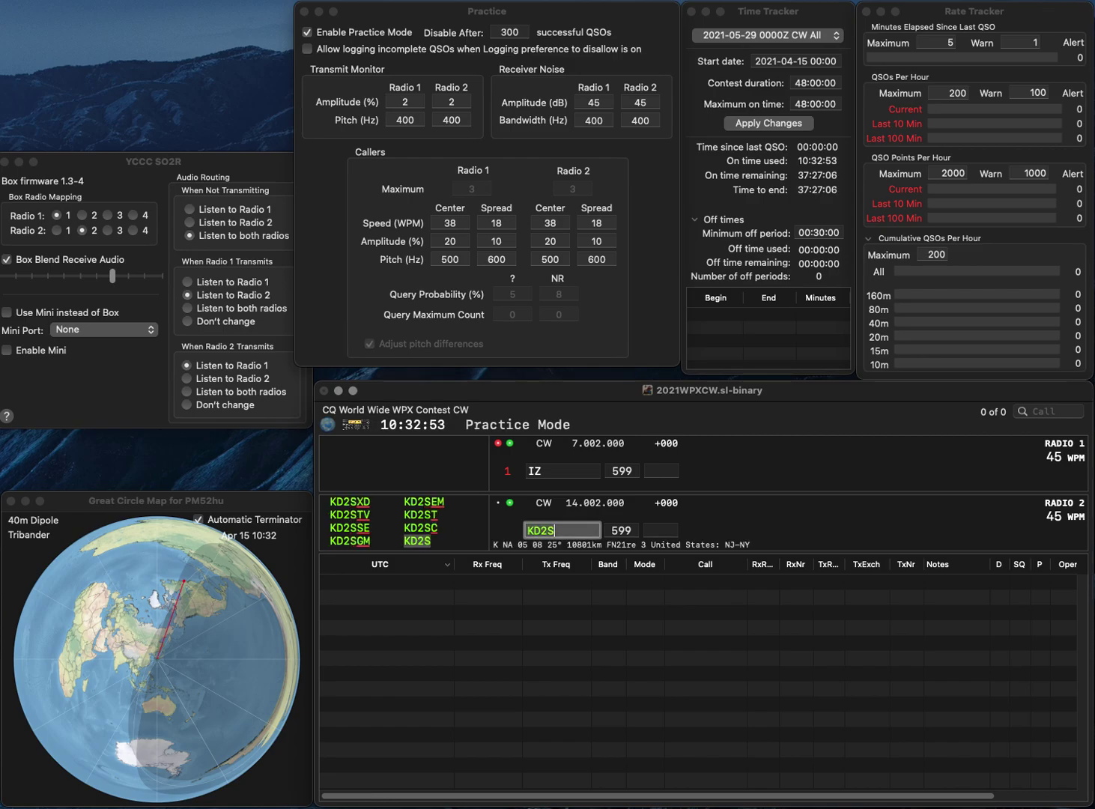
pyautogui.write('2DLV')
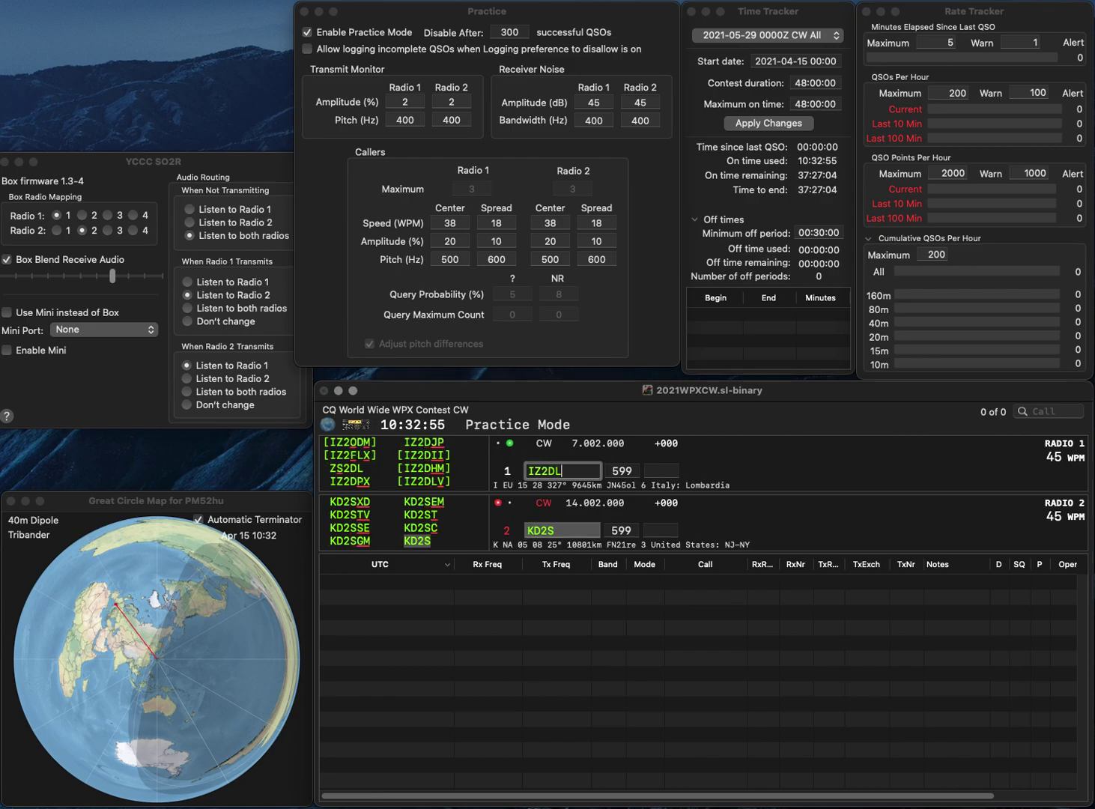
pyautogui.press('Return')
pyautogui.write('349')
pyautogui.press('Return')
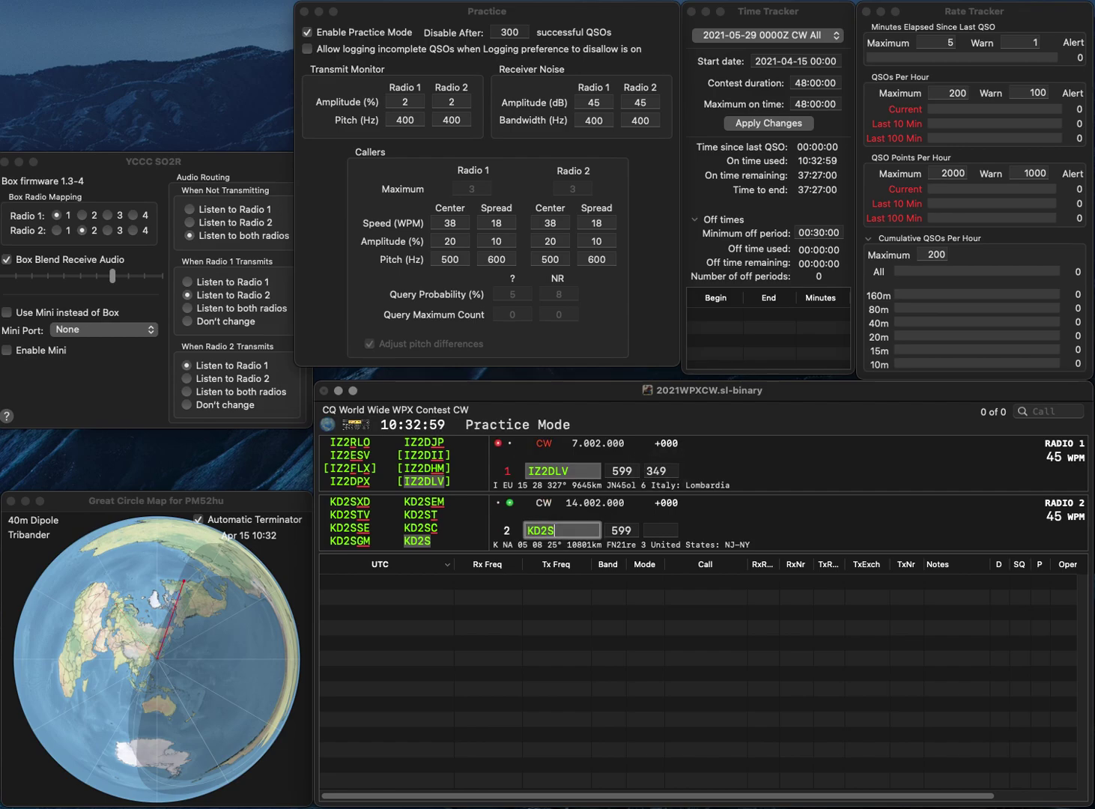
pyautogui.press('BackSpace')
pyautogui.write('HZI')
pyautogui.press('Return')
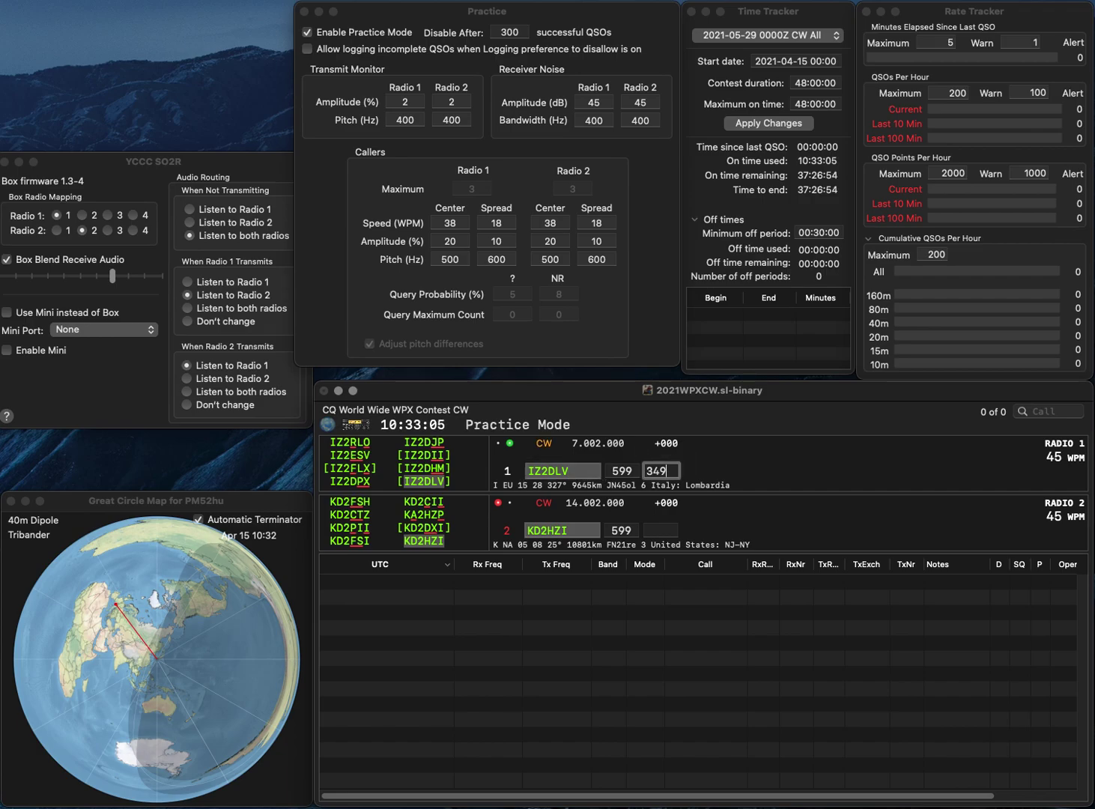
pyautogui.press('Return')
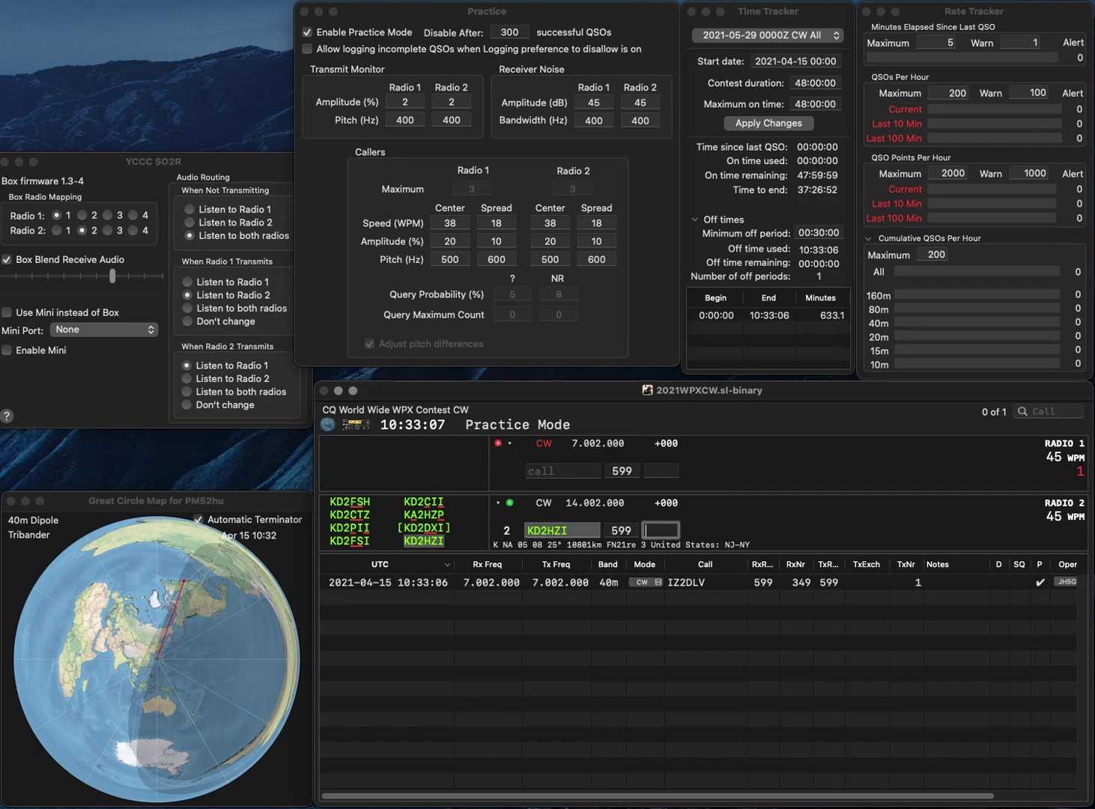
pyautogui.write('828')
pyautogui.press('Return')
pyautogui.write('A2DI')
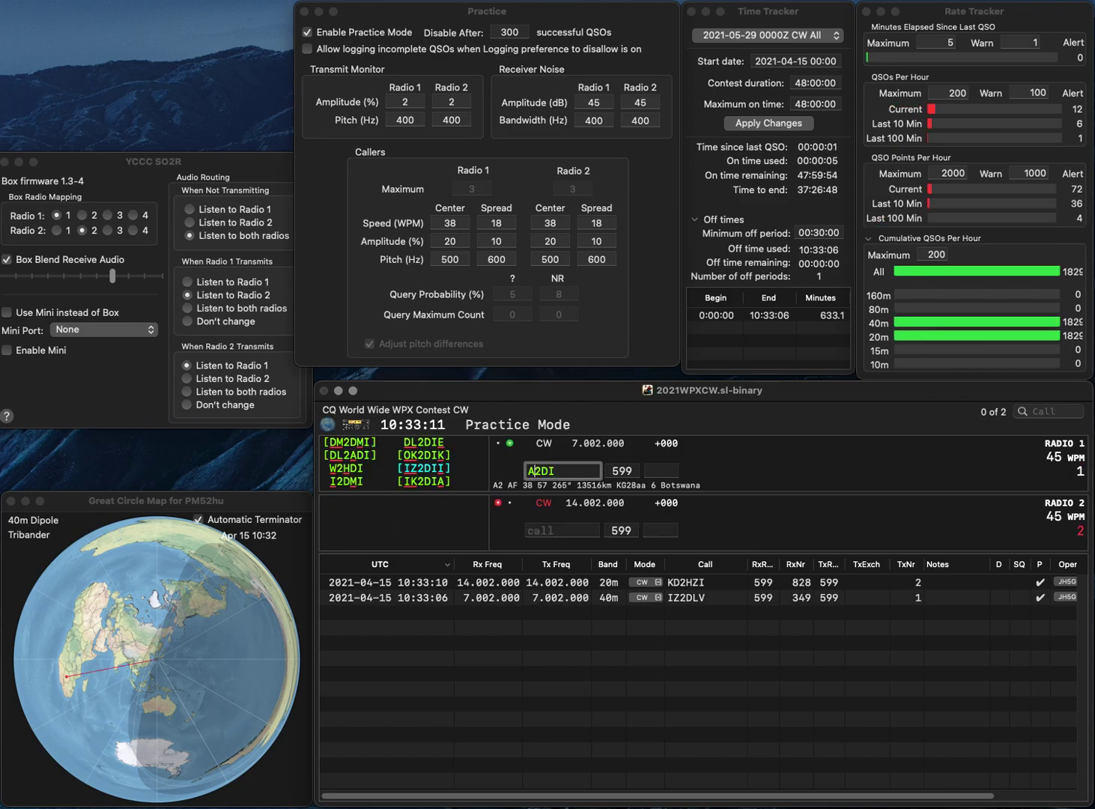
pyautogui.write('J')
pyautogui.press('Delete')
pyautogui.write('3')
pyautogui.press('Return')
pyautogui.write('1')
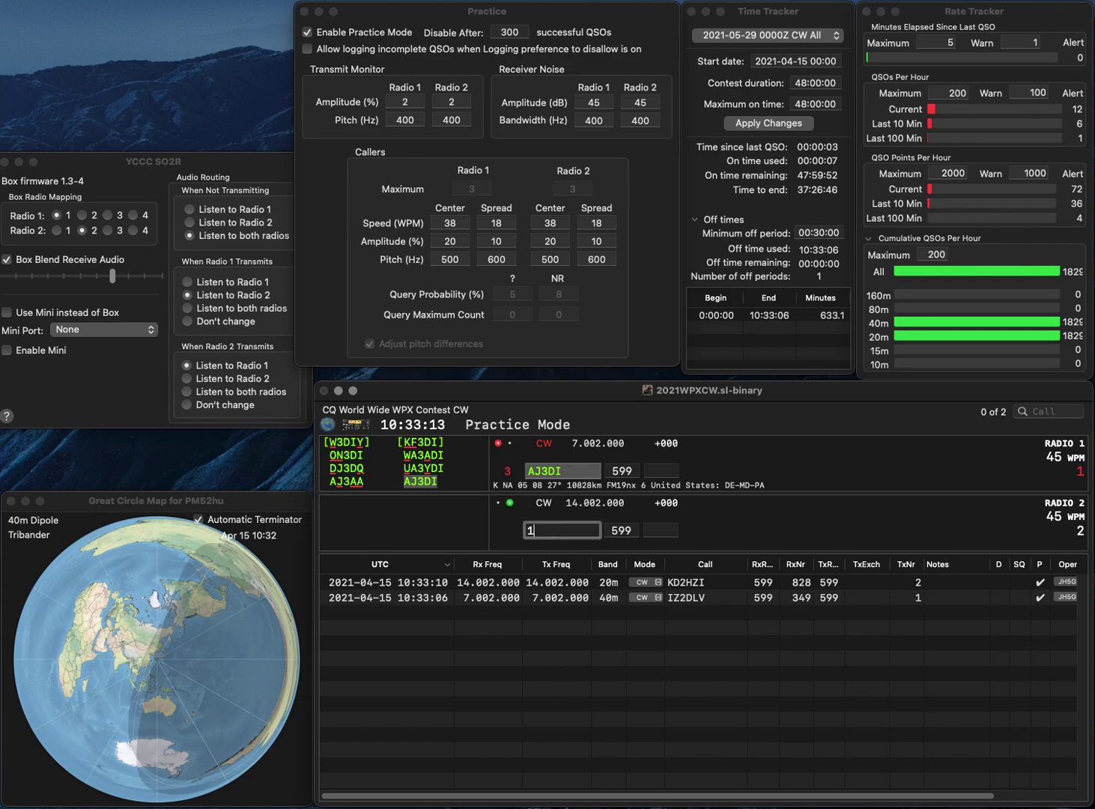
pyautogui.press('BackSpace')
pyautogui.write('RA4Y')
pyautogui.press('Return')
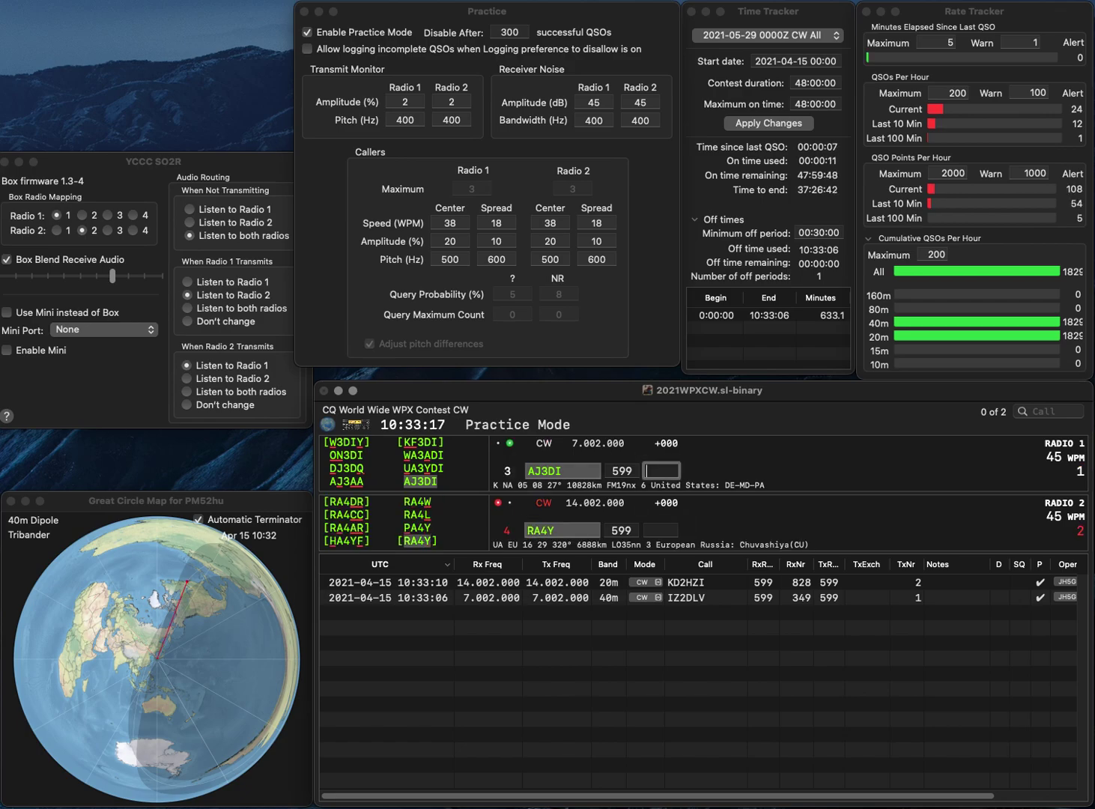
pyautogui.write('803')
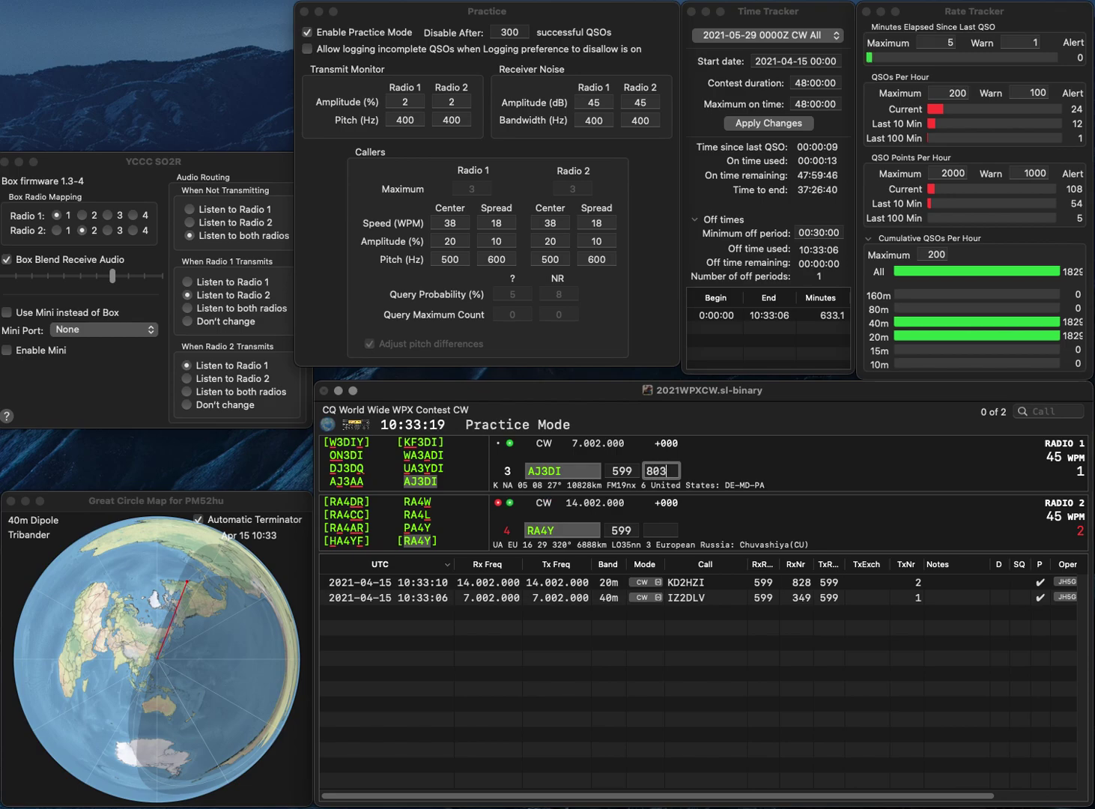
pyautogui.press('Return')
pyautogui.write('21')
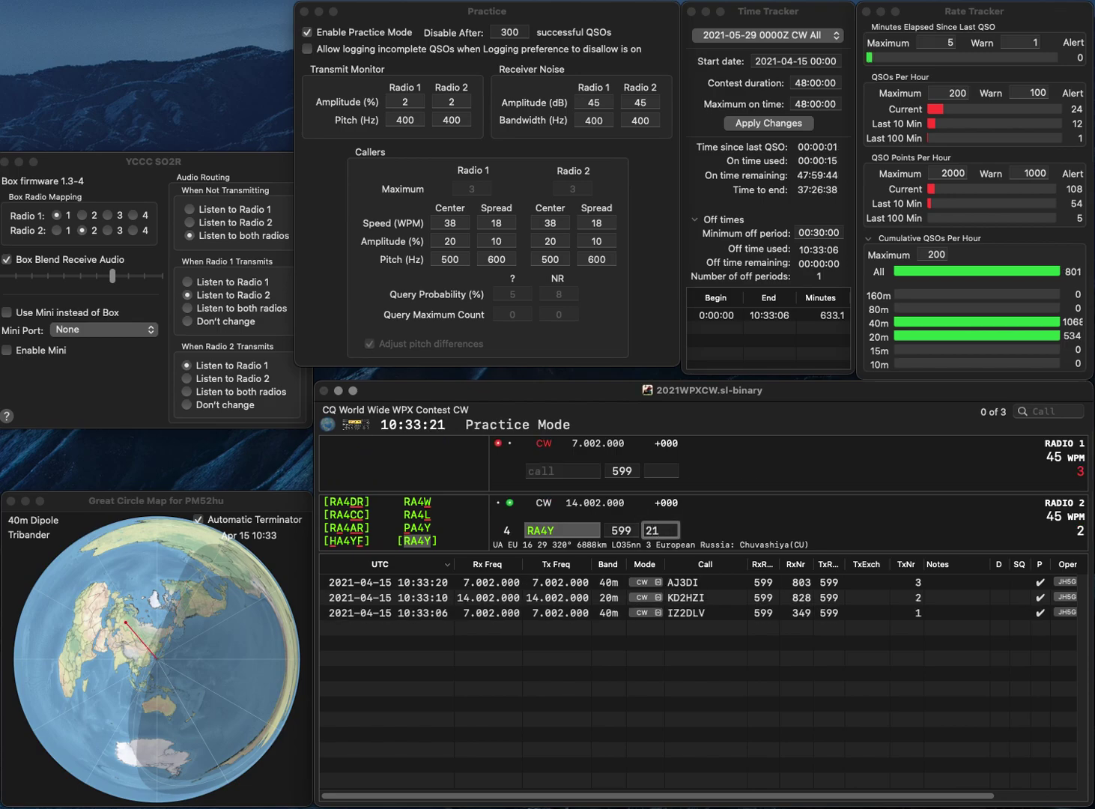
pyautogui.write('7')
pyautogui.press('Return')
pyautogui.write('VE')
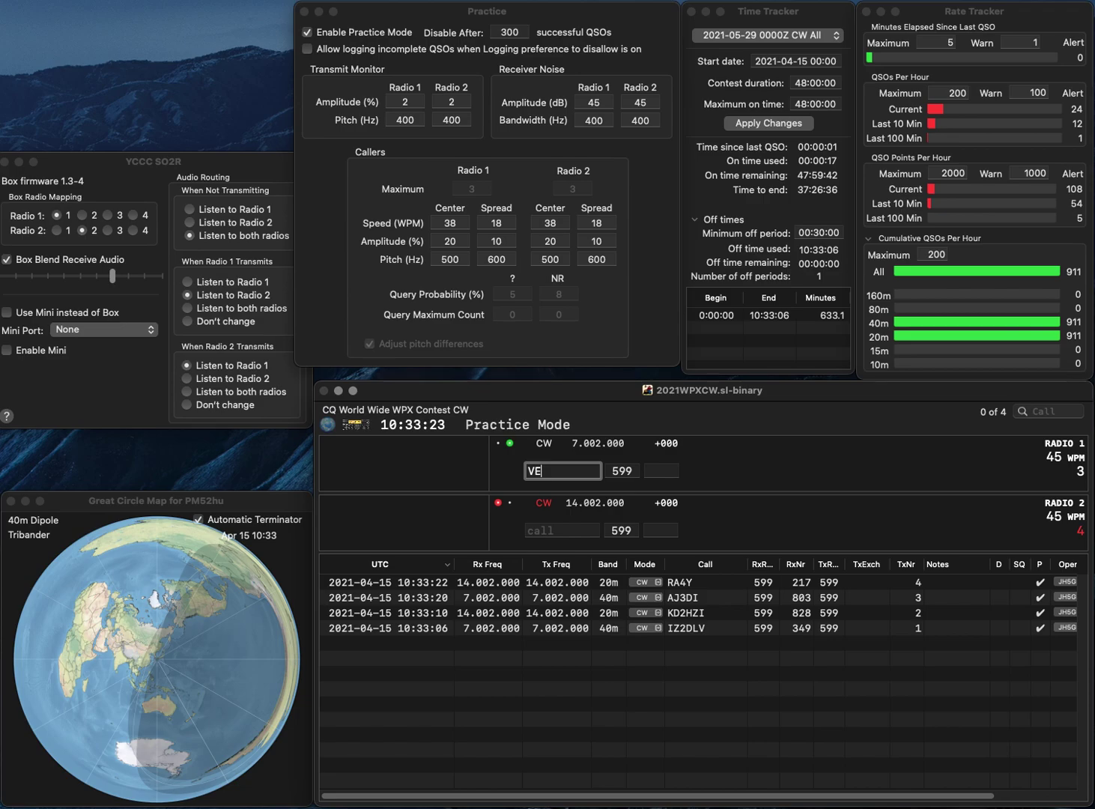
pyautogui.write('7AT')
pyautogui.press('Return')
pyautogui.write('N1HCW')
pyautogui.press('Return')
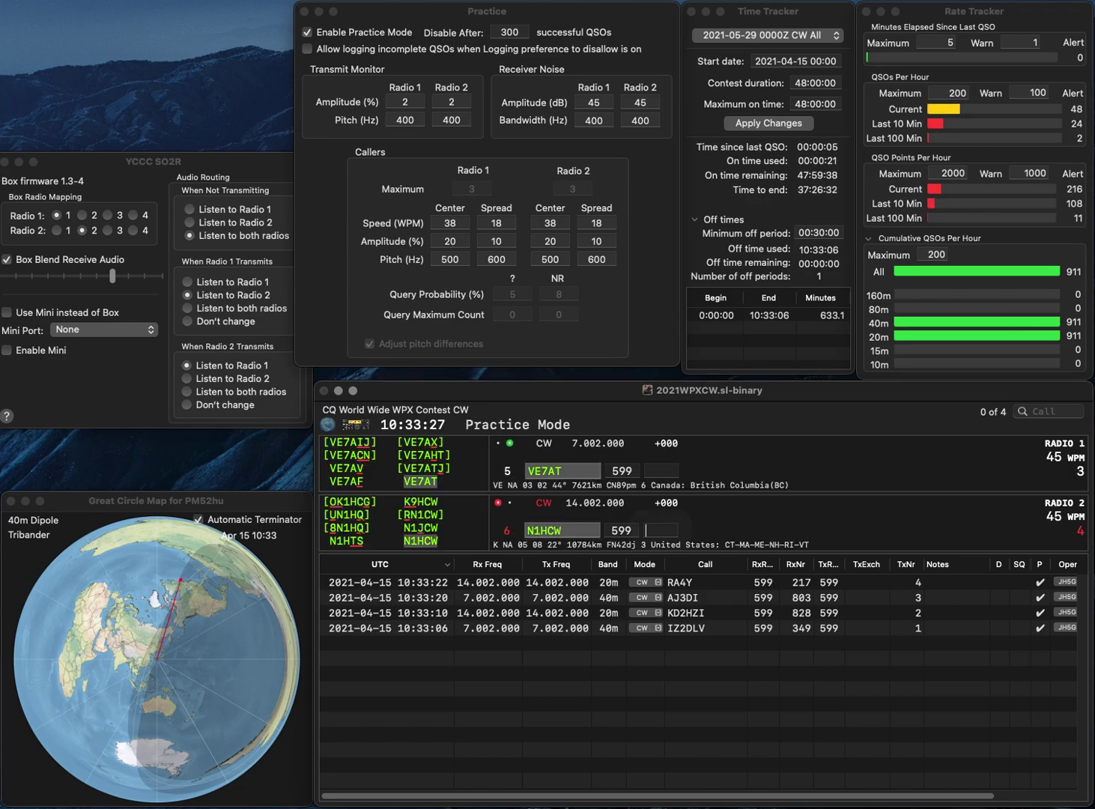
pyautogui.write('122')
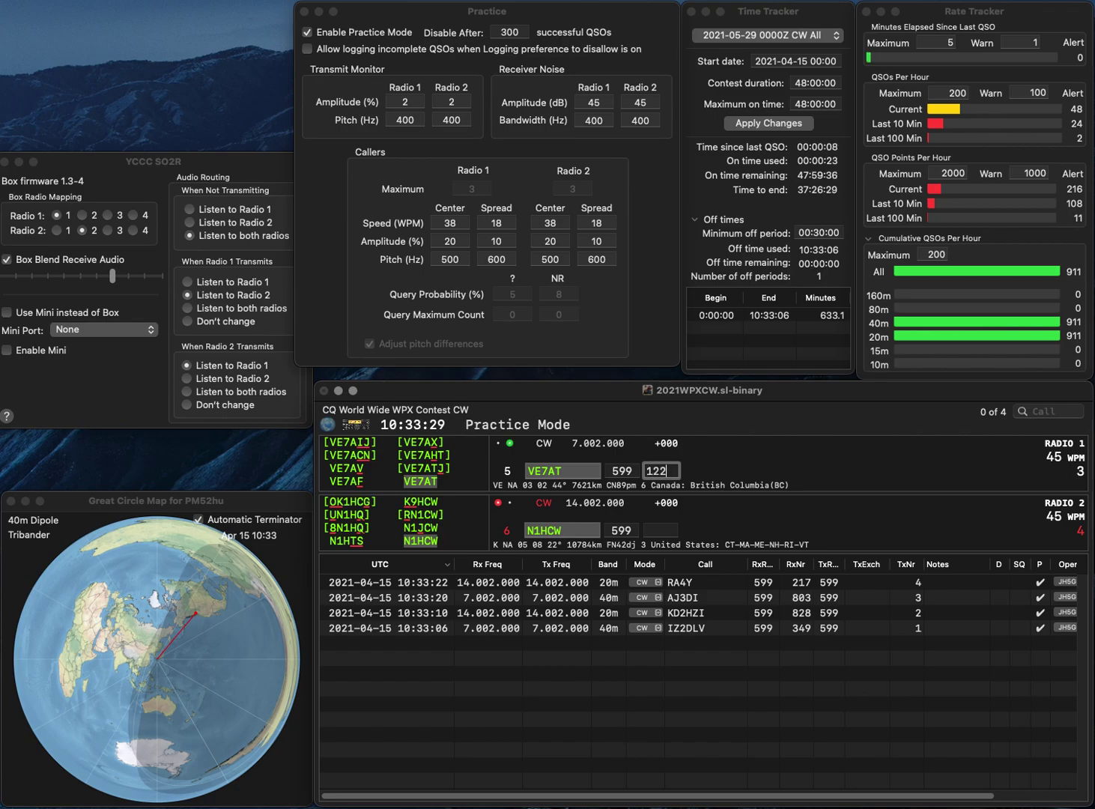
pyautogui.press('Return')
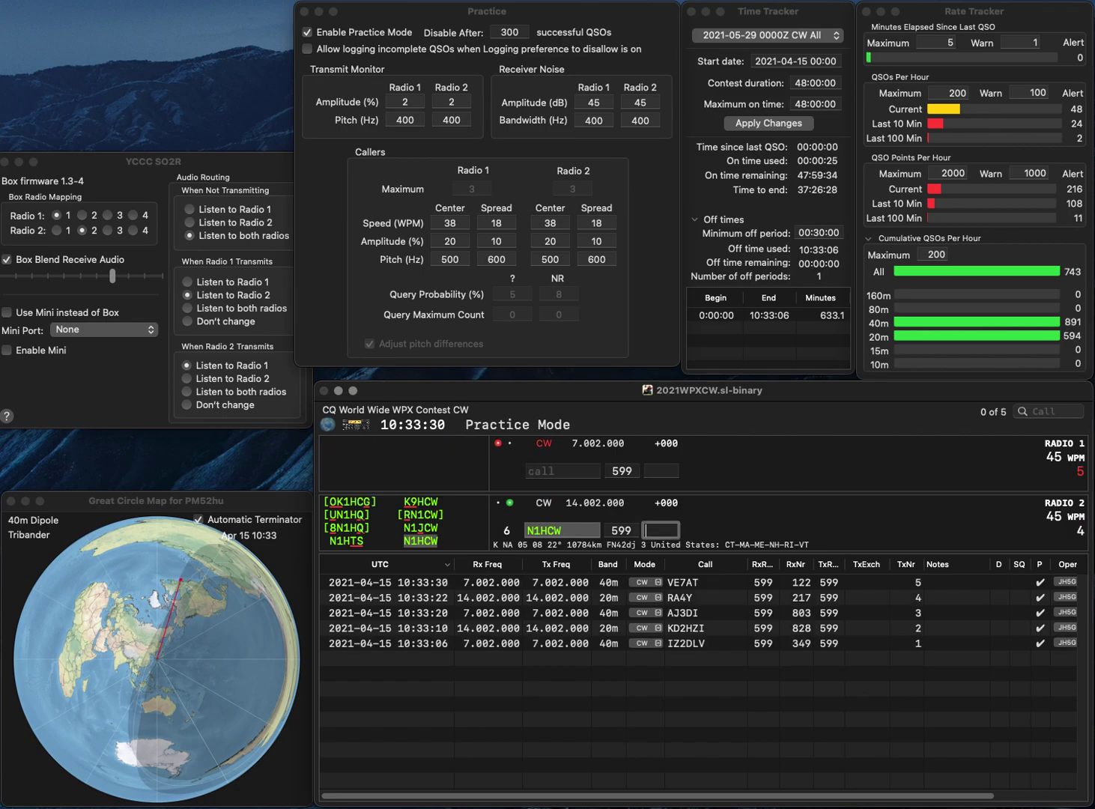
pyautogui.write('37')
pyautogui.press('Return')
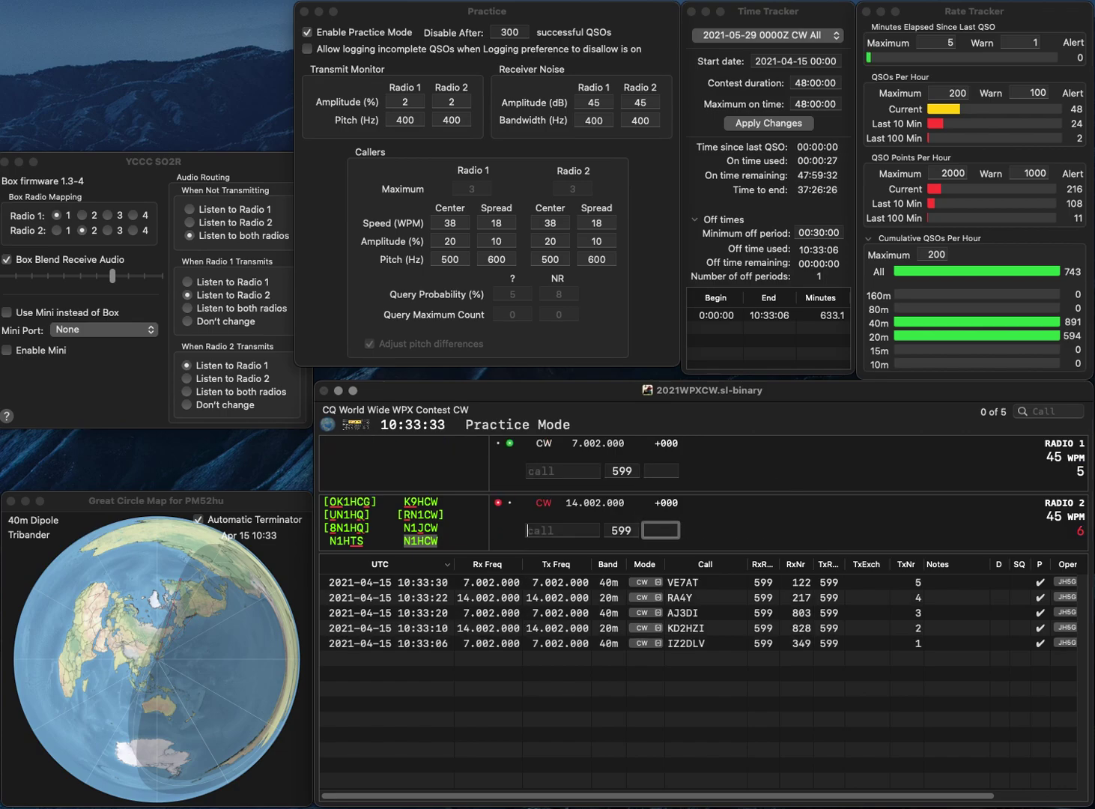
pyautogui.write('KB7OGE')
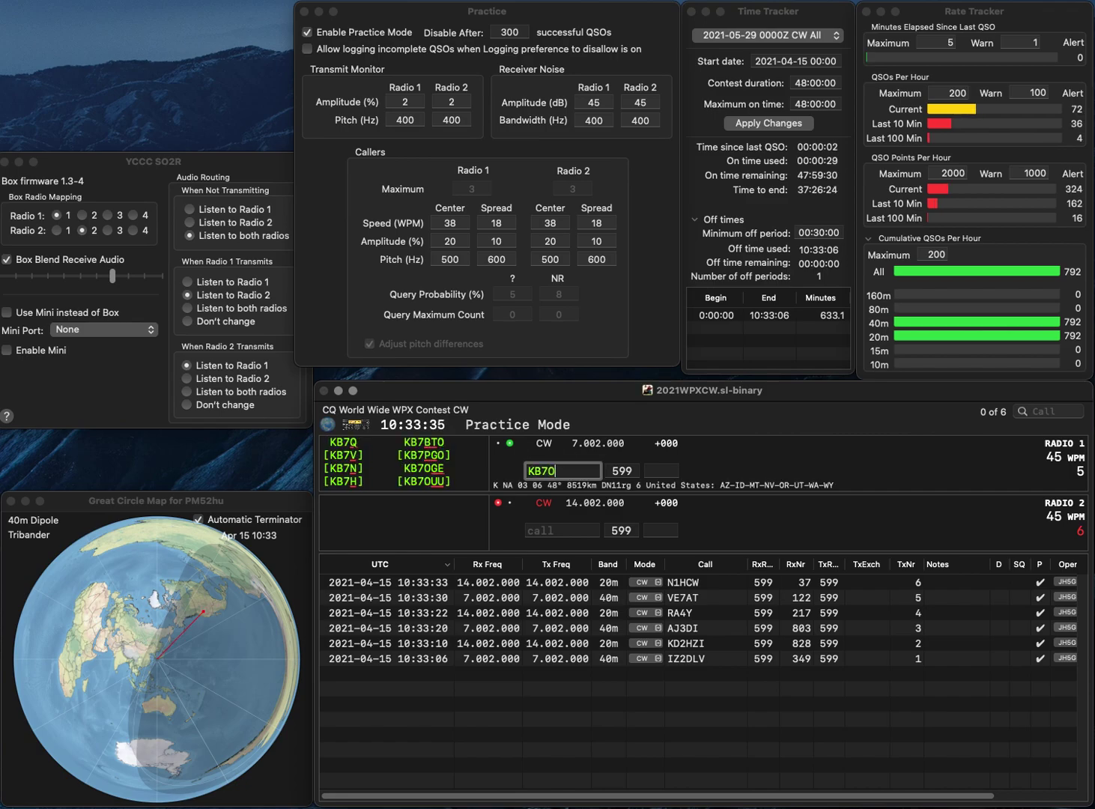
pyautogui.press('Return')
pyautogui.write('SP6')
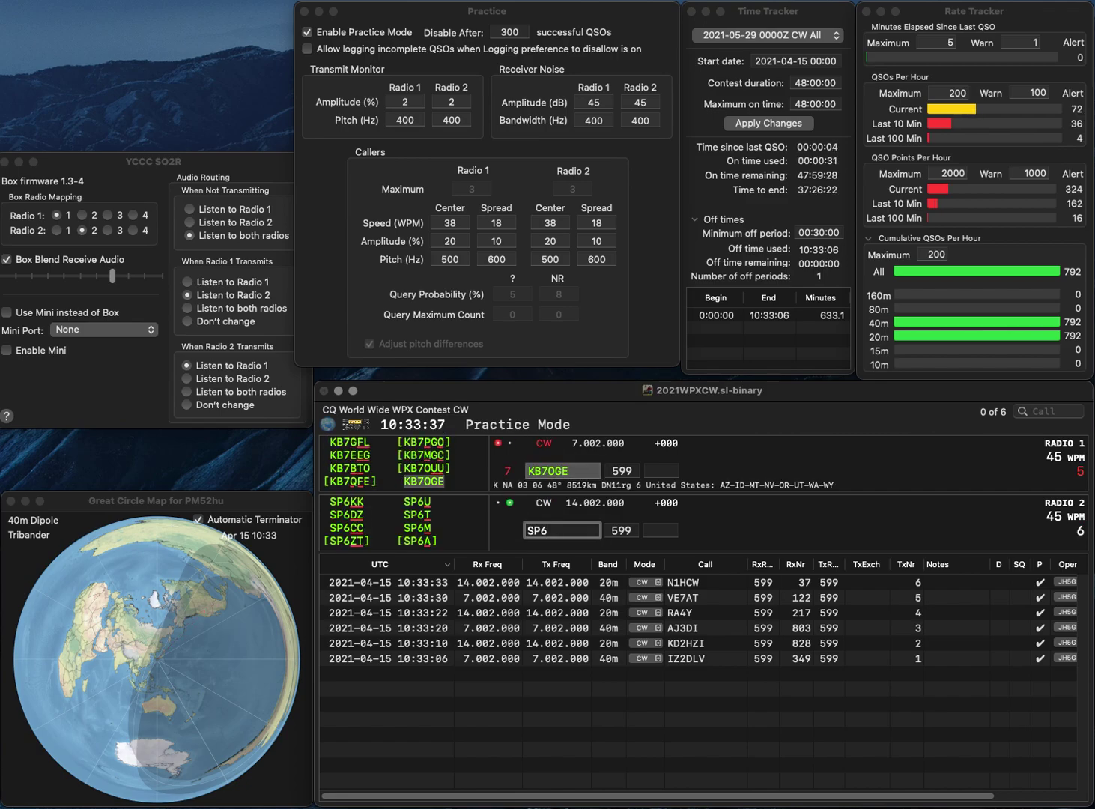
pyautogui.write('JZP')
pyautogui.press('Return')
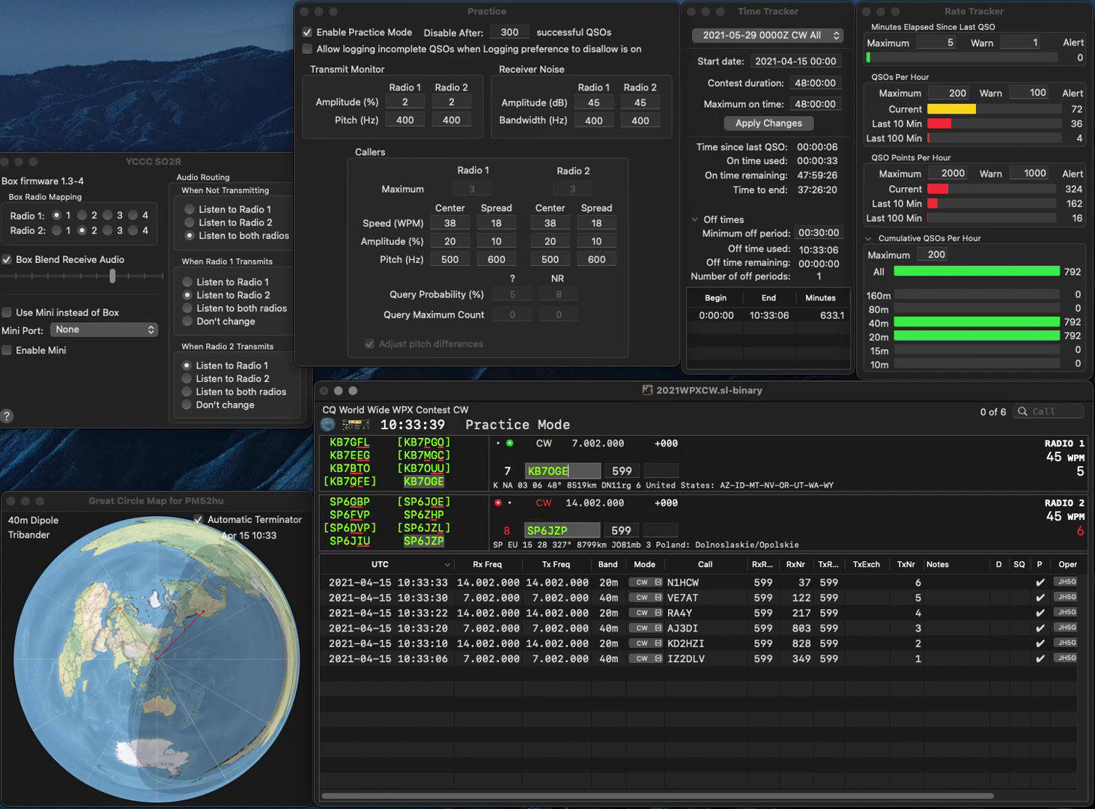
pyautogui.write('898')
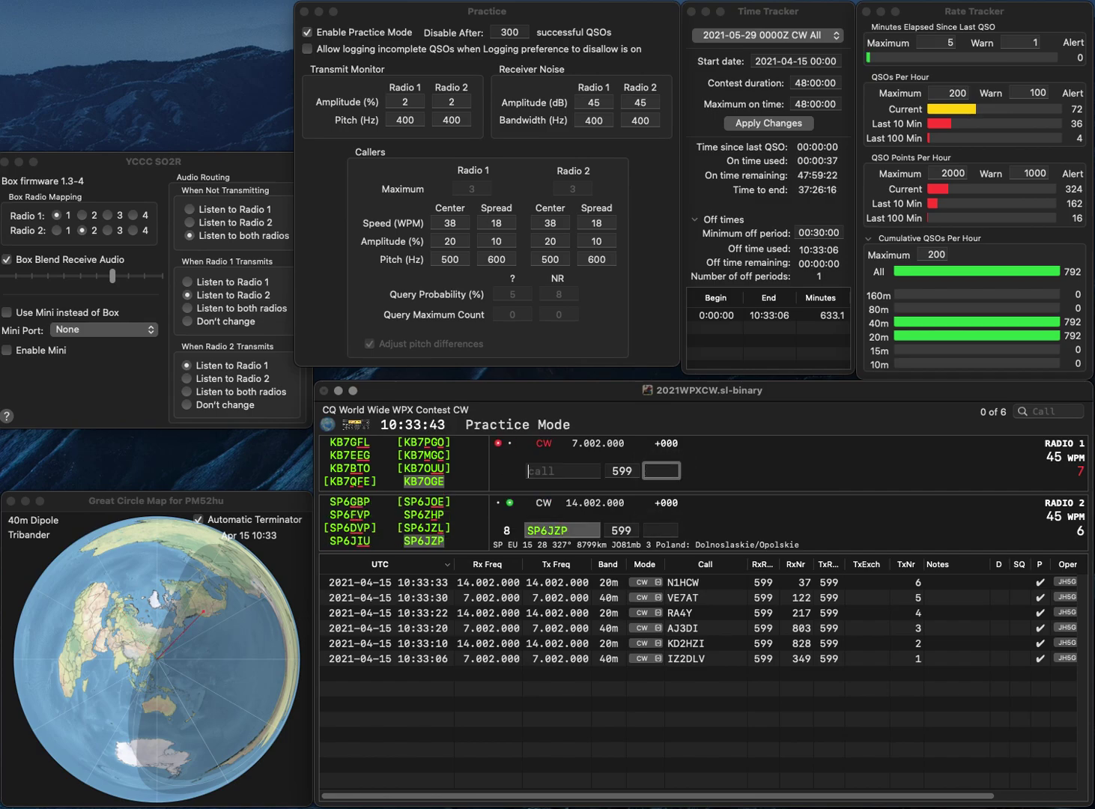
pyautogui.press('Return')
pyautogui.write('534')
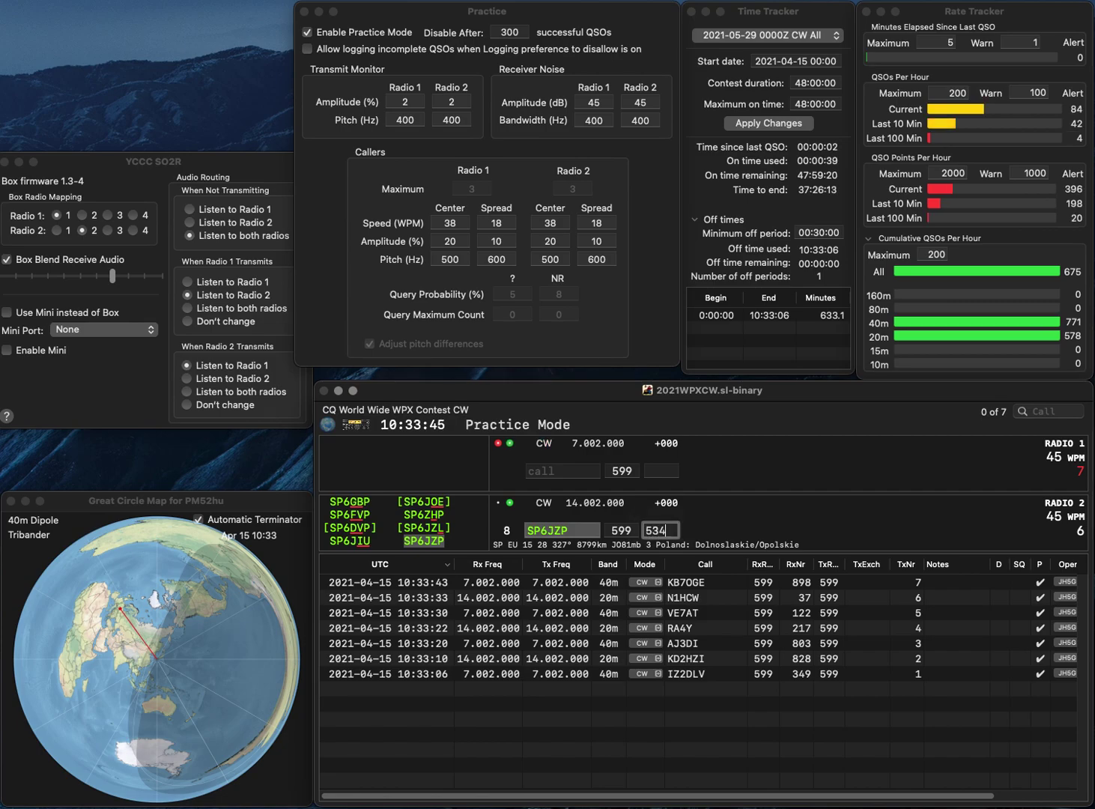
pyautogui.press('Return')
# - Answer caller EA3J on Radio 1 and caller AJ4LN on Radio 2, sending each the exchange
pyautogui.write('EA')
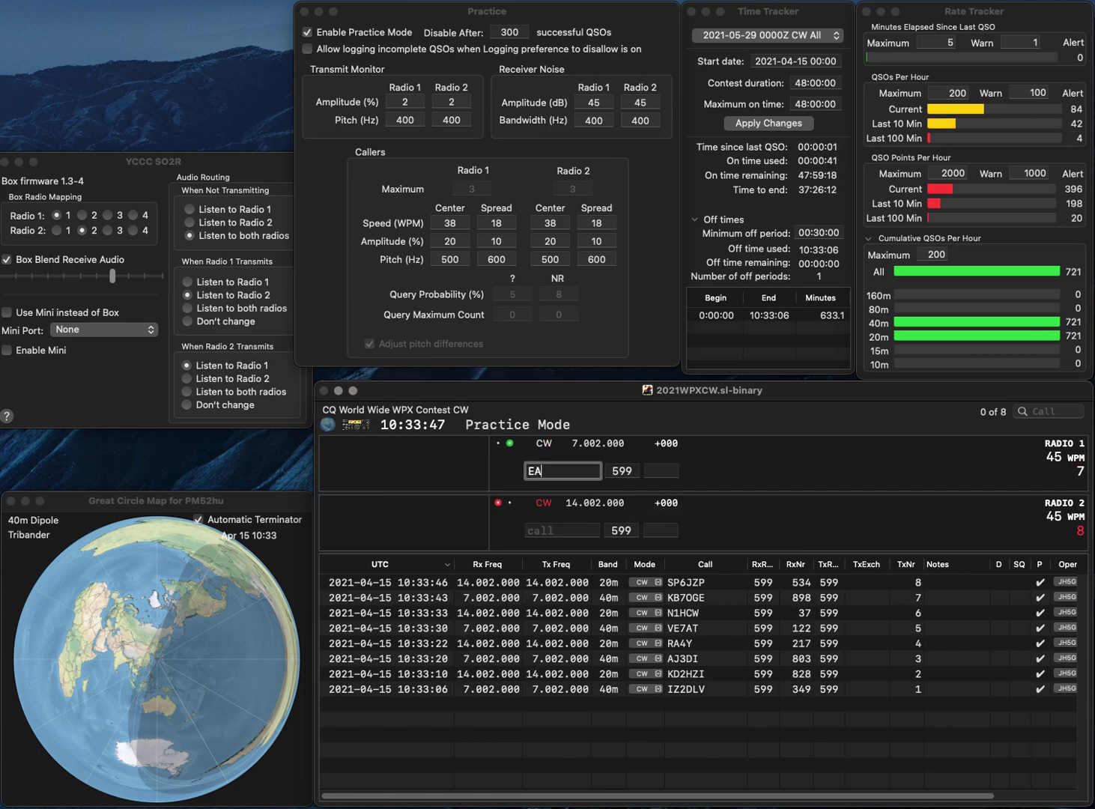
pyautogui.write('3JK')
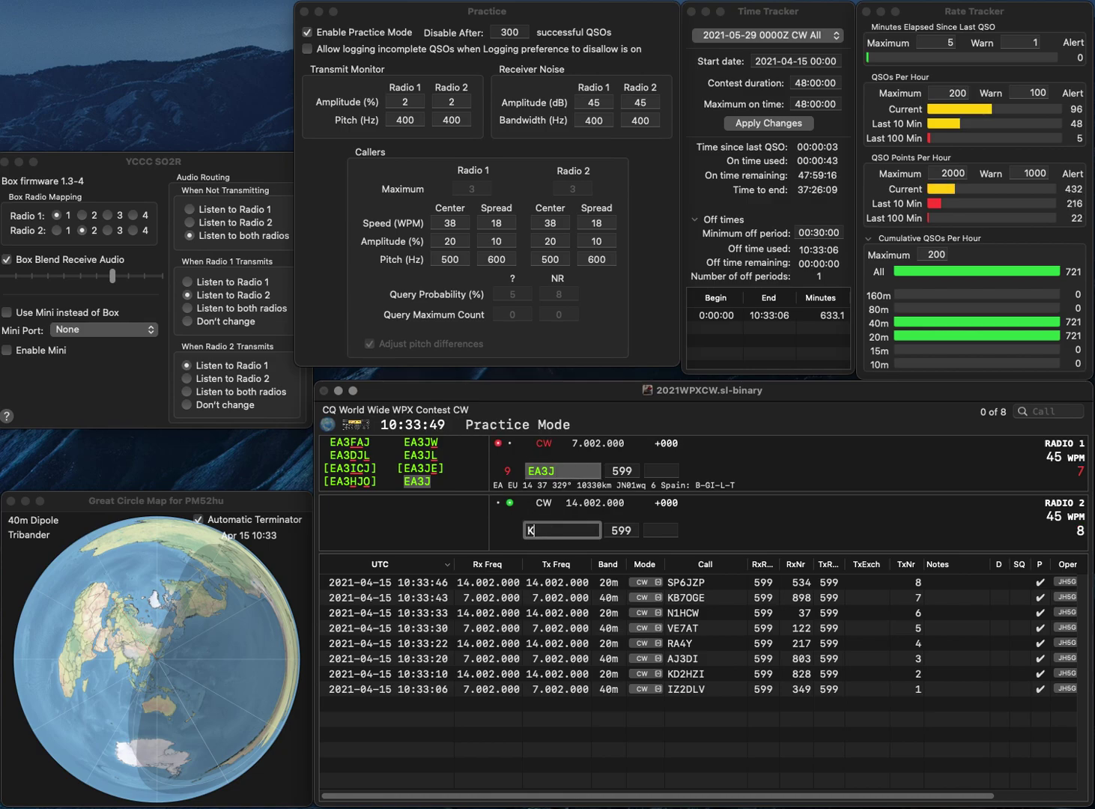
pyautogui.write('AJ4LN')
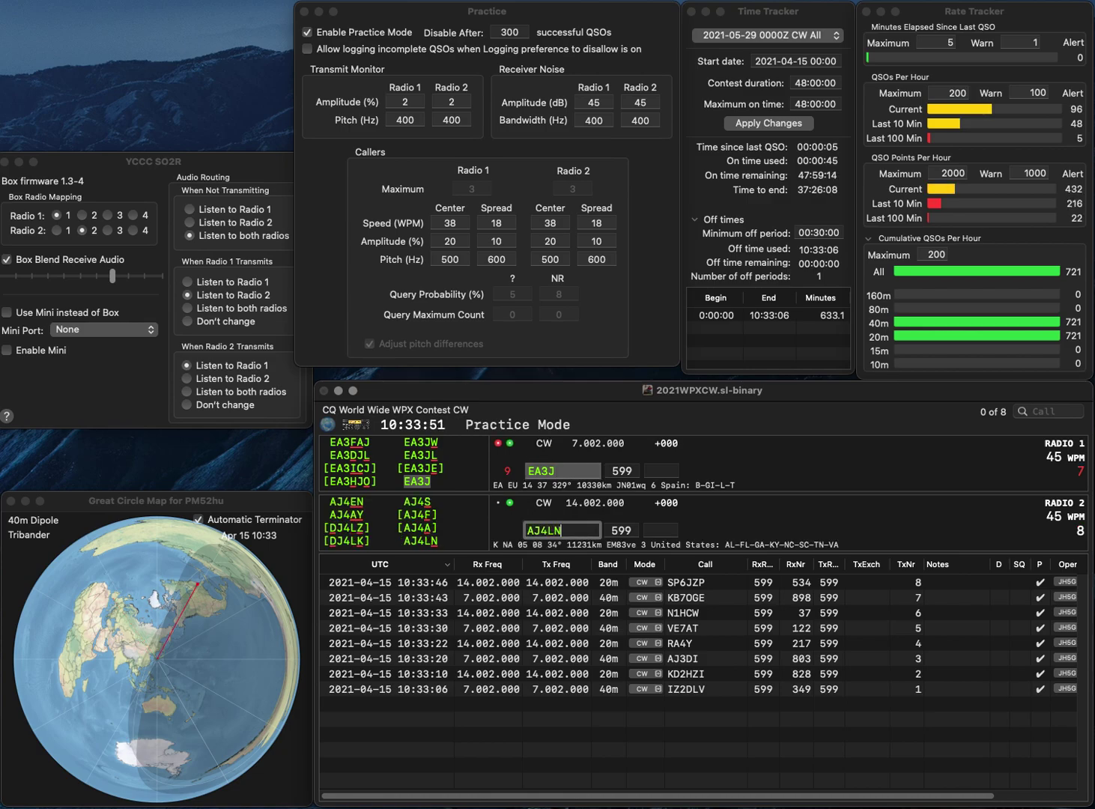
pyautogui.press('Return')
pyautogui.click(660, 470)
pyautogui.write('653')
pyautogui.press('Return')
pyautogui.write('4')
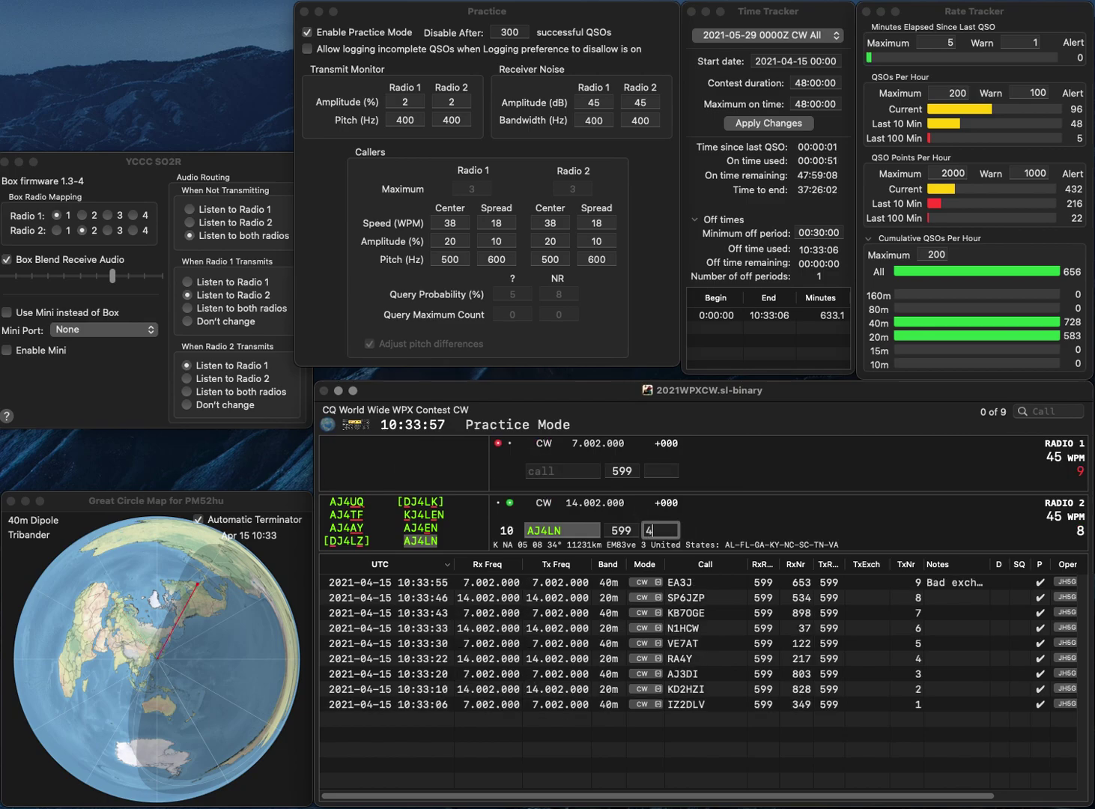
pyautogui.write('60')
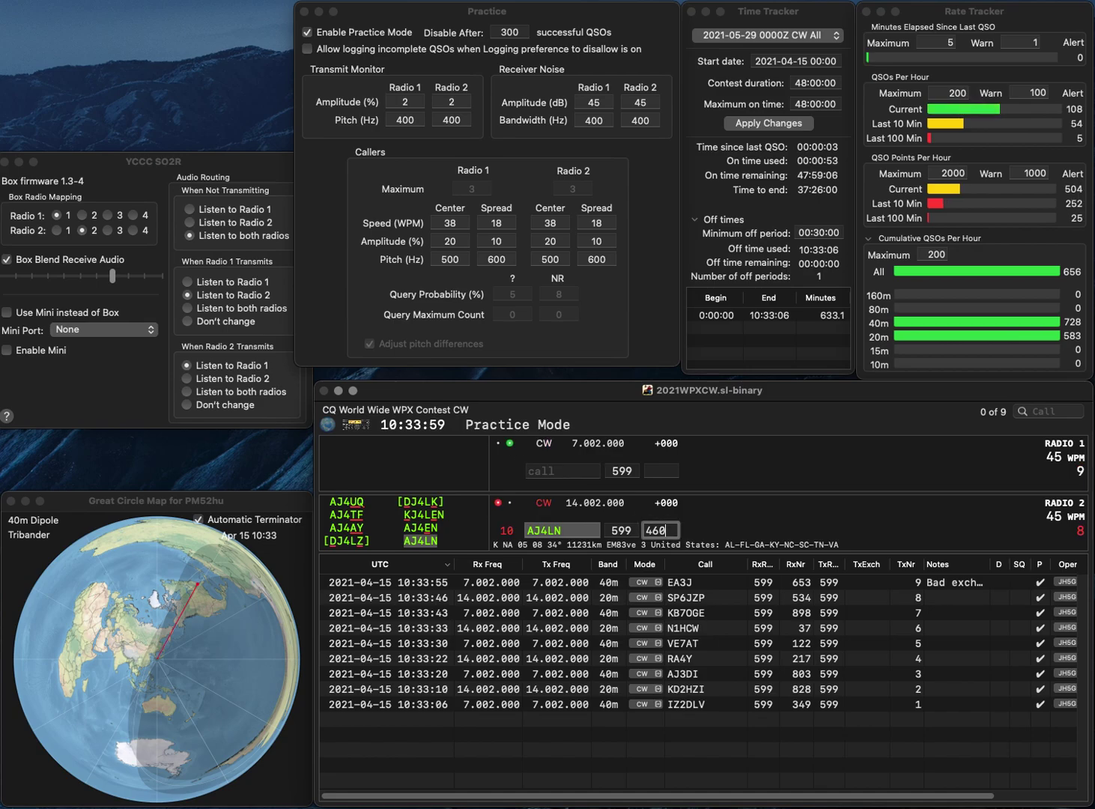
pyautogui.press('Return')
pyautogui.write('SDV')
pyautogui.press('Home')
pyautogui.write('M0')
pyautogui.press('Return')
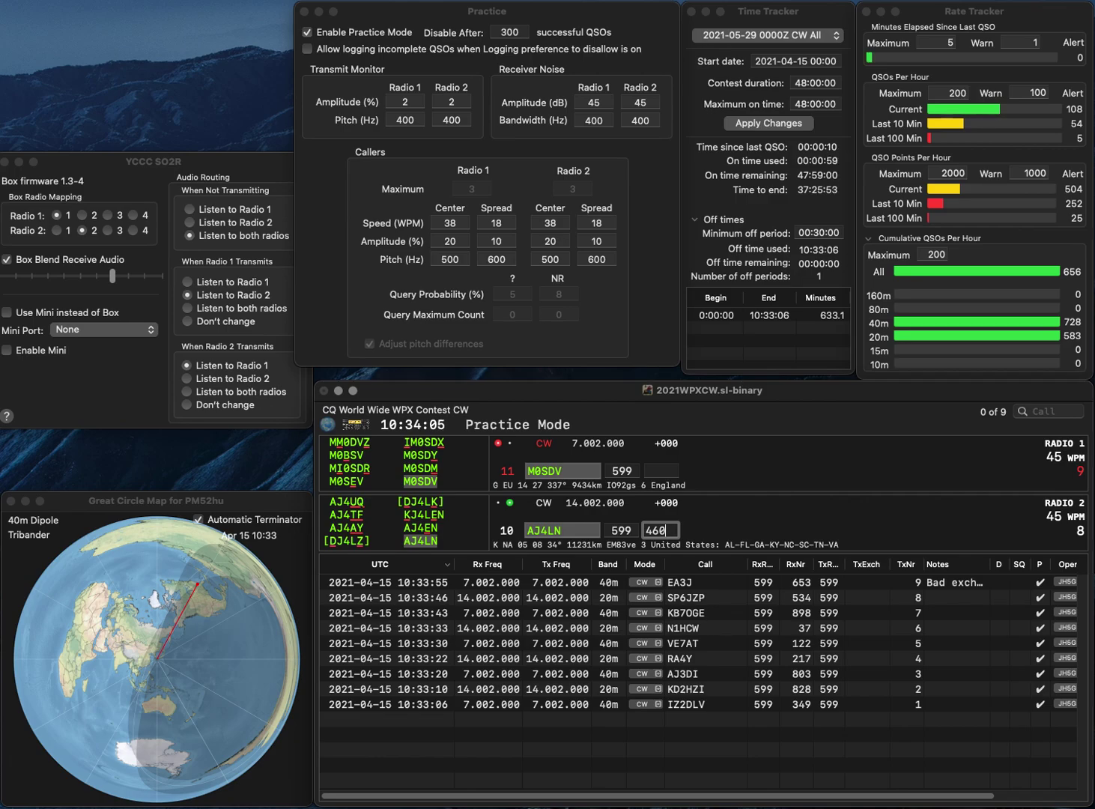
# - Log the AJ4LN contact on Radio 2, and log M0SDV on Radio 1 with received number 178
pyautogui.press('Return')
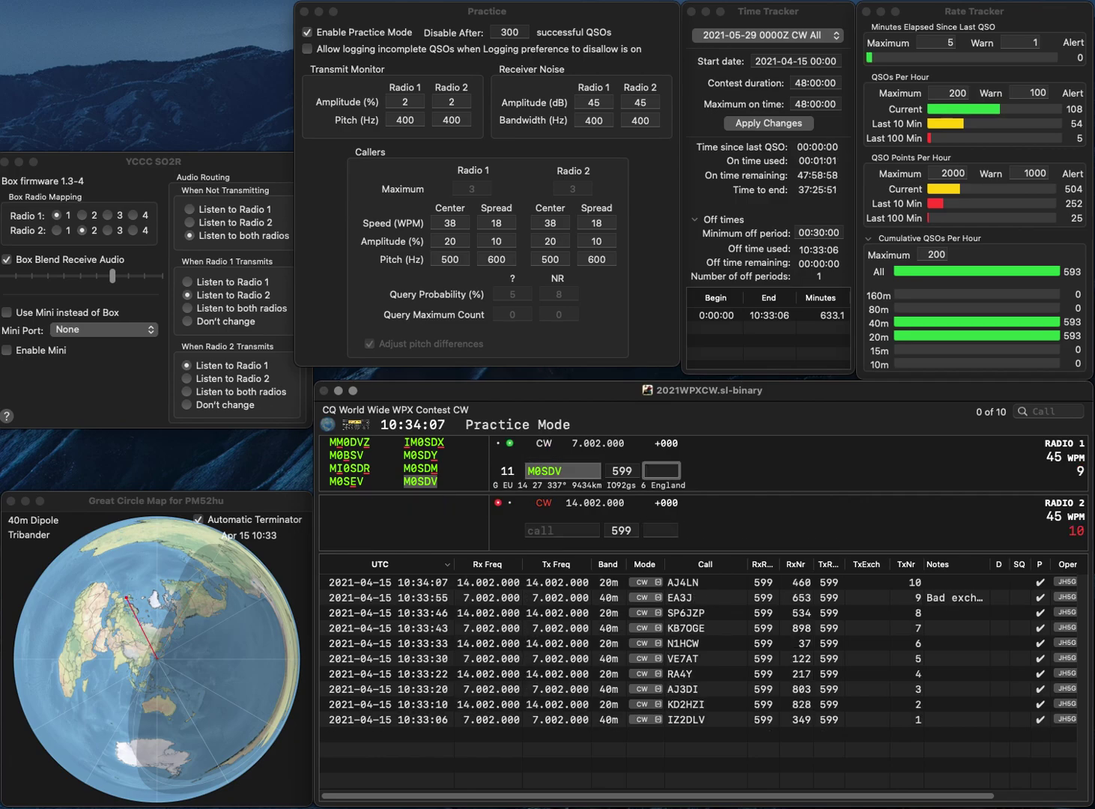
pyautogui.write('1')
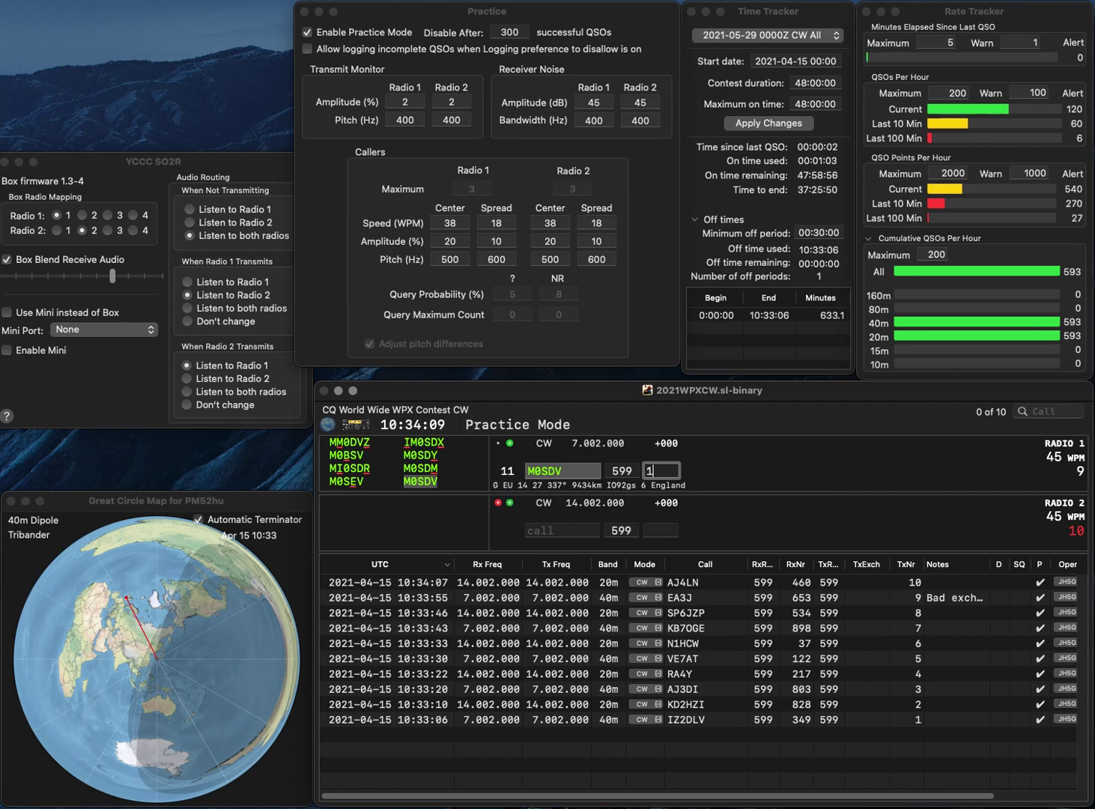
pyautogui.write('78')
pyautogui.press('Return')
pyautogui.write('AJG')
pyautogui.press('Left')
pyautogui.press('Left')
pyautogui.press('Left')
pyautogui.write('KD6')
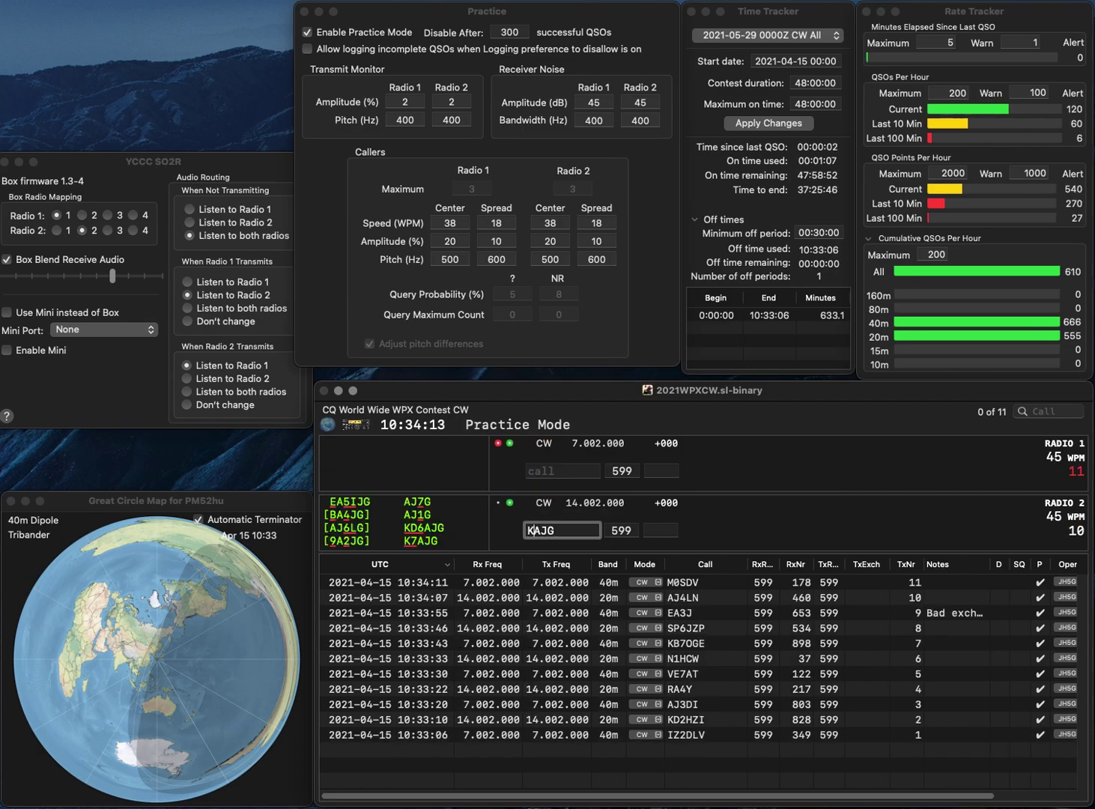
pyautogui.press('Return')
pyautogui.write('2MGF')
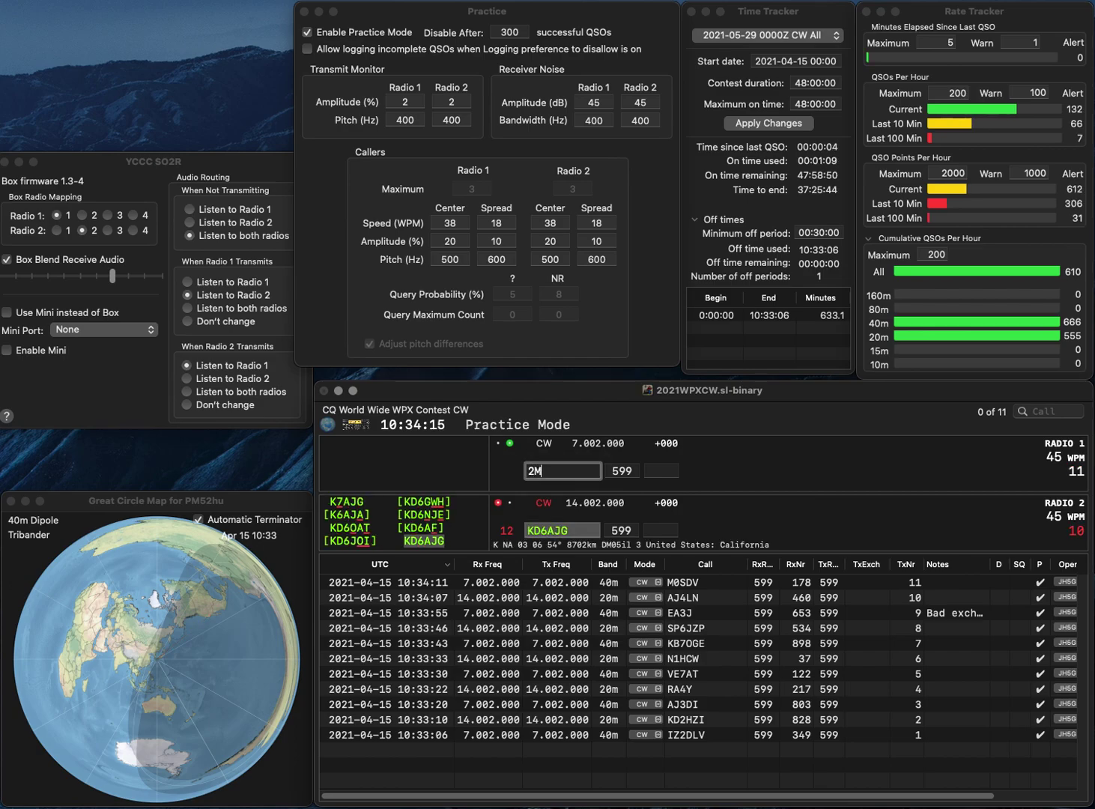
pyautogui.press('Left')
pyautogui.press('Left')
pyautogui.press('Left')
pyautogui.press('Left')
pyautogui.write('W')
pyautogui.press('Return')
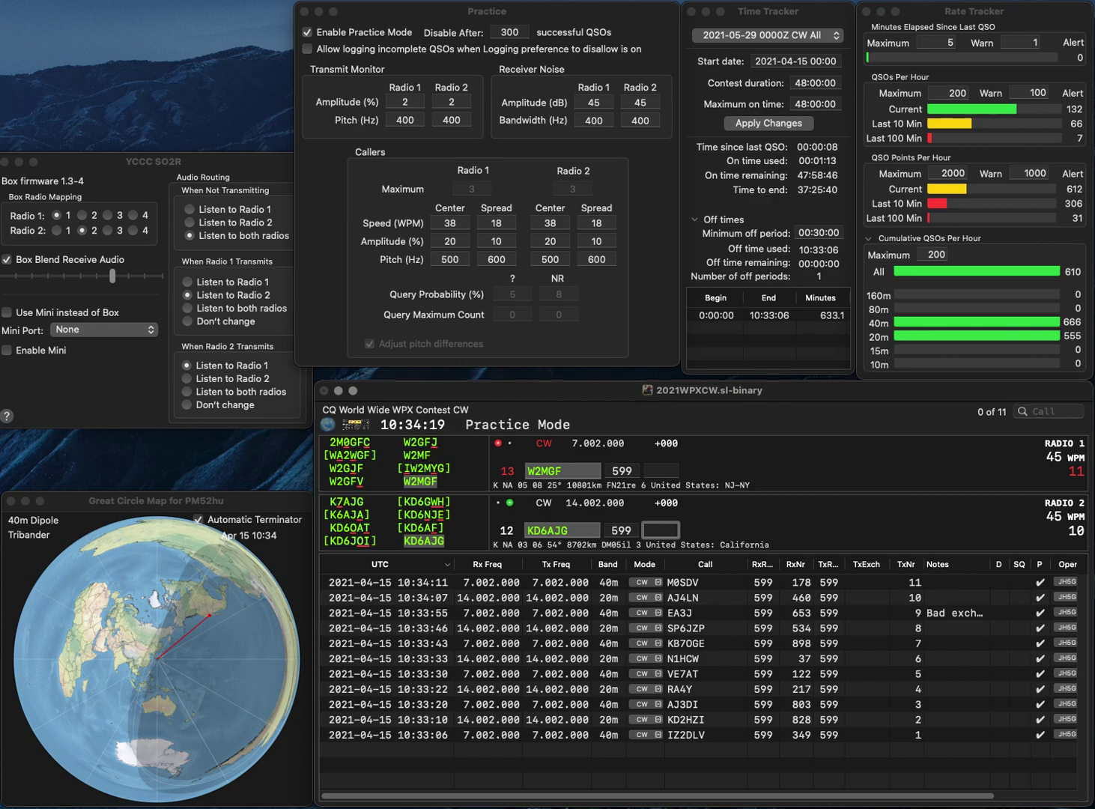
# - Log KD6AJG on Radio 2 with received number 963 and W2MGF on Radio 1 with received number 844
pyautogui.write('963')
pyautogui.press('Return')
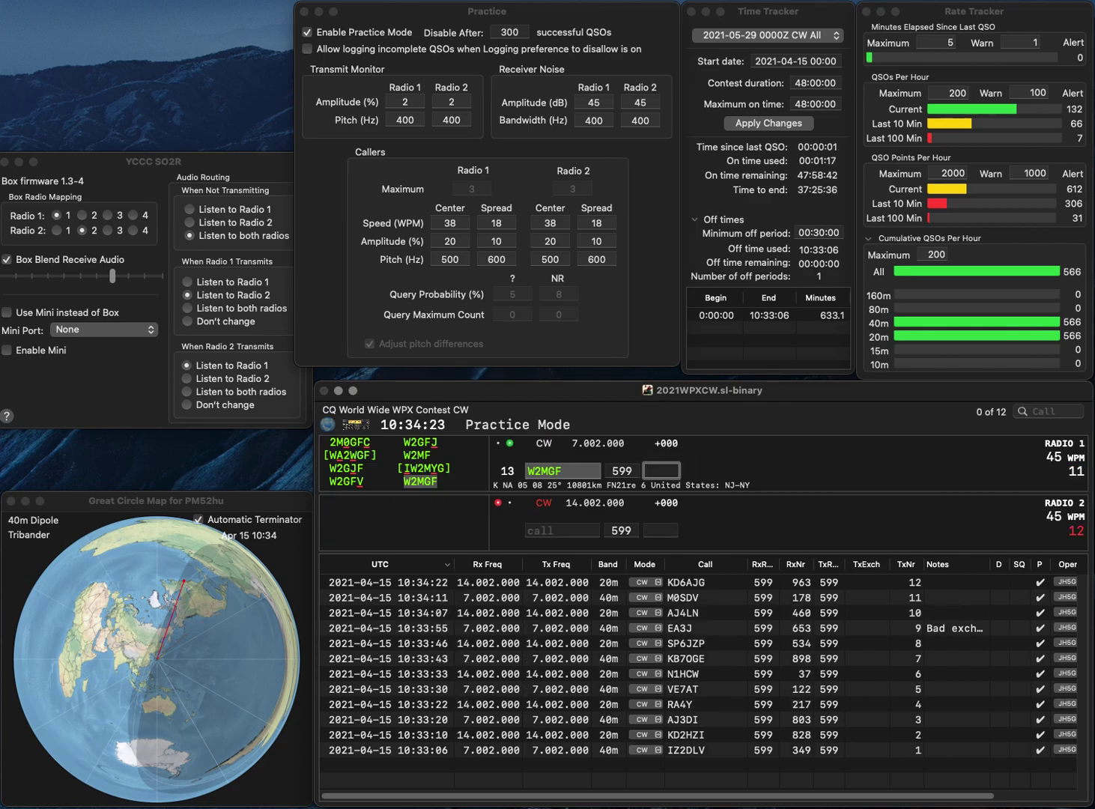
pyautogui.write('844')
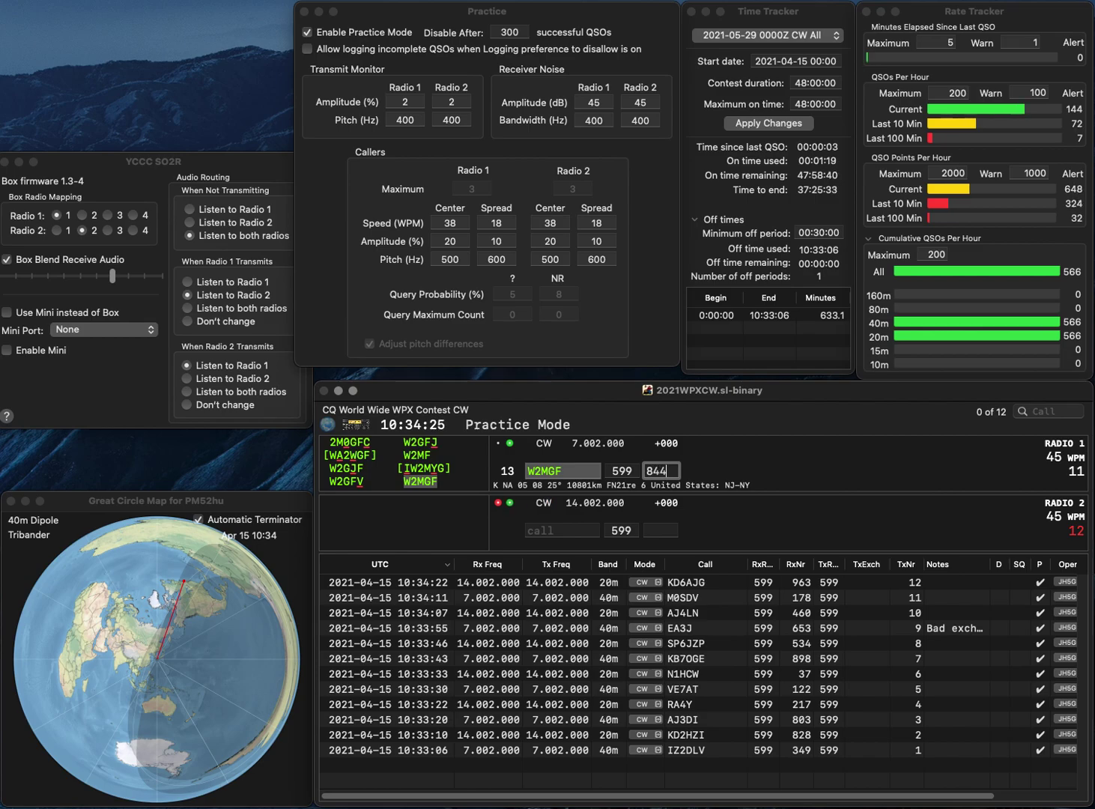
pyautogui.press('Return')
# - Answer caller IK0NMJ on Radio 2 and caller PY4VG on Radio 1, sending each the exchange
pyautogui.write('IK0NM')
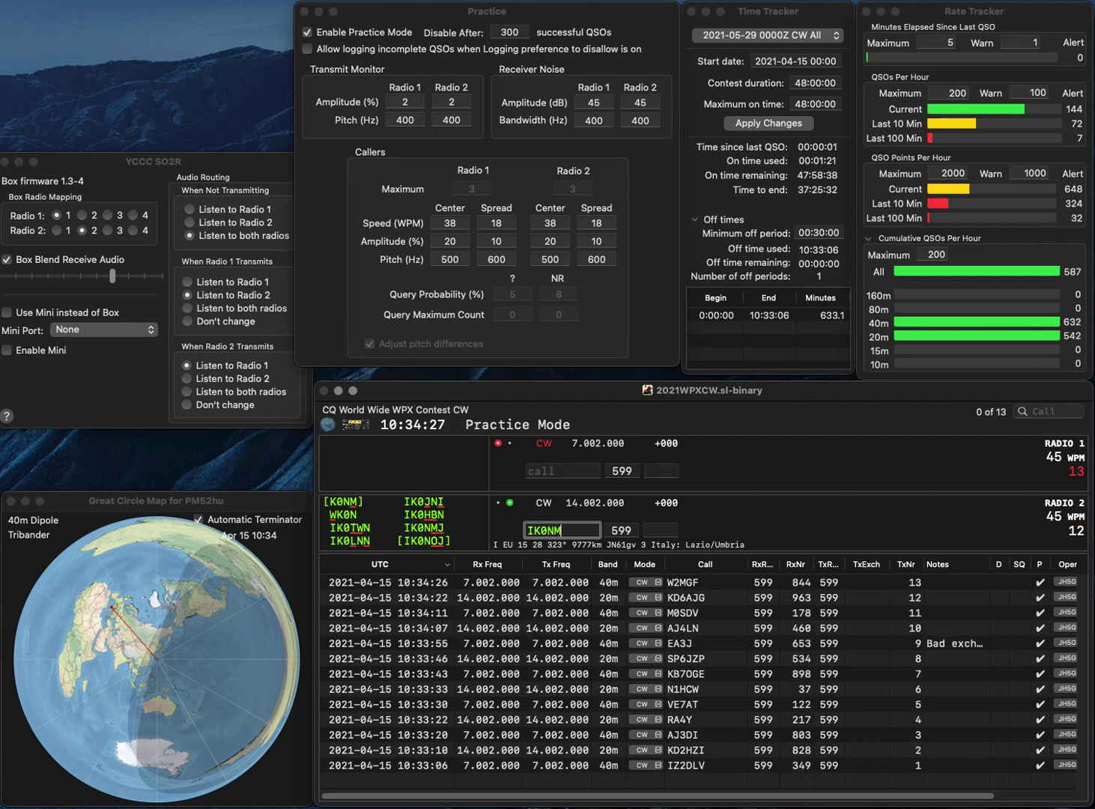
pyautogui.write('J')
pyautogui.press('Return')
pyautogui.write('PY4VG')
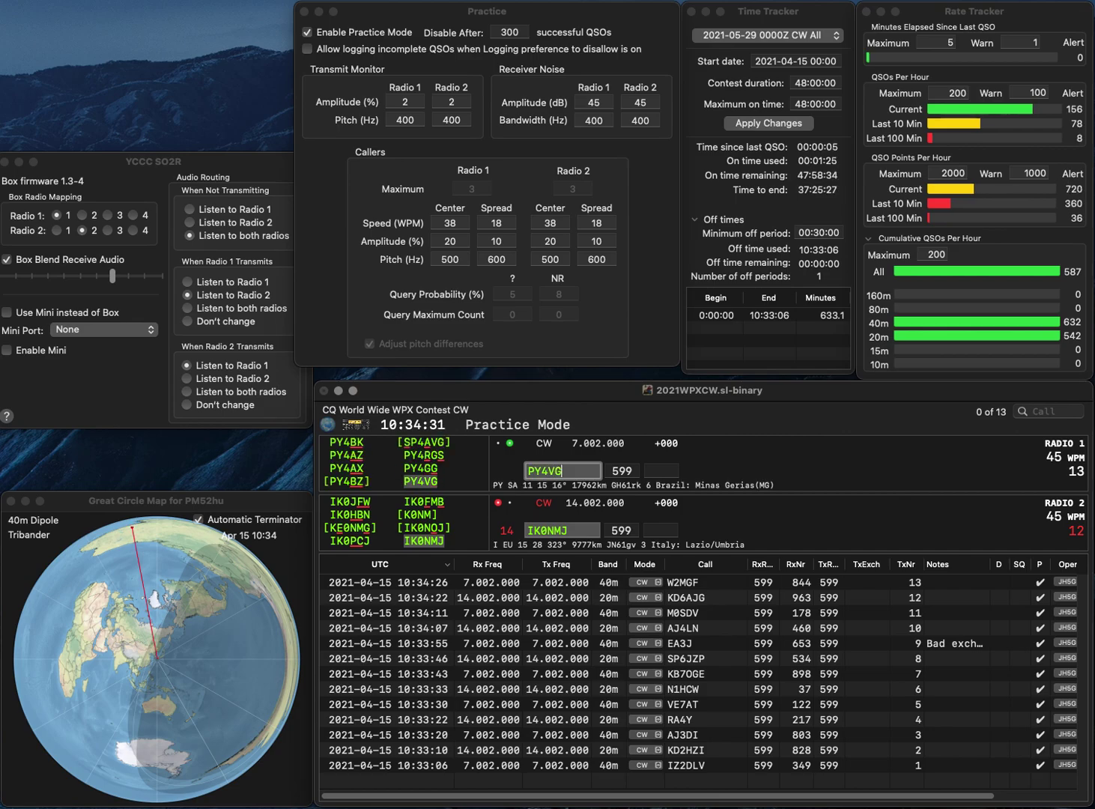
pyautogui.press('Return')
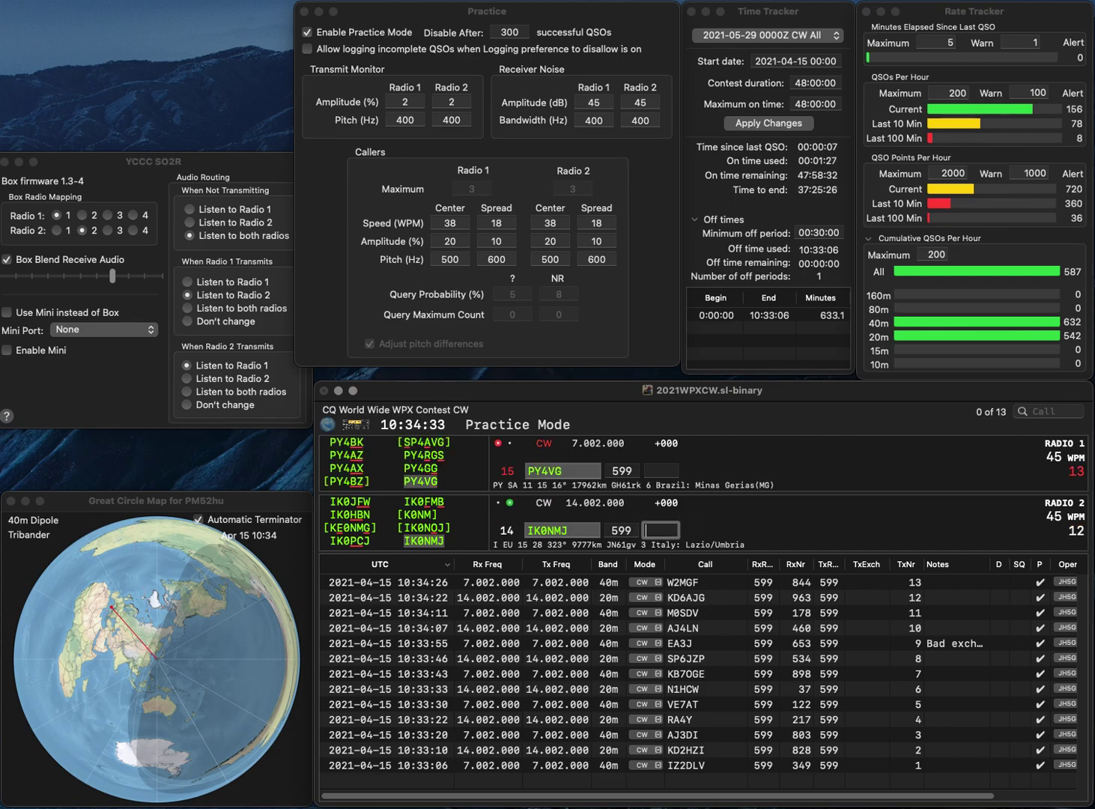
# - Log IK0NMJ on Radio 2 with received number 948 and PY4VG on Radio 1 with received number 245
pyautogui.write('948')
pyautogui.press('Return')
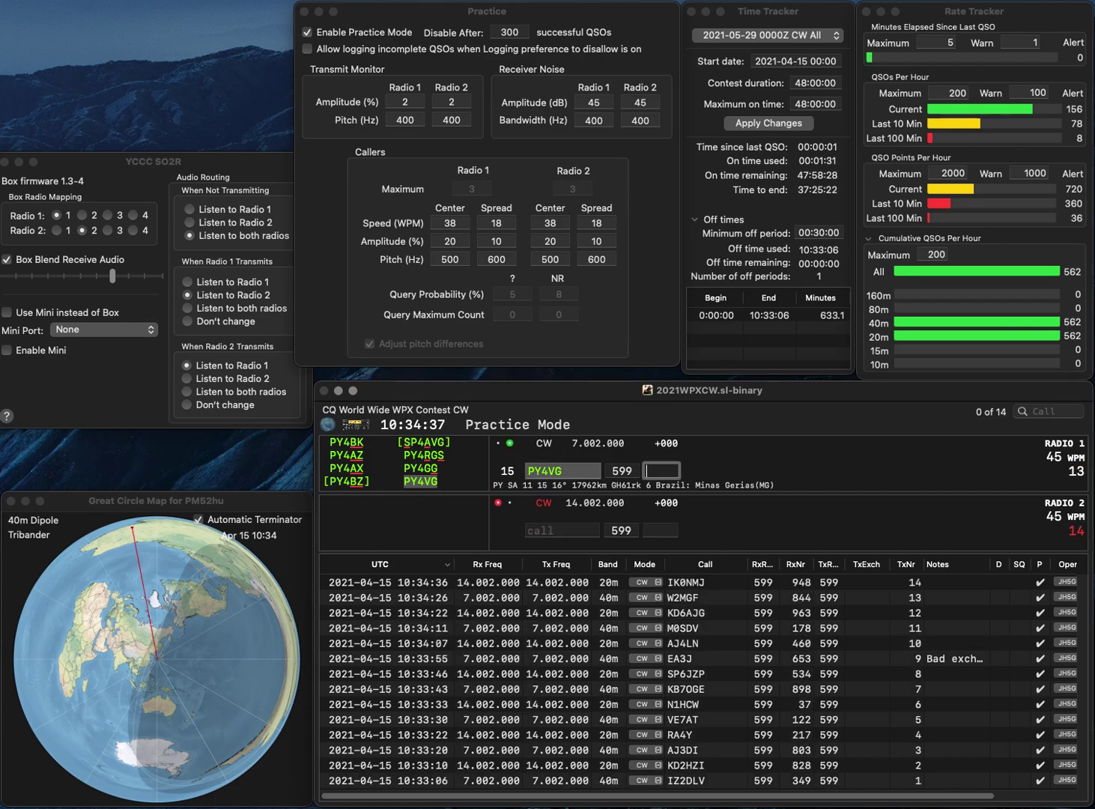
pyautogui.write('245')
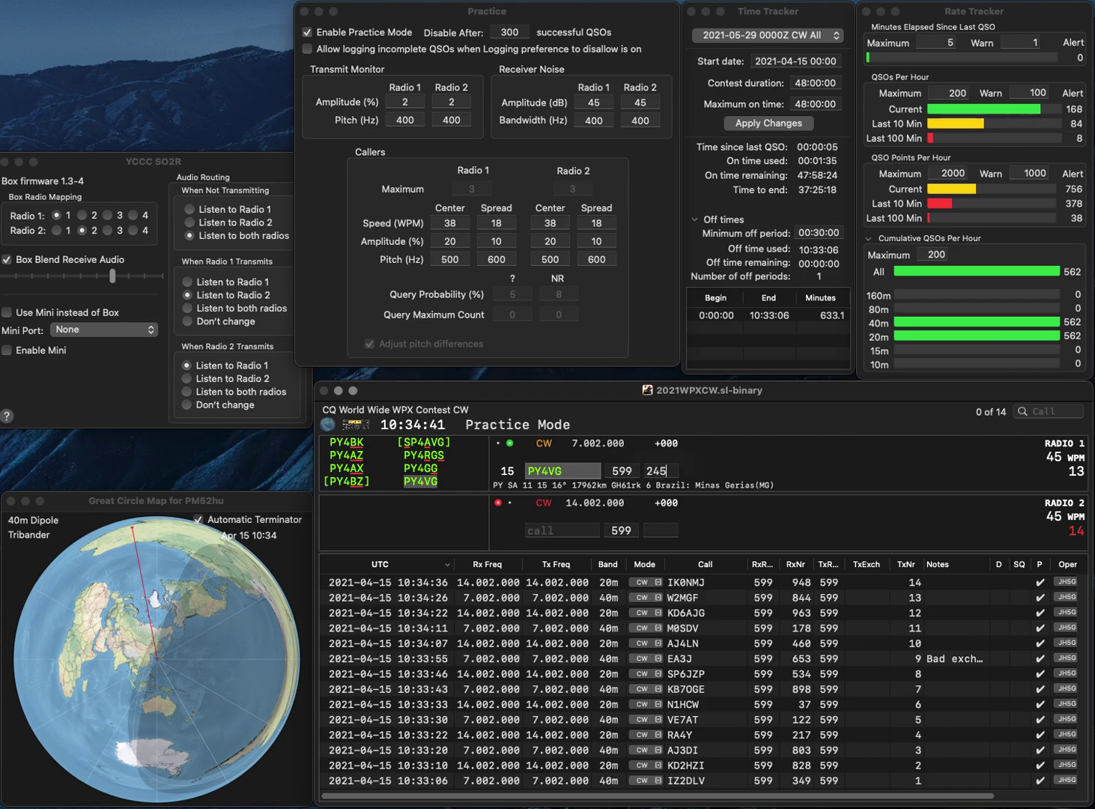
pyautogui.press('Return')
pyautogui.write('SK')
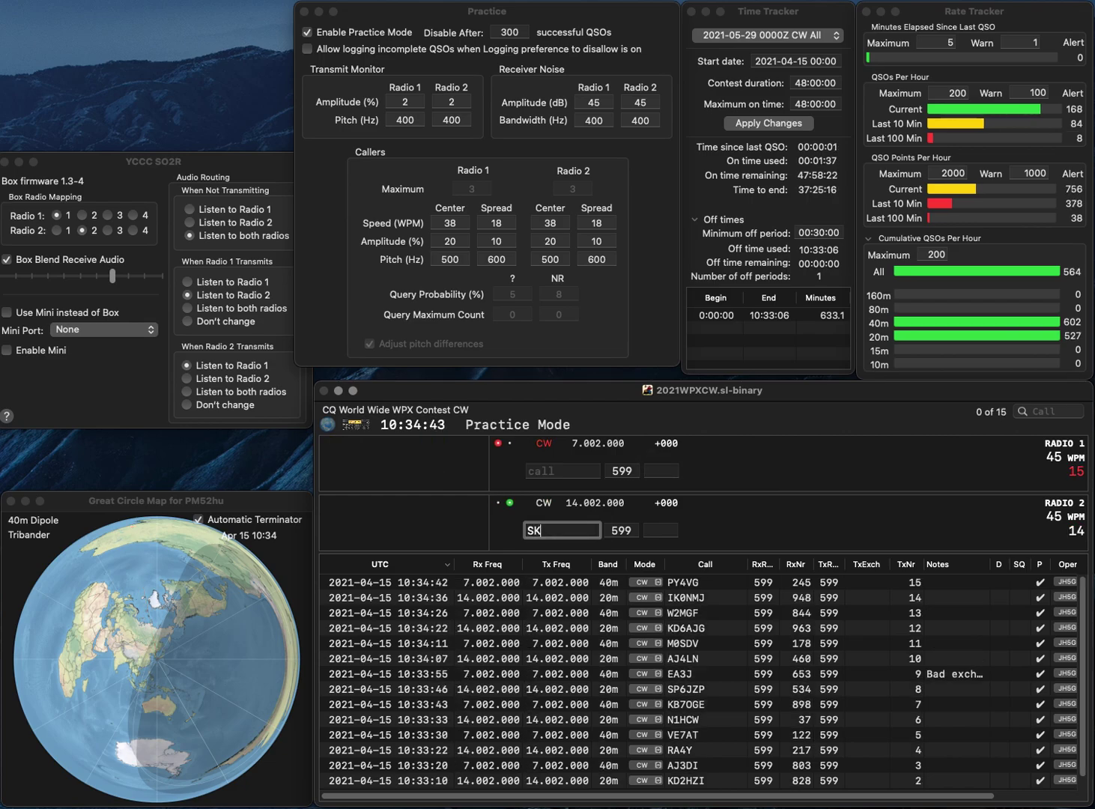
pyautogui.write('7K')
pyautogui.press('Return')
pyautogui.write('F2AN')
pyautogui.press('Return')
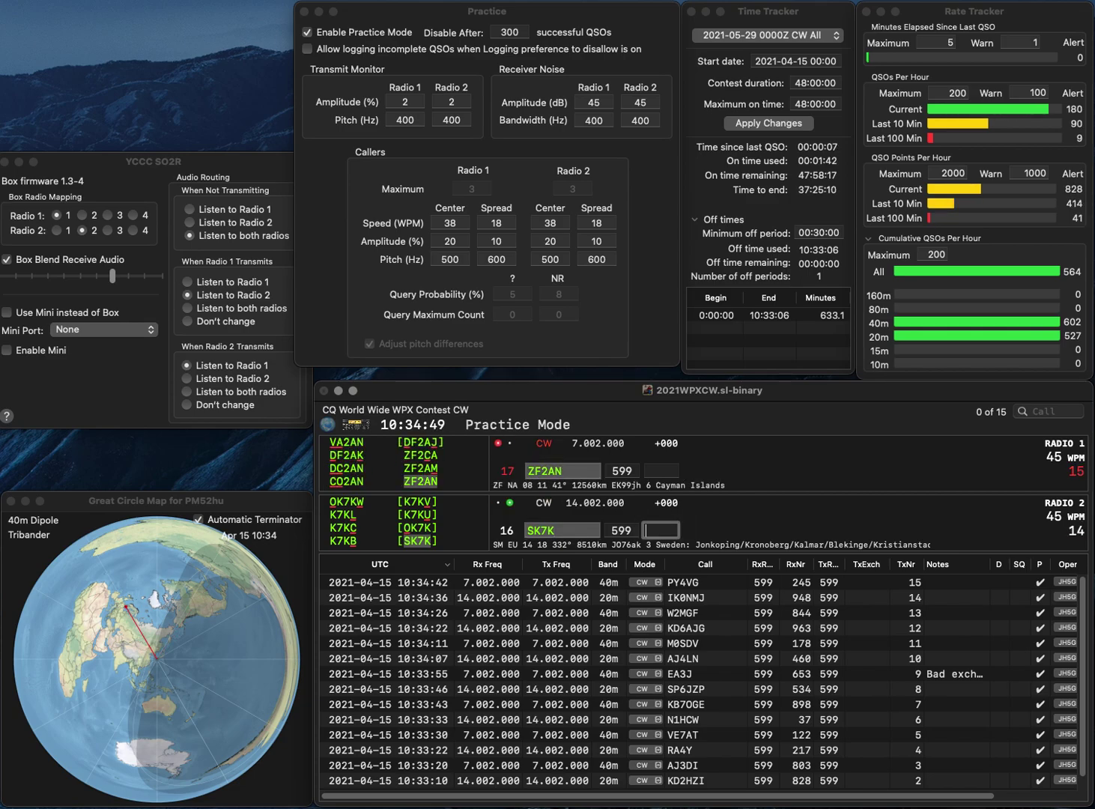
pyautogui.write('302')
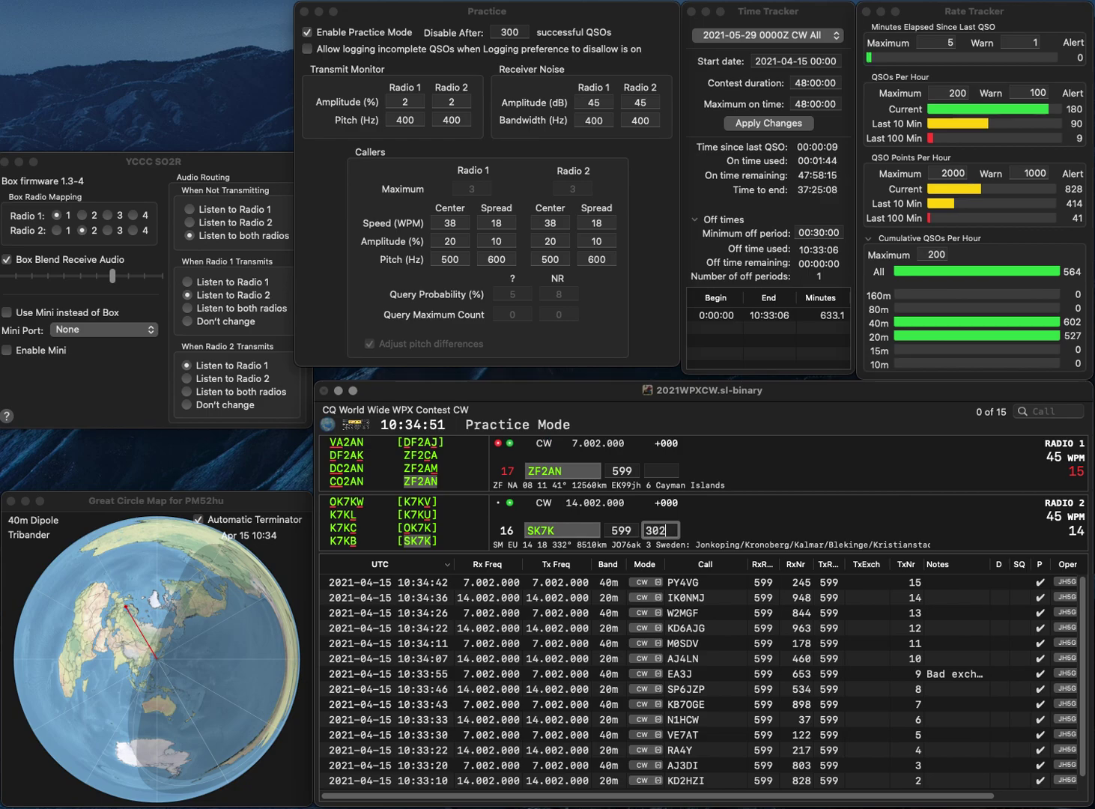
pyautogui.press('Return')
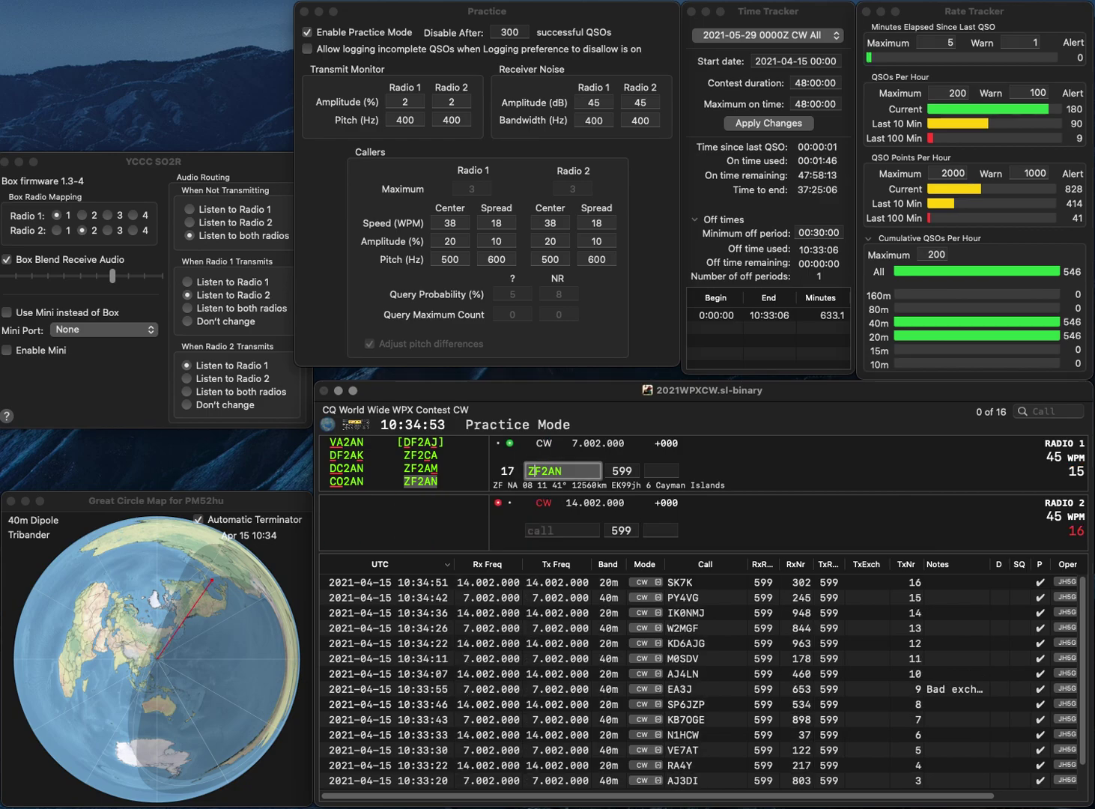
pyautogui.press('Tab')
pyautogui.write('420')
pyautogui.press('Return')
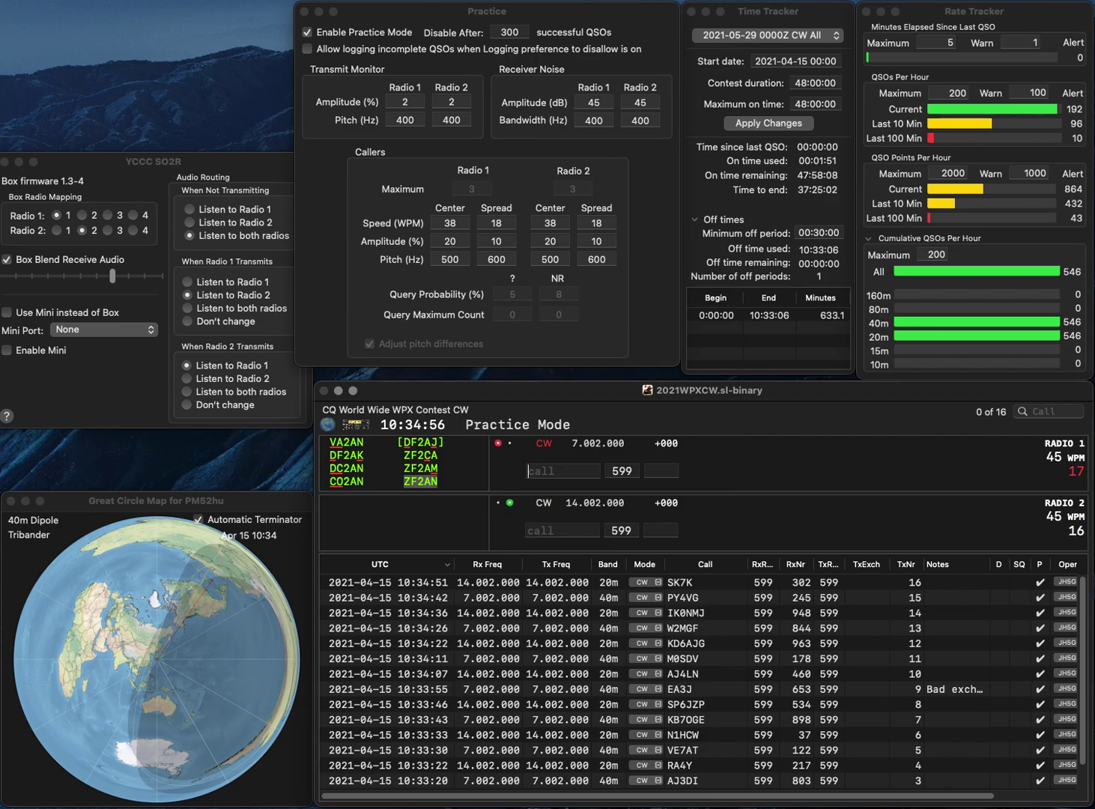
# - Answer partial call W7D on Radio 2 and K8AZ on Radio 1, and complete the Radio 2 call as W7DCM with the exchange
pyautogui.write('W7')
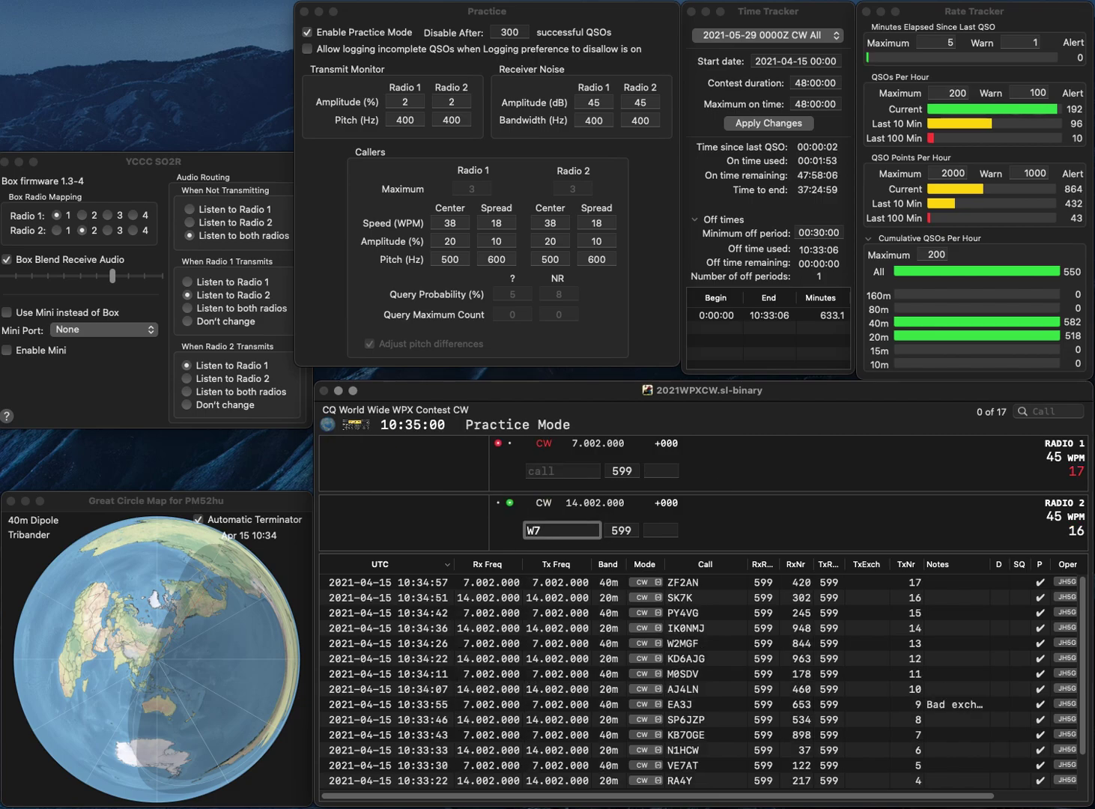
pyautogui.write('D')
pyautogui.press('Return')
pyautogui.write('K8')
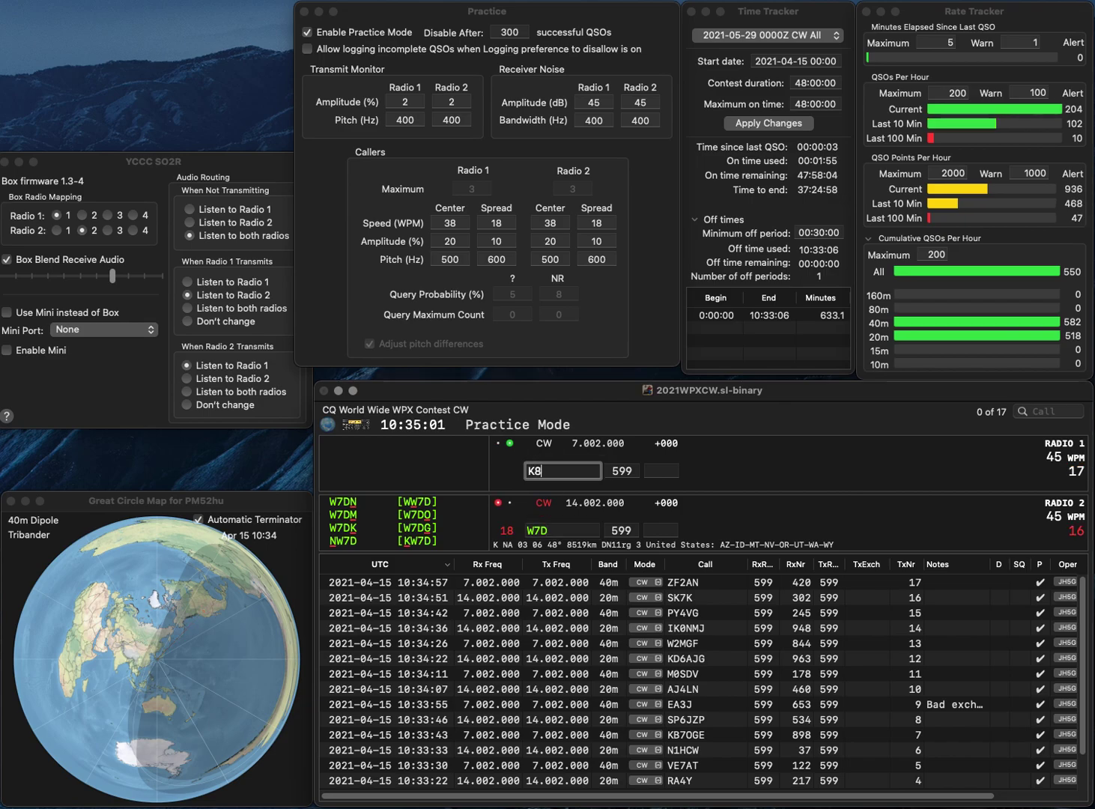
pyautogui.write('AZ')
pyautogui.press('Return')
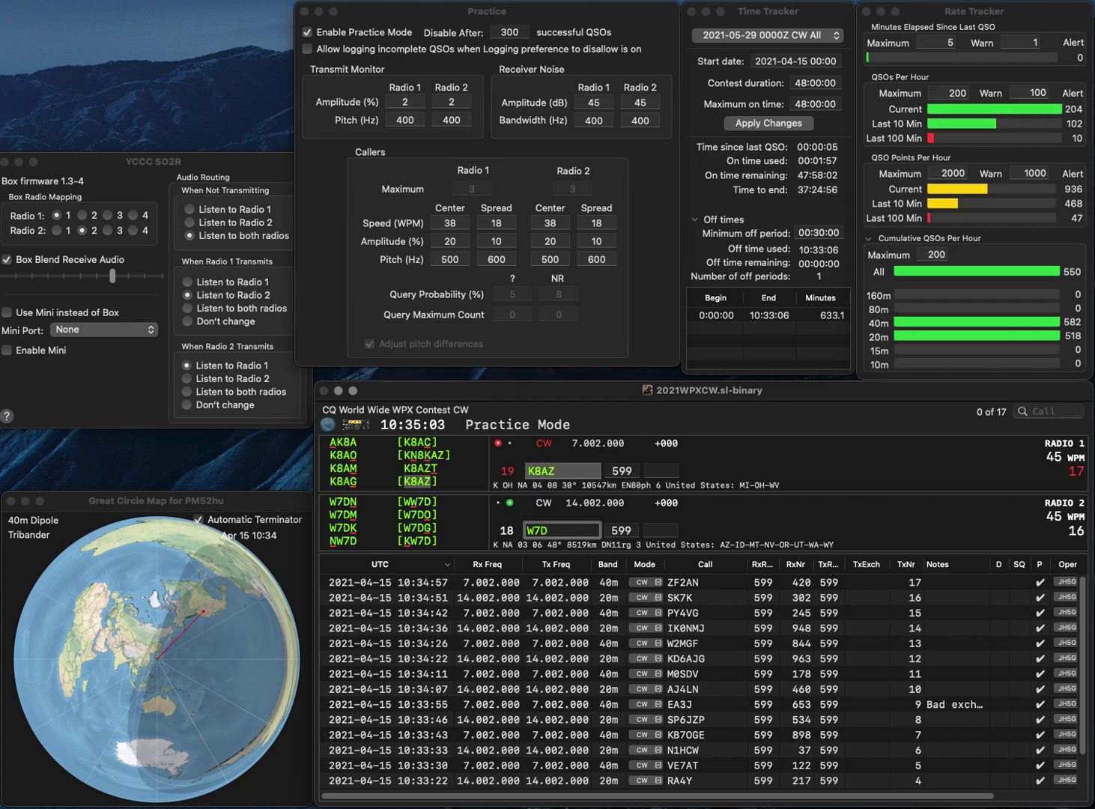
pyautogui.write('CM')
pyautogui.press('Return')
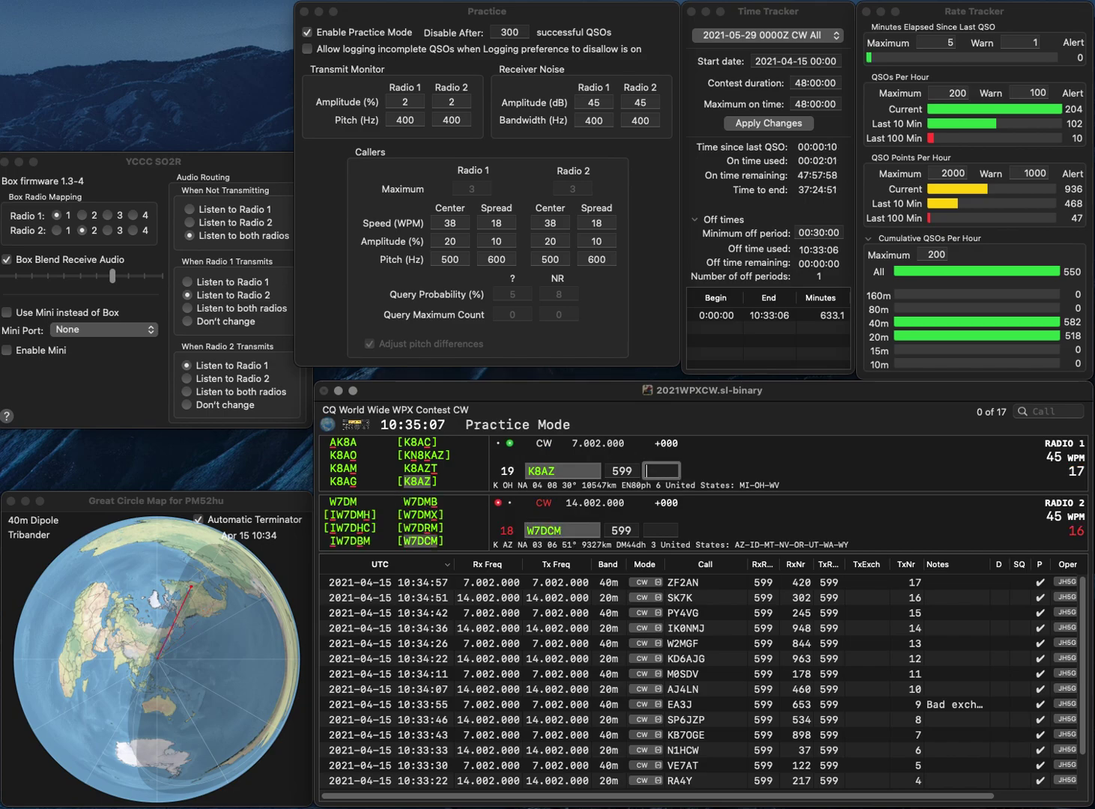
# - Log K8AZ on Radio 1 with received number 997 and W7DCM on Radio 2 with received number 787
pyautogui.write('997')
pyautogui.press('Return')
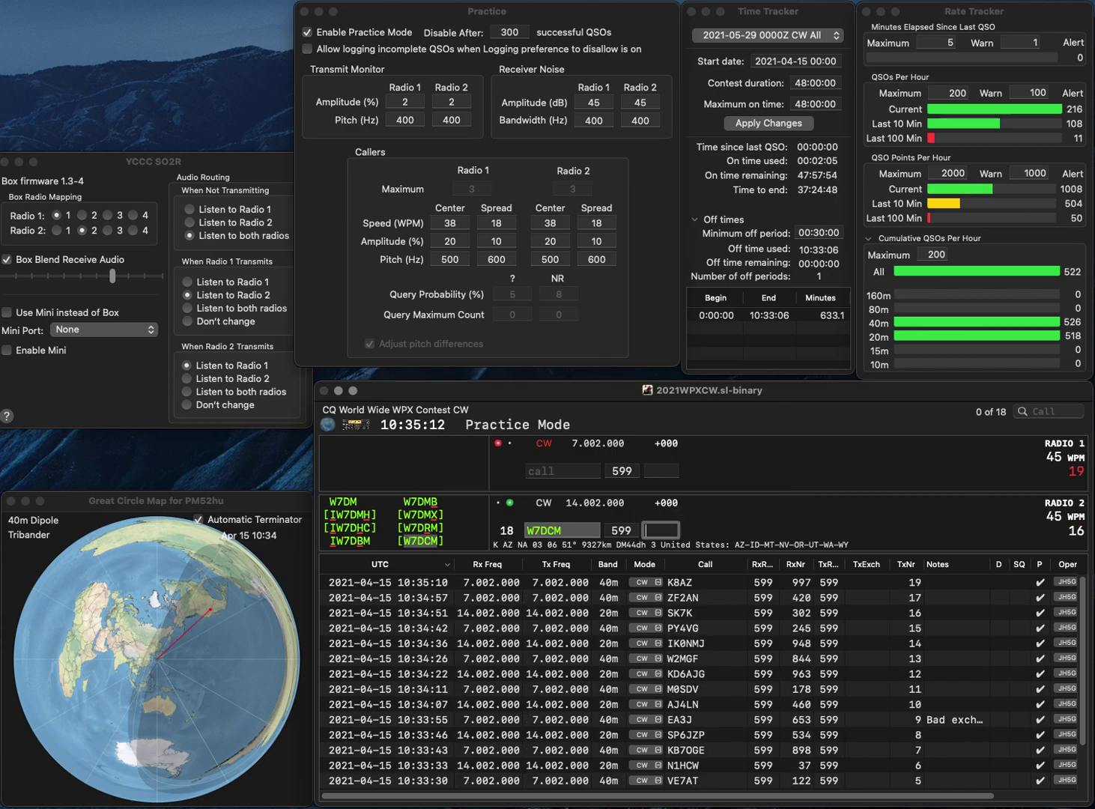
pyautogui.write('787')
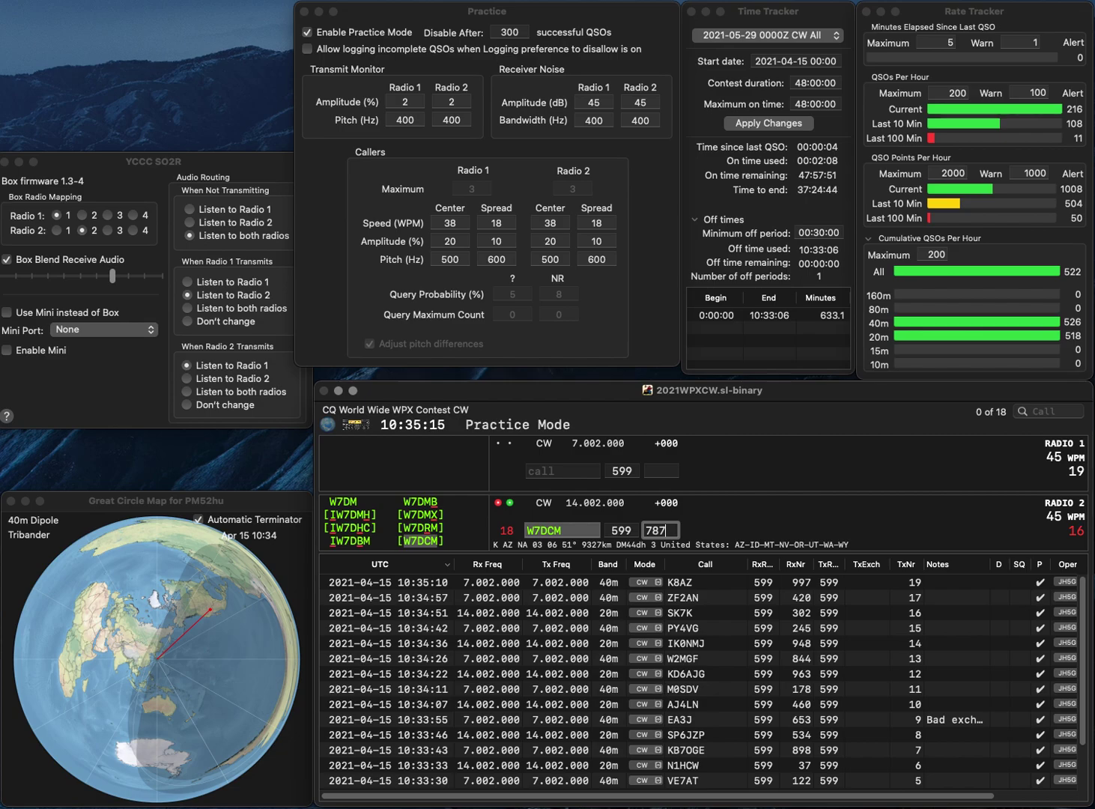
pyautogui.press('BackSpace')
pyautogui.press('Return')
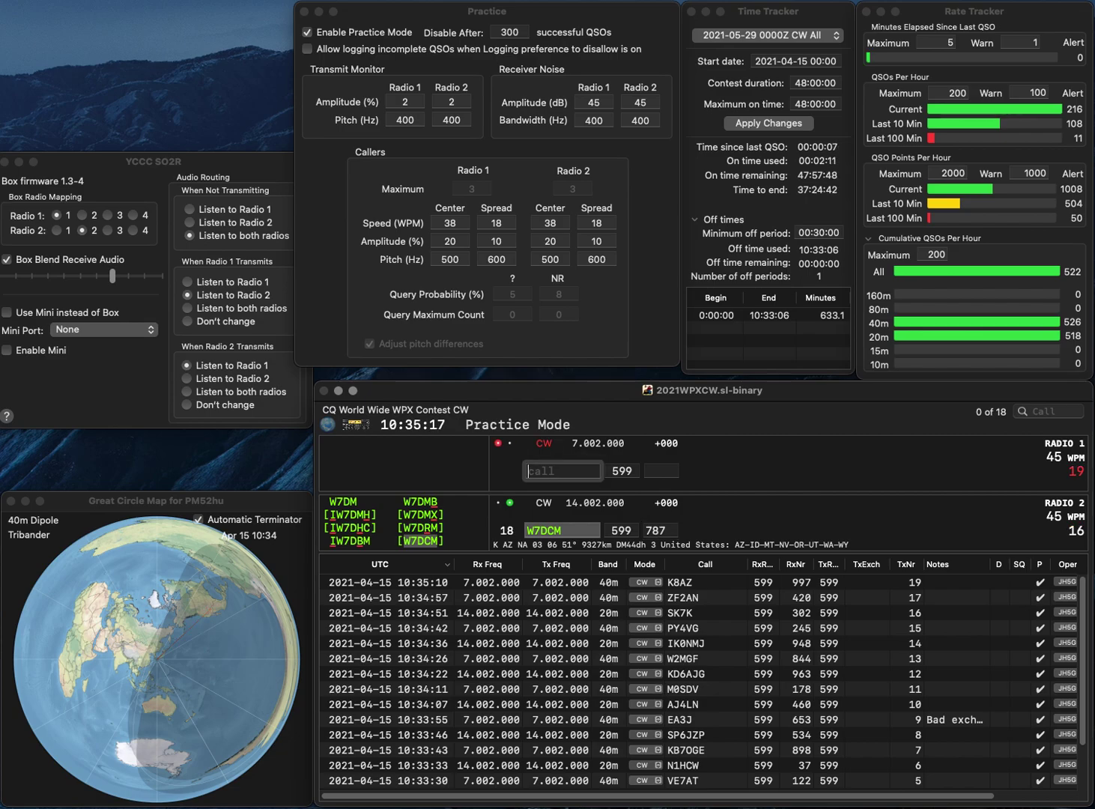
# - Answer caller AA1W on Radio 1 and caller KA0LDG on Radio 2, sending each the exchange
pyautogui.write('AA')
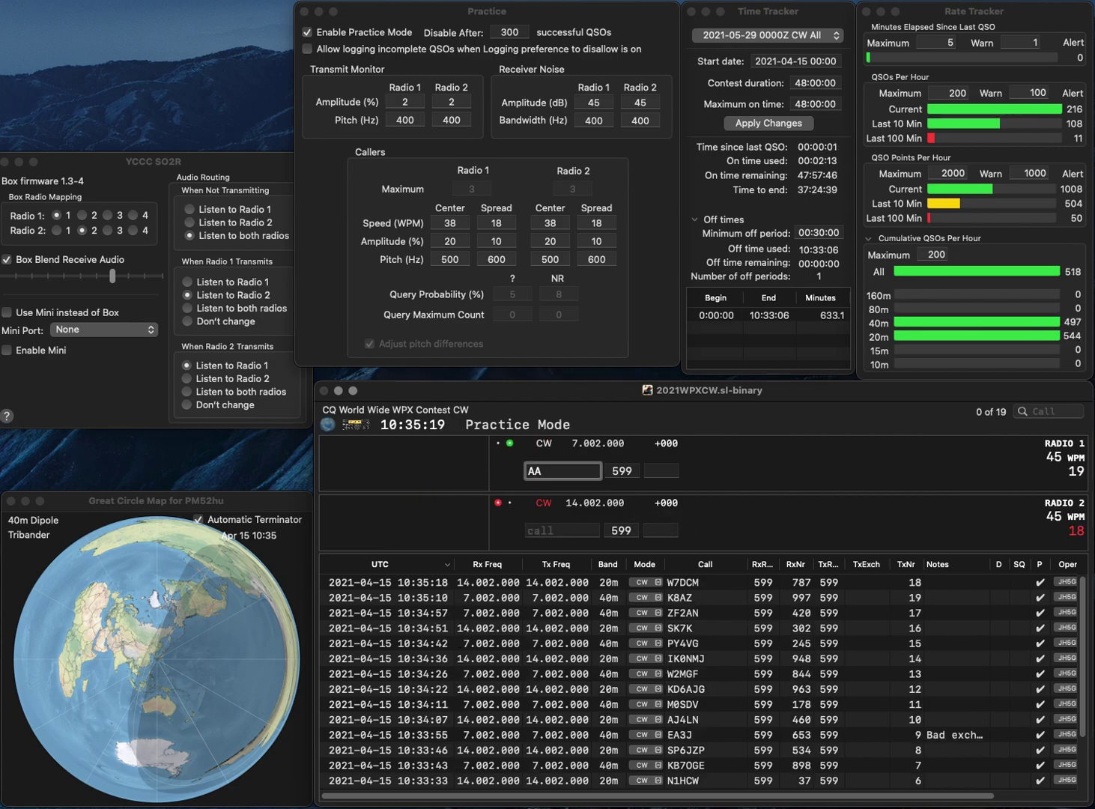
pyautogui.write('1W')
pyautogui.press('Return')
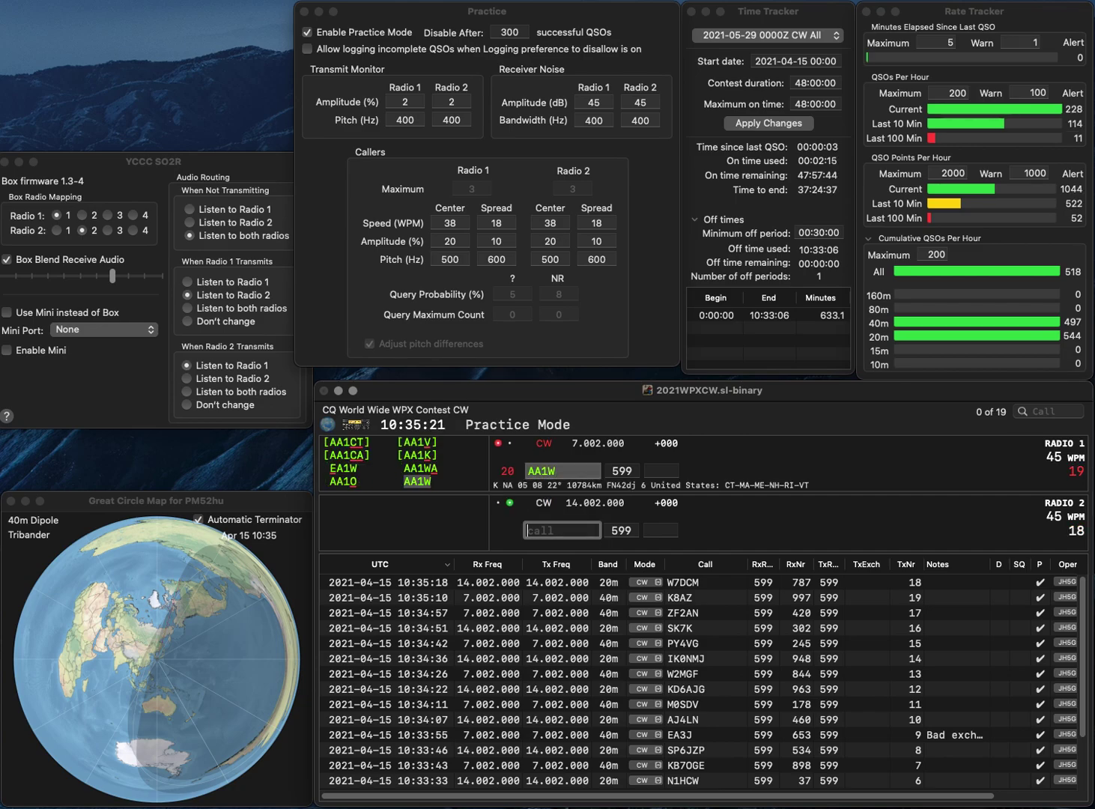
pyautogui.write('KA0LDG')
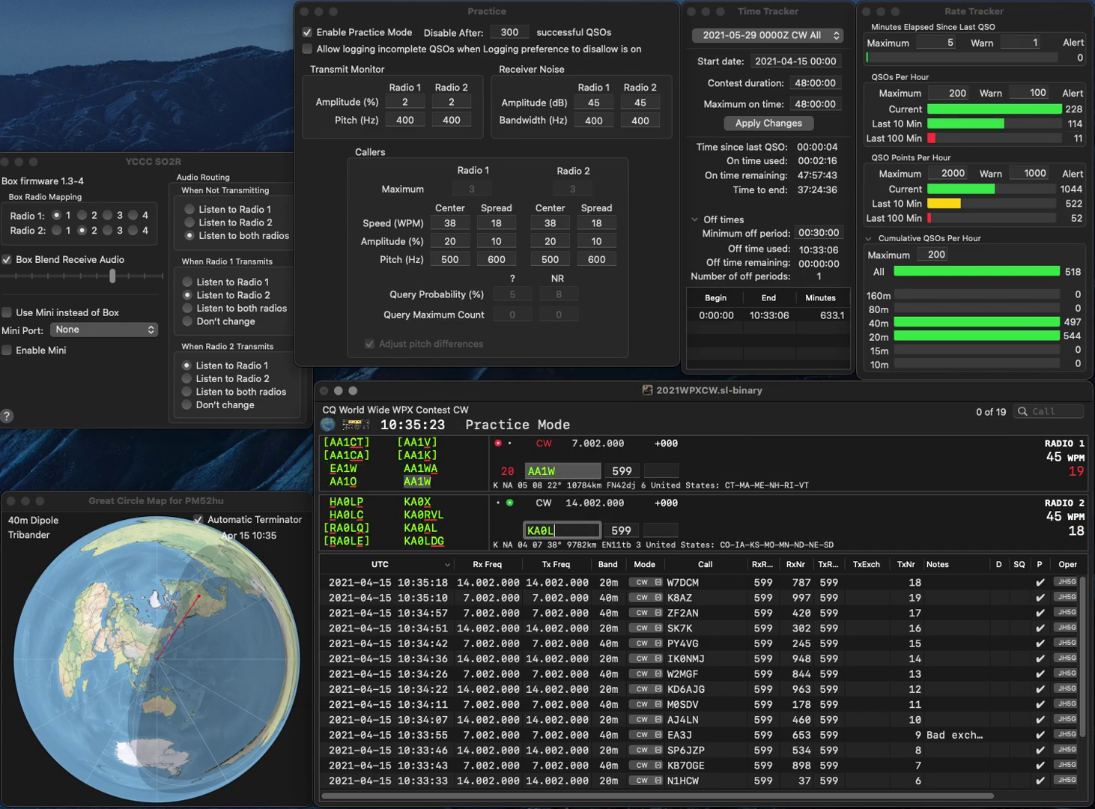
pyautogui.press('Return')
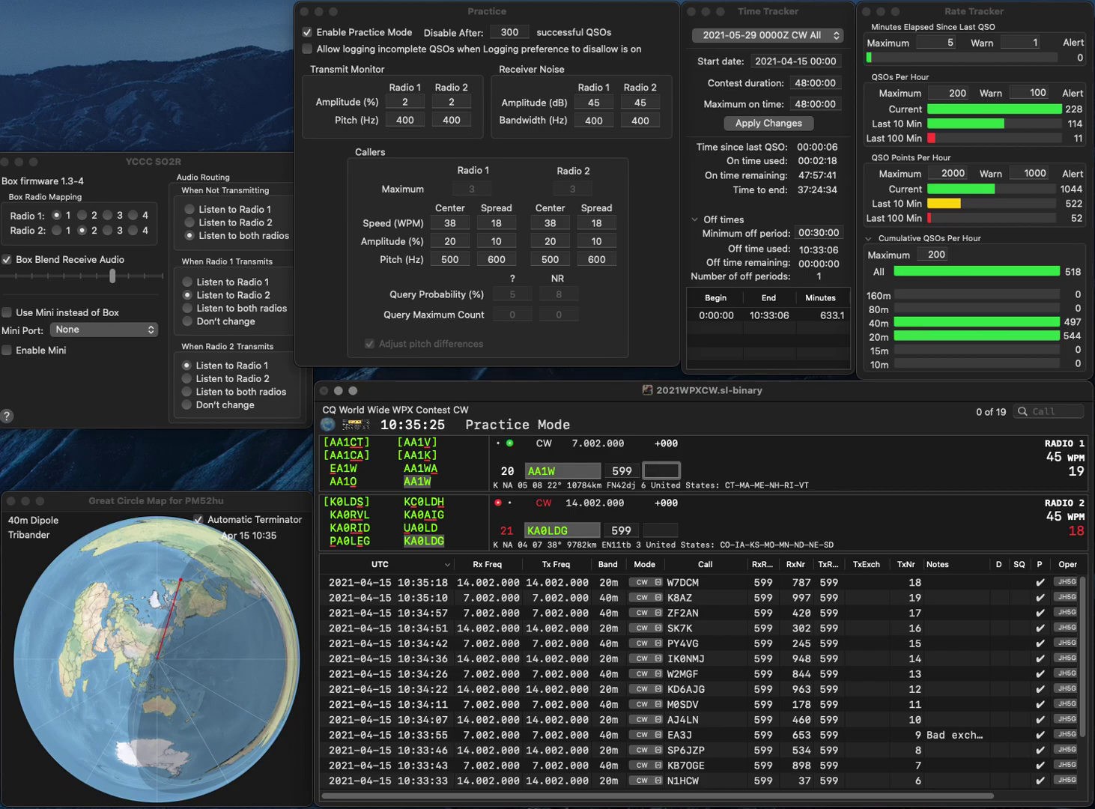
# - Log AA1W on Radio 1 with received number 506 and KA0LDG on Radio 2 with received number 964
pyautogui.write('506')
pyautogui.press('Return')
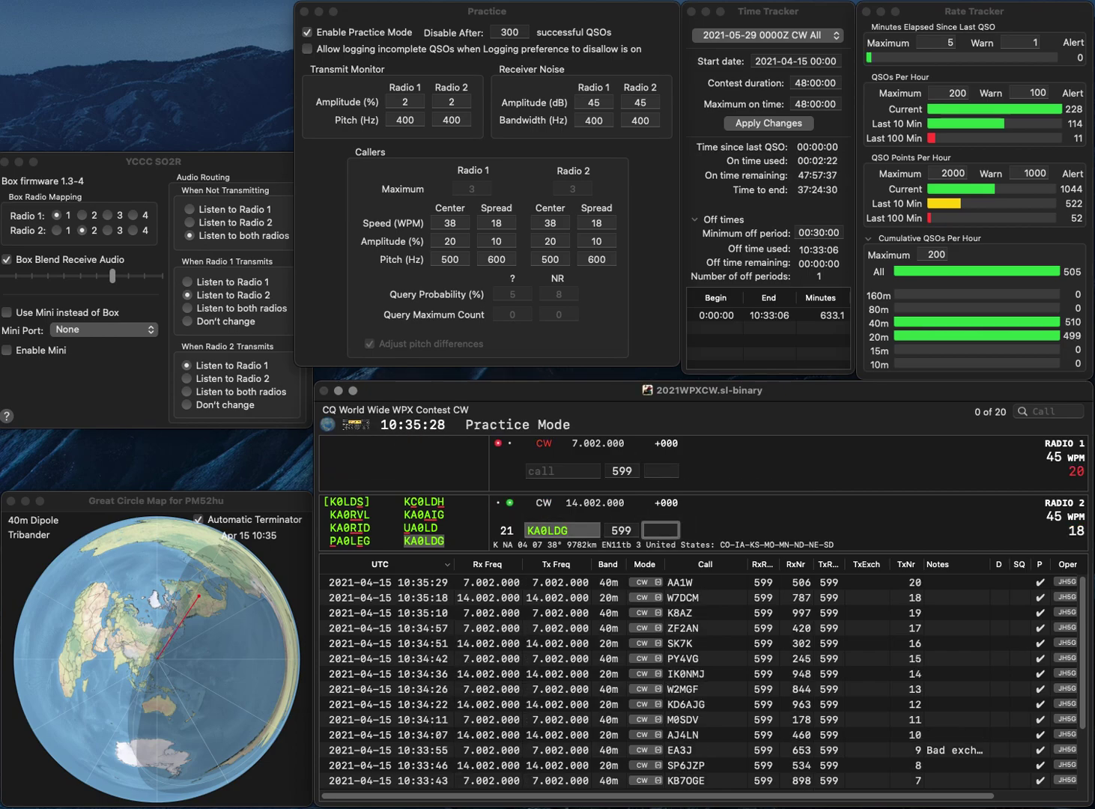
pyautogui.write('963')
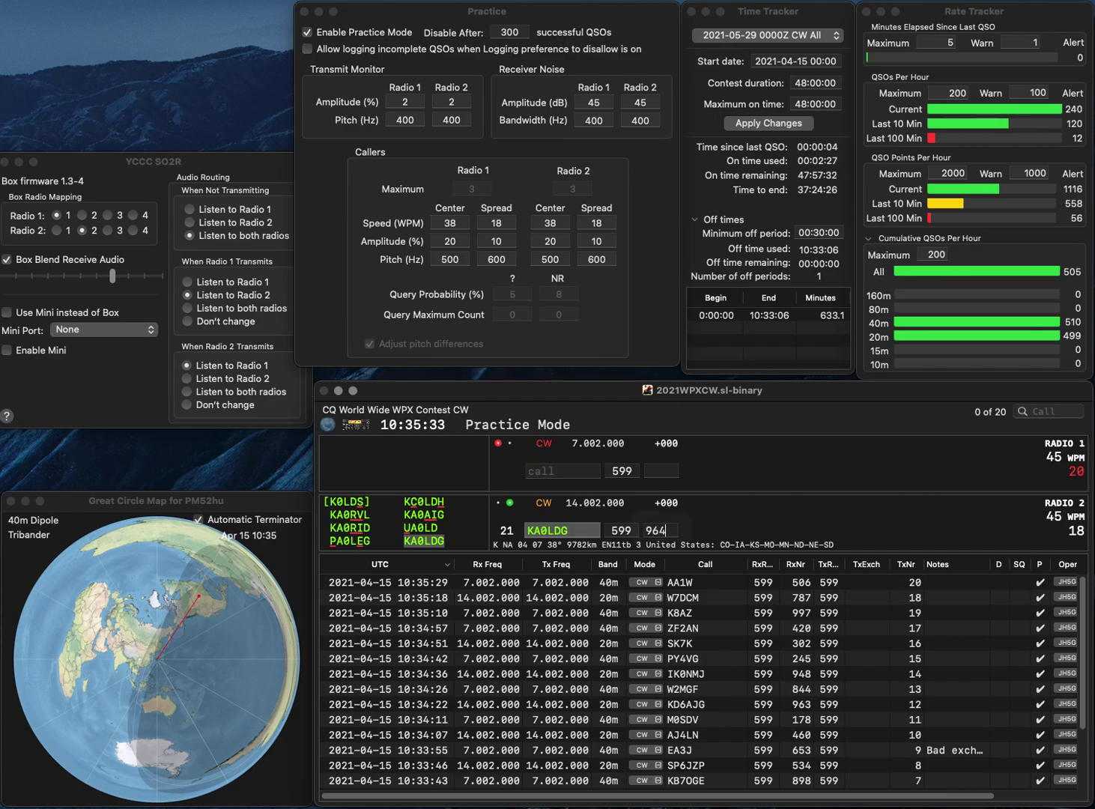
pyautogui.press('Return')
# - Enter caller MC2I on Radio 1 and send the exchange, and answer the Radio 2 caller with the partial call KCP
pyautogui.write('NC2I')
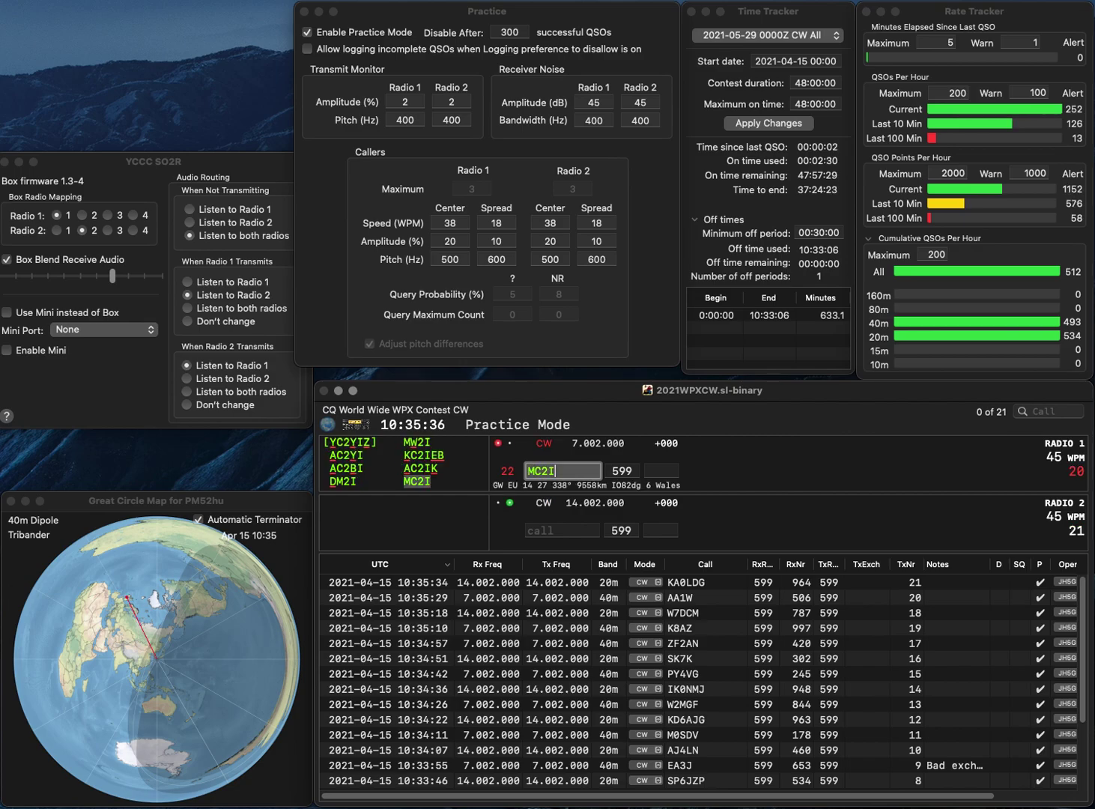
pyautogui.press('Return')
pyautogui.write('K')
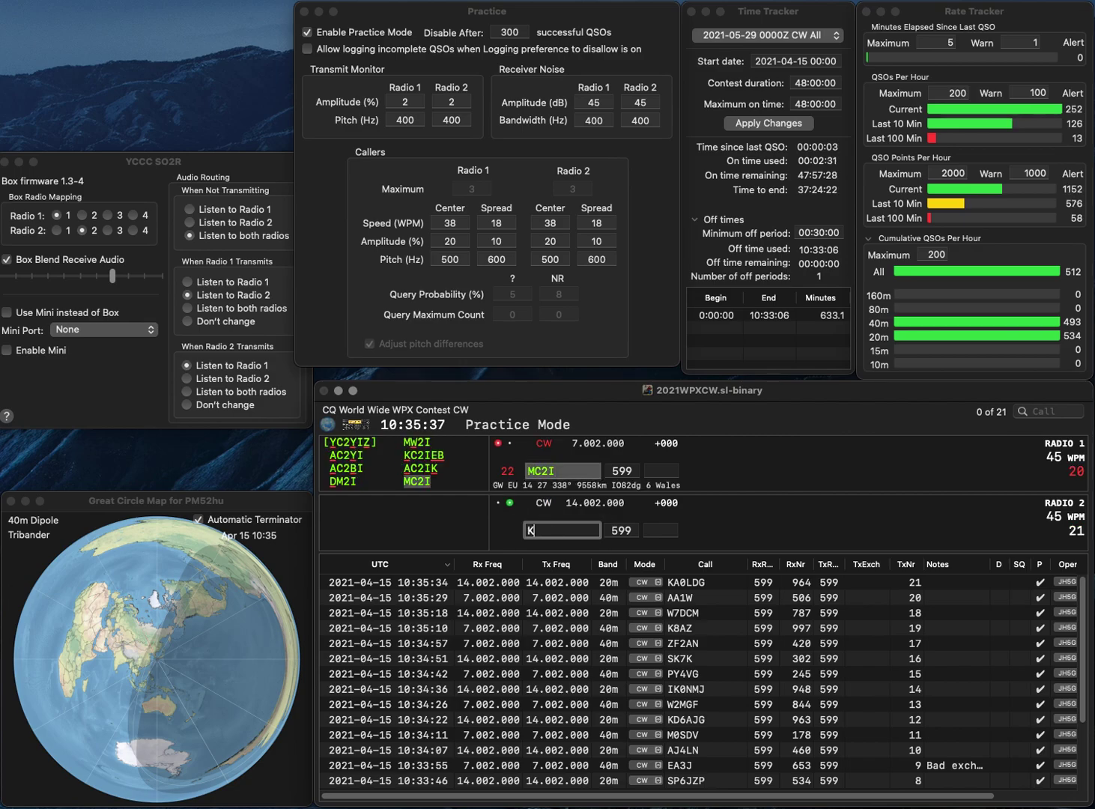
pyautogui.write('CP')
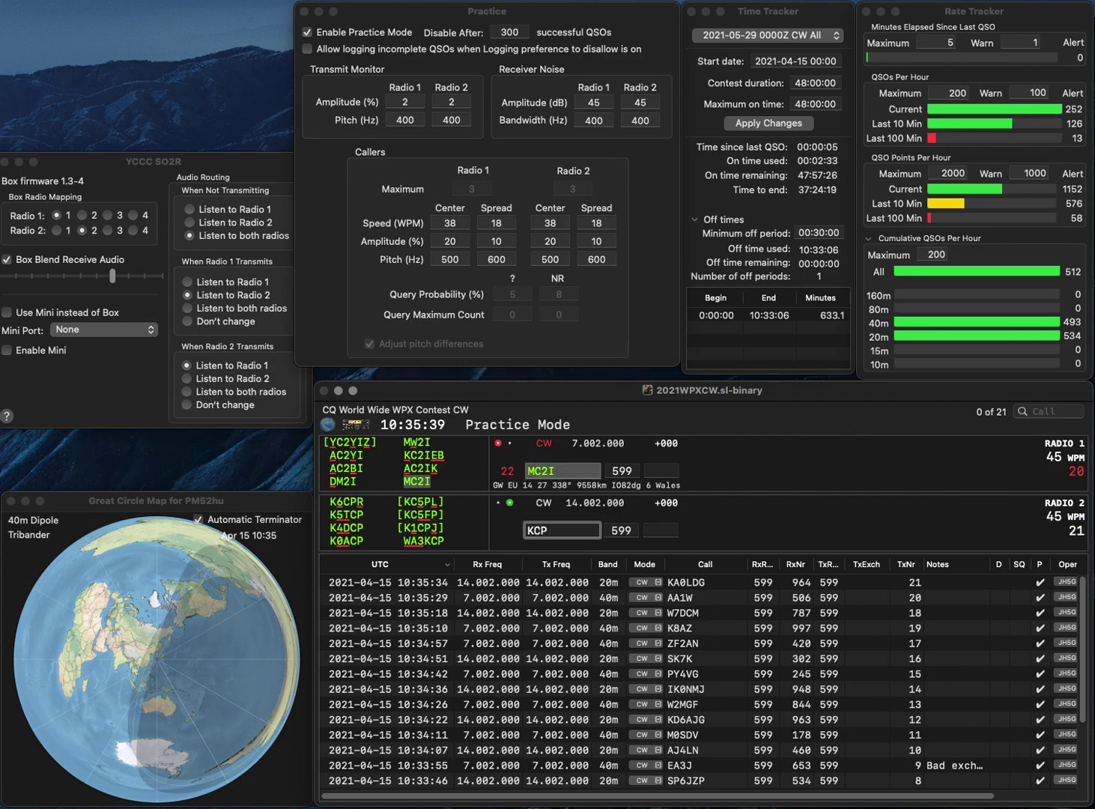
pyautogui.press('Return')
pyautogui.press('space')
pyautogui.write('124')
pyautogui.press('Return')
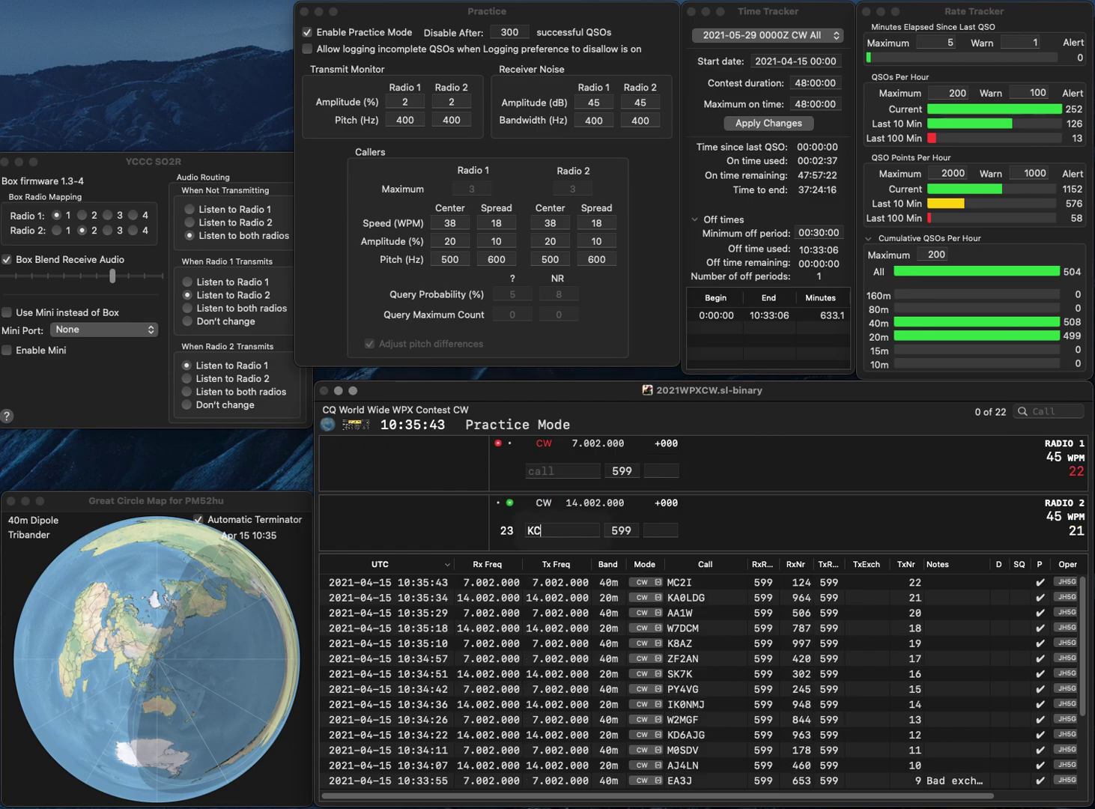
# - Correct the Radio 2 call to KD2P and answer caller ND9Z on Radio 1, sending each the exchange
pyautogui.write('2')
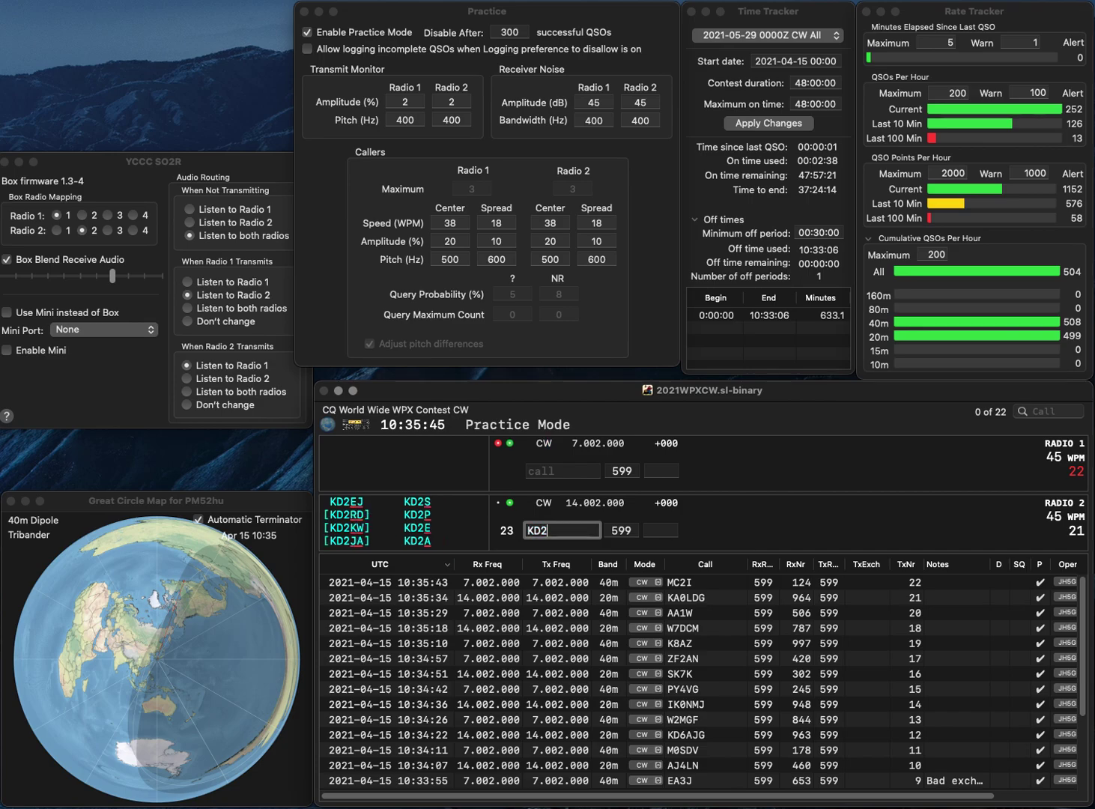
pyautogui.write('PN')
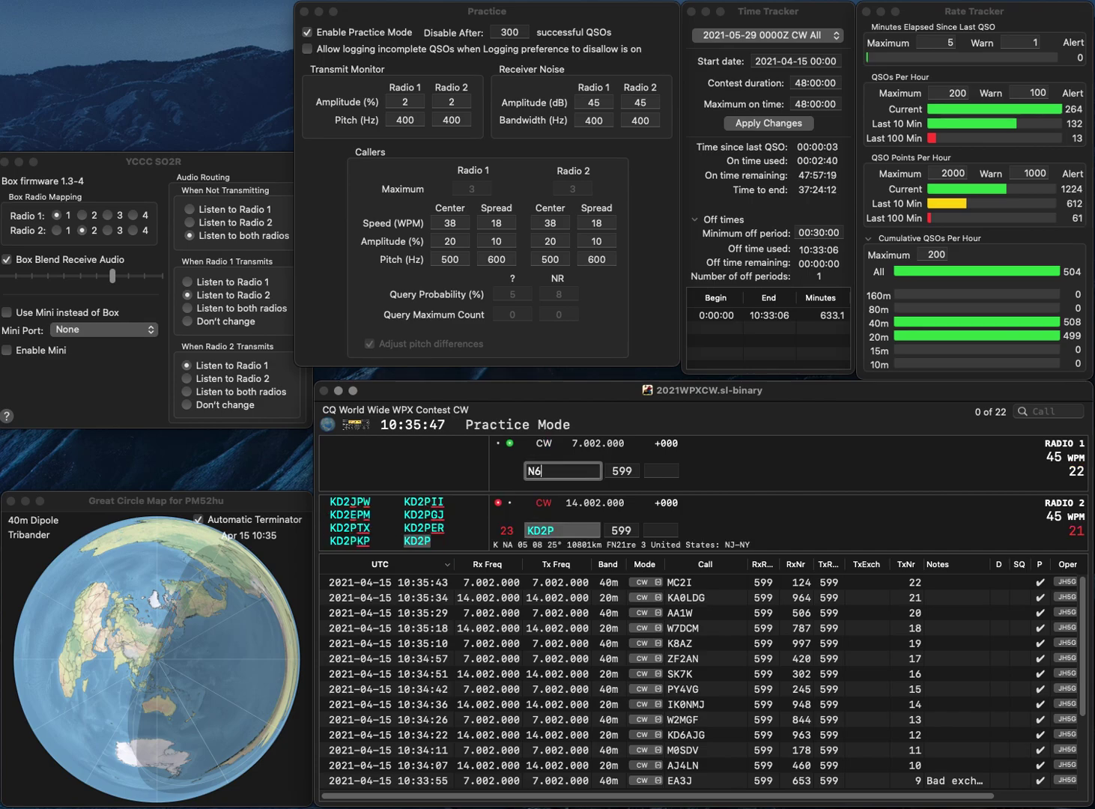
pyautogui.write('D9Z')
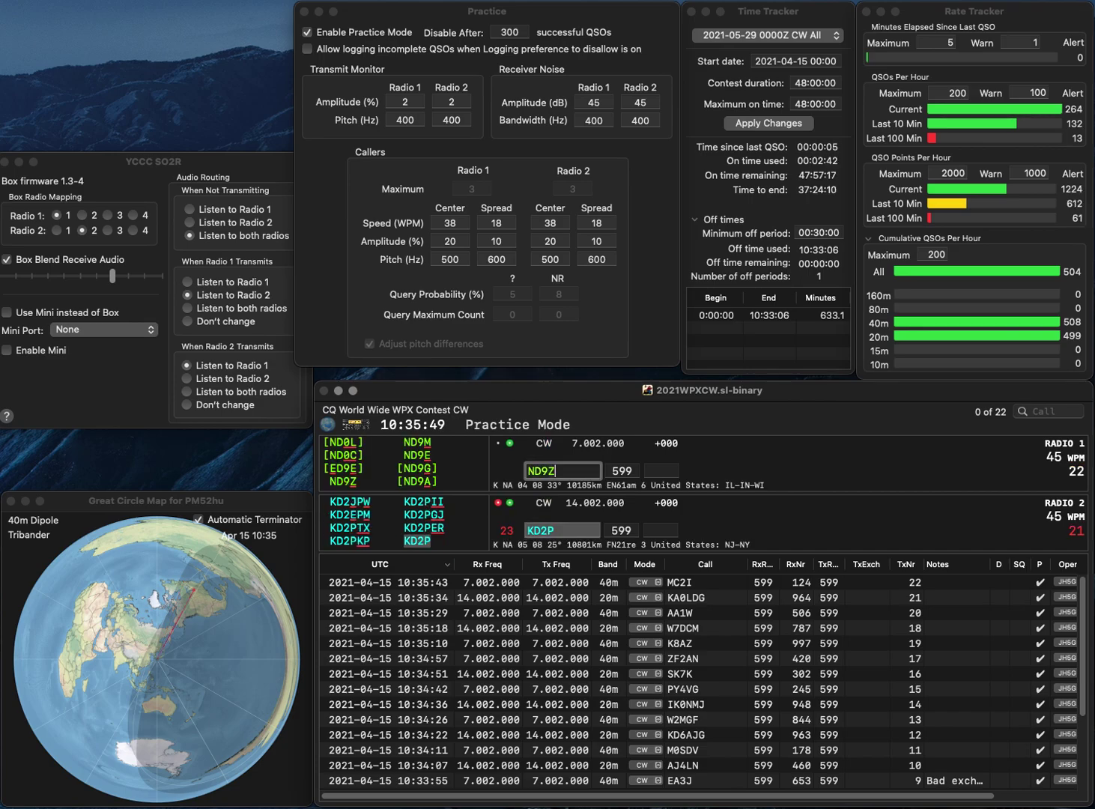
pyautogui.press('Return')
pyautogui.write('156')
pyautogui.press('Return')
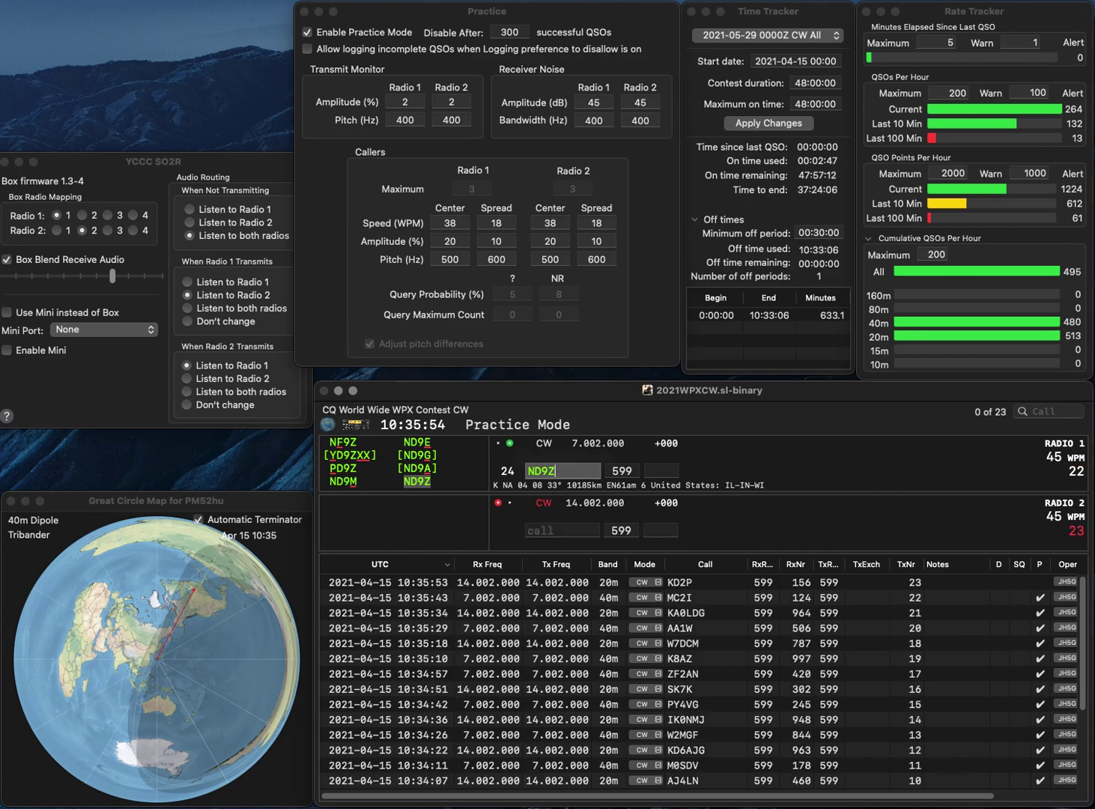
pyautogui.write('677')
pyautogui.press('Return')
pyautogui.write('VE1BLX')
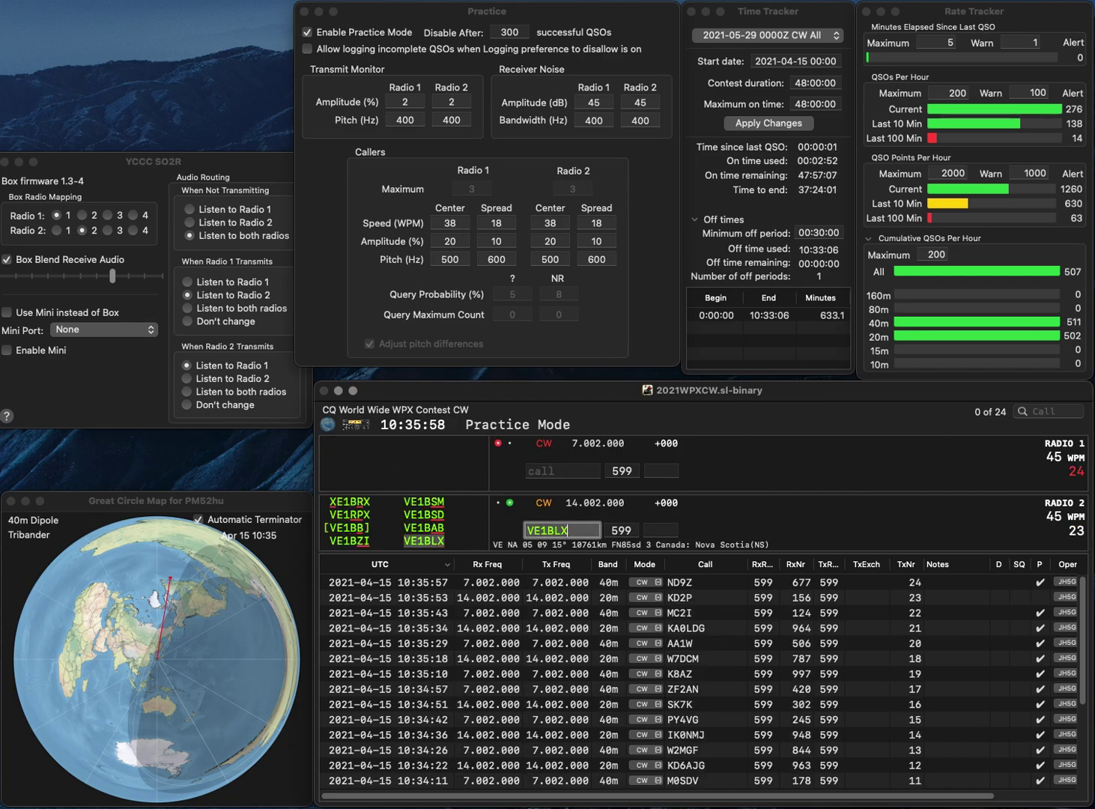
pyautogui.press('Return')
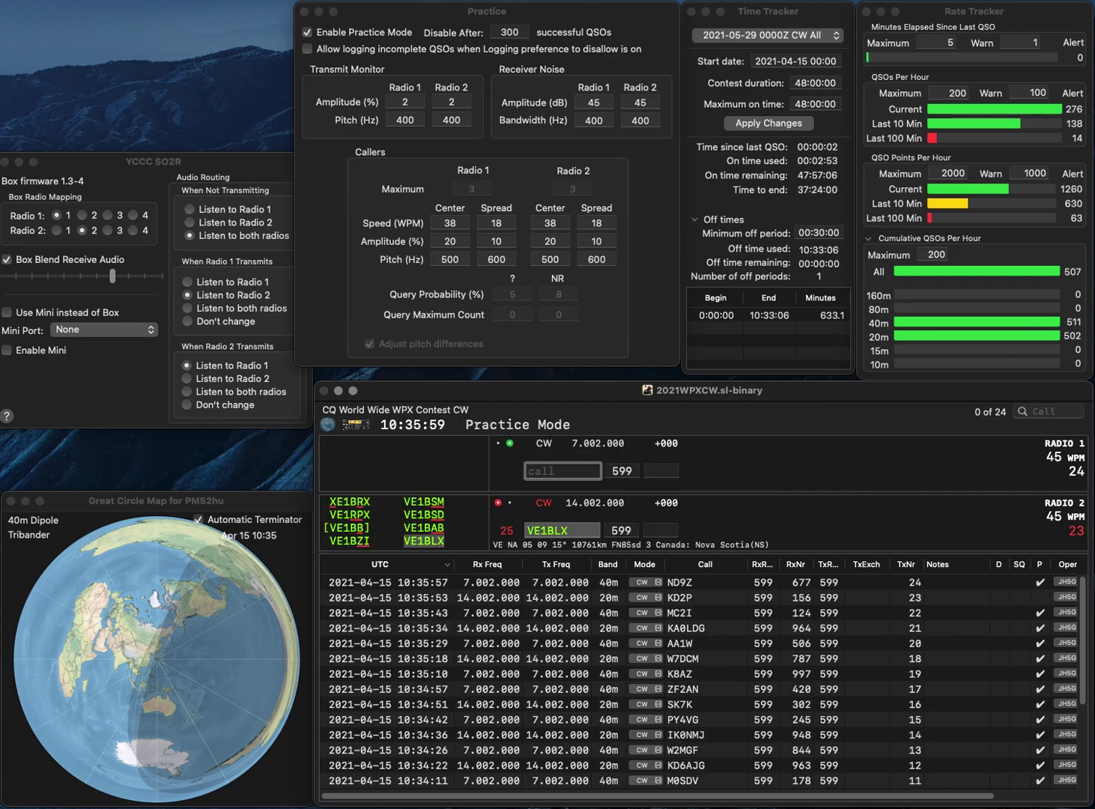
pyautogui.write('F4HGF')
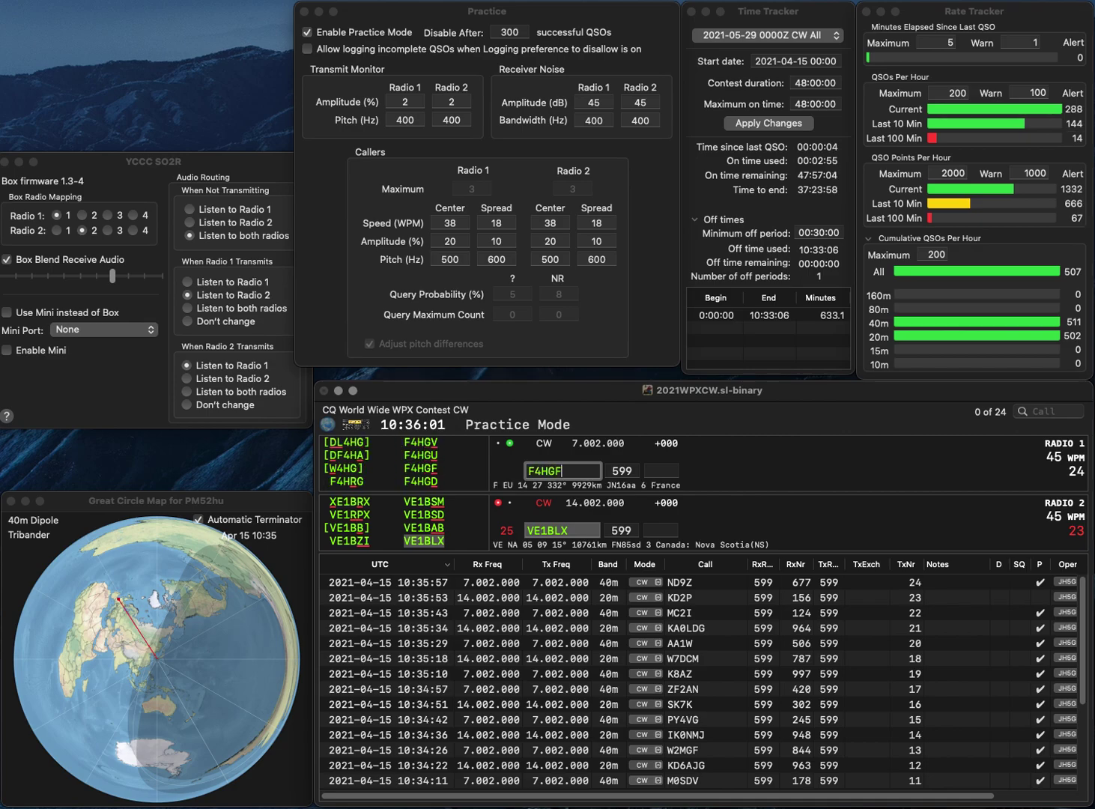
pyautogui.press('Return')
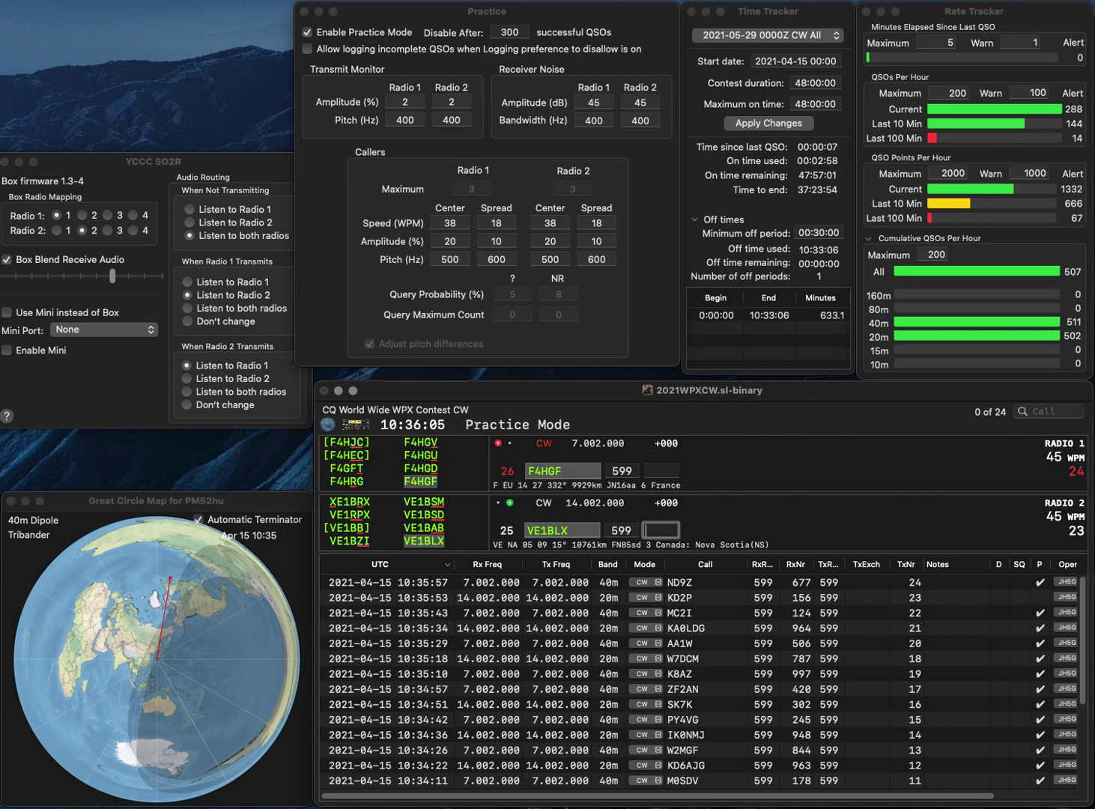
# - Log VE1BLX on Radio 2 with received number 842 and submit F4HGF on Radio 1 with received number 646
pyautogui.write('42')
pyautogui.press('Return')
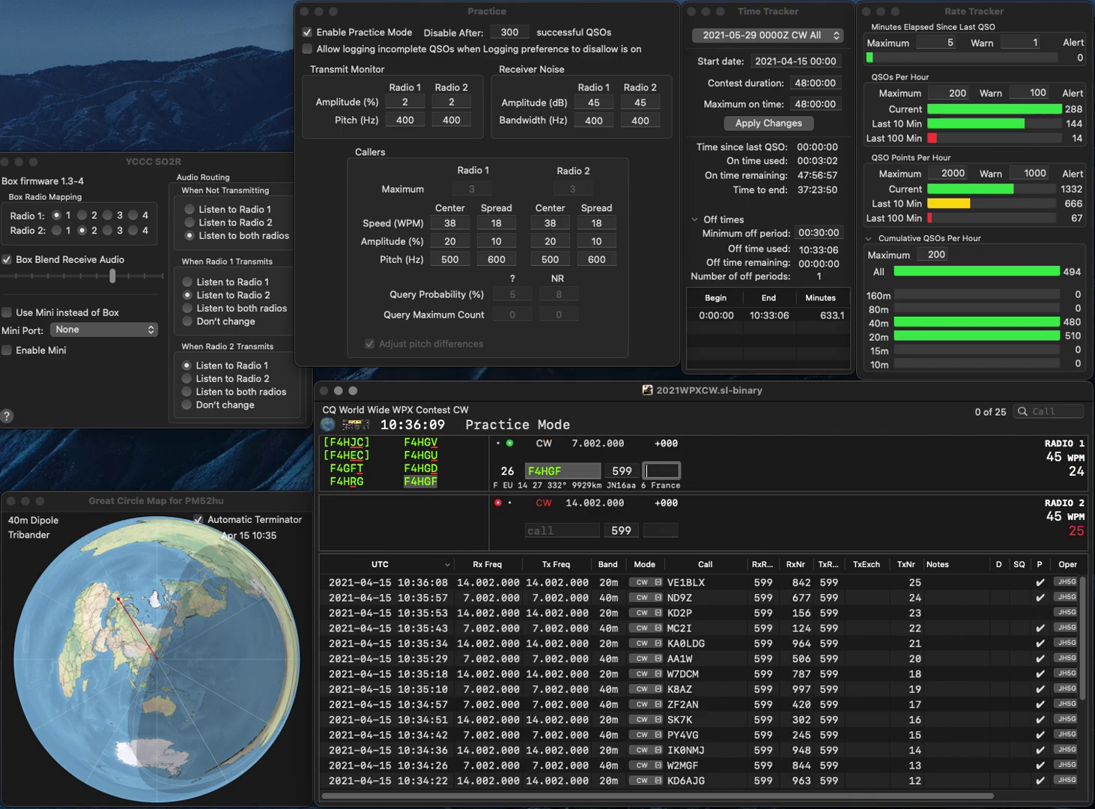
pyautogui.write('646')
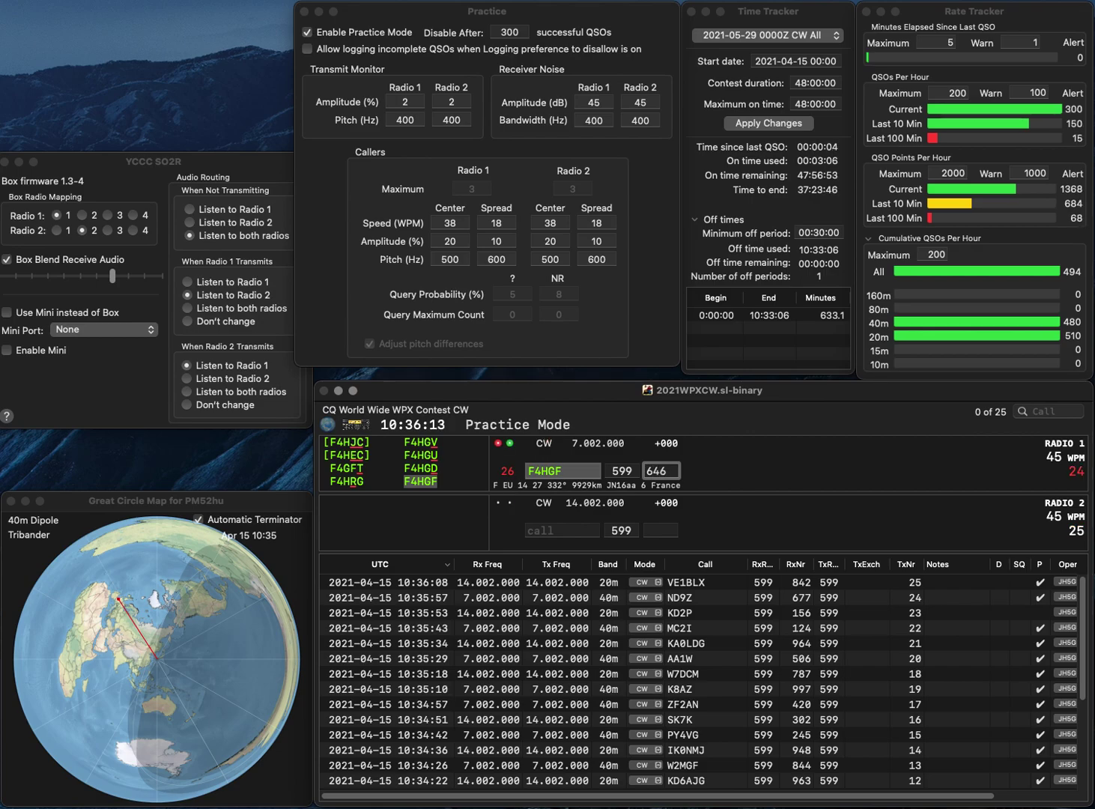
pyautogui.press('Return')
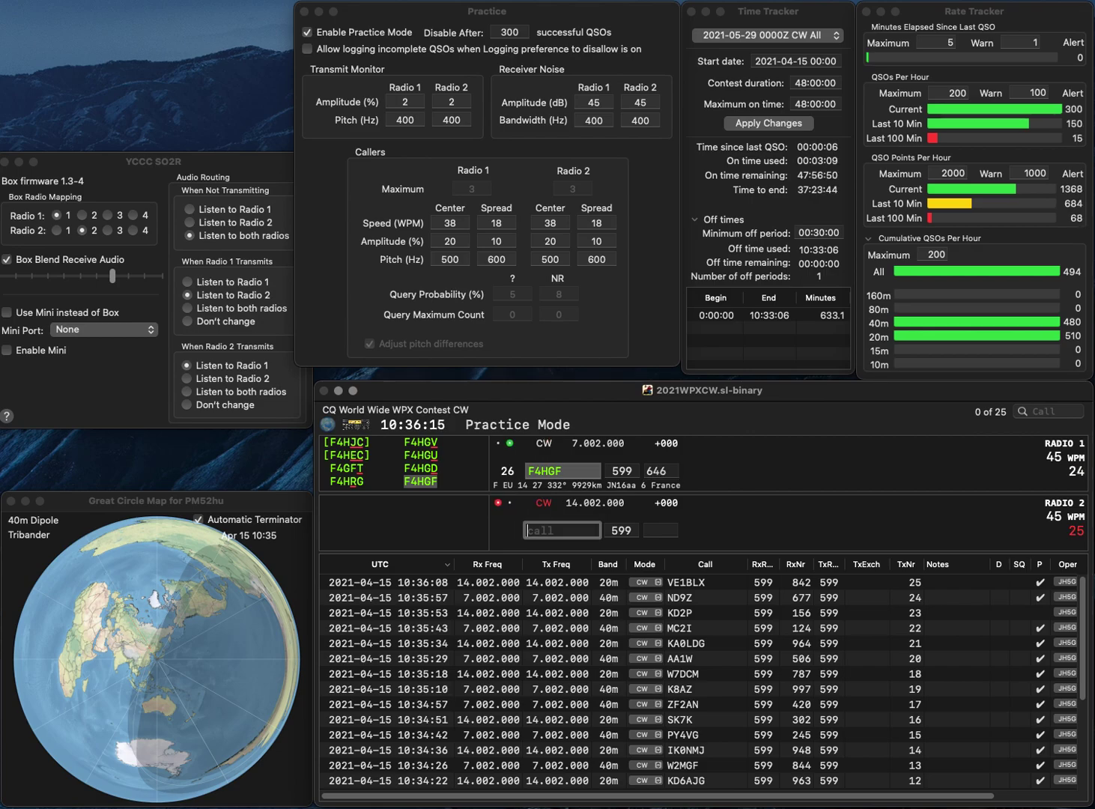
pyautogui.write('W4HVH')
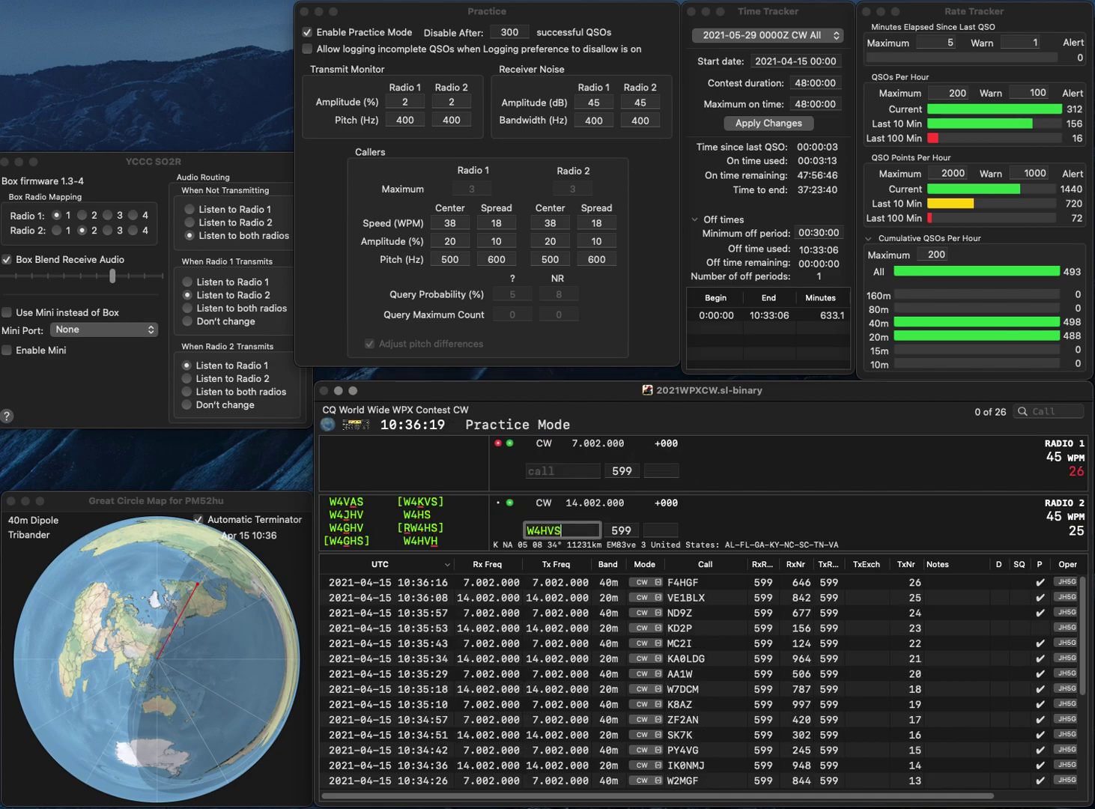
pyautogui.press('Return')
pyautogui.write('US7UA')
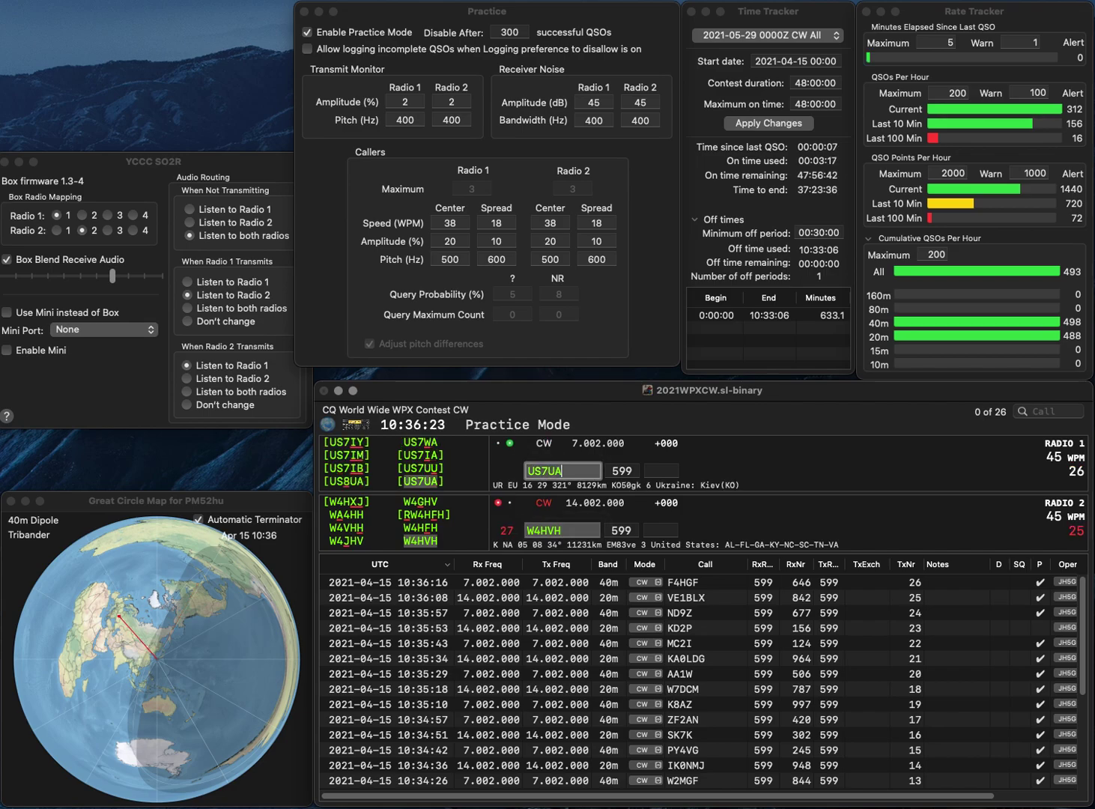
pyautogui.press('Return')
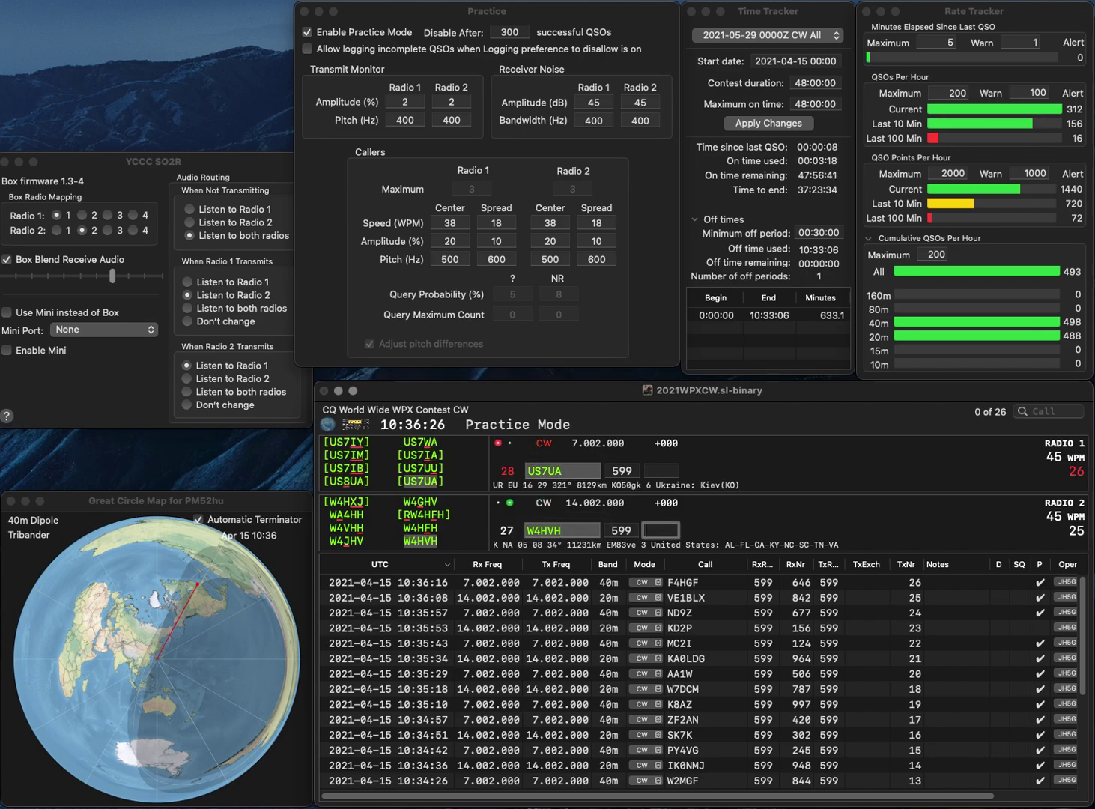
pyautogui.write('647')
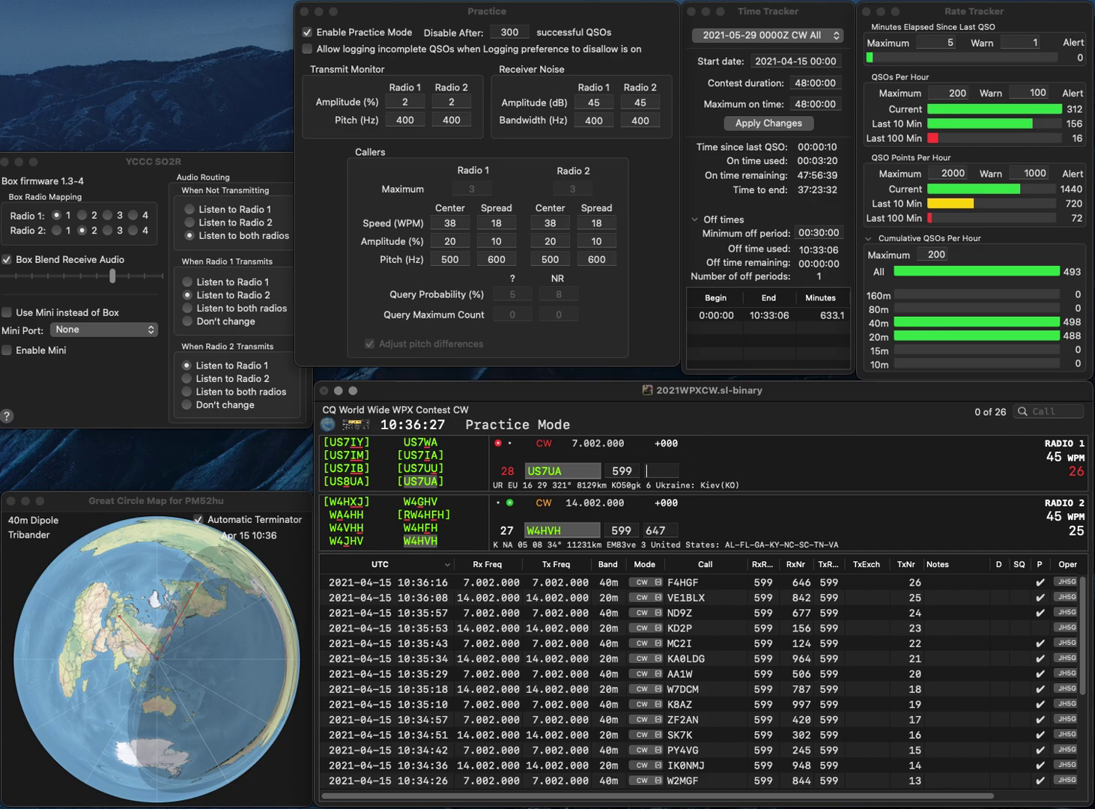
pyautogui.press('Return')
pyautogui.write('675')
pyautogui.press('Return')
pyautogui.write('W3HZZ')
pyautogui.press('Return')
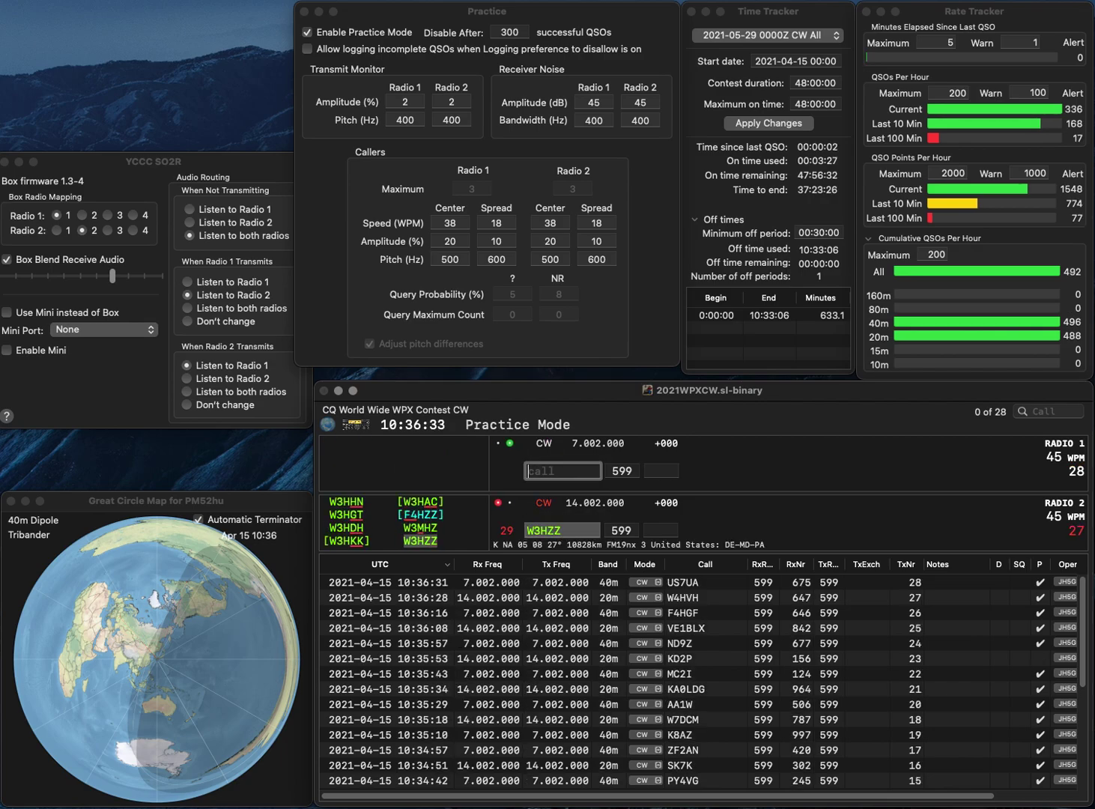
pyautogui.write('KB9R')
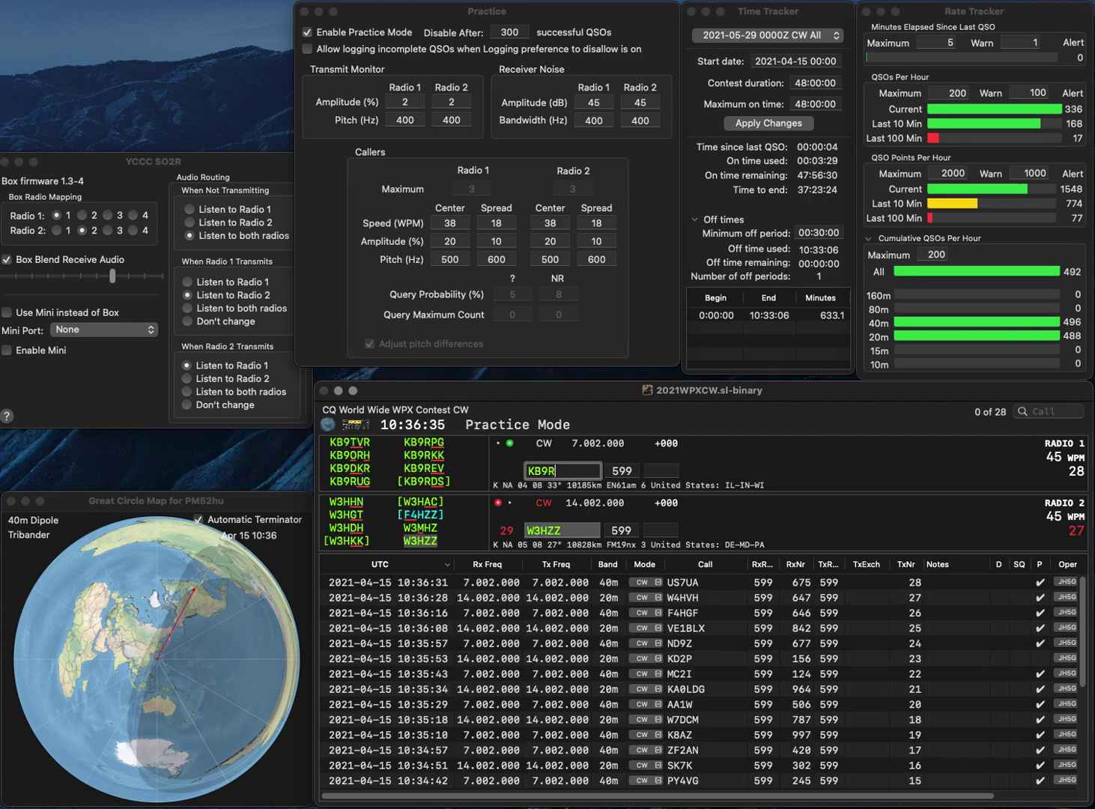
pyautogui.write('EV')
pyautogui.press('Return')
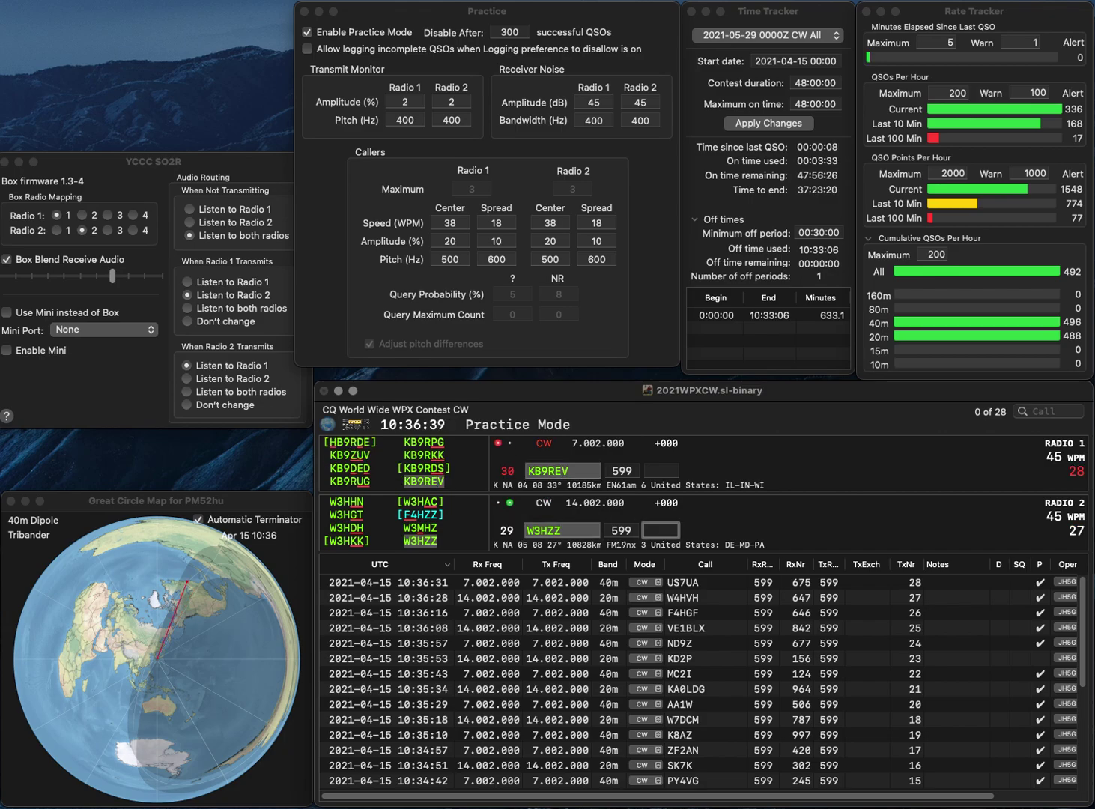
# - Log W3HZZ on Radio 2 with received number 726 and answer caller NV9Z on the same radio
pyautogui.write('26')
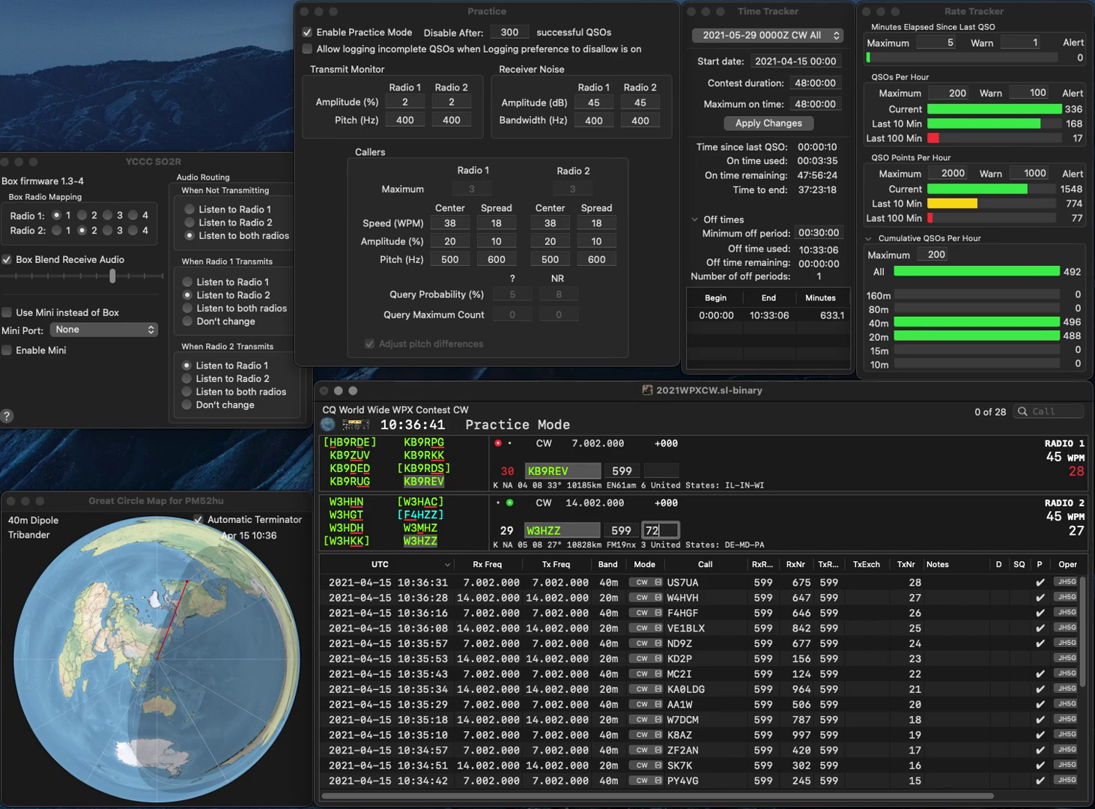
pyautogui.press('Return')
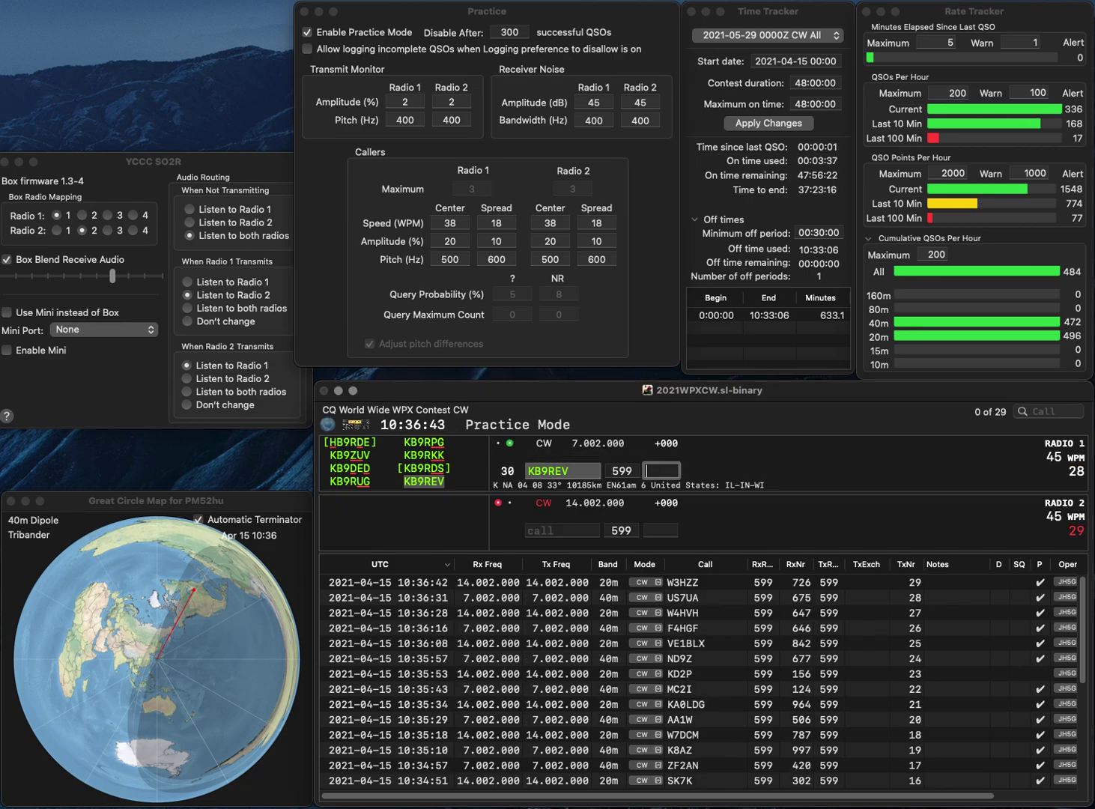
pyautogui.write('NV9Z')
pyautogui.press('Return')
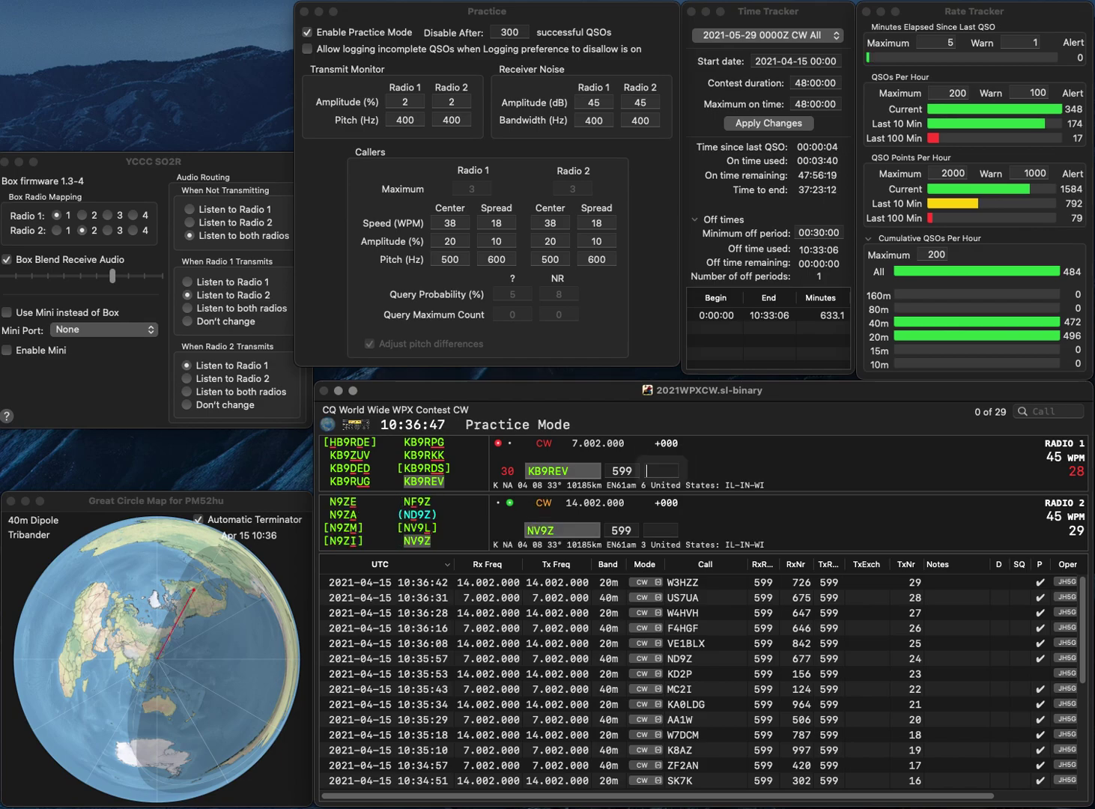
# - Log KB9REV on Radio 1 with received number 382 and NV9Z on Radio 2 with received number 960
pyautogui.write('382')
pyautogui.press('Return')
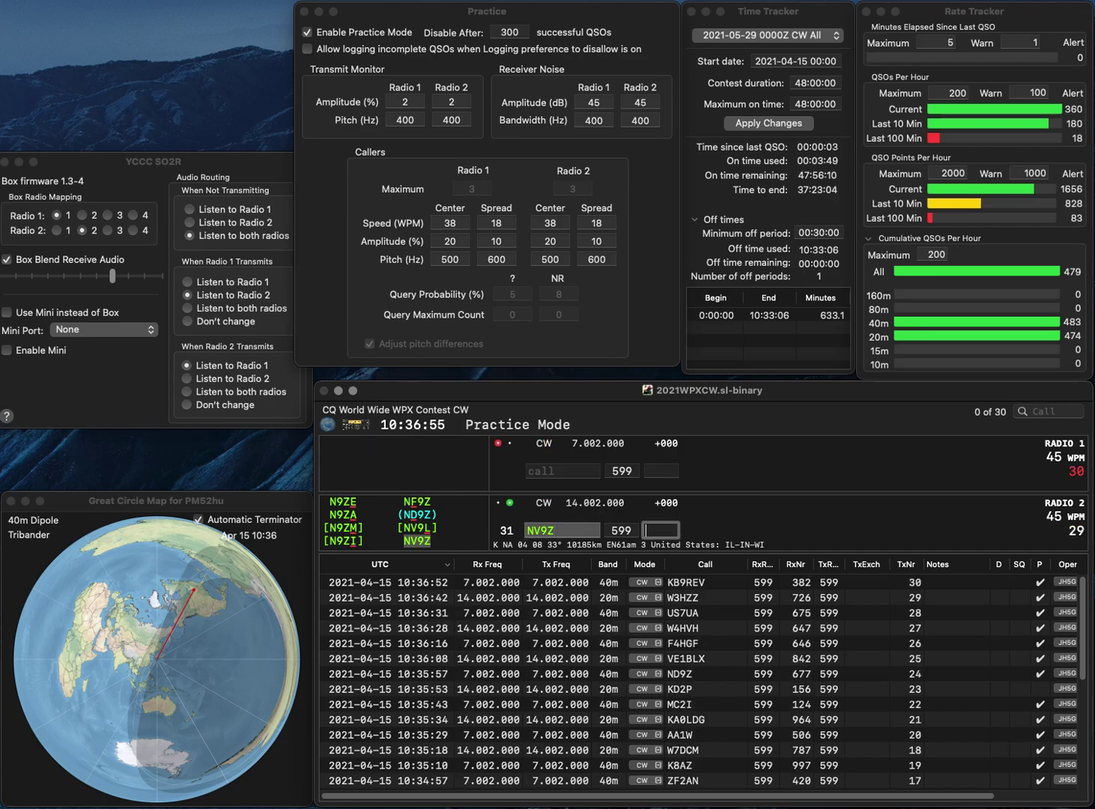
pyautogui.write('96')
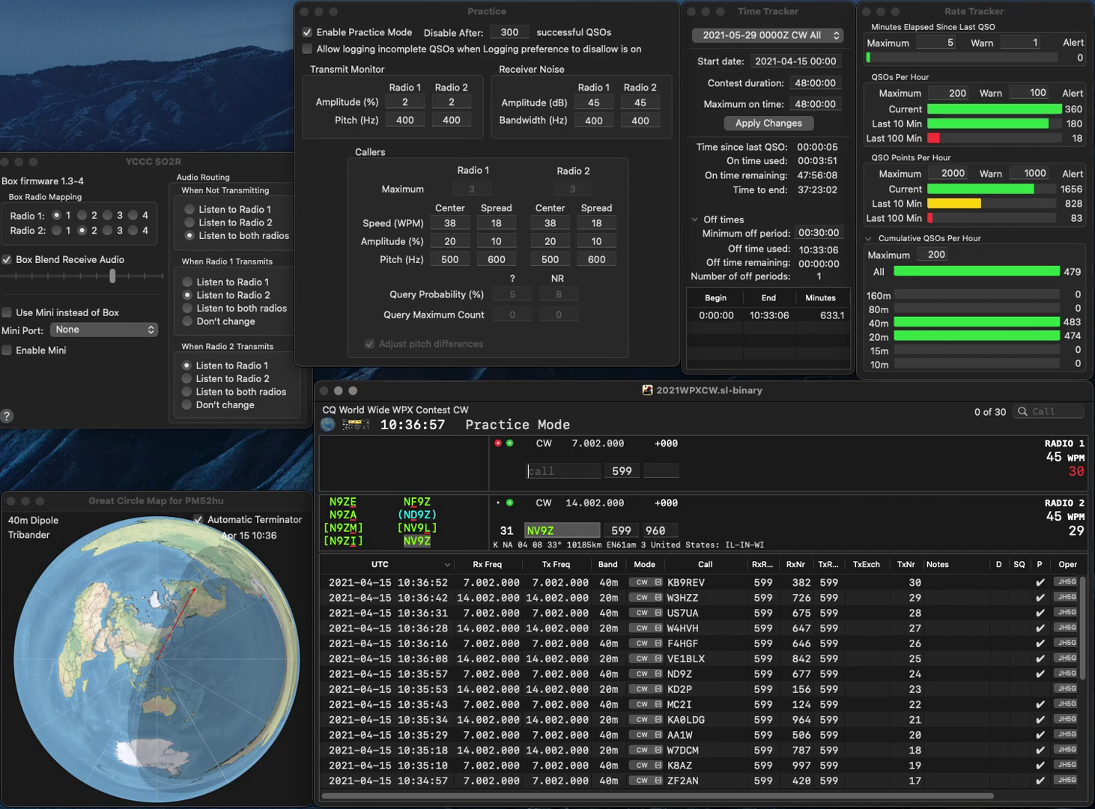
pyautogui.write('0')
pyautogui.press('Return')
# - Answer IK0VGD on Radio 1, starting from the partial call IK0, and caller N4JG on Radio 2, sending each the exchange
pyautogui.write('IK')
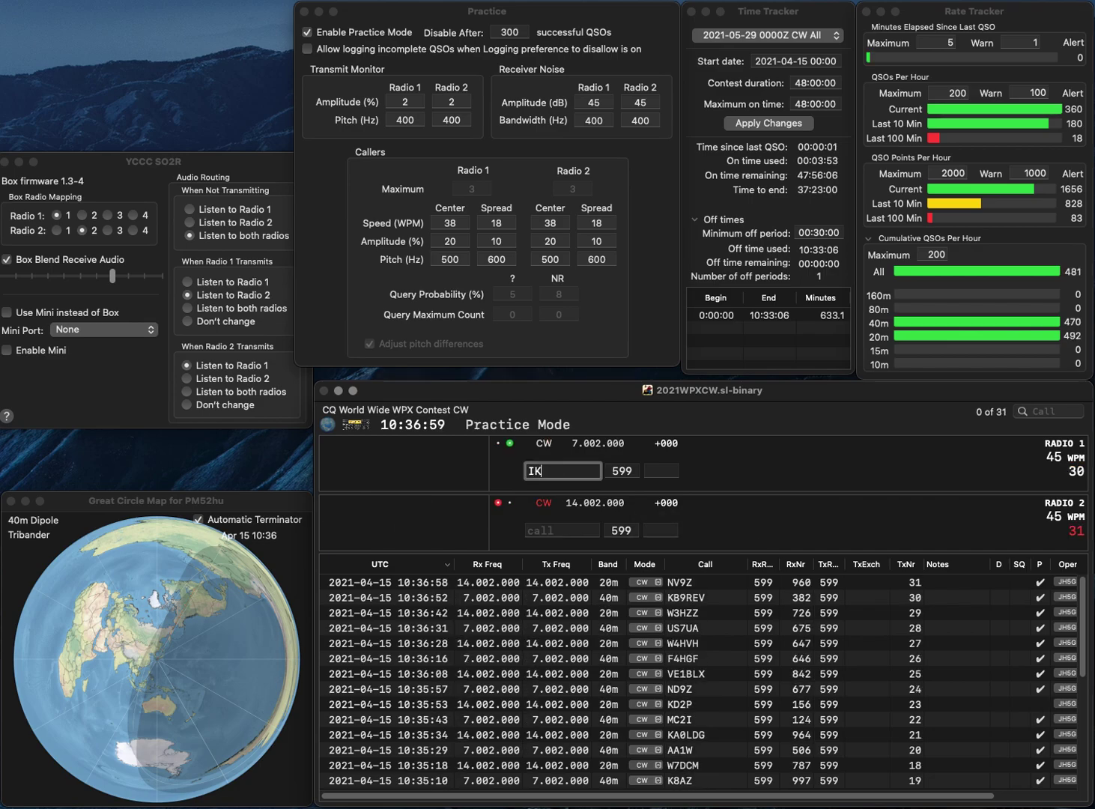
pyautogui.write('0F')
pyautogui.press('BackSpace')
pyautogui.press('Return')
pyautogui.write('N')
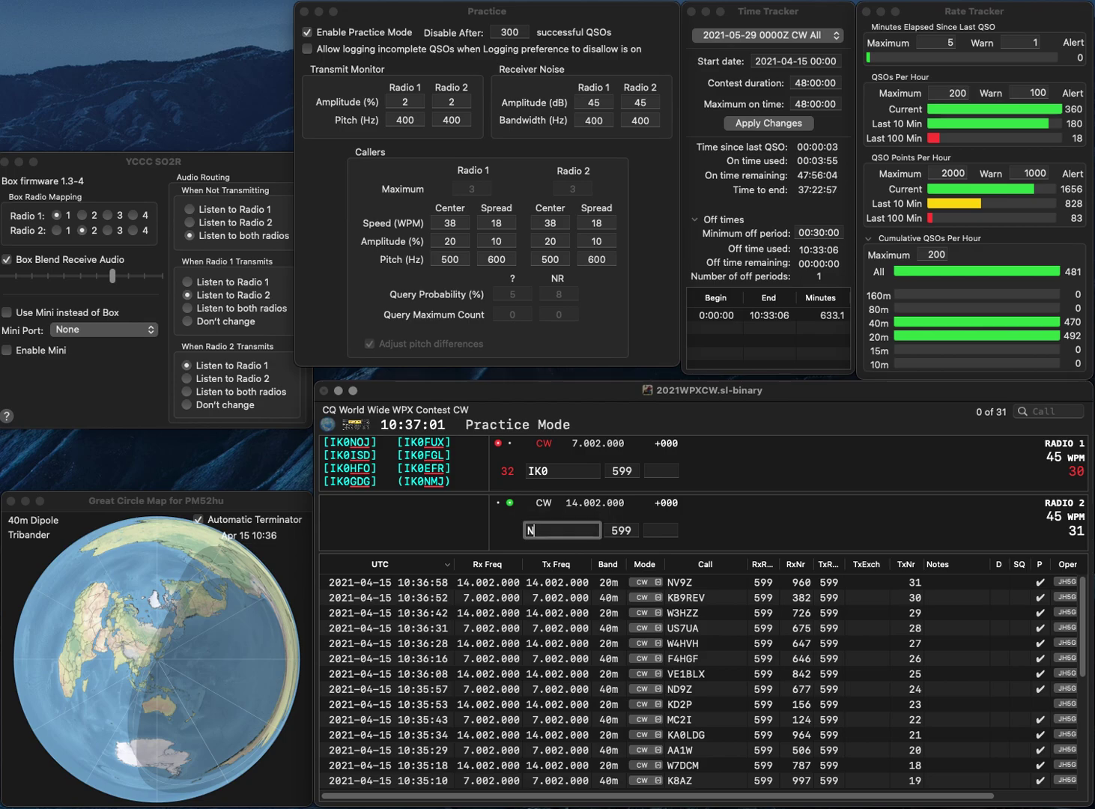
pyautogui.write('4JG')
pyautogui.press('Return')
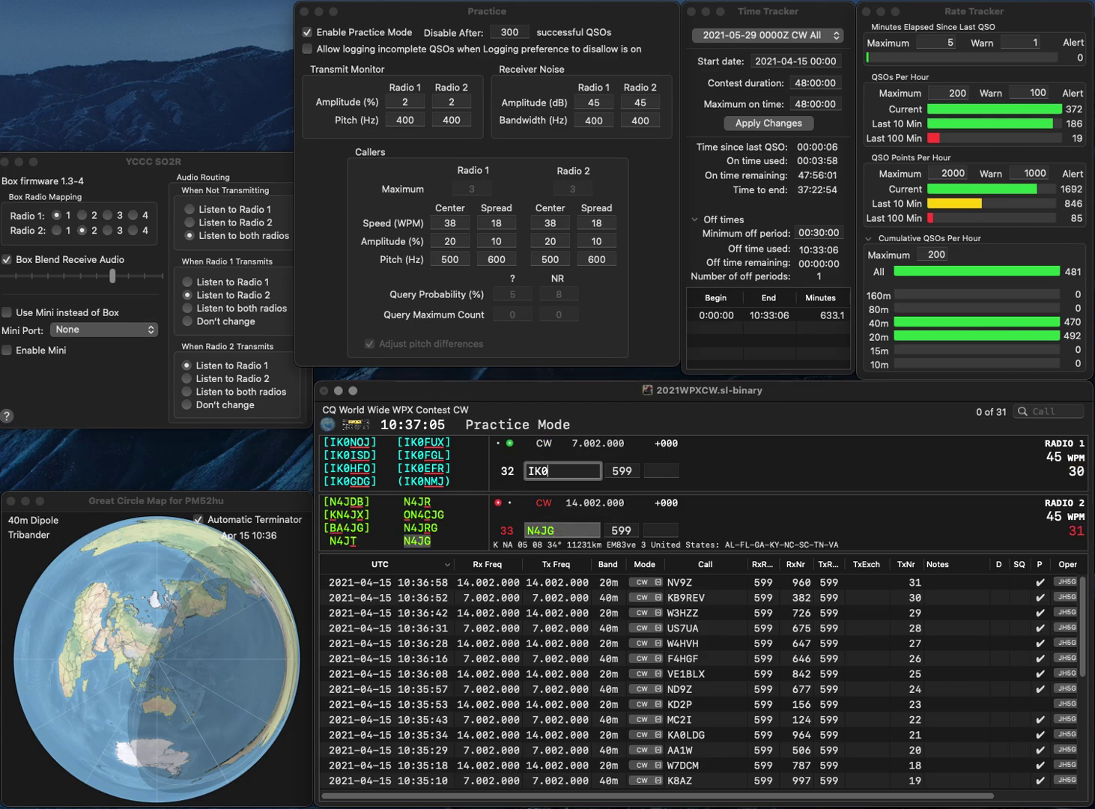
pyautogui.write('VGD')
pyautogui.press('Return')
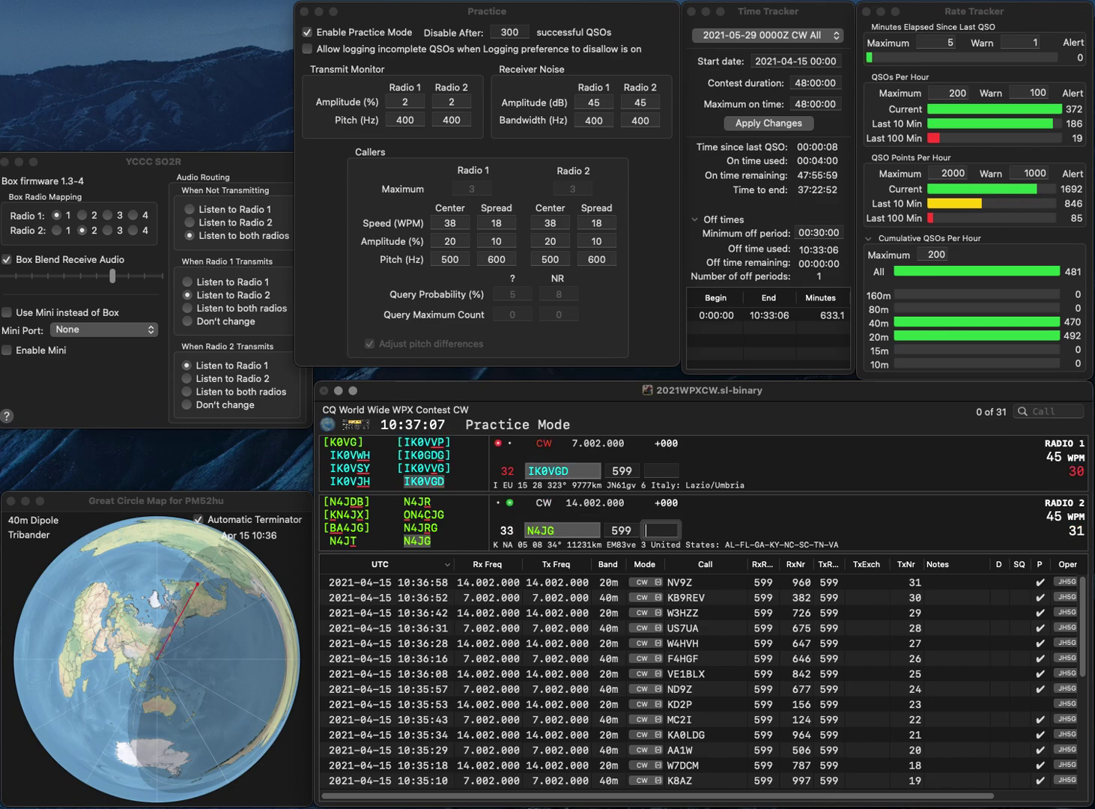
pyautogui.write('964')
pyautogui.press('Return')
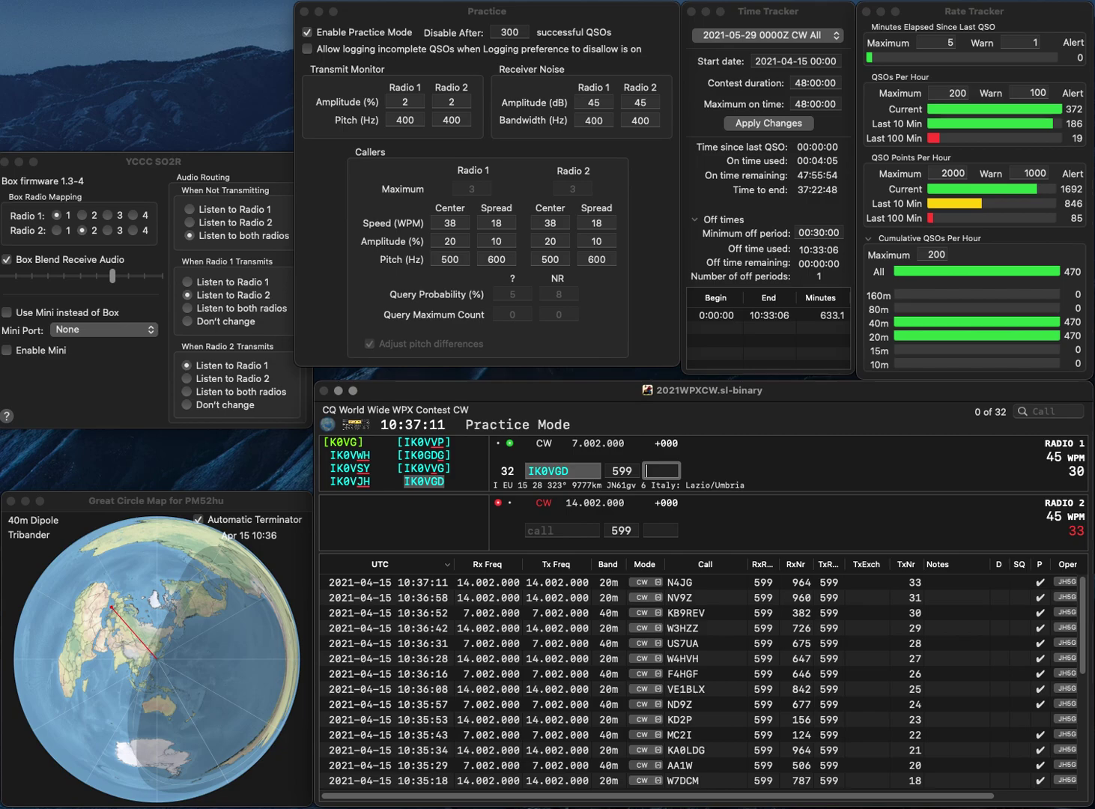
pyautogui.write('255')
pyautogui.press('Return')
# - Send the partial call OSA on Radio 2 and answer caller YO9AYN on Radio 1 with the exchange
pyautogui.write('OS')
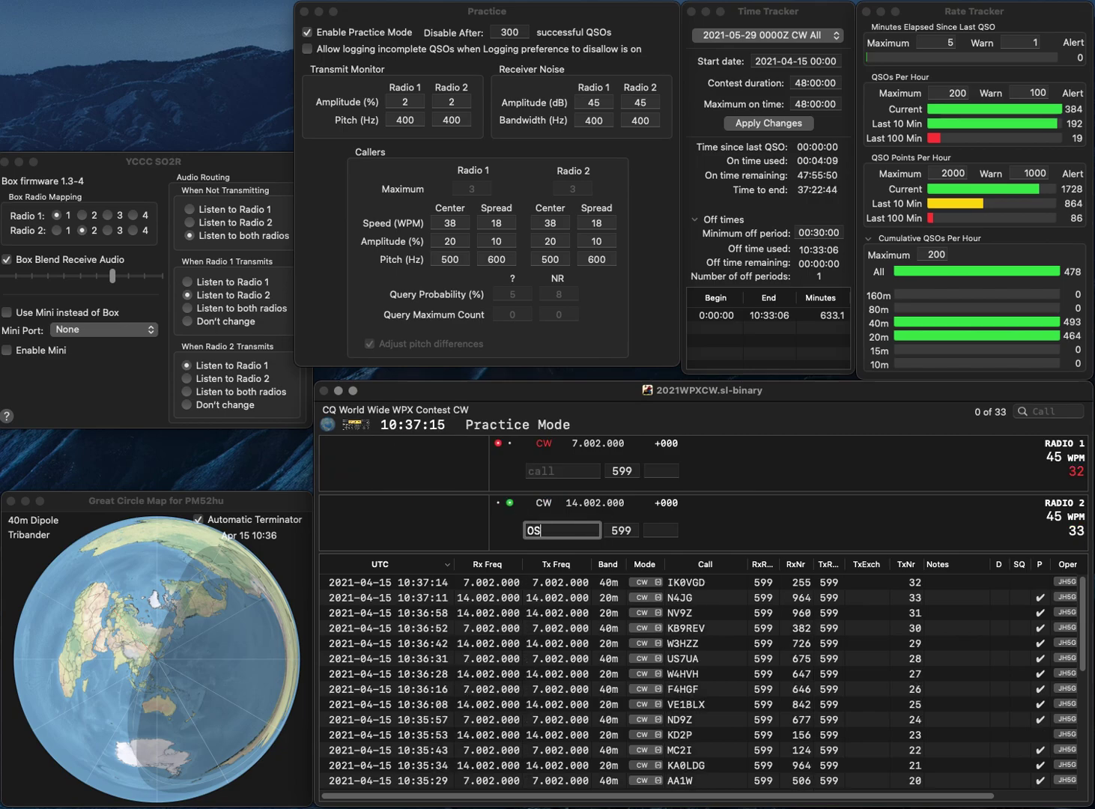
pyautogui.write('A')
pyautogui.press('Return')
pyautogui.write('YO9AYN')
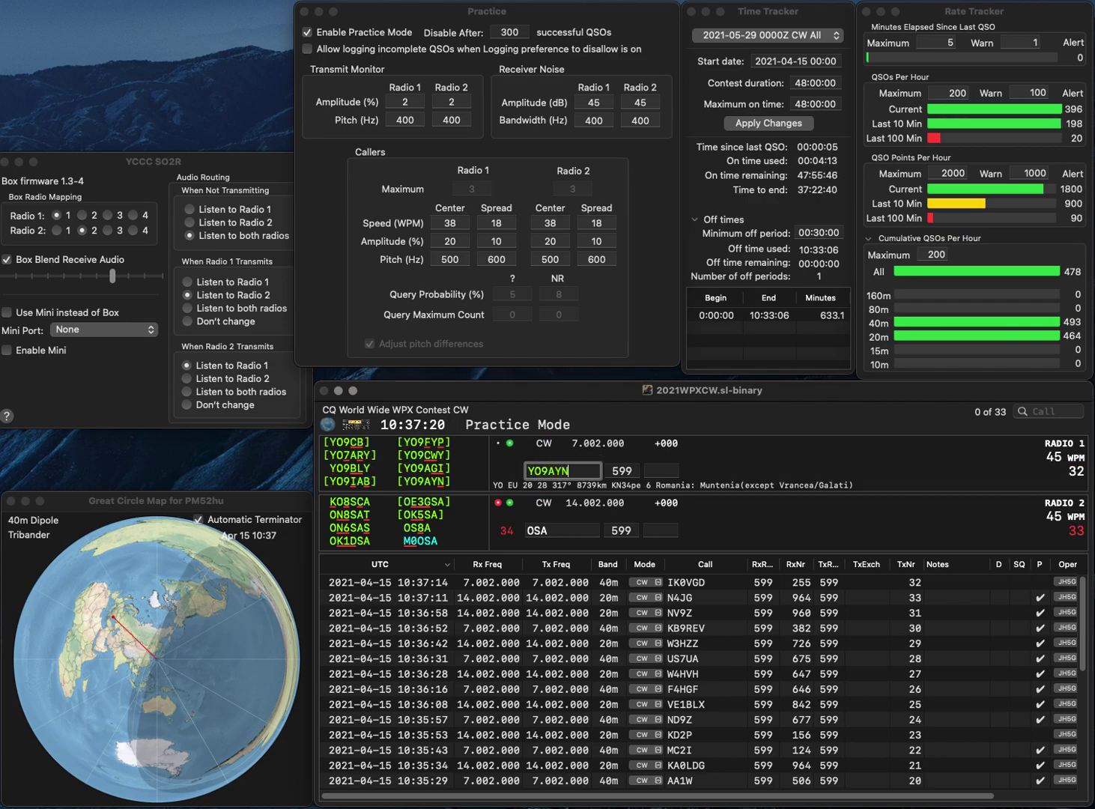
pyautogui.press('Return')
# - Re-enter the partial call on Radio 2 as OHWA and send it
pyautogui.write('OH')
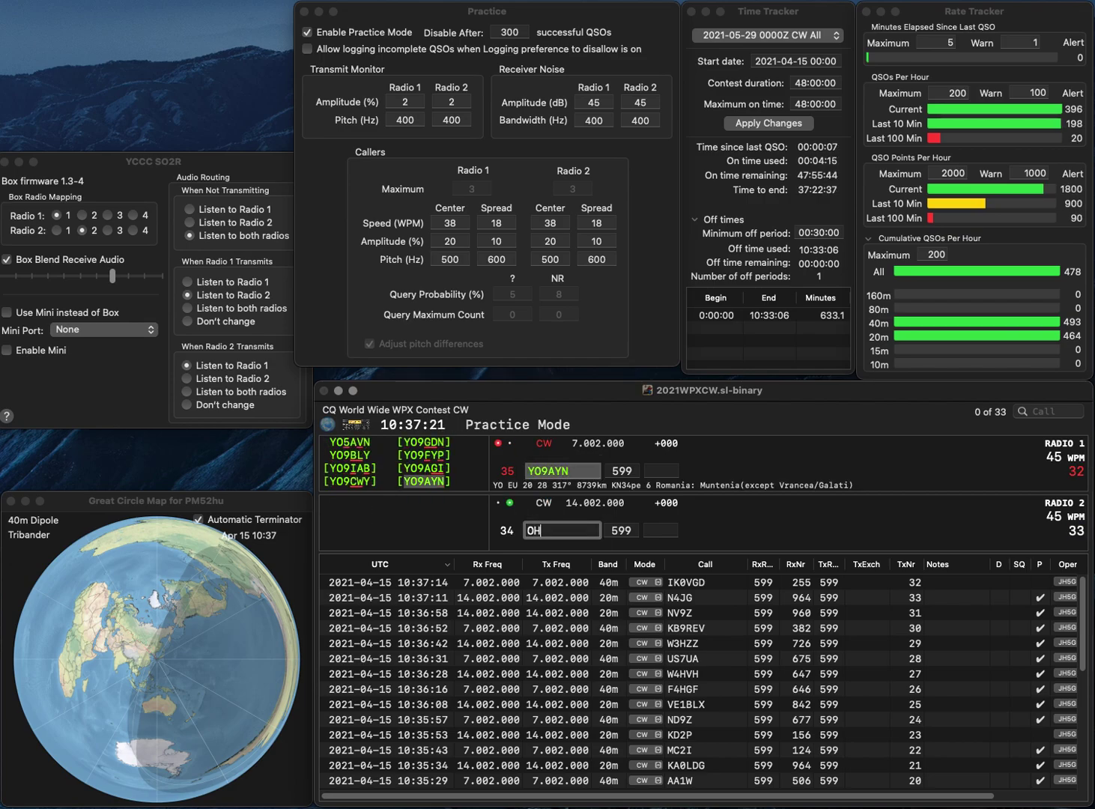
pyautogui.write('WA')
pyautogui.press('Left')
pyautogui.press('Left')
pyautogui.press('Left')
pyautogui.press('BackSpace')
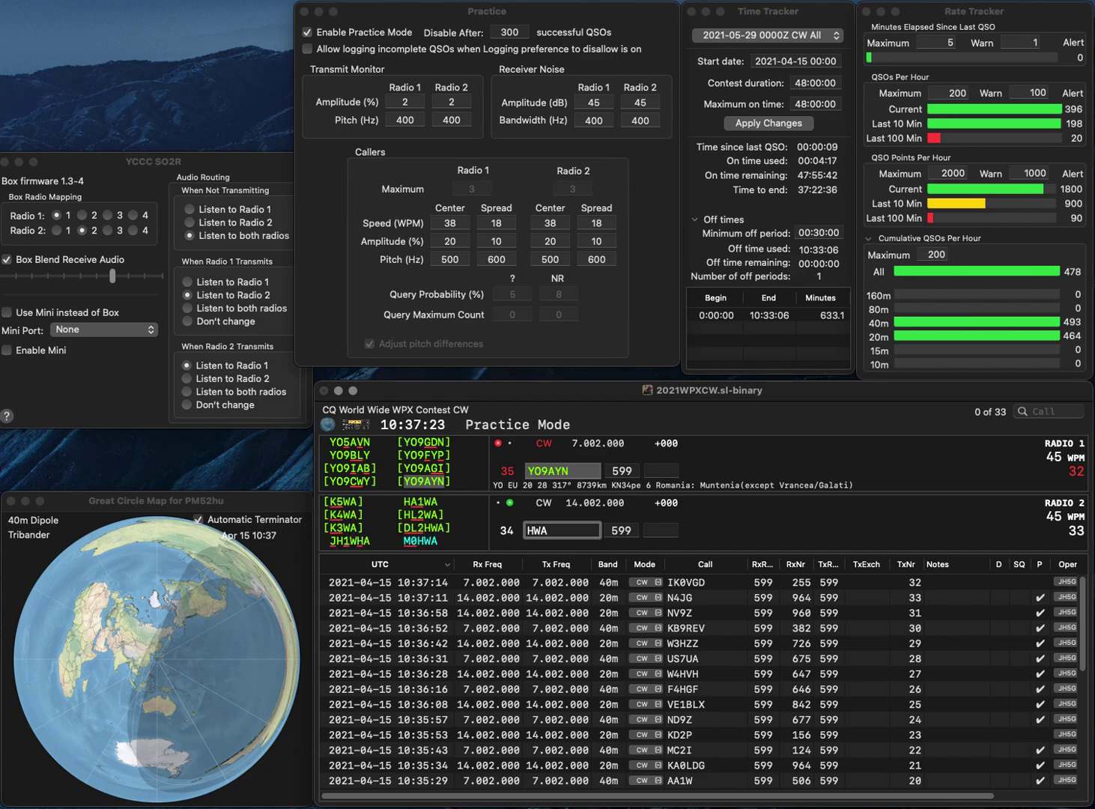
pyautogui.write('O')
pyautogui.press('Return')
pyautogui.press('space')
pyautogui.write('431')
pyautogui.press('Return')
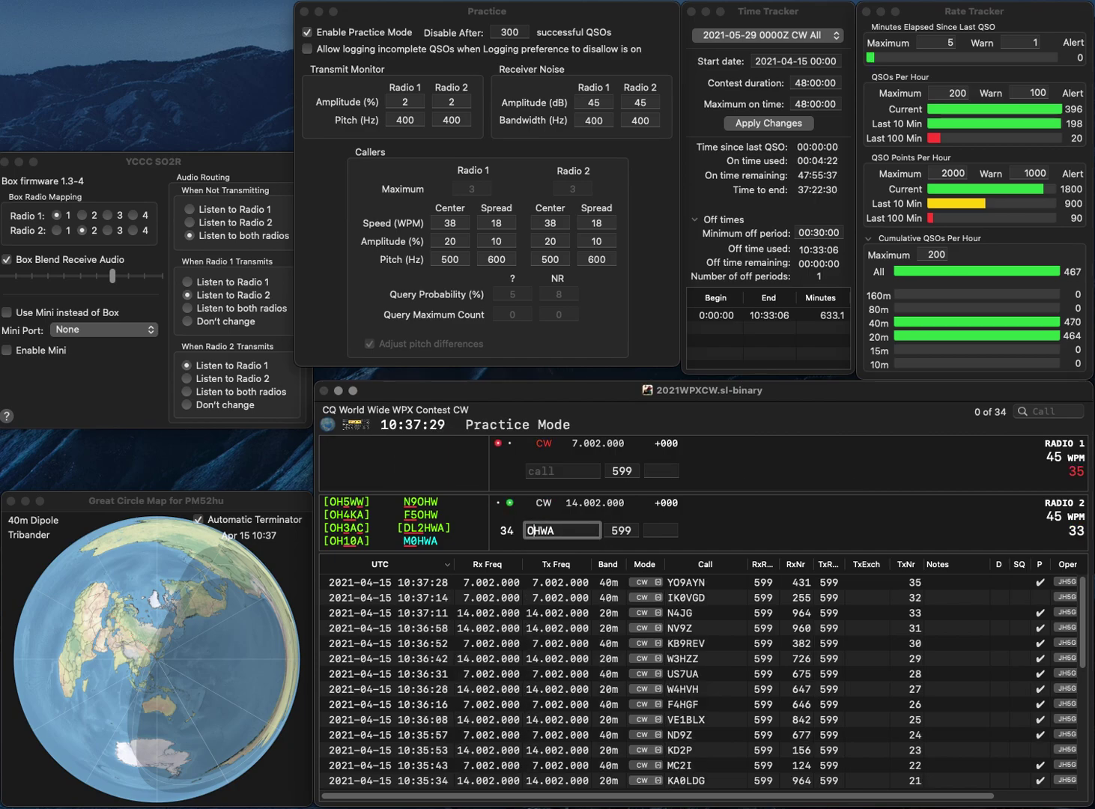
pyautogui.press('Delete')
pyautogui.write('N5S')
pyautogui.press('Return')
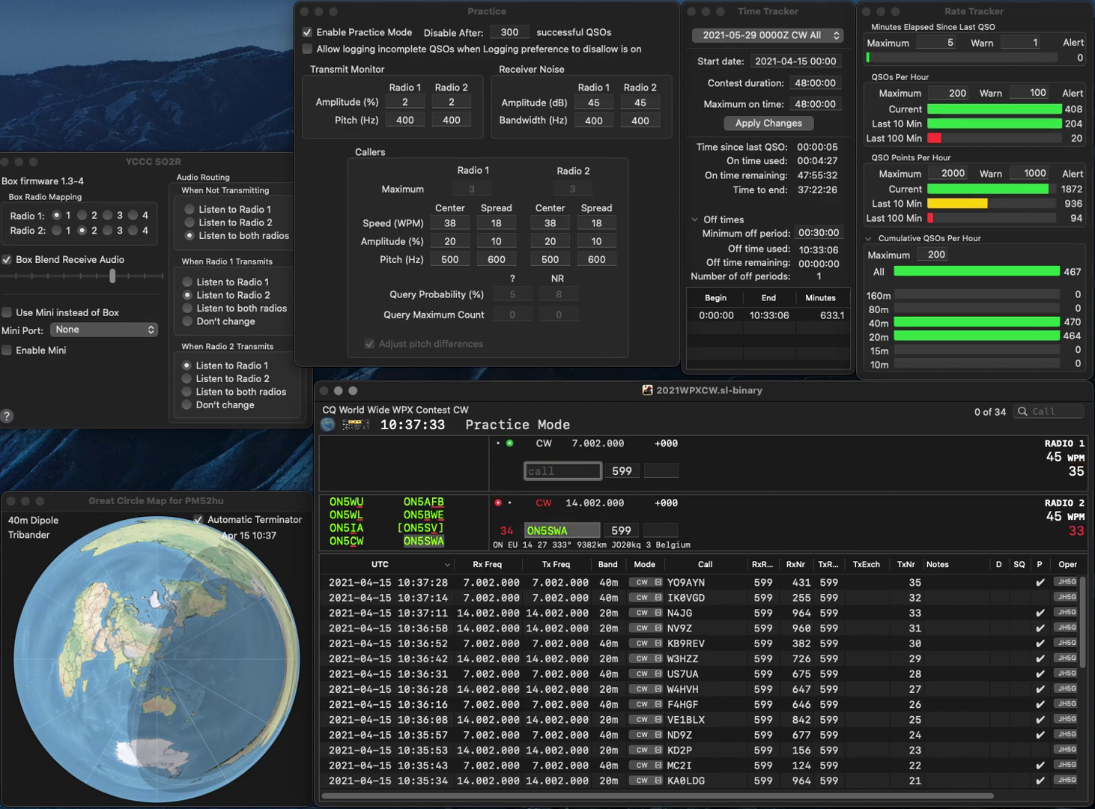
pyautogui.write('G1GOY/3')
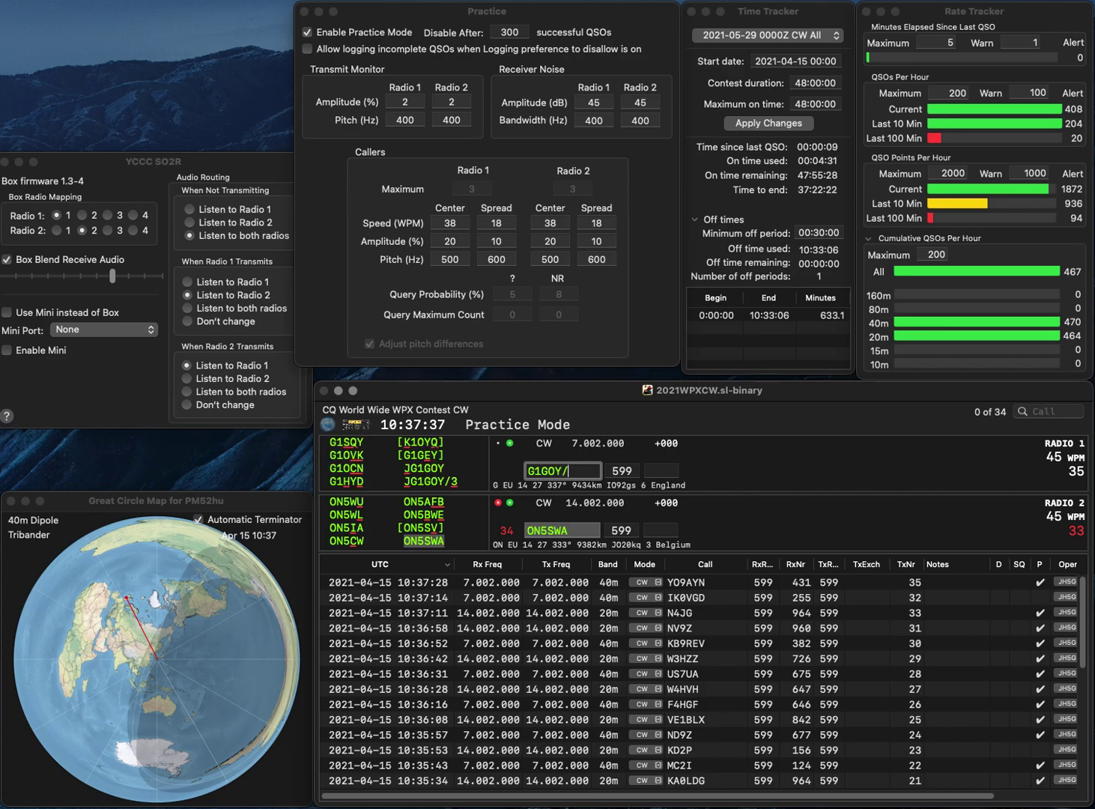
pyautogui.press('Home')
pyautogui.write('J')
pyautogui.press('Return')
pyautogui.write('3')
pyautogui.press('BackSpace')
pyautogui.write('176')
pyautogui.press('Tab')
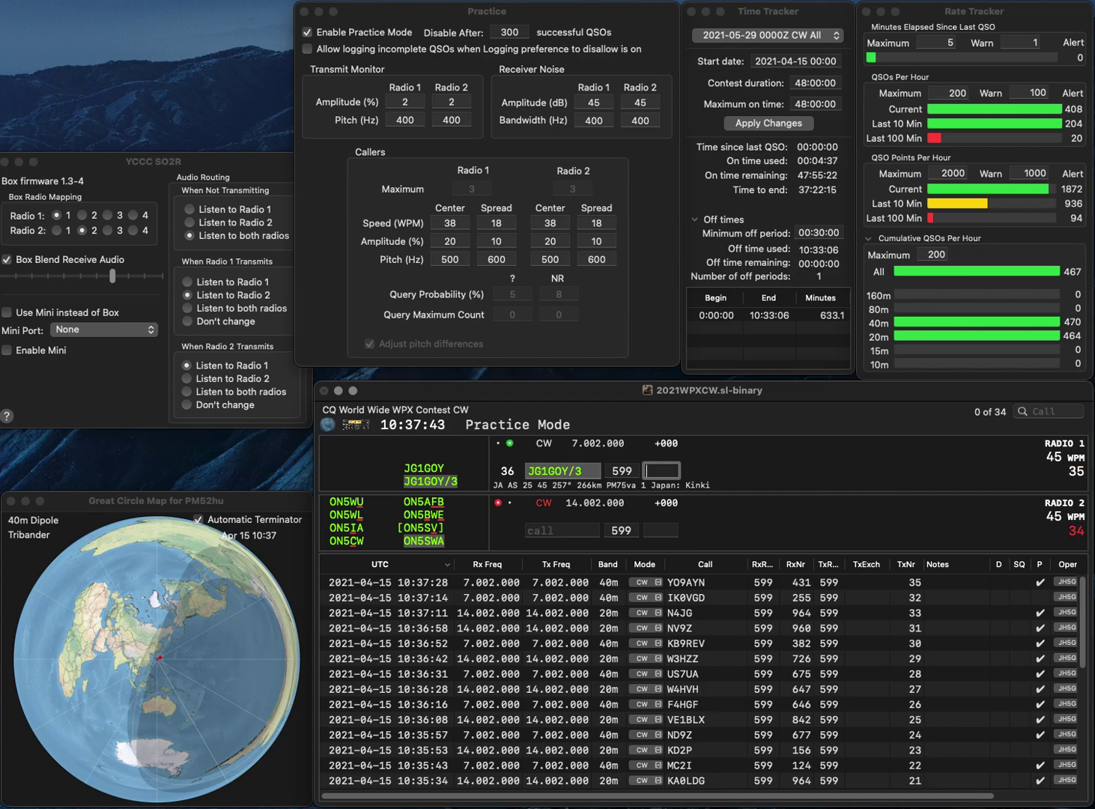
pyautogui.write('474')
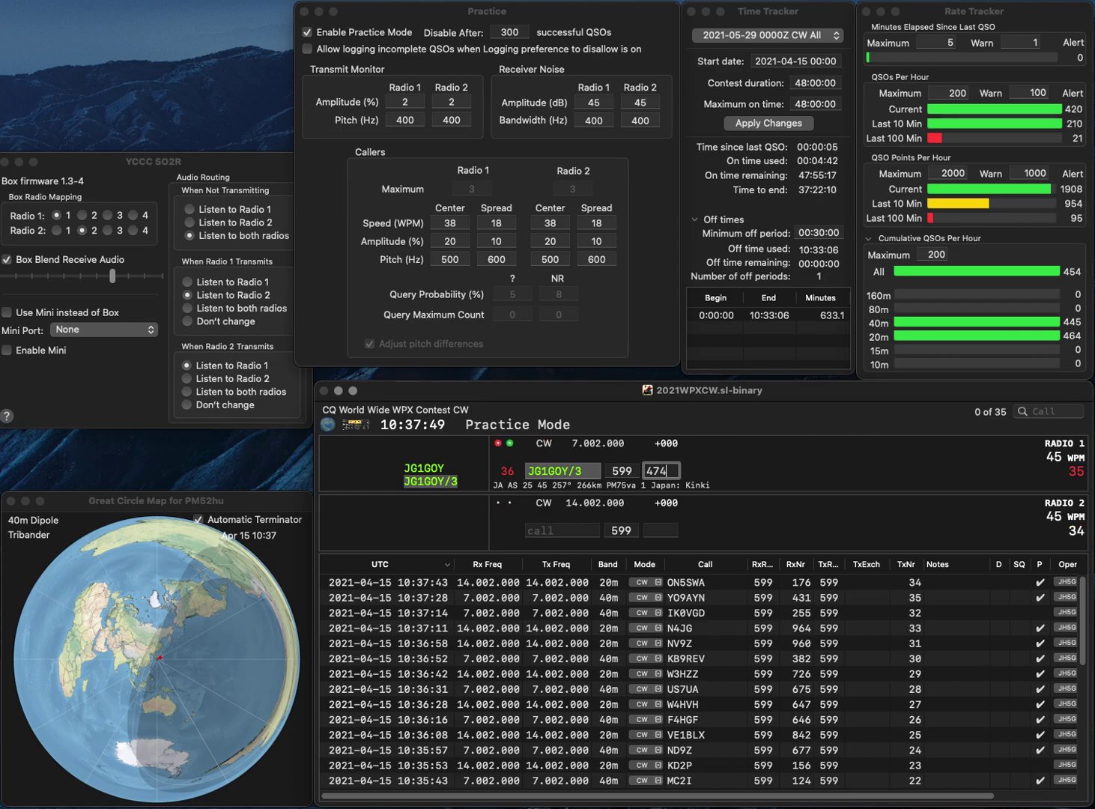
pyautogui.press('Return')
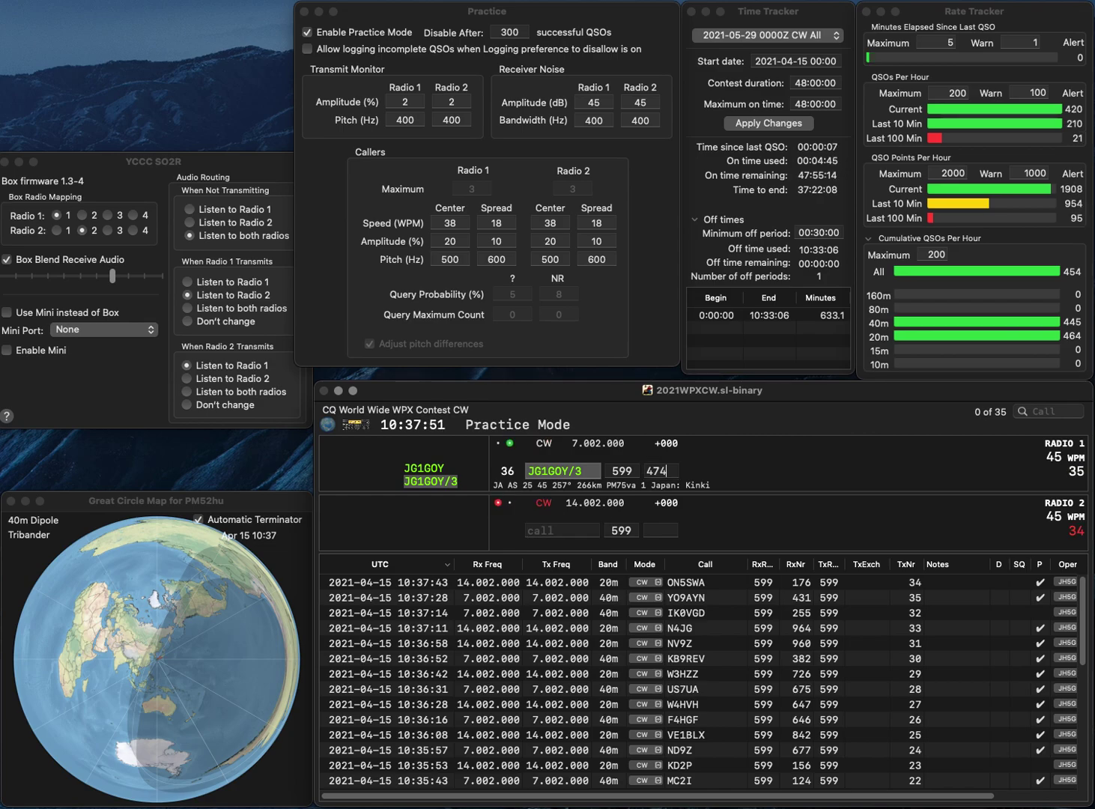
pyautogui.write('W2ZC')
pyautogui.press('Return')
pyautogui.write('N8HO')
pyautogui.press('Return')
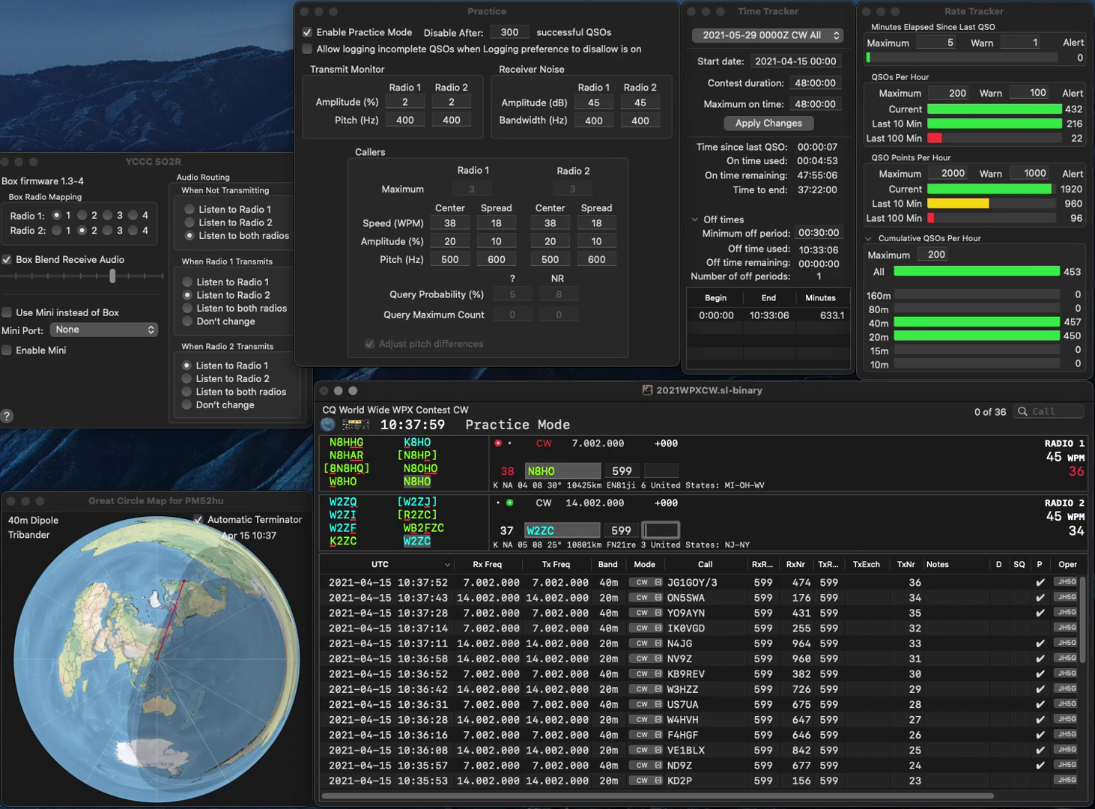
pyautogui.write('465')
pyautogui.press('Return')
pyautogui.write('407')
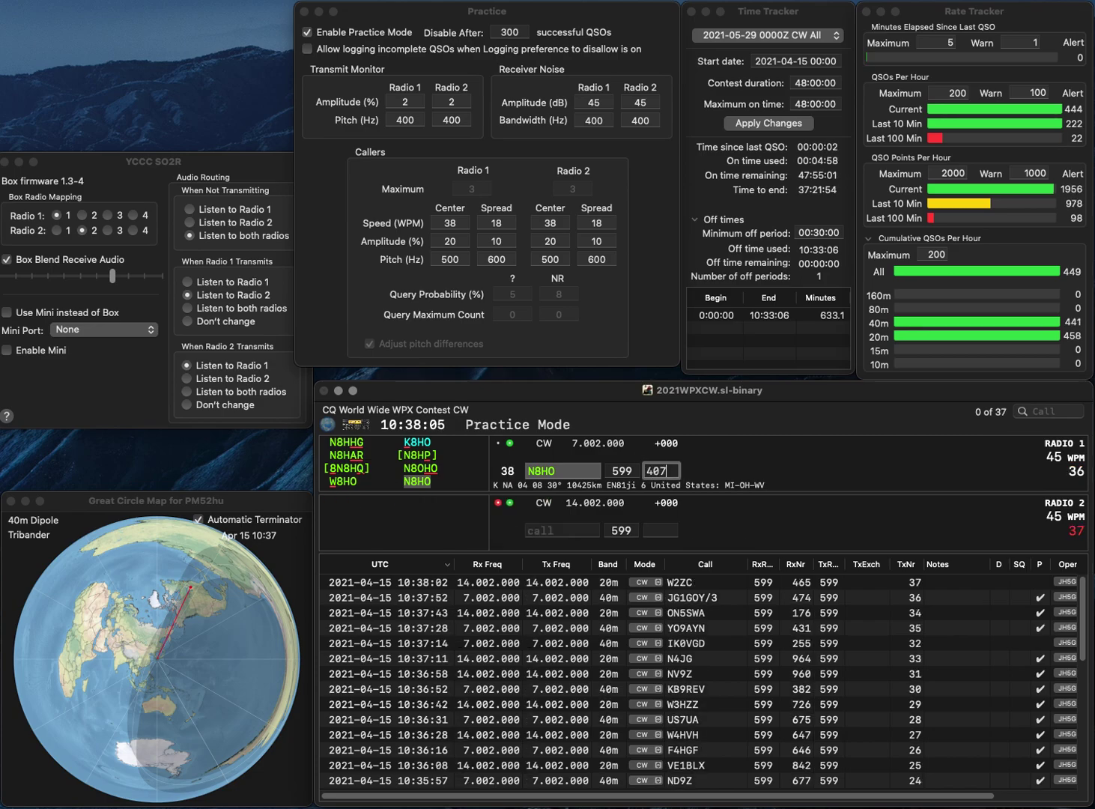
pyautogui.press('Return')
pyautogui.write('N0')
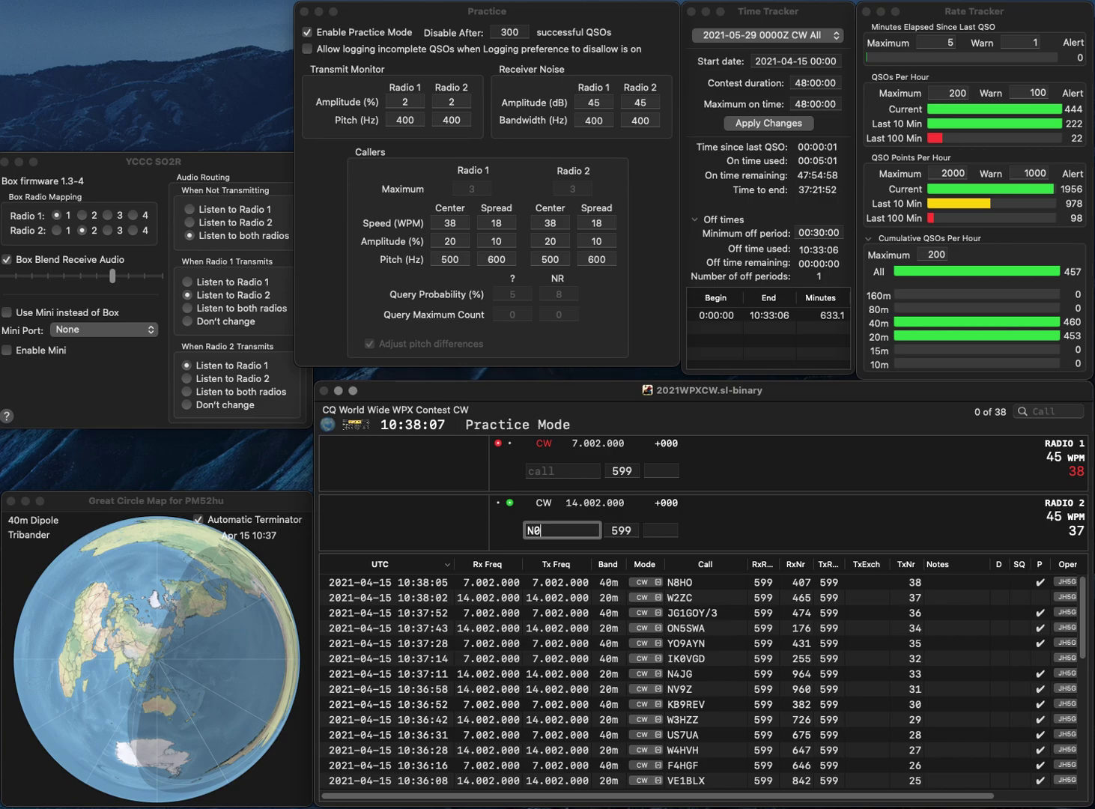
pyautogui.write('EE')
pyautogui.press('Return')
pyautogui.write('K')
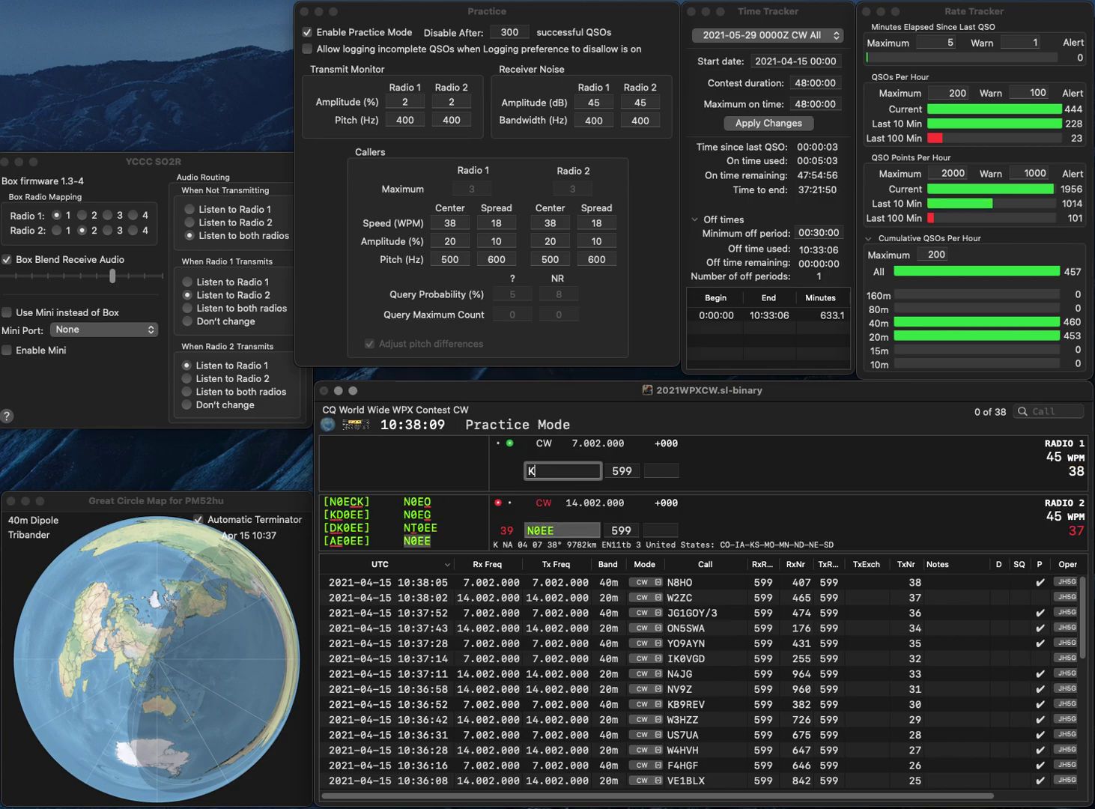
pyautogui.write('V1B')
pyautogui.press('Return')
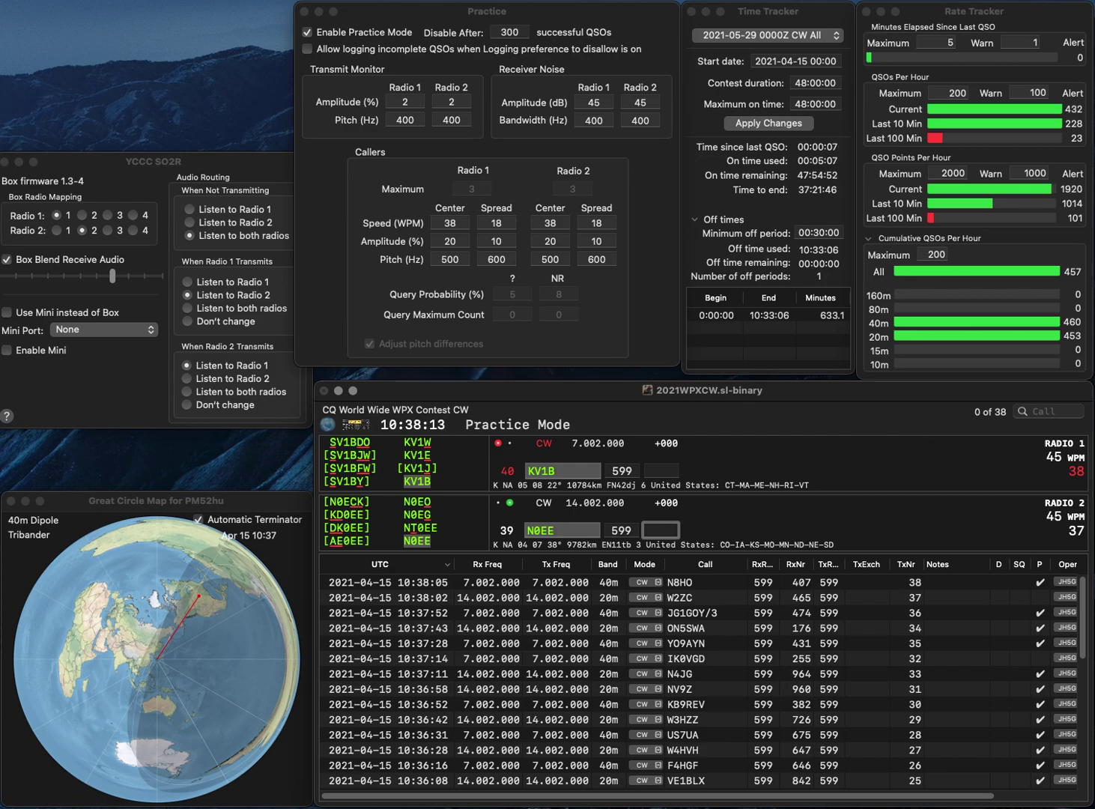
pyautogui.write('235')
pyautogui.press('Return')
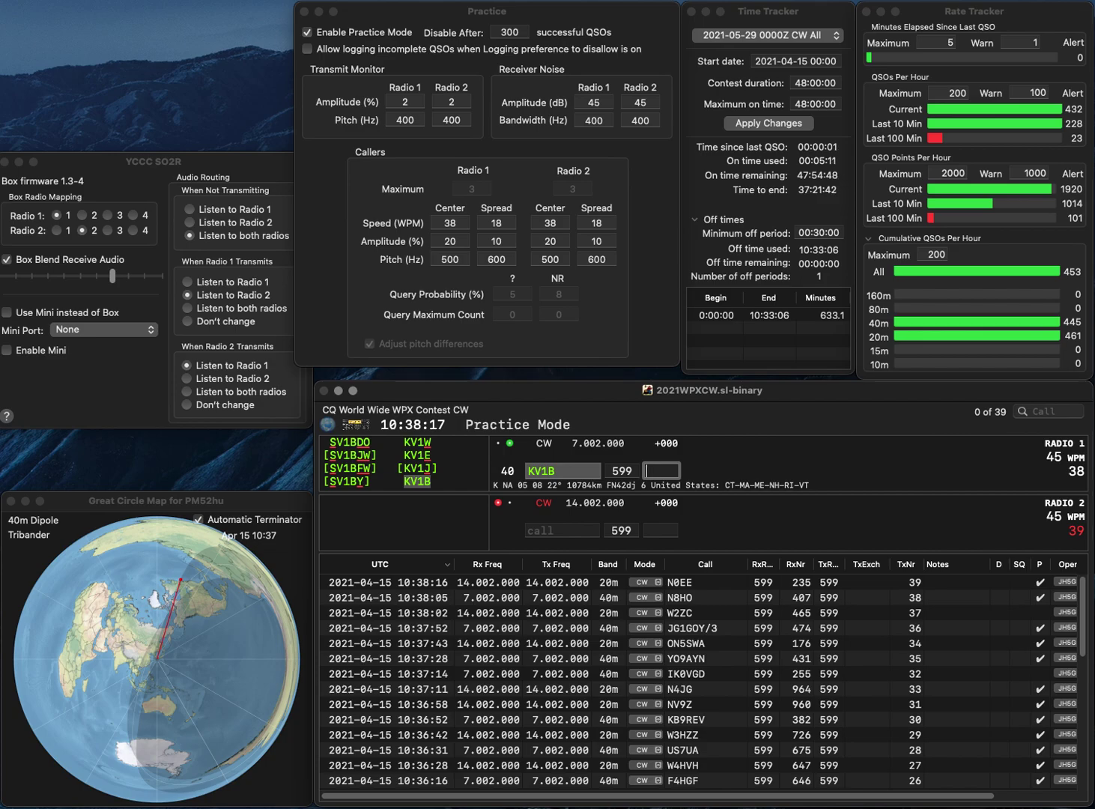
pyautogui.write('476')
pyautogui.press('Return')
# - Answer caller R9CX on Radio 2 and caller KA2ENE on Radio 1, sending each the exchange
pyautogui.write('R9CX')
pyautogui.press('Return')
pyautogui.write('KA2ENE')
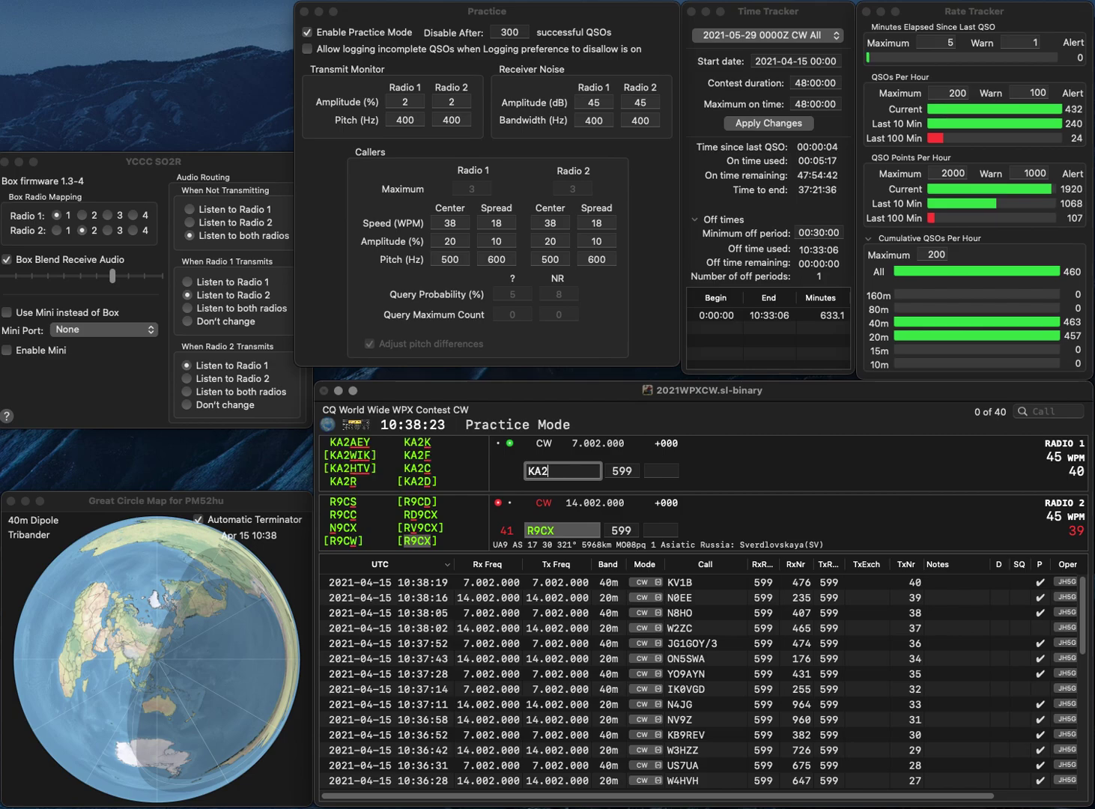
pyautogui.press('Return')
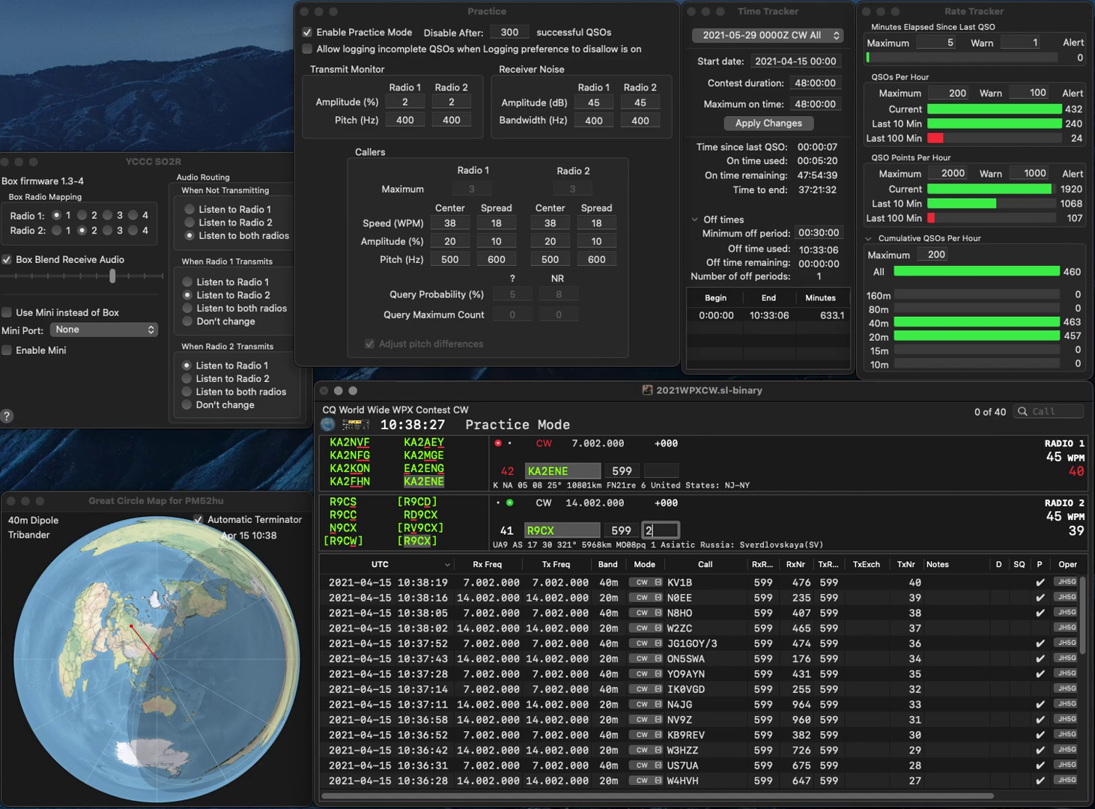
# - Log R9CX on Radio 2 with received number 252 and KA2ENE on Radio 1 with received number 231
pyautogui.write('252')
pyautogui.press('Return')
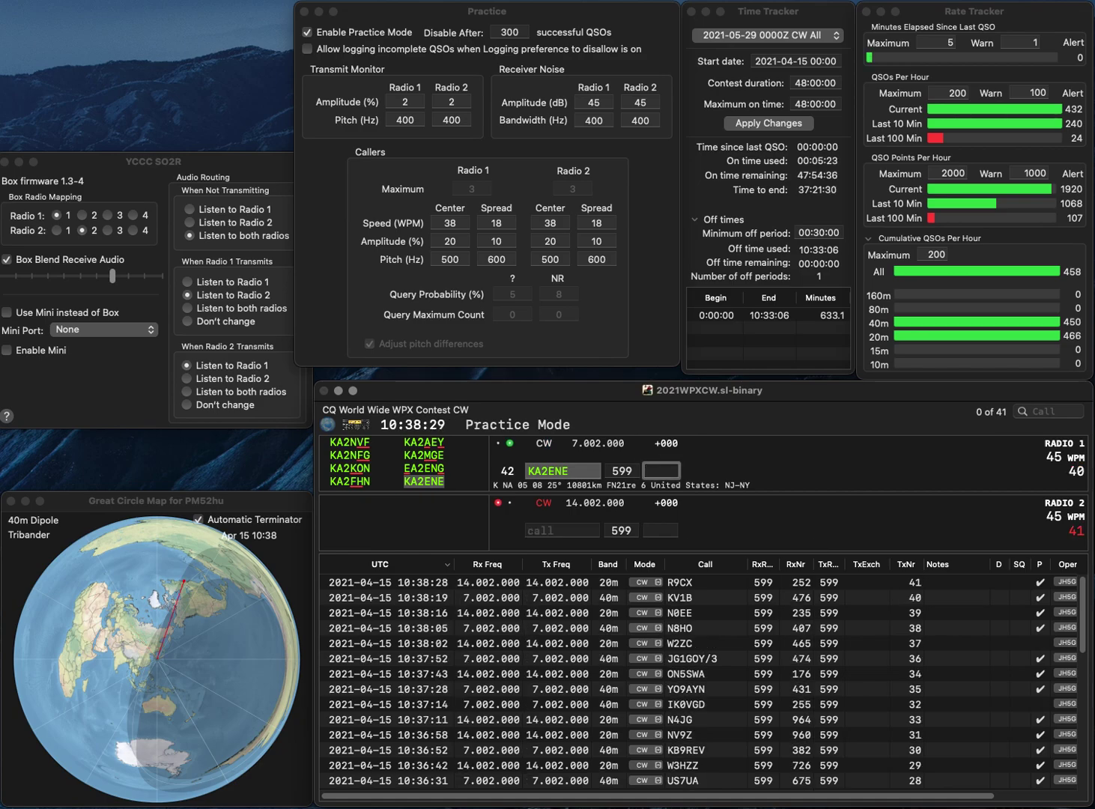
pyautogui.write('231')
pyautogui.press('Return')
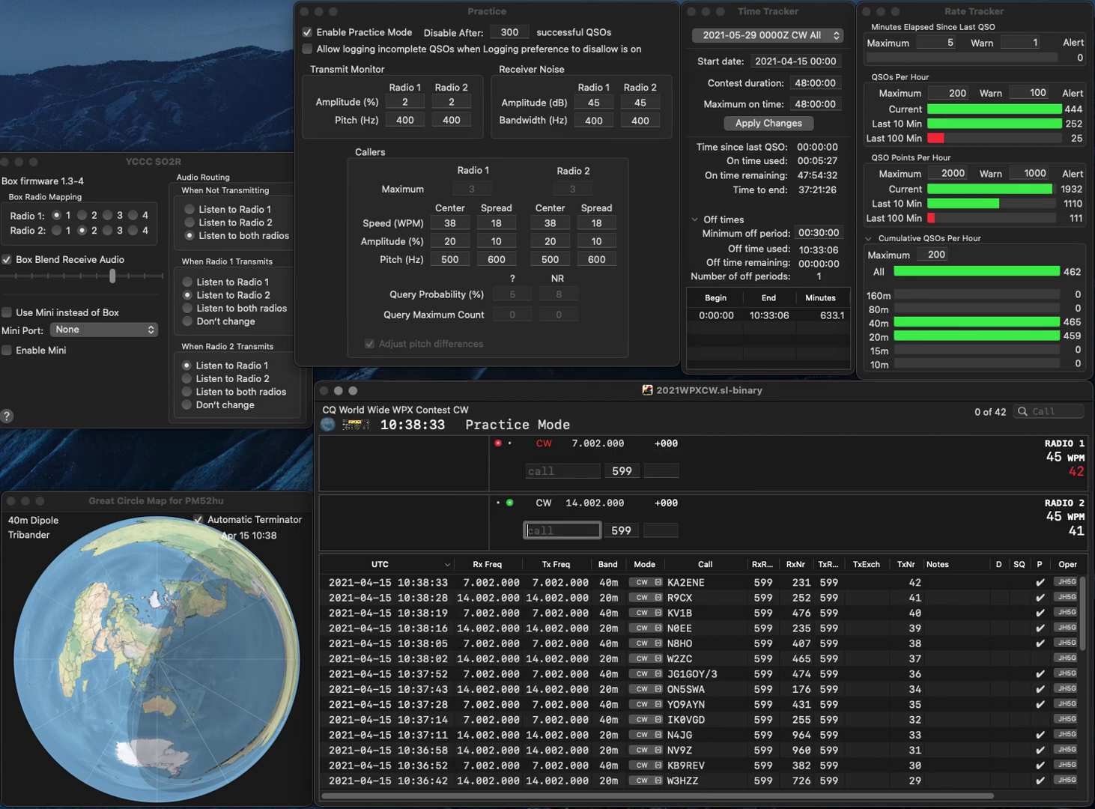
pyautogui.write('SN5L')
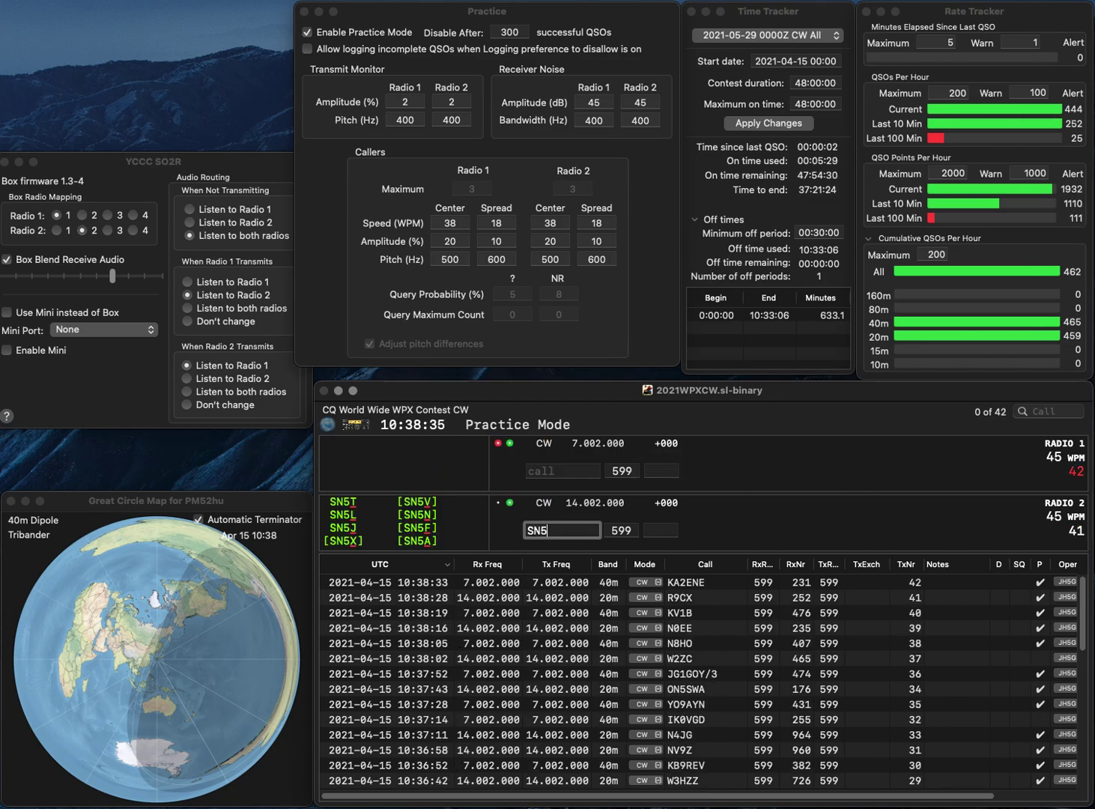
pyautogui.press('Return')
pyautogui.write('U')
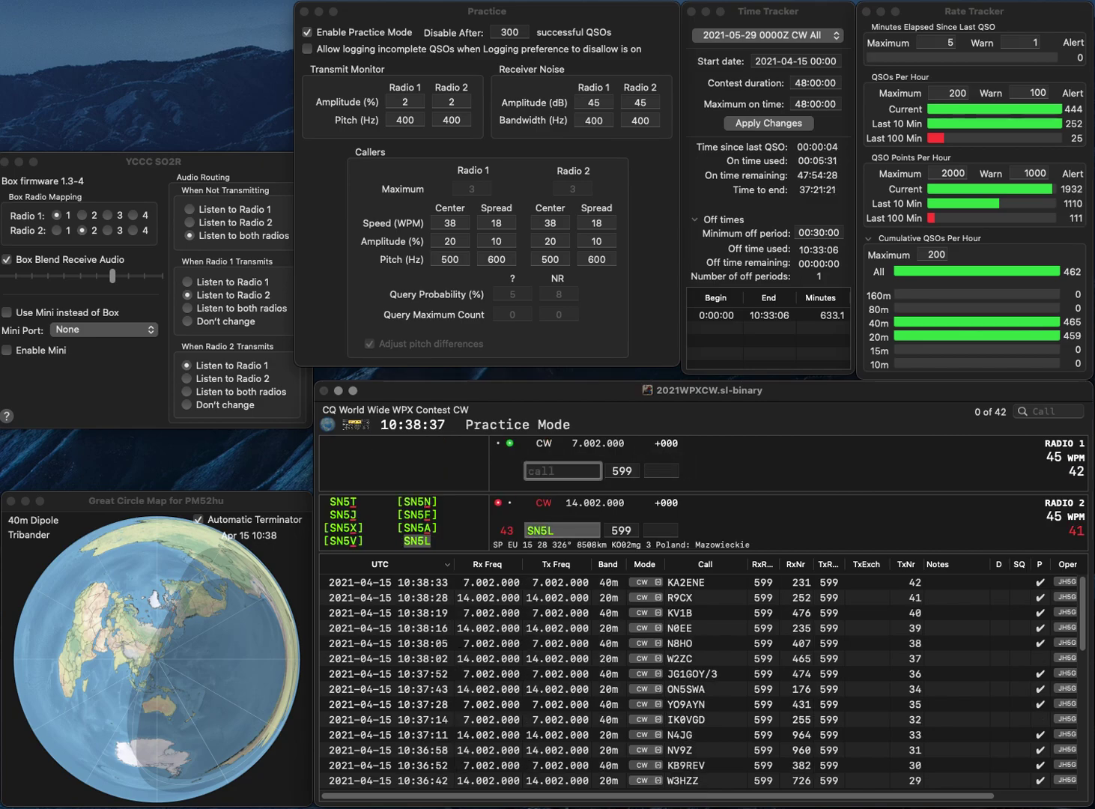
pyautogui.press('Return')
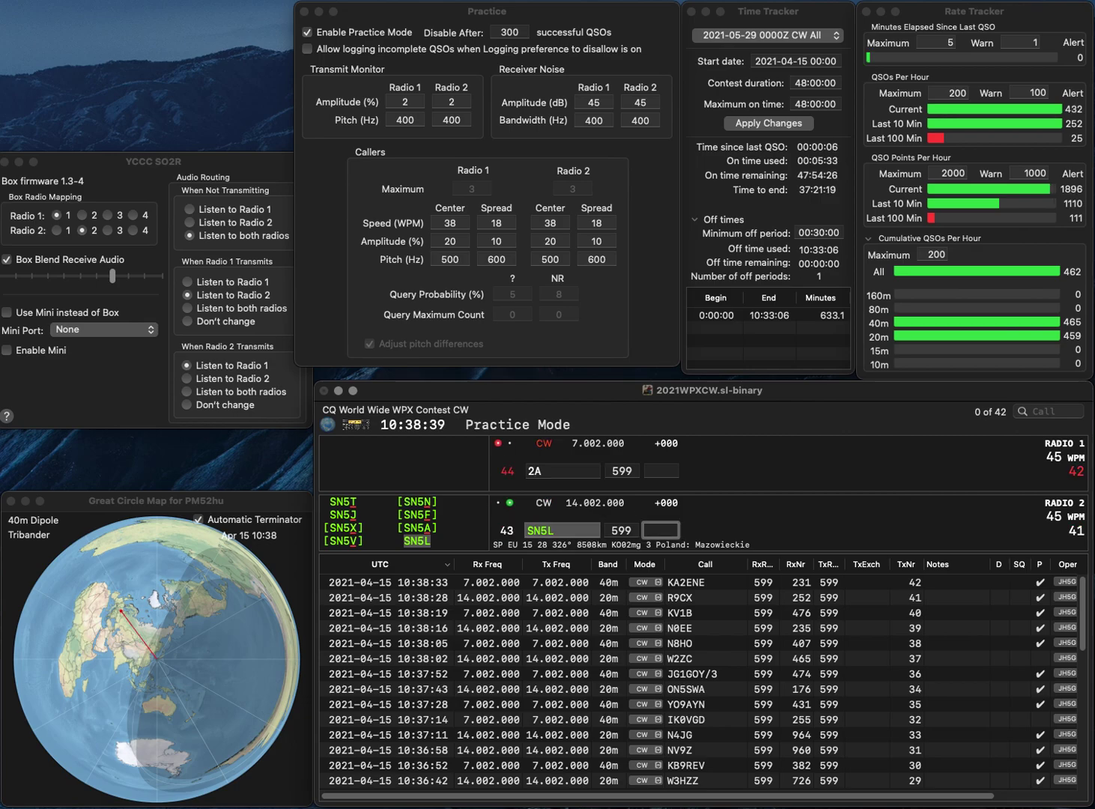
pyautogui.write('63')
pyautogui.press('Return')
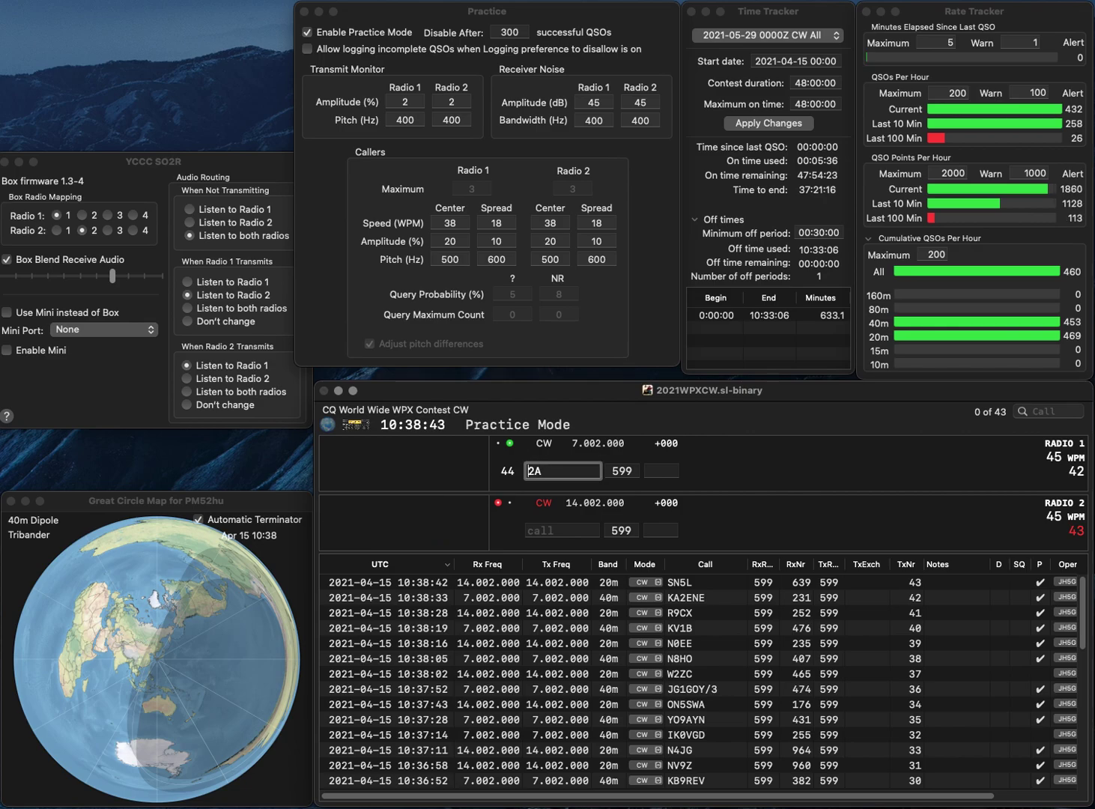
pyautogui.write('RZ')
pyautogui.press('Return')
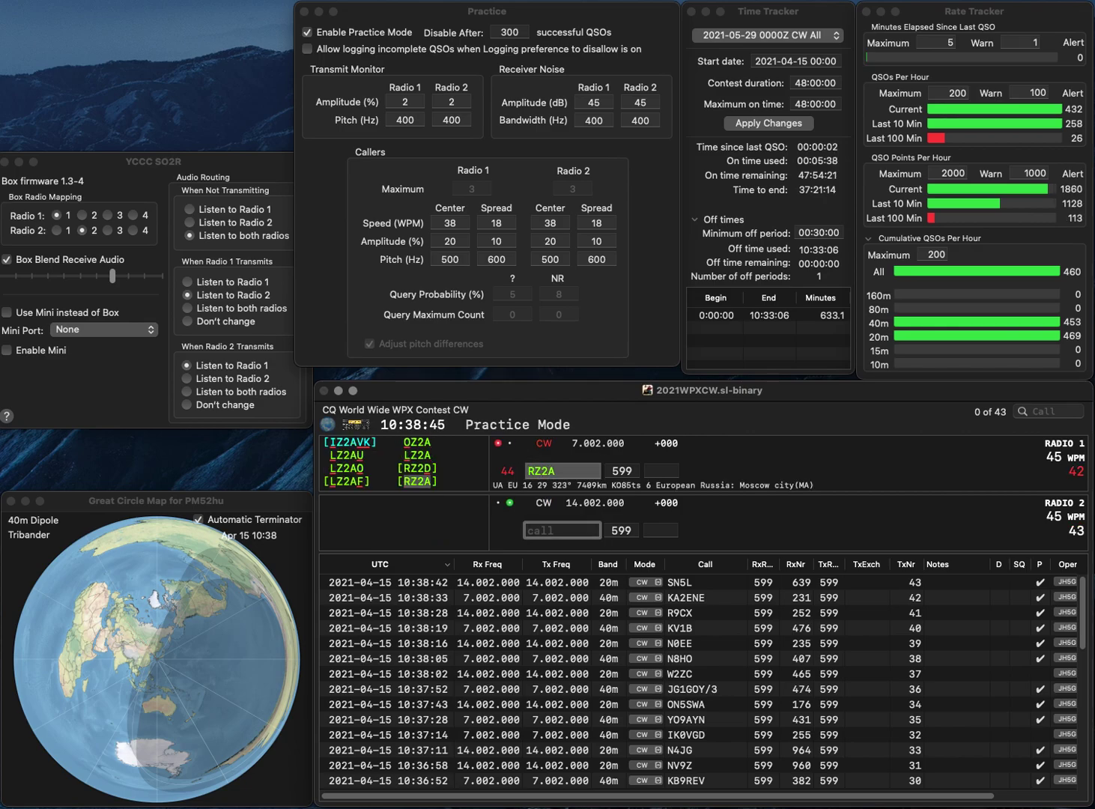
# - Enter caller 3XTY on Radio 2, complete the callsign as IK3XTY and send the exchange
pyautogui.write('3XTY')
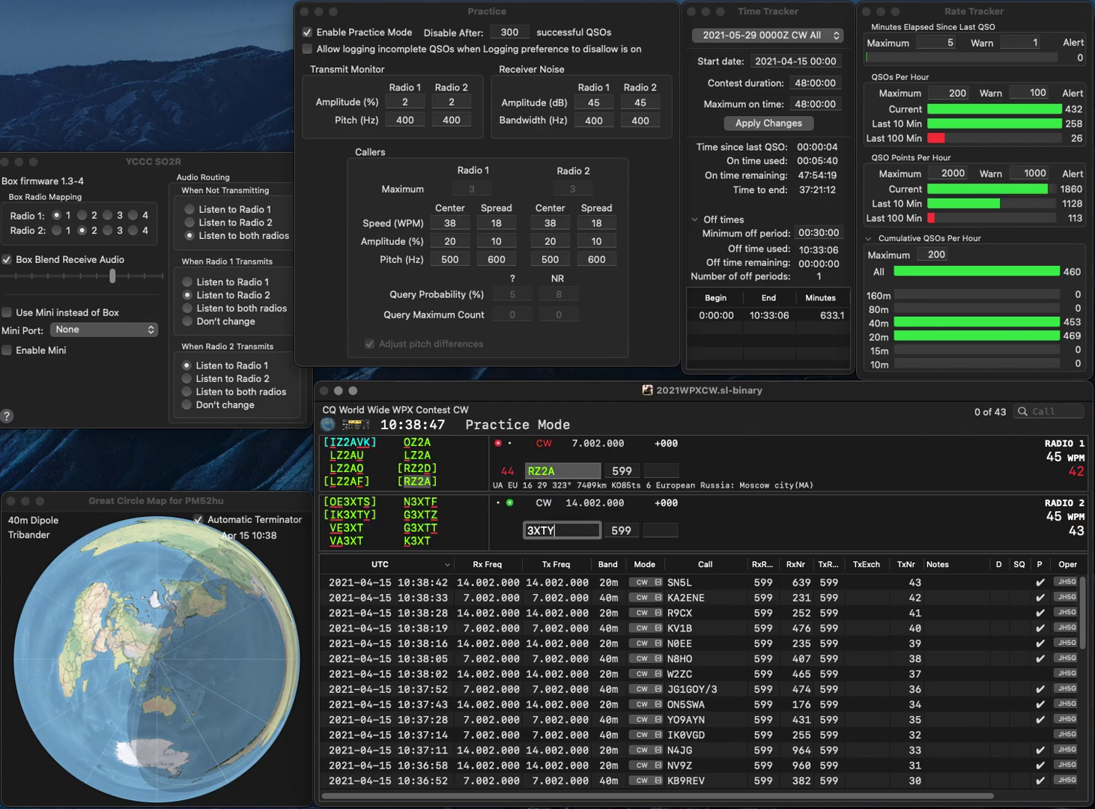
pyautogui.press('Left')
pyautogui.press('Left')
pyautogui.press('Left')
pyautogui.press('Left')
pyautogui.write('IK')
pyautogui.press('Return')
# - Correct the callsign on Radio 1 to RG2A and return to the received number entry for Radio 2
pyautogui.press('Left')
pyautogui.press('Left')
pyautogui.press('BackSpace')
pyautogui.write('G')
pyautogui.press('Down')
pyautogui.press('space')
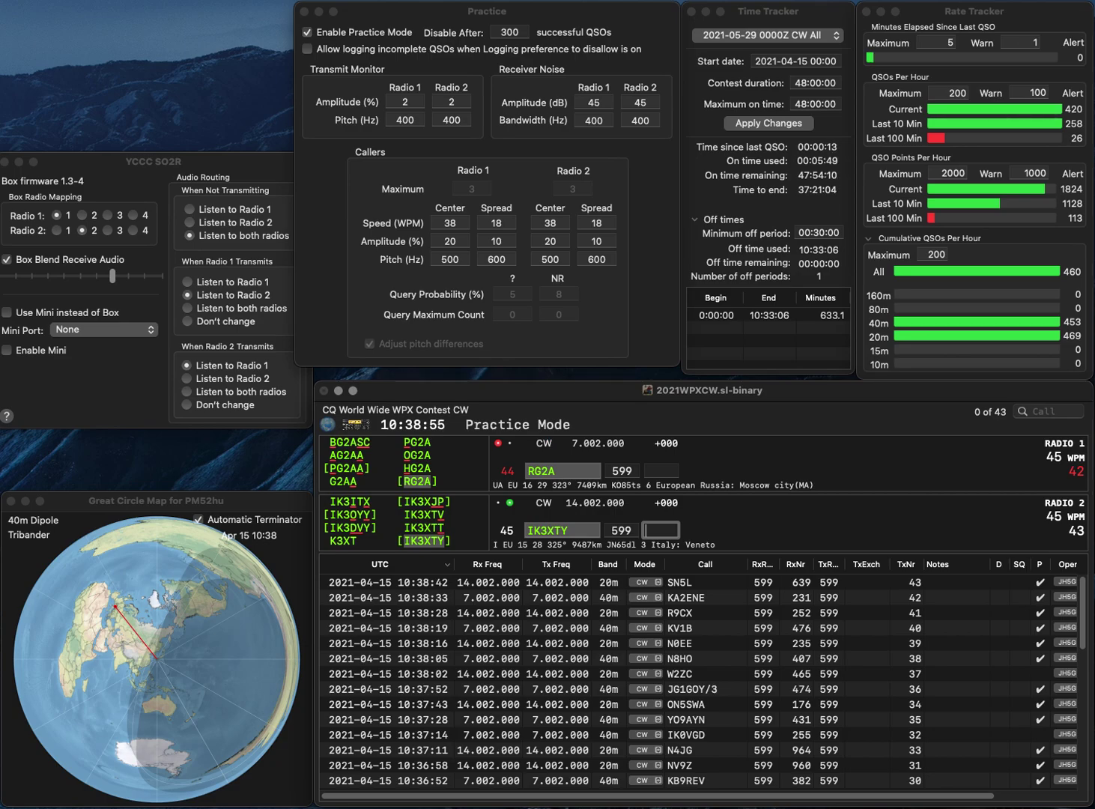
pyautogui.write('136')
pyautogui.press('Return')
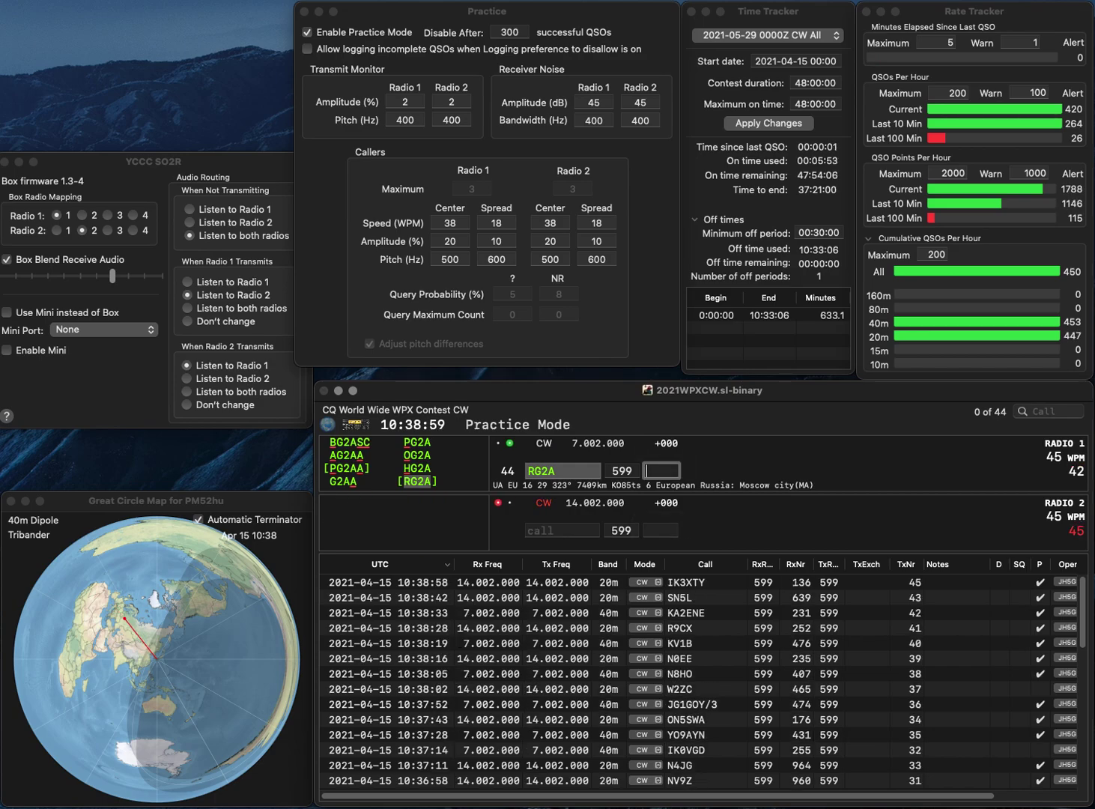
pyautogui.write('323')
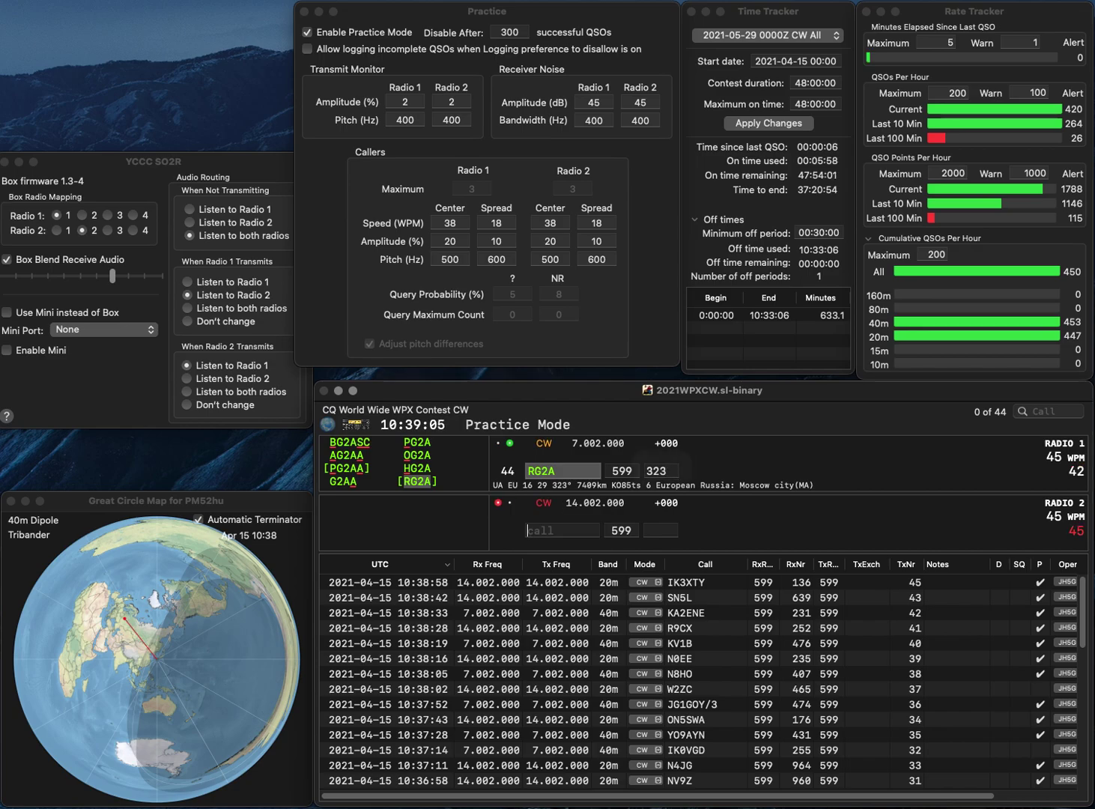
pyautogui.press('Return')
pyautogui.write('NI0R')
pyautogui.press('Return')
pyautogui.write('0SC')
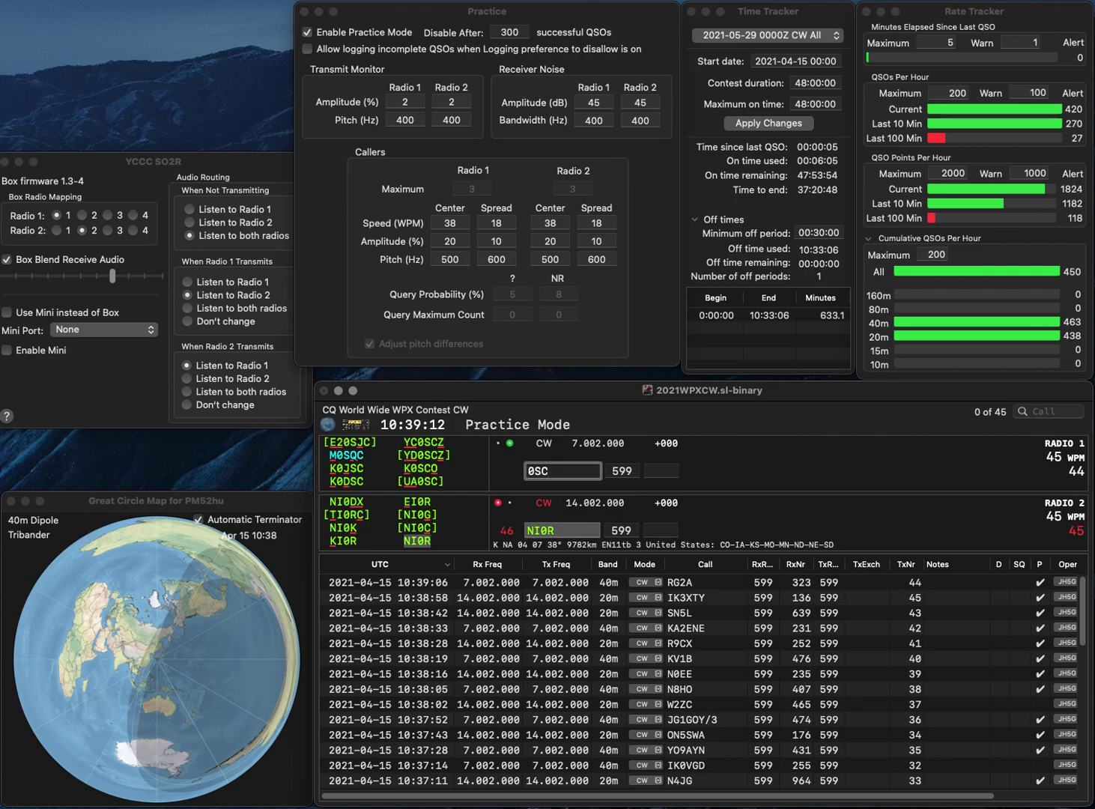
pyautogui.write('UA')
pyautogui.press('Return')
pyautogui.press('space')
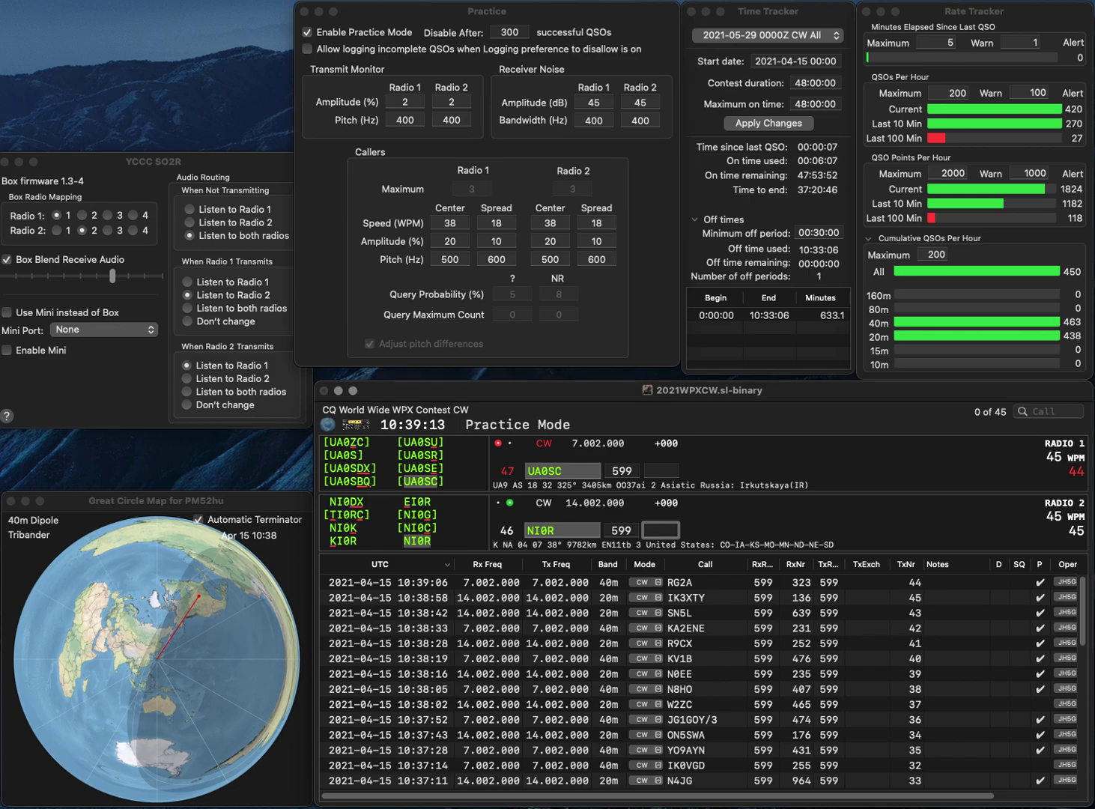
pyautogui.write('970')
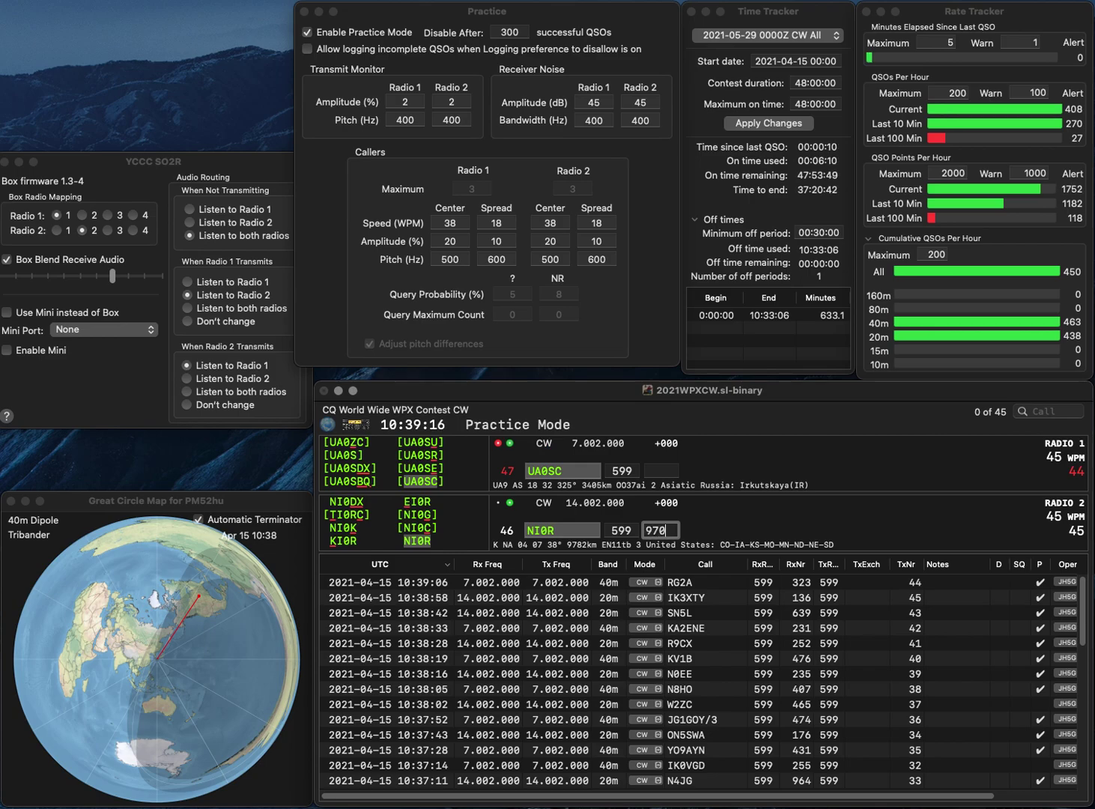
pyautogui.press('Return')
pyautogui.write('6')
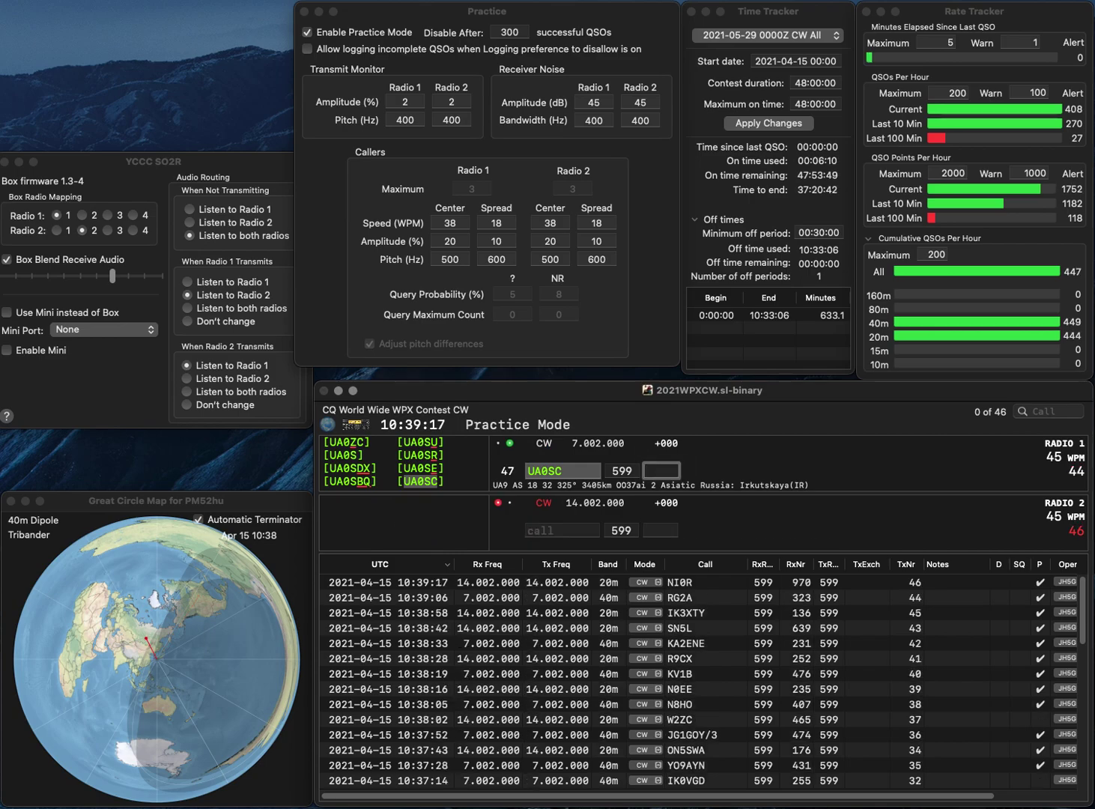
pyautogui.write('97')
pyautogui.press('Return')
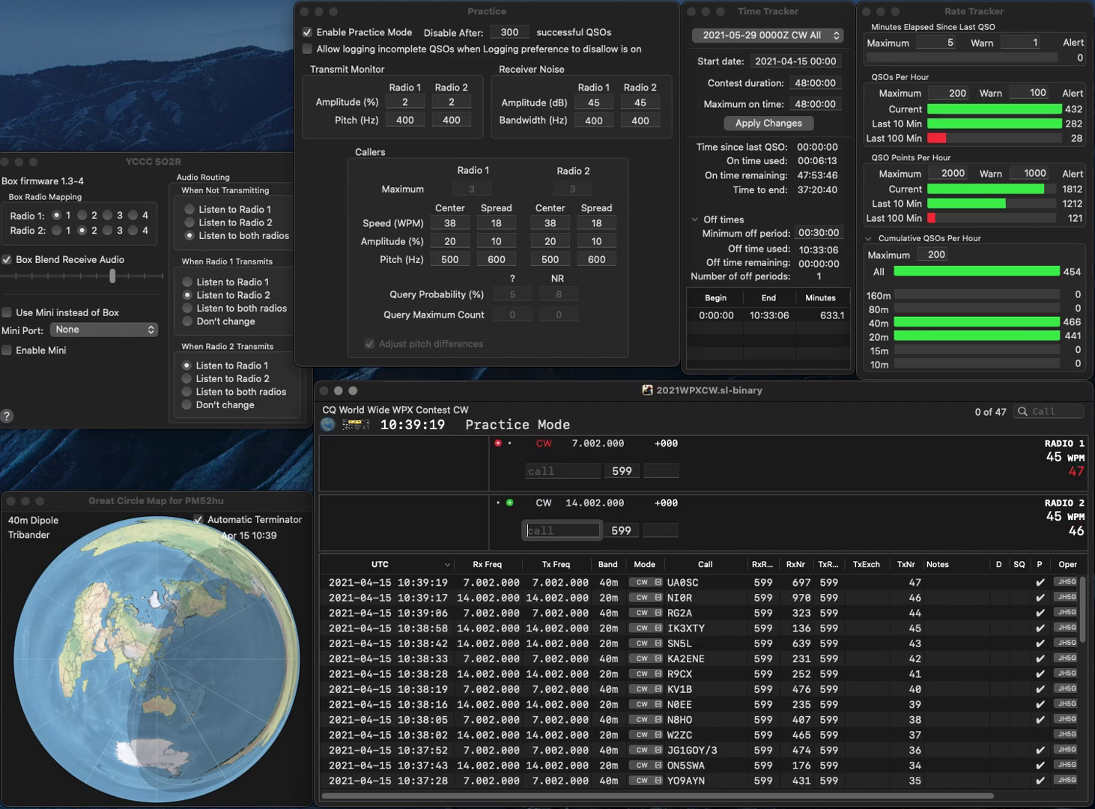
pyautogui.write('I1EBC')
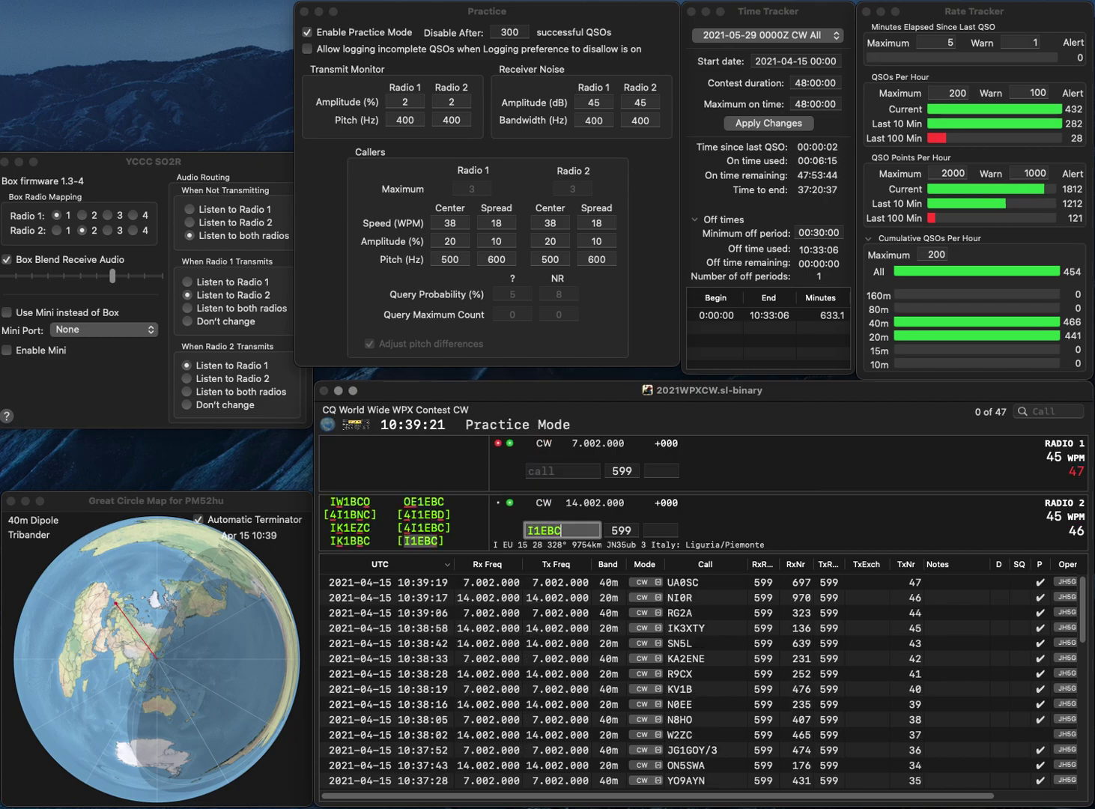
pyautogui.press('Home')
pyautogui.write('4')
pyautogui.press('Return')
pyautogui.write('9A')
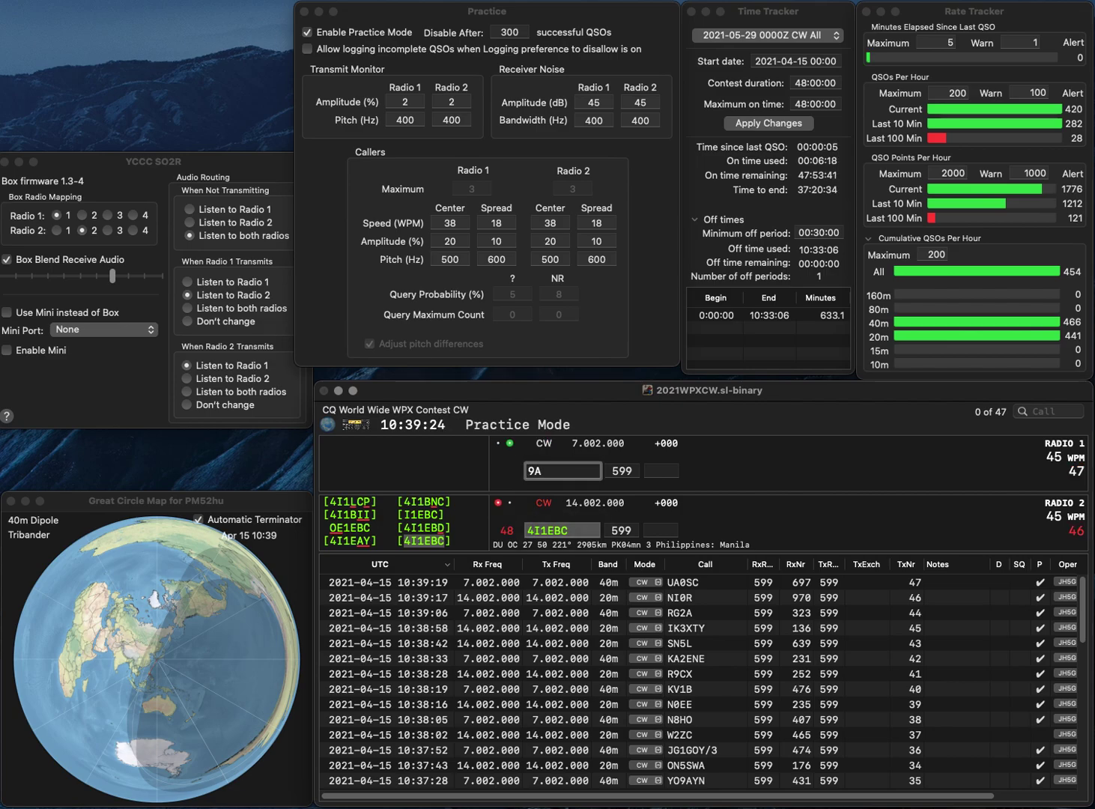
pyautogui.write('4J')
pyautogui.press('Return')
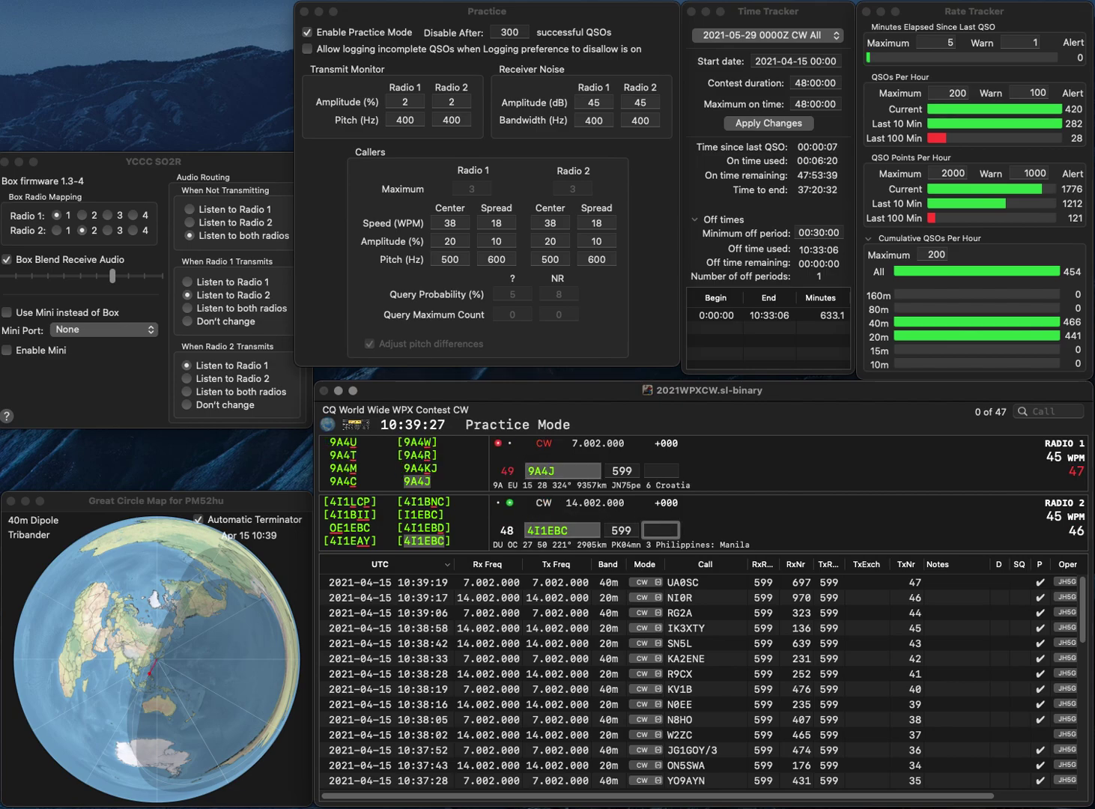
# - Log 4I1EBC on Radio 2 with received number 900 and 9A4J on Radio 1 with received number 679
pyautogui.write('900')
pyautogui.press('Return')
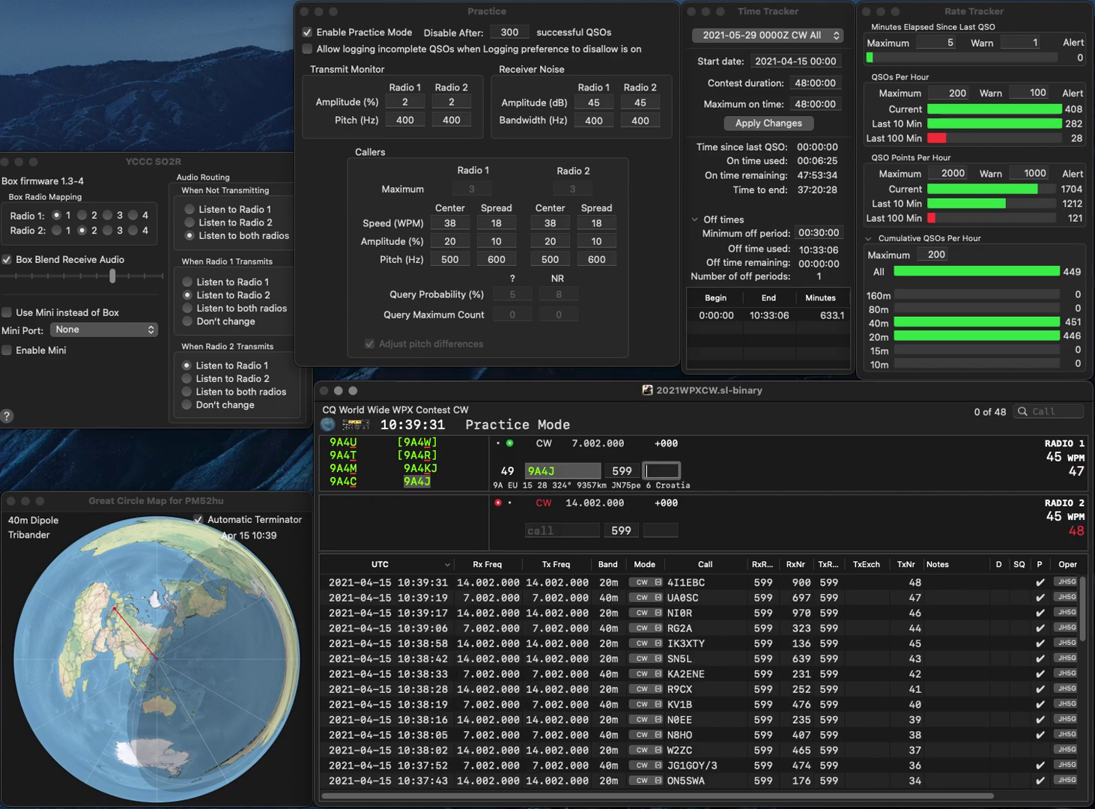
pyautogui.write('6')
pyautogui.write('9')
pyautogui.press('Return')
# - Enter the caller on Radio 2, correct the callsign prefix so it reads HB9GFT, and send the exchange
pyautogui.write('BH9')
pyautogui.write('GFT')
pyautogui.press('Left')
pyautogui.press('Left')
pyautogui.press('Left')
pyautogui.press('Left')
pyautogui.press('Left')
pyautogui.press('BackSpace')
pyautogui.press('Right')
pyautogui.write('B')
pyautogui.press('Return')
# - Enter the caller on Radio 1, correct the callsign to ON5LL, and send the exchange
pyautogui.write('ONTLL')
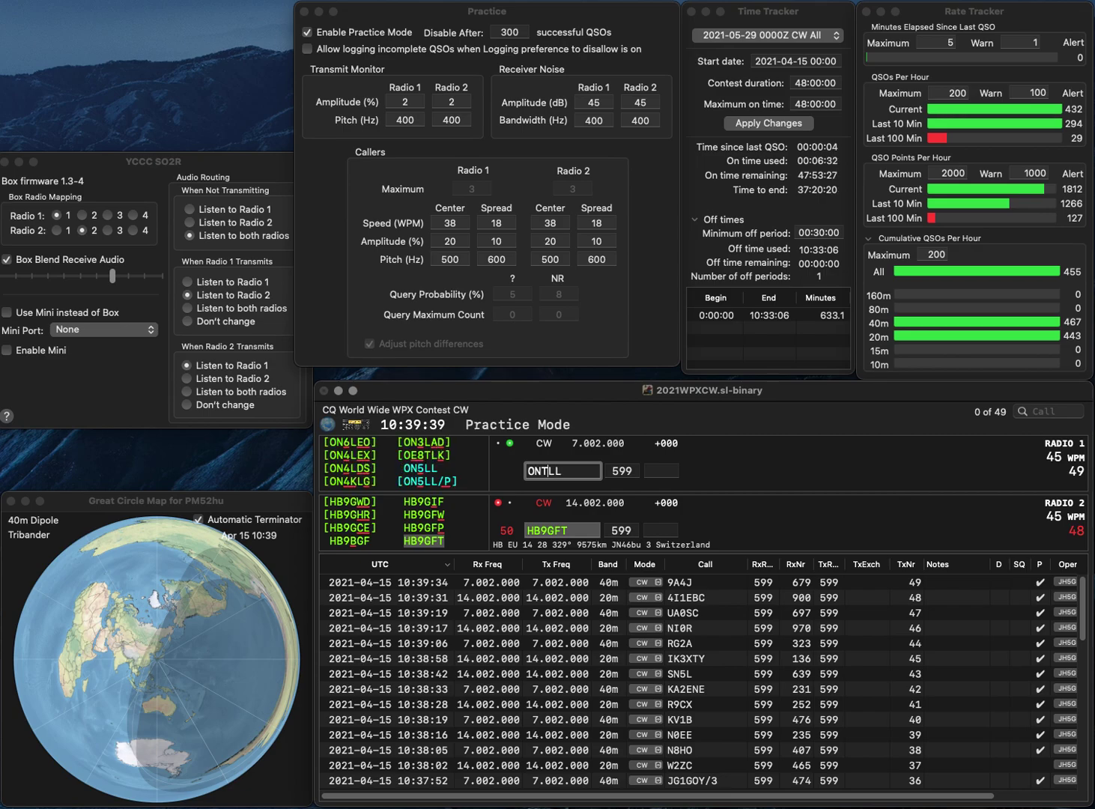
pyautogui.press('BackSpace')
pyautogui.write('5')
pyautogui.press('Return')
pyautogui.write('830')
pyautogui.press('Return')
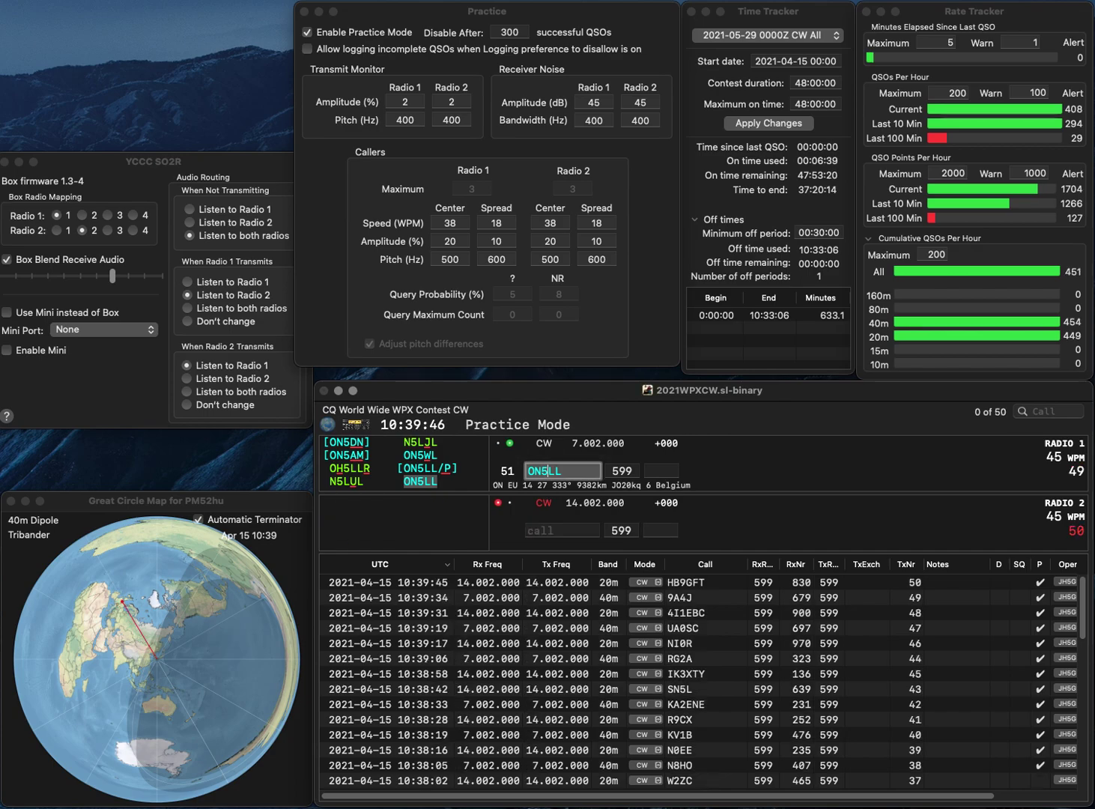
pyautogui.write('947')
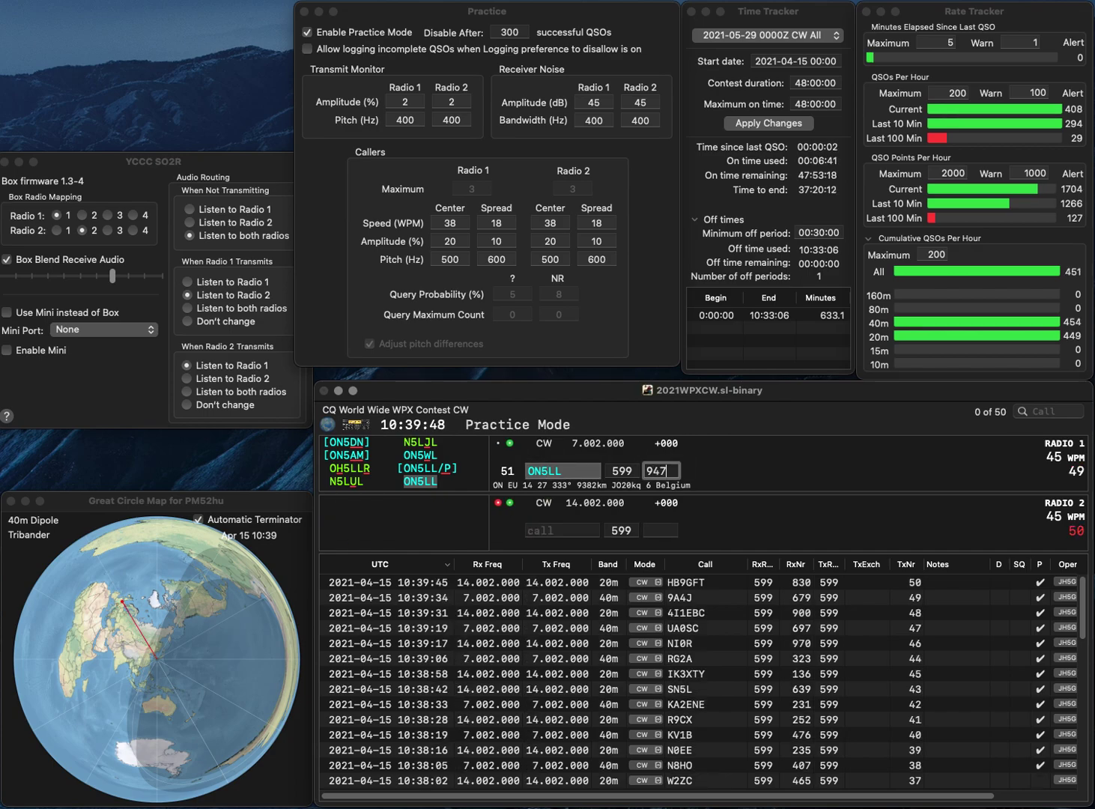
pyautogui.press('Return')
pyautogui.write('0J')
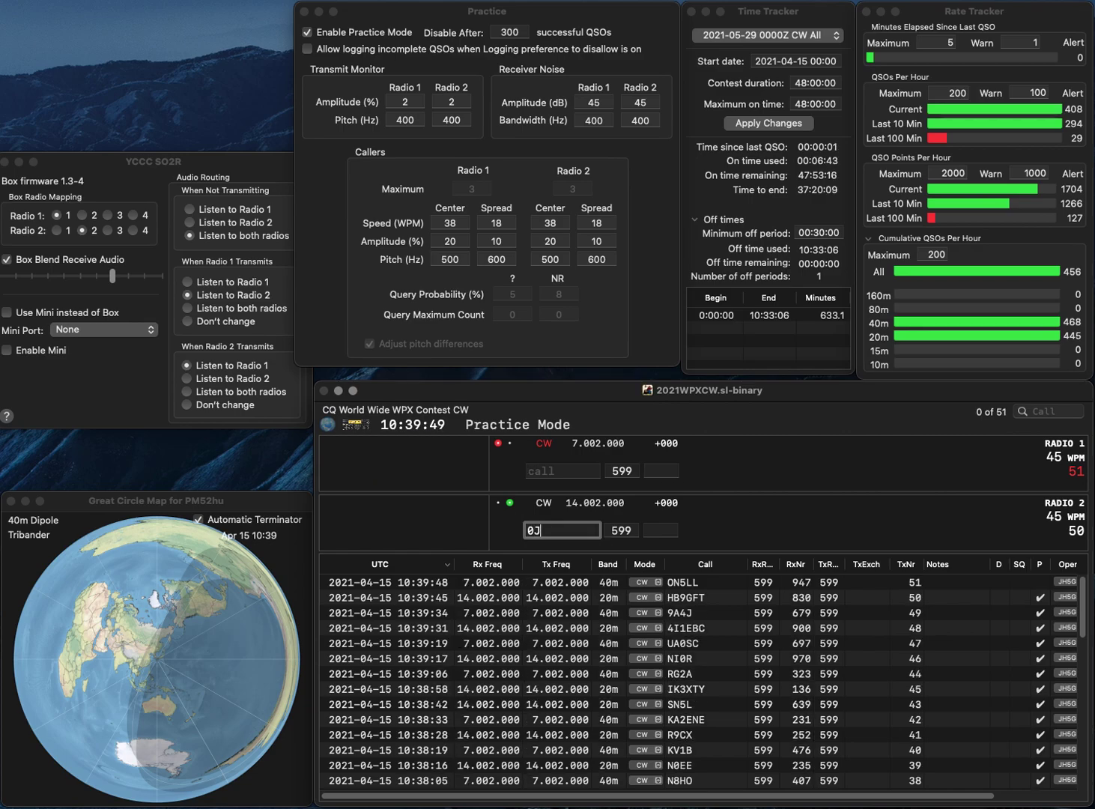
pyautogui.write('NRN0JN')
pyautogui.press('Return')
pyautogui.write('K5YW')
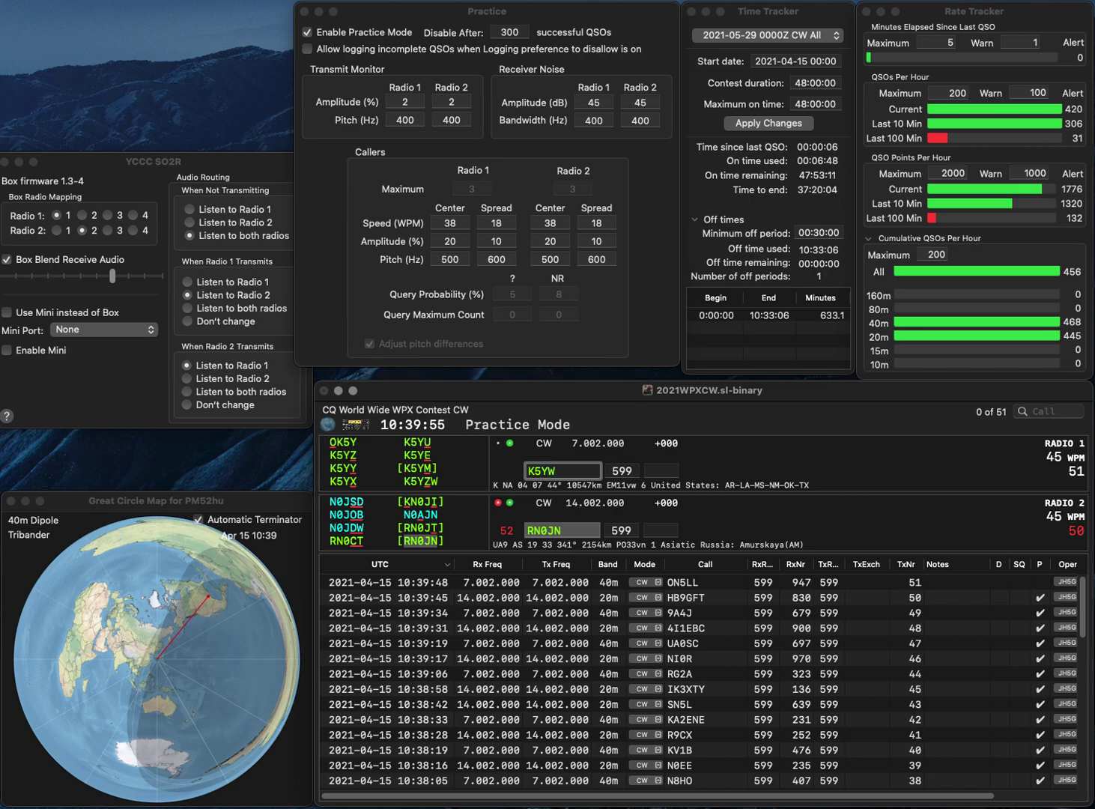
pyautogui.write('Z')
pyautogui.press('Return')
pyautogui.press('space')
pyautogui.write('3')
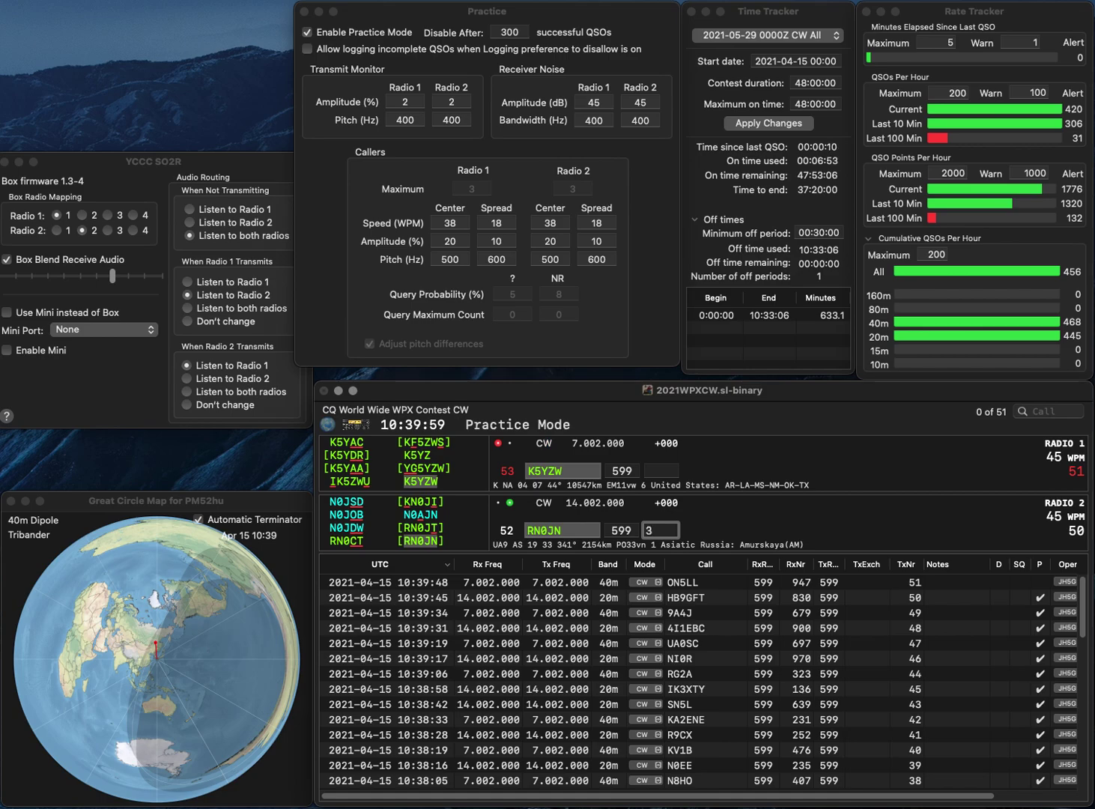
pyautogui.press('Return')
pyautogui.press('space')
pyautogui.write('27')
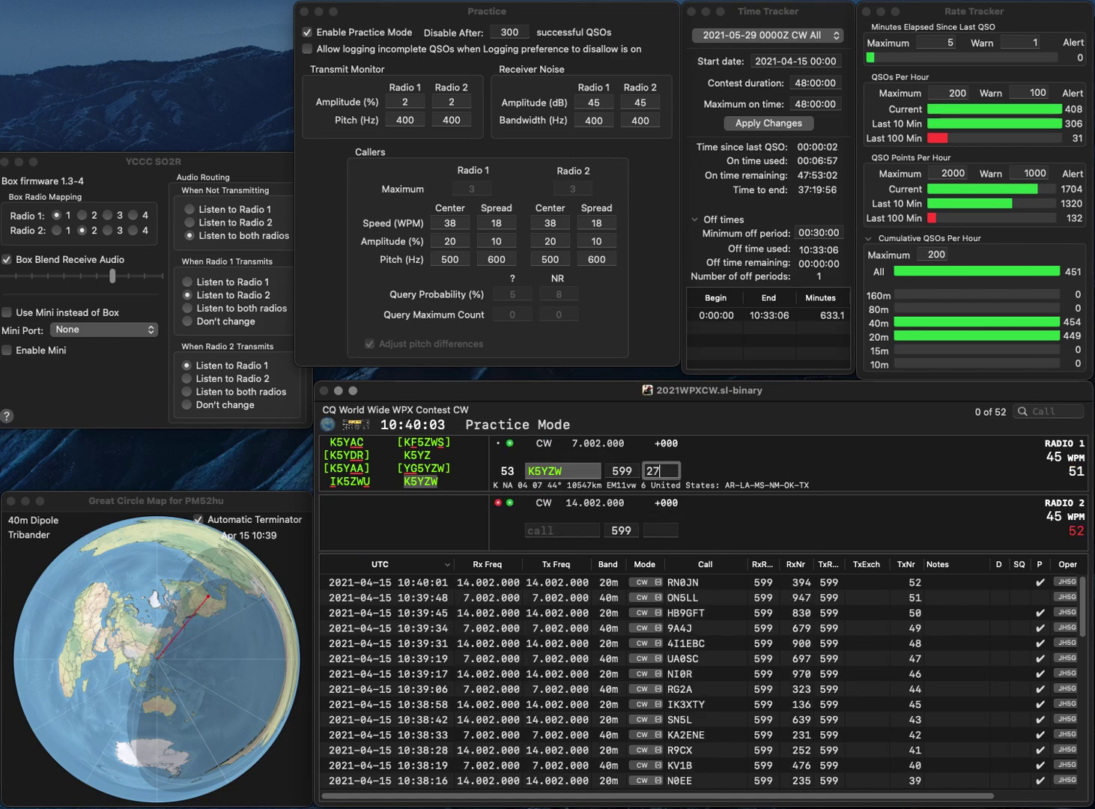
pyautogui.press('Return')
# - Answer caller KN4HH on Radio 2 and caller EA8/OK5D on Radio 1, sending each the exchange
pyautogui.write('KN4HH')
pyautogui.press('Return')
pyautogui.write('EA8/OK5D')
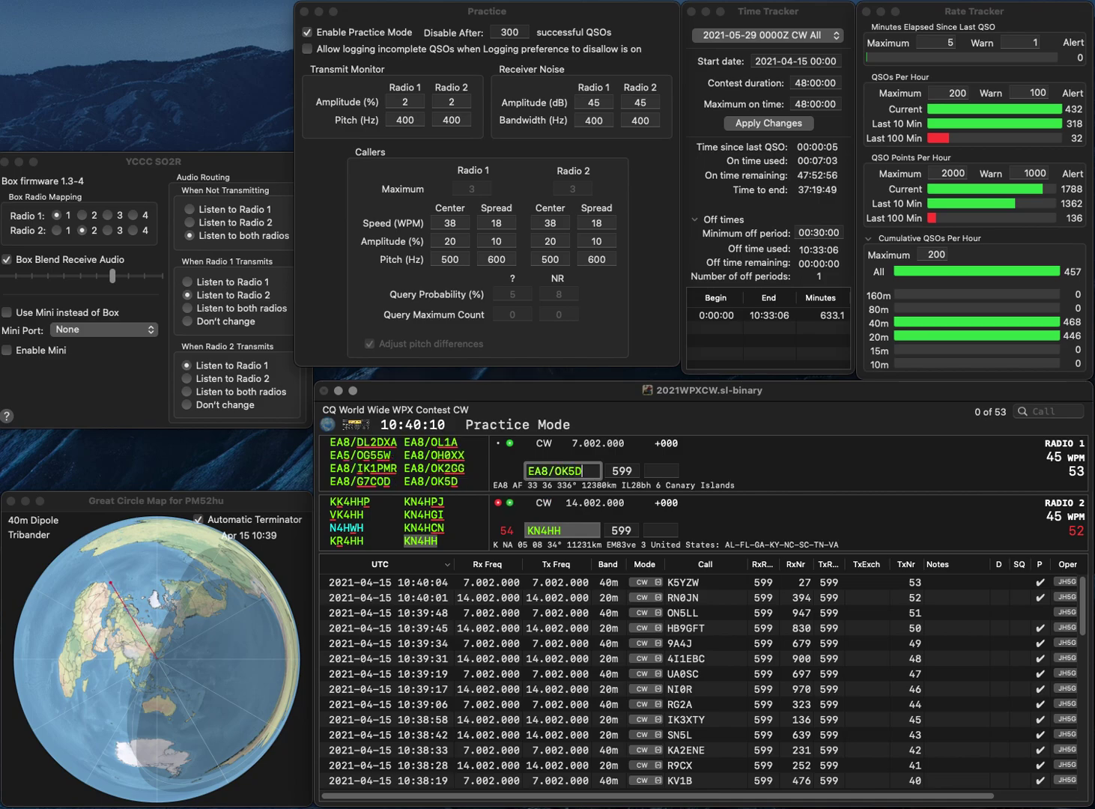
pyautogui.press('Return')
pyautogui.write('141')
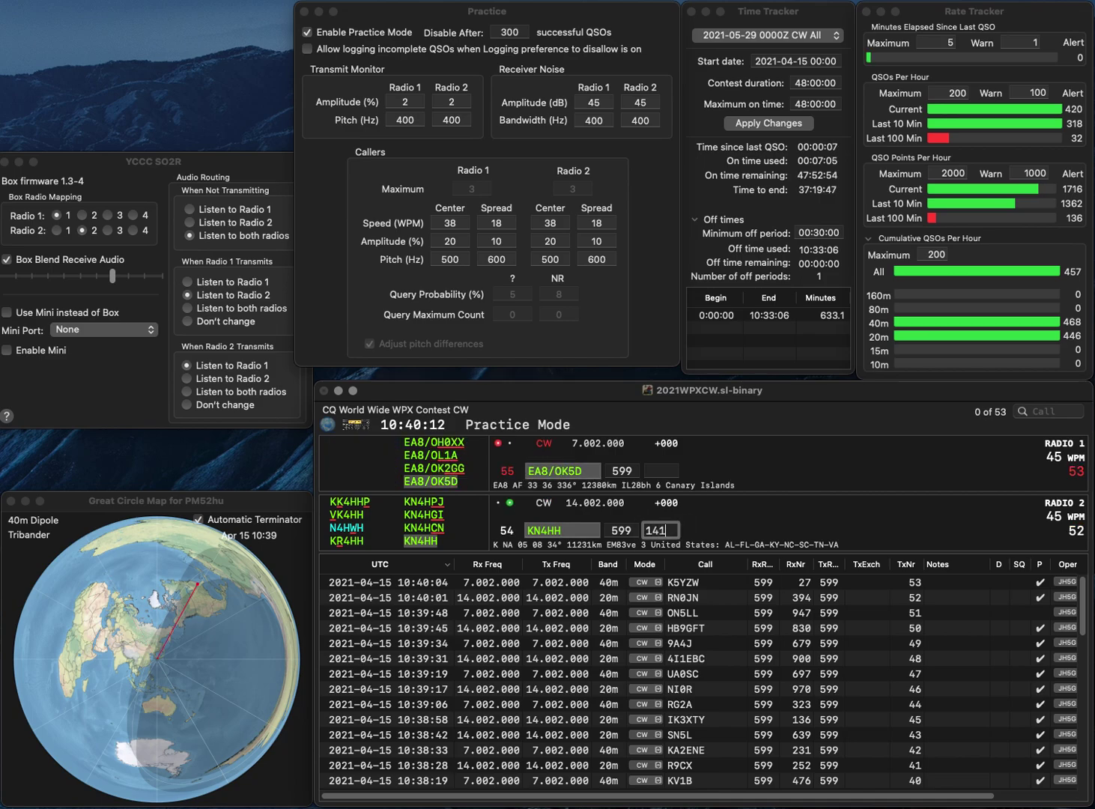
pyautogui.press('Return')
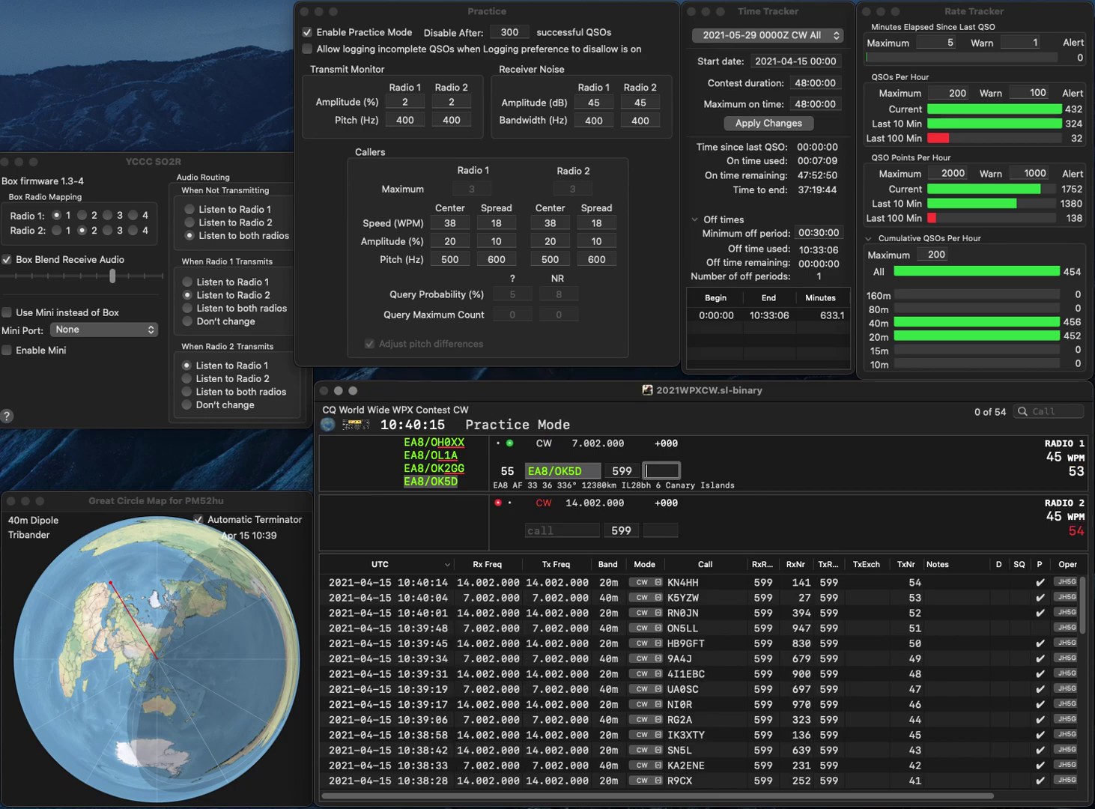
pyautogui.write('621')
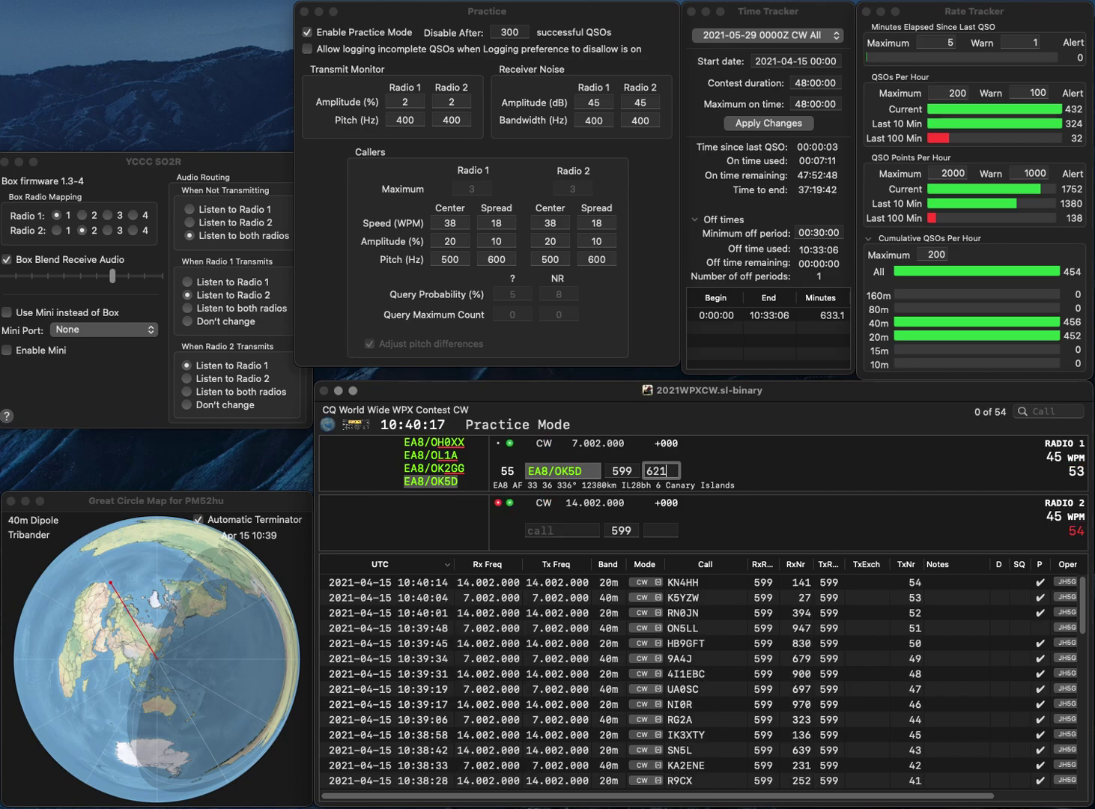
pyautogui.press('Return')
# - Answer caller AA0K on Radio 2 and caller RM9X on Radio 1, sending each the exchange
pyautogui.write('WAA0K')
pyautogui.press('Home')
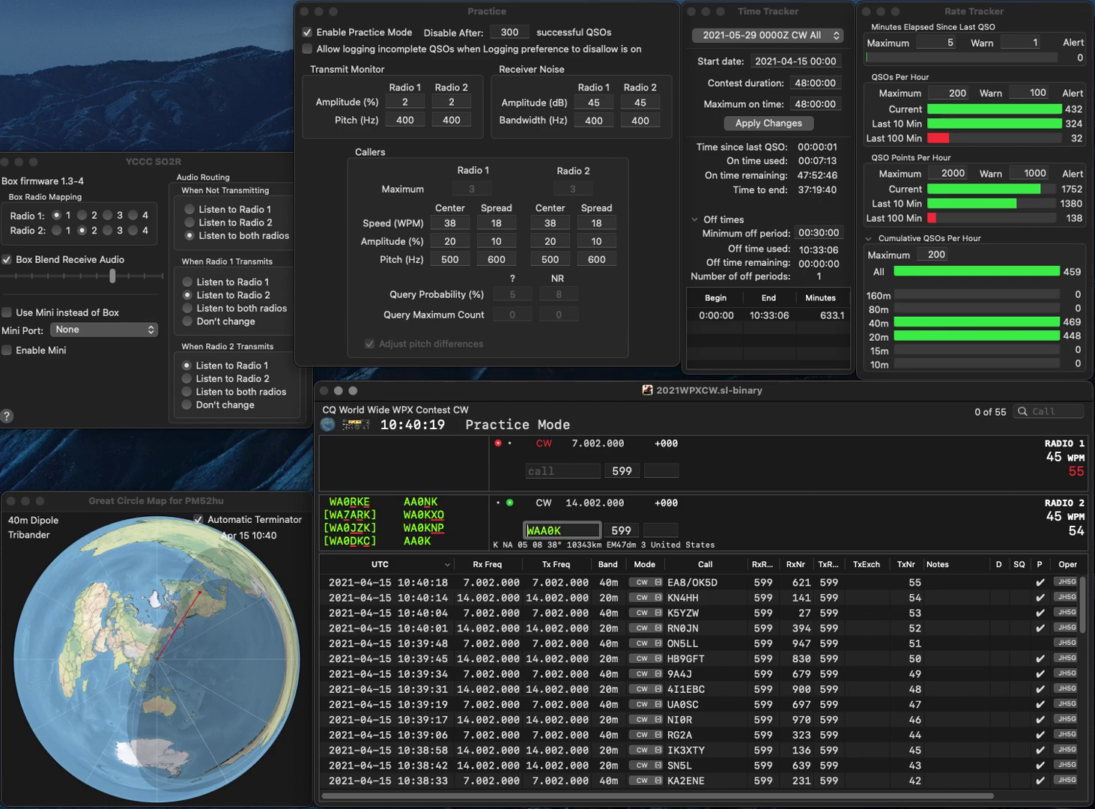
pyautogui.press('Delete')
pyautogui.press('Return')
pyautogui.click(563, 471)
pyautogui.write('RM')
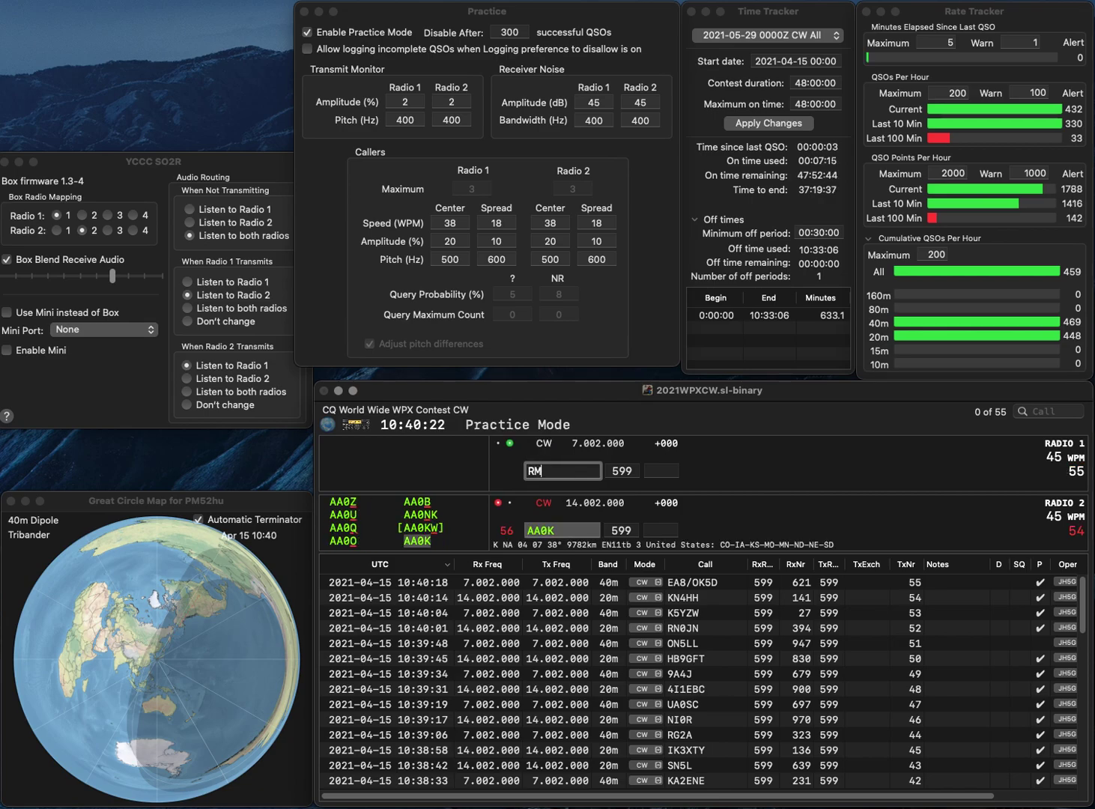
pyautogui.write('9X')
pyautogui.press('Return')
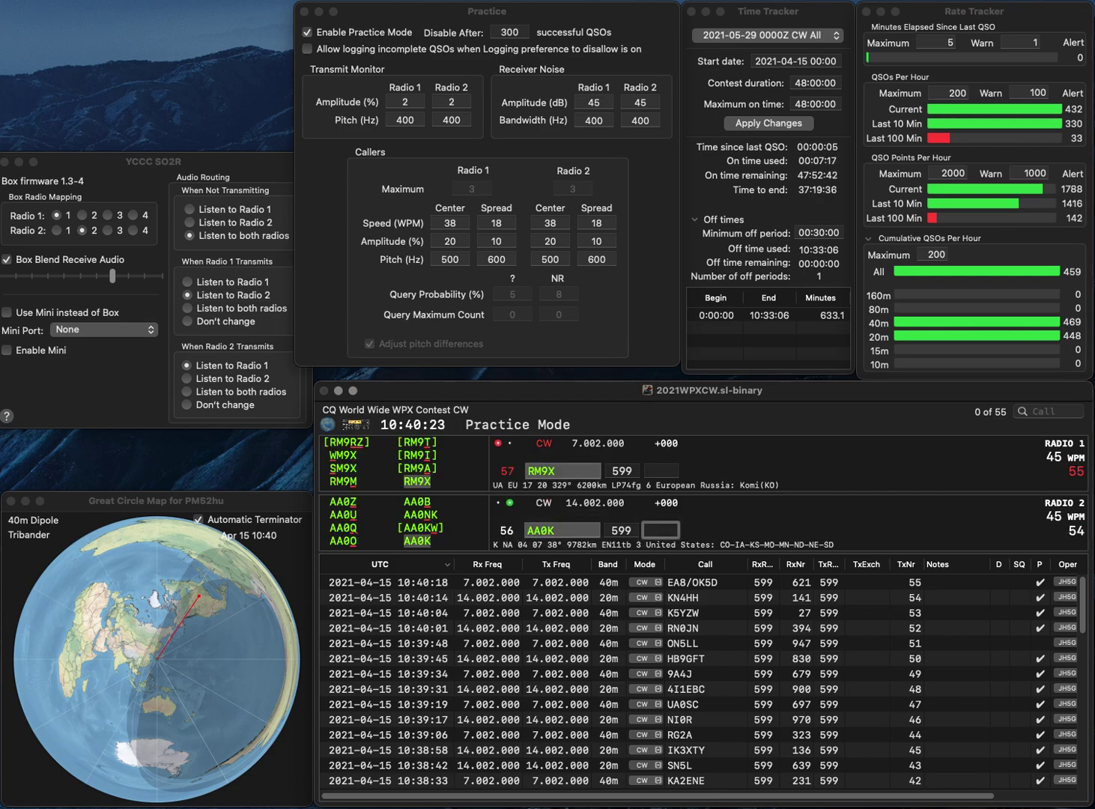
pyautogui.write('639')
pyautogui.press('Return')
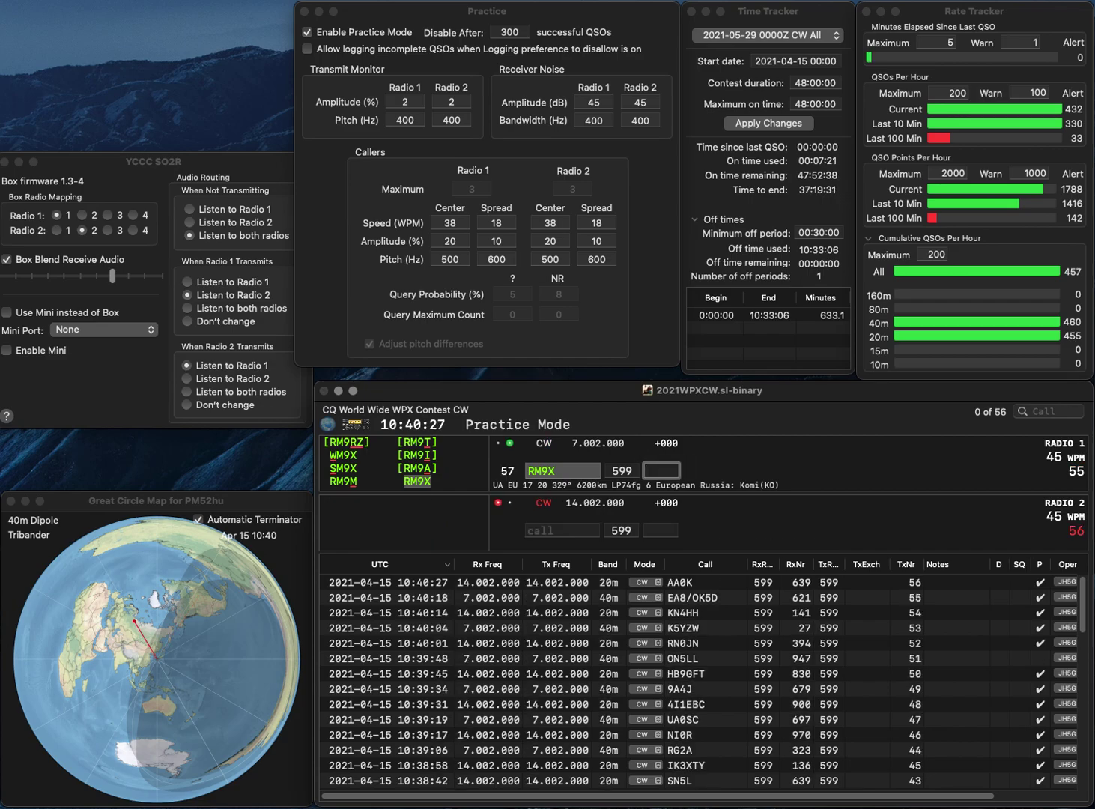
pyautogui.write('516')
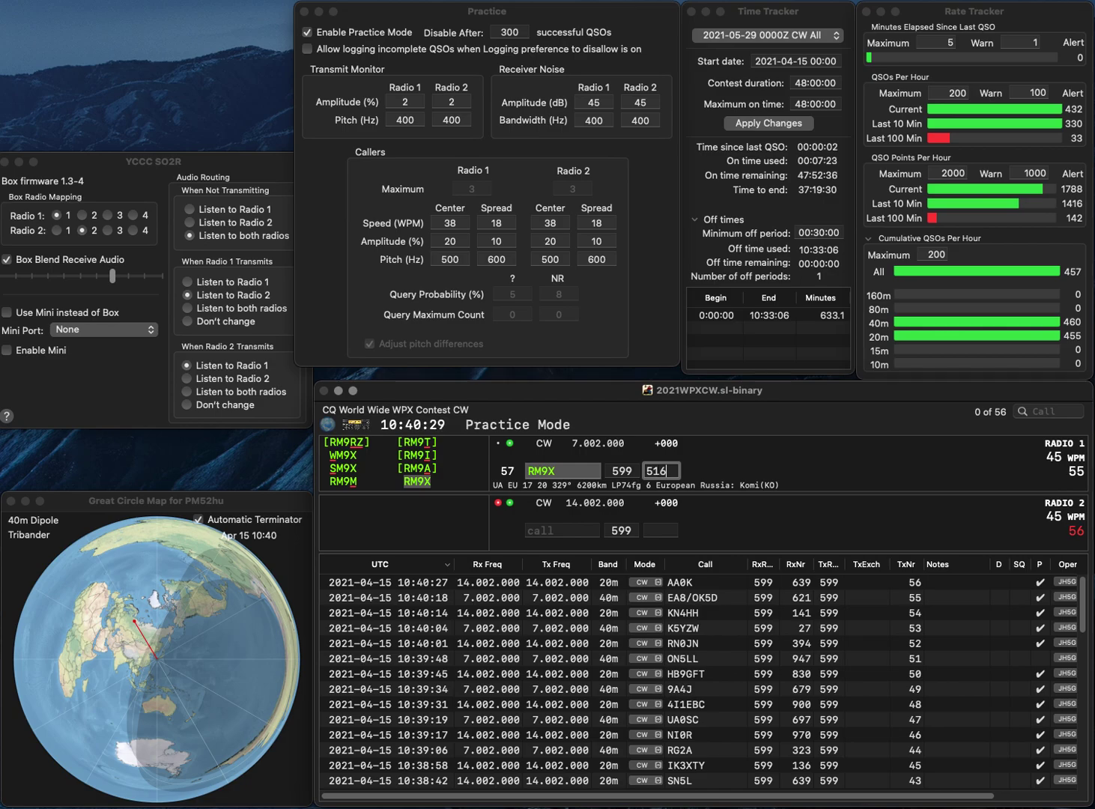
pyautogui.press('Return')
pyautogui.write('WA1')
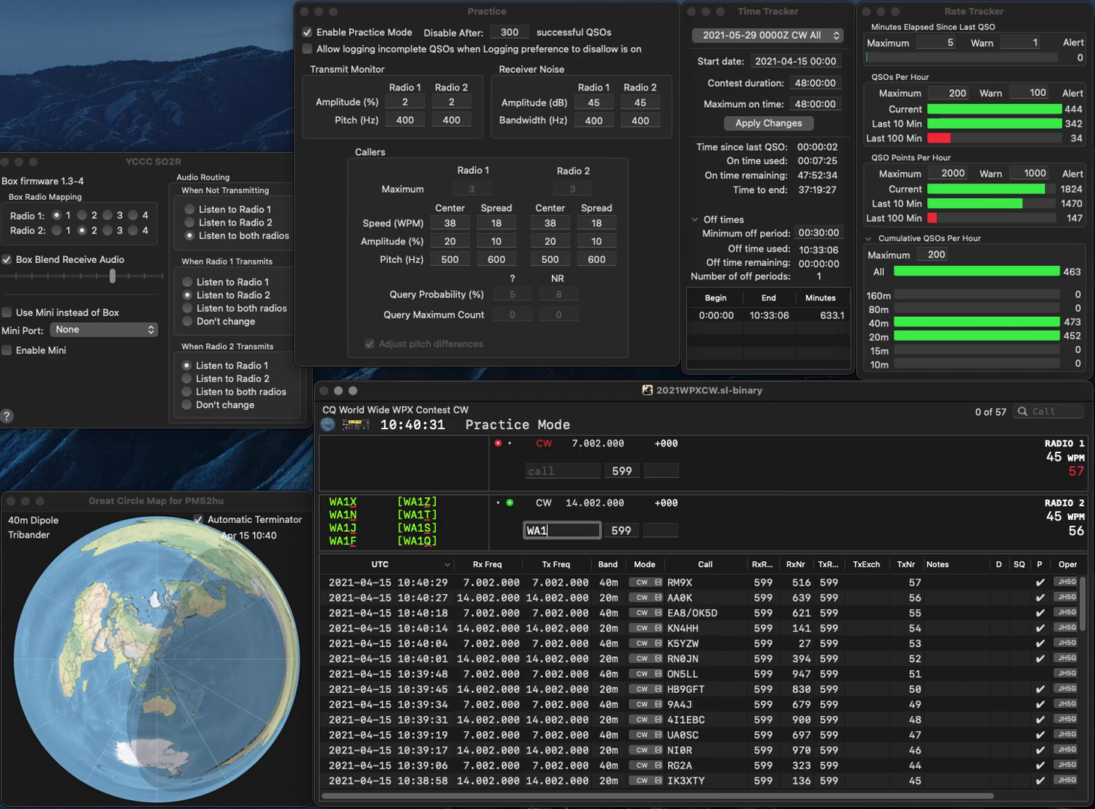
pyautogui.write('YGN')
pyautogui.press('Return')
pyautogui.write('2WQ')
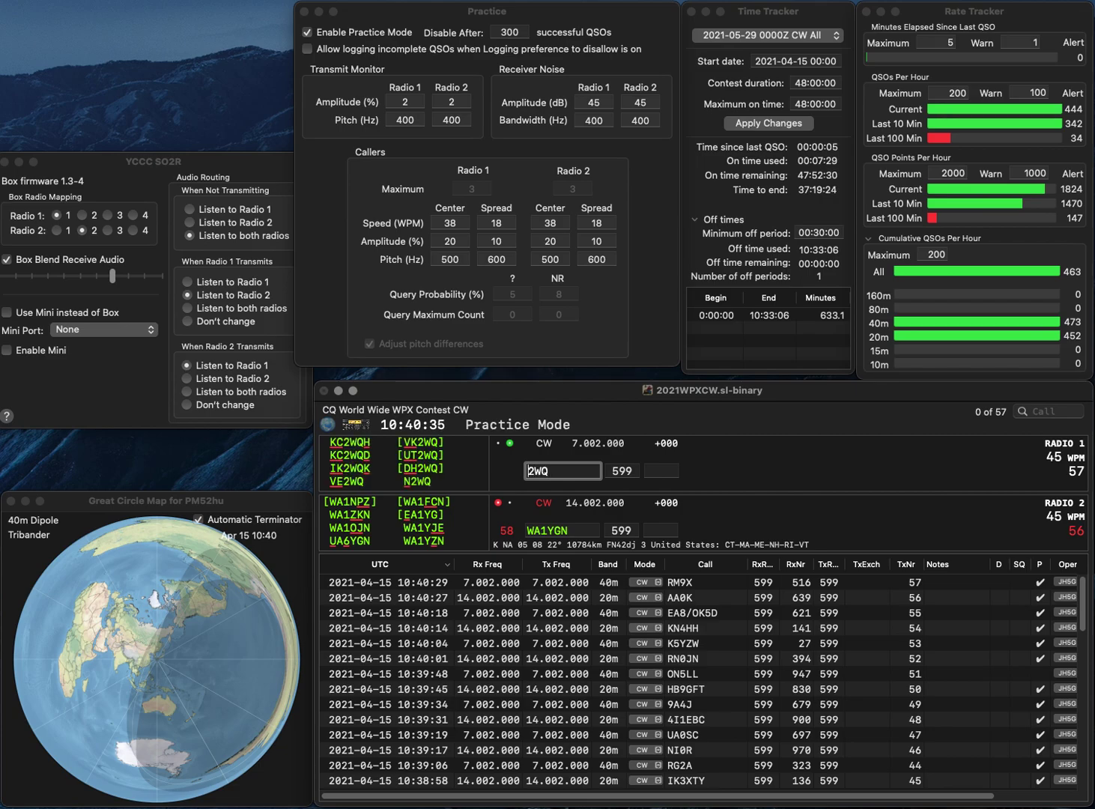
pyautogui.press('Home')
pyautogui.write('UT')
pyautogui.press('Return')
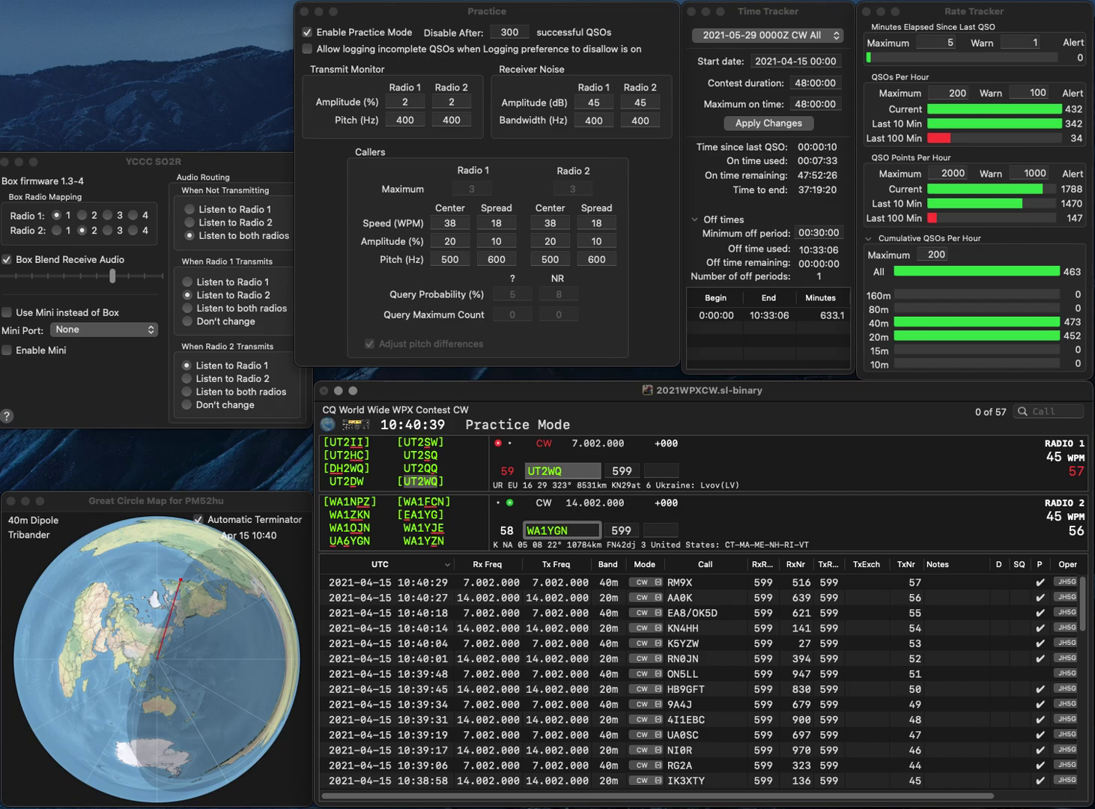
pyautogui.press('BackSpace')
pyautogui.write('Z')
pyautogui.press('Return')
pyautogui.press('space')
pyautogui.press('space')
# - Correct the Radio 1 call sign to VE2WQ and send the exchange again
pyautogui.press('Home')
pyautogui.press('Delete')
pyautogui.press('Delete')
pyautogui.write('VE')
pyautogui.press('Return')
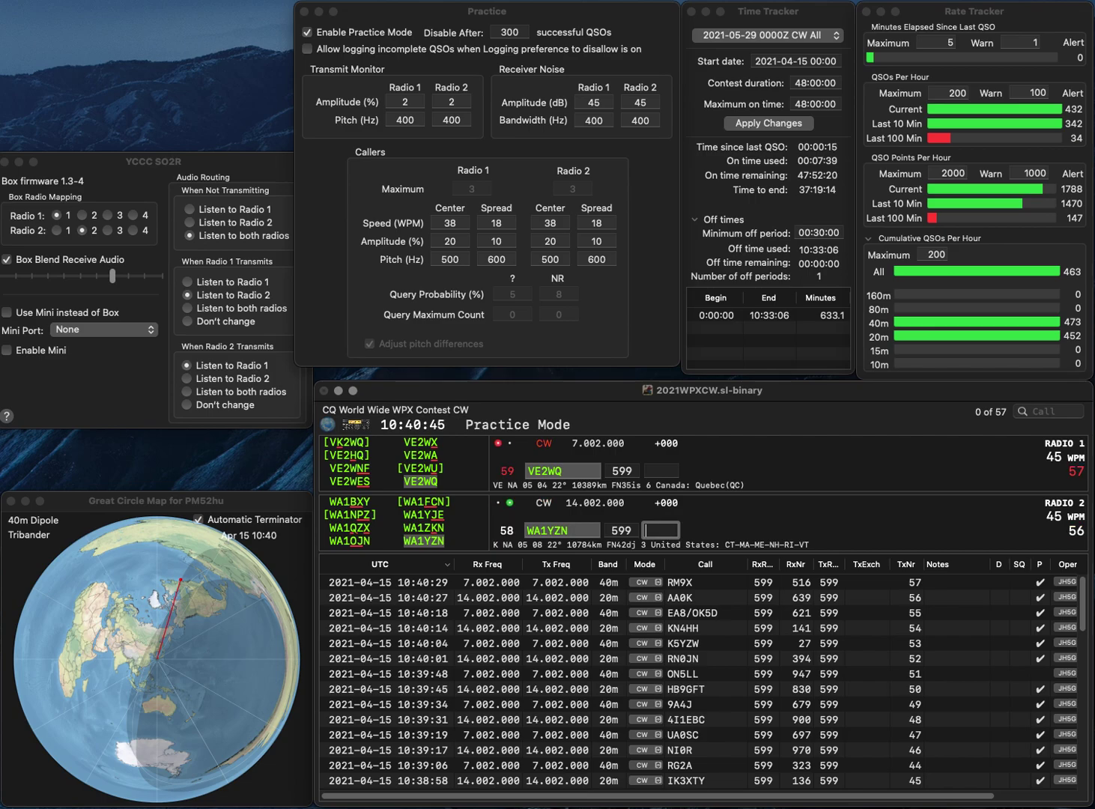
pyautogui.write('81')
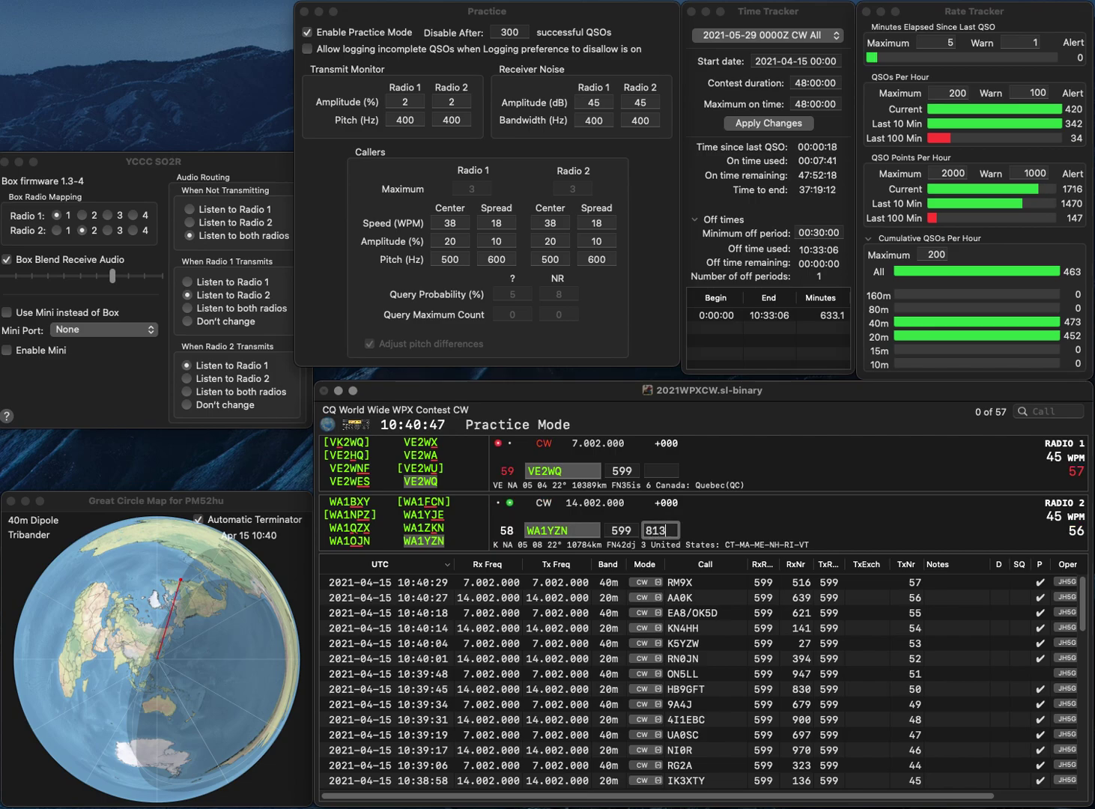
pyautogui.write('3')
pyautogui.press('Return')
pyautogui.write('677')
pyautogui.press('Return')
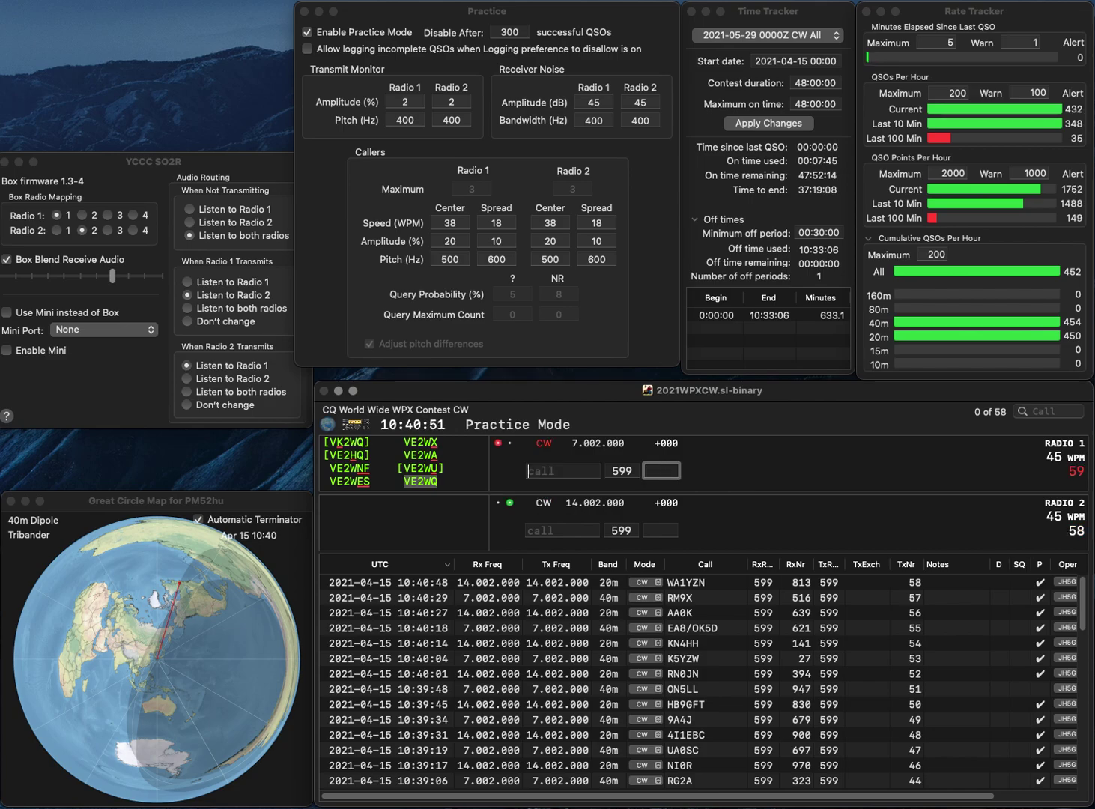
pyautogui.write('0INP')
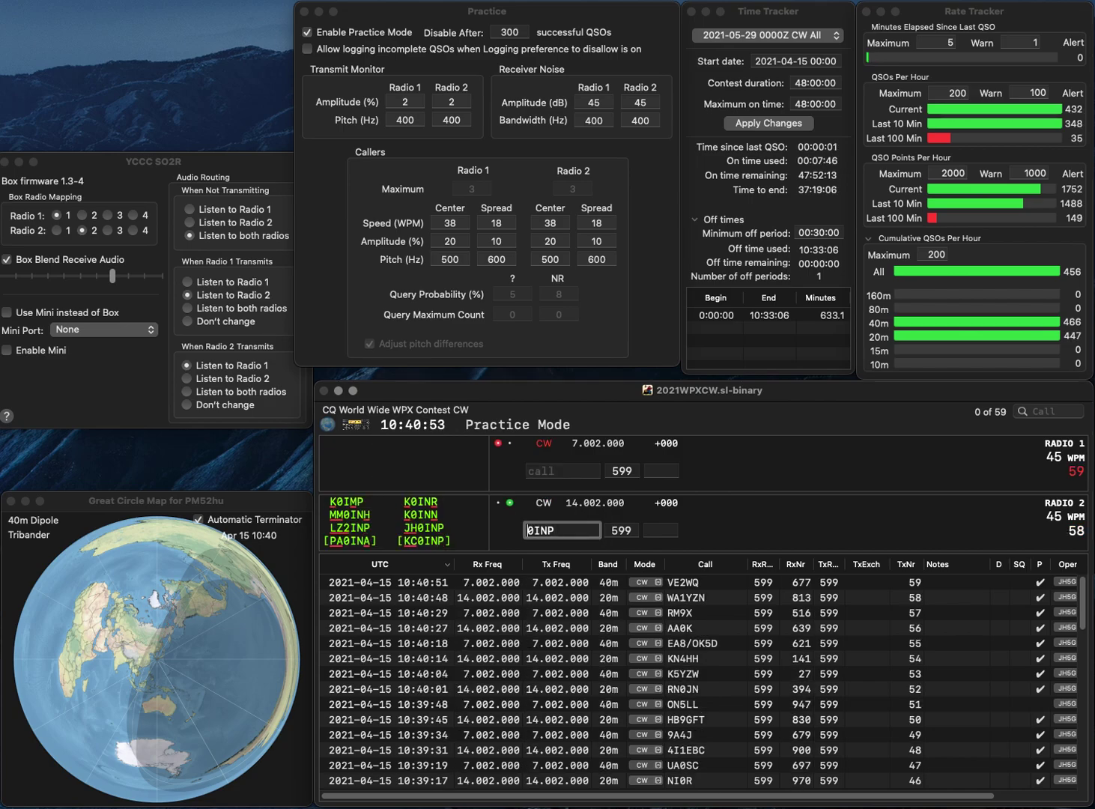
pyautogui.press('super+Left')
pyautogui.write('KC')
pyautogui.press('Return')
pyautogui.write('AA8N')
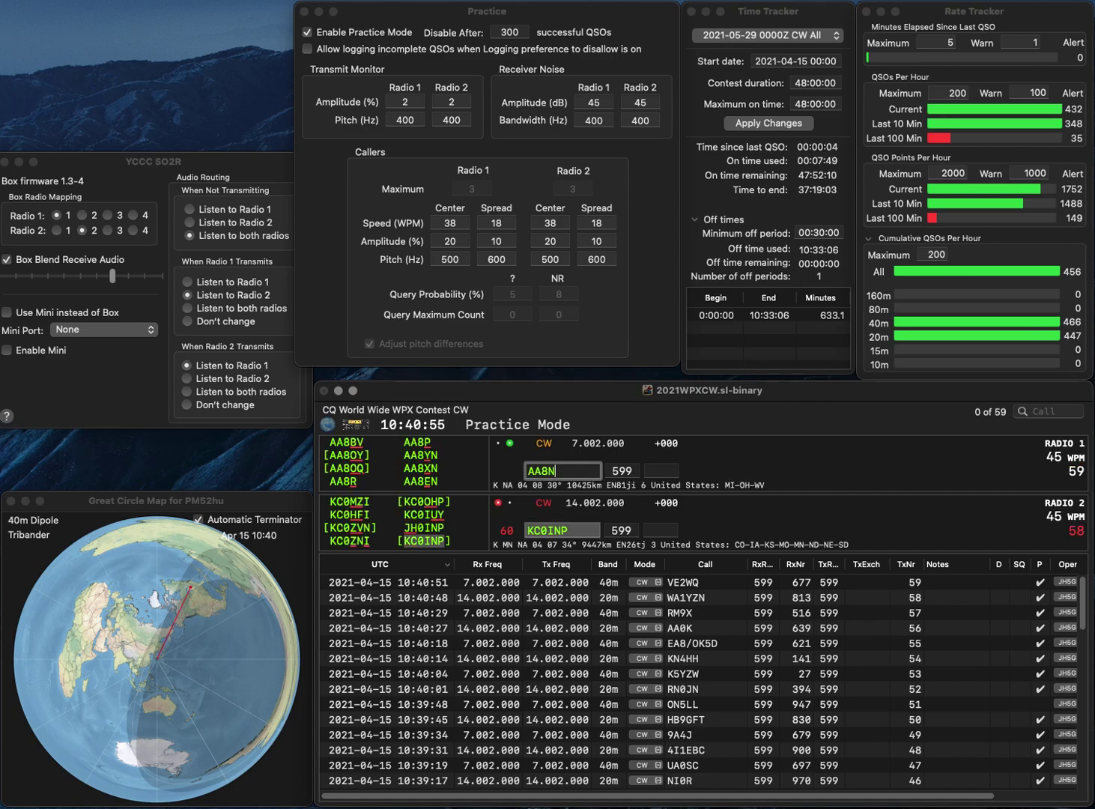
pyautogui.press('Return')
# - Correct the Radio 1 call sign to AA8IN and send the exchange again
pyautogui.press('Tab')
pyautogui.press('Left')
pyautogui.write('I')
pyautogui.press('Return')
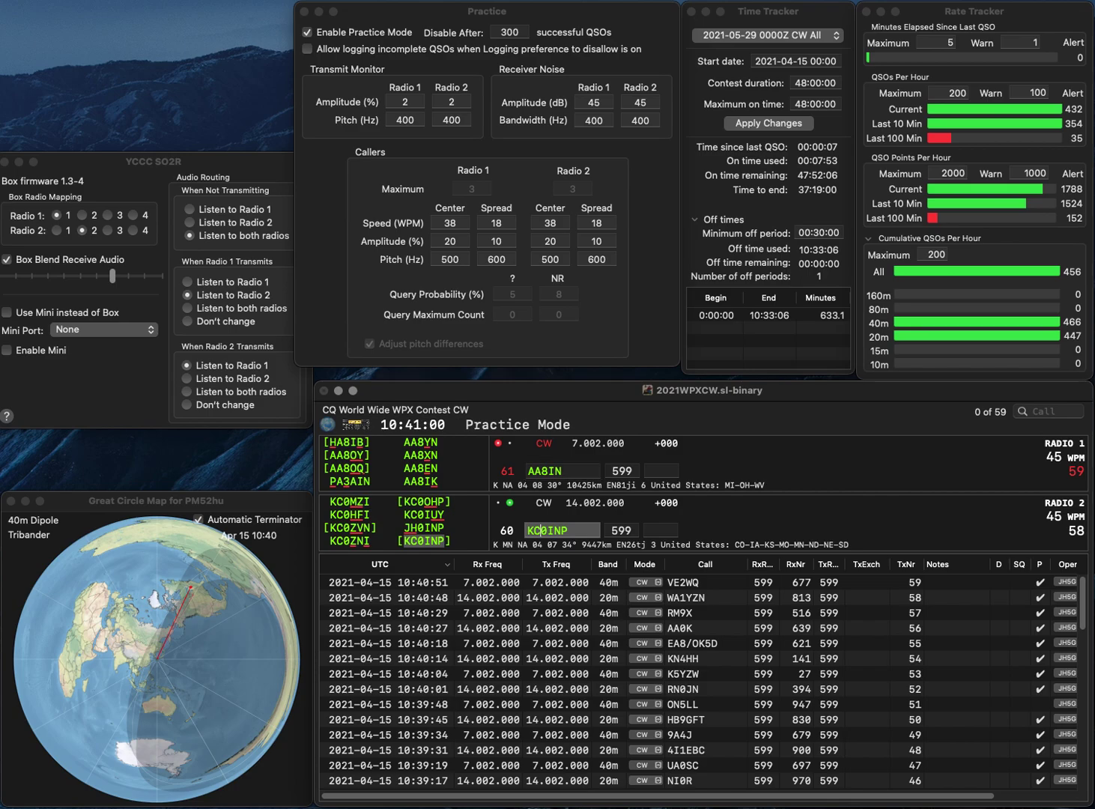
pyautogui.write('793')
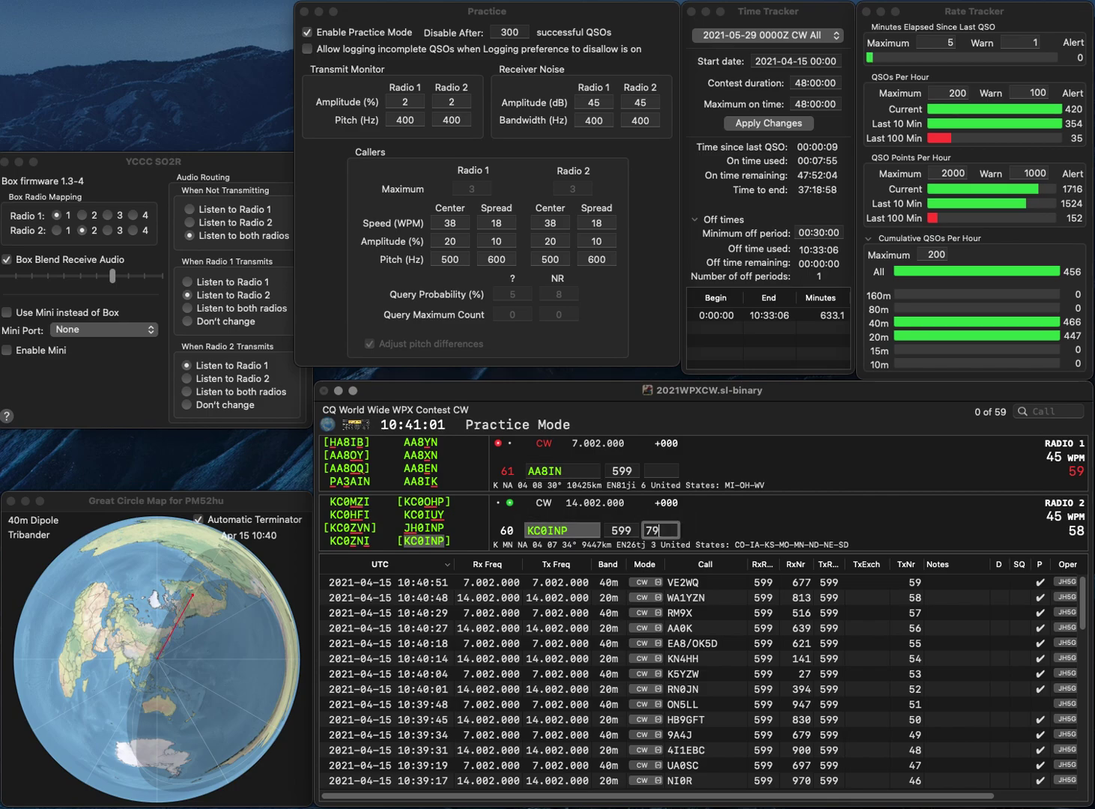
pyautogui.press('Return')
pyautogui.press('Tab')
pyautogui.press('Left')
pyautogui.press('BackSpace')
pyautogui.write('E')
pyautogui.press('Return')
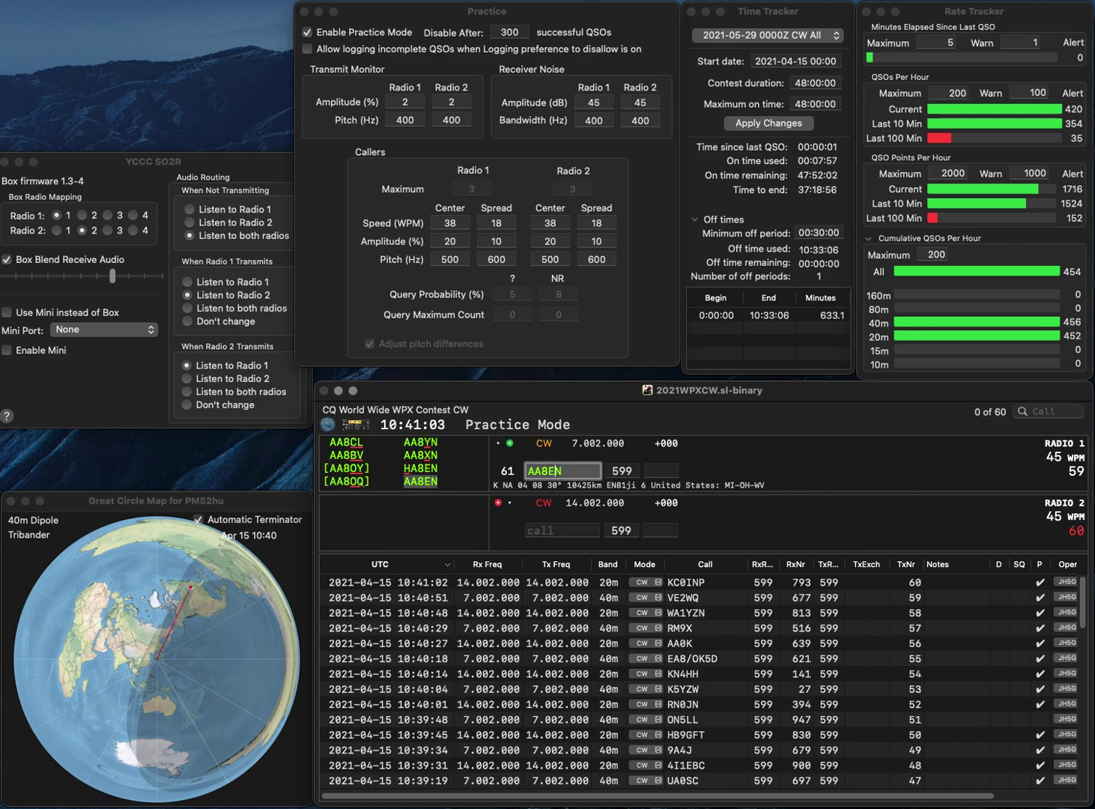
pyautogui.write('K4RM')
pyautogui.press('Return')
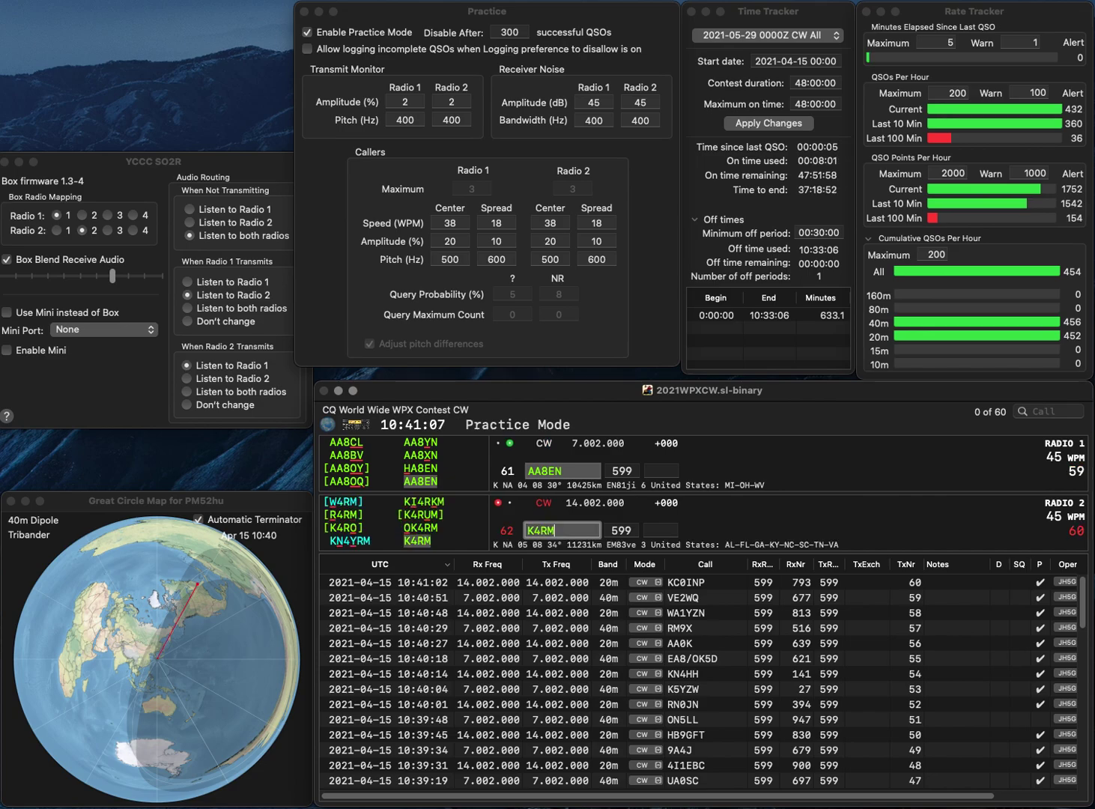
pyautogui.write('602')
pyautogui.press('Return')
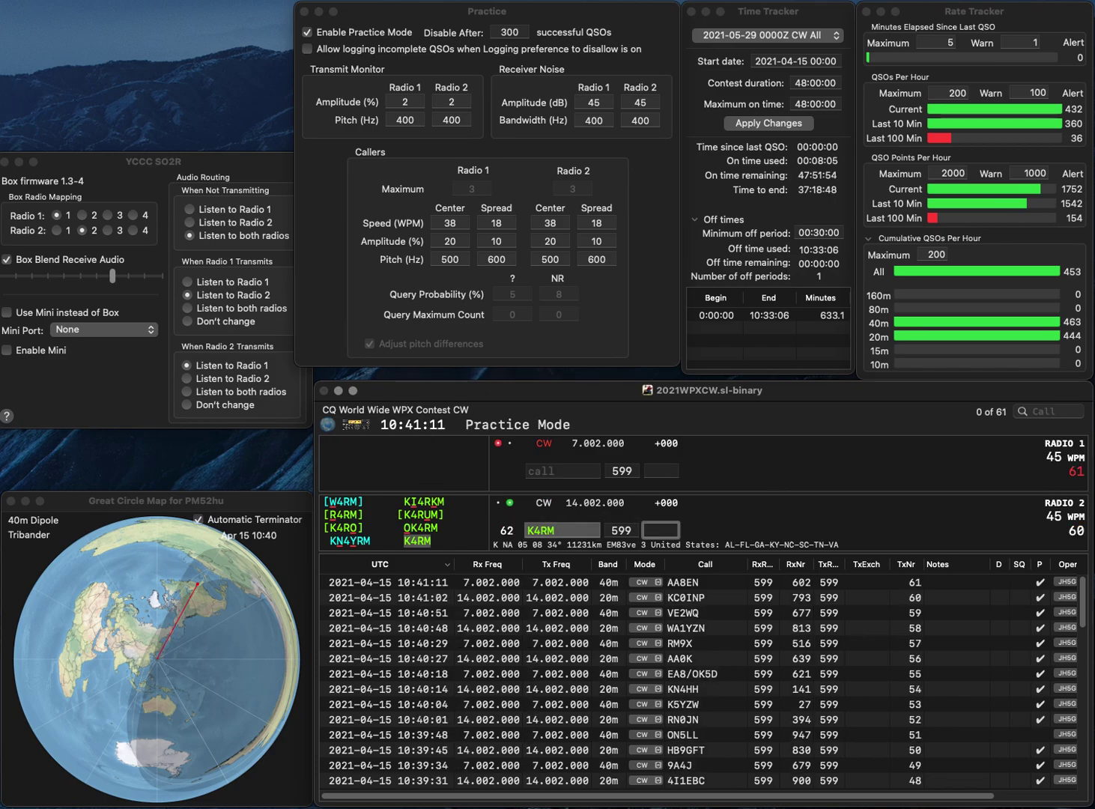
pyautogui.write('909')
pyautogui.press('Return')
# - Answer the partial call ETA on Radio 1 and the partial call DM4 on Radio 2
pyautogui.write('2E')
pyautogui.press('BackSpace')
pyautogui.press('BackSpace')
pyautogui.write('ETA')
pyautogui.press('Return')
pyautogui.write('DM4B')
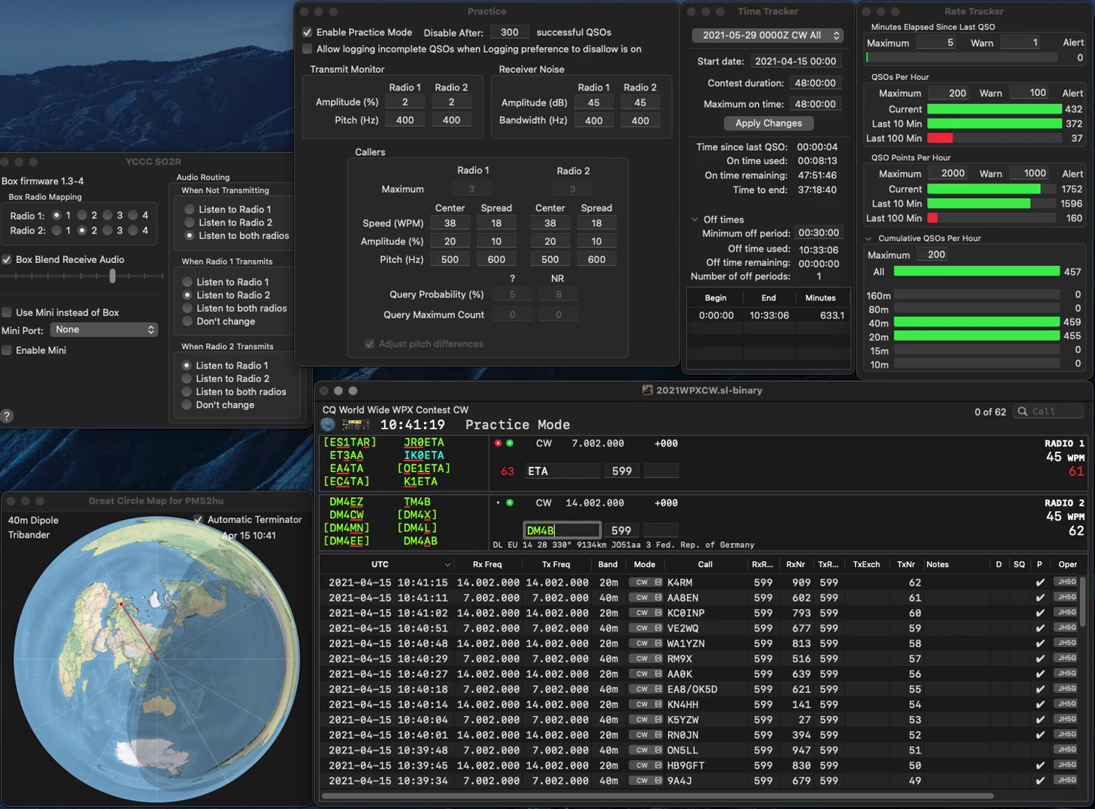
pyautogui.press('Return')
# - Try the partial call Y2TA on Radio 1 and clear the call entry
pyautogui.write('Y2')
pyautogui.press('Delete')
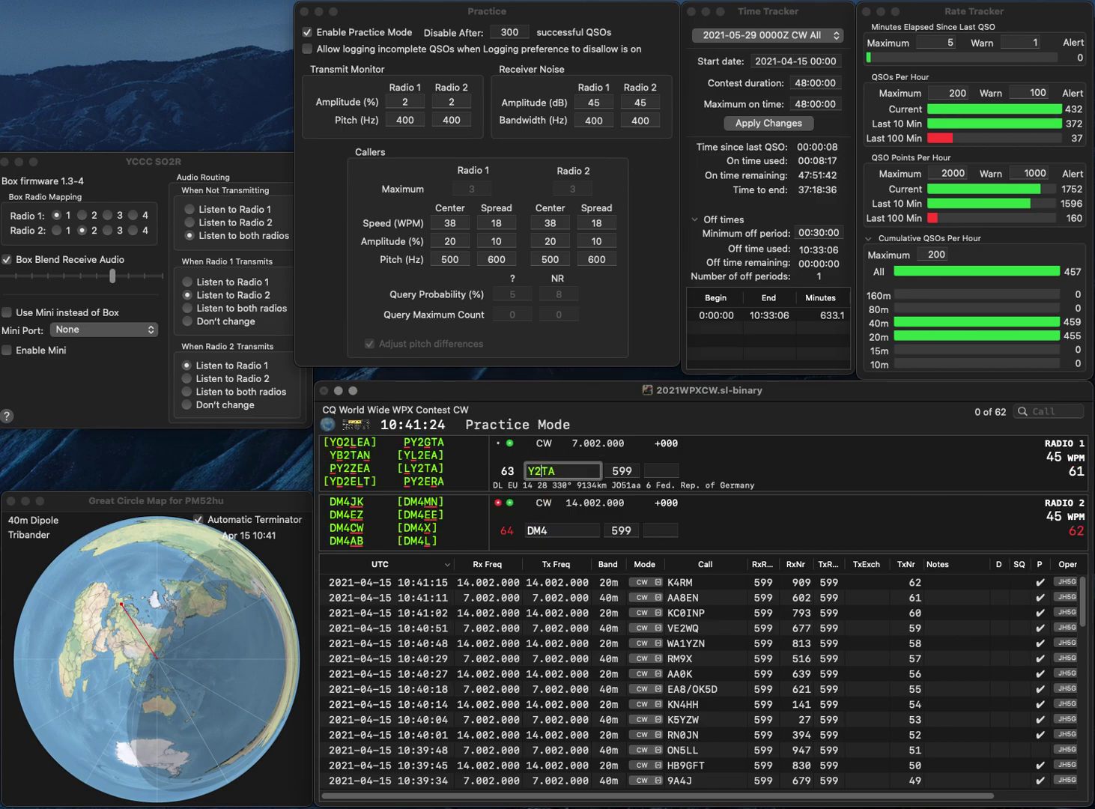
pyautogui.press('Right')
pyautogui.press('Right')
pyautogui.press('BackSpace')
pyautogui.press('BackSpace')
pyautogui.press('BackSpace')
pyautogui.write('K')
pyautogui.press('BackSpace')
pyautogui.press('BackSpace')
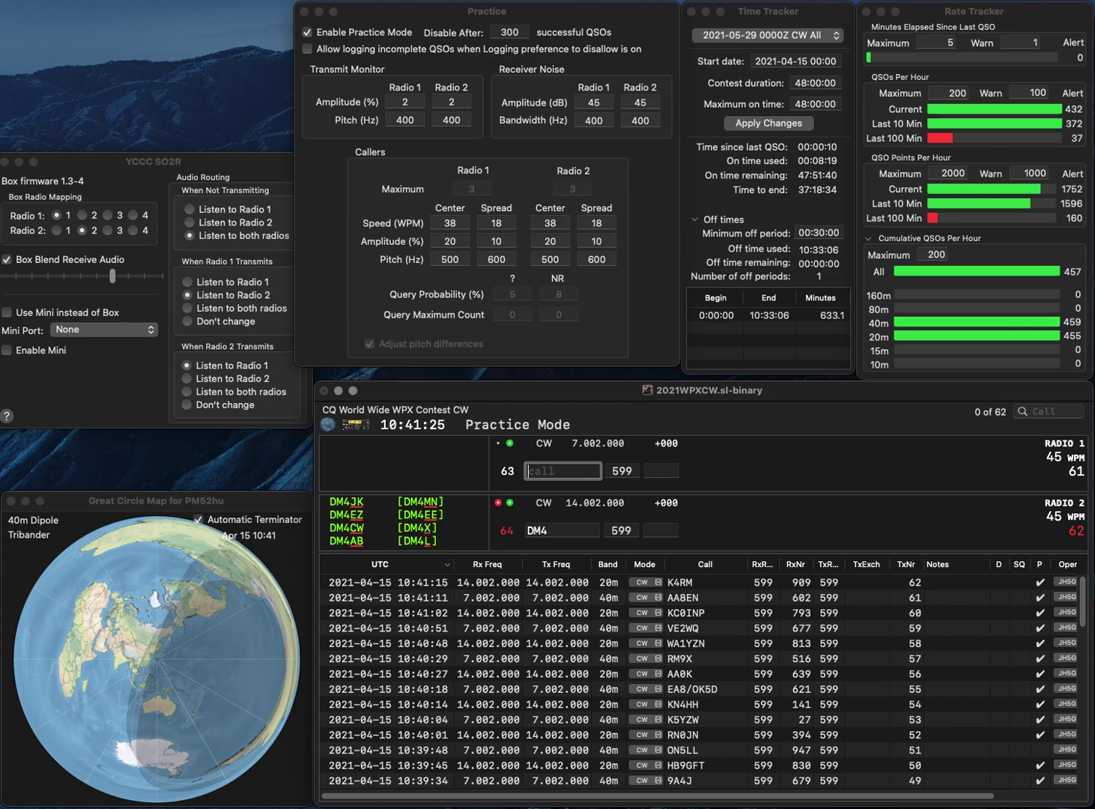
# - Resend the partial call DM4 on Radio 2 and send the partial call K on Radio 1
pyautogui.press('Down')
pyautogui.press('Up')
pyautogui.press('Down')
pyautogui.press('Return')
pyautogui.press('Up')
pyautogui.press('BackSpace')
pyautogui.press('BackSpace')
pyautogui.write('K')
pyautogui.press('Return')
pyautogui.press('Down')
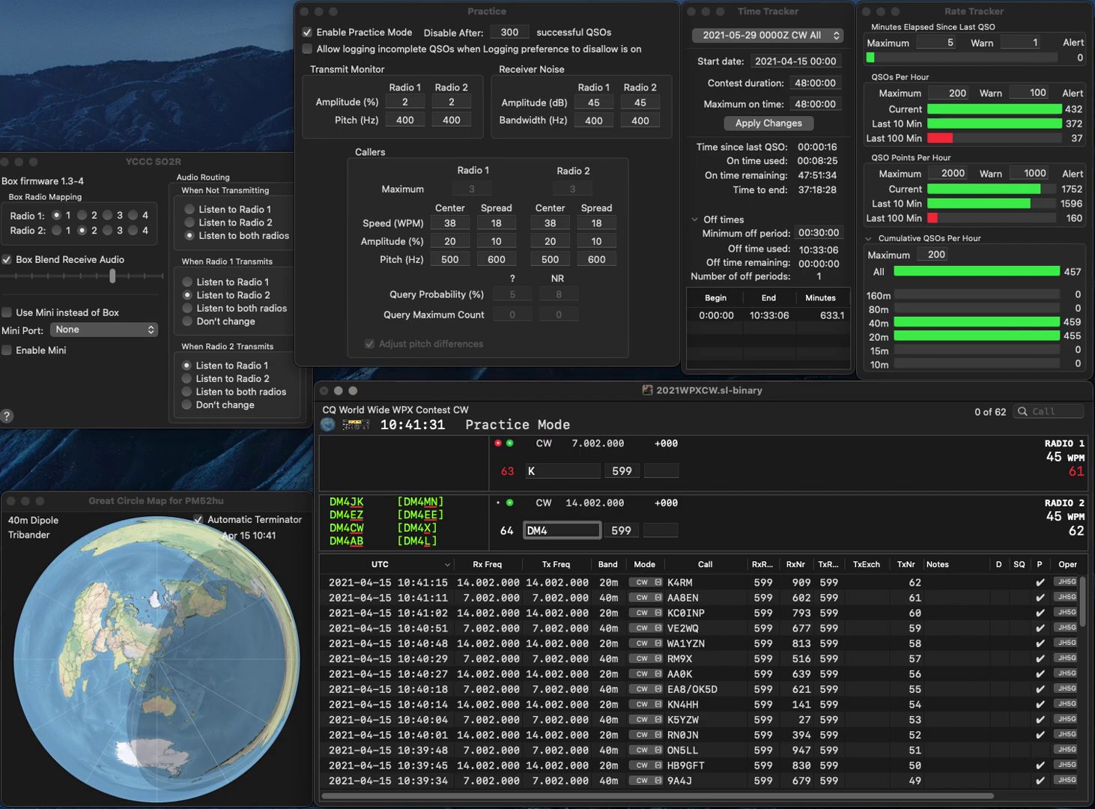
pyautogui.write('60DA')
pyautogui.press('Return')
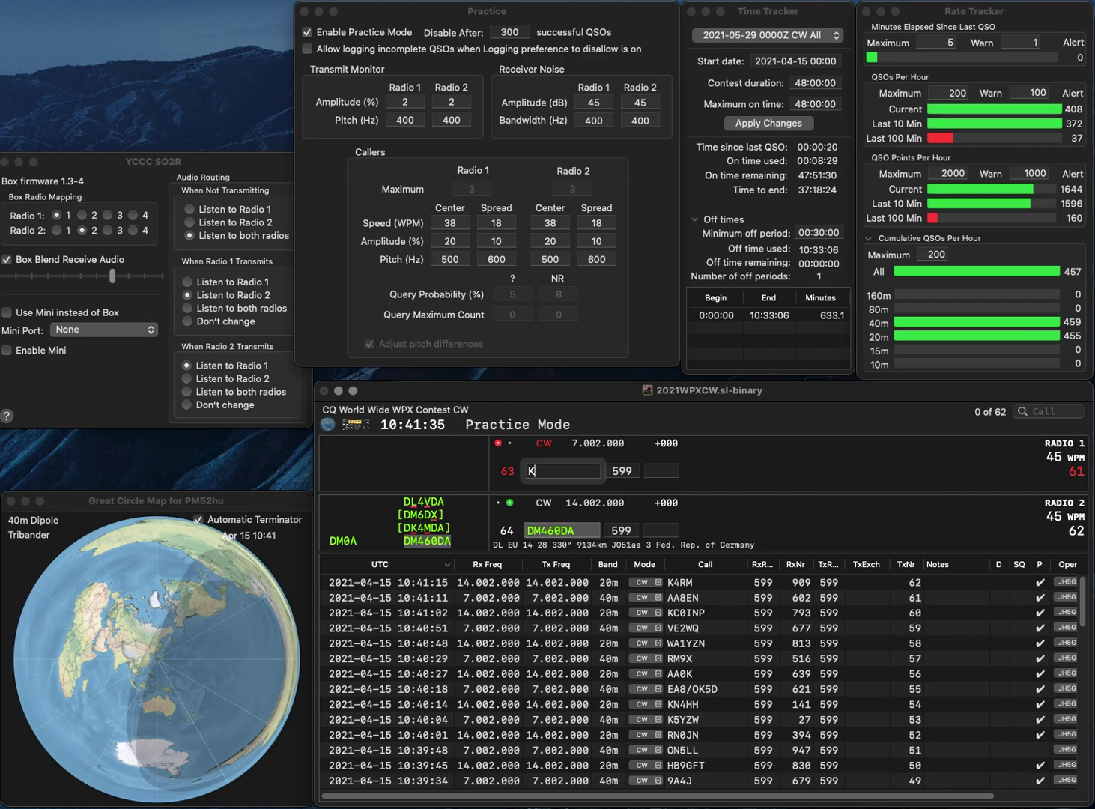
pyautogui.write('Y')
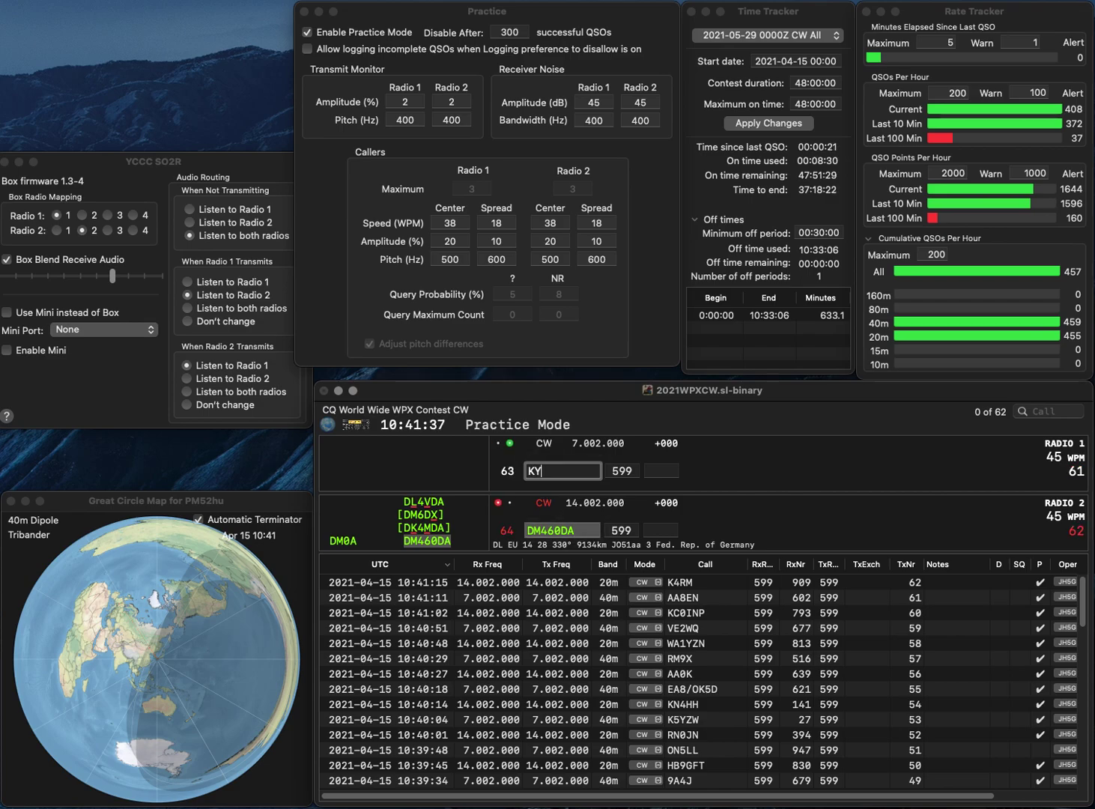
pyautogui.write('2T')
pyautogui.press('Return')
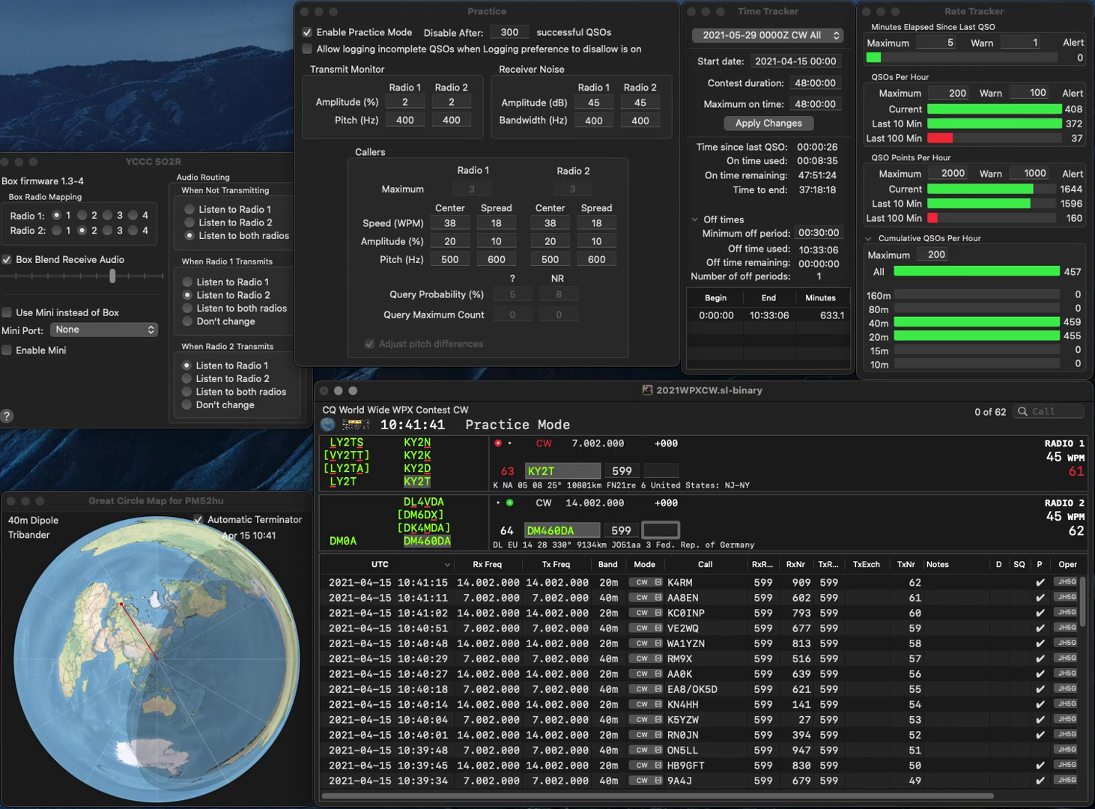
pyautogui.write('462')
pyautogui.press('Return')
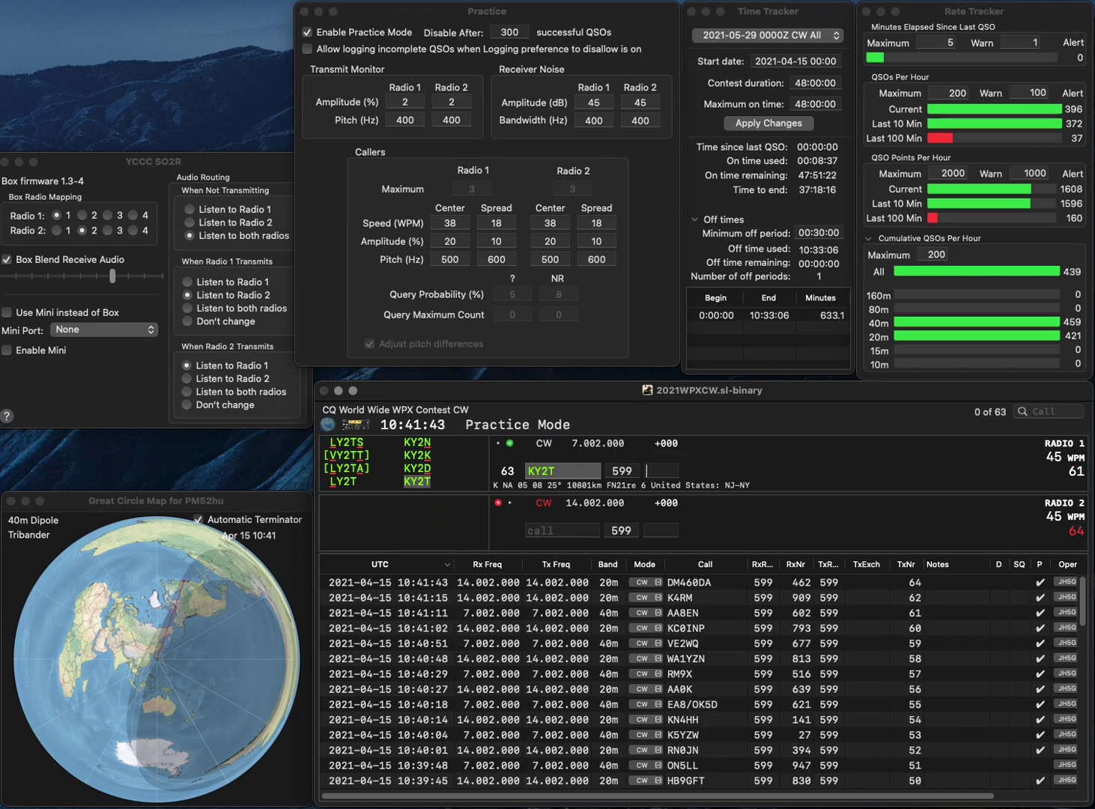
pyautogui.write('123')
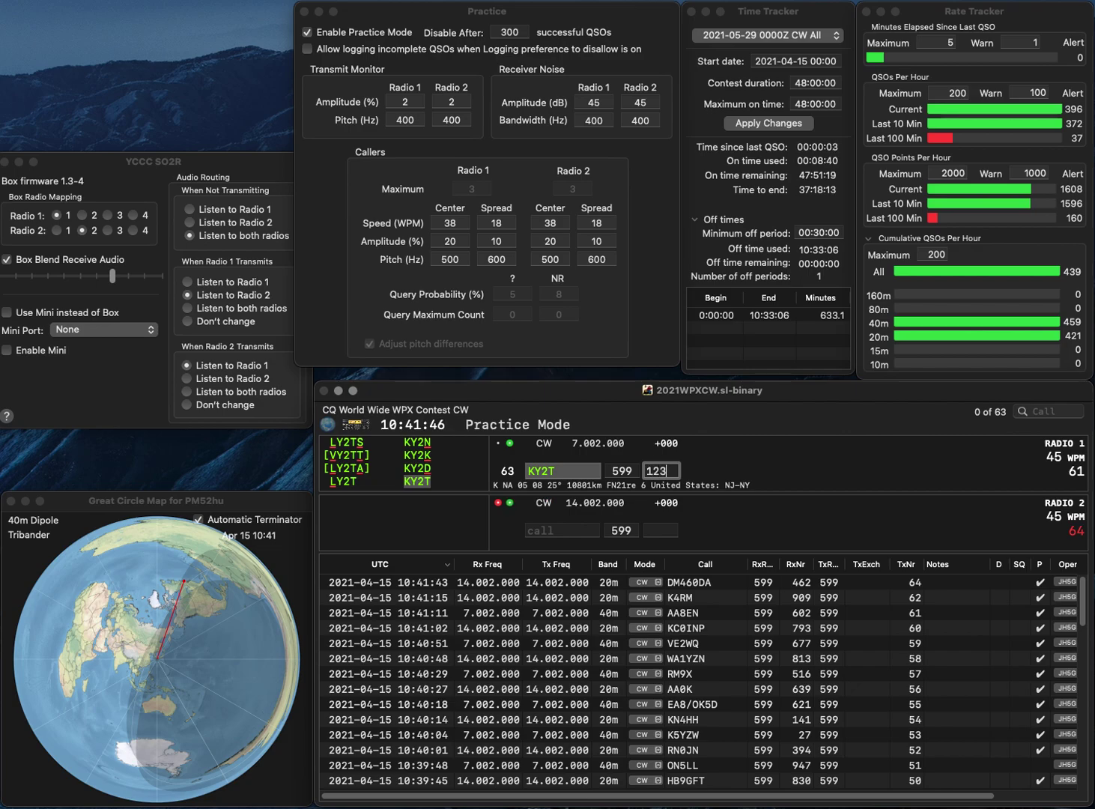
pyautogui.press('Return')
pyautogui.write('N6OM')
pyautogui.press('Return')
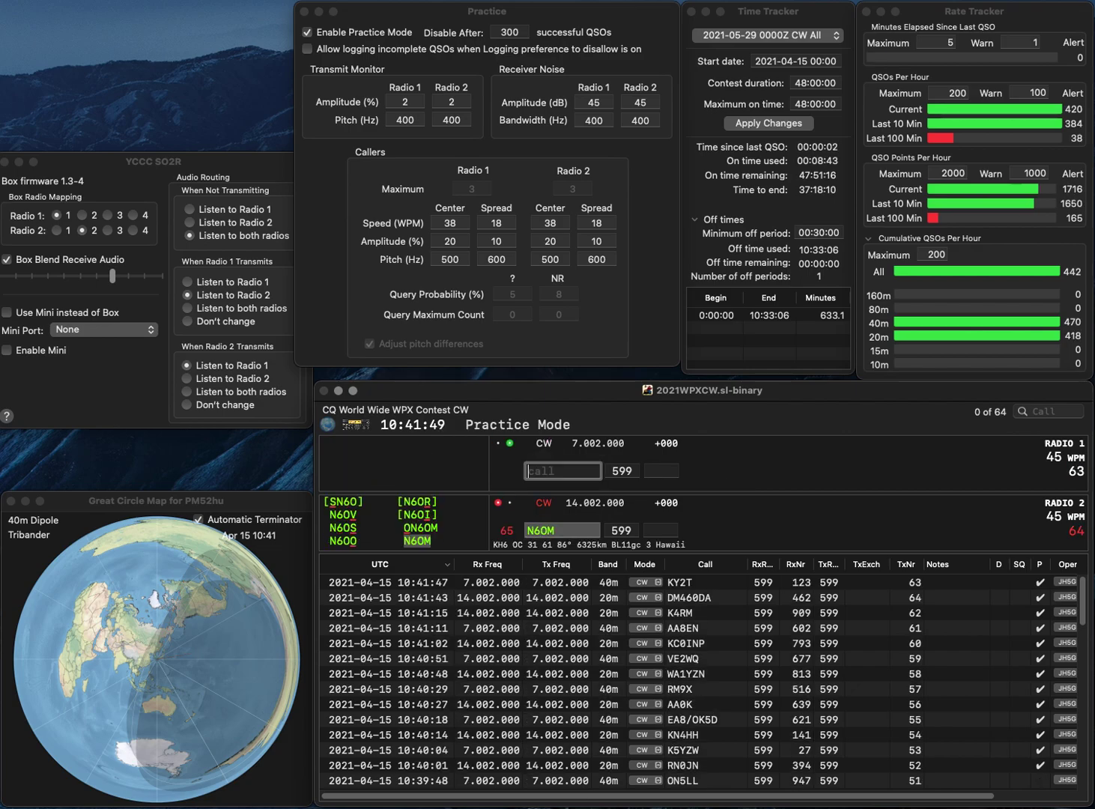
pyautogui.write('IK2REA')
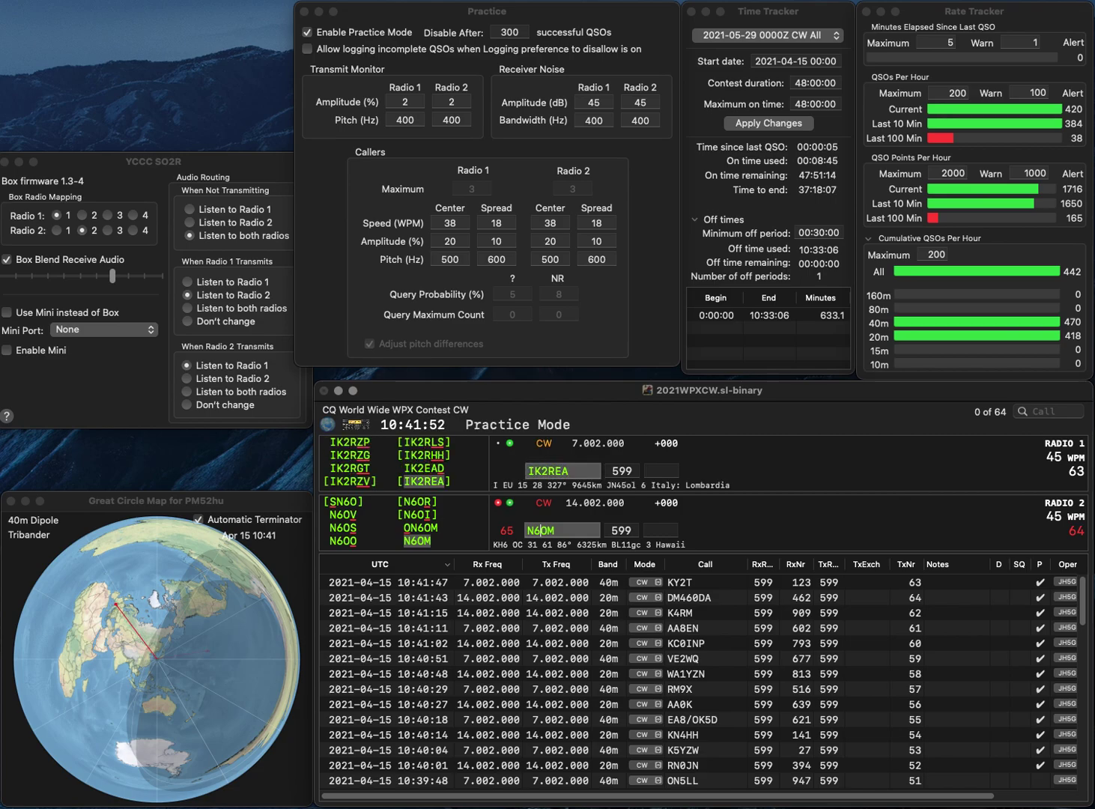
pyautogui.press('Return')
pyautogui.write('721')
pyautogui.press('Return')
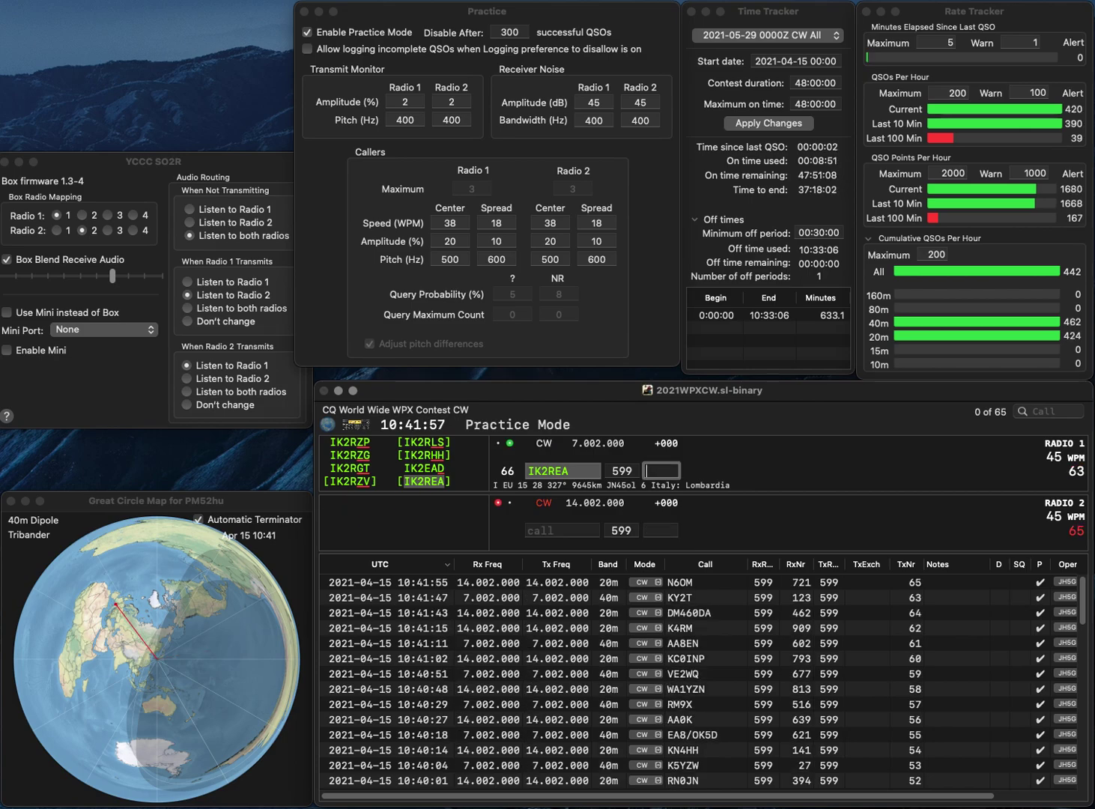
pyautogui.write('179')
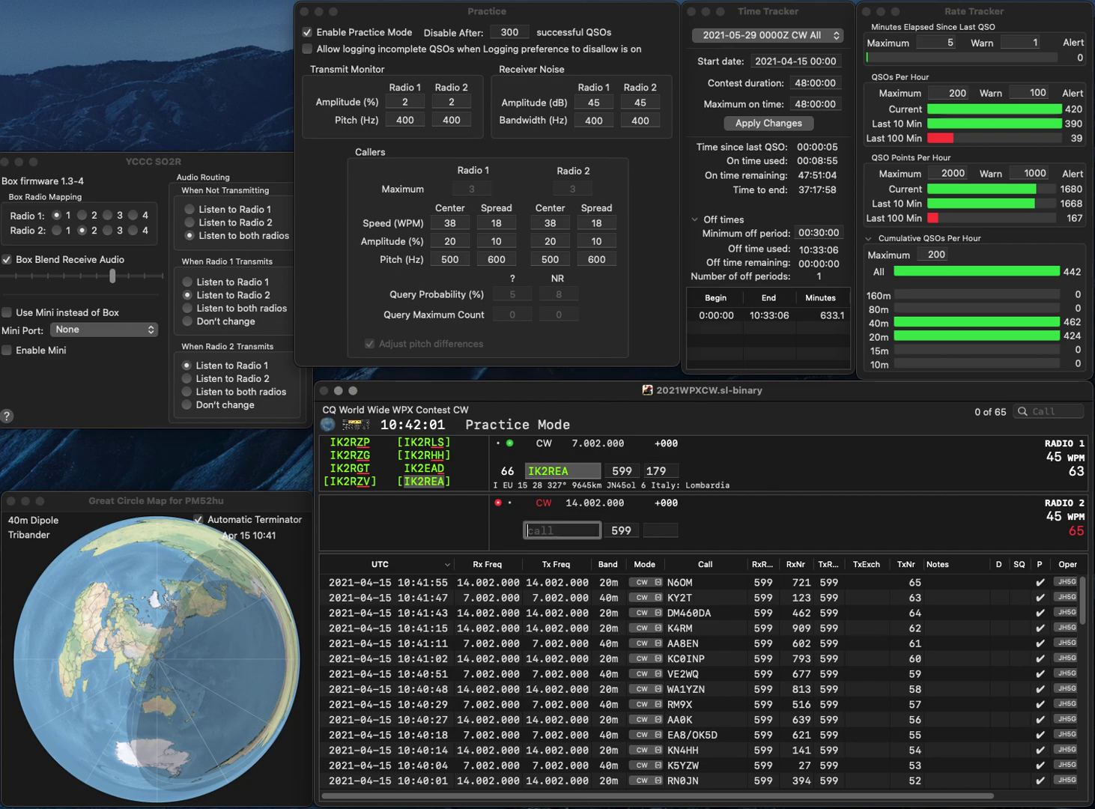
pyautogui.press('Return')
pyautogui.write('G8')
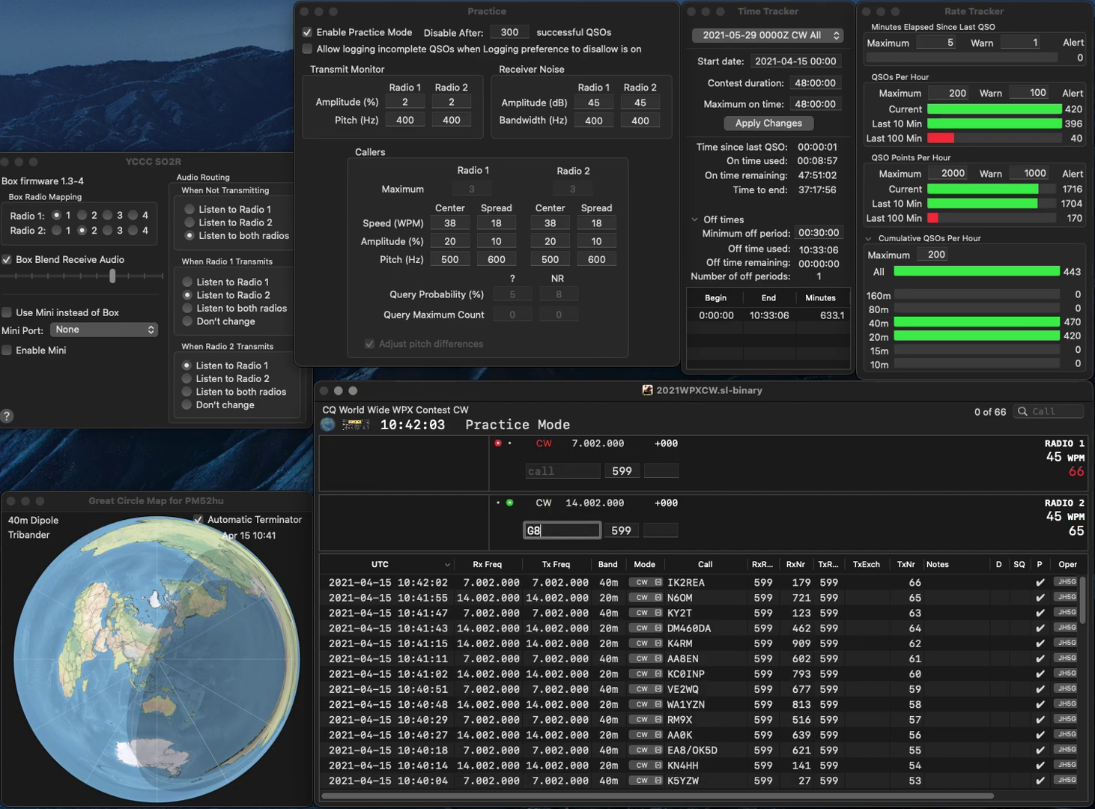
pyautogui.write('N')
pyautogui.press('Return')
pyautogui.write('N3EYF')
pyautogui.press('Return')
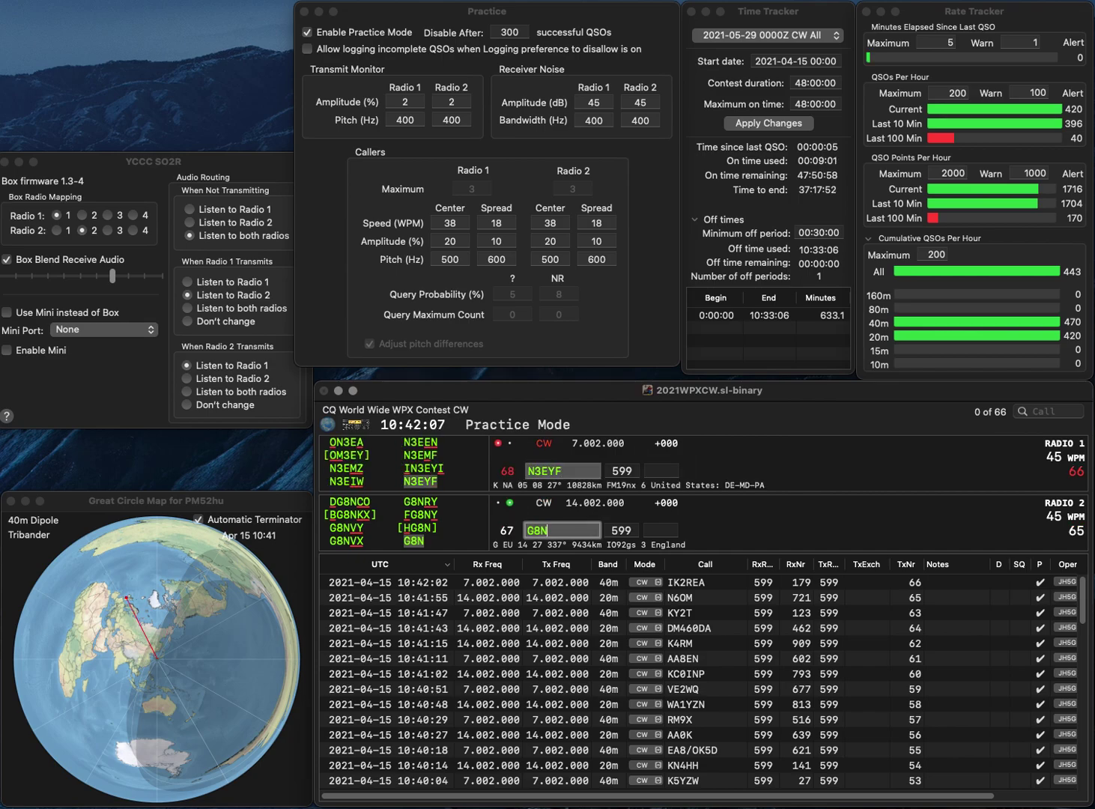
pyautogui.write('94')
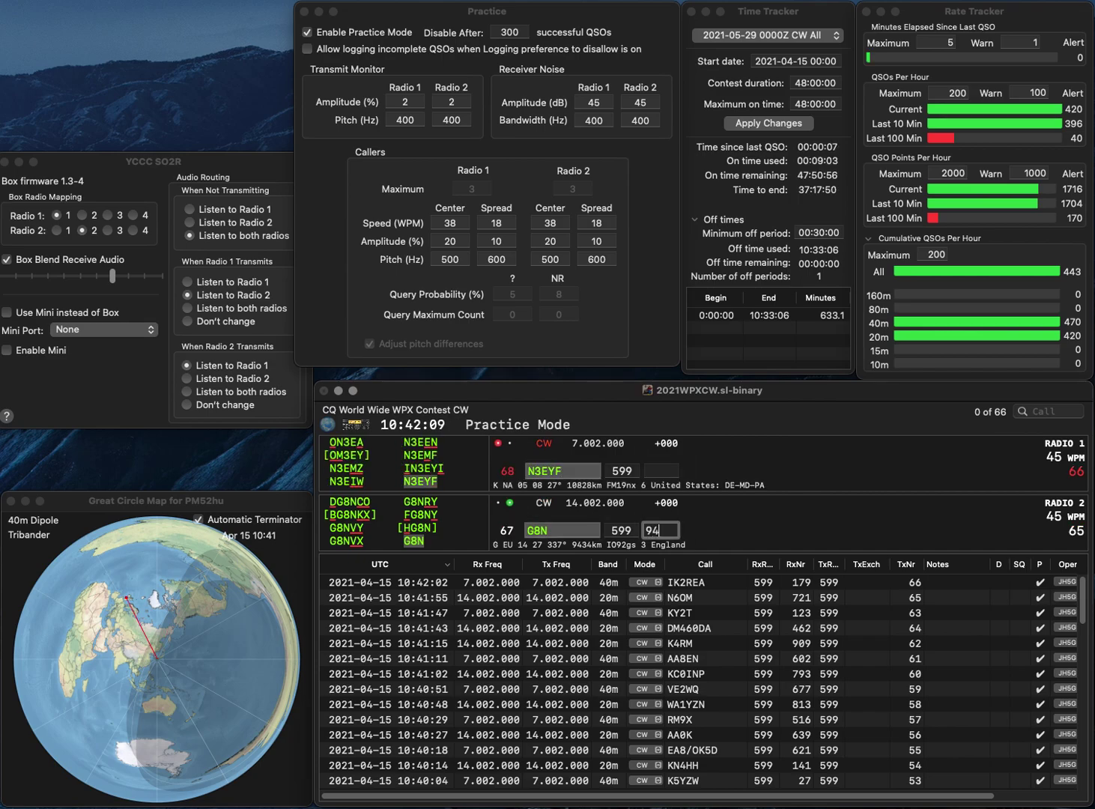
pyautogui.press('Return')
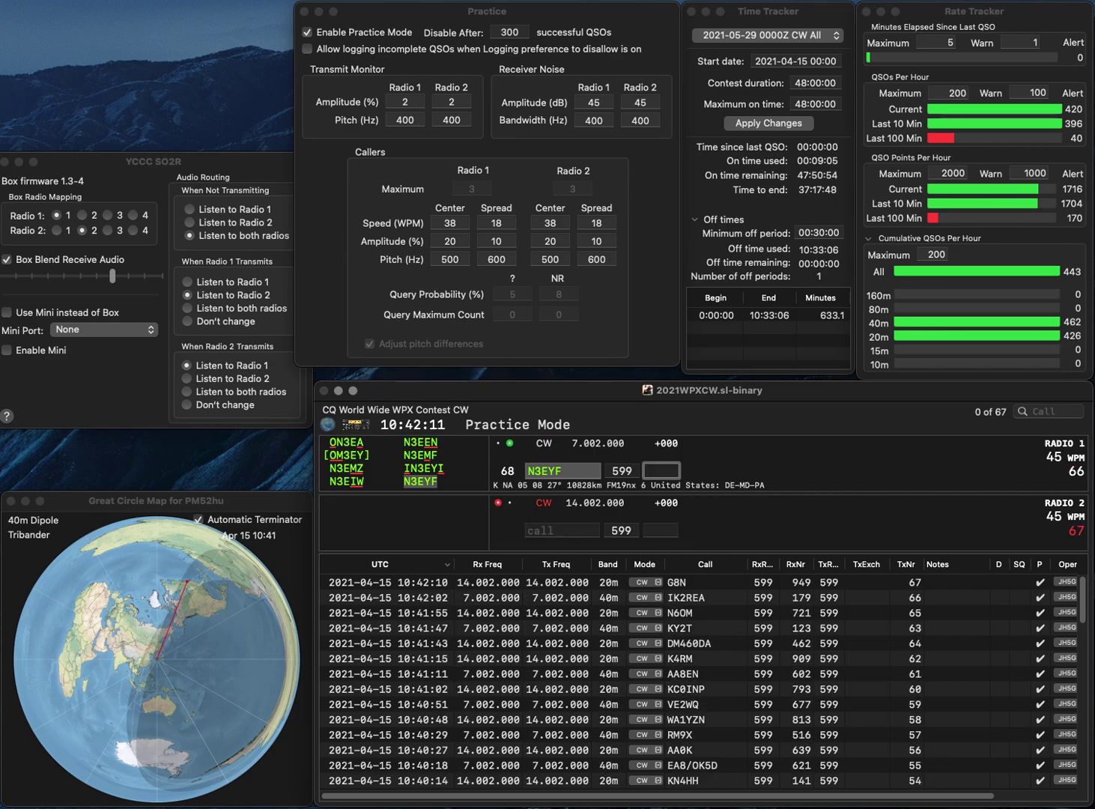
pyautogui.write('863')
pyautogui.press('Return')
pyautogui.write('ZV')
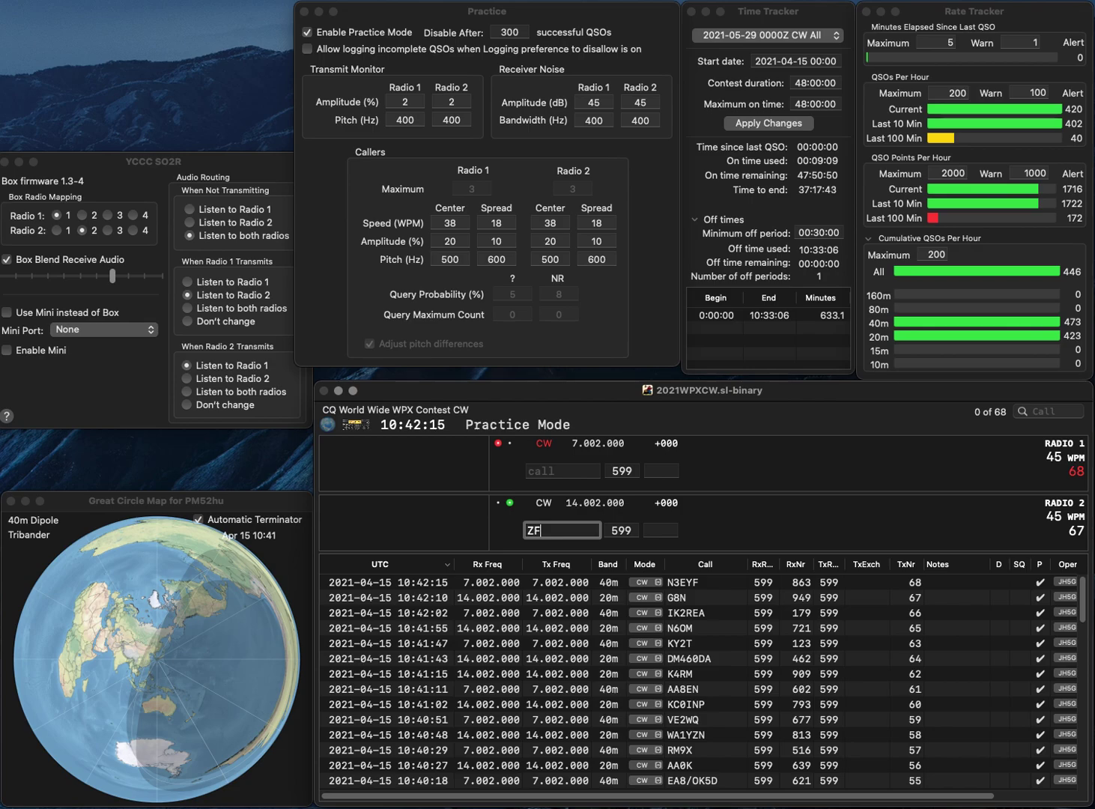
pyautogui.press('Return')
pyautogui.write('W3COZ')
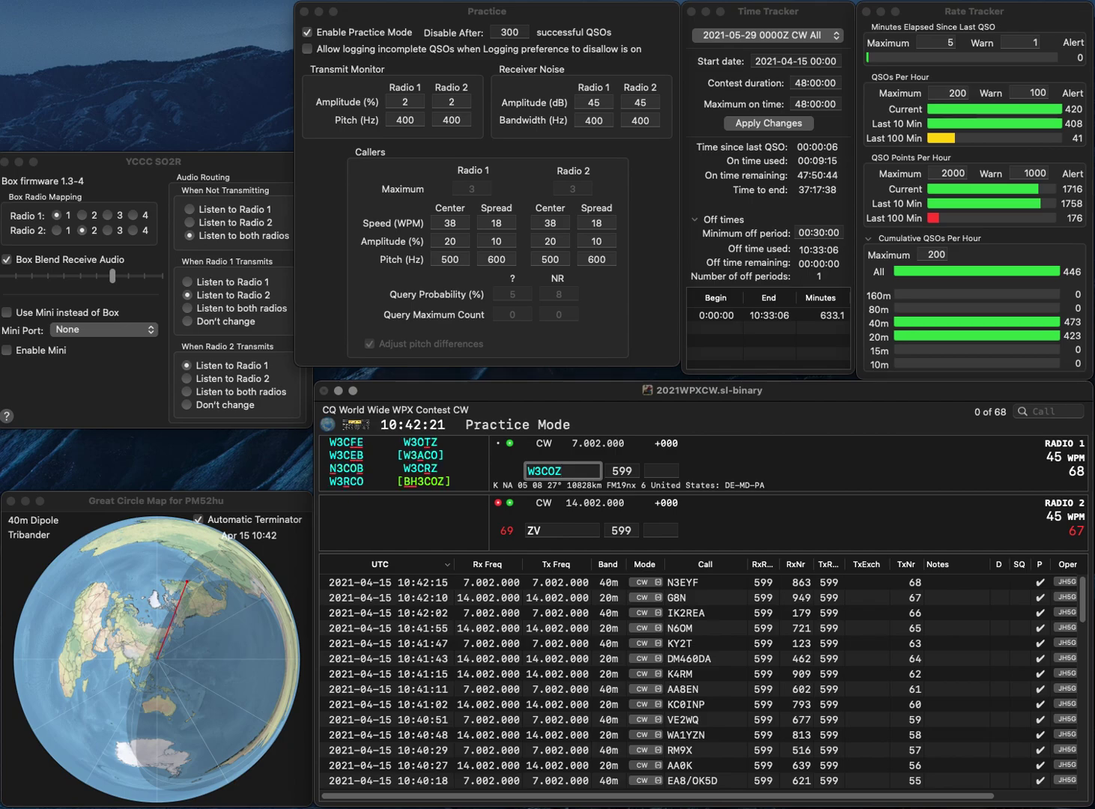
pyautogui.press('BackSpace')
pyautogui.write('D')
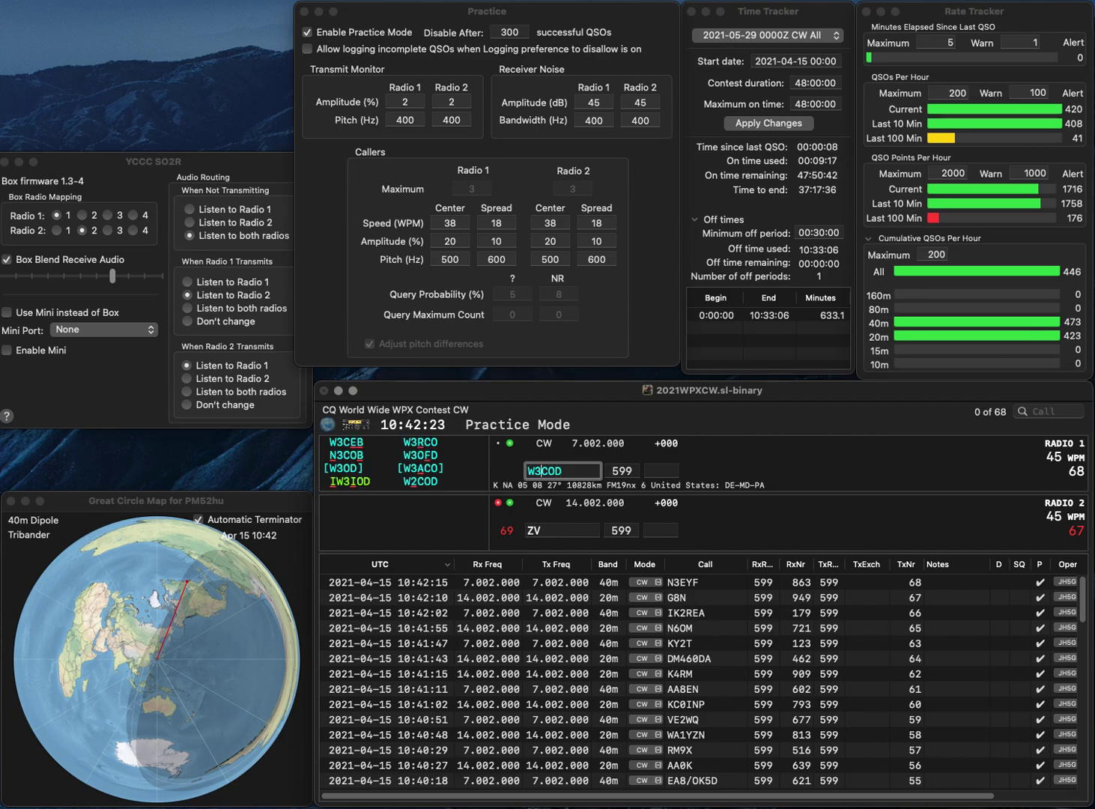
pyautogui.press('BackSpace')
pyautogui.write('2')
pyautogui.press('Return')
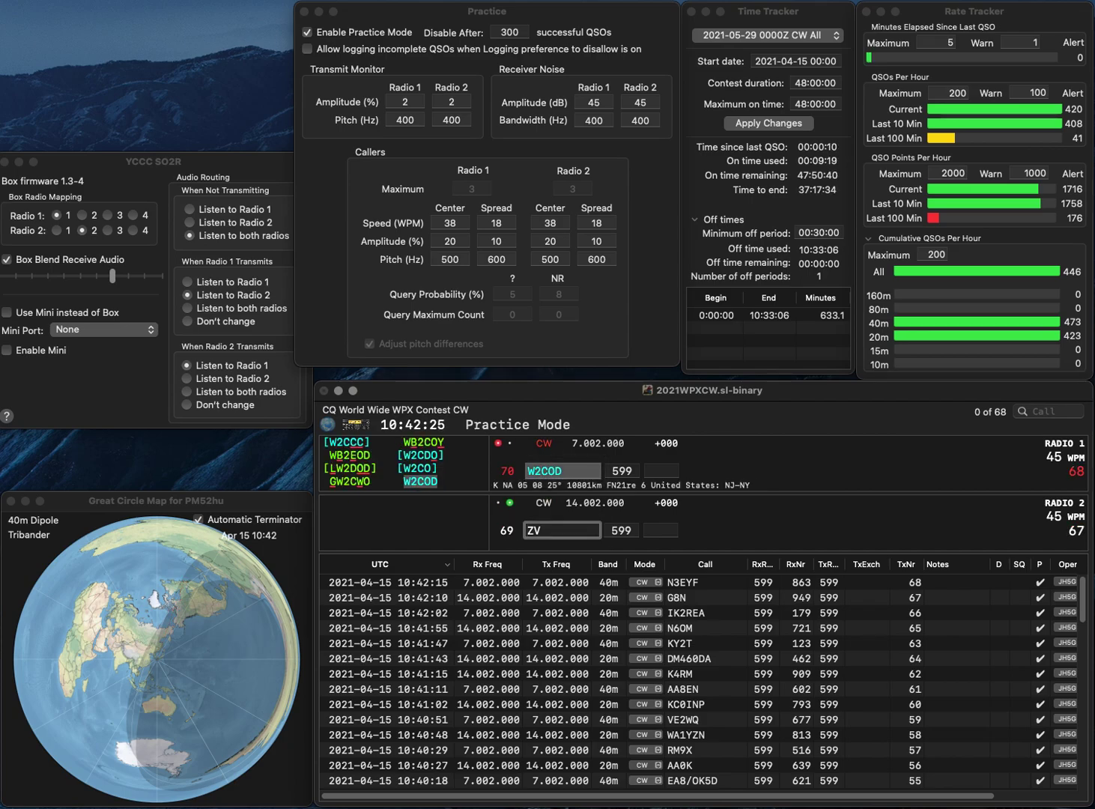
pyautogui.write('E3Z')
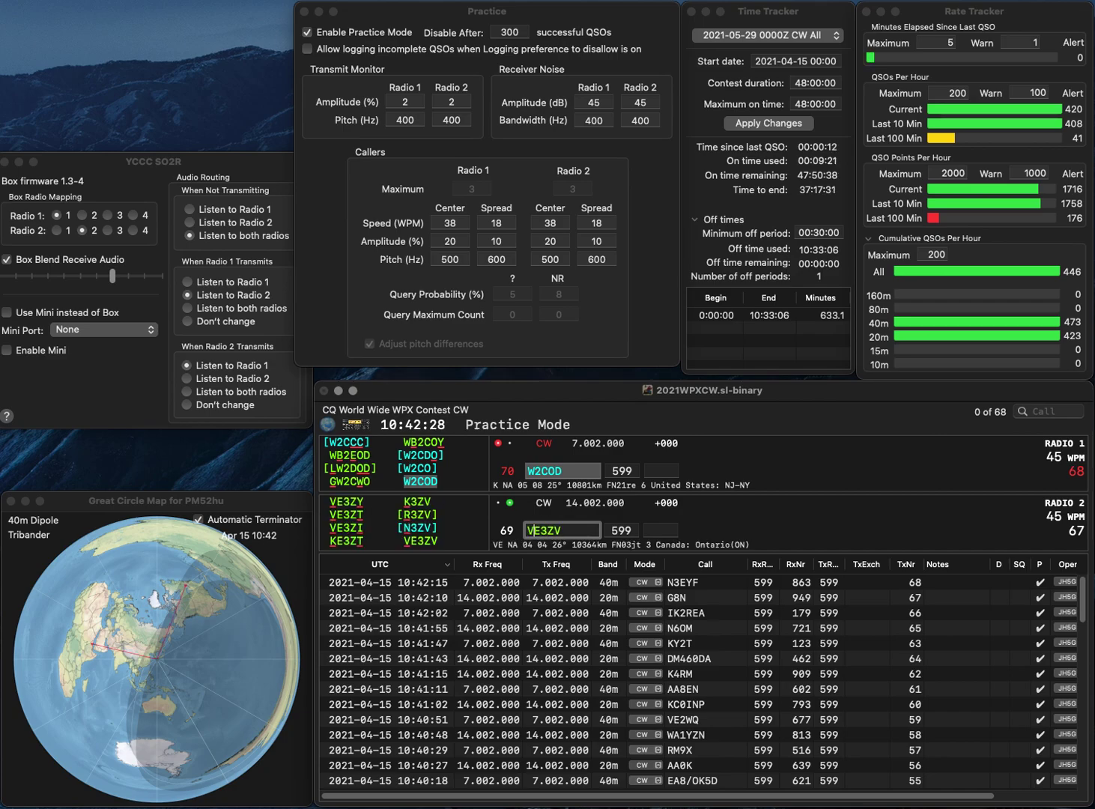
pyautogui.write('V')
pyautogui.press('Return')
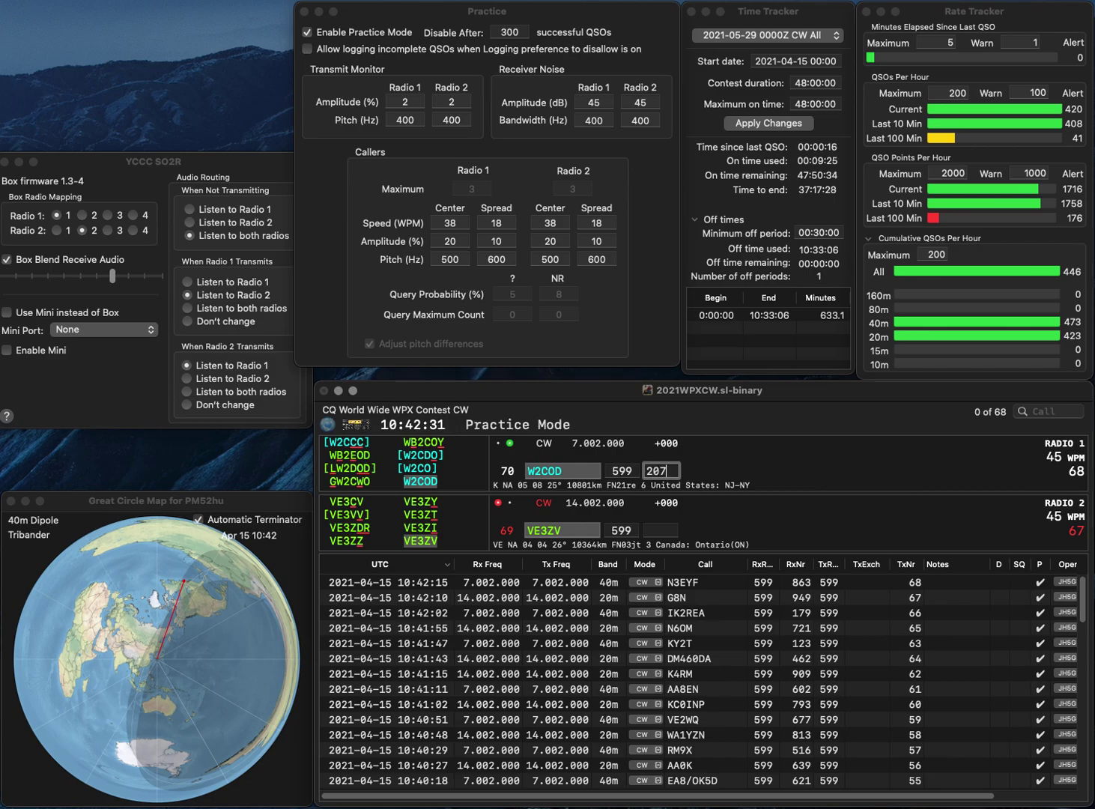
# - Log W2COD on Radio 1 with received number 207 and VE3ZV on Radio 2 with received number 790
pyautogui.press('Return')
pyautogui.write('790')
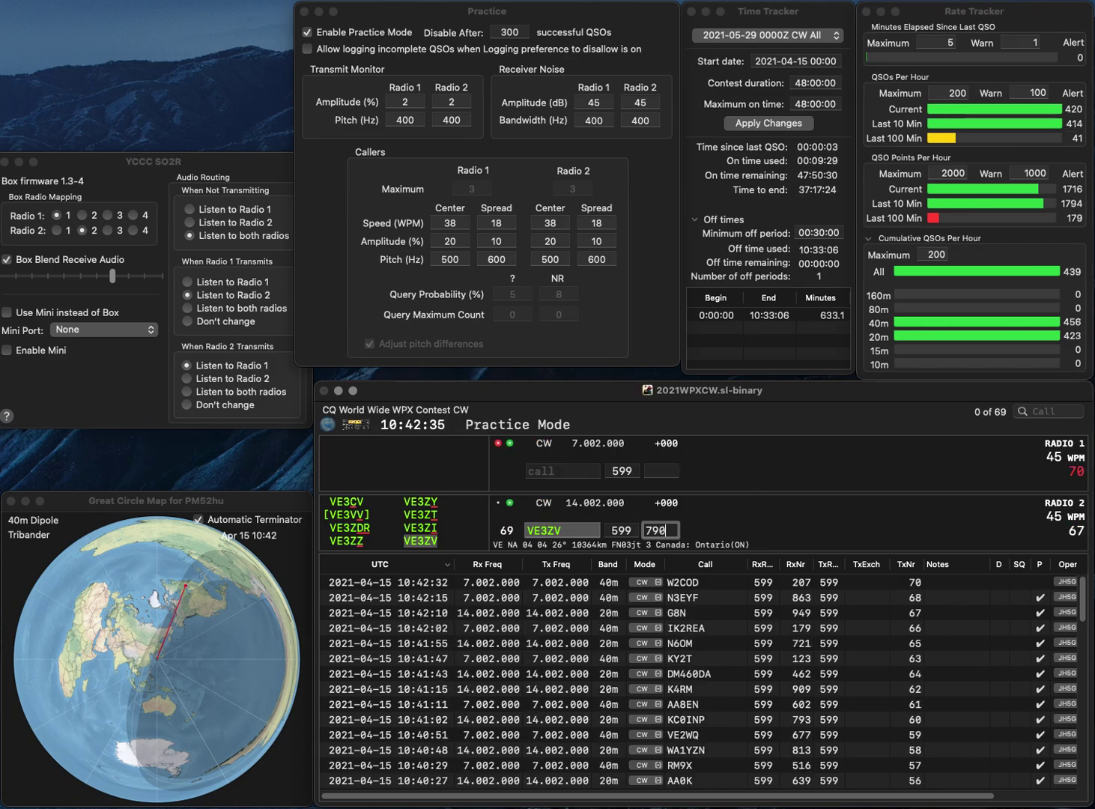
pyautogui.press('Return')
pyautogui.write('0Z')
pyautogui.press('BackSpace')
pyautogui.write('QJE')
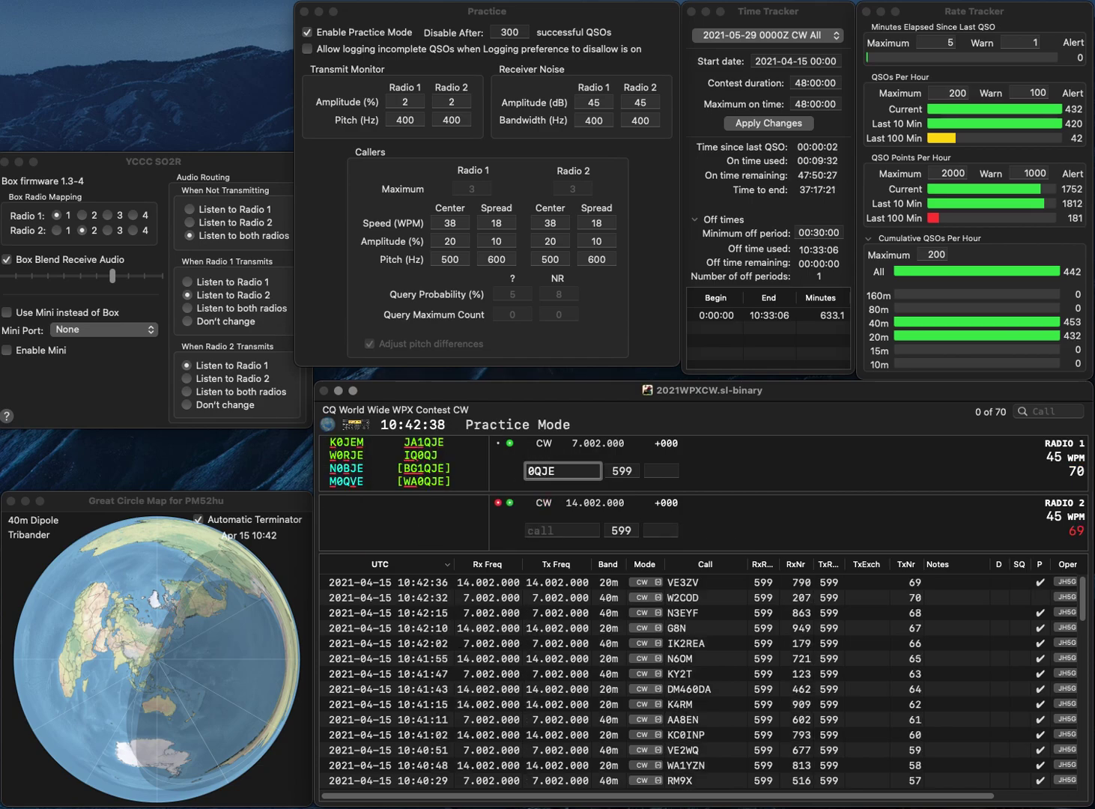
pyautogui.press('Home')
pyautogui.write('WA')
pyautogui.press('Return')
pyautogui.write('UA9UKH')
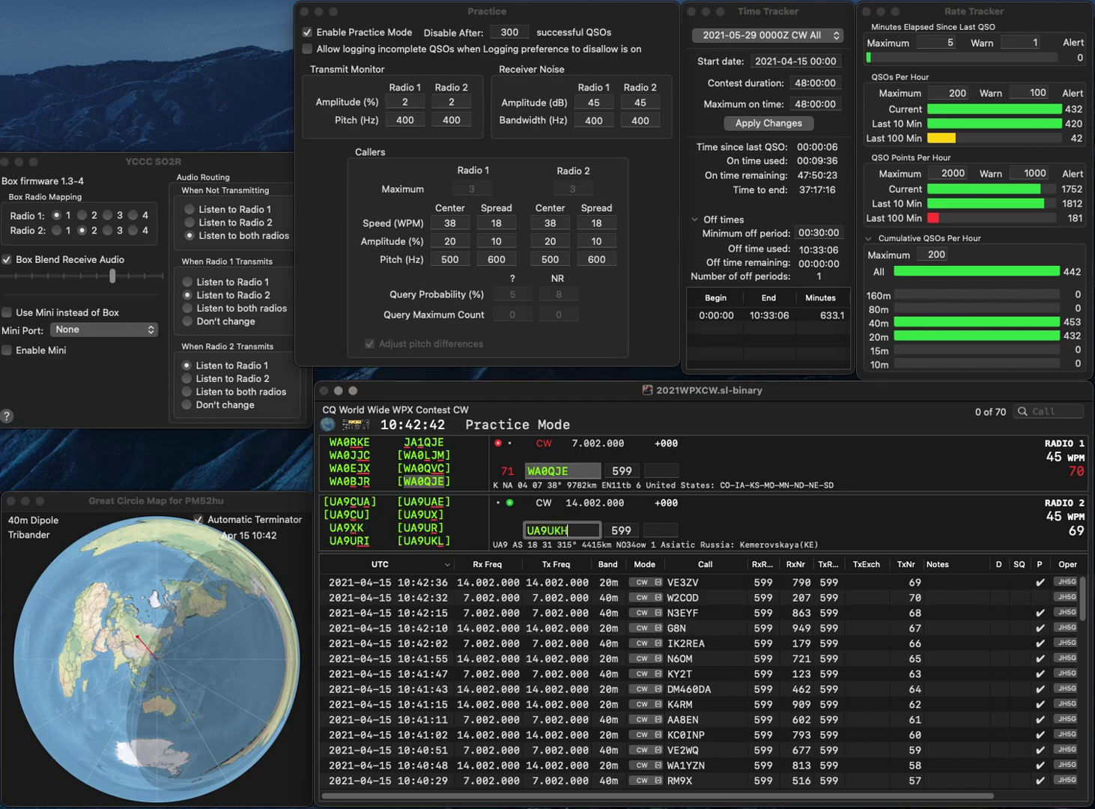
pyautogui.press('Return')
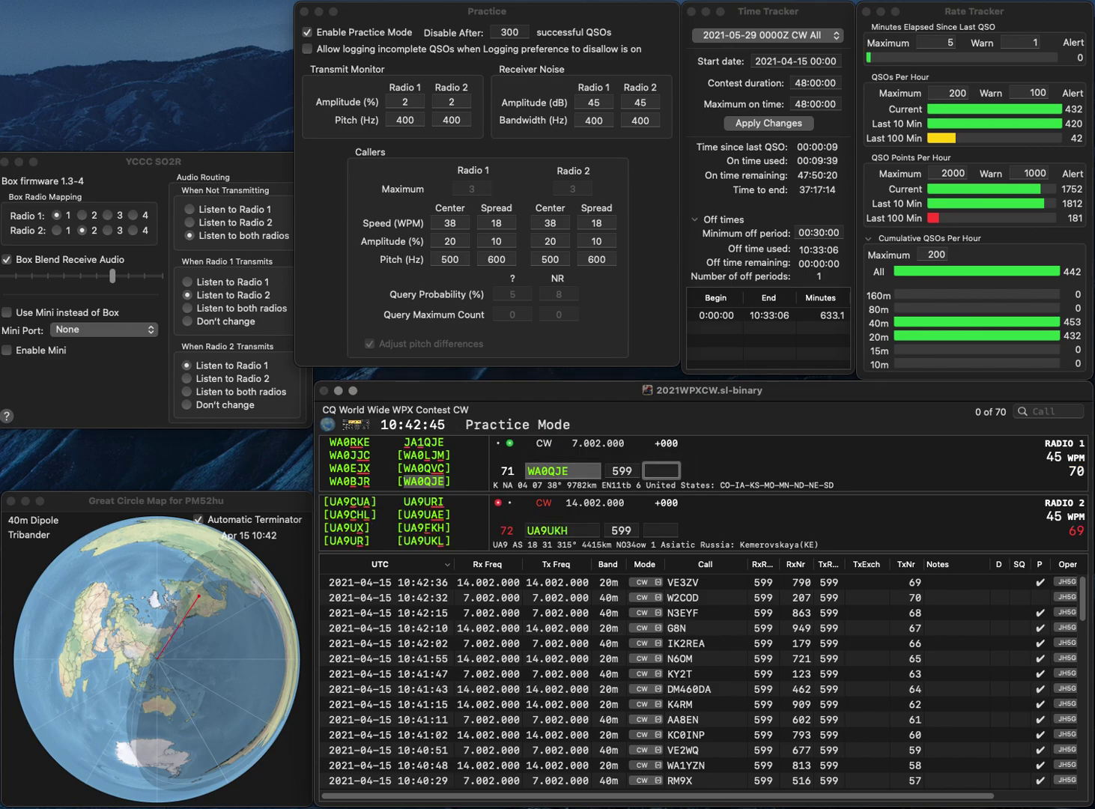
pyautogui.write('486')
pyautogui.press('Return')
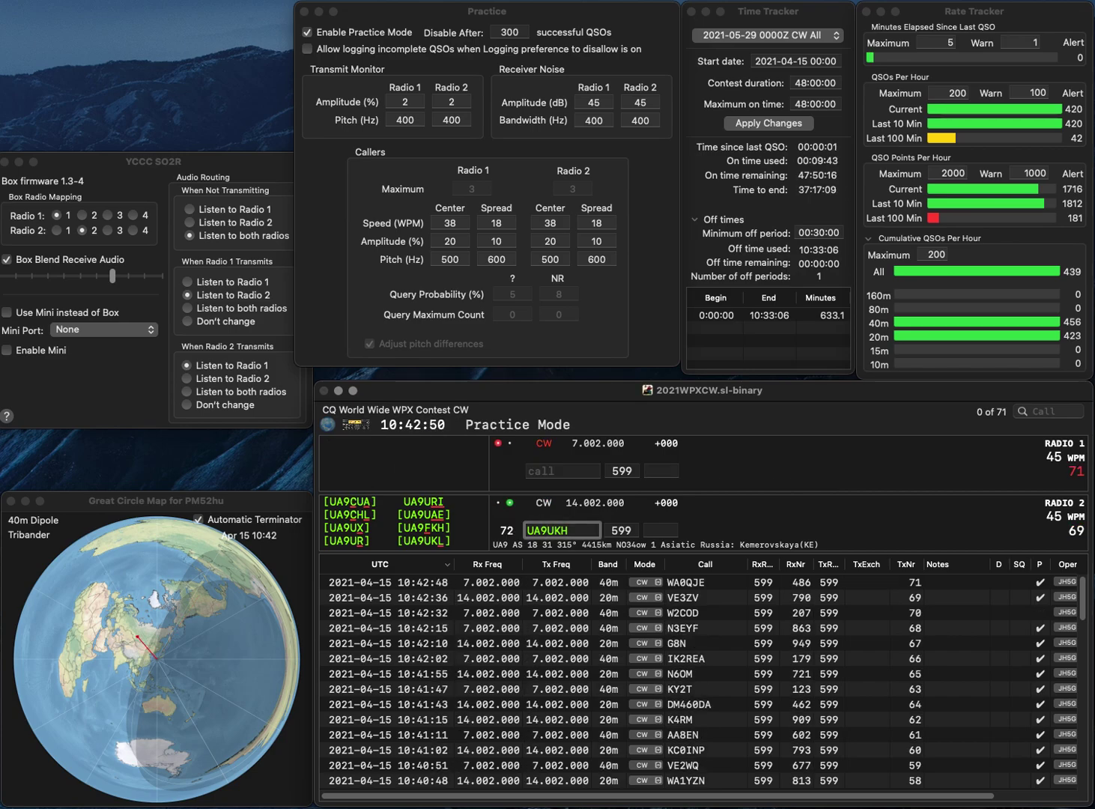
pyautogui.press('BackSpace')
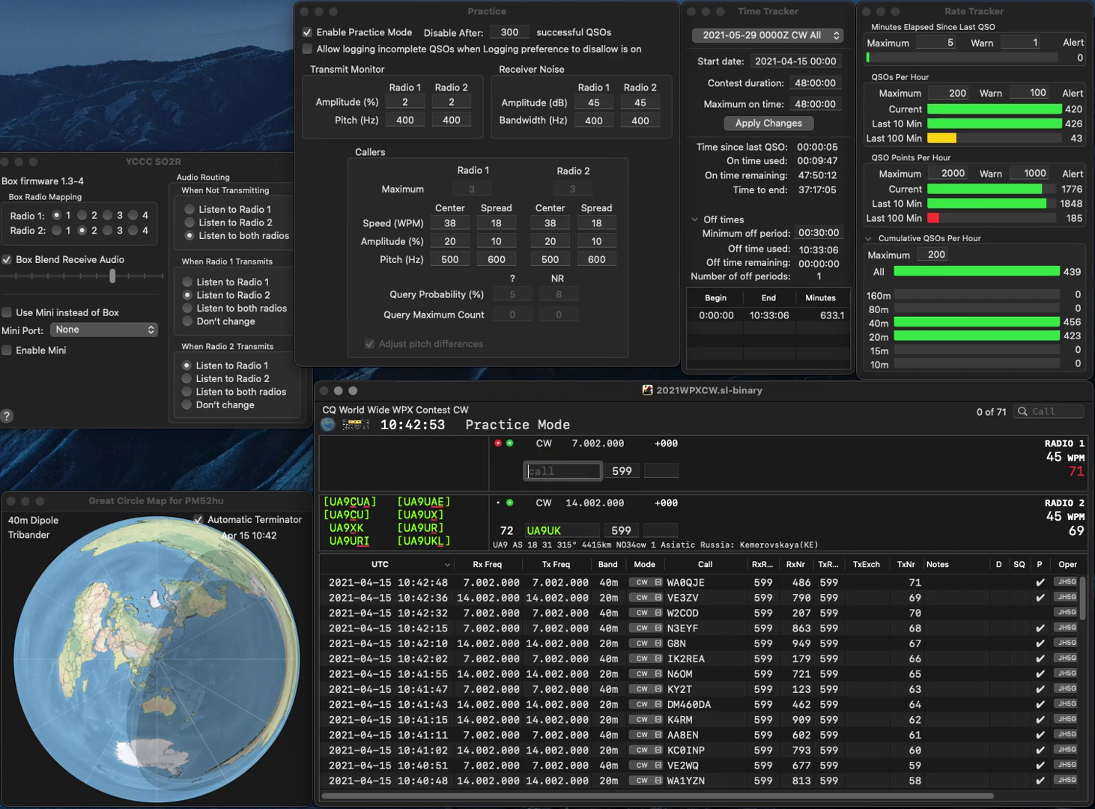
pyautogui.write('YO9BXC')
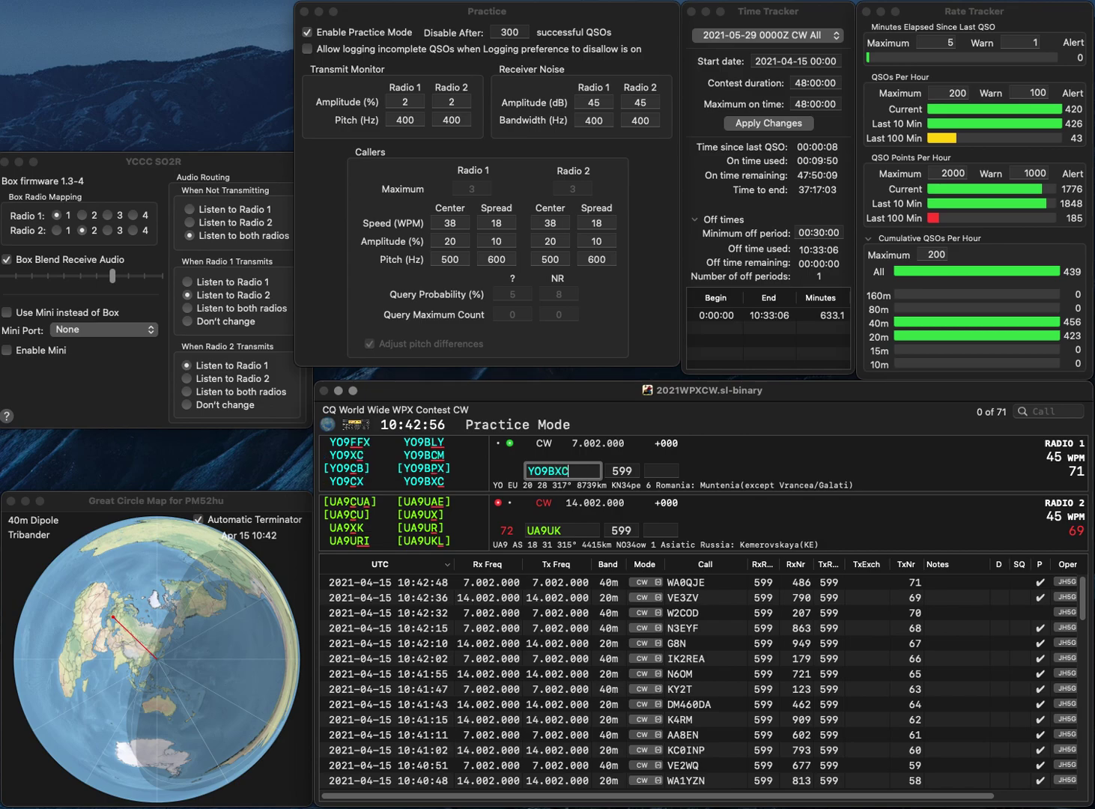
pyautogui.press('Return')
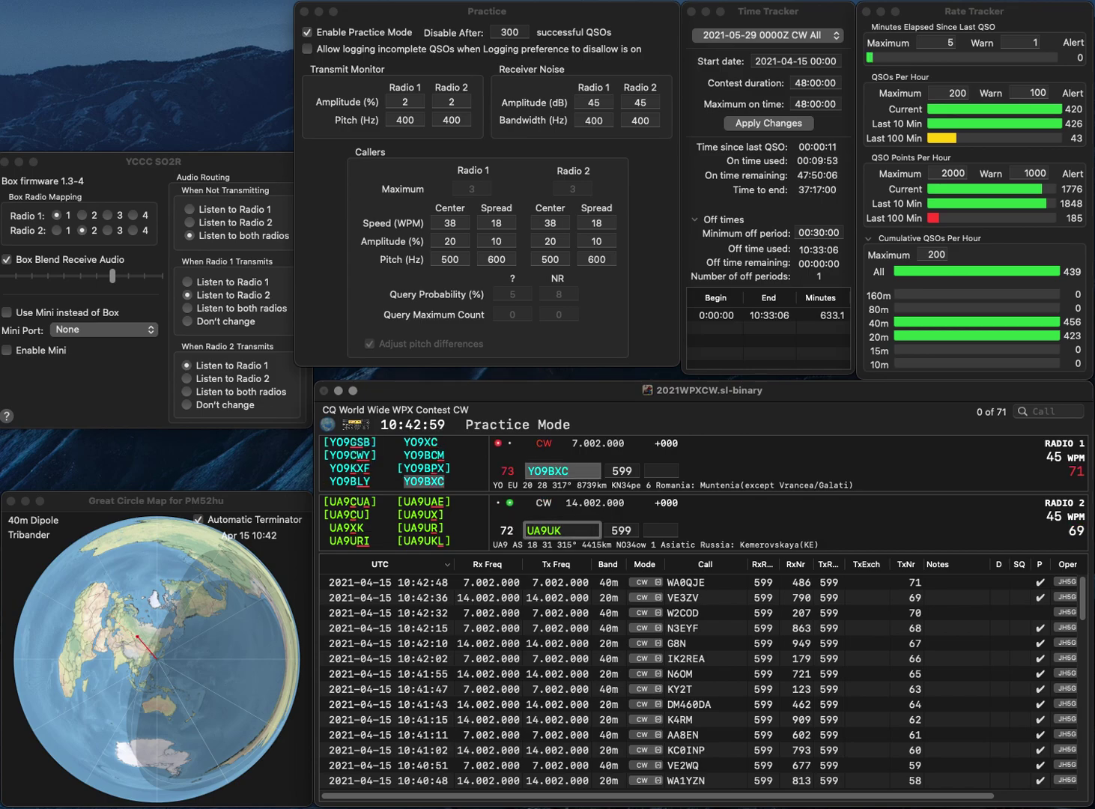
pyautogui.press('Delete')
pyautogui.write('FK')
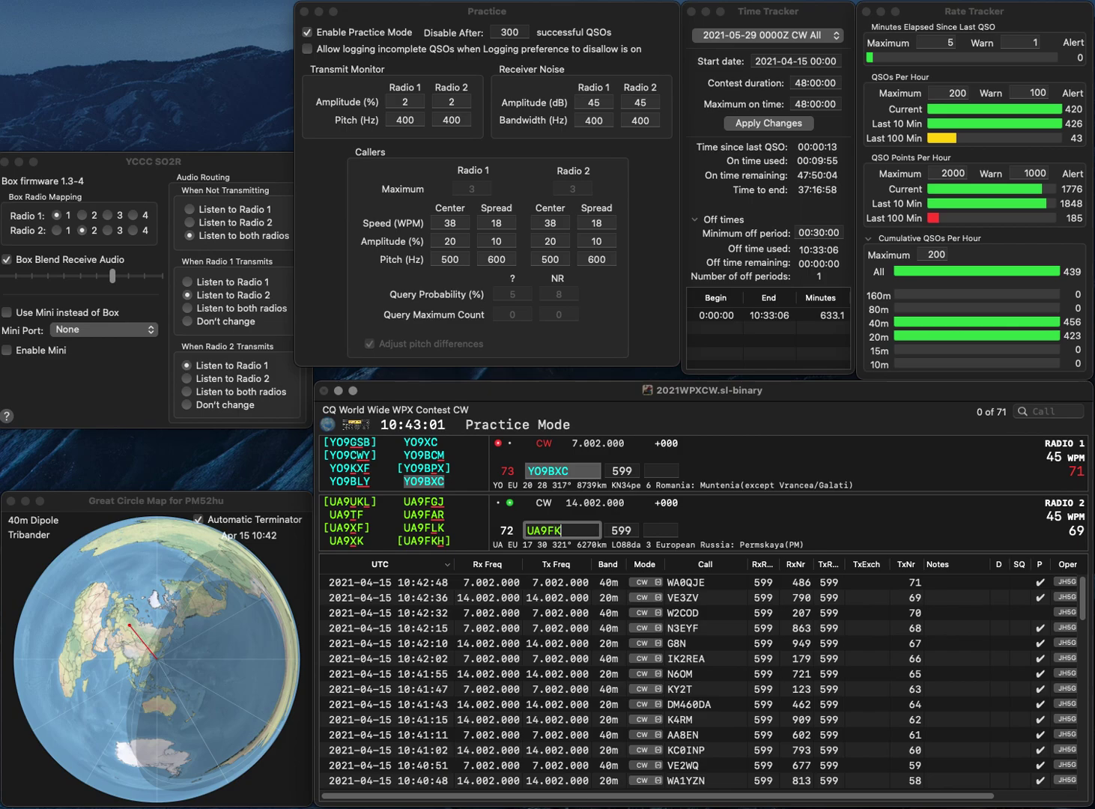
pyautogui.write('H')
pyautogui.press('Return')
pyautogui.write('331')
pyautogui.press('Return')
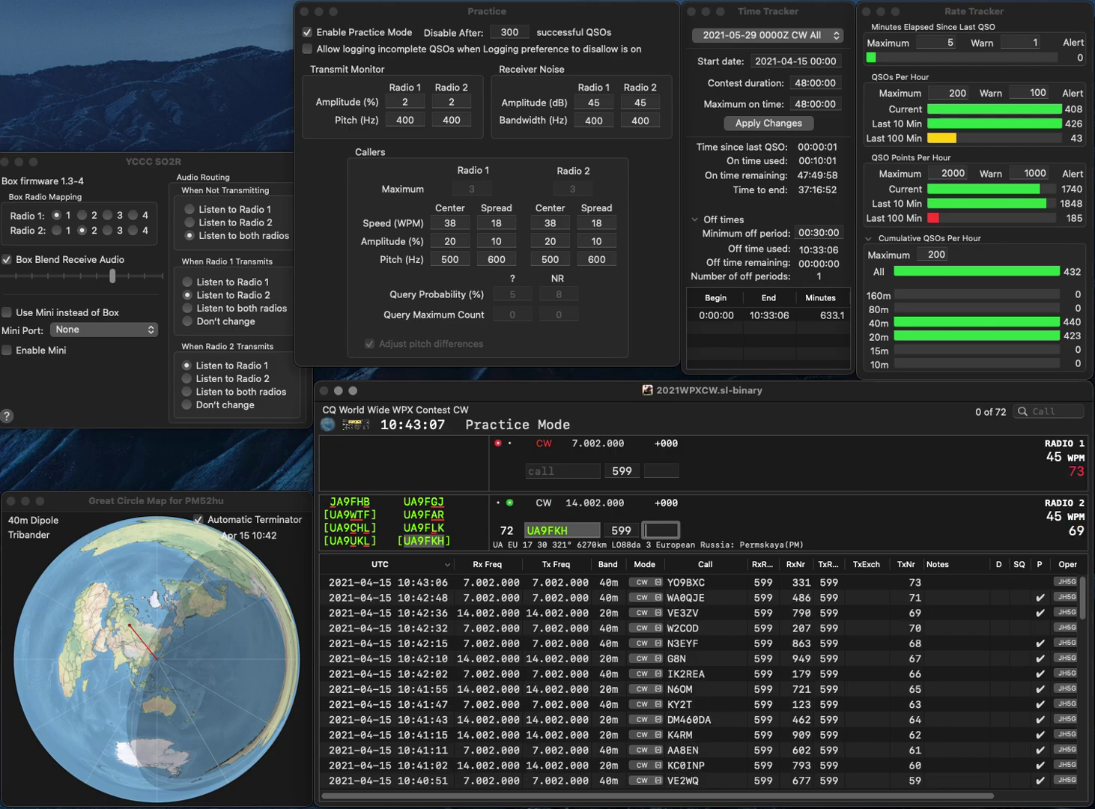
pyautogui.write('874')
pyautogui.press('Return')
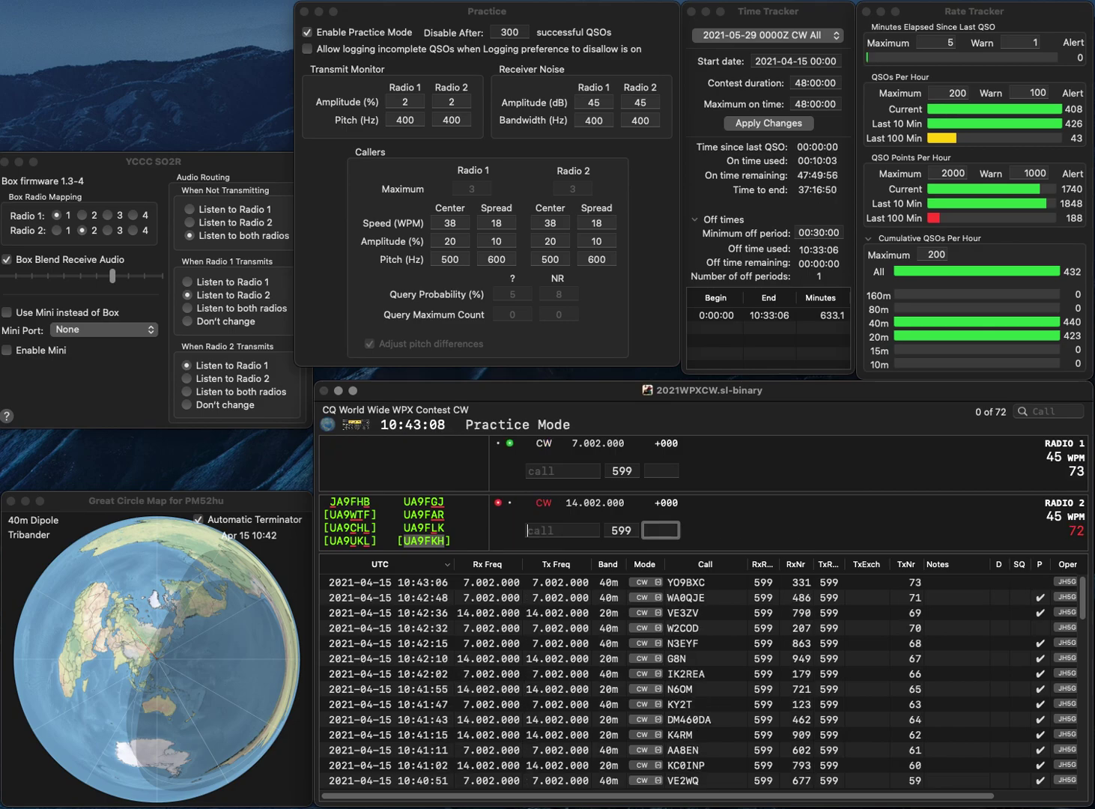
pyautogui.write('KNIPMD')
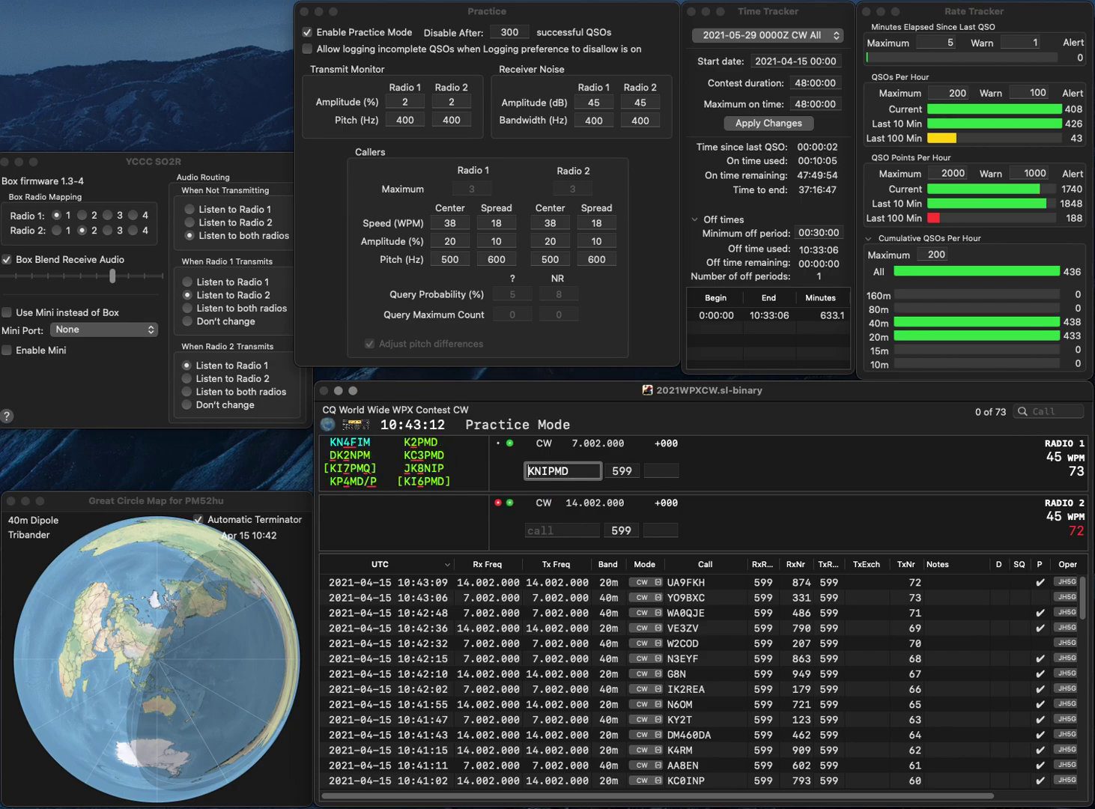
pyautogui.press('Right')
pyautogui.press('Right')
pyautogui.press('BackSpace')
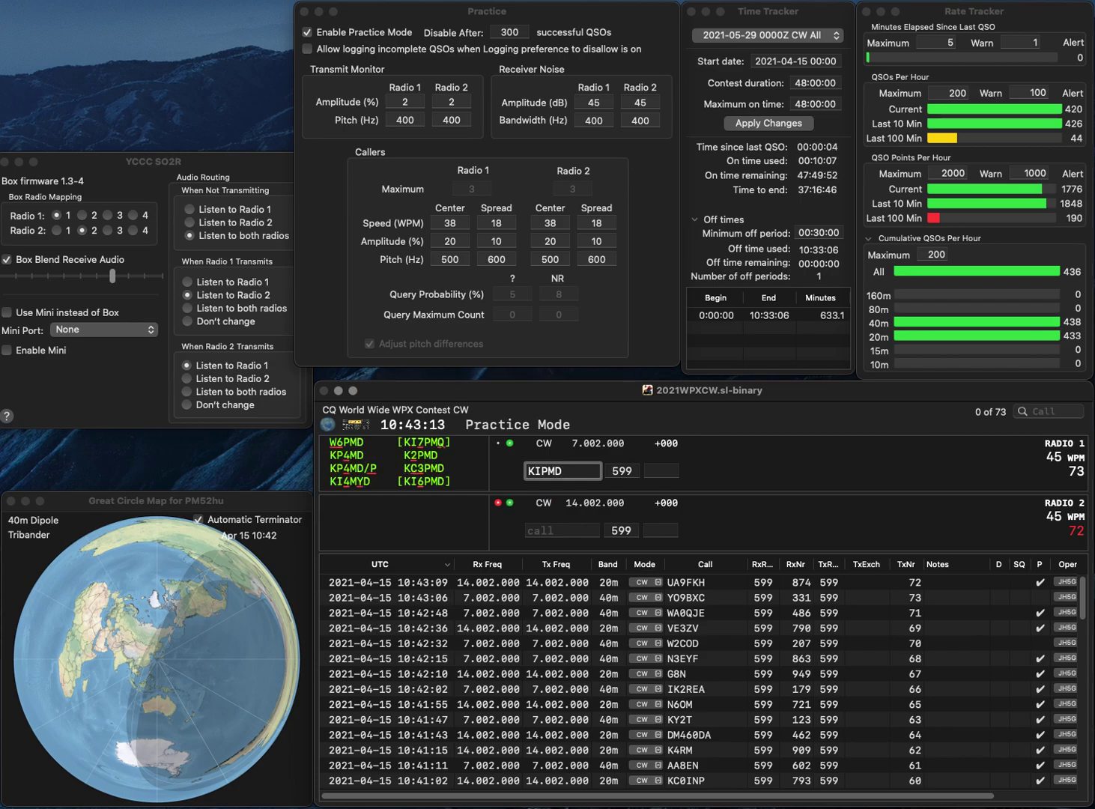
pyautogui.press('Right')
pyautogui.write('6')
pyautogui.press('Return')
pyautogui.write('N')
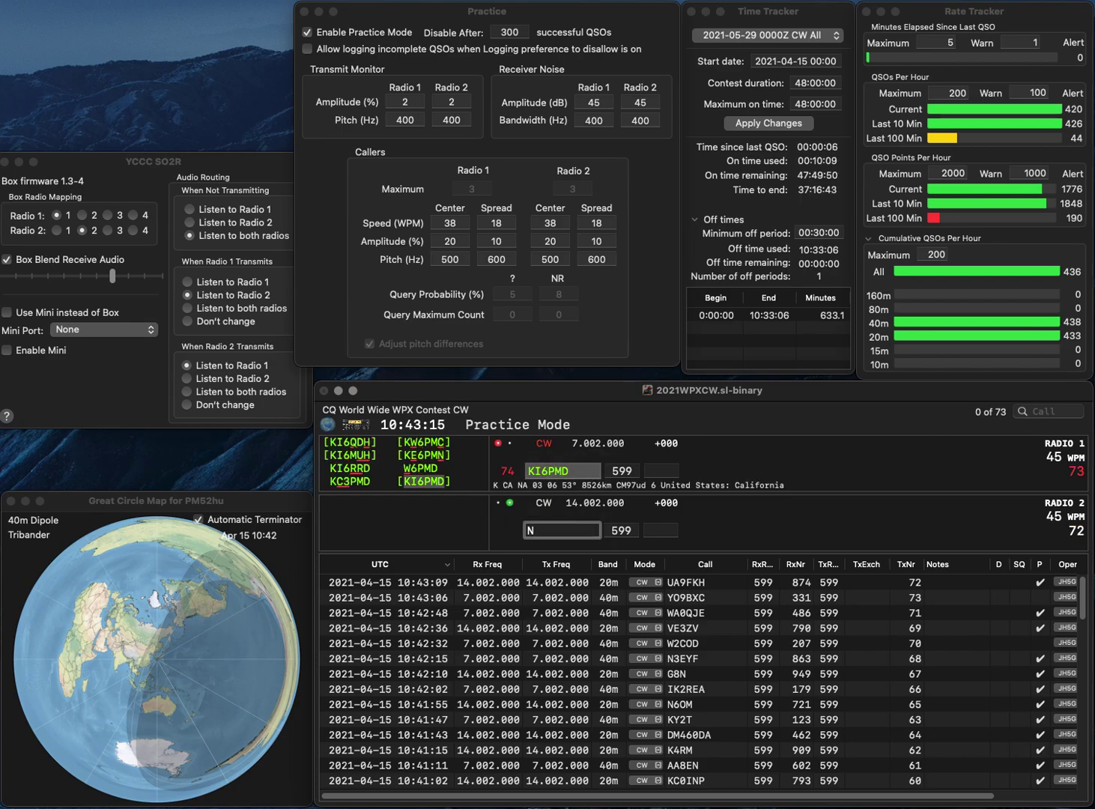
pyautogui.write('R5NN')
pyautogui.press('Return')
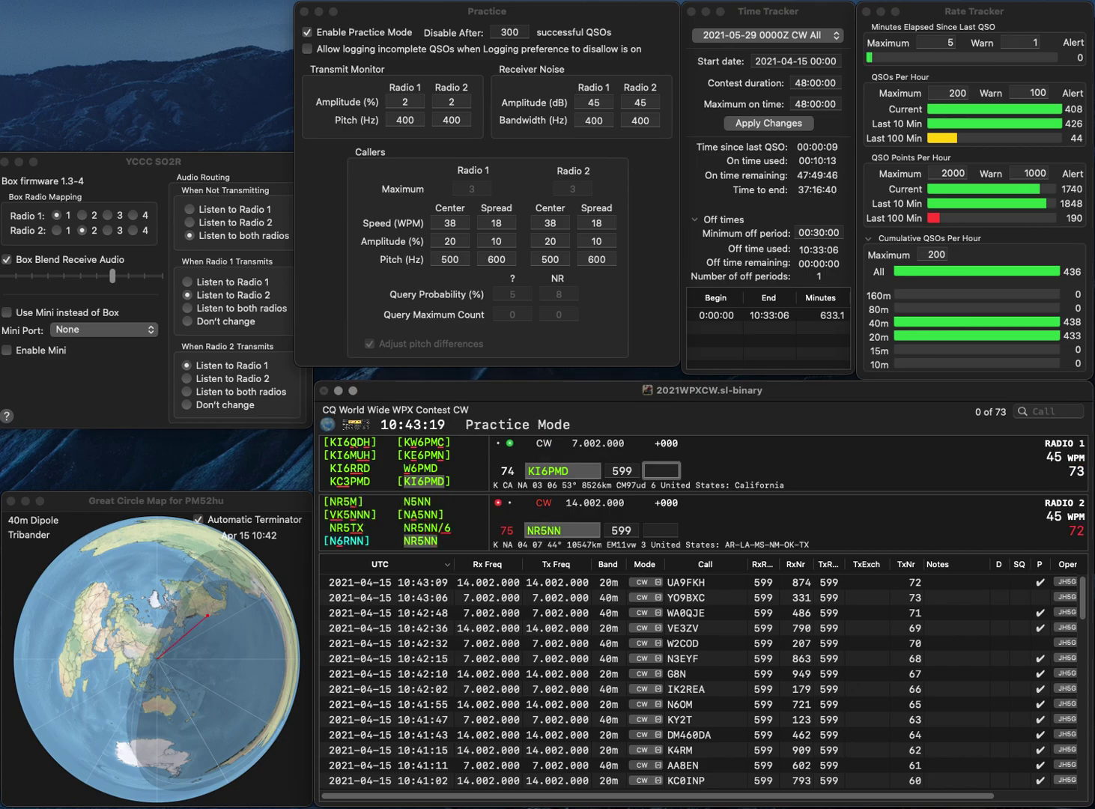
pyautogui.write('415')
pyautogui.press('Return')
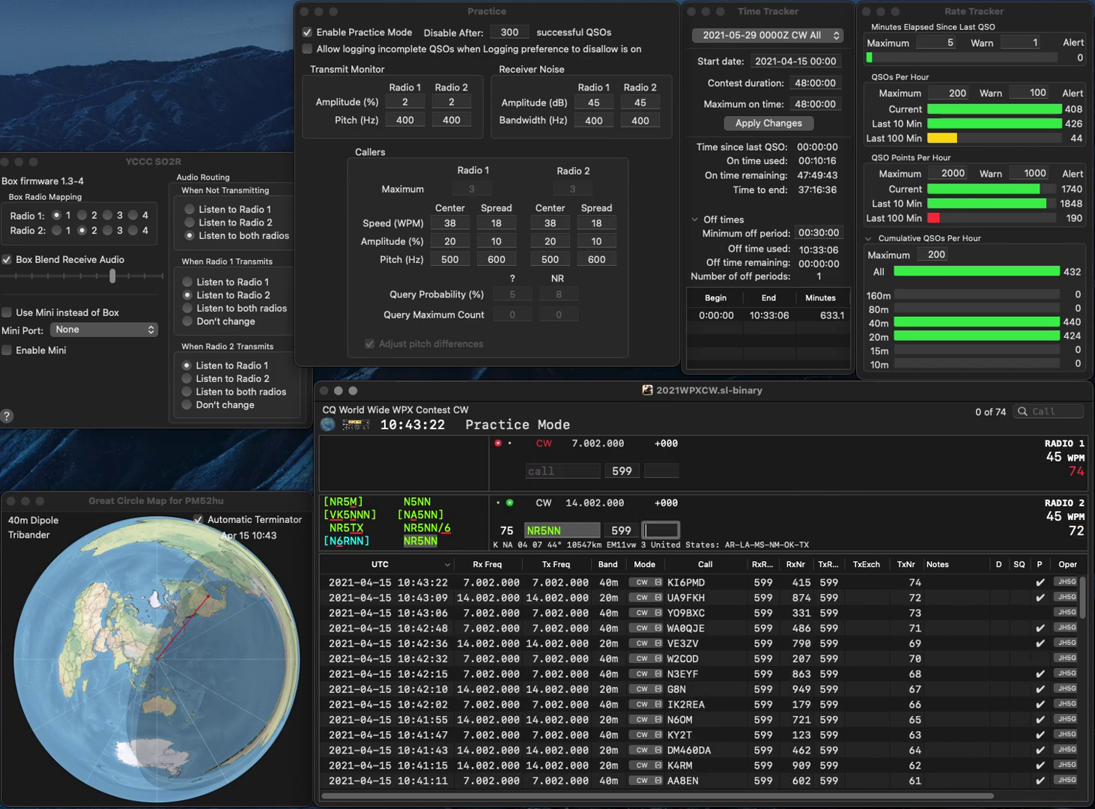
pyautogui.write('484')
pyautogui.press('Return')
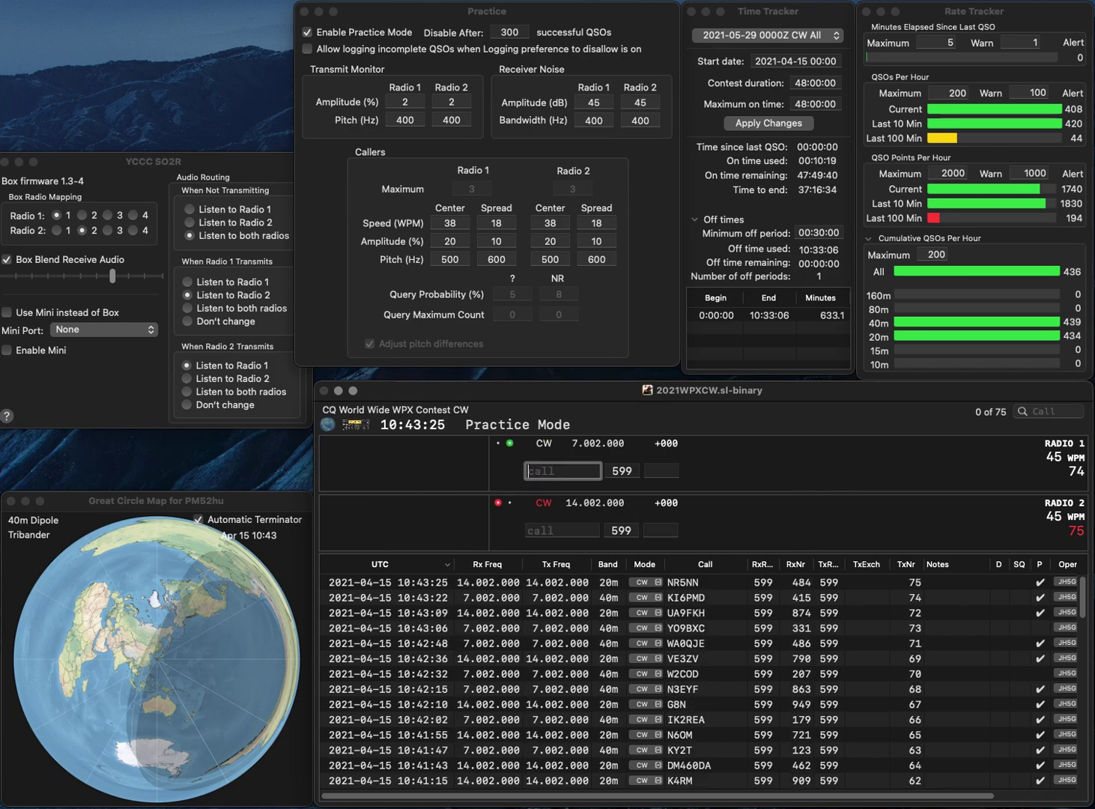
# - Answer caller IZ7KHR on Radio 1 and enter and answer PA1XK on Radio 2
pyautogui.write('IZ7KHR')
pyautogui.press('Return')
pyautogui.write('1XK')
pyautogui.press('super+Left')
pyautogui.write('PA')
pyautogui.press('Return')
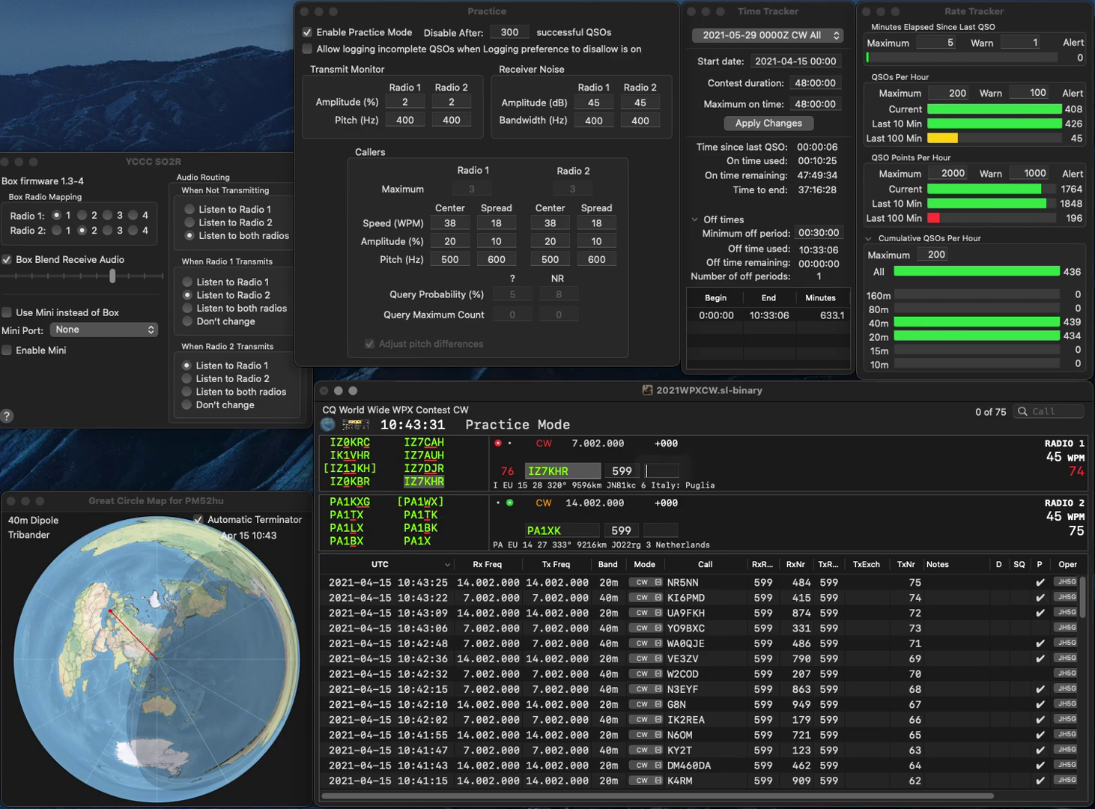
# - Log IZ7KHR on Radio 1 with received number 879
pyautogui.write('879')
pyautogui.press('Return')
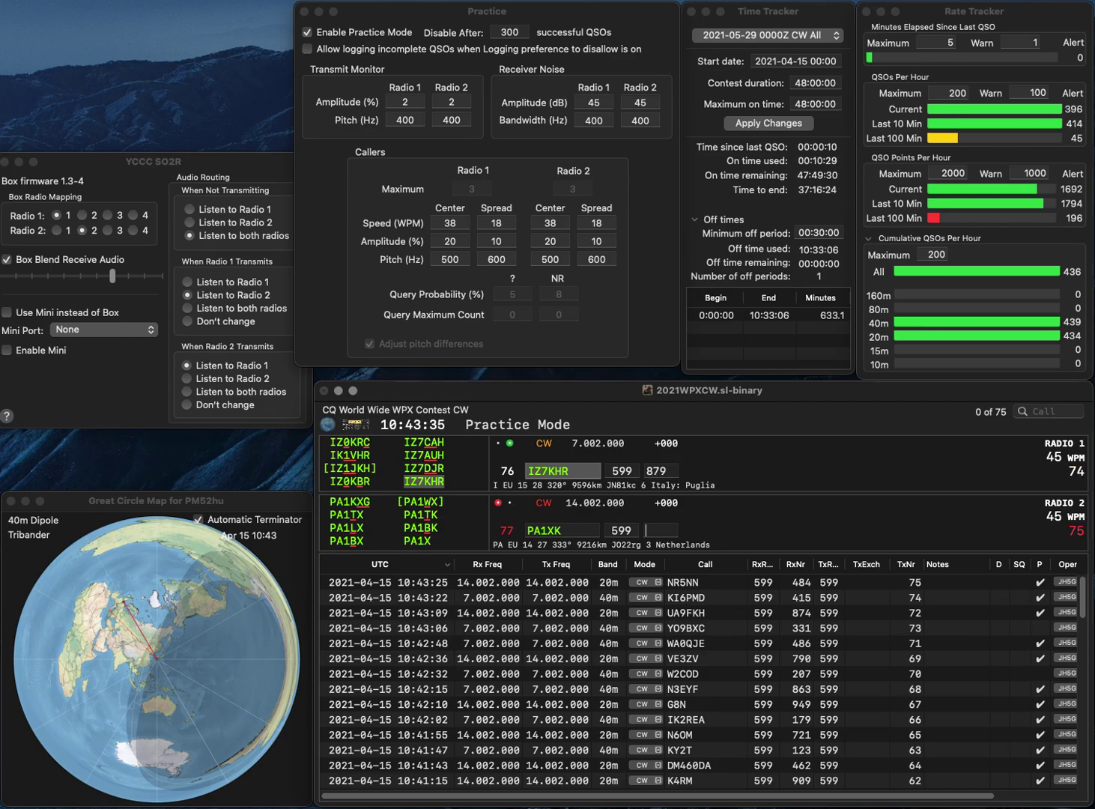
pyautogui.press('space')
pyautogui.press('Right')
pyautogui.press('Right')
pyautogui.press('BackSpace')
pyautogui.write('B')
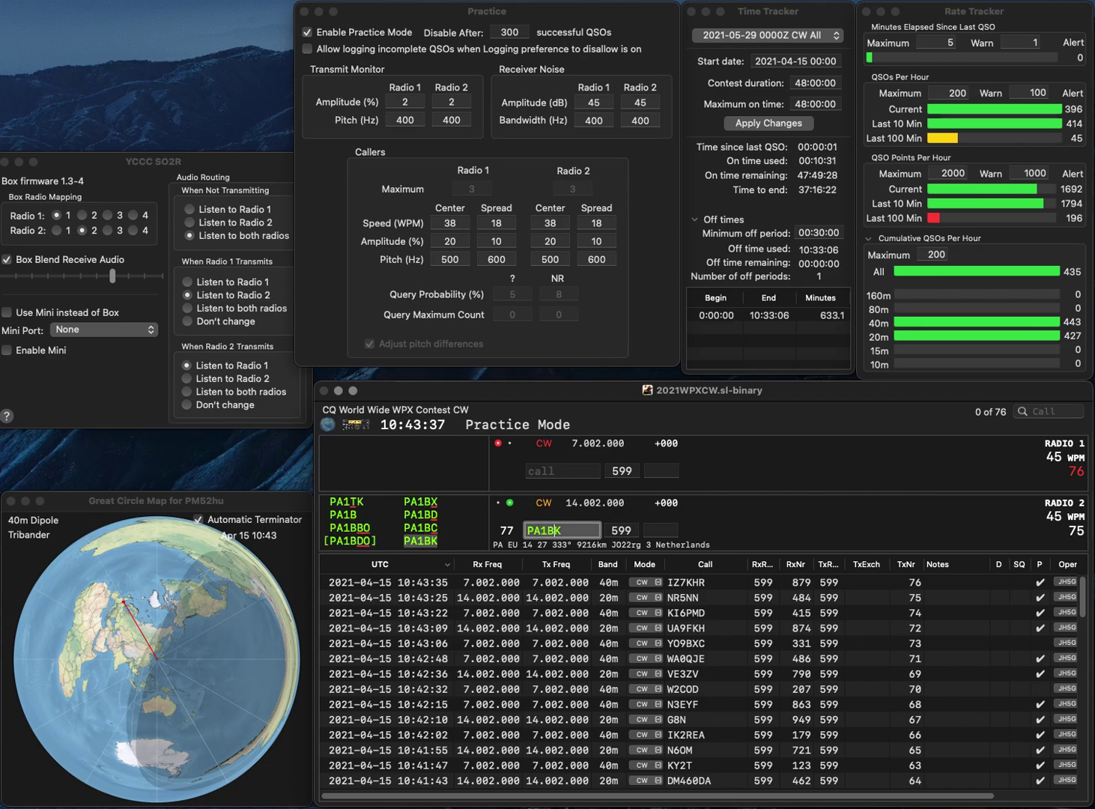
pyautogui.press('Return')
pyautogui.write('NN4TT')
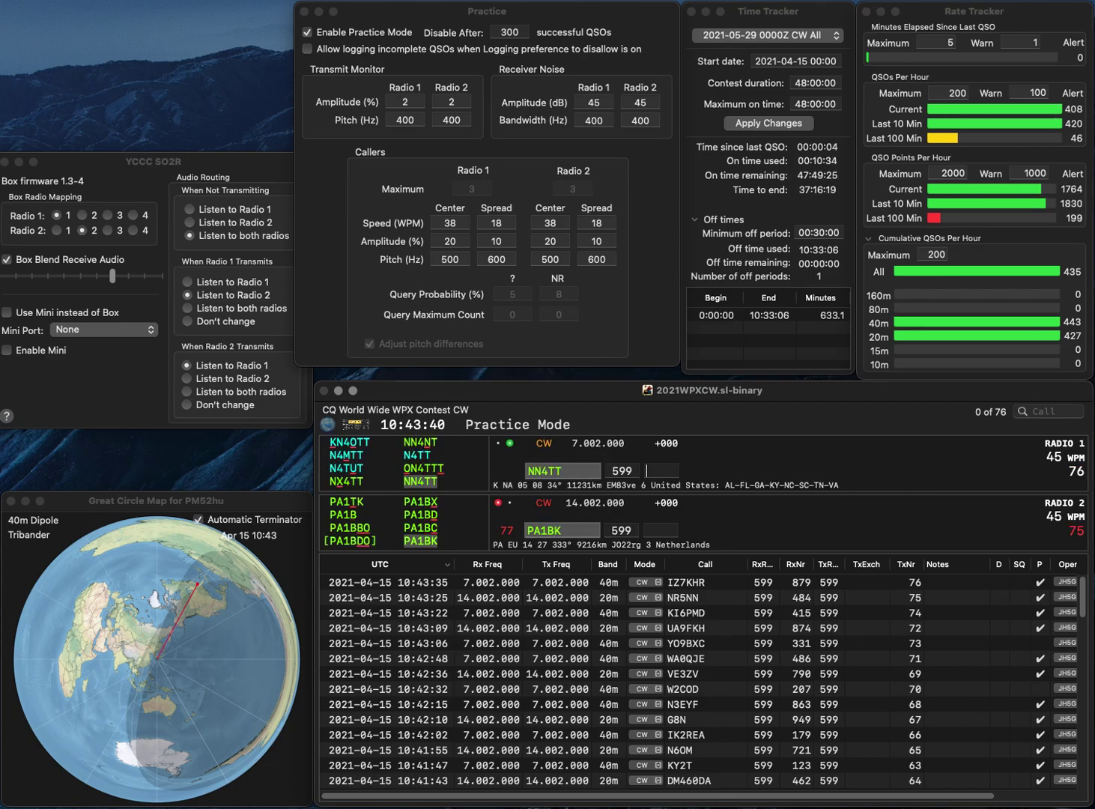
pyautogui.press('Return')
pyautogui.press('space')
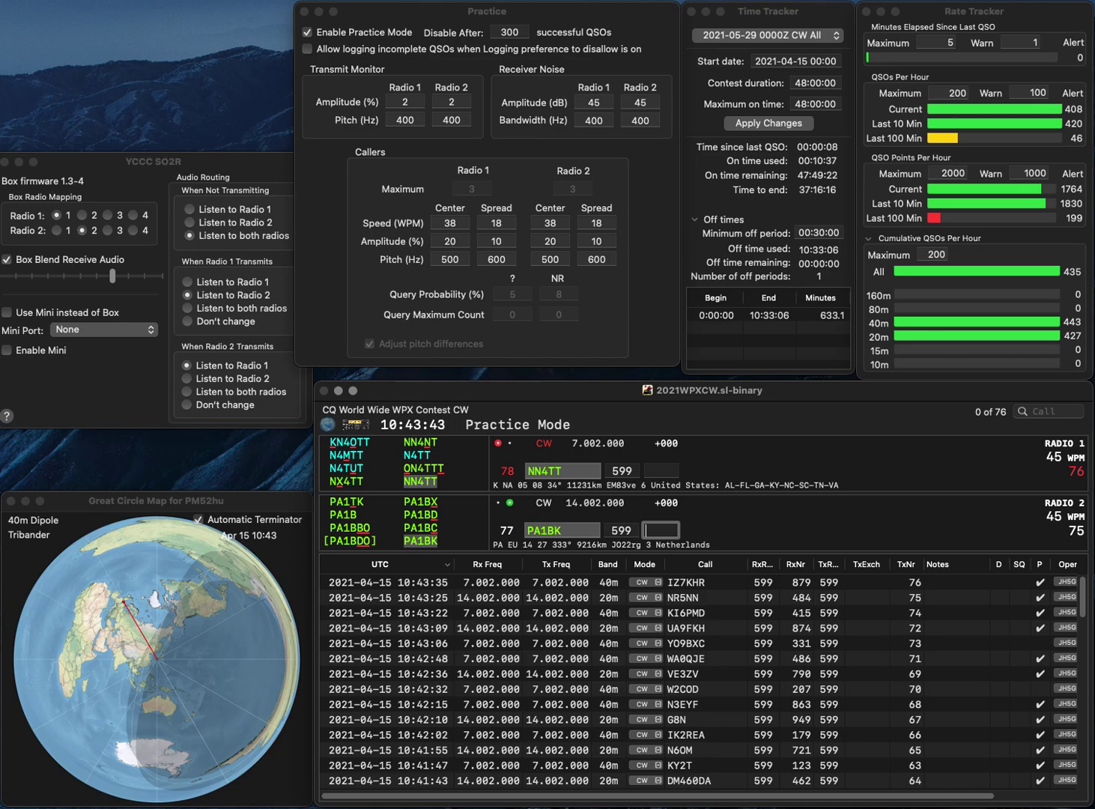
pyautogui.write('72')
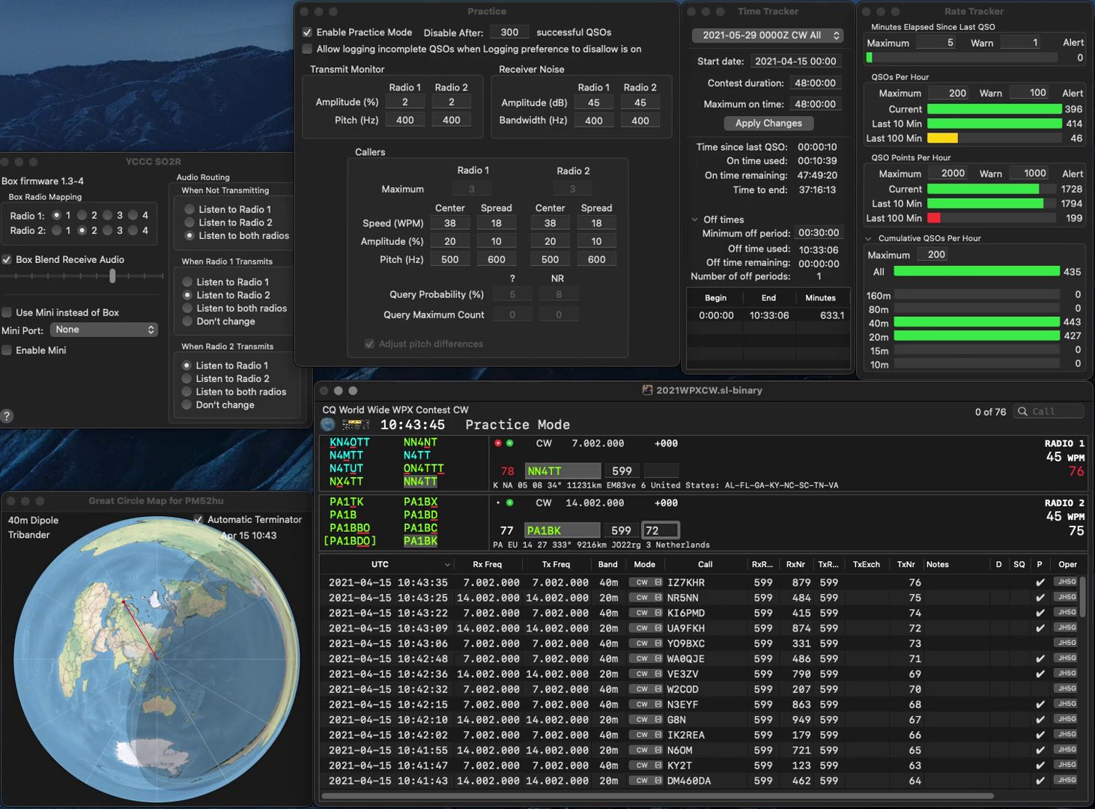
pyautogui.write('9')
pyautogui.press('Return')
pyautogui.write('43')
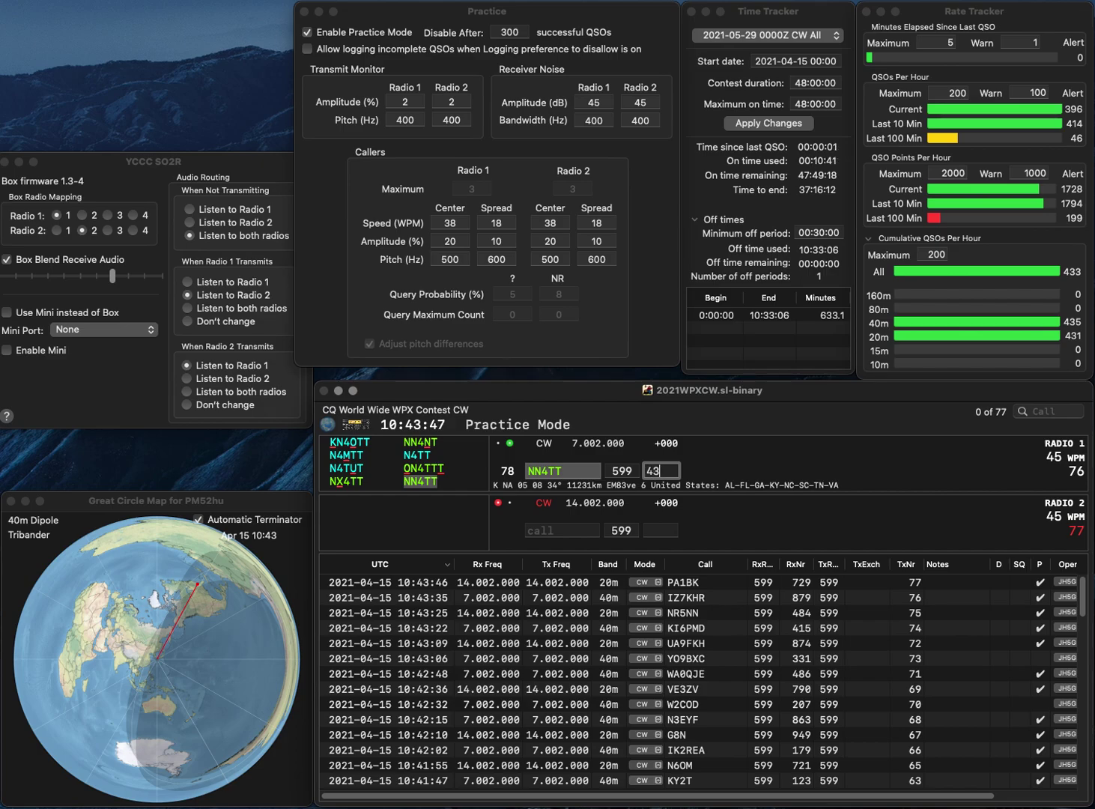
pyautogui.write('8')
pyautogui.press('Return')
pyautogui.write('W0DY')
pyautogui.press('Return')
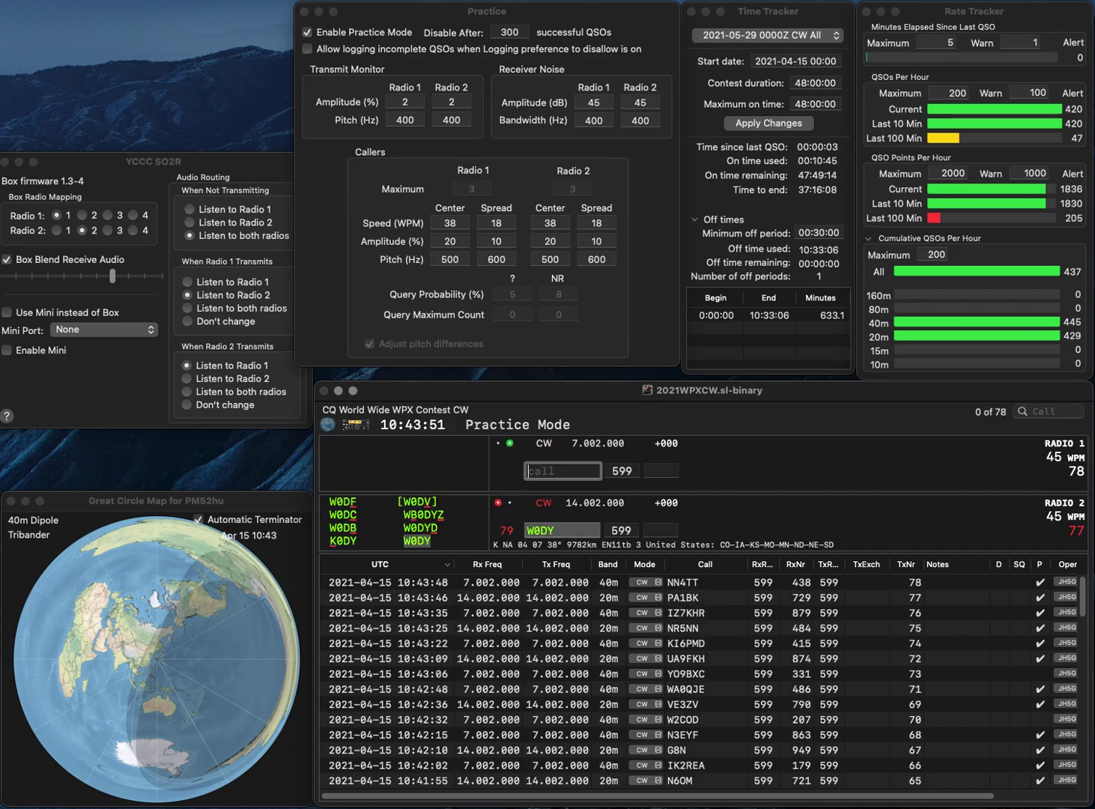
pyautogui.write('9GFI')
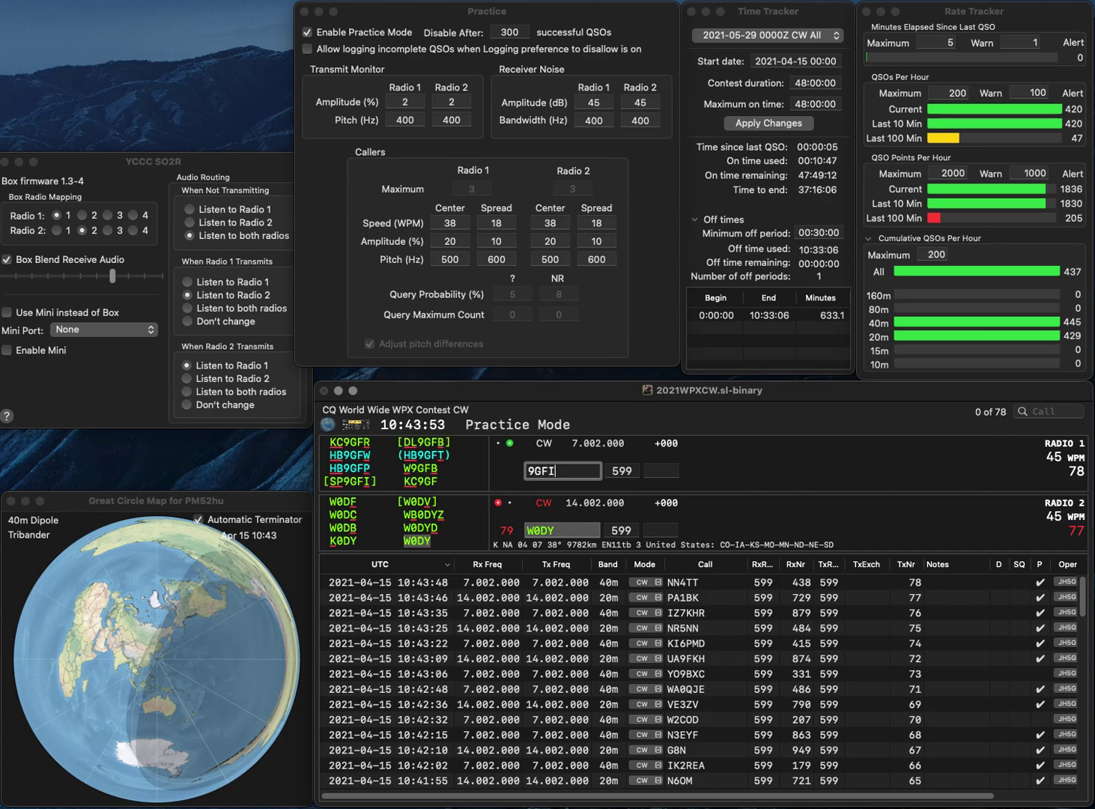
pyautogui.press('Left')
pyautogui.press('Left')
pyautogui.write('5')
pyautogui.press('Return')
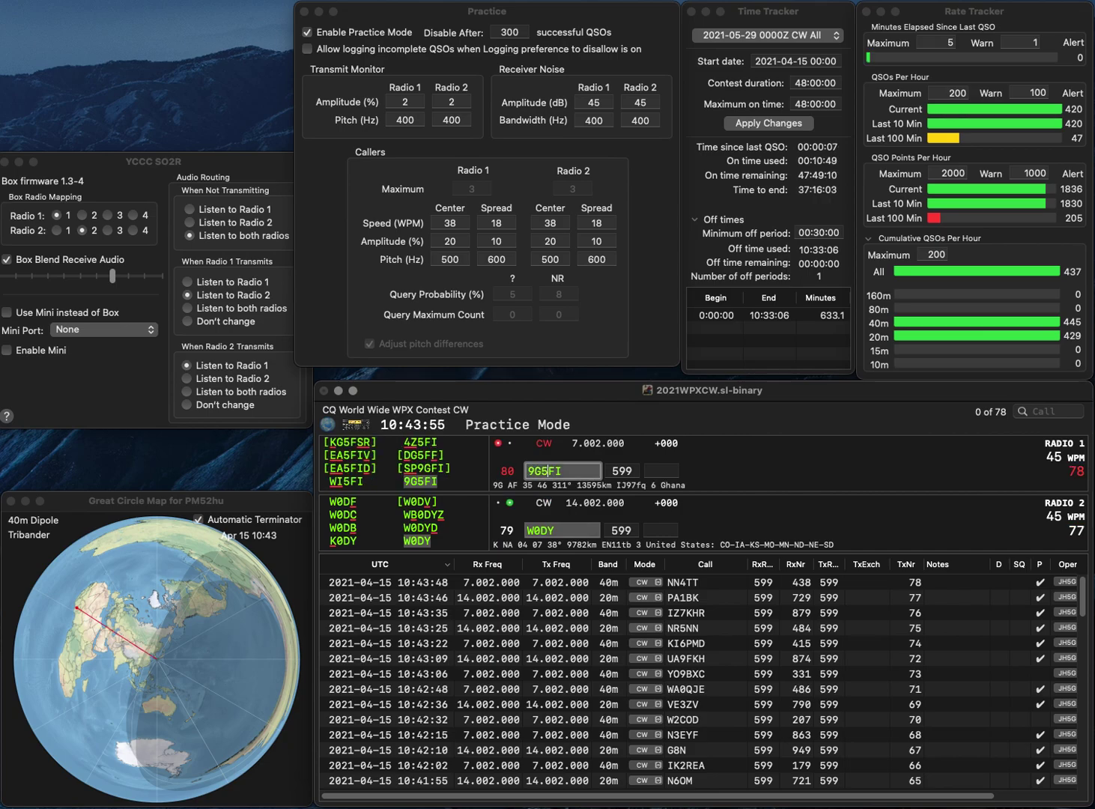
pyautogui.write('86')
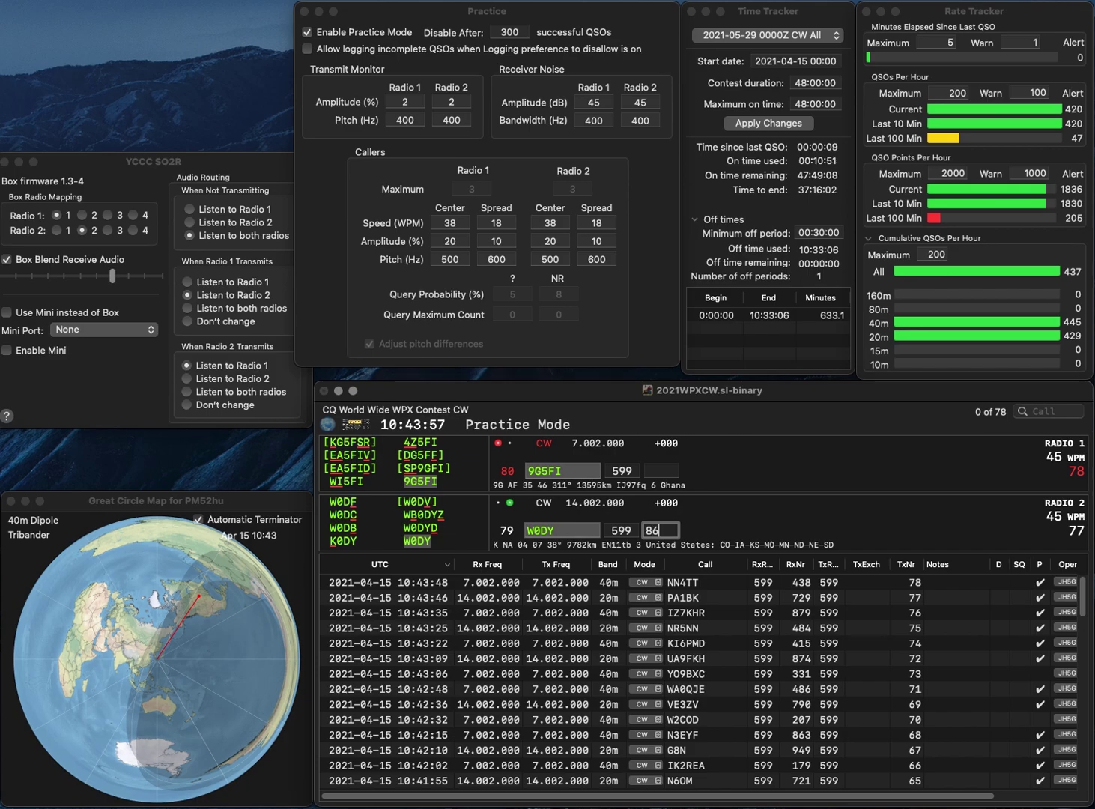
pyautogui.write('3')
pyautogui.press('Return')
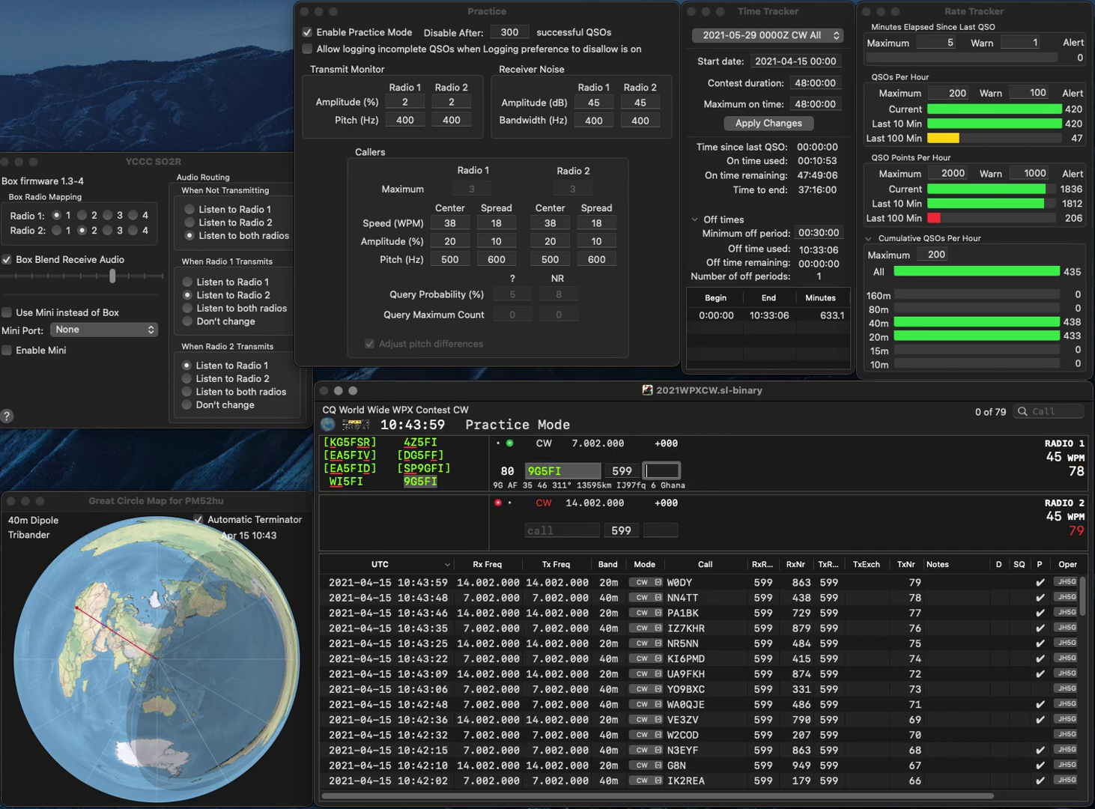
pyautogui.write('419')
pyautogui.press('Return')
pyautogui.write('WWPM')
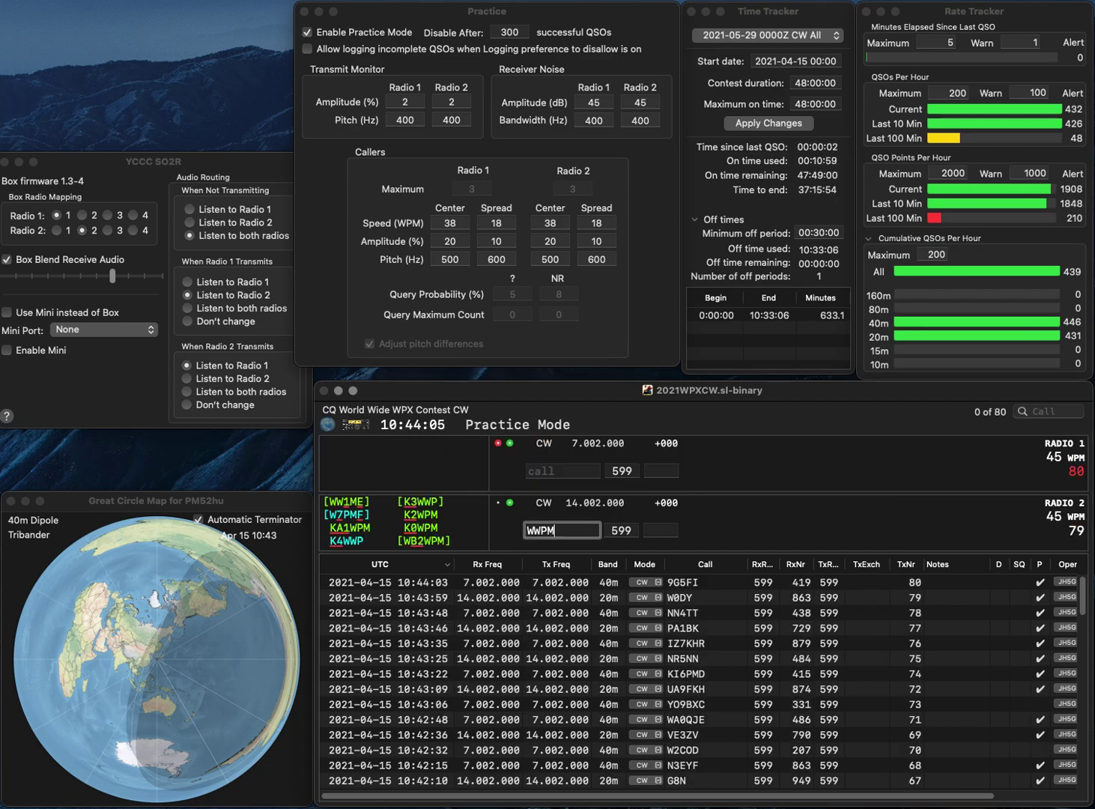
pyautogui.press('Return')
pyautogui.write('G0G')
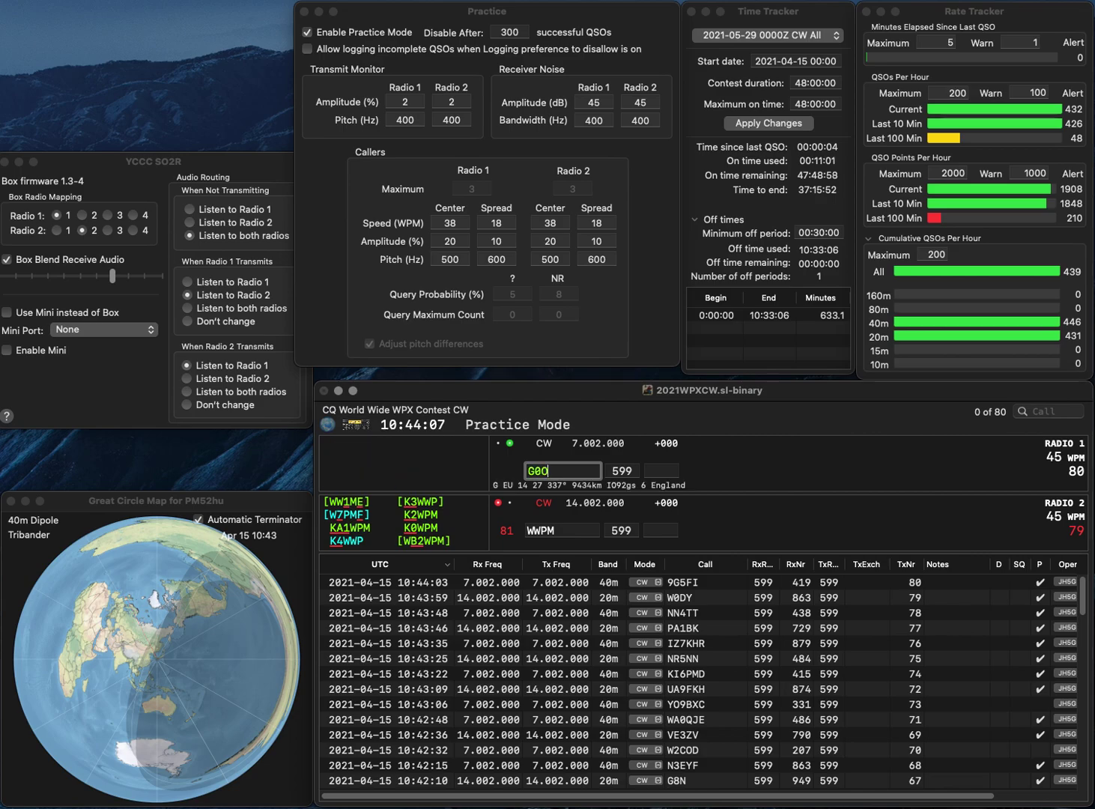
pyautogui.write('OD')
pyautogui.press('Return')
pyautogui.write('W')
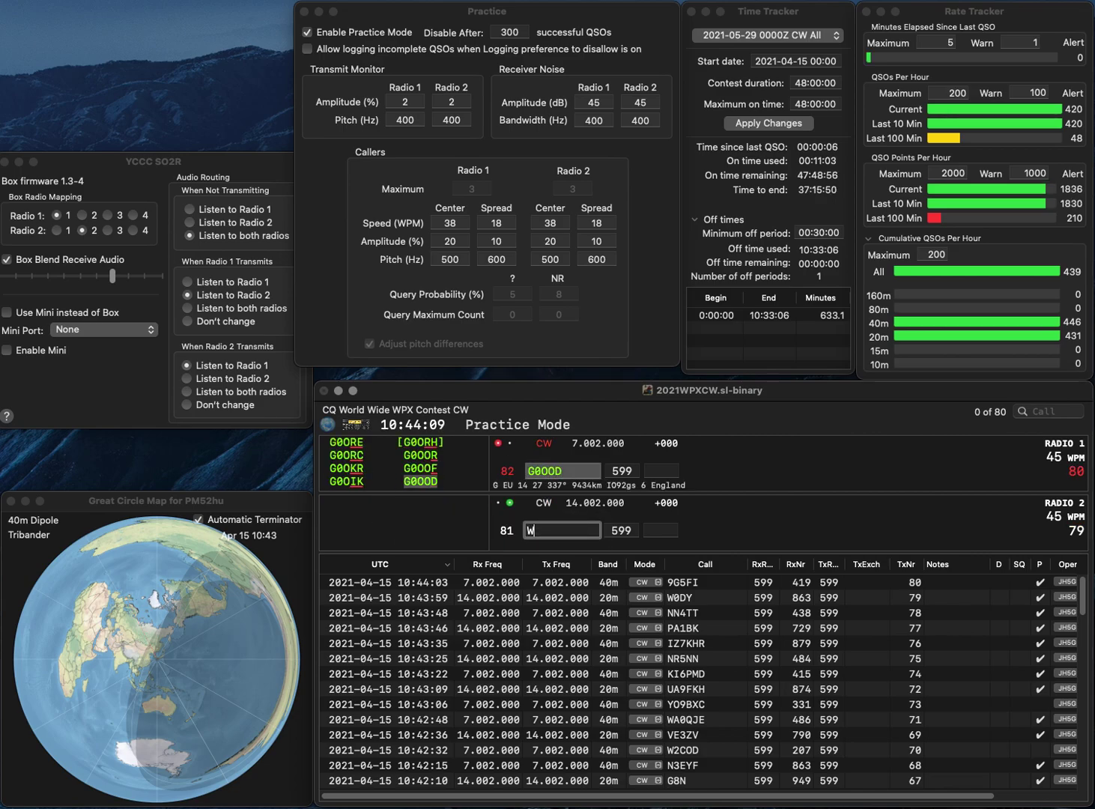
pyautogui.write('B2WPM')
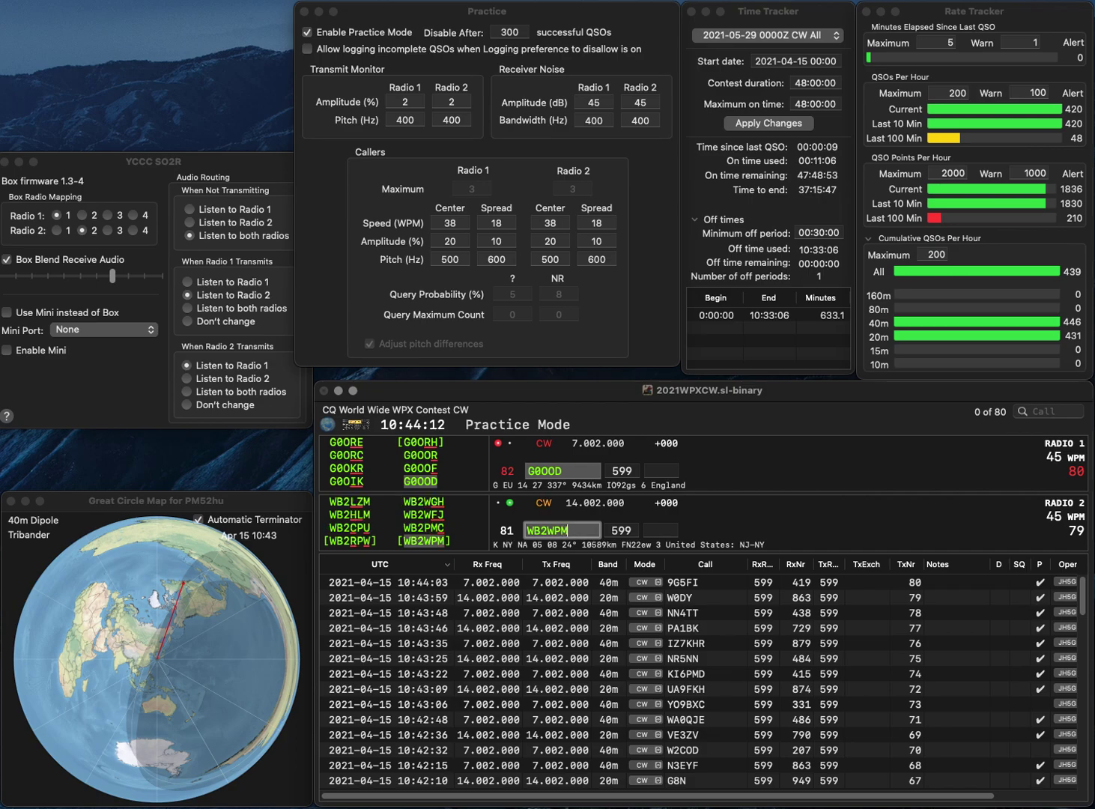
pyautogui.press('Return')
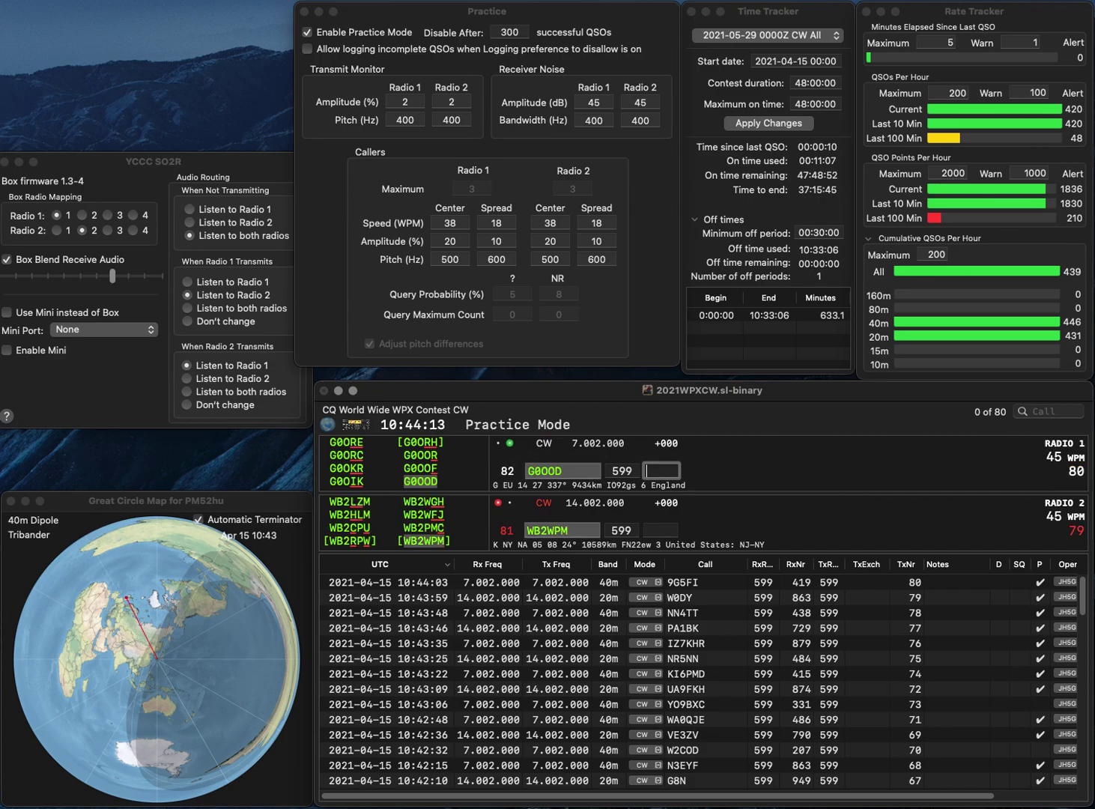
# - Log G0OOD on Radio 1 with received number 643 and WB2WPM on Radio 2 with received number 394
pyautogui.write('643')
pyautogui.press('Return')
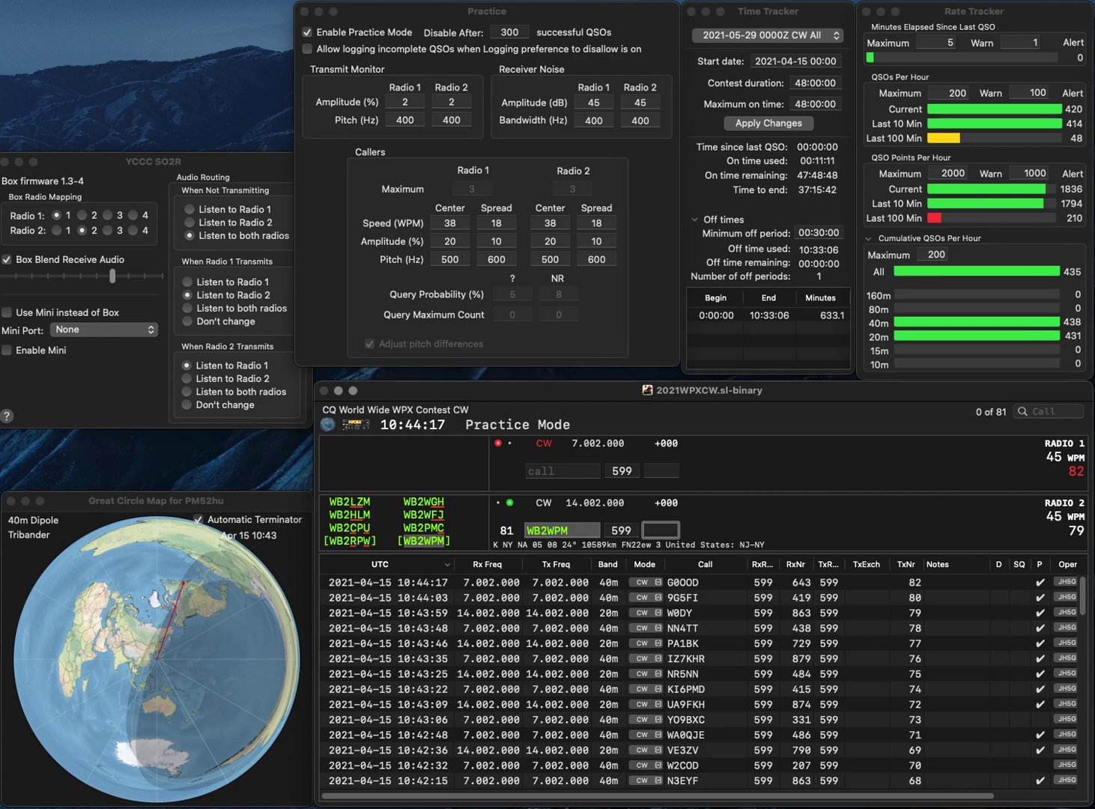
pyautogui.write('394')
pyautogui.press('Return')
# - Answer caller TM7M on Radio 1 and caller W2VT on Radio 2, sending each the exchange
pyautogui.write('TM7M')
pyautogui.press('Return')
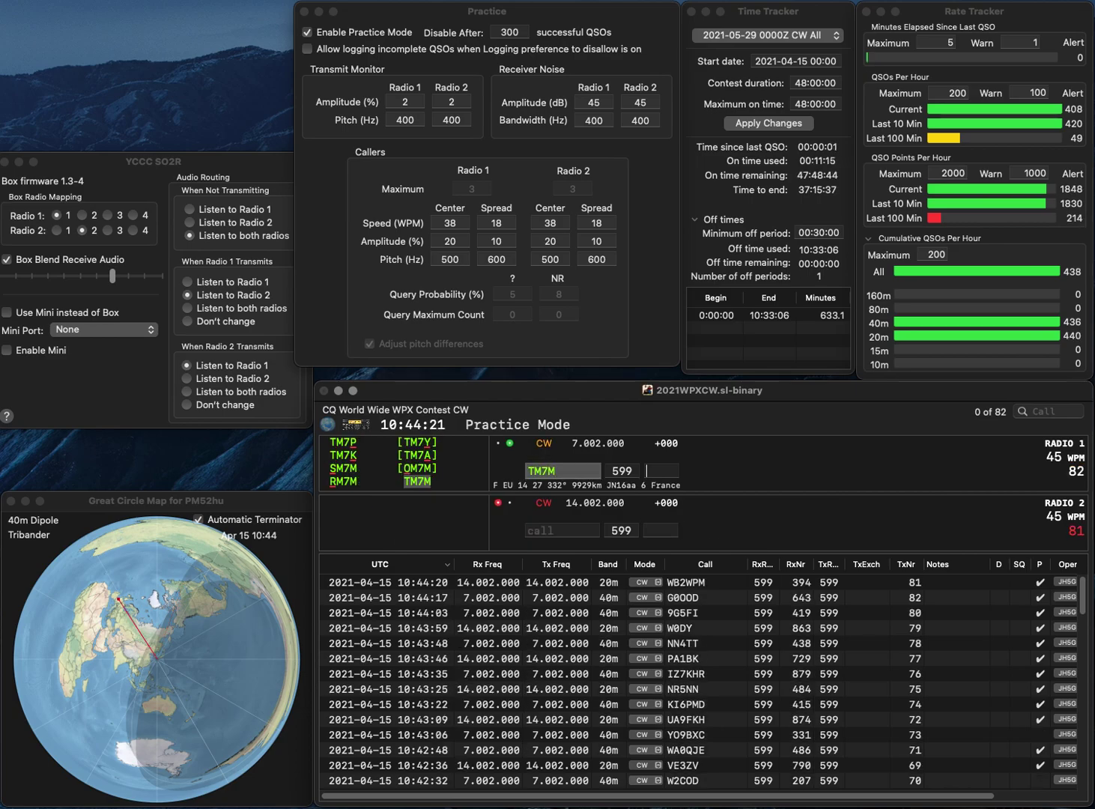
pyautogui.write('W2VT')
pyautogui.press('Return')
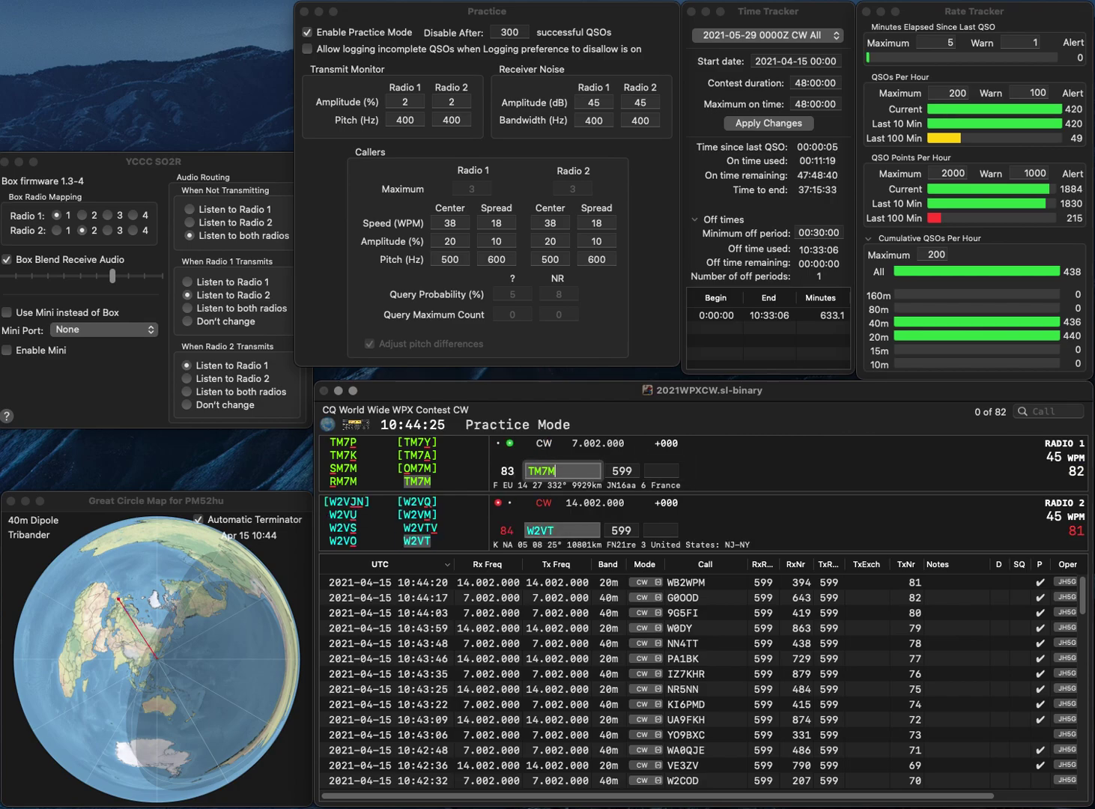
pyautogui.write('869')
pyautogui.press('Return')
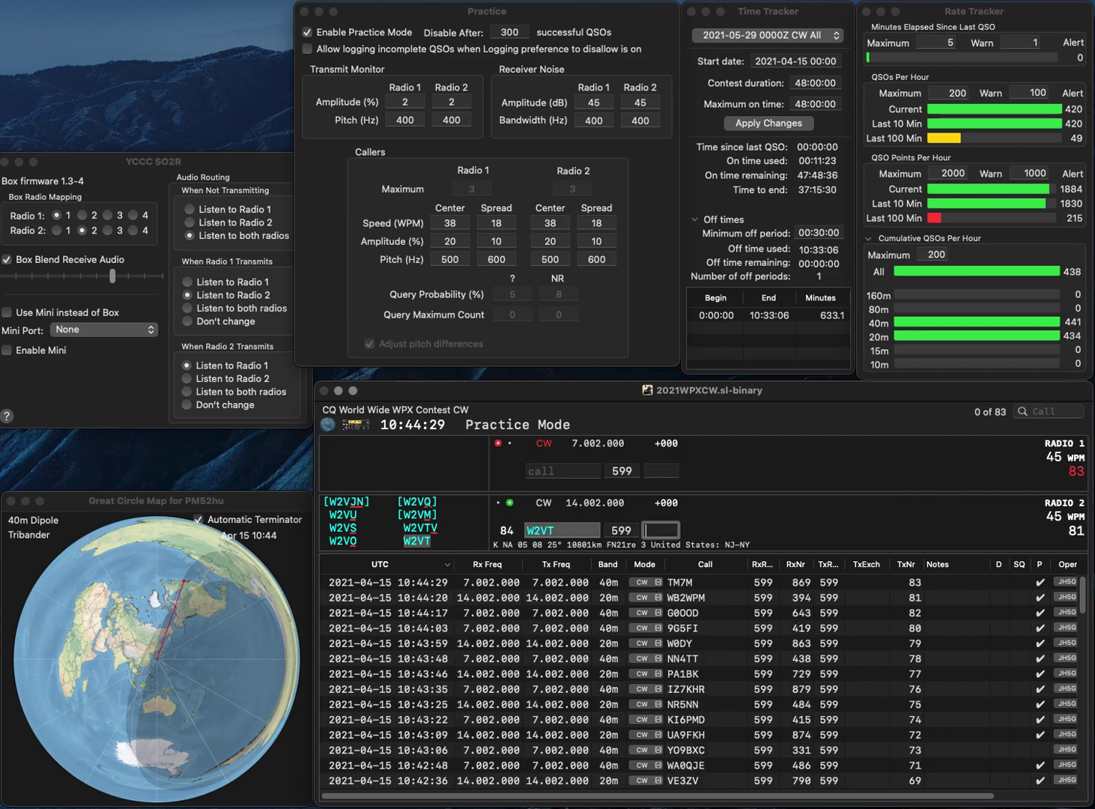
pyautogui.write('544')
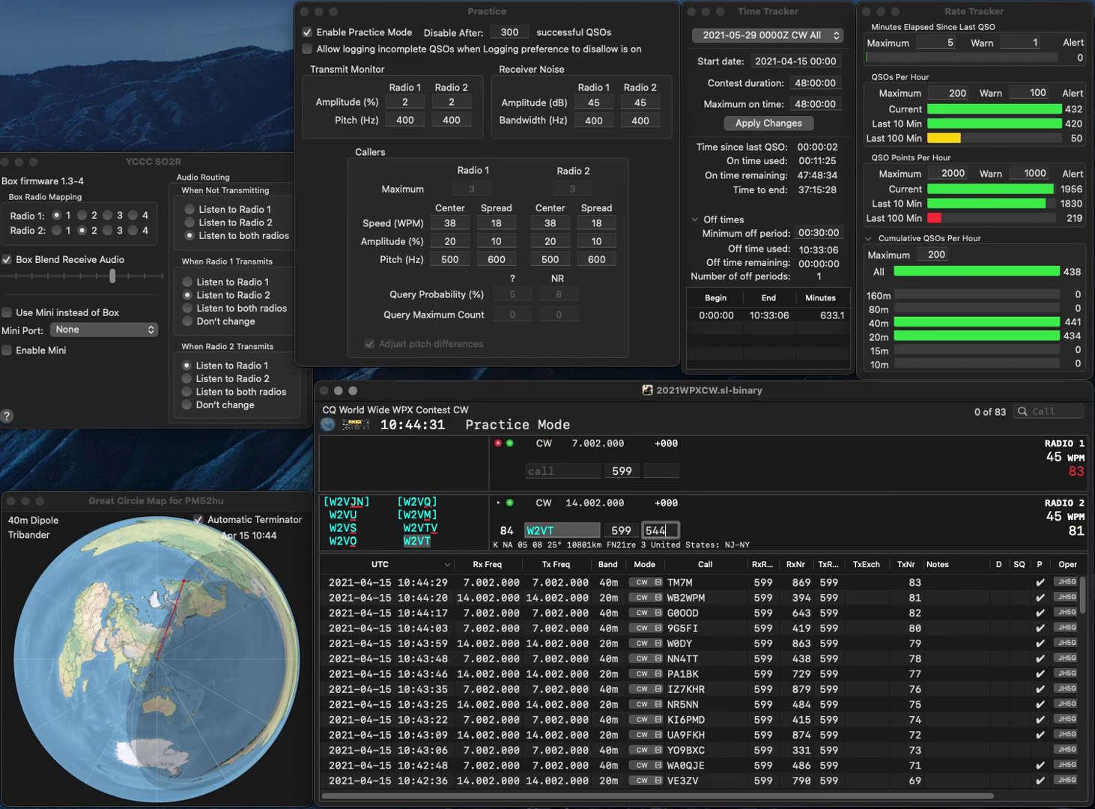
pyautogui.press('Return')
pyautogui.write('W0')
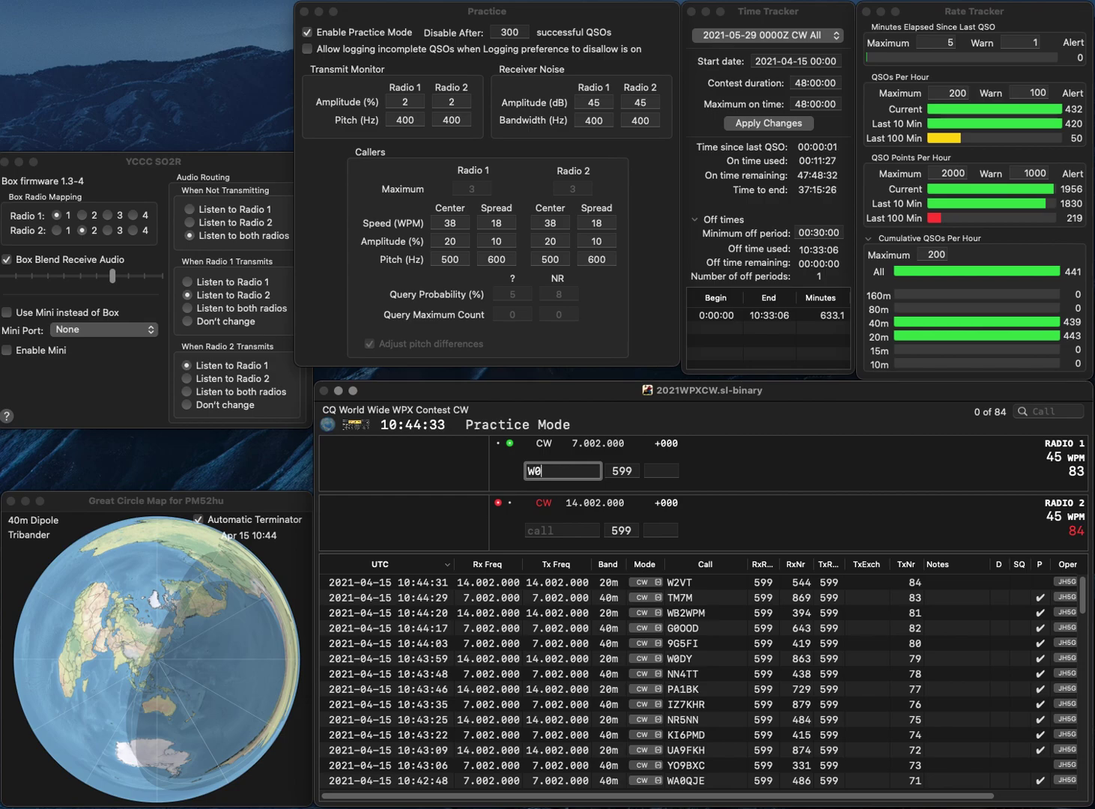
pyautogui.write('VX')
pyautogui.press('Return')
pyautogui.write('HSNMF')
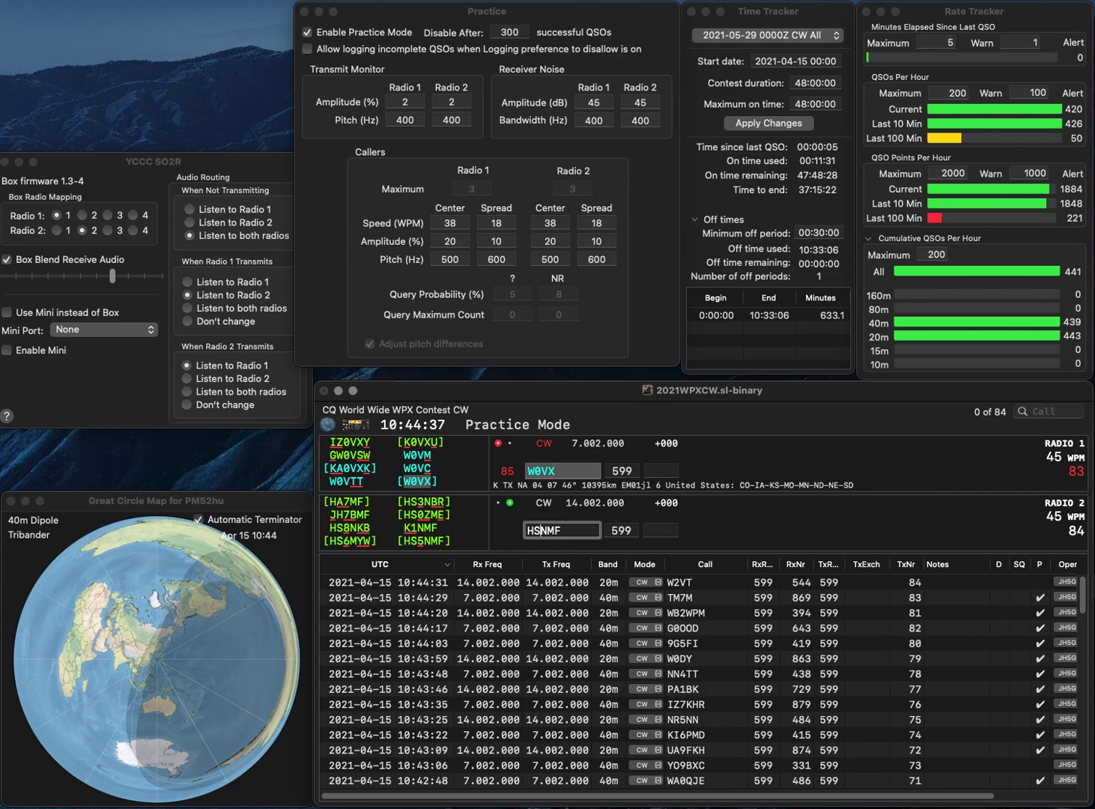
pyautogui.write('5')
pyautogui.press('Return')
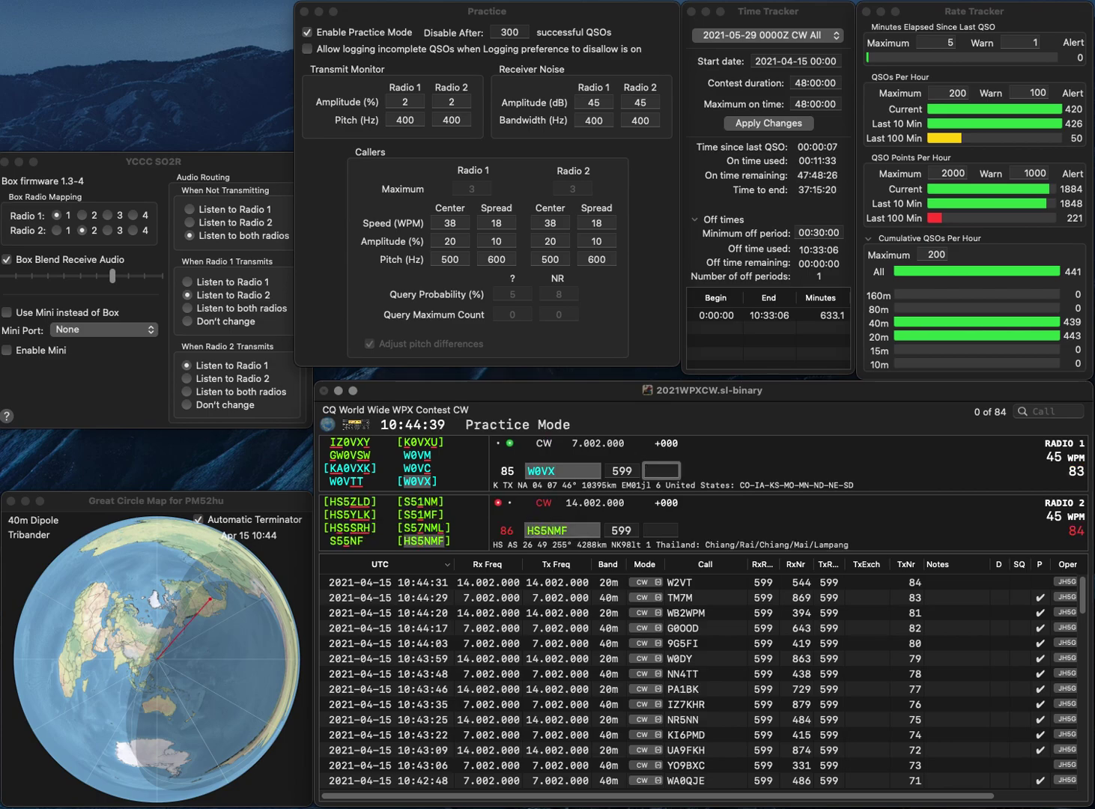
# - Log W0VX on Radio 1 with received number 929 and HS5NMF on Radio 2 with received number 702
pyautogui.write('929')
pyautogui.press('Return')
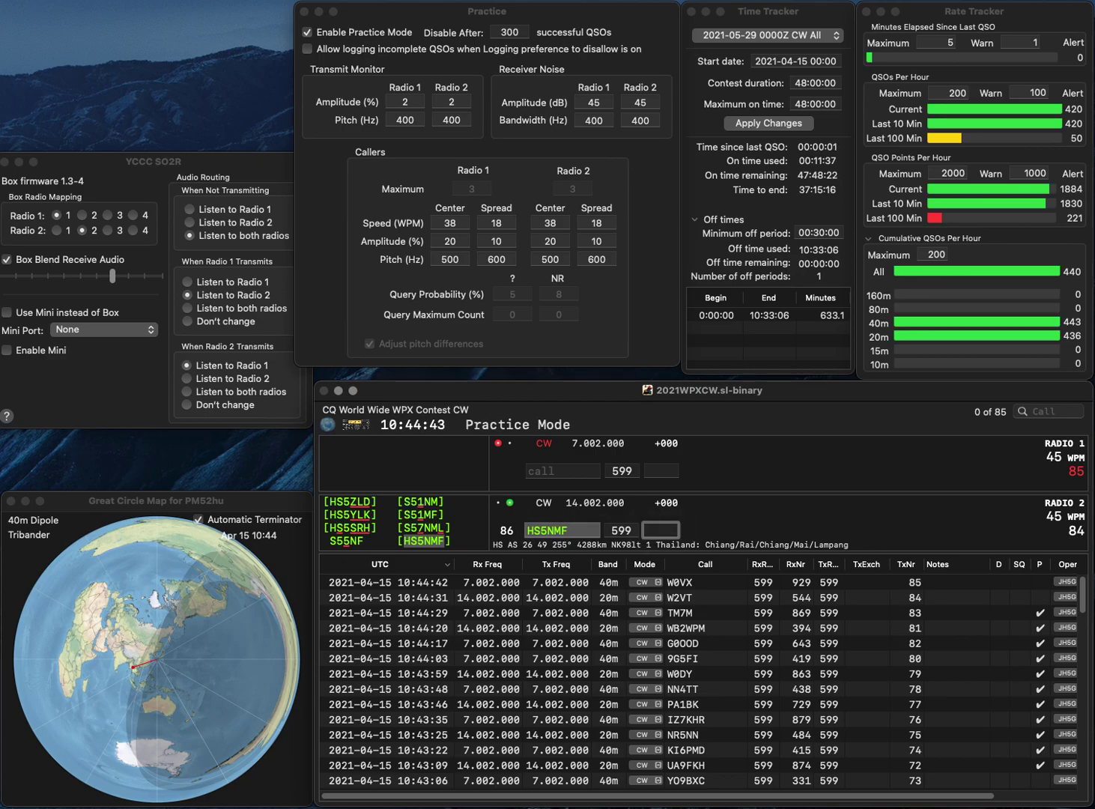
pyautogui.write('702')
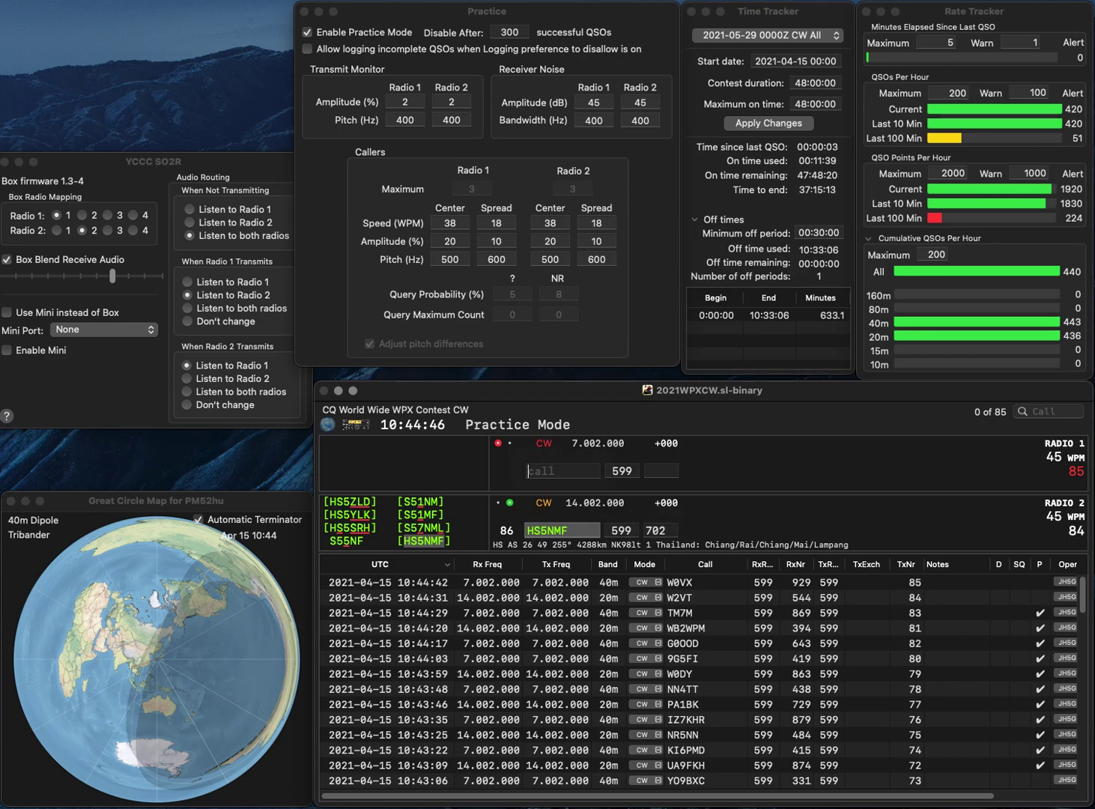
pyautogui.press('Return')
pyautogui.write('K')
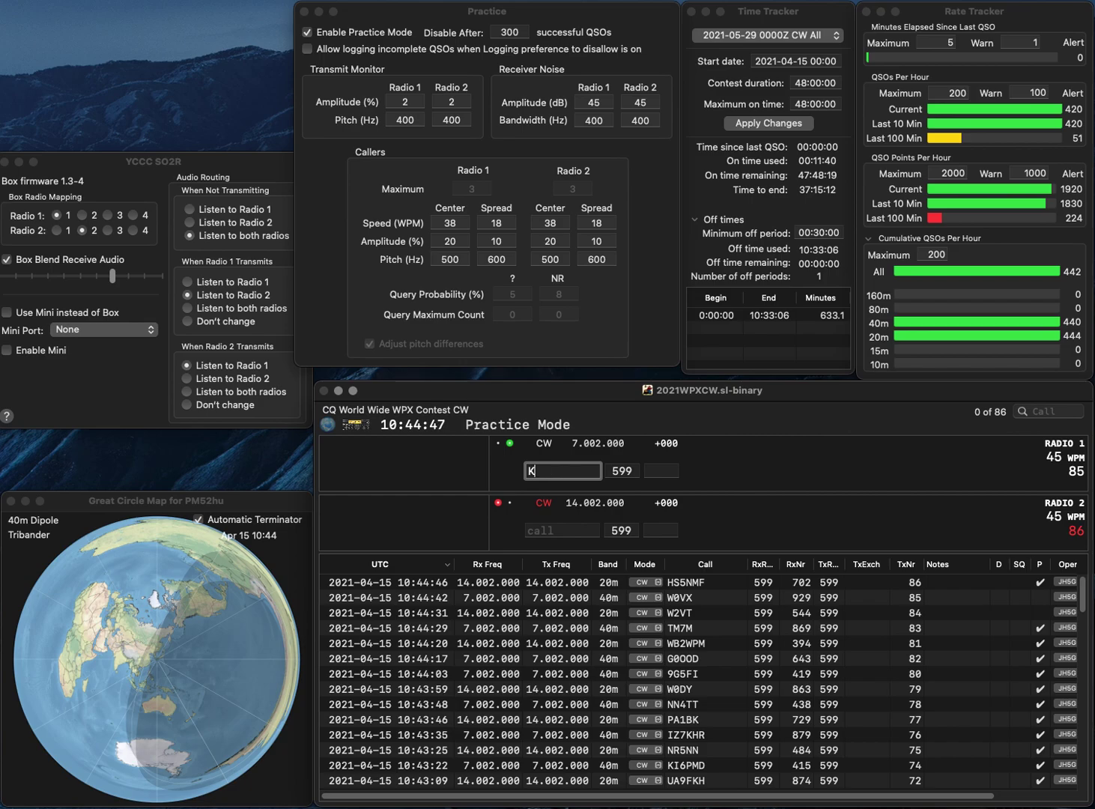
pyautogui.write('7MTD')
pyautogui.press('Return')
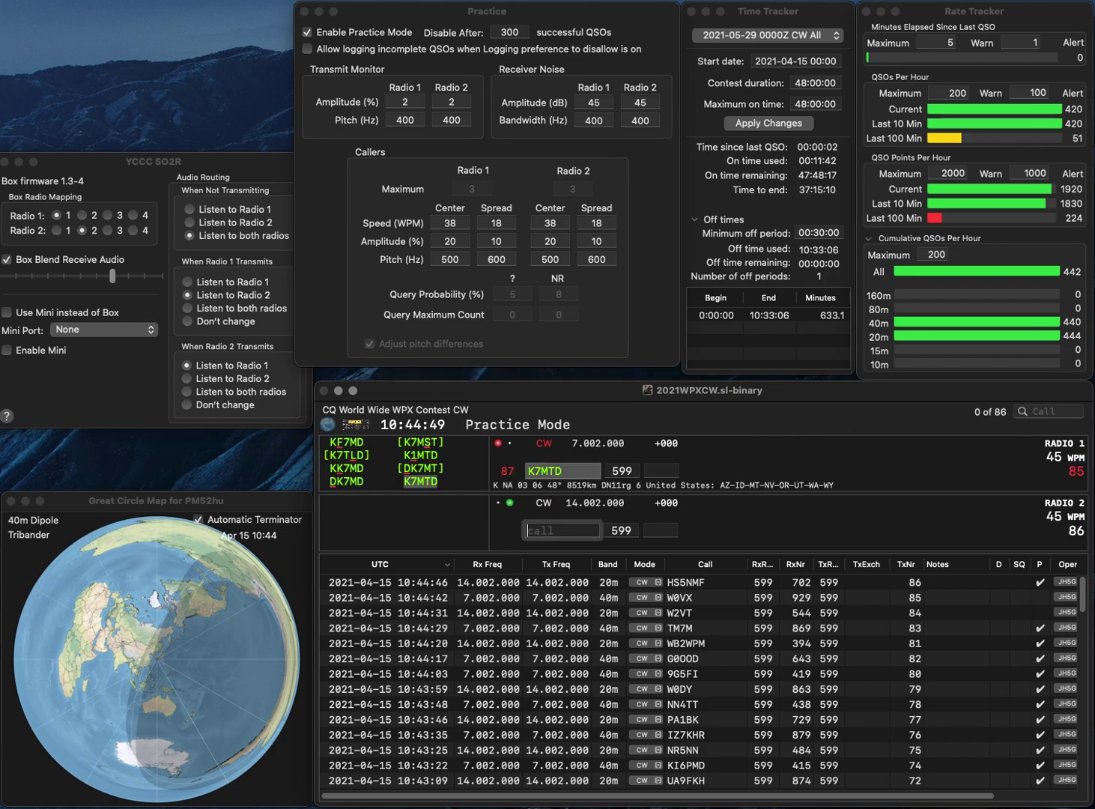
pyautogui.write('F')
pyautogui.press('BackSpace')
pyautogui.write('NZ')
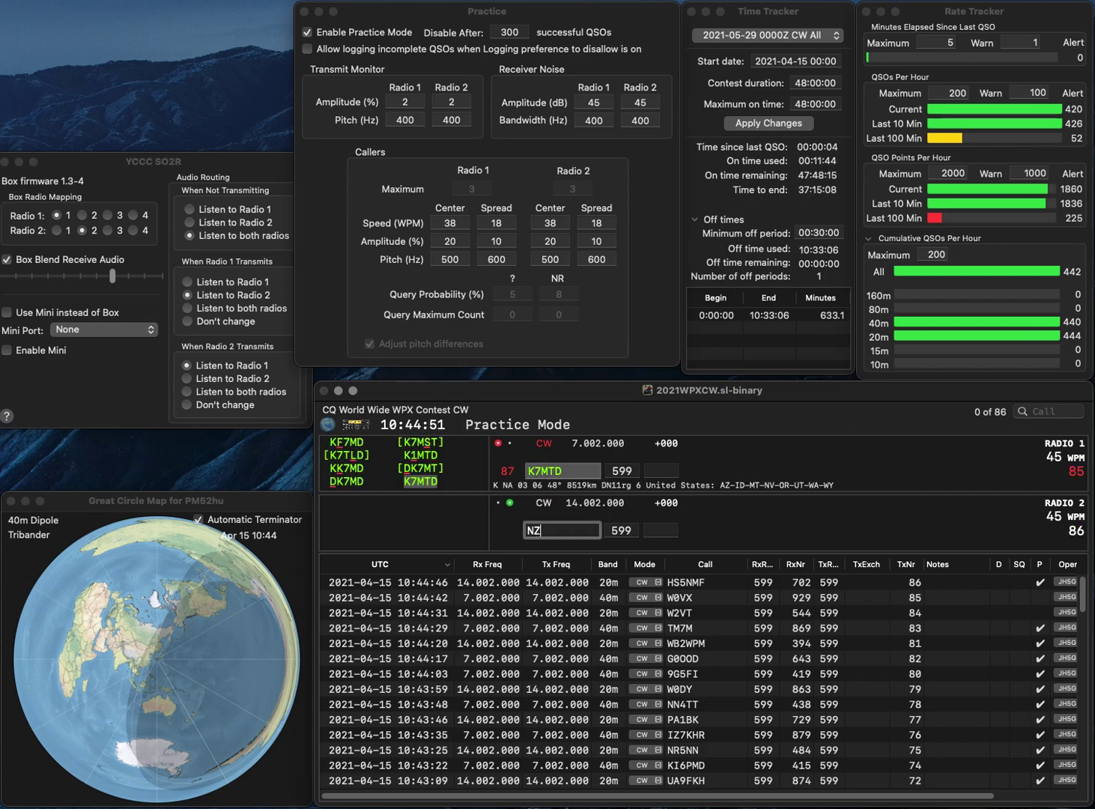
pyautogui.press('BackSpace')
pyautogui.write('7')
pyautogui.press('Return')
pyautogui.press('Tab')
pyautogui.write('824')
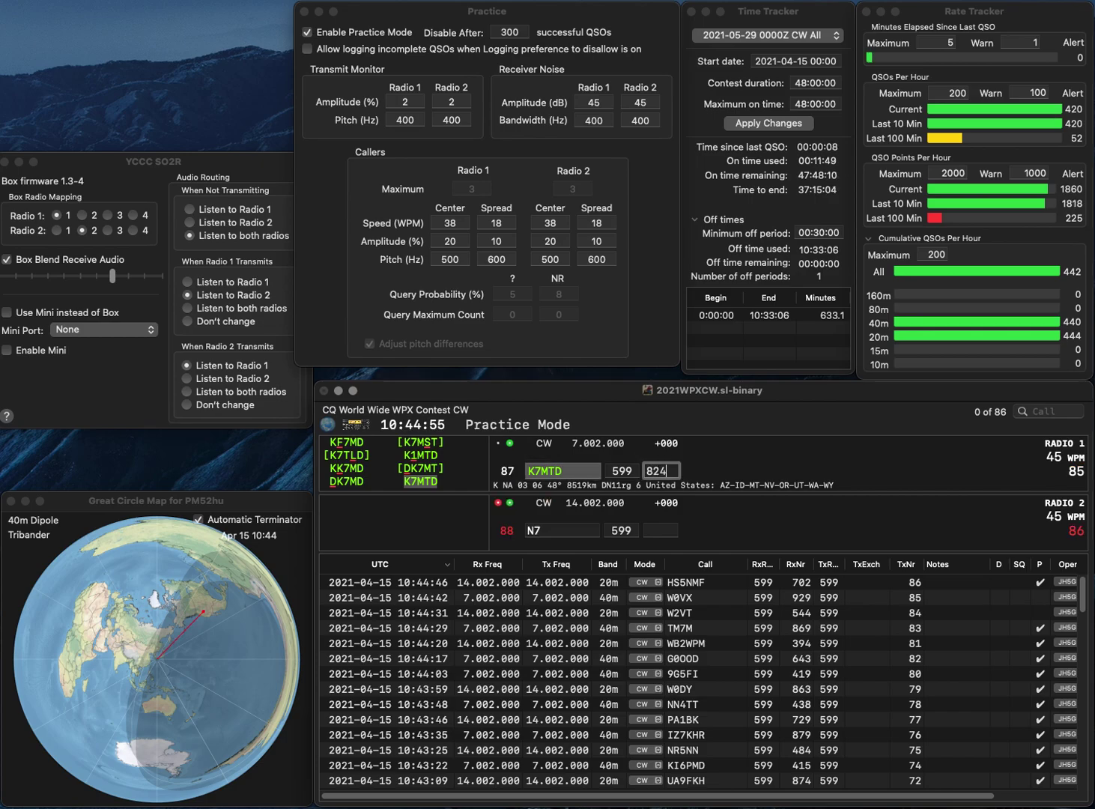
pyautogui.press('Return')
pyautogui.write('MSI')
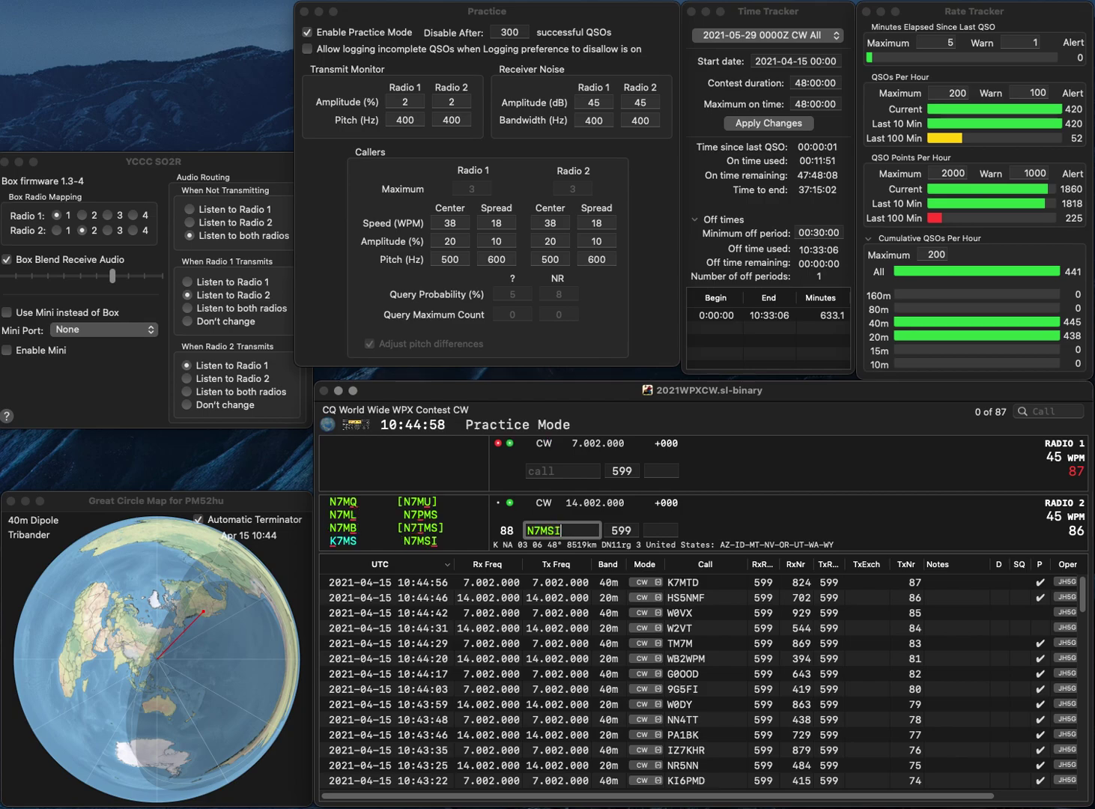
pyautogui.press('Return')
pyautogui.write('WA1FMM')
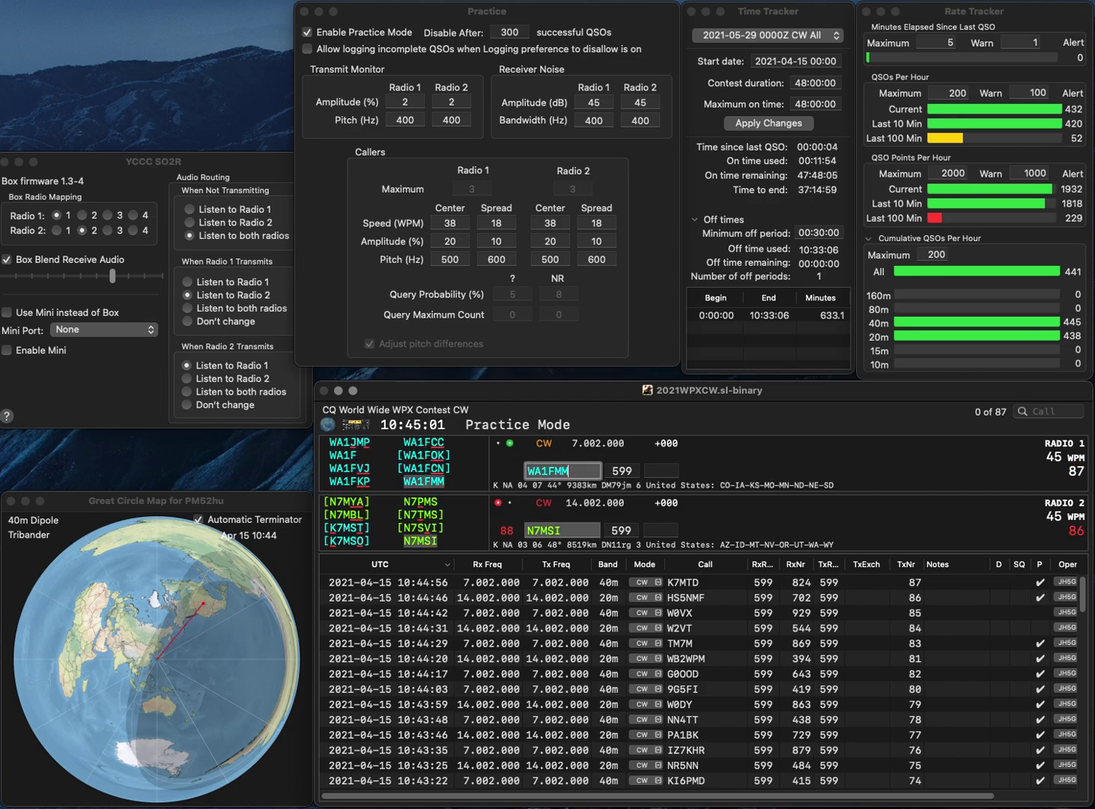
pyautogui.press('Return')
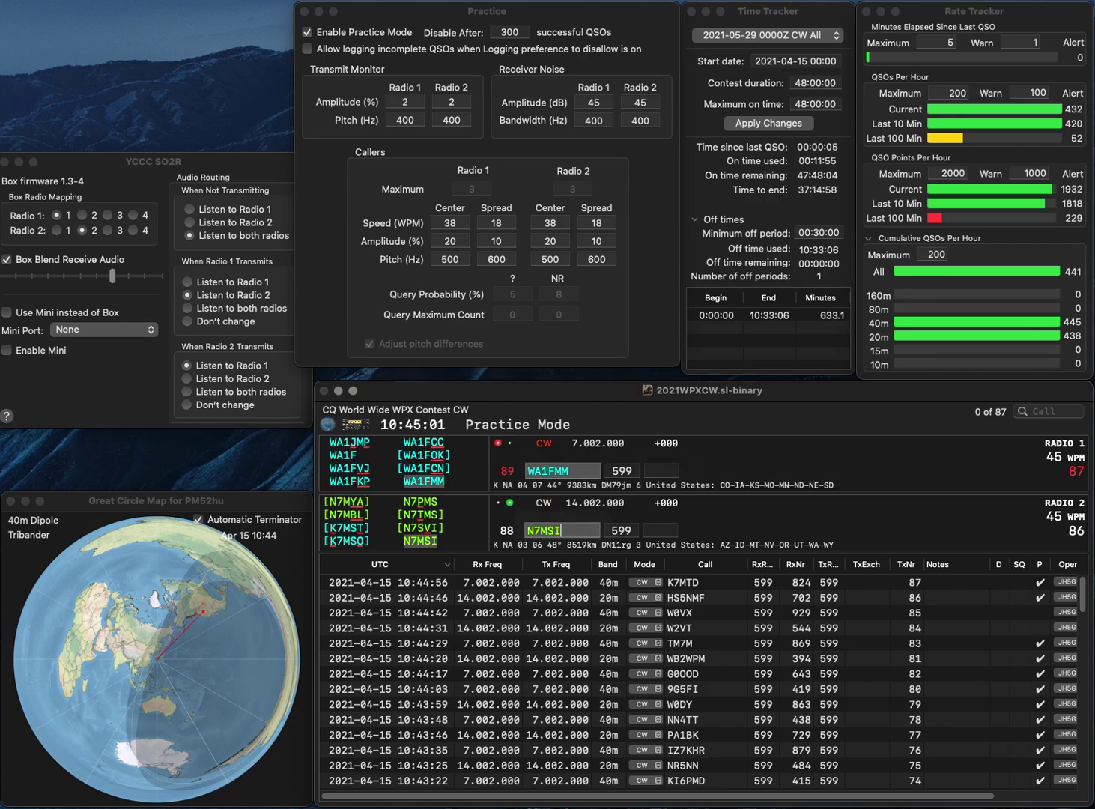
pyautogui.write('747')
pyautogui.press('Return')
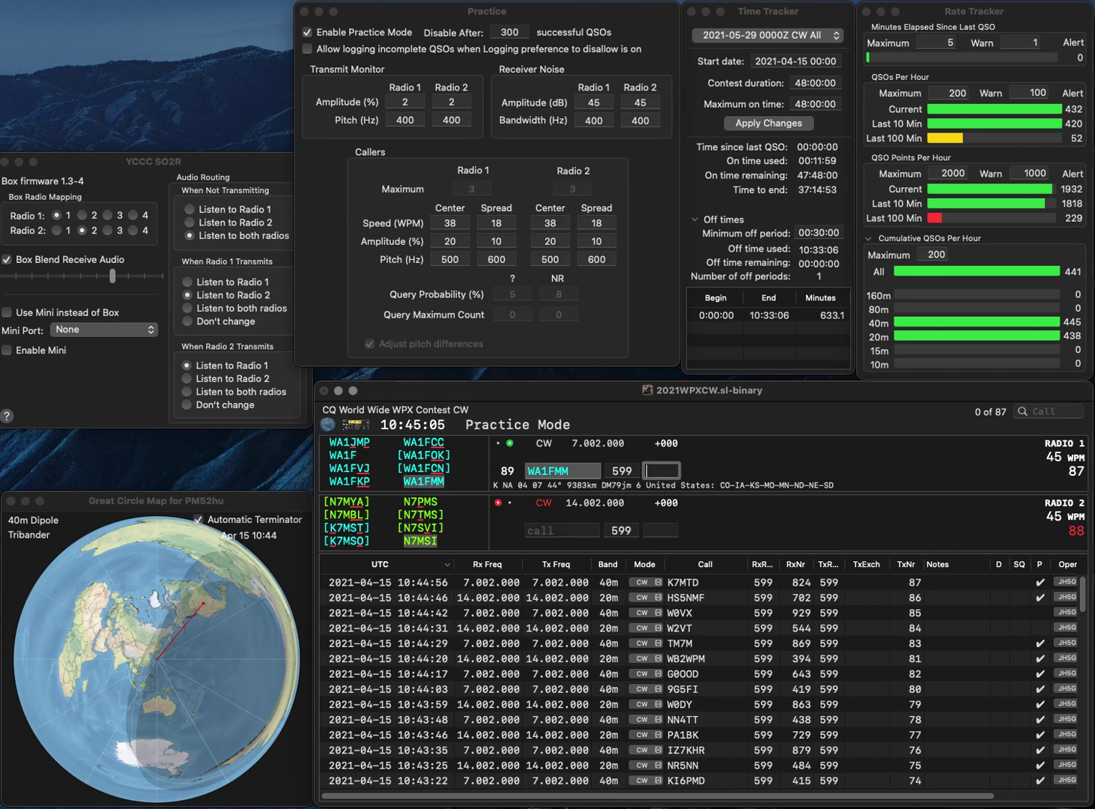
pyautogui.write('458')
pyautogui.press('Return')
# - Answer the caller on Radio 2 as AK8JF and caller PA7KR on Radio 1
pyautogui.write('AK')
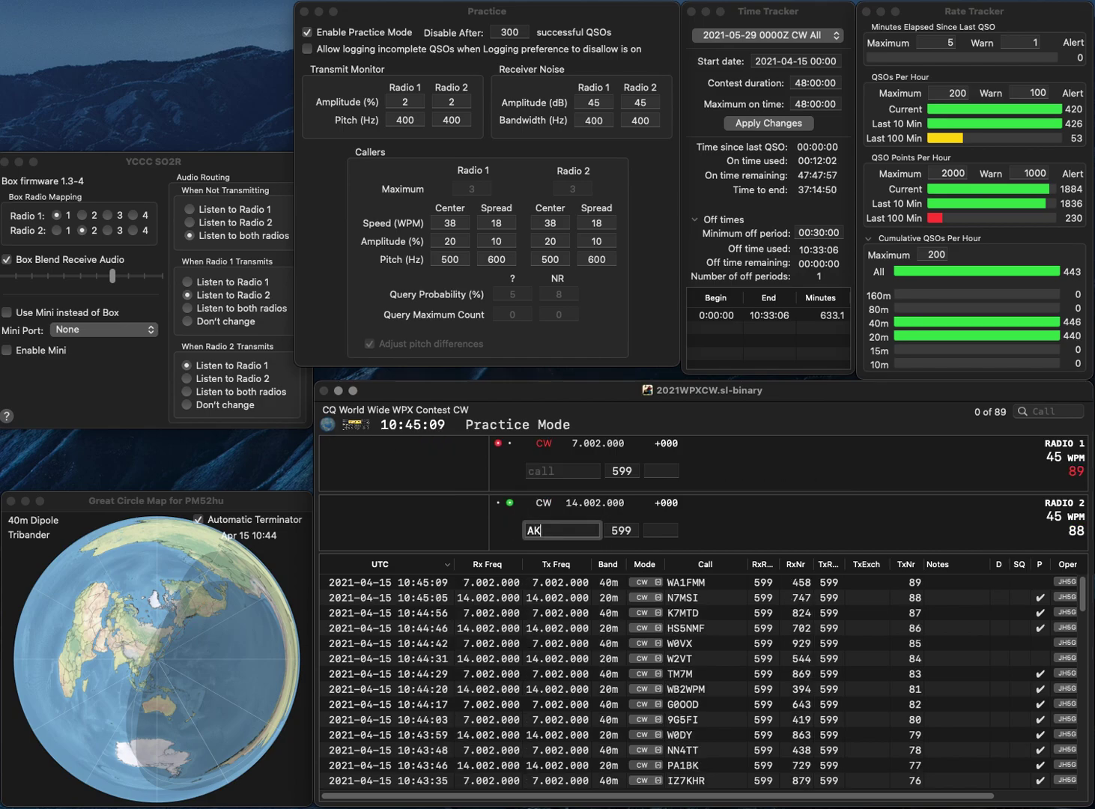
pyautogui.write('8JF')
pyautogui.press('Return')
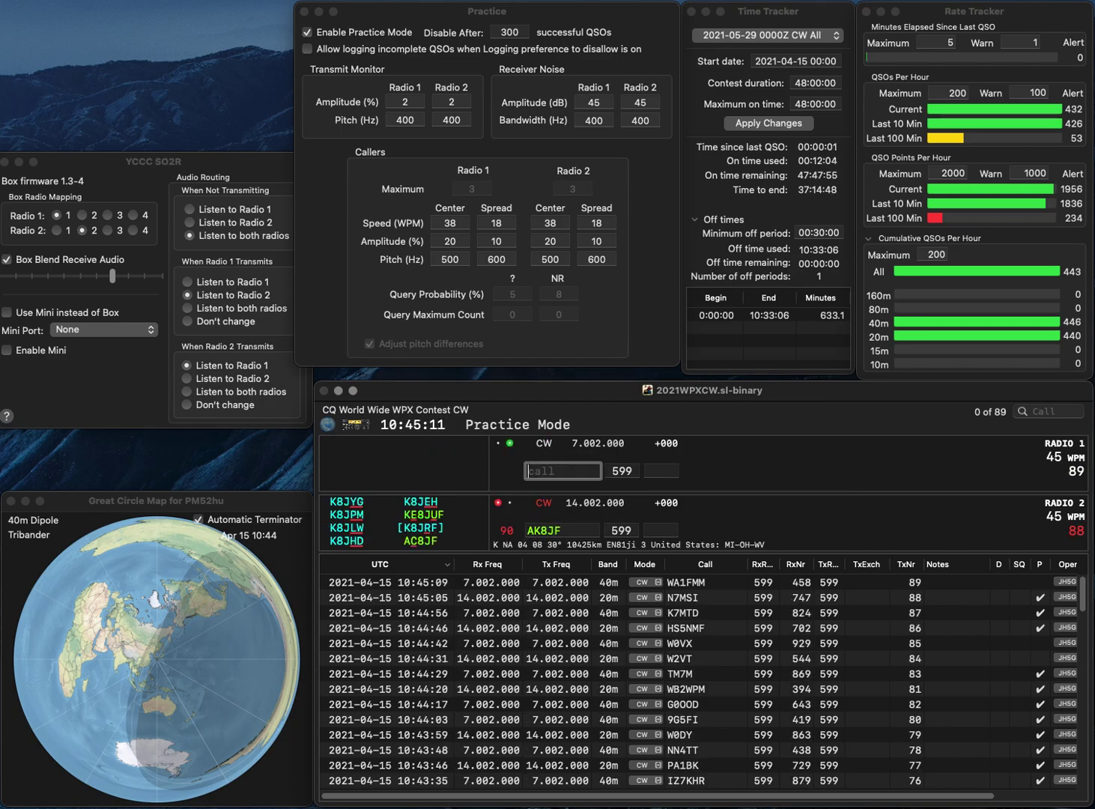
pyautogui.write('W')
pyautogui.press('BackSpace')
pyautogui.write('PA7KR')
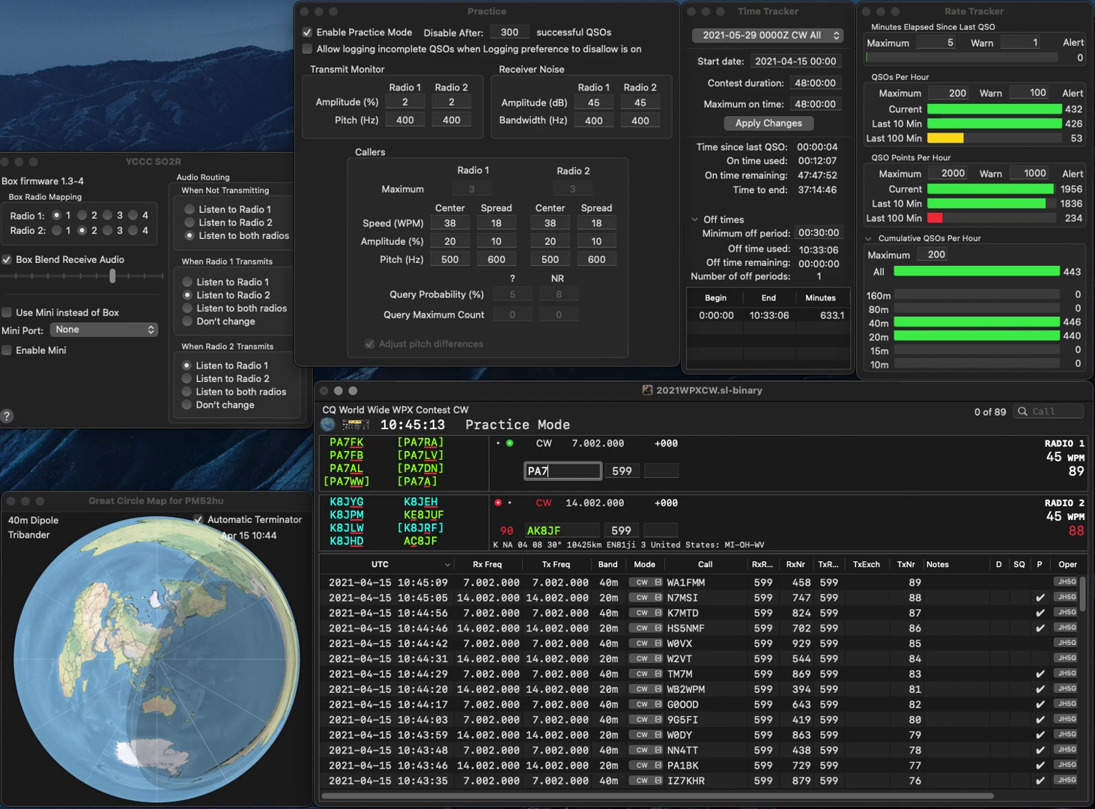
# - Correct the call on Radio 2 to AC8JF and send the exchange
pyautogui.press('Left')
pyautogui.press('Left')
pyautogui.press('Left')
pyautogui.press('BackSpace')
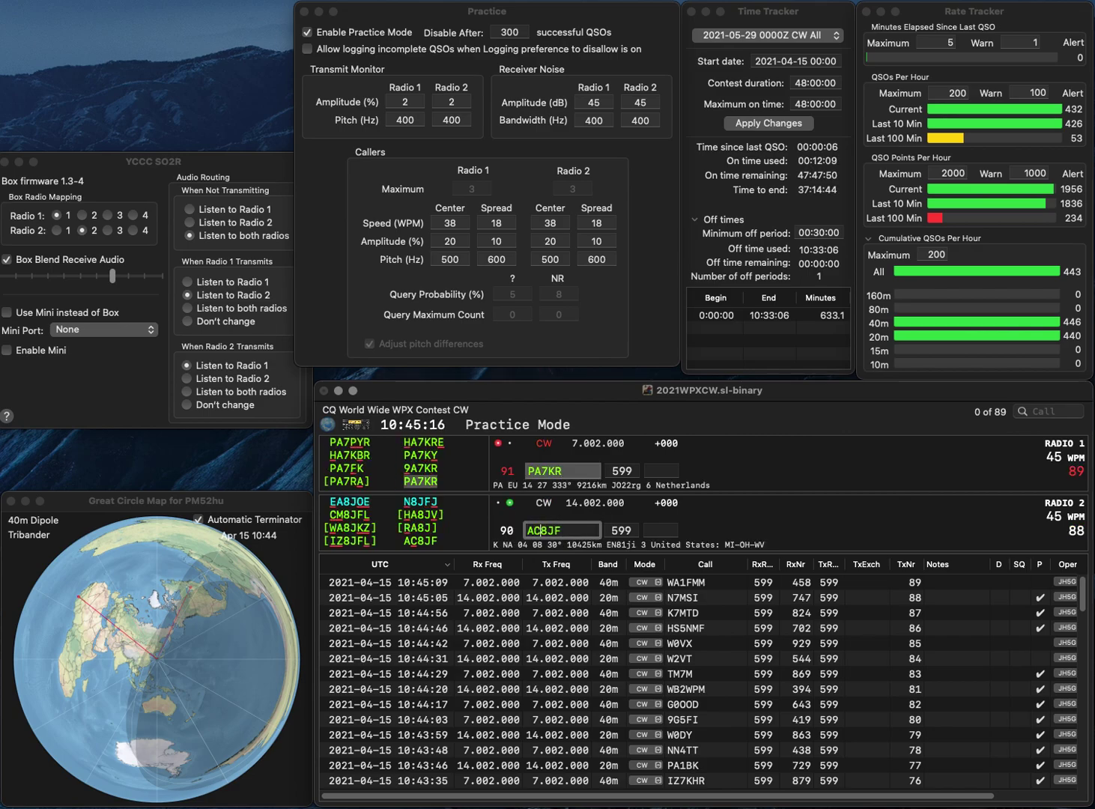
pyautogui.write('C')
pyautogui.press('Return')
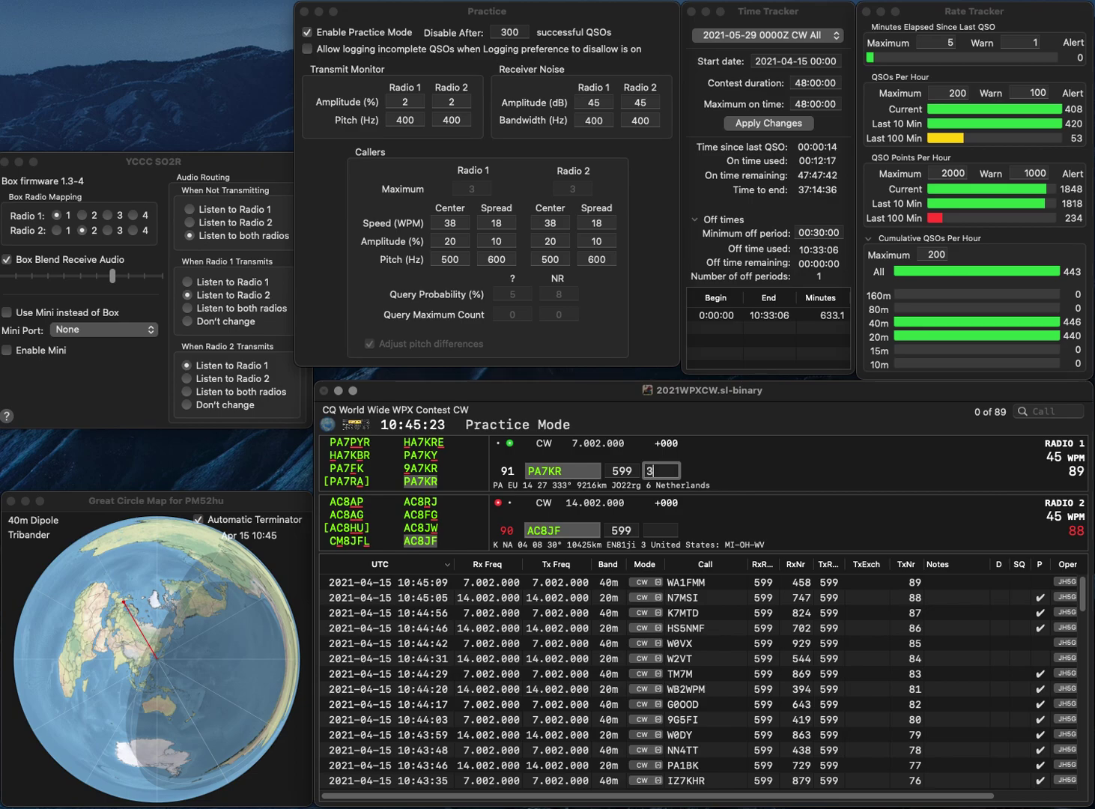
# - Log PA7KR on Radio 1 with received number 394 and AC8JF on Radio 2 with received number 692
pyautogui.write('94')
pyautogui.press('Return')
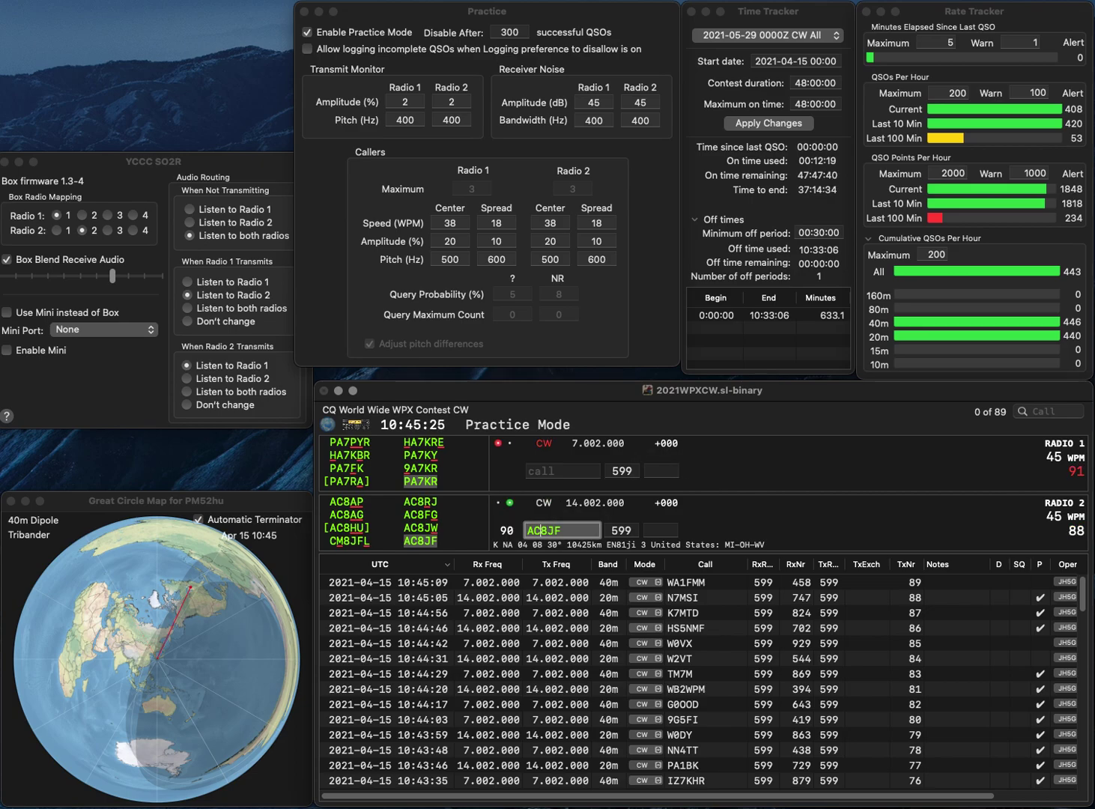
pyautogui.press('Return')
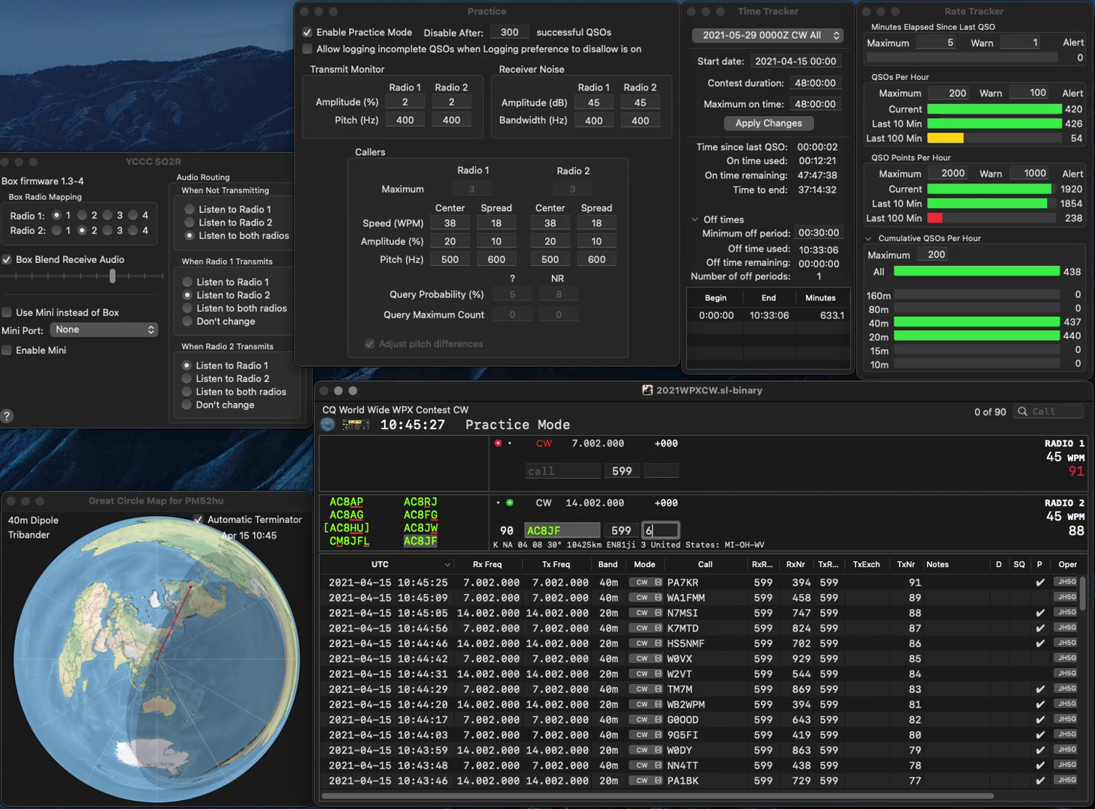
pyautogui.write('48')
pyautogui.press('Return')
pyautogui.write('K8NW')
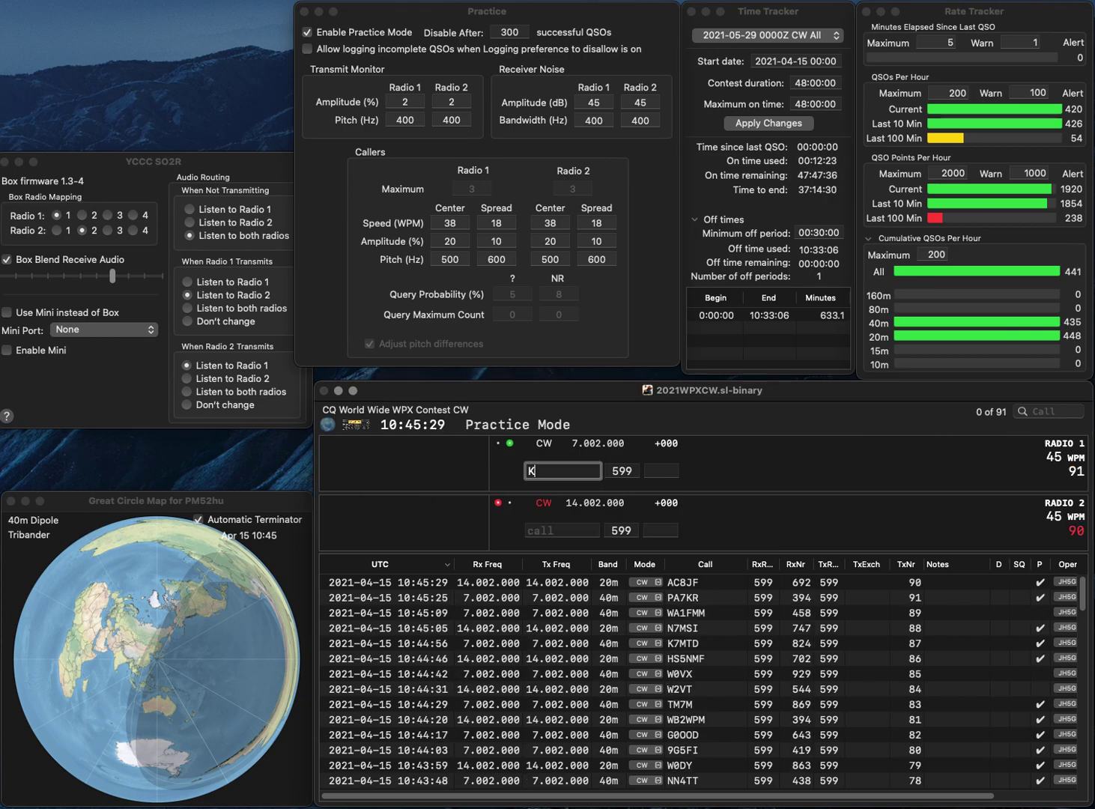
pyautogui.press('Return')
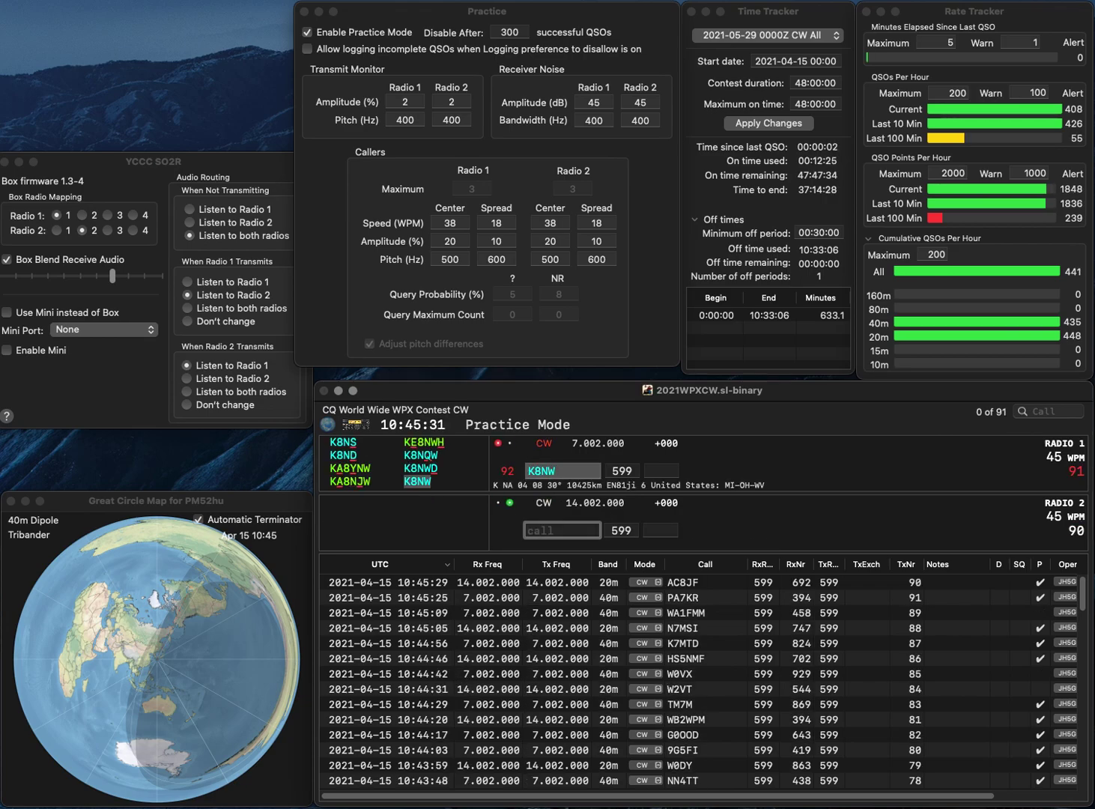
pyautogui.write('F4BDG')
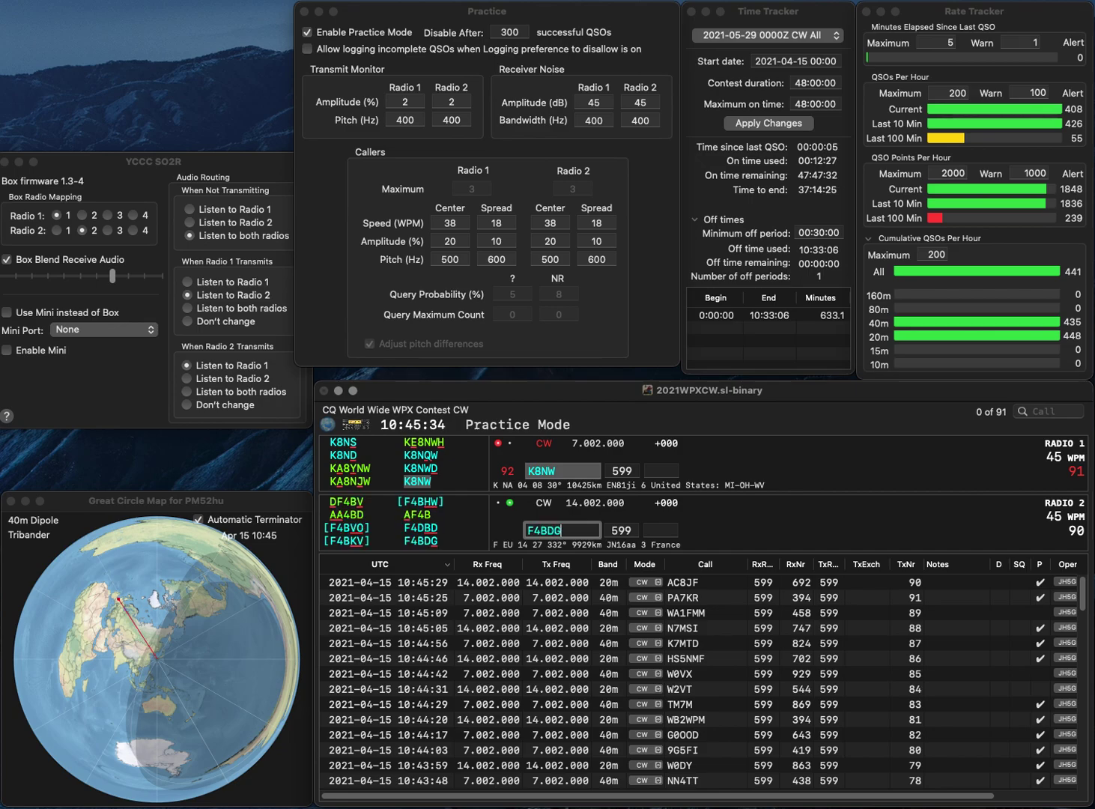
pyautogui.press('Return')
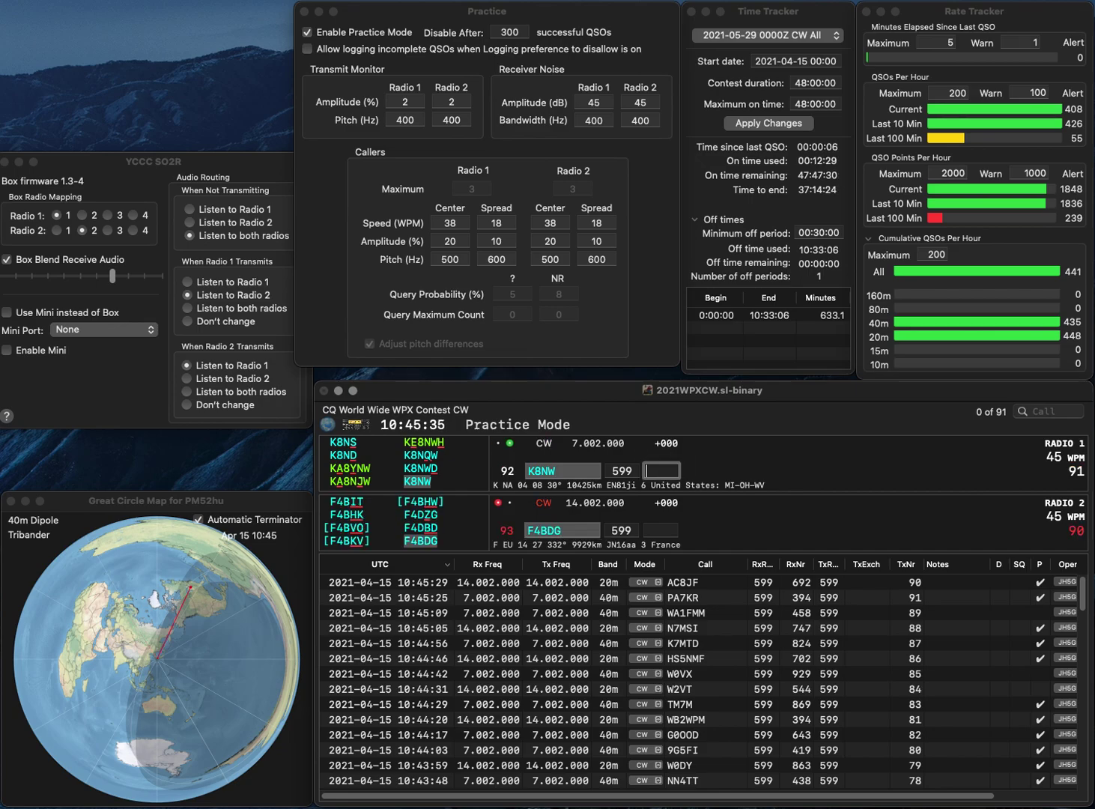
# - Log K8NW on Radio 1 with received number 547 and F4BDG on Radio 2 with received number 40
pyautogui.write('547')
pyautogui.press('Return')
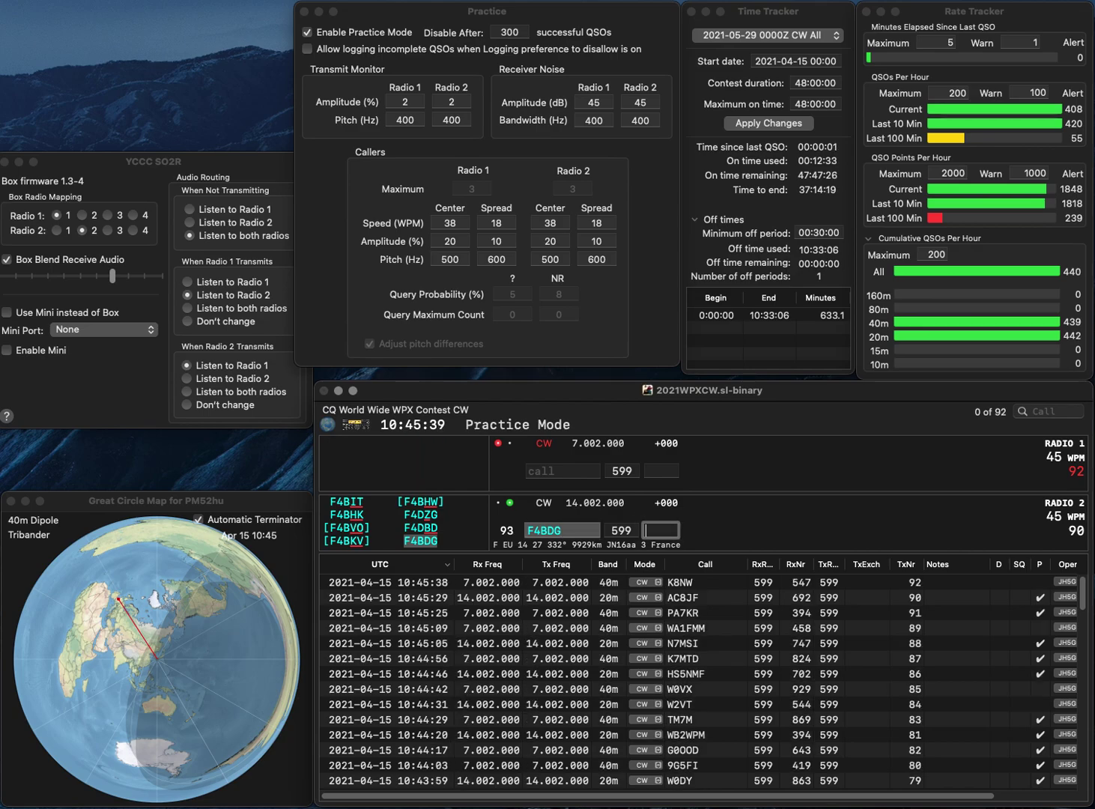
pyautogui.write('4')
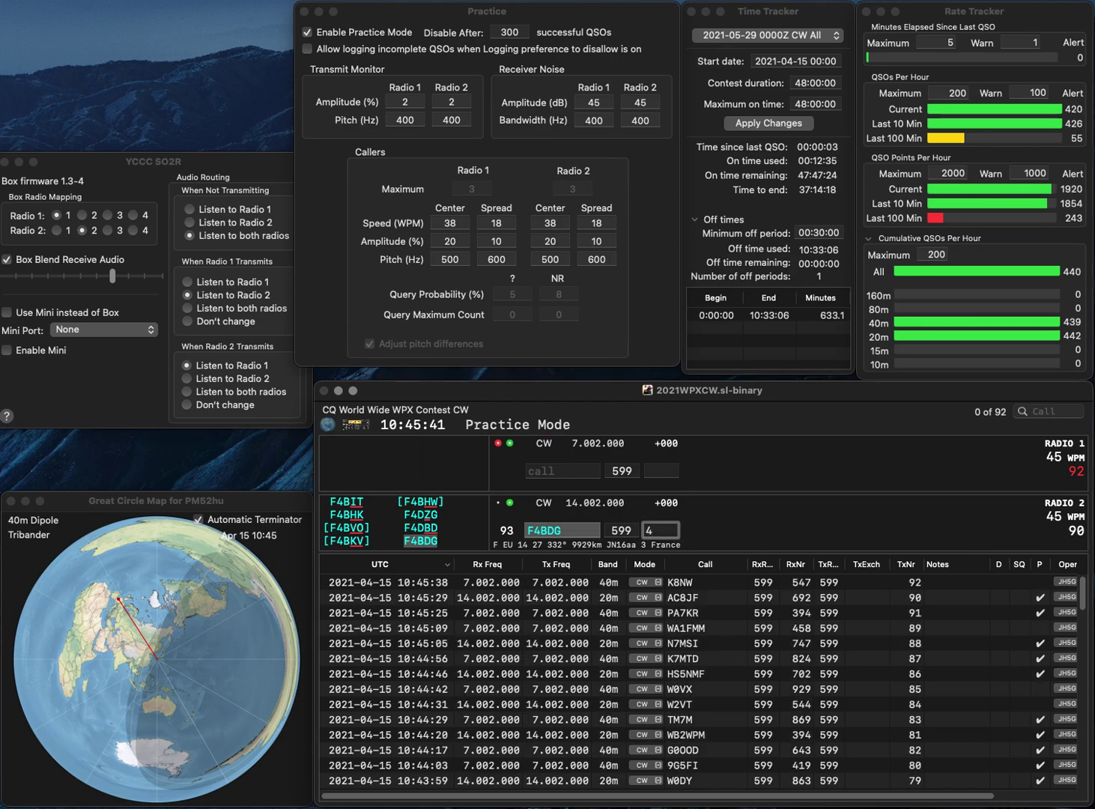
pyautogui.write('0')
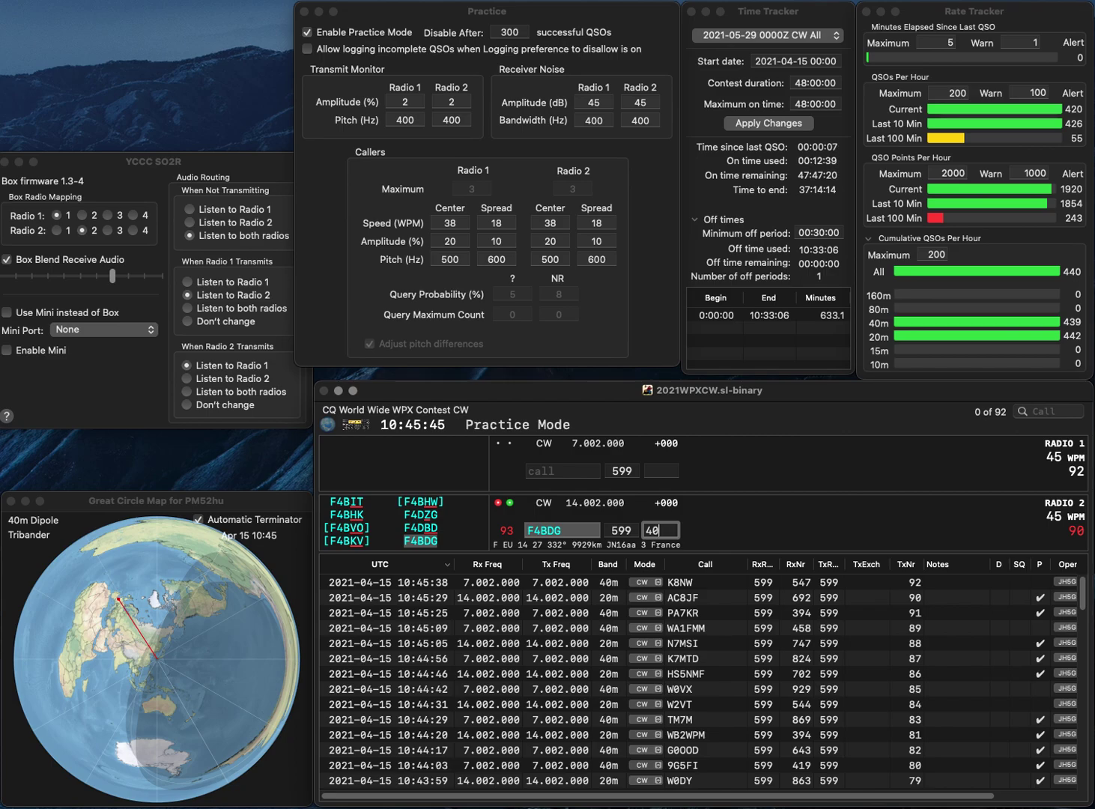
pyautogui.press('Return')
pyautogui.write('F6HKA')
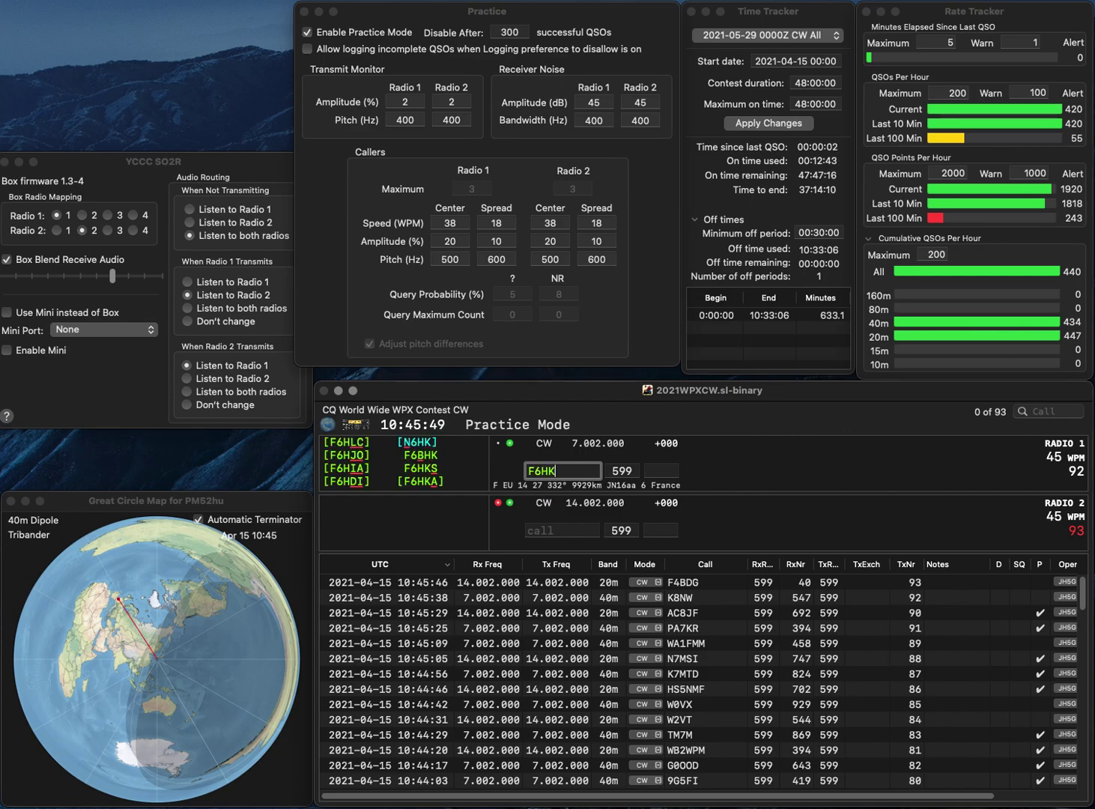
pyautogui.press('Return')
pyautogui.write('0DX')
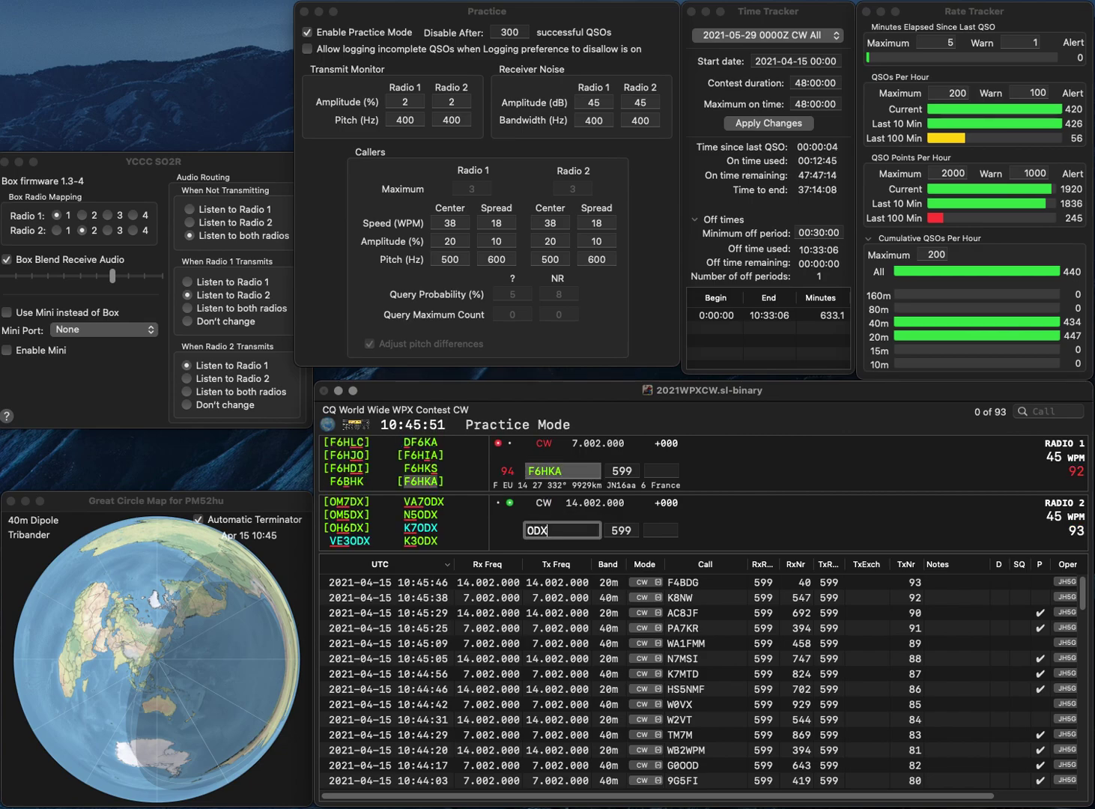
pyautogui.press('Home')
pyautogui.write('N5')
pyautogui.press('Return')
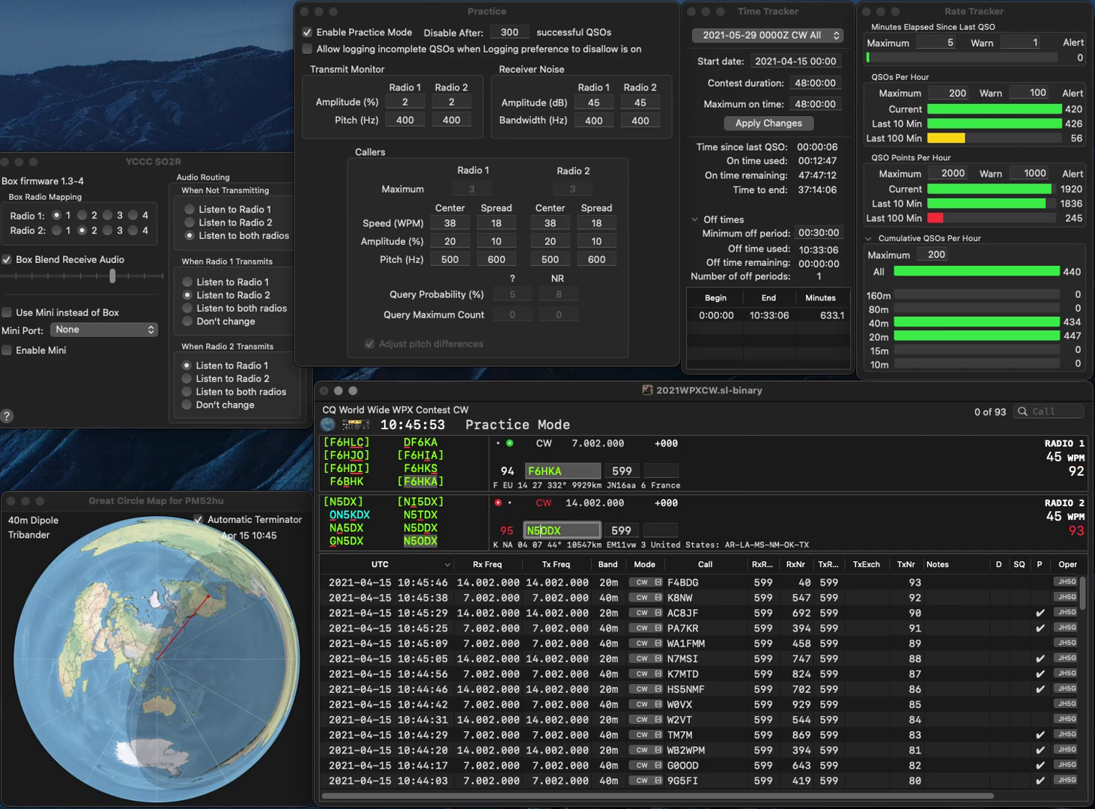
pyautogui.write('588')
pyautogui.press('Return')
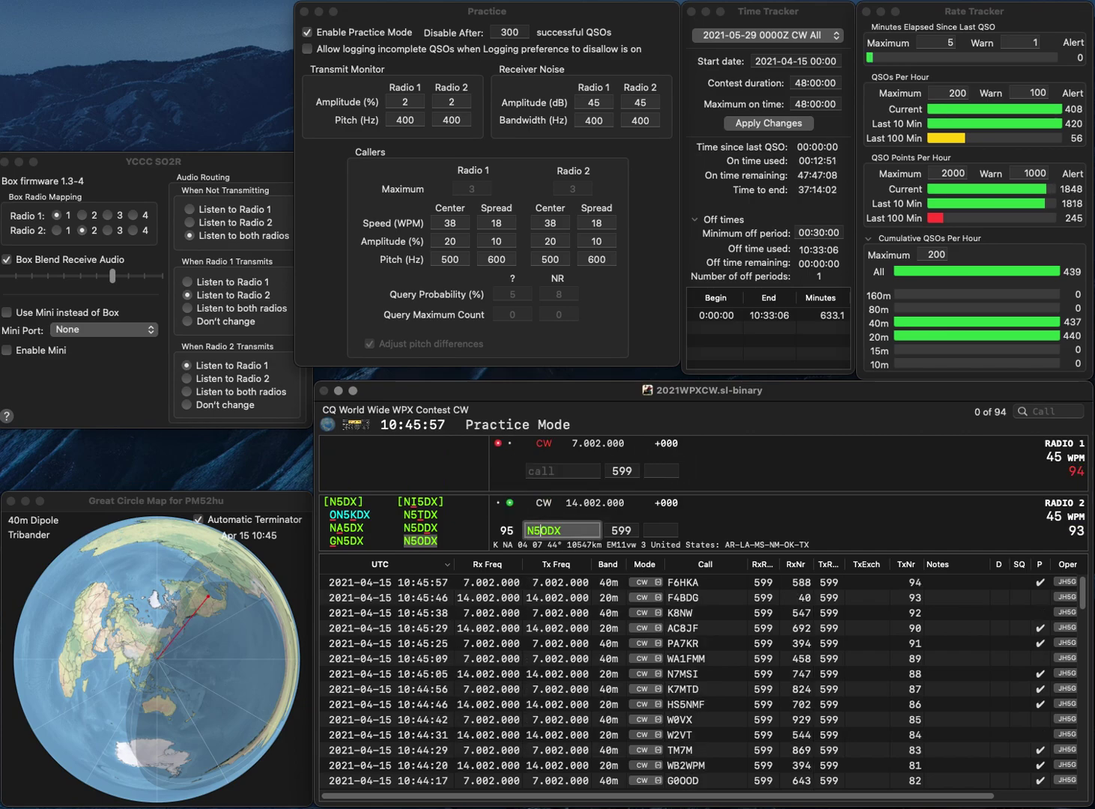
pyautogui.write('39')
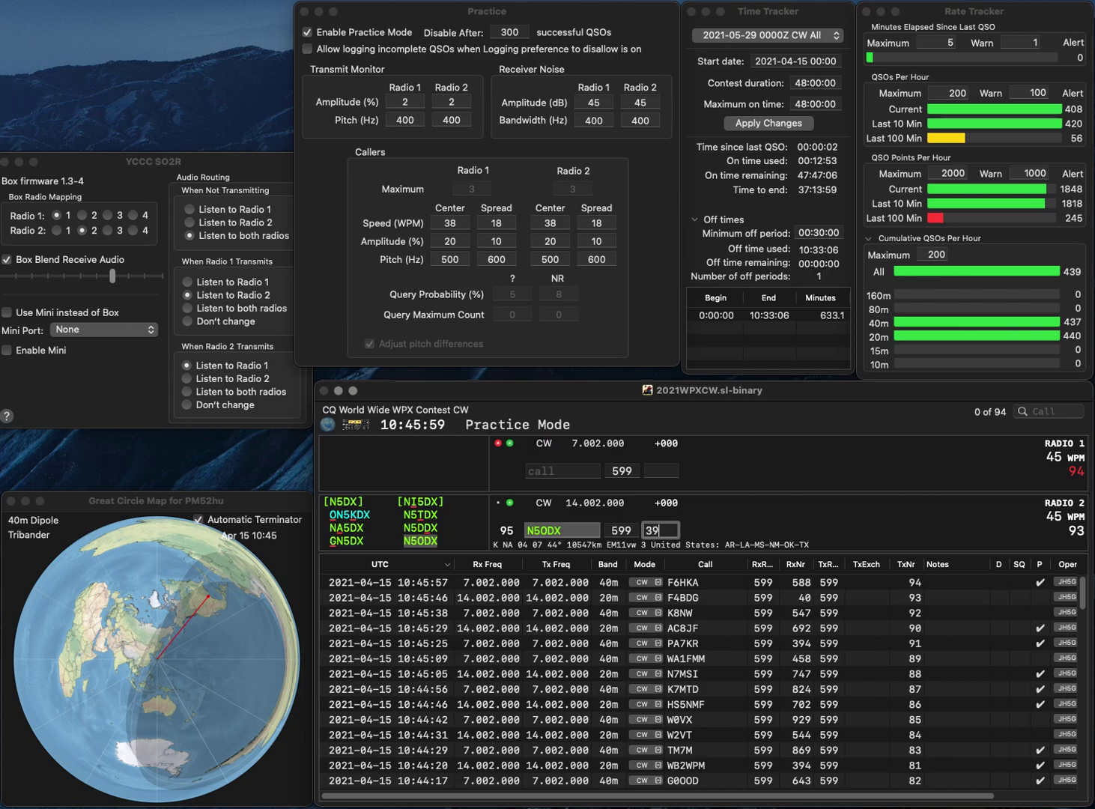
pyautogui.write('0')
pyautogui.press('Return')
# - Answer the caller on Radio 1 with the partial call 1AD
pyautogui.write('1EA')
pyautogui.press('BackSpace')
pyautogui.press('BackSpace')
pyautogui.write('AD')
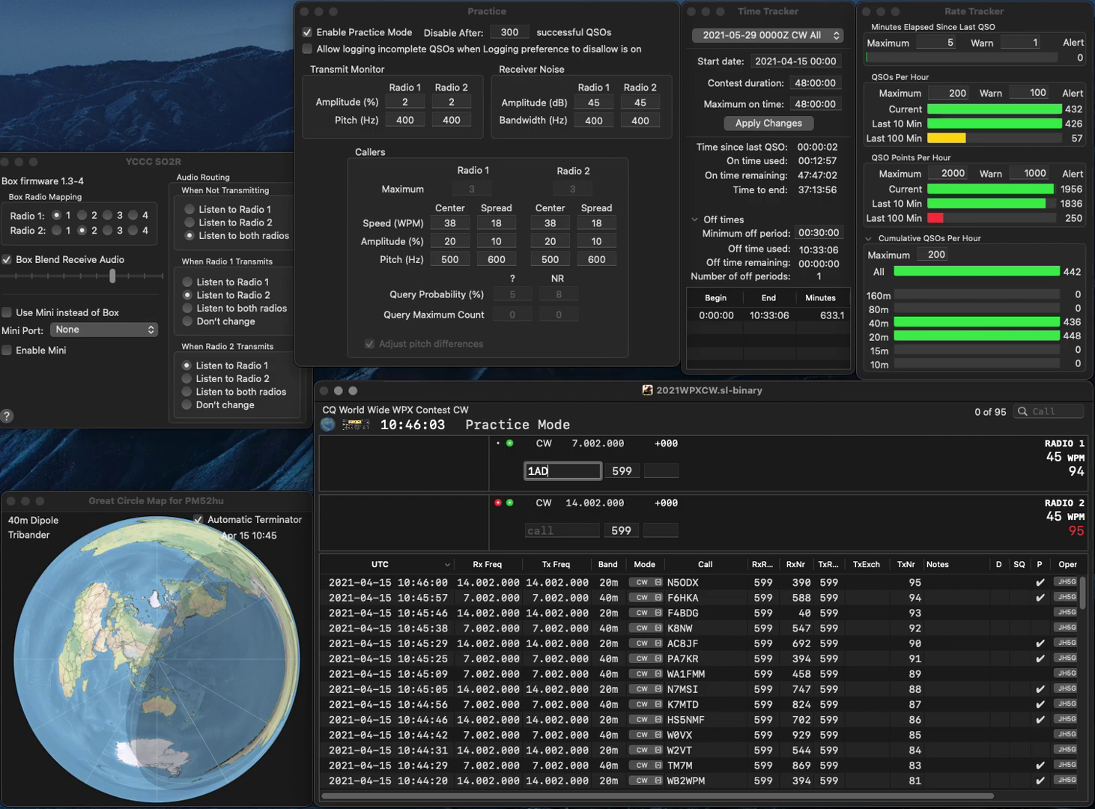
pyautogui.press('Return')
# - Answer the caller on Radio 2 as WA6GT and send the exchange
pyautogui.write('A6MG')
pyautogui.press('BackSpace')
pyautogui.press('BackSpace')
pyautogui.write('GT')
pyautogui.press('Left')
pyautogui.press('Left')
pyautogui.press('Left')
pyautogui.press('Left')
pyautogui.write('W')
pyautogui.press('Return')
# - Complete the partial call on Radio 1 as XE2AD and send the exchange
pyautogui.press('Left')
pyautogui.press('Left')
pyautogui.press('Left')
pyautogui.write('Z')
pyautogui.press('BackSpace')
pyautogui.write('XE2')
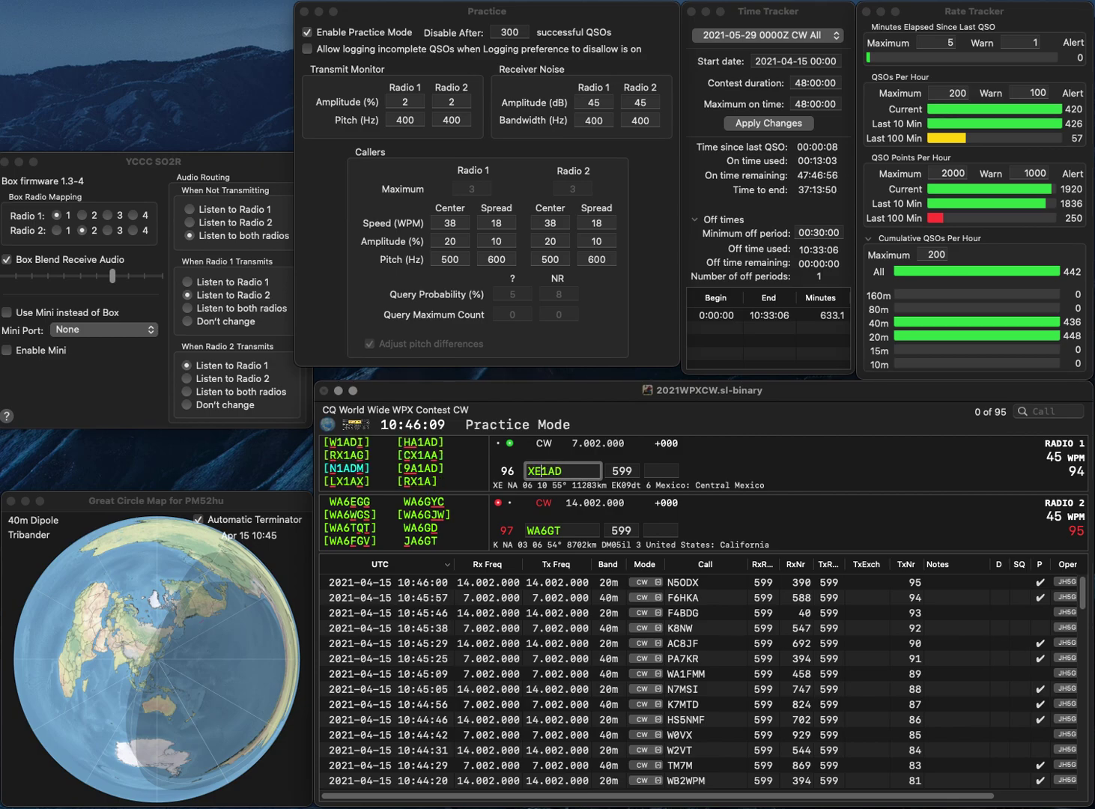
pyautogui.press('Return')
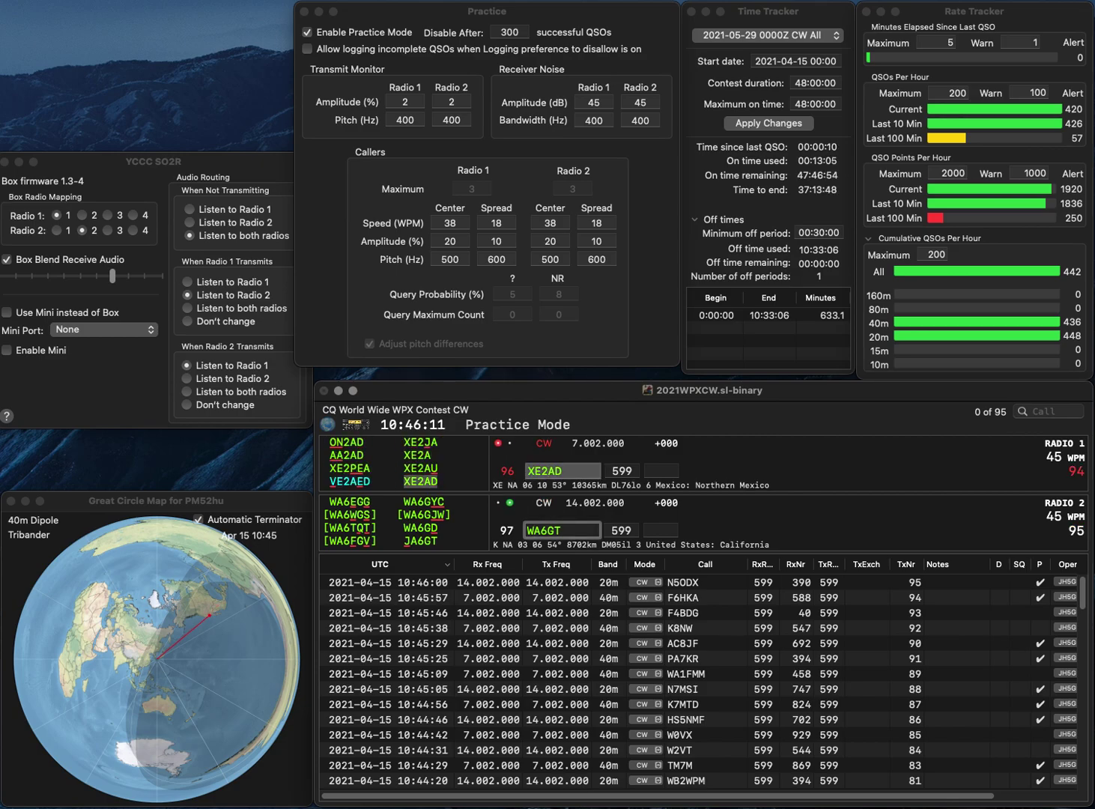
# - Correct the call on Radio 2 to JA6GT and send the exchange
pyautogui.press('Delete')
pyautogui.write('A')
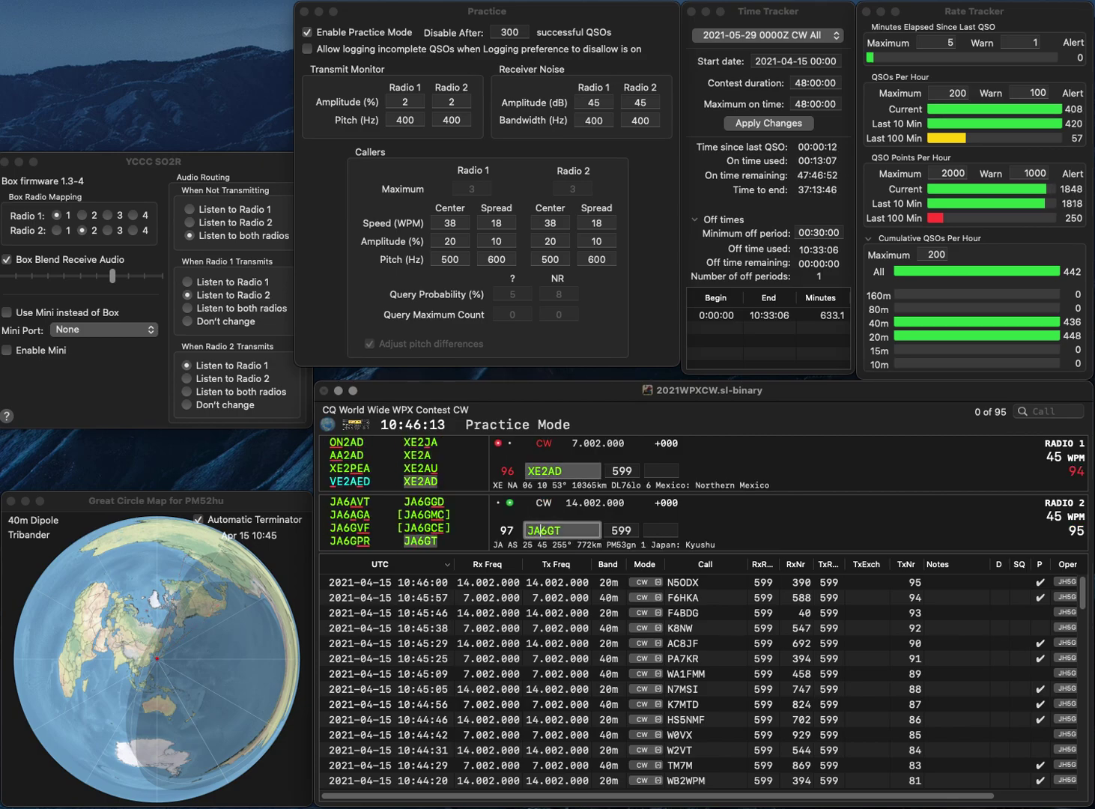
pyautogui.press('Return')
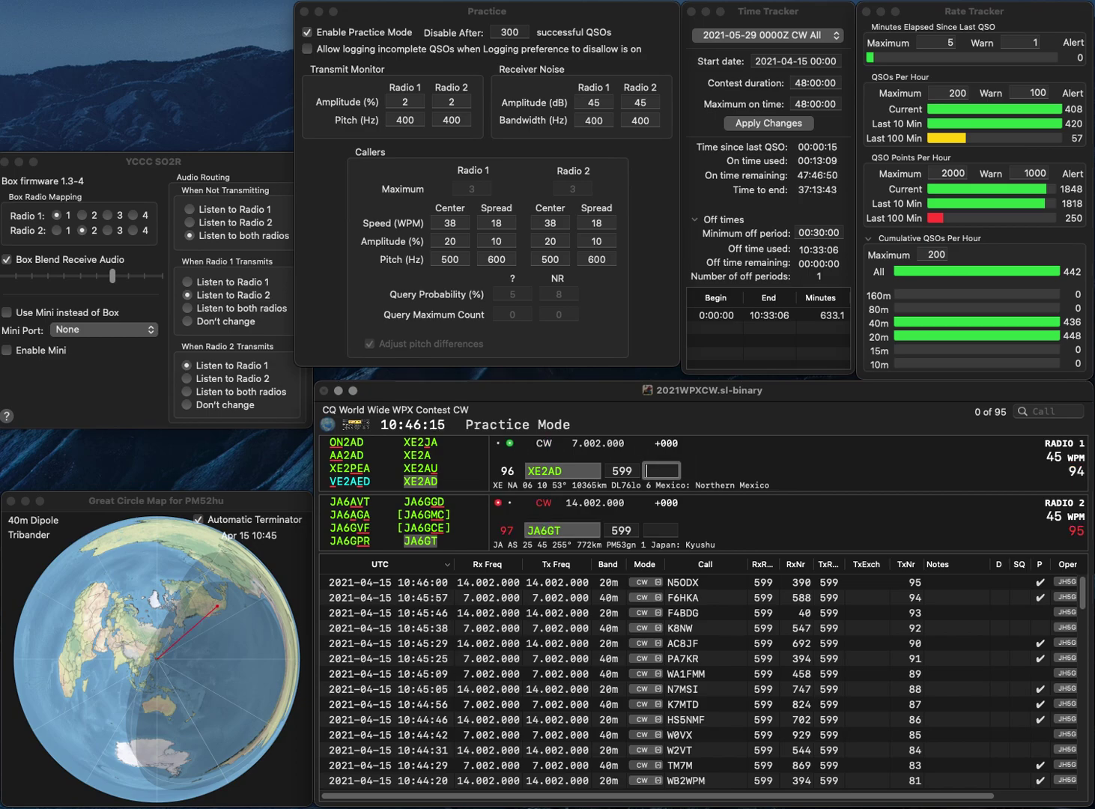
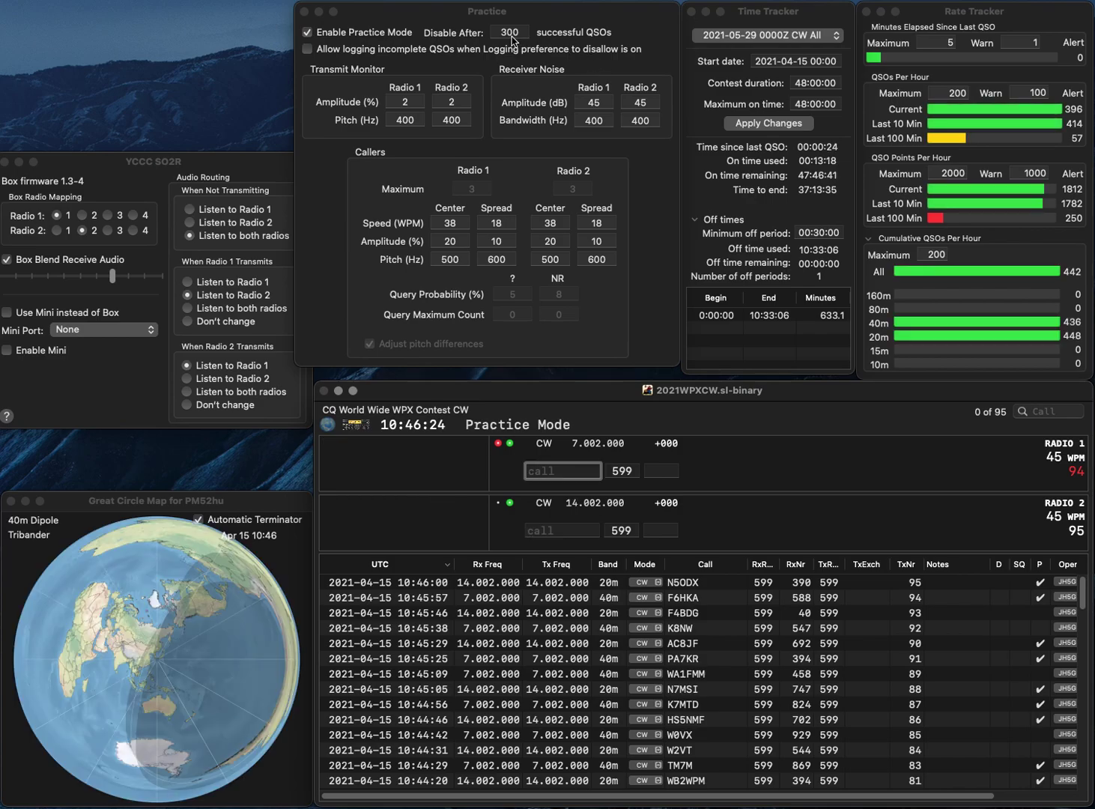
# - Set practice mode to disable after 206 successful QSOs, and switch practice mode off and on again
pyautogui.click(511, 36)
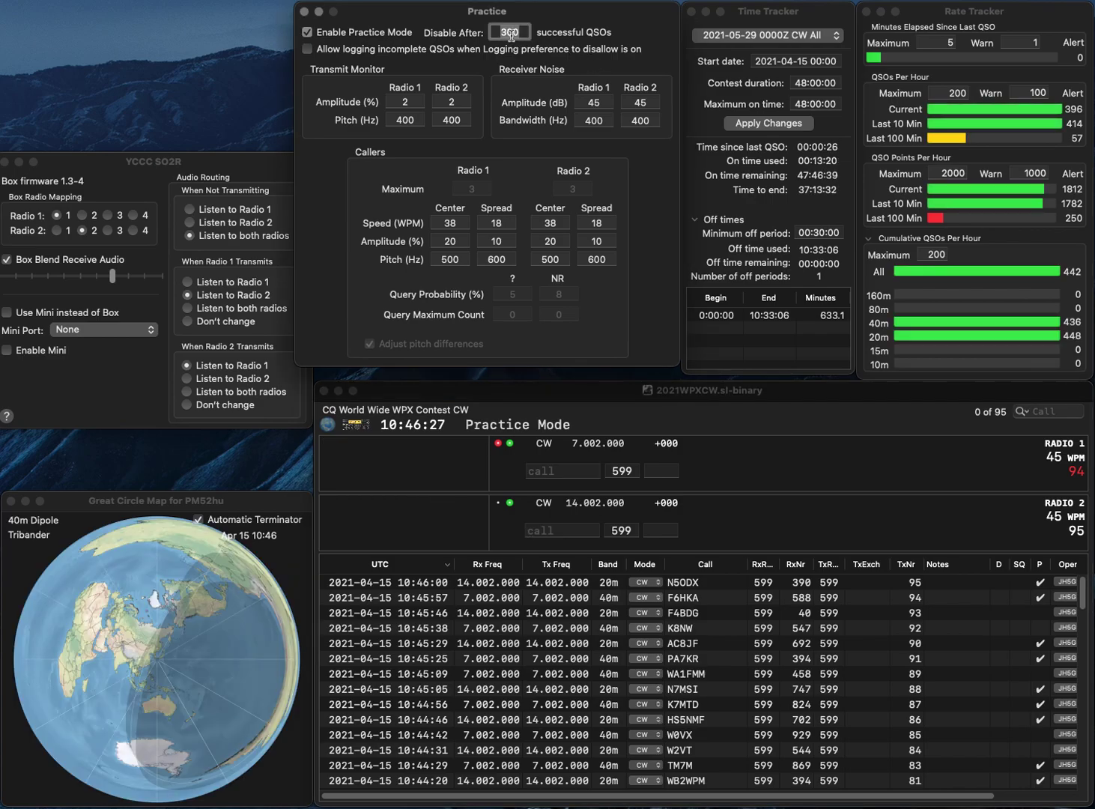
pyautogui.write('206')
pyautogui.press('Return')
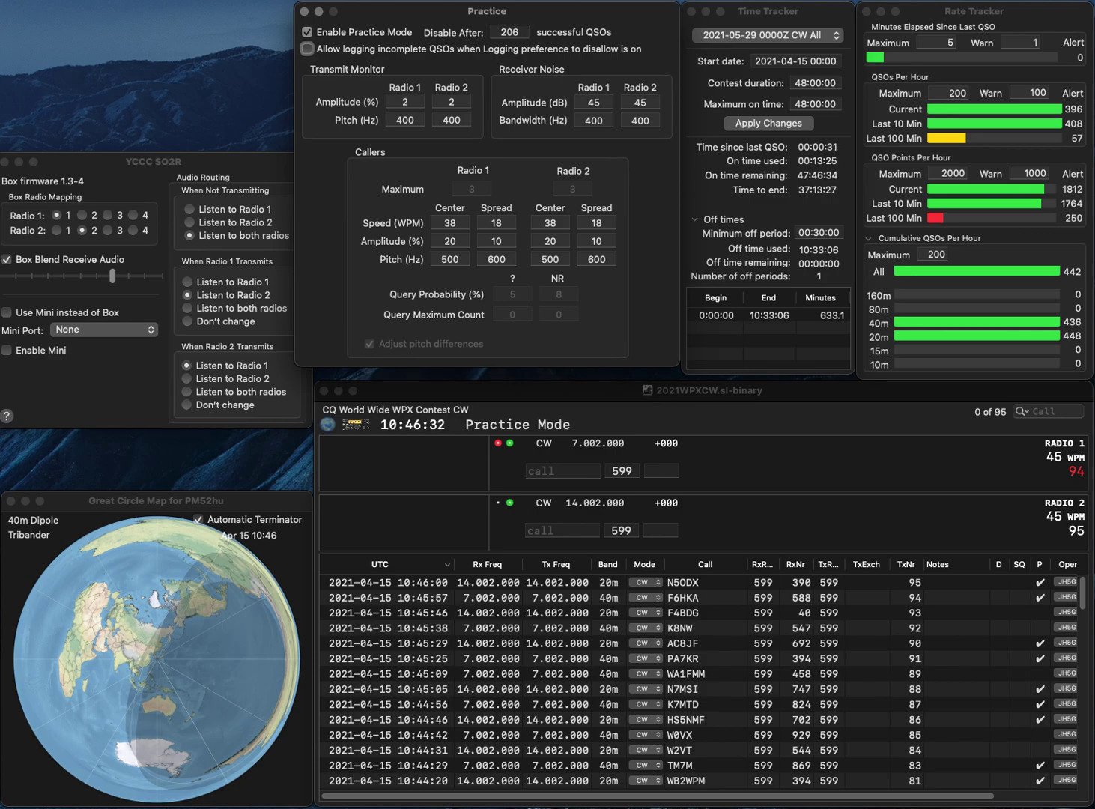
pyautogui.click(307, 33)
pyautogui.click(306, 33)
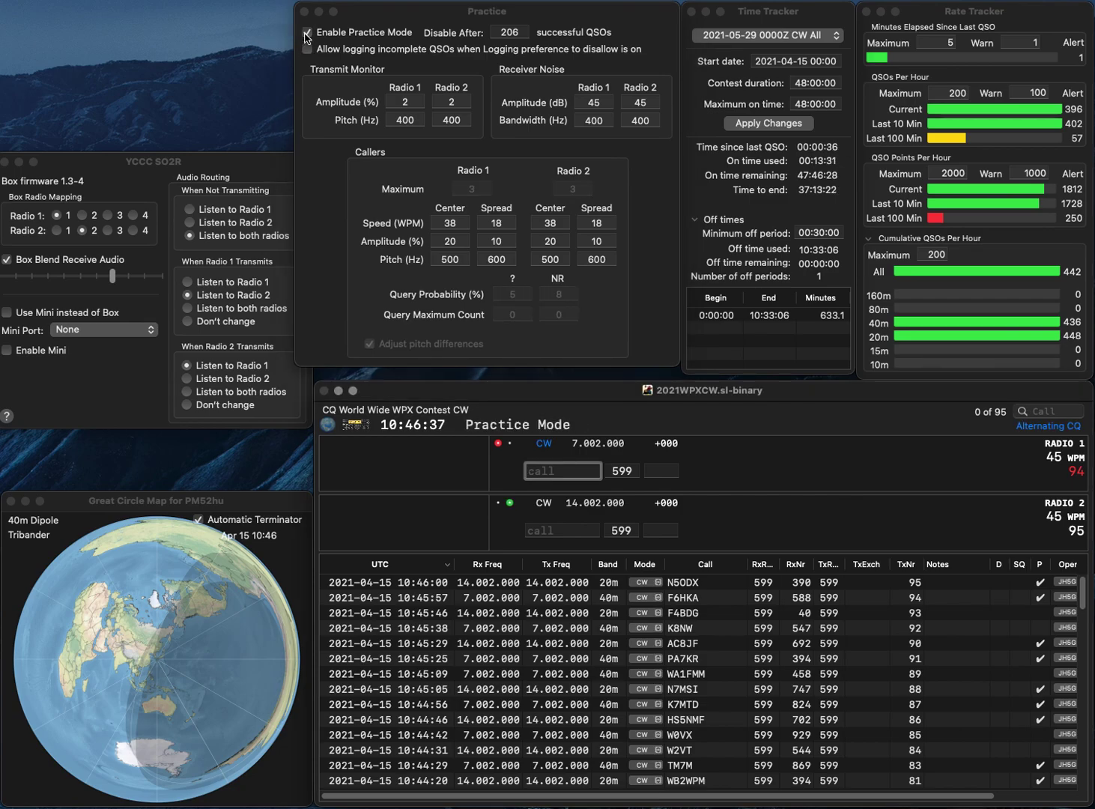
# - Answer the caller on Radio 1 with ISO0 and the caller on Radio 2 with N6BV
pyautogui.write('I')
pyautogui.press('BackSpace')
pyautogui.write('SO0')
pyautogui.press('Return')
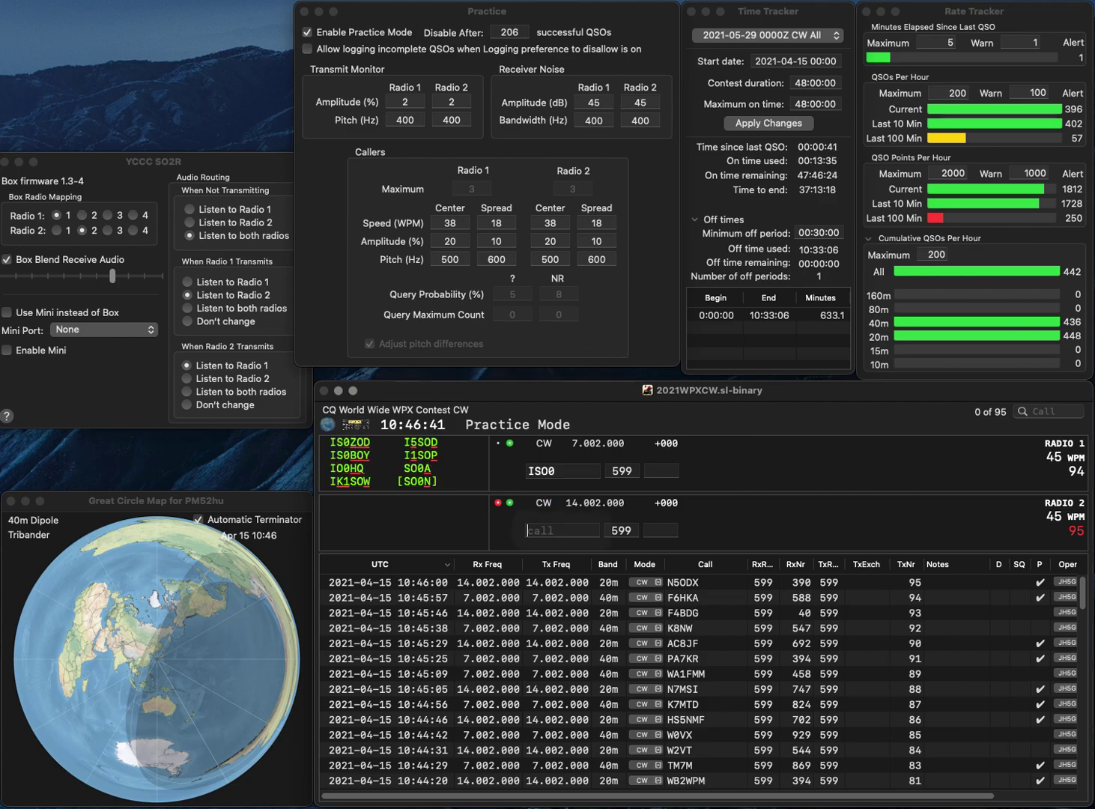
pyautogui.write('BV')
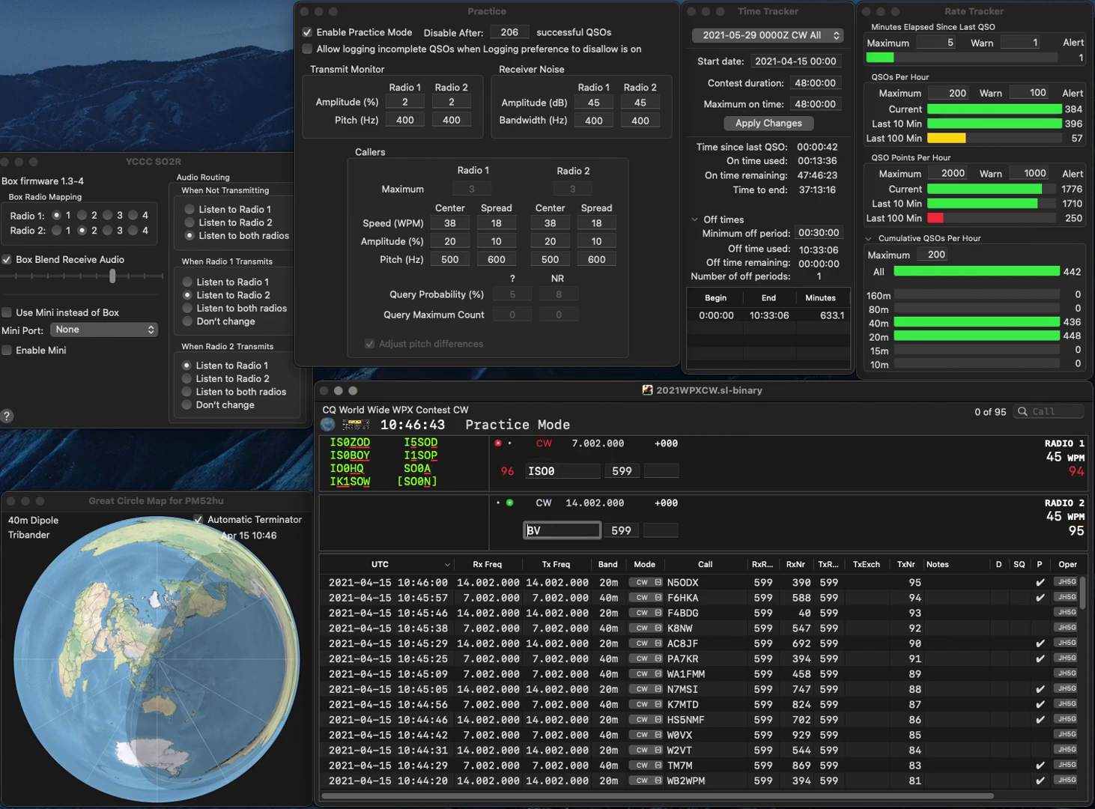
pyautogui.write('N6')
pyautogui.press('Return')
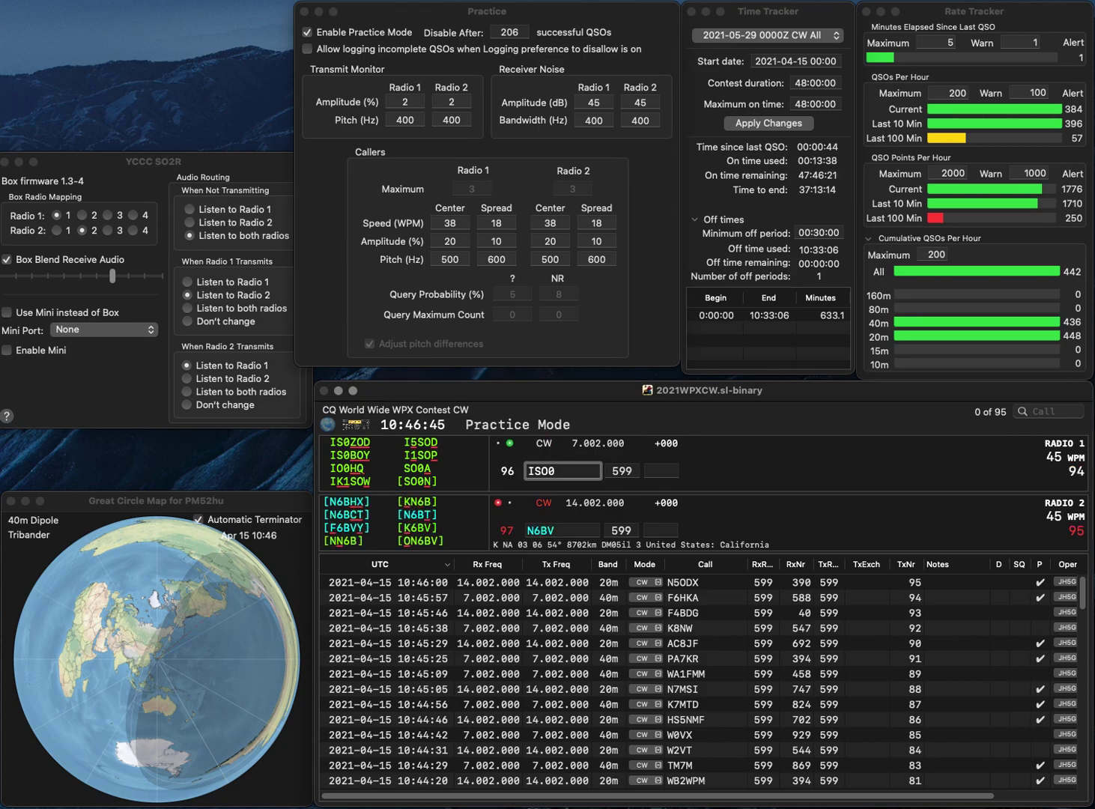
# - Correct the call on Radio 1 to WM7Z and send the exchange
pyautogui.press('BackSpace')
pyautogui.press('BackSpace')
pyautogui.press('BackSpace')
pyautogui.write('M7Z')
pyautogui.press('super+Left')
pyautogui.write('W')
pyautogui.press('Return')
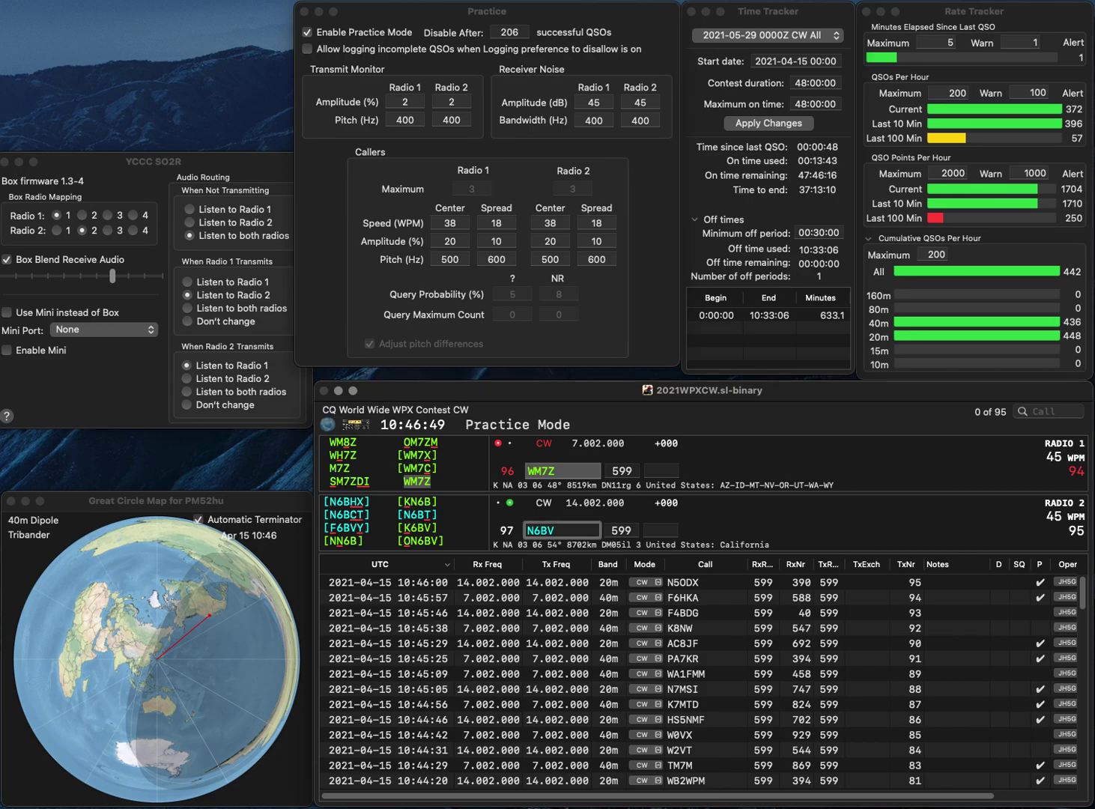
pyautogui.press('BackSpace')
pyautogui.write('8')
pyautogui.press('Return')
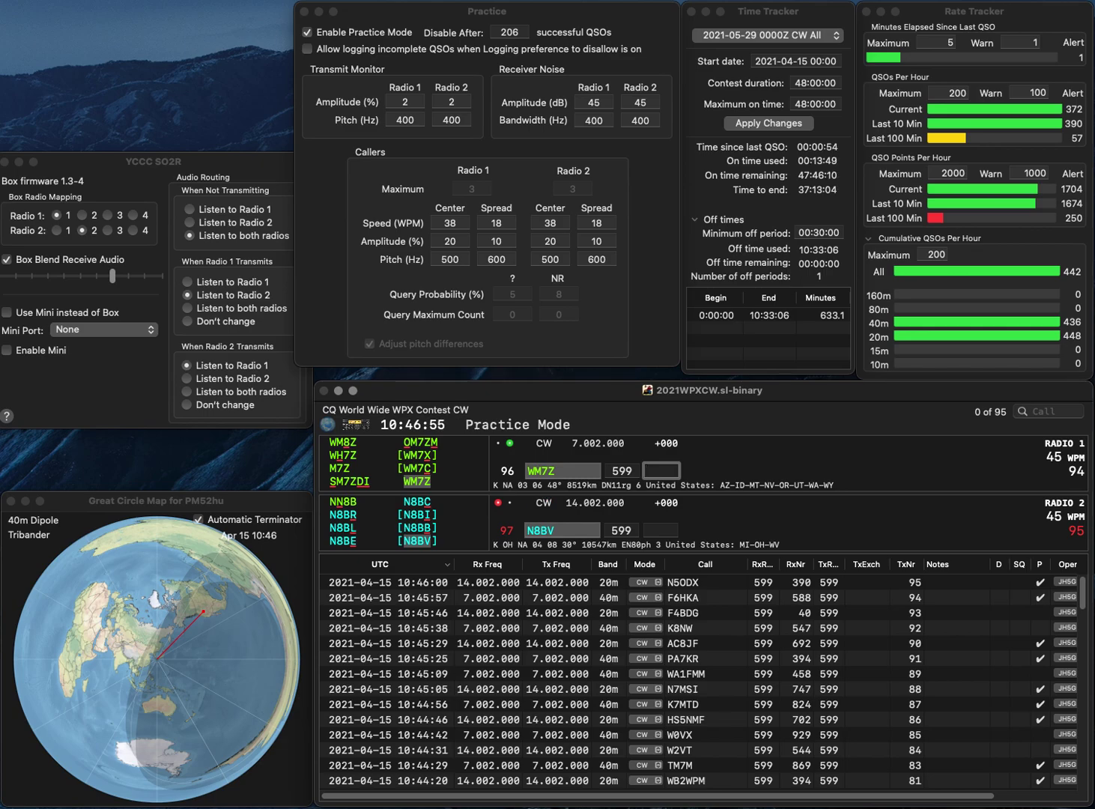
# - Log serial number 869 for WM7Z on Radio 1 and 971 for N8BV on Radio 2
pyautogui.write('869')
pyautogui.press('Return')
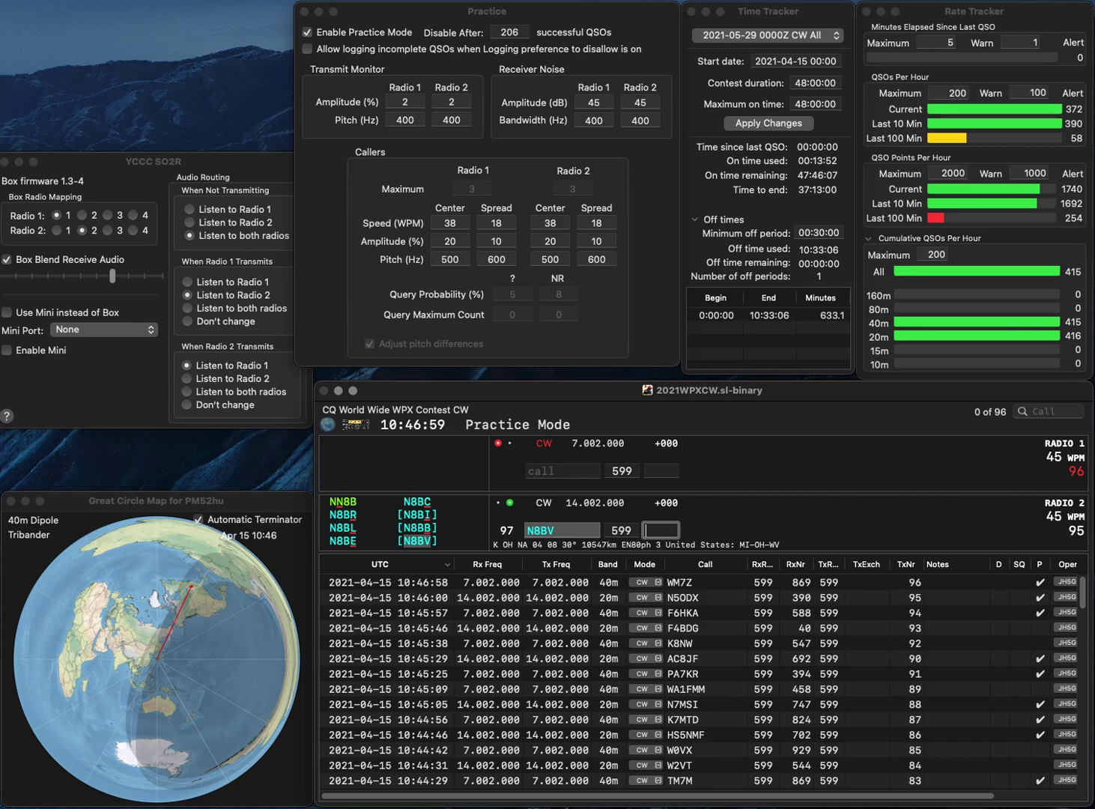
pyautogui.write('971')
pyautogui.press('Return')
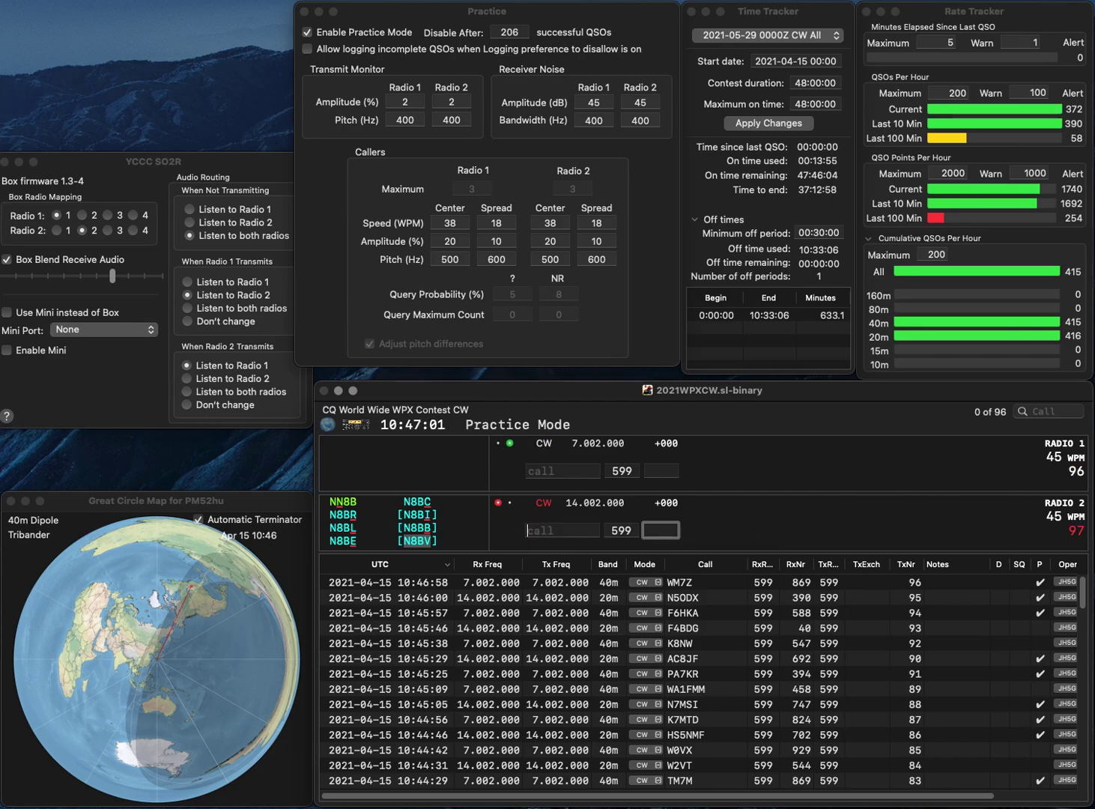
pyautogui.write('0XOM3RM')
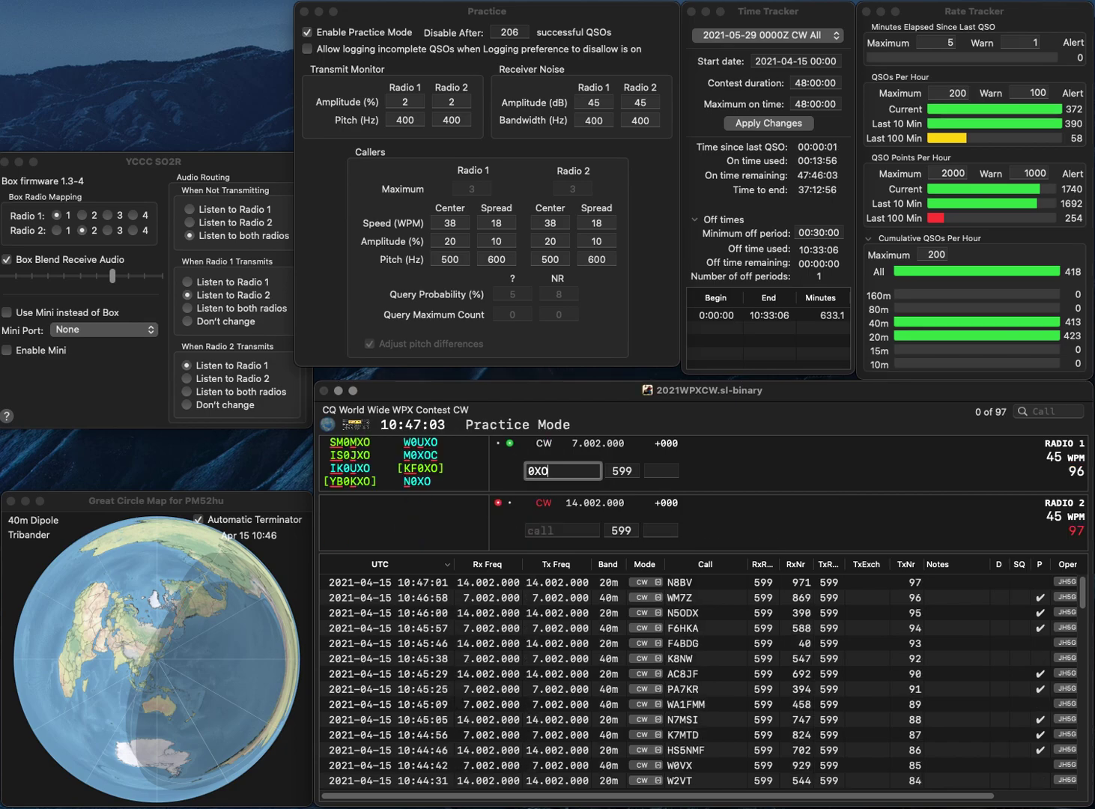
pyautogui.press('Delete')
pyautogui.press('Delete')
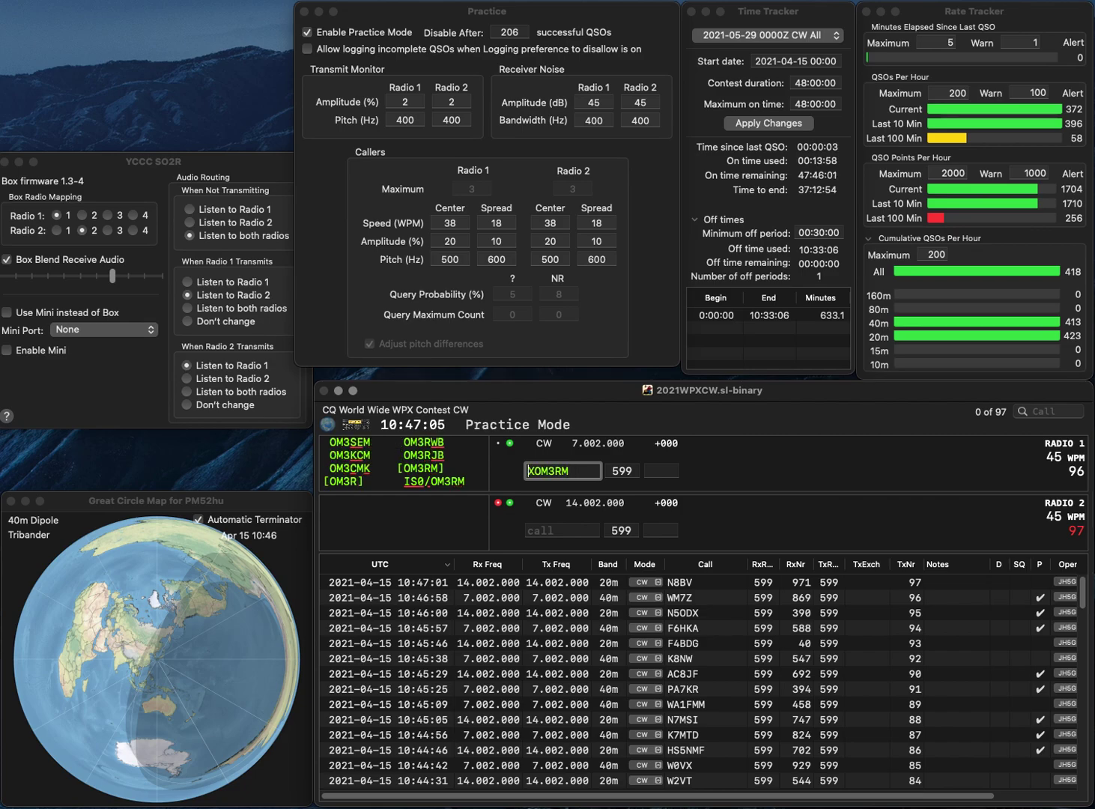
pyautogui.write('IS0/')
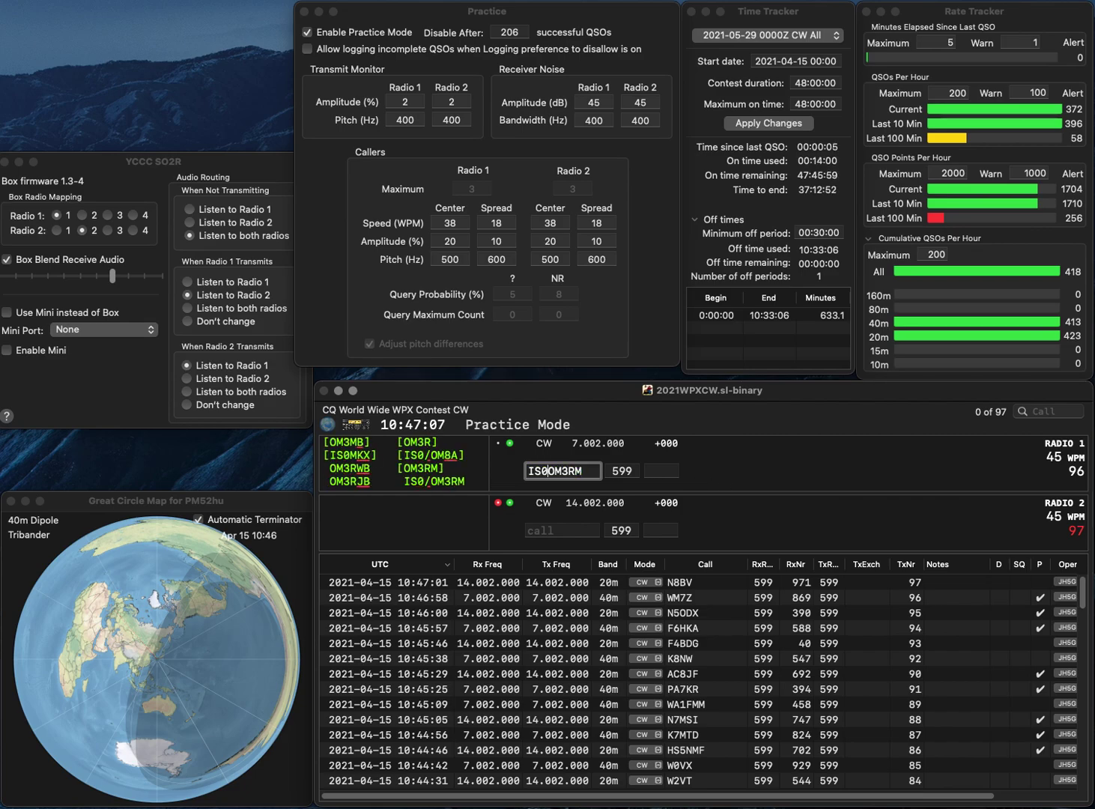
pyautogui.press('Return')
pyautogui.write('G')
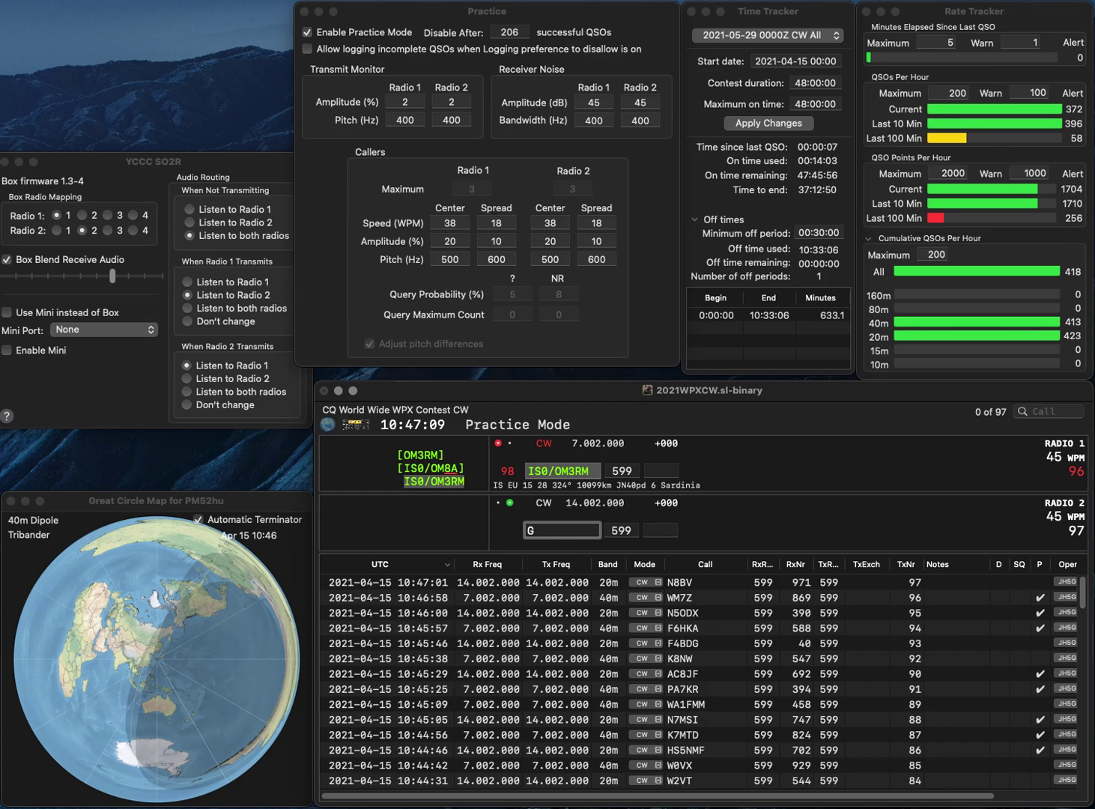
pyautogui.press('BackSpace')
pyautogui.write('G4PFZ')
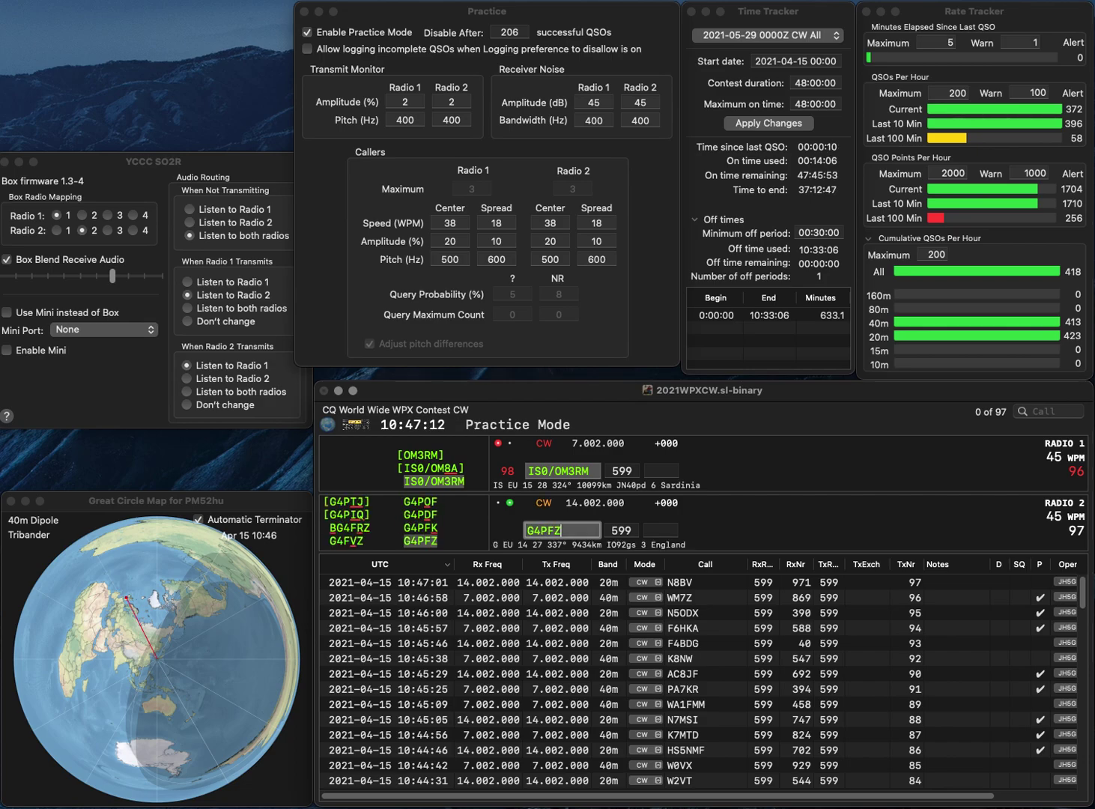
pyautogui.press('Return')
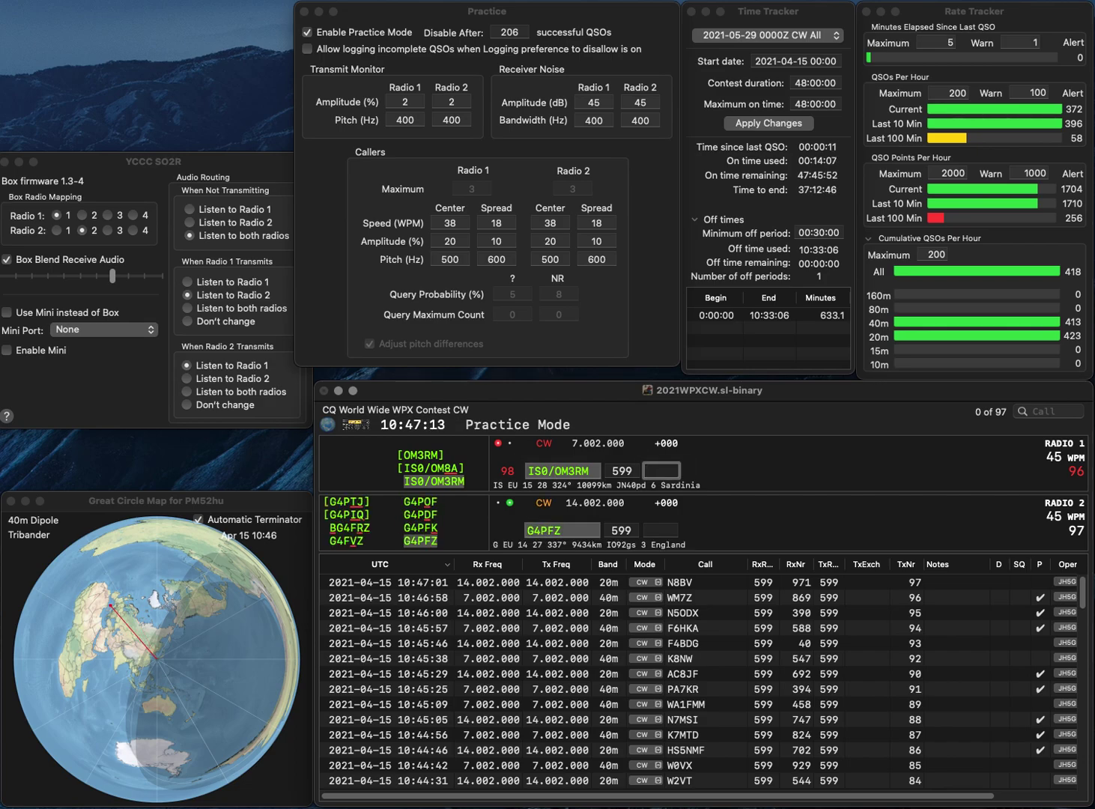
# - Log serial number 622 for IS0/OM3RM on Radio 1 and 201 for G4PFZ on Radio 2
pyautogui.write('622')
pyautogui.press('Return')
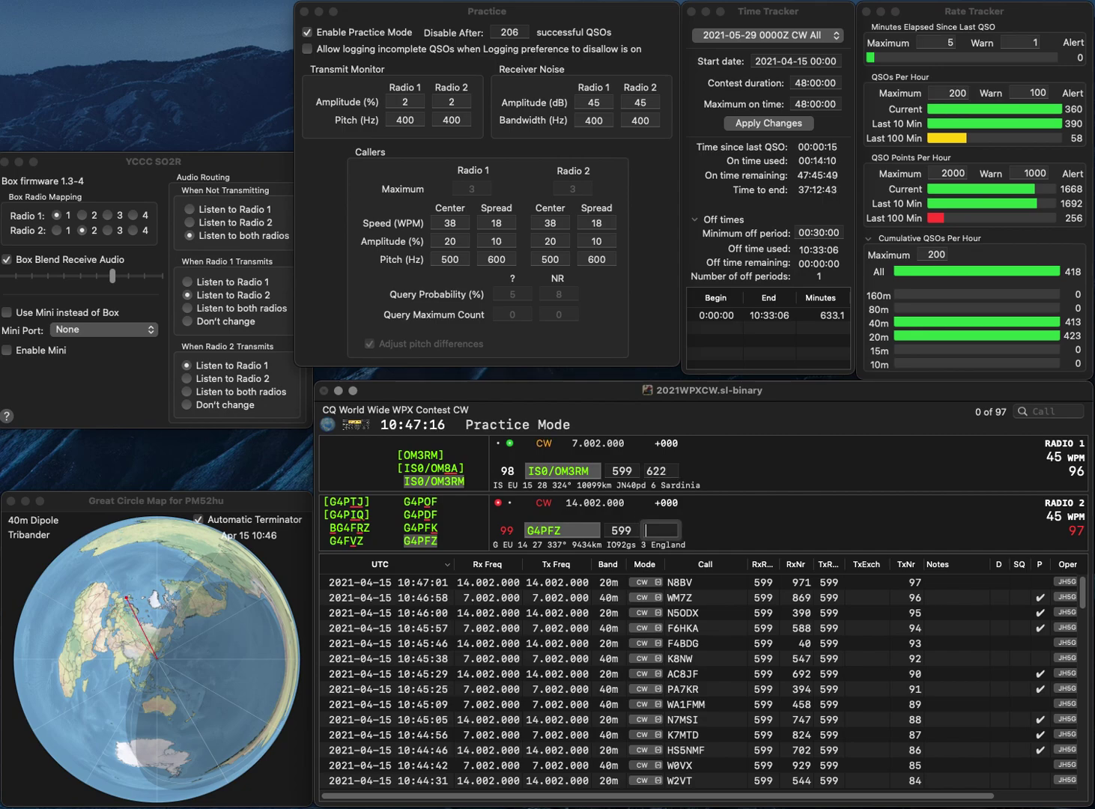
pyautogui.write('2')
pyautogui.press('Return')
pyautogui.write('TLZ')
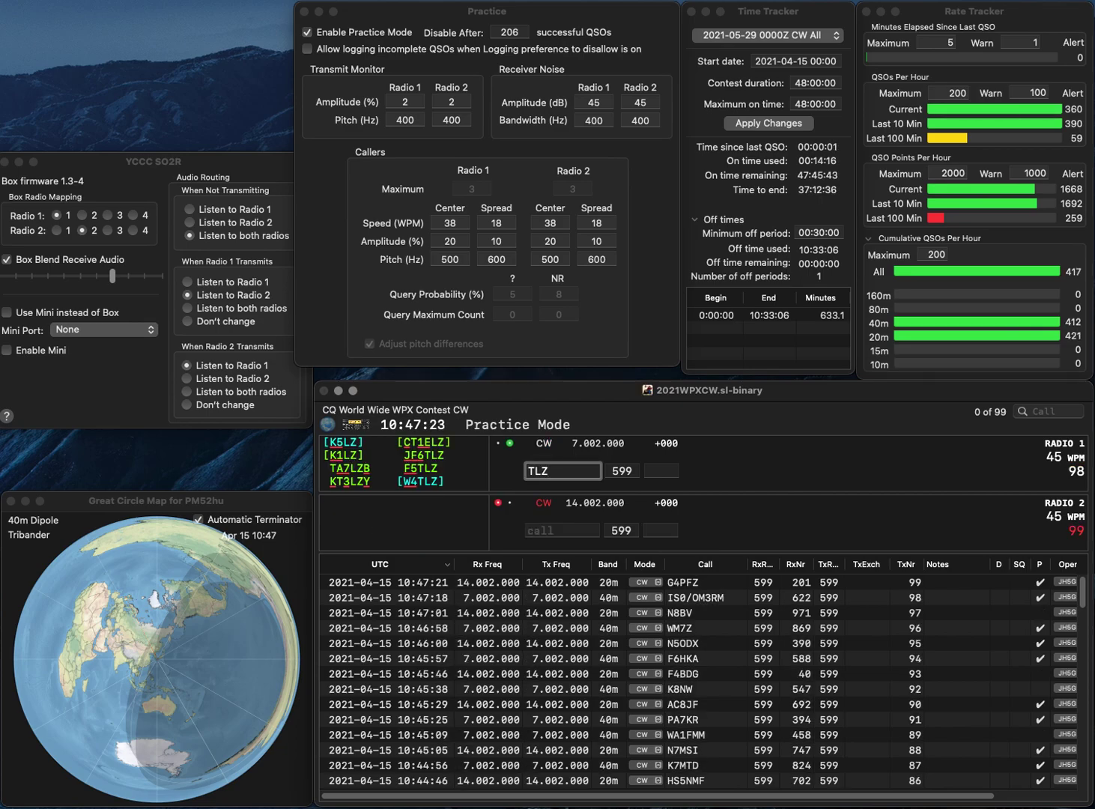
pyautogui.press('Home')
pyautogui.write('W4')
pyautogui.press('Return')
pyautogui.write('K1')
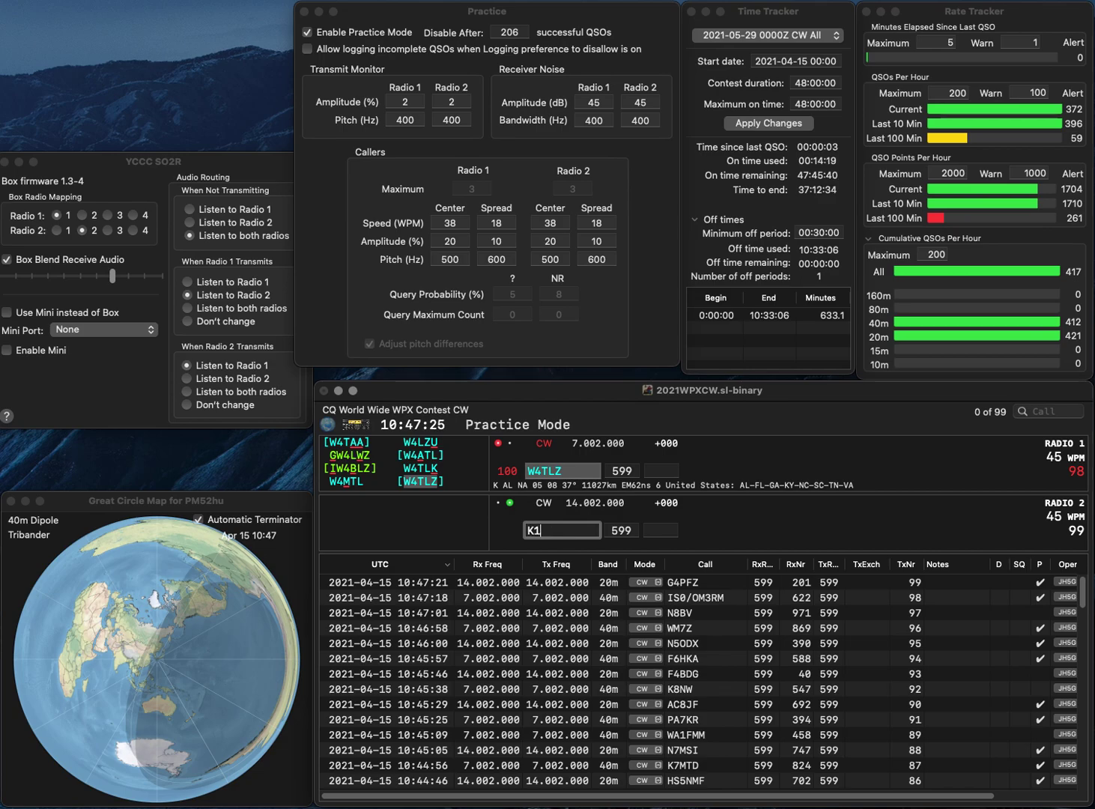
pyautogui.write('JBD')
pyautogui.press('Return')
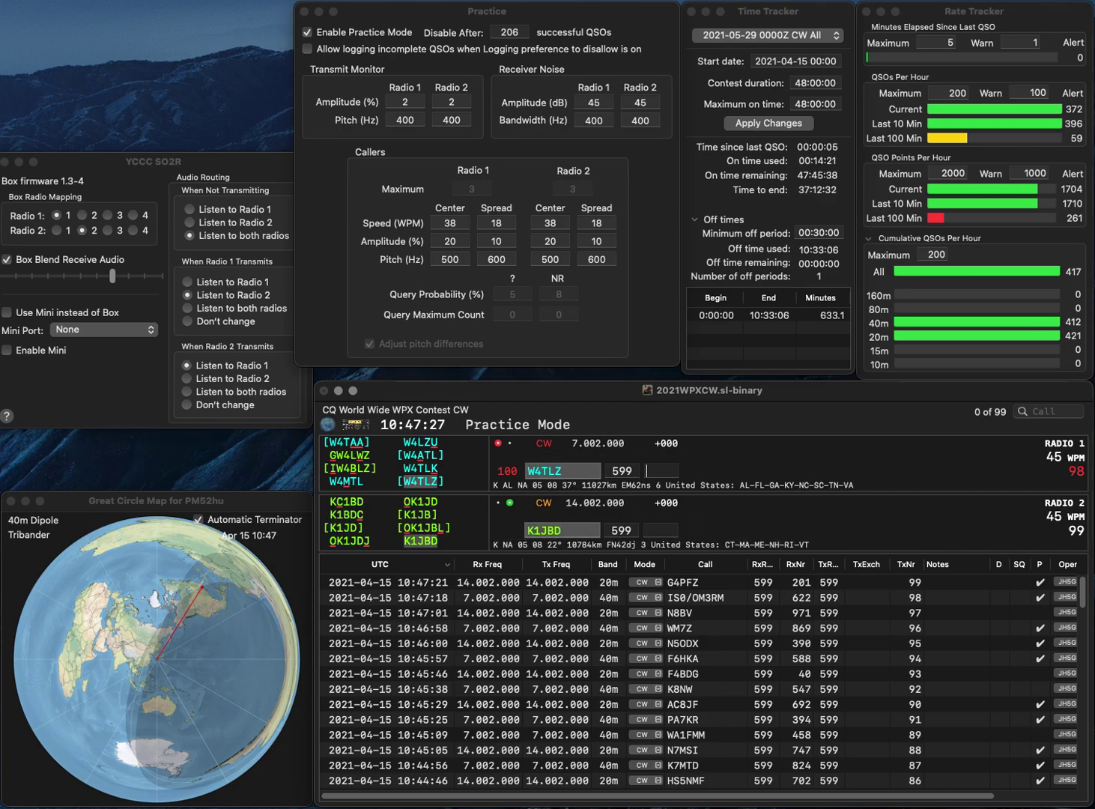
pyautogui.press('space')
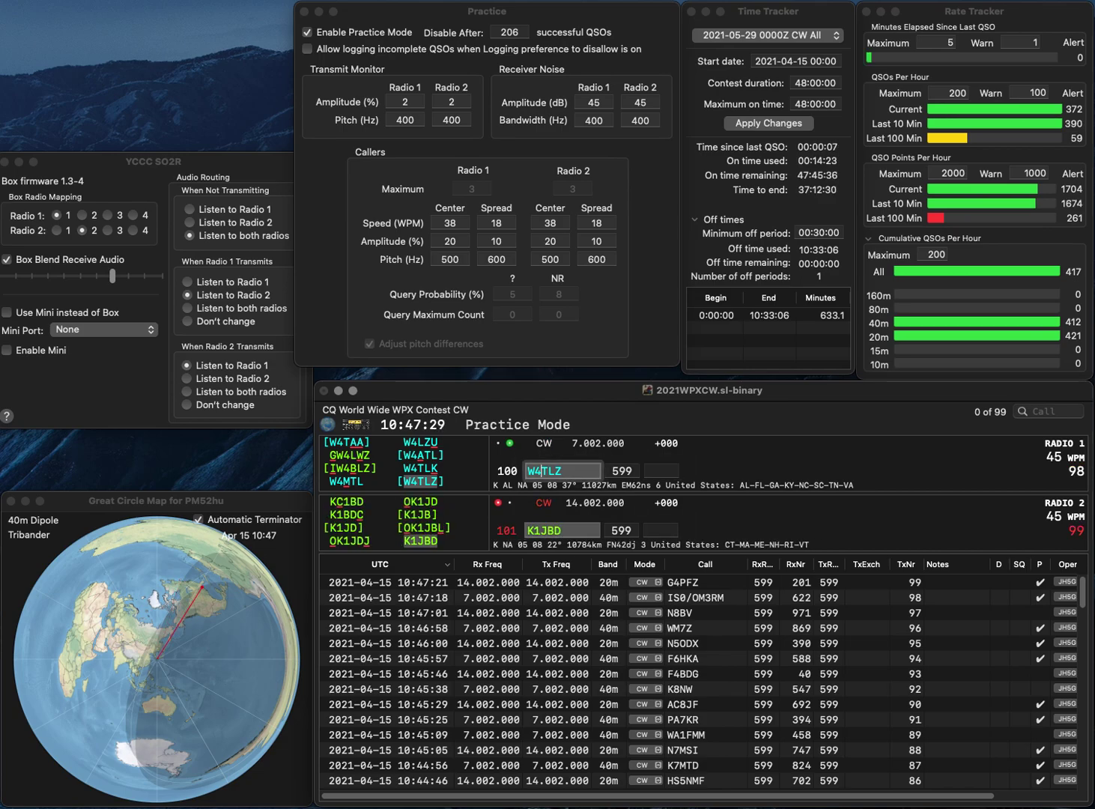
pyautogui.press('BackSpace')
pyautogui.press('BackSpace')
pyautogui.write('F5')
pyautogui.press('Return')
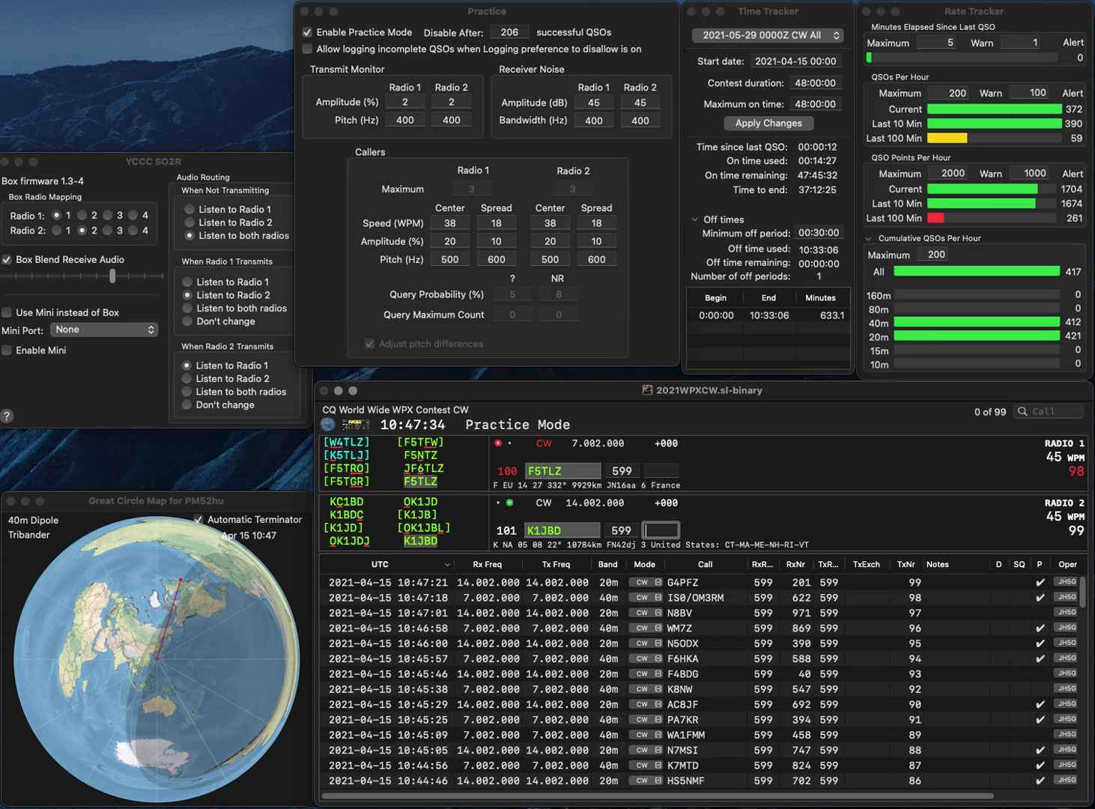
pyautogui.write('36')
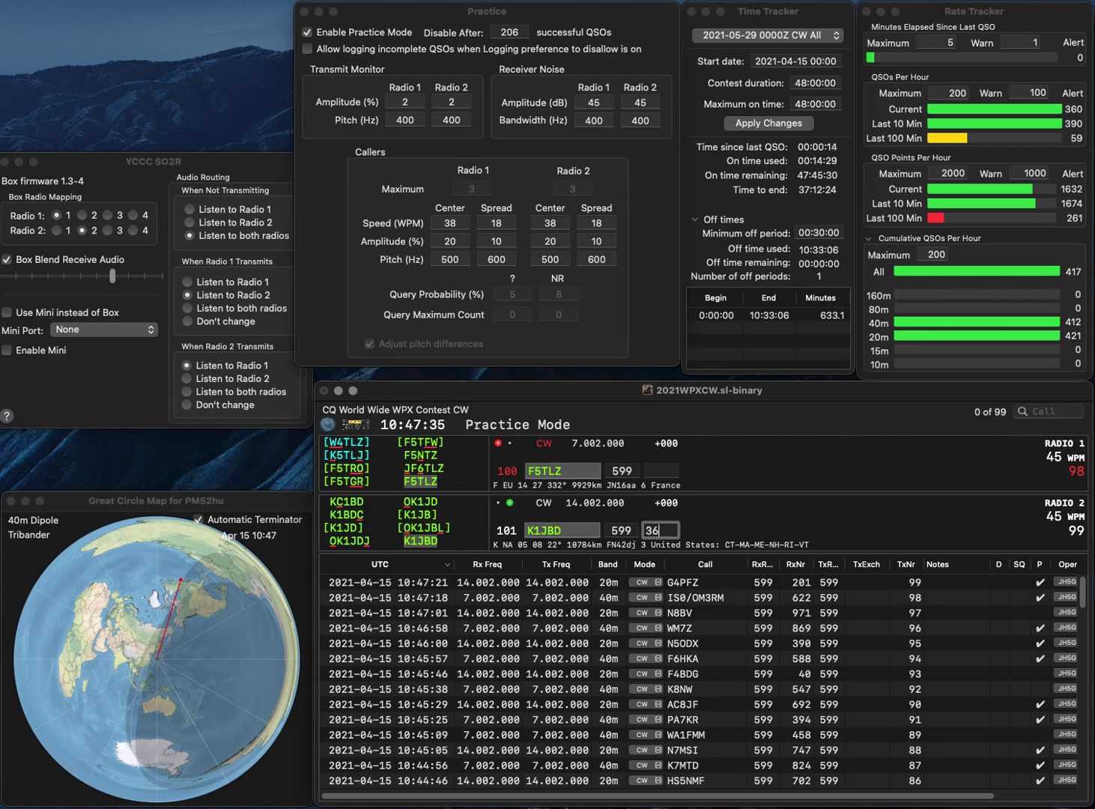
pyautogui.press('Return')
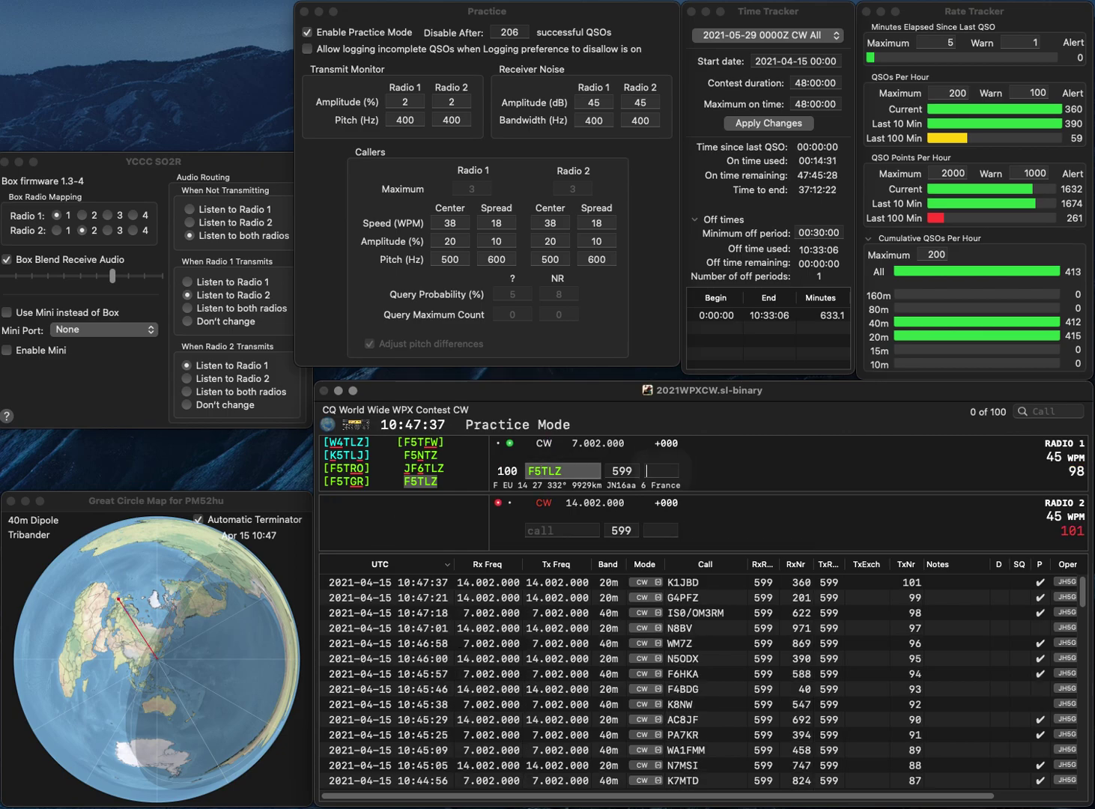
pyautogui.write('8')
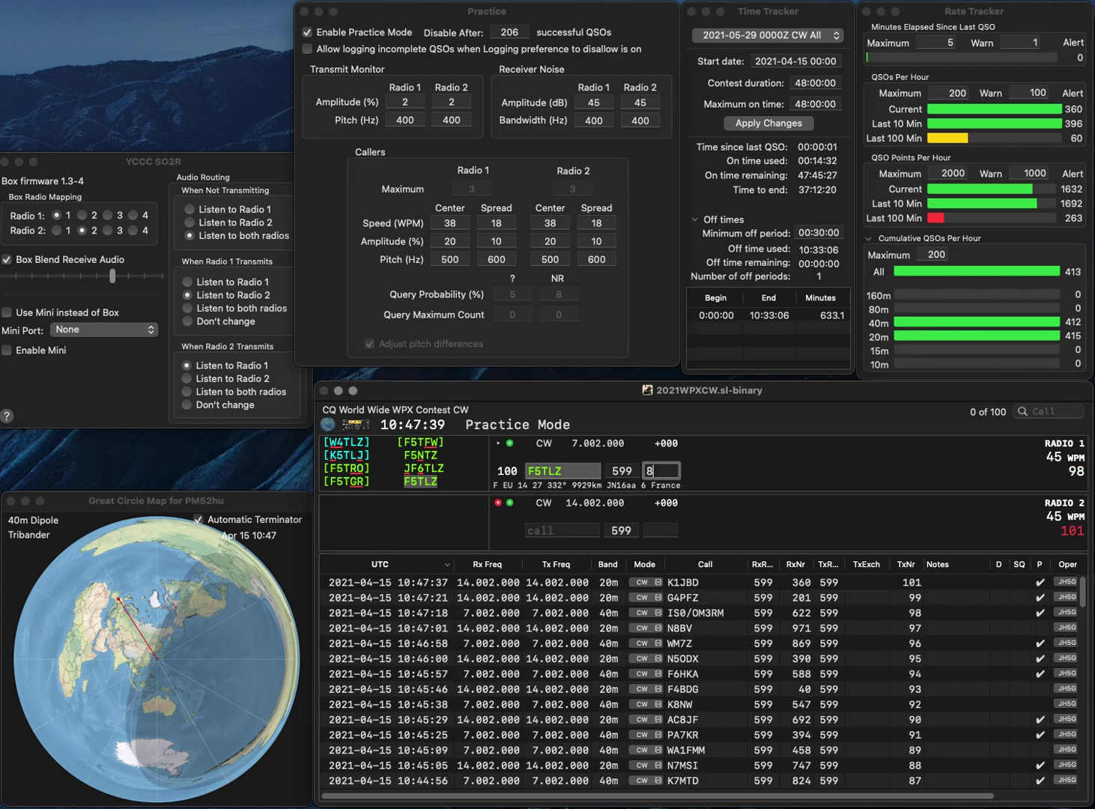
pyautogui.write('87')
pyautogui.press('Return')
# - Answer the caller on Radio 2 as OQ4B and send the exchange
pyautogui.write('OQ4D')
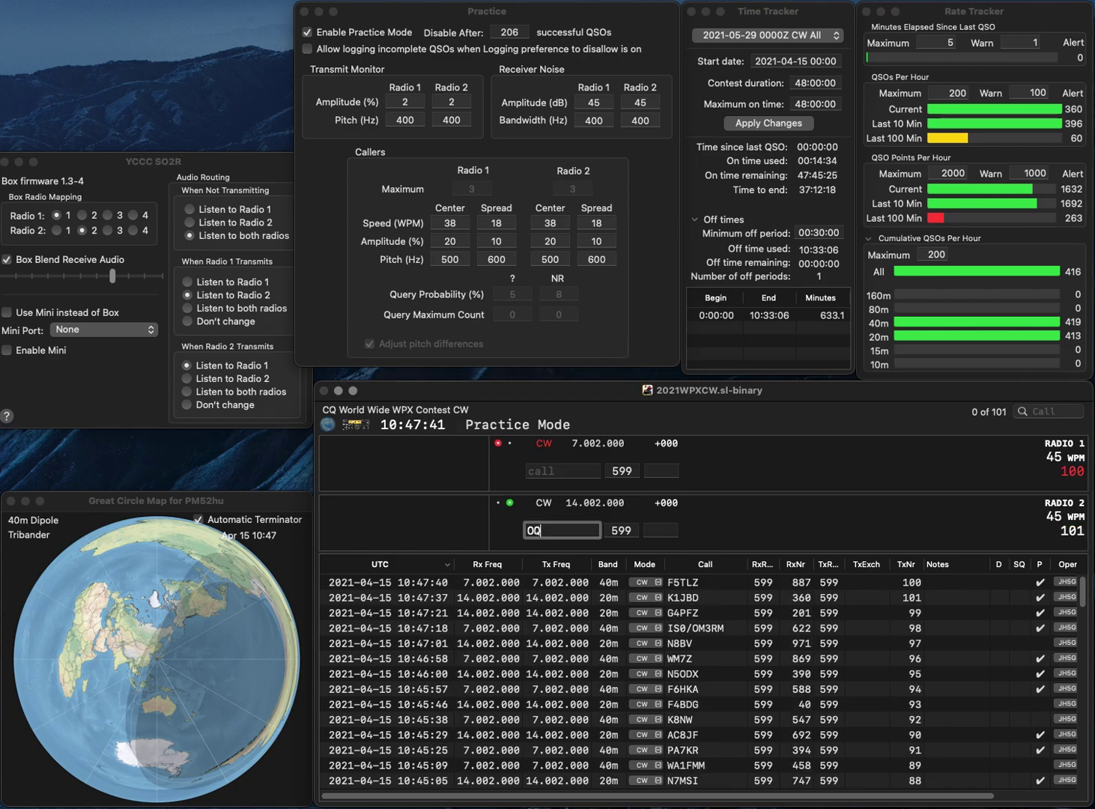
pyautogui.press('BackSpace')
pyautogui.write('B')
pyautogui.press('Return')
# - Answer the caller on Radio 1 as W7VXS and send the exchange
pyautogui.write('W7VXS')
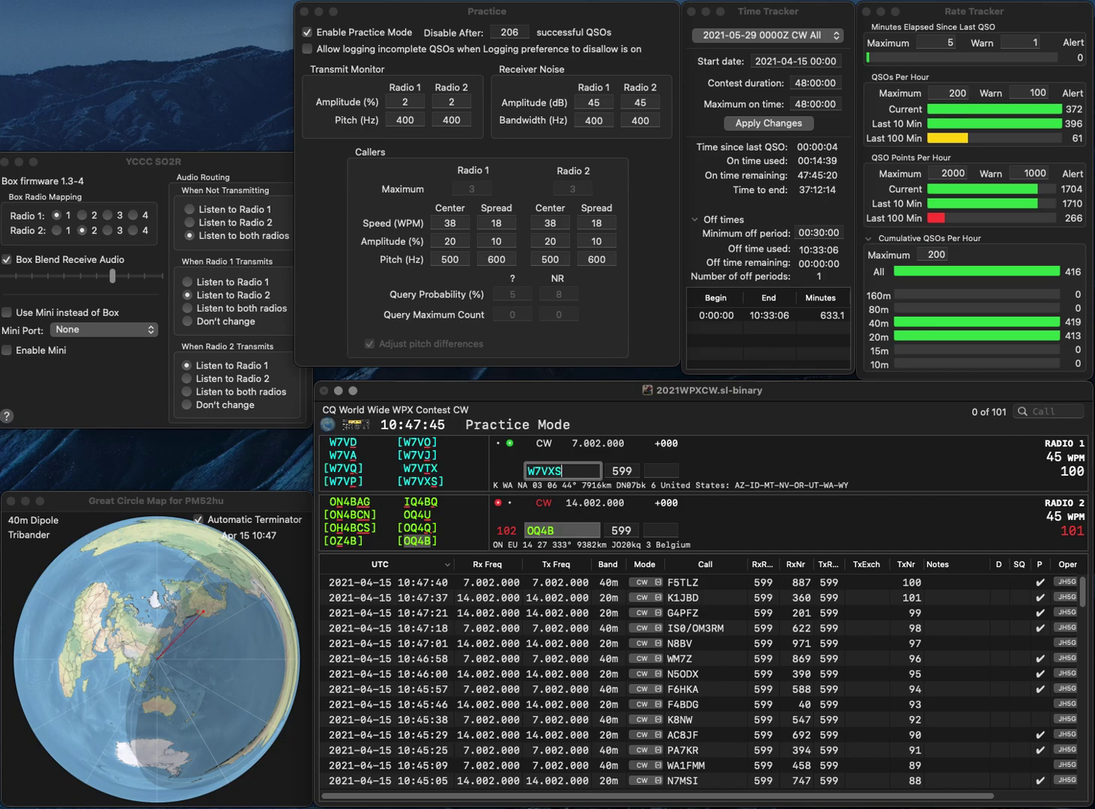
pyautogui.press('Return')
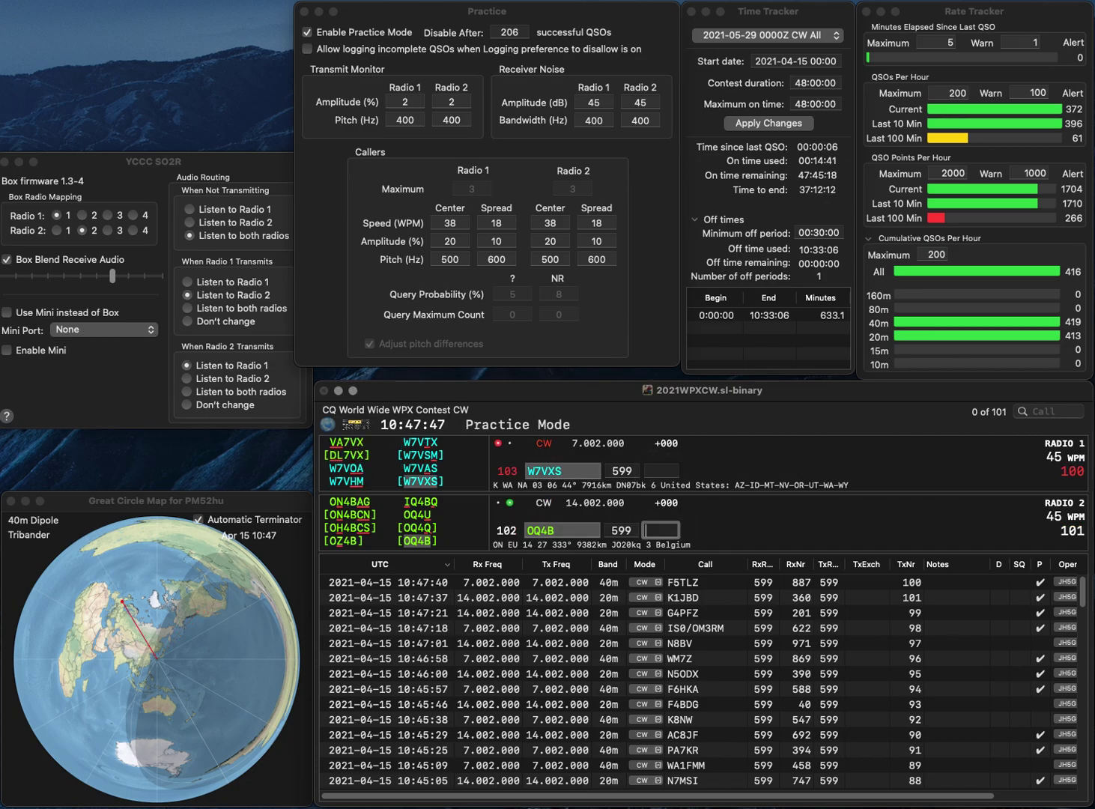
pyautogui.write('73')
pyautogui.press('Return')
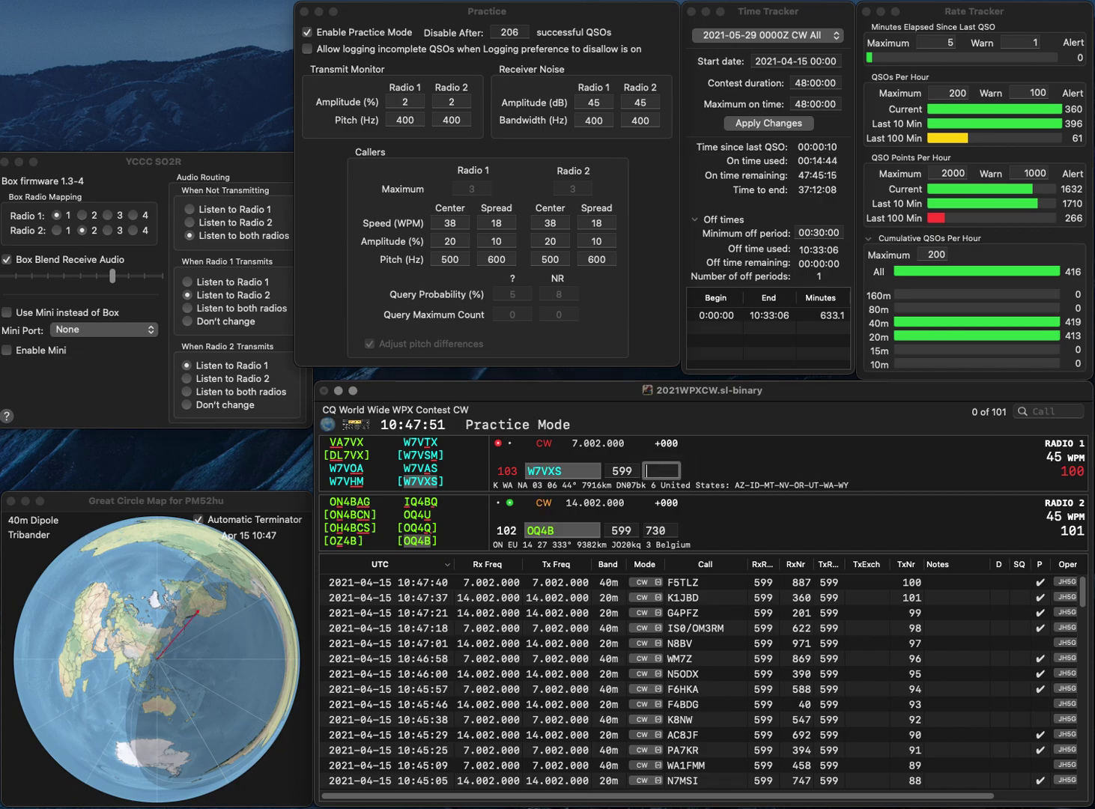
pyautogui.write('363')
pyautogui.press('Return')
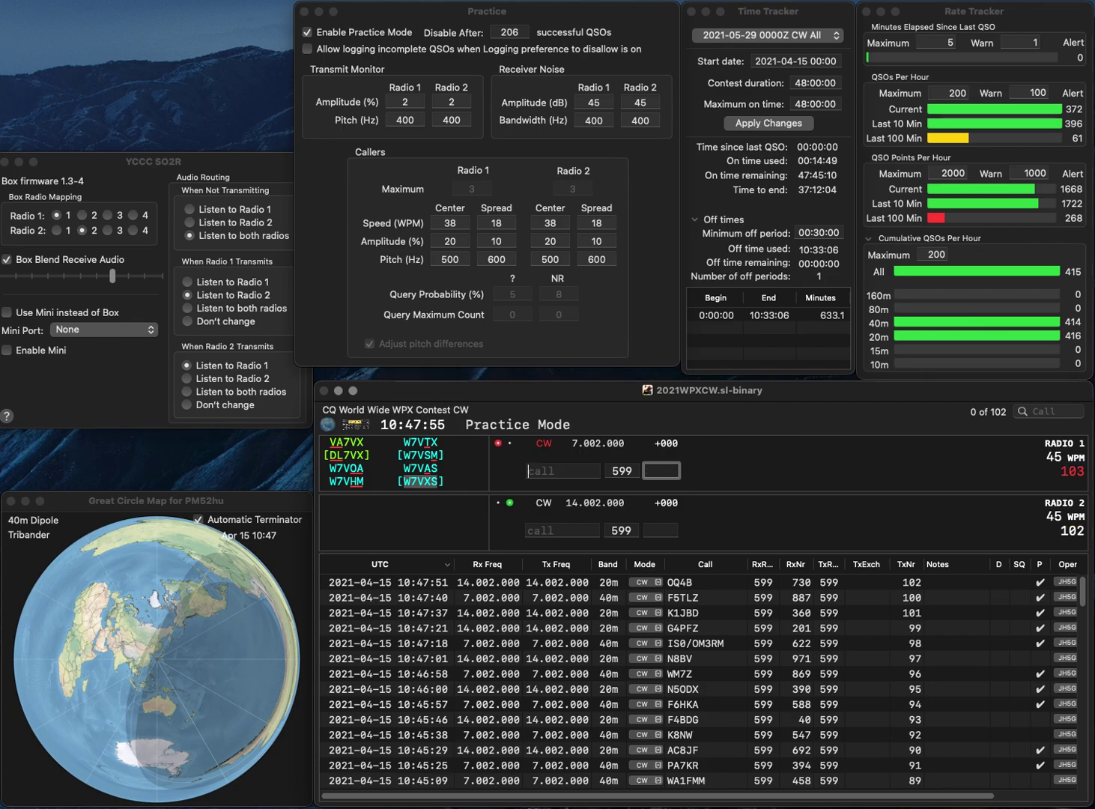
# - Answer the caller on Radio 2 as KW7EET and send the exchange
pyautogui.write('7EET')
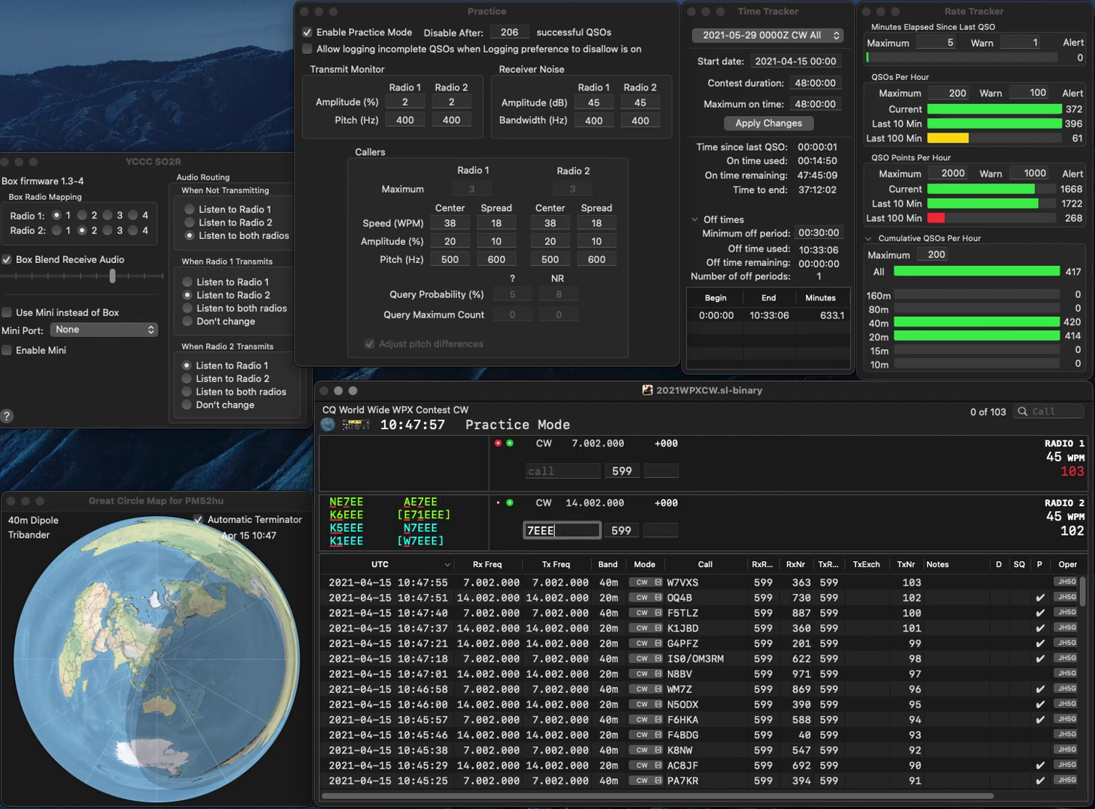
pyautogui.write('KW')
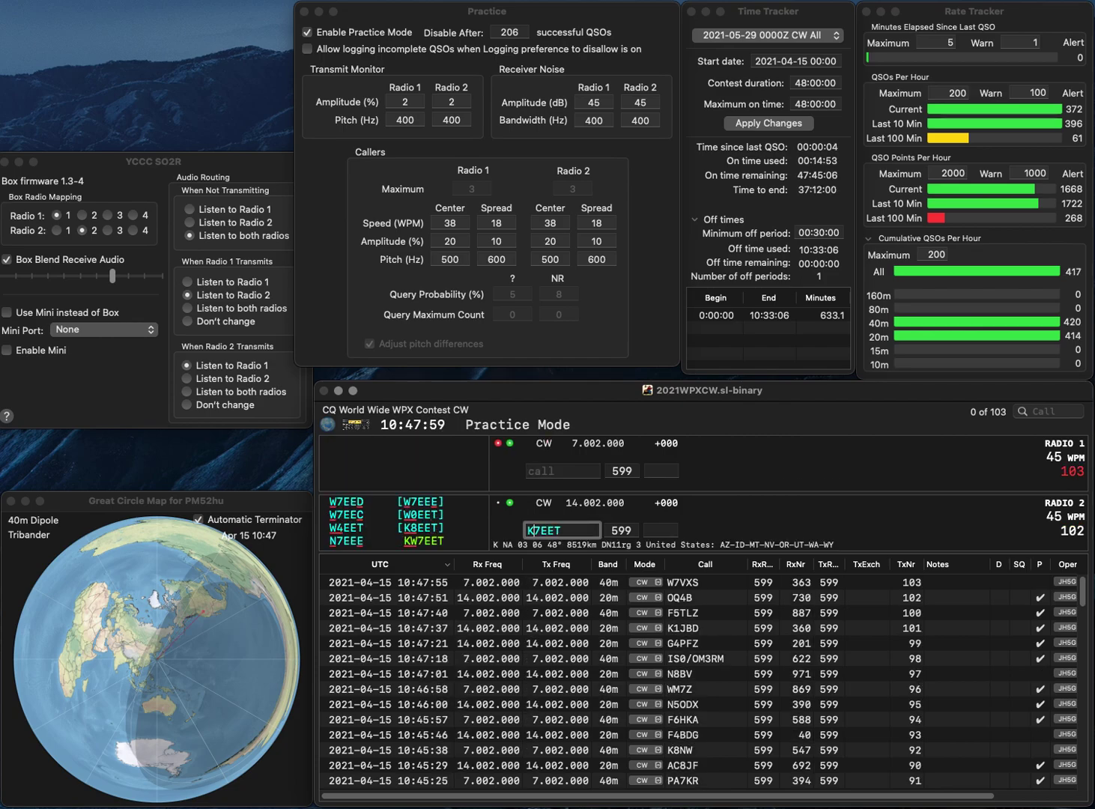
pyautogui.press('Return')
# - Answer the caller on Radio 1 as SP5ATO and send the exchange
pyautogui.write('SVP5ATO')
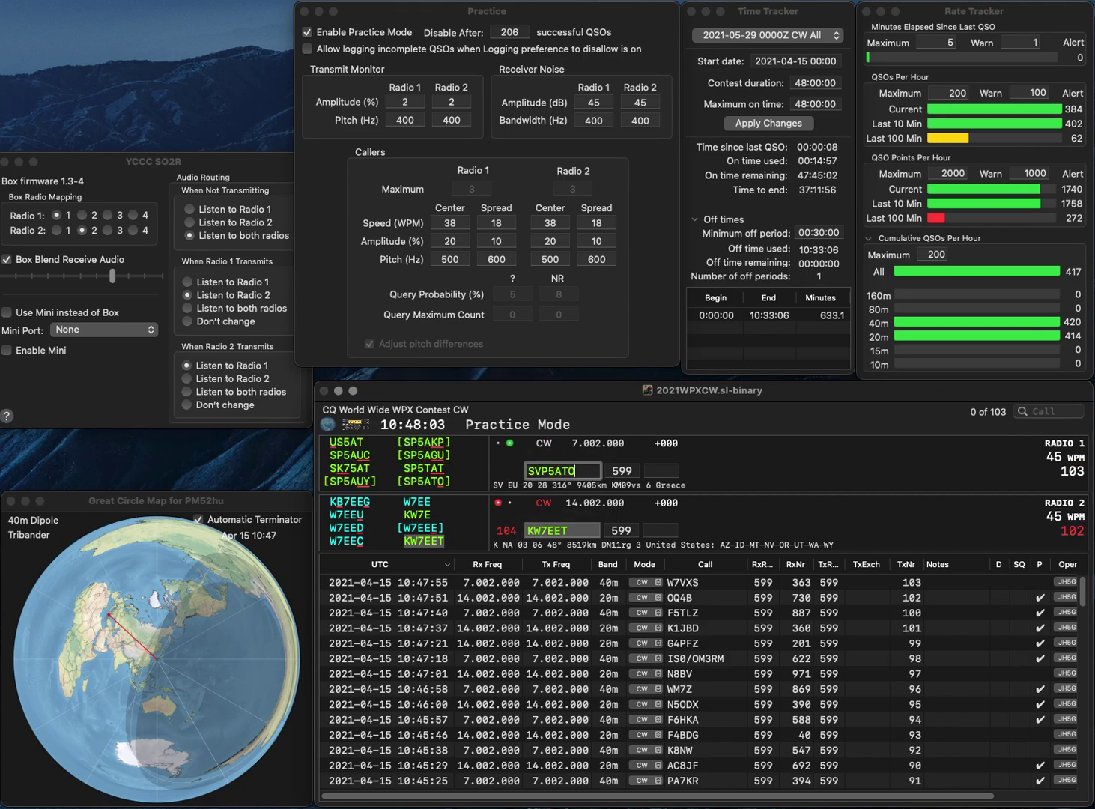
pyautogui.press('Delete')
pyautogui.press('Return')
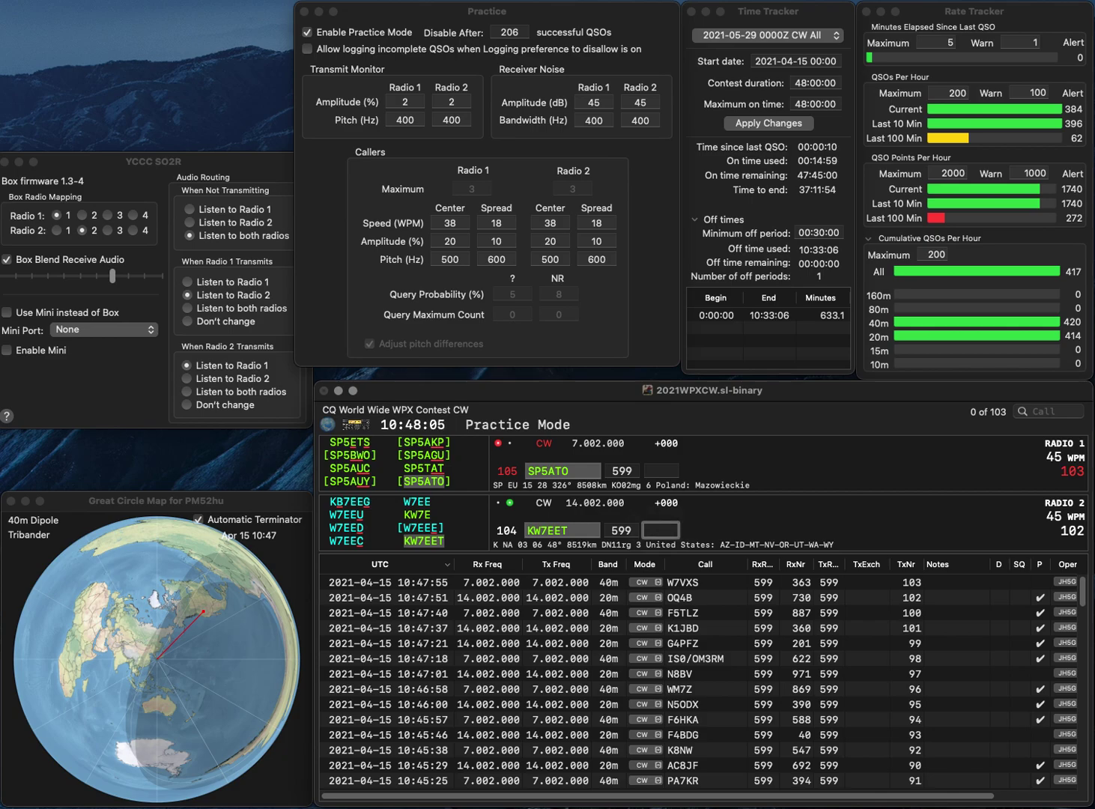
# - Log serial number 963 for KW7EET on Radio 2
pyautogui.write('9')
pyautogui.write('3')
pyautogui.press('Return')
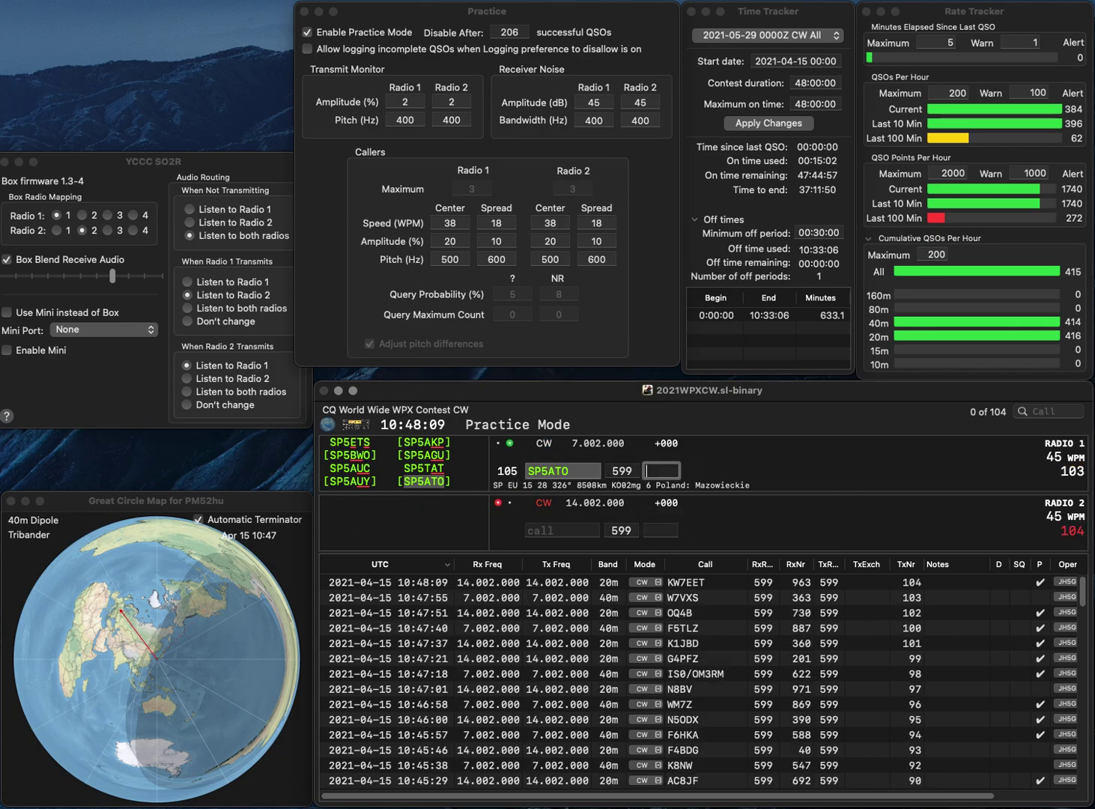
pyautogui.write('99')
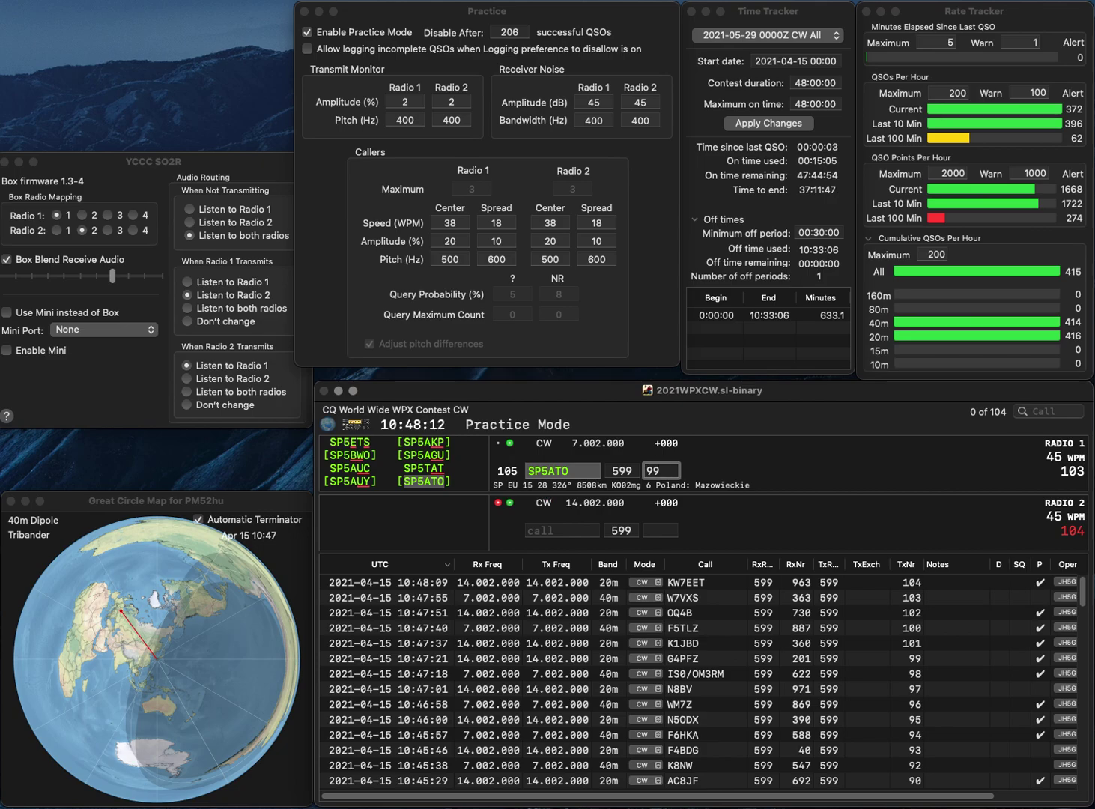
pyautogui.press('Return')
pyautogui.write('XHS')
pyautogui.press('Return')
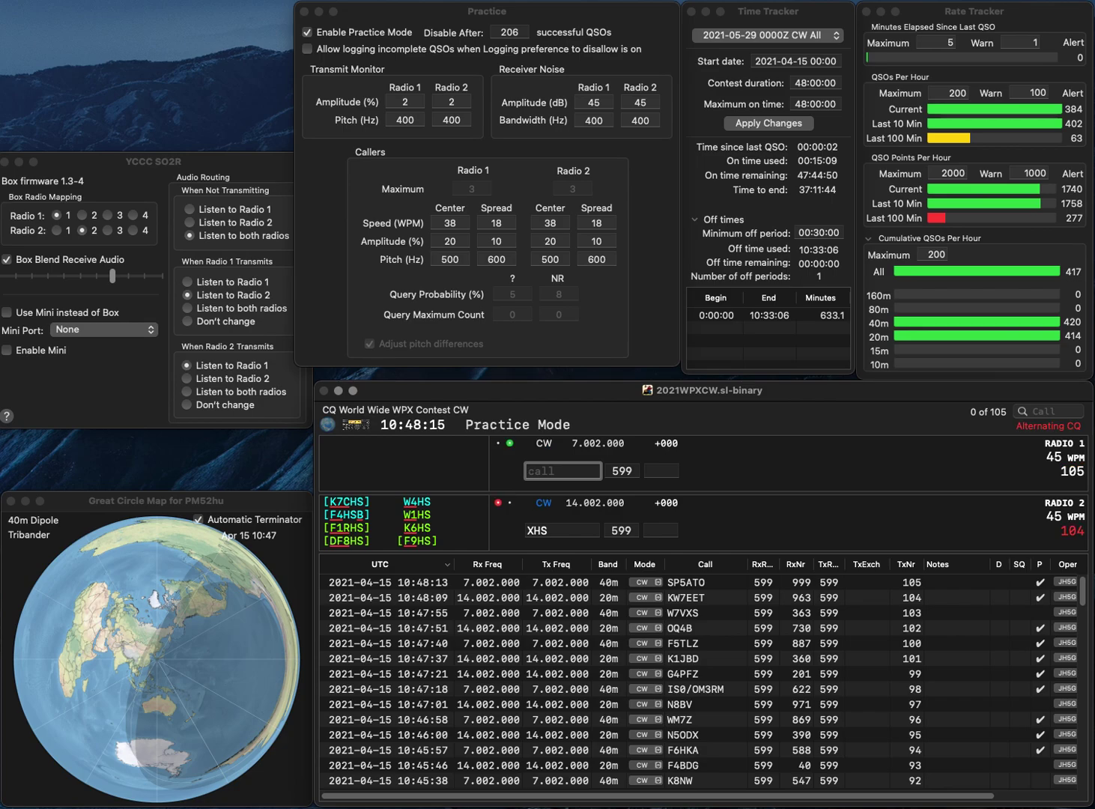
# - Answer the caller on Radio 1, correcting the call's first letter so it reads LY4A, and send the exchange
pyautogui.write('KY4A')
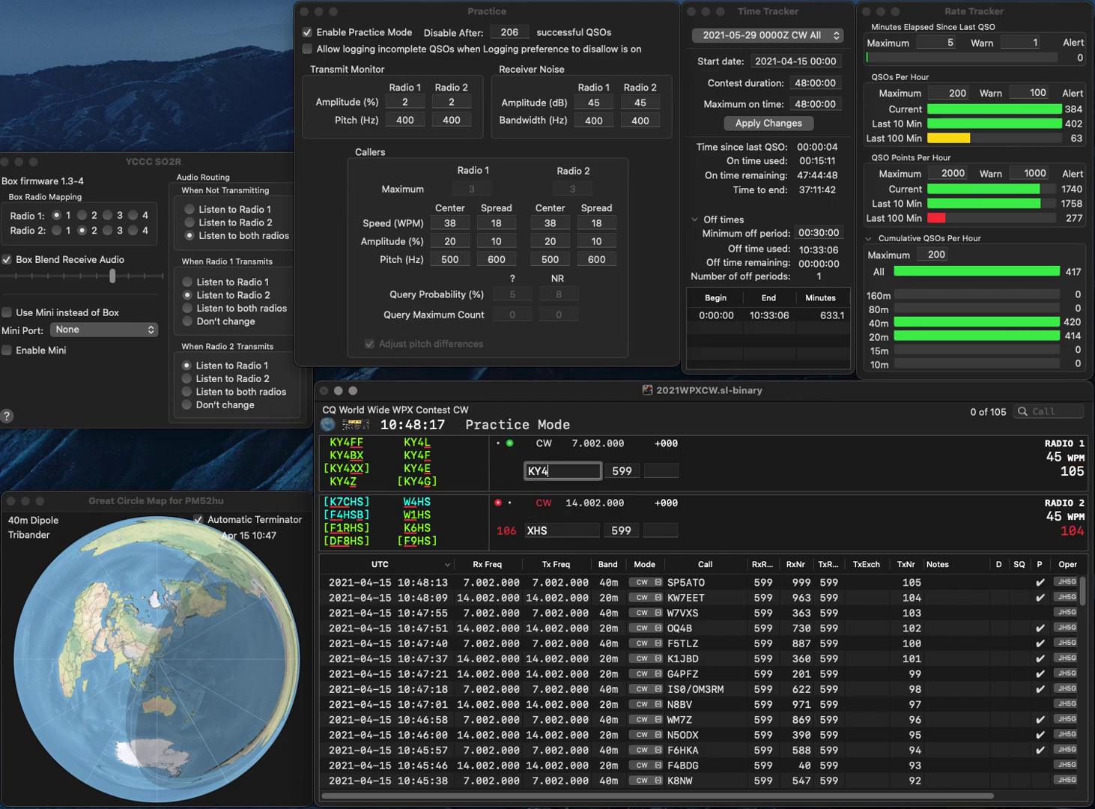
pyautogui.press('Left')
pyautogui.press('Left')
pyautogui.press('Left')
pyautogui.press('BackSpace')
pyautogui.write('L')
pyautogui.press('Return')
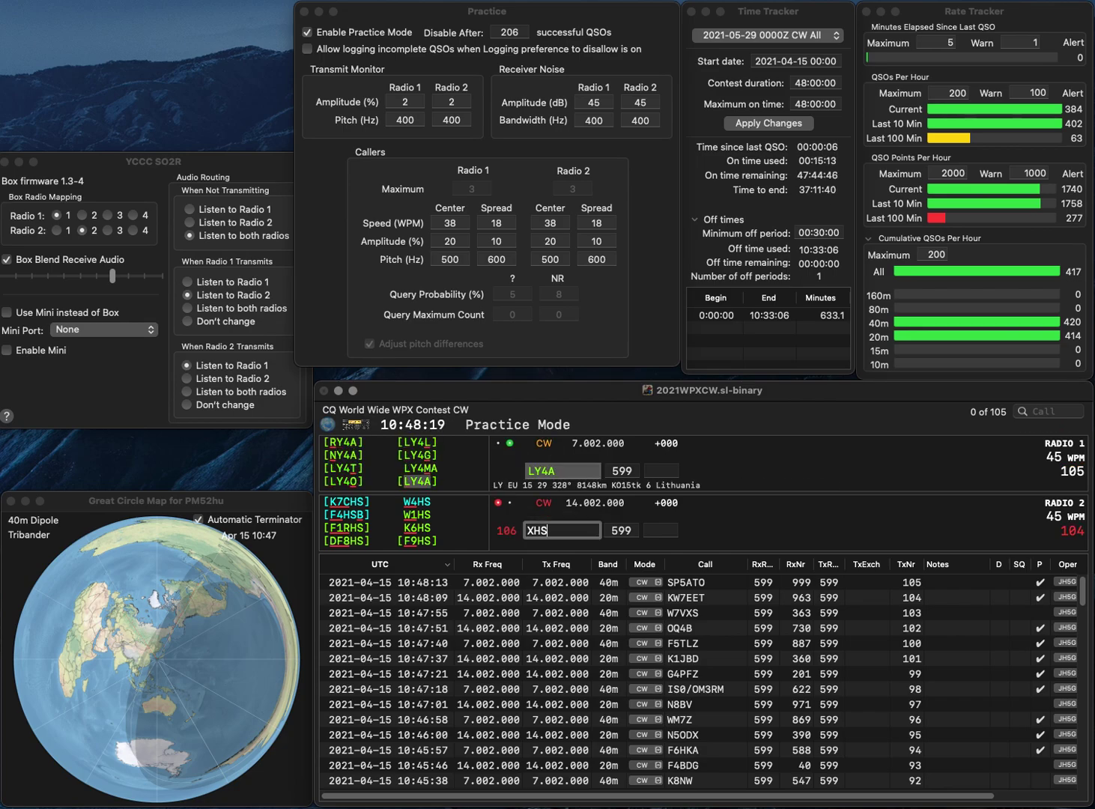
pyautogui.press('BackSpace')
pyautogui.press('BackSpace')
pyautogui.press('BackSpace')
pyautogui.write('VK4YS')
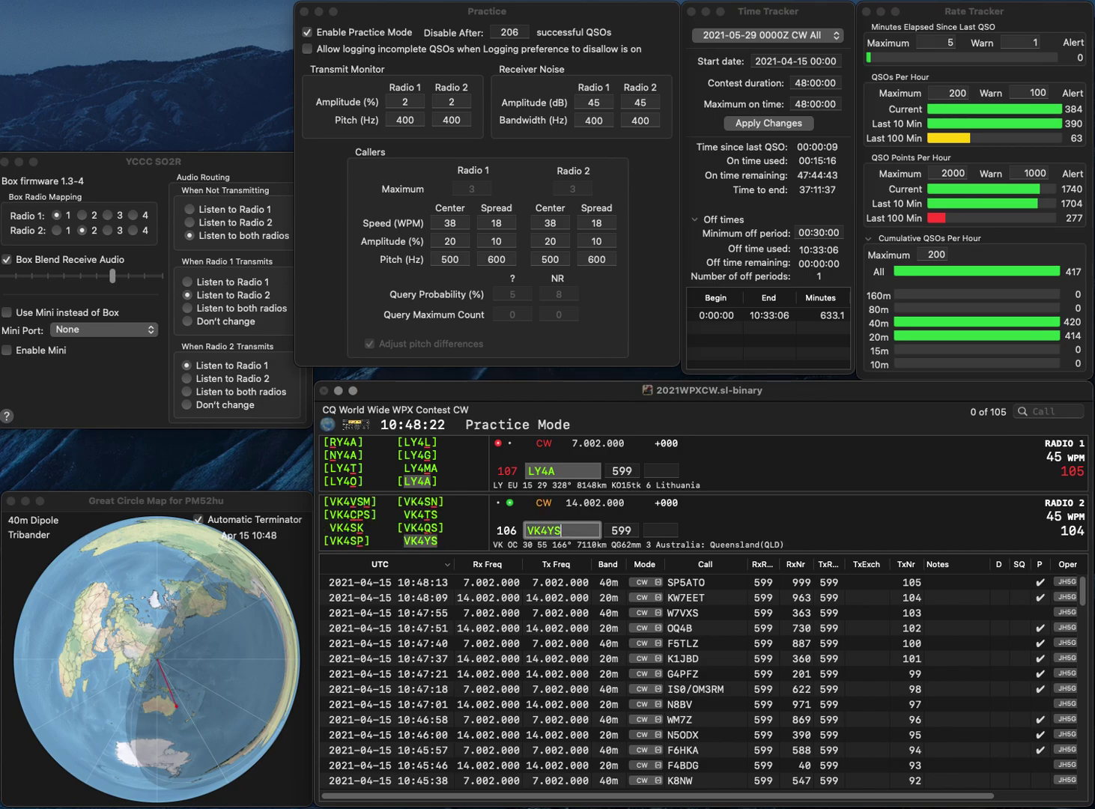
pyautogui.press('Return')
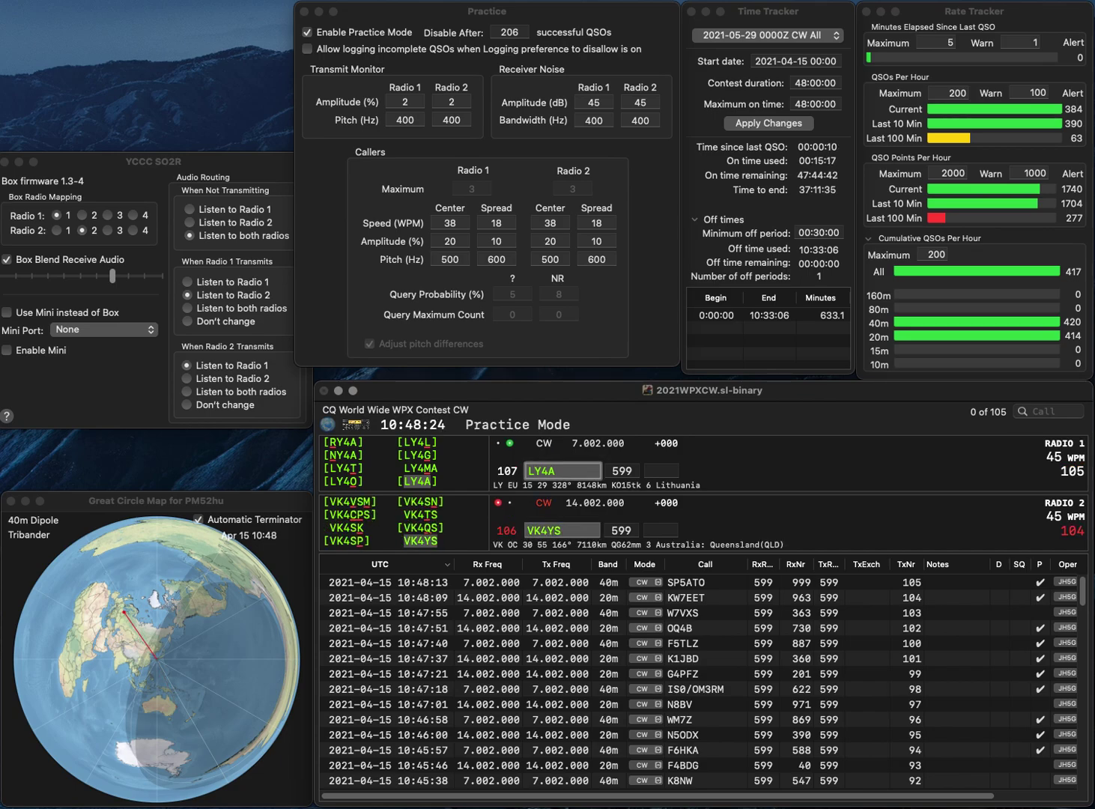
# - Log serial number 556 for LY4A on Radio 1
pyautogui.press('space')
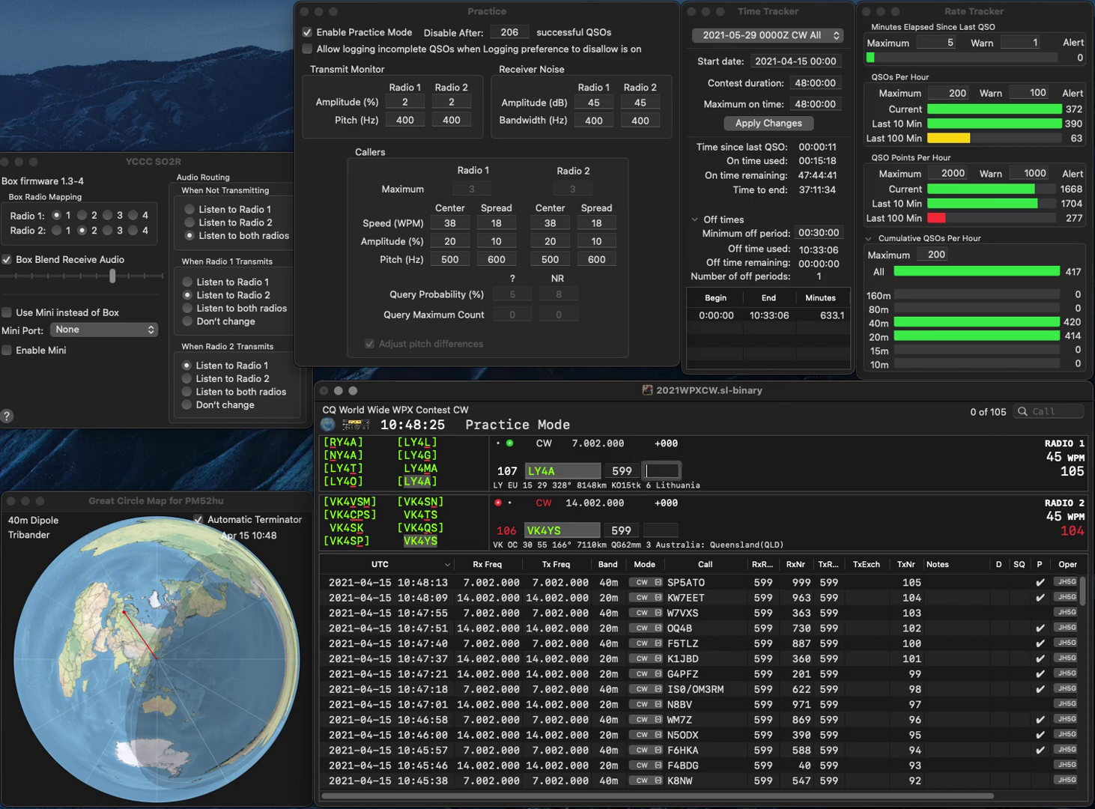
pyautogui.write('556')
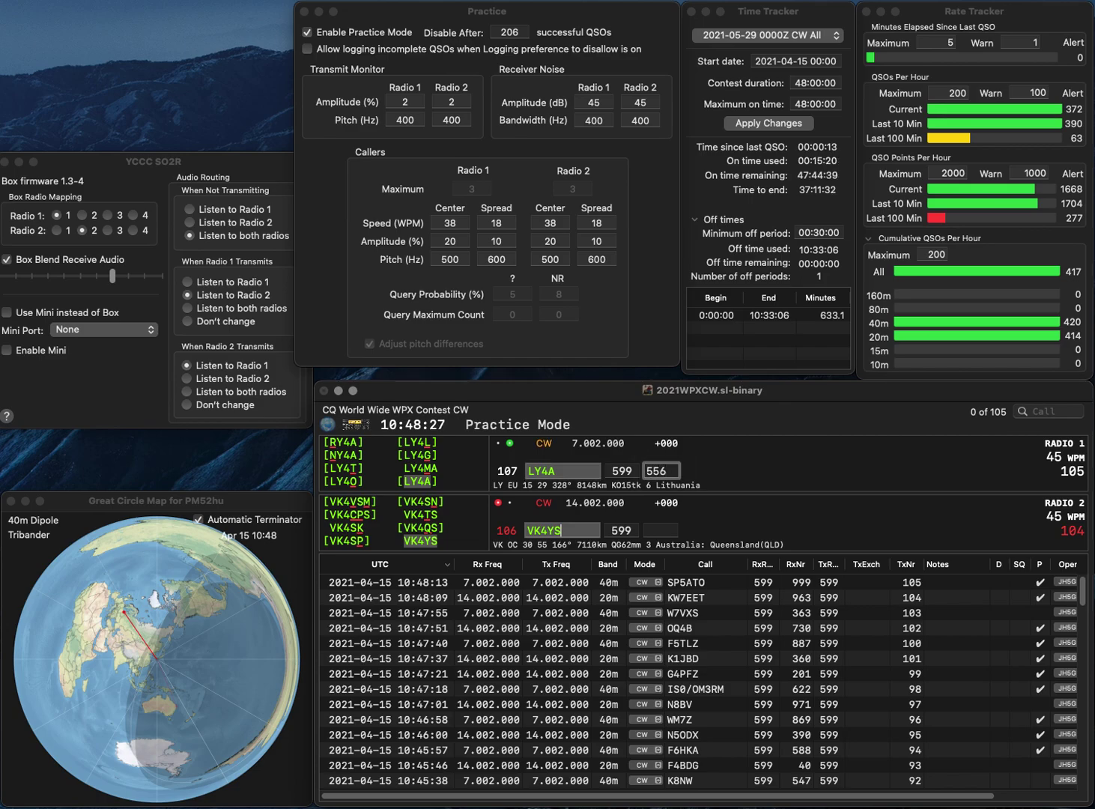
pyautogui.press('Return')
pyautogui.write('918')
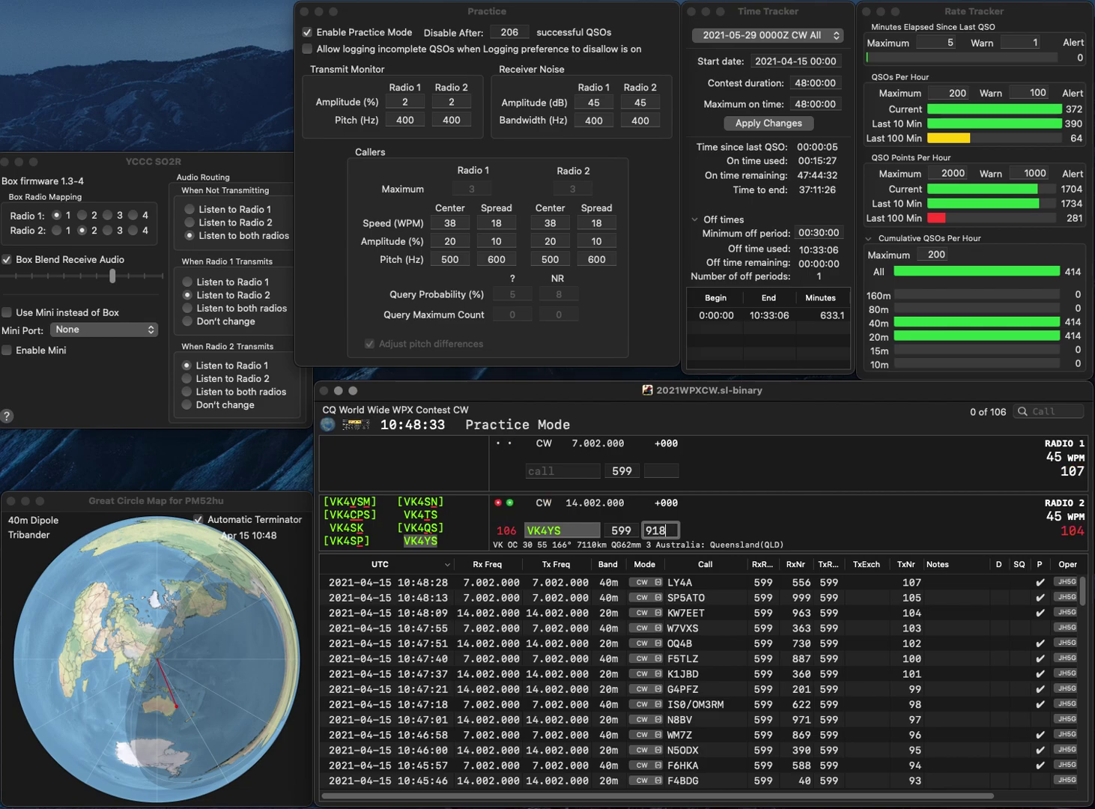
pyautogui.press('Up')
pyautogui.press('Return')
pyautogui.press('Down')
pyautogui.press('Return')
pyautogui.press('Up')
pyautogui.press('Return')
# - Answer the partial calls IU on Radio 1 and CAM on Radio 2
pyautogui.write('IU8')
pyautogui.press('BackSpace')
pyautogui.press('Return')
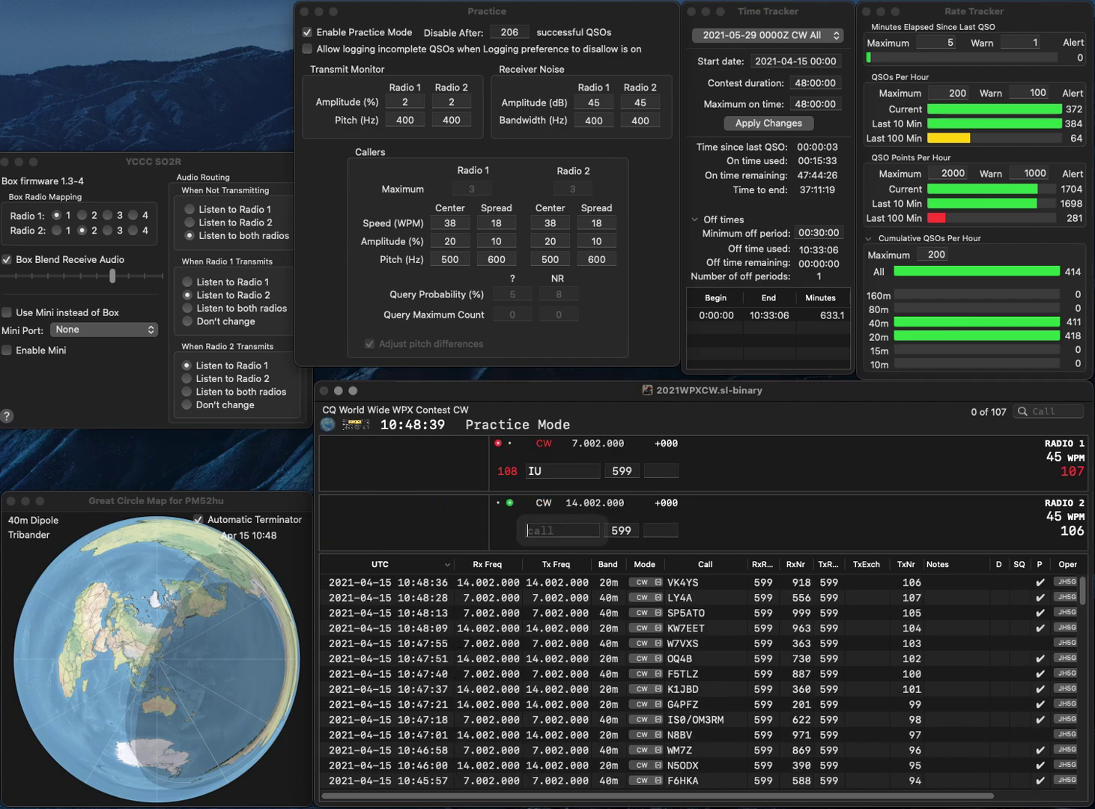
pyautogui.write('CAM')
pyautogui.press('Return')
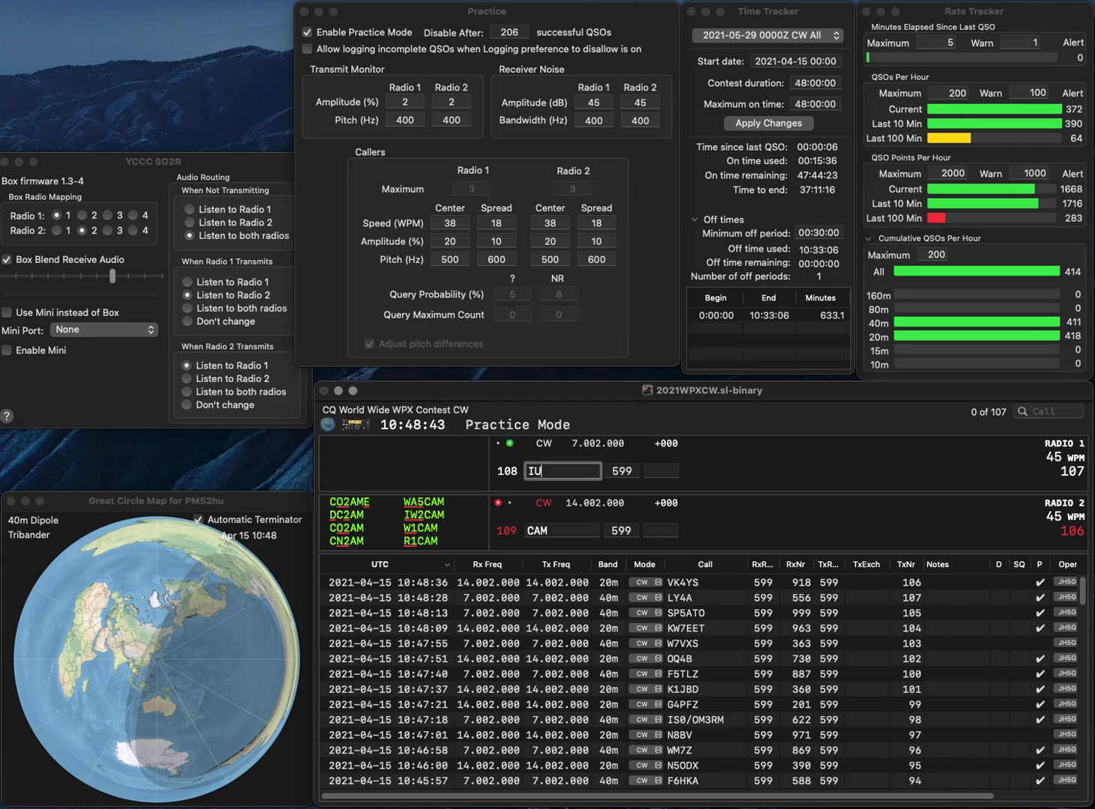
# - Complete the partial calls as IU8HRV on Radio 1 and R1CAM on Radio 2, sending the exchange to each
pyautogui.write('8HRV')
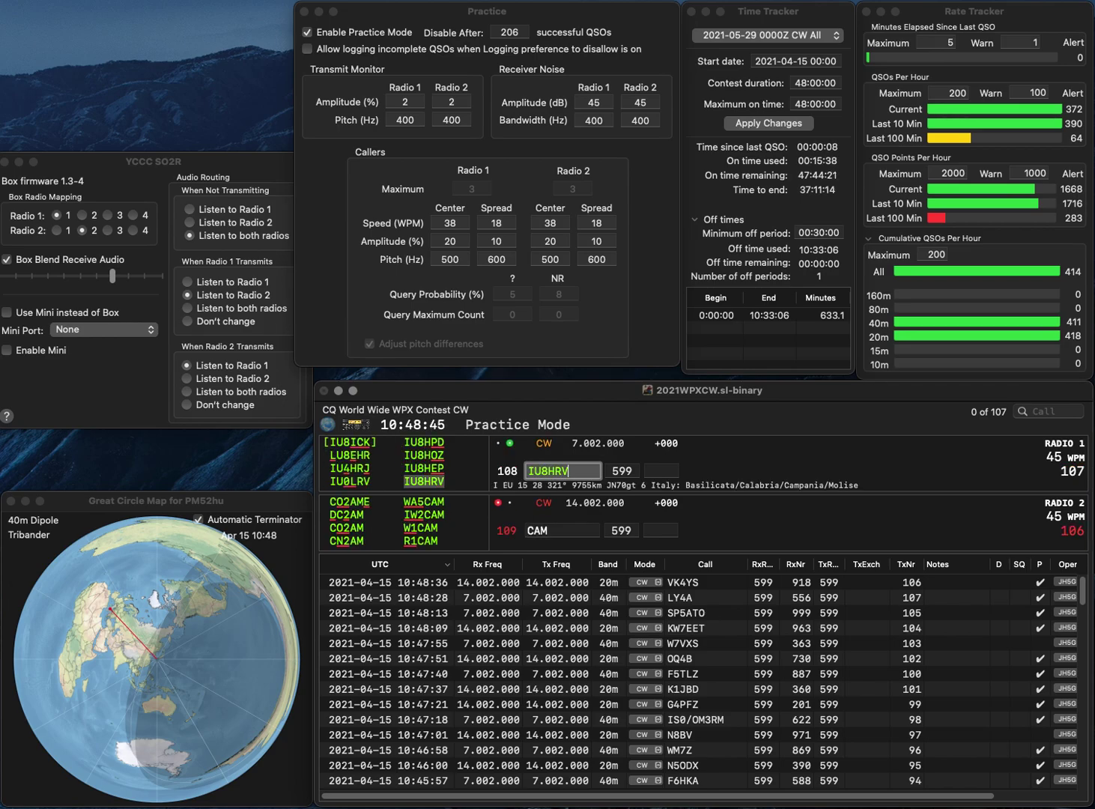
pyautogui.press('Return')
pyautogui.write('R1')
pyautogui.press('Return')
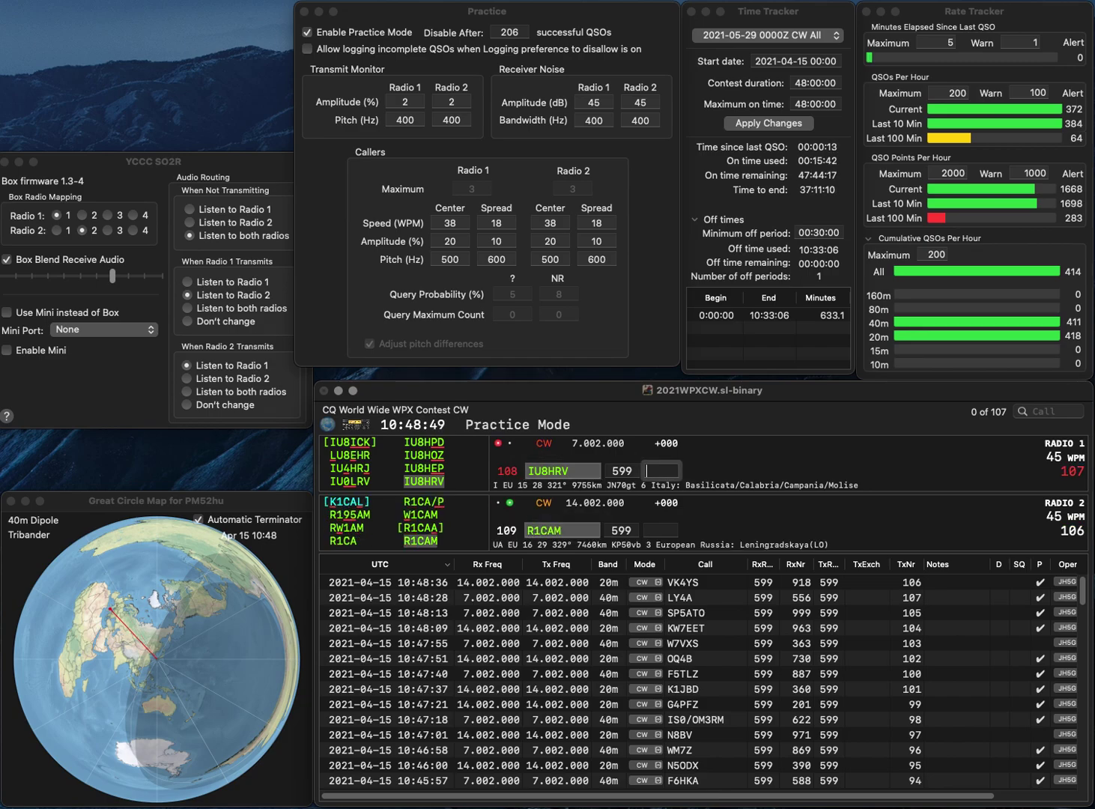
pyautogui.write('193')
pyautogui.press('BackSpace')
pyautogui.write('2')
pyautogui.press('Return')
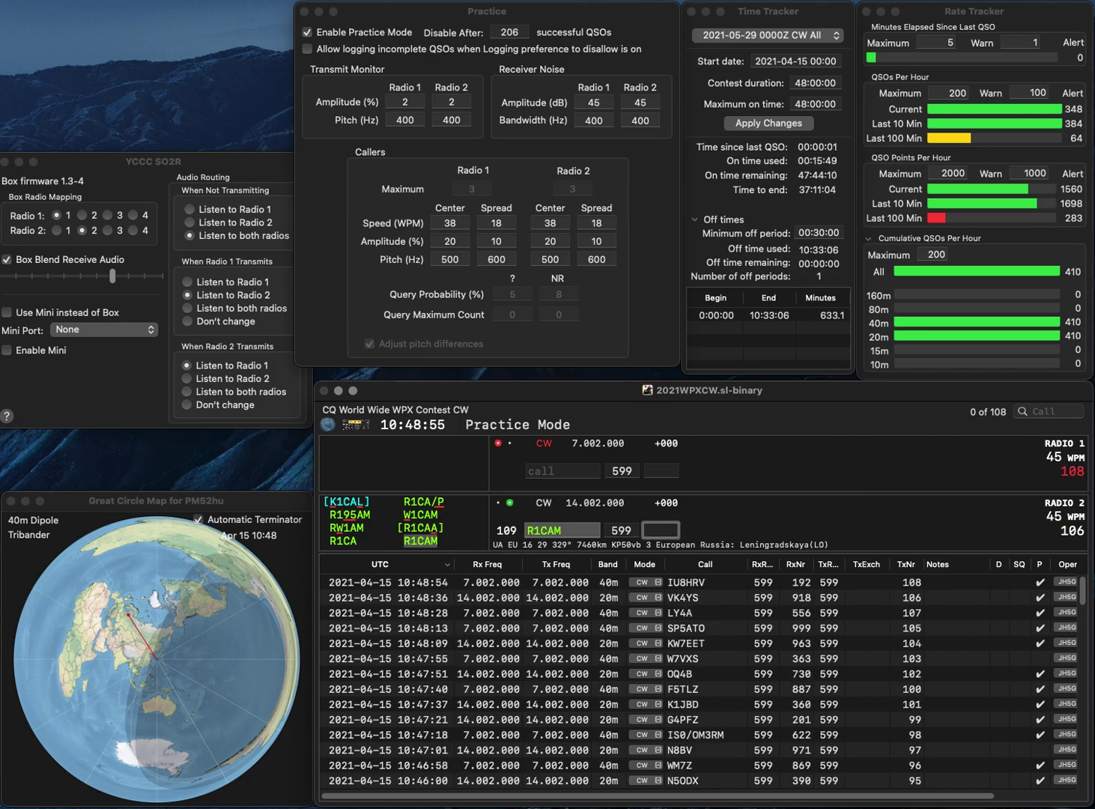
# - Log serial number 67 for R1CAM on Radio 2
pyautogui.write('67')
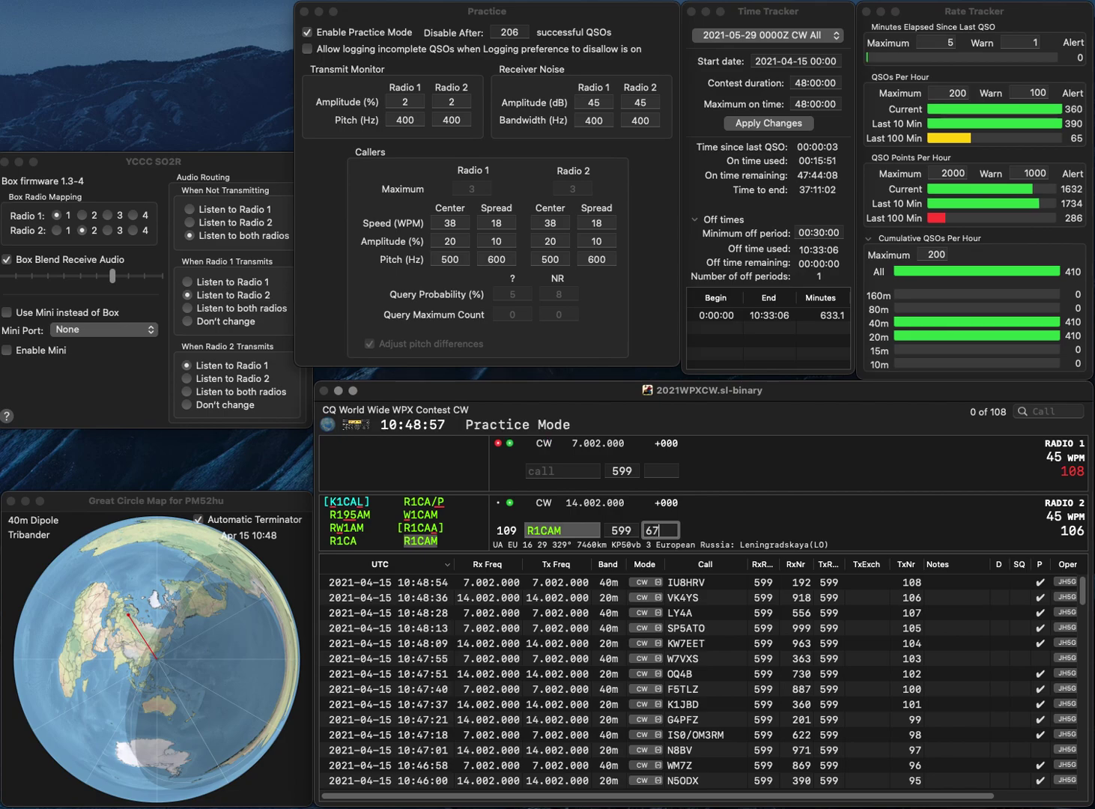
pyautogui.press('Return')
pyautogui.write('SP9ZHR')
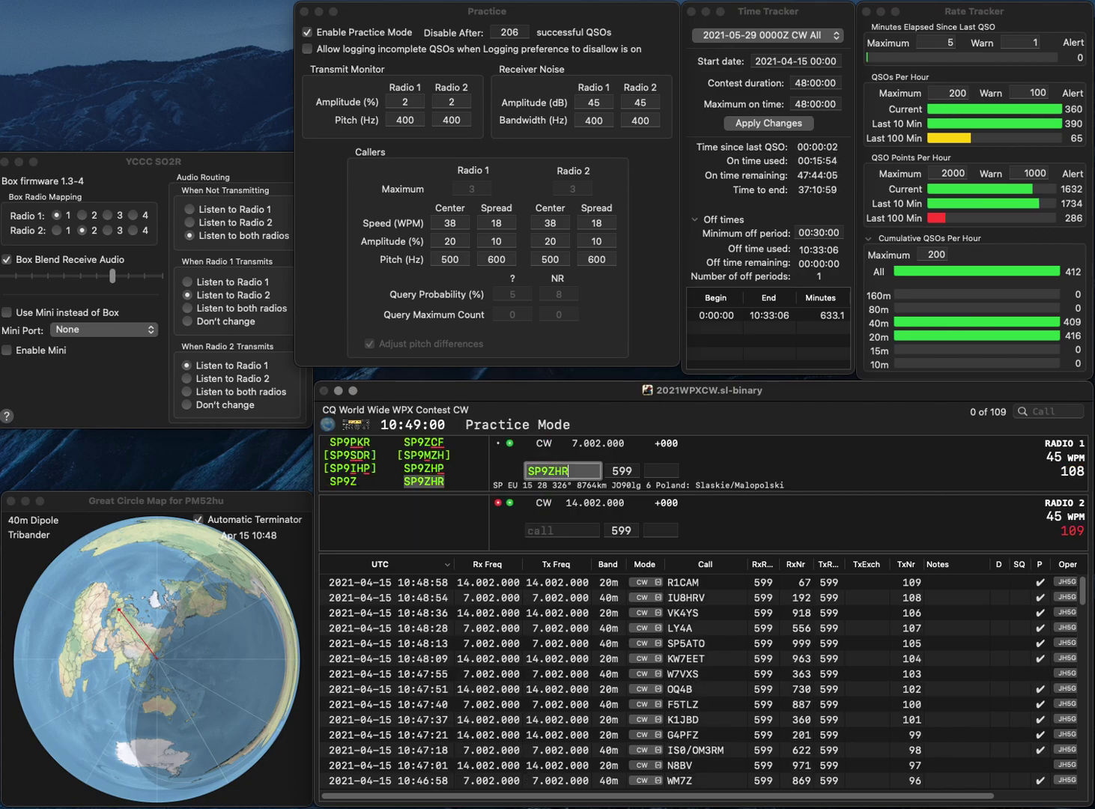
pyautogui.press('Return')
pyautogui.write('UA')
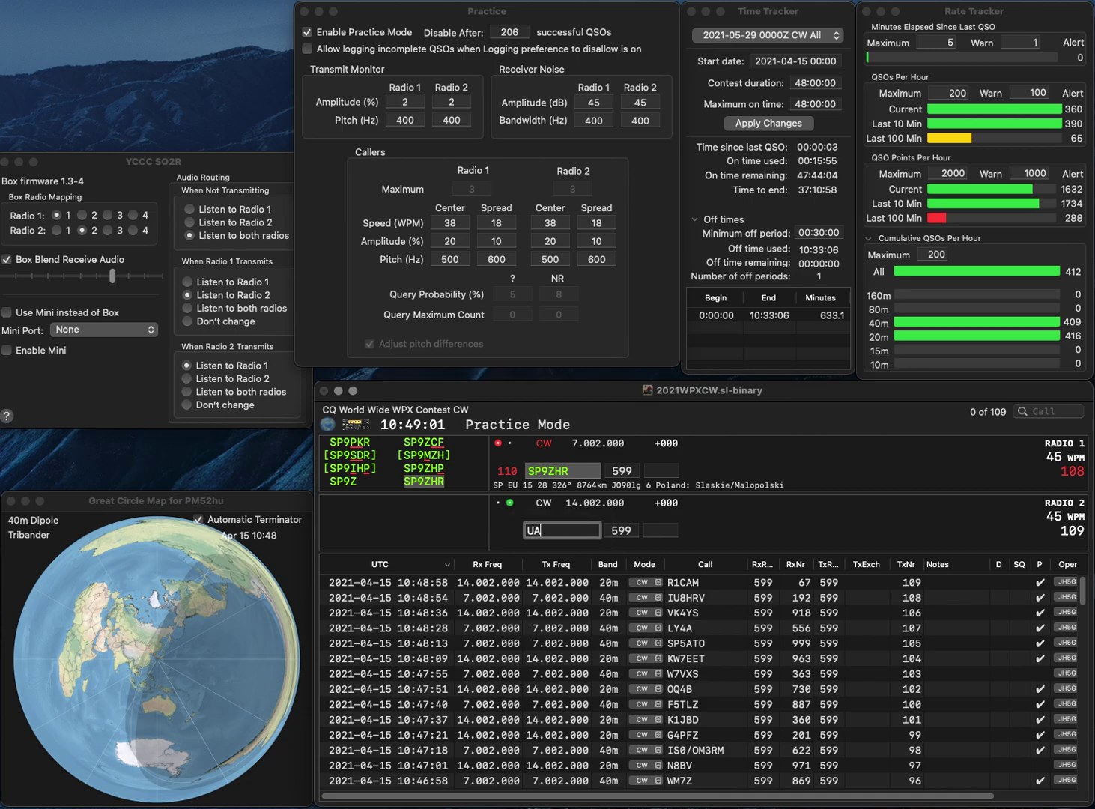
pyautogui.write('0SDX')
pyautogui.press('Return')
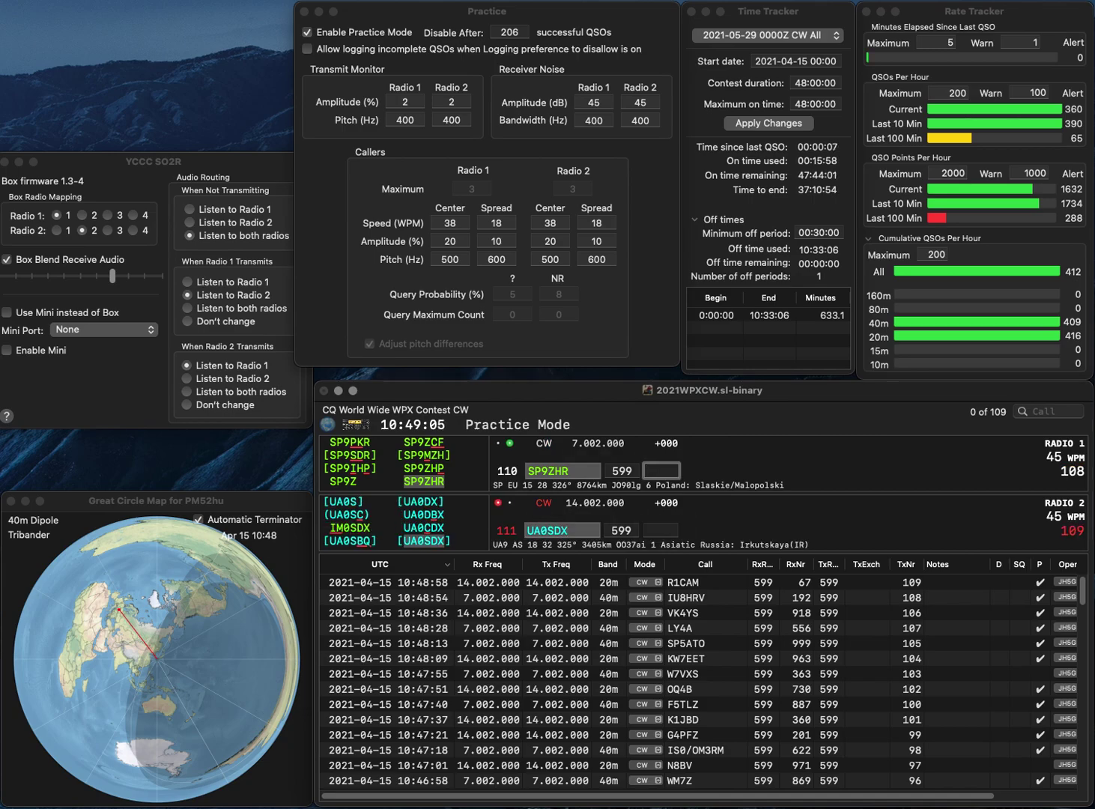
# - Log serial number 279 for SP9ZHR on Radio 1 and 586 for UA0SDX on Radio 2
pyautogui.write('279')
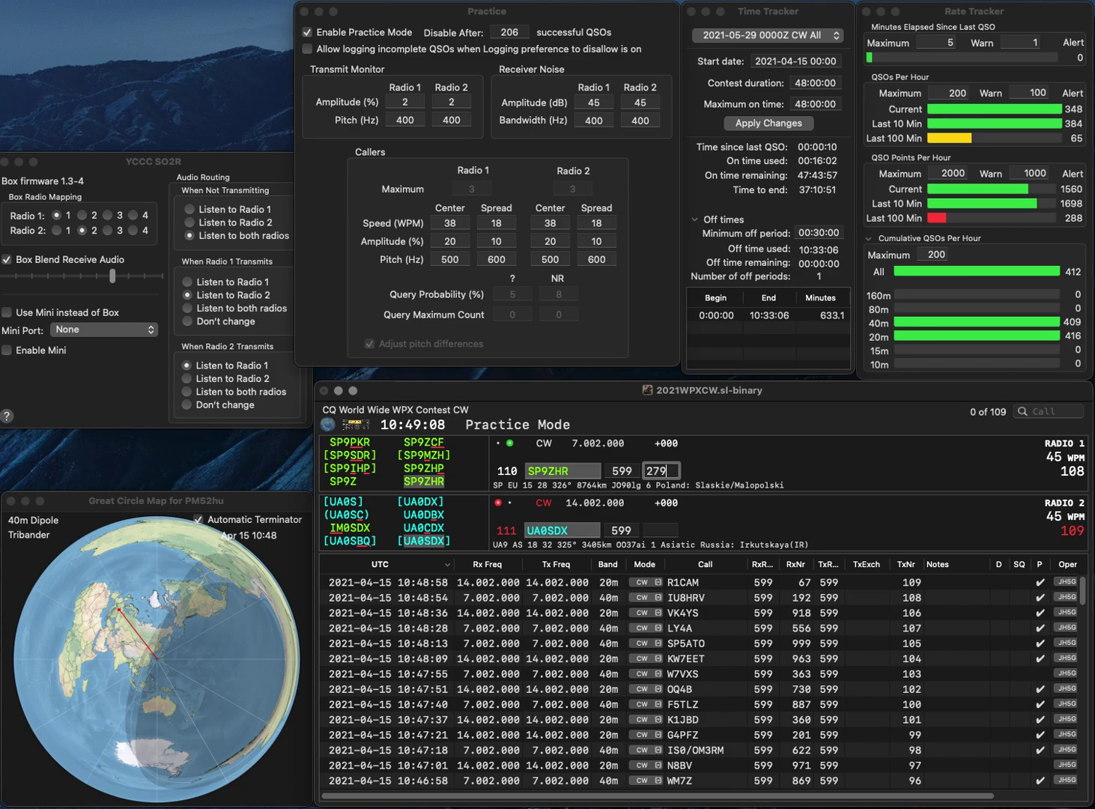
pyautogui.press('Return')
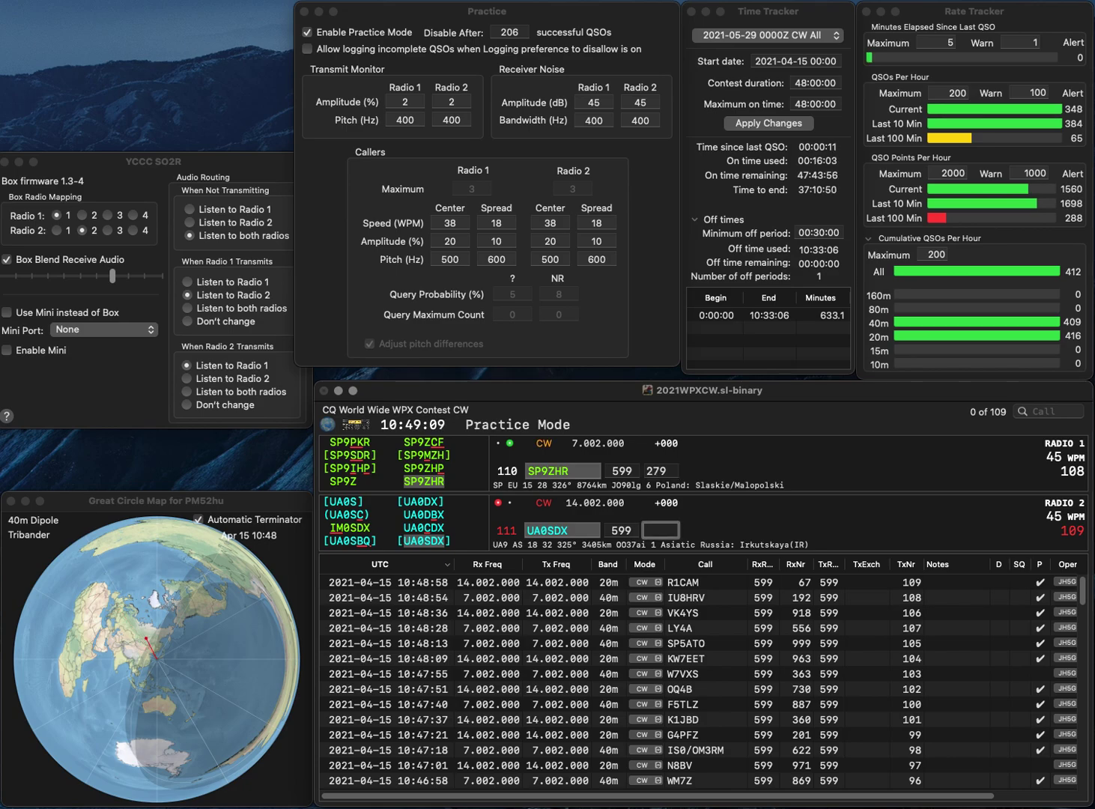
pyautogui.write('58')
pyautogui.press('Return')
pyautogui.write('KC2VVZ')
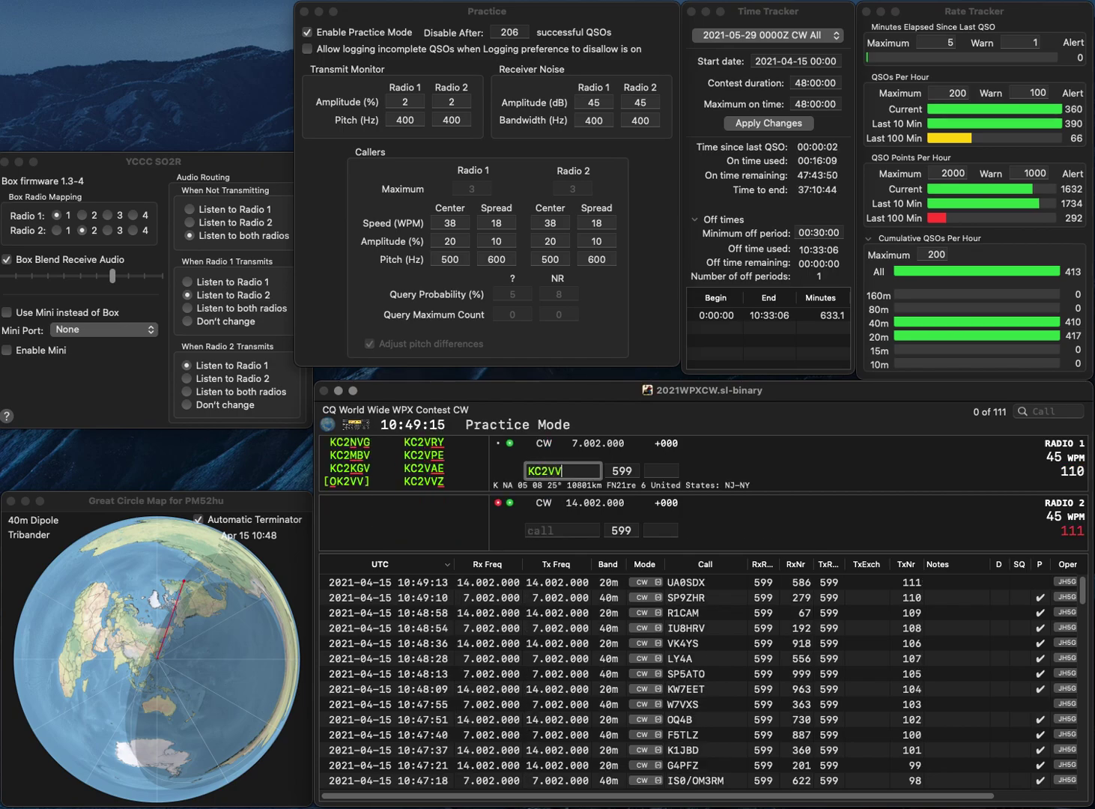
pyautogui.press('Return')
pyautogui.write('G0UCH')
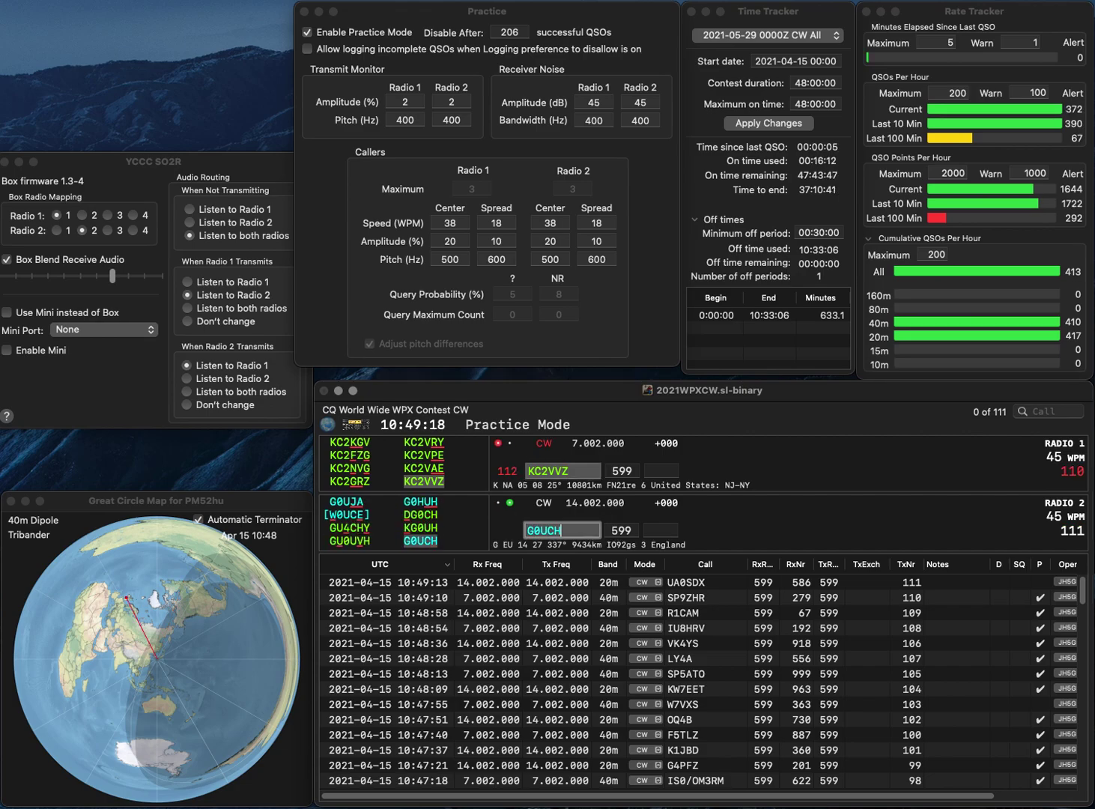
pyautogui.press('Return')
pyautogui.press('space')
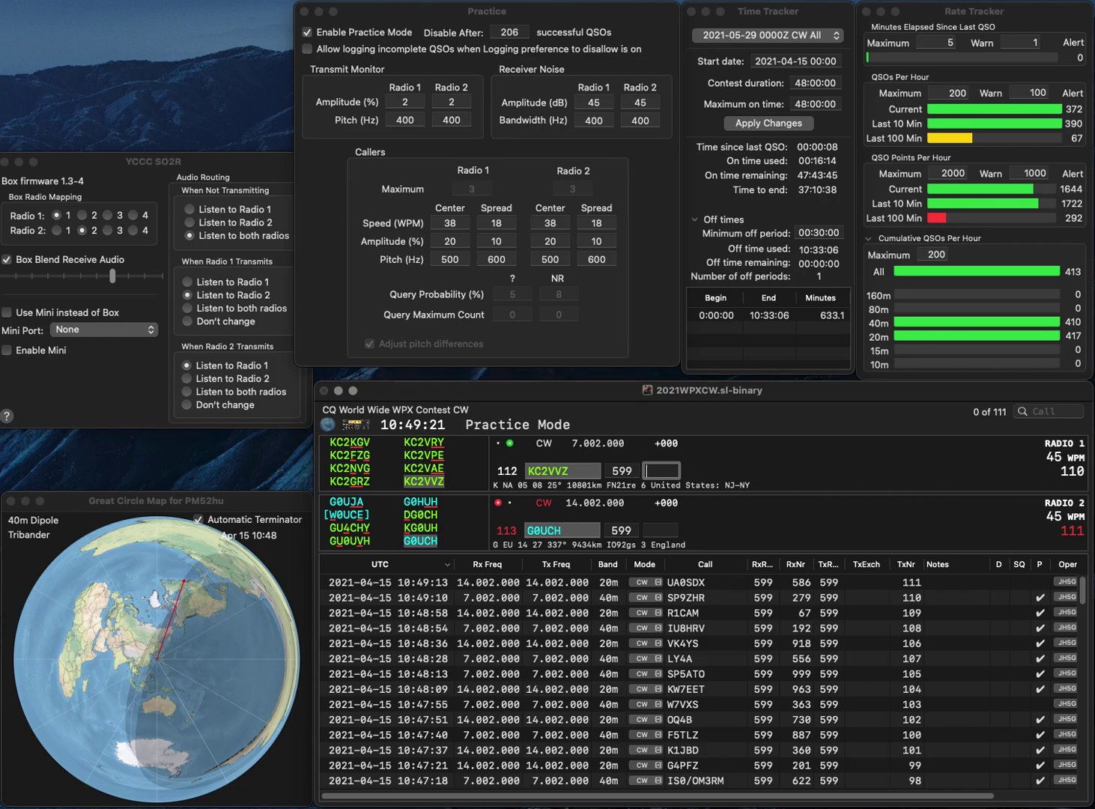
pyautogui.write('40')
pyautogui.press('Return')
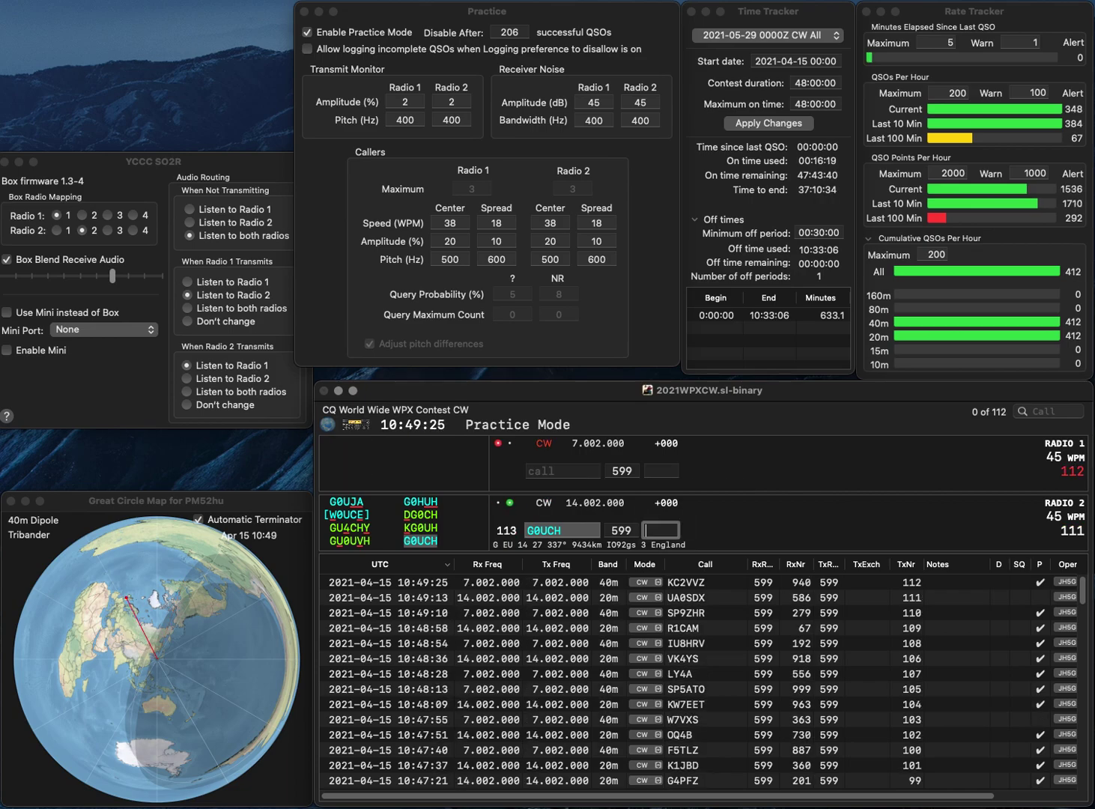
pyautogui.write('939')
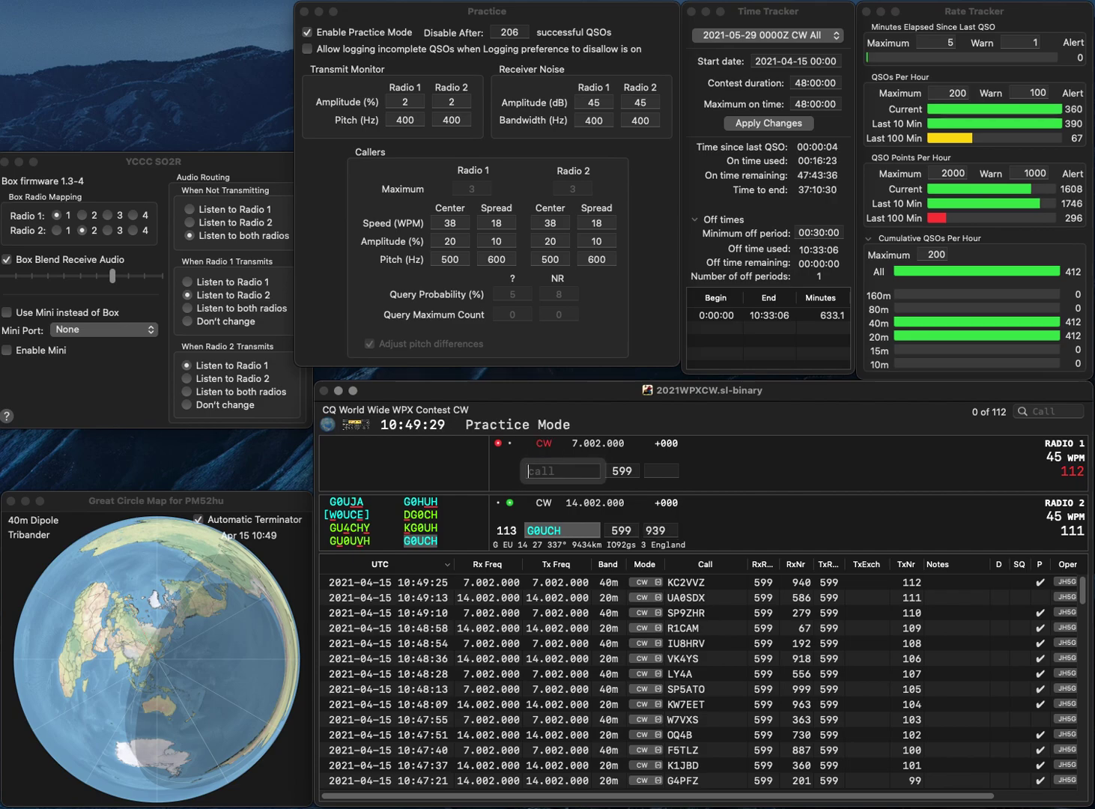
pyautogui.press('Return')
pyautogui.write('N3')
pyautogui.write('U')
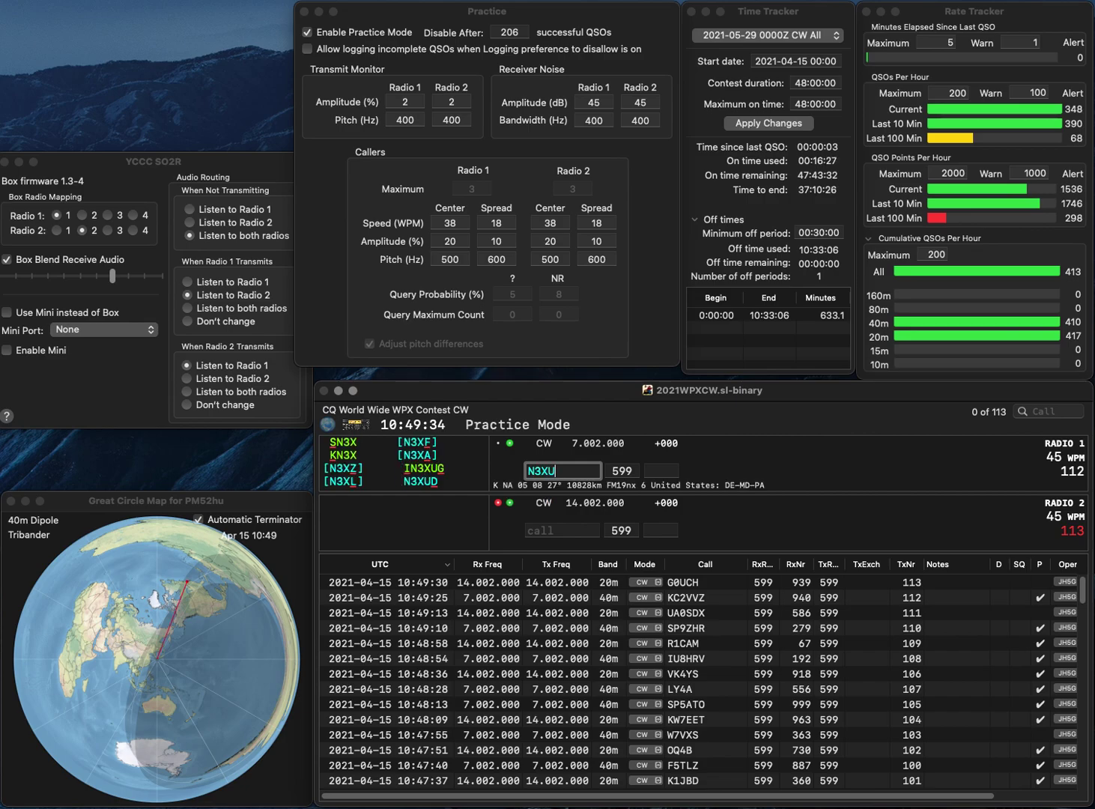
pyautogui.write('D')
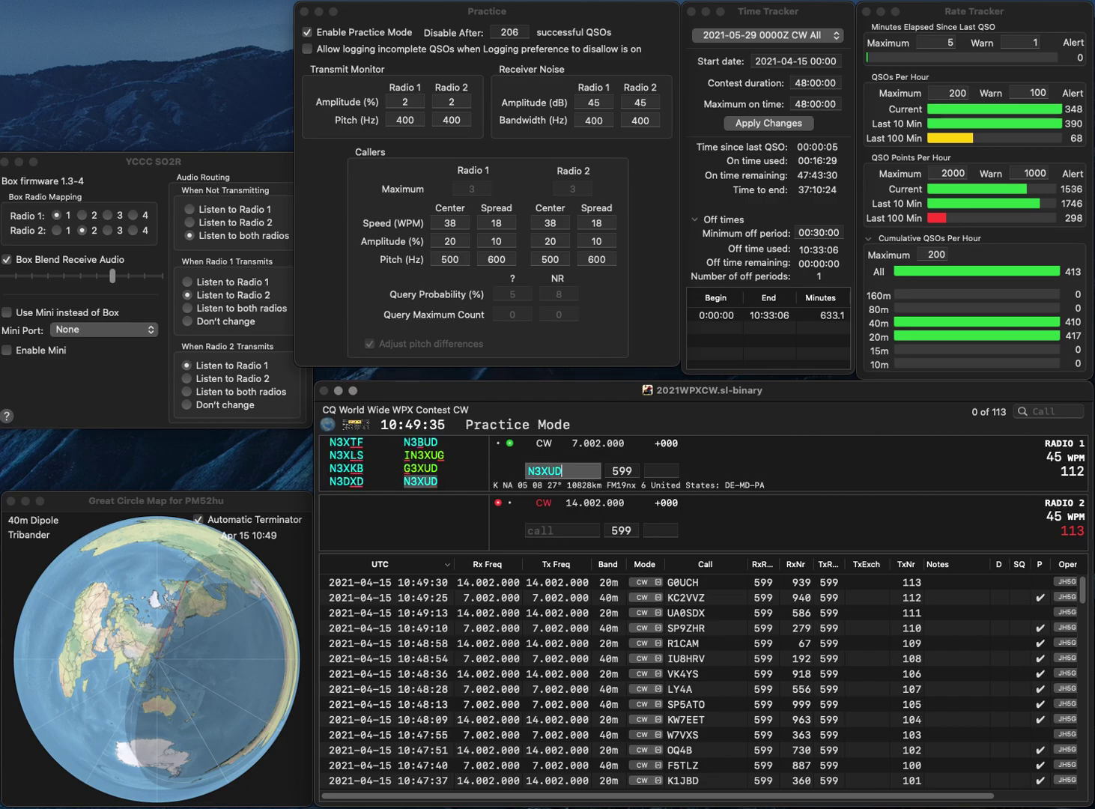
pyautogui.press('Return')
pyautogui.write('NW2P')
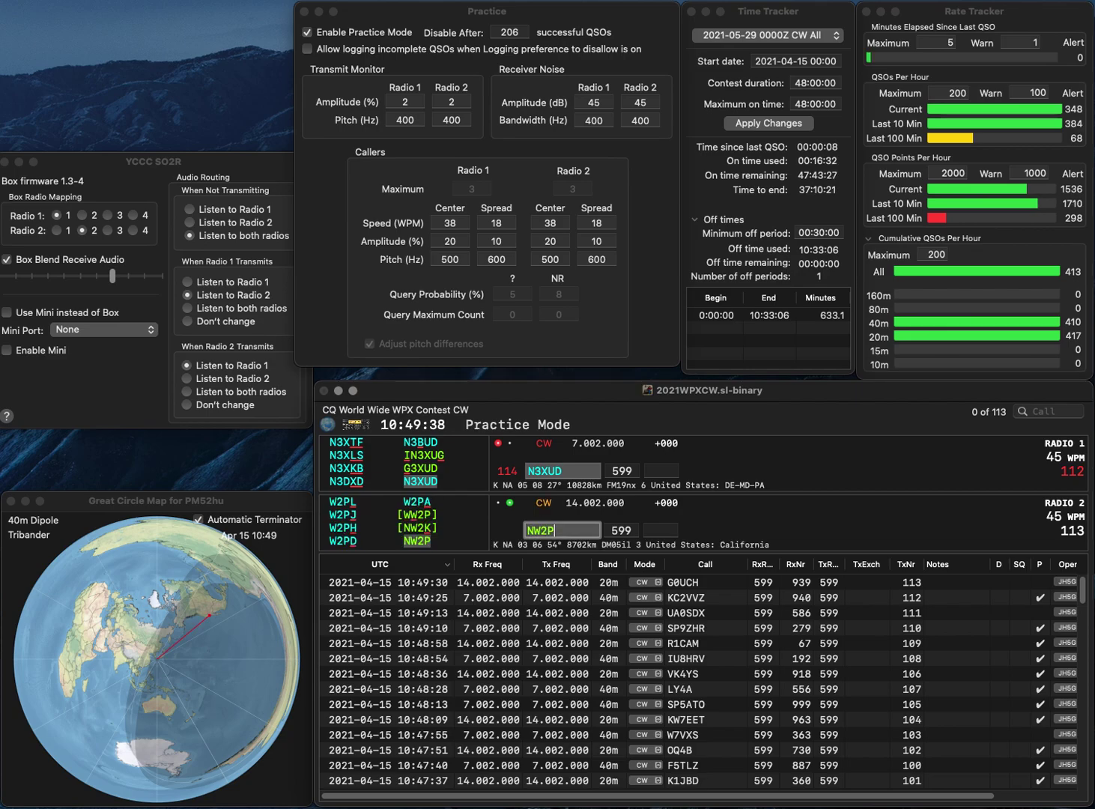
pyautogui.press('Return')
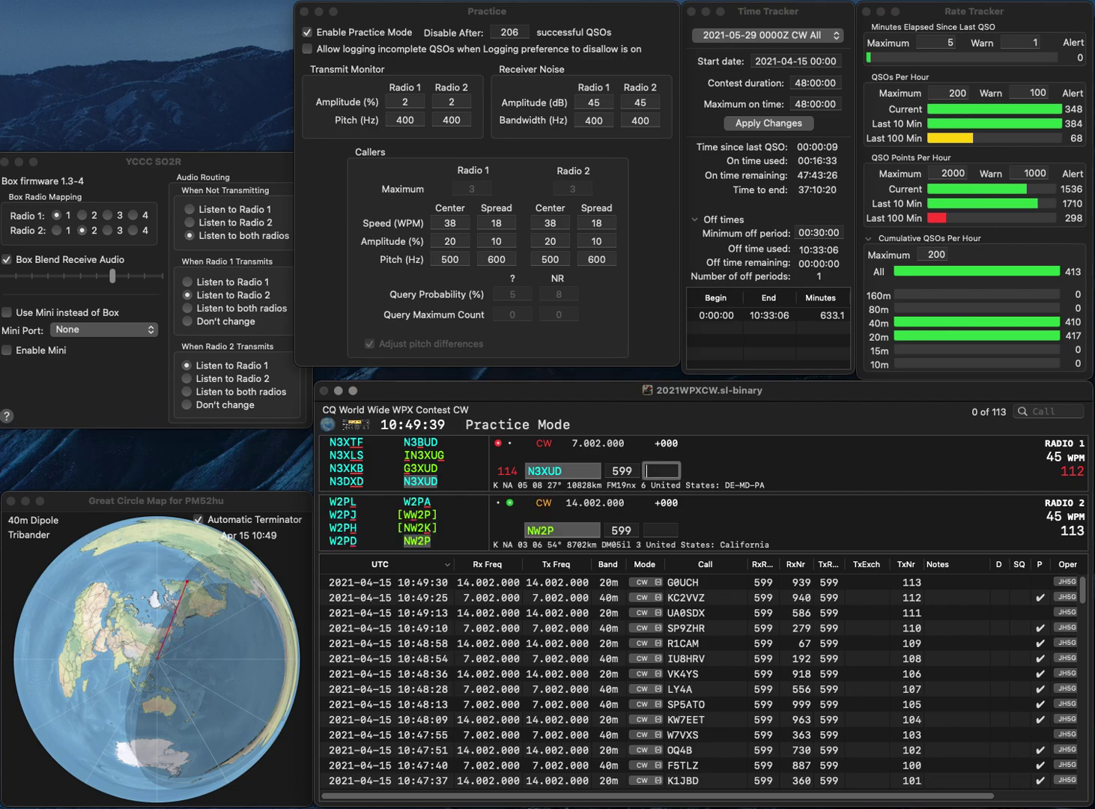
pyautogui.write('82')
pyautogui.press('Return')
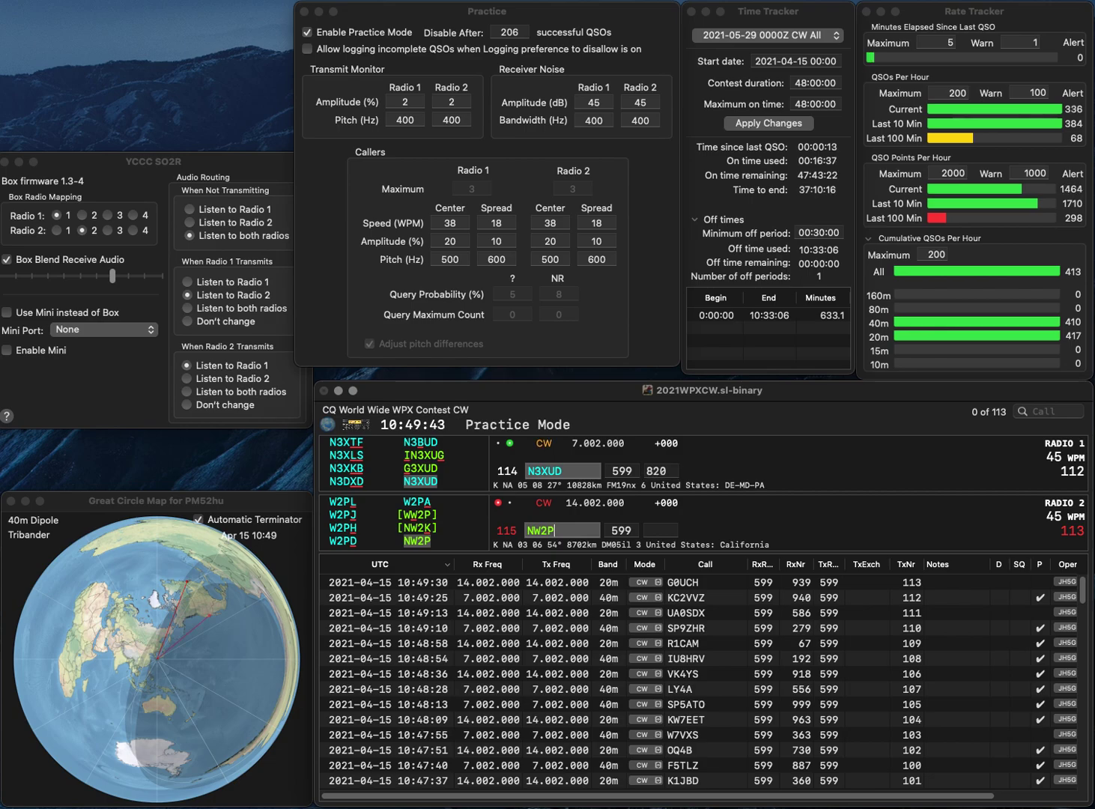
pyautogui.write('452')
pyautogui.press('Return')
# - Answer the caller on Radio 1 as MA4Z and send the exchange
pyautogui.write('MA')
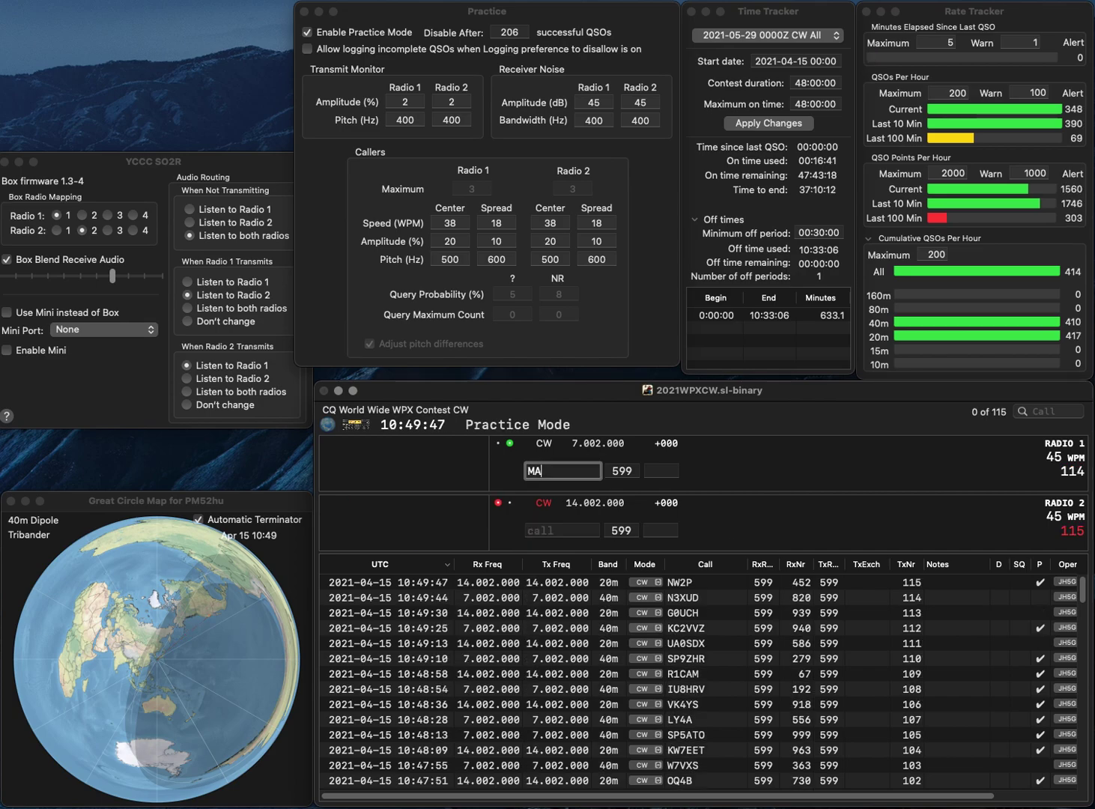
pyautogui.write('3Z')
pyautogui.press('BackSpace')
pyautogui.write('4Z')
pyautogui.press('Return')
pyautogui.write('VE9OA')
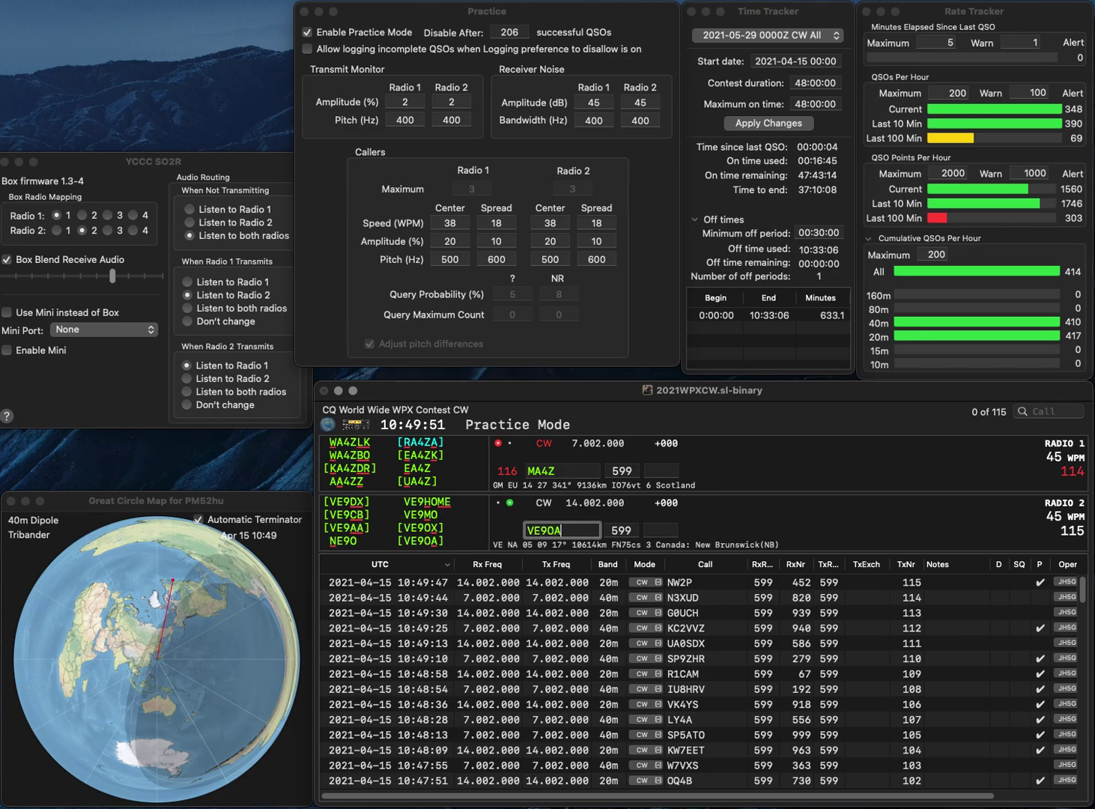
pyautogui.press('Return')
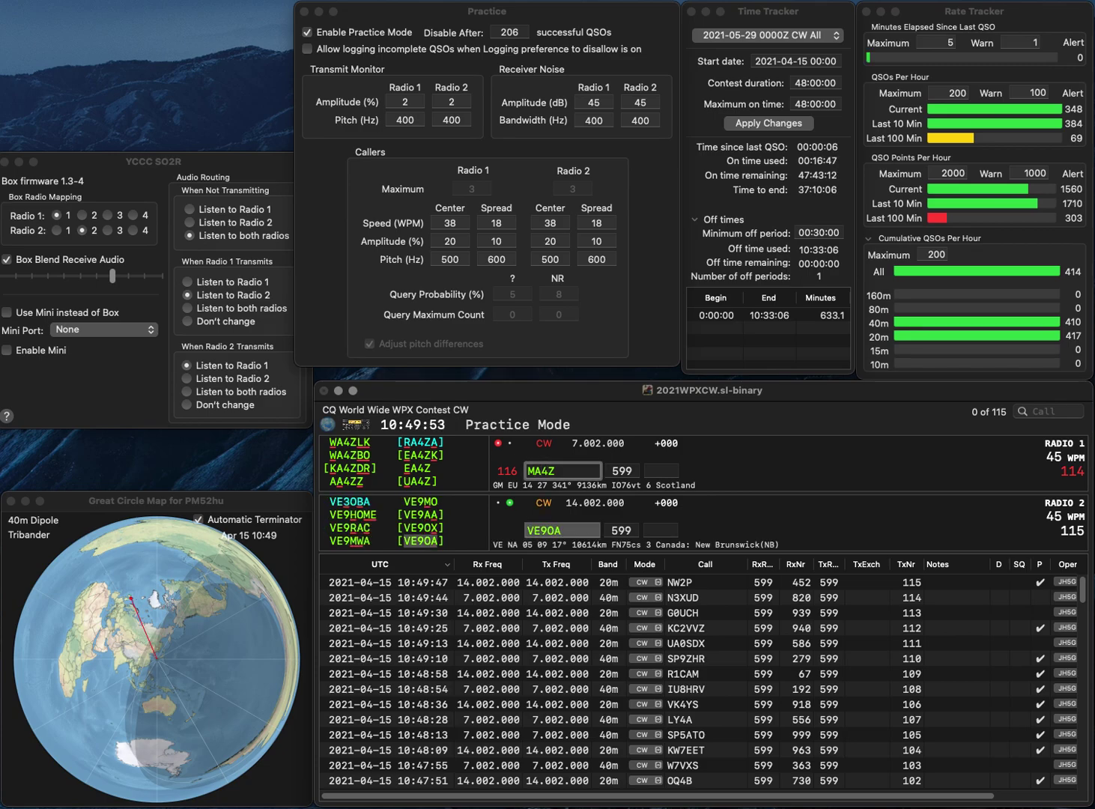
pyautogui.press('Delete')
pyautogui.write('U')
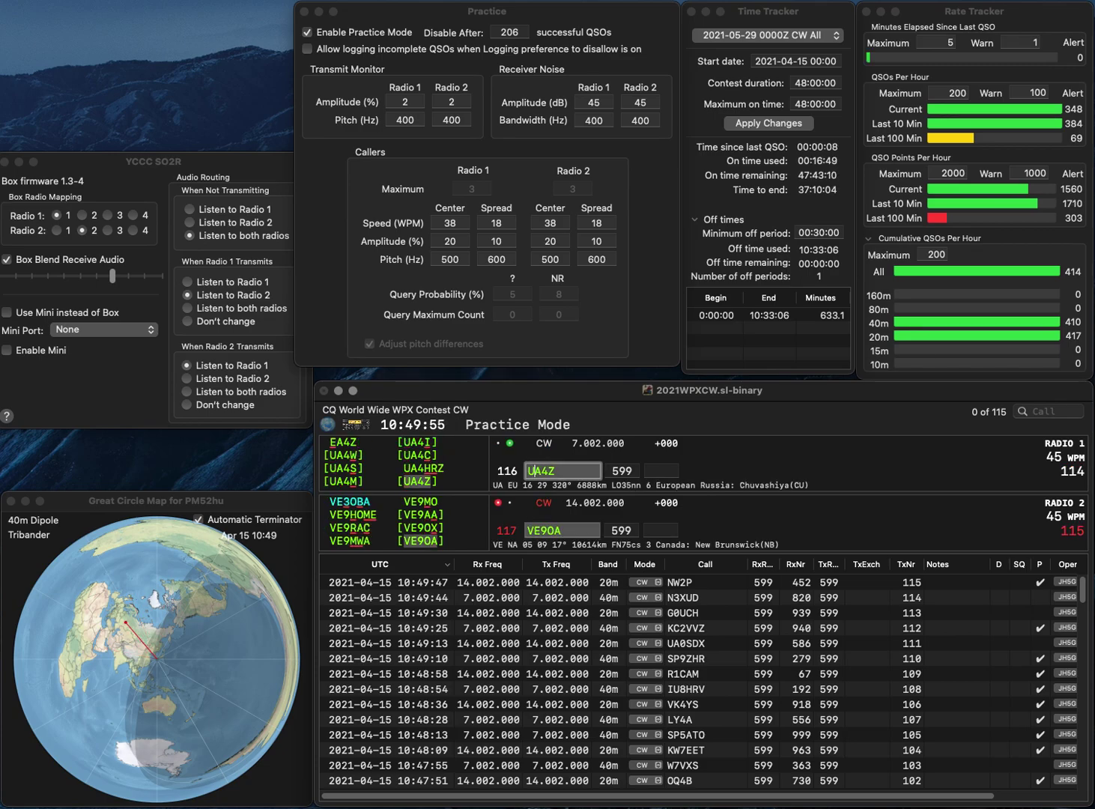
pyautogui.press('Return')
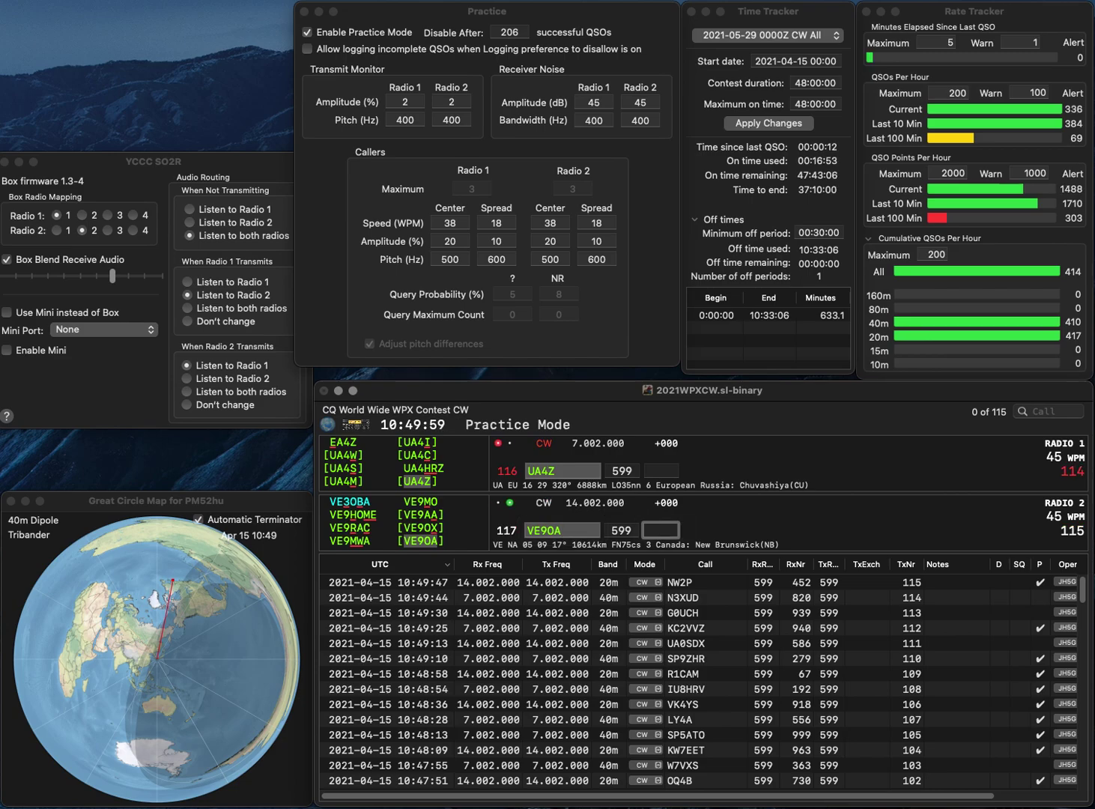
pyautogui.write('460')
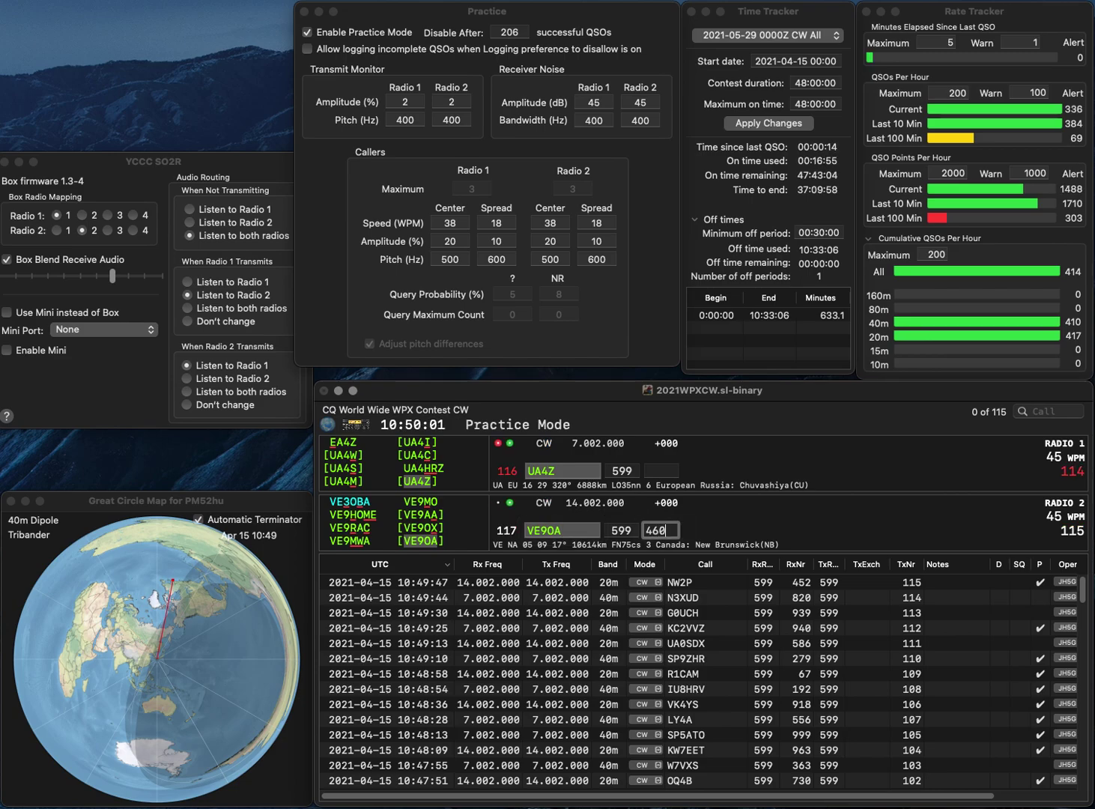
pyautogui.press('Return')
pyautogui.write('129')
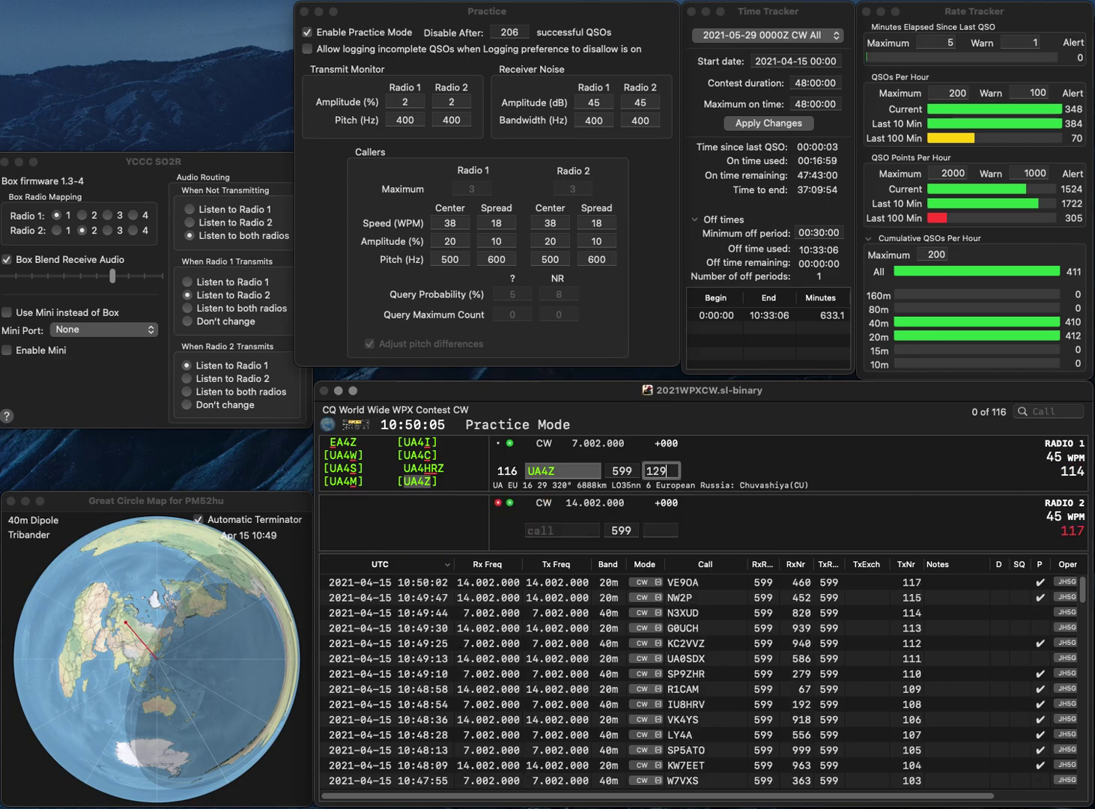
pyautogui.press('Return')
pyautogui.write('2FD')
pyautogui.press('Return')
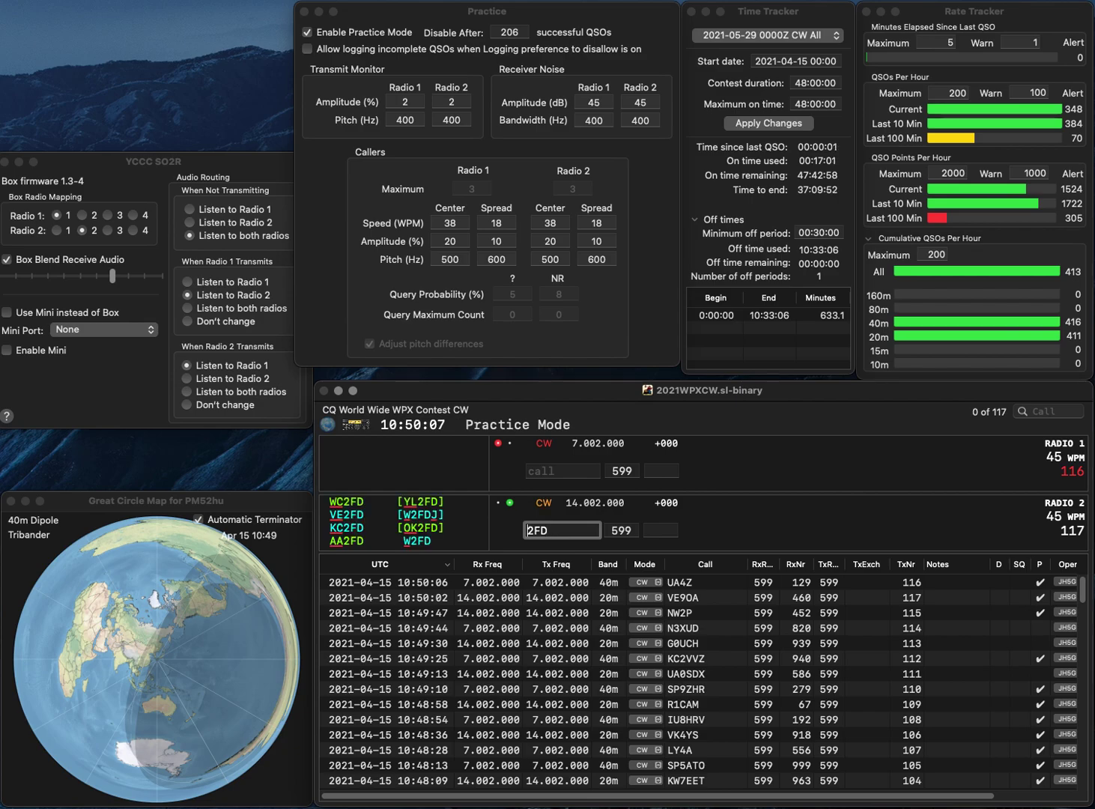
pyautogui.write('YR34A')
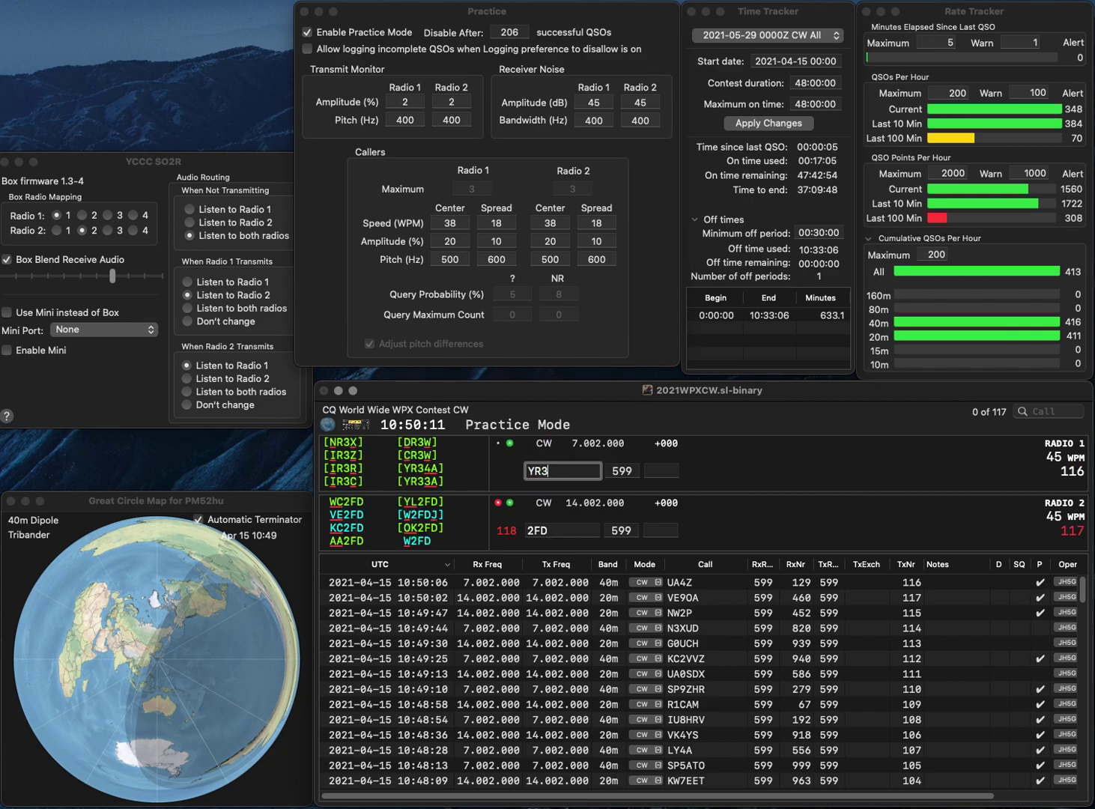
pyautogui.press('Return')
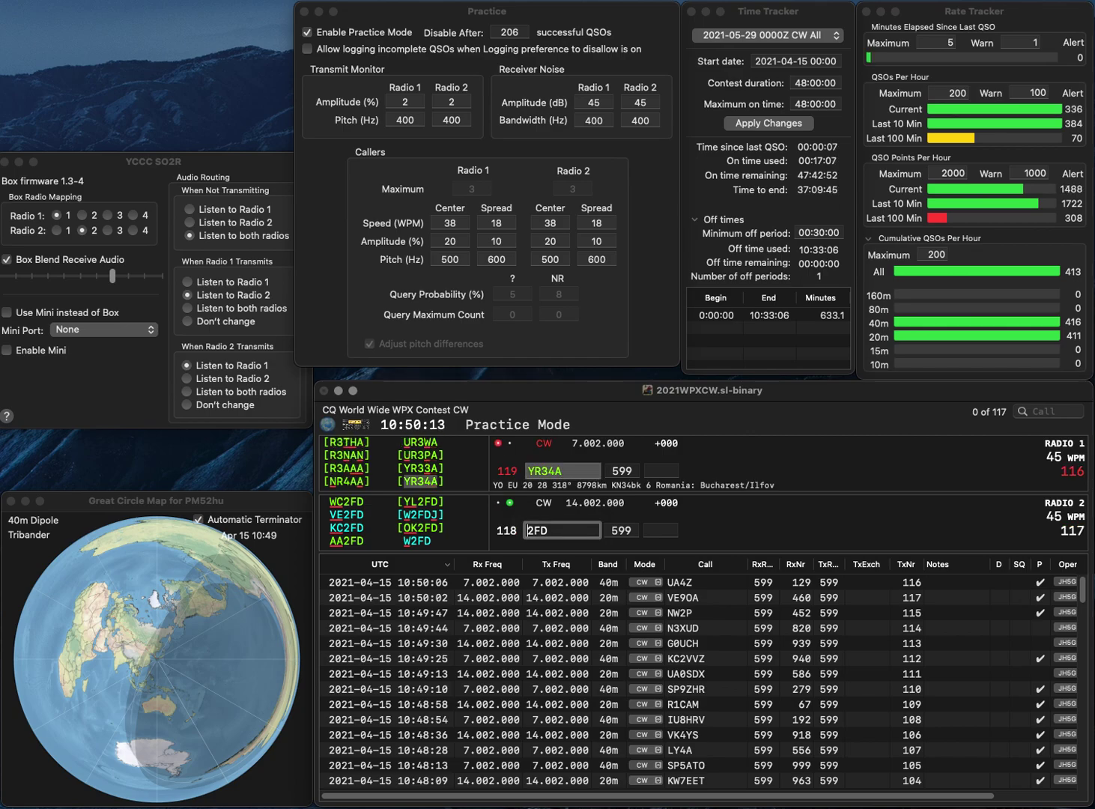
pyautogui.write('VE')
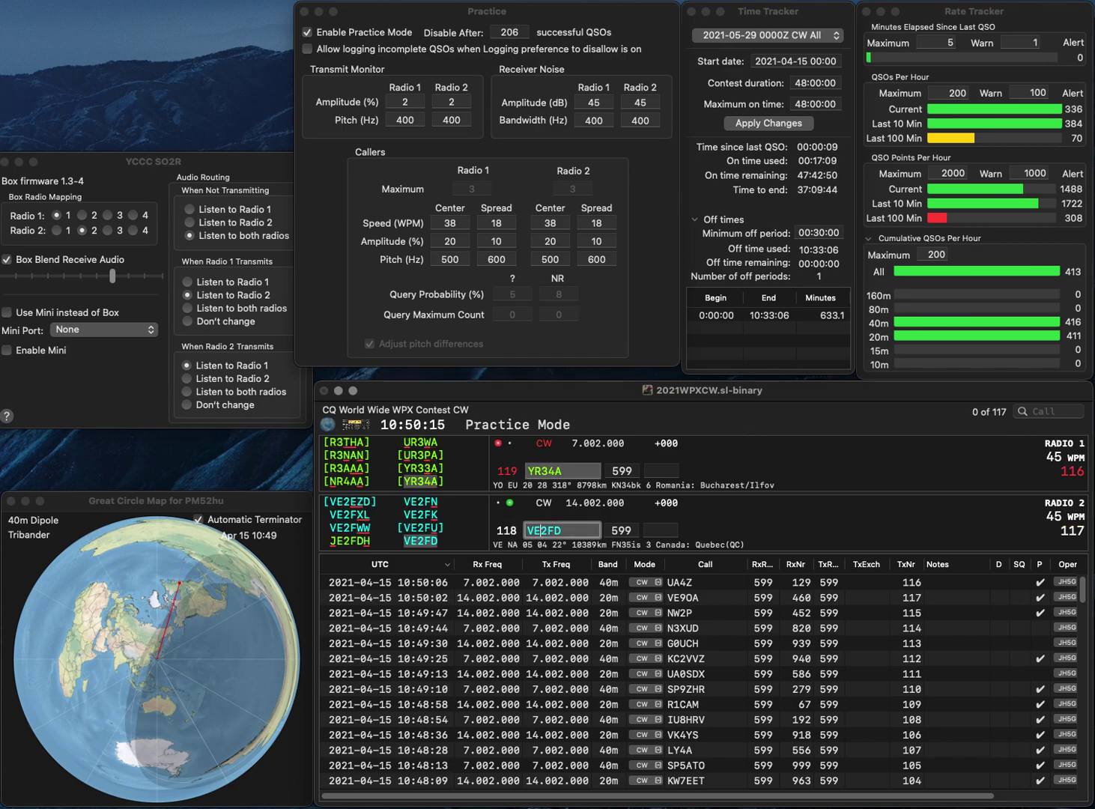
pyautogui.press('Return')
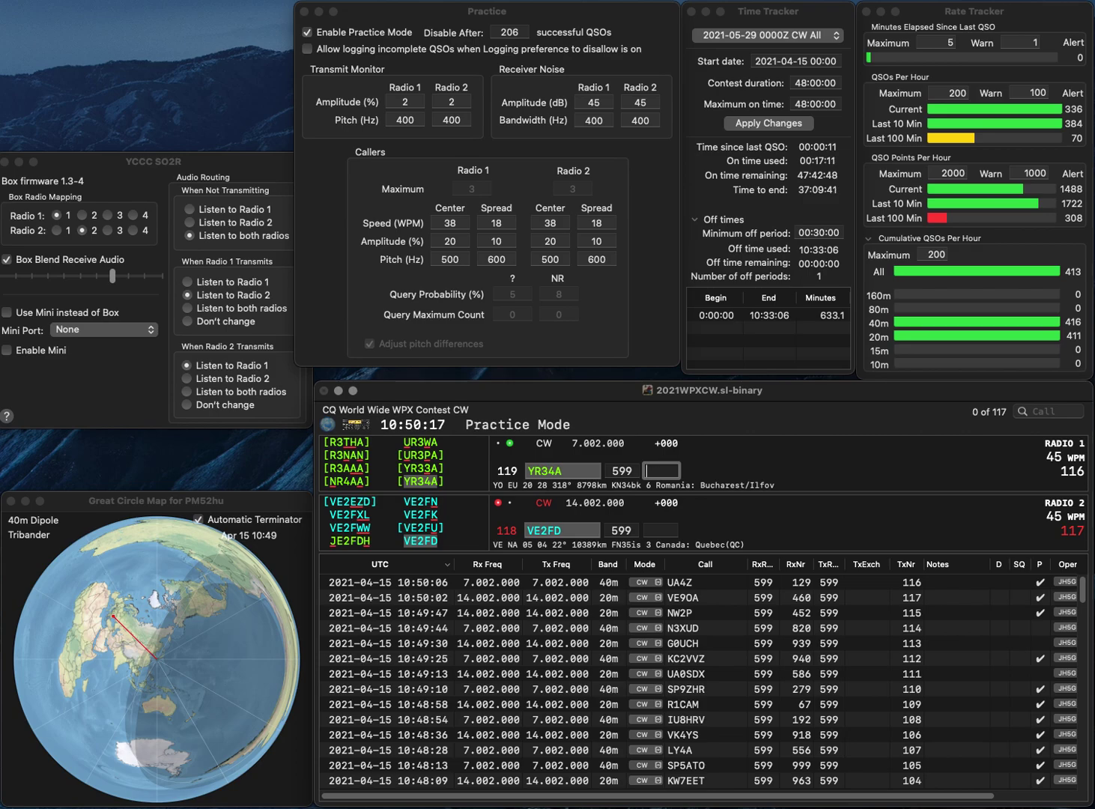
pyautogui.write('638')
pyautogui.press('Return')
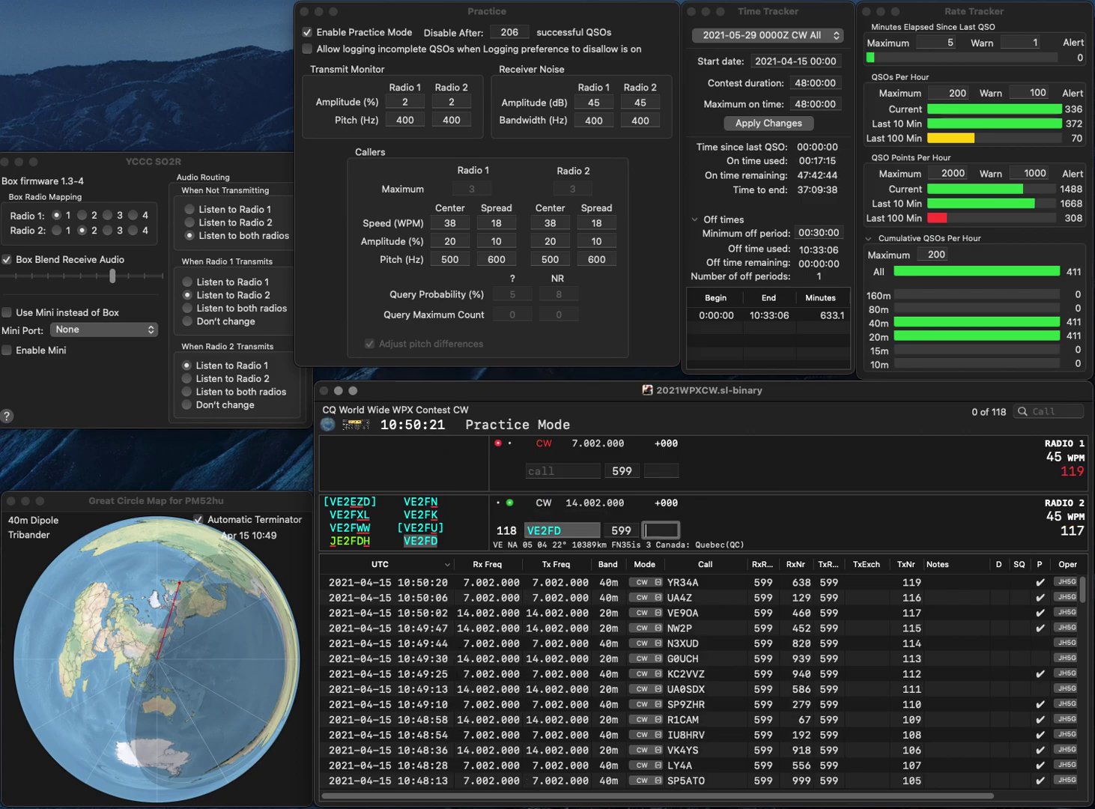
pyautogui.write('110')
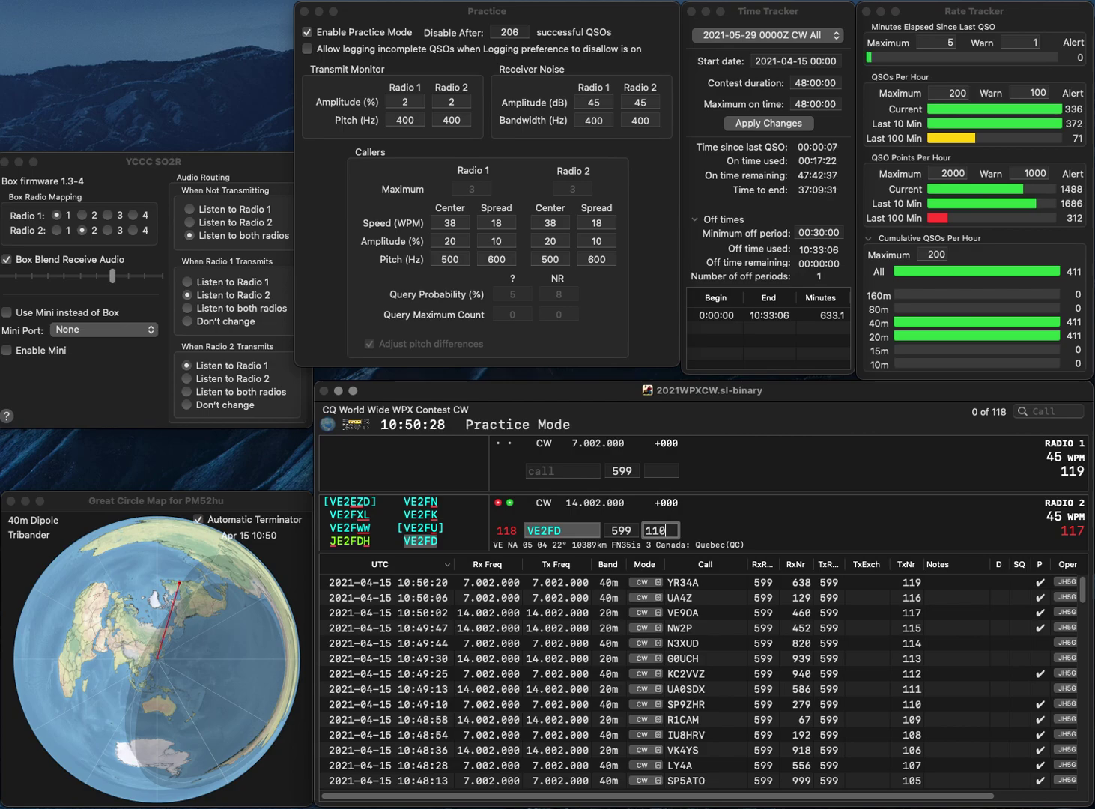
pyautogui.press('Return')
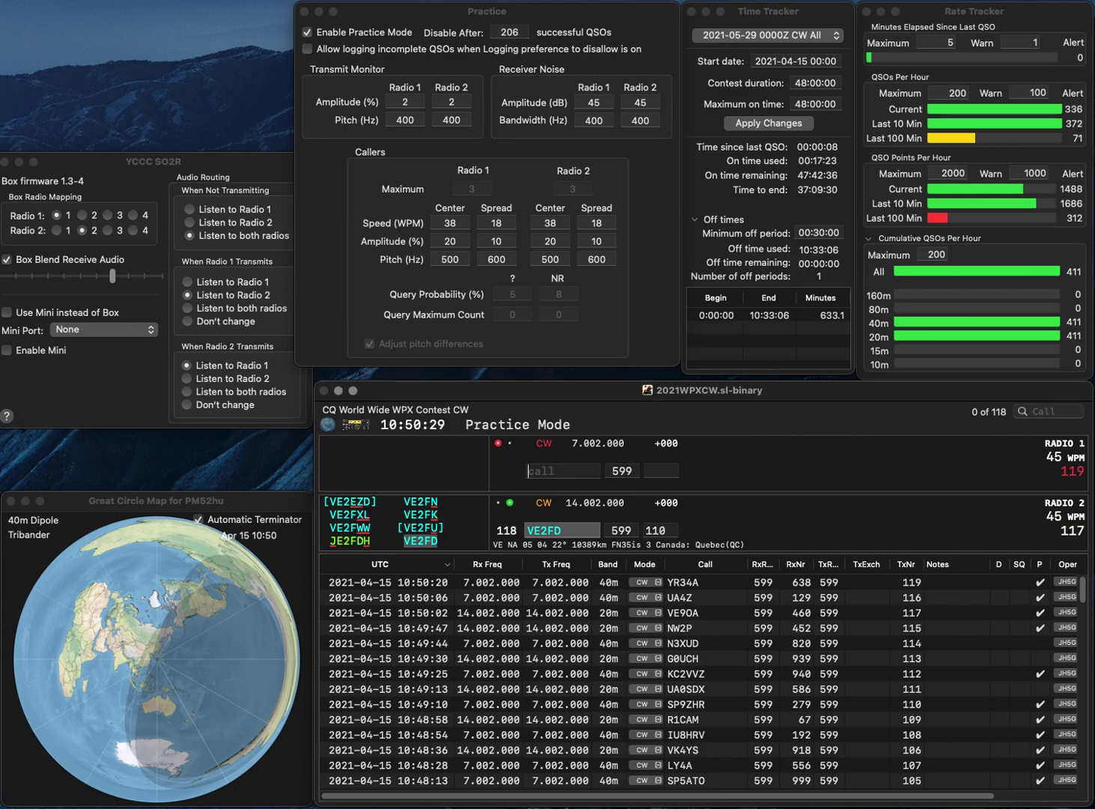
# - Answer W2ORC on Radio 1 and the partial call W7D on Radio 2, sending the exchange to each
pyautogui.write('W2')
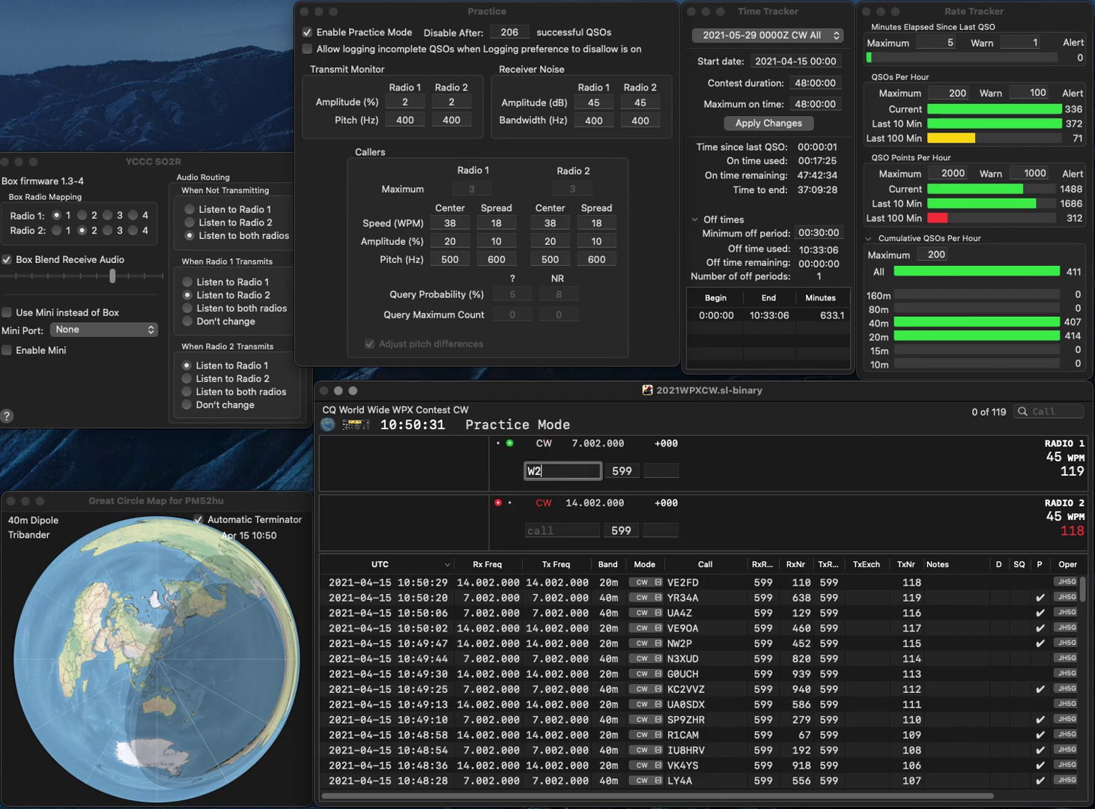
pyautogui.write('ORC')
pyautogui.press('Return')
pyautogui.write('7')
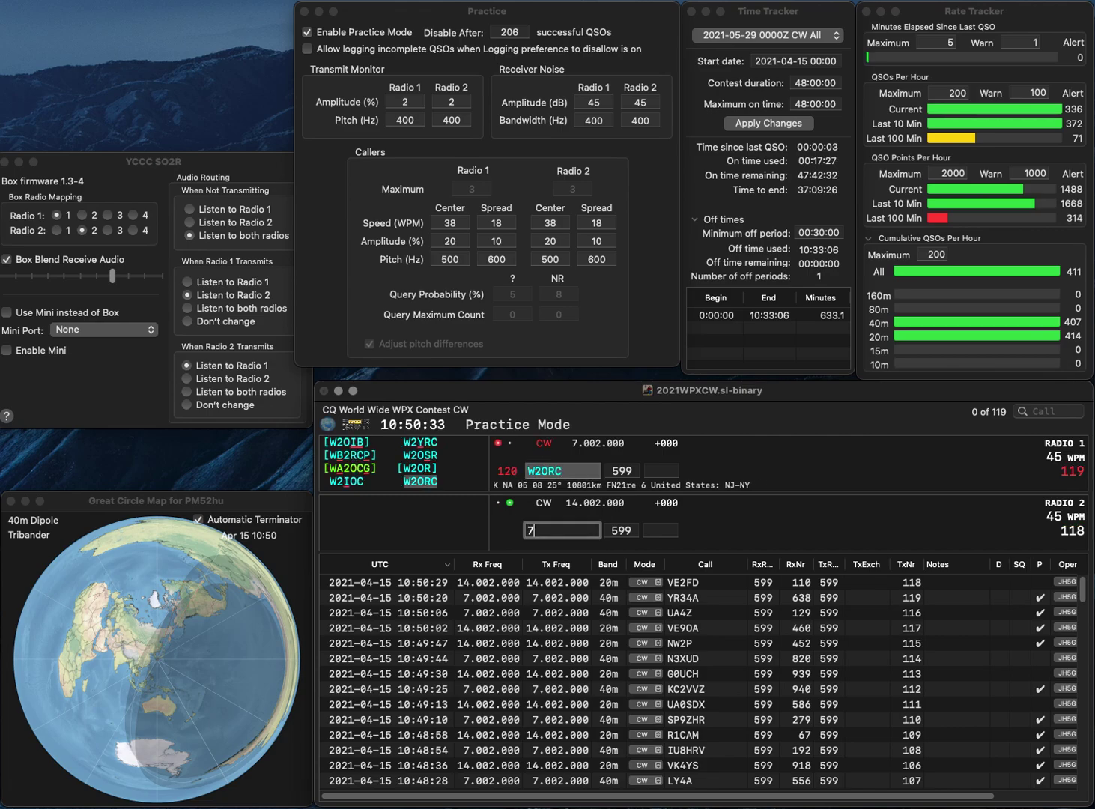
pyautogui.write('W')
pyautogui.press('Return')
pyautogui.press('space')
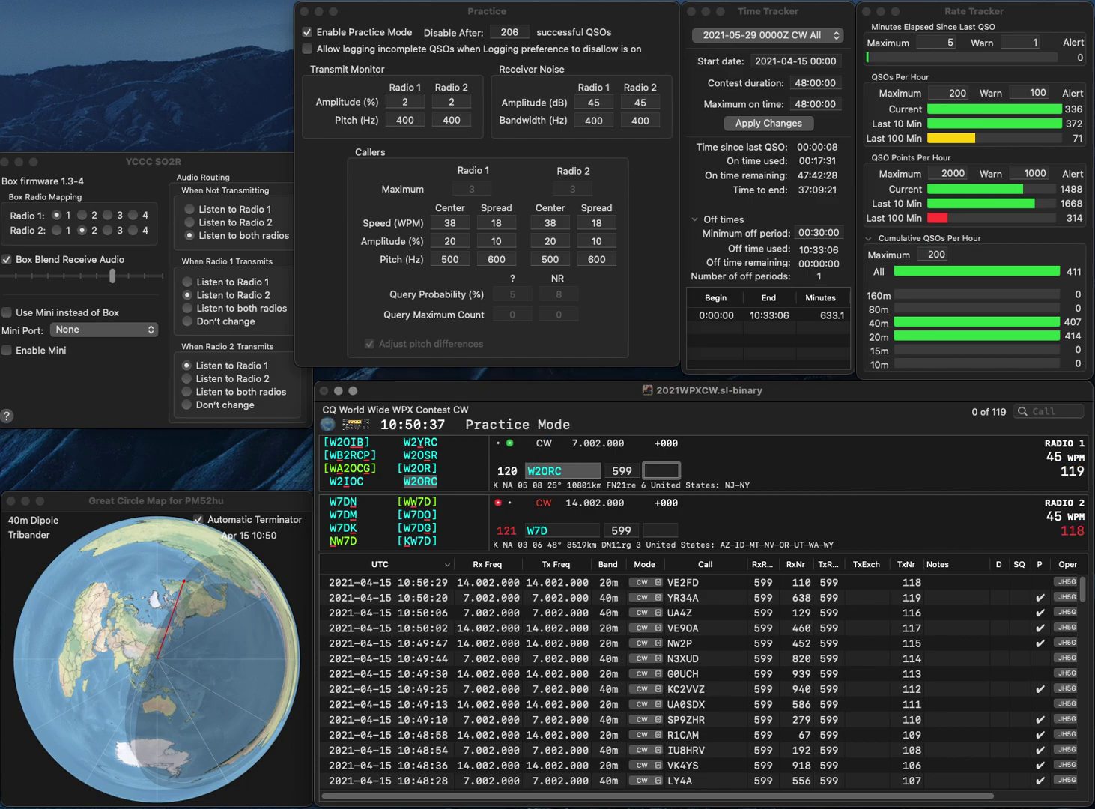
# - Log serial number 146 for W2ORC on Radio 1 and complete the Radio 2 call as W7DBA
pyautogui.write('146')
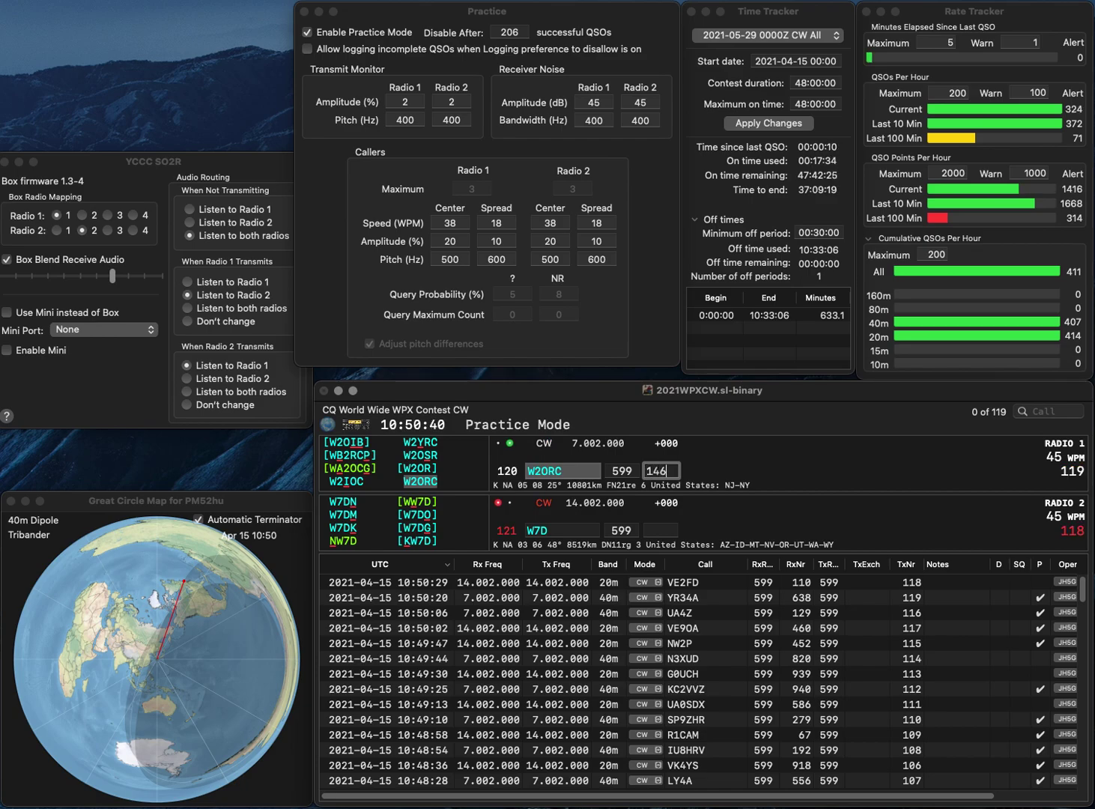
pyautogui.press('Return')
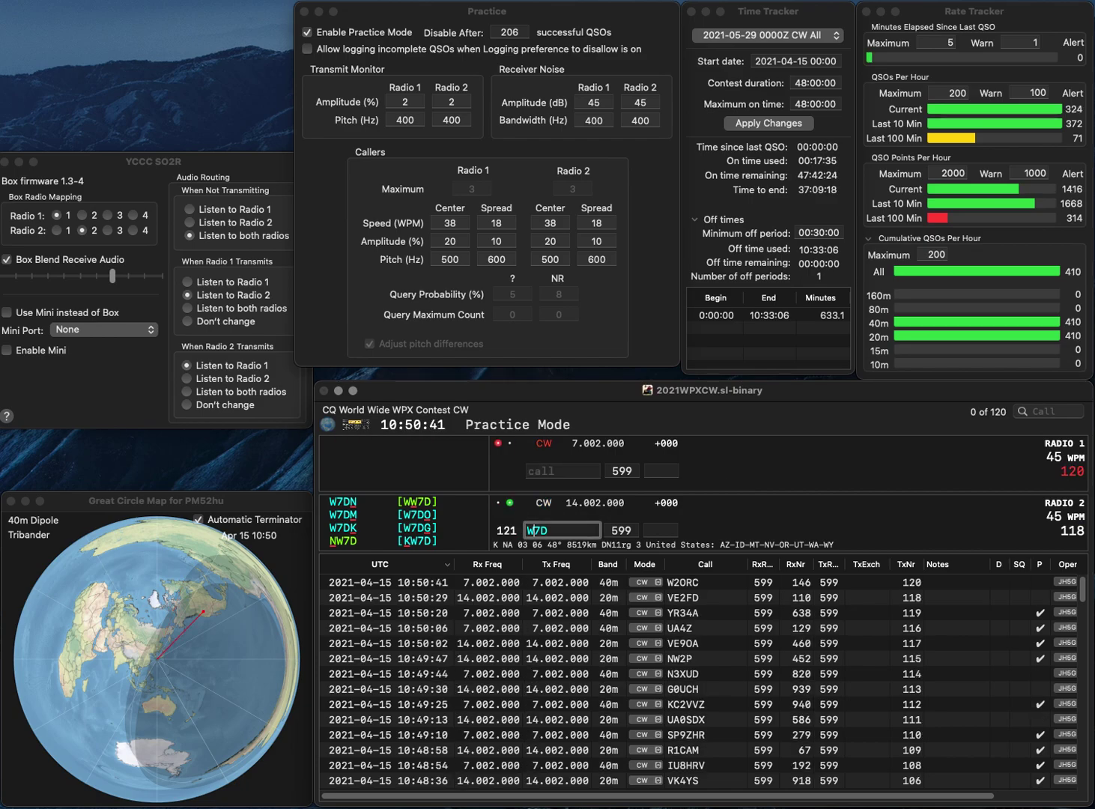
pyautogui.write('BA')
pyautogui.press('Return')
# - Answer the caller on Radio 1, correcting the call from R9CC to RU9CC, and send the exchange
pyautogui.write('R9C')
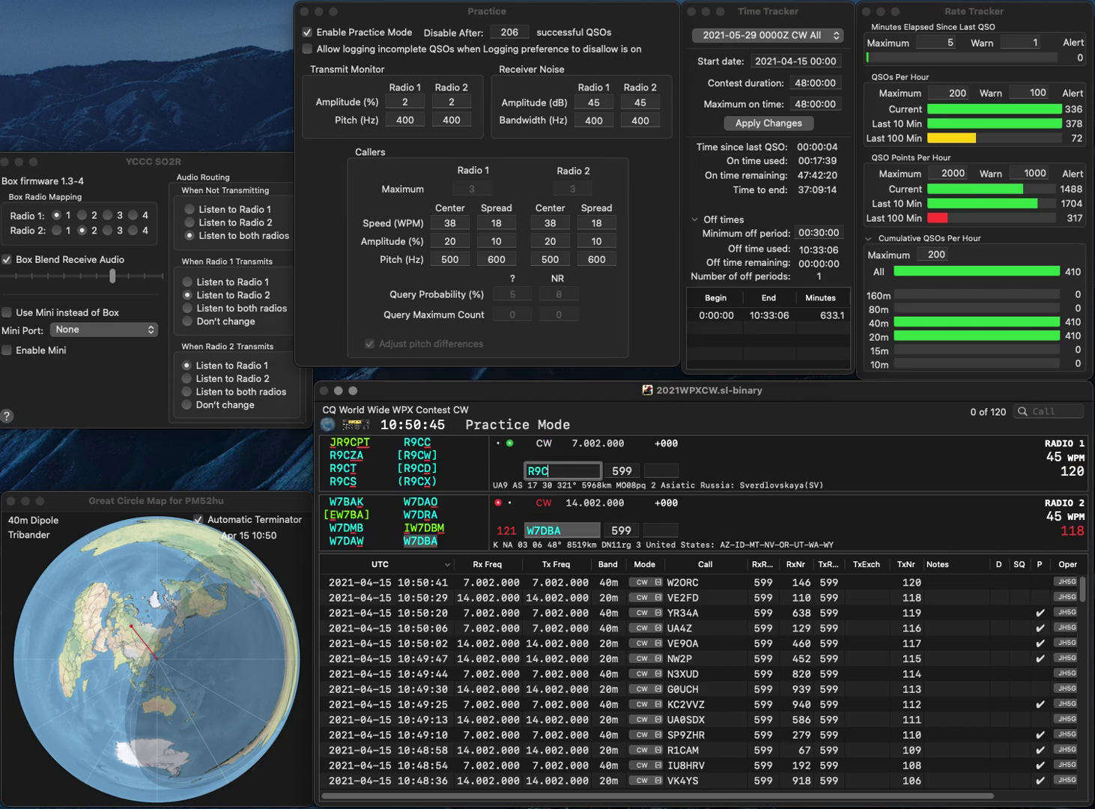
pyautogui.write('CU9CC')
pyautogui.press('Return')
pyautogui.write('585')
pyautogui.press('Return')
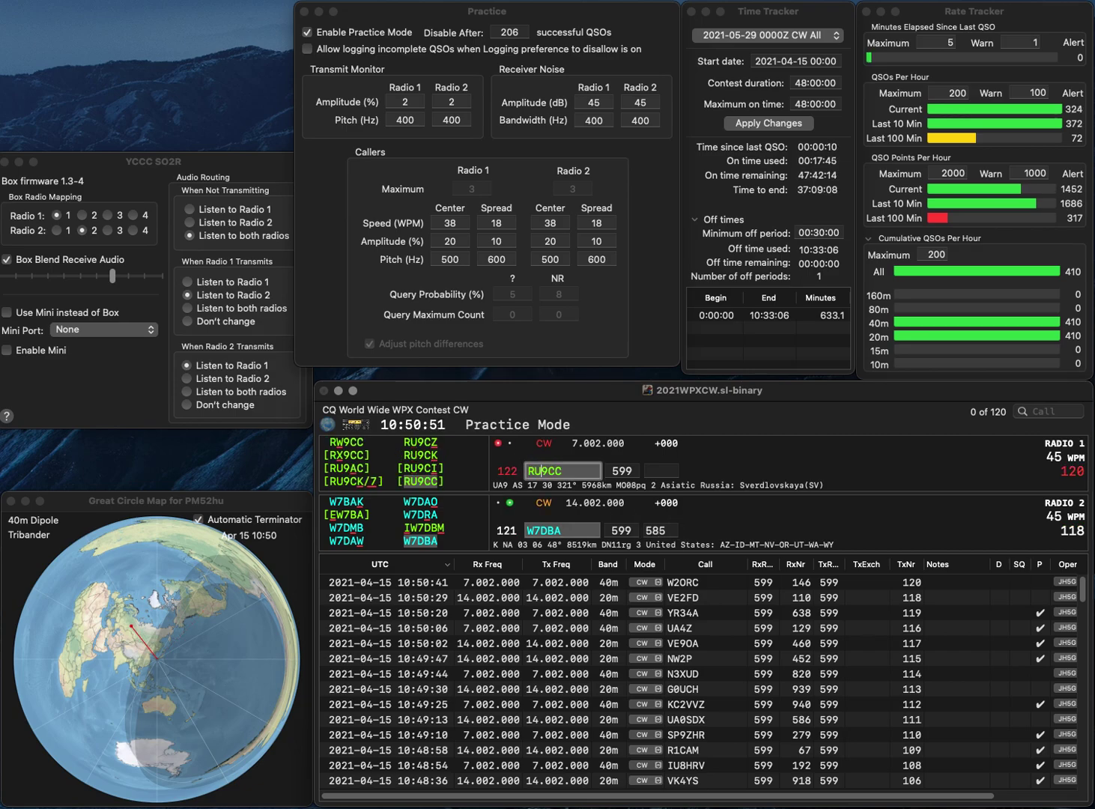
pyautogui.press('space')
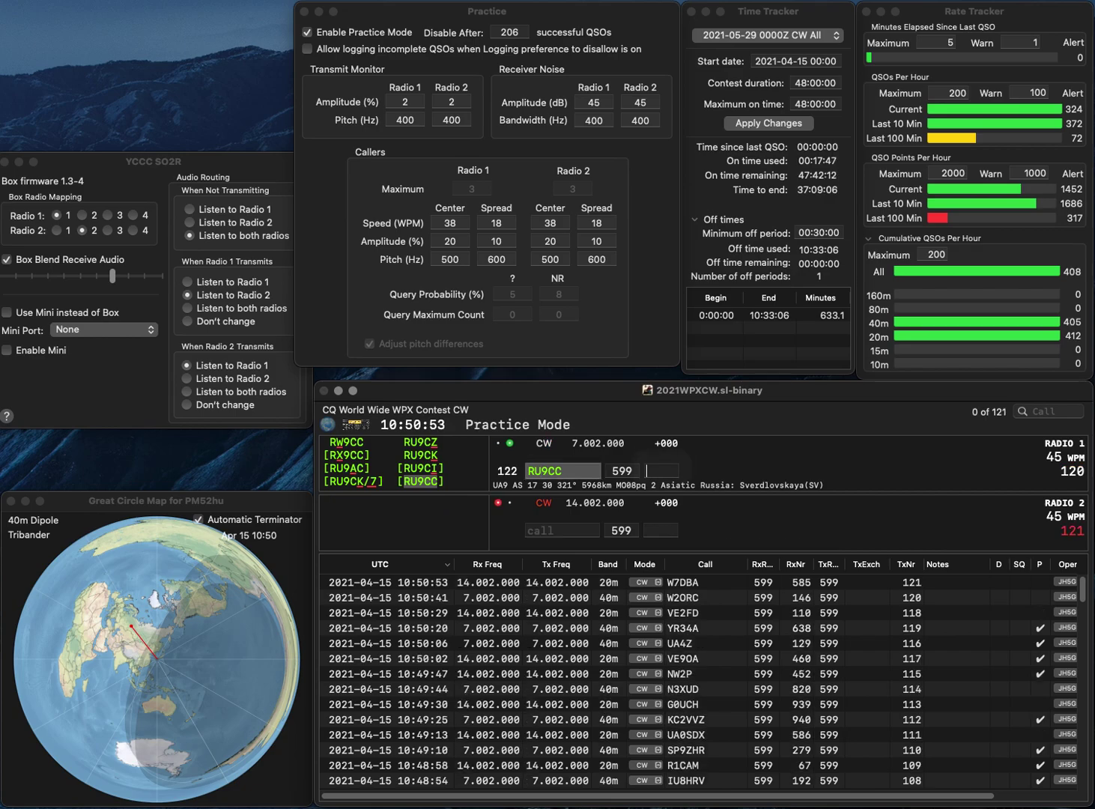
pyautogui.write('28')
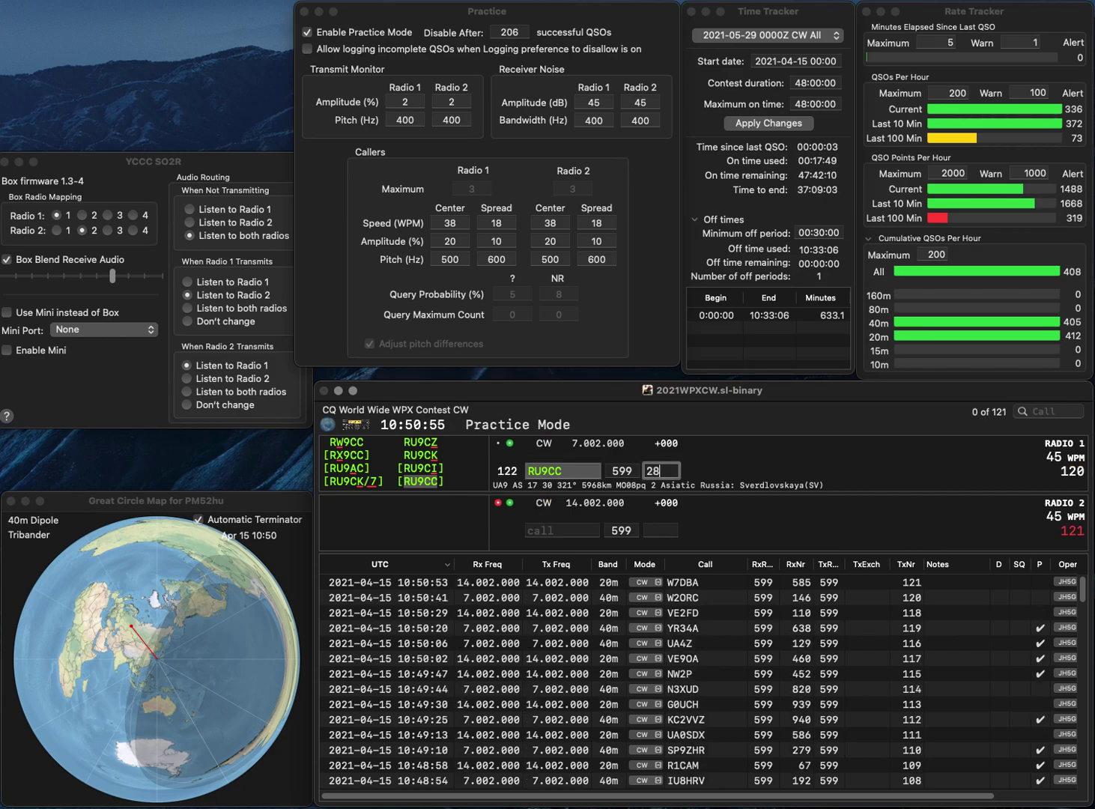
pyautogui.press('Return')
# - Answer KP4PR on Radio 2 and YO5CTS on Radio 1, sending the exchange to each
pyautogui.write('KP4PR')
pyautogui.press('Return')
pyautogui.write('YO5CTS')
pyautogui.press('Return')
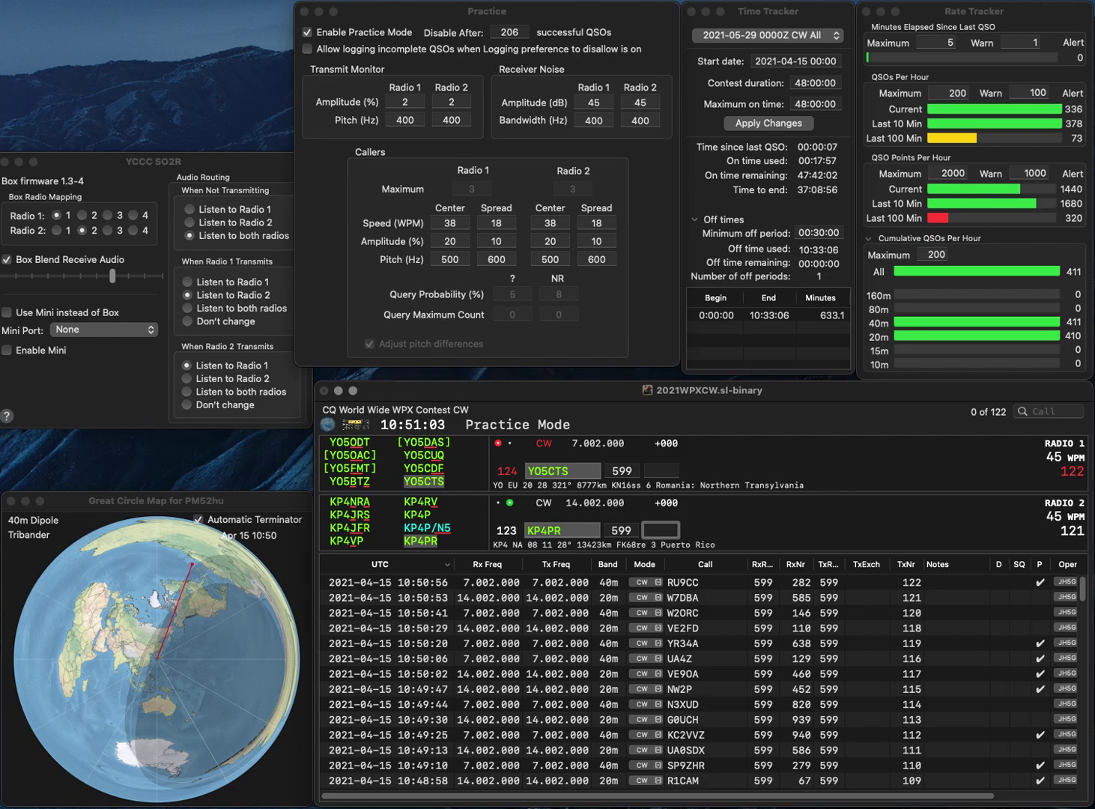
# - Log serial number 260 for KP4PR on Radio 2 and 172 for YO5CTS on Radio 1
pyautogui.write('260')
pyautogui.press('Return')
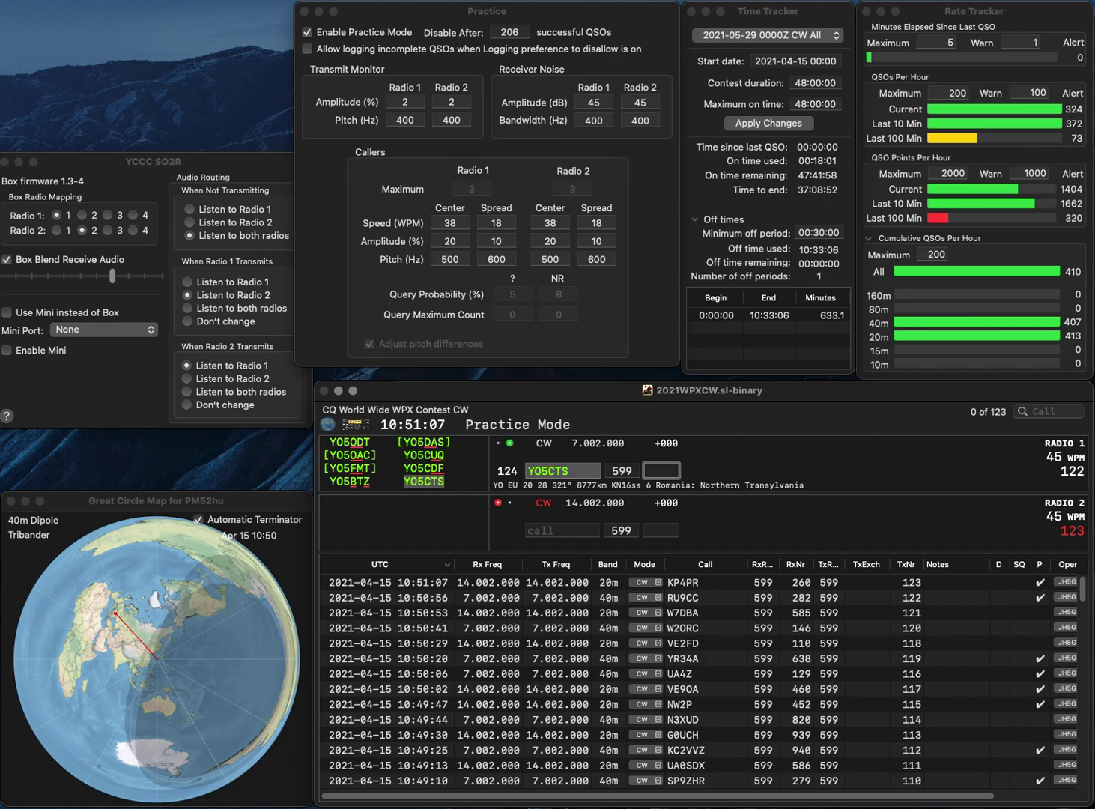
pyautogui.write('172')
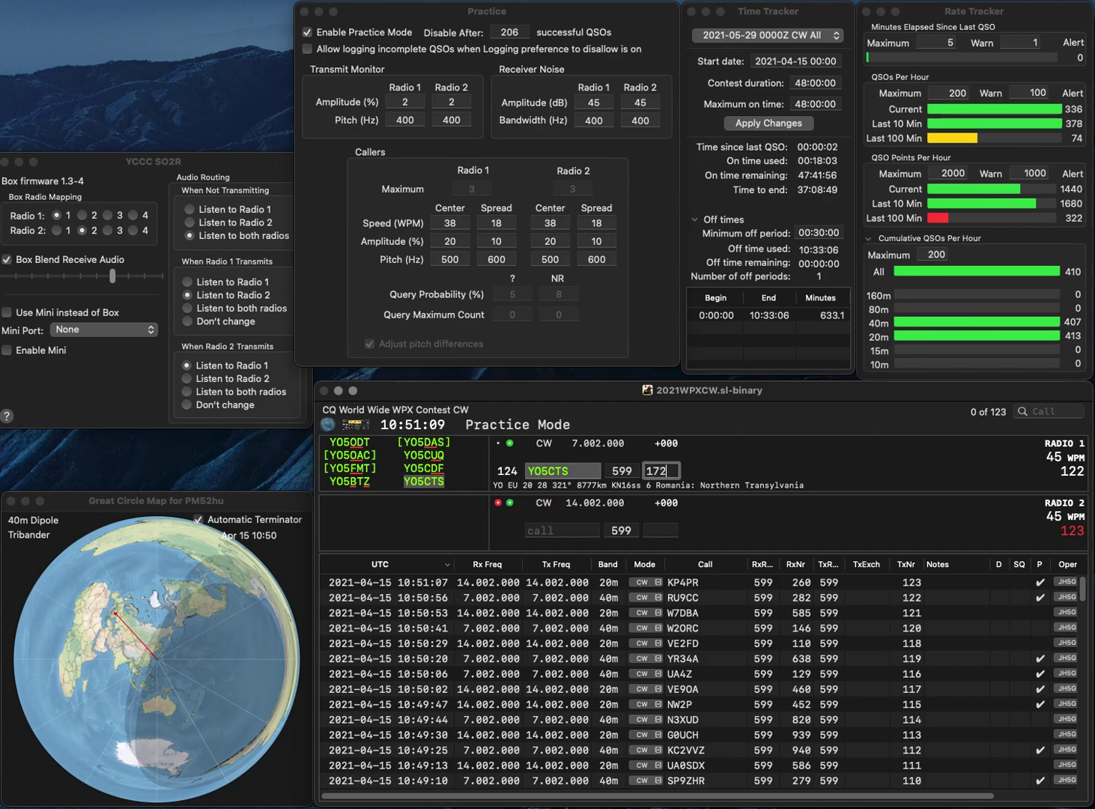
pyautogui.press('Return')
pyautogui.write('IUZ')
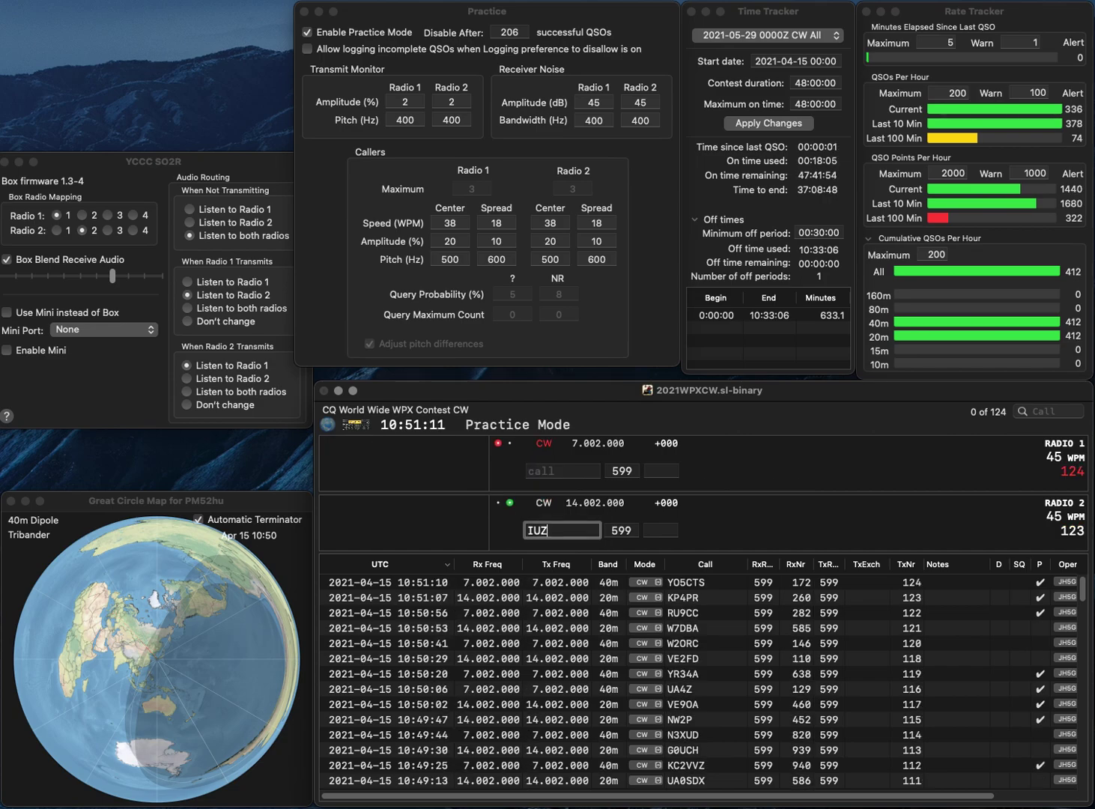
pyautogui.press('Return')
pyautogui.write('JN3DS')
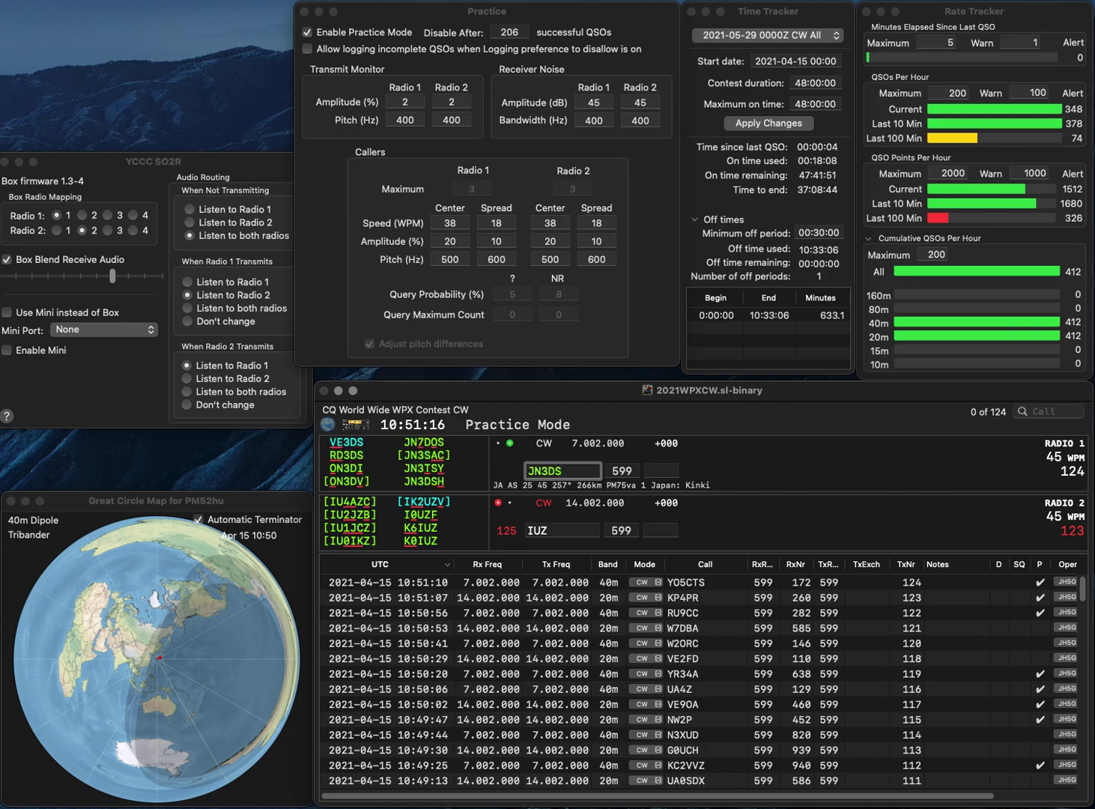
pyautogui.write('H')
pyautogui.press('Return')
pyautogui.write('K6')
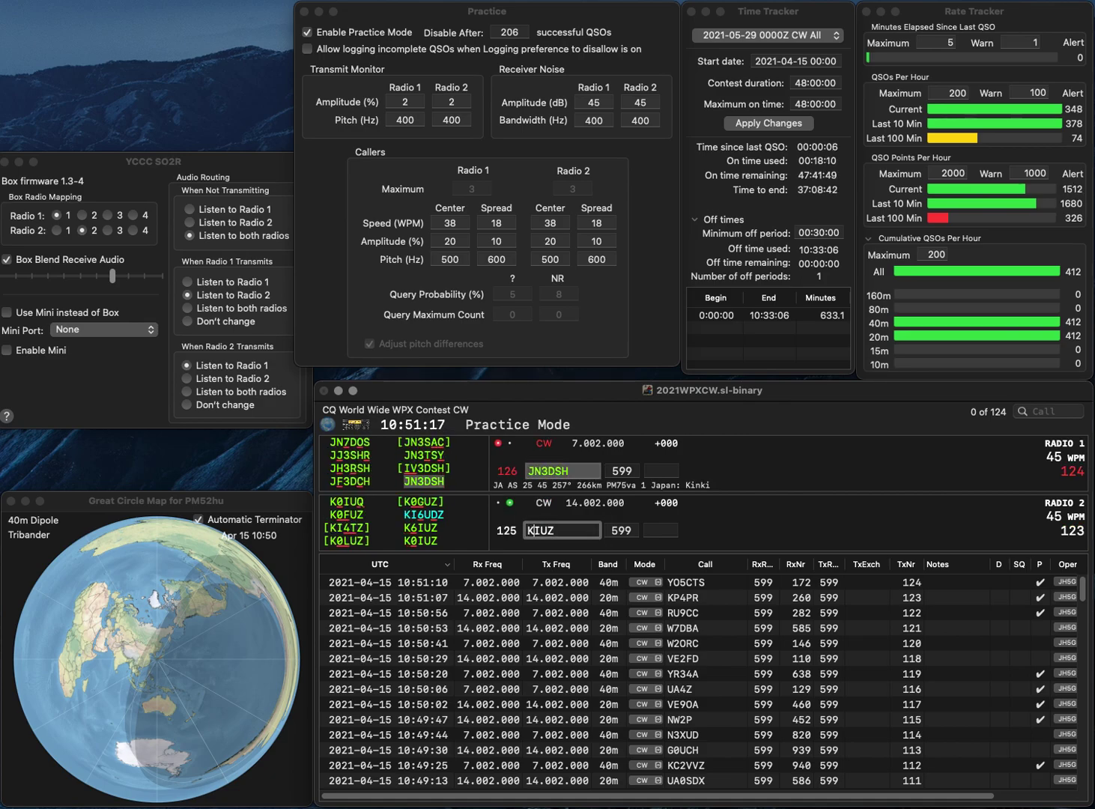
pyautogui.press('Return')
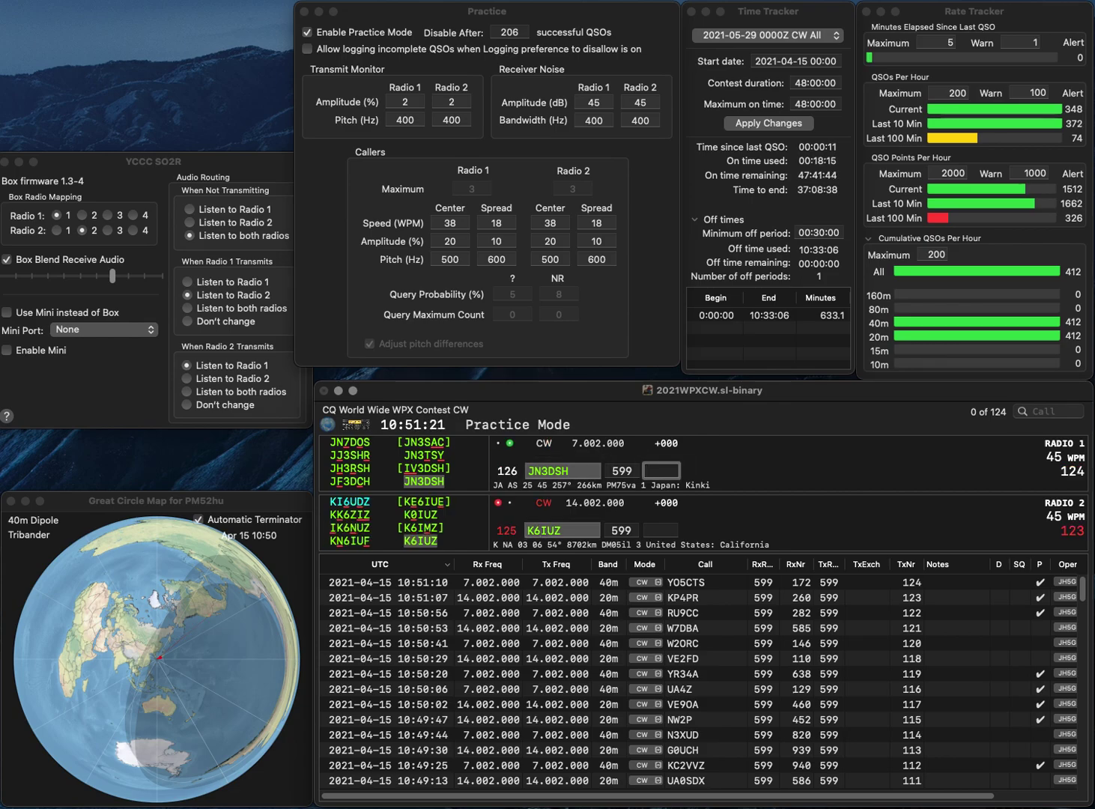
# - Log serial number 961 for JN3DSH on Radio 1 and 601 for K6IUZ on Radio 2
pyautogui.write('961')
pyautogui.press('Return')
pyautogui.write('601')
pyautogui.press('Return')
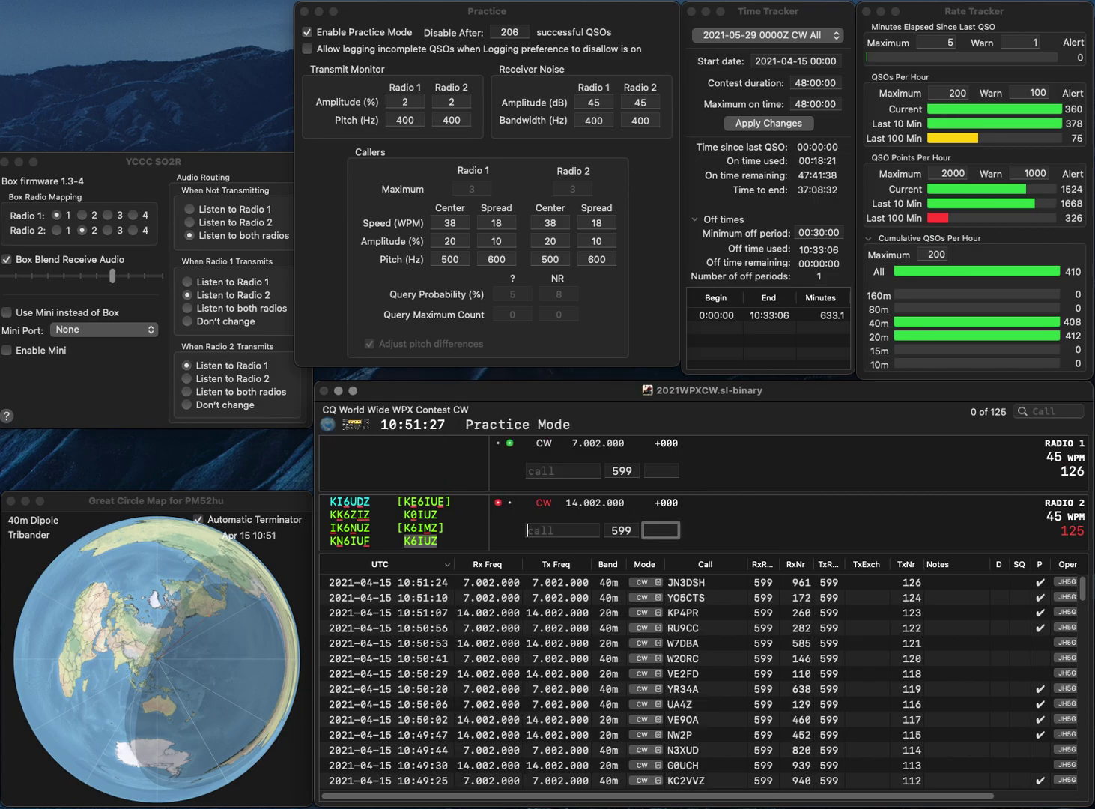
# - Answer W2JC on Radio 2 and LU9MDH on Radio 1, sending LU first as a partial call
pyautogui.write('LU')
pyautogui.press('Return')
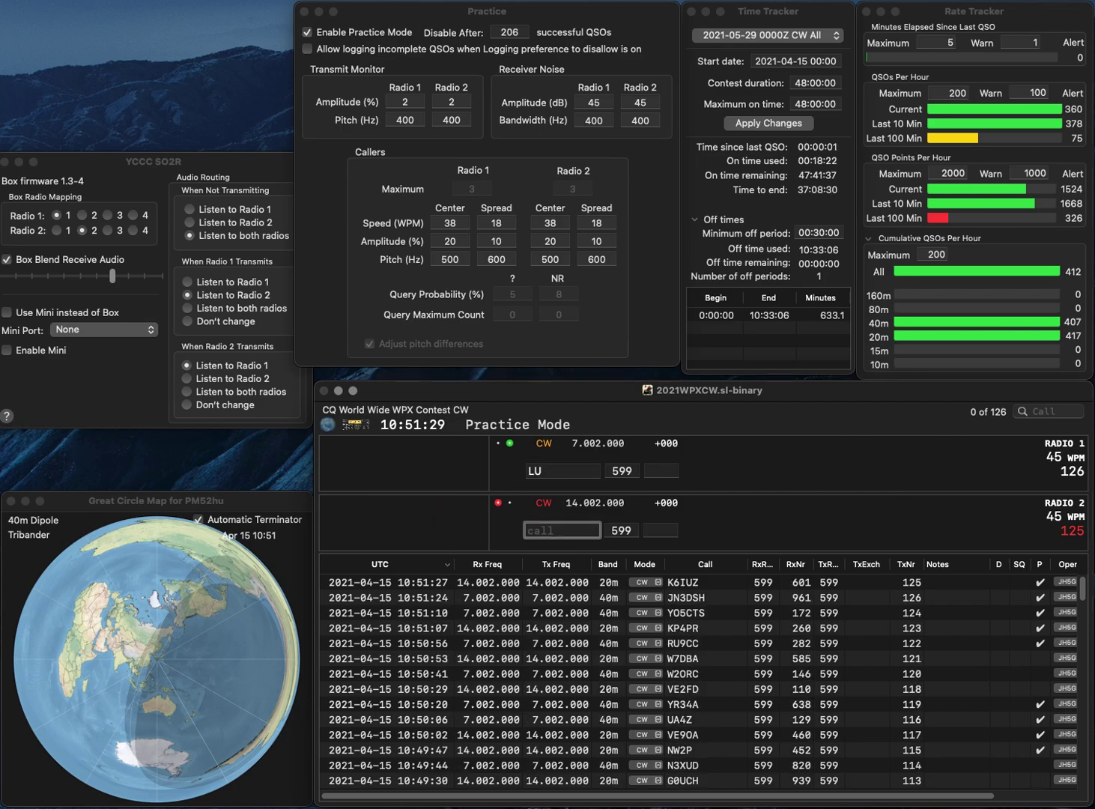
pyautogui.write('W2JC')
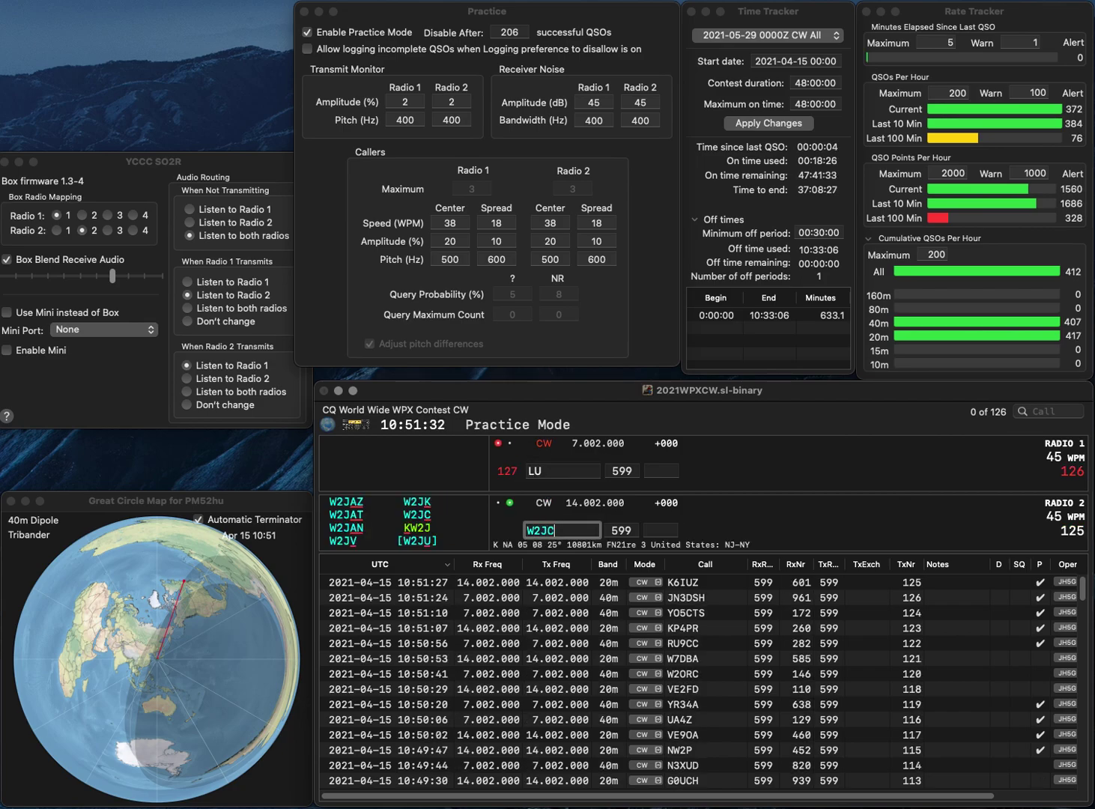
pyautogui.press('Return')
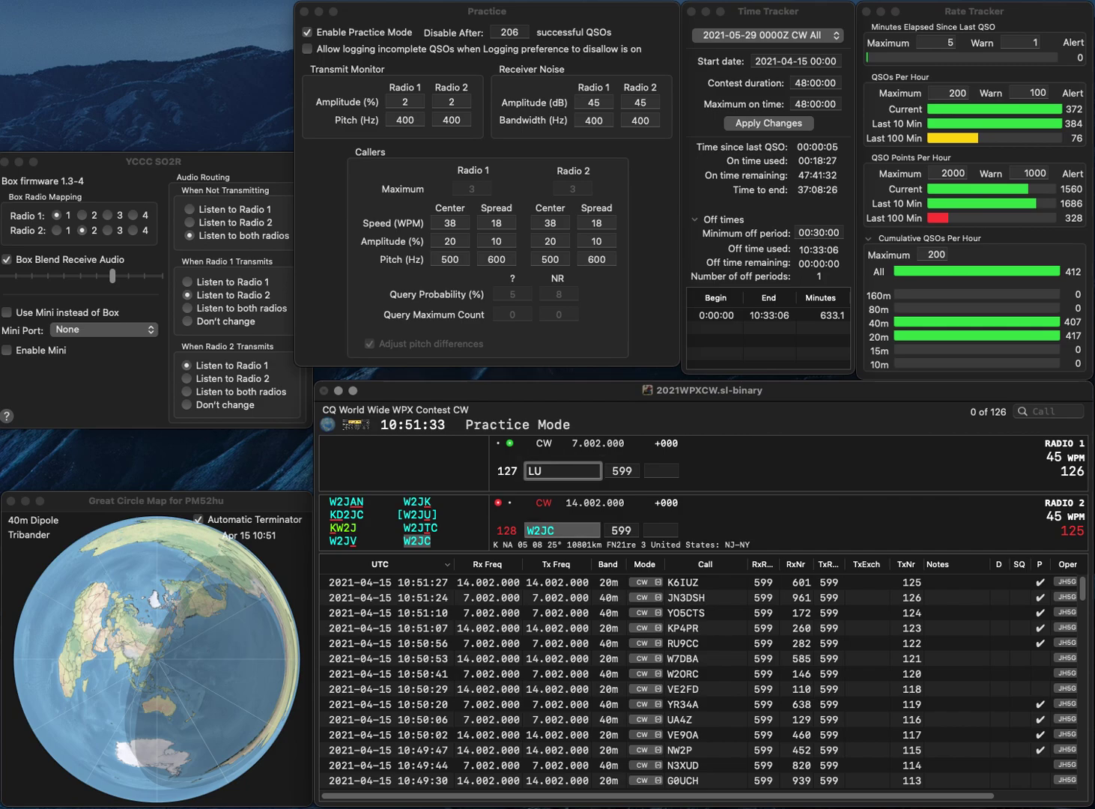
pyautogui.write('9MDH')
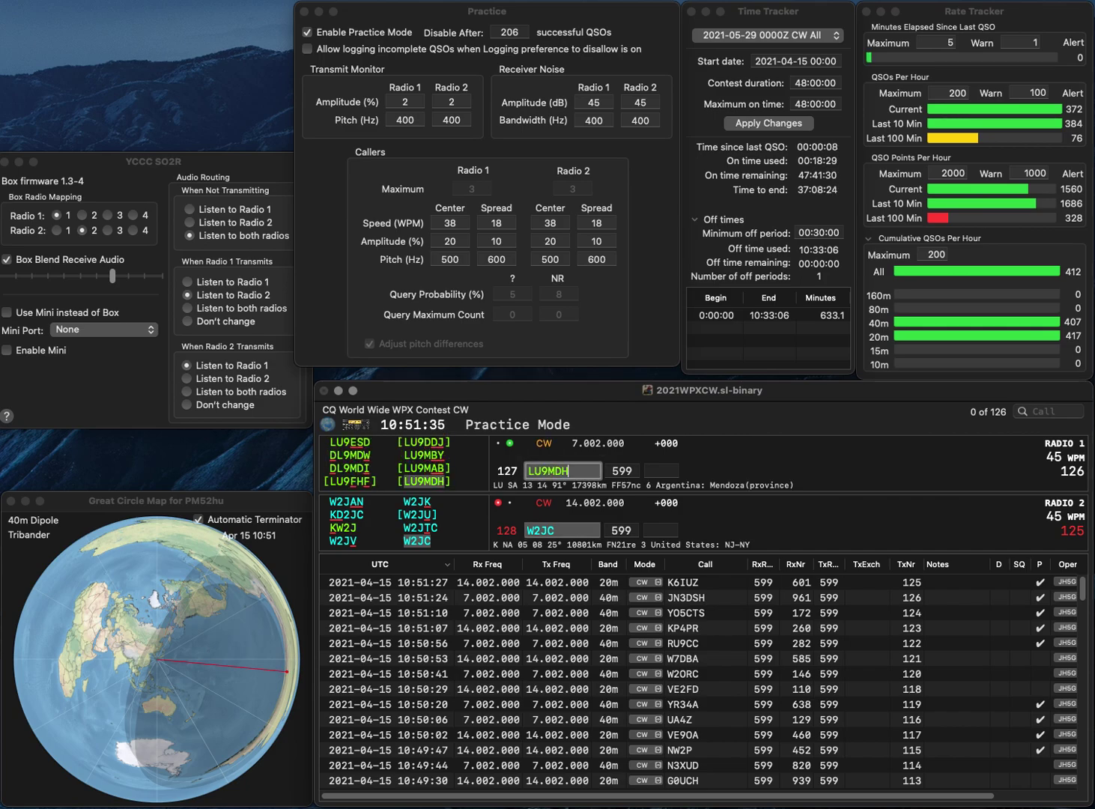
pyautogui.press('Return')
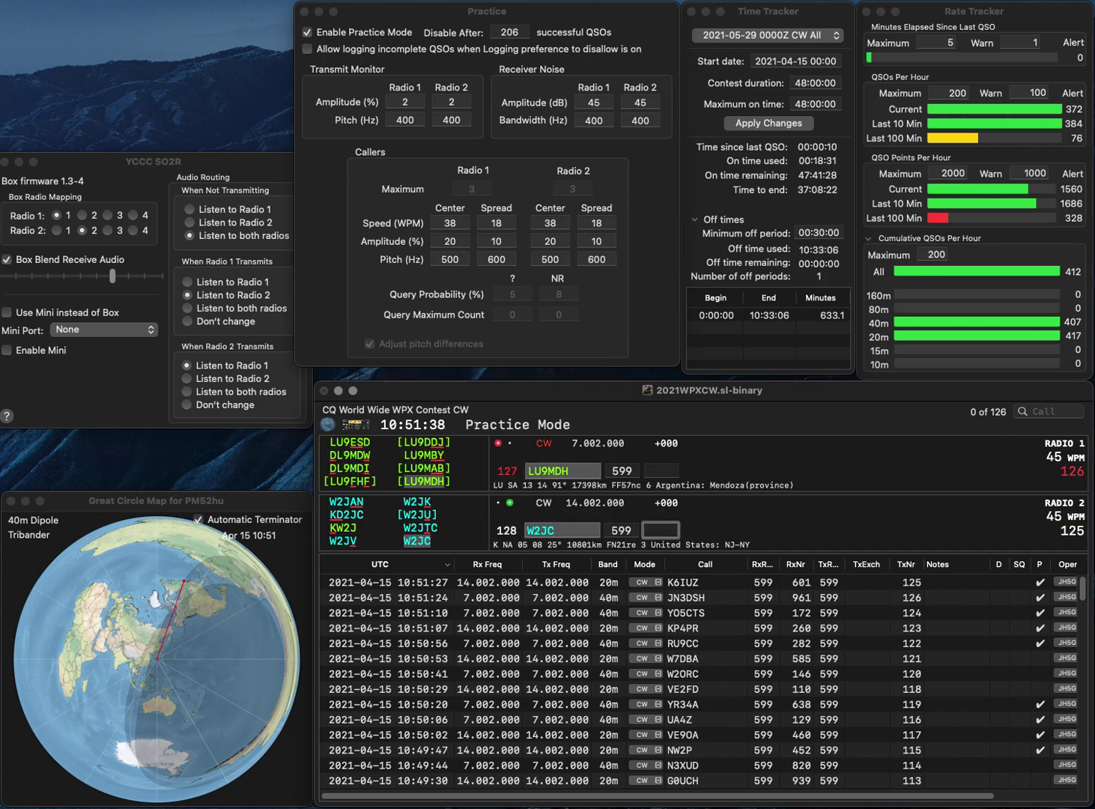
pyautogui.write('254')
pyautogui.press('Return')
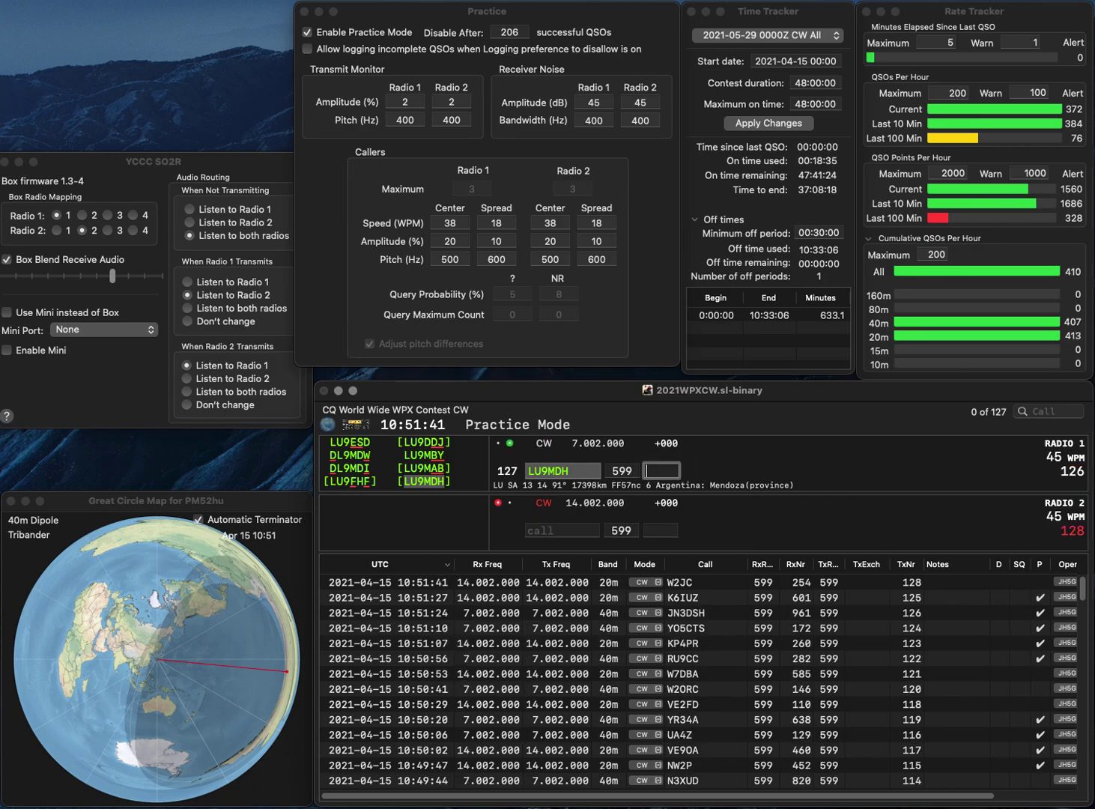
pyautogui.write('400')
pyautogui.press('Return')
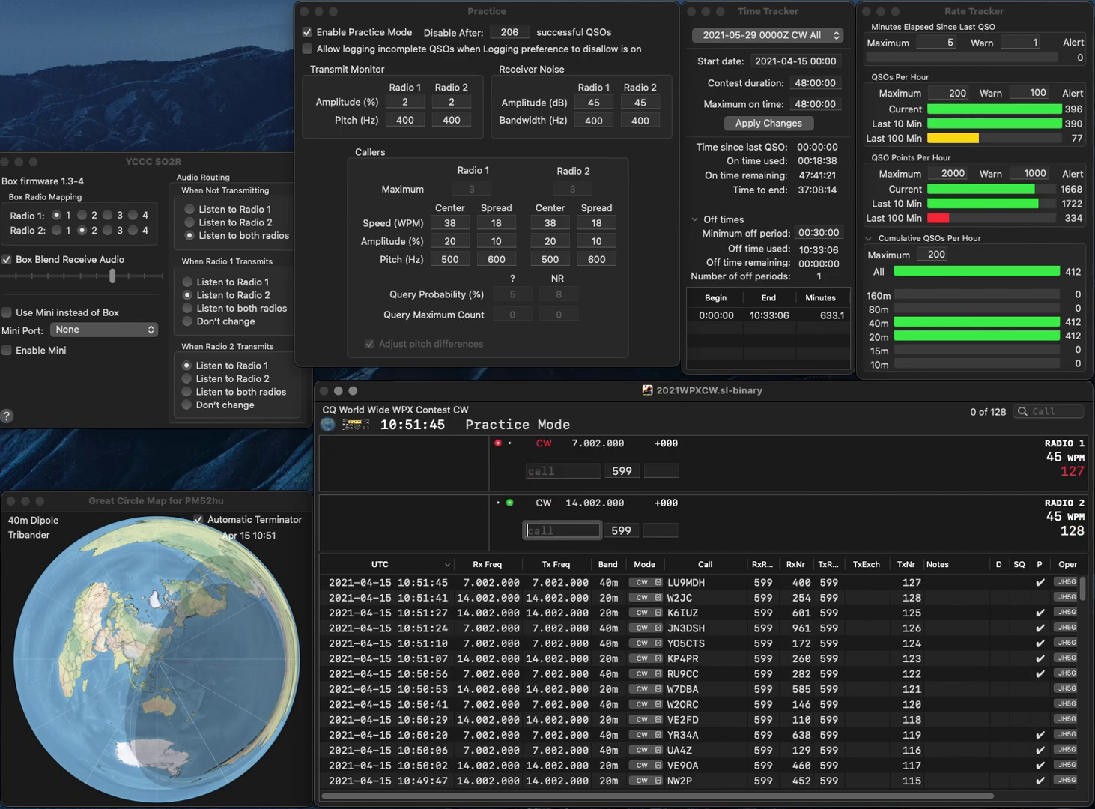
pyautogui.write('OSO')
pyautogui.press('Return')
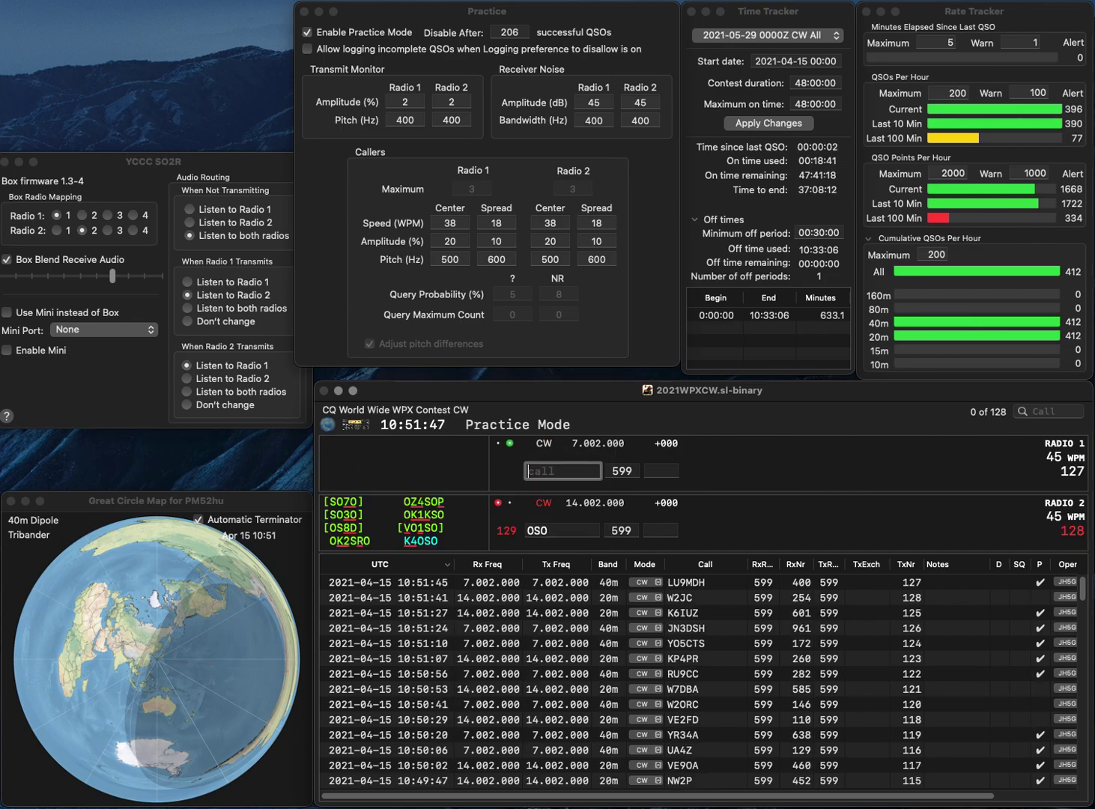
pyautogui.write('K5YDR')
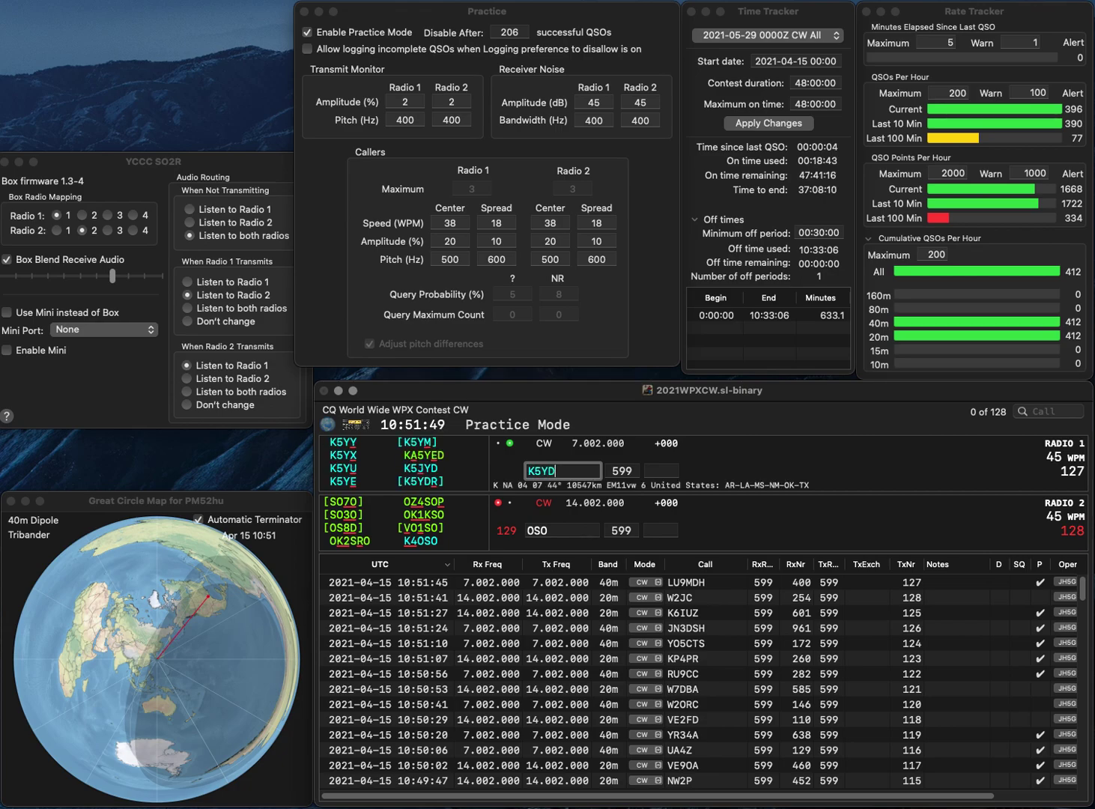
pyautogui.press('Return')
pyautogui.write('N8')
pyautogui.press('Right')
pyautogui.press('Right')
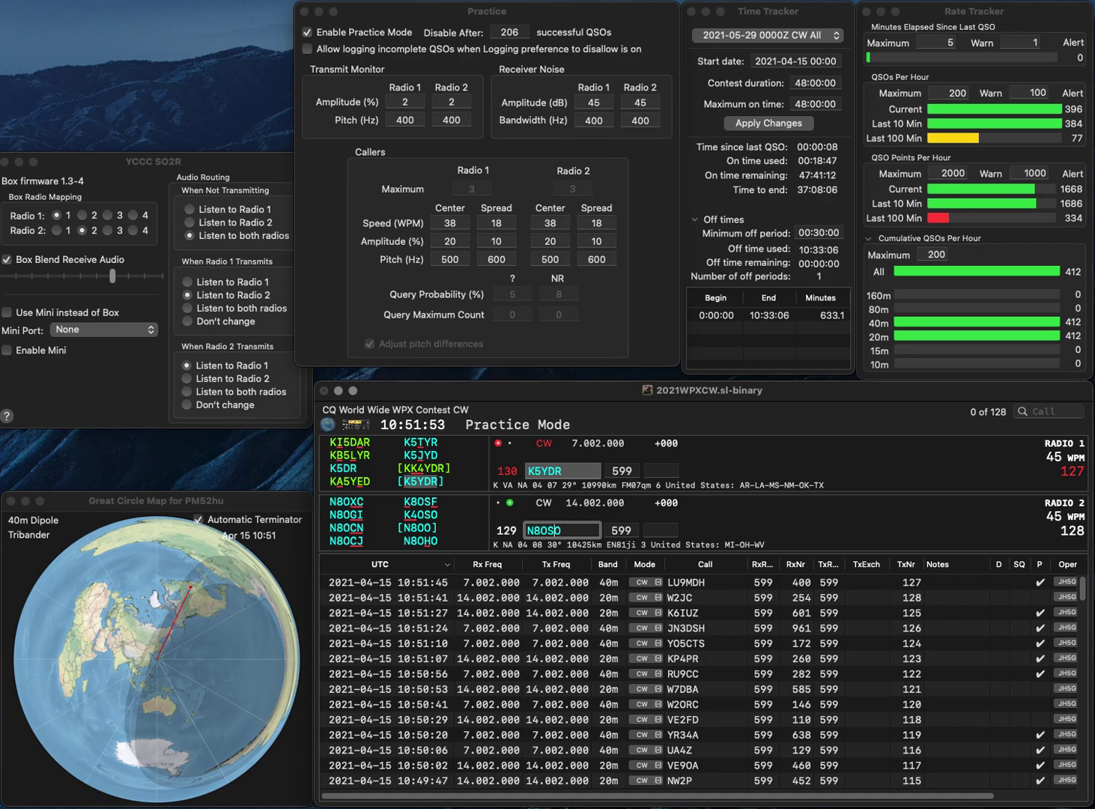
pyautogui.press('BackSpace')
pyautogui.write('H')
pyautogui.press('Return')
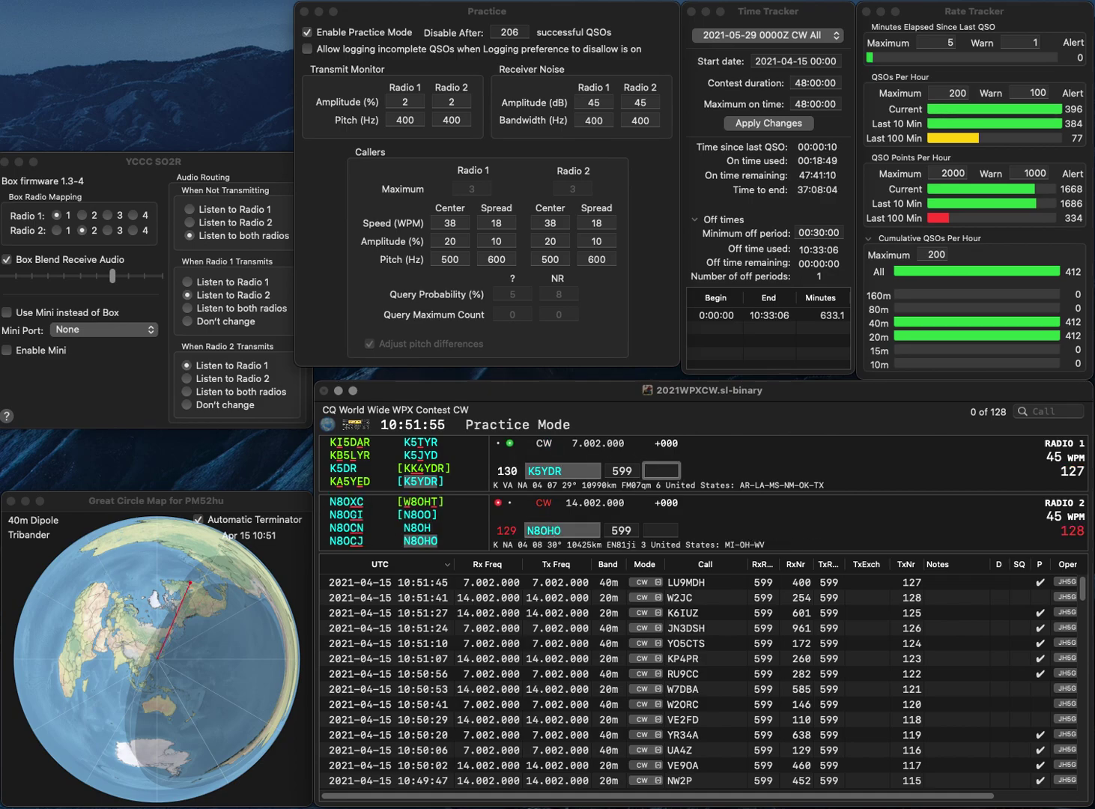
pyautogui.write('55')
pyautogui.press('Return')
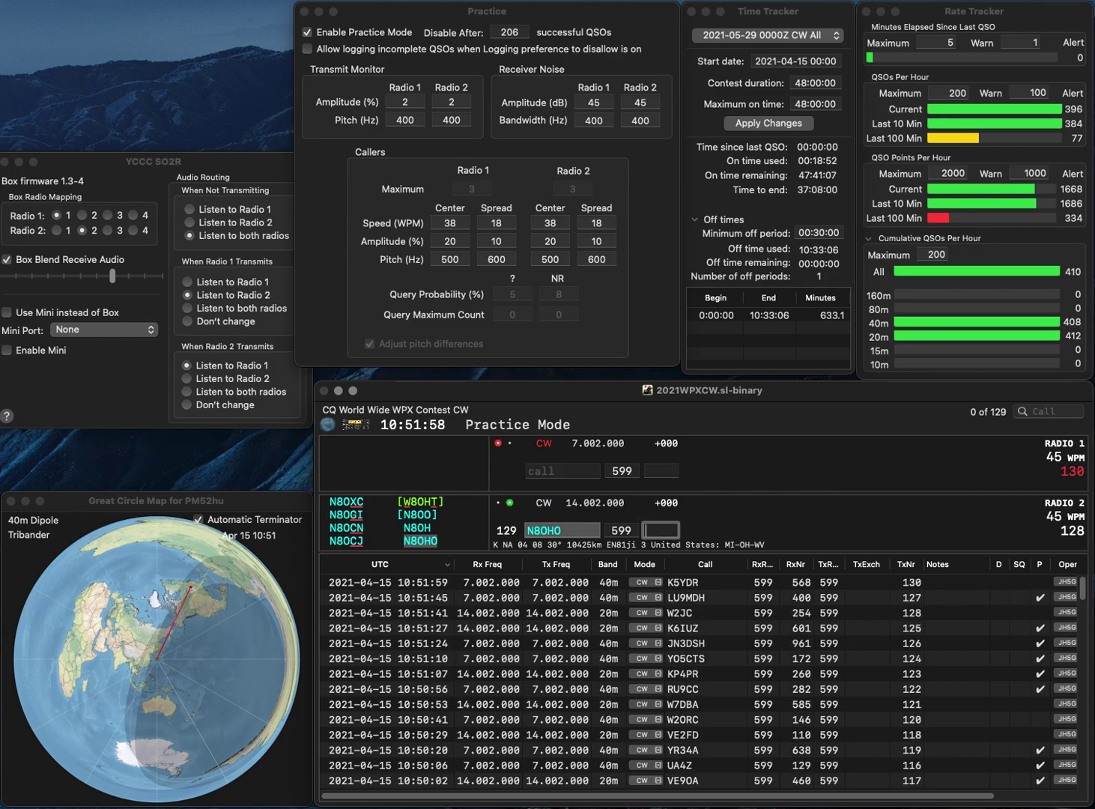
pyautogui.write('48')
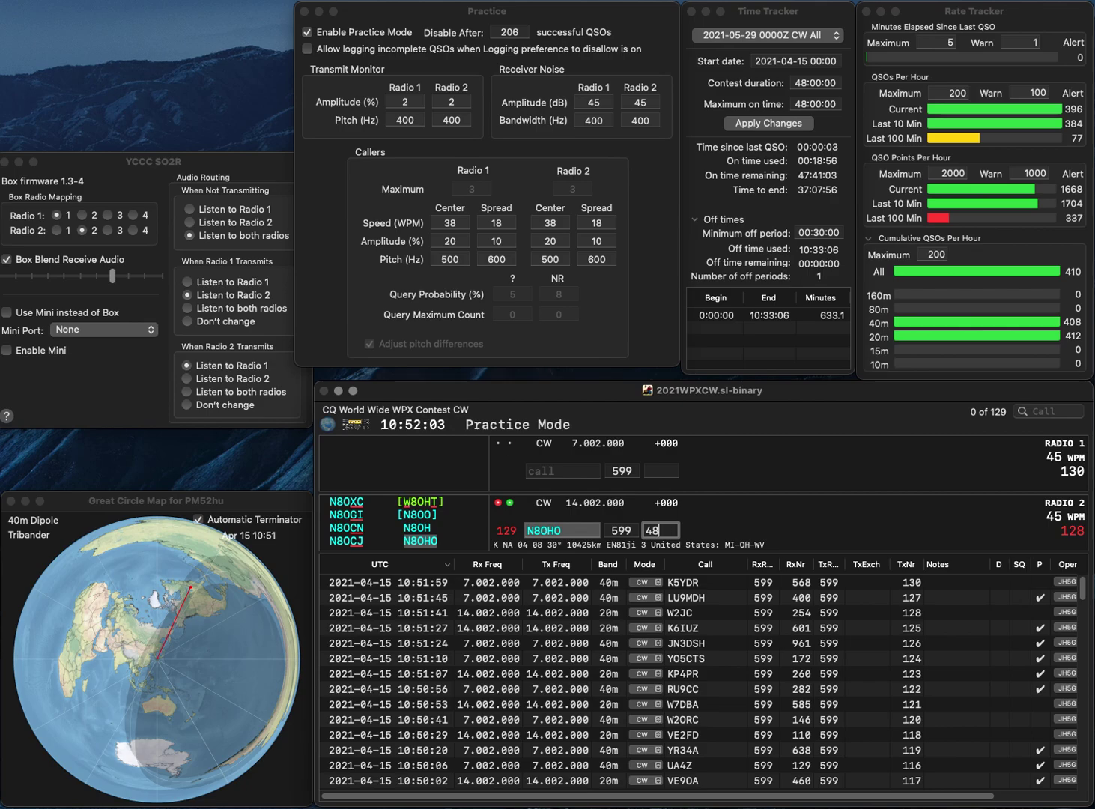
pyautogui.press('Return')
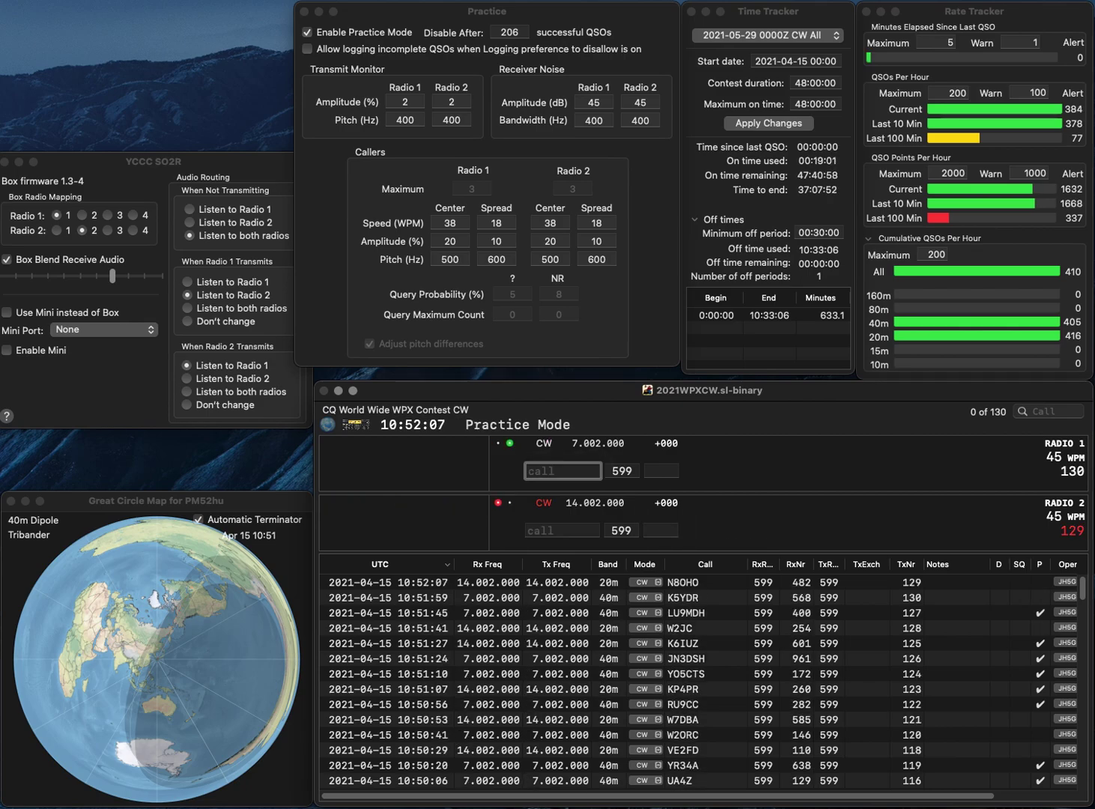
# - Answer KP4DQC on Radio 1 and M5ARC on Radio 2
pyautogui.write('KP4')
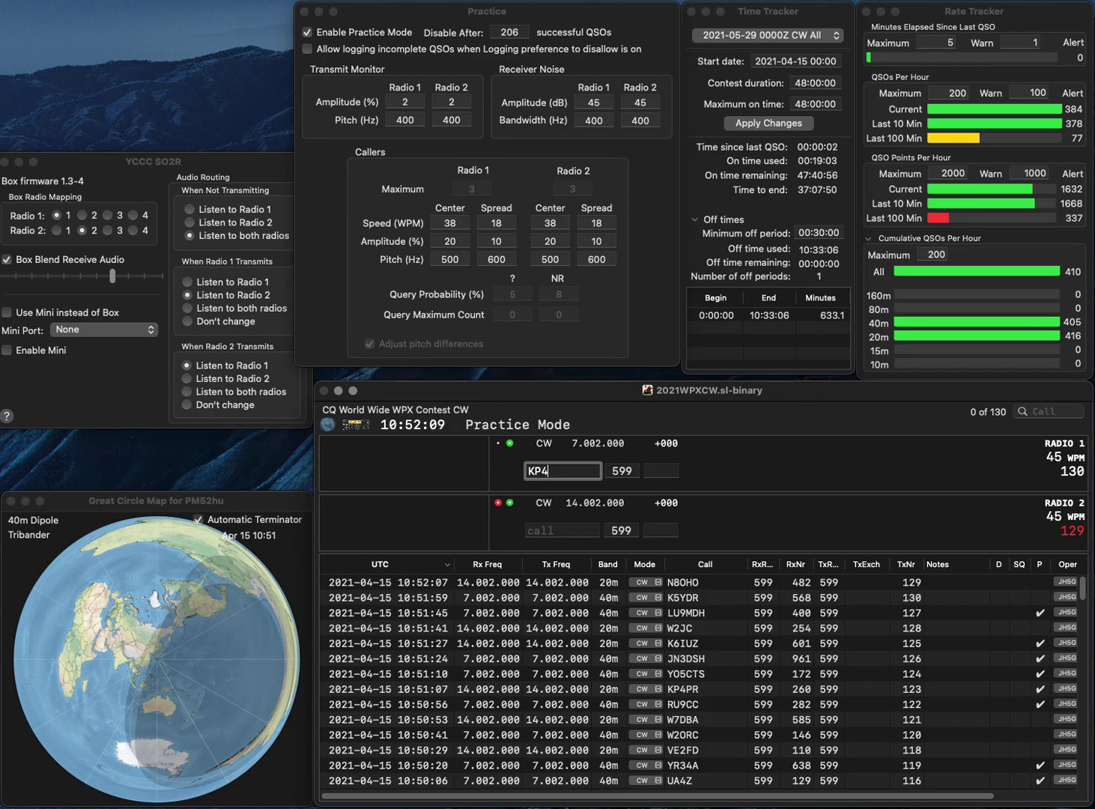
pyautogui.write('DQC')
pyautogui.press('Return')
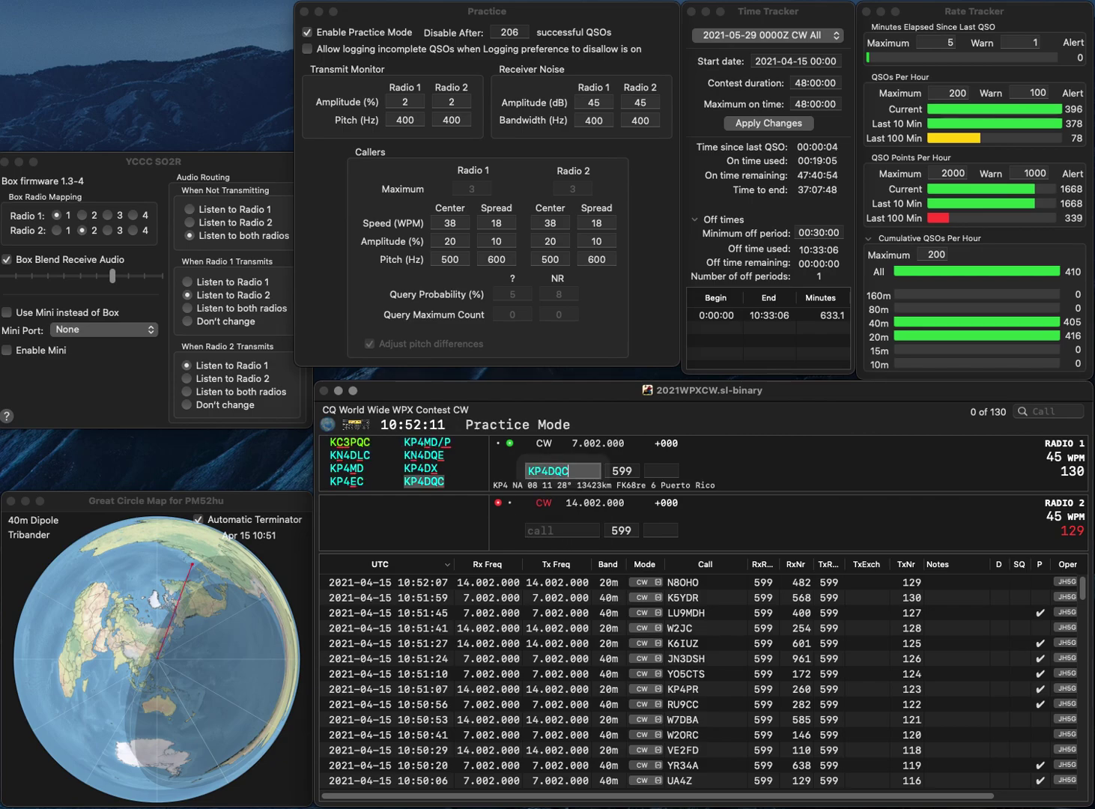
pyautogui.write('M5ARC')
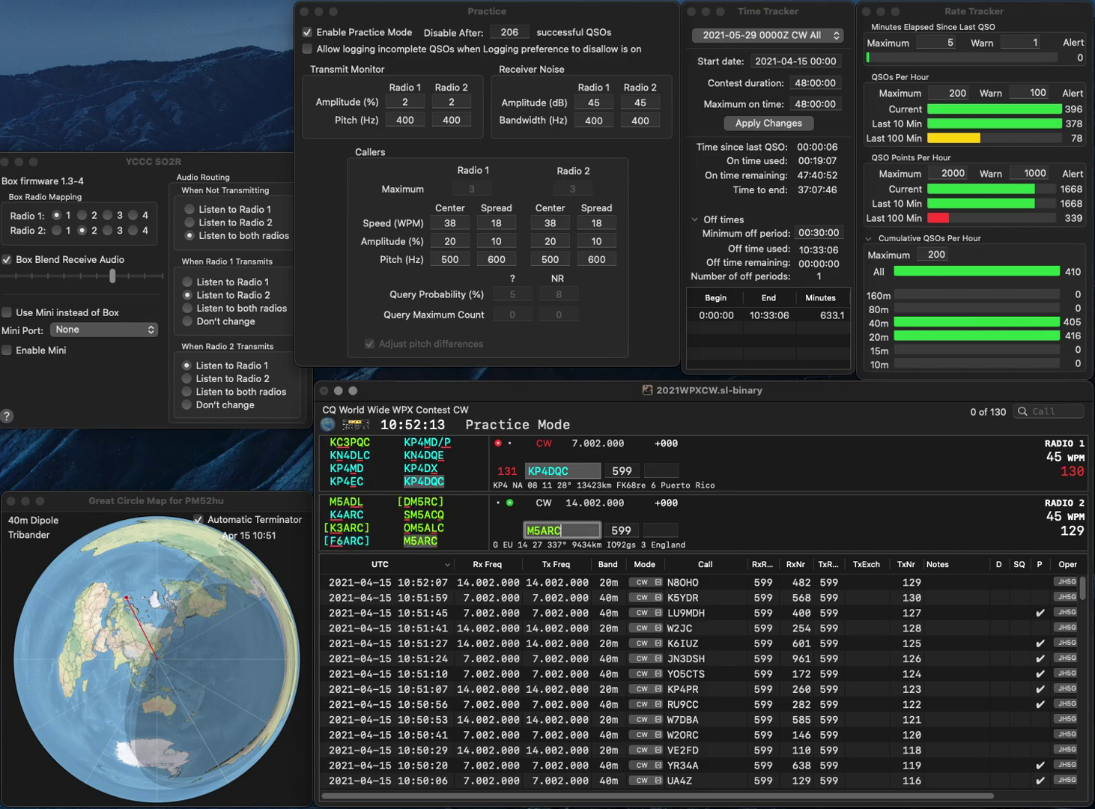
pyautogui.press('Return')
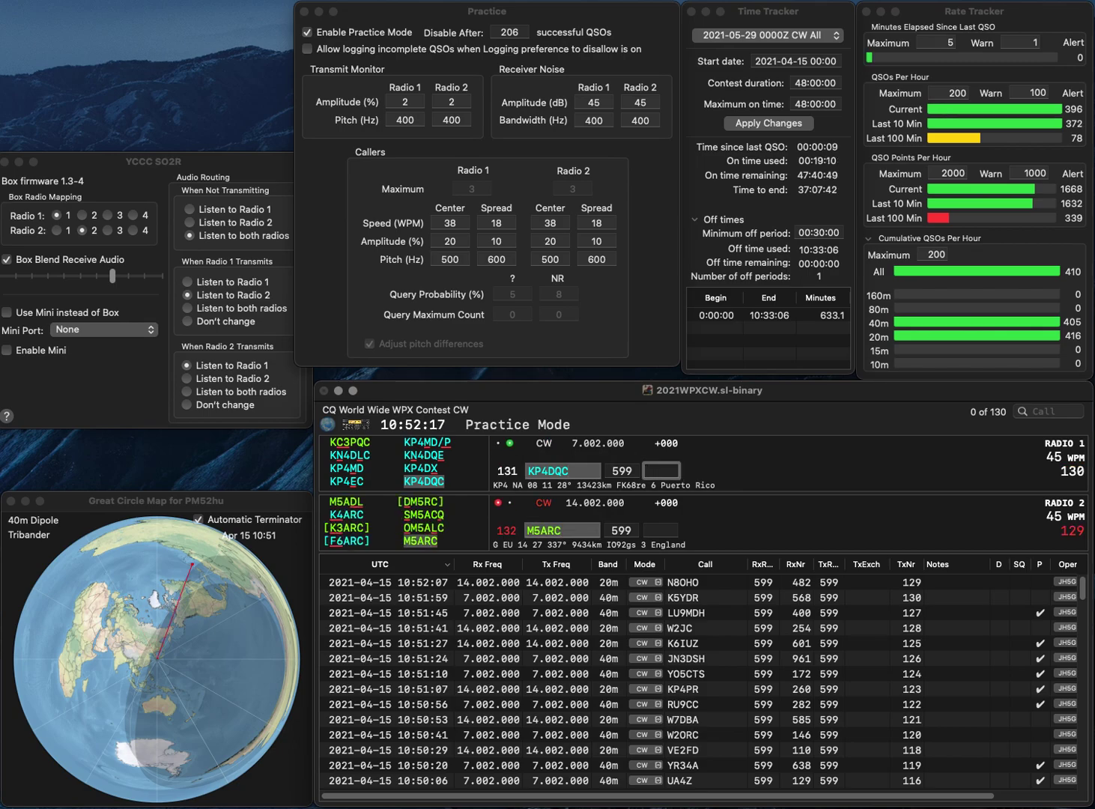
pyautogui.write('599')
pyautogui.press('Return')
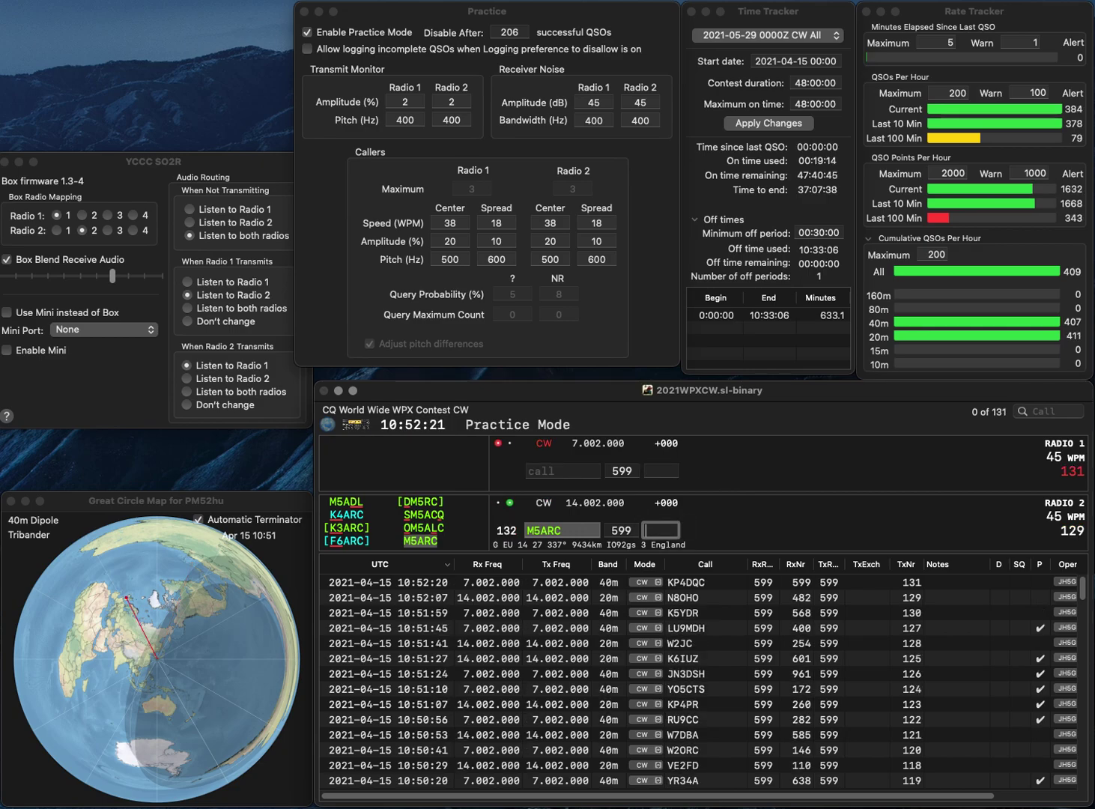
pyautogui.write('535')
pyautogui.press('Return')
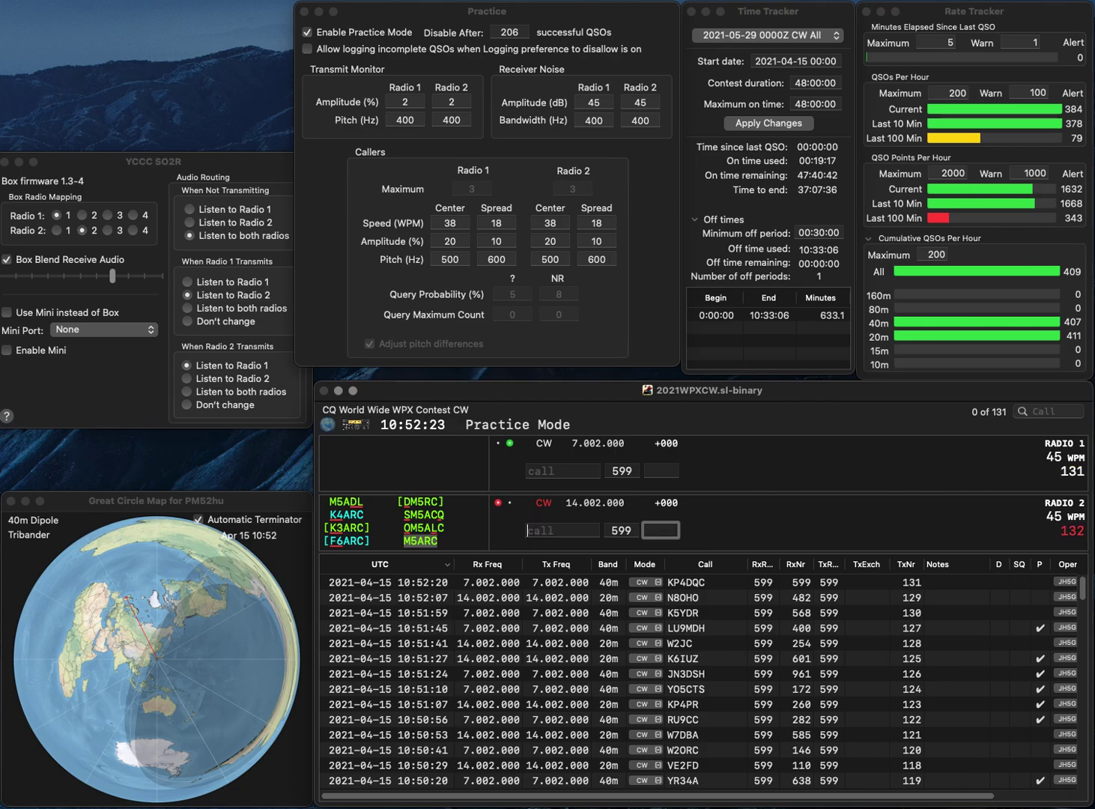
pyautogui.write('RW2PJ')
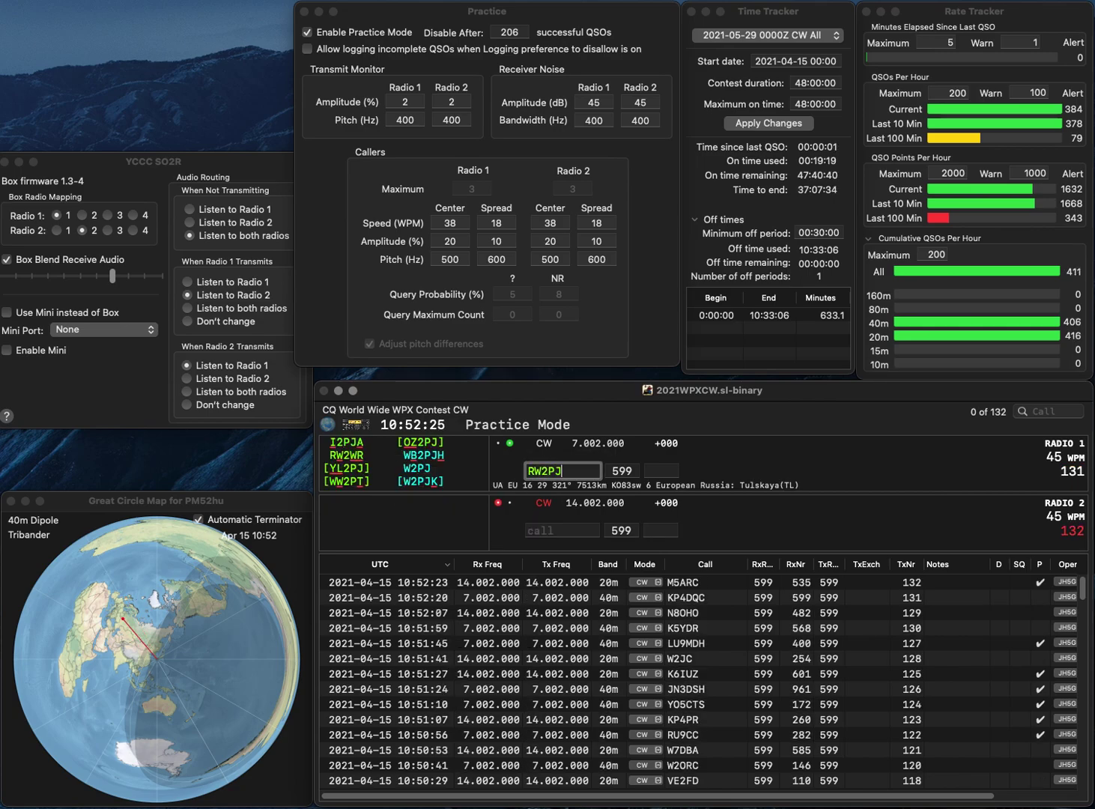
pyautogui.write('RV')
pyautogui.press('super+Left')
pyautogui.press('Delete')
pyautogui.press('Delete')
pyautogui.press('Delete')
pyautogui.press('Delete')
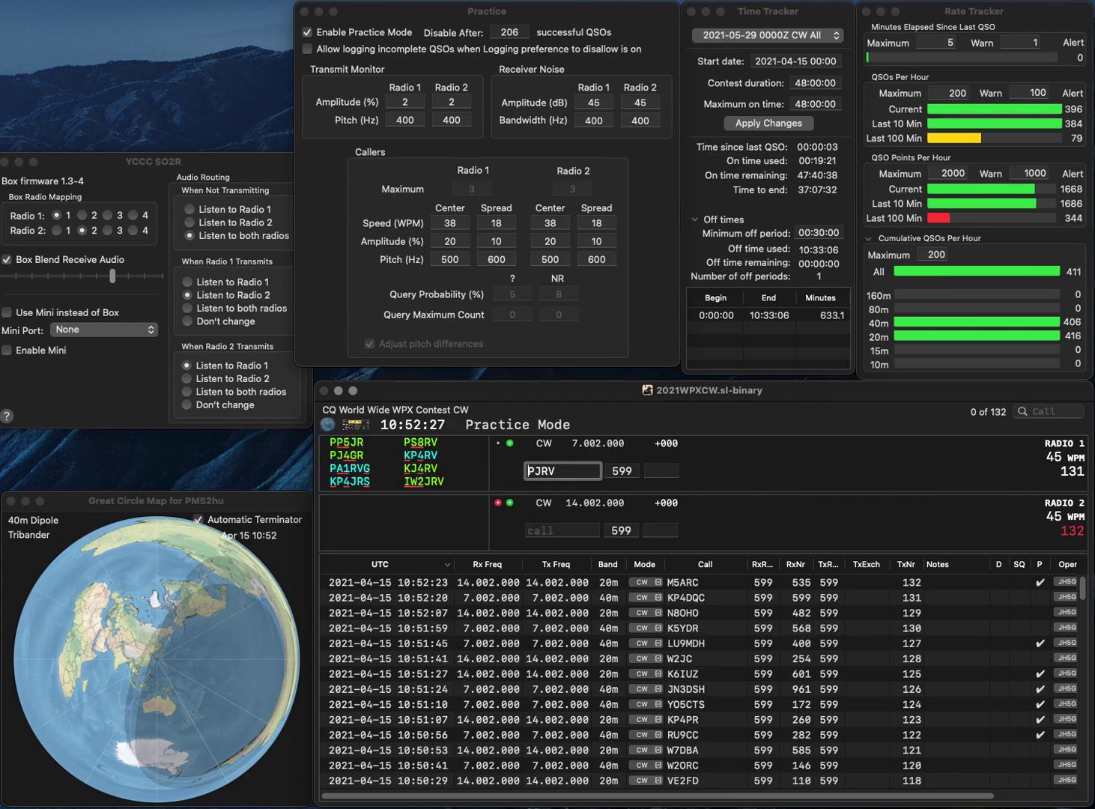
pyautogui.press('Home')
pyautogui.write('IW2')
pyautogui.press('Return')
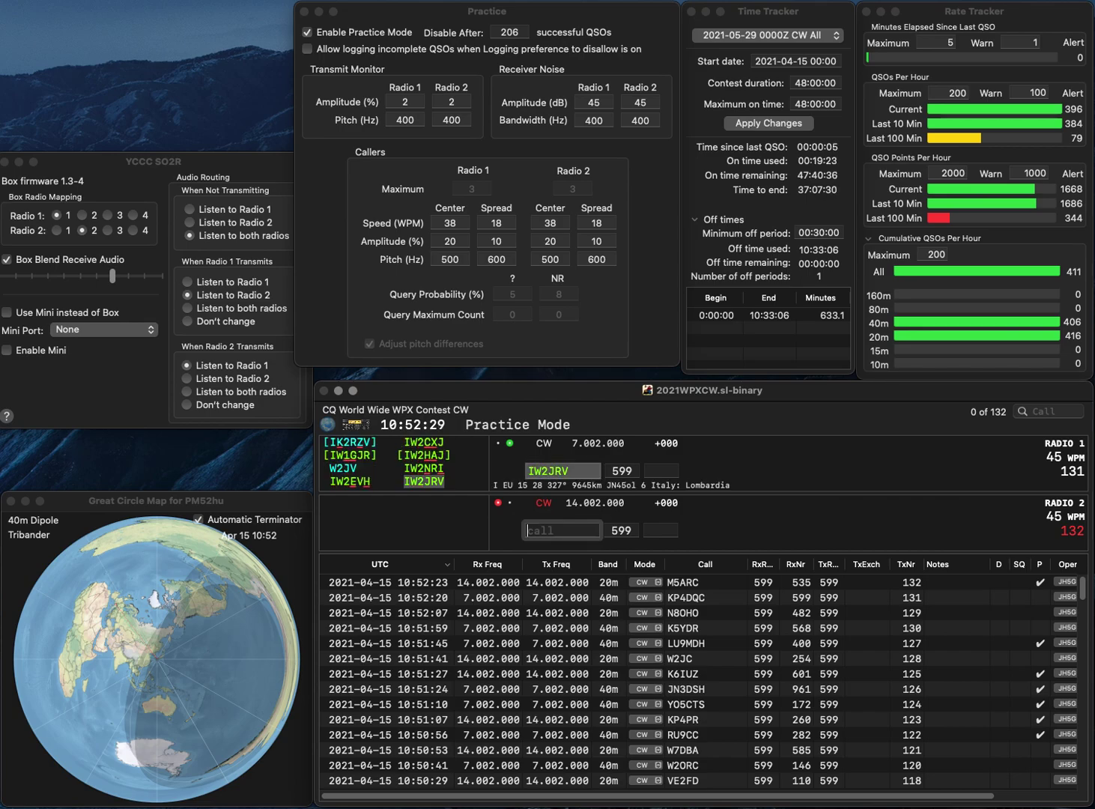
# - Answer EA7KU on Radio 2
pyautogui.write('EA7KU')
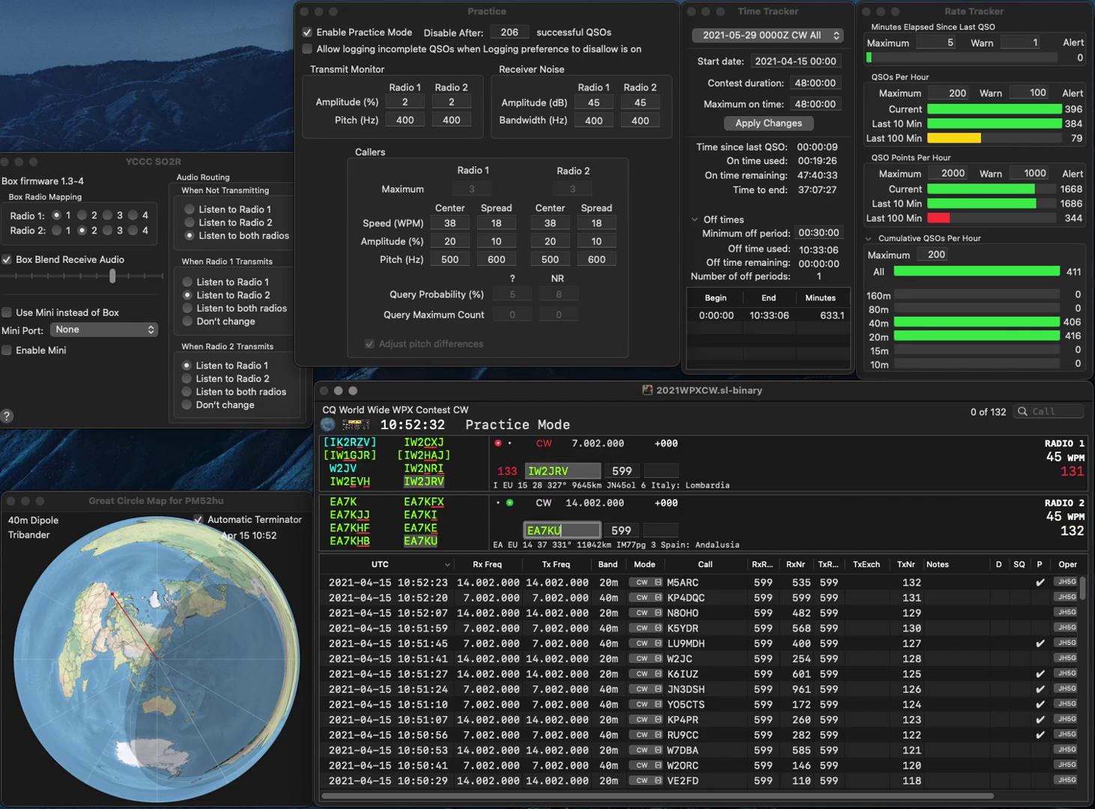
pyautogui.press('space')
pyautogui.press('Return')
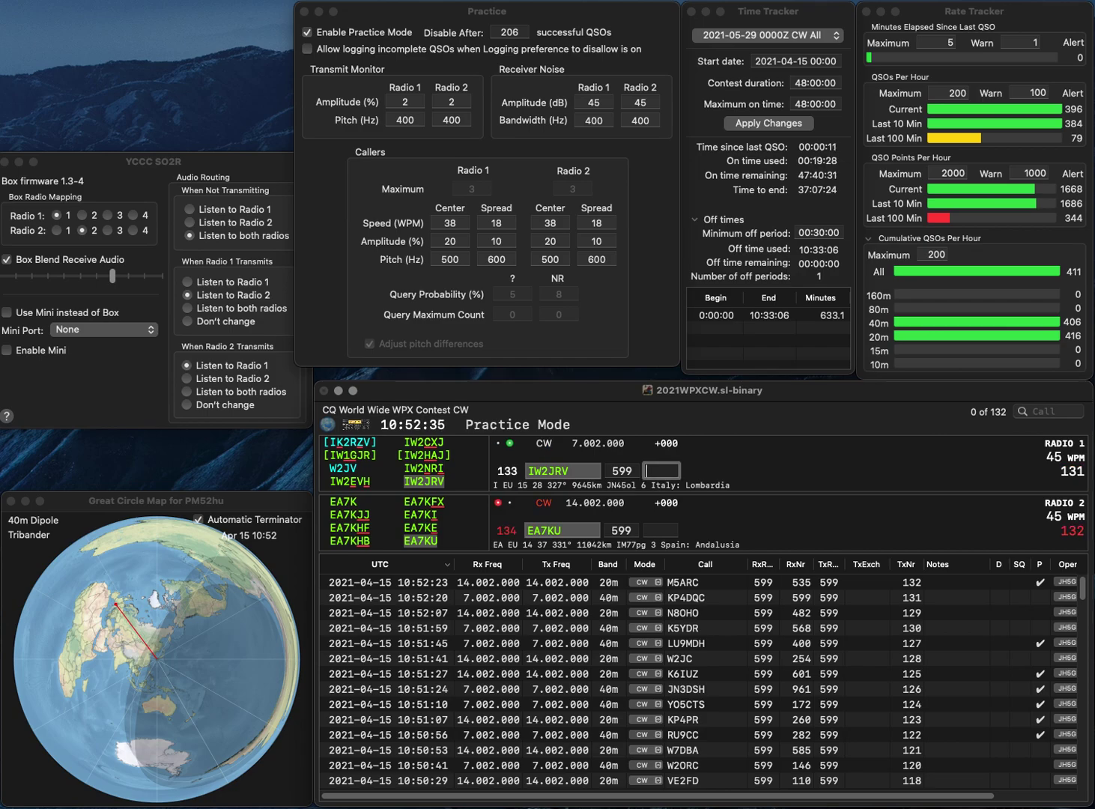
# - Log serial number 190 for IW2JRV on Radio 1 and 851 for EA7KU on Radio 2
pyautogui.write('19')
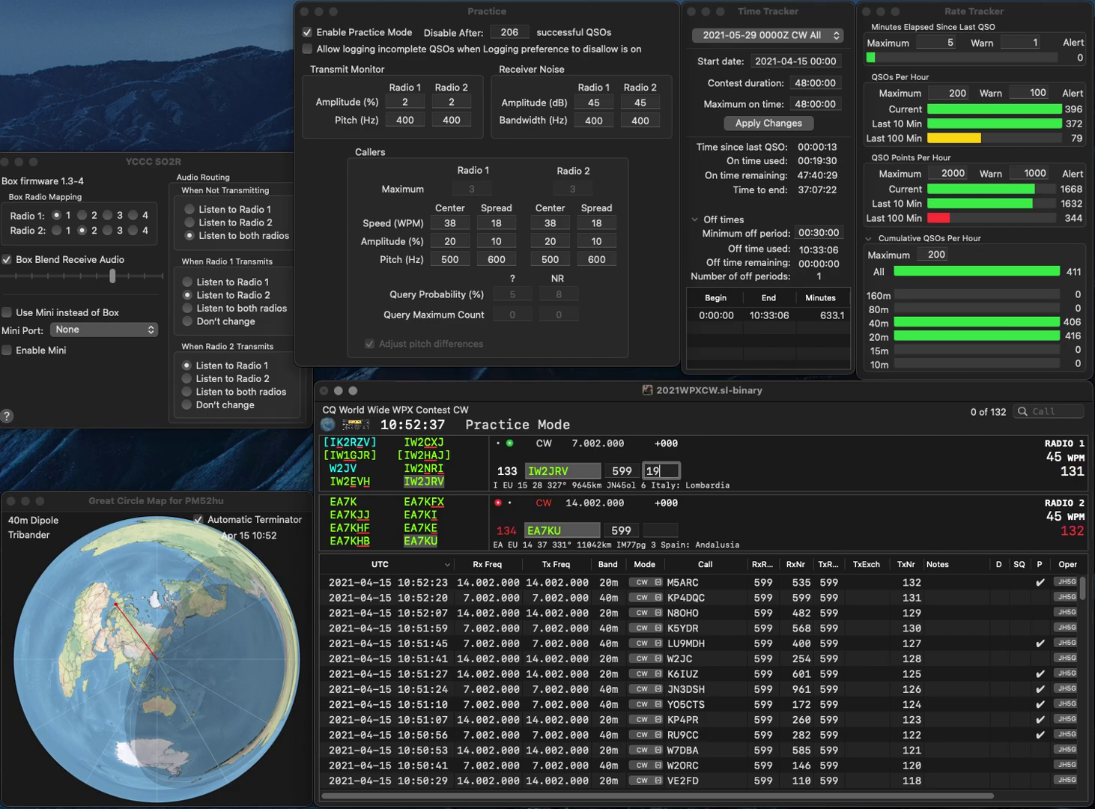
pyautogui.write('0')
pyautogui.press('Return')
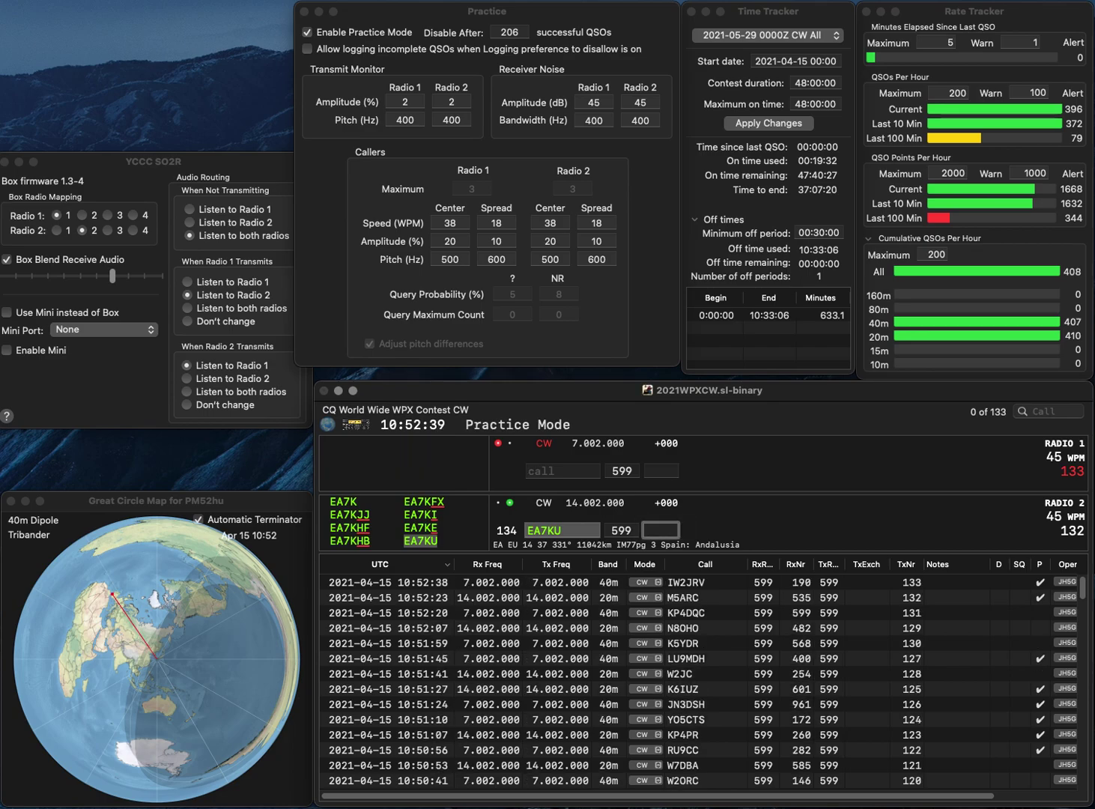
pyautogui.write('851')
pyautogui.press('Return')
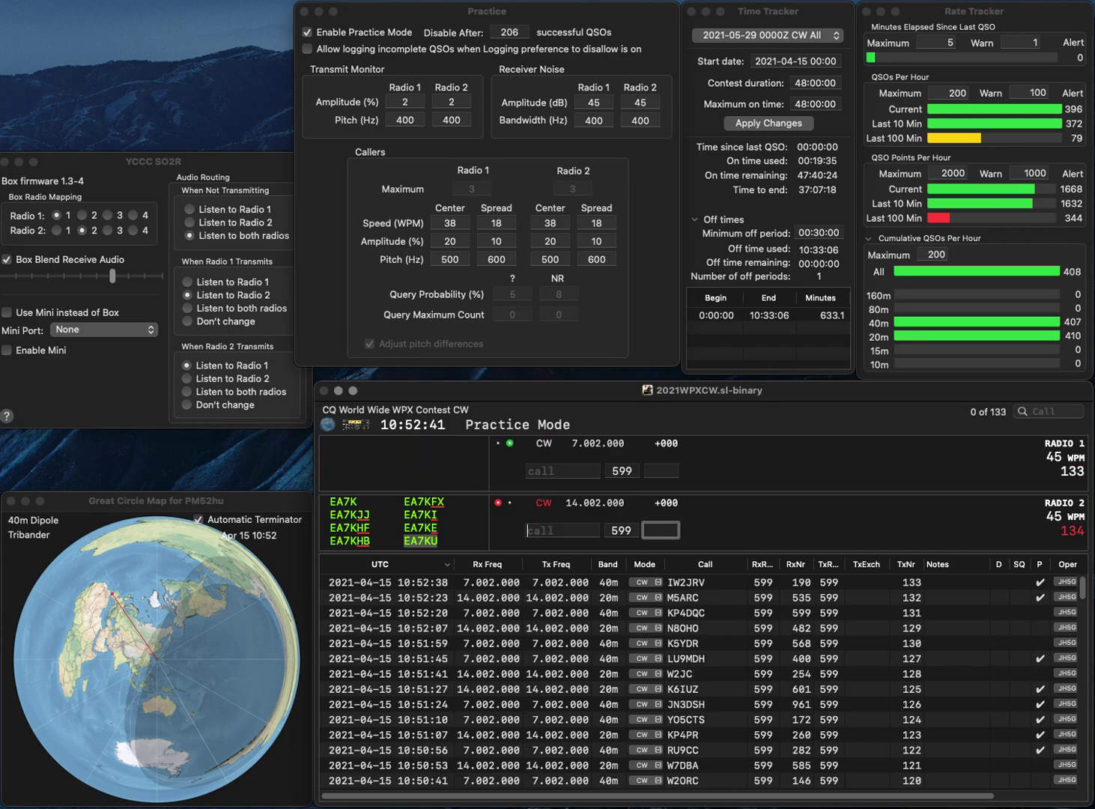
# - Answer BD4QB on Radio 1 and AA0CL on Radio 2
pyautogui.write('BD4QB')
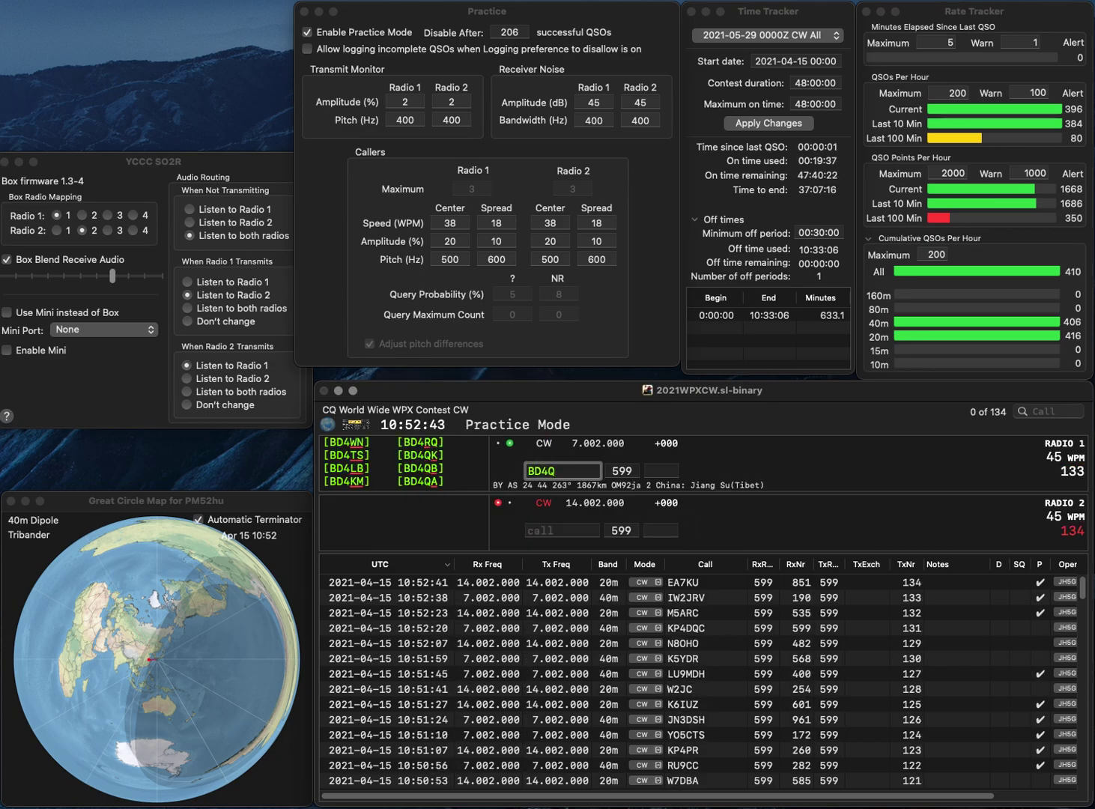
pyautogui.press('Return')
pyautogui.write('AA')
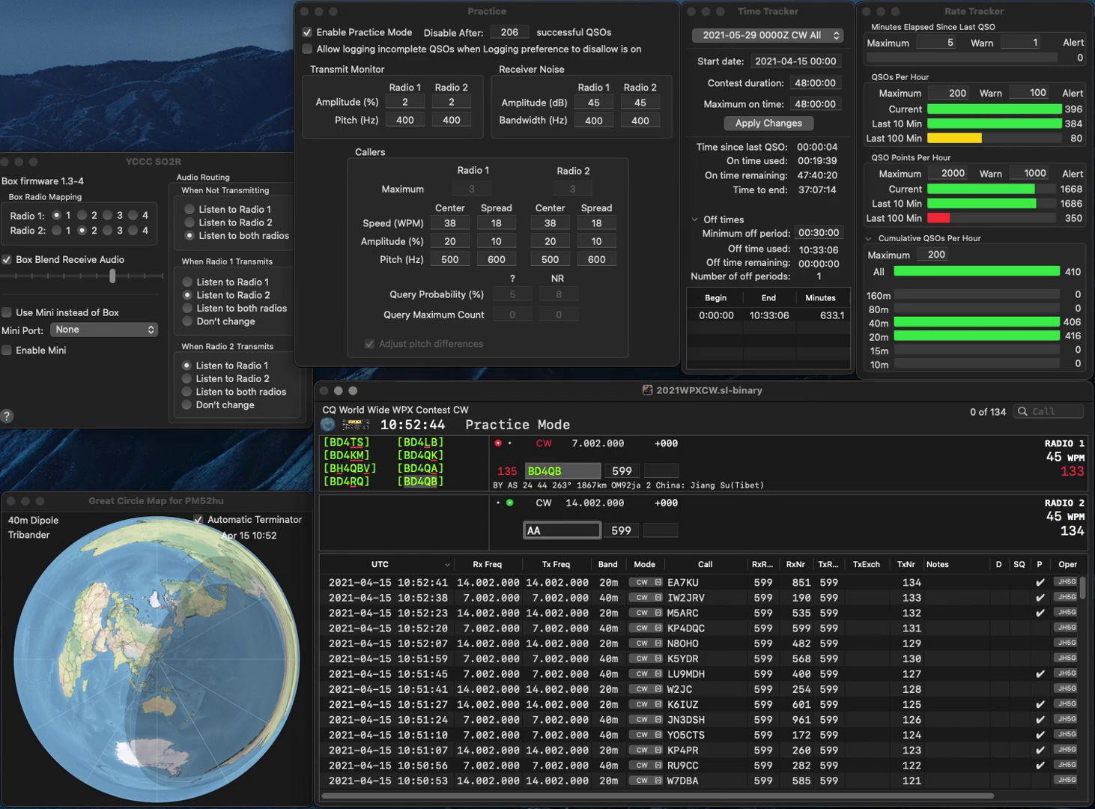
pyautogui.write('0CL')
pyautogui.press('Return')
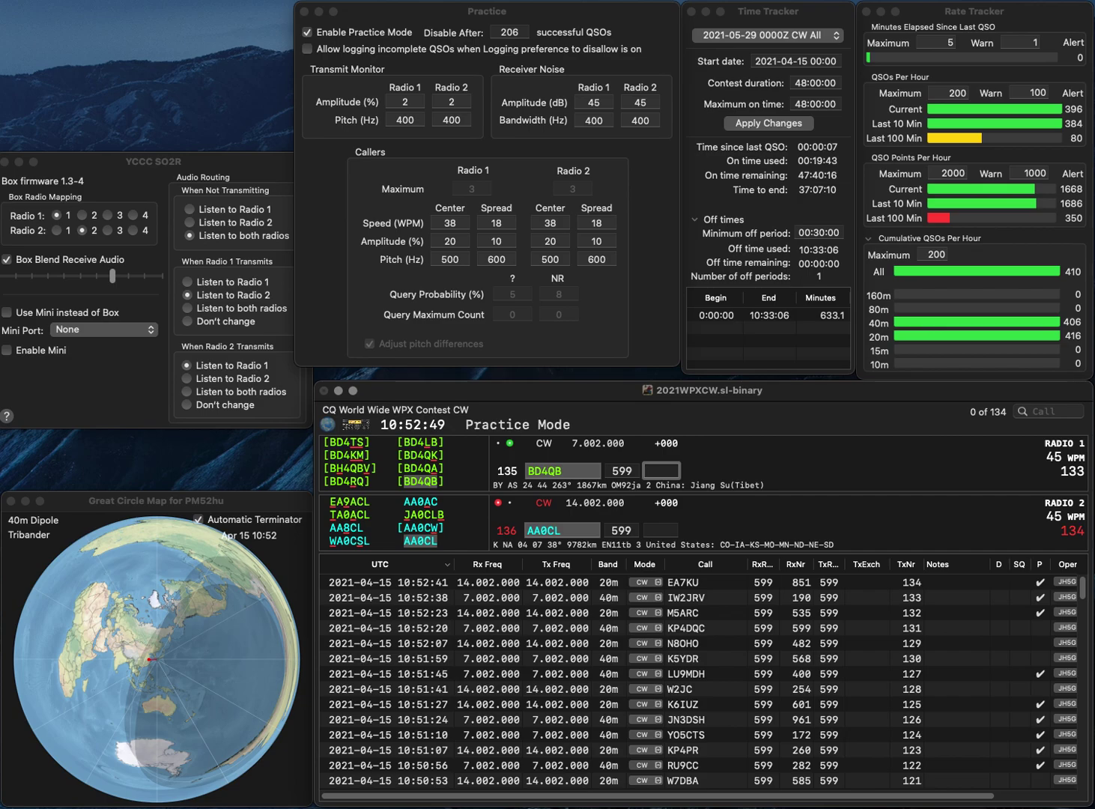
pyautogui.write('17')
pyautogui.press('Return')
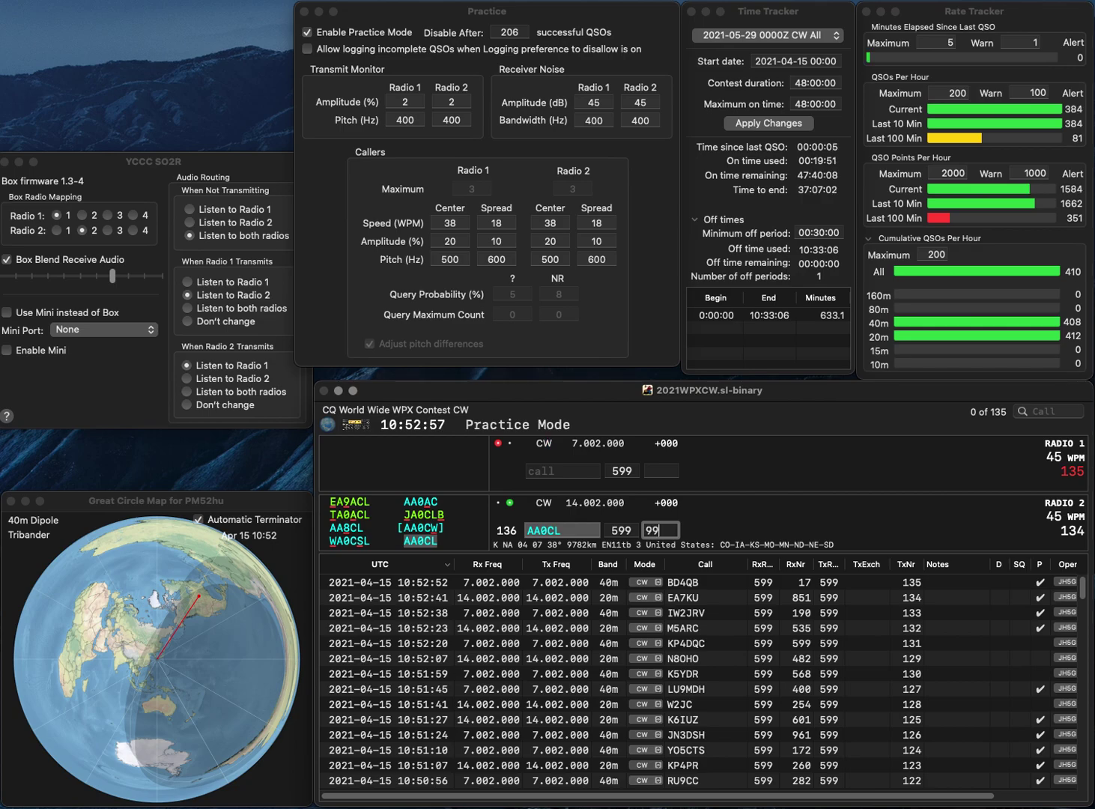
pyautogui.press('Return')
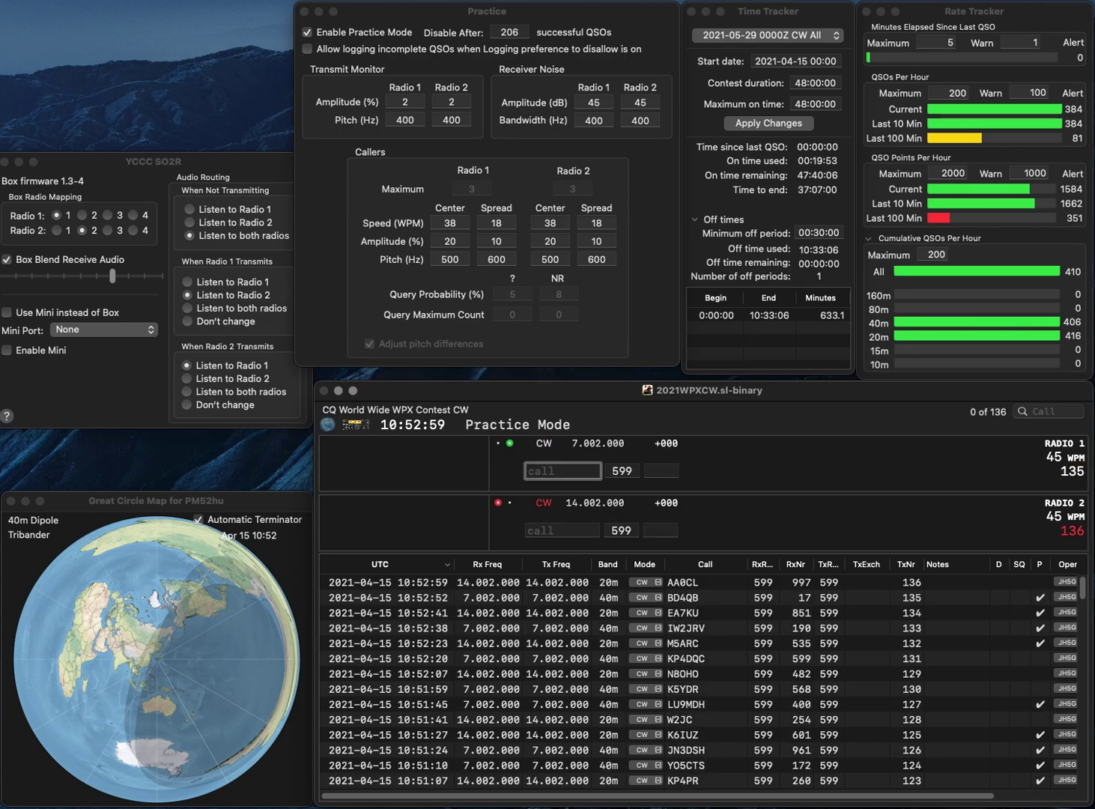
pyautogui.write('DL5ZK')
pyautogui.press('Return')
pyautogui.write('W8')
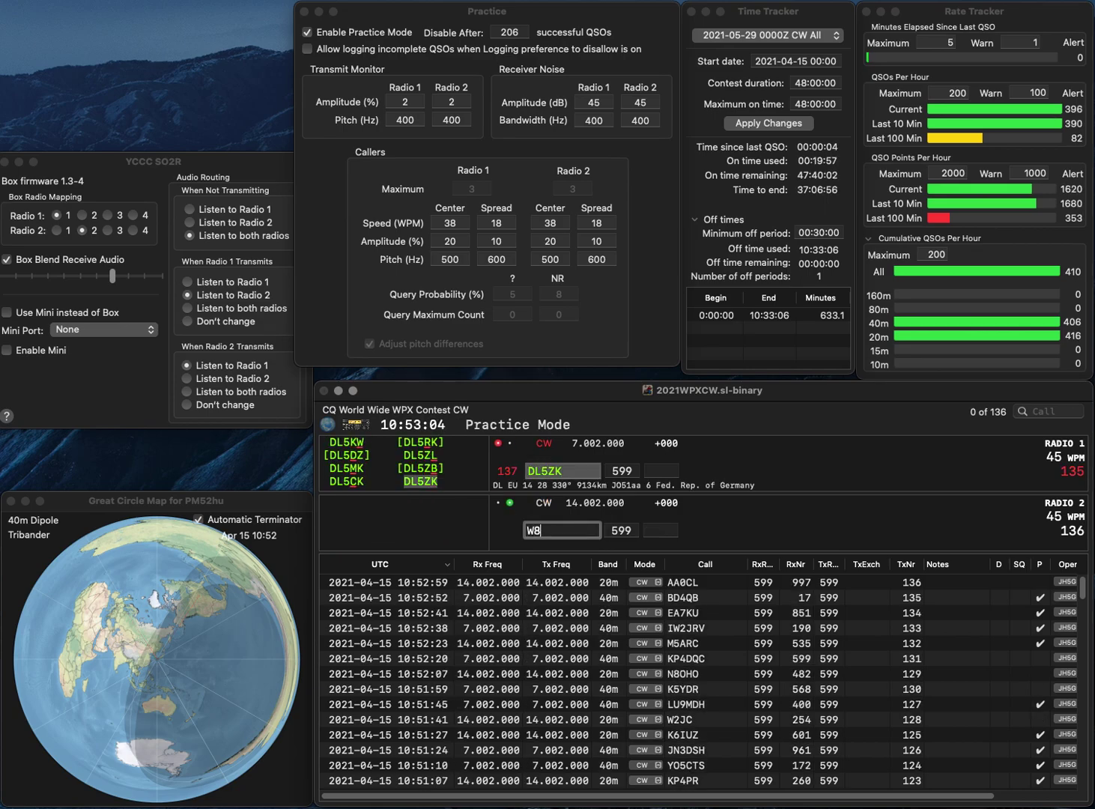
pyautogui.write('AJF')
pyautogui.press('Return')
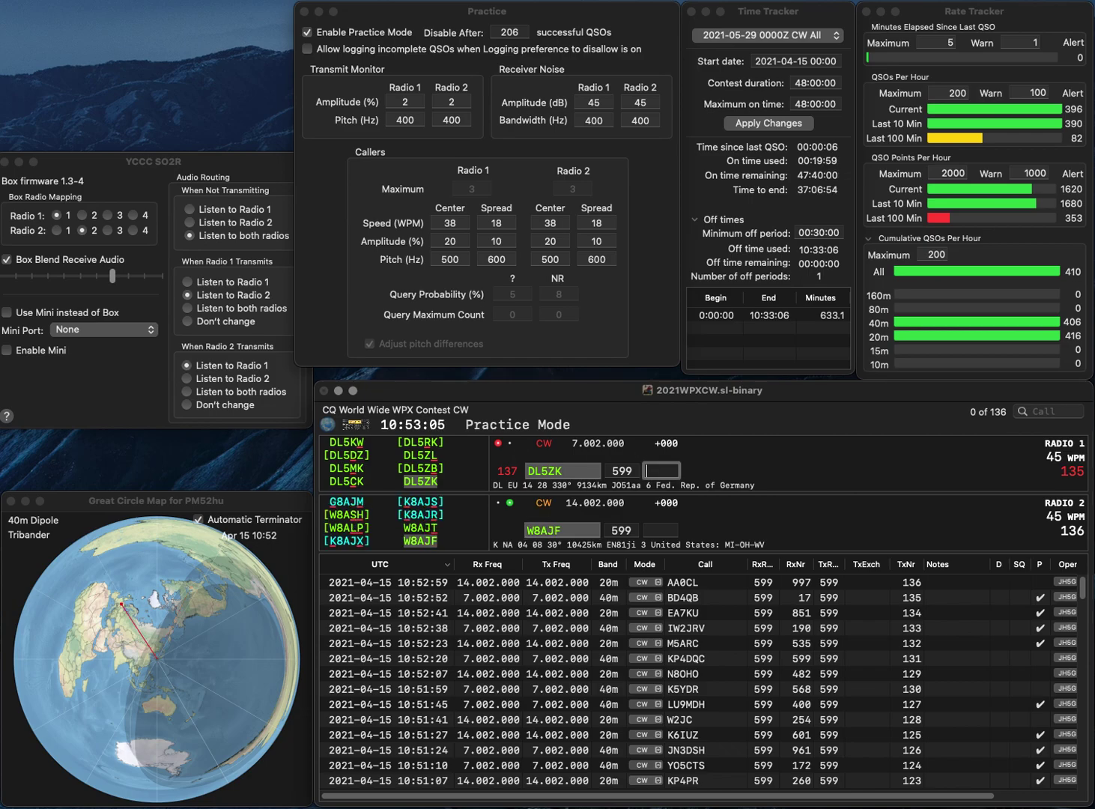
pyautogui.write('209')
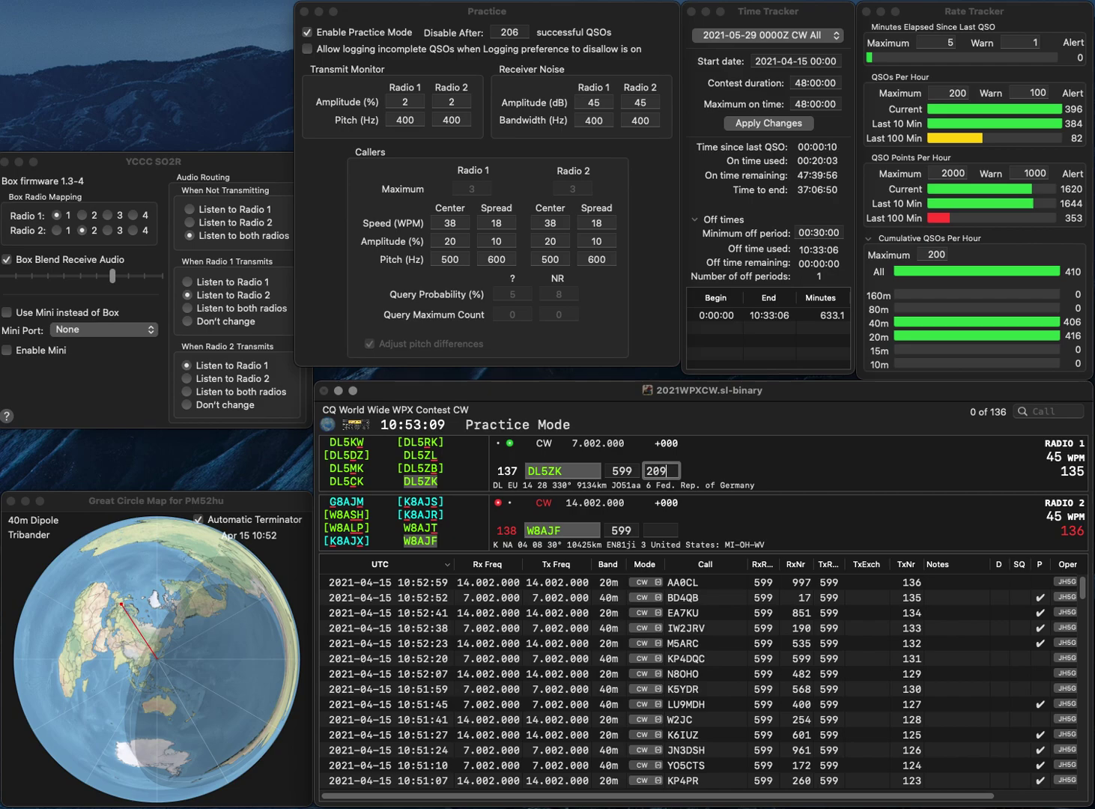
pyautogui.press('Return')
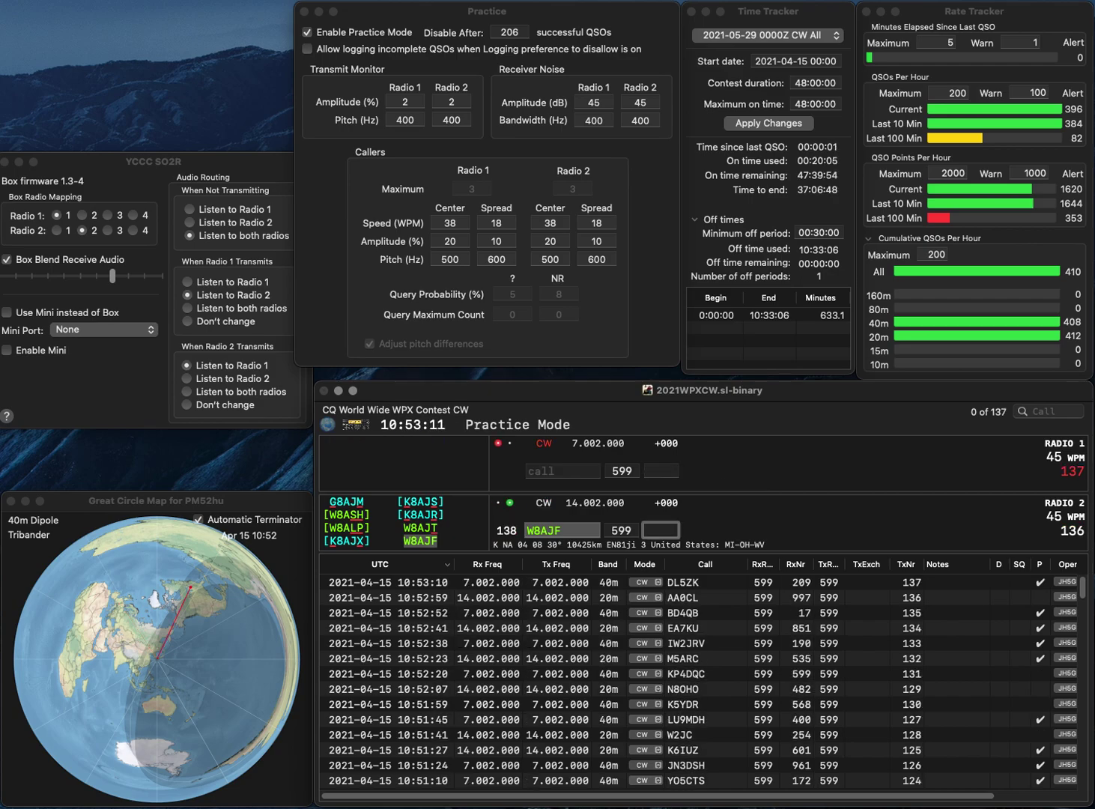
pyautogui.write('104')
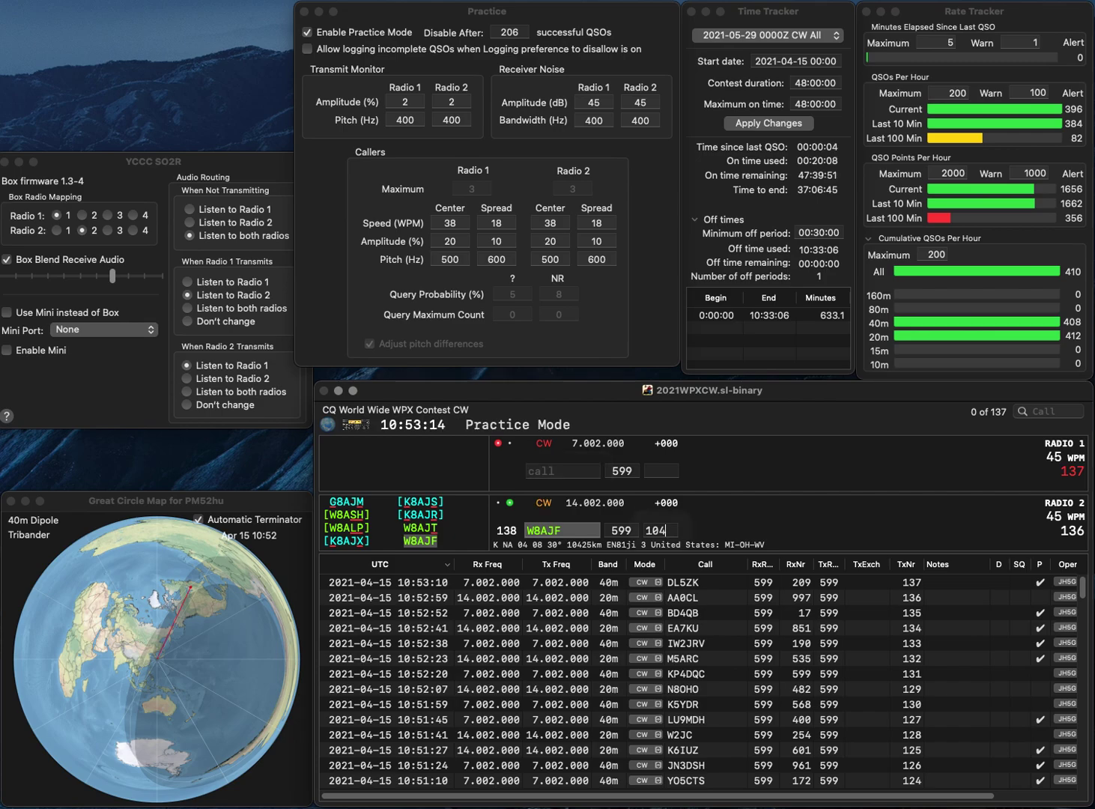
pyautogui.press('Return')
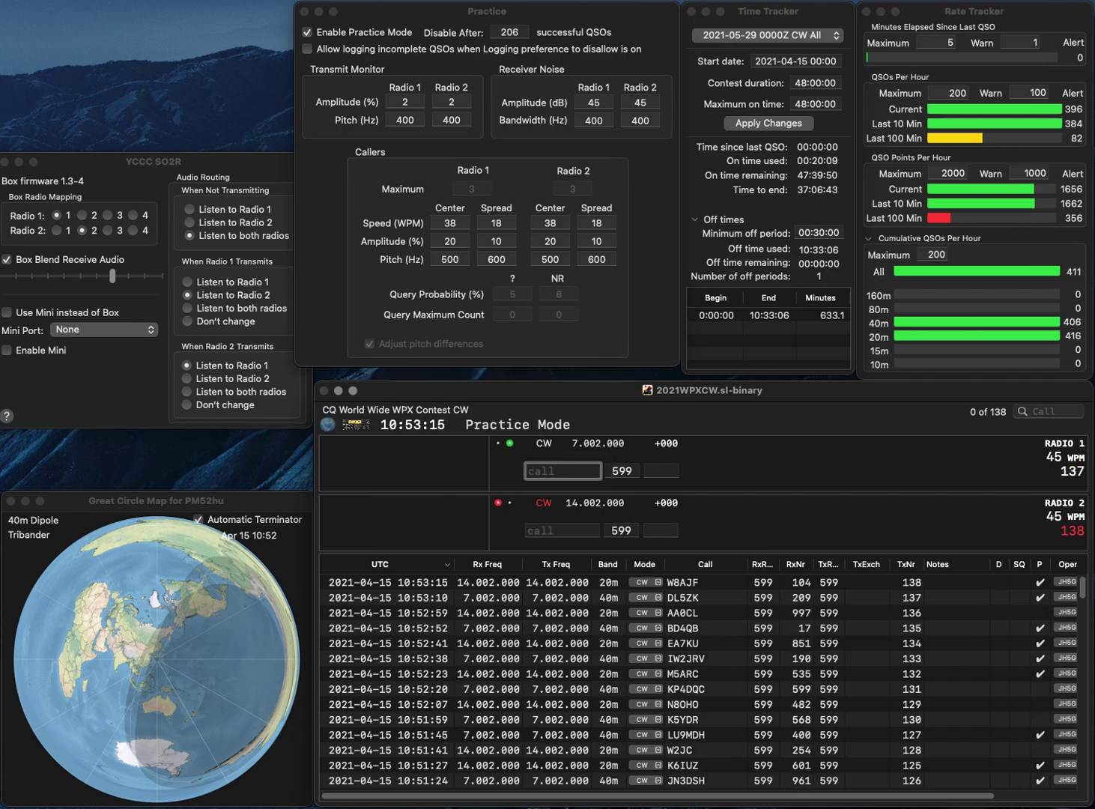
pyautogui.write('P3C')
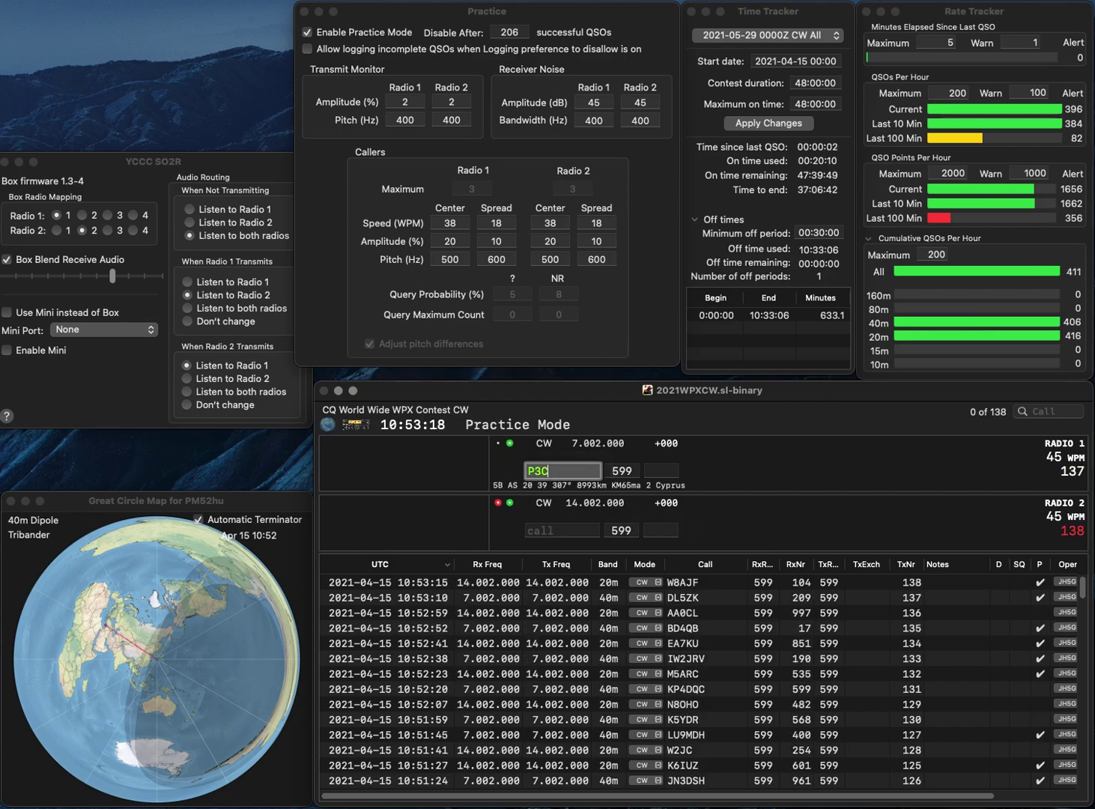
pyautogui.write('YY')
pyautogui.press('Home')
pyautogui.write('SP')
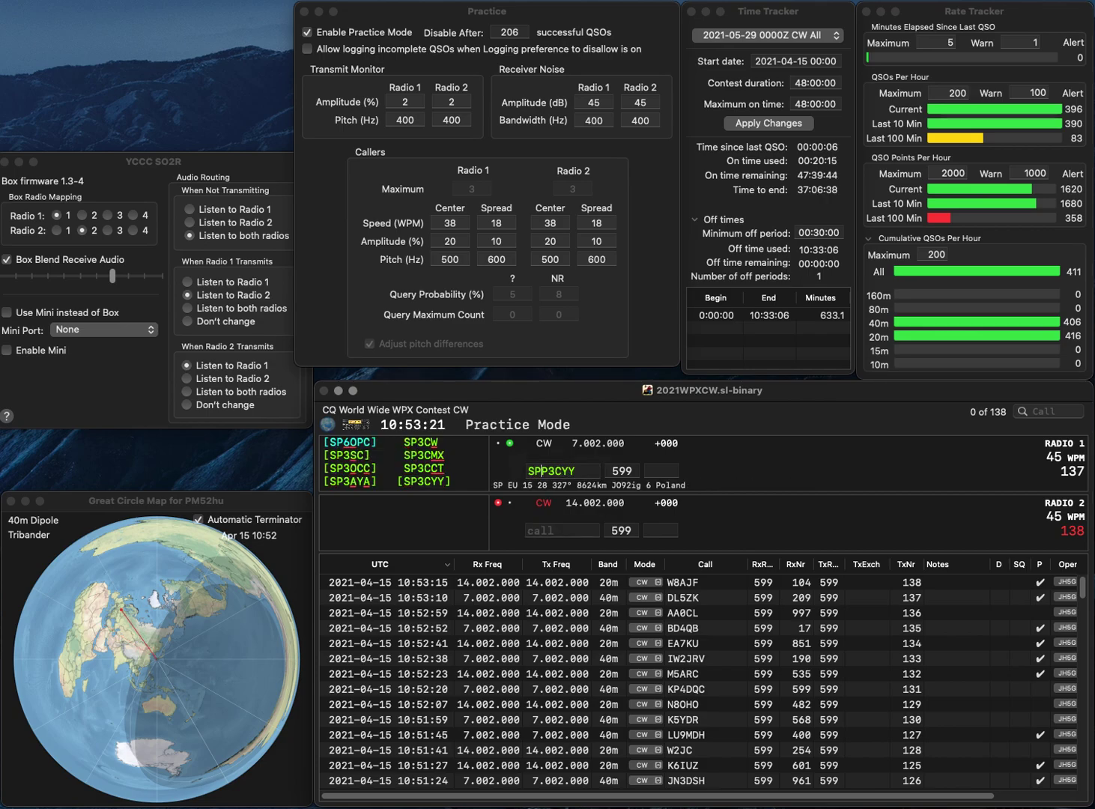
pyautogui.press('BackSpace')
pyautogui.press('Return')
pyautogui.write('TMT')
pyautogui.write('K5')
pyautogui.press('Return')
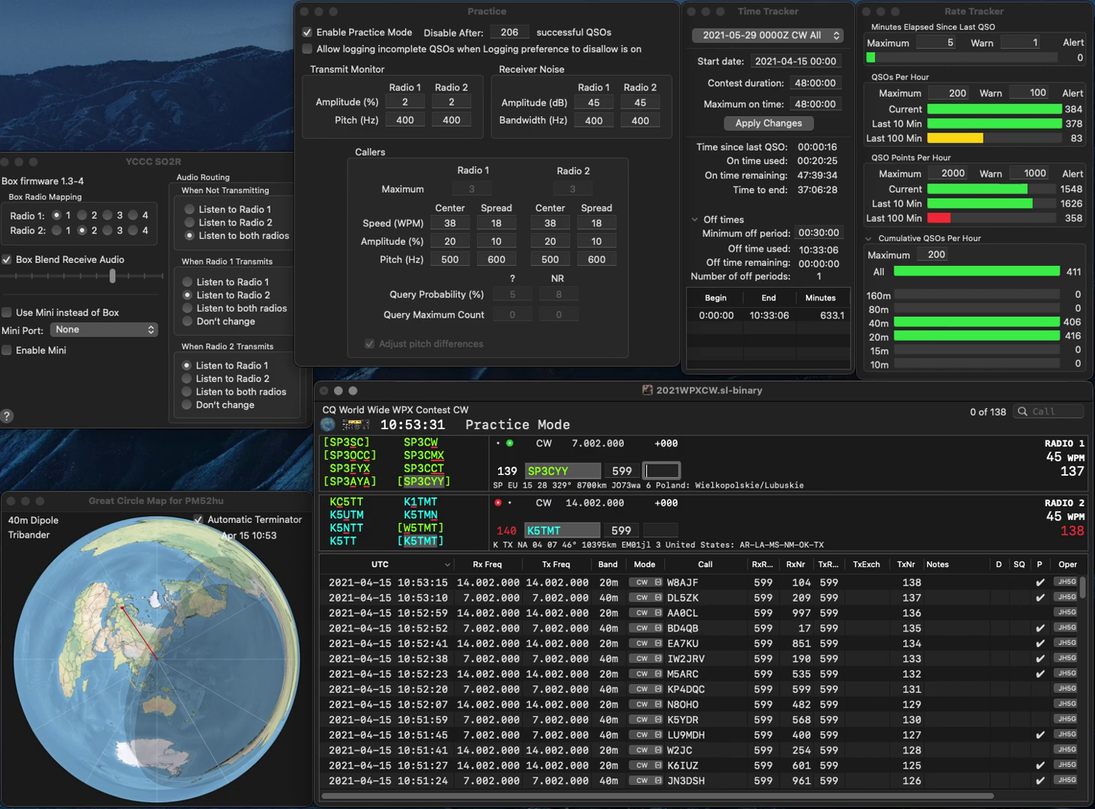
pyautogui.write('731')
pyautogui.press('Return')
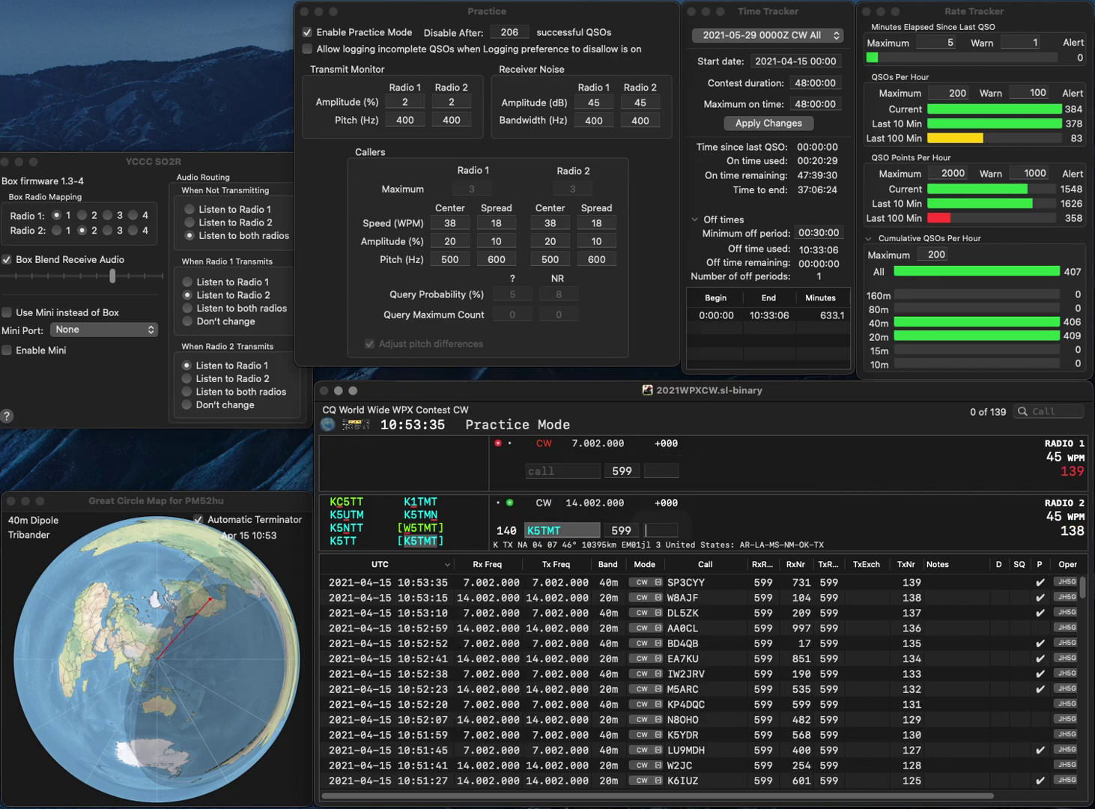
pyautogui.write('63')
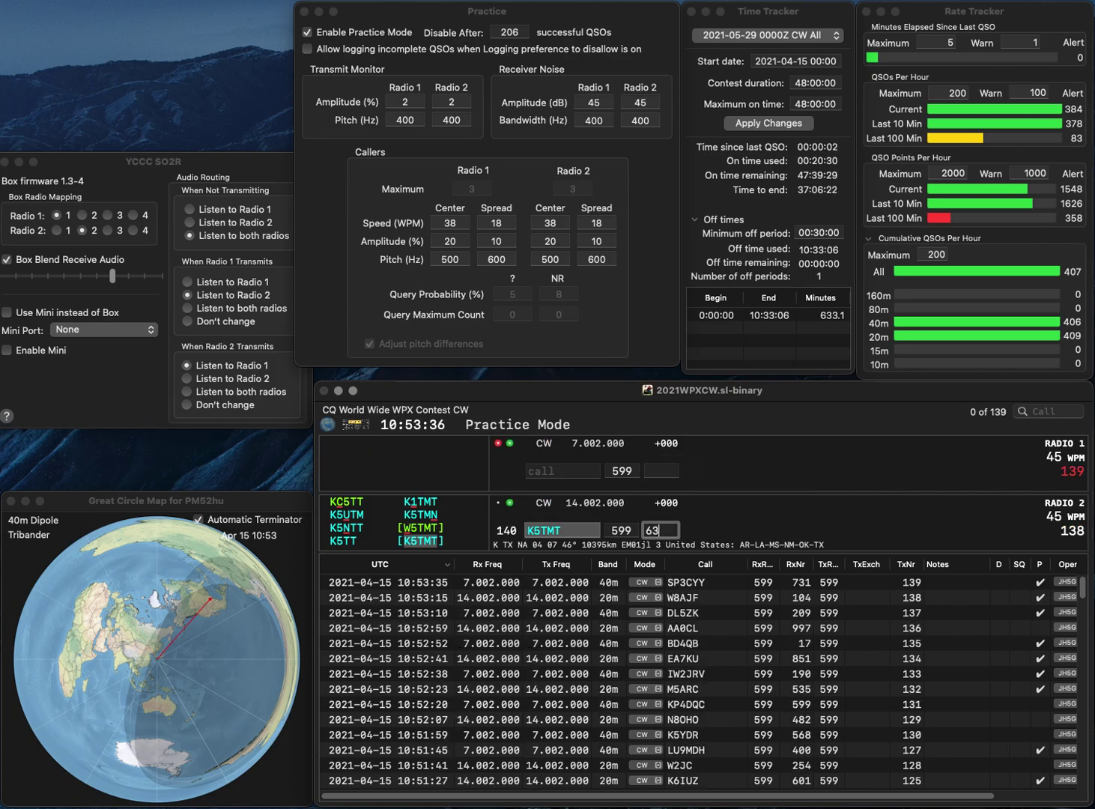
pyautogui.press('Return')
pyautogui.write('IW1CHX')
pyautogui.press('Return')
pyautogui.write('PA')
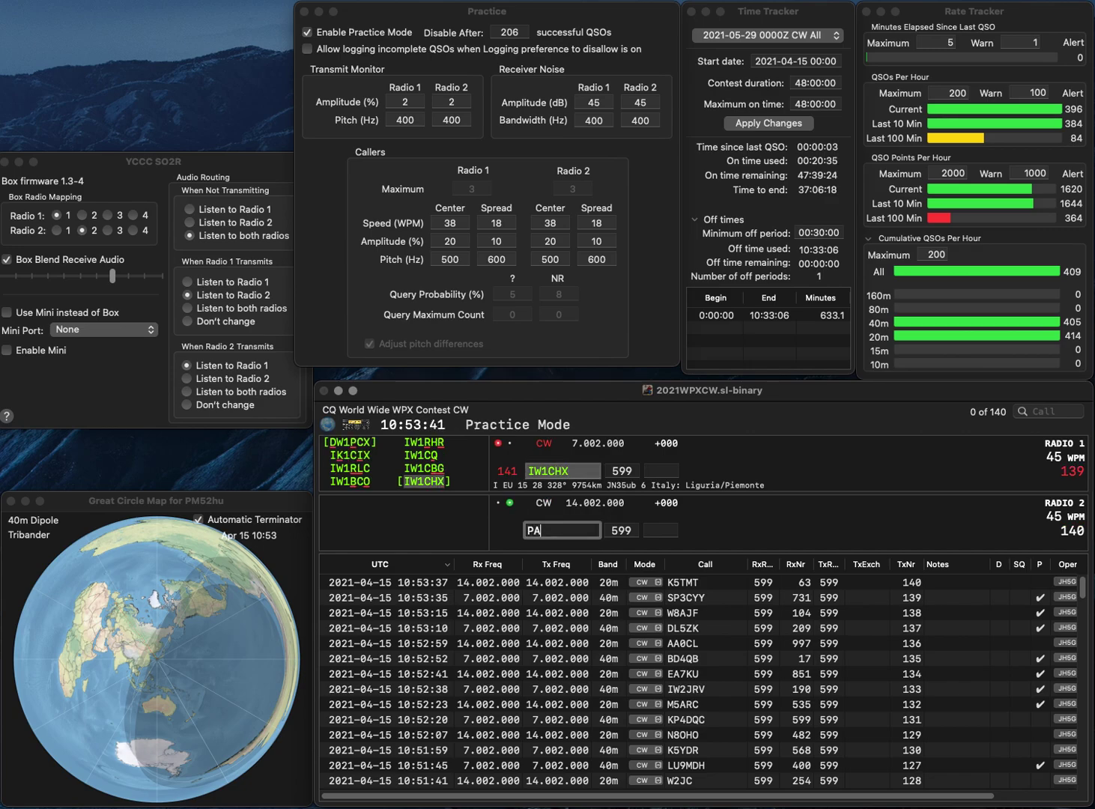
pyautogui.write('0ALG')
pyautogui.press('Return')
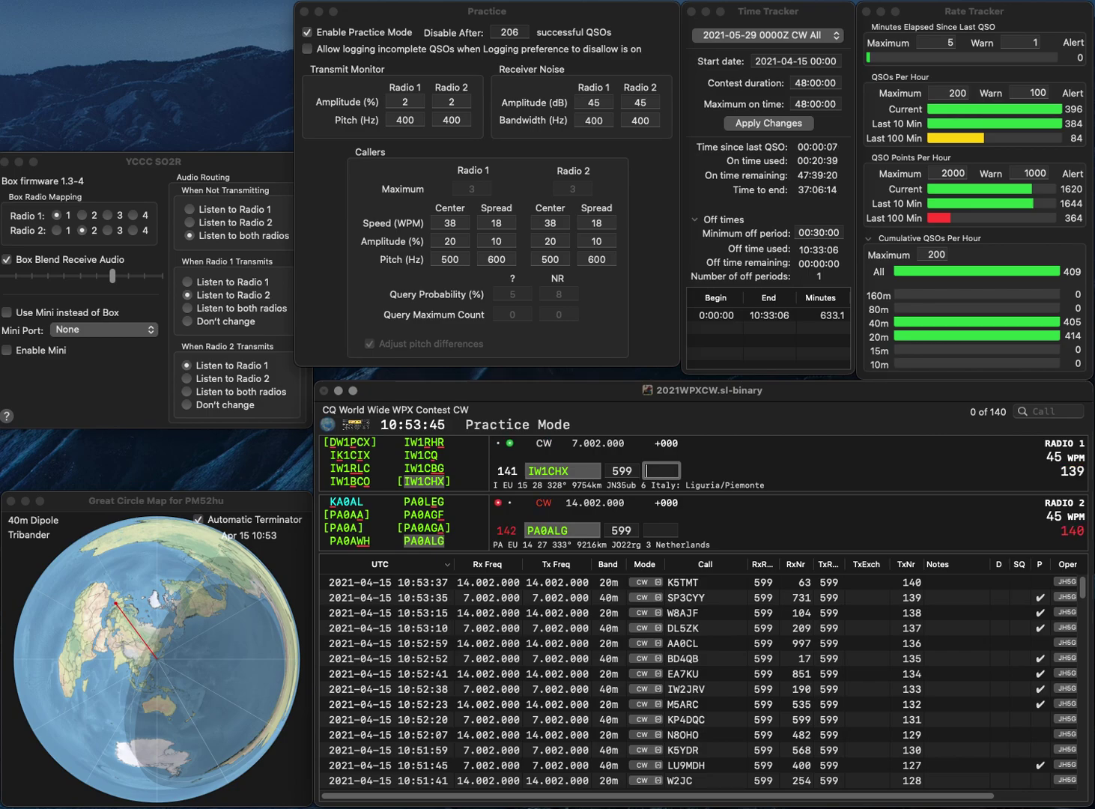
pyautogui.write('890')
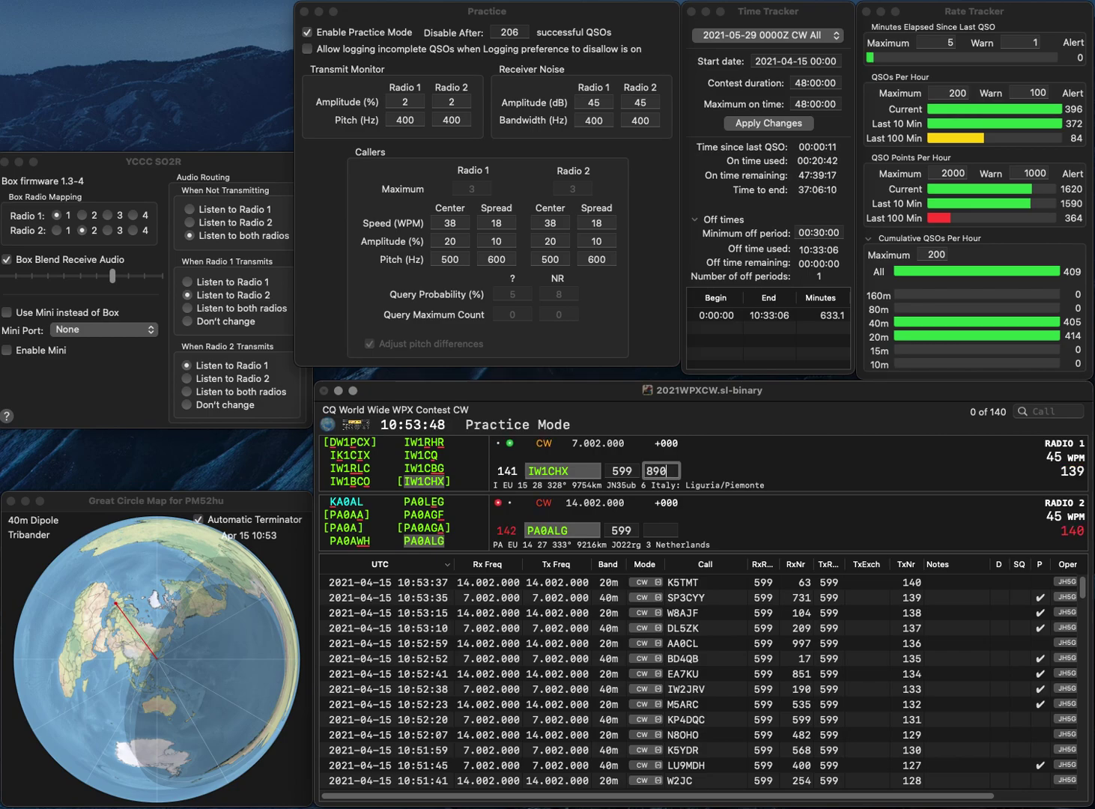
pyautogui.press('Return')
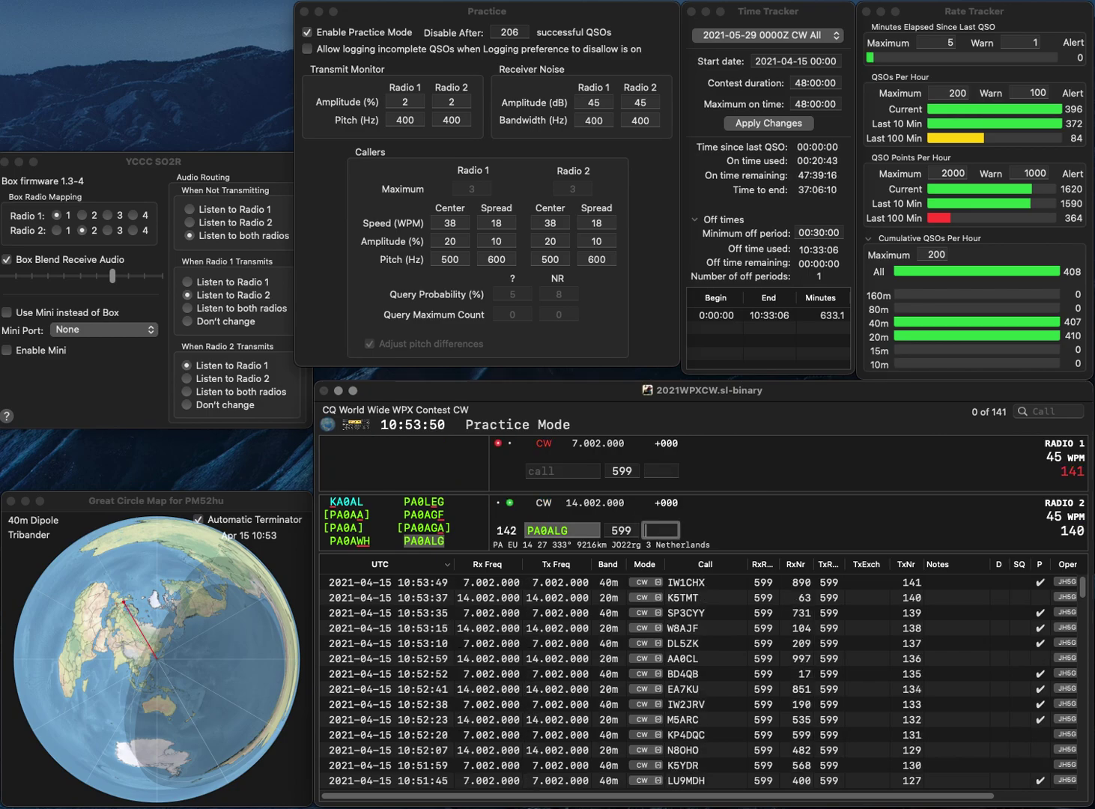
pyautogui.write('438')
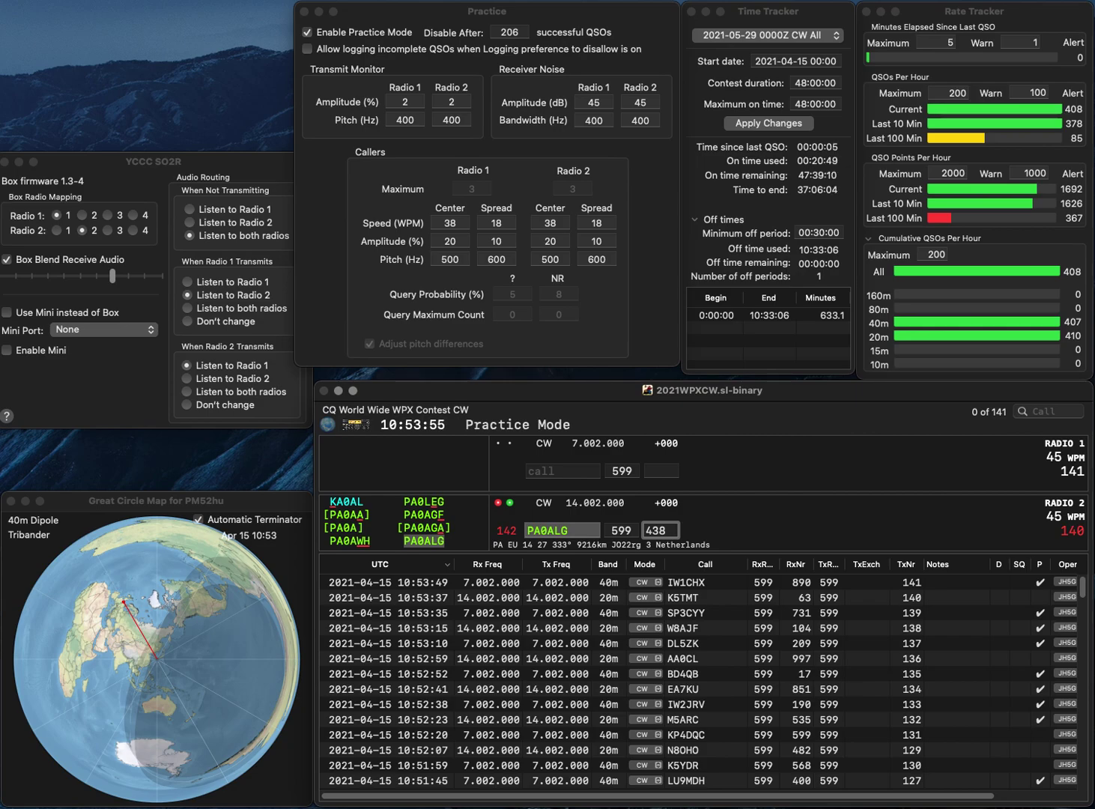
pyautogui.press('Return')
pyautogui.write('R2FI')
pyautogui.press('Return')
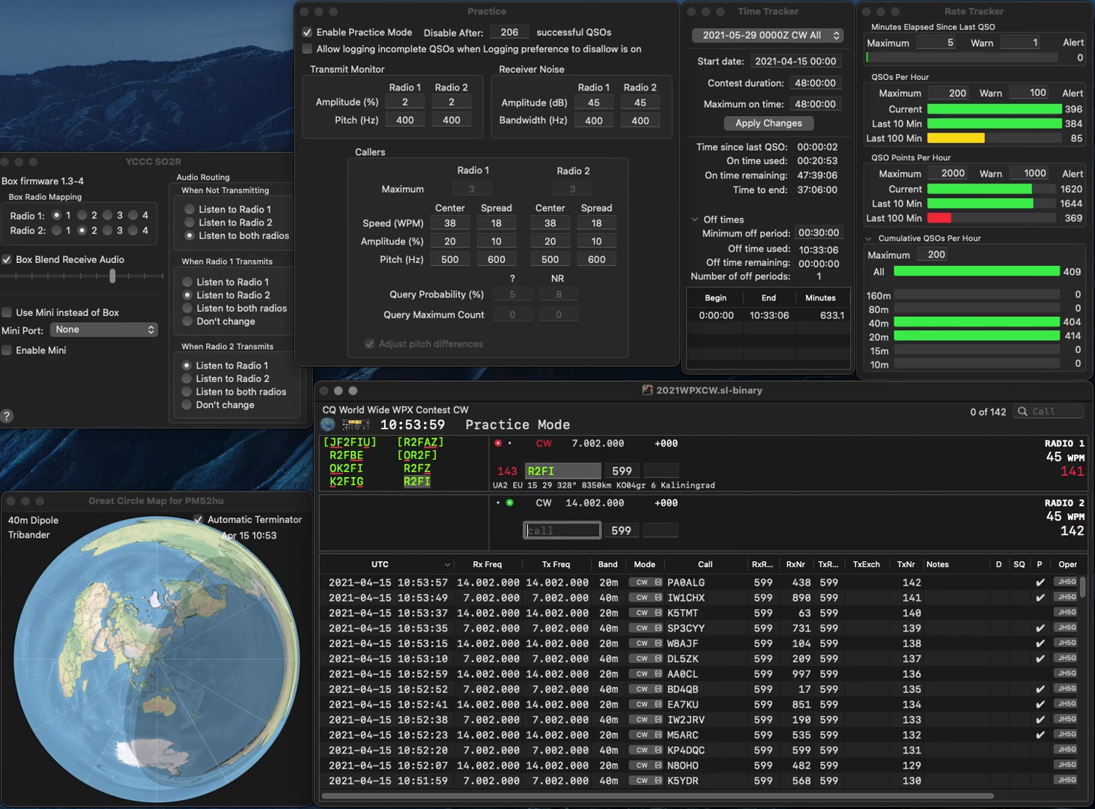
pyautogui.write('YB0JS')
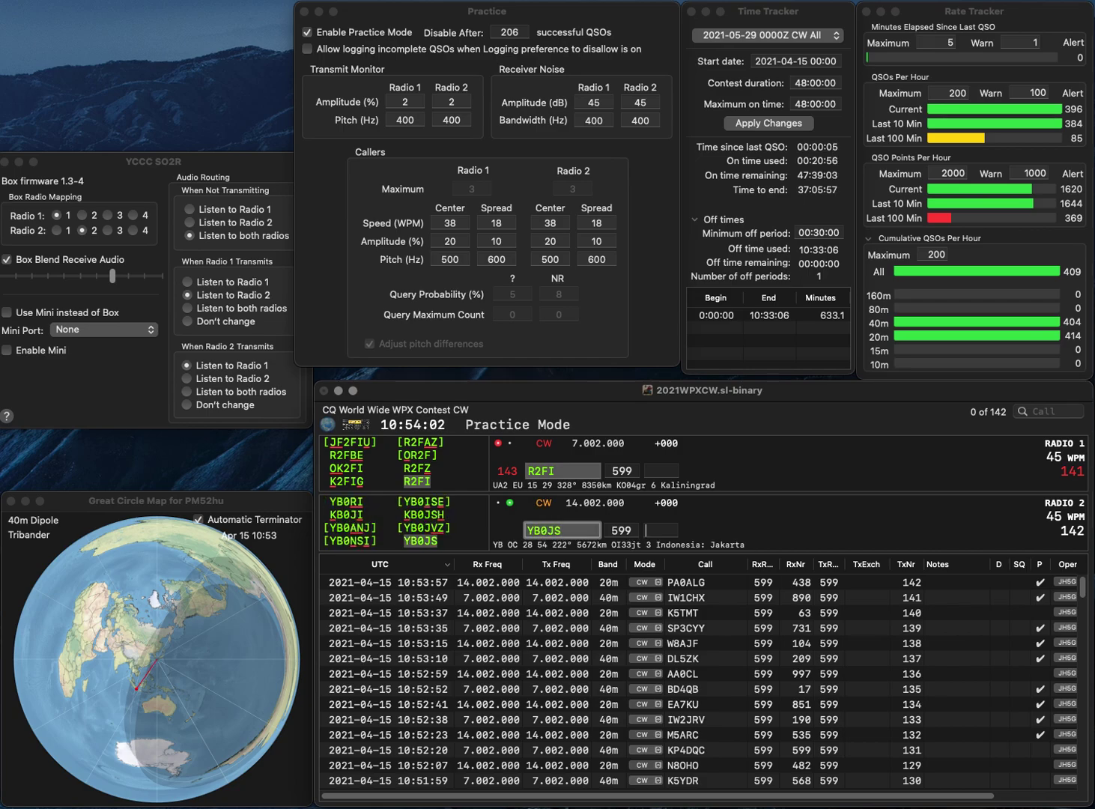
pyautogui.press('Return')
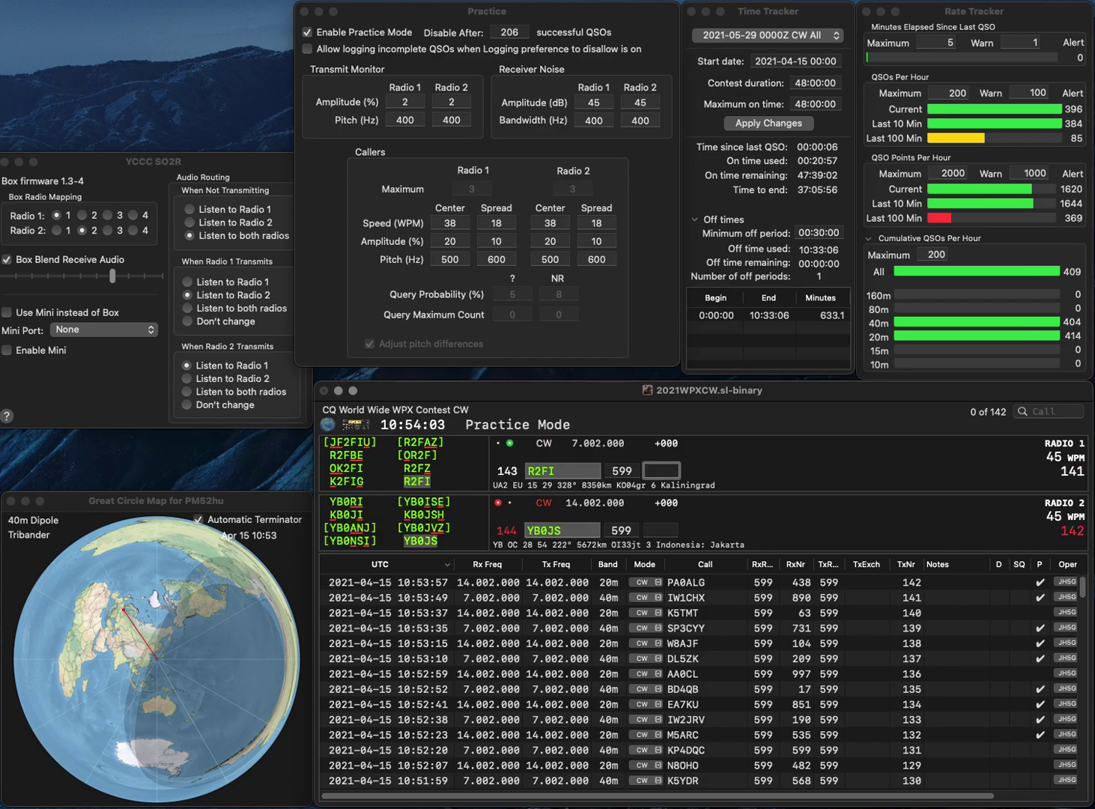
pyautogui.write('315')
pyautogui.press('Return')
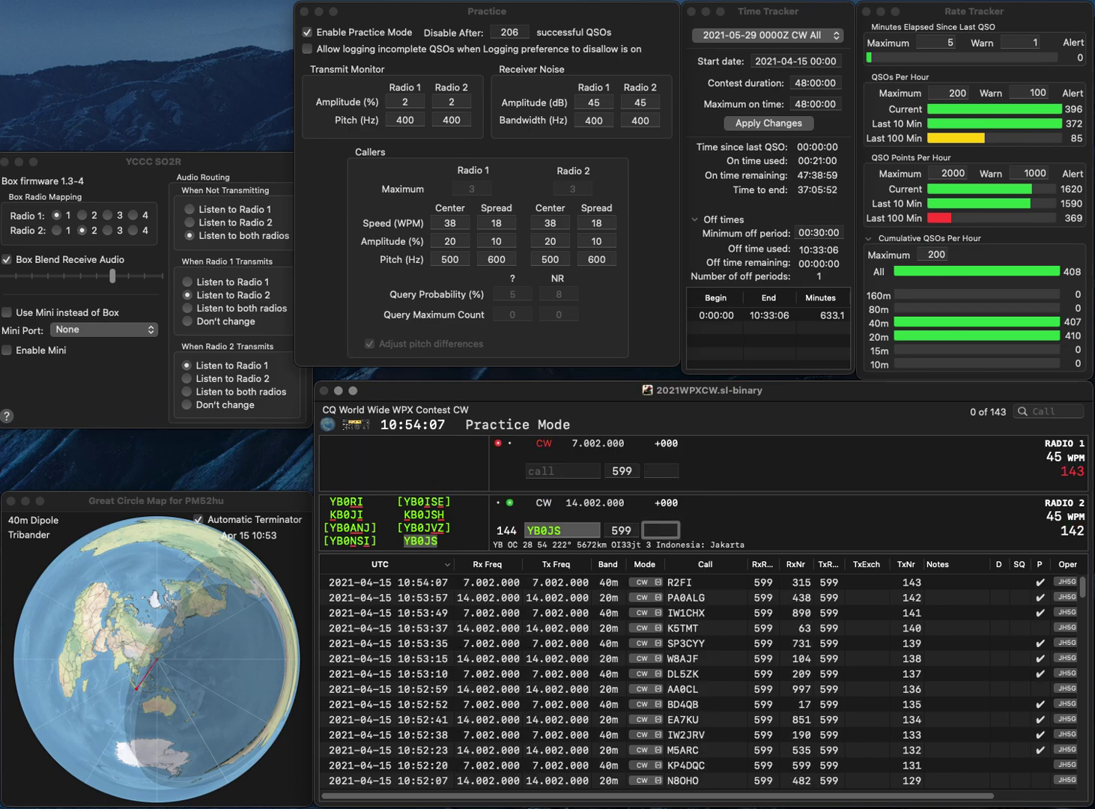
pyautogui.write('361')
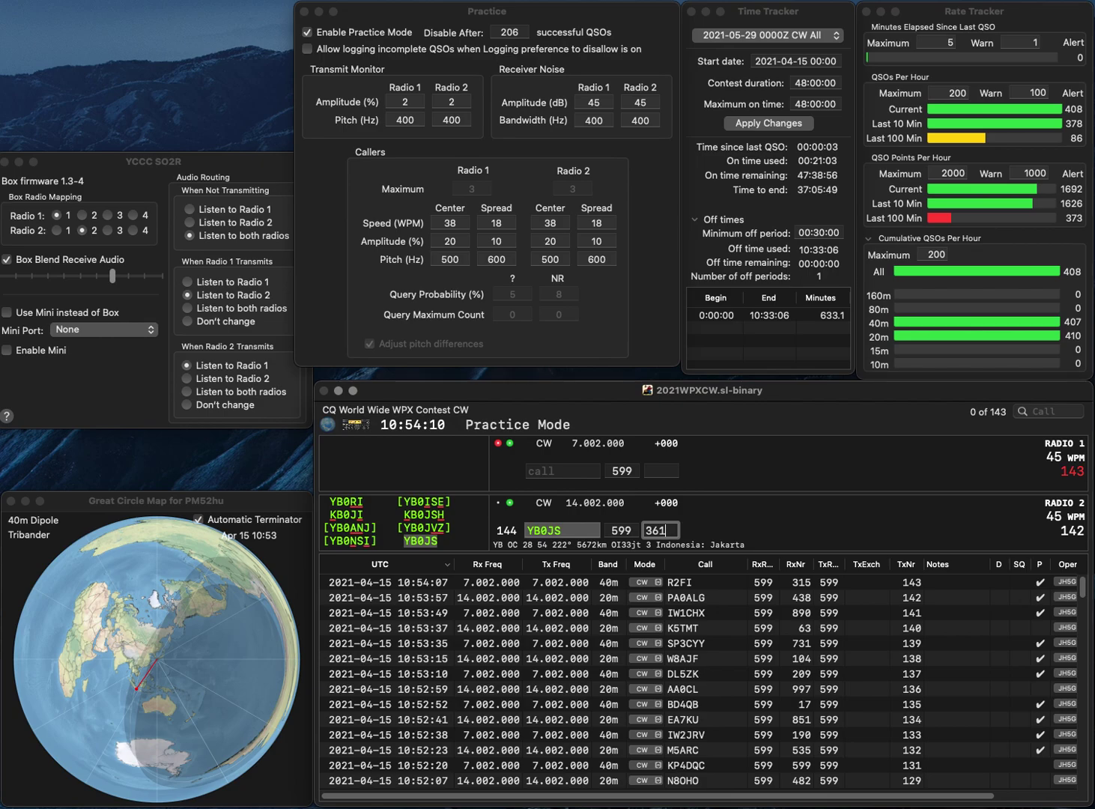
pyautogui.press('Return')
pyautogui.write('W8')
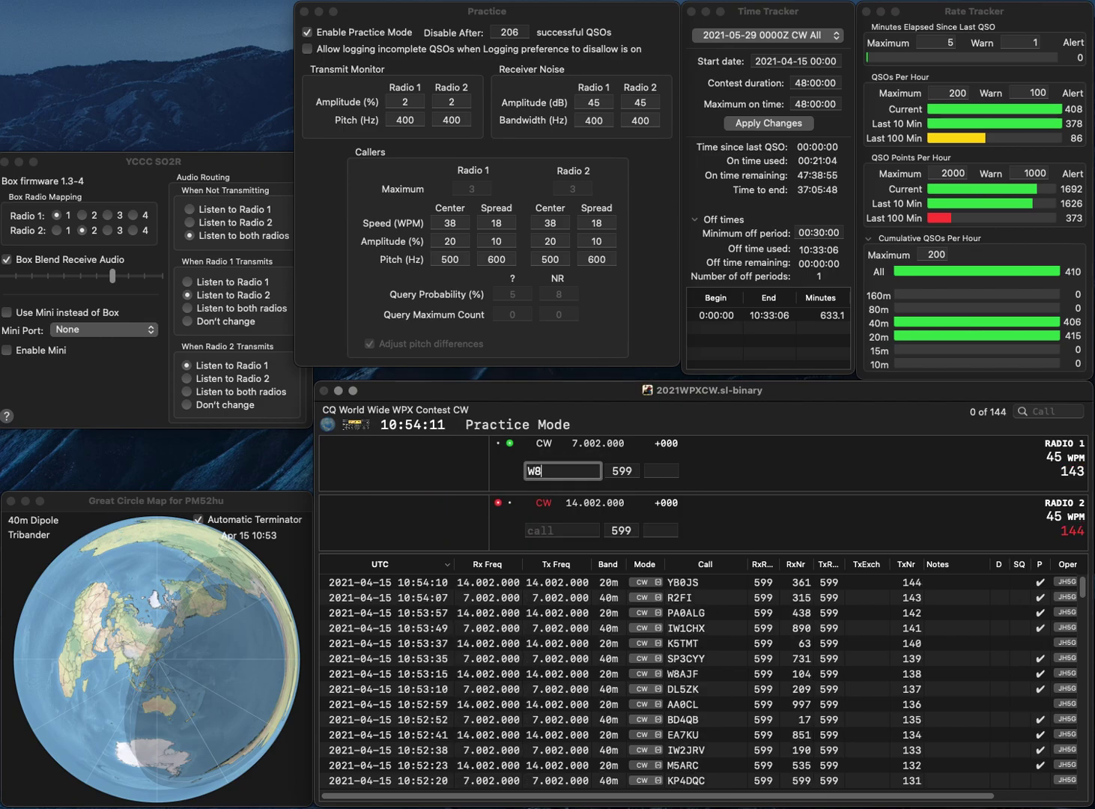
pyautogui.write('VVE')
pyautogui.press('Return')
pyautogui.write('KBEO')
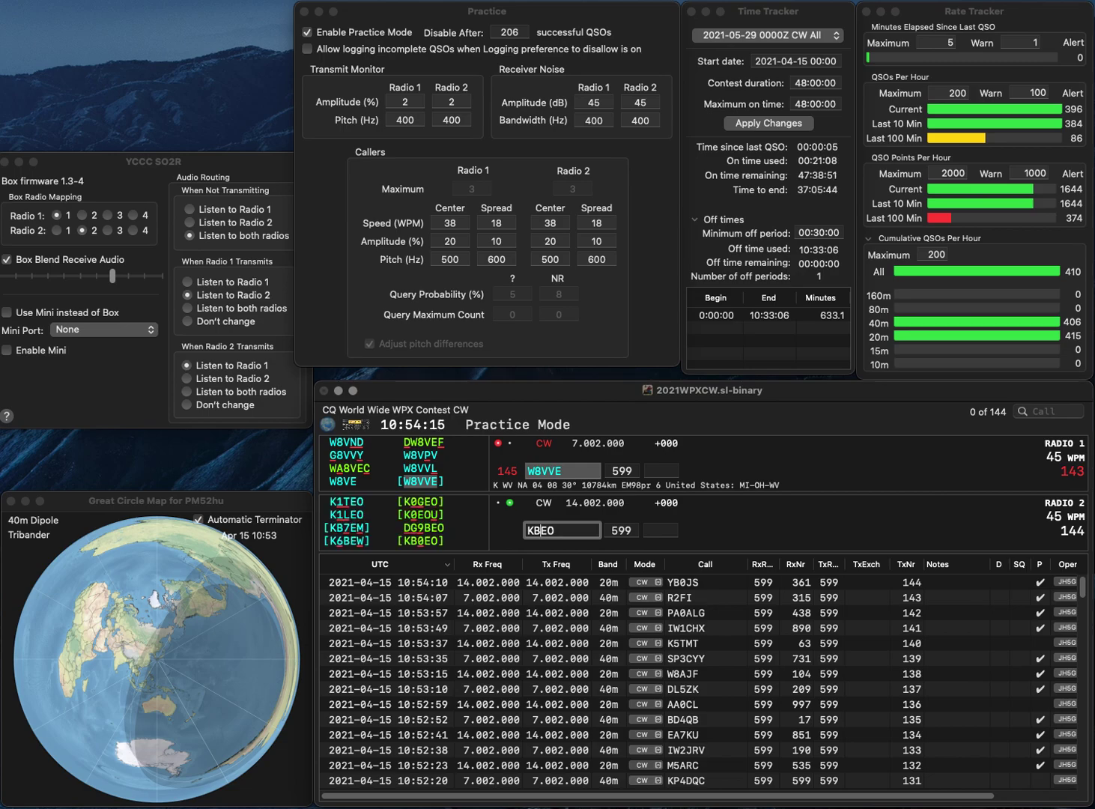
pyautogui.press('Left')
pyautogui.press('Left')
pyautogui.write('0')
pyautogui.press('Return')
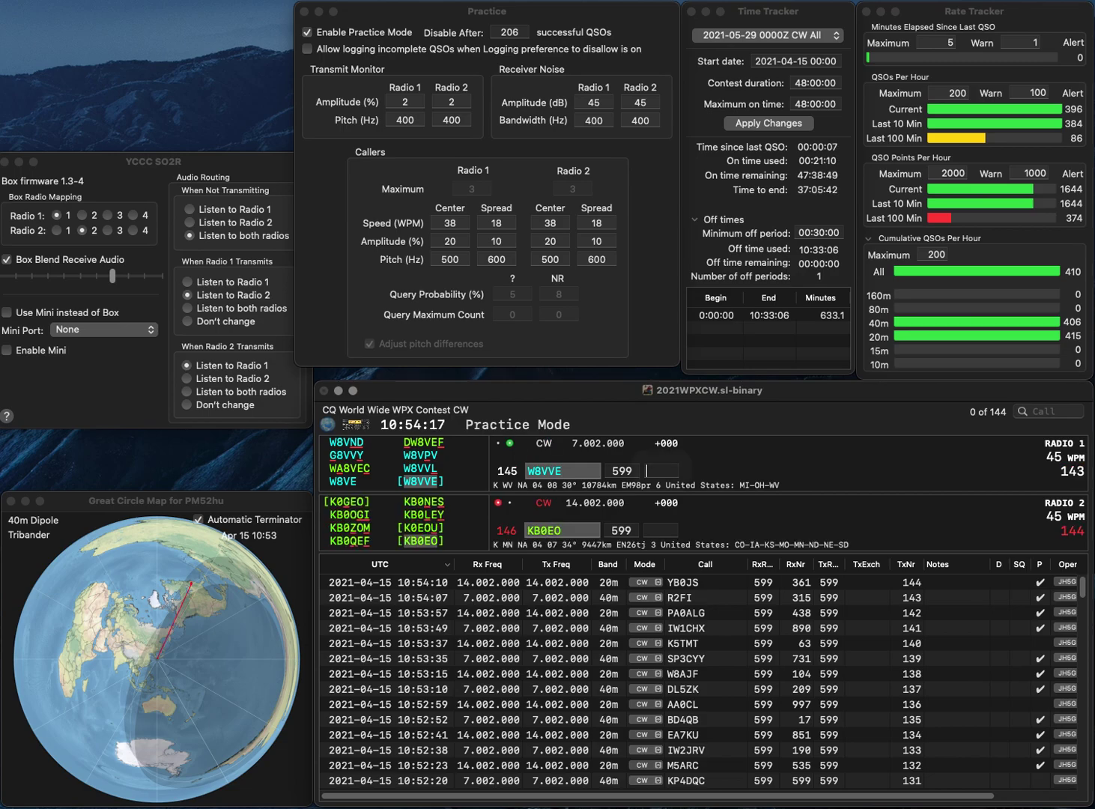
# - Log serial number 174 for W8VVE on Radio 1 and 823 for KB0EO on Radio 2
pyautogui.write('174')
pyautogui.press('Return')
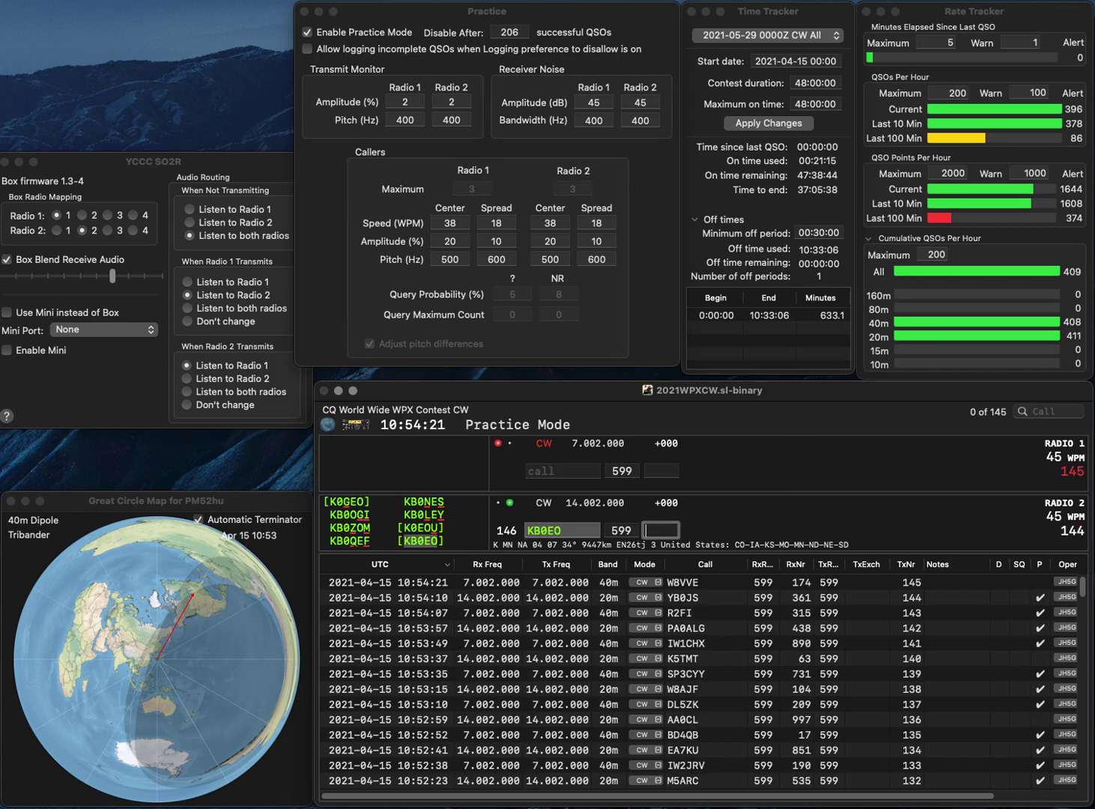
pyautogui.write('823')
pyautogui.press('Return')
# - Answer EA5C on Radio 1, filling in the start of its call, and VE7MZP on Radio 2
pyautogui.write('CAE')
pyautogui.press('BackSpace')
pyautogui.press('BackSpace')
pyautogui.write('EA')
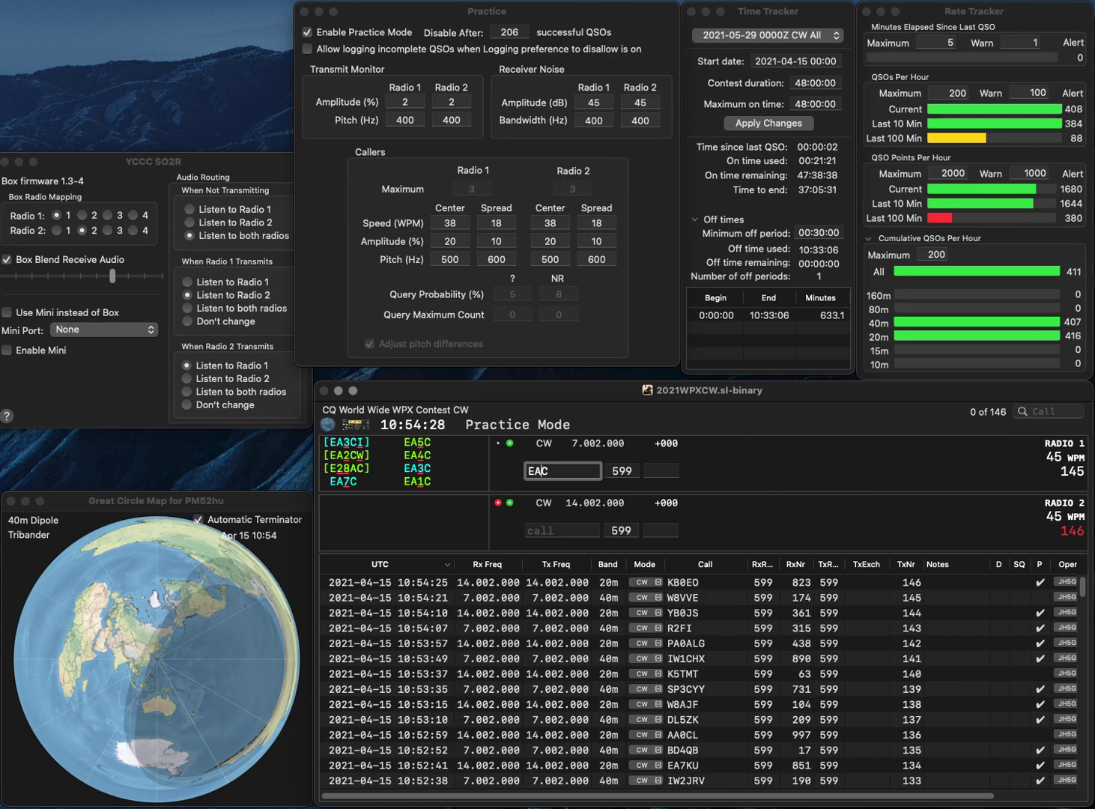
pyautogui.write('5')
pyautogui.press('Return')
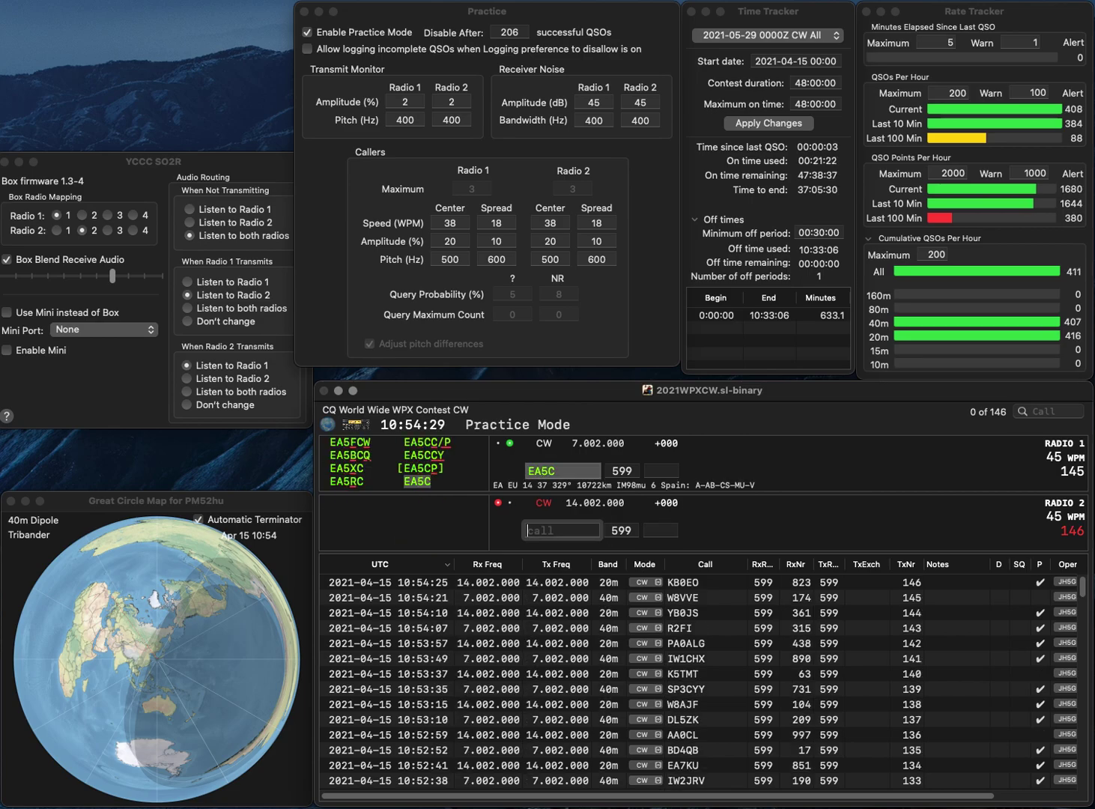
pyautogui.write('VE7')
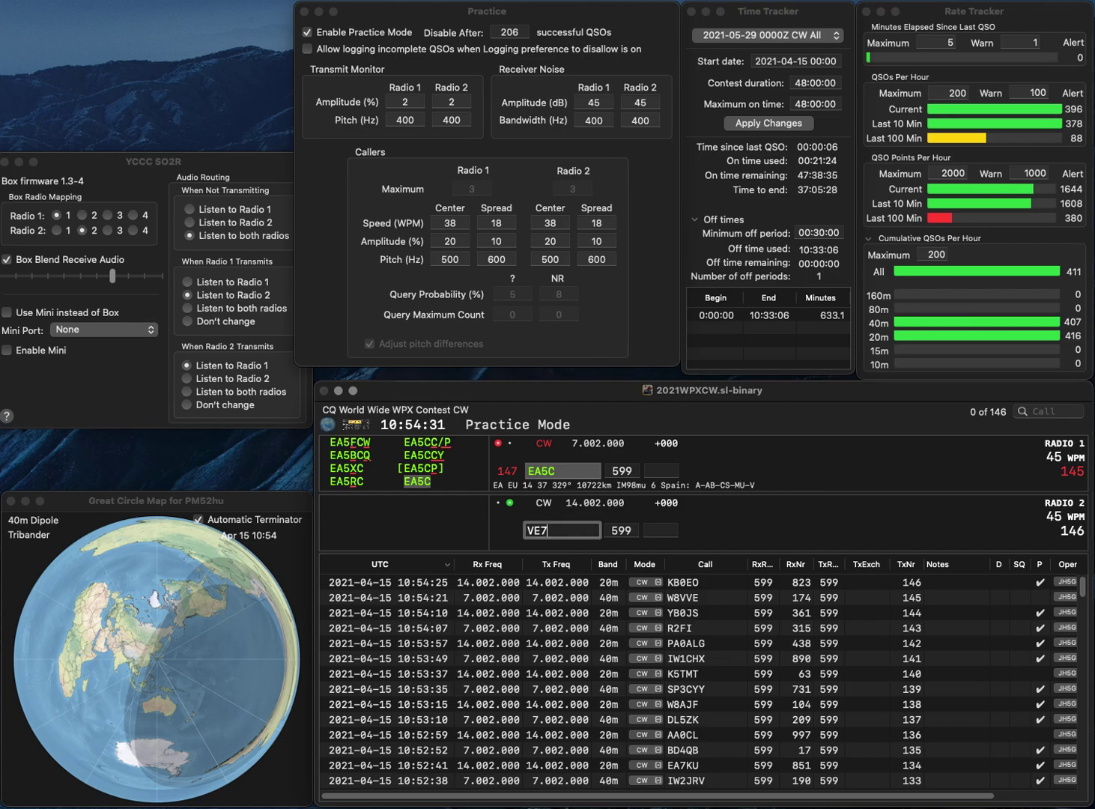
pyautogui.write('MZ')
pyautogui.write('P')
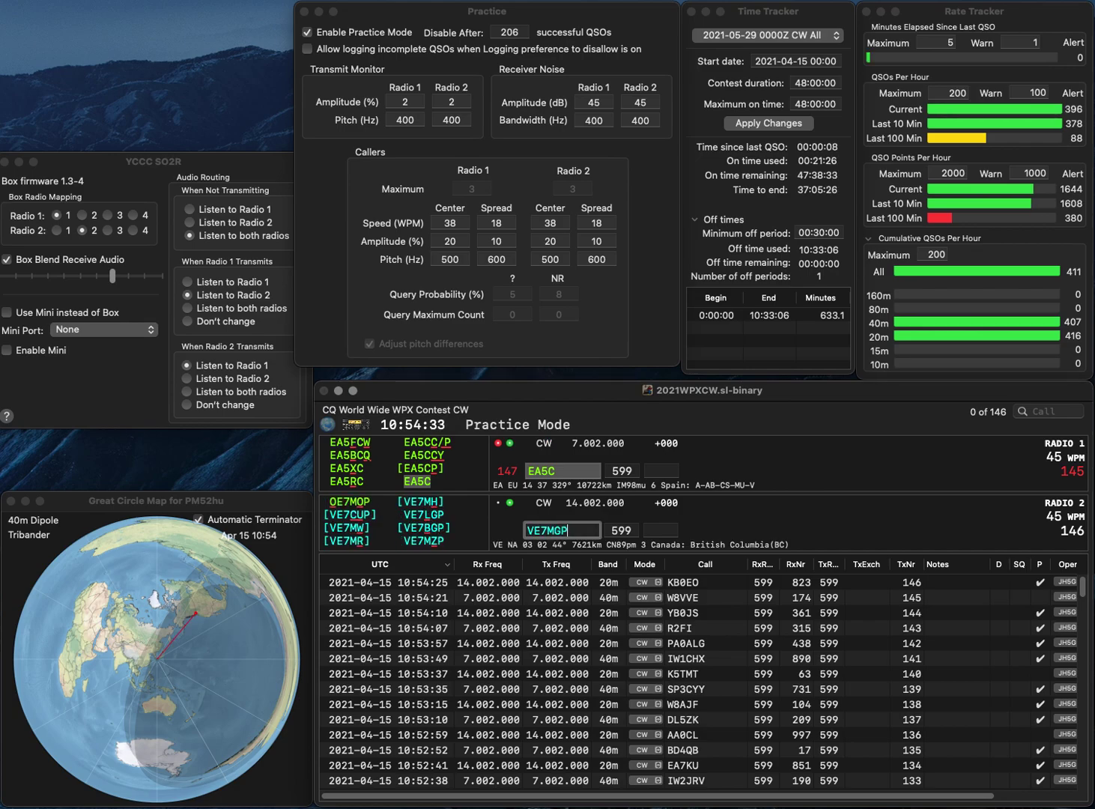
pyautogui.press('Return')
# - Log serial number 530 for EA5C on Radio 1 and 653 for VE7MZP on Radio 2
pyautogui.press('space')
pyautogui.write('530')
pyautogui.press('Return')
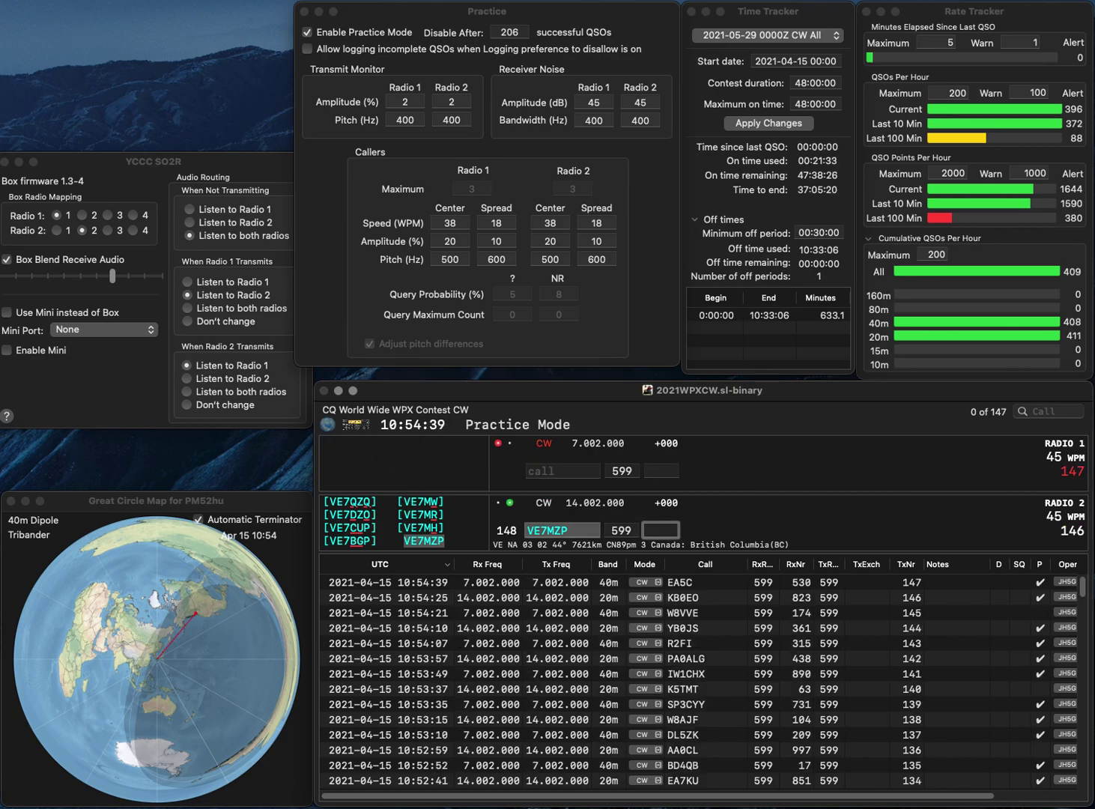
pyautogui.write('653')
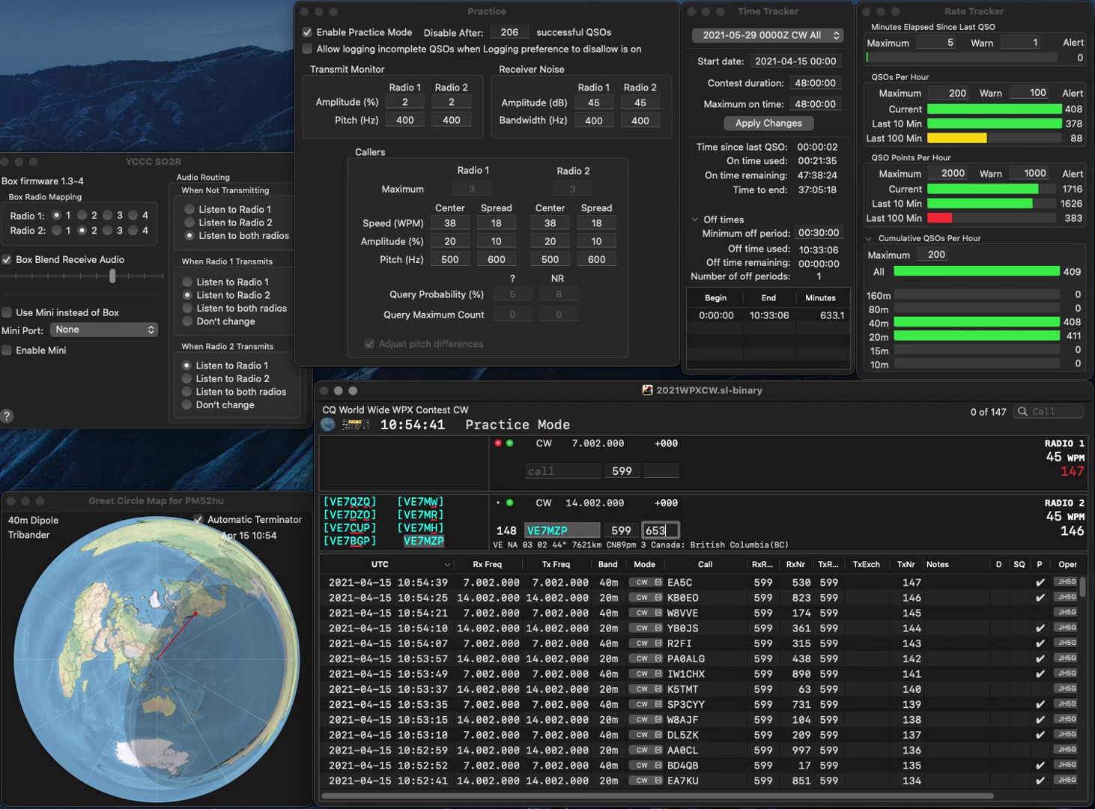
pyautogui.press('Return')
pyautogui.write('0G7KA')
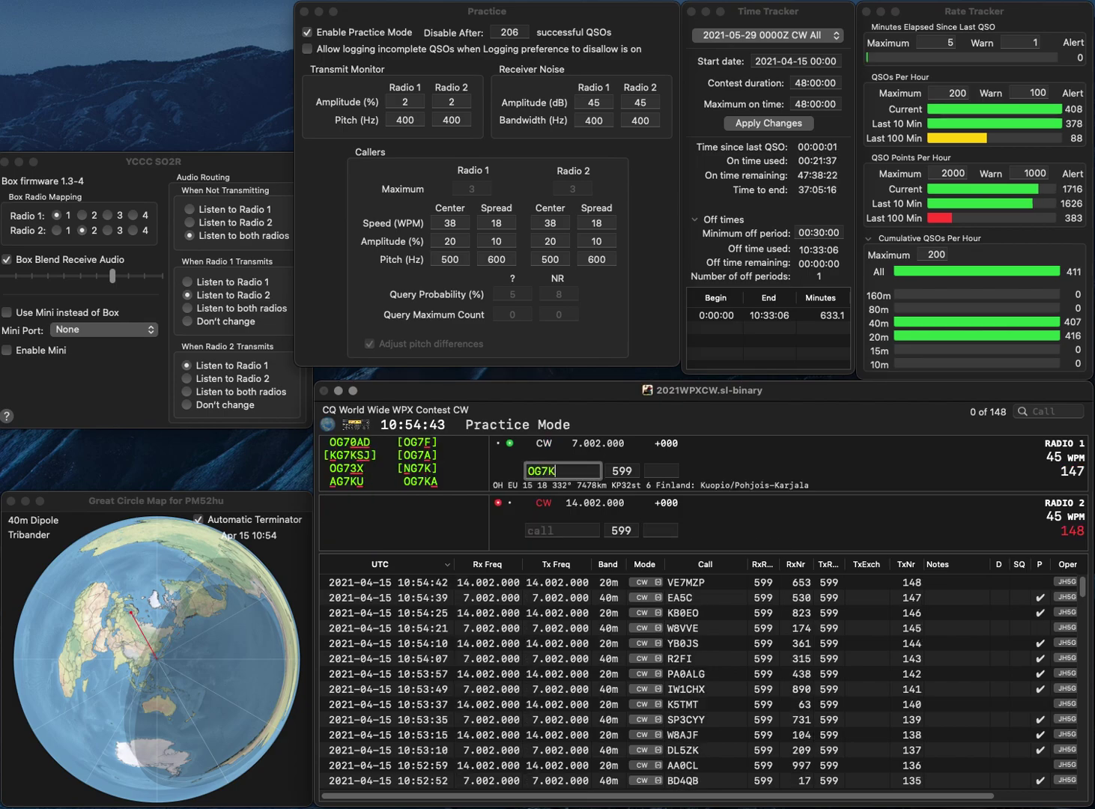
pyautogui.press('Return')
pyautogui.write('IZXI')
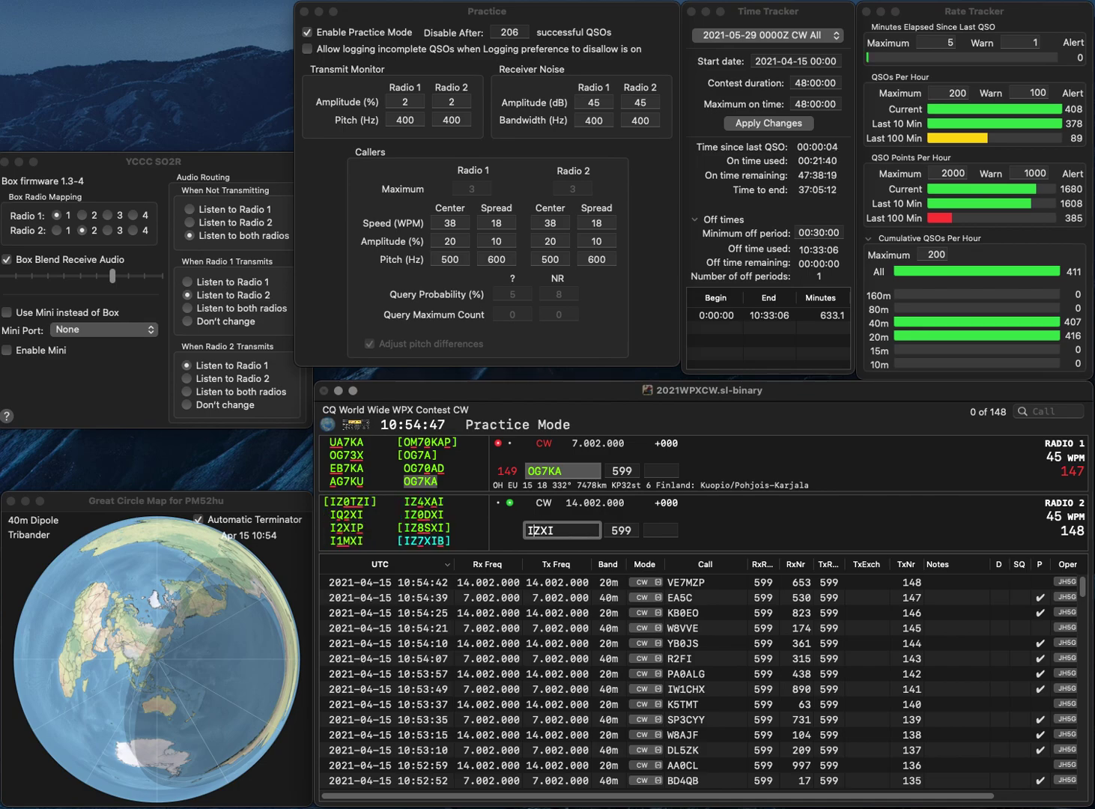
pyautogui.press('Delete')
pyautogui.write('Q2')
pyautogui.press('Return')
pyautogui.press('space')
pyautogui.press('space')
pyautogui.write('911')
pyautogui.press('Return')
pyautogui.press('space')
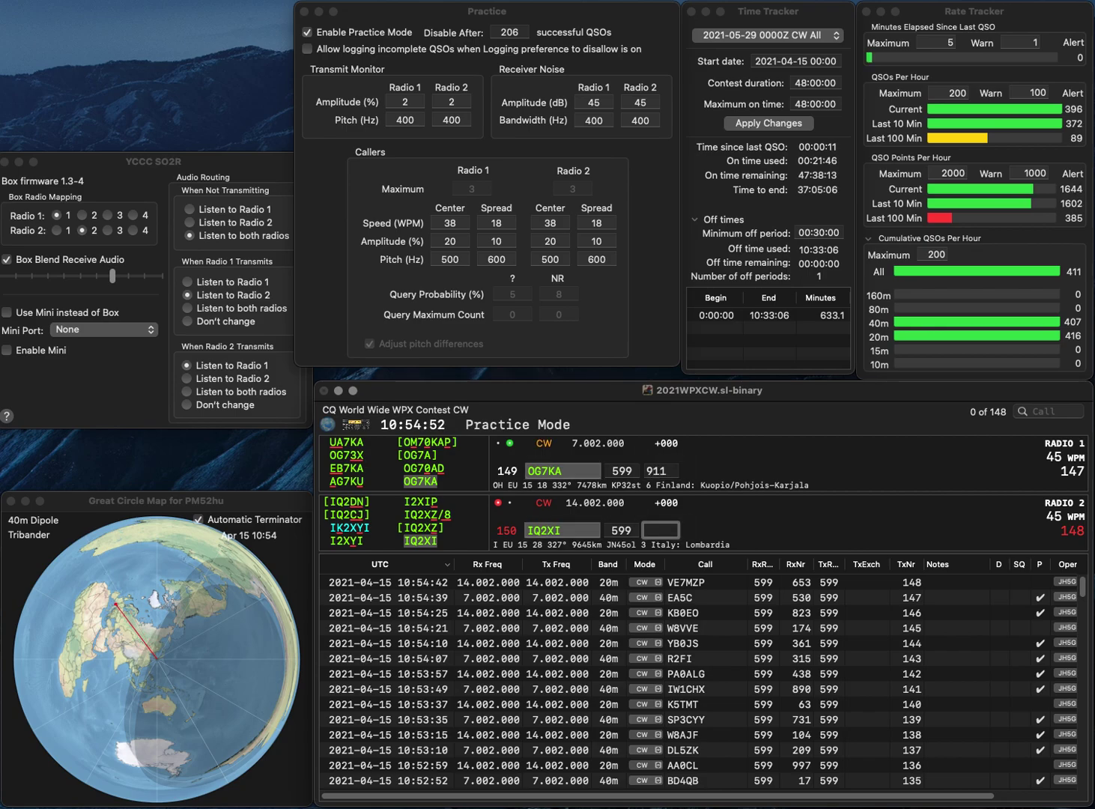
pyautogui.write('644')
pyautogui.press('Return')
# - Answer F6FGB on Radio 1 and send the partial call ZD on Radio 2
pyautogui.press('`')
pyautogui.write('F6FO')
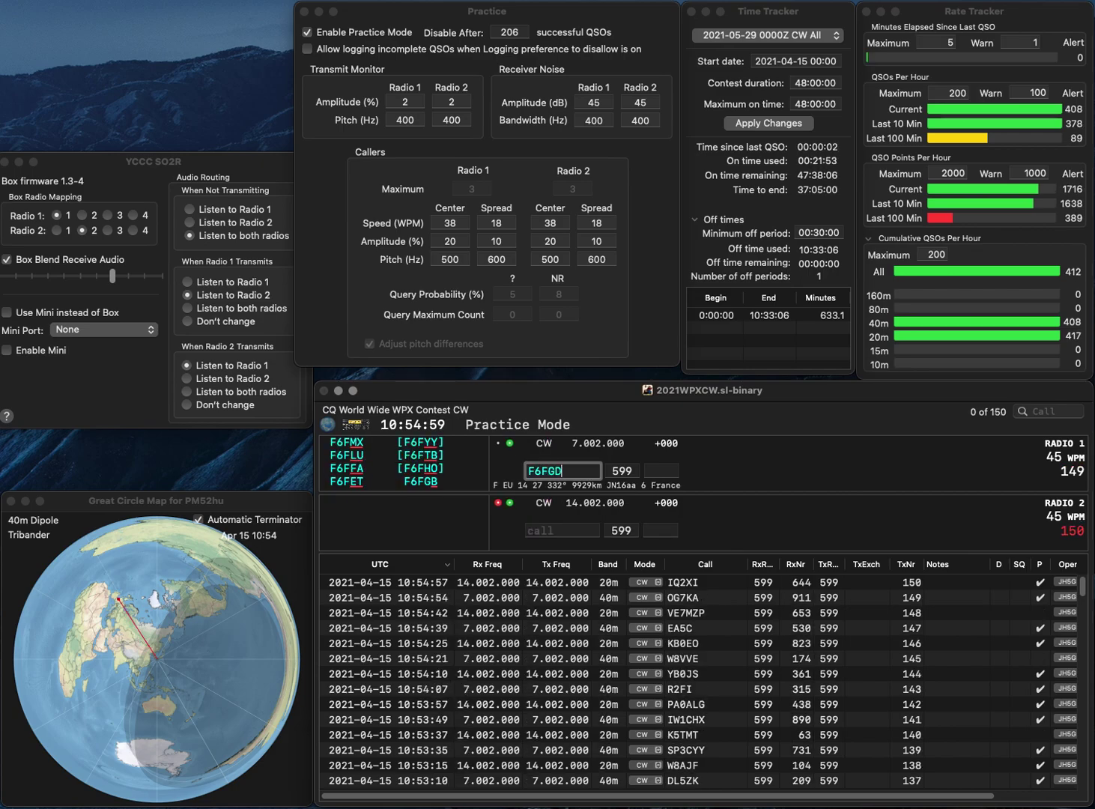
pyautogui.write('GB')
pyautogui.press('Return')
pyautogui.press('`')
pyautogui.write('G')
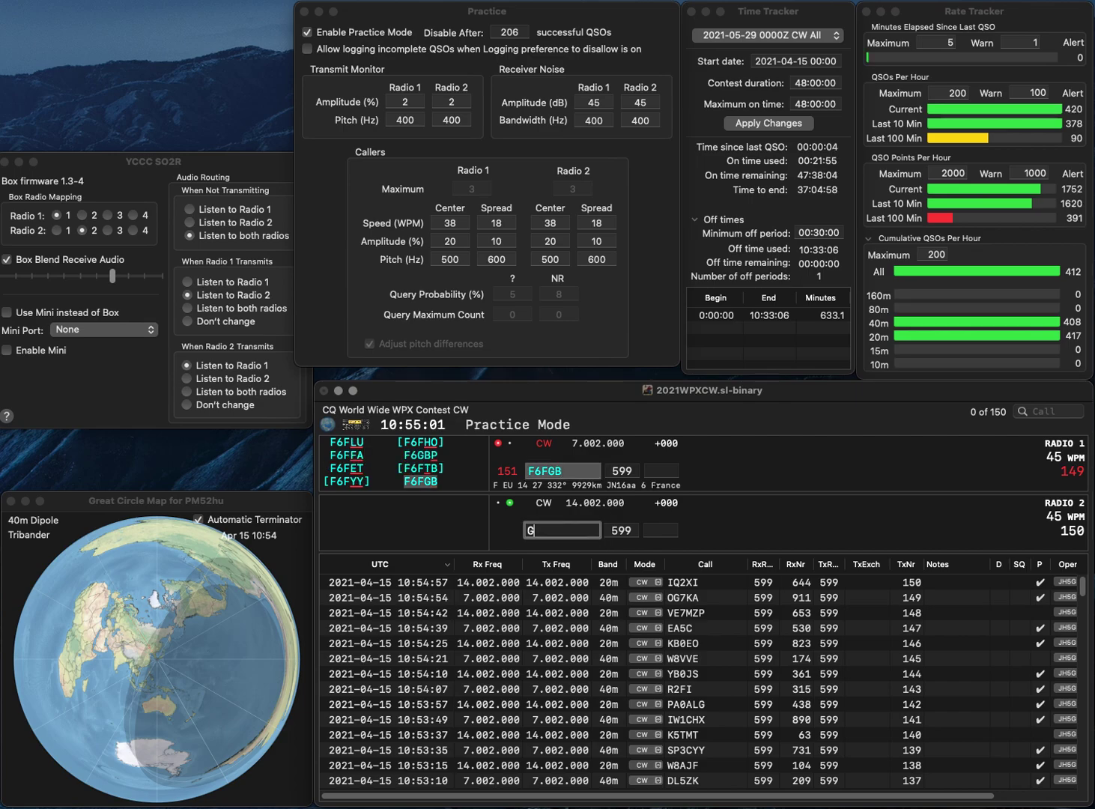
pyautogui.press('Return')
pyautogui.press('`')
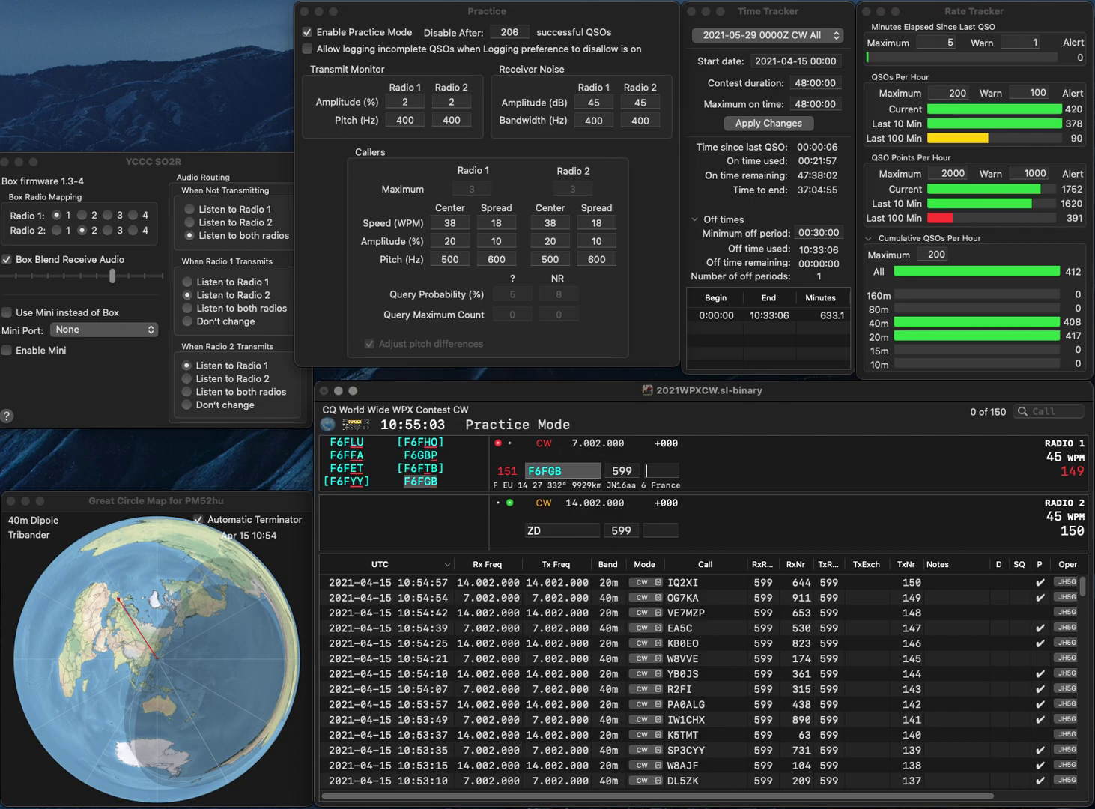
pyautogui.press('space')
pyautogui.write('6')
pyautogui.press('Return')
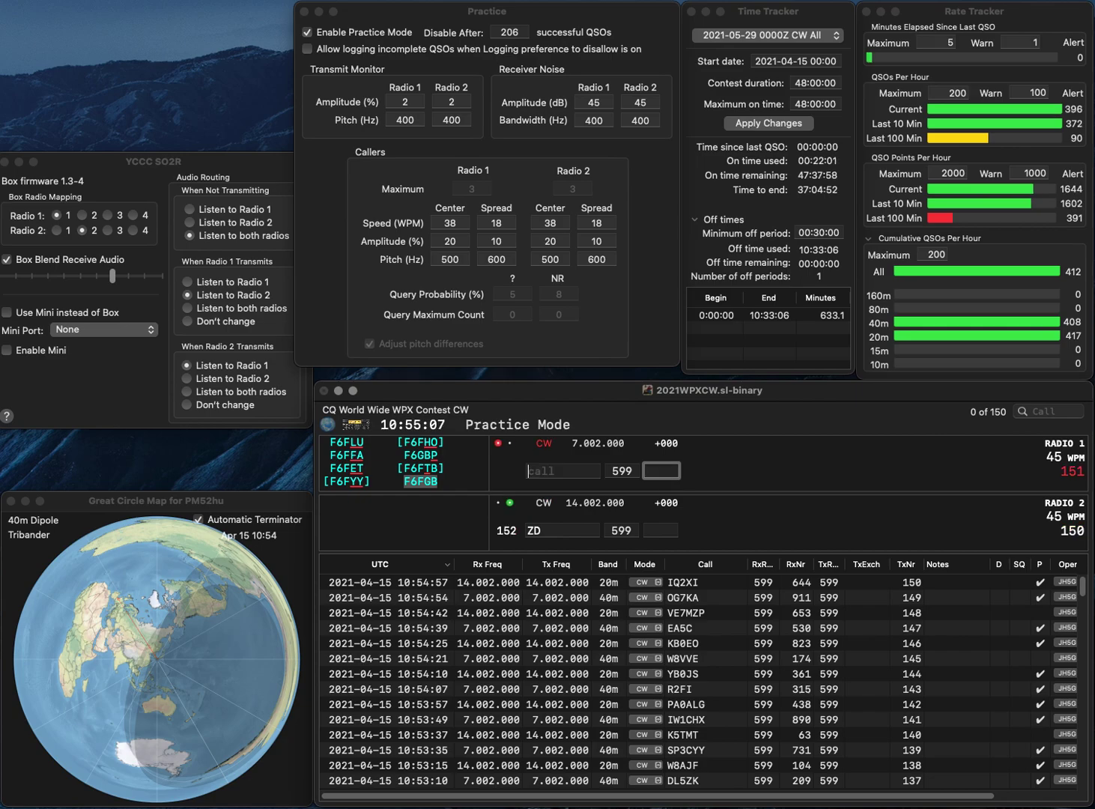
pyautogui.write('K1')
pyautogui.press('Return')
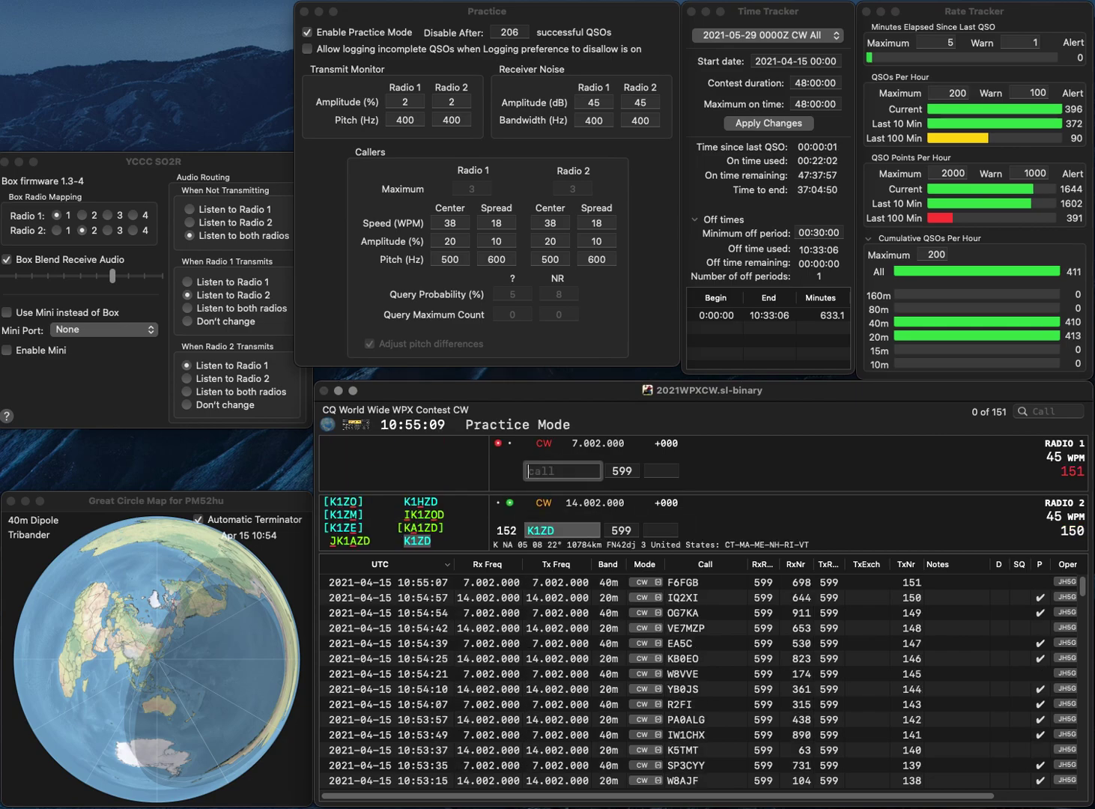
pyautogui.write('SV1')
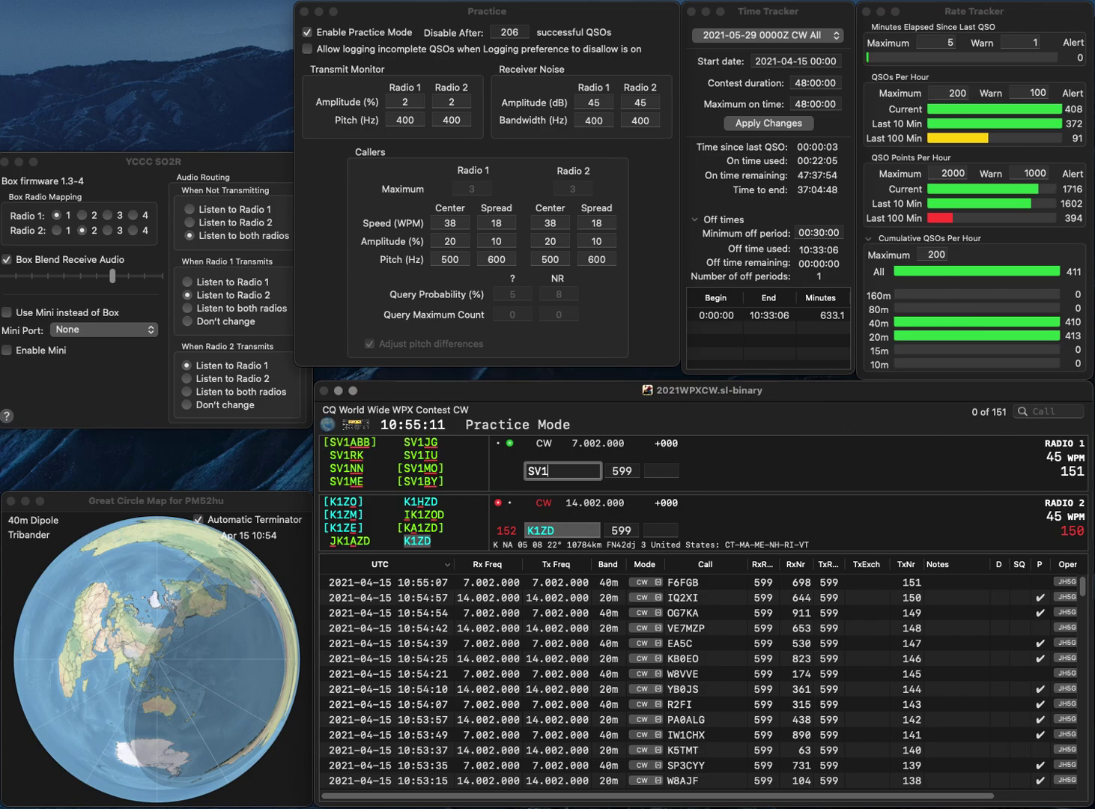
pyautogui.write('AJO')
pyautogui.press('Return')
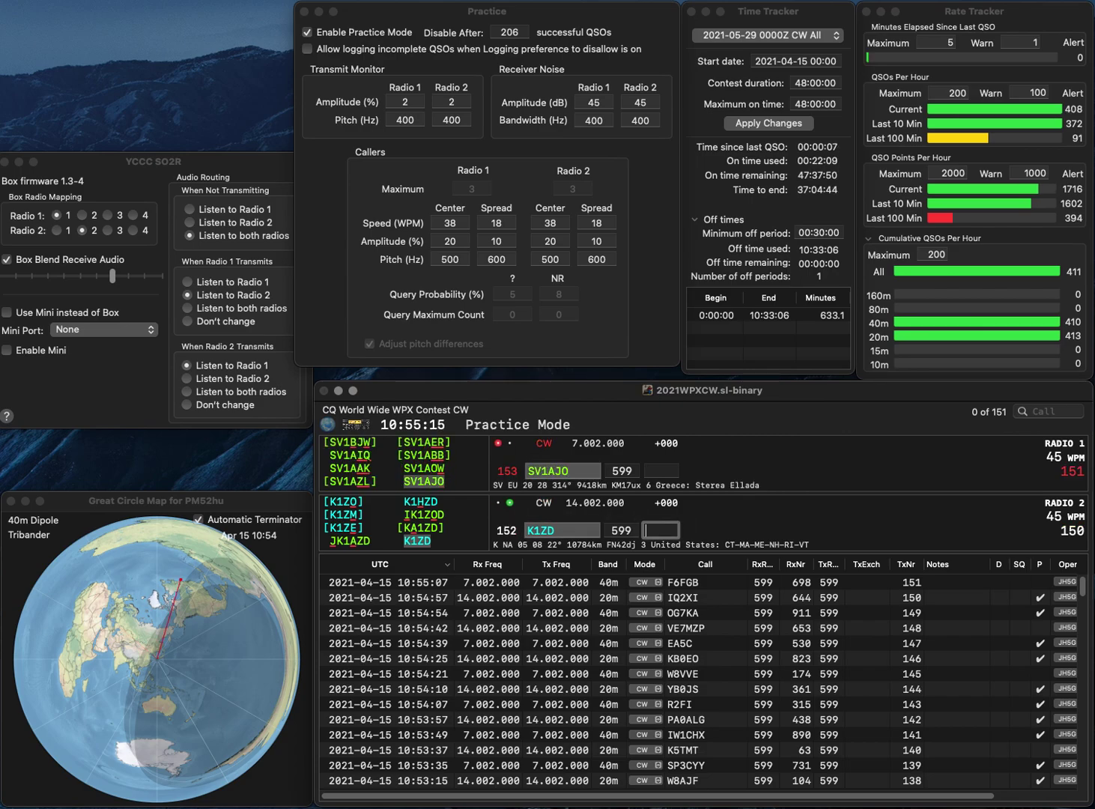
# - Log serial number 84 for K1ZD on Radio 2 and 960 for SV1AJO on Radio 1
pyautogui.write('84')
pyautogui.press('Return')
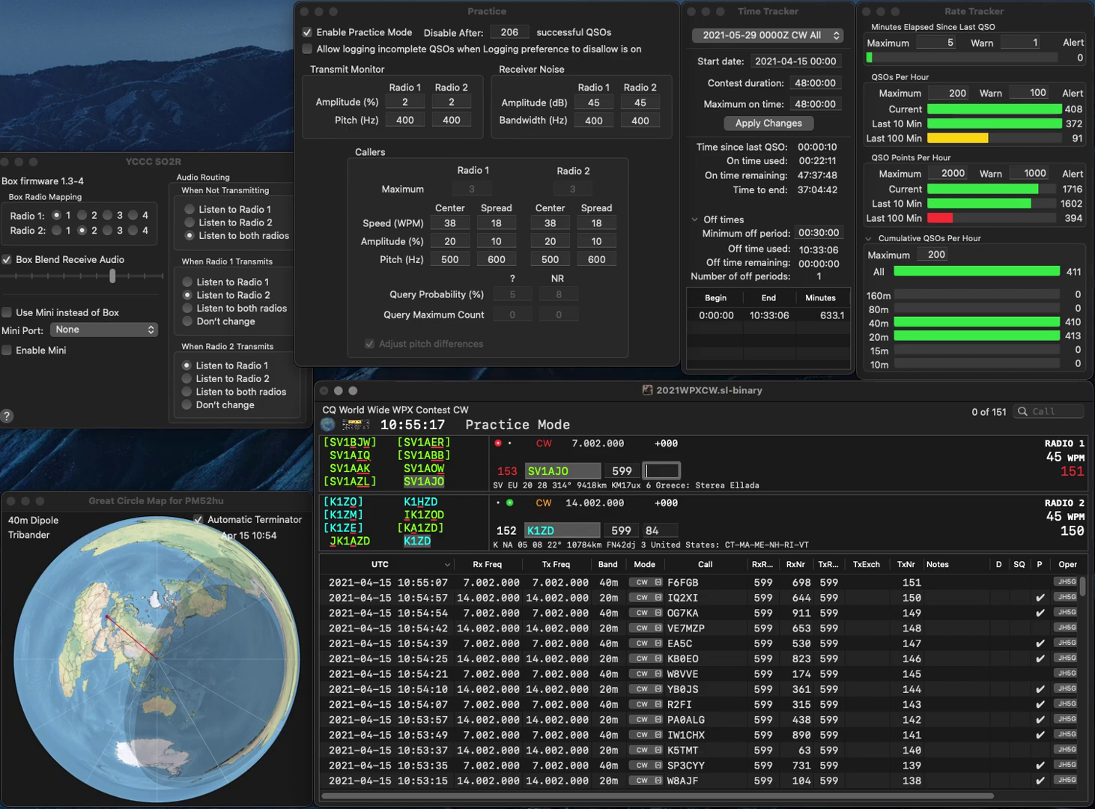
pyautogui.write('960')
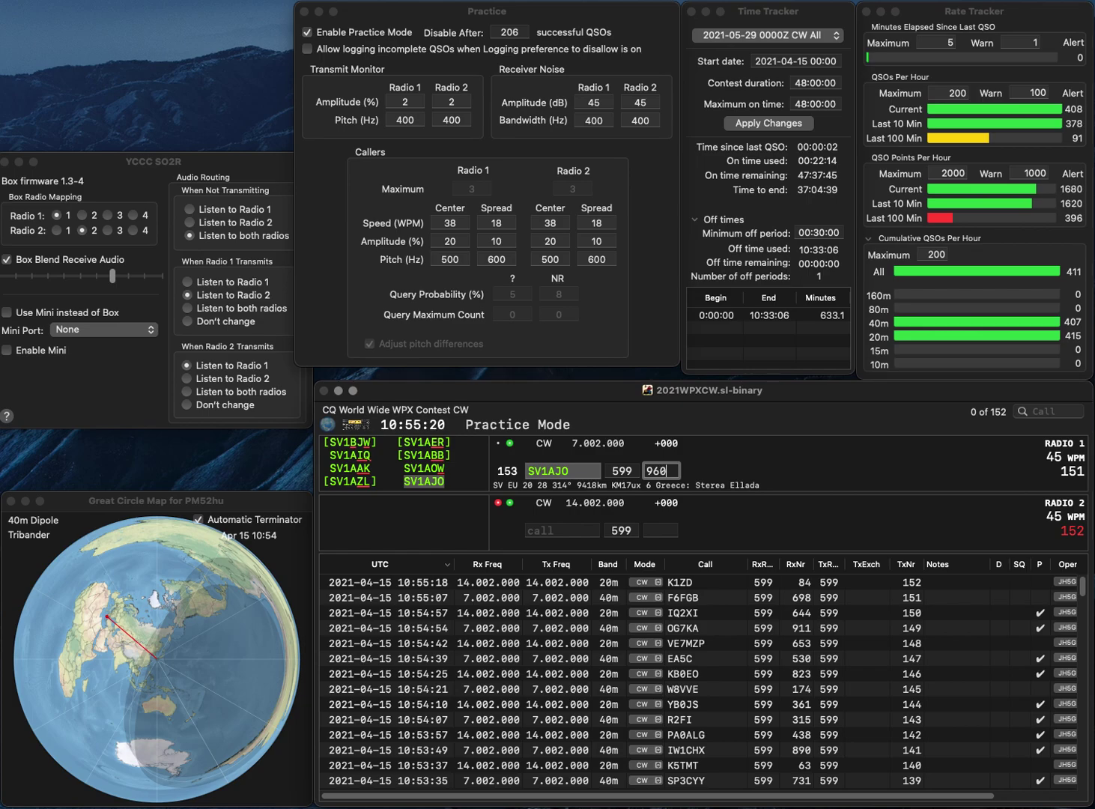
pyautogui.press('Return')
pyautogui.write('XN')
pyautogui.press('Return')
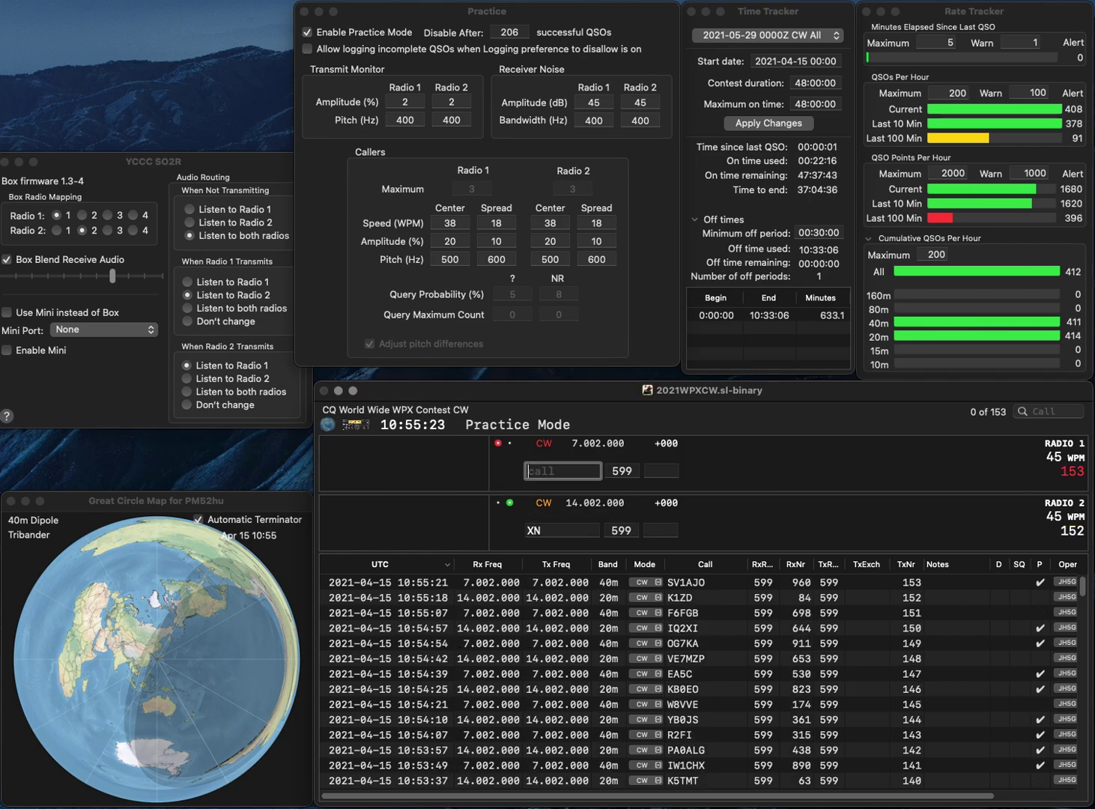
pyautogui.write('KC1ER')
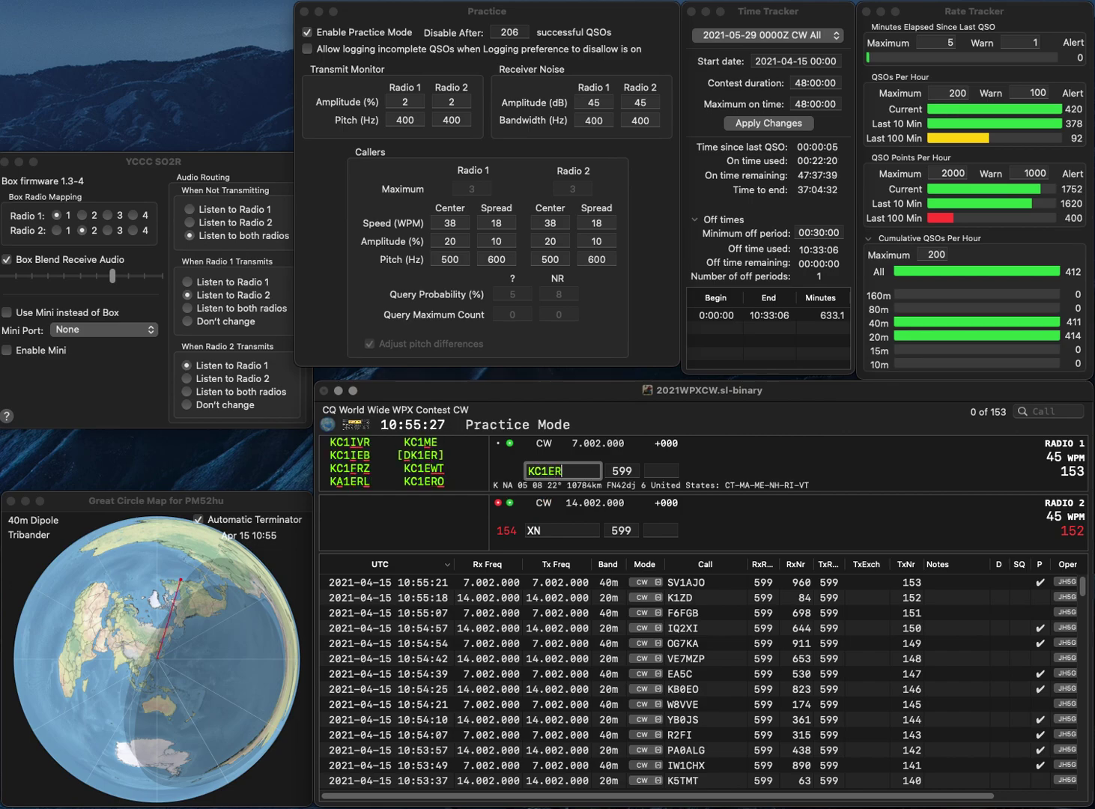
pyautogui.write('O')
pyautogui.press('Return')
pyautogui.write('US5XD')
pyautogui.press('Return')
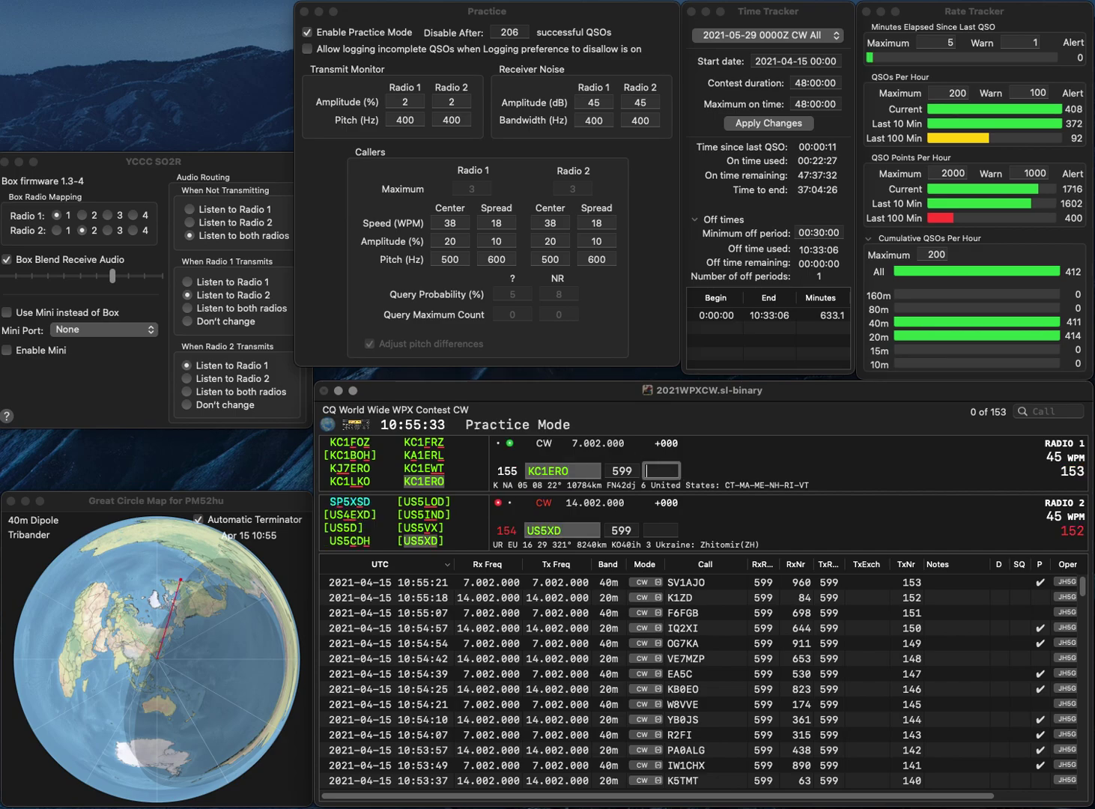
pyautogui.write('147')
pyautogui.press('Return')
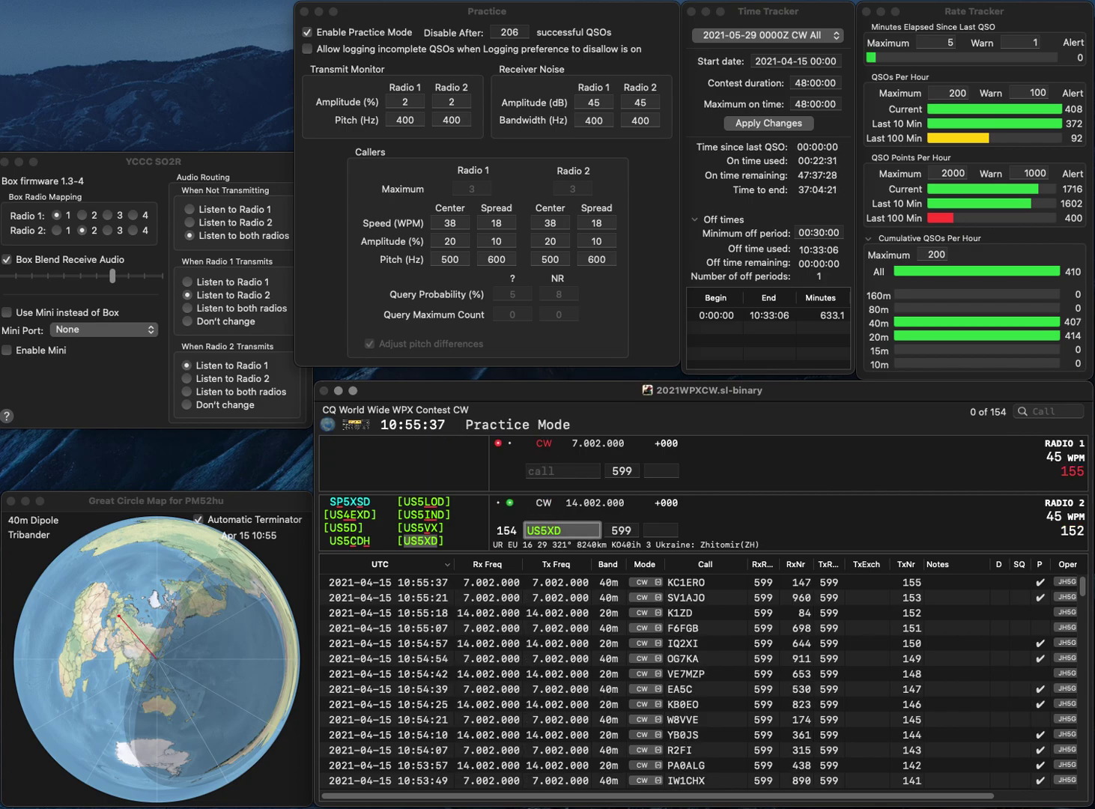
pyautogui.write('2')
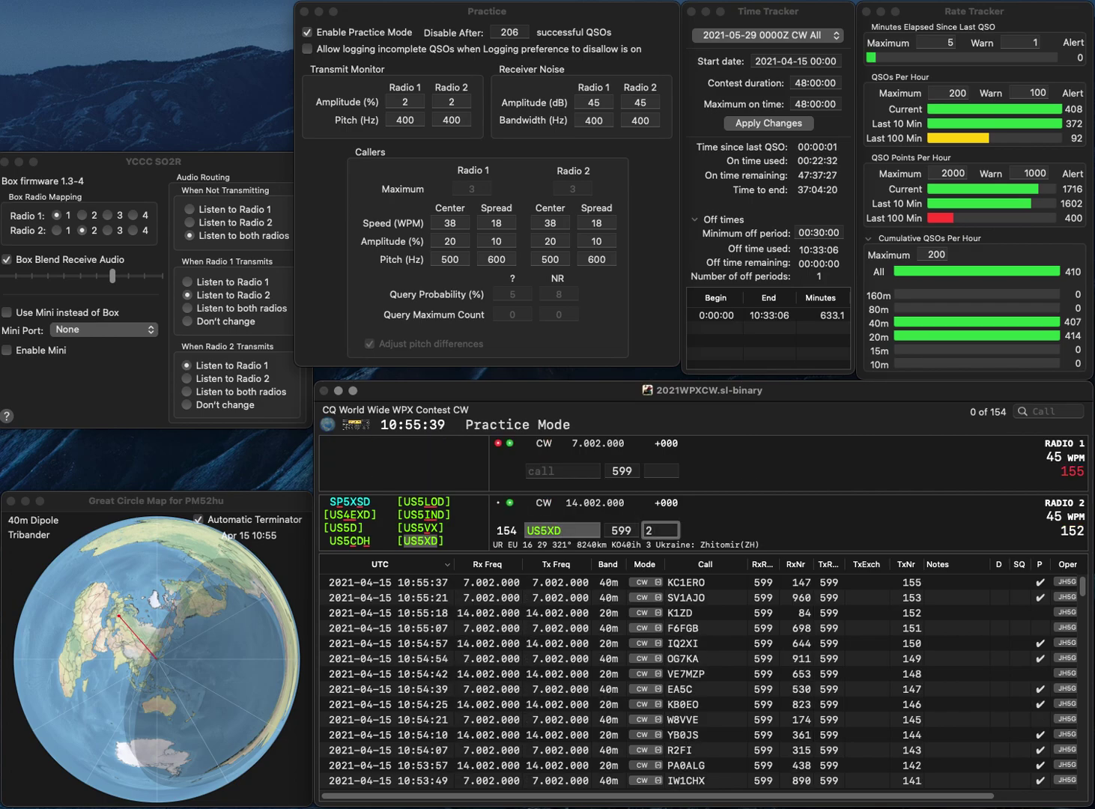
pyautogui.write('8')
pyautogui.press('Return')
# - Answer PY3NY on Radio 1 and K4OSO on Radio 2
pyautogui.write('PY')
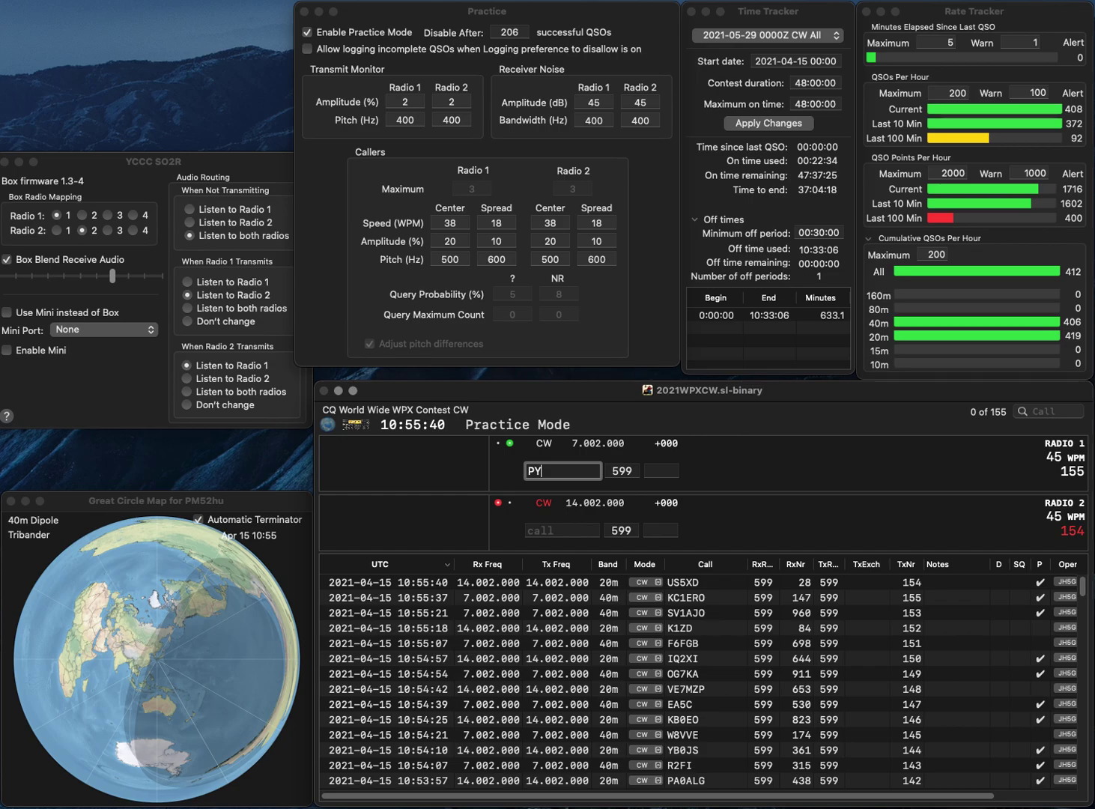
pyautogui.write('3NY')
pyautogui.press('Return')
pyautogui.write('4OSO')
pyautogui.press('Up')
pyautogui.press('Return')
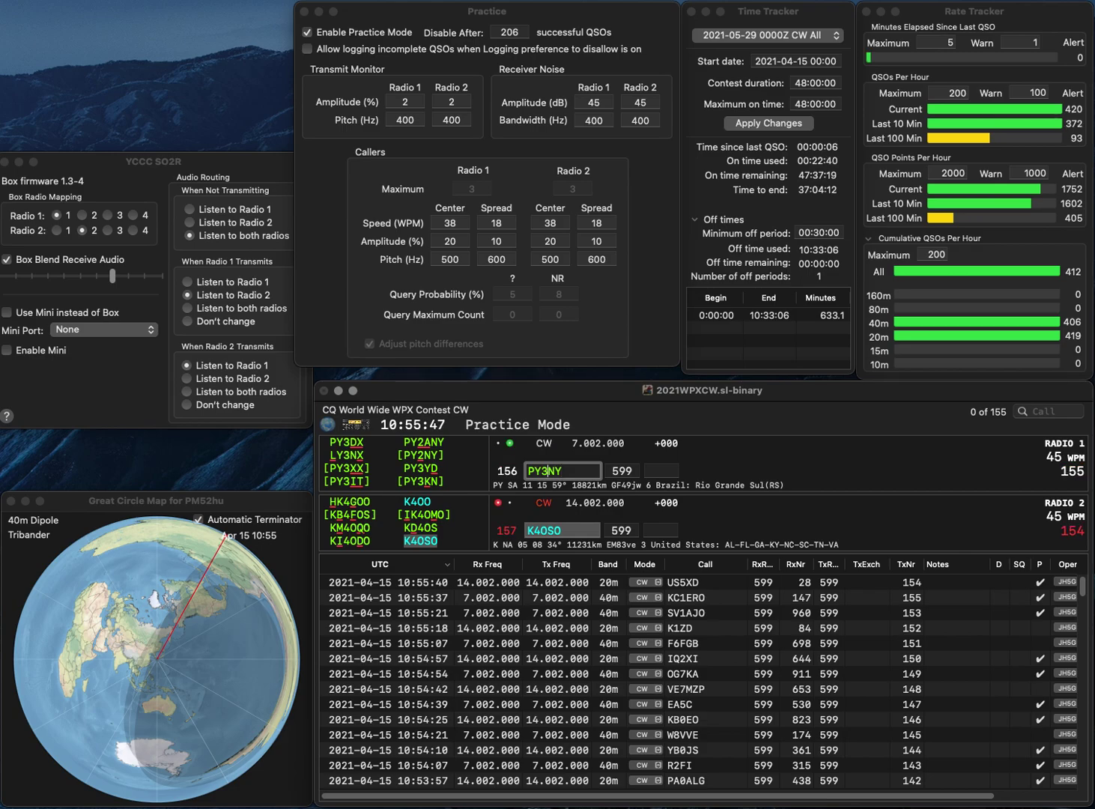
# - Correct the call on Radio 1 to PY2NY
pyautogui.press('BackSpace')
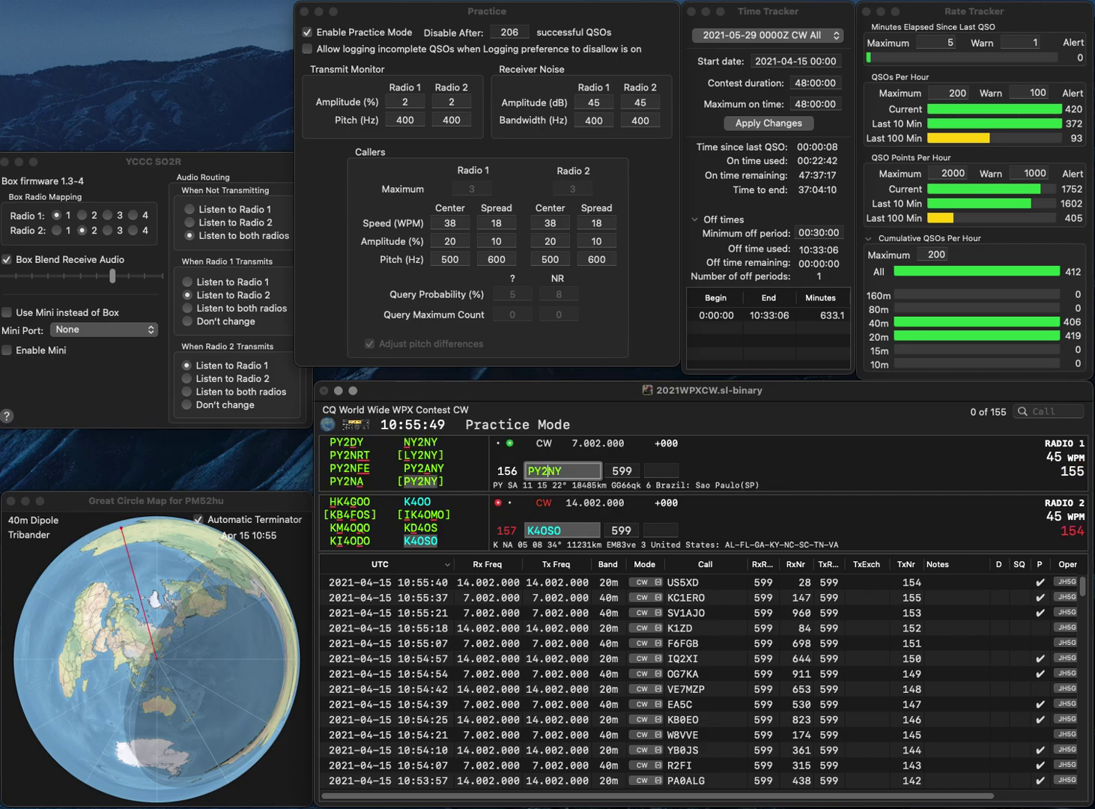
pyautogui.write('D')
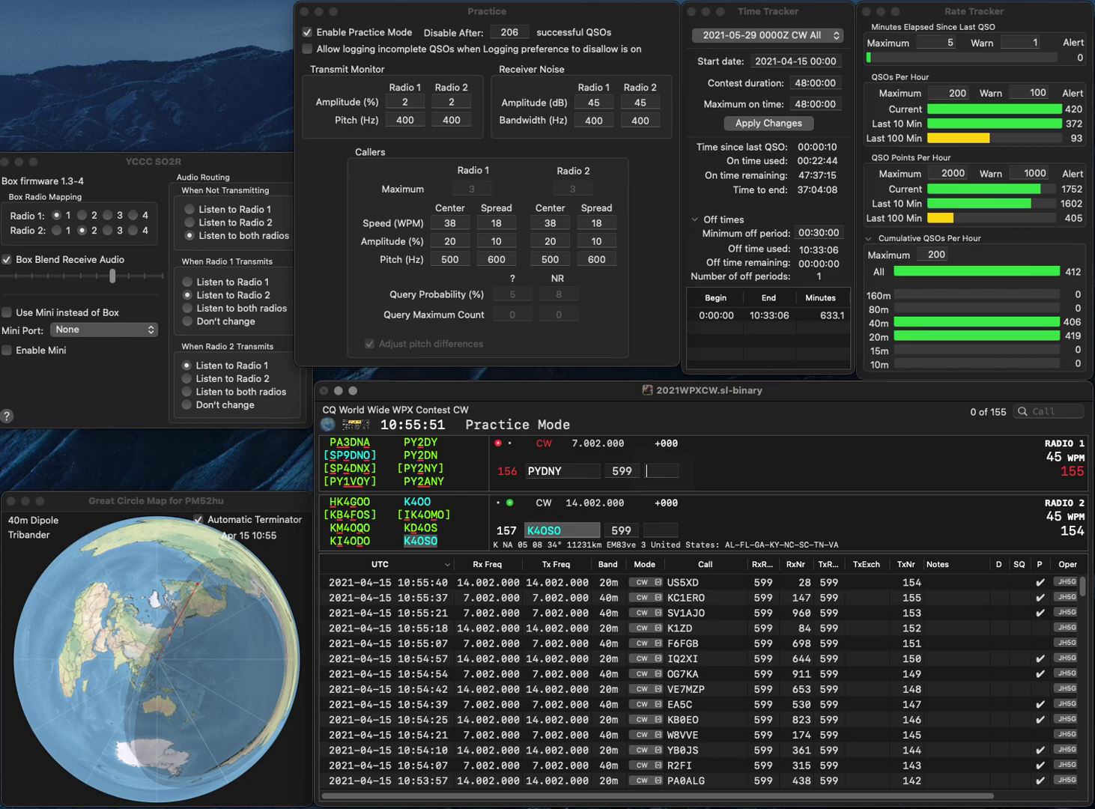
pyautogui.press('space')
pyautogui.press('BackSpace')
pyautogui.write('2')
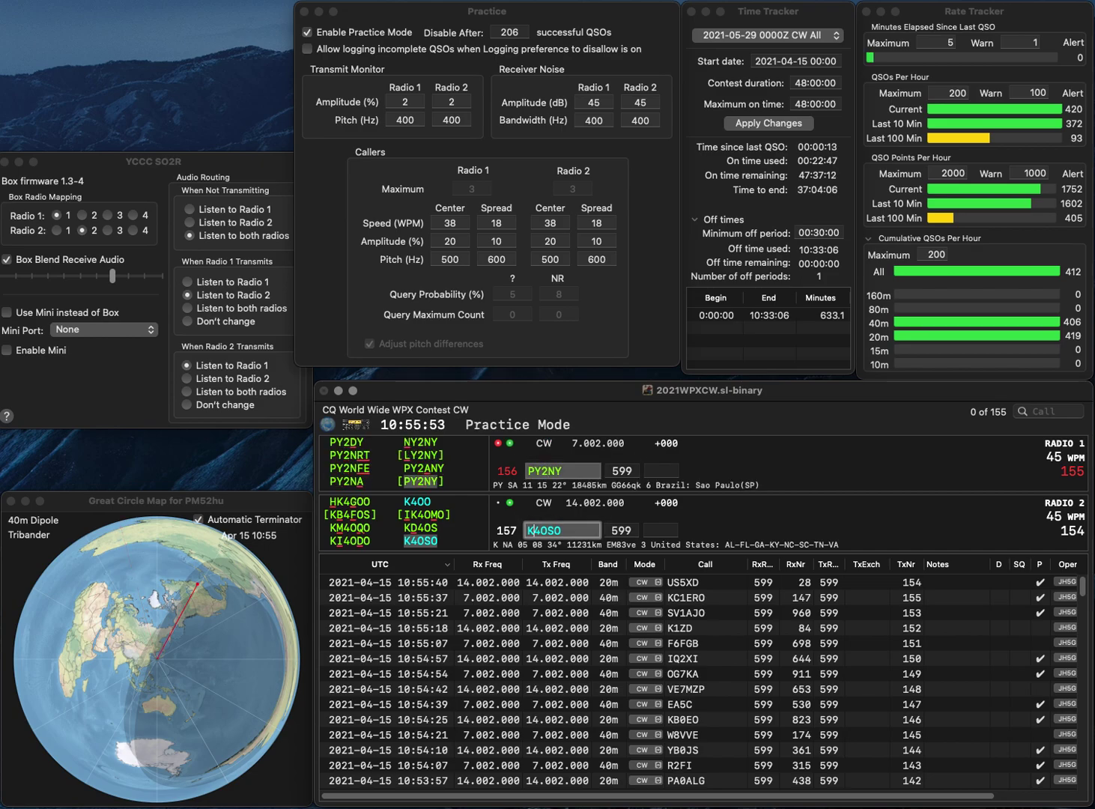
# - Log serial number 696 for K4OSO on Radio 2
pyautogui.press('Down')
pyautogui.press('space')
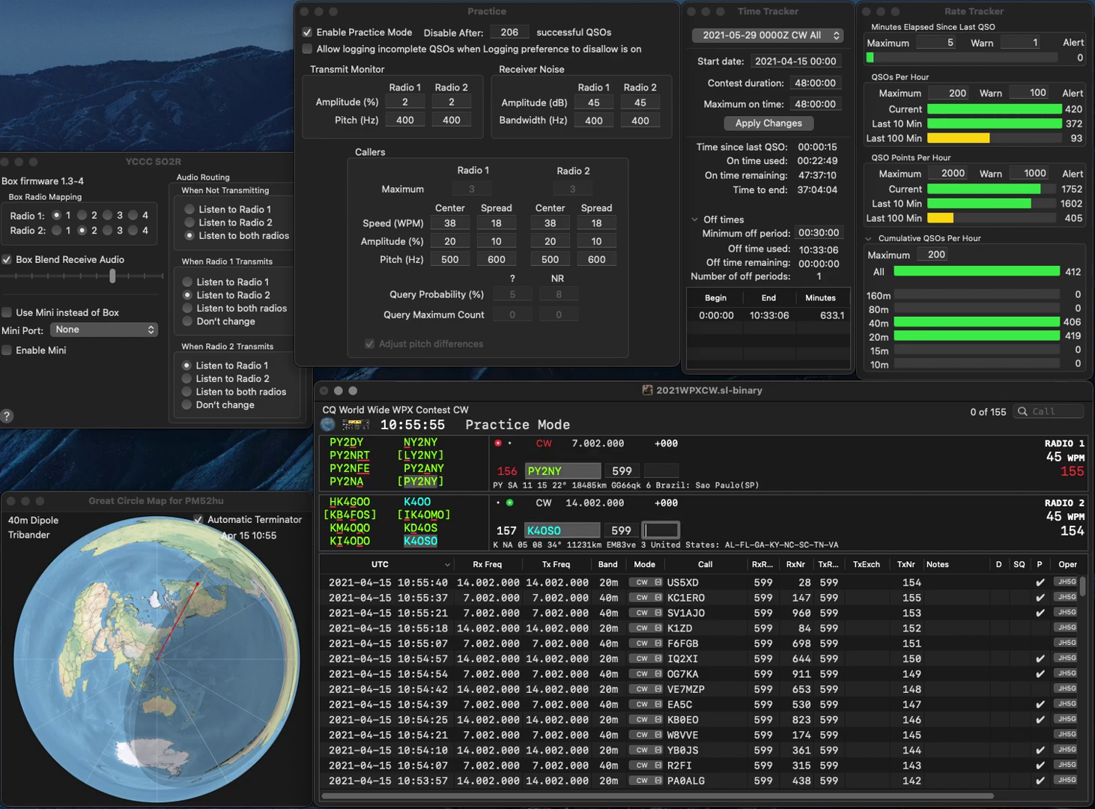
pyautogui.write('696')
pyautogui.press('Return')
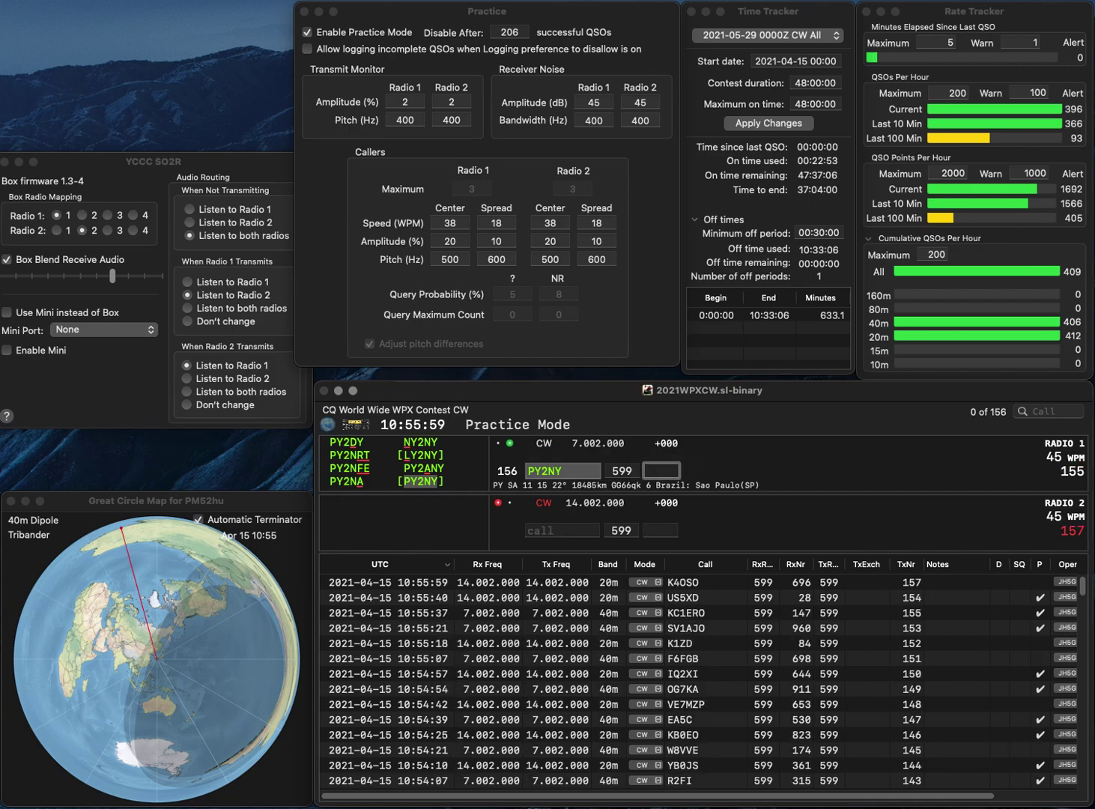
# - Correct the call on Radio 1 to PY2DY and resend it, and answer K7YEM on Radio 2
pyautogui.click(555, 471)
pyautogui.press('BackSpace')
pyautogui.write('D')
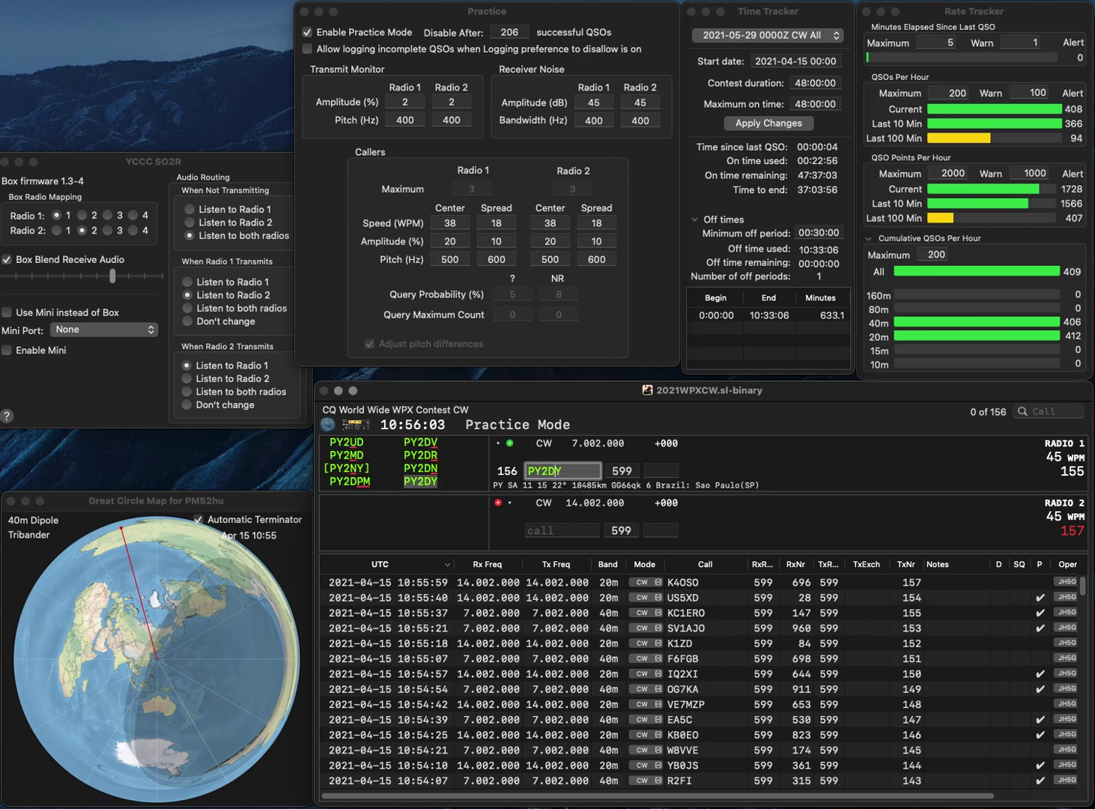
pyautogui.press('Return')
pyautogui.write('K7YEM')
pyautogui.press('Return')
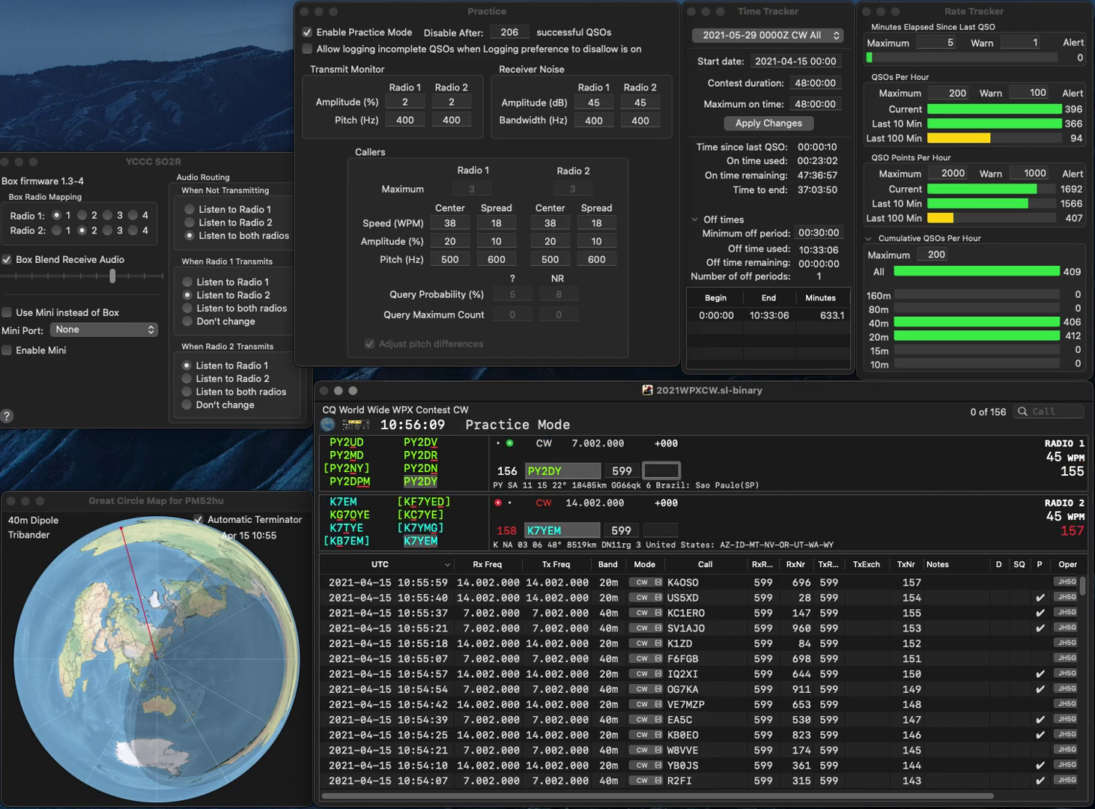
# - Log serial number 630 for PY2DY on Radio 1 and 83 for K7YEM on Radio 2
pyautogui.write('630')
pyautogui.press('Return')
pyautogui.click(645, 530)
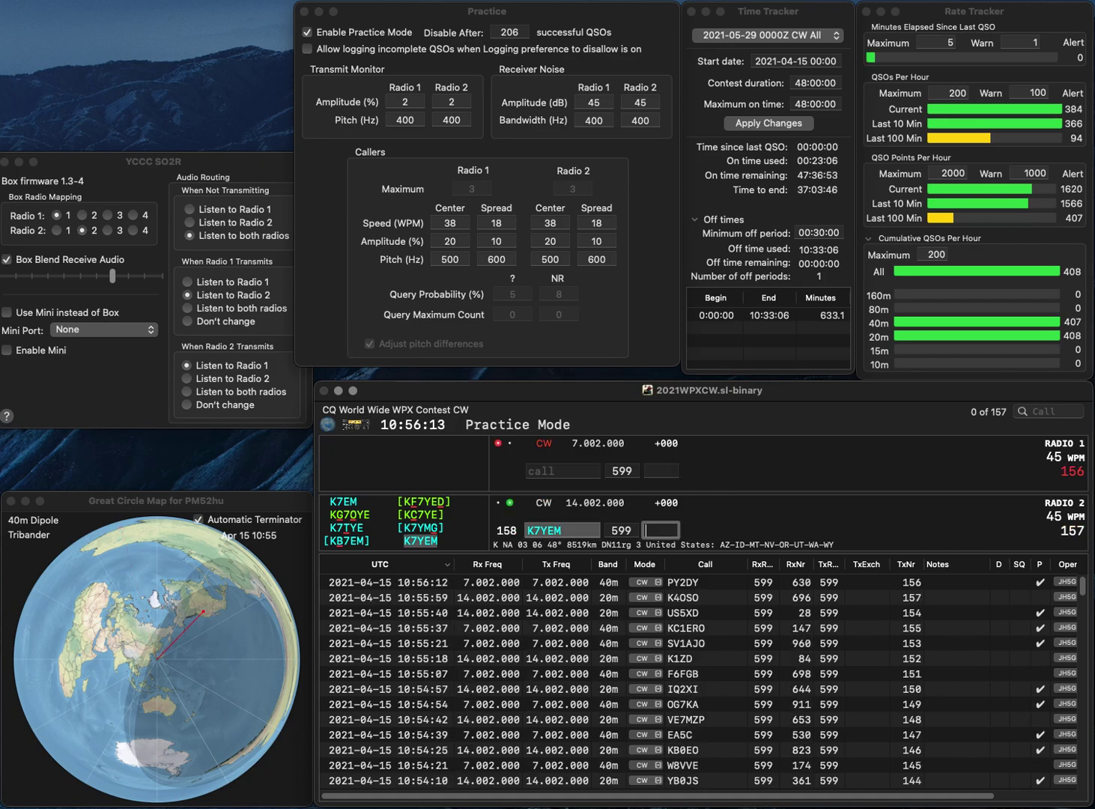
pyautogui.write('83')
pyautogui.press('Return')
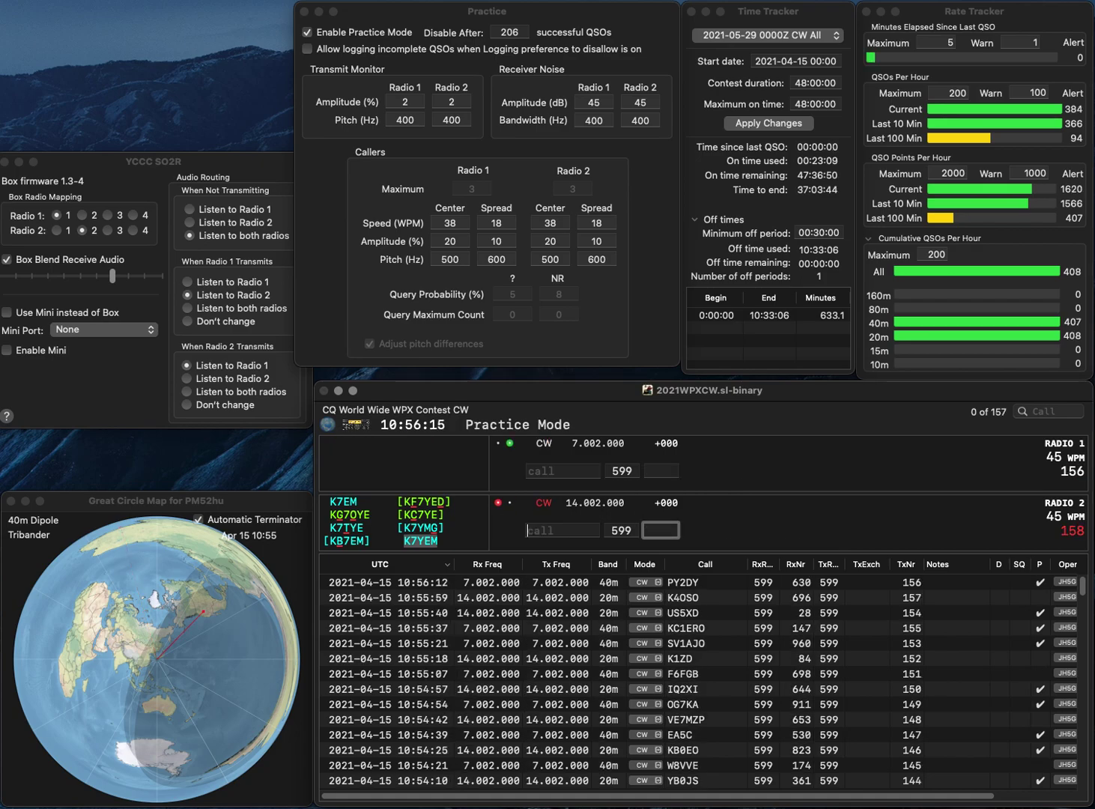
# - Answer DJ6ZM on Radio 1 and send the partial call MRL on Radio 2
pyautogui.write('DJ6ZM')
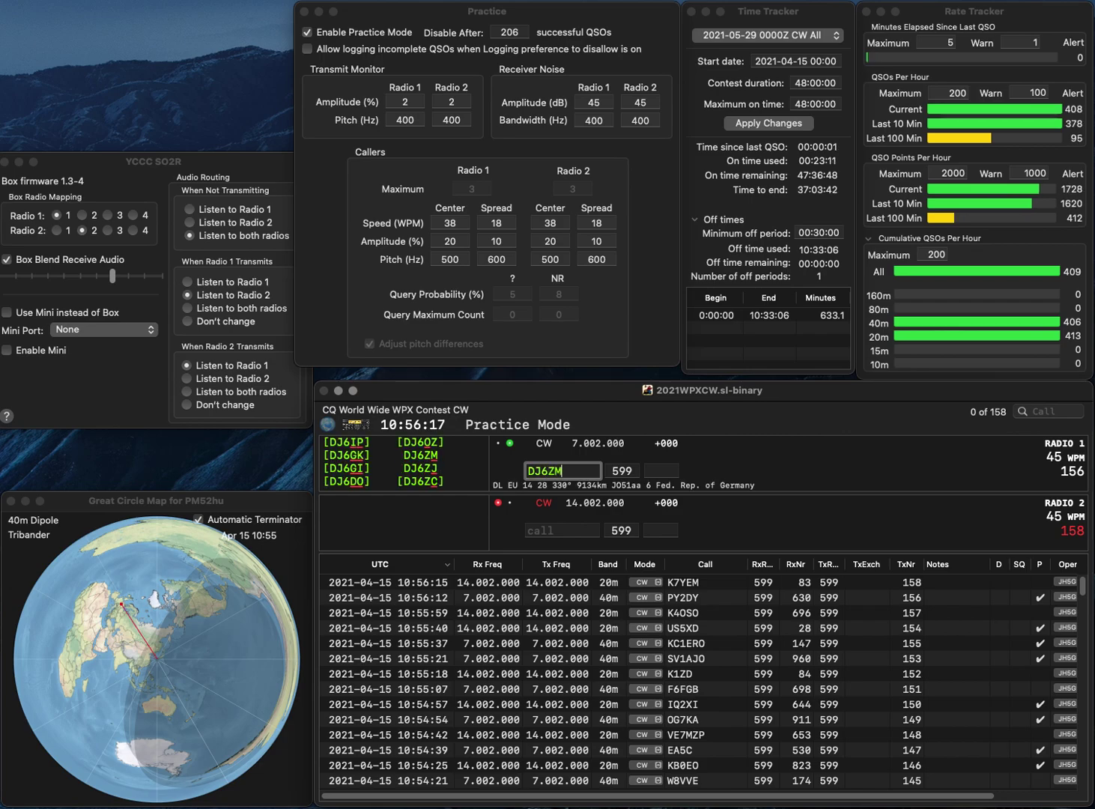
pyautogui.press('Return')
pyautogui.write('MRL')
pyautogui.press('Return')
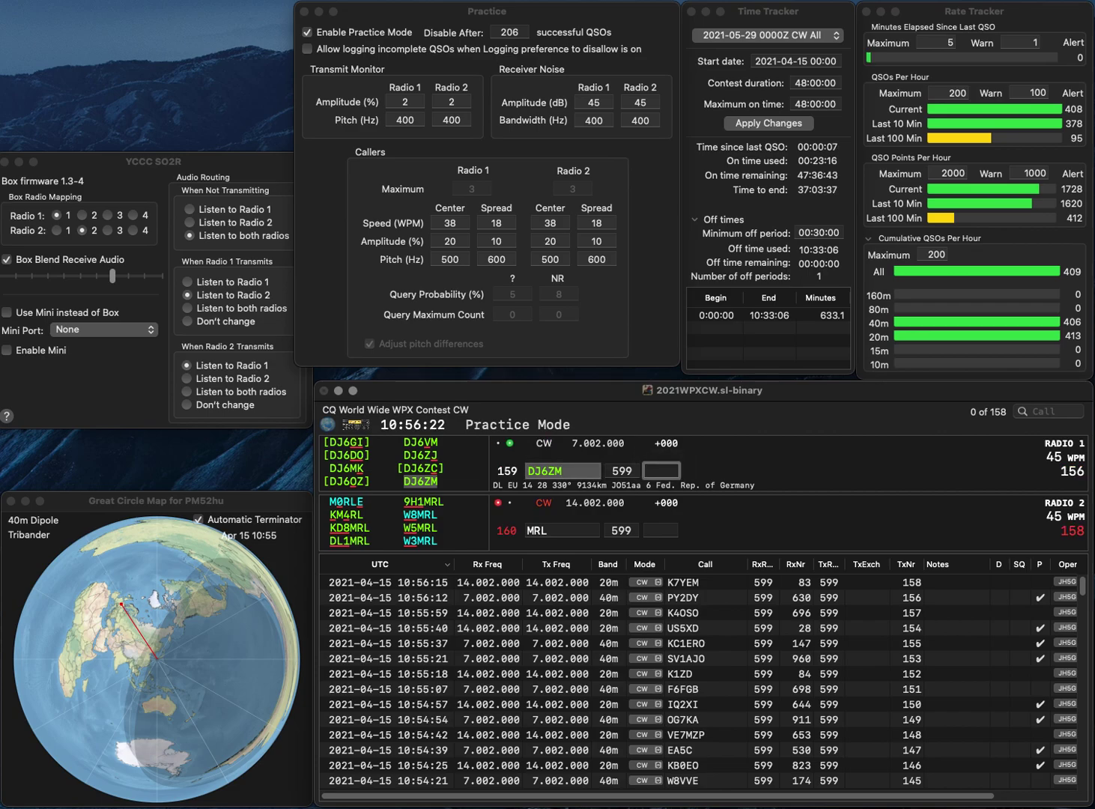
pyautogui.write('81')
pyautogui.press('Return')
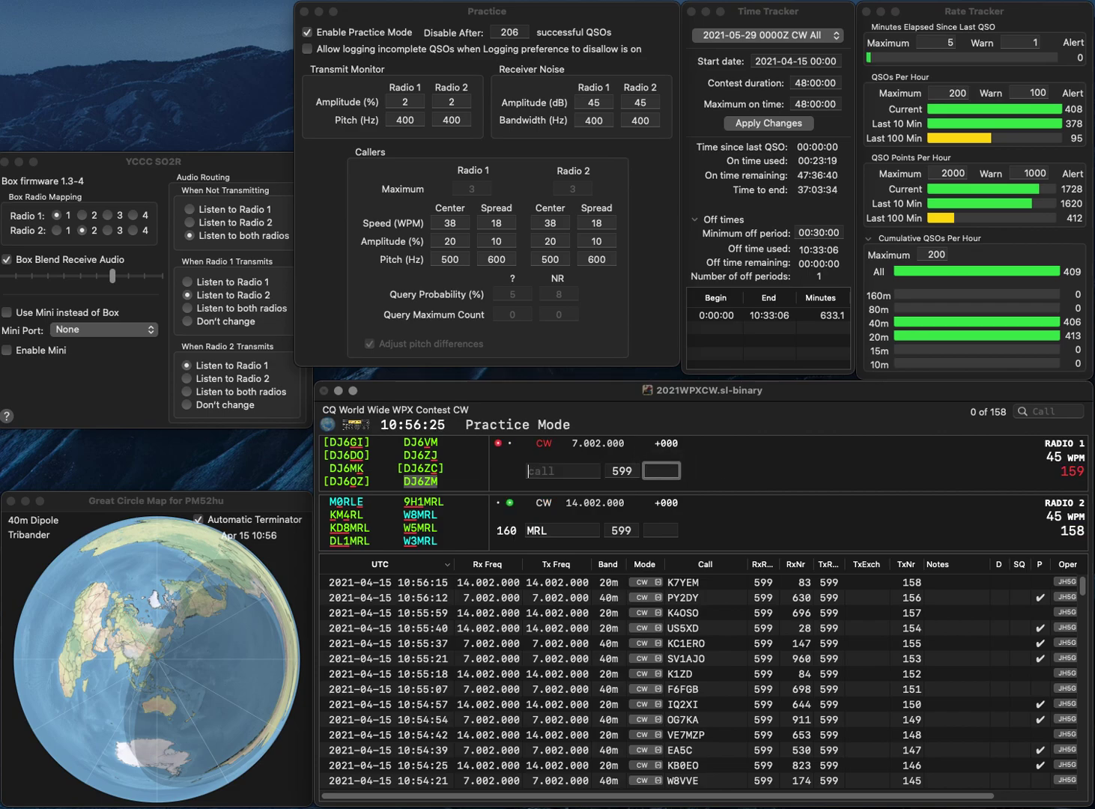
pyautogui.write('W')
pyautogui.press('Left')
pyautogui.press('Left')
pyautogui.press('Left')
pyautogui.write('W5')
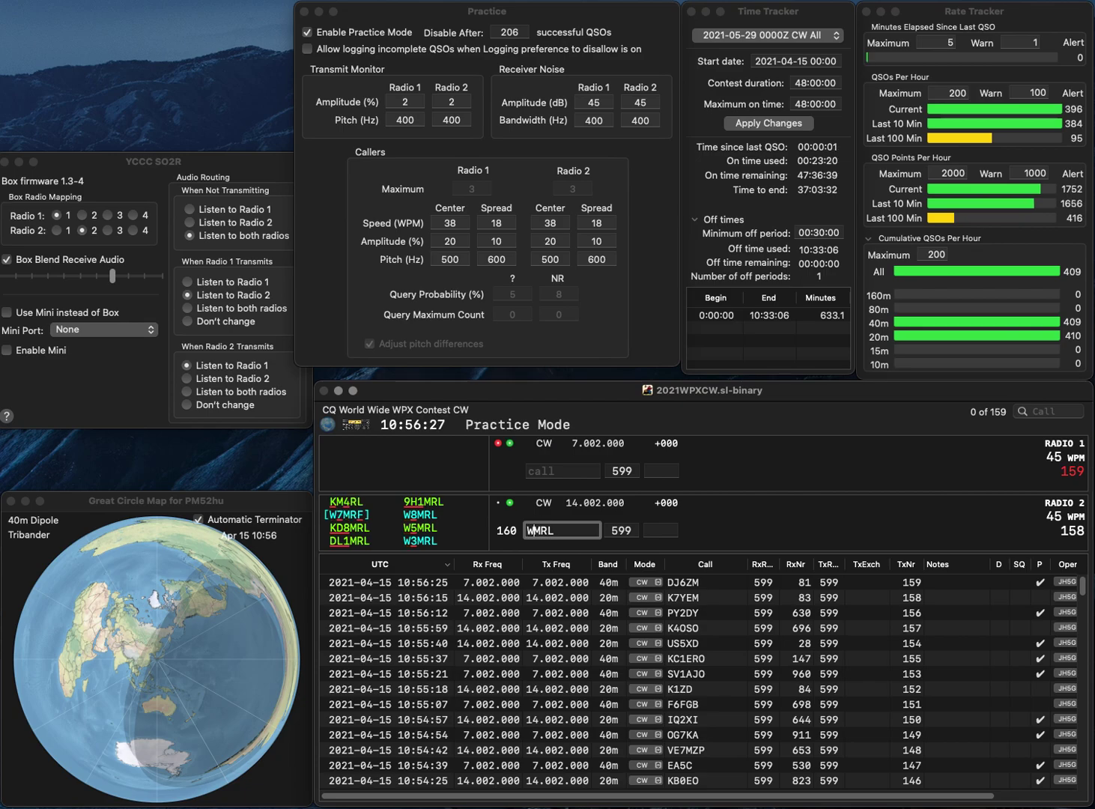
pyautogui.press('Return')
pyautogui.write('1J')
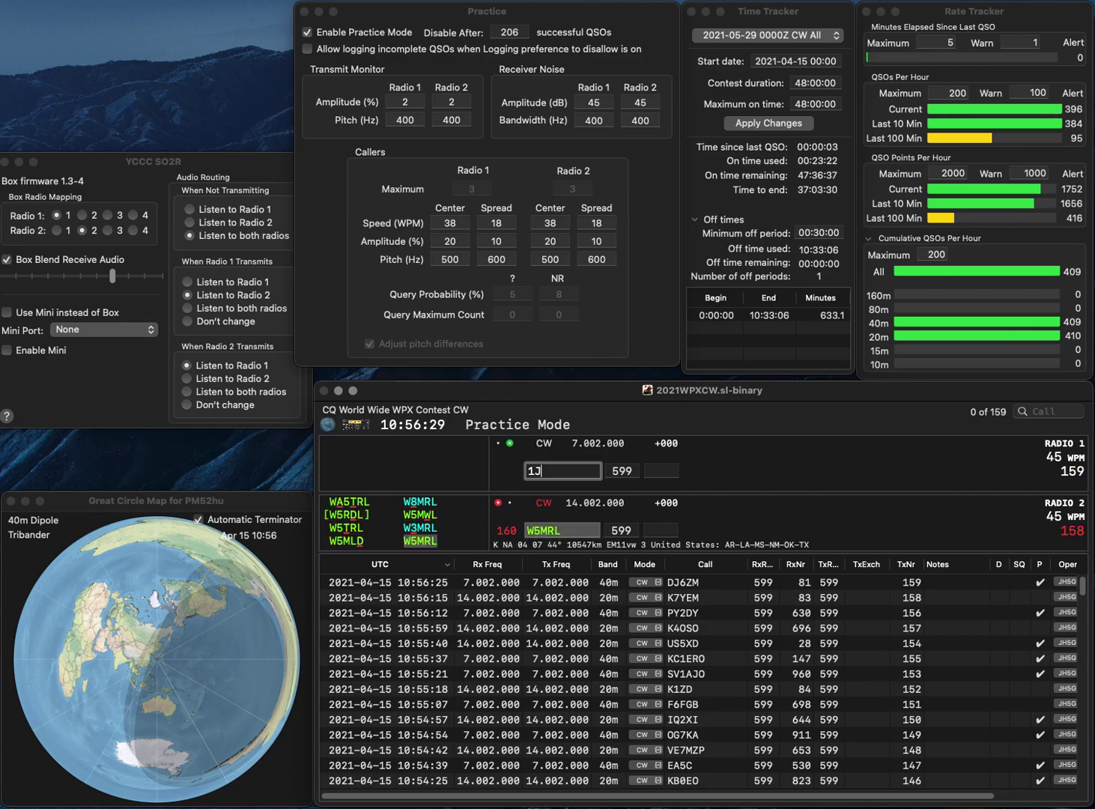
pyautogui.write('WC')
pyautogui.press('Home')
pyautogui.write('W')
pyautogui.press('Return')
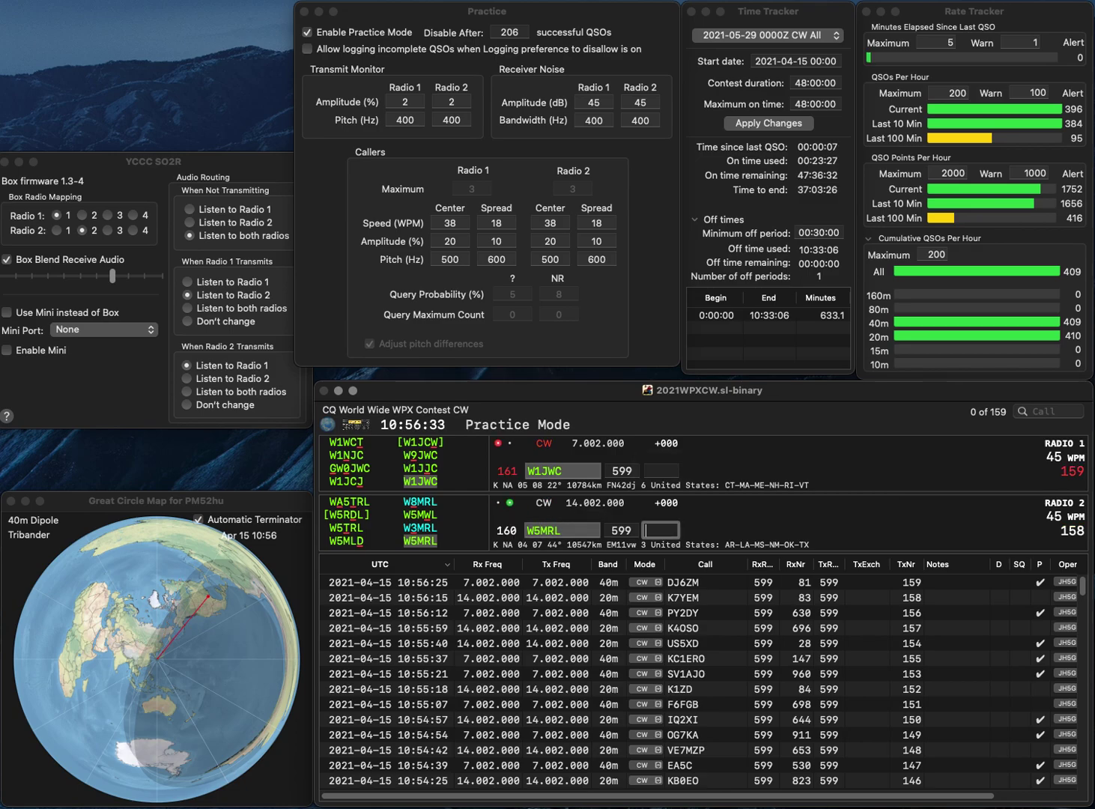
pyautogui.write('31')
pyautogui.press('Return')
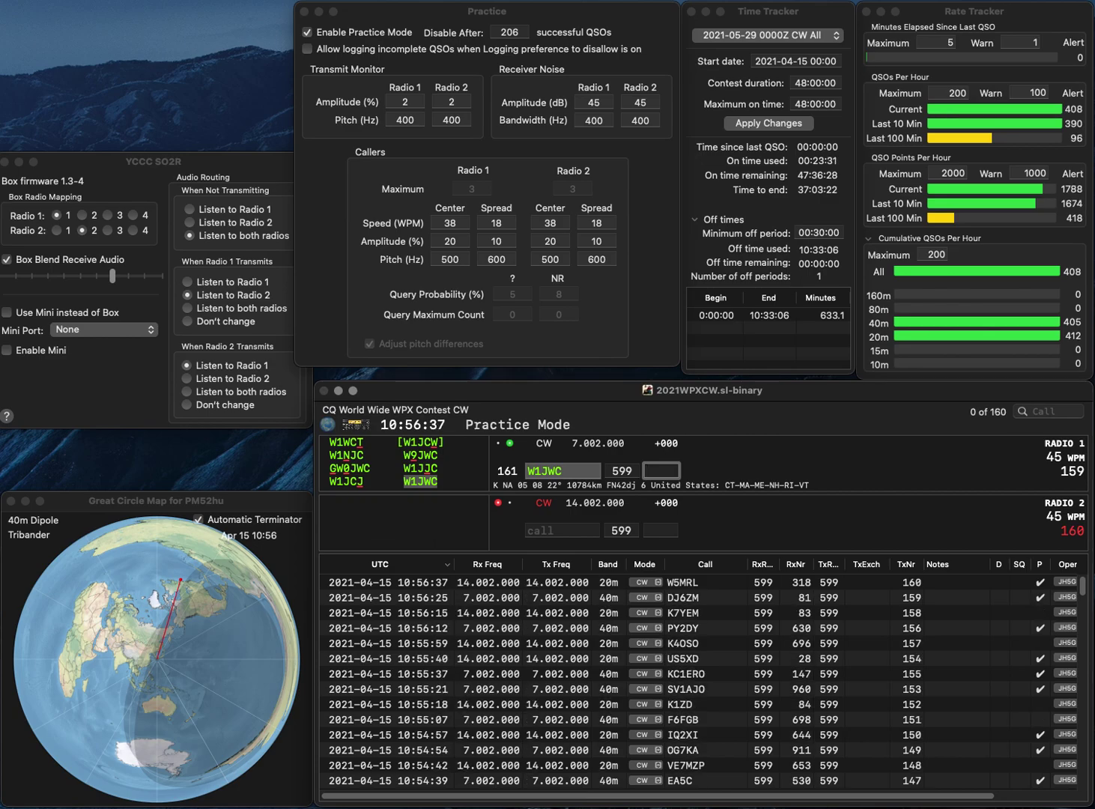
pyautogui.write('565')
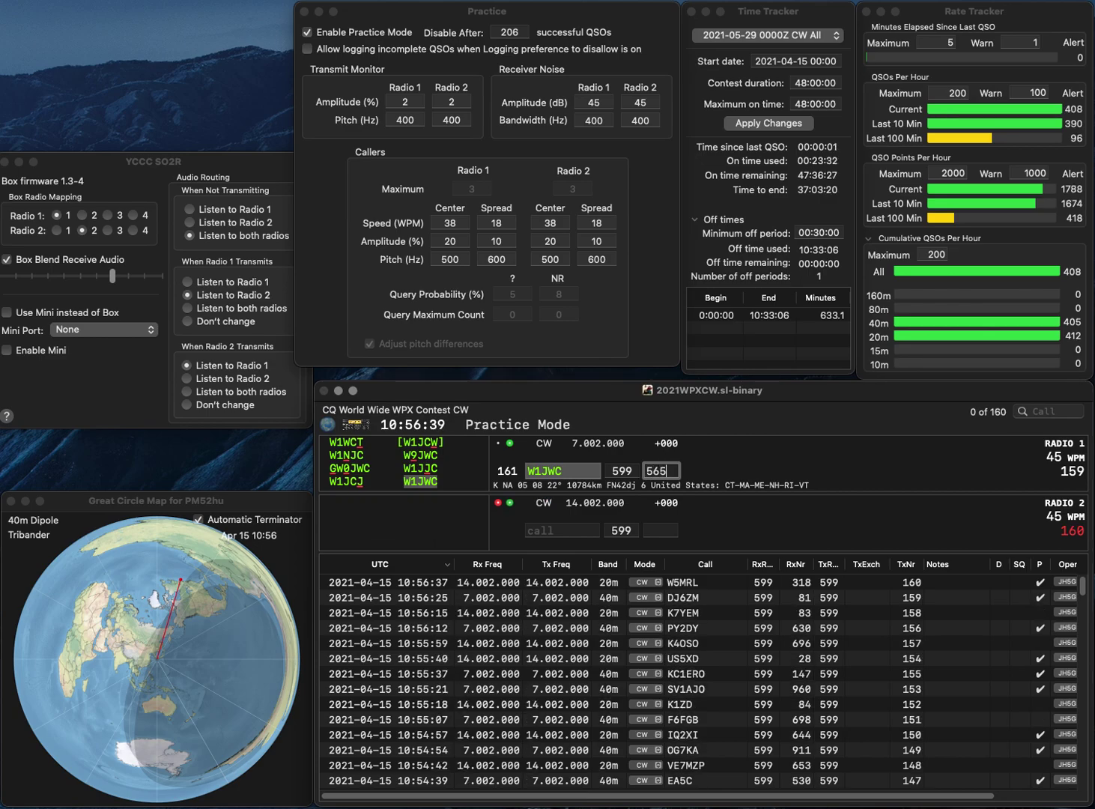
pyautogui.press('Return')
pyautogui.write('WA1')
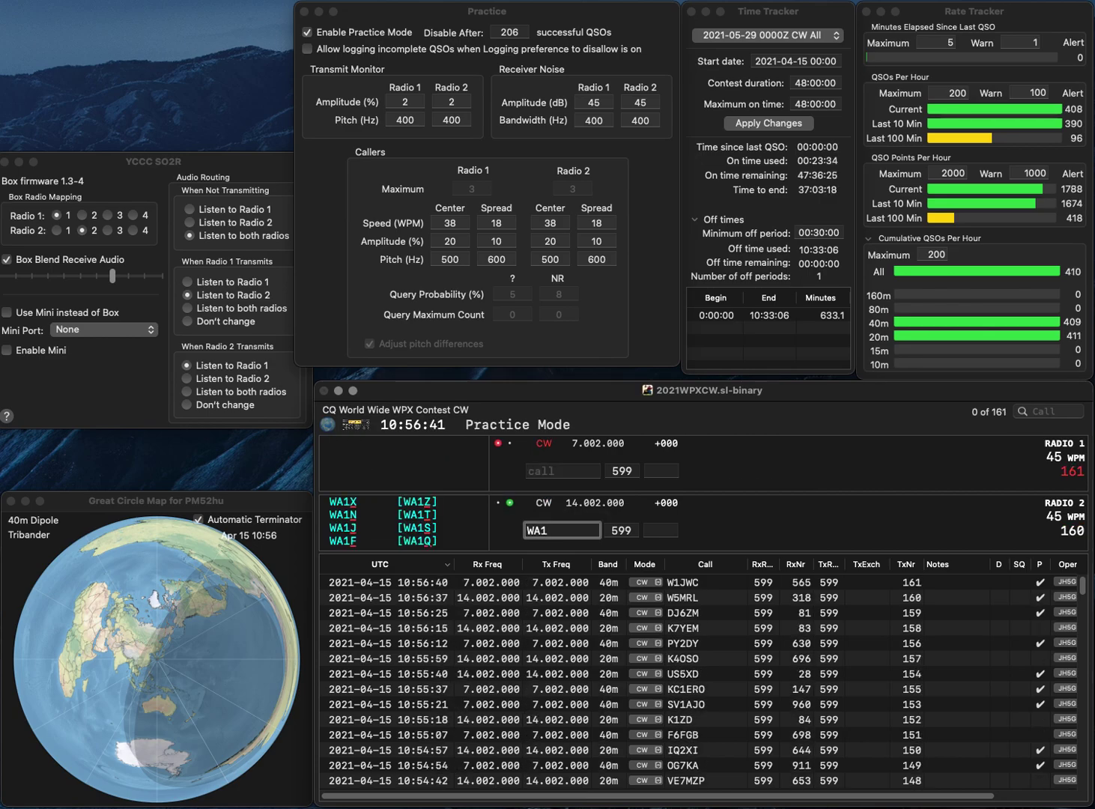
pyautogui.write('ZYX')
pyautogui.press('Return')
pyautogui.write('KB9DVC')
pyautogui.press('Return')
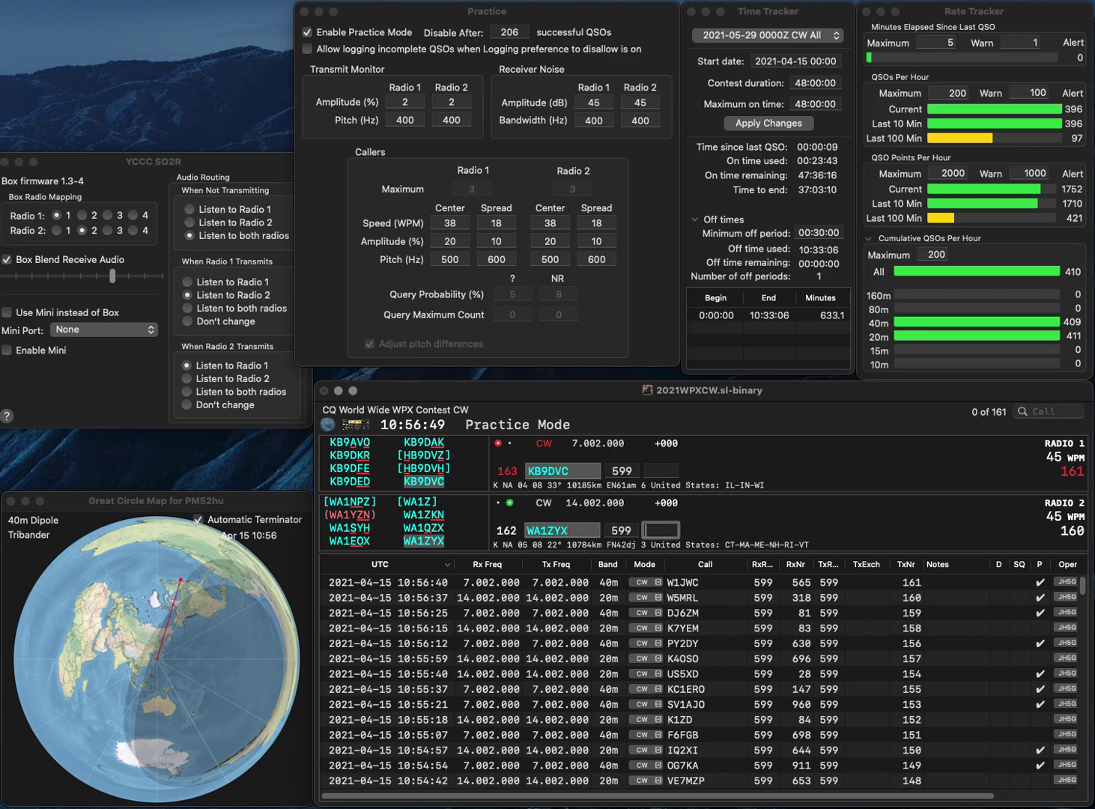
# - Log serial number 252 for WA1ZYX on Radio 2 and 705 for KB9DVC on Radio 1
pyautogui.write('252')
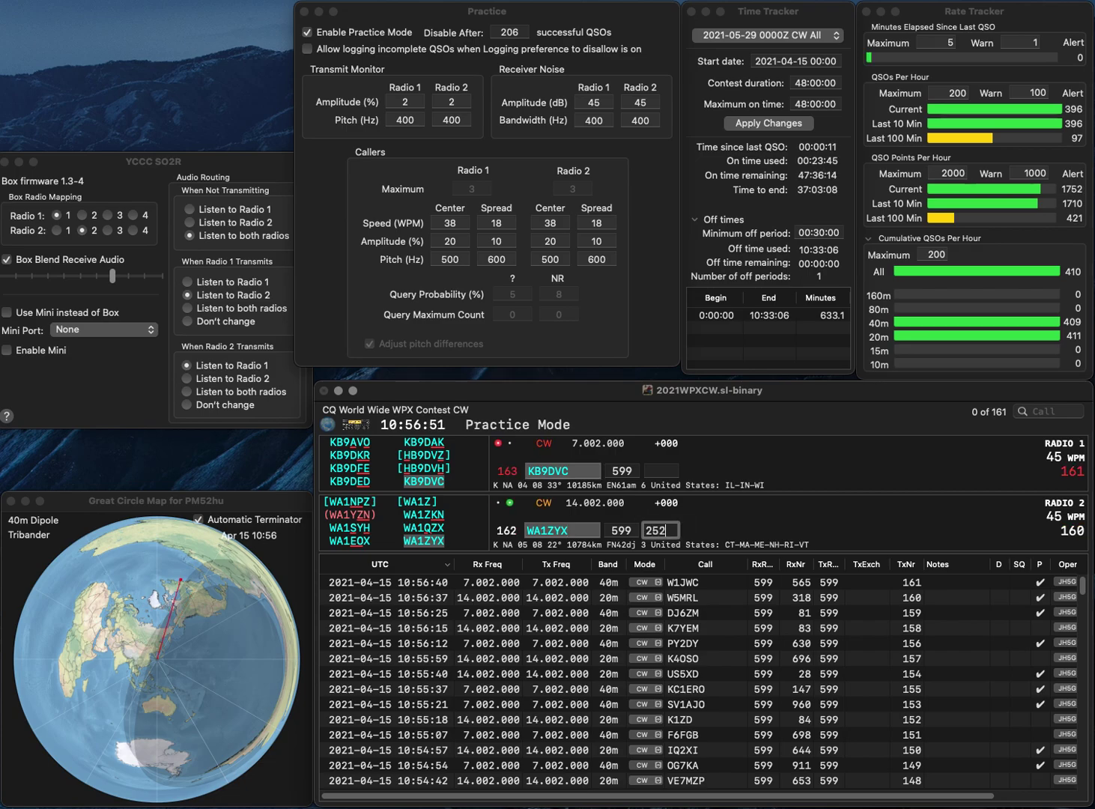
pyautogui.press('Return')
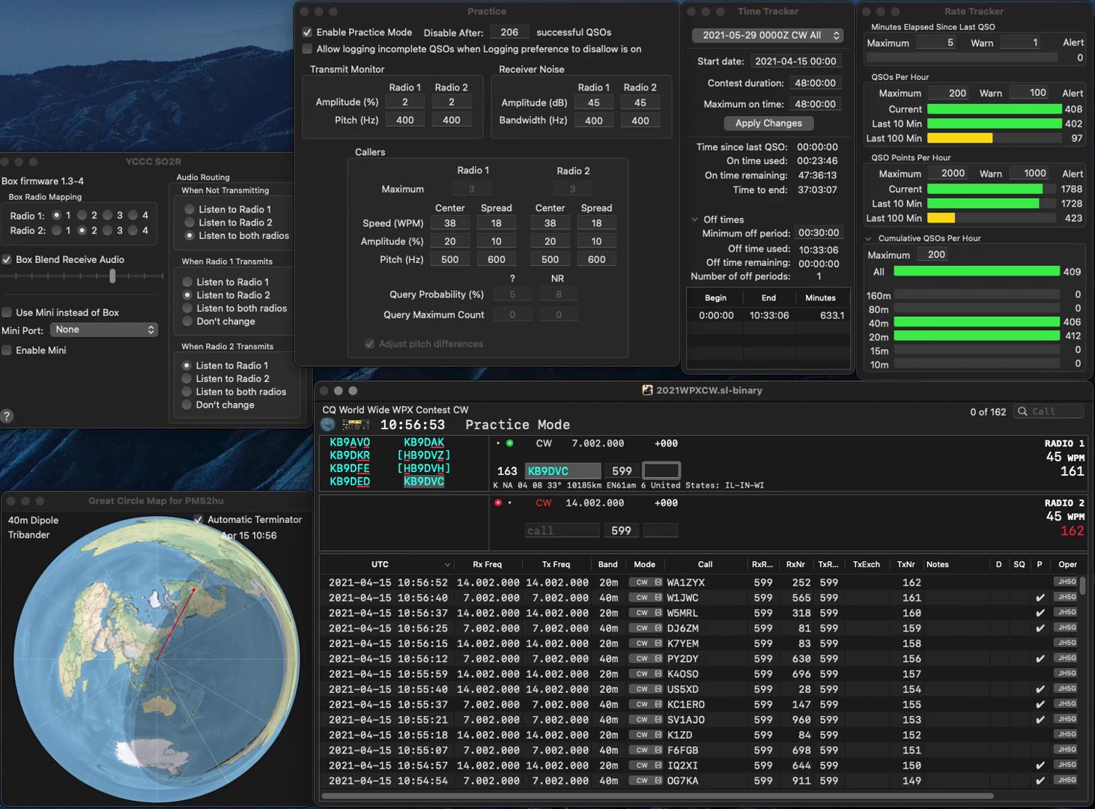
pyautogui.write('705')
pyautogui.press('Return')
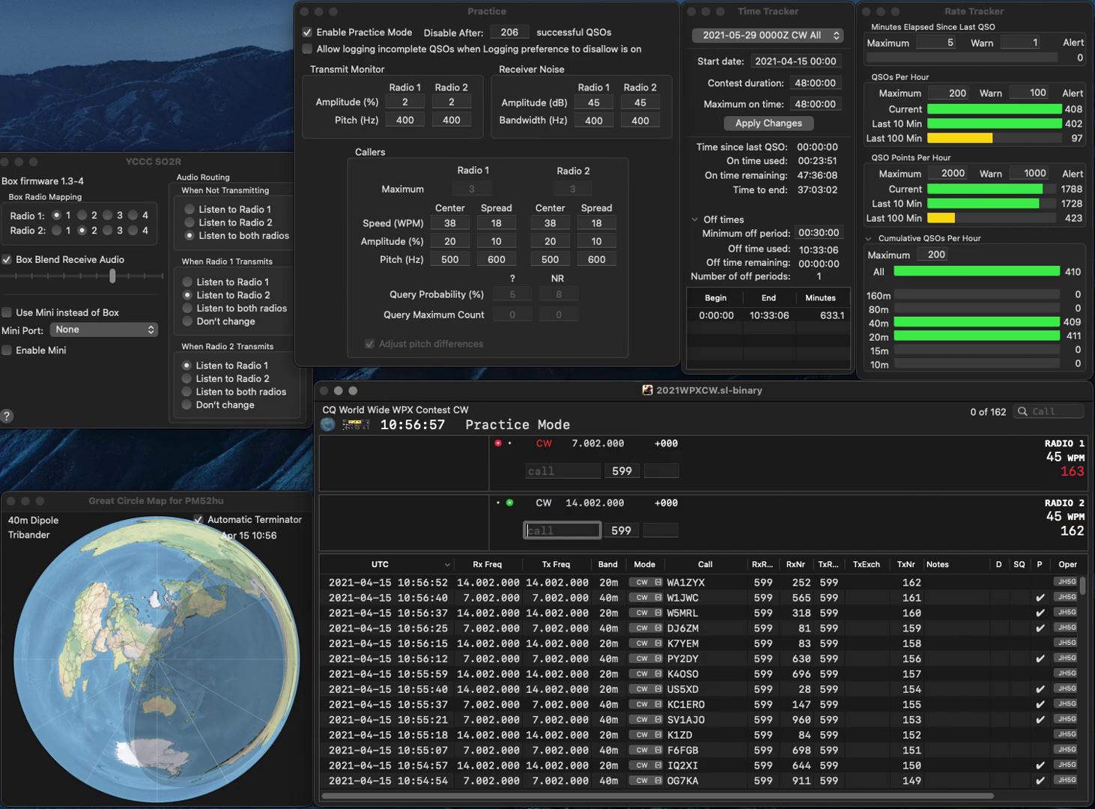
# - Answer 9A2MF on Radio 2 and F6DZU on Radio 1
pyautogui.write('A')
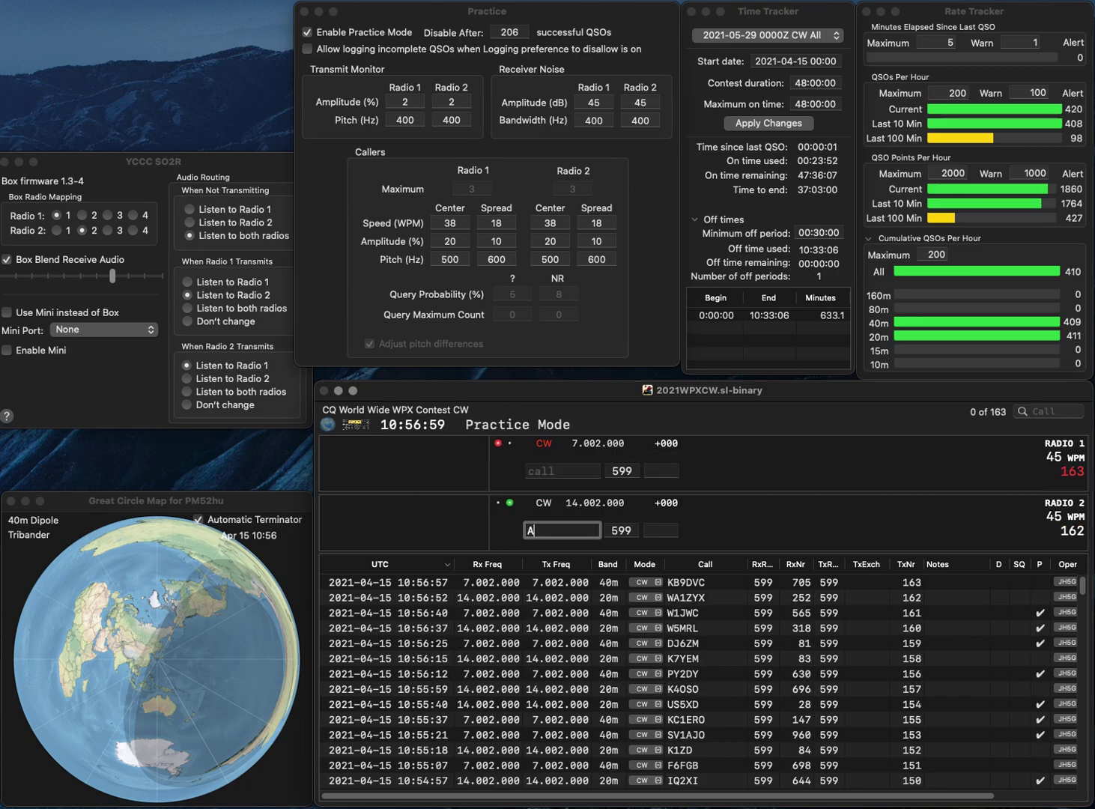
pyautogui.write('2MF')
pyautogui.press('super+Left')
pyautogui.write('9')
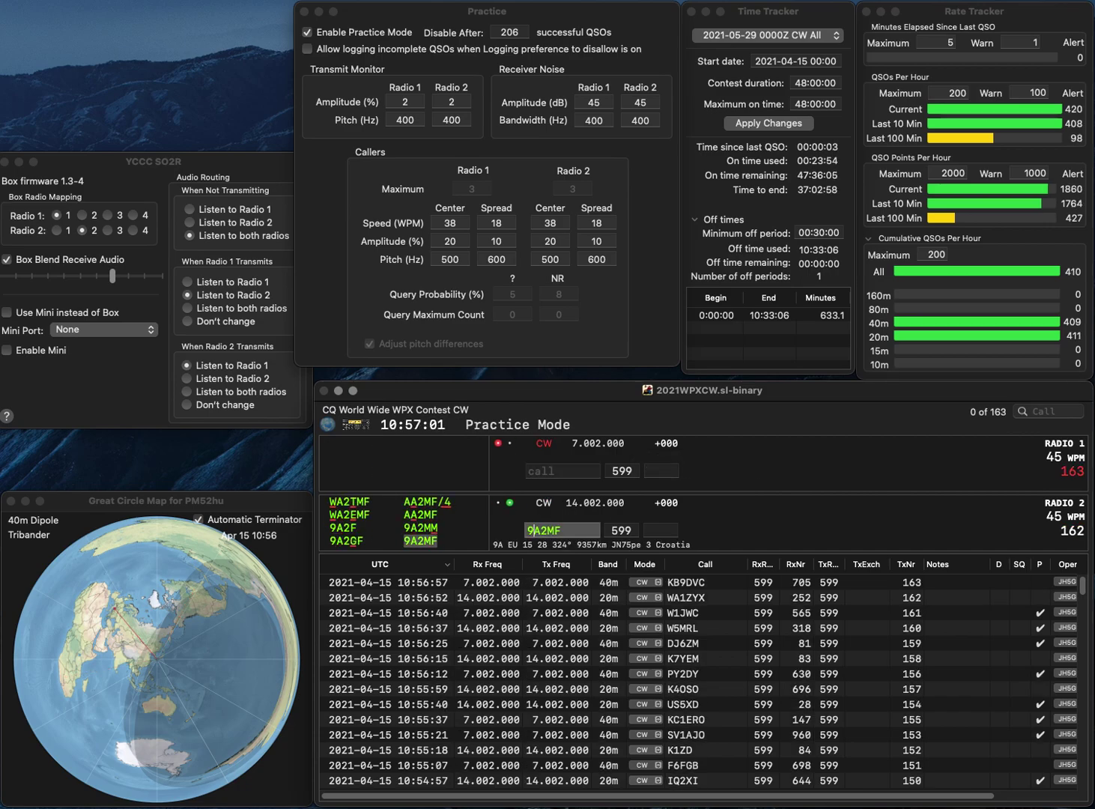
pyautogui.press('Return')
pyautogui.write('F6D')
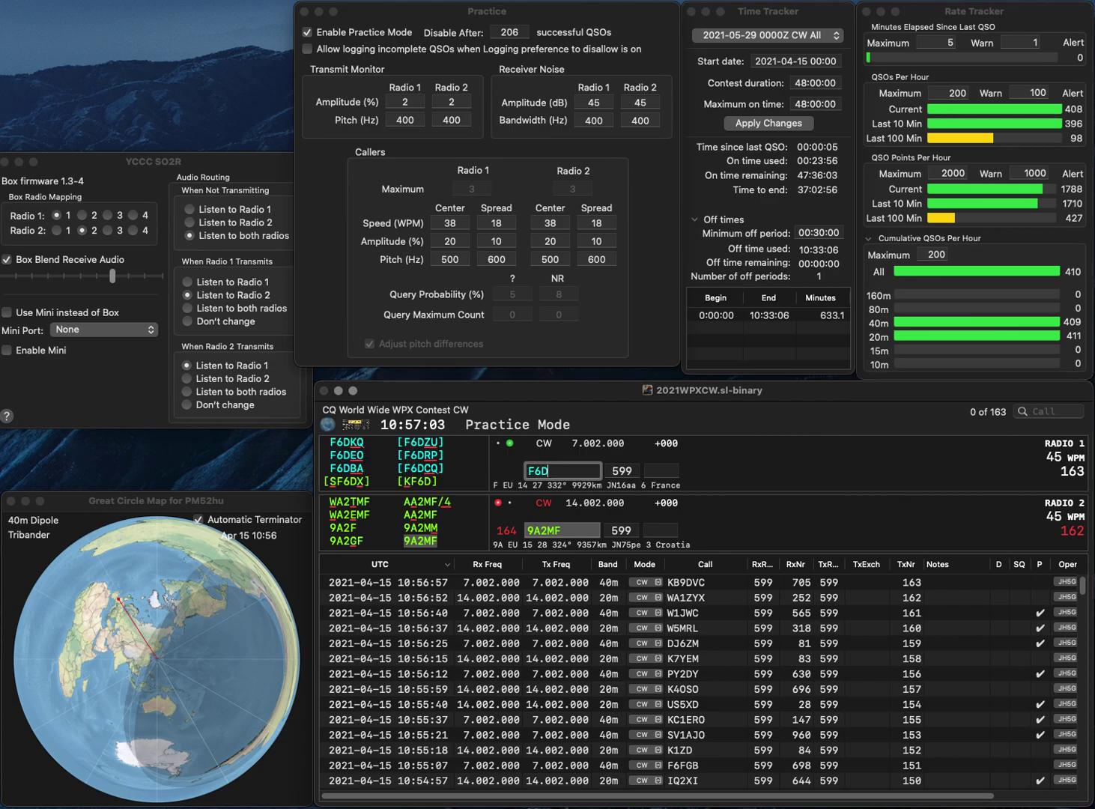
pyautogui.write('ZU')
pyautogui.press('Return')
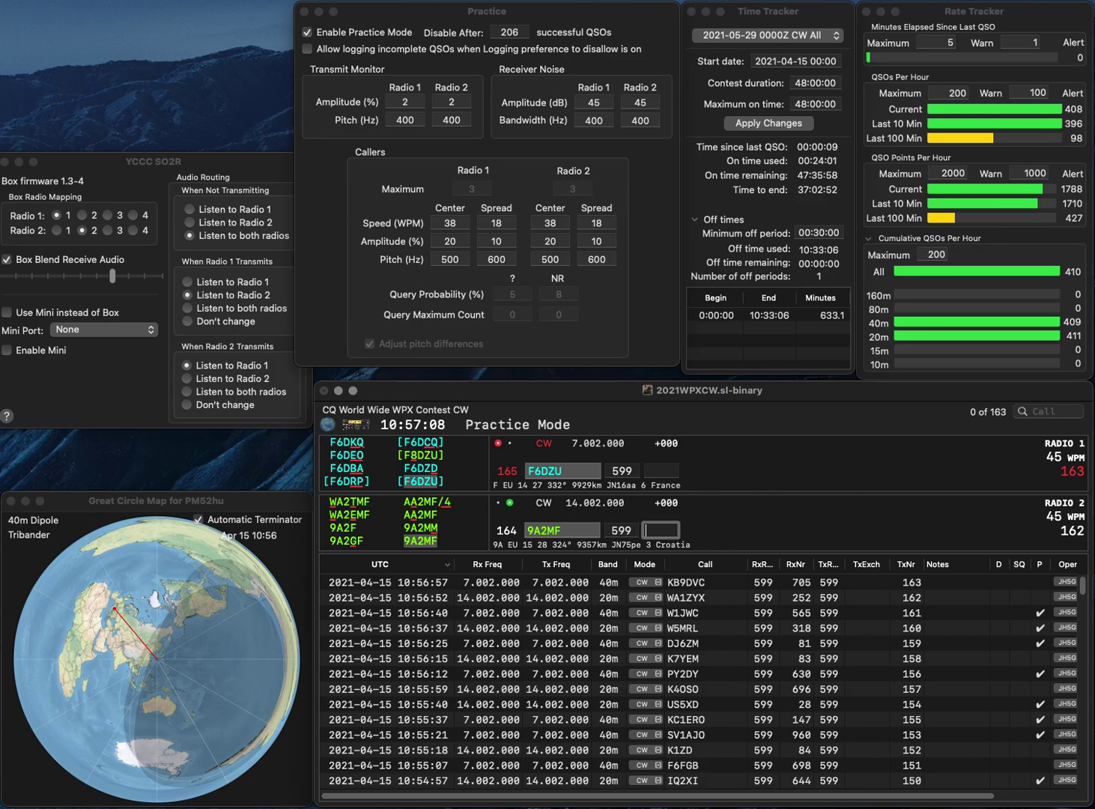
# - Log serial number 626 for 9A2MF on Radio 2
pyautogui.write('626')
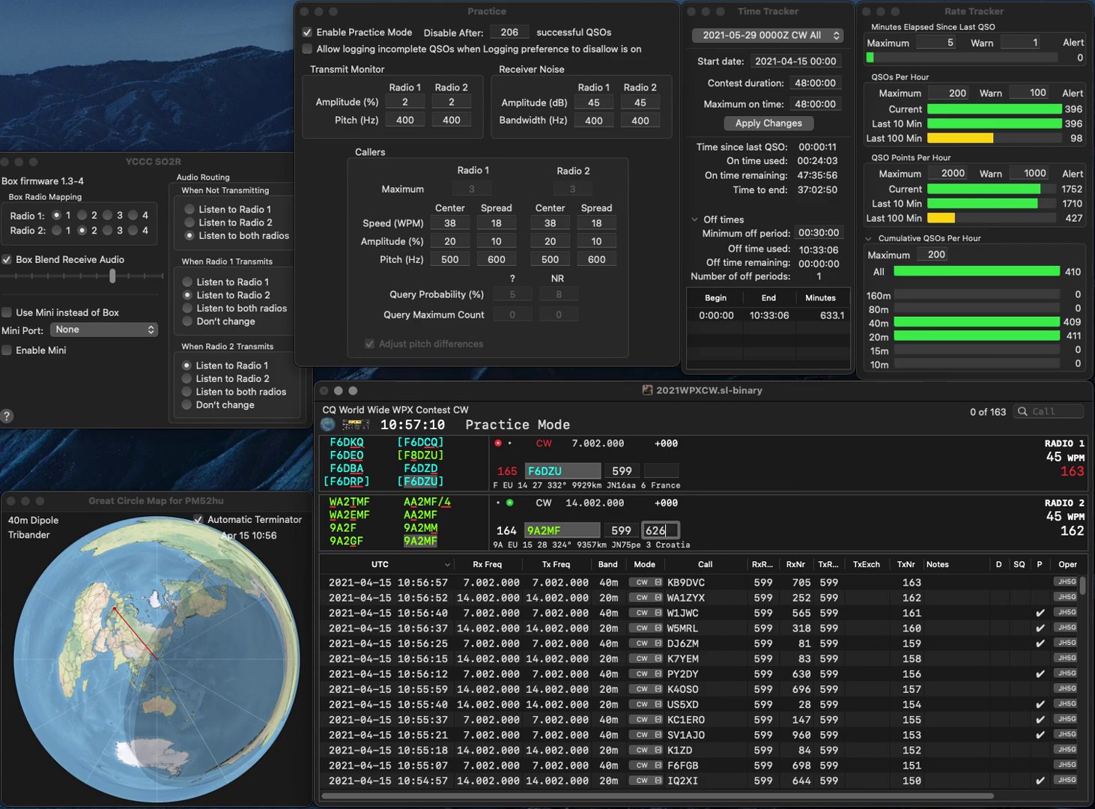
pyautogui.press('Return')
pyautogui.press('space')
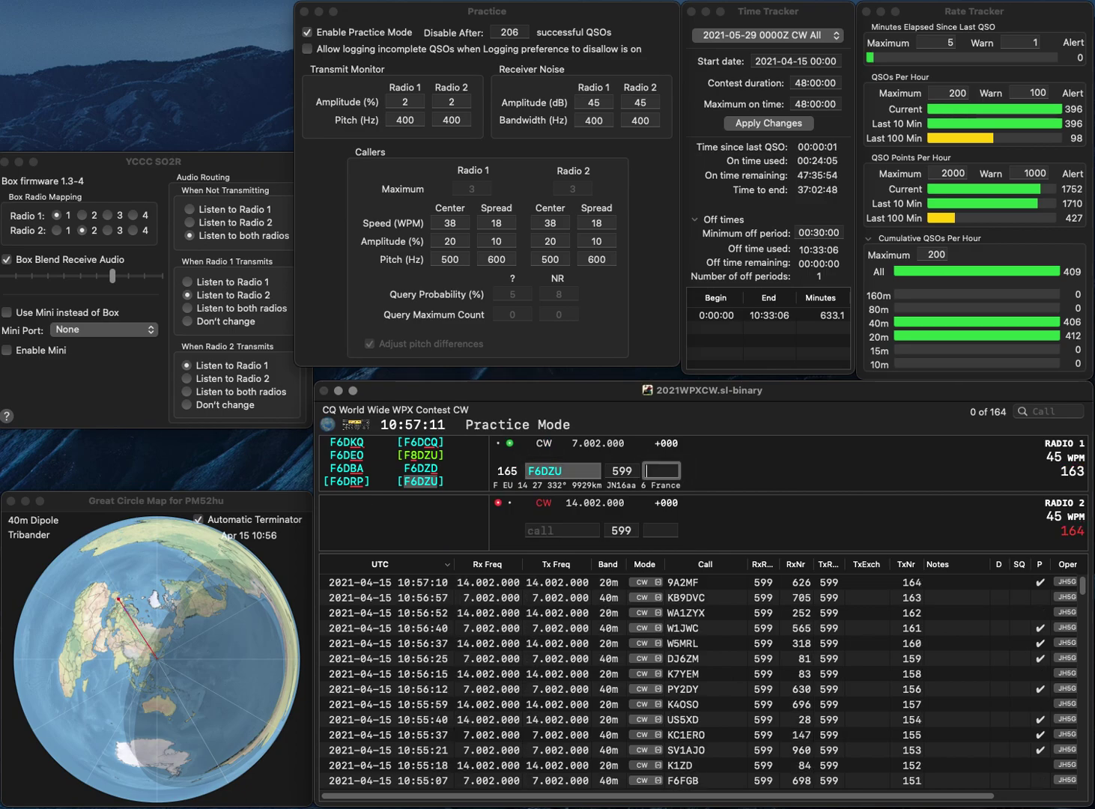
# - Log serial number 115 for F6DZU on Radio 1 and answer DL6BBT on Radio 2
pyautogui.write('115')
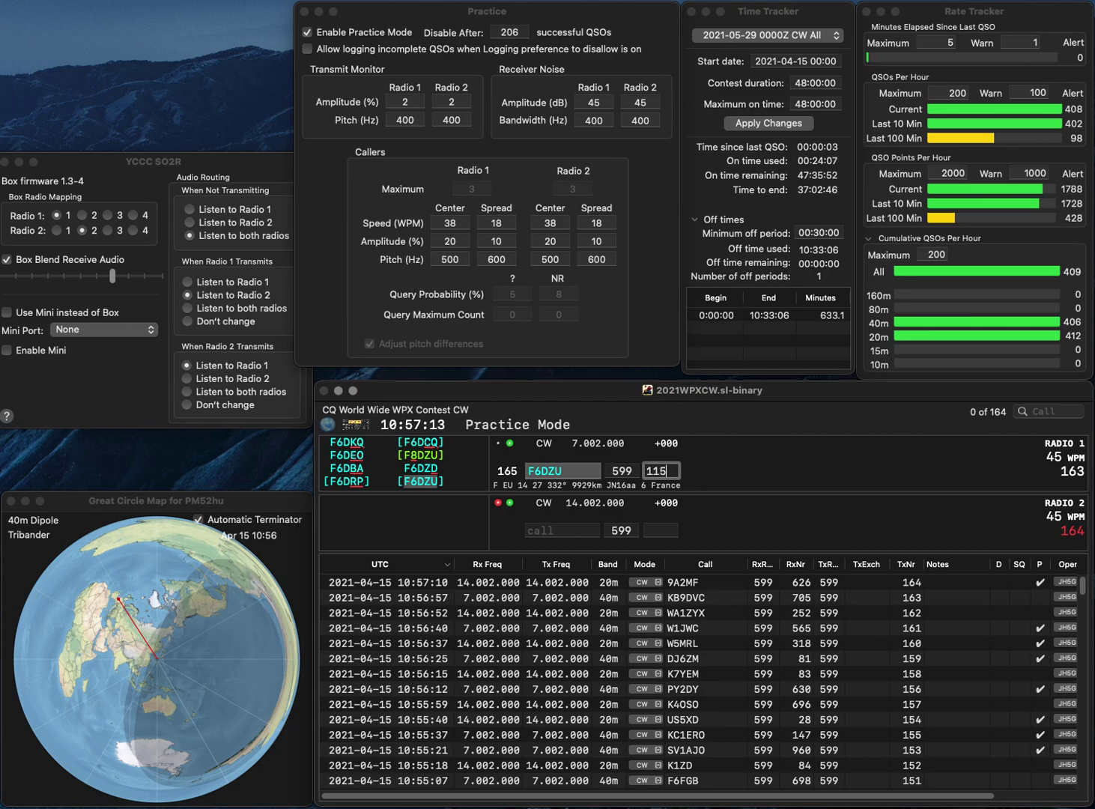
pyautogui.press('Return')
pyautogui.write('DL6BBT')
pyautogui.press('Return')
pyautogui.write('W')
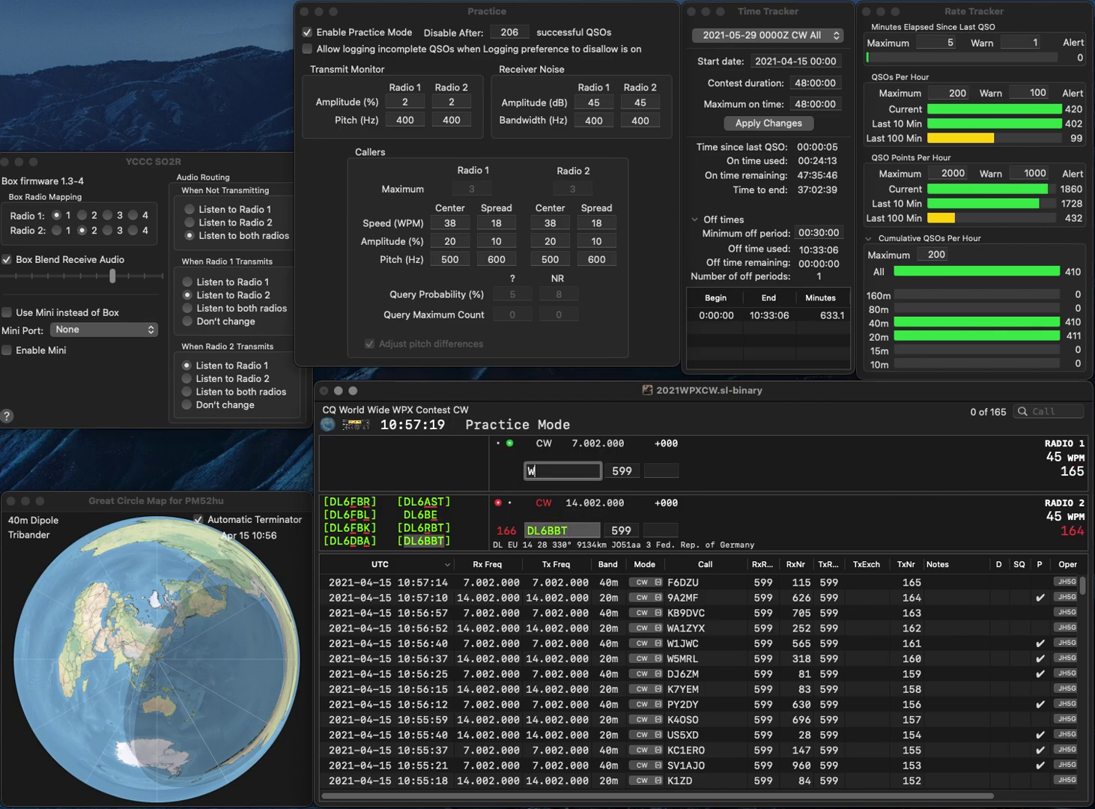
pyautogui.write('A4M')
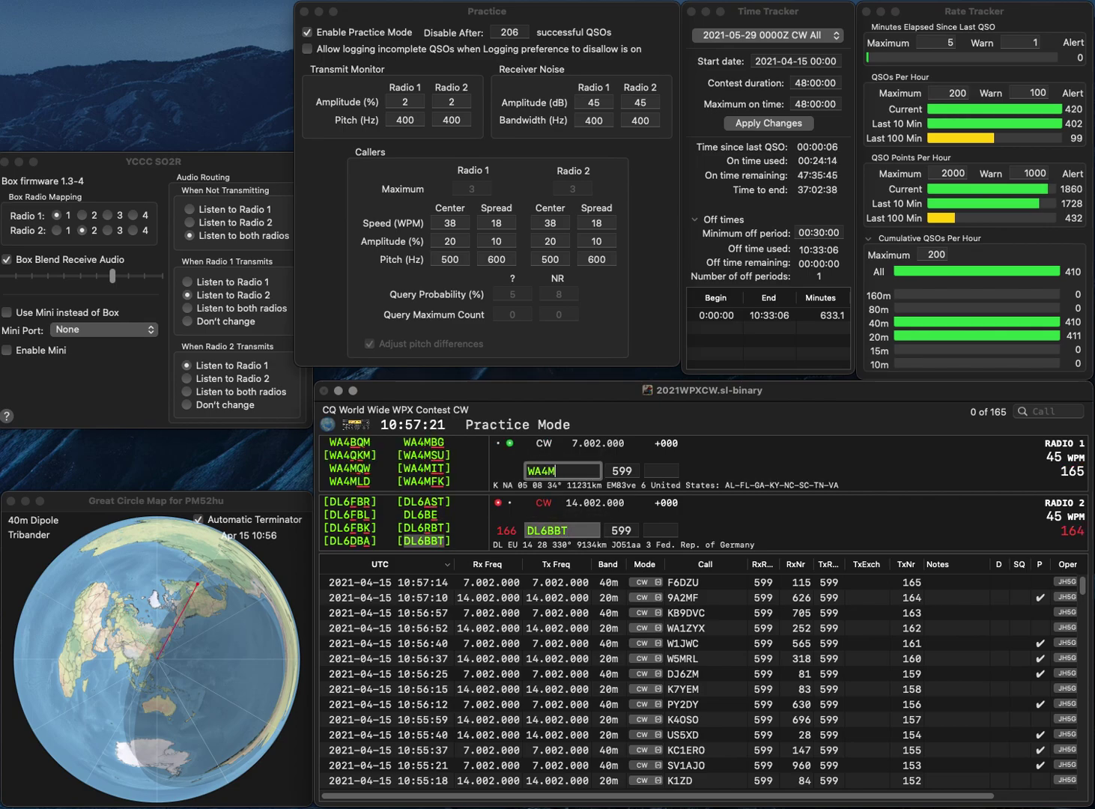
pyautogui.write('IT')
pyautogui.press('Return')
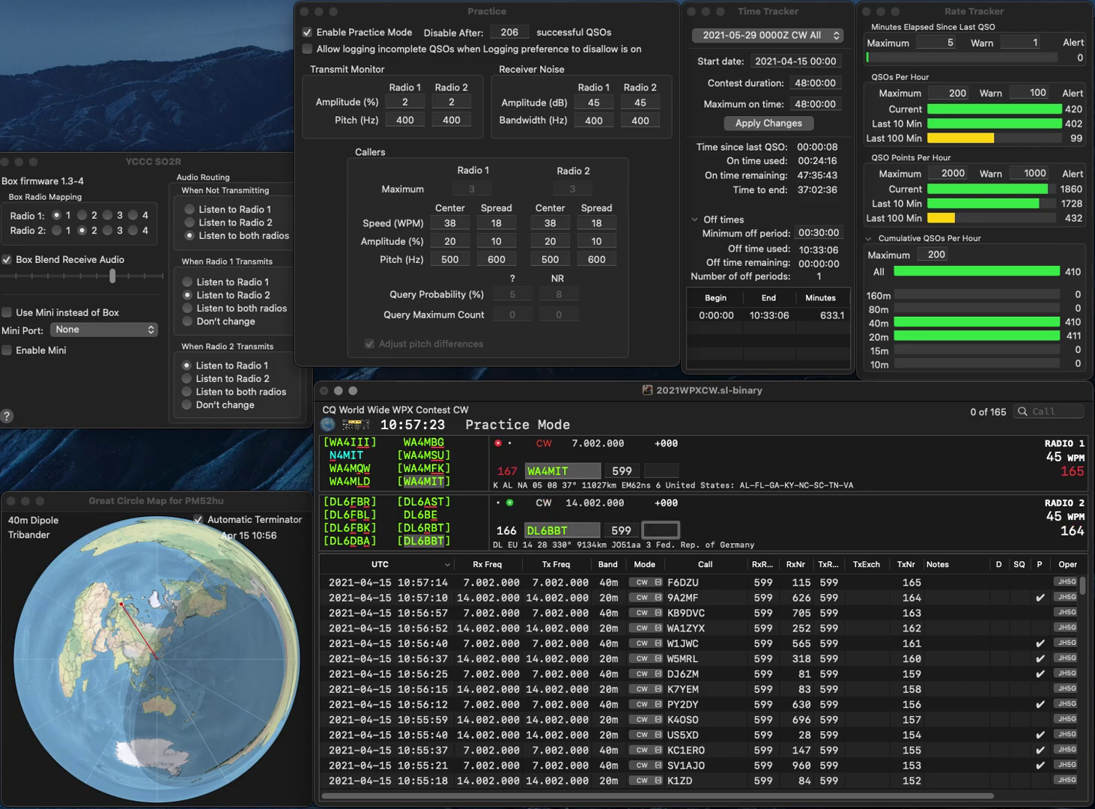
pyautogui.write('77N')
pyautogui.press('Return')
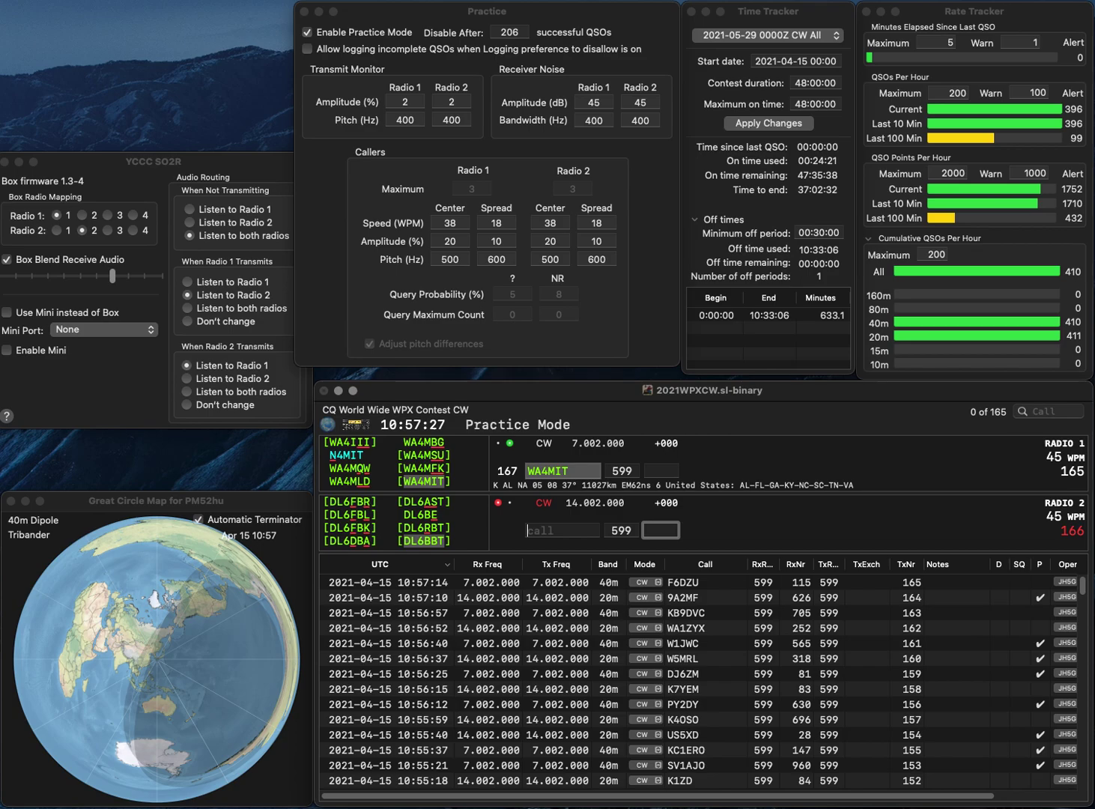
pyautogui.write('385')
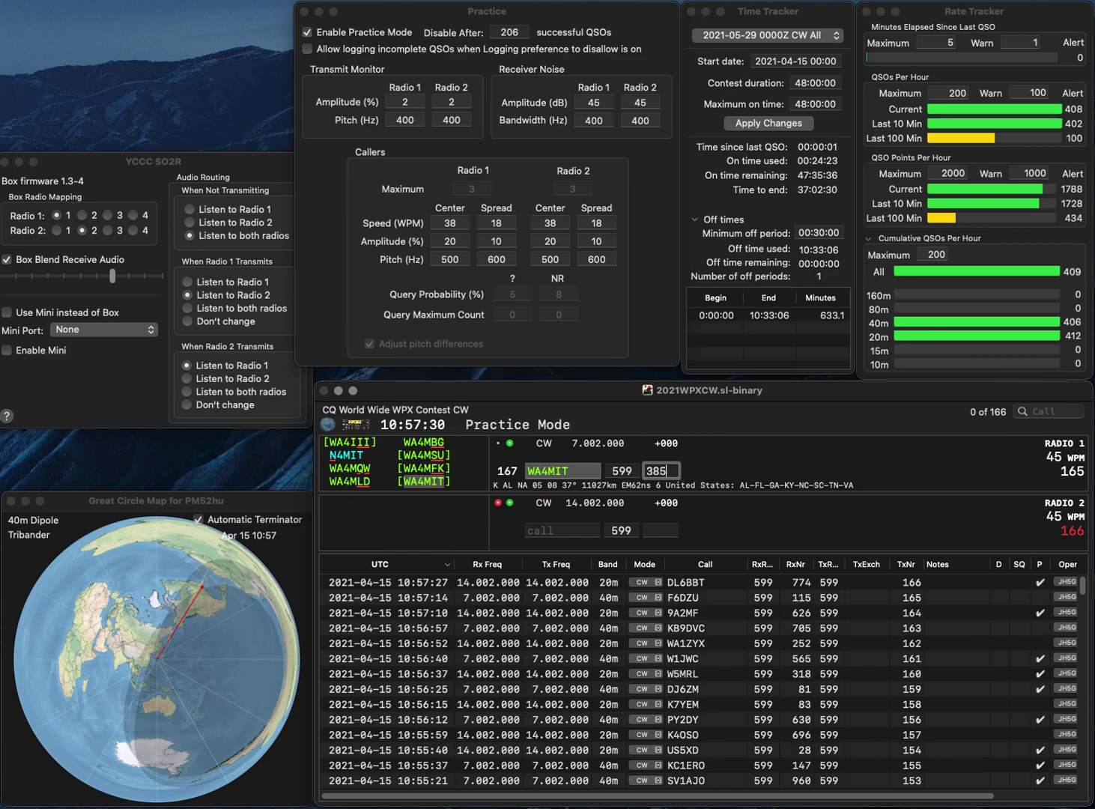
pyautogui.press('Return')
pyautogui.write('AE6')
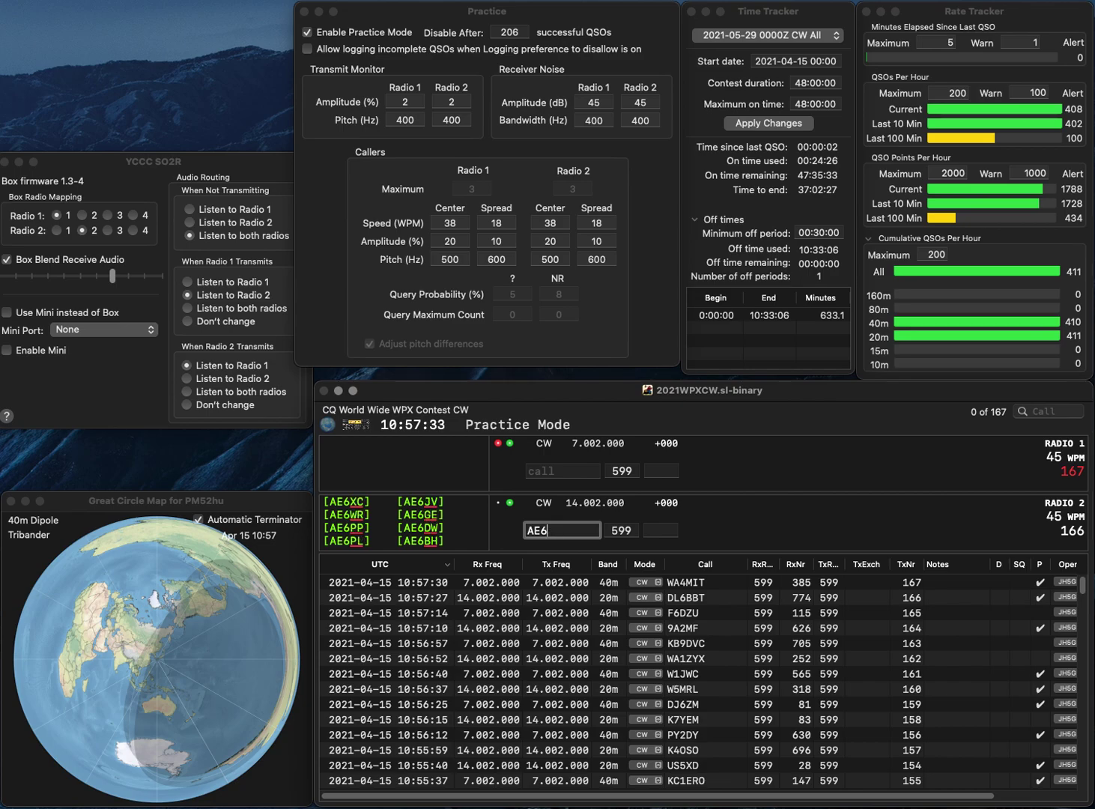
pyautogui.press('BackSpace')
pyautogui.write('7')
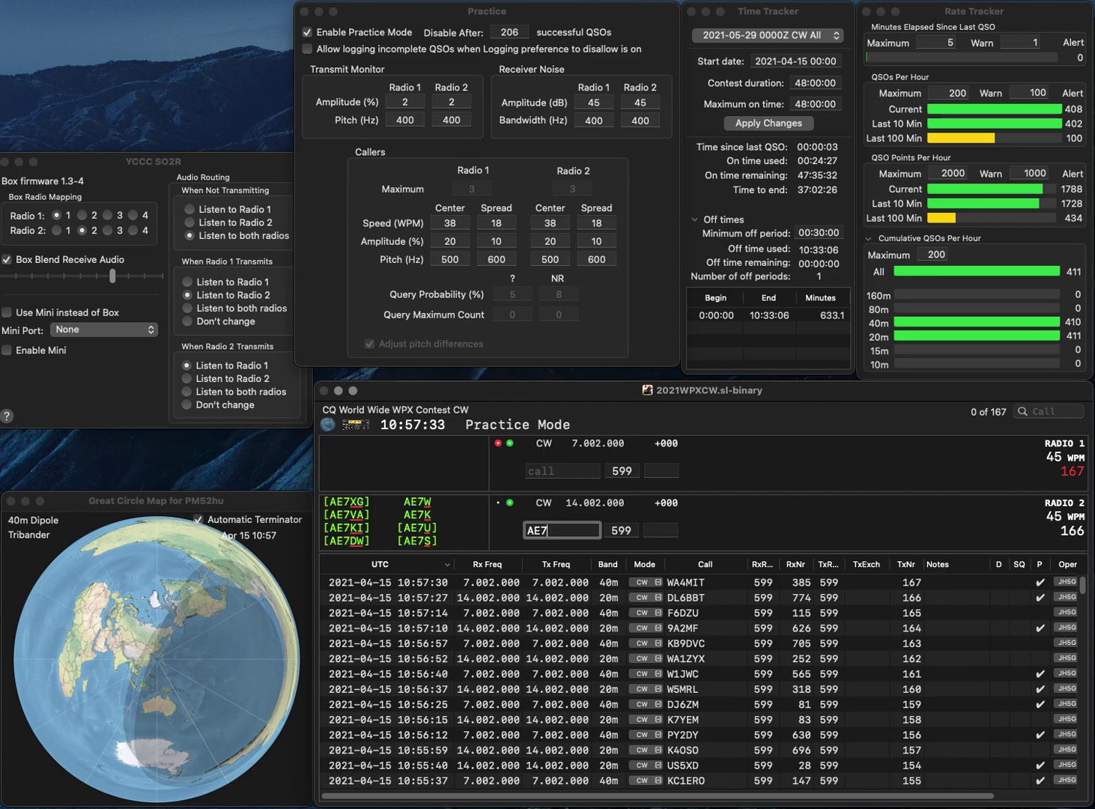
pyautogui.write('AP')
pyautogui.press('Return')
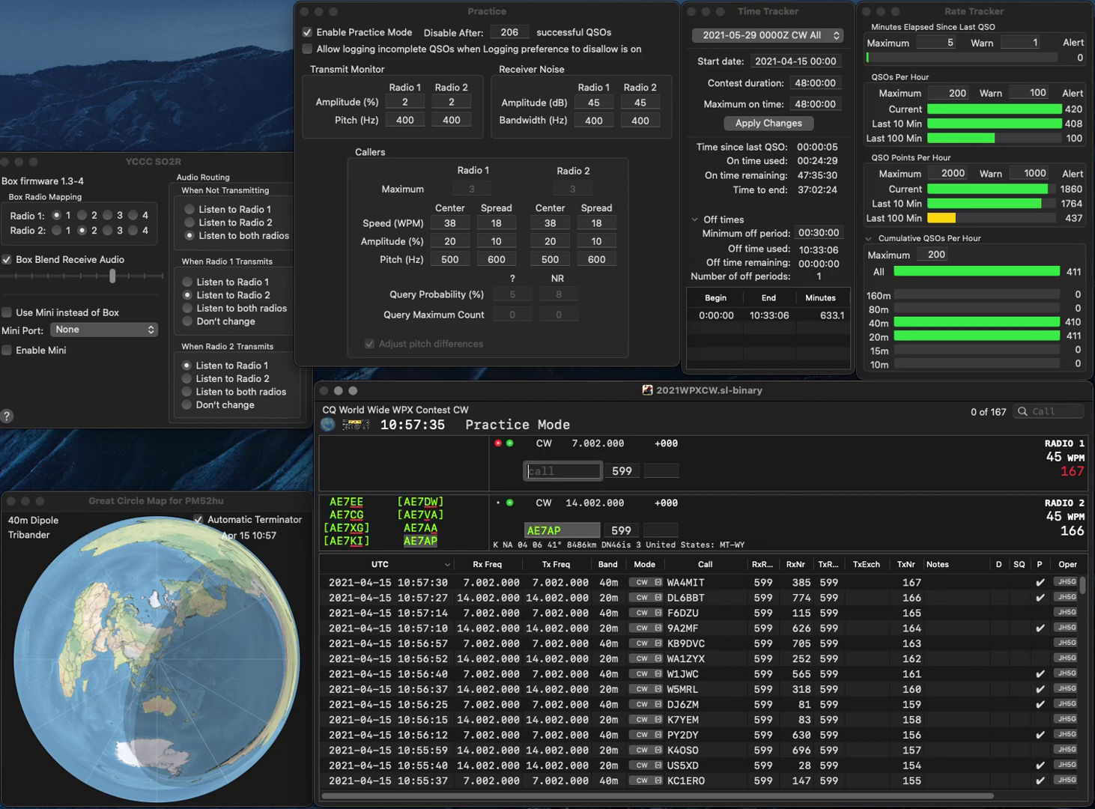
pyautogui.write('KA')
pyautogui.write('F')
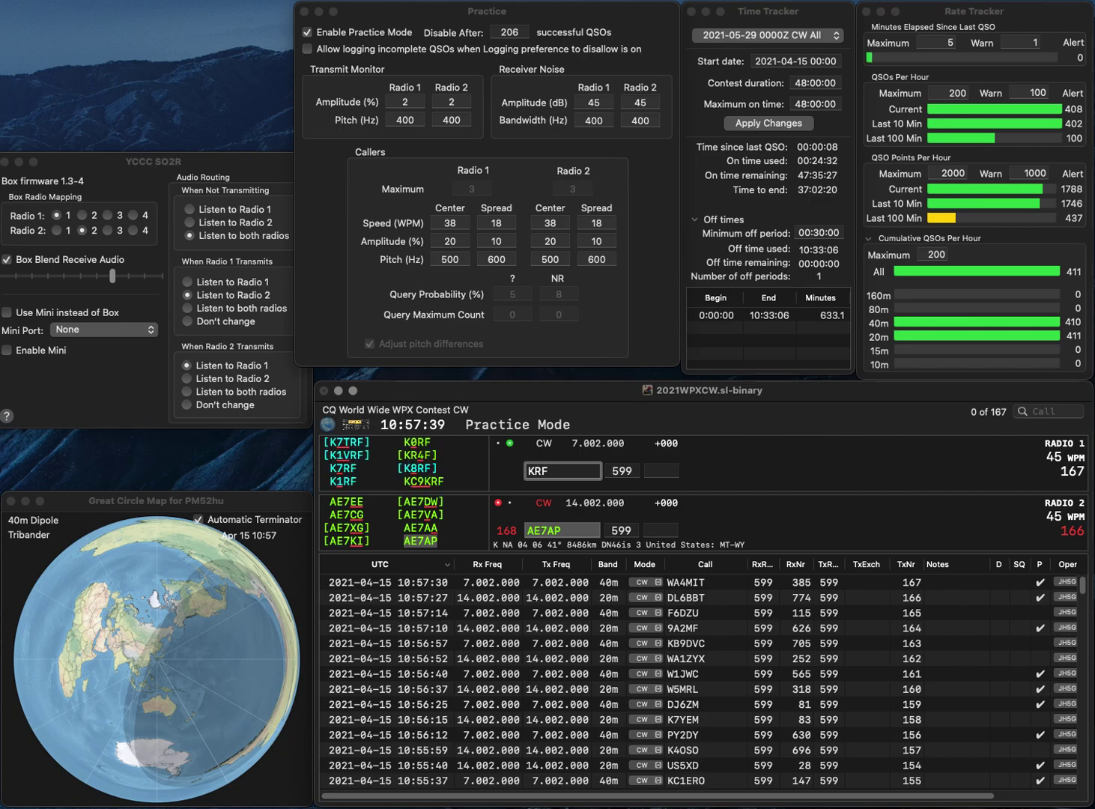
pyautogui.press('BackSpace')
pyautogui.write('4F')
pyautogui.press('Return')
# - Log serial number 67 for AE7AP on Radio 2 and 529 for KR4F on Radio 1
pyautogui.write('6')
pyautogui.press('Return')
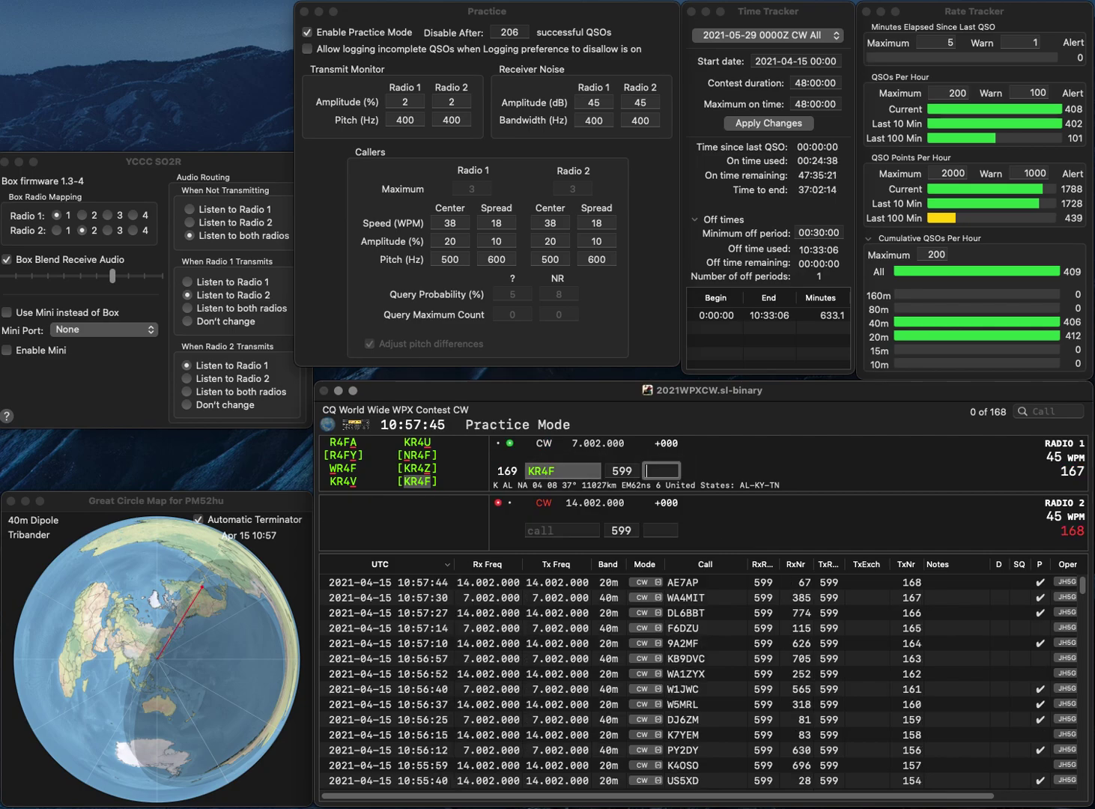
pyautogui.write('529')
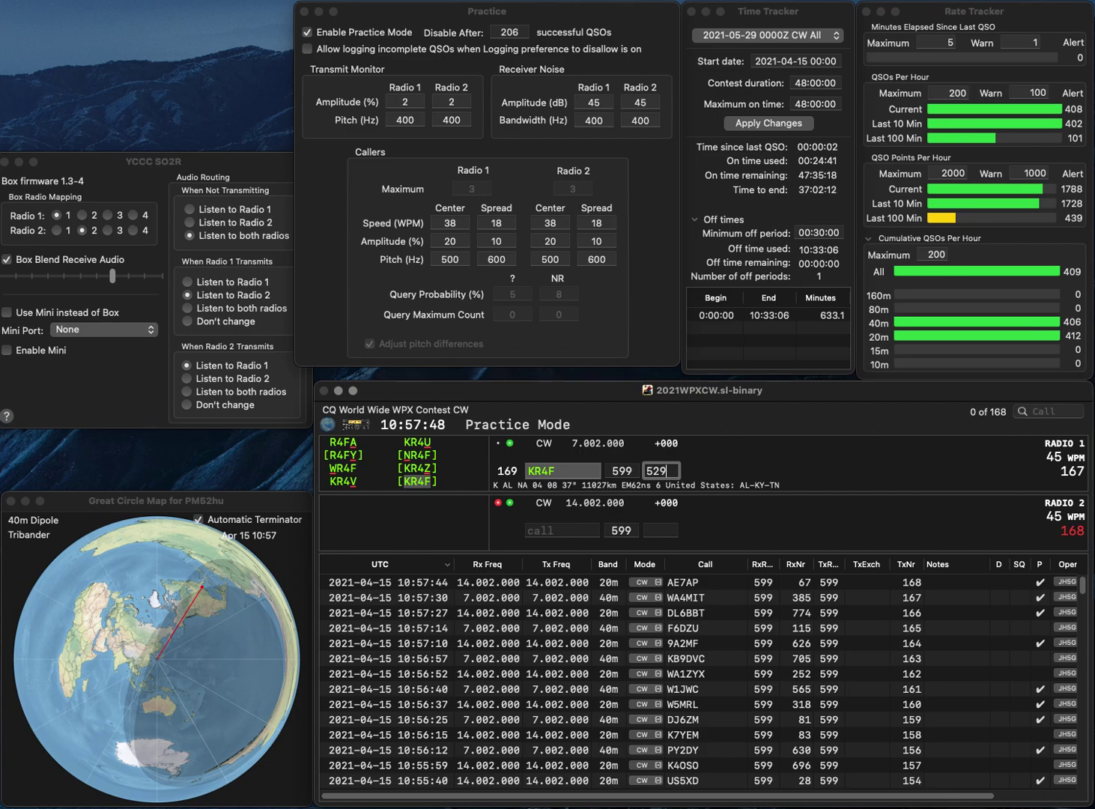
pyautogui.press('Return')
# - Answer the partial call QV on Radio 2 and N0WRK on Radio 1
pyautogui.write('QV')
pyautogui.press('Return')
pyautogui.write('N')
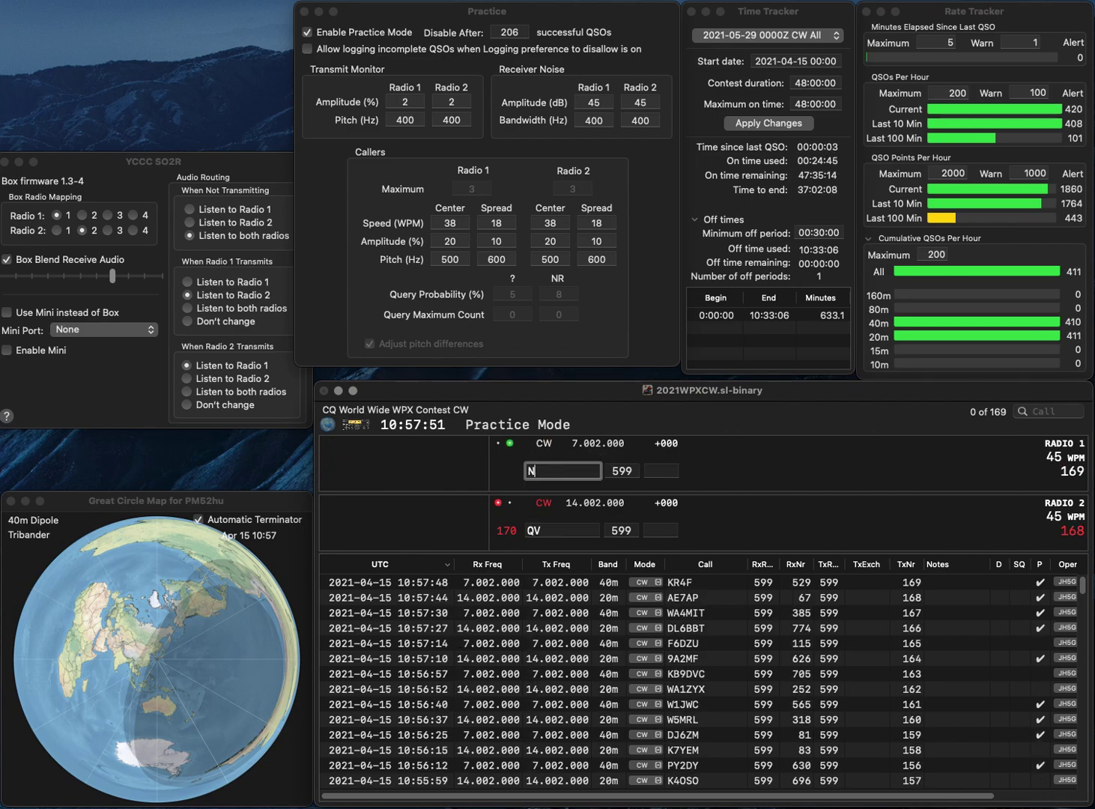
pyautogui.write('0WRK')
pyautogui.press('Return')
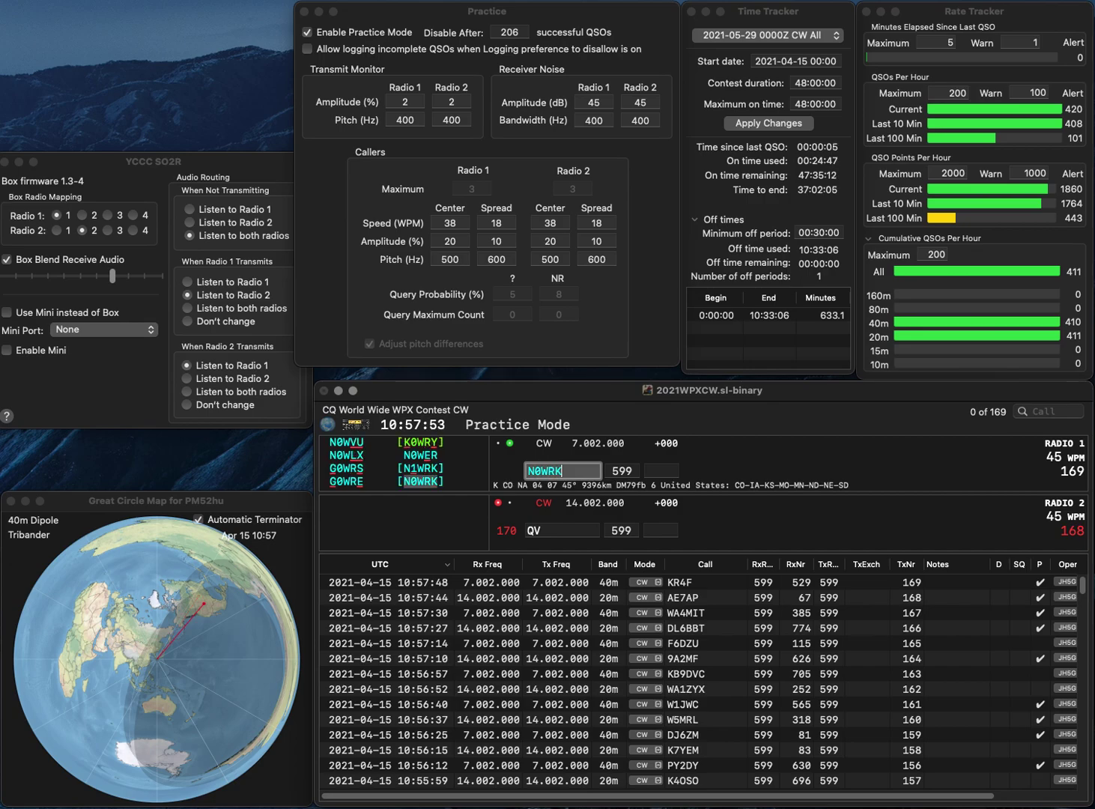
pyautogui.write('IZ4D')
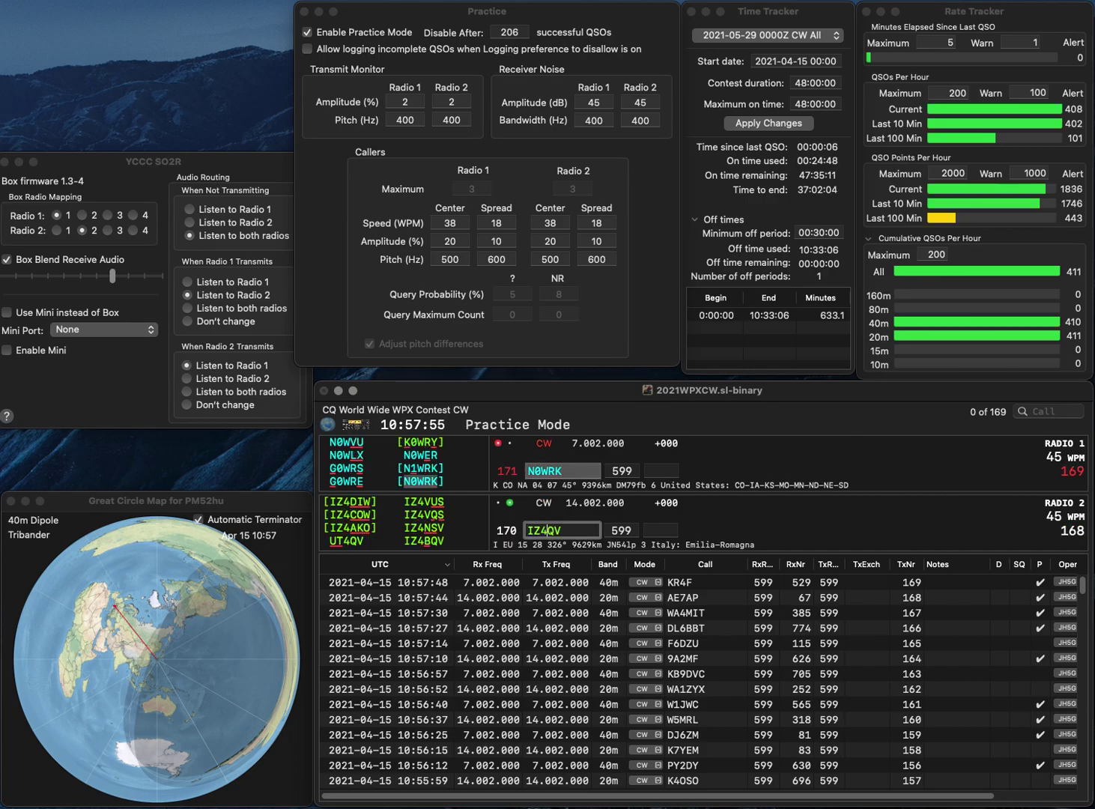
pyautogui.press('BackSpace')
pyautogui.write('B')
pyautogui.press('Return')
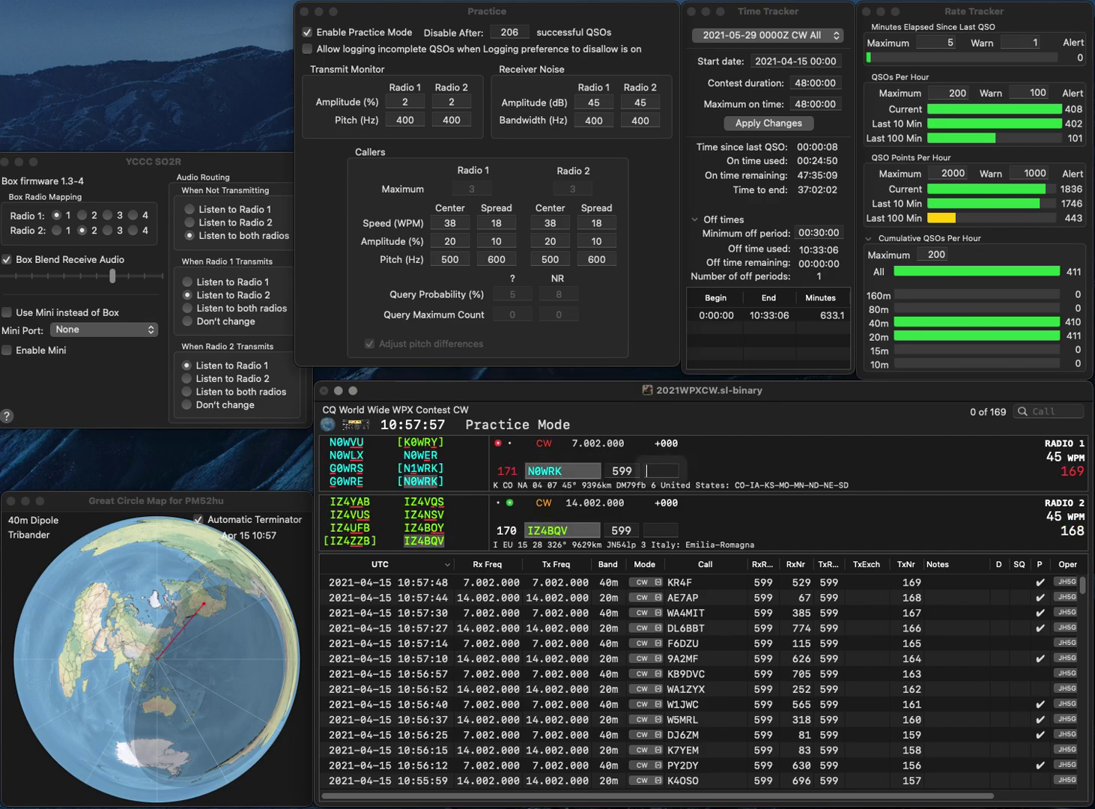
pyautogui.write('220')
pyautogui.press('Return')
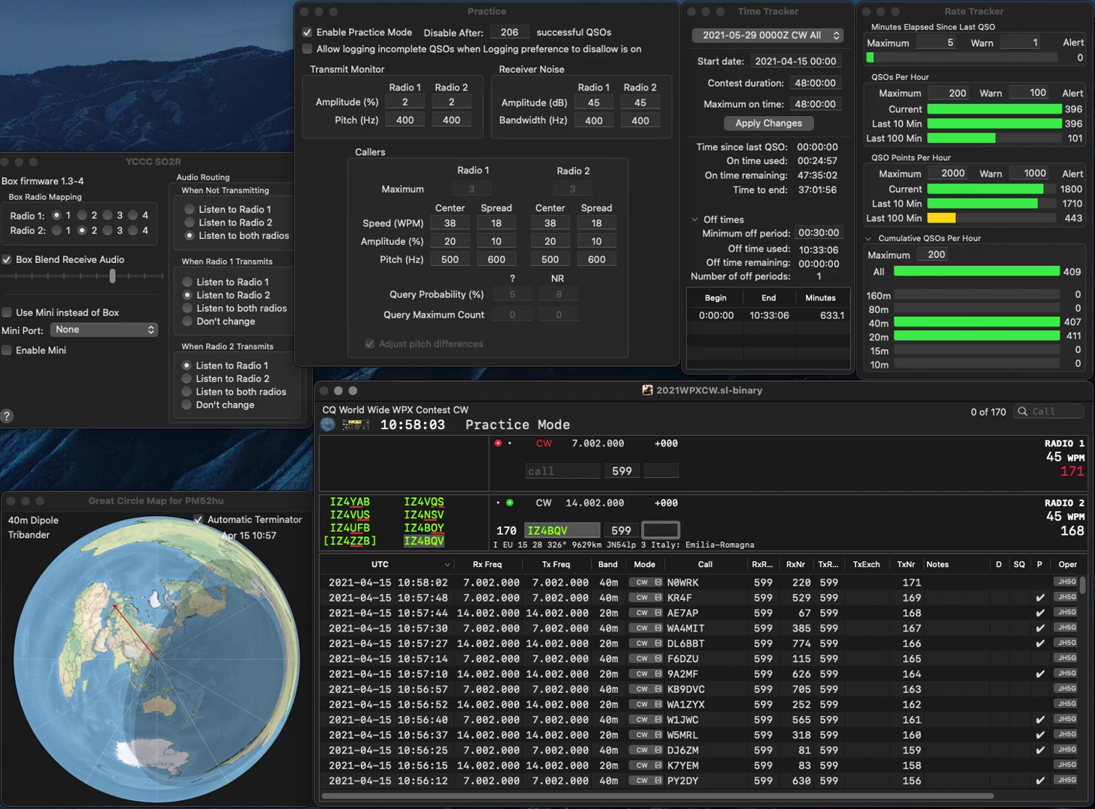
pyautogui.write('2')
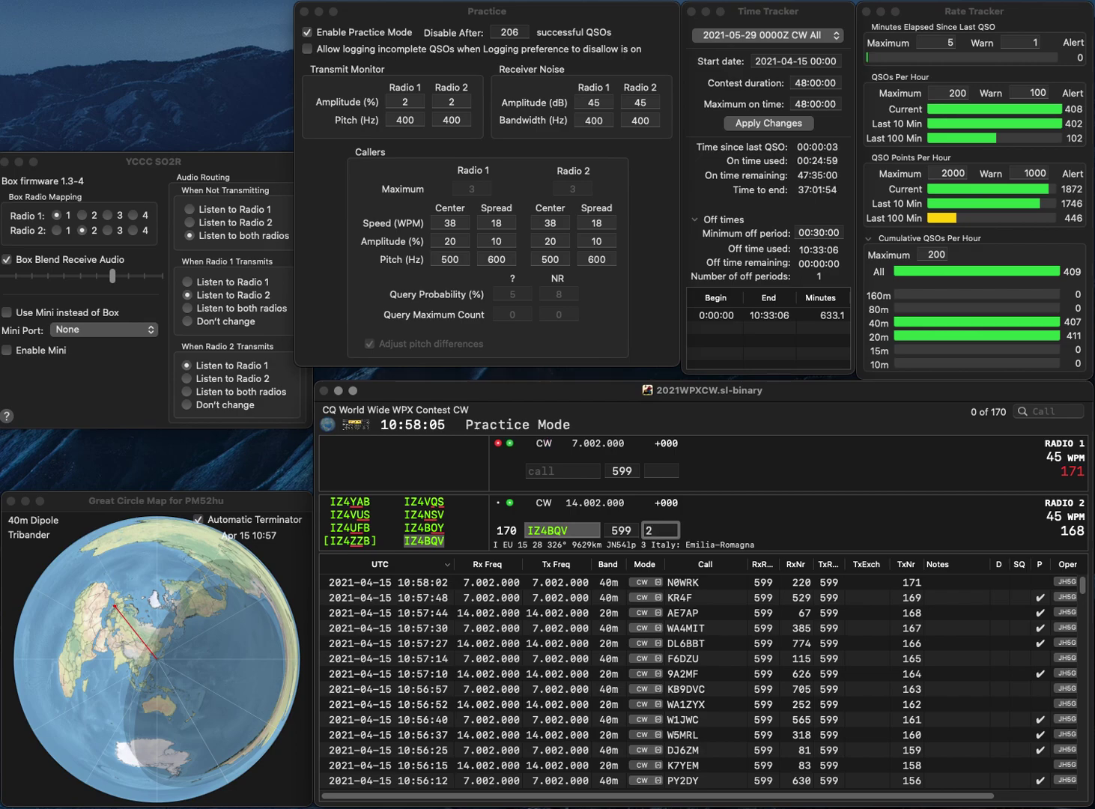
pyautogui.write('90')
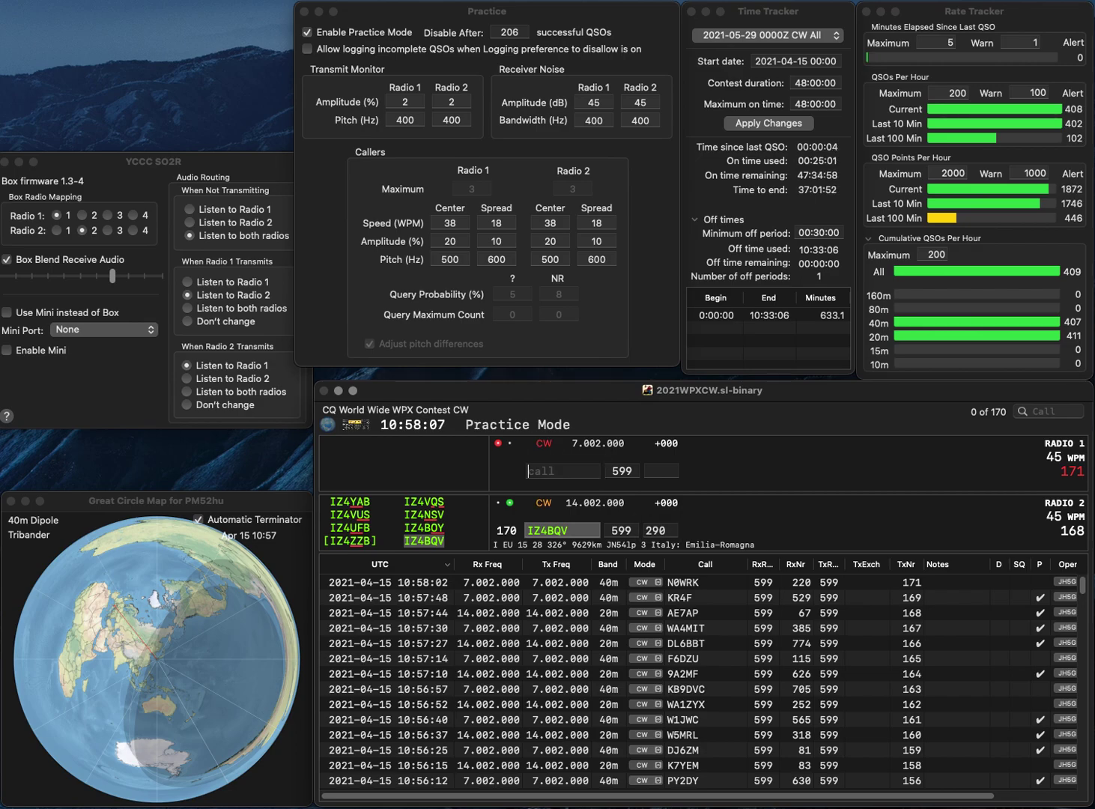
pyautogui.press('Return')
# - Answer N7GND on Radio 1 and AD4DN on Radio 2
pyautogui.write('N7')
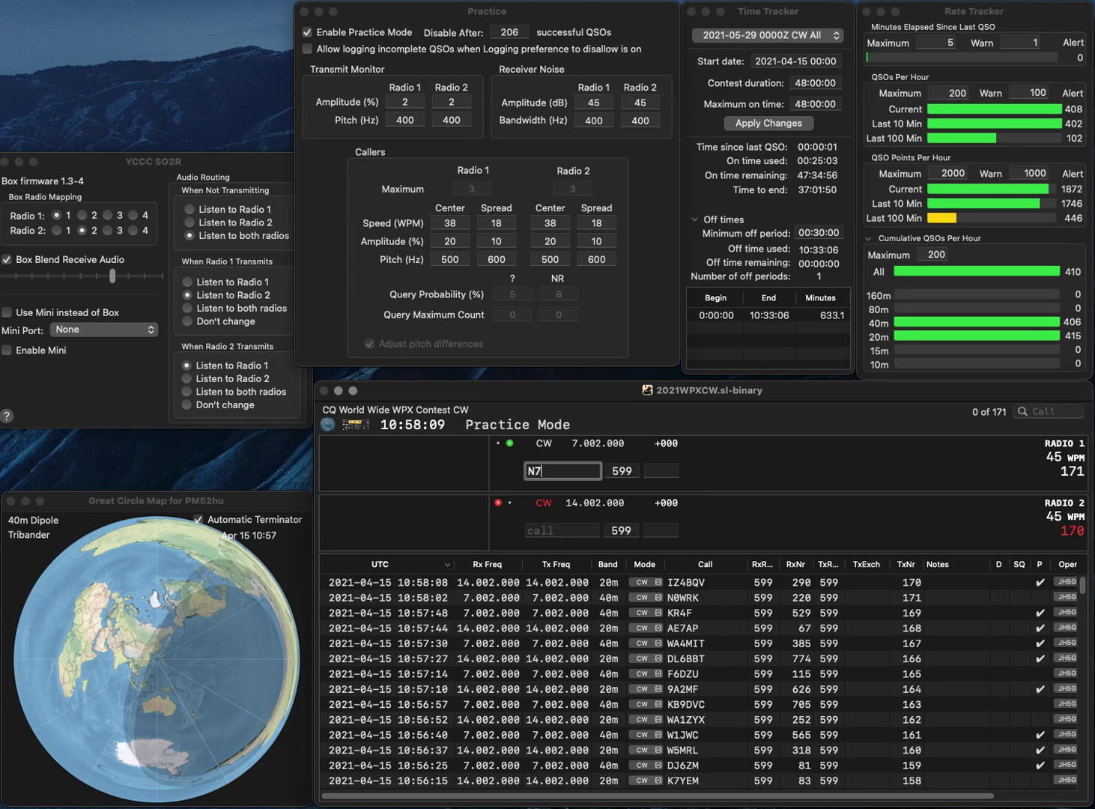
pyautogui.write('GND')
pyautogui.press('Return')
pyautogui.write('A')
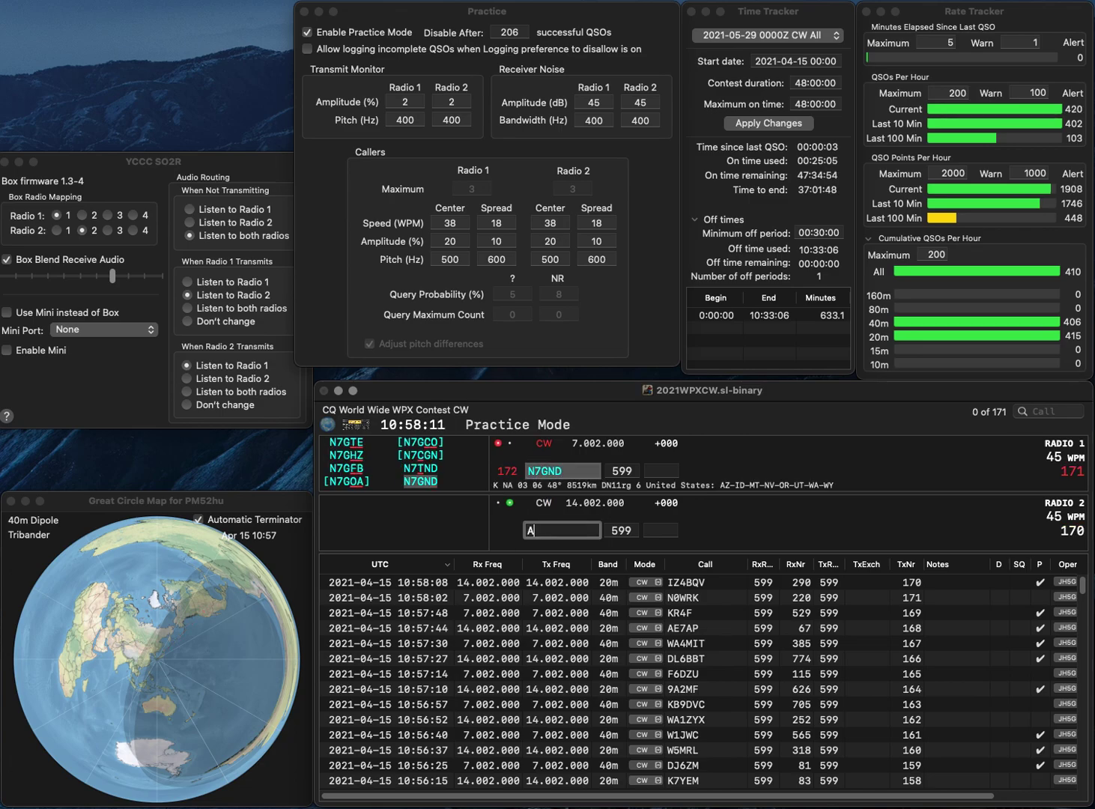
pyautogui.write('D4DN')
pyautogui.press('Return')
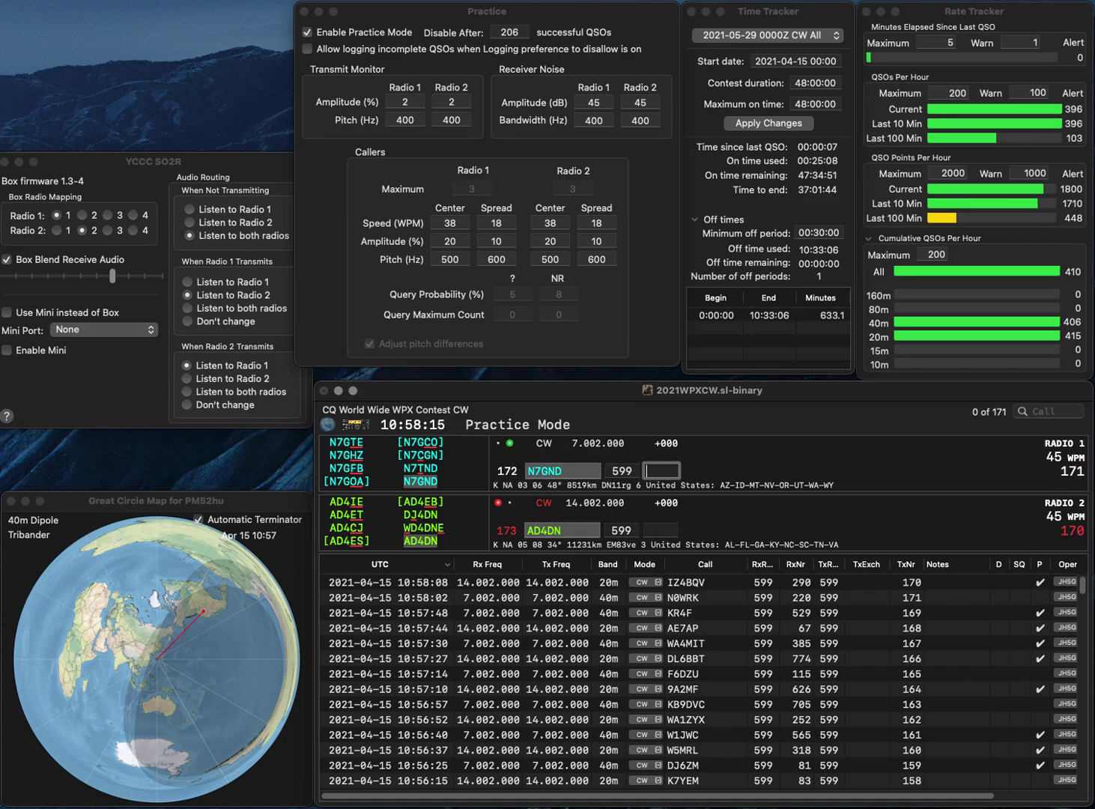
# - Log serial number 148 for N7GND on Radio 1 and 965 for AD4DN on Radio 2
pyautogui.write('148')
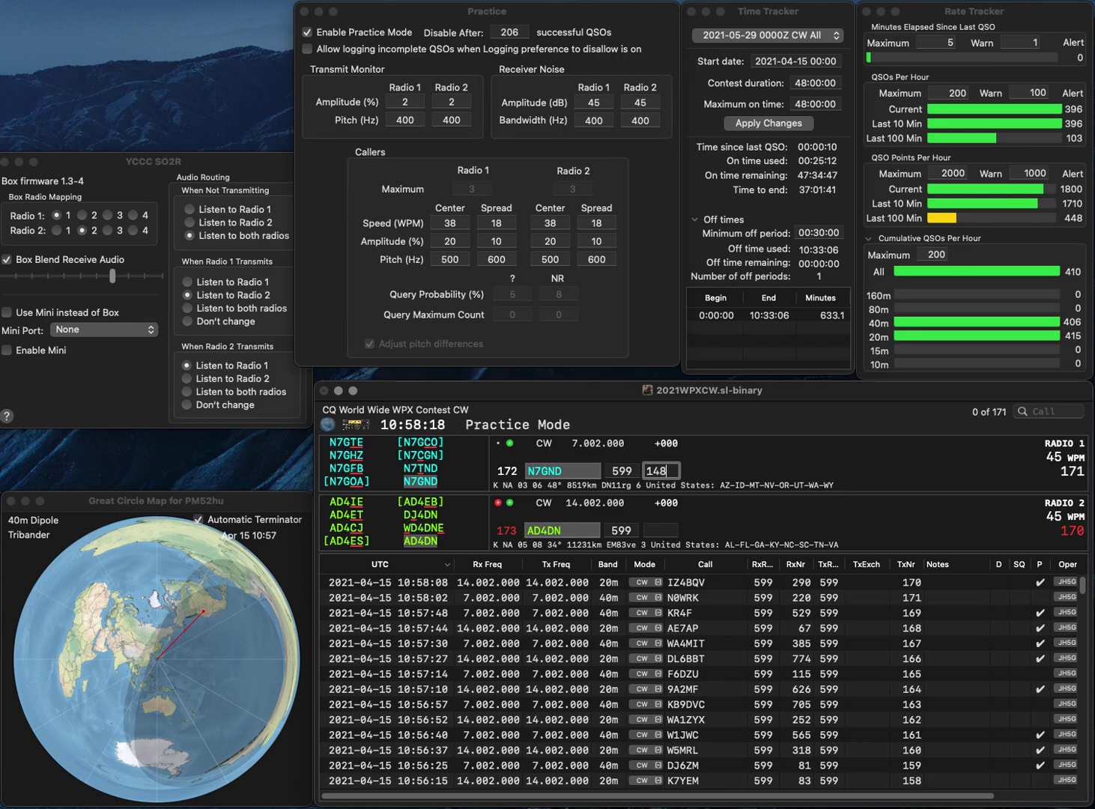
pyautogui.press('Return')
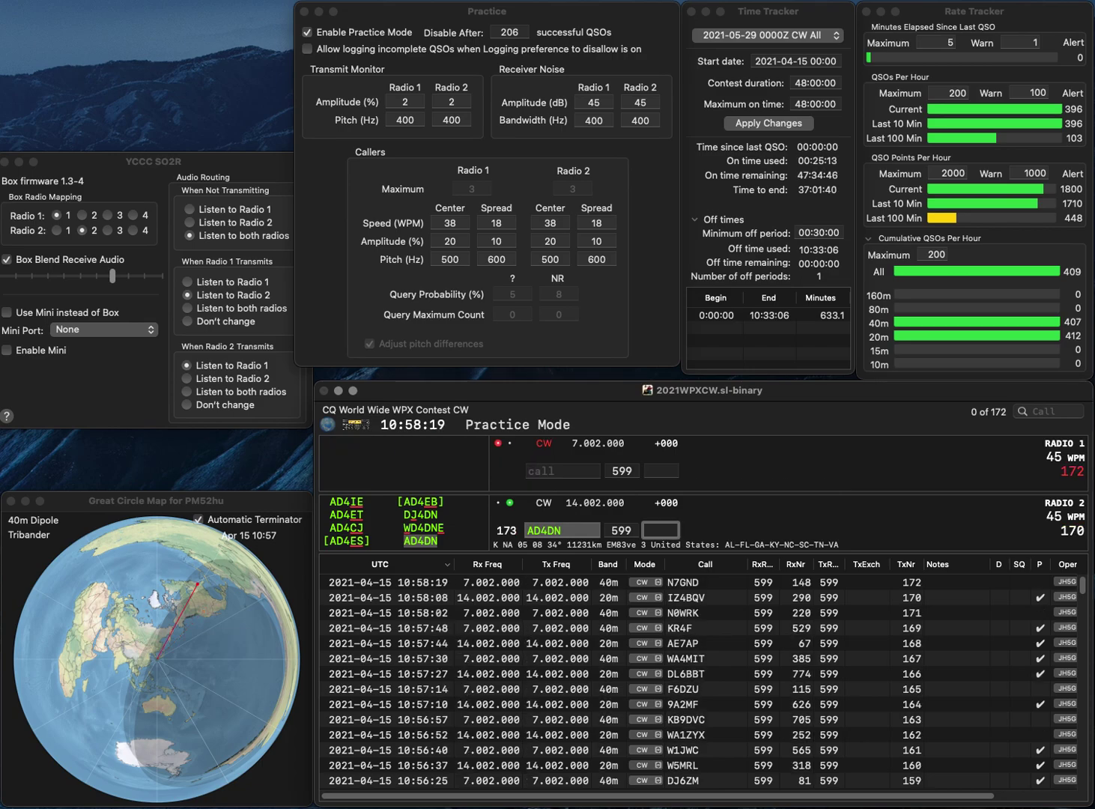
pyautogui.write('9')
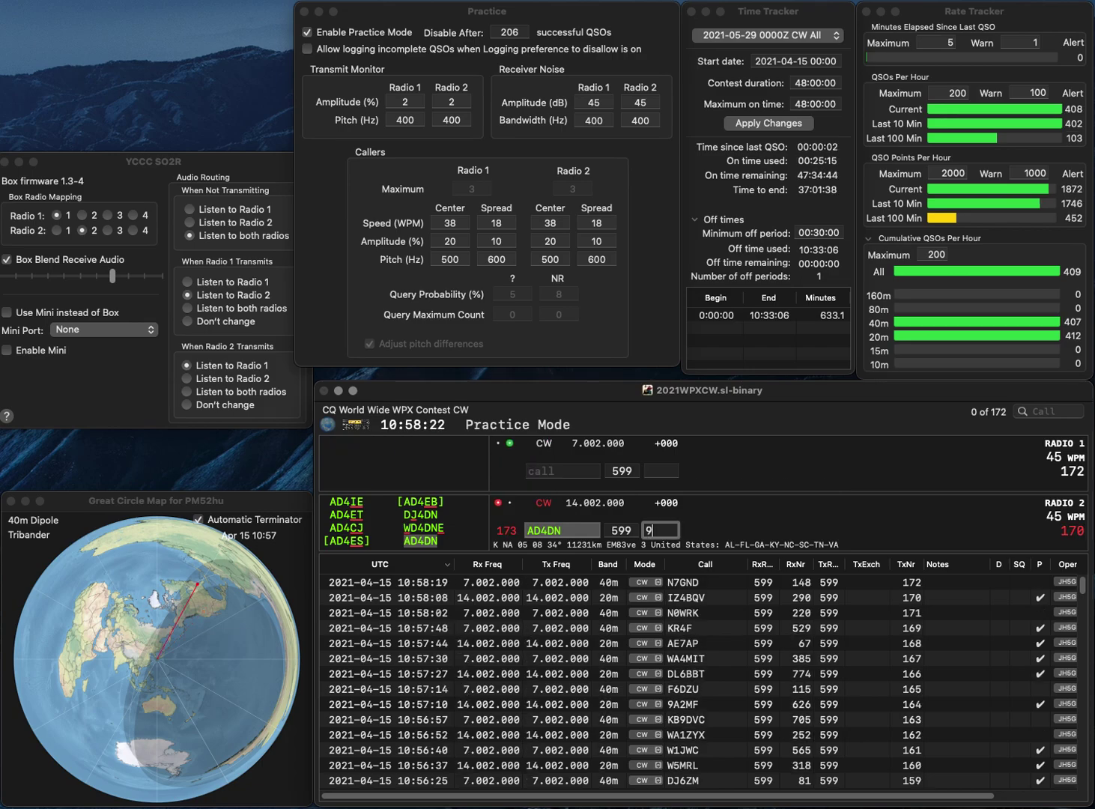
pyautogui.press('BackSpace')
pyautogui.write('65')
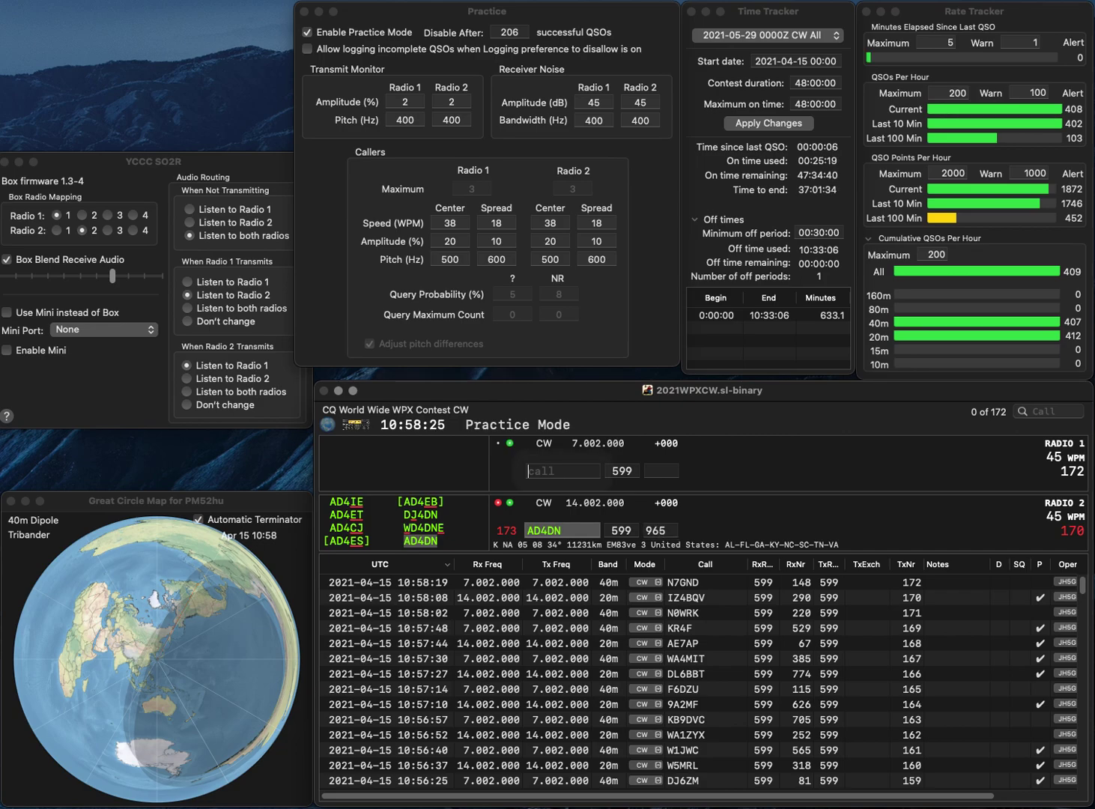
pyautogui.press('Return')
pyautogui.write('K')
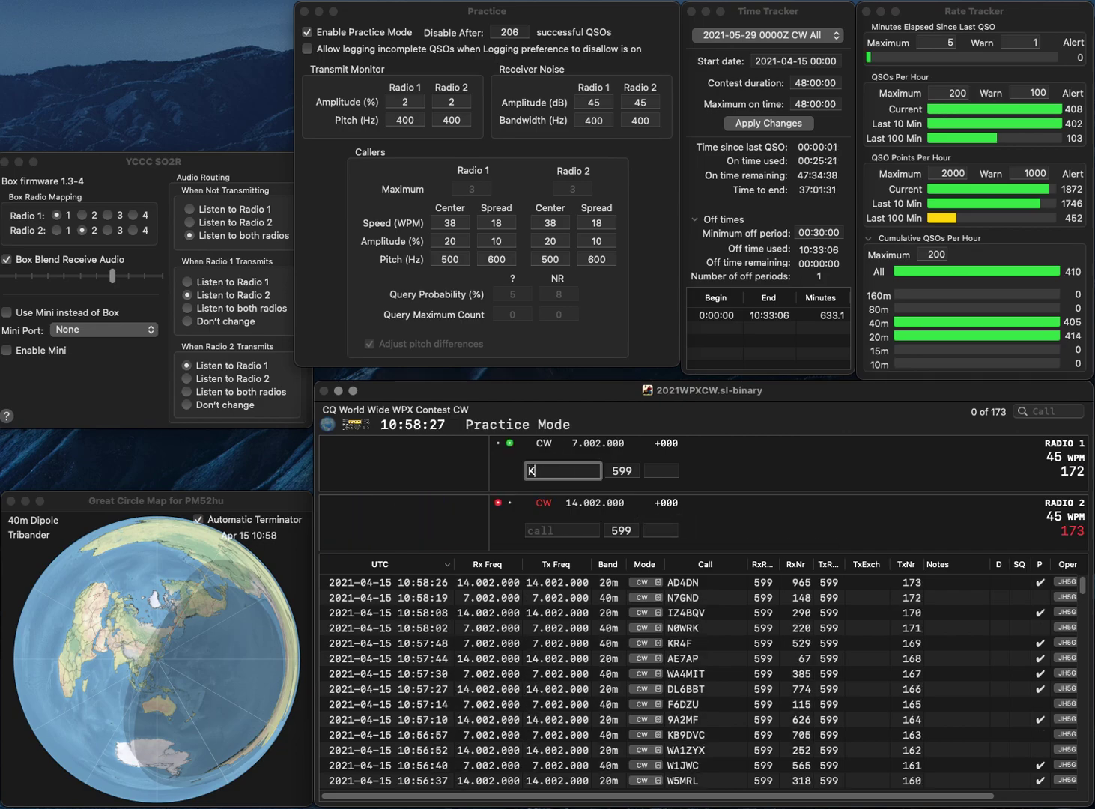
pyautogui.write('A9LM')
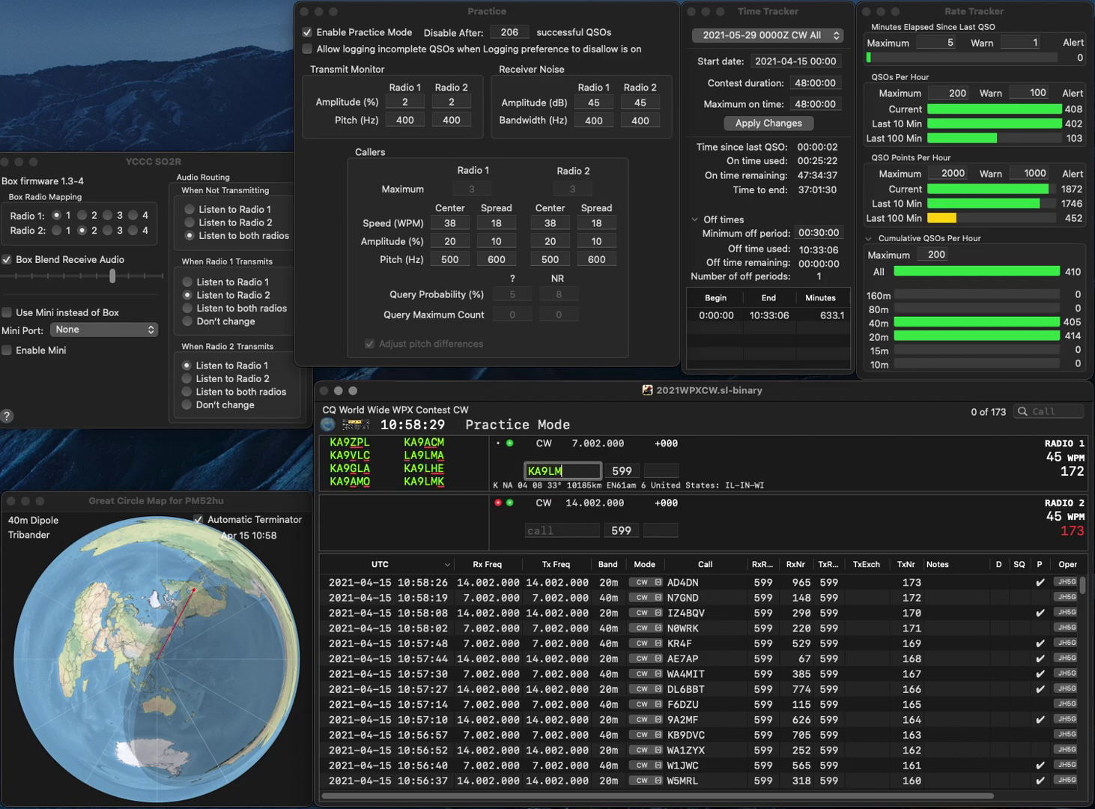
pyautogui.write('K')
pyautogui.press('Return')
pyautogui.write('WV11MC')
pyautogui.press('Left')
pyautogui.press('Left')
pyautogui.press('Left')
pyautogui.press('Left')
pyautogui.press('BackSpace')
pyautogui.press('BackSpace')
pyautogui.write('HA')
pyautogui.press('Return')
pyautogui.write('787')
pyautogui.press('Return')
pyautogui.press('BackSpace')
pyautogui.write('V')
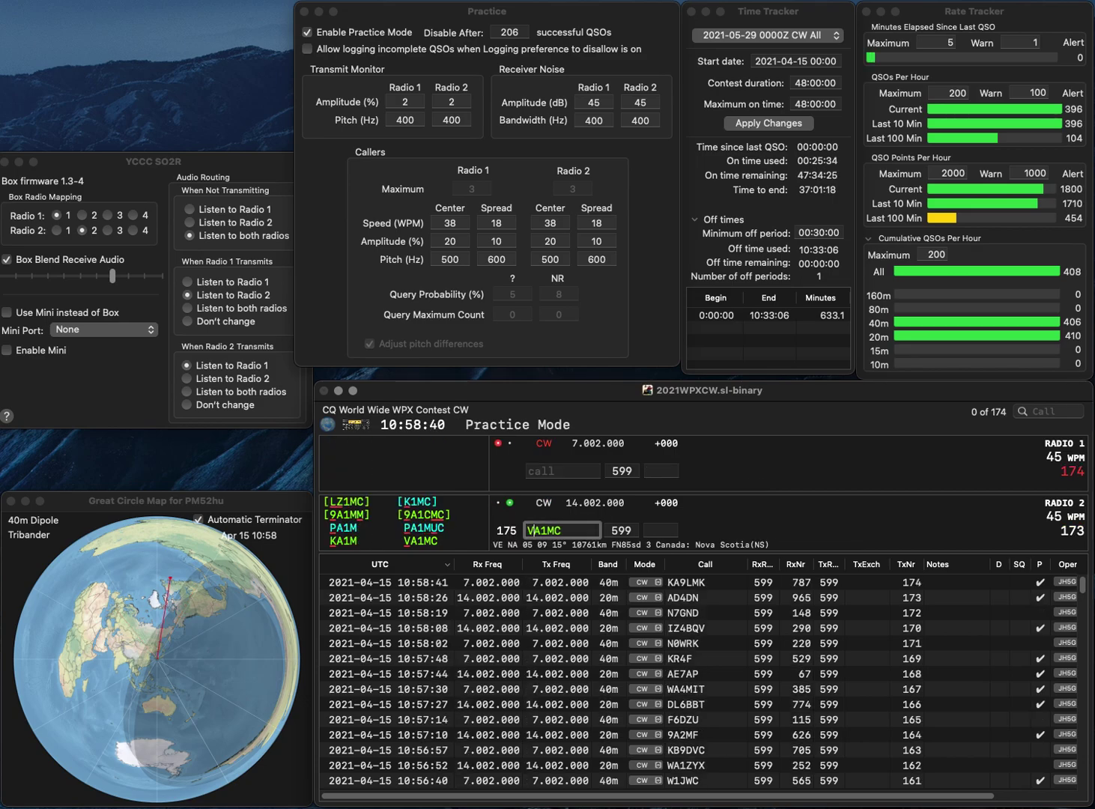
pyautogui.press('Return')
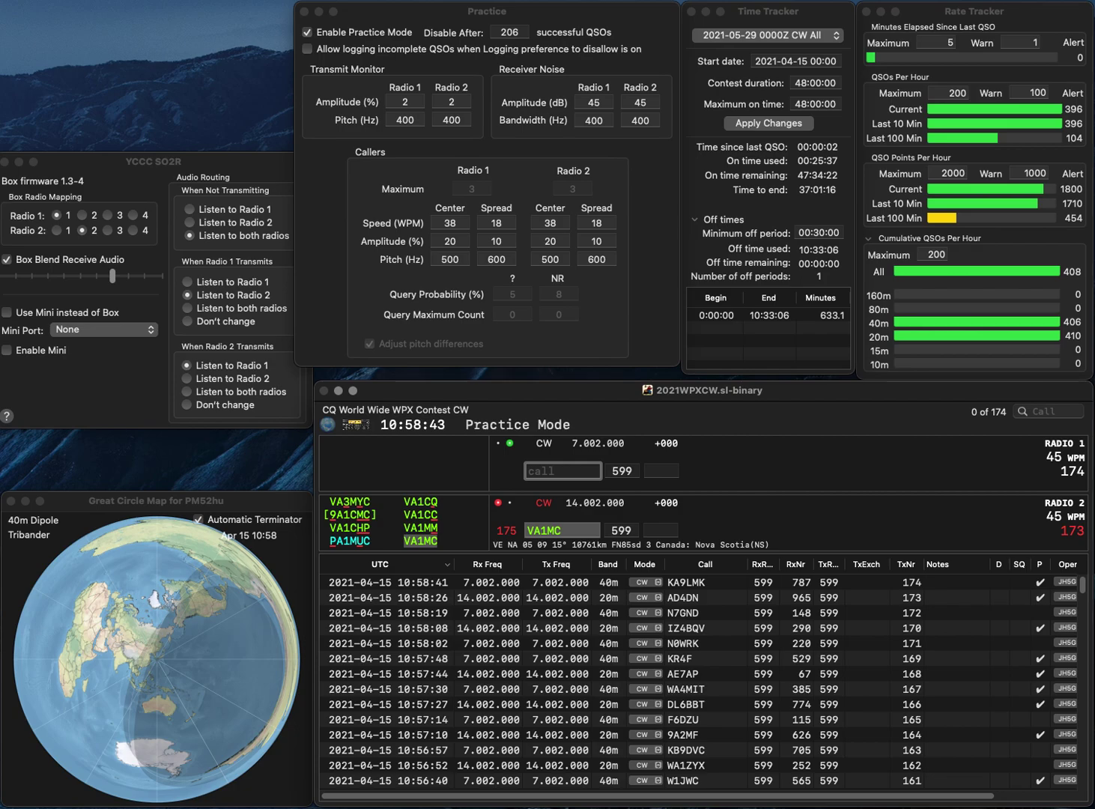
# - Answer the caller KN4IXT on Radio 1
pyautogui.write('KN4I')
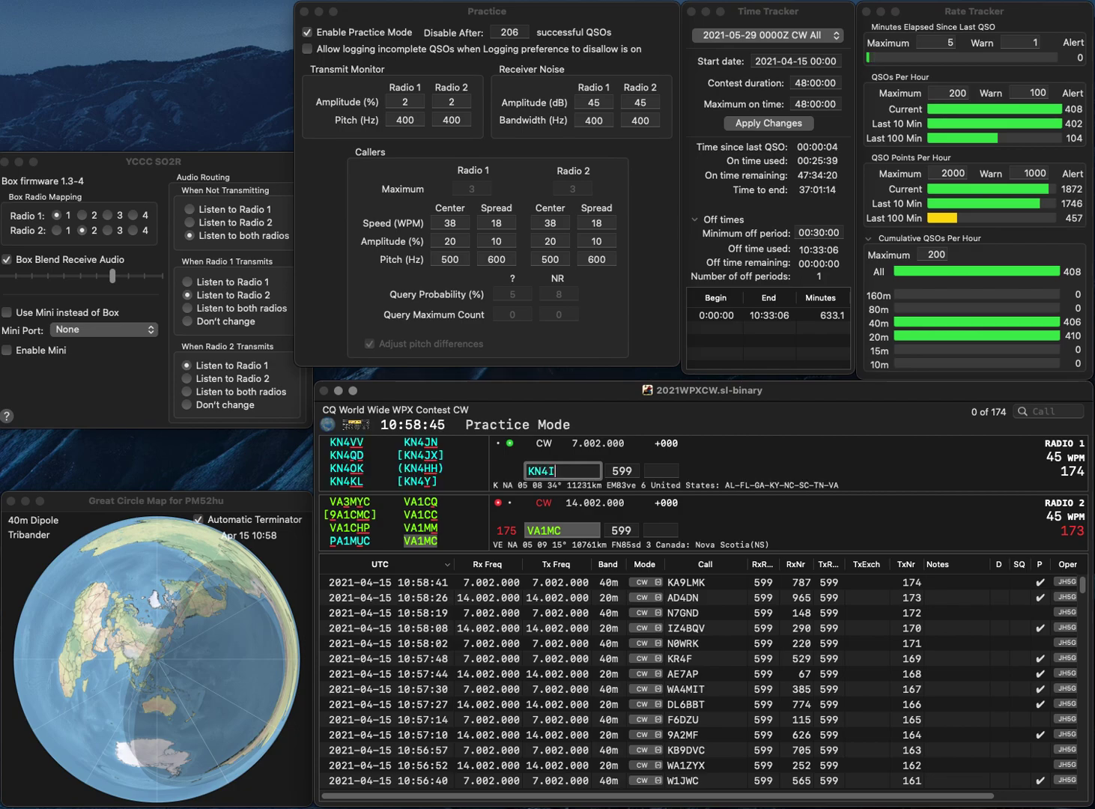
pyautogui.write('X')
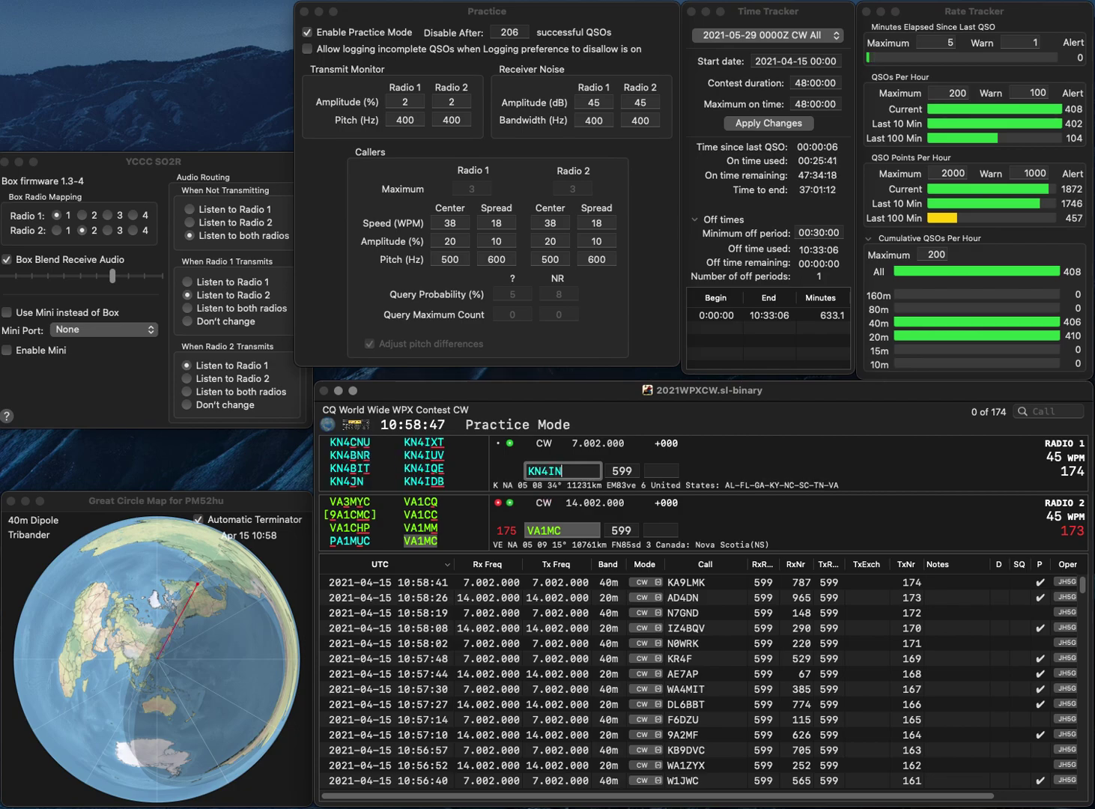
pyautogui.write('T')
pyautogui.press('Return')
pyautogui.press('Tab')
pyautogui.write('5')
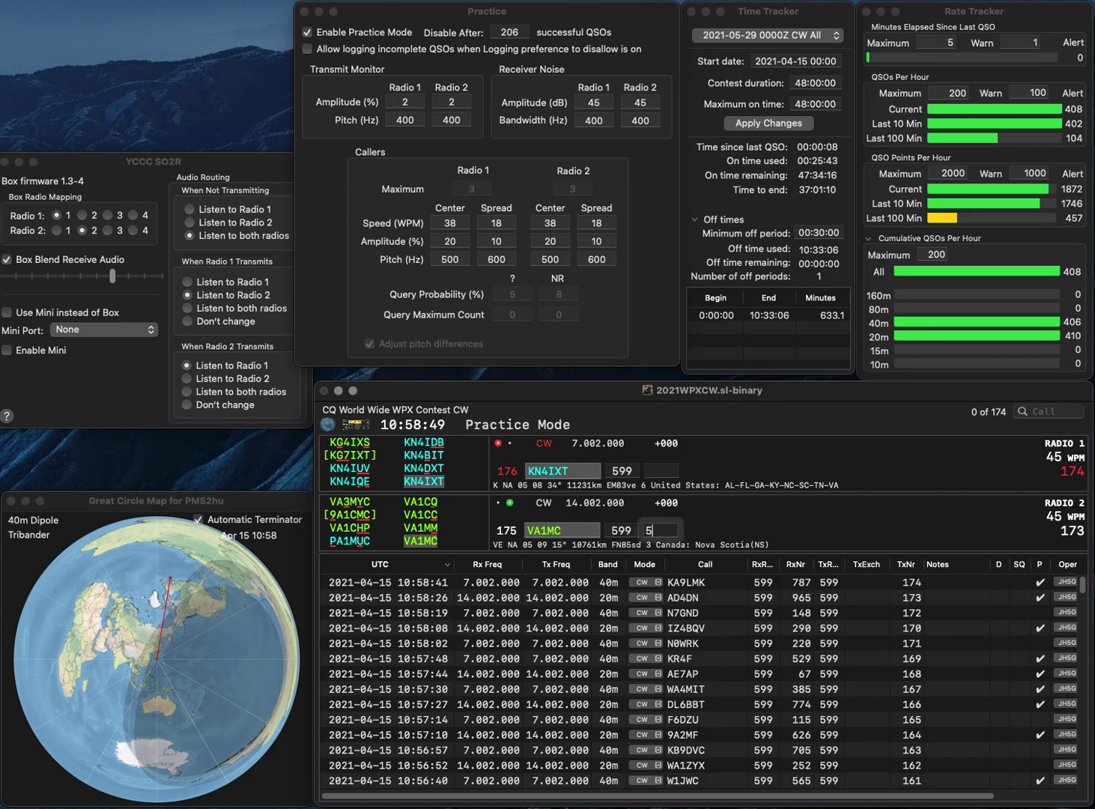
pyautogui.write('23')
pyautogui.press('Return')
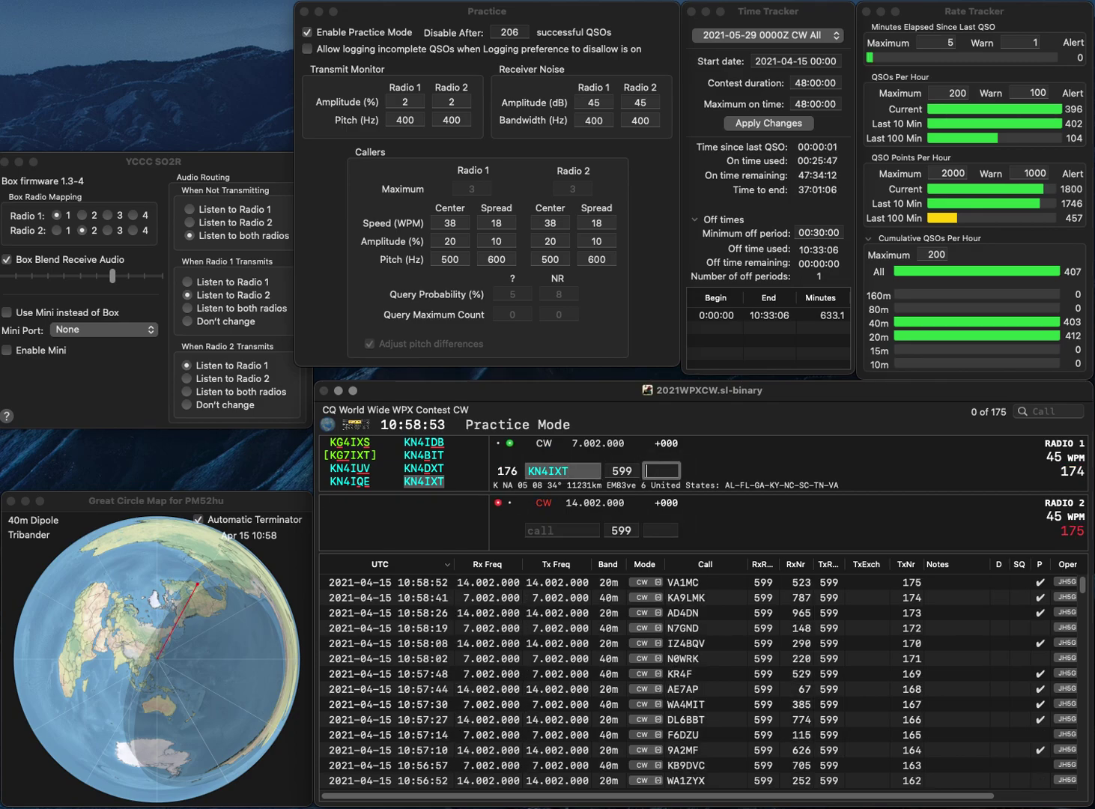
pyautogui.write('565')
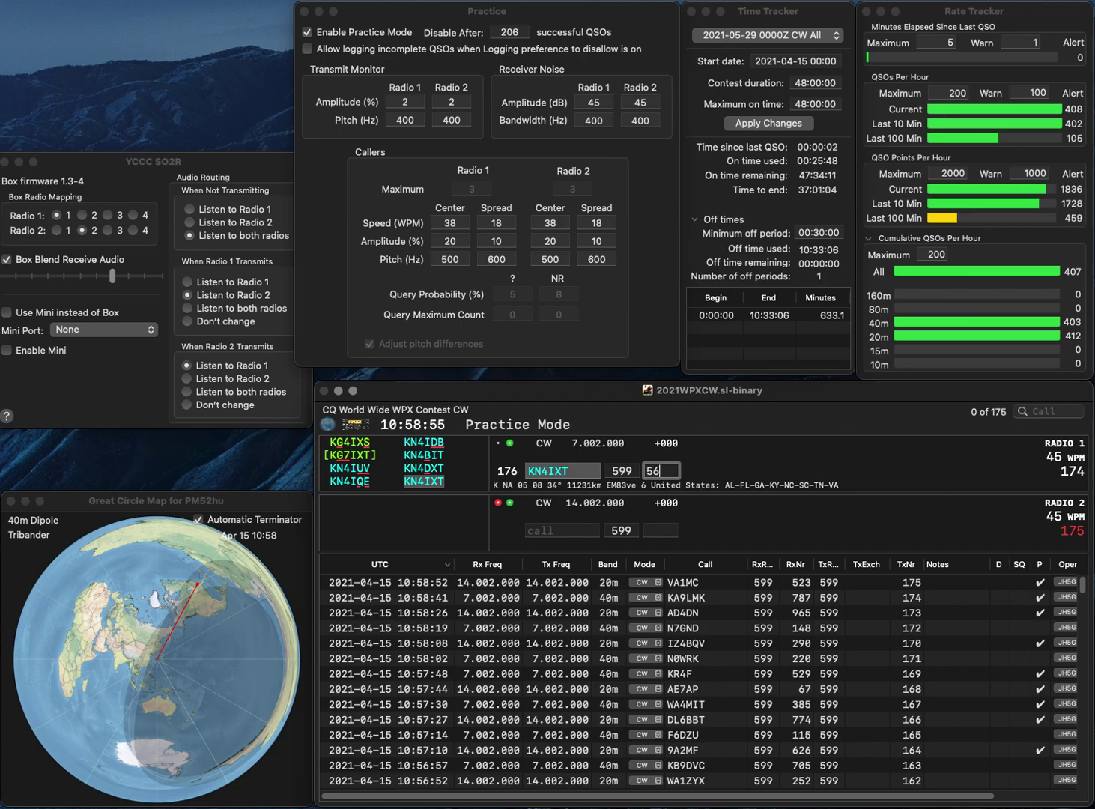
pyautogui.press('Return')
# - Answer the Radio 2 caller with the partial call NLV and the Radio 1 caller with the partial call 4P
pyautogui.write('NL')
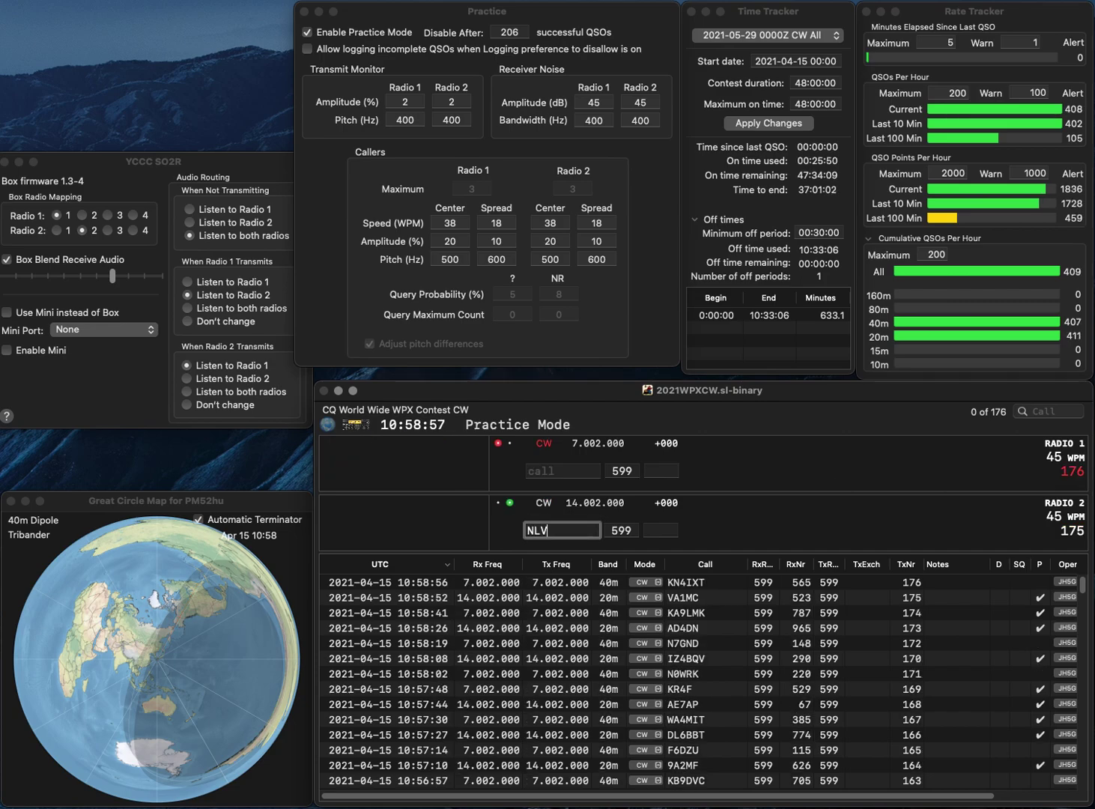
pyautogui.write('V')
pyautogui.press('Return')
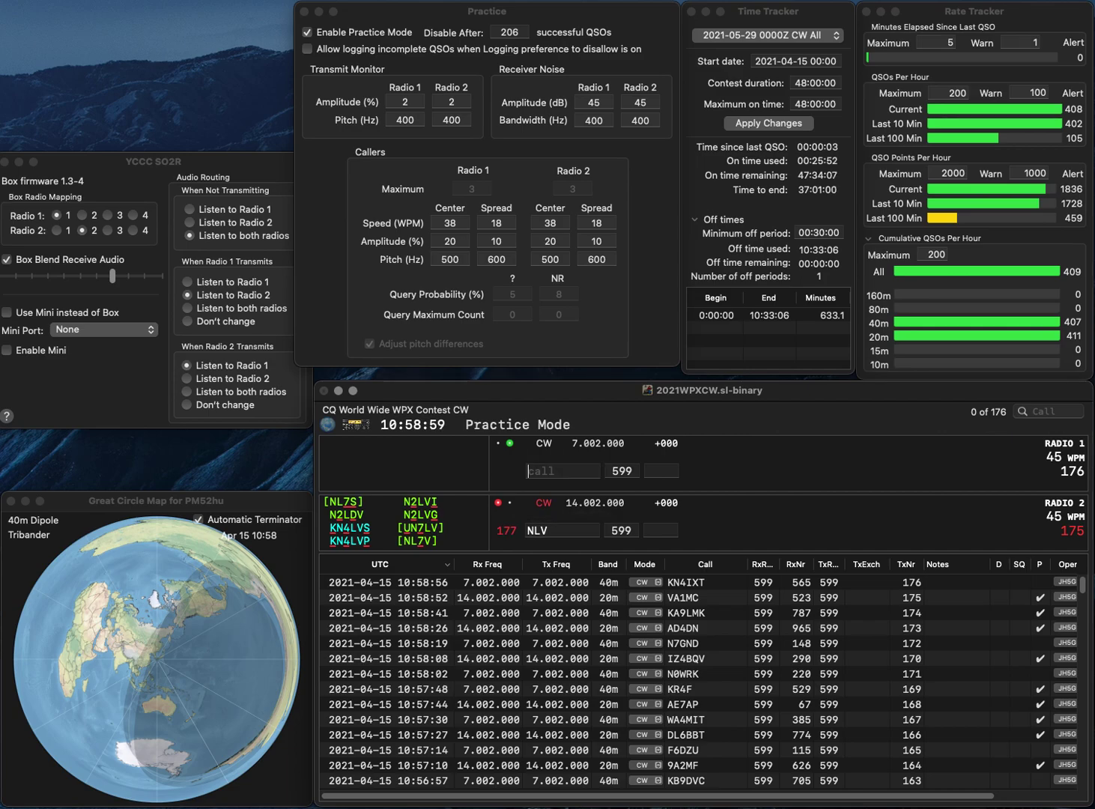
pyautogui.write('4P')
pyautogui.press('Return')
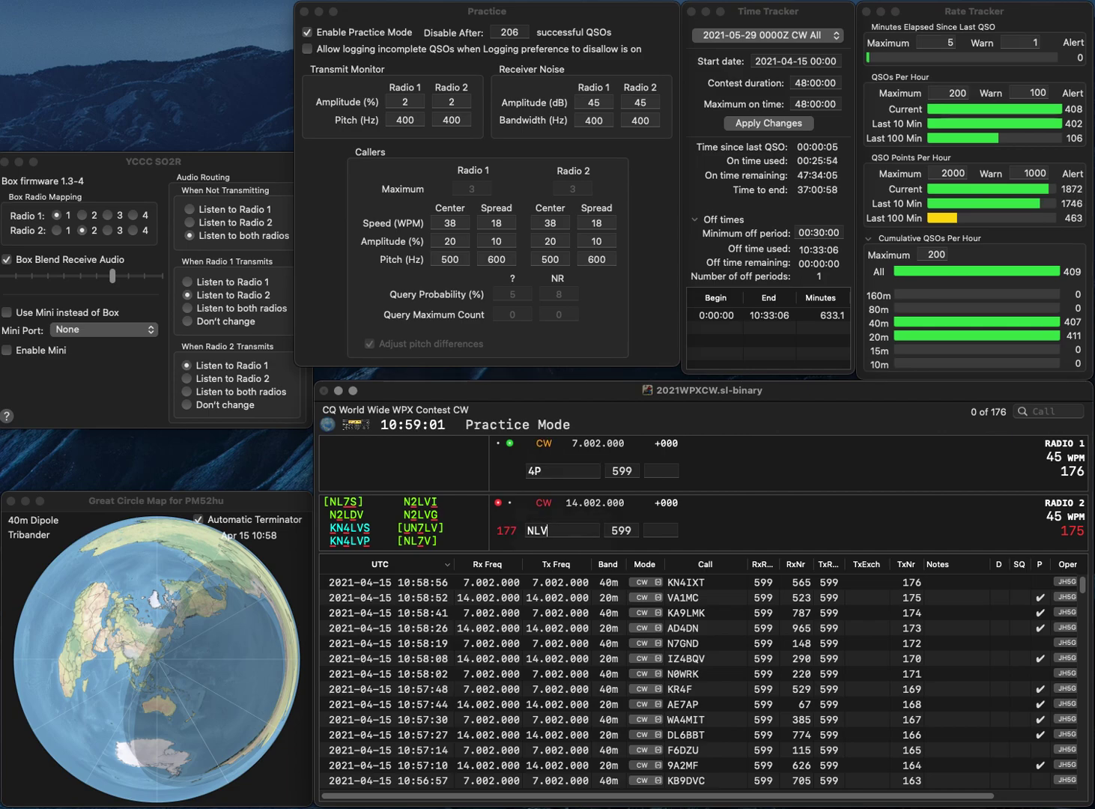
pyautogui.write('JR6RLV')
pyautogui.press('Return')
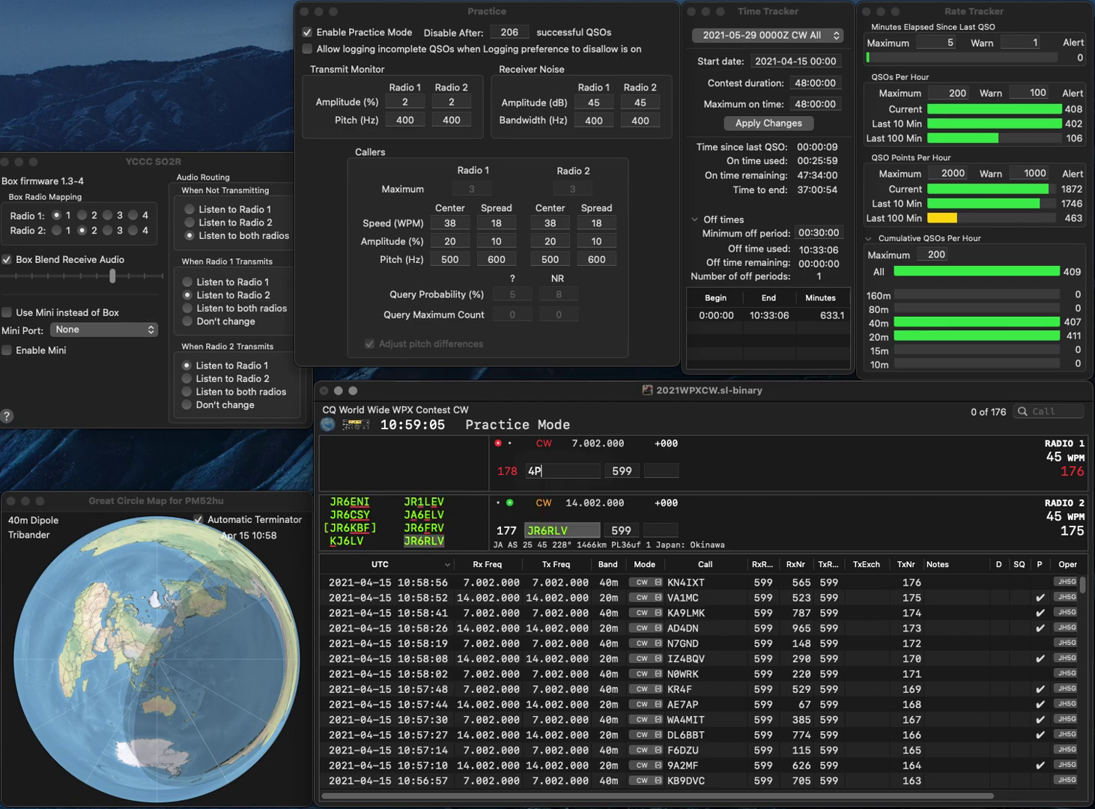
pyautogui.write('WK')
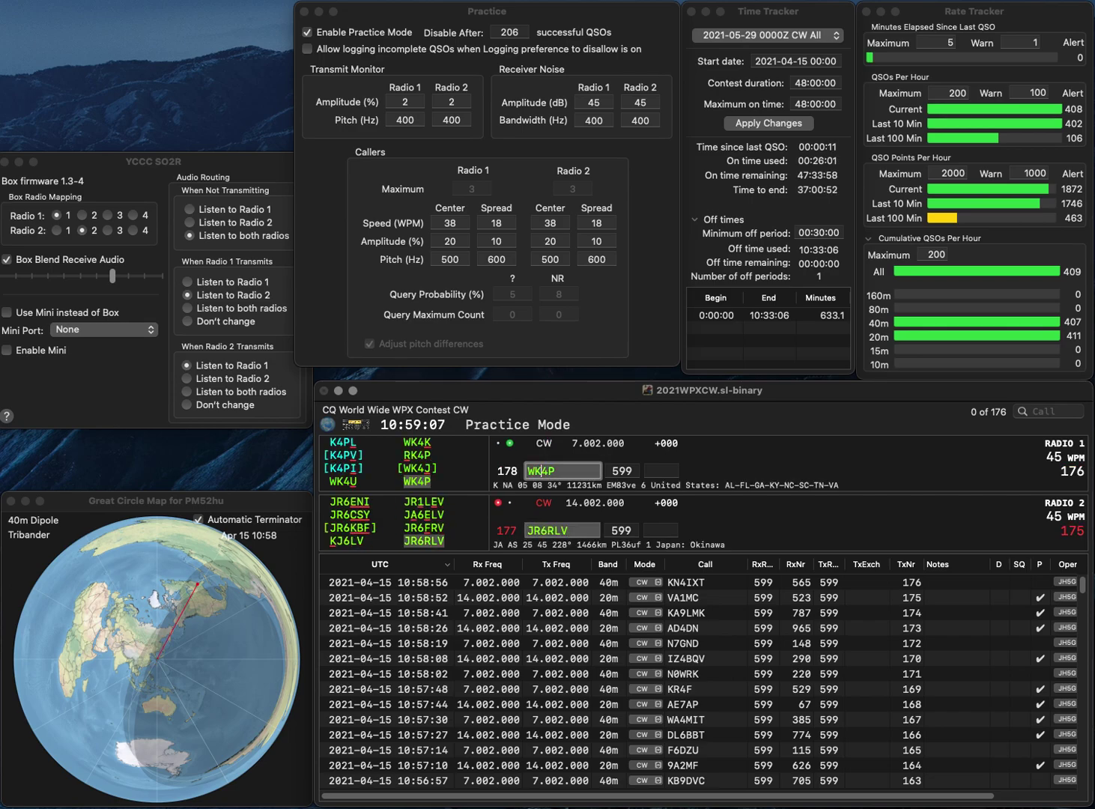
pyautogui.press('Return')
pyautogui.press('Return')
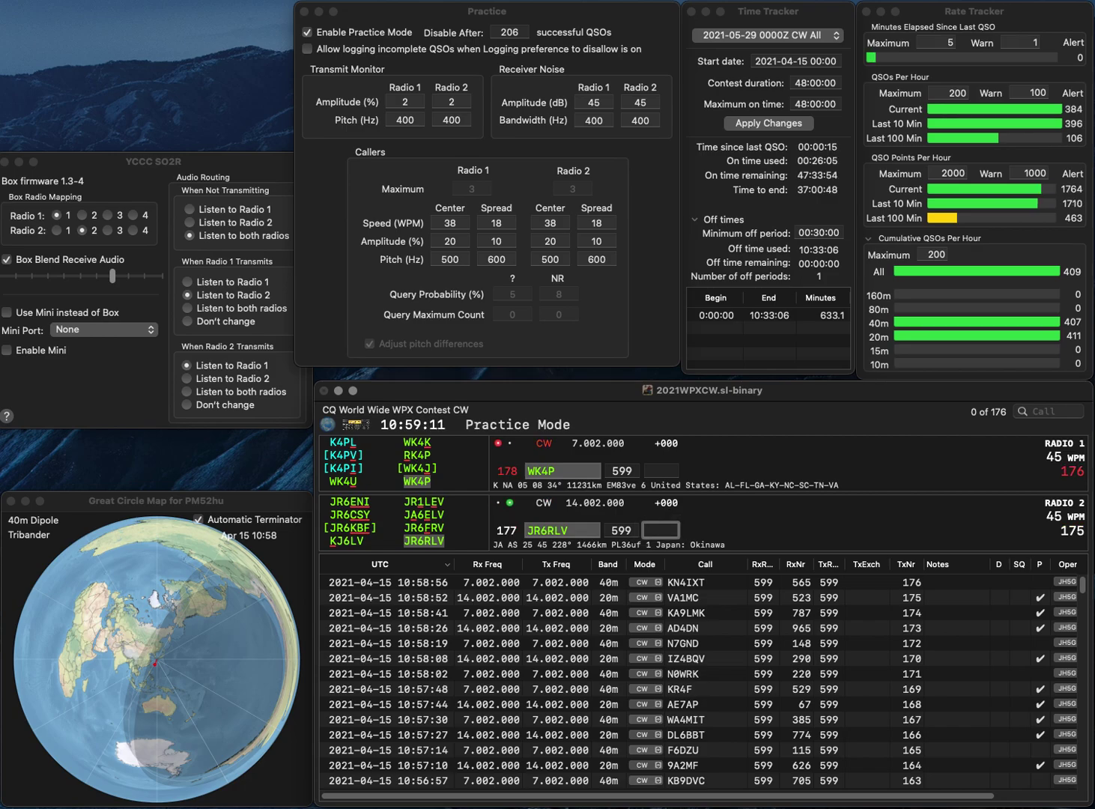
# - Log serial number 350 for JR6RLV on Radio 2 and 68 for WK4P on Radio 1
pyautogui.write('350')
pyautogui.press('Return')
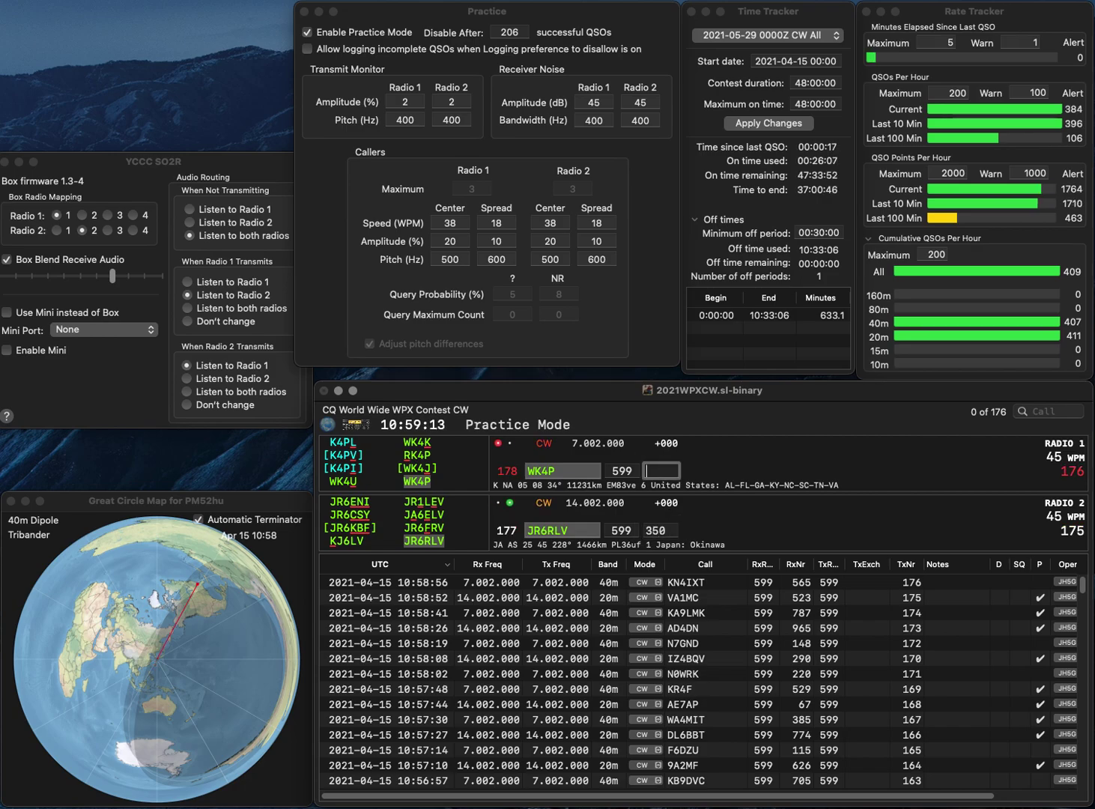
pyautogui.write('68')
pyautogui.press('Return')
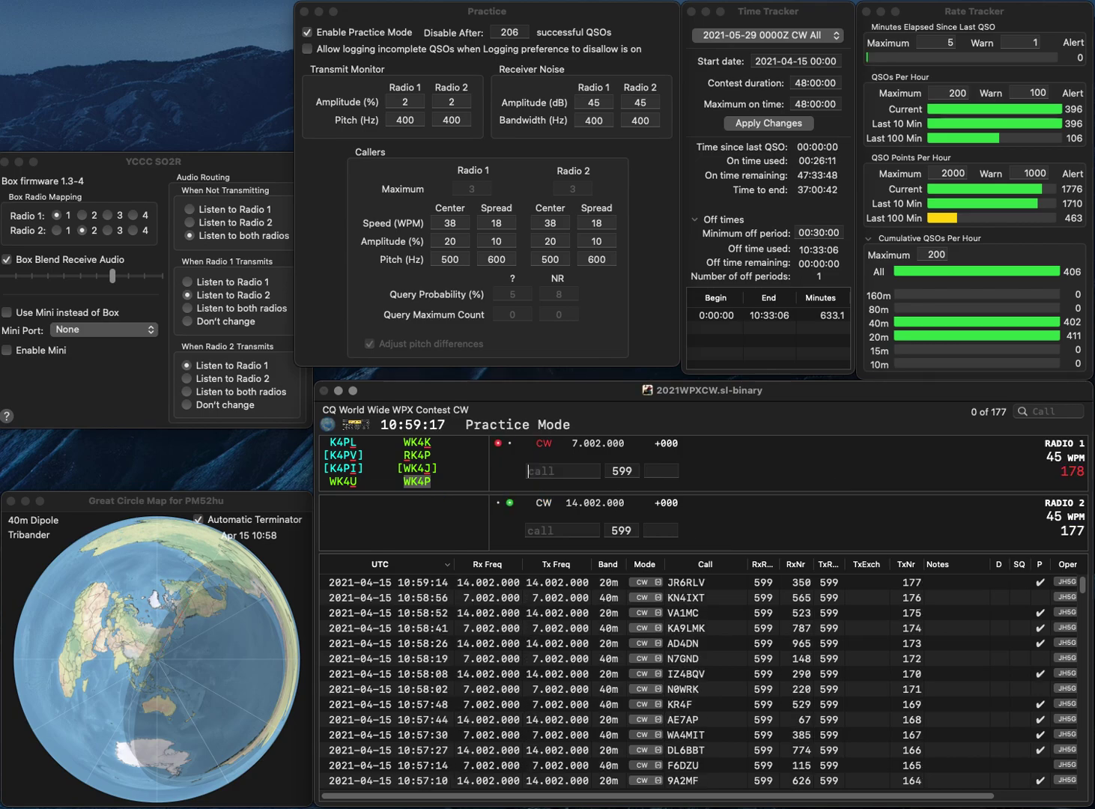
pyautogui.write('8NKB')
pyautogui.press('super+Left')
pyautogui.write('HI')
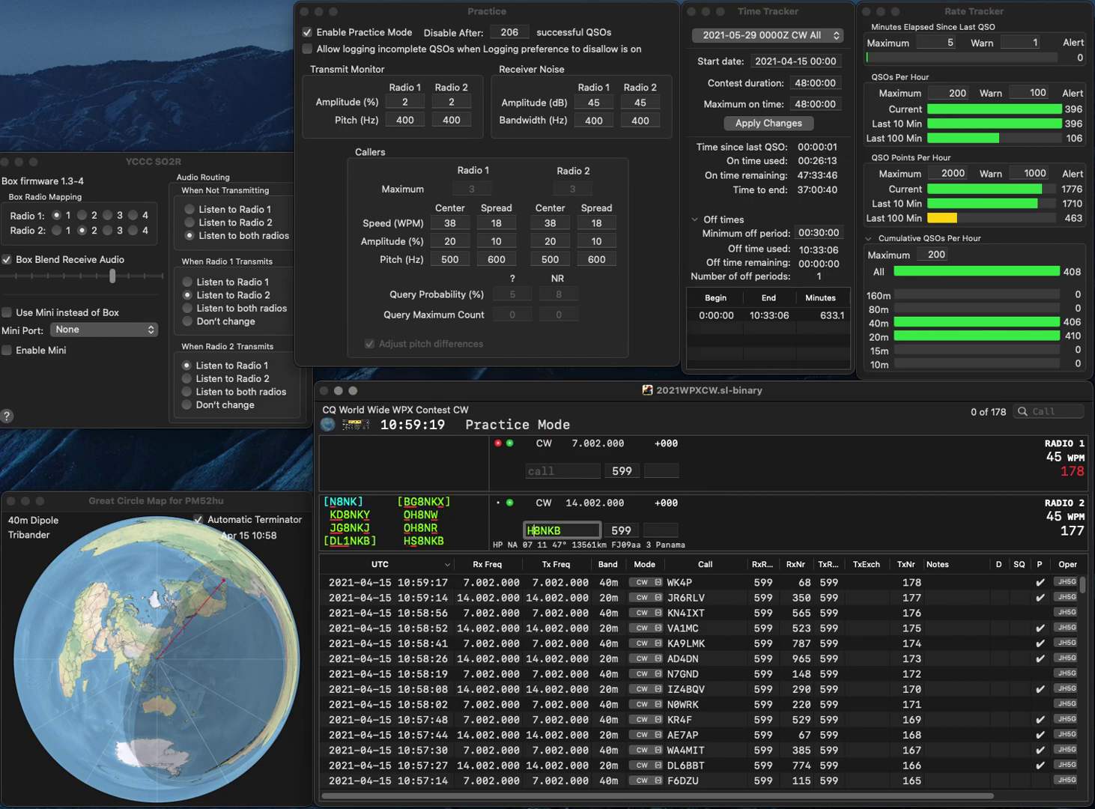
pyautogui.press('Delete')
pyautogui.write('S')
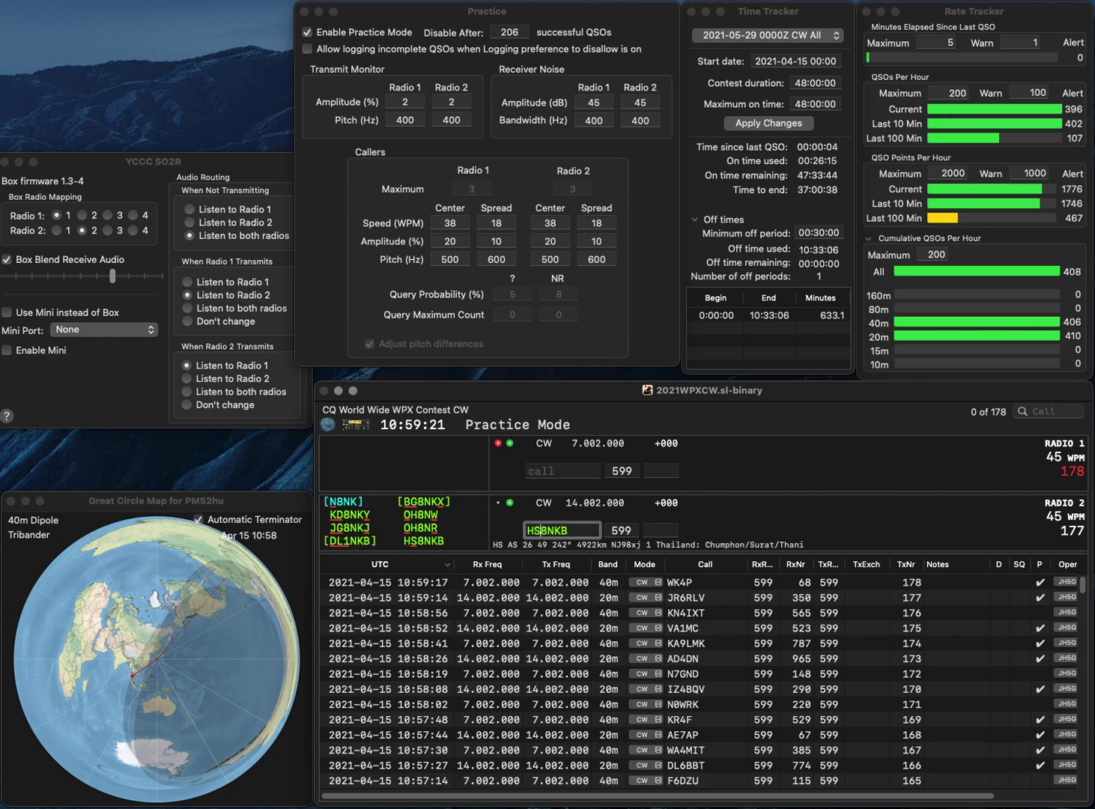
pyautogui.press('Return')
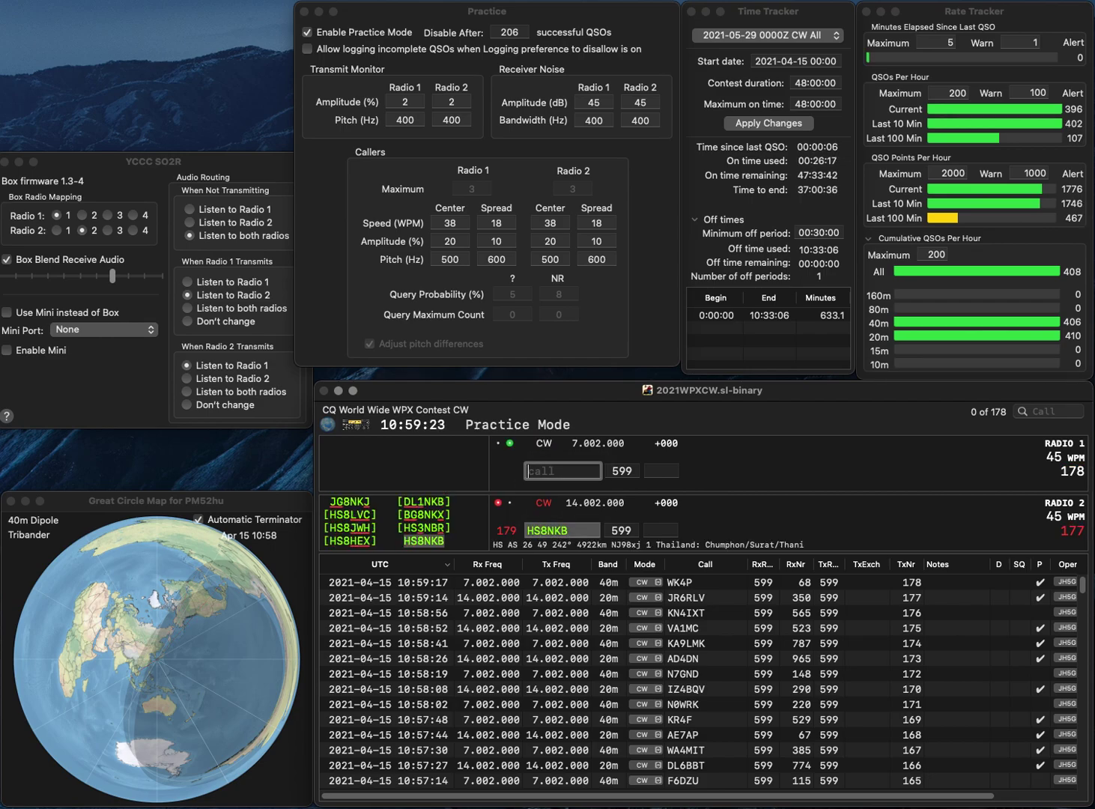
# - Answer the Radio 1 caller with the partial call FAM and log serial number 468 for HS8NKB on Radio 2
pyautogui.write('FA')
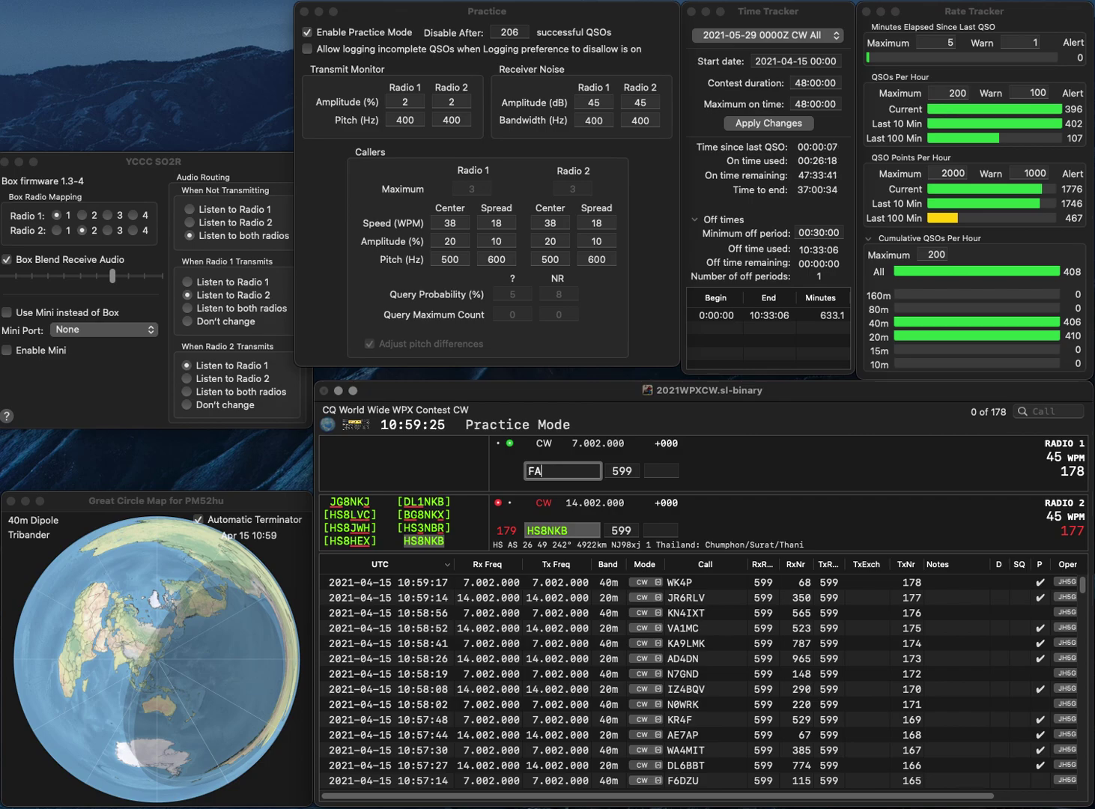
pyautogui.write('M')
pyautogui.press('Return')
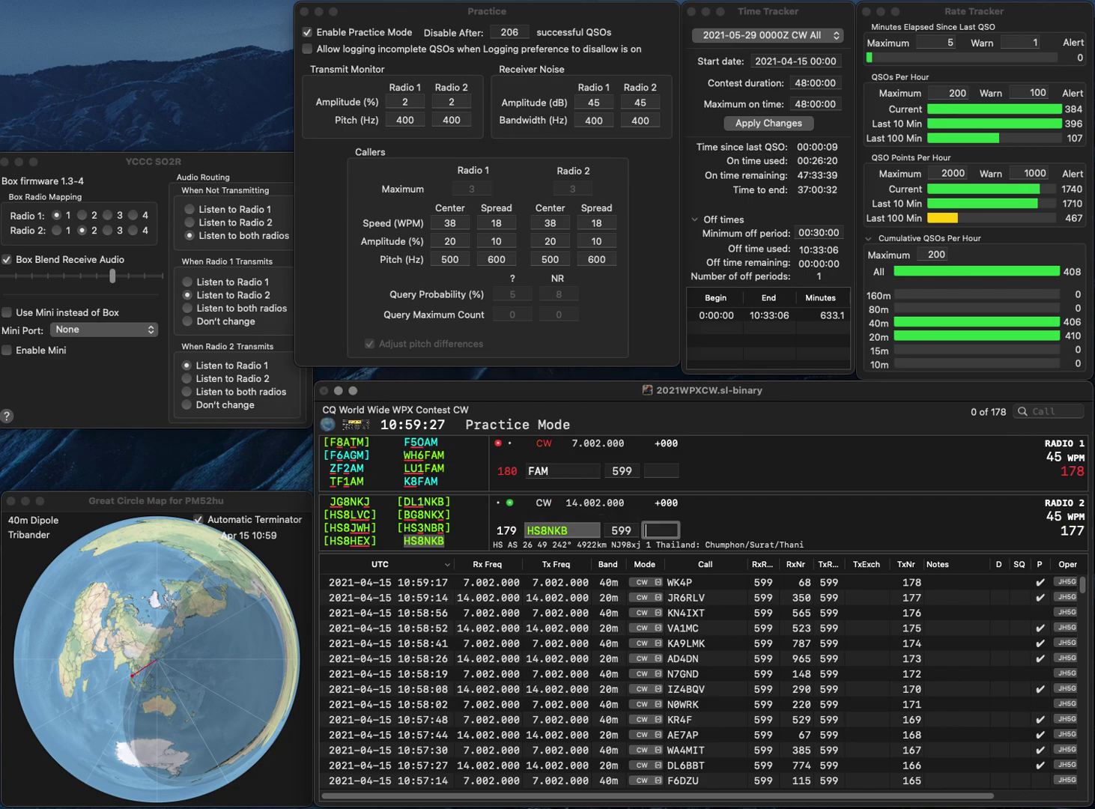
pyautogui.write('468')
pyautogui.press('Return')
pyautogui.write('VK5')
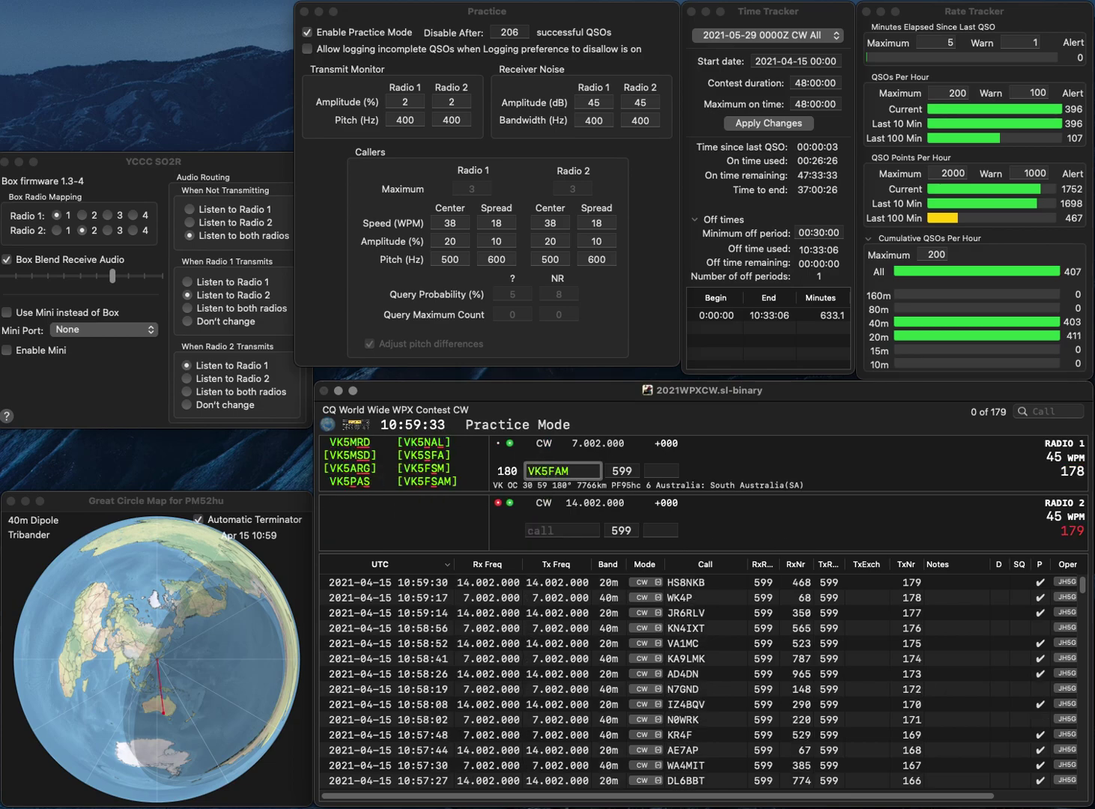
pyautogui.write('S')
pyautogui.press('Return')
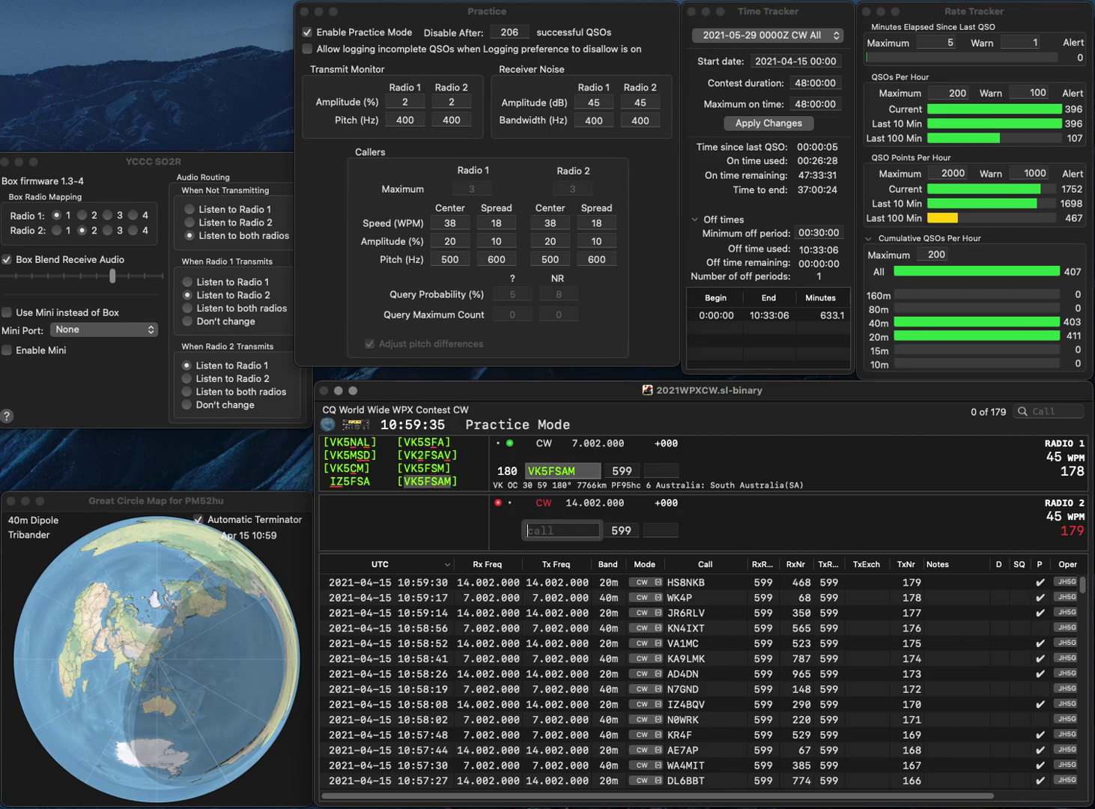
pyautogui.write('VE9OA')
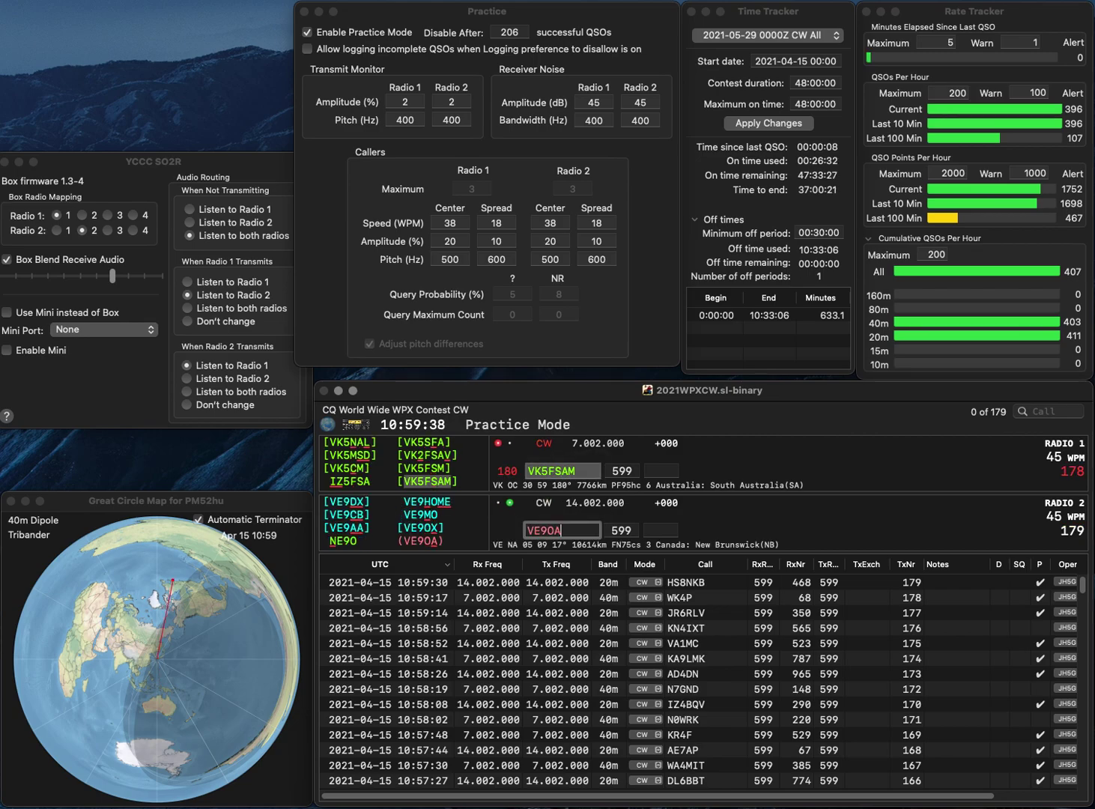
pyautogui.press('Return')
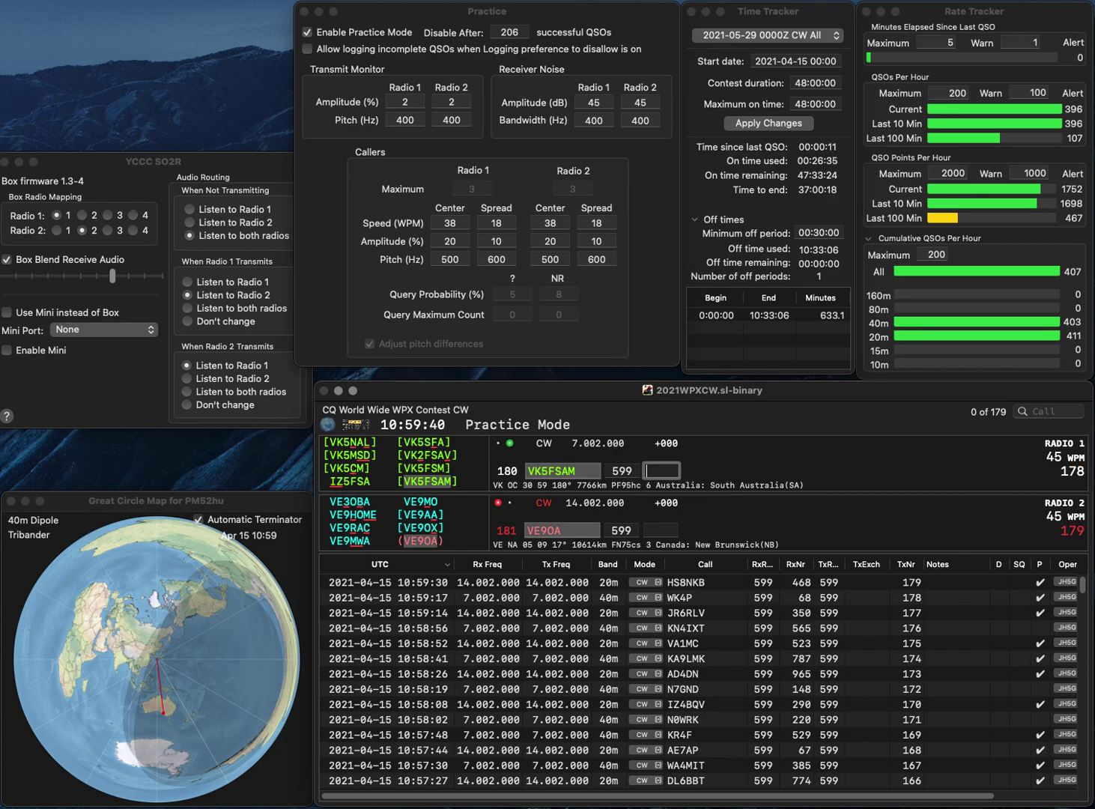
pyautogui.write('400')
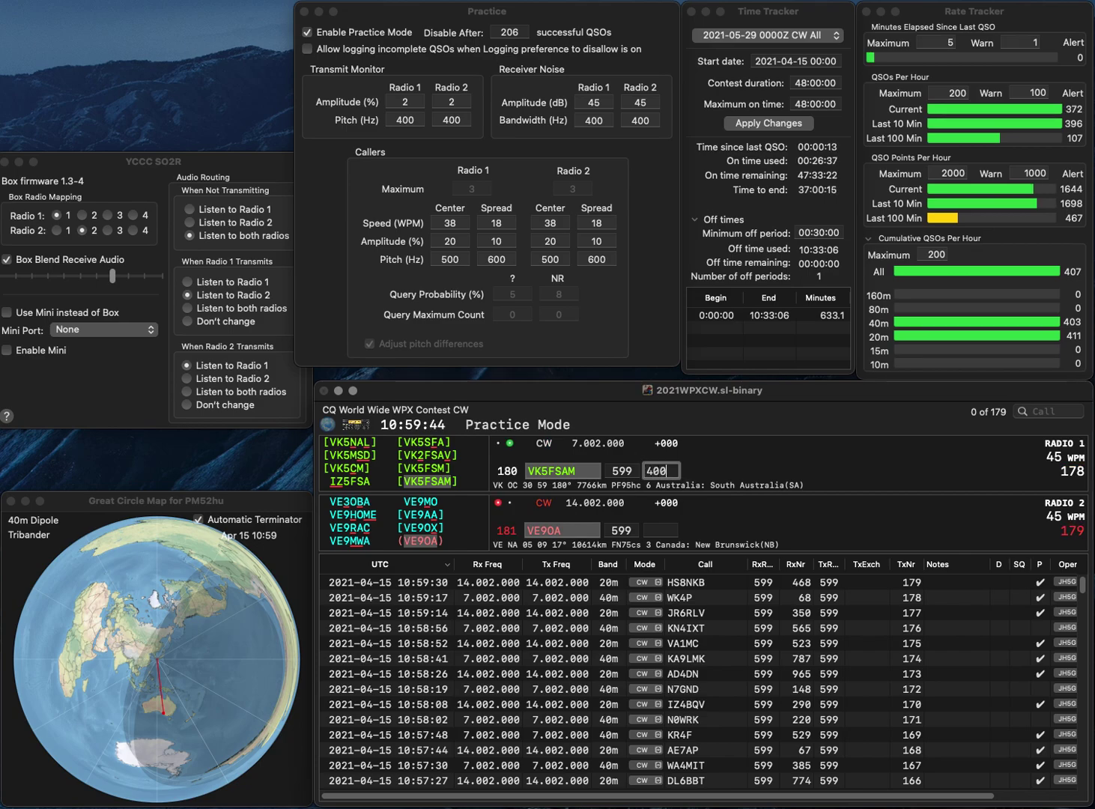
pyautogui.press('Return')
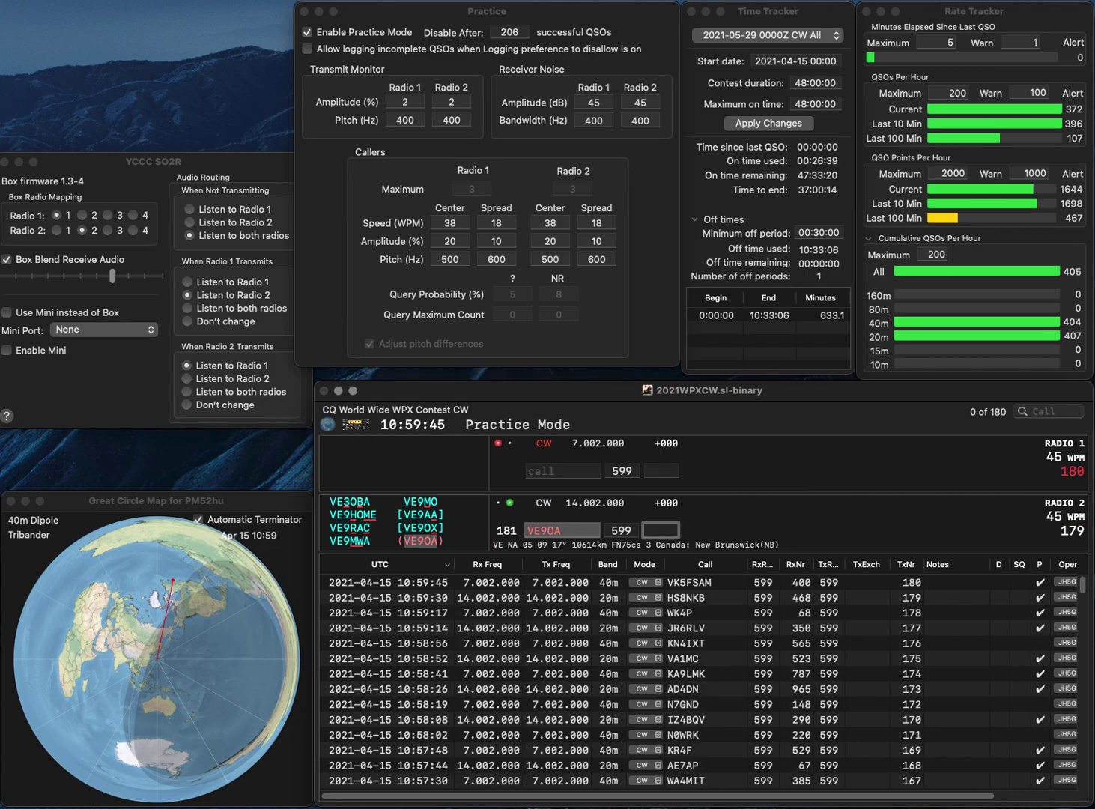
pyautogui.write('90')
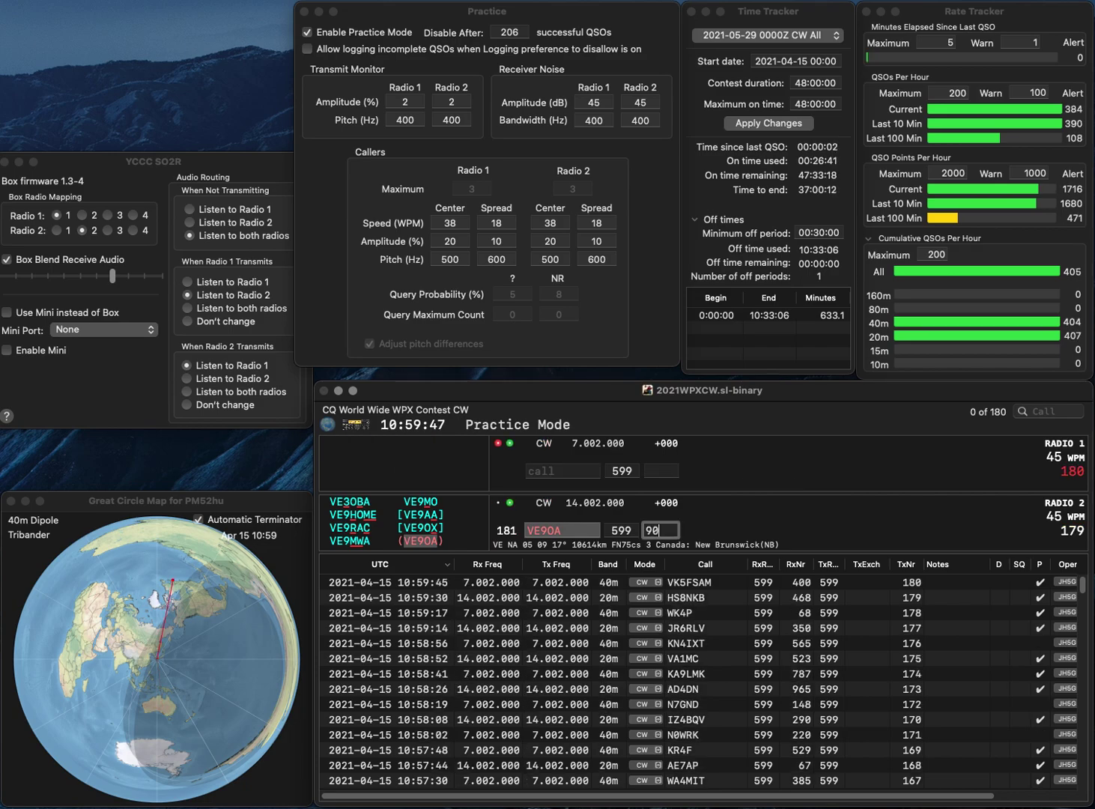
pyautogui.write('6')
pyautogui.press('Return')
# - Answer the callers GM3JKS on Radio 1 and G3DR on Radio 2
pyautogui.write('GM3')
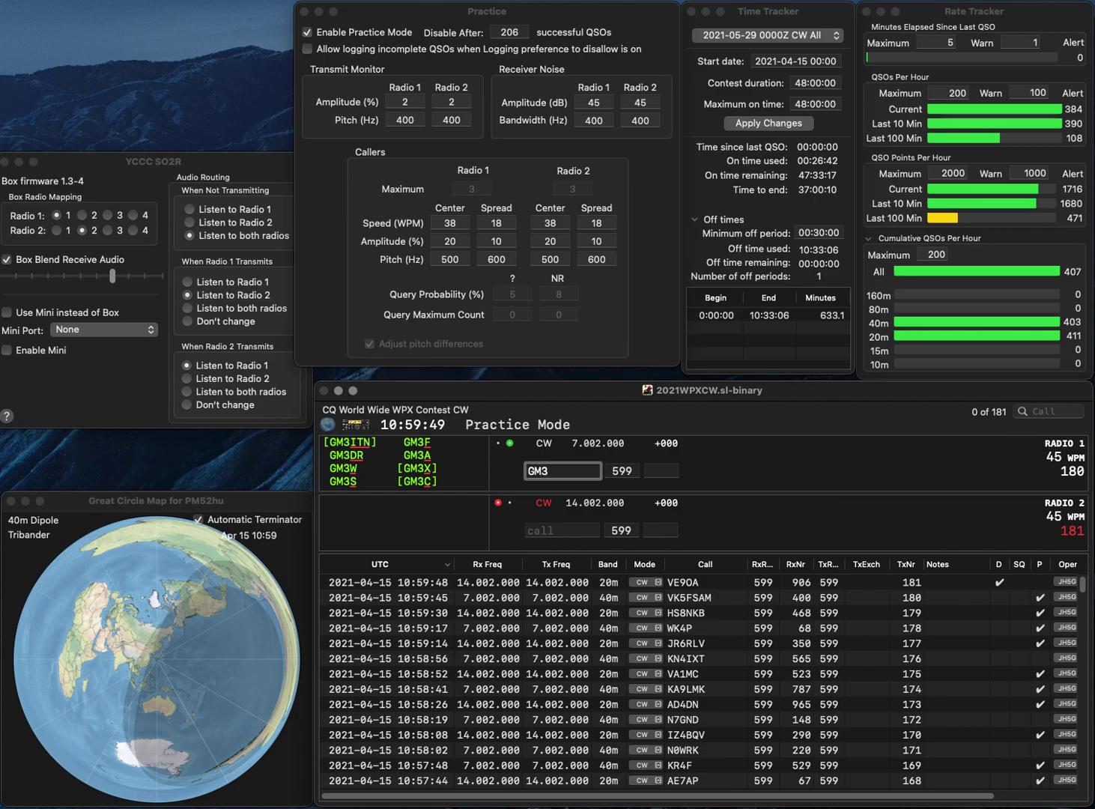
pyautogui.write('JKS')
pyautogui.press('Return')
pyautogui.write('G3DR')
pyautogui.press('Return')
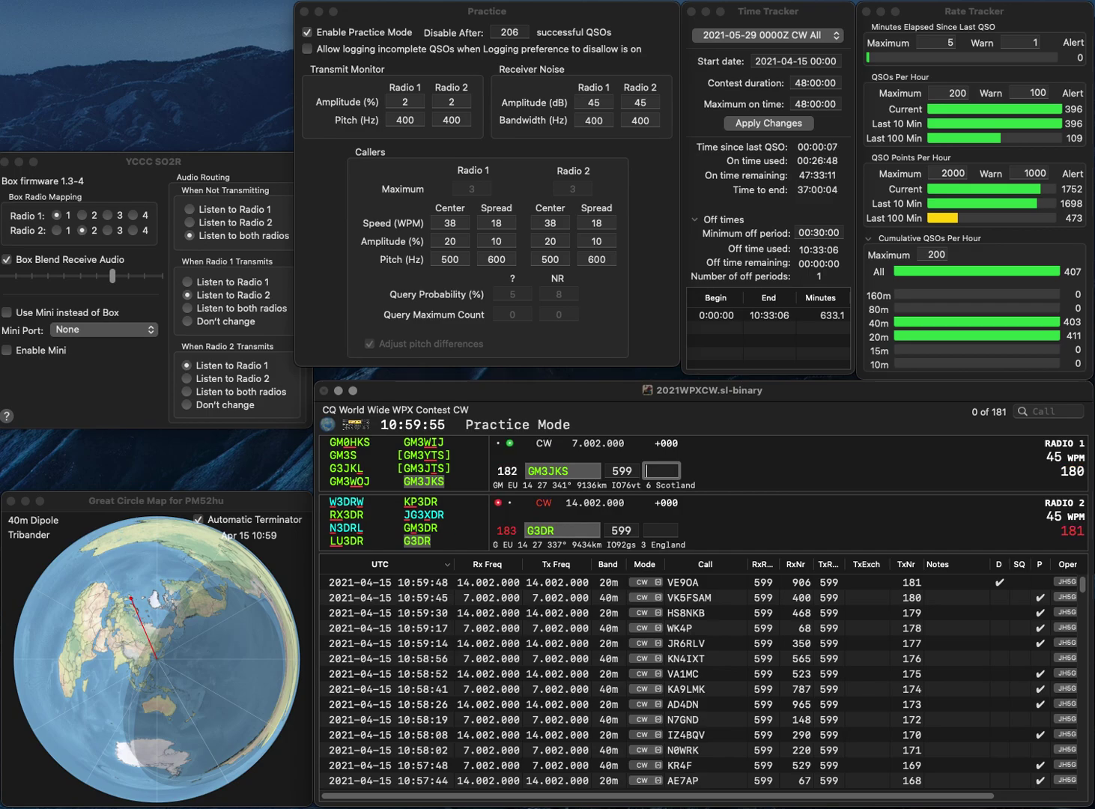
pyautogui.write('845')
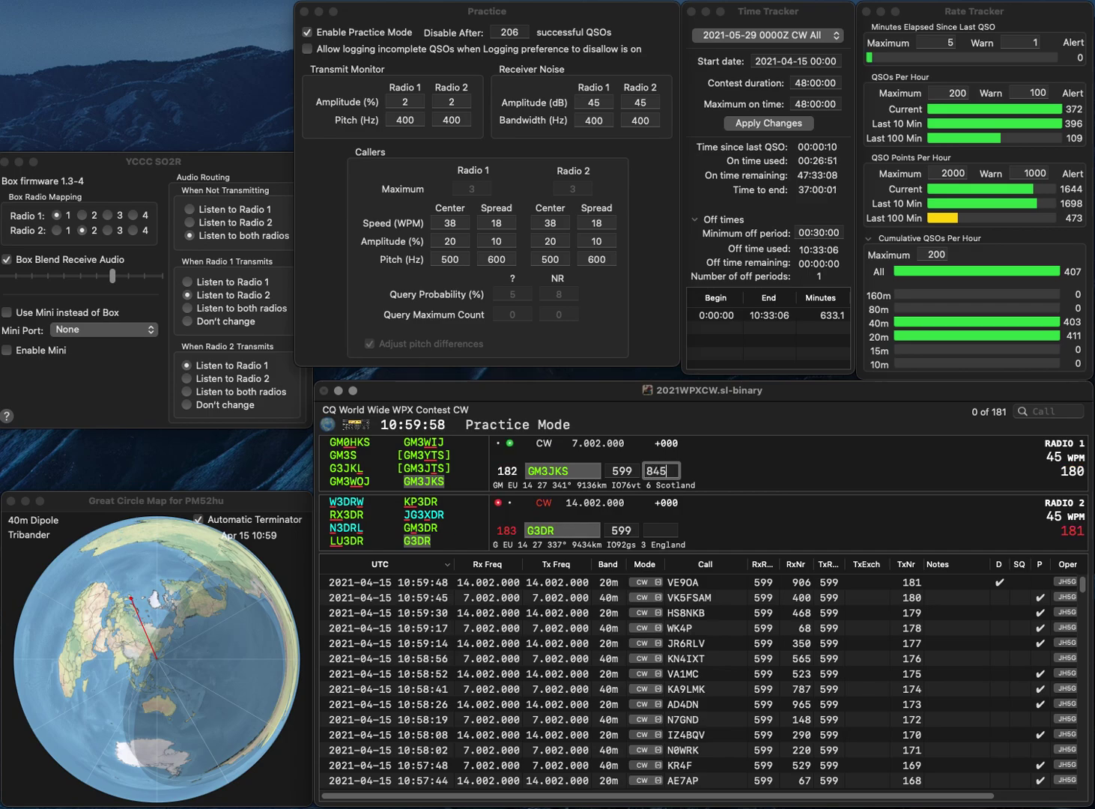
pyautogui.press('Return')
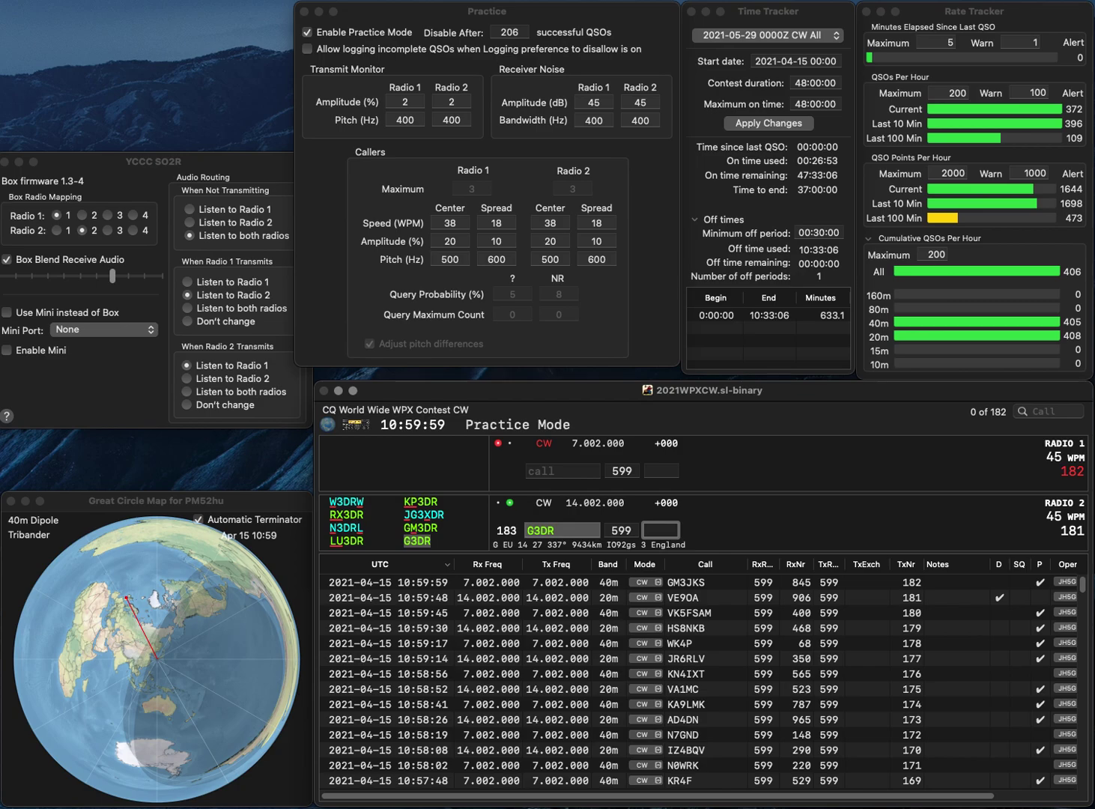
pyautogui.write('189')
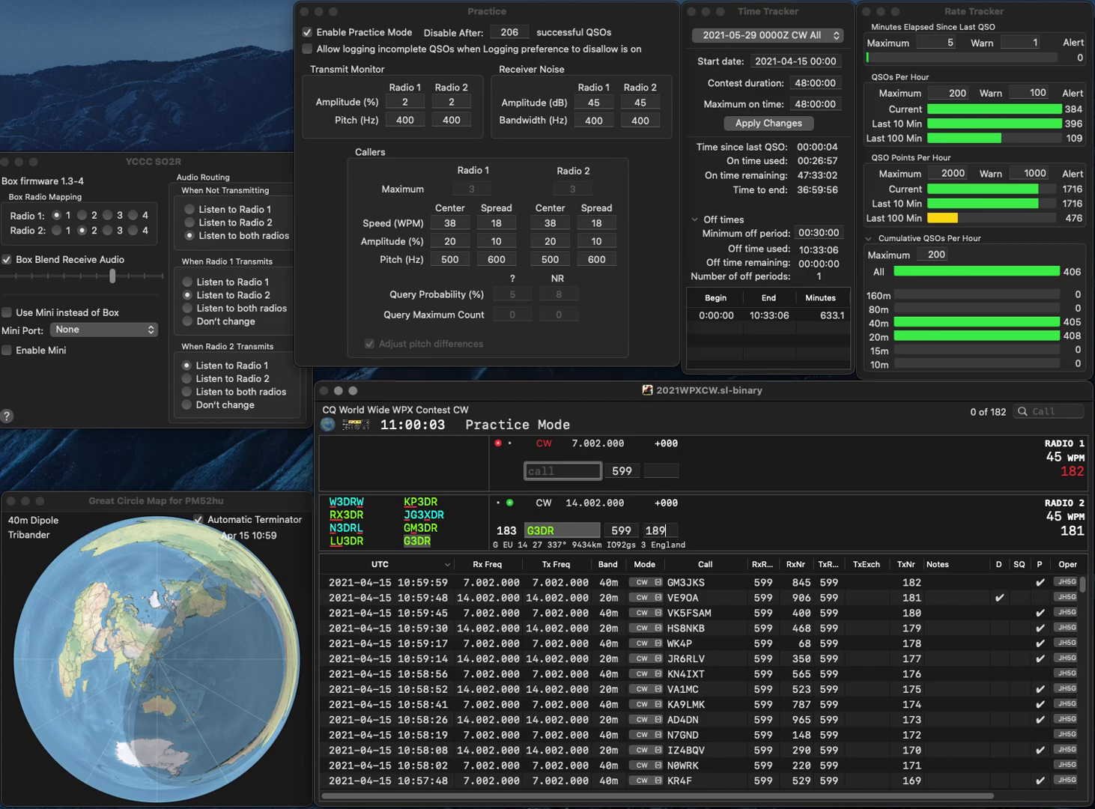
pyautogui.press('Return')
pyautogui.write('K7SL')
pyautogui.press('Return')
pyautogui.write('OLW')
pyautogui.press('Return')
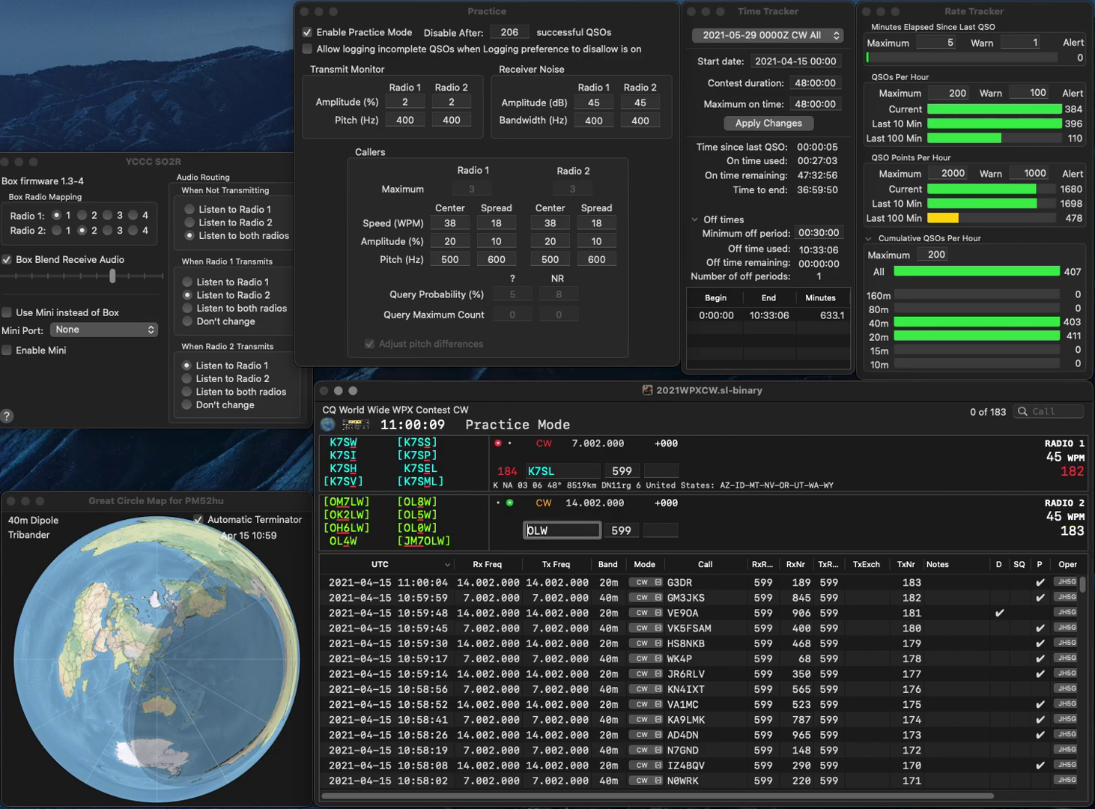
pyautogui.hotkey('alt', 'w')
pyautogui.write('KL7')
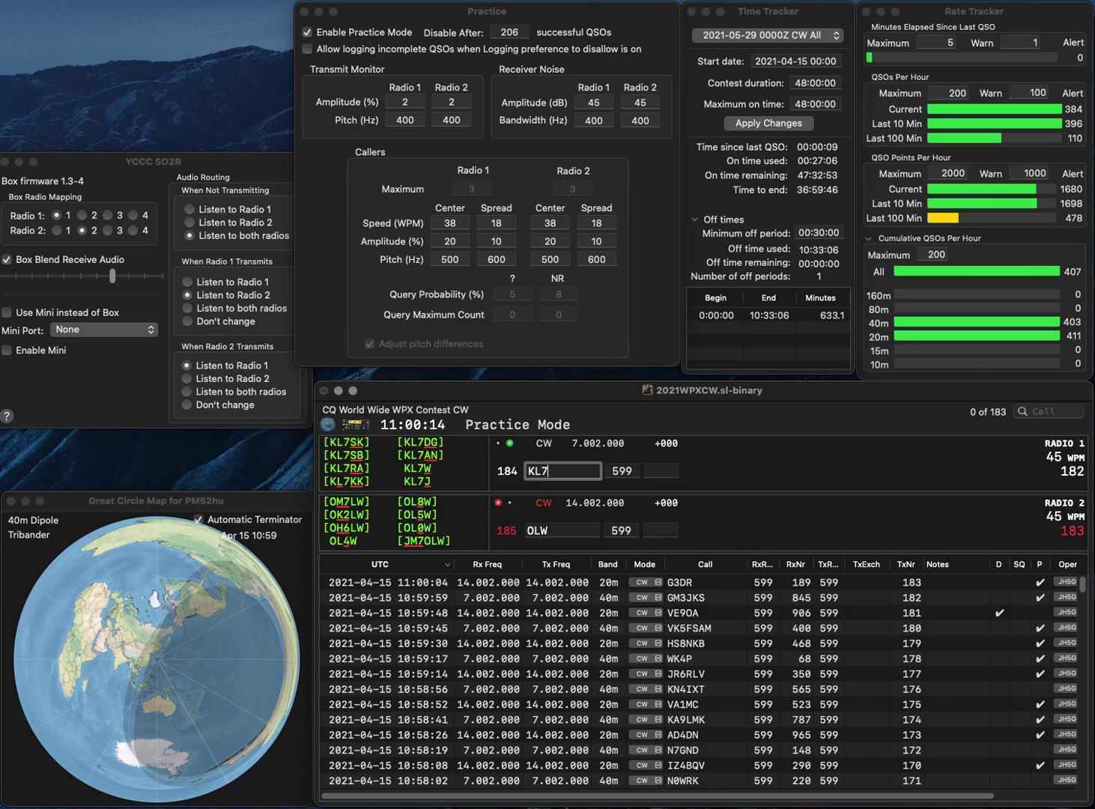
pyautogui.write('HRO')
pyautogui.press('Return')
pyautogui.write('K')
pyautogui.press('Delete')
pyautogui.write('8O')
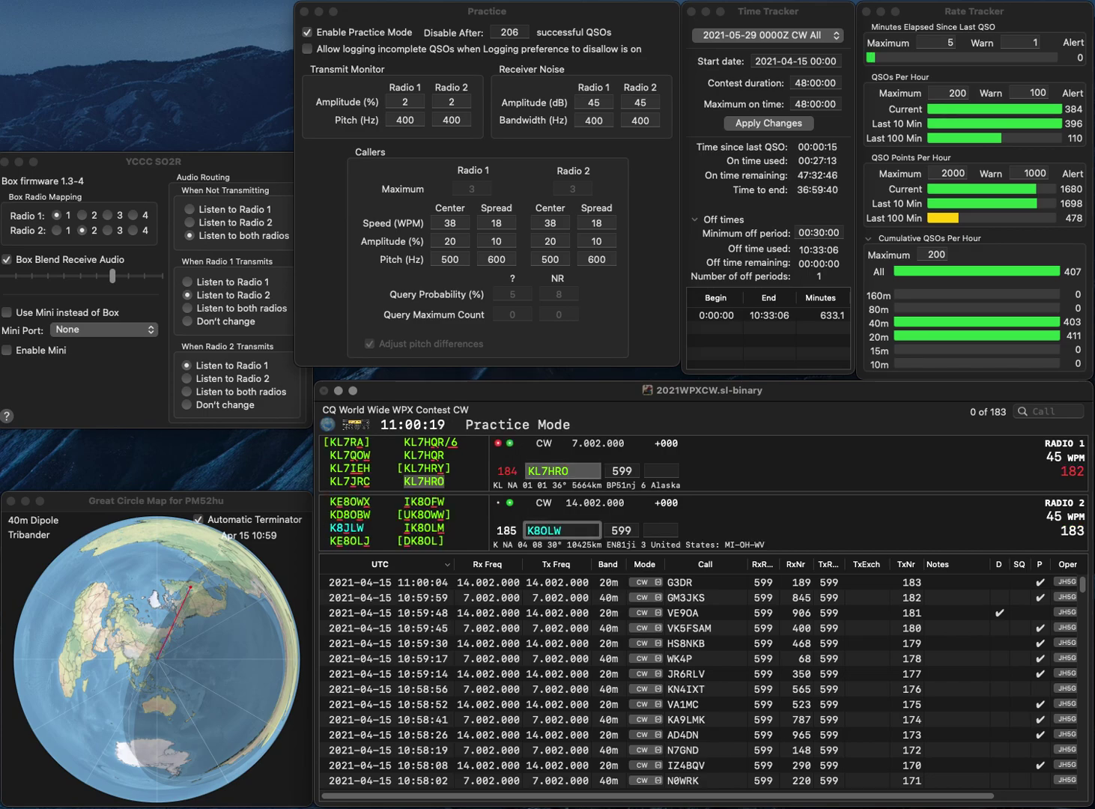
pyautogui.press('Return')
pyautogui.write('476')
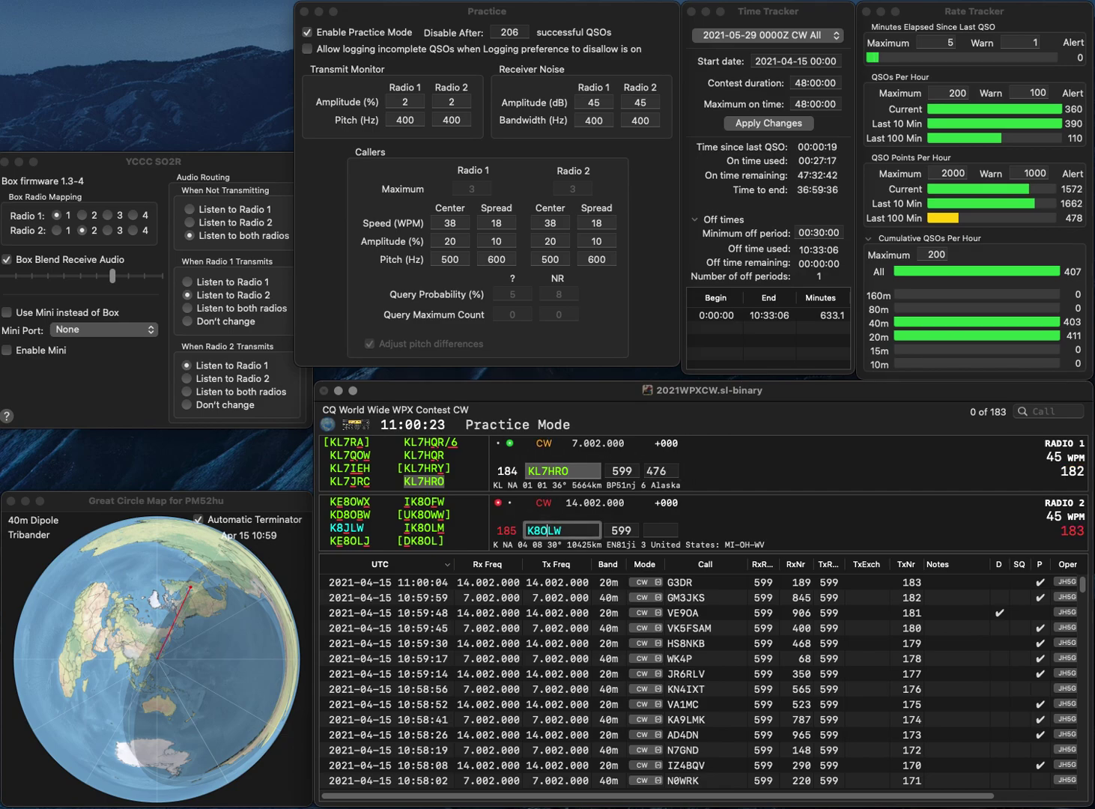
pyautogui.press('Return')
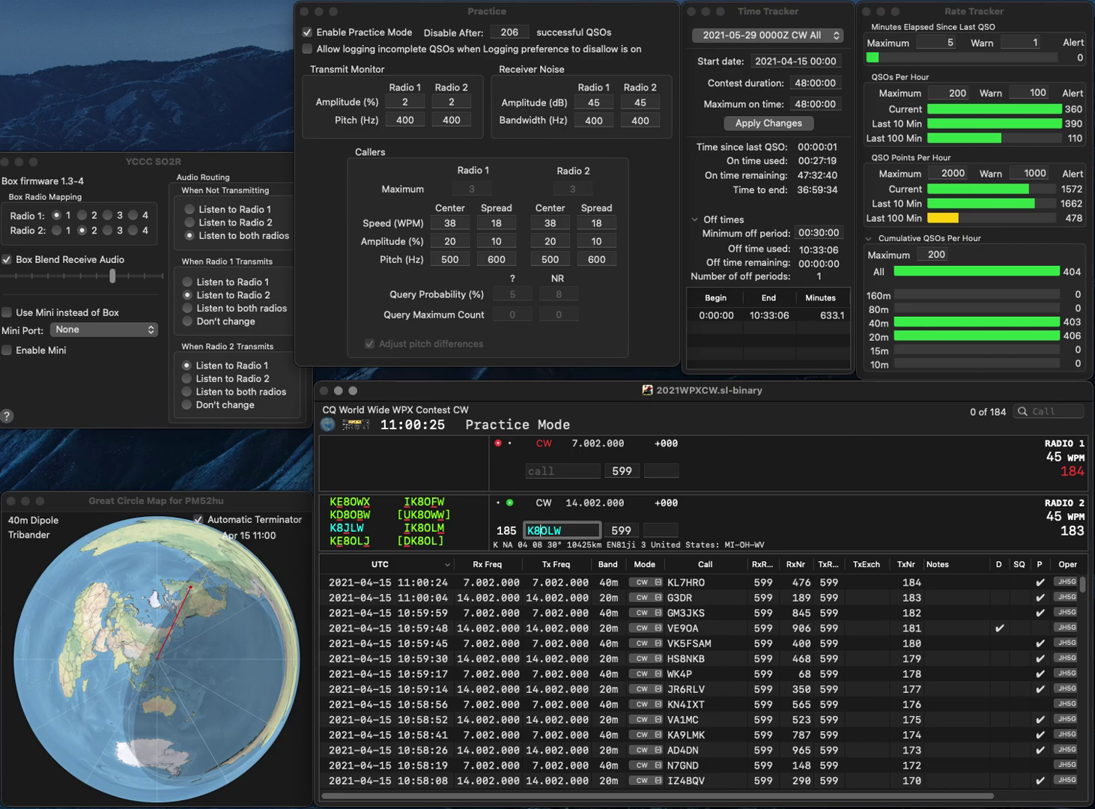
pyautogui.press('Left')
pyautogui.press('Left')
pyautogui.press('BackSpace')
pyautogui.write('J')
pyautogui.press('Return')
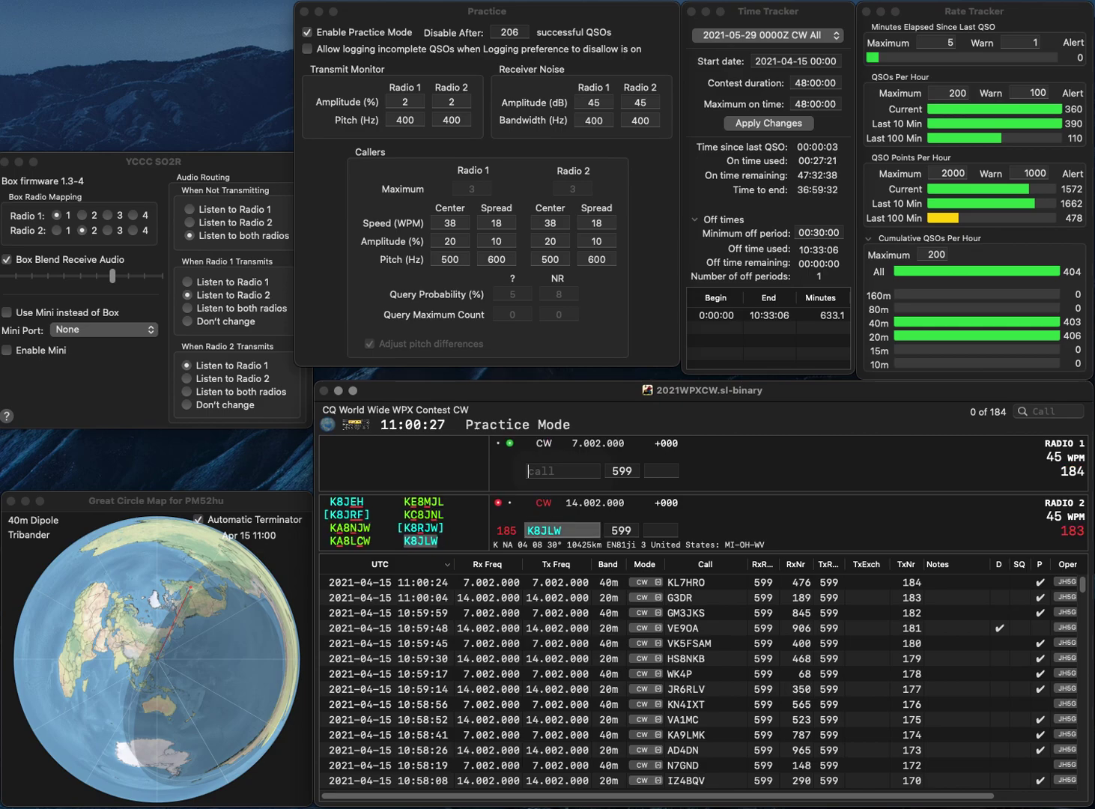
# - Enter the Radio 1 caller from the partial call 1LA, complete it as EB1LA and answer it
pyautogui.write('1LA')
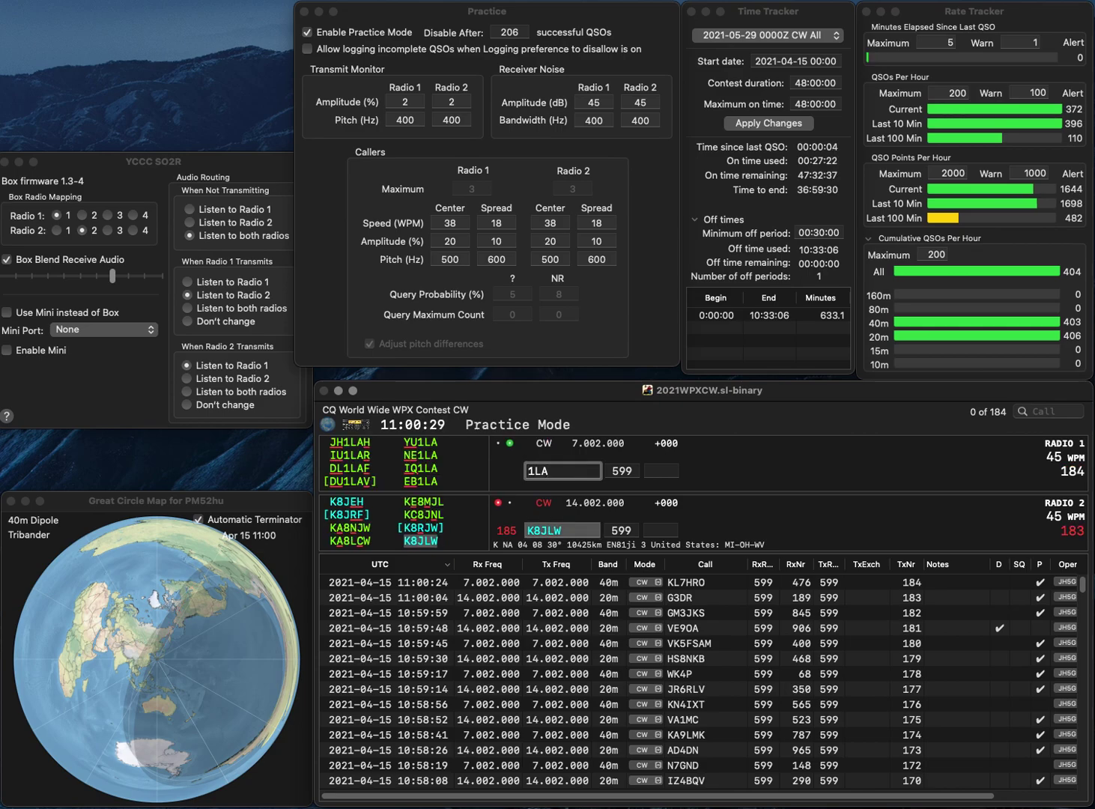
pyautogui.write('EB')
pyautogui.press('Return')
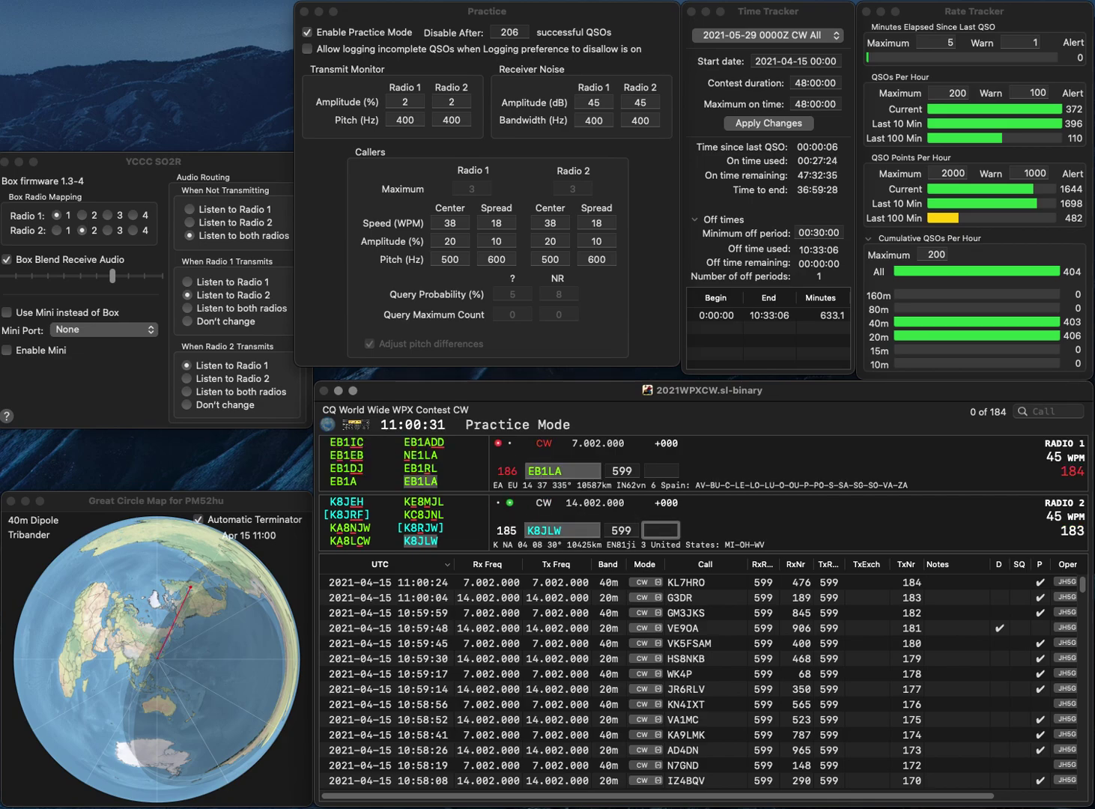
pyautogui.write('864')
pyautogui.press('Return')
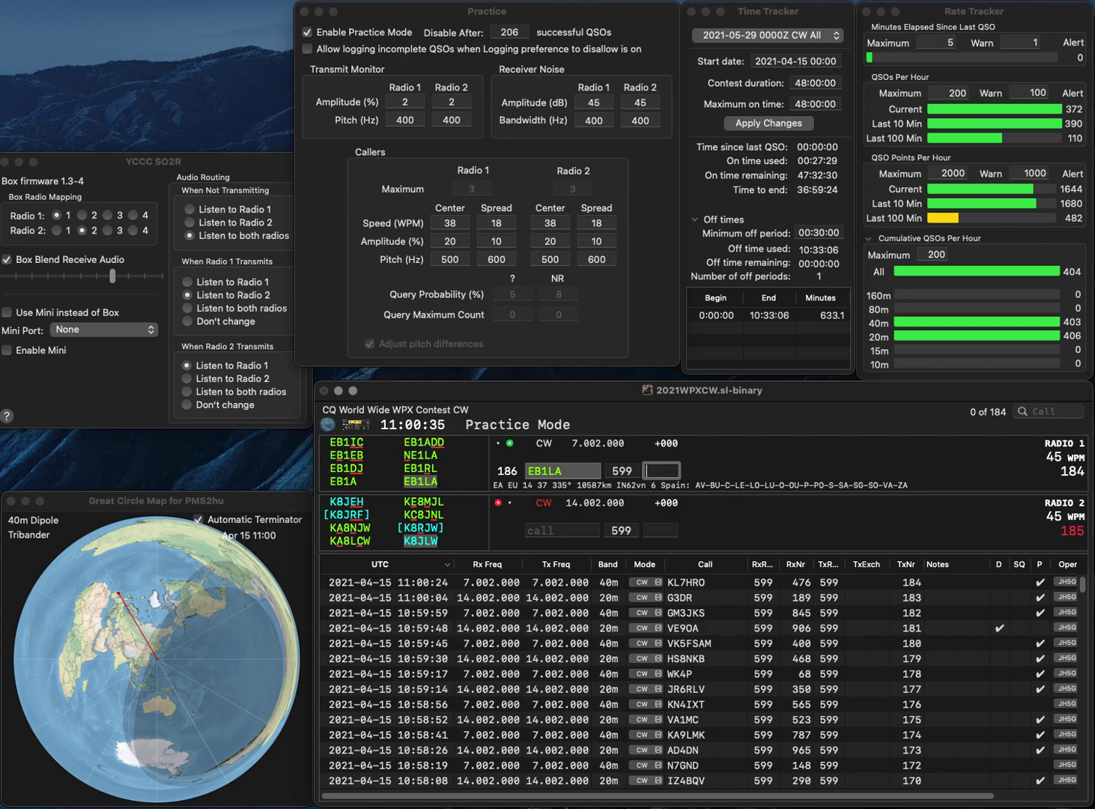
pyautogui.write('989')
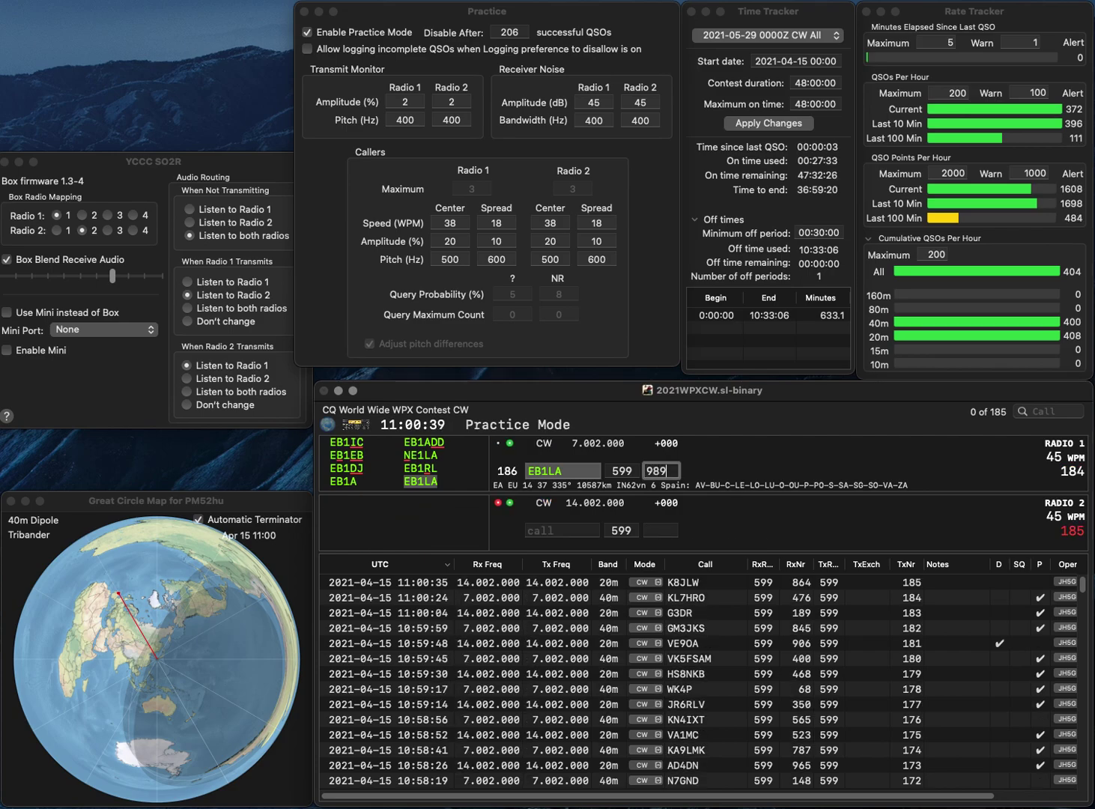
pyautogui.press('Return')
# - Answer the Radio 2 caller with the partial call RM and the Radio 1 caller as GW0RYT
pyautogui.write('RM')
pyautogui.press('Return')
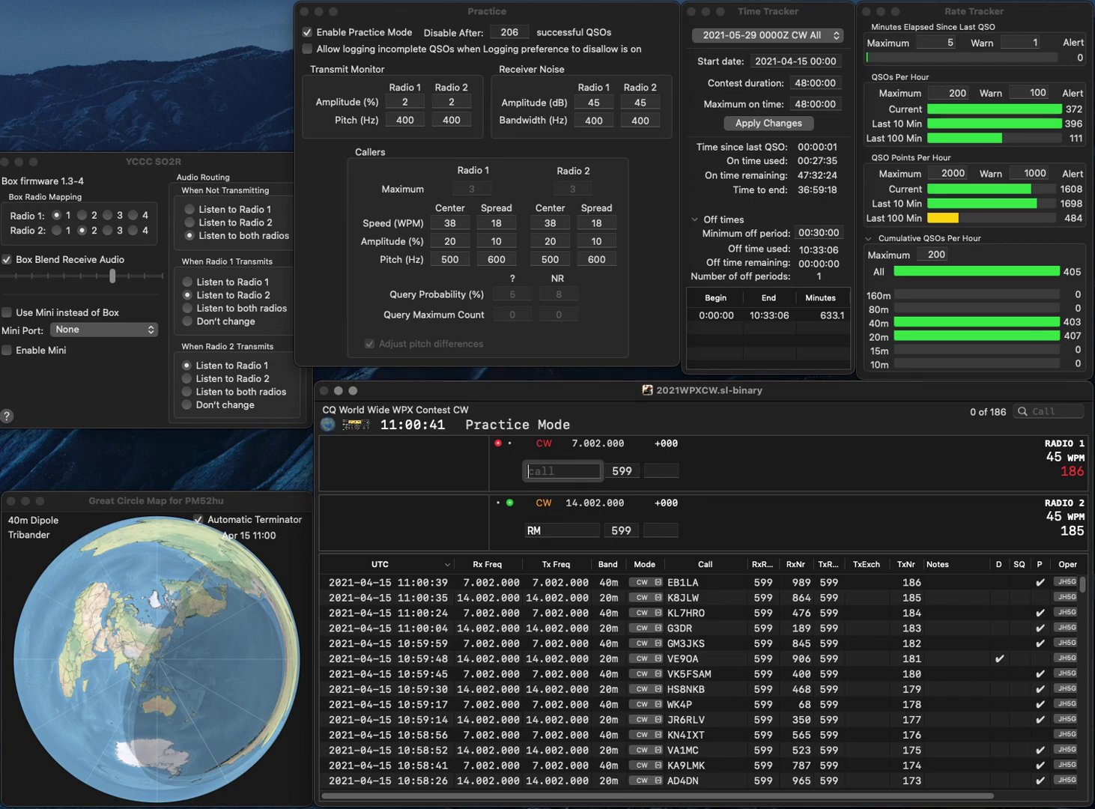
pyautogui.write('GW')
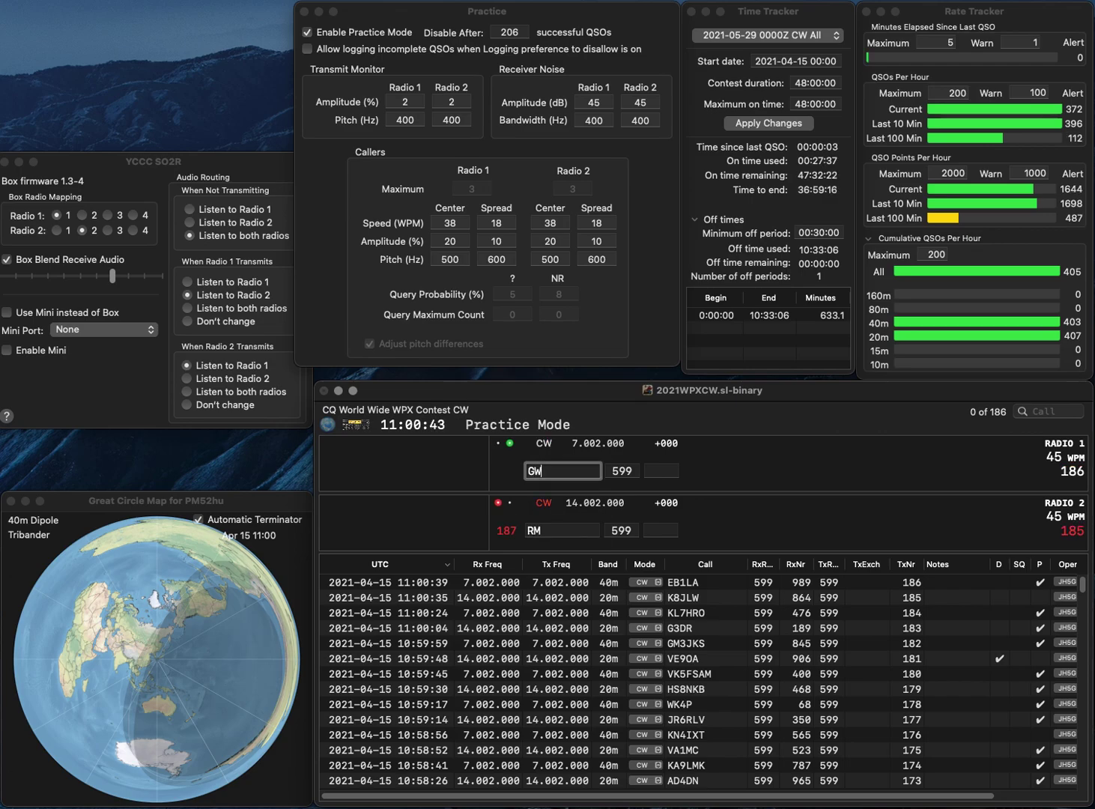
pyautogui.write('0RYT')
pyautogui.press('Return')
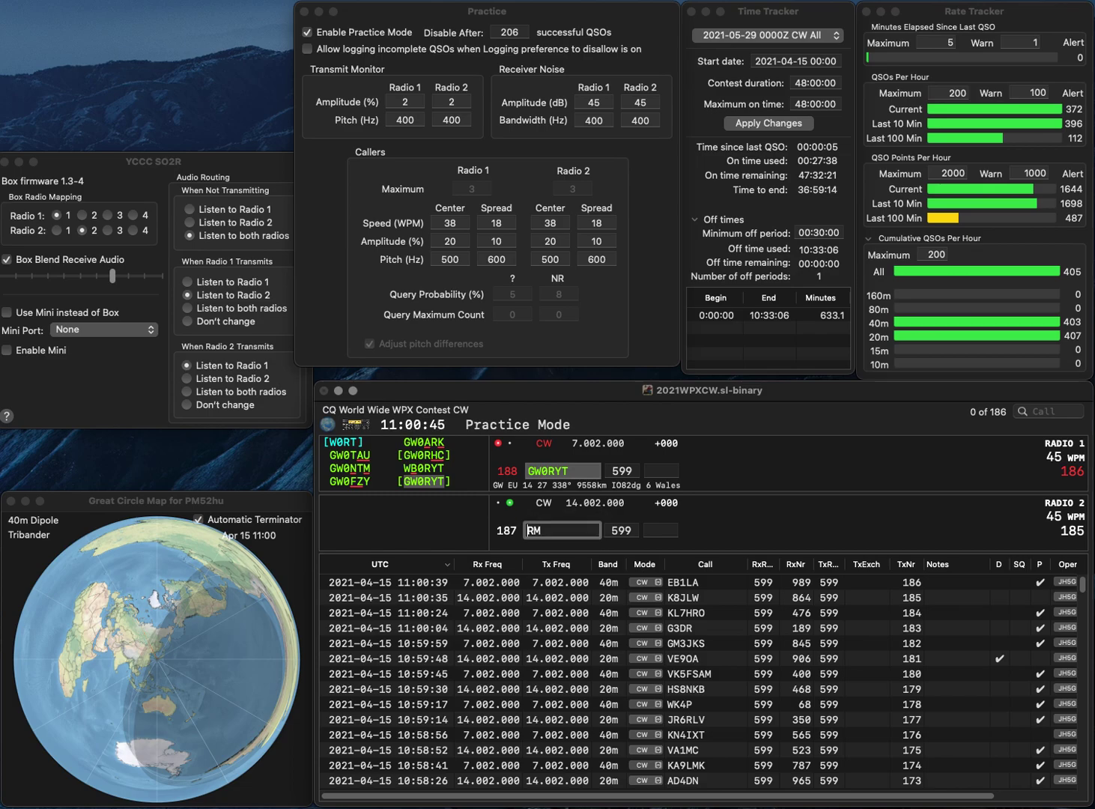
# - Complete the Radio 2 call as R7DM and send it, and log serial number 550 for GW0RYT on Radio 1
pyautogui.press('Right')
pyautogui.write('7D')
pyautogui.press('Return')
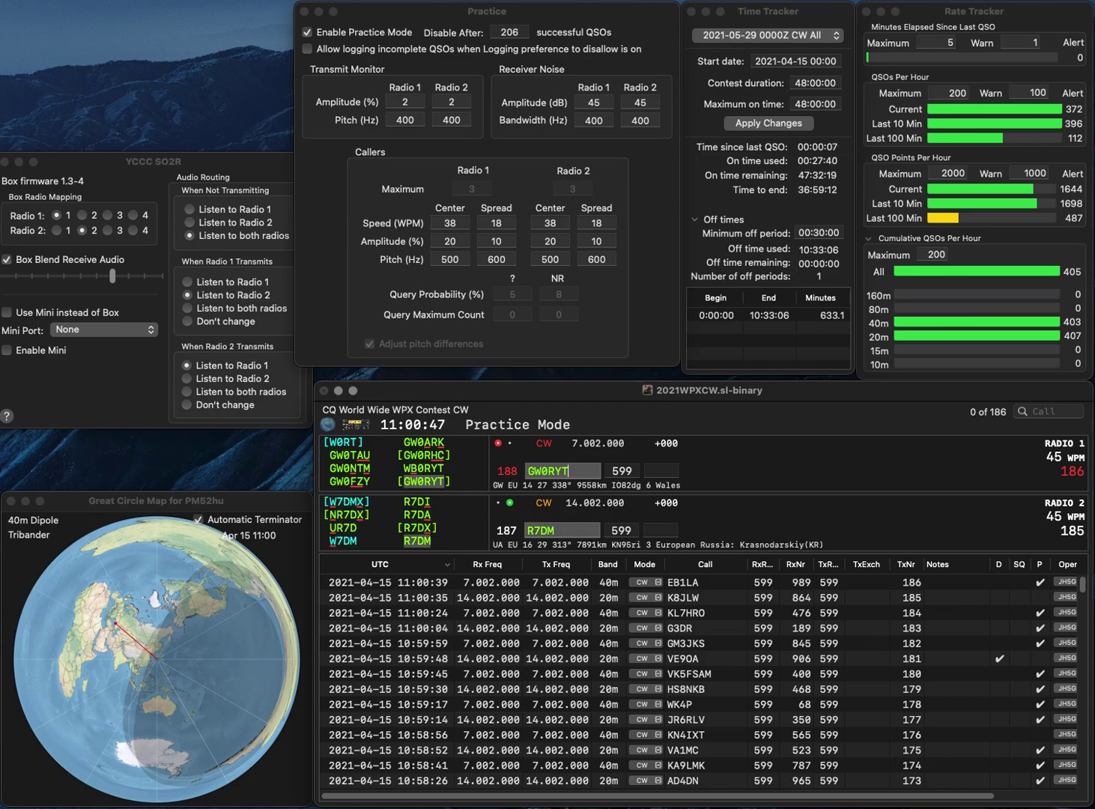
pyautogui.press('space')
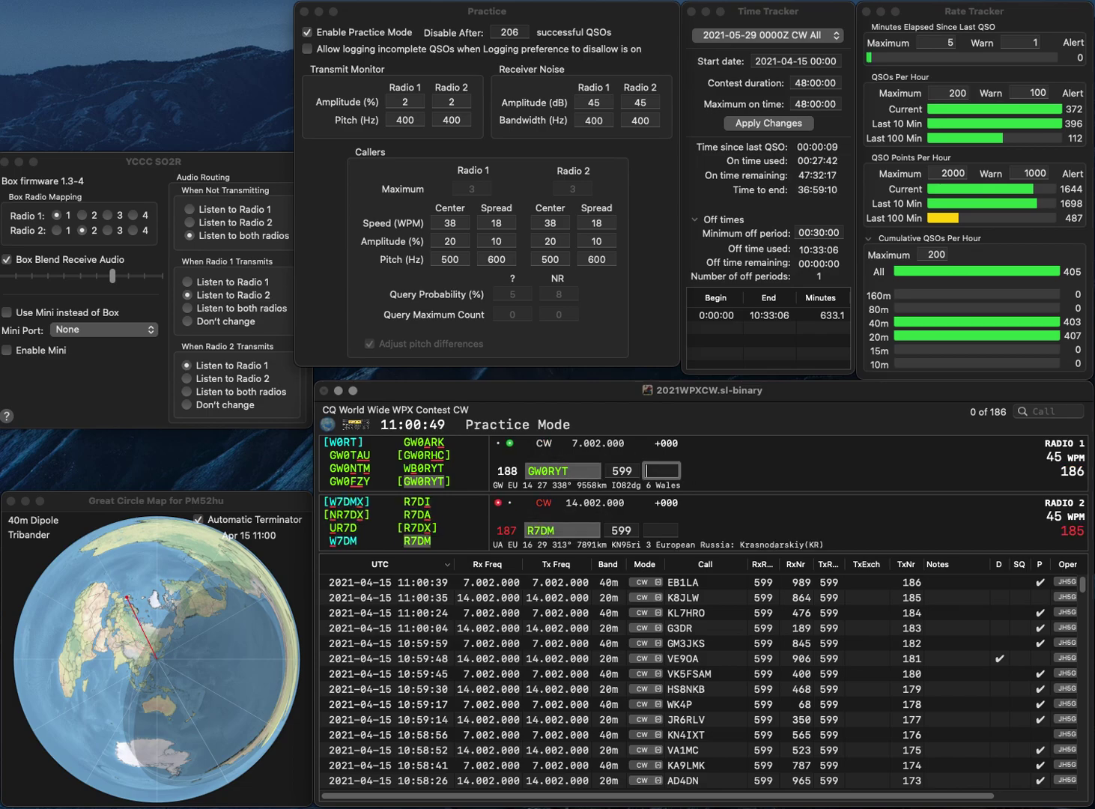
pyautogui.write('550')
pyautogui.press('Return')
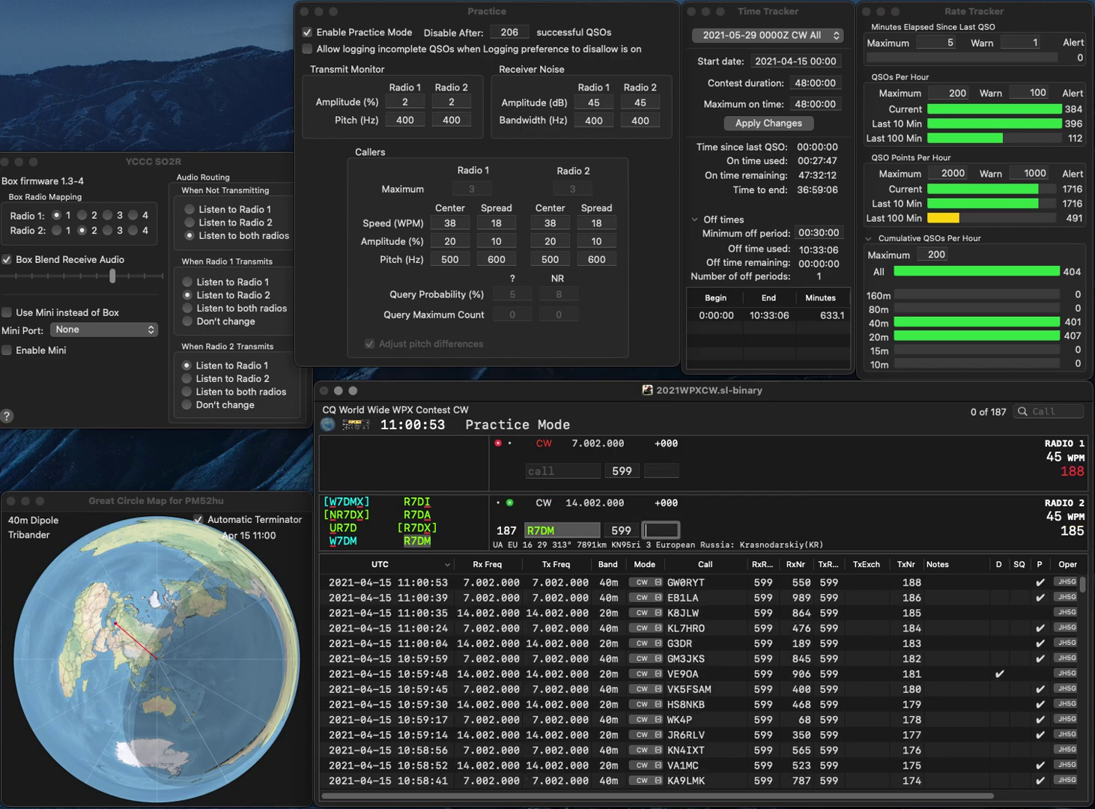
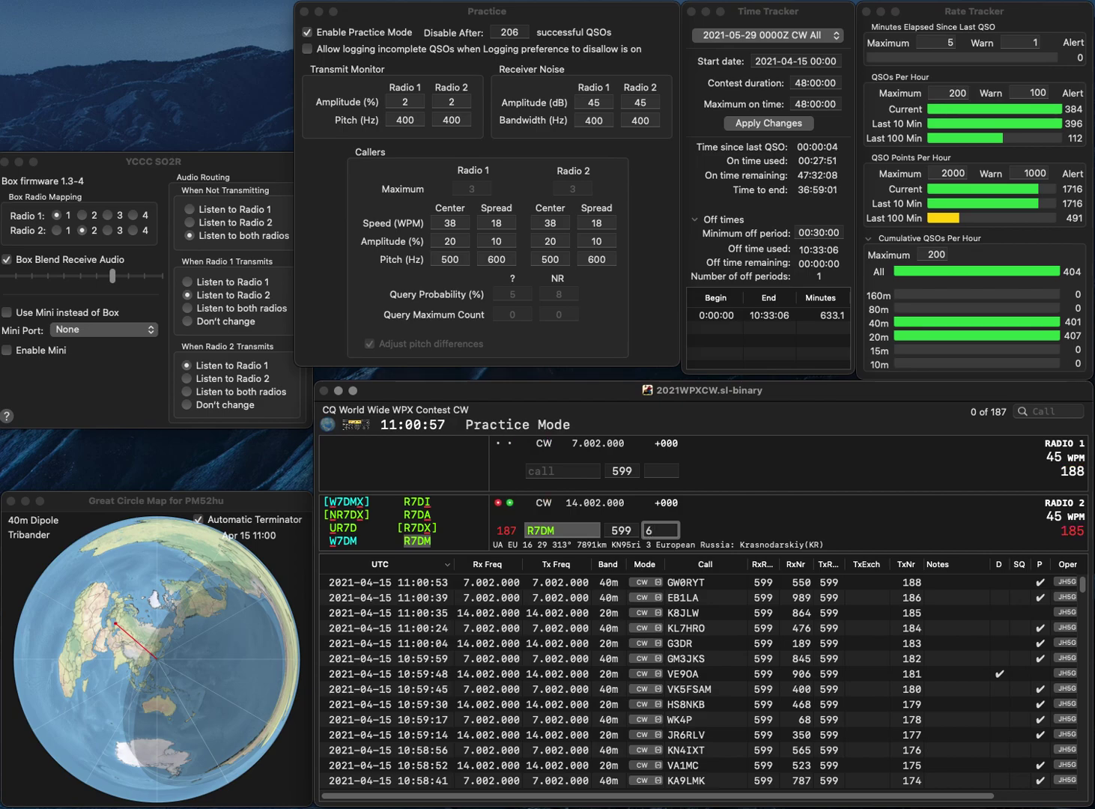
# - Log serial number 677 for R7DM on Radio 2 and answer the Radio 1 caller with the partial call 6WJ
pyautogui.write('77')
pyautogui.press('Return')
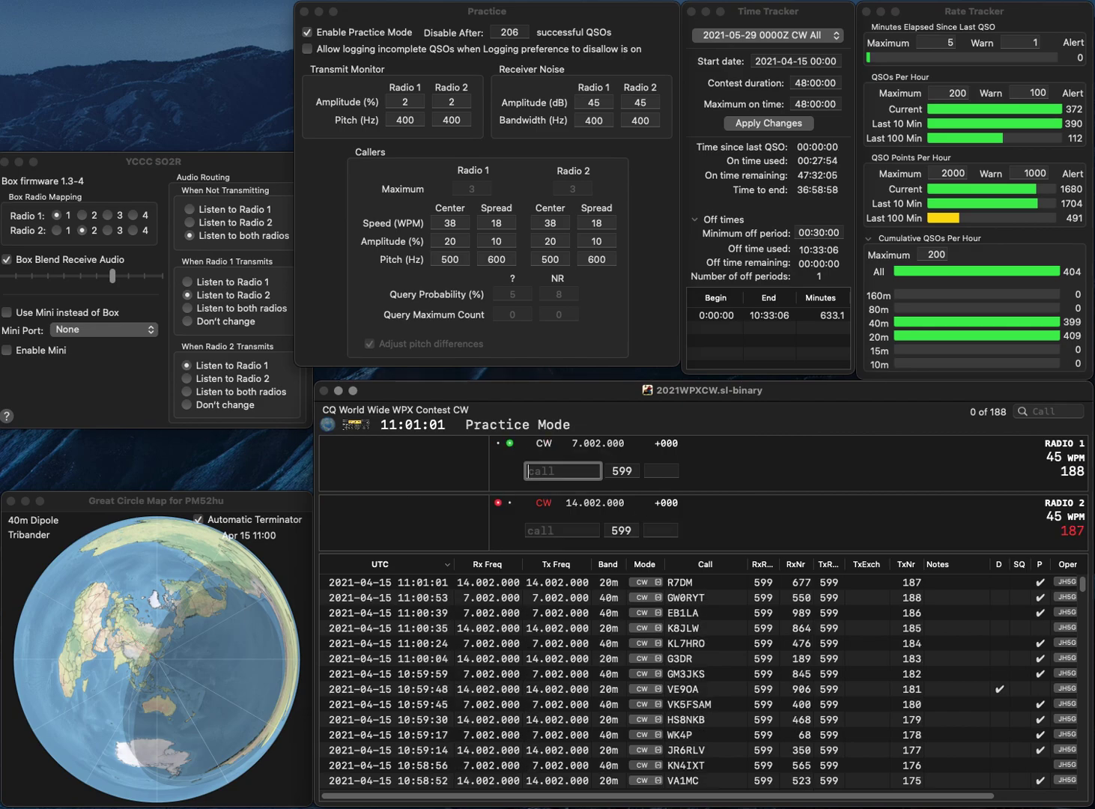
pyautogui.write('6WJ')
pyautogui.press('Return')
# - Enter the Radio 2 caller from the partial call B0OKL, complete it as YB0OKL and answer it
pyautogui.write('B0')
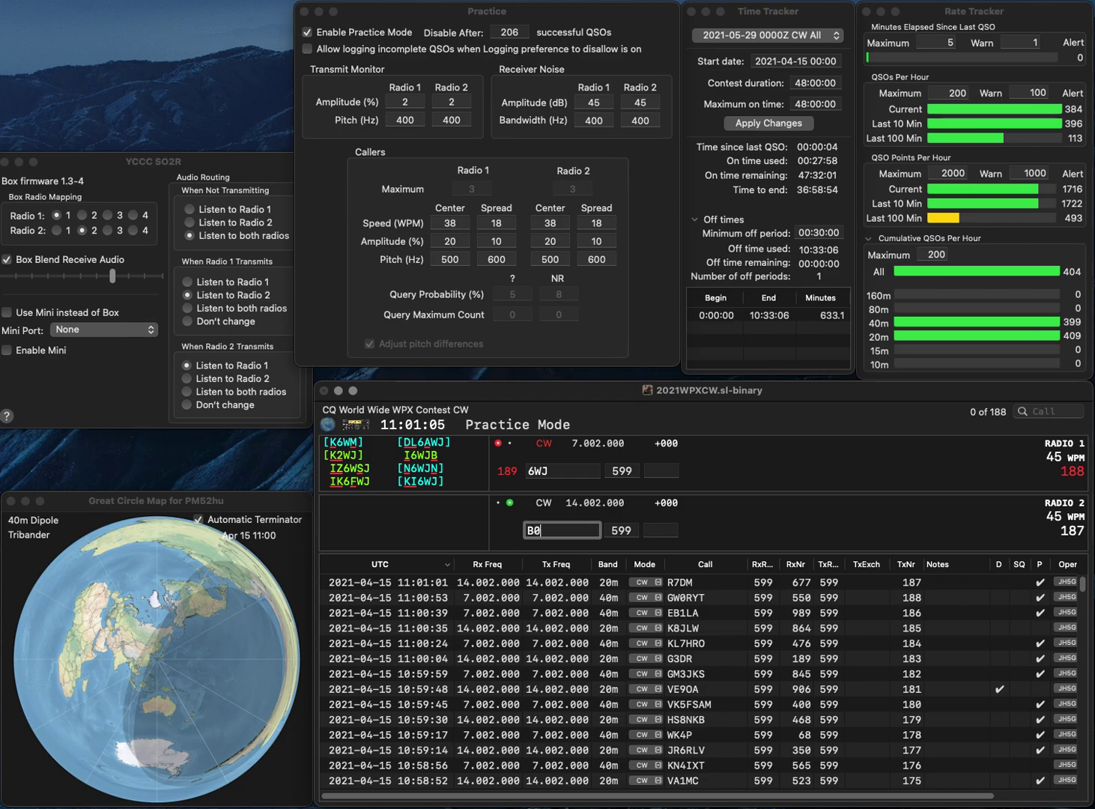
pyautogui.write('OKL')
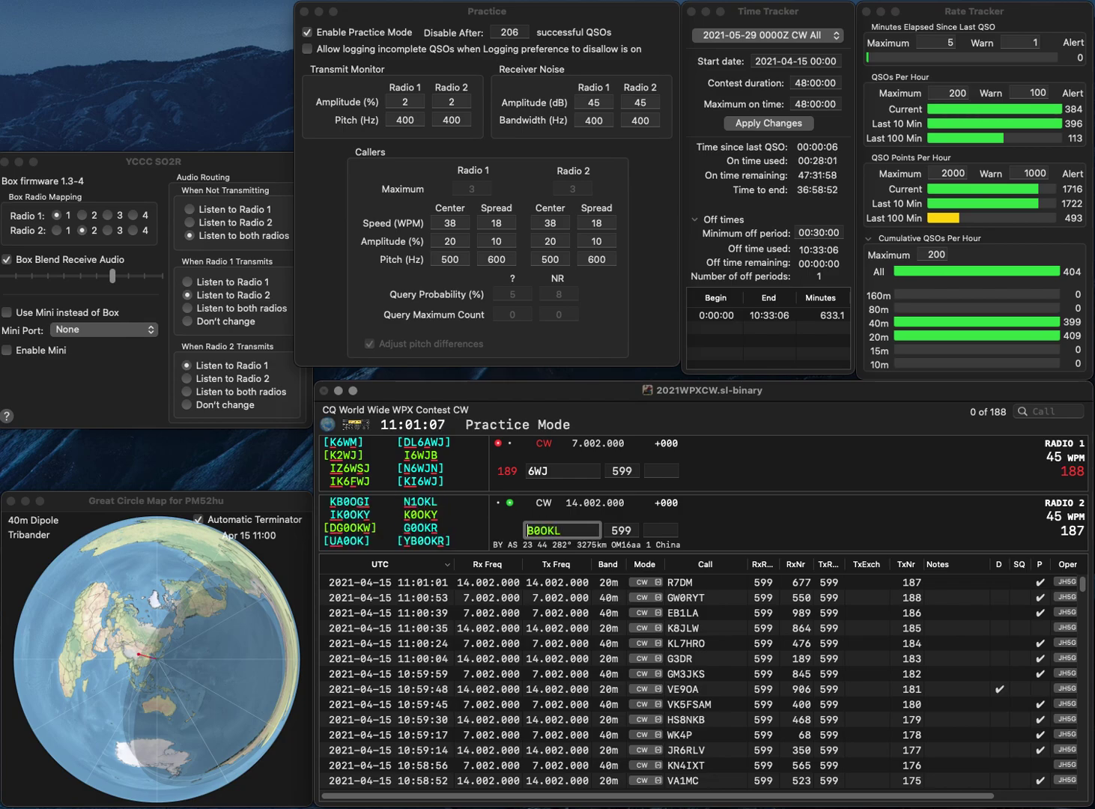
pyautogui.write('Y')
pyautogui.press('Return')
pyautogui.write('W')
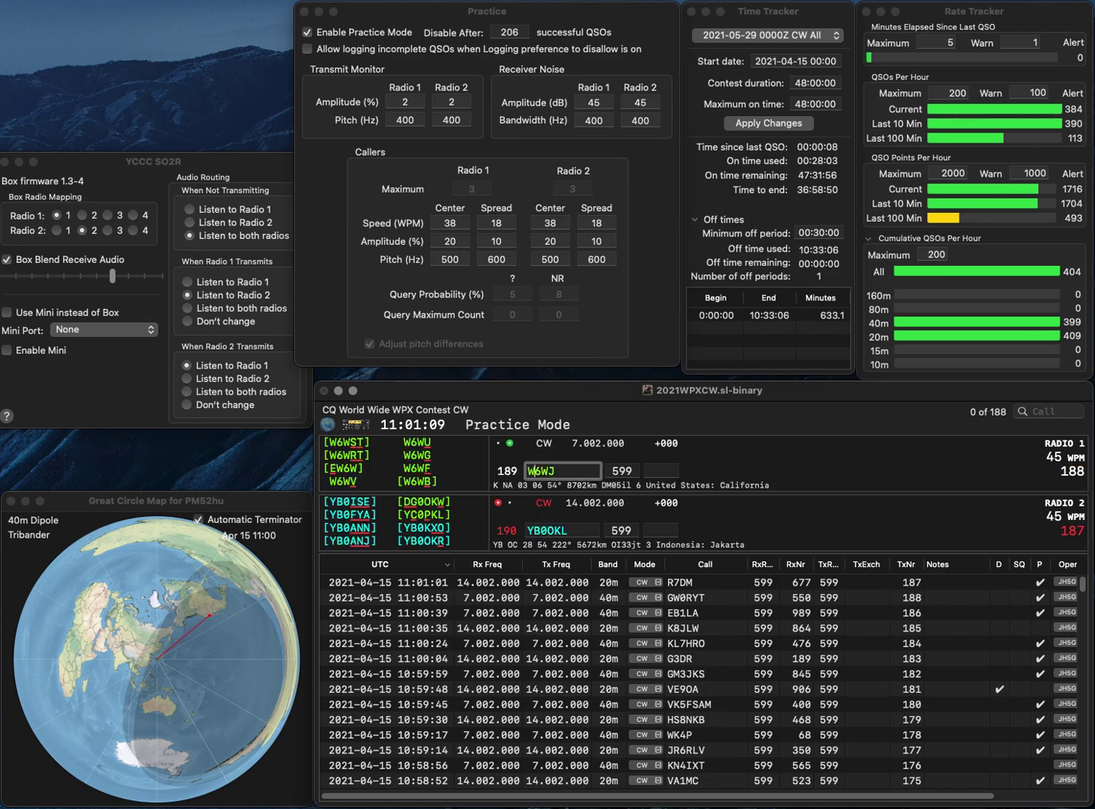
pyautogui.press('Delete')
pyautogui.write('4B')
pyautogui.press('Return')
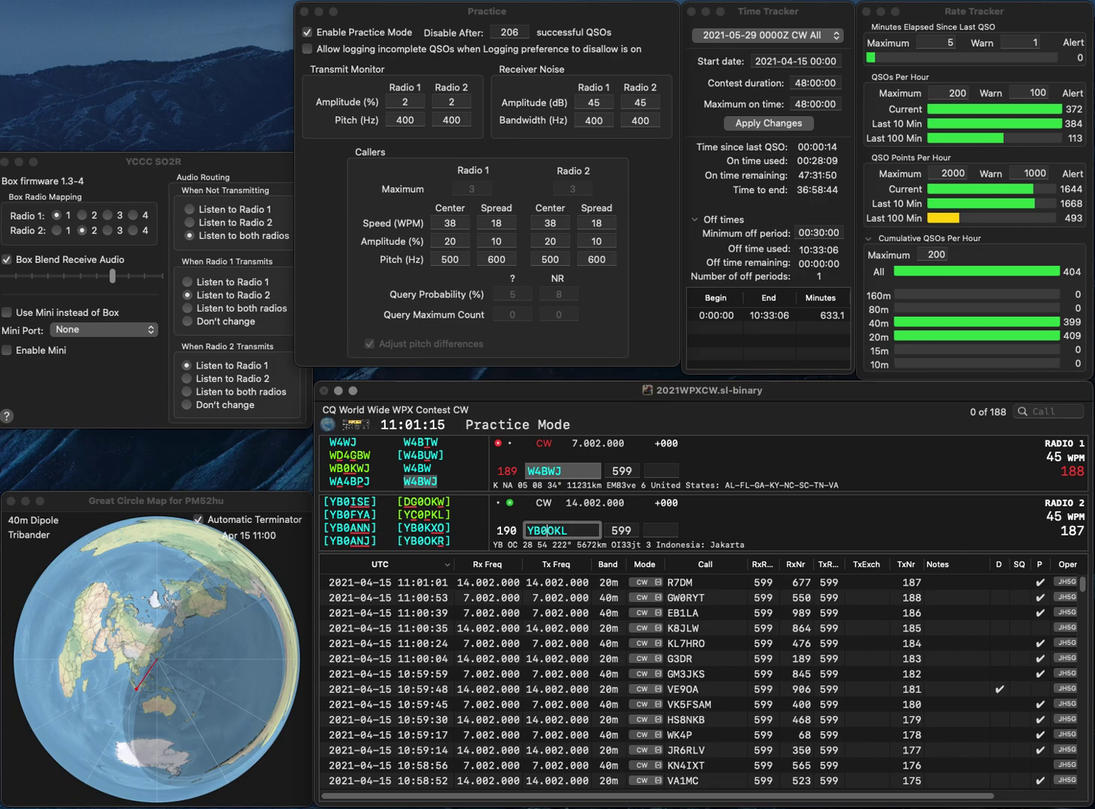
pyautogui.press('Right')
pyautogui.press('Right')
pyautogui.press('BackSpace')
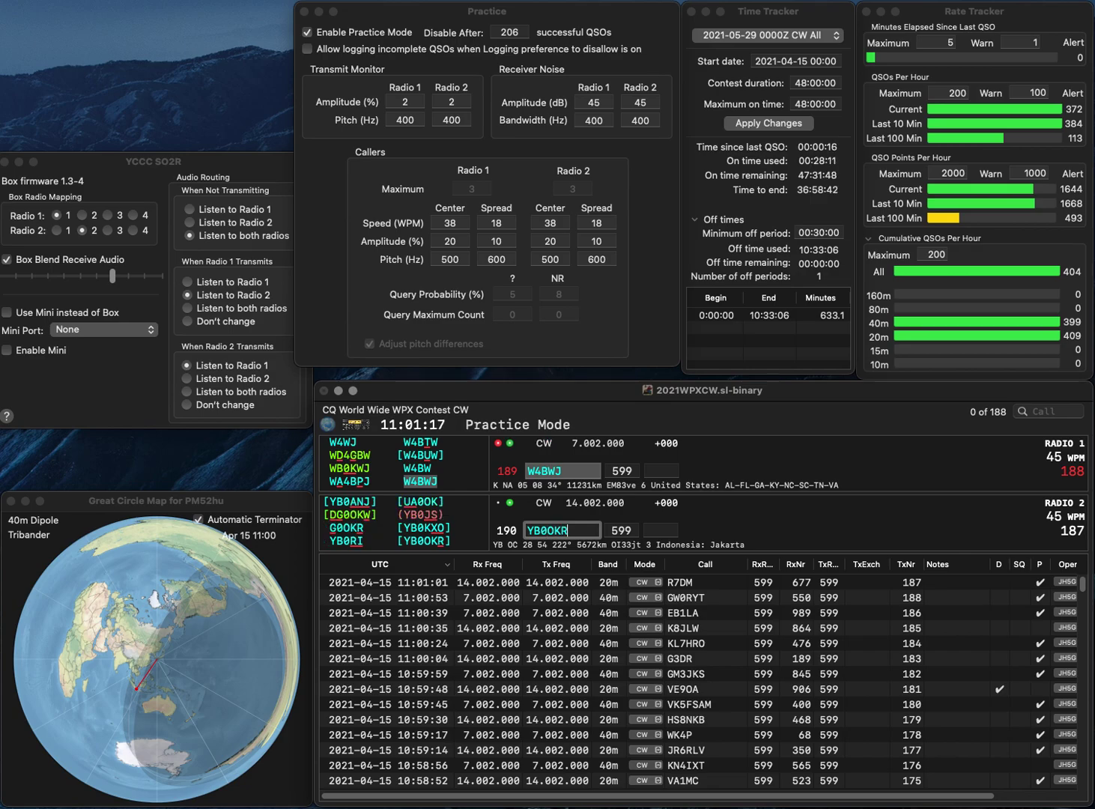
pyautogui.write('R')
pyautogui.press('Return')
# - Log serial number 502 for W4BWJ on Radio 1 and serial number 594 for YB0OKR on Radio 2
pyautogui.press('space')
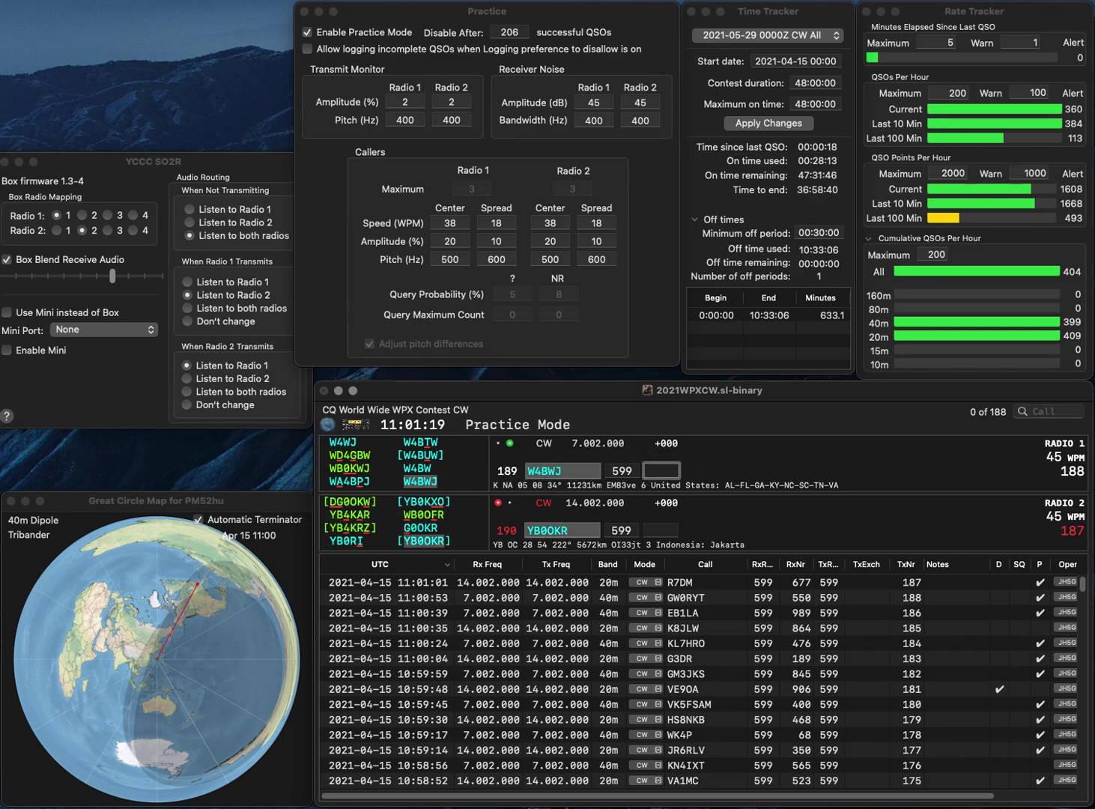
pyautogui.press('Down')
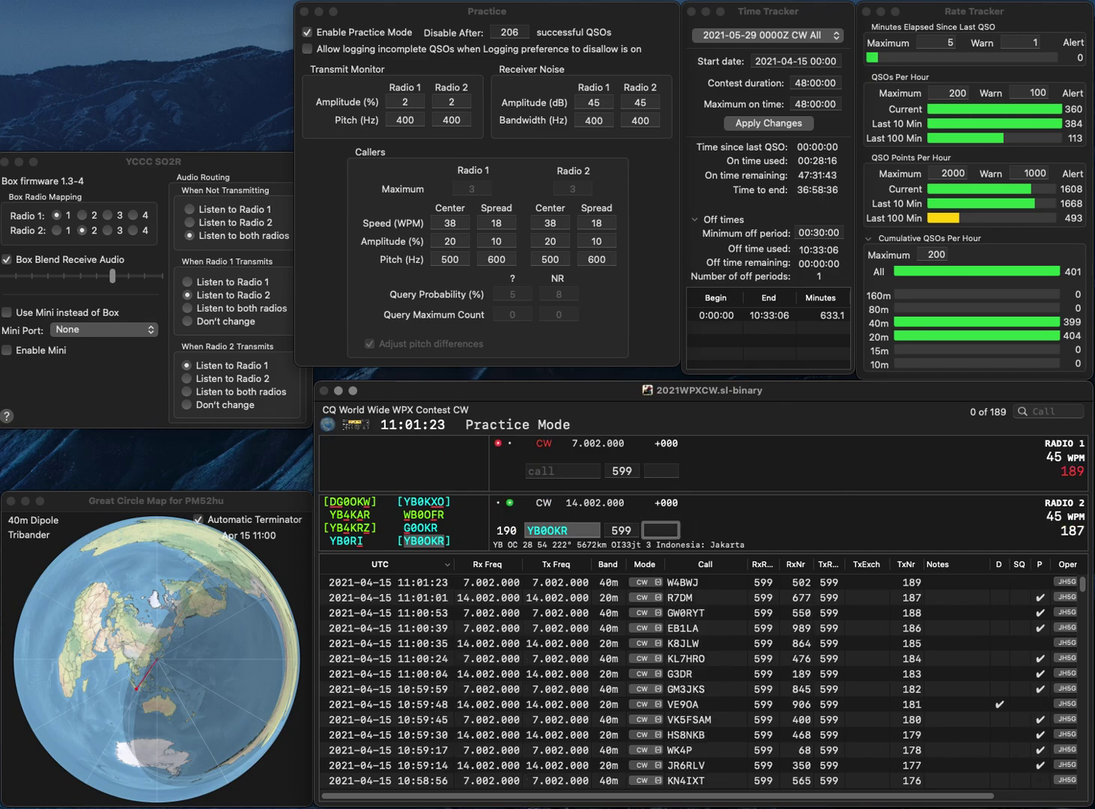
pyautogui.write('59')
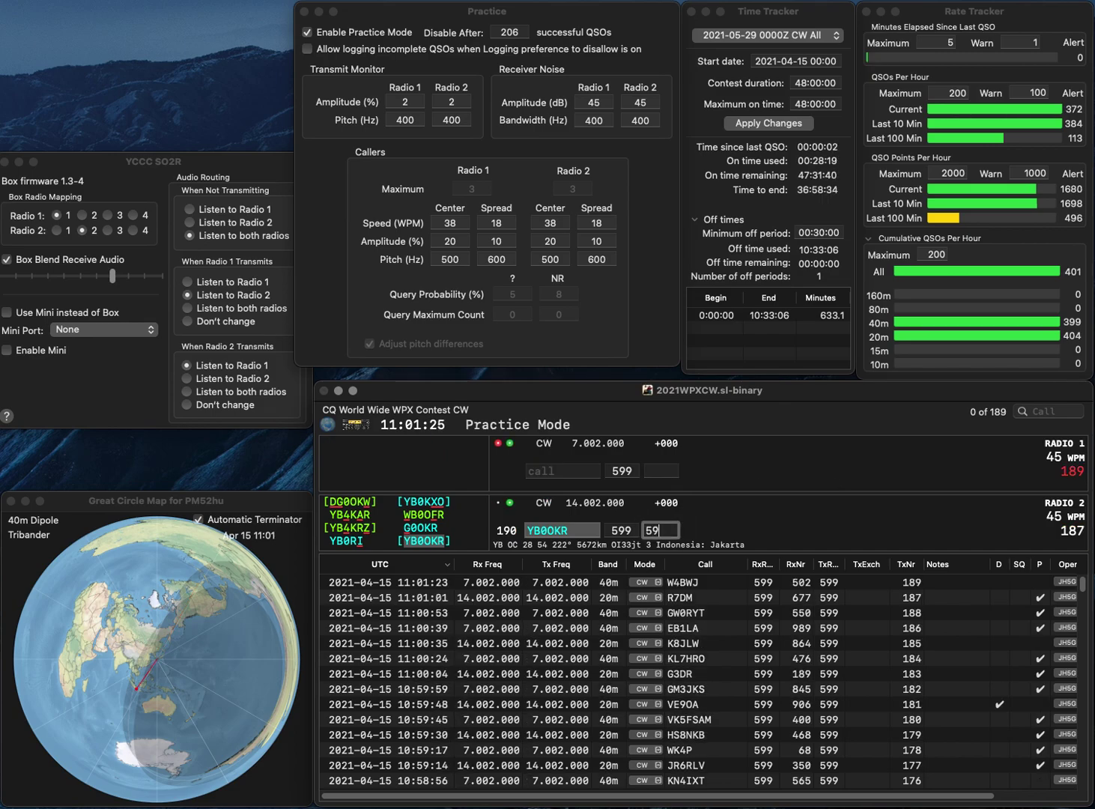
pyautogui.write('4')
pyautogui.press('Return')
pyautogui.write('F6KGL')
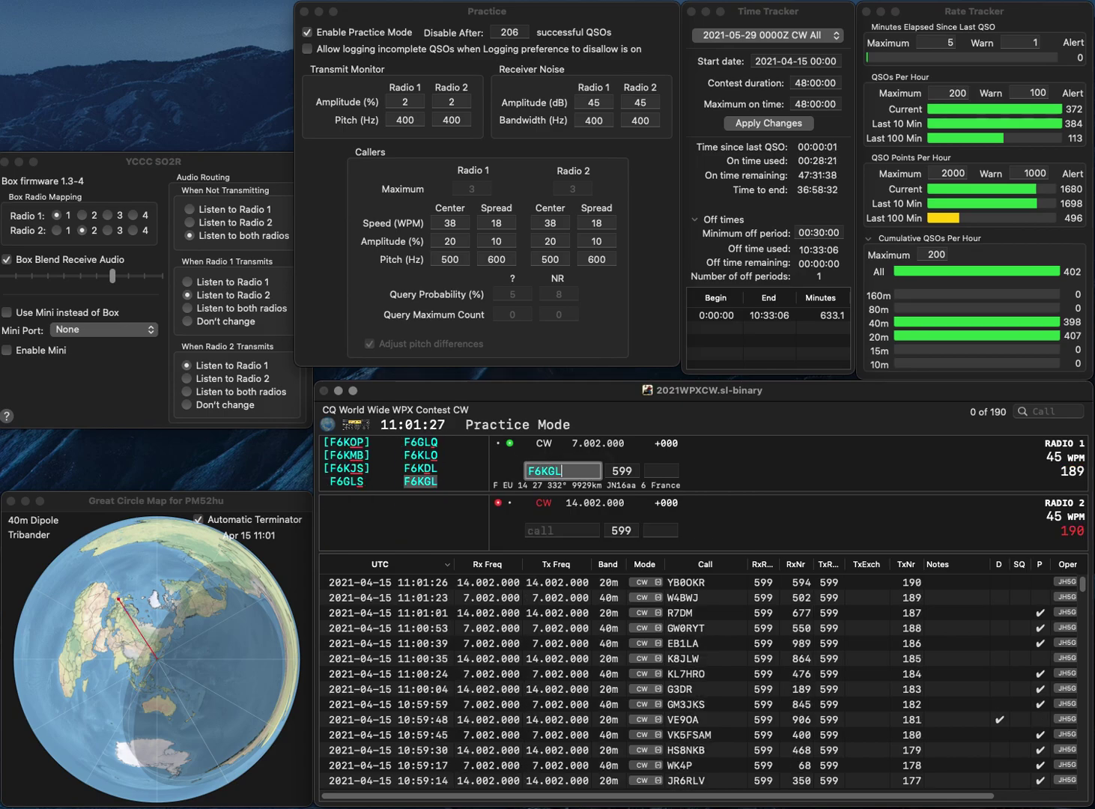
pyautogui.press('Return')
pyautogui.write('K')
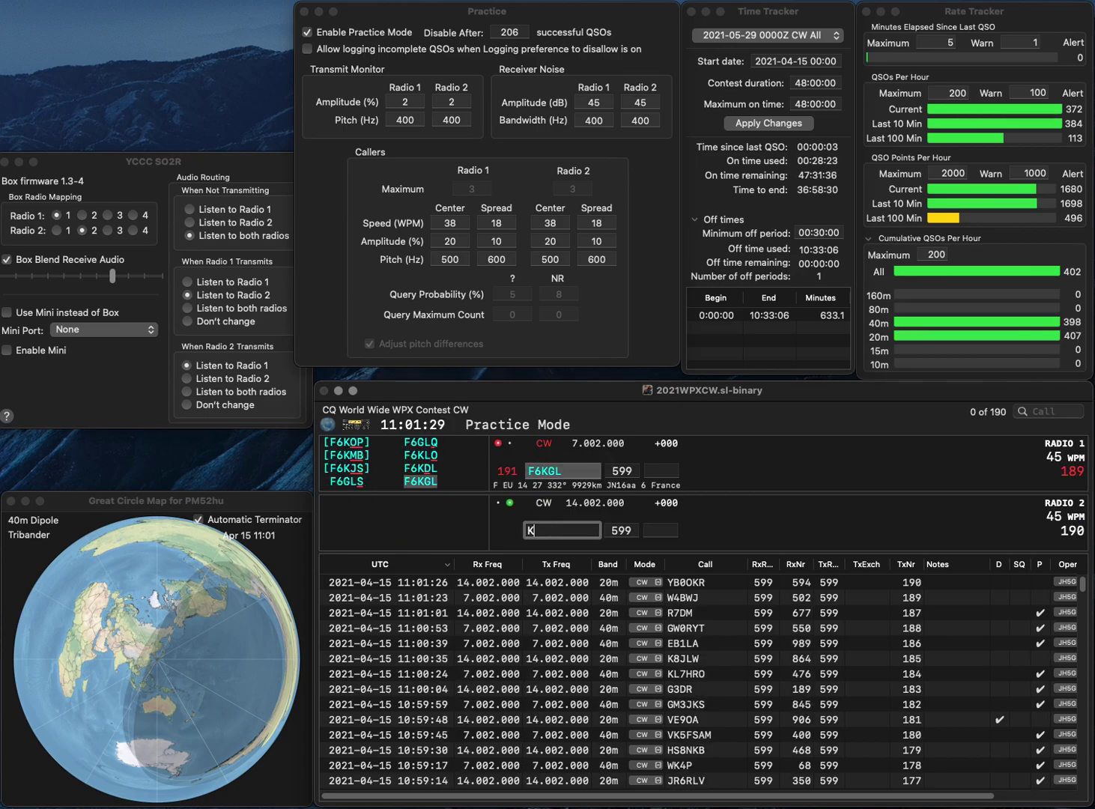
pyautogui.write('DPTX')
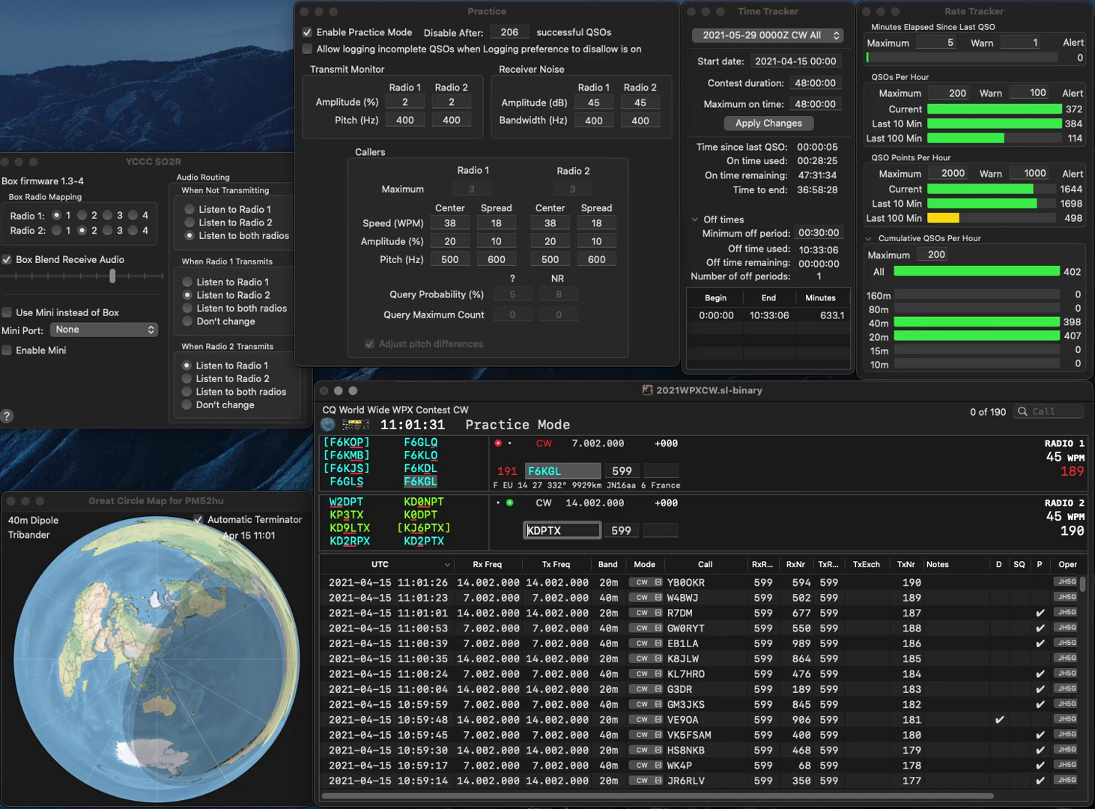
pyautogui.write('2')
pyautogui.press('Return')
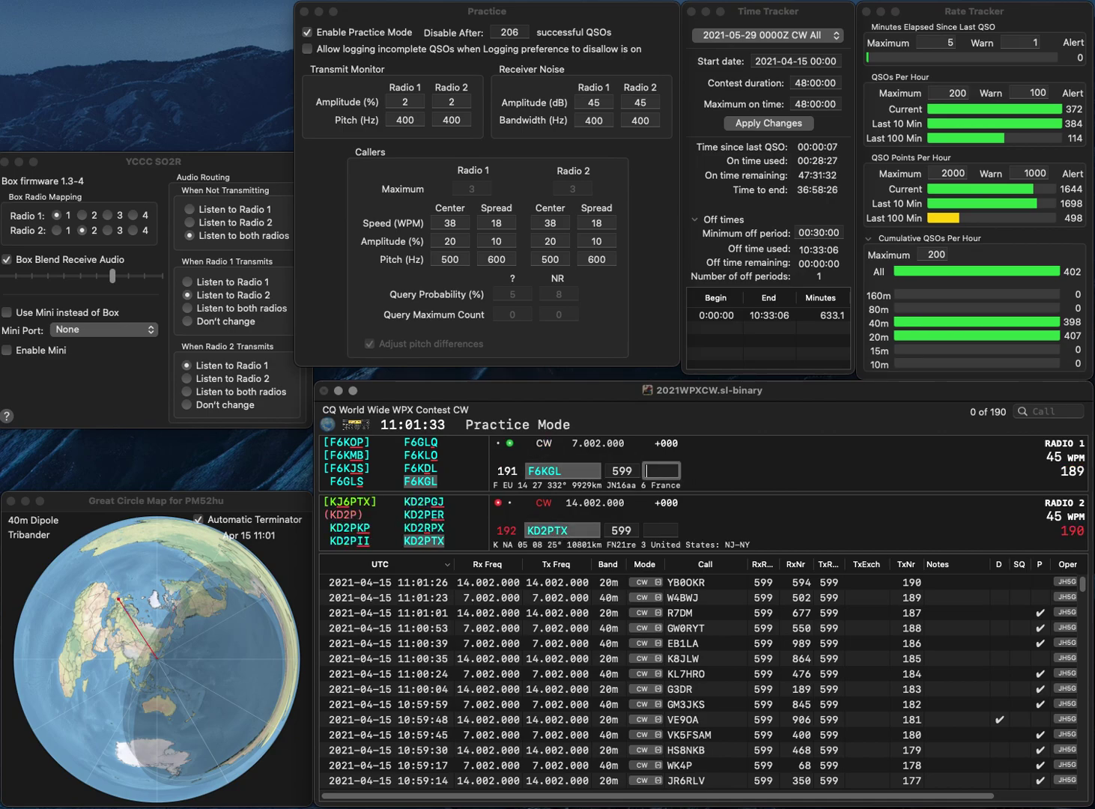
pyautogui.write('720')
pyautogui.press('Return')
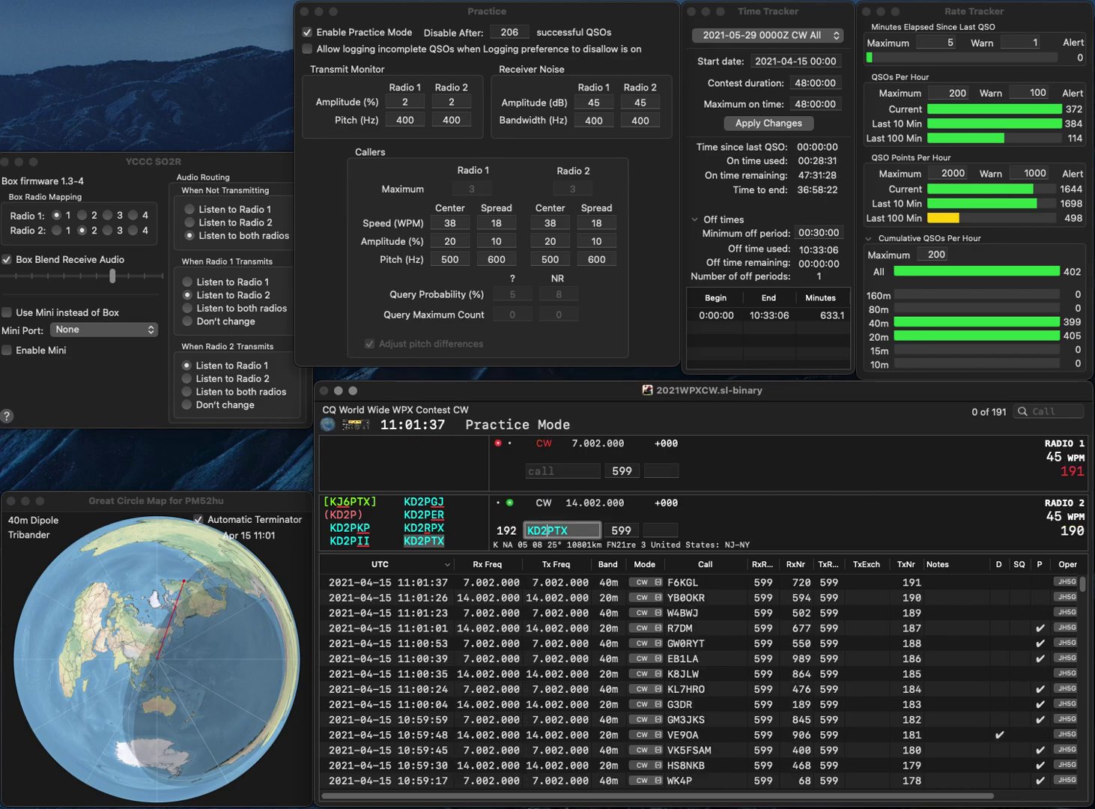
pyautogui.write('246')
pyautogui.press('Return')
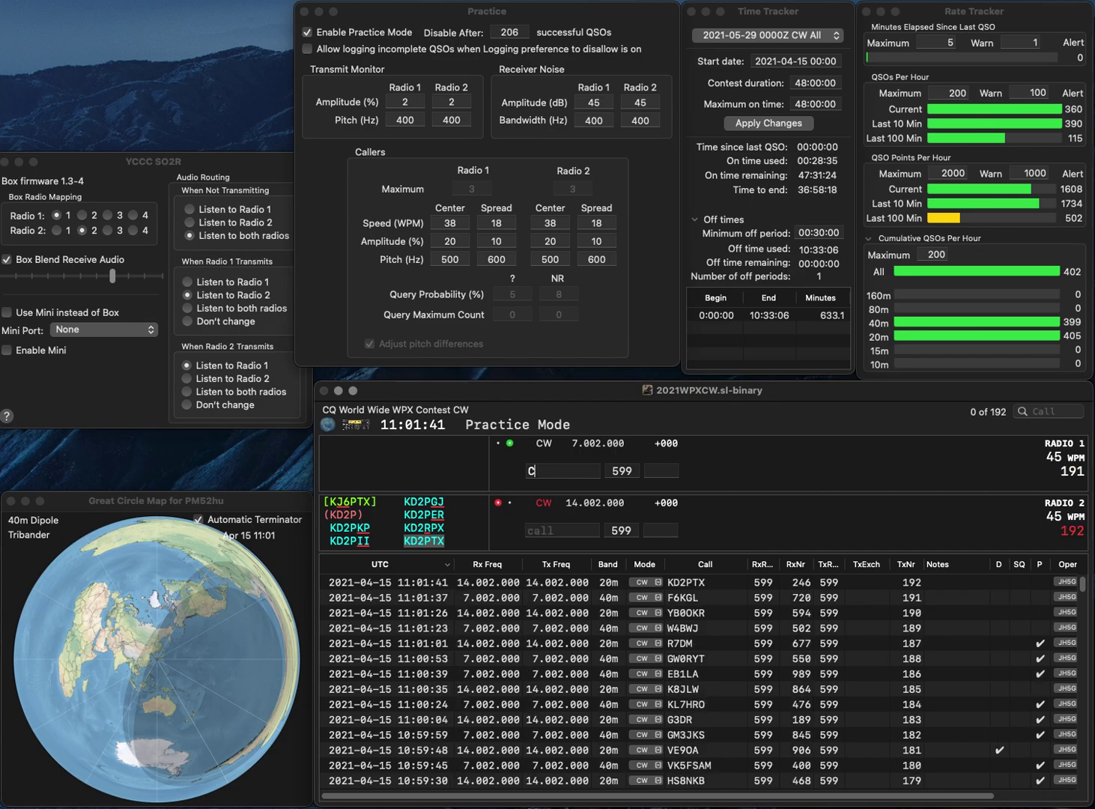
pyautogui.write('C1A')
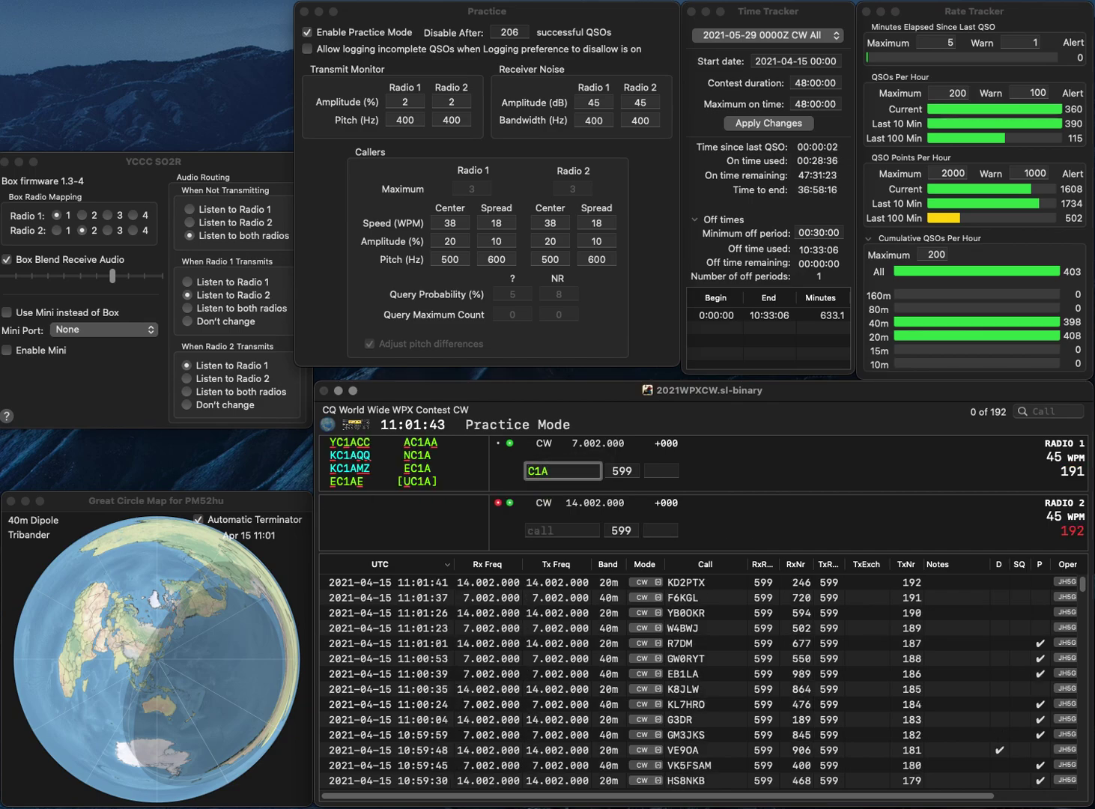
pyautogui.press('Return')
pyautogui.write('W6M')
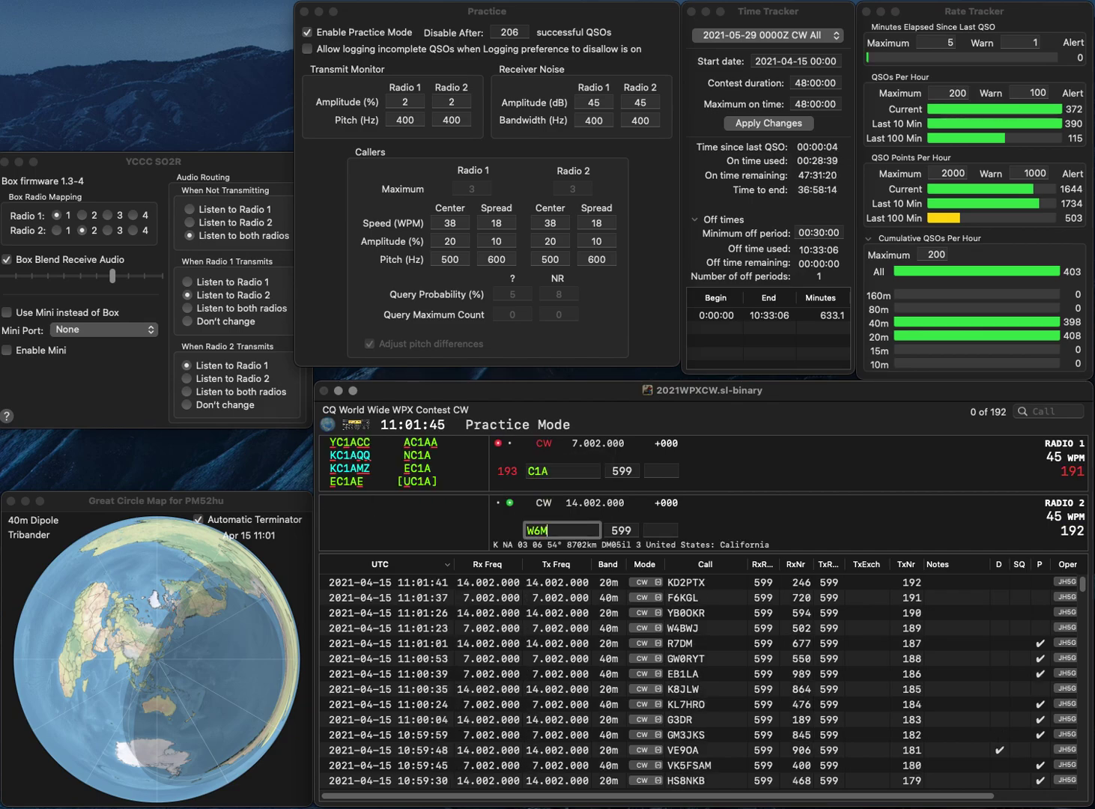
pyautogui.write('OB')
pyautogui.press('Return')
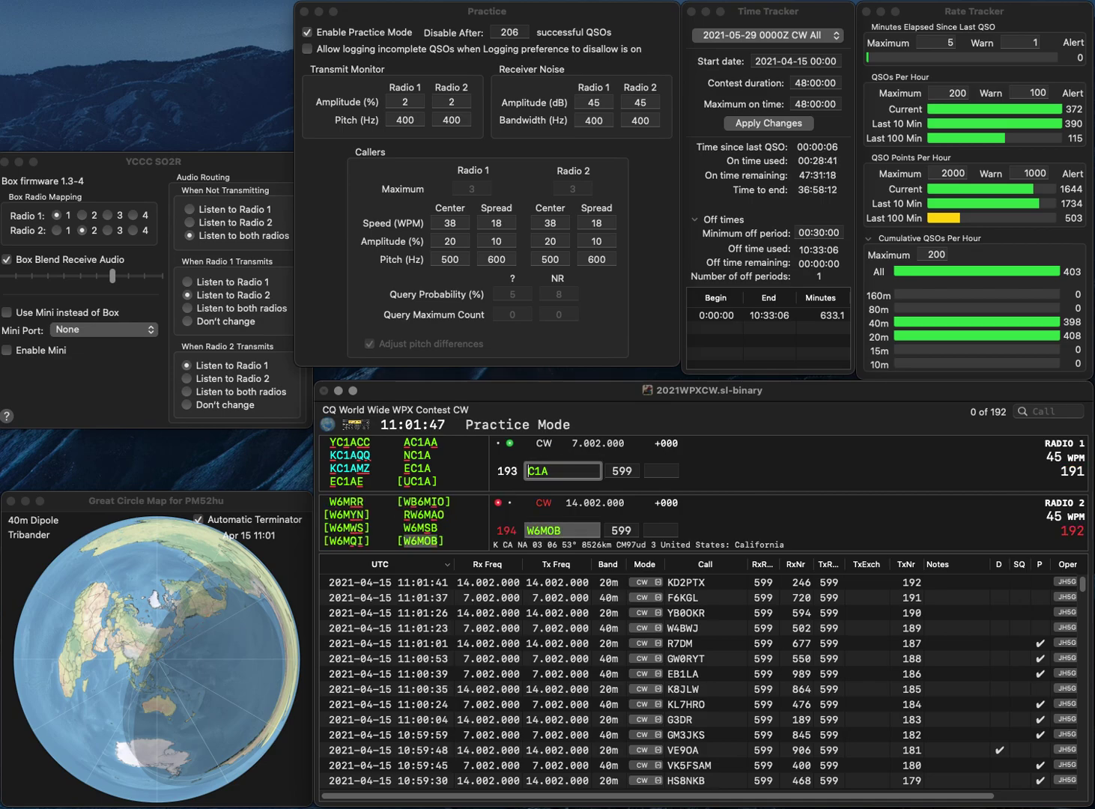
pyautogui.write('U')
pyautogui.press('Return')
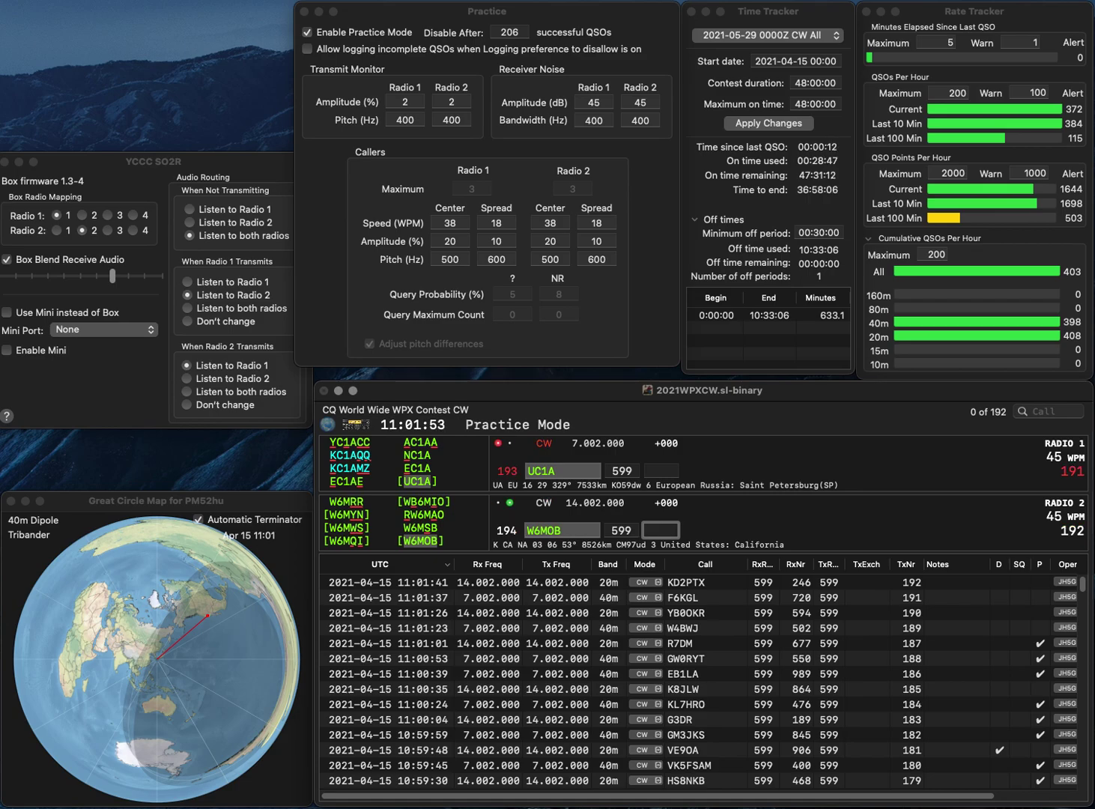
pyautogui.write('1')
pyautogui.press('Return')
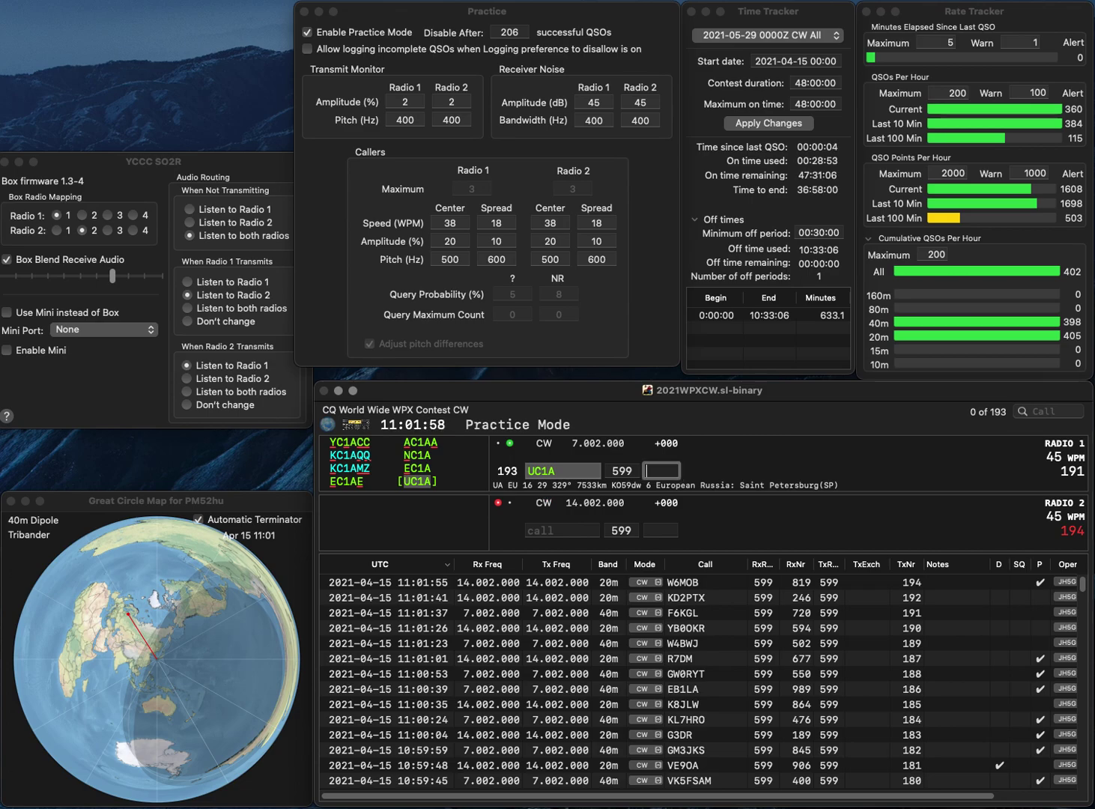
pyautogui.write('351')
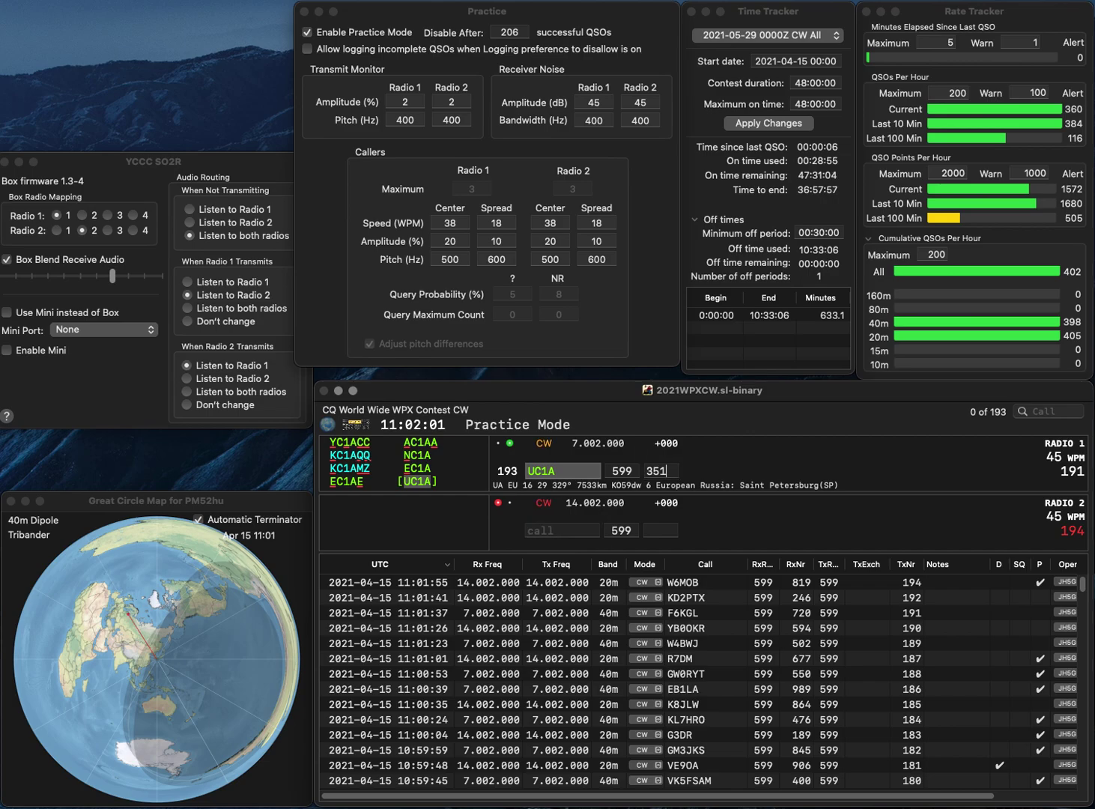
pyautogui.press('Return')
pyautogui.write('JA')
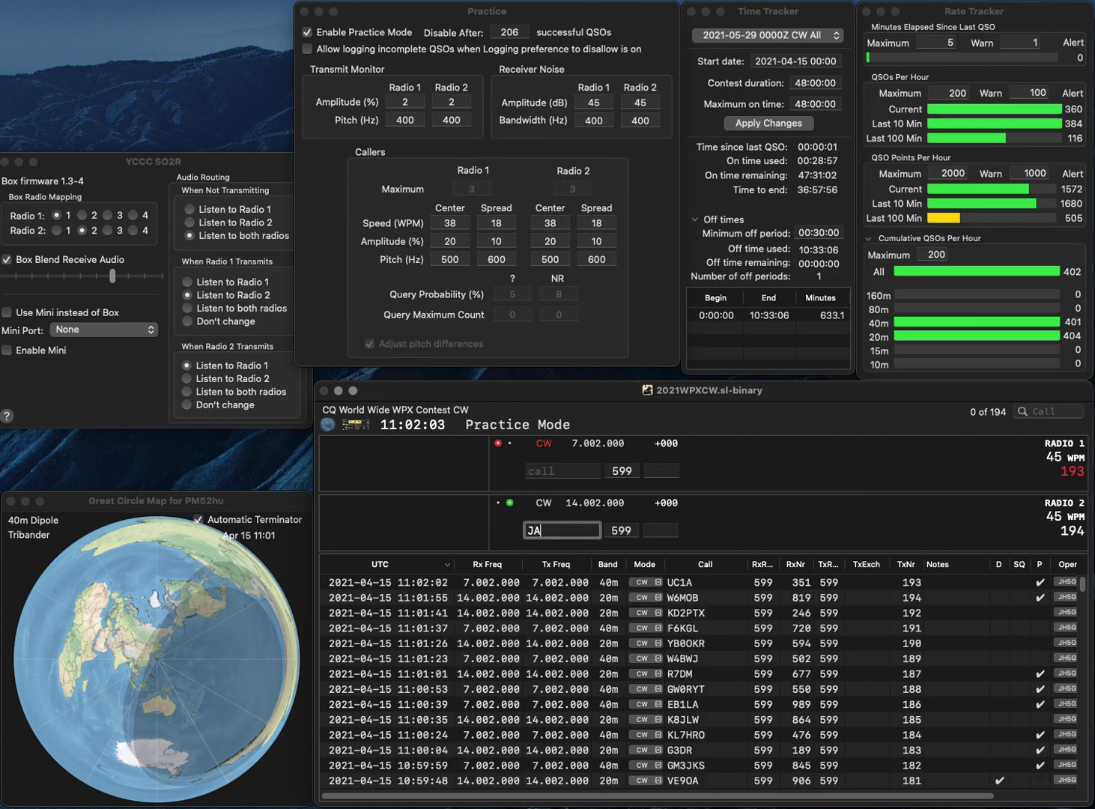
pyautogui.write('3JND')
pyautogui.press('Return')
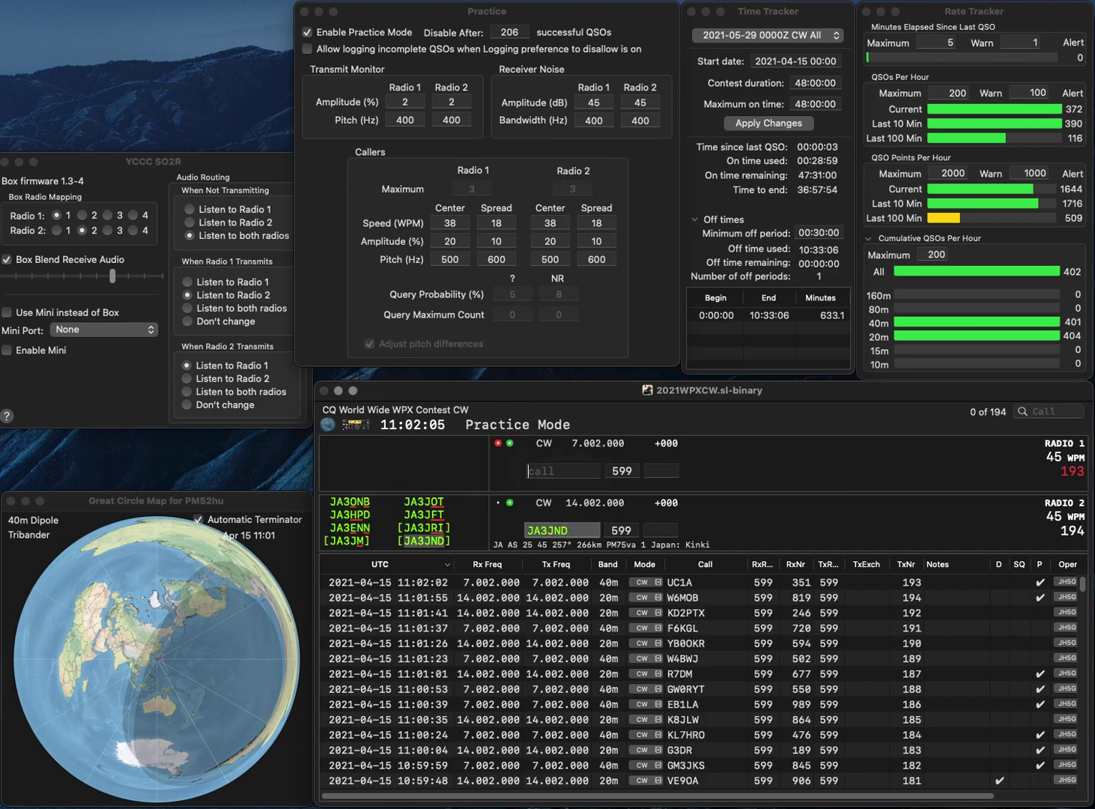
pyautogui.write('9RP')
pyautogui.press('Return')
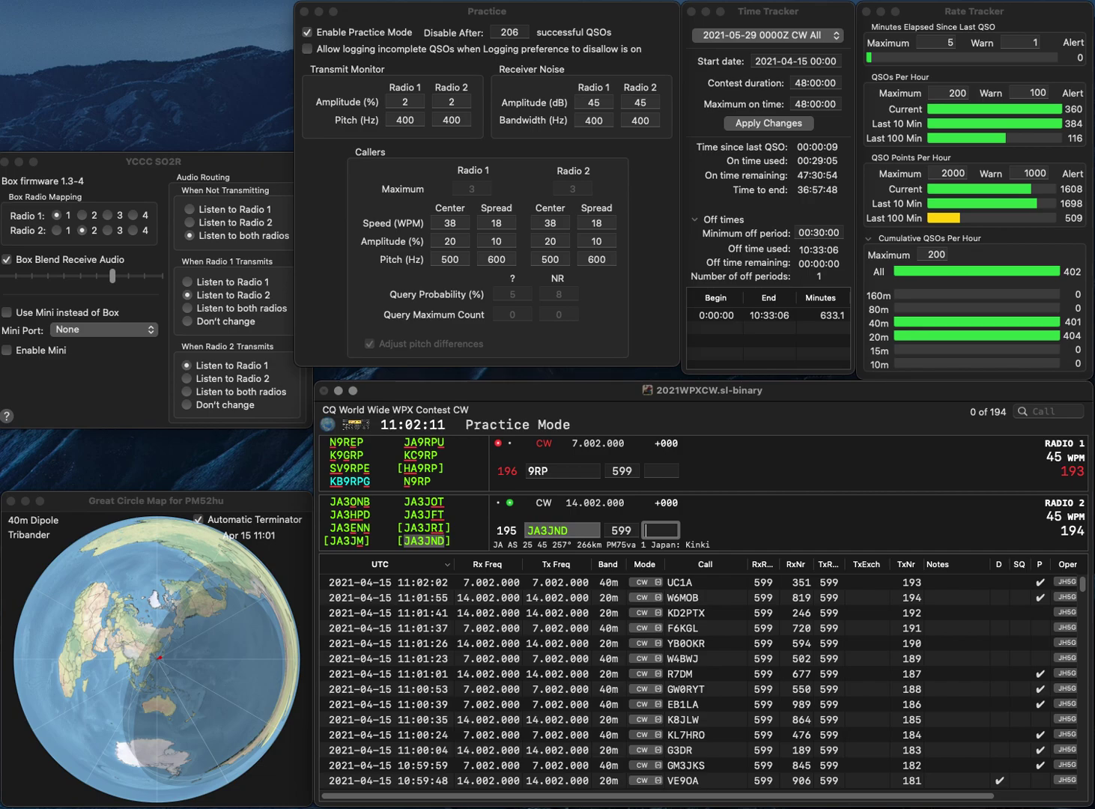
pyautogui.write('492')
pyautogui.press('Return')
pyautogui.press('Home')
pyautogui.write('ha')
pyautogui.press('Return')
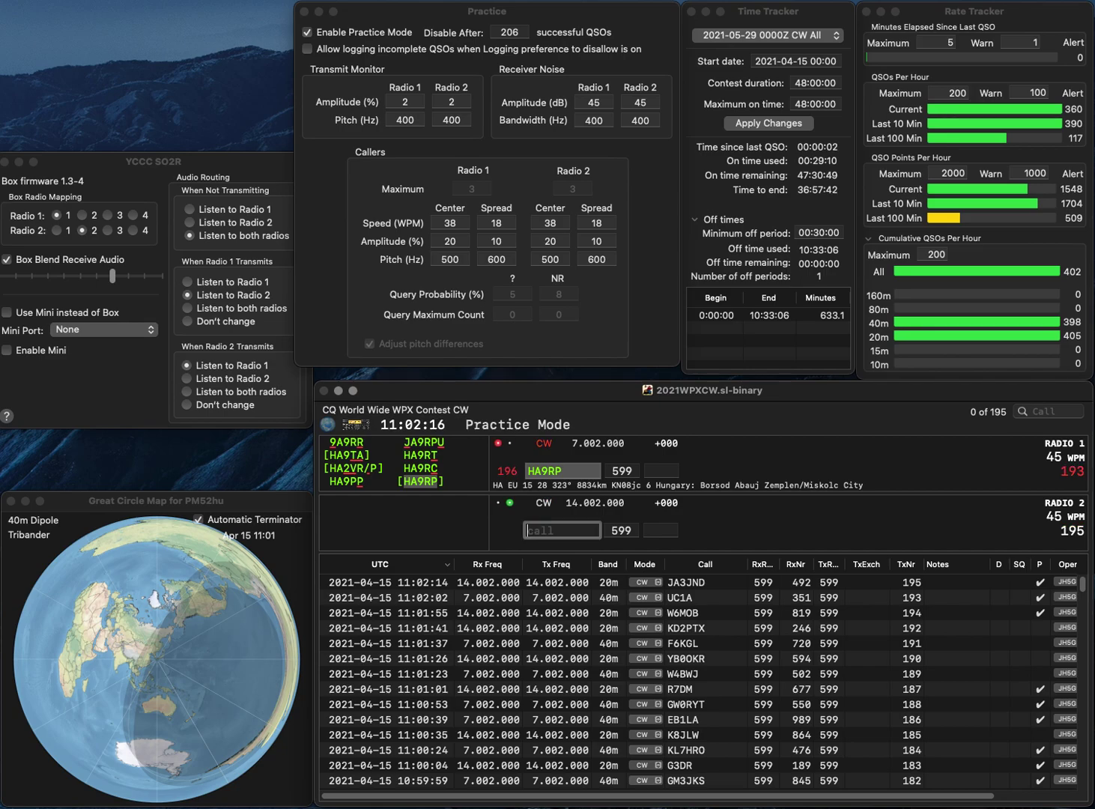
pyautogui.write('n5kip')
pyautogui.press('Return')
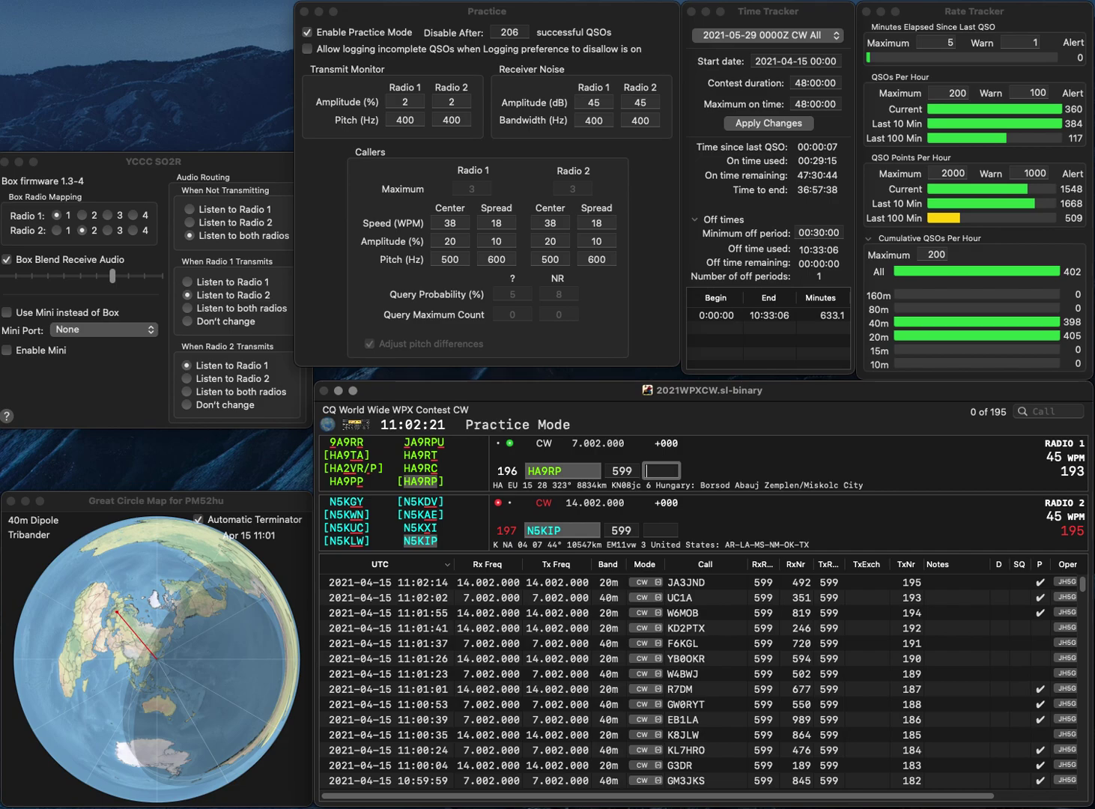
# - Log serial number 183 for HA9RP on Radio 1 and serial number 228 for N5KIP on Radio 2
pyautogui.write('183')
pyautogui.press('Return')
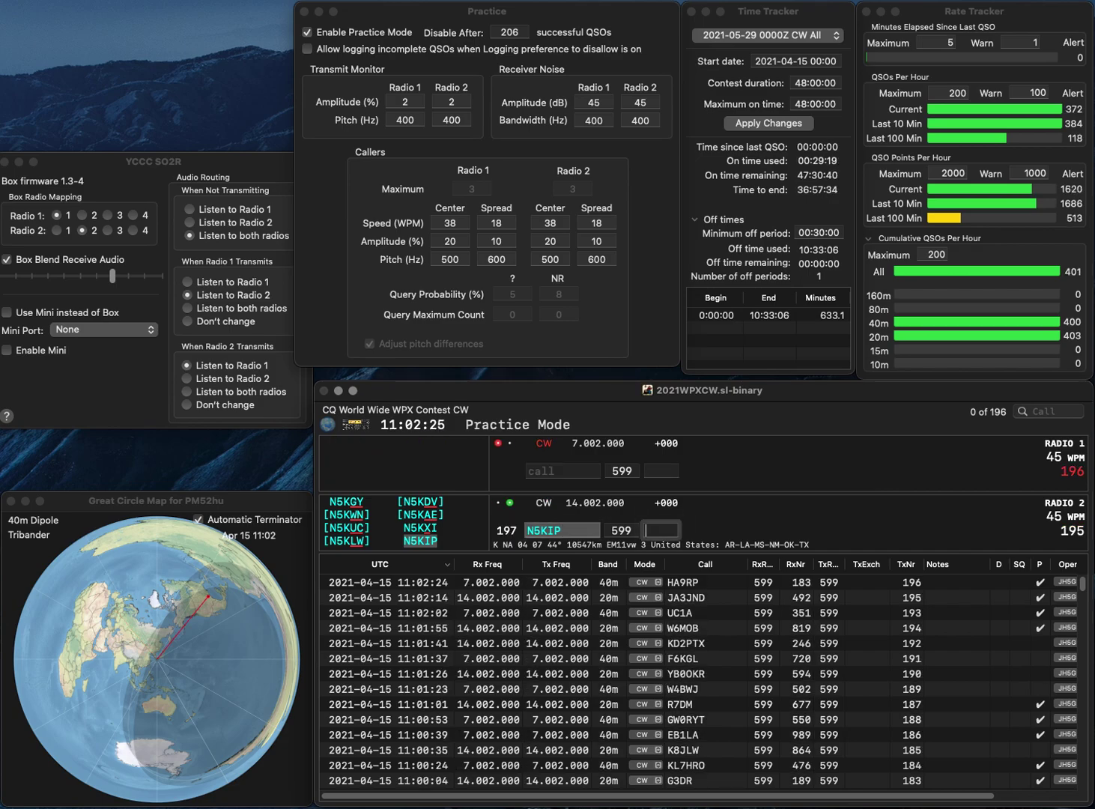
pyautogui.write('228')
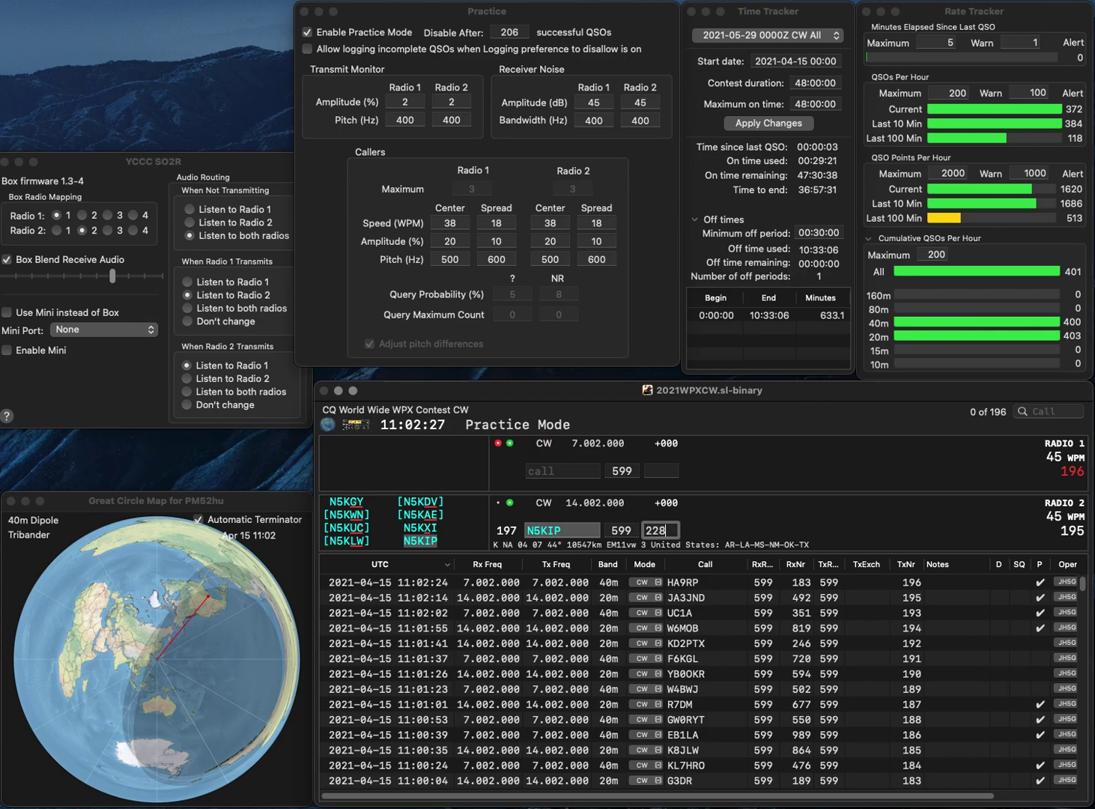
pyautogui.press('Return')
# - Complete the Radio 1 call from RMR to ES6RMR and answer it, and answer the Radio 2 caller as OR2F
pyautogui.write('RM')
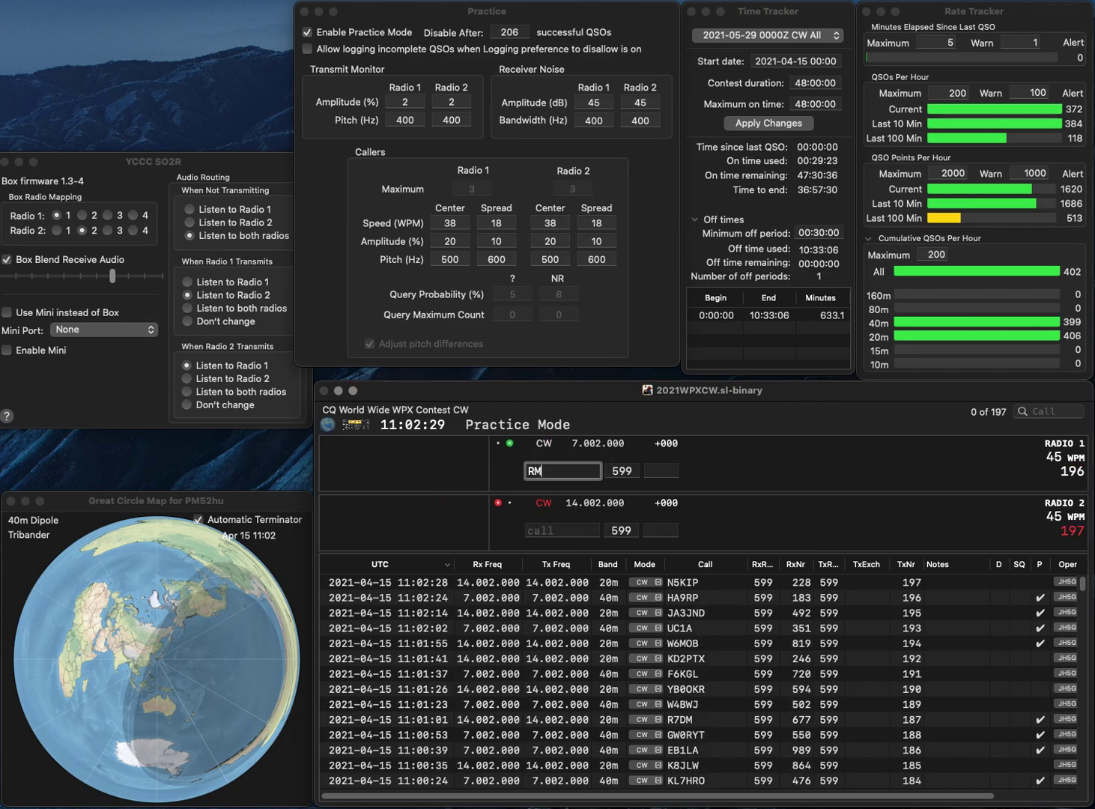
pyautogui.write('RES6')
pyautogui.press('Return')
pyautogui.write('OR2F')
pyautogui.press('Return')
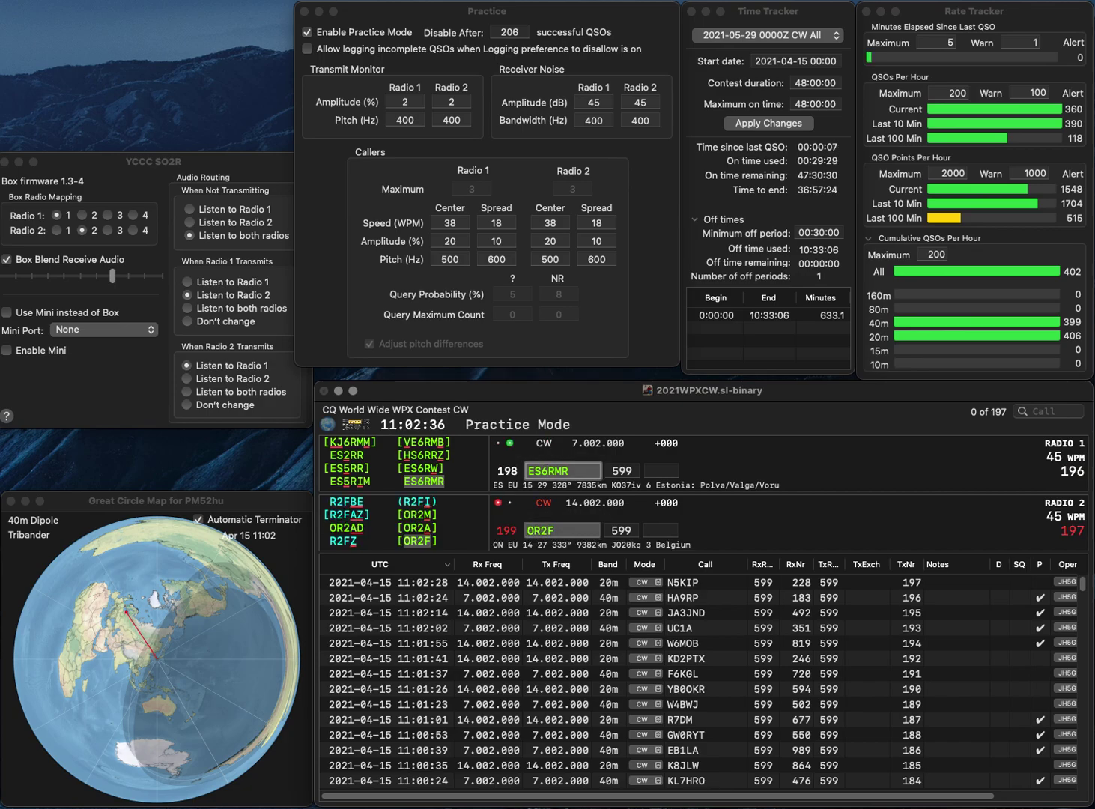
pyautogui.press('Tab')
pyautogui.write('557')
pyautogui.press('Return')
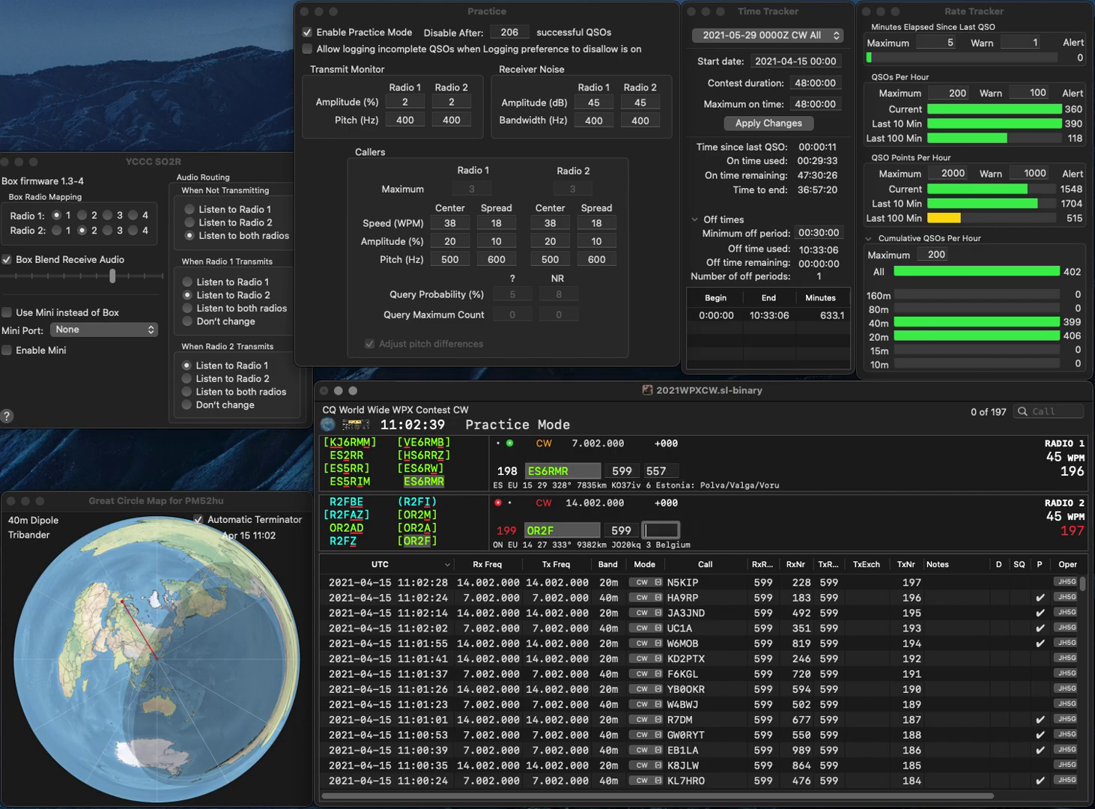
pyautogui.write('592')
pyautogui.press('Return')
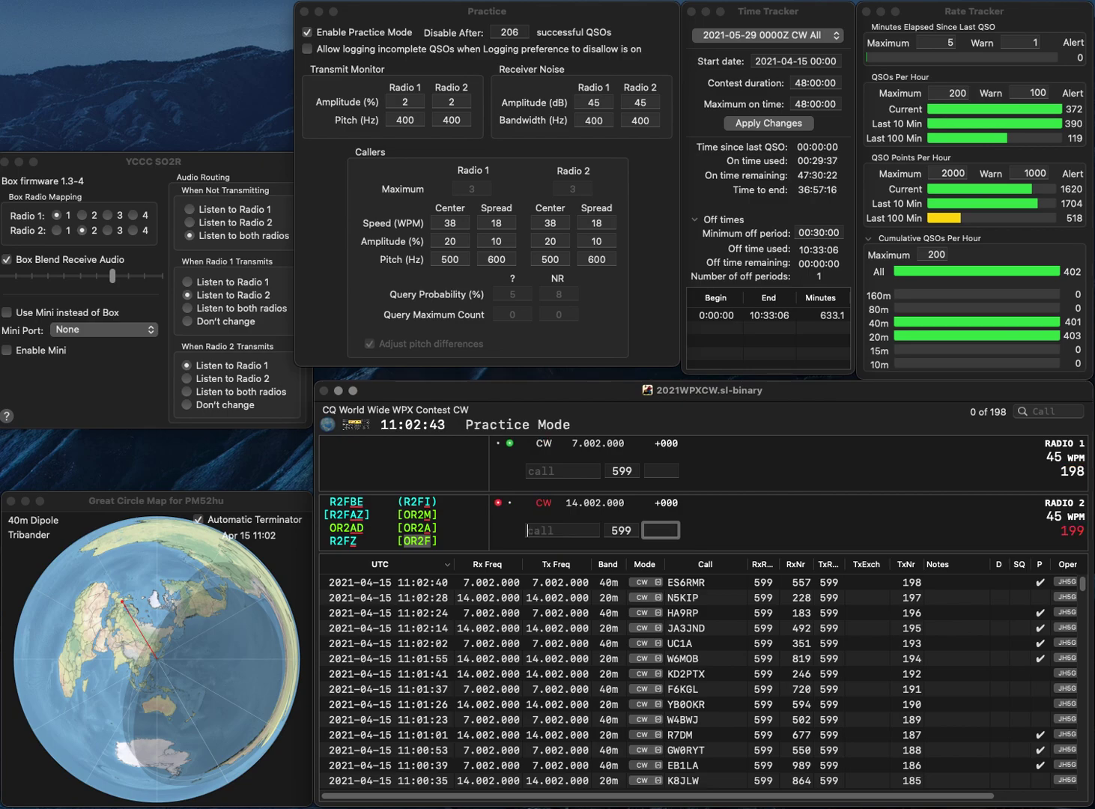
pyautogui.write('FOG')
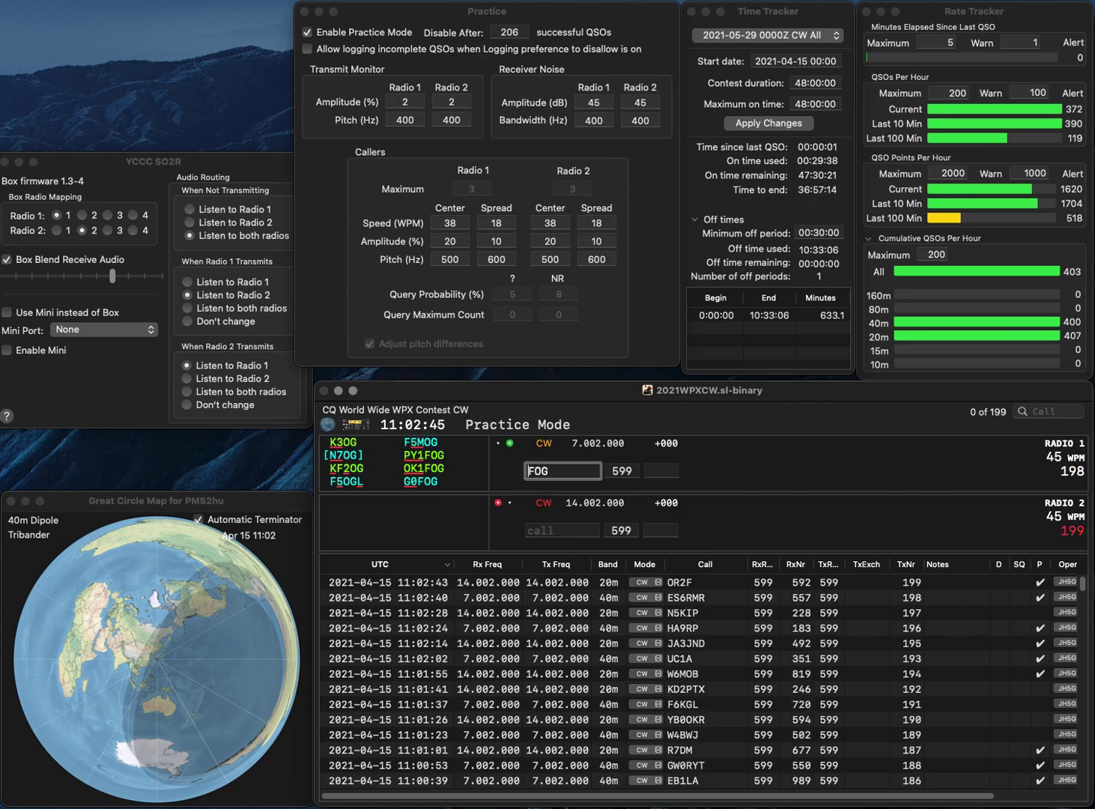
pyautogui.press('Return')
pyautogui.write('YC')
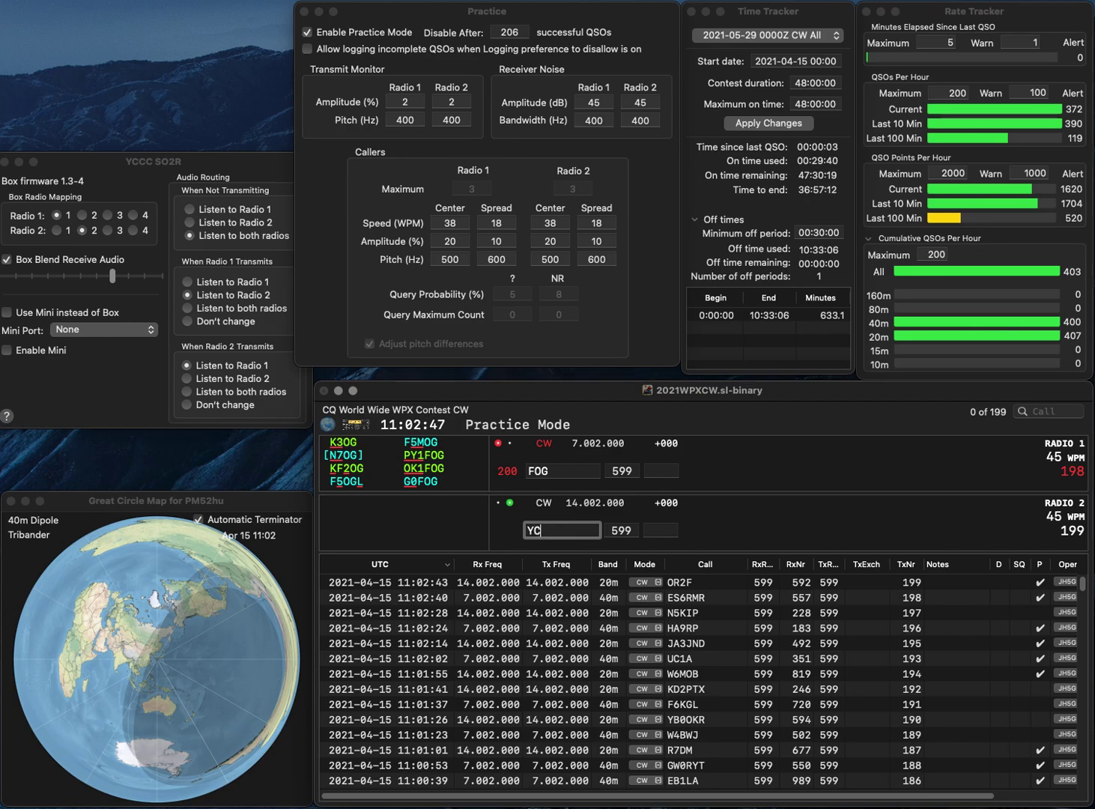
pyautogui.write('1BIQ')
pyautogui.press('Return')
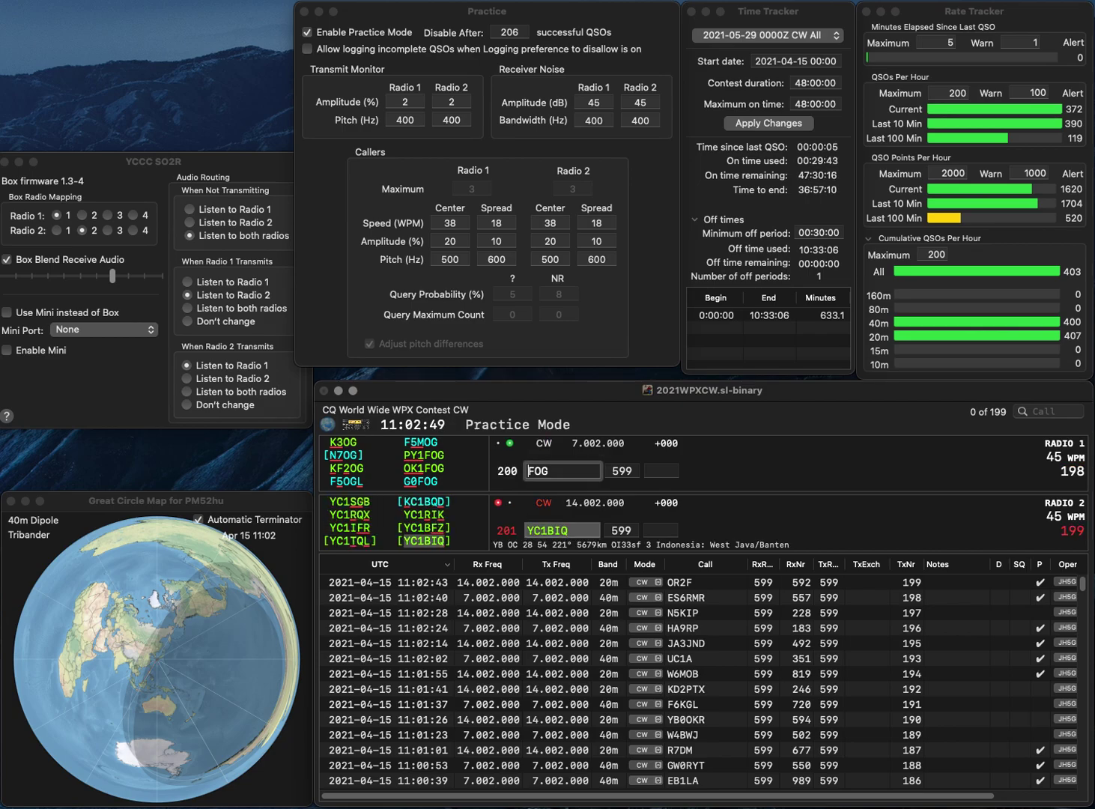
pyautogui.write('G0')
pyautogui.press('Return')
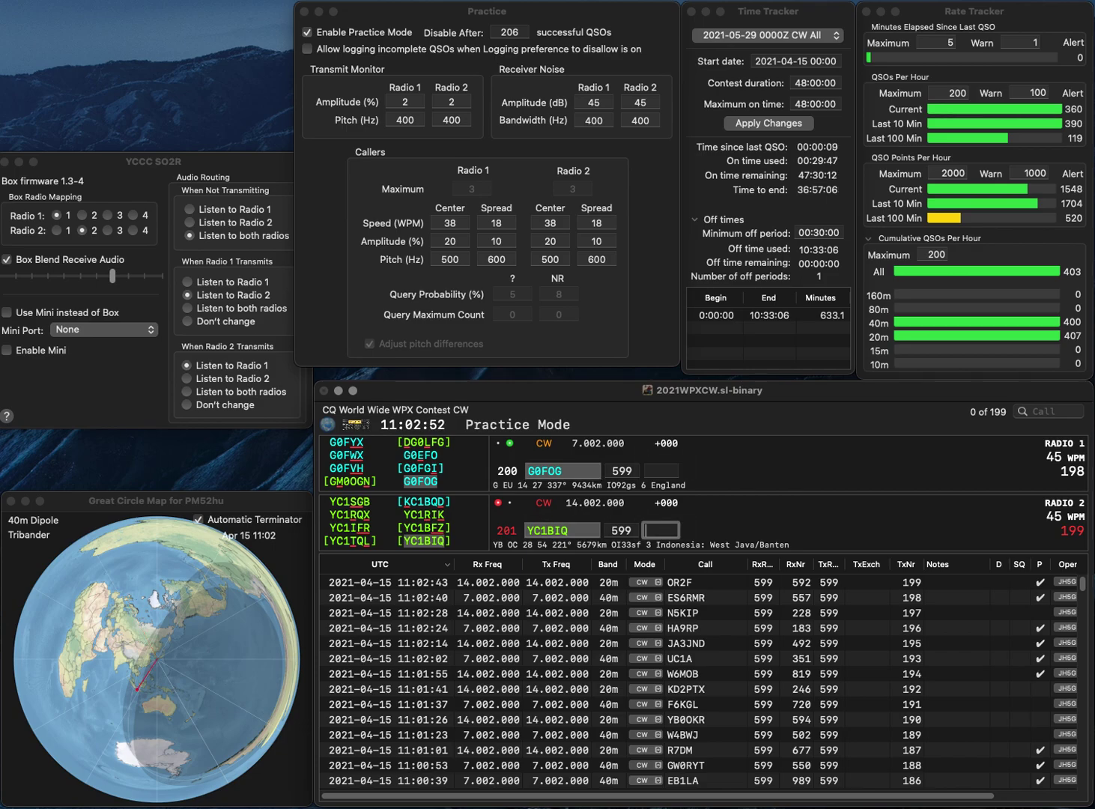
pyautogui.write('638')
pyautogui.click(659, 470)
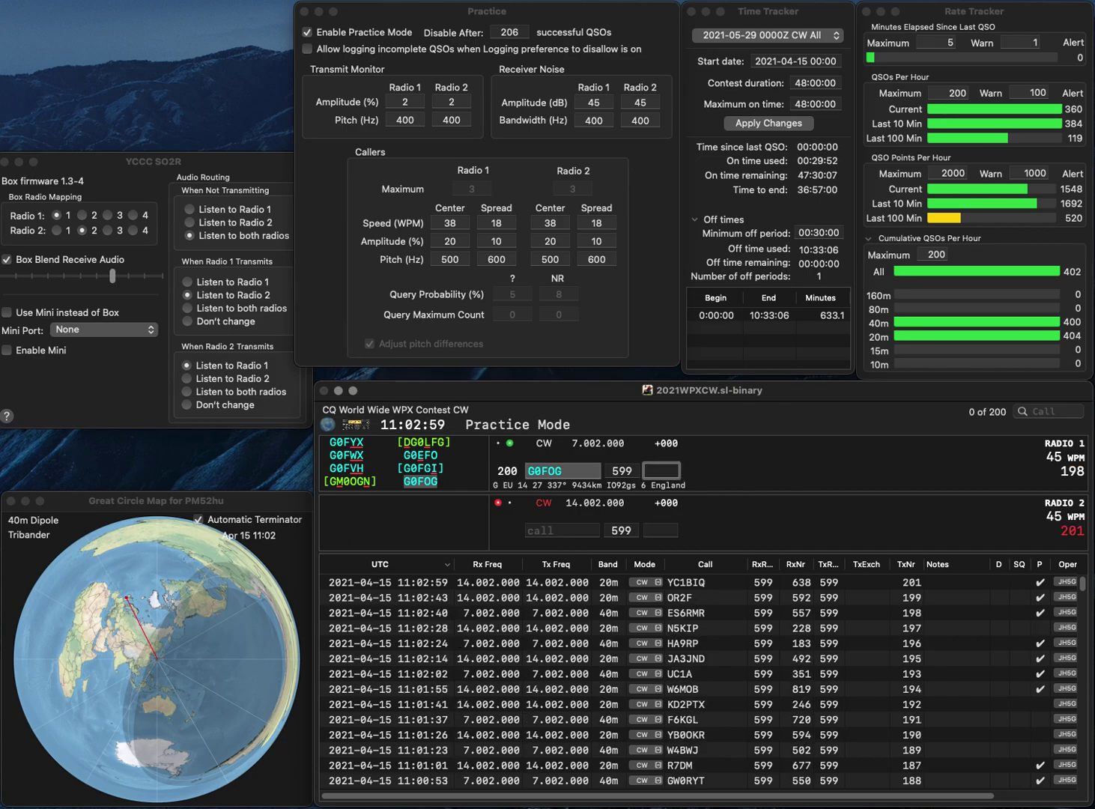
pyautogui.write('92')
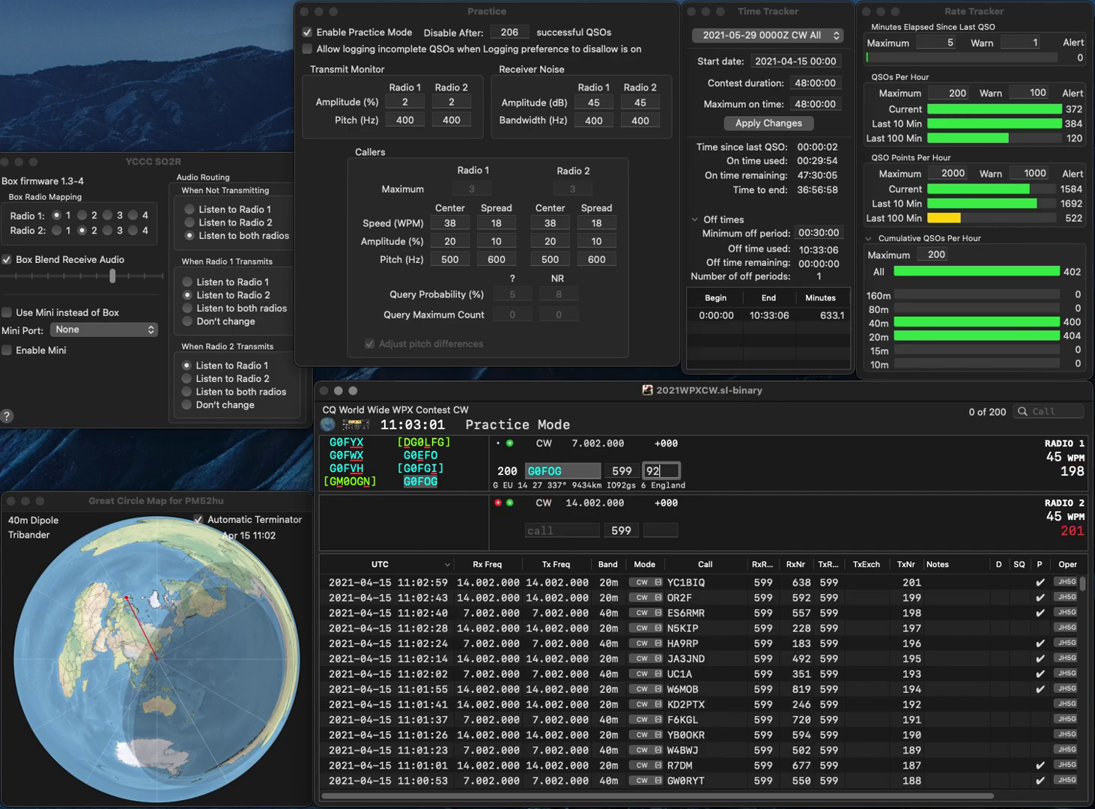
pyautogui.write('3')
pyautogui.press('Return')
pyautogui.write('3')
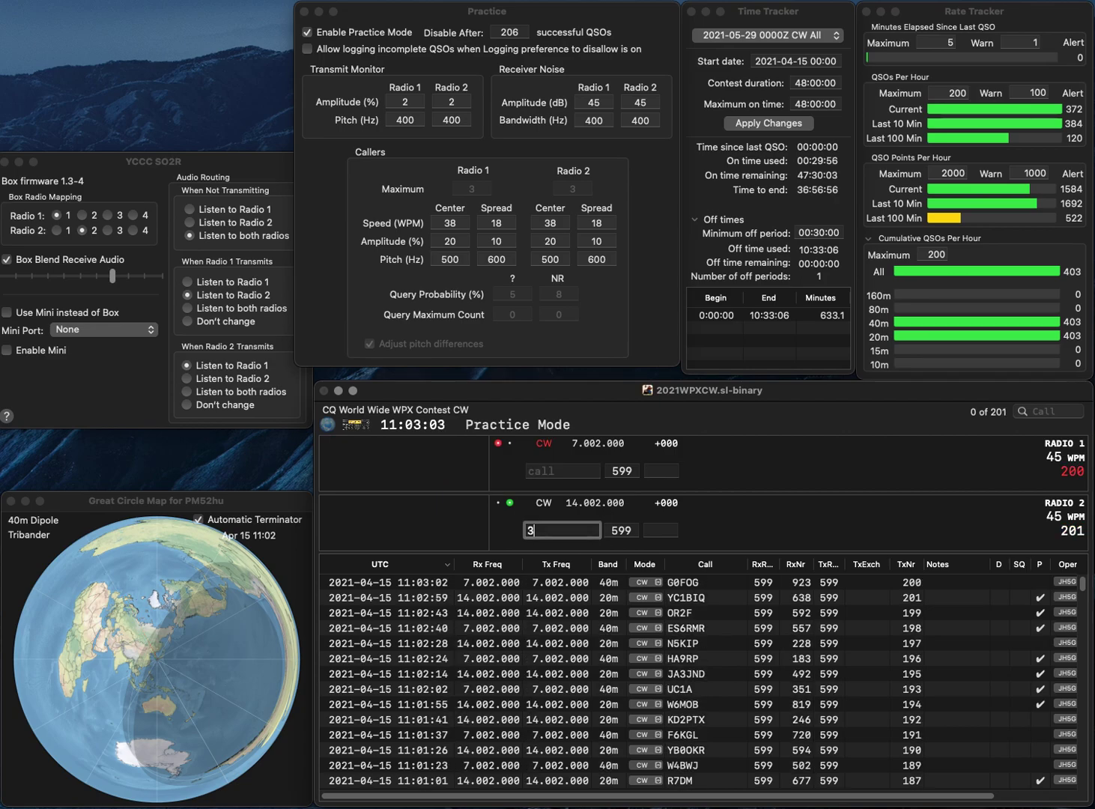
pyautogui.write('JLR')
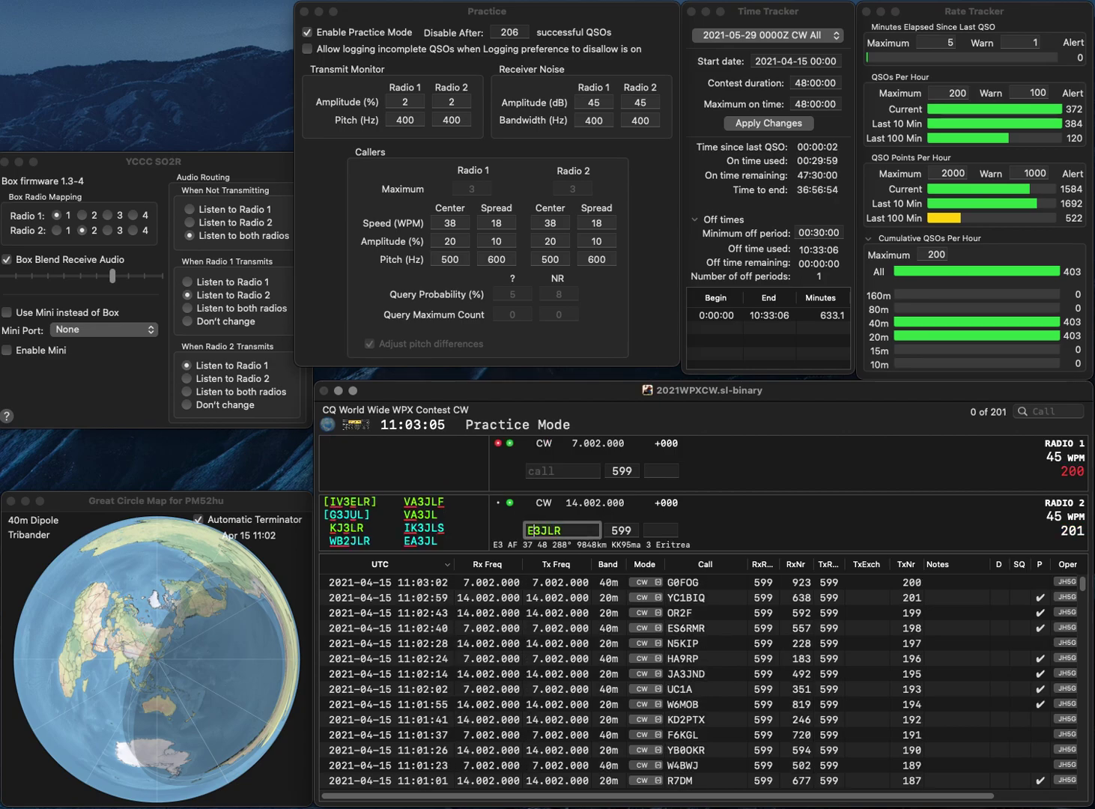
pyautogui.press('Home')
pyautogui.write('IK')
pyautogui.press('Return')
pyautogui.write('WS6GKW')
pyautogui.press('Return')
pyautogui.press('BackSpace')
pyautogui.press('BackSpace')
pyautogui.press('Delete')
pyautogui.write('2')
pyautogui.write('WB')
pyautogui.press('Return')
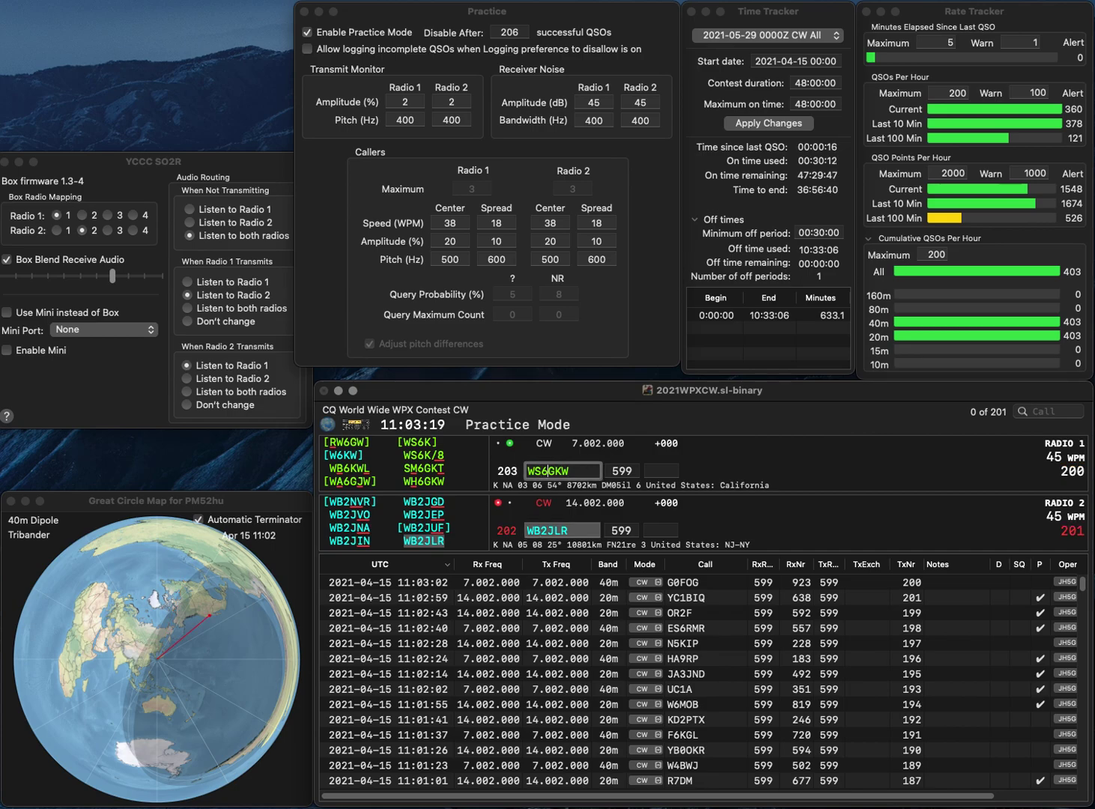
pyautogui.press('BackSpace')
pyautogui.write('H')
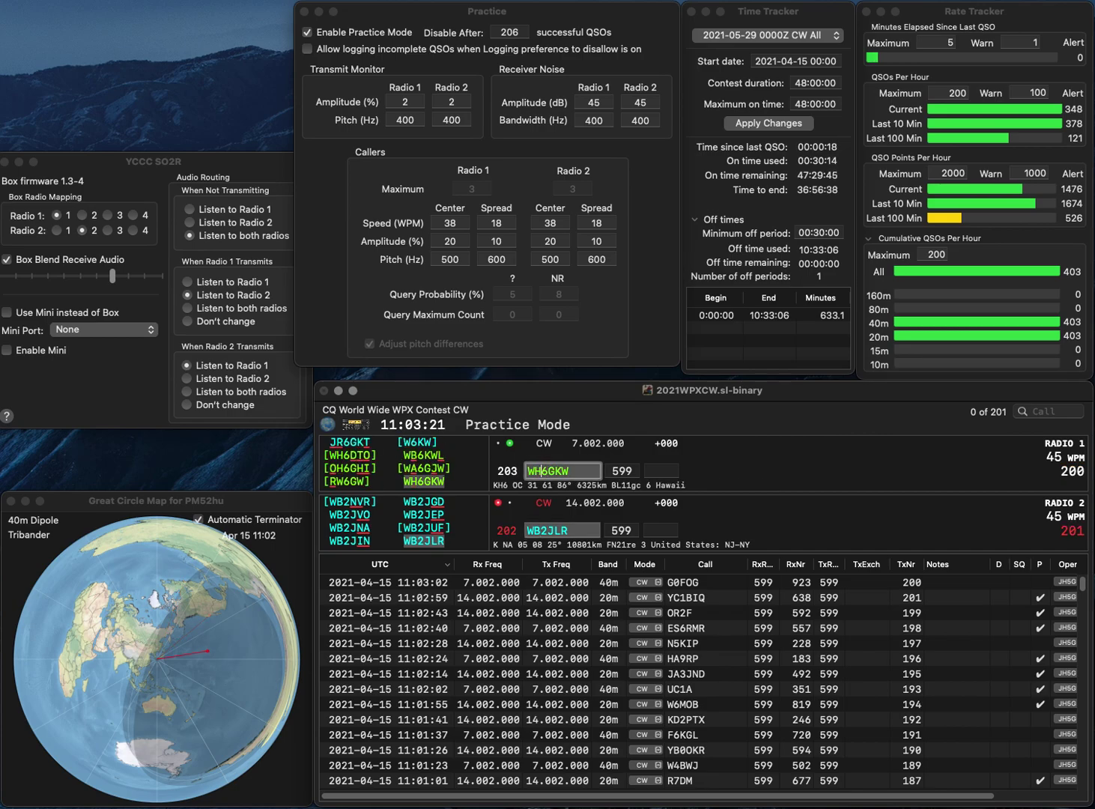
pyautogui.press('Return')
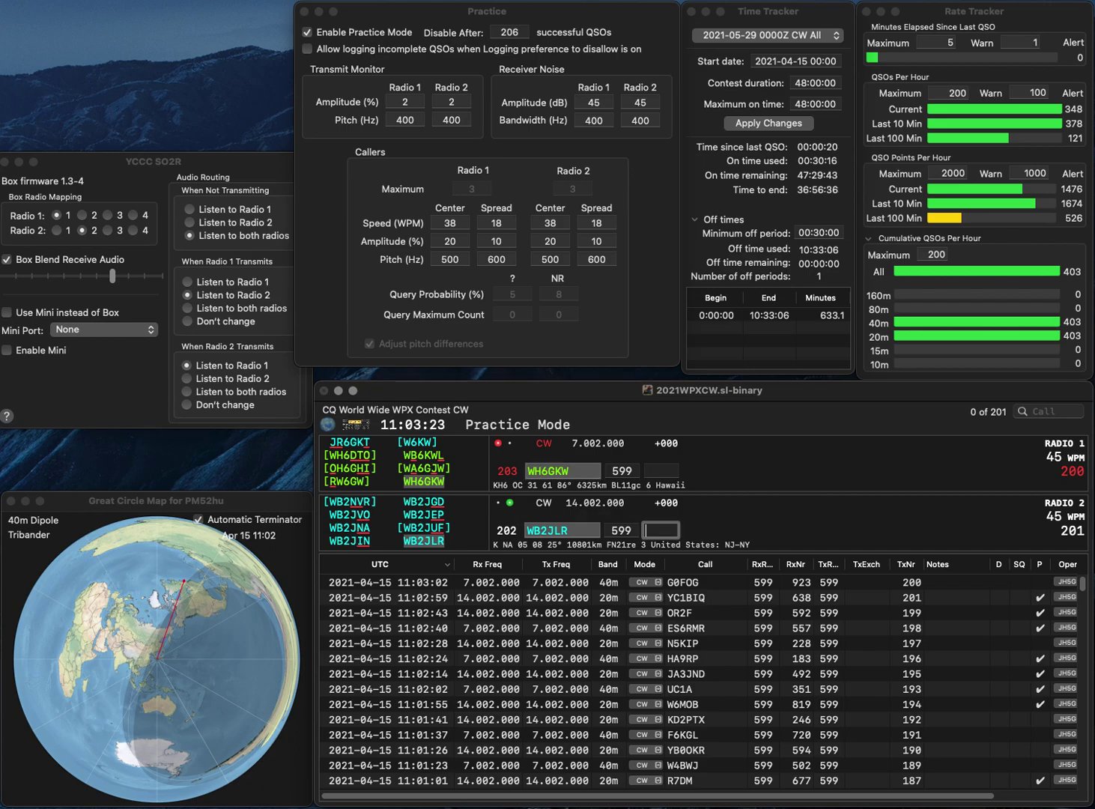
# - Log serial number 840 for WB2JLR on Radio 2 and serial number 556 for WH6GKW on Radio 1
pyautogui.write('840')
pyautogui.press('Return')
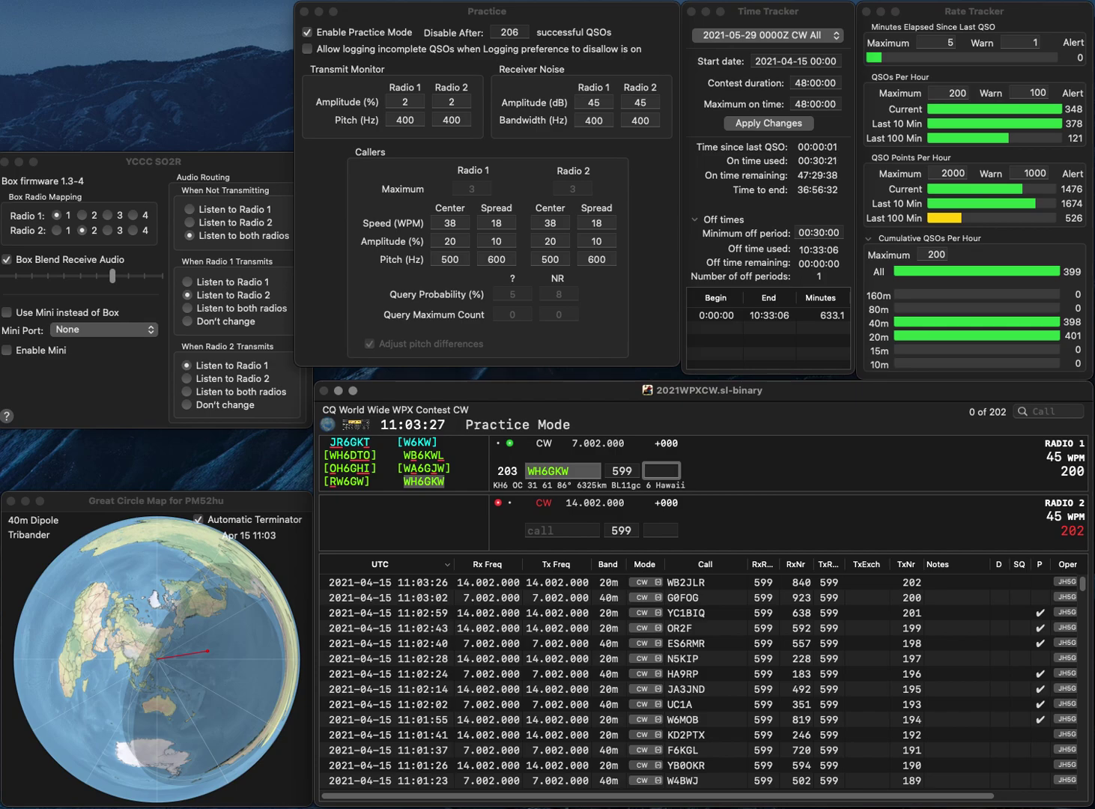
pyautogui.write('556')
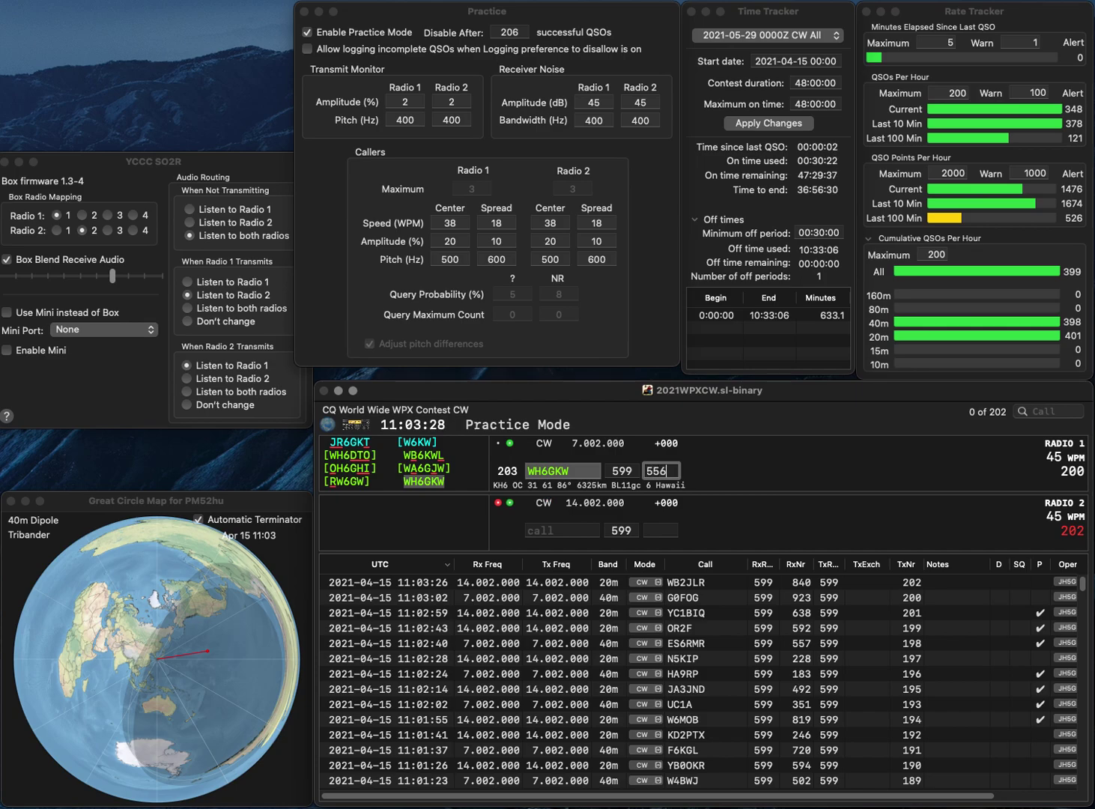
pyautogui.press('Return')
# - Answer the Radio 2 caller as KR2AA and the Radio 1 caller as DO2QS
pyautogui.write('KR2AA')
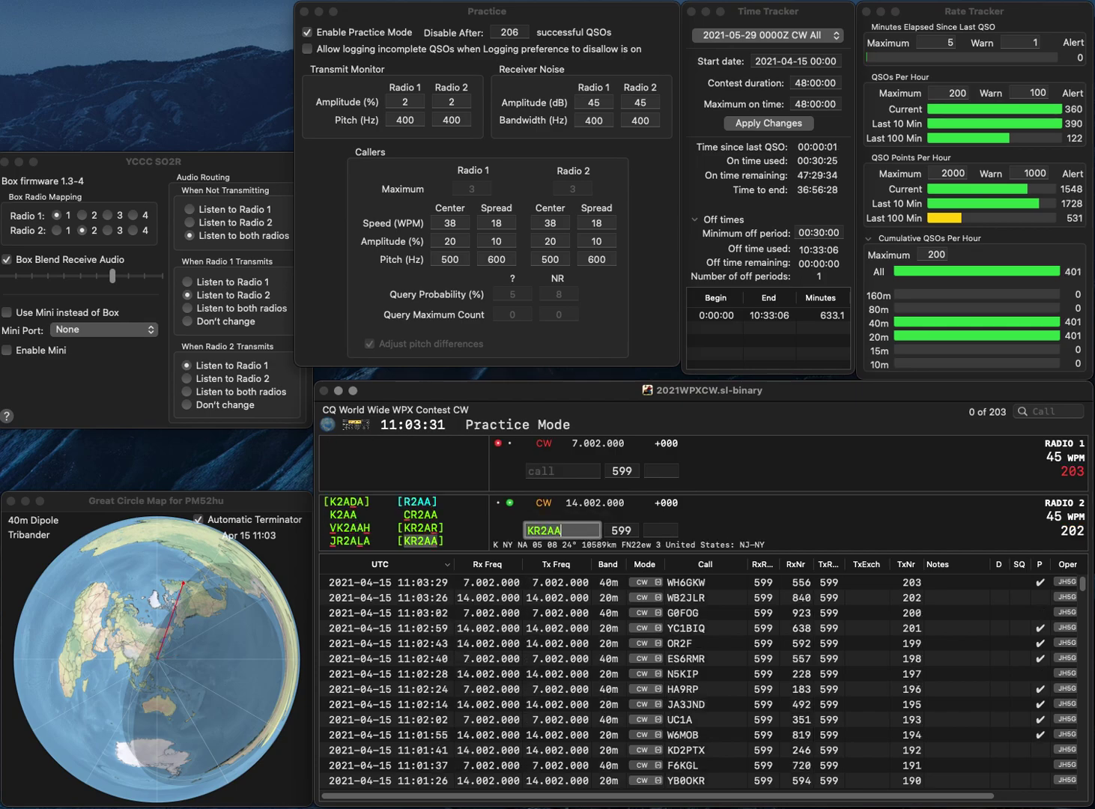
pyautogui.press('Return')
pyautogui.write('DO')
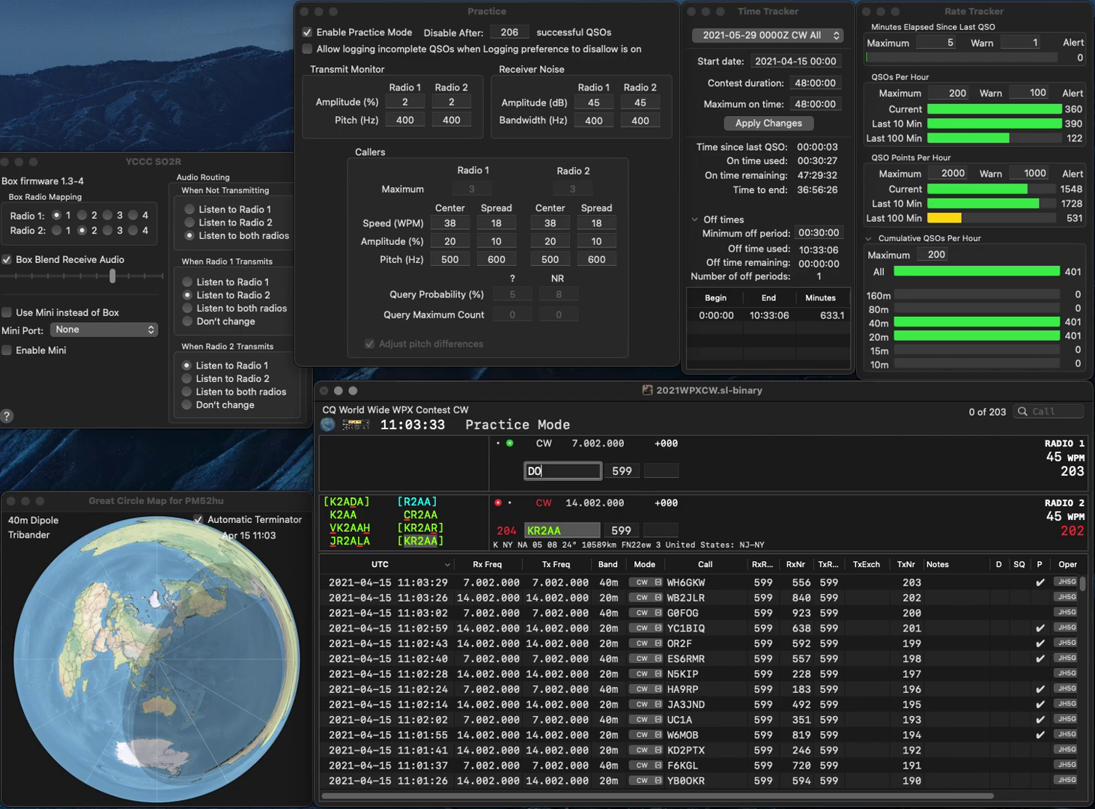
pyautogui.write('2QS')
pyautogui.press('Return')
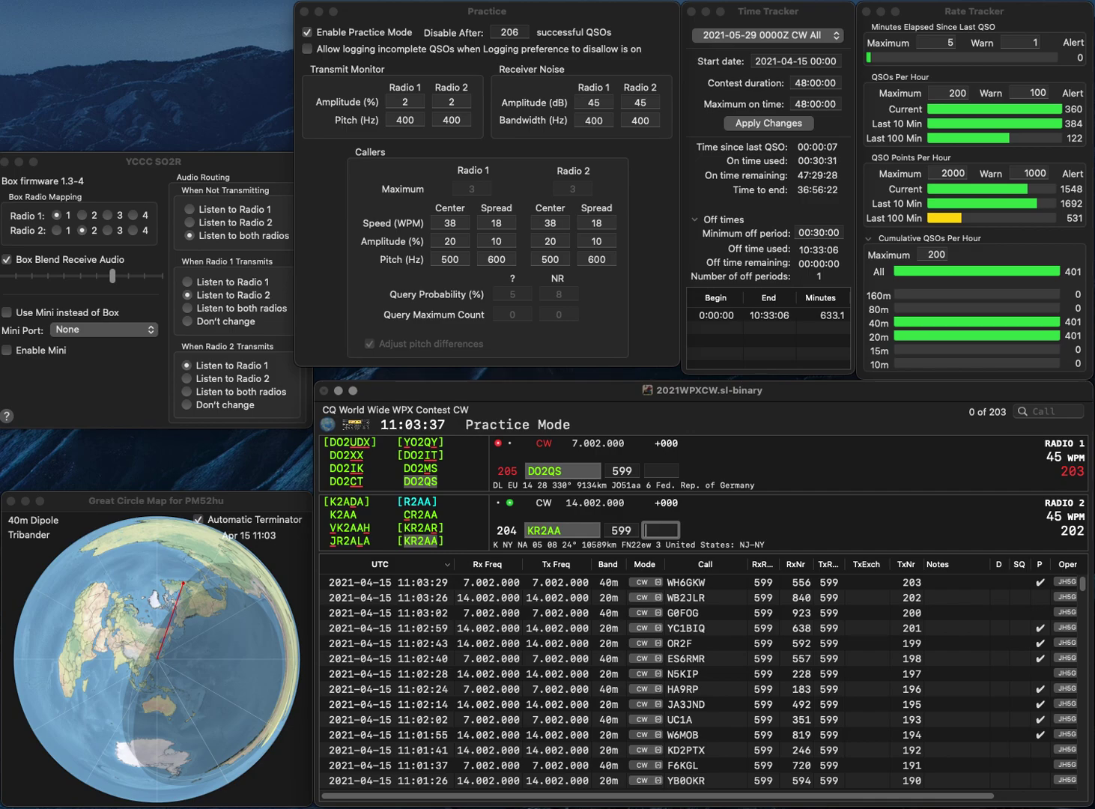
# - Log serial number 162 for KR2AA on Radio 2 and serial number 644 for DO2QS on Radio 1
pyautogui.write('162')
pyautogui.press('Return')
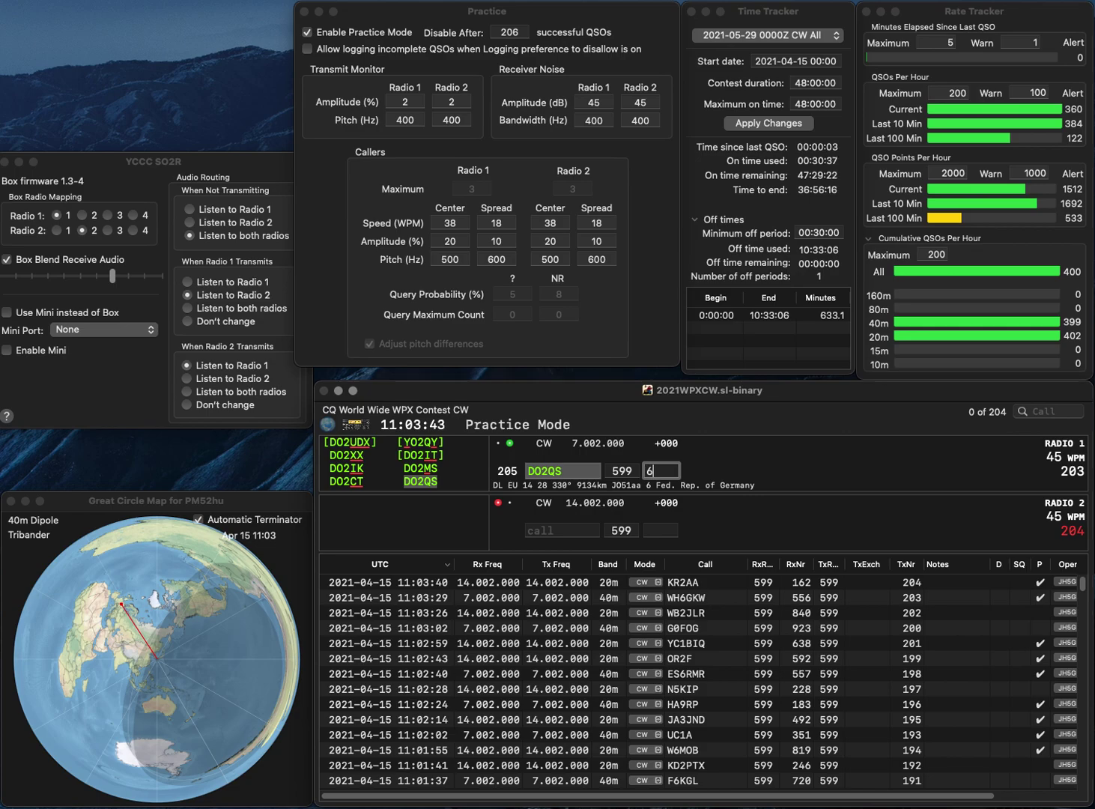
pyautogui.write('44')
pyautogui.press('Return')
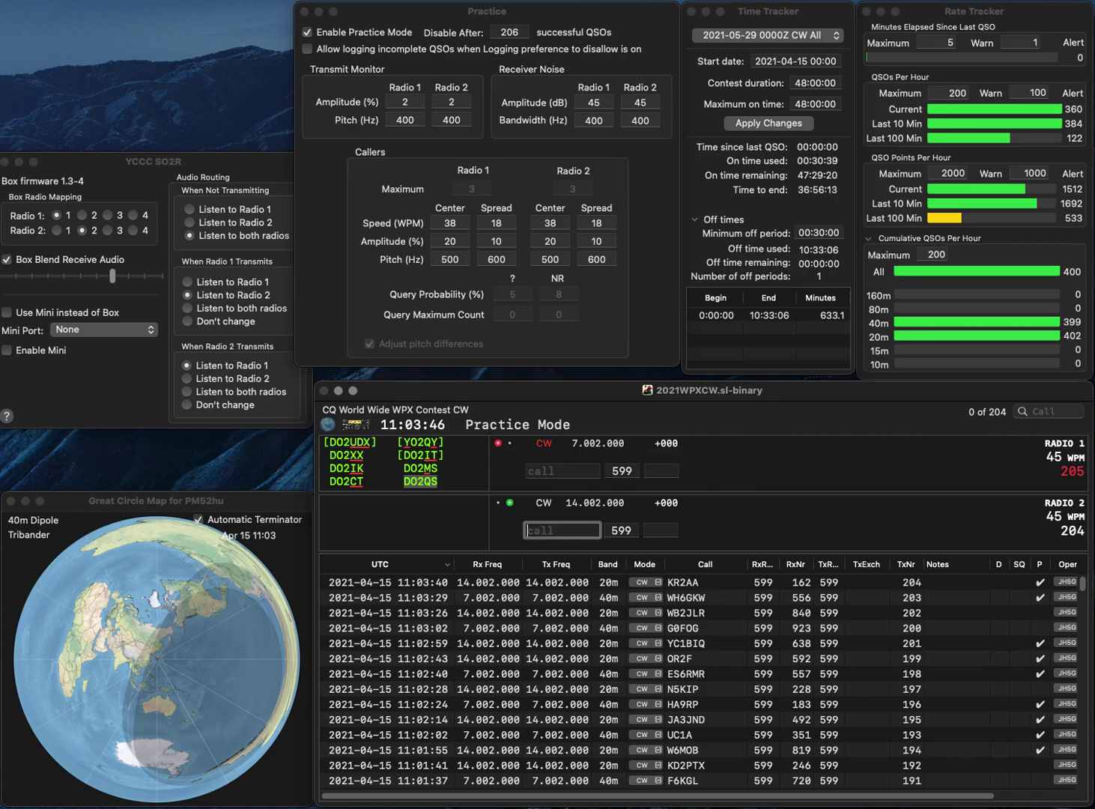
# - Answer the Radio 2 caller with the partial call JJ7 and the Radio 1 caller as JA7AMK
pyautogui.write('JJ7')
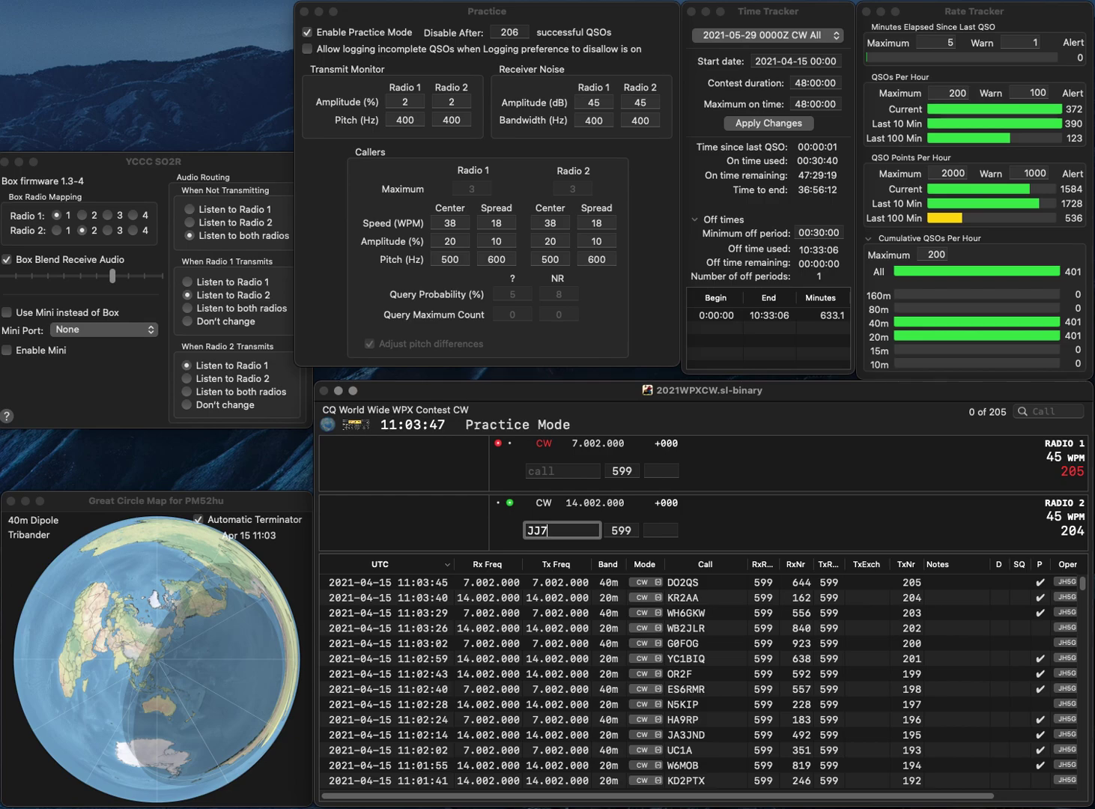
pyautogui.press('Return')
pyautogui.write('JA')
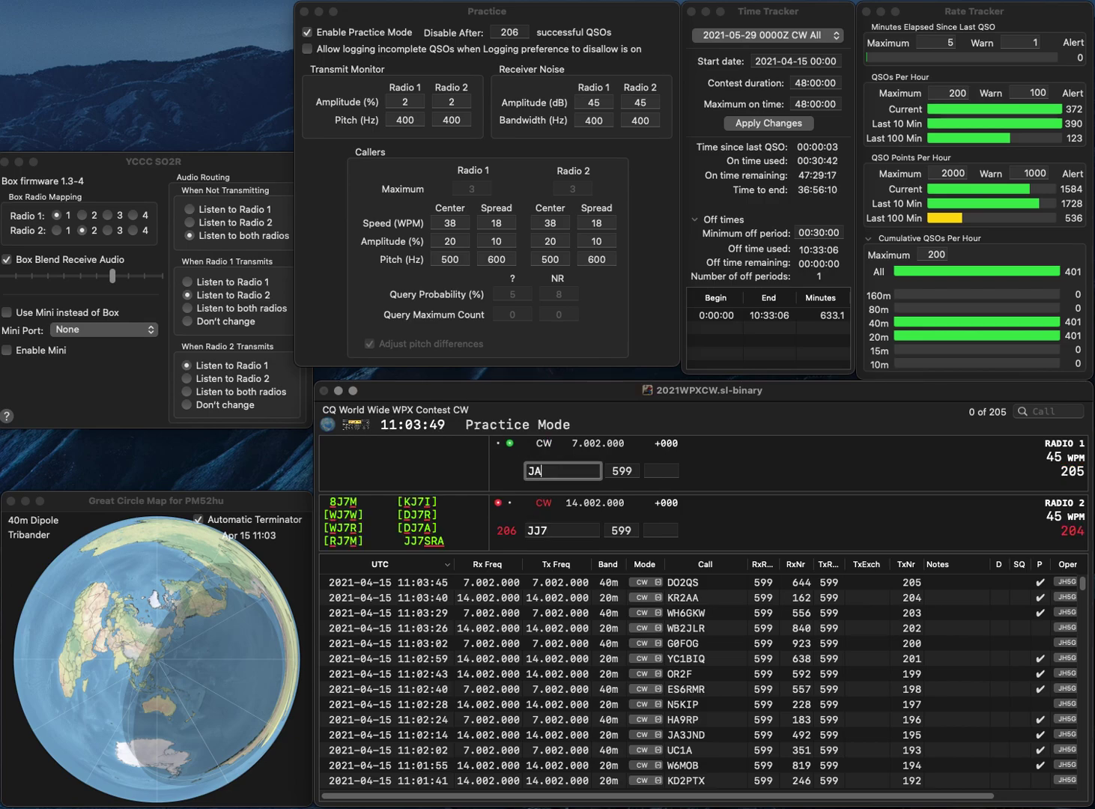
pyautogui.write('7AMK')
pyautogui.press('Return')
pyautogui.press('BackSpace')
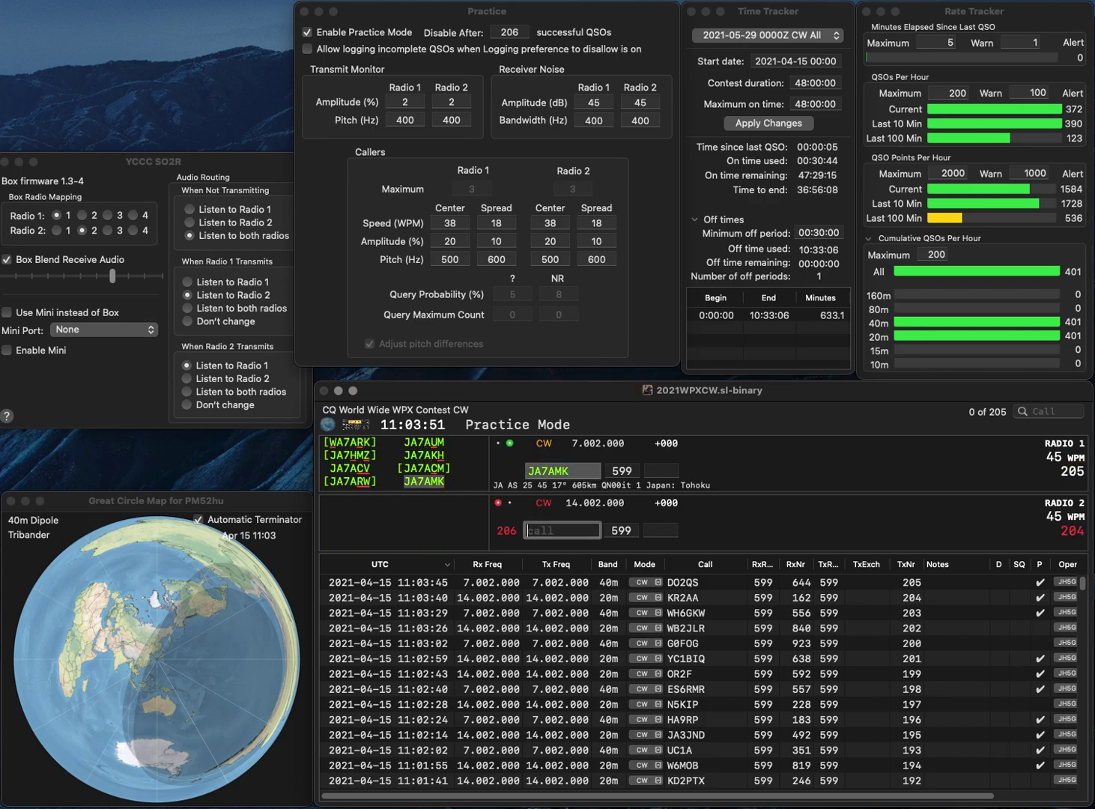
pyautogui.write('JG3WD')
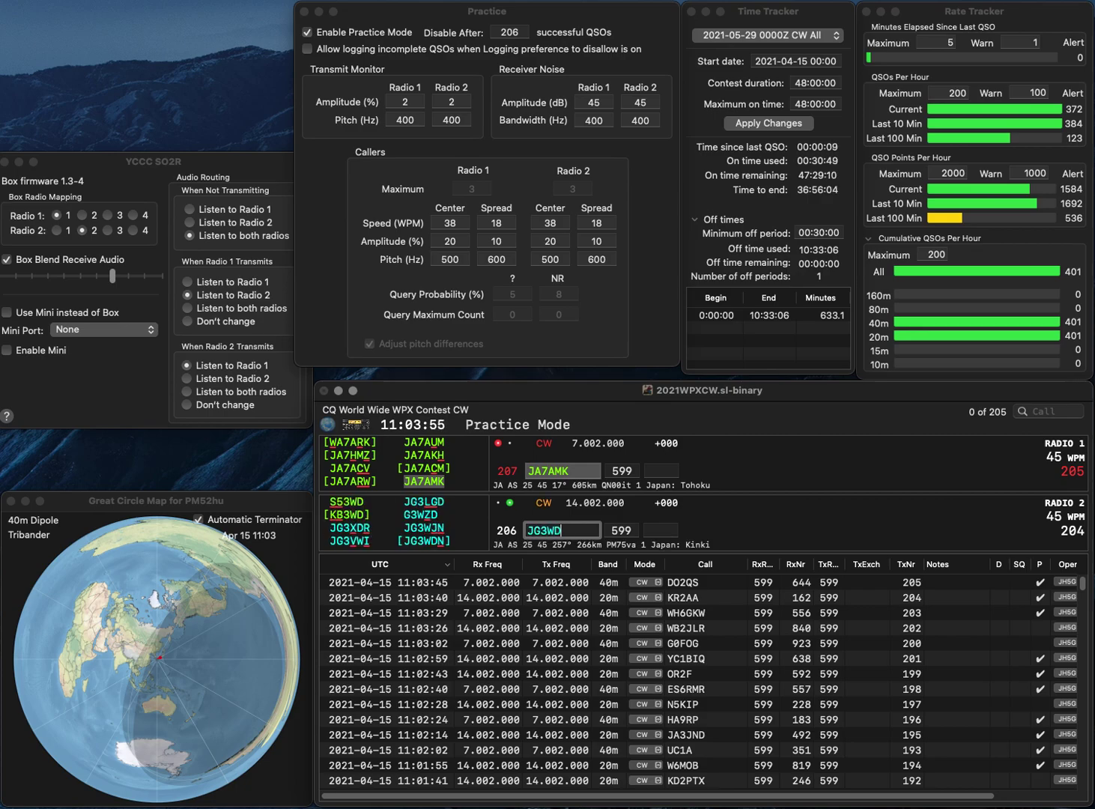
pyautogui.write('N')
pyautogui.press('Return')
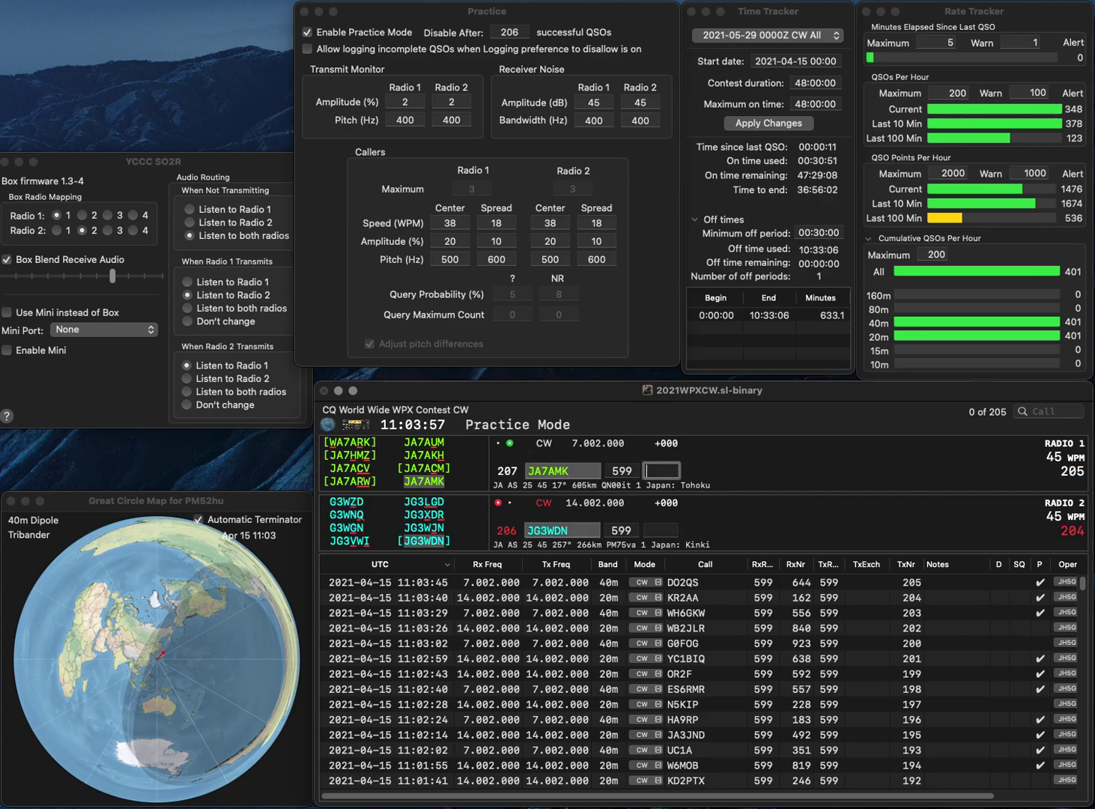
pyautogui.write('256')
pyautogui.press('Return')
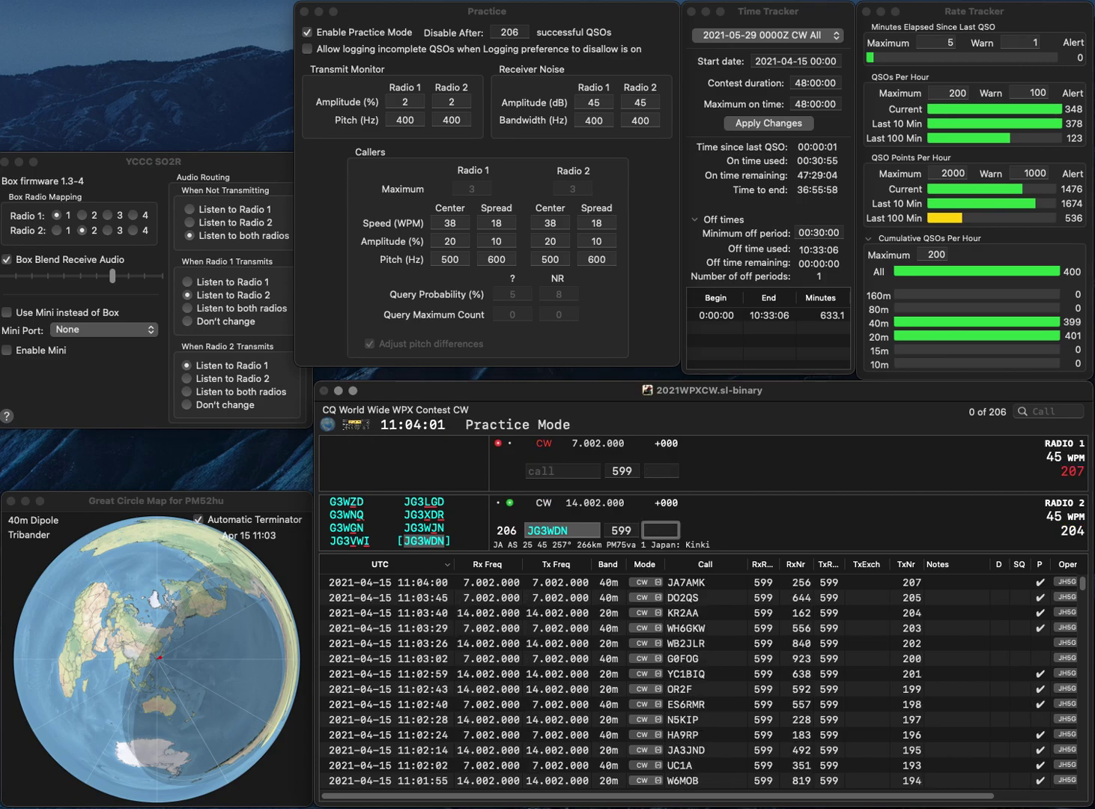
pyautogui.write('66')
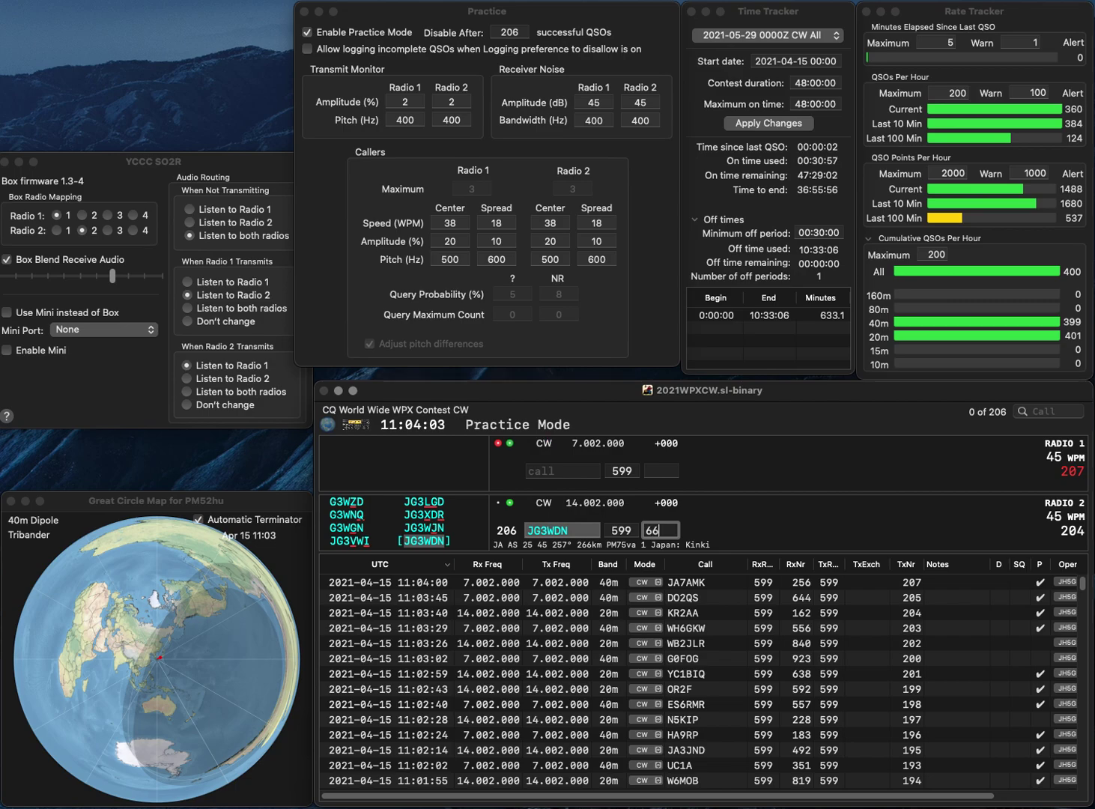
pyautogui.write('5')
pyautogui.press('Return')
pyautogui.write('GI')
pyautogui.press('Return')
pyautogui.write('VE7CY')
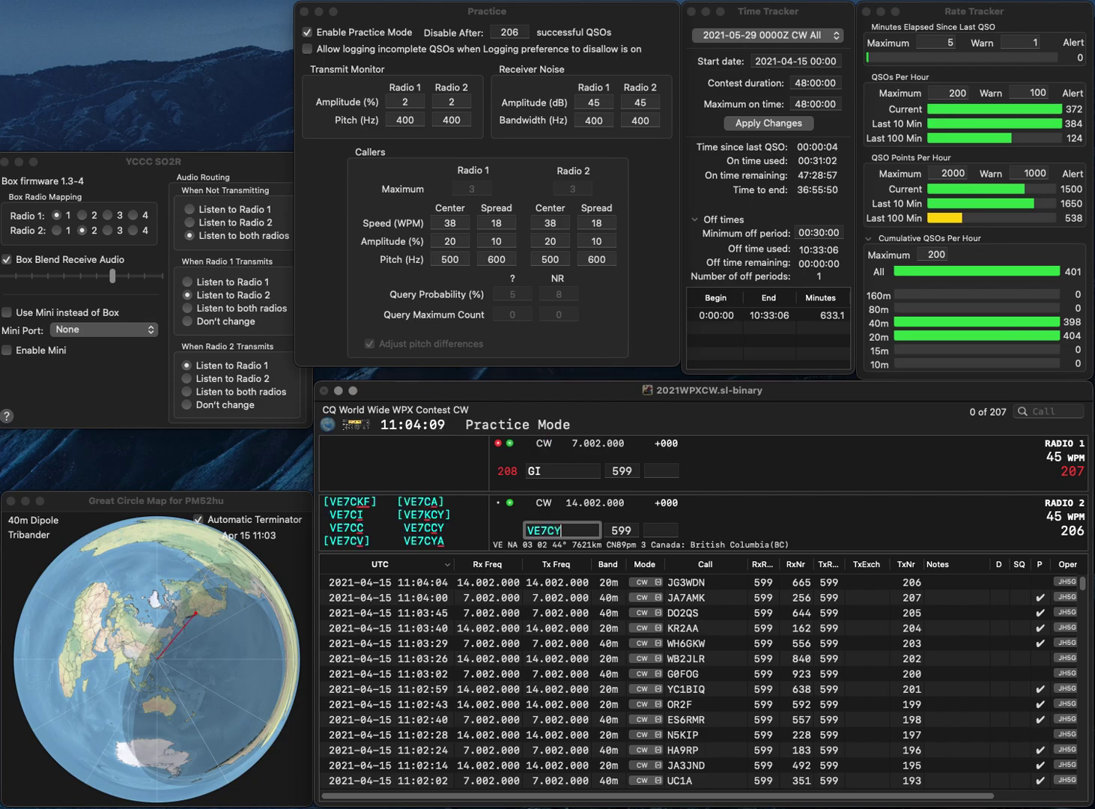
pyautogui.write('A')
pyautogui.press('Return')
# - Complete the Radio 1 call as KB5GI and answer it
pyautogui.write('KB')
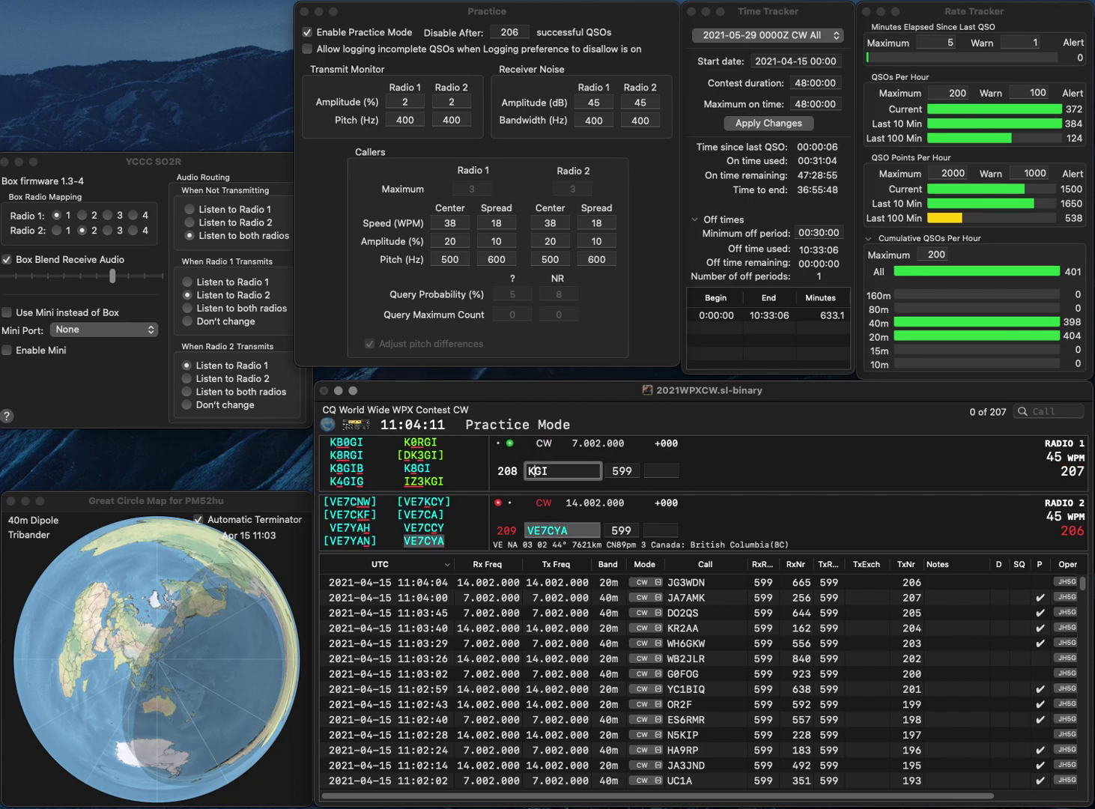
pyautogui.write('5')
pyautogui.press('Return')
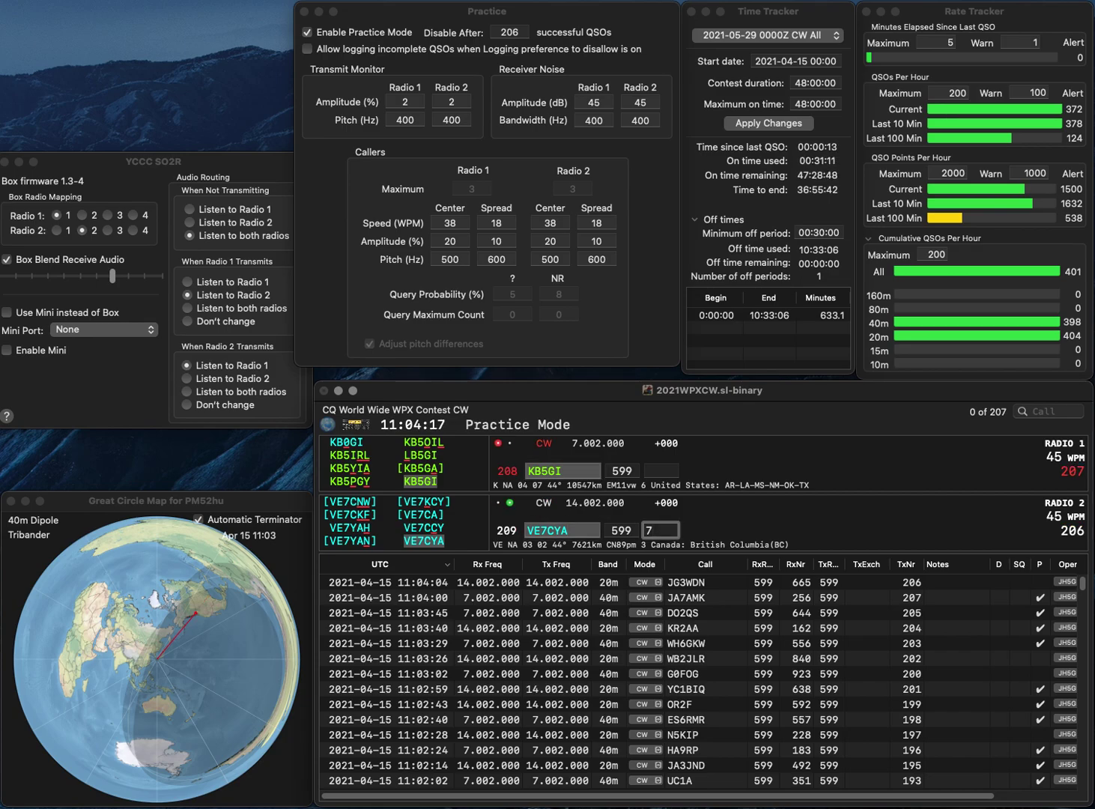
pyautogui.press('Return')
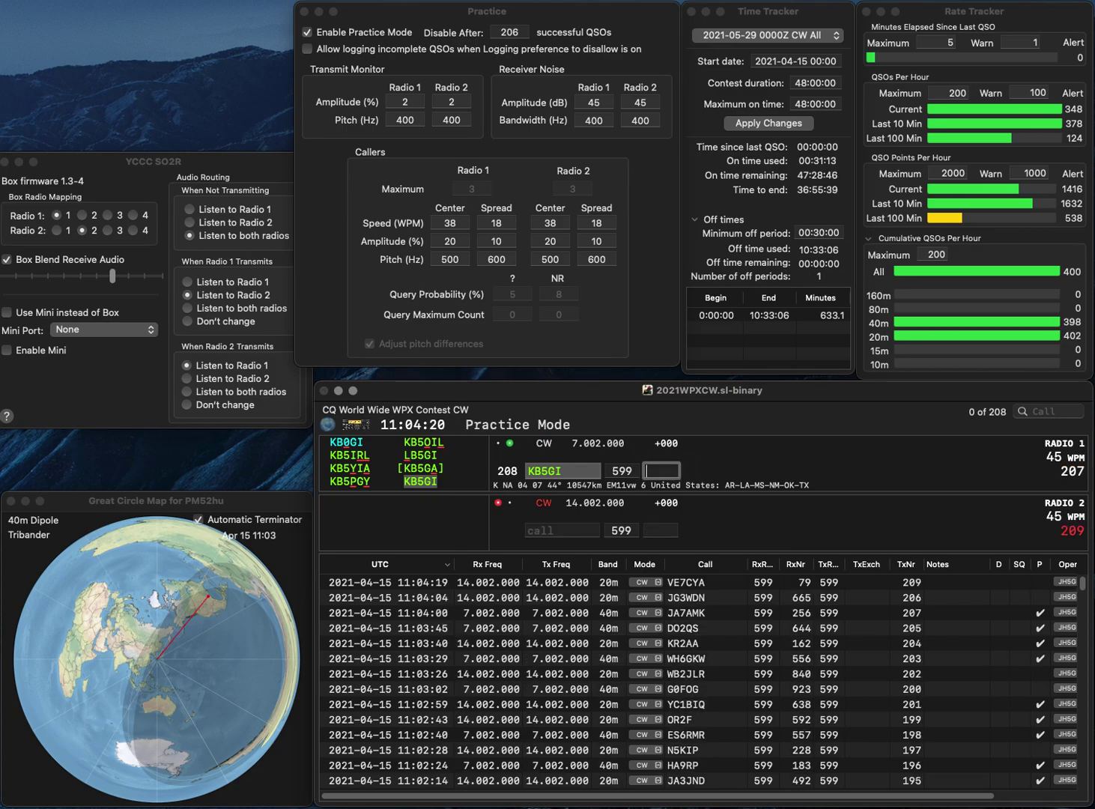
pyautogui.write('646')
pyautogui.press('Return')
pyautogui.write('FTP')
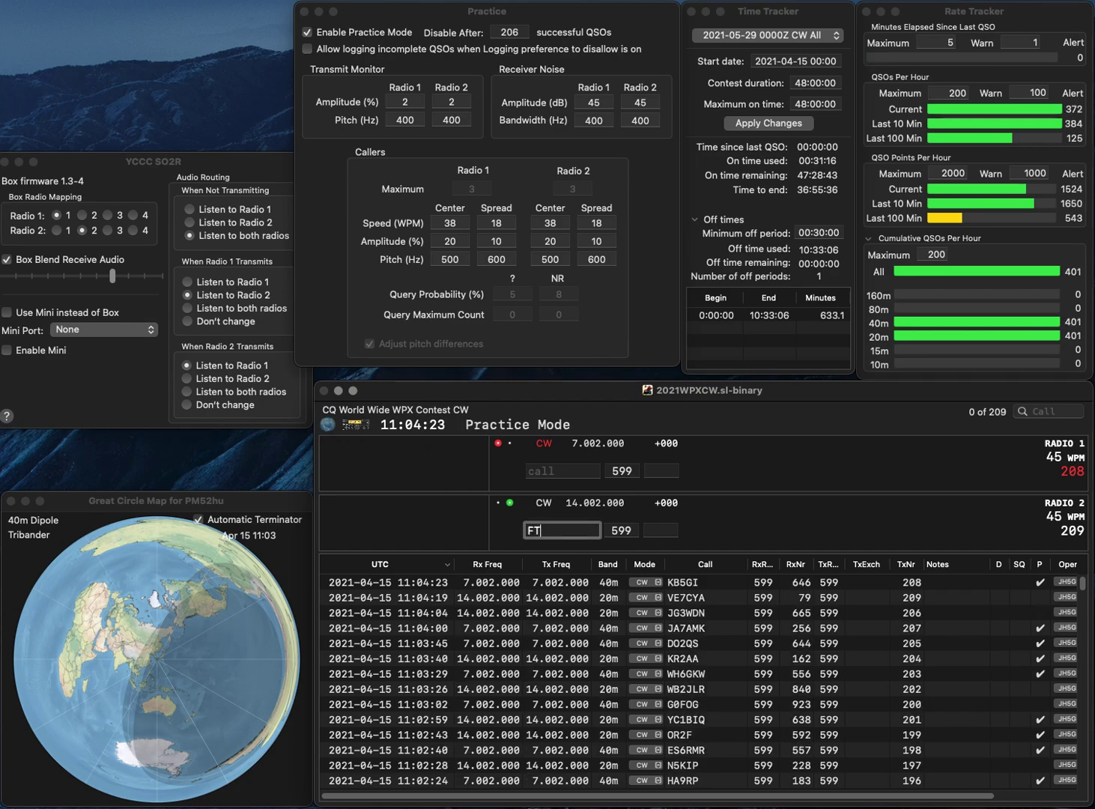
pyautogui.press('Left')
pyautogui.press('Left')
pyautogui.press('Left')
pyautogui.write('N1')
pyautogui.press('Return')
pyautogui.write('WN6W')
pyautogui.press('Return')
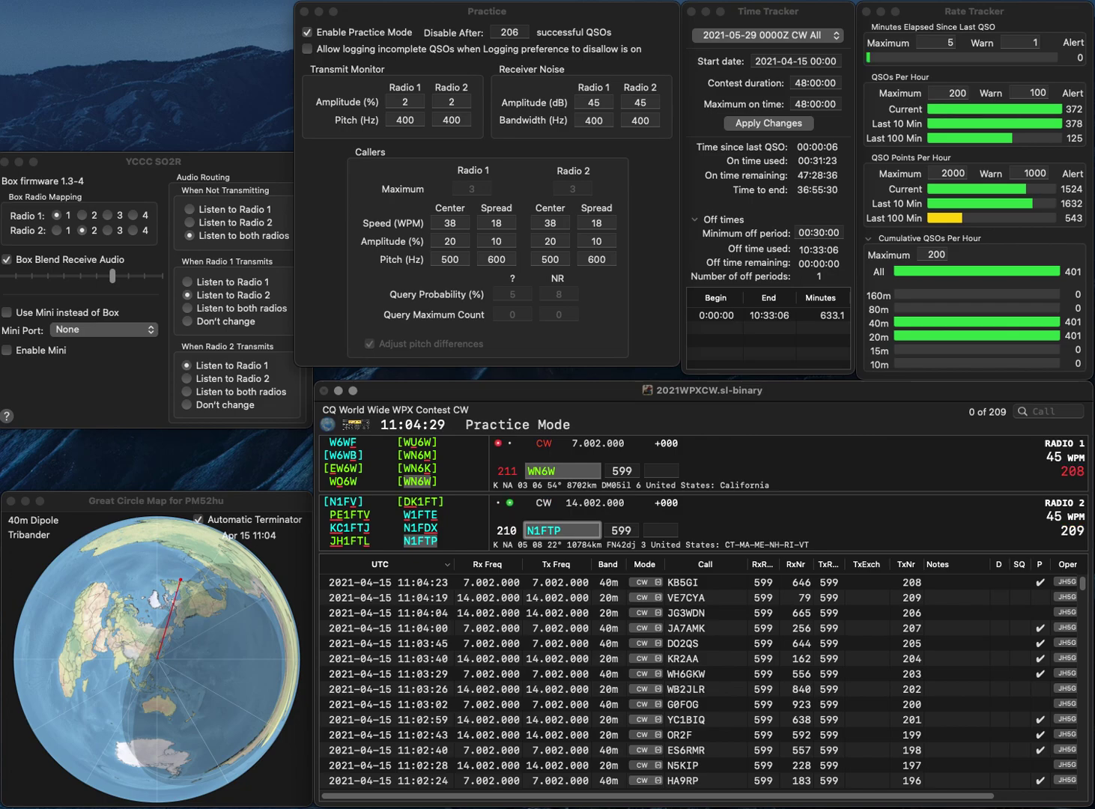
# - Log serial number 319 for N1FTP on Radio 2 and serial number 544 for WN6W on Radio 1
pyautogui.press('space')
pyautogui.write('319')
pyautogui.press('Return')
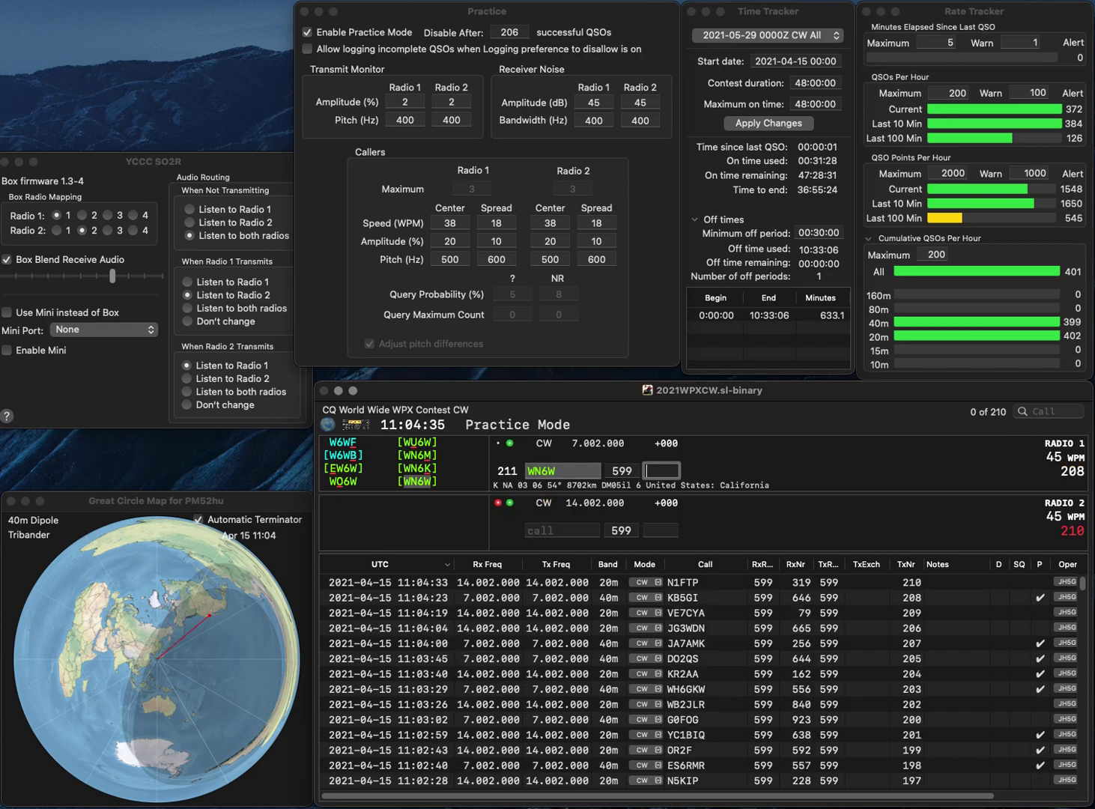
pyautogui.write('544')
pyautogui.press('Return')
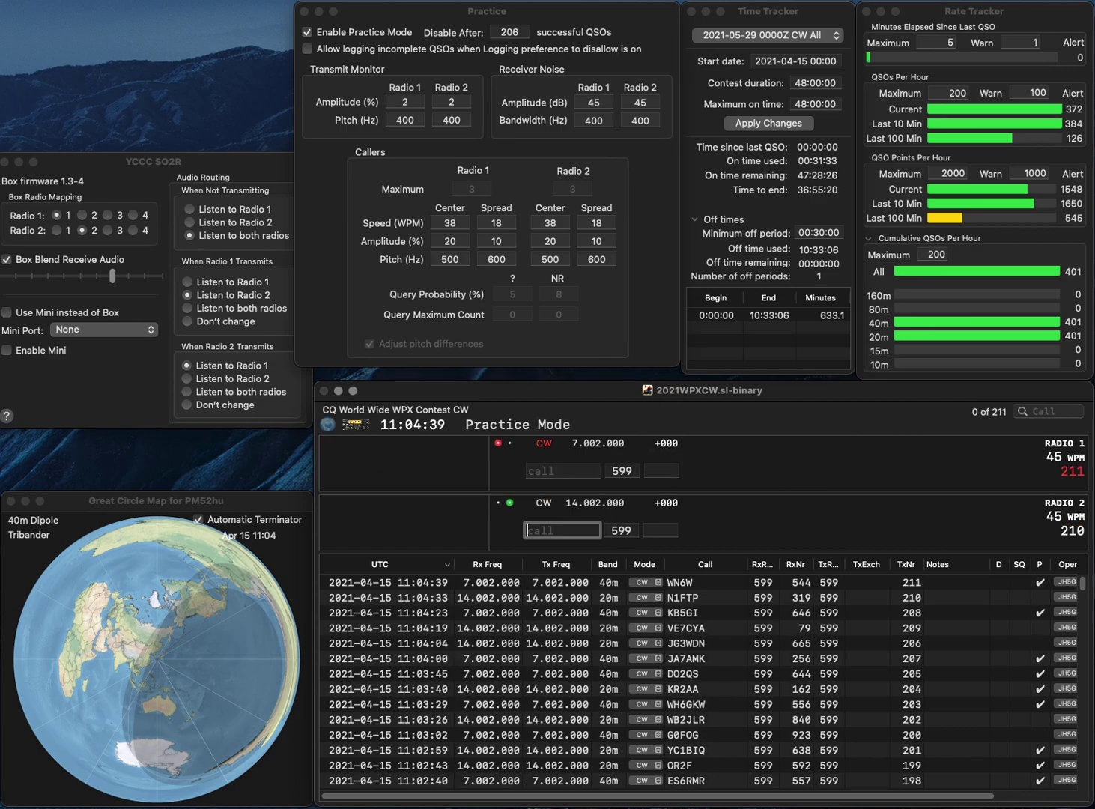
pyautogui.write('SN1K')
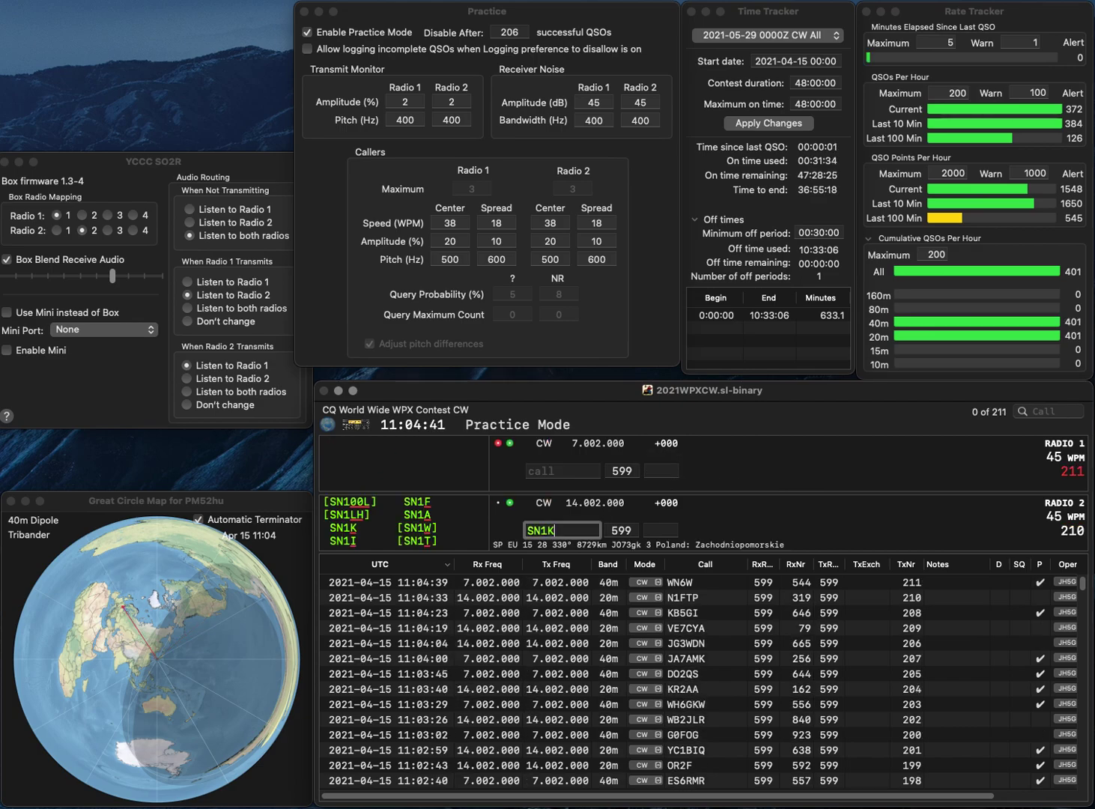
pyautogui.press('Return')
pyautogui.write('O')
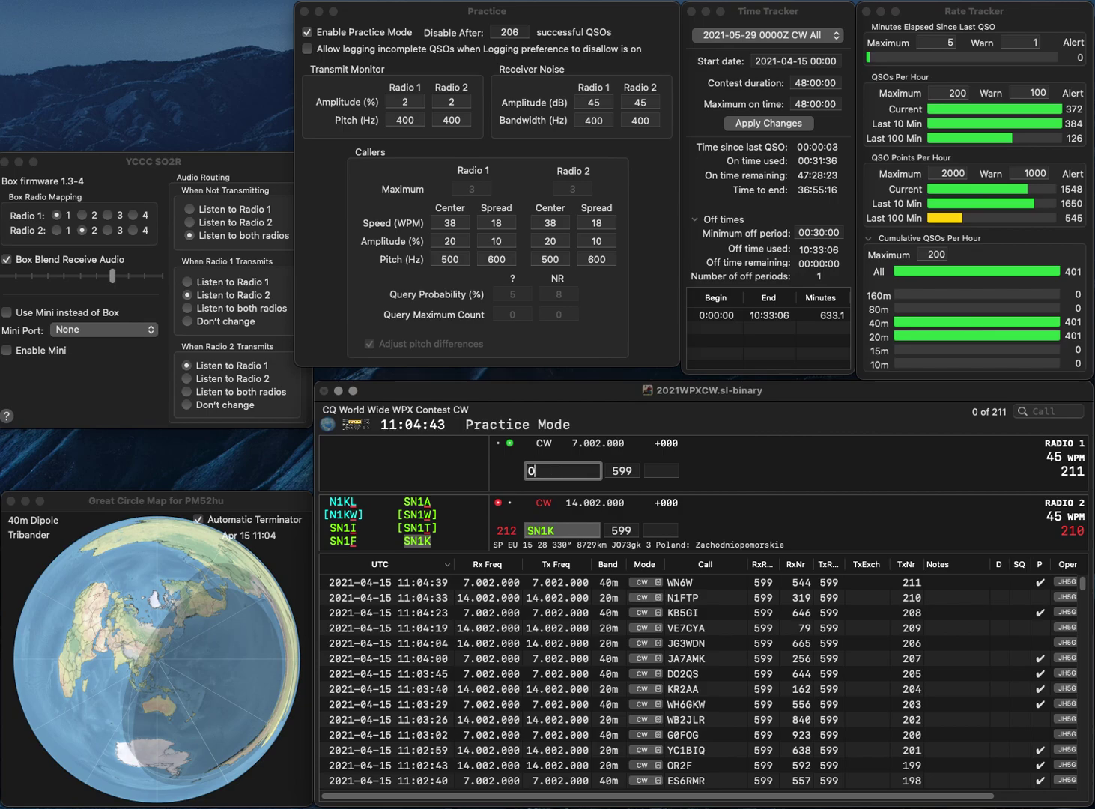
pyautogui.write('H4M')
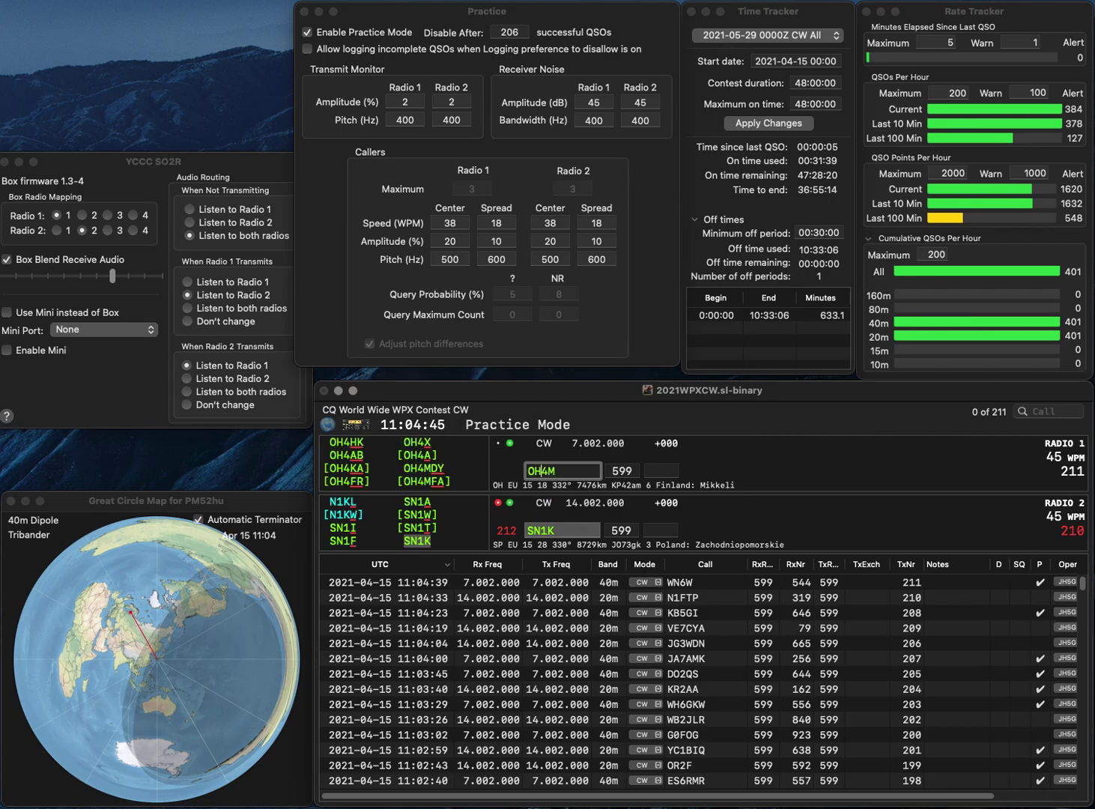
pyautogui.press('BackSpace')
pyautogui.press('BackSpace')
pyautogui.press('BackSpace')
pyautogui.write('S4M')
pyautogui.press('Return')
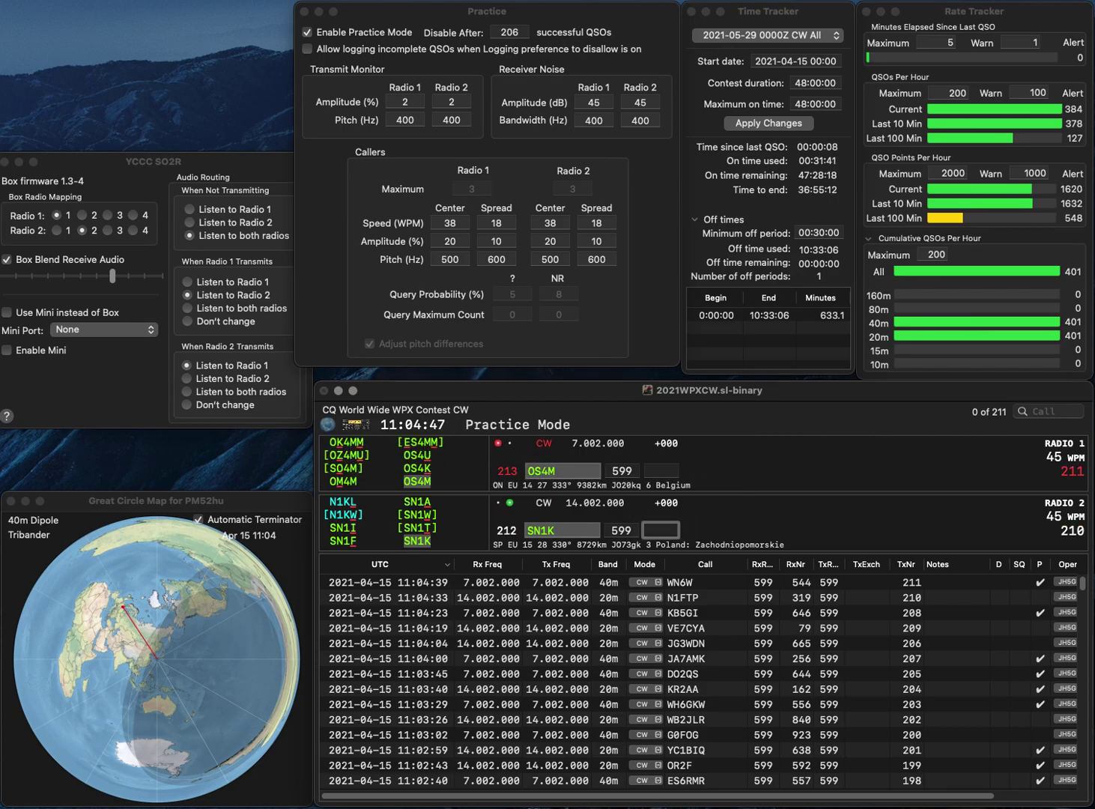
# - Log serial number 52 for SN1K on Radio 2 and serial number 645 for OS4M on Radio 1
pyautogui.write('52')
pyautogui.press('Return')
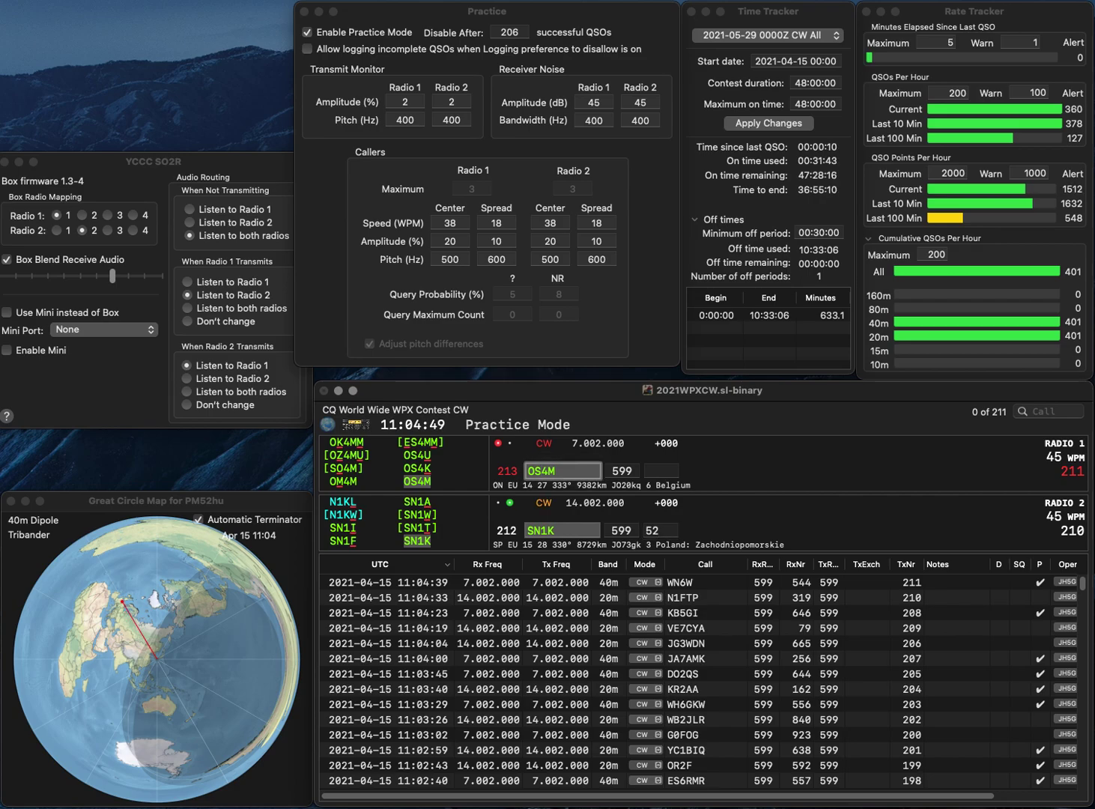
pyautogui.write('645')
pyautogui.press('Return')
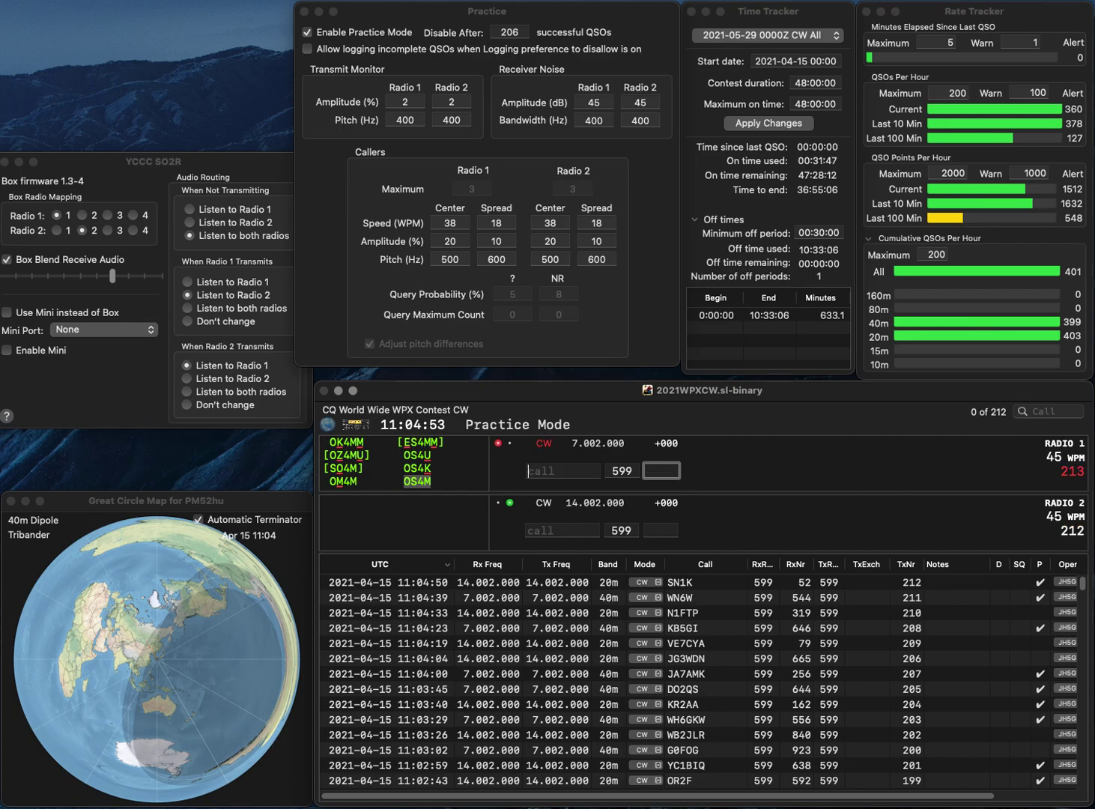
# - Answer the Radio 2 caller with the partial call WS and the Radio 1 caller as NF4J
pyautogui.write('WS')
pyautogui.press('Return')
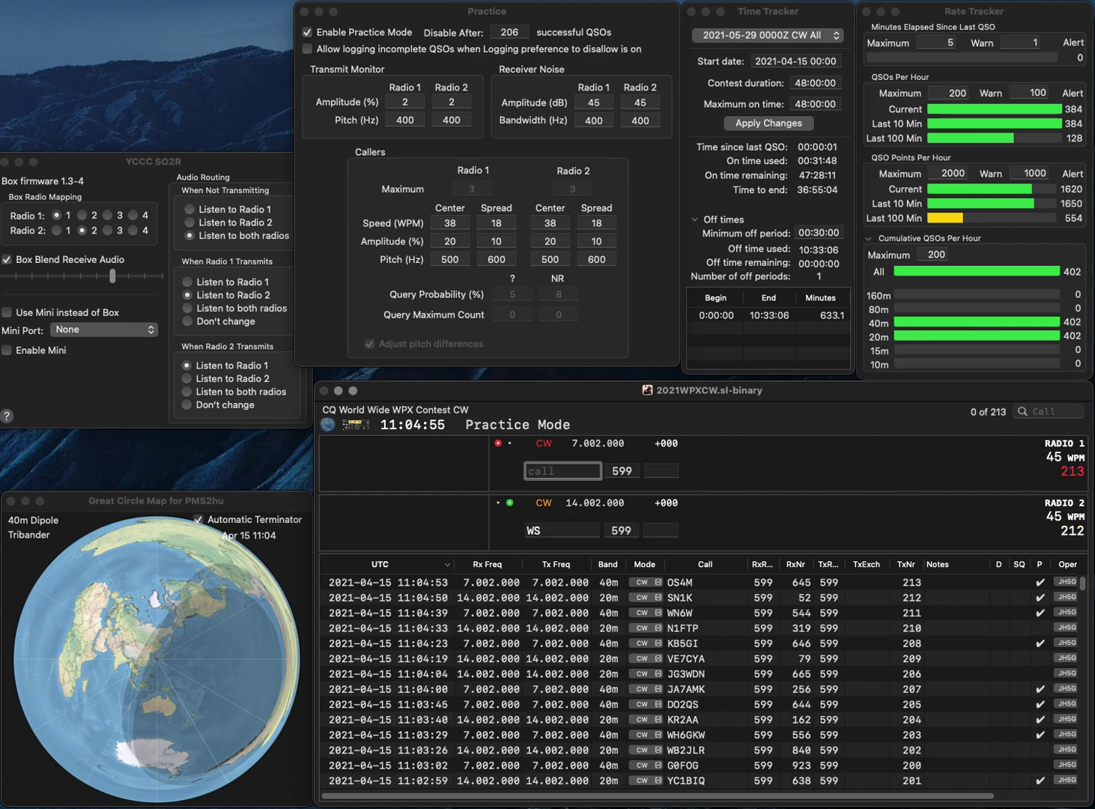
pyautogui.write('F4J')
pyautogui.press('Return')
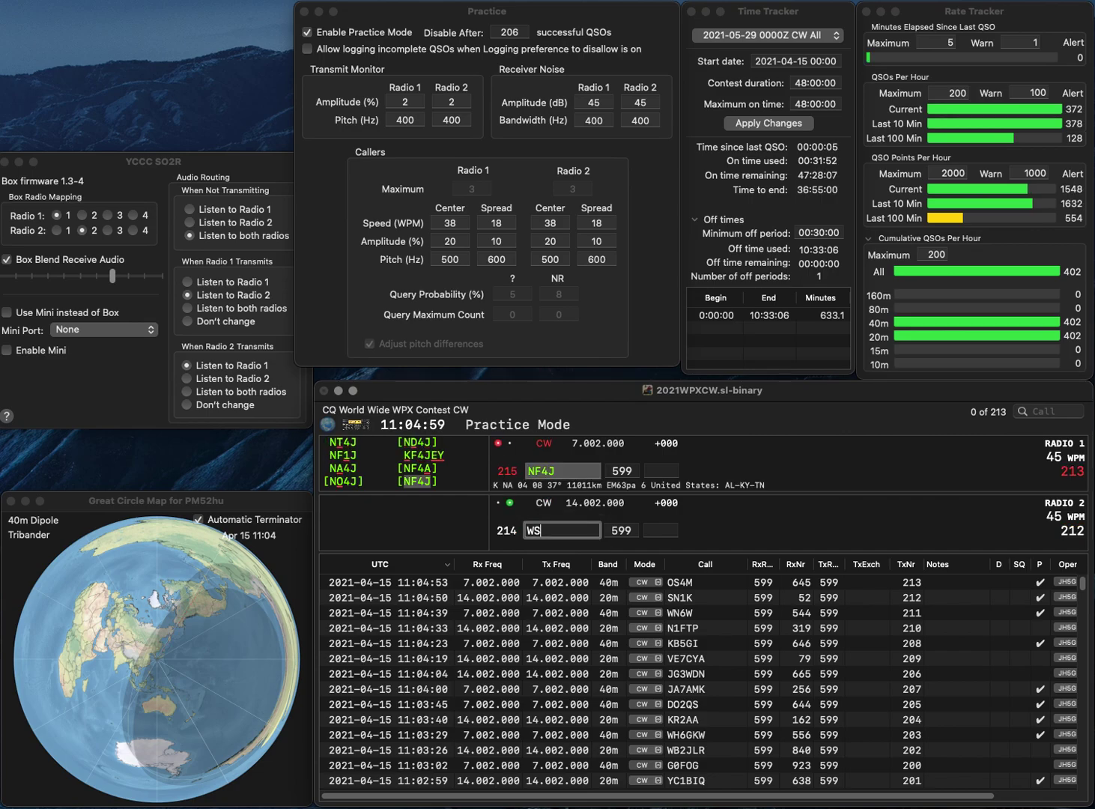
pyautogui.write('6AV')
pyautogui.press('Left')
pyautogui.press('Left')
pyautogui.press('Left')
pyautogui.press('Left')
pyautogui.press('Delete')
pyautogui.write('H')
pyautogui.press('Return')
pyautogui.write('241')
pyautogui.press('Return')
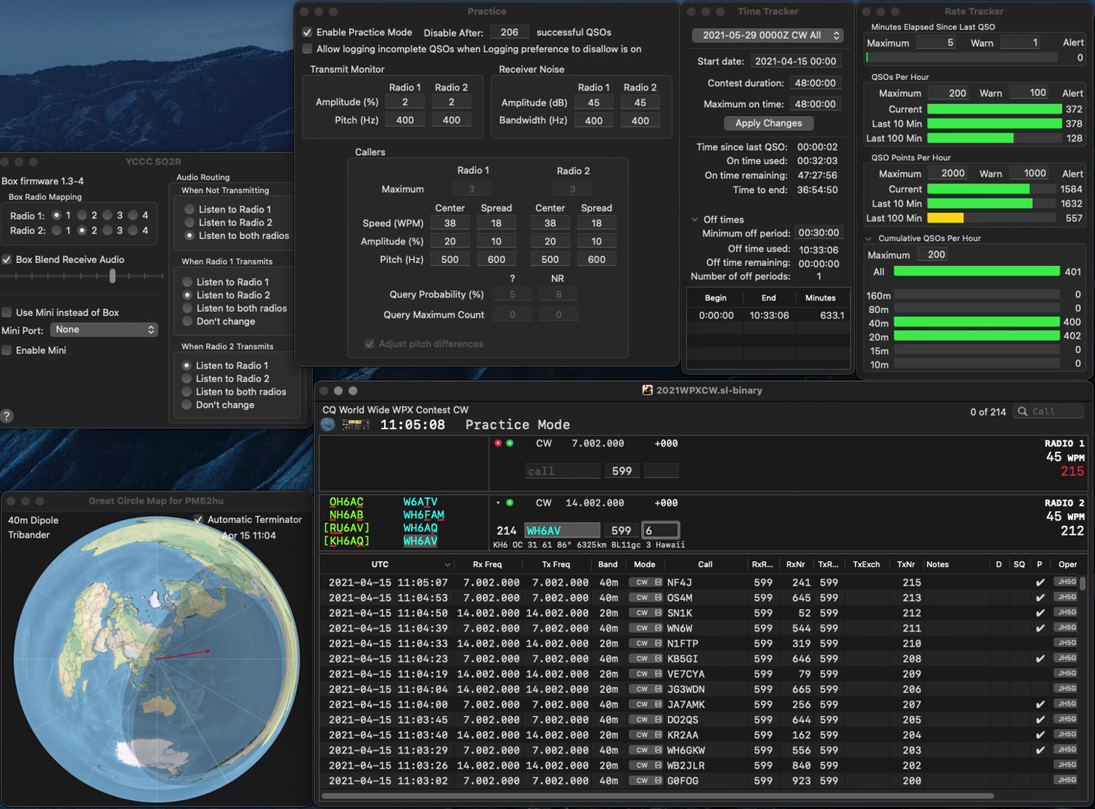
pyautogui.press('Return')
pyautogui.write('K4')
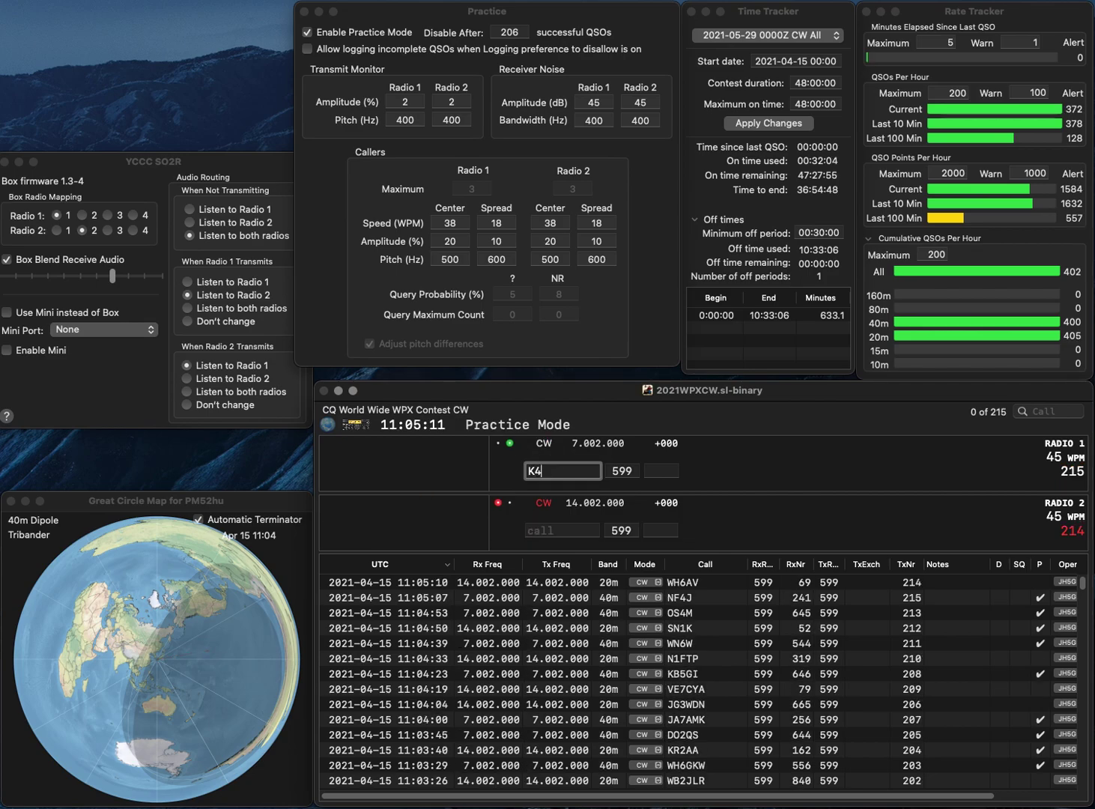
pyautogui.write('Z')
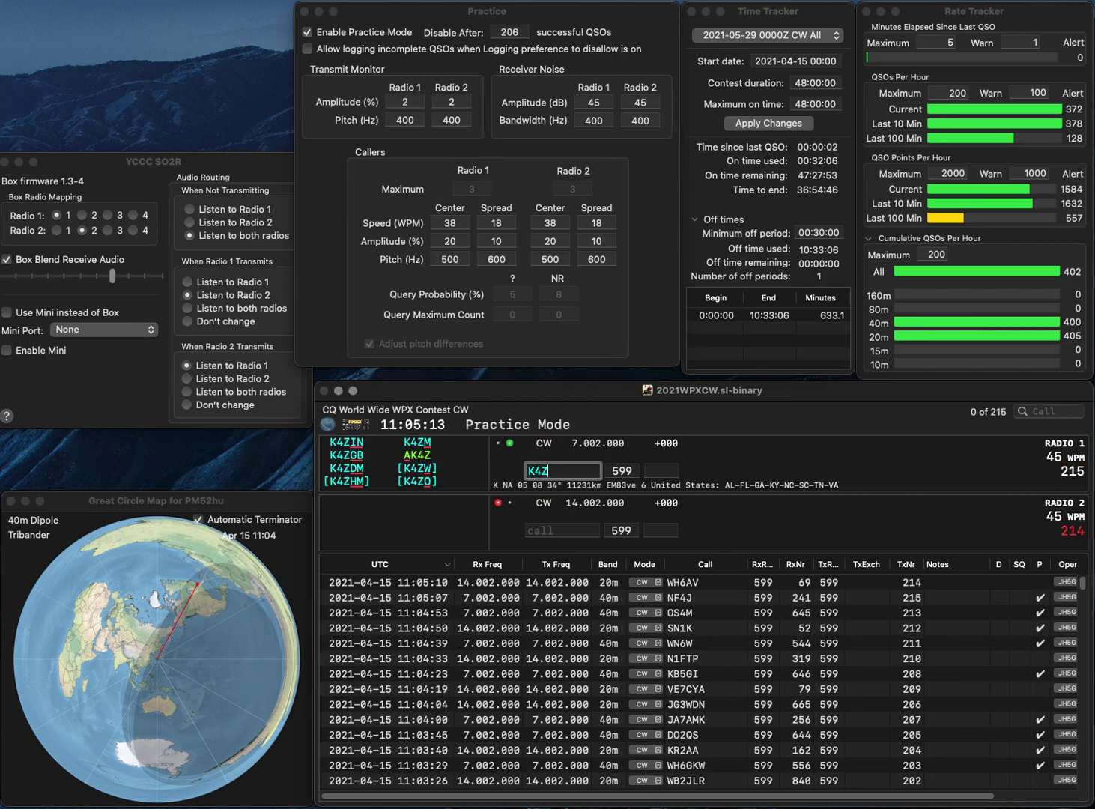
pyautogui.write('NC')
pyautogui.press('Return')
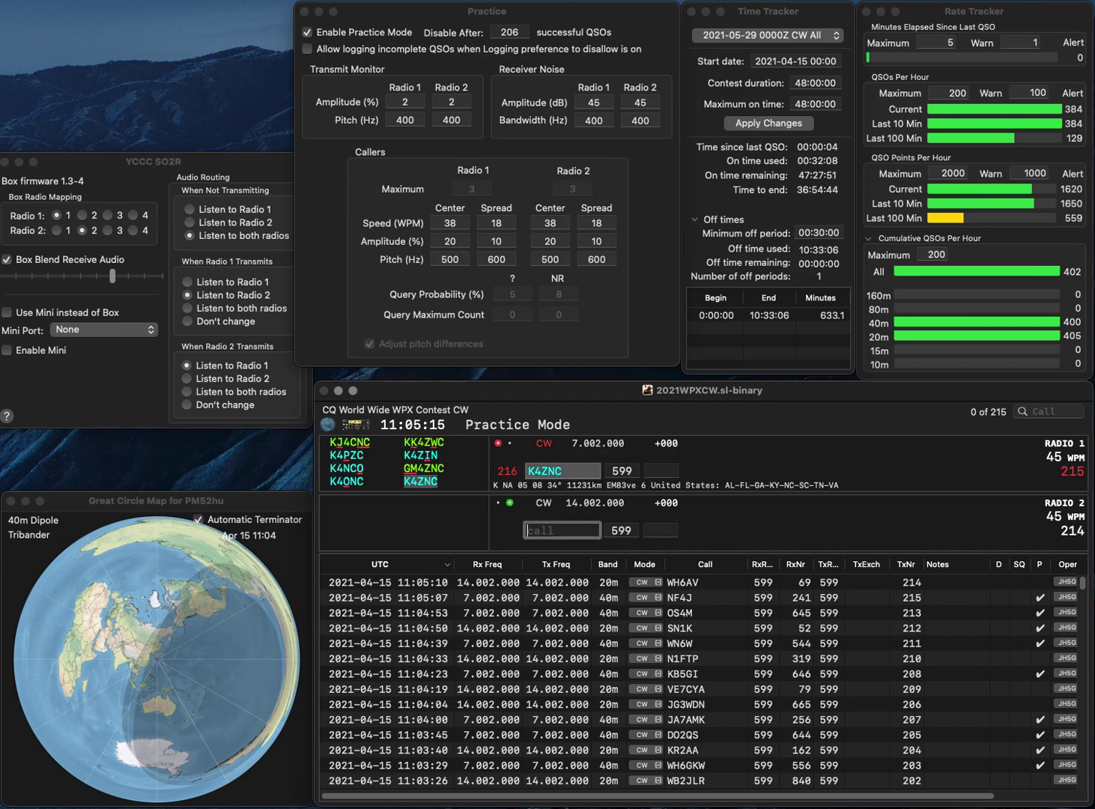
# - Enter the Radio 2 caller's call, correct it to JG6JAV and send it
pyautogui.write('WGJAV')
pyautogui.press('Home')
pyautogui.press('Delete')
pyautogui.write('J')
pyautogui.press('Right')
pyautogui.write('6')
pyautogui.press('Return')
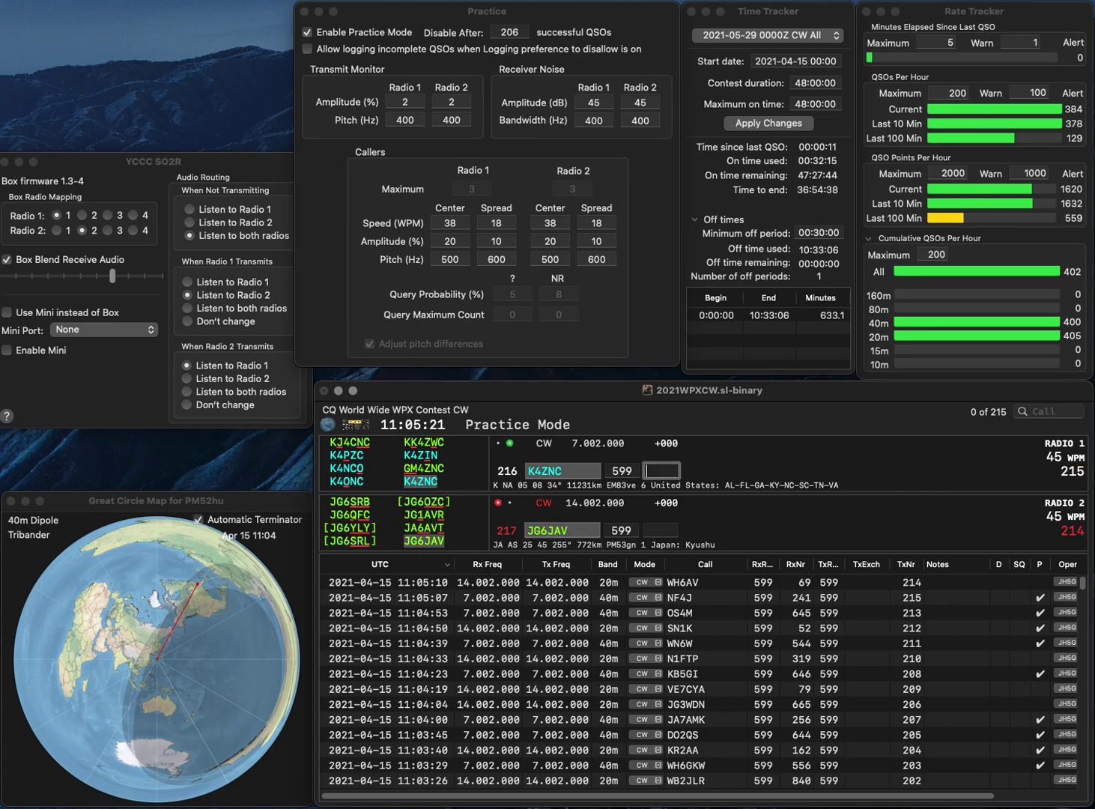
pyautogui.press('Return')
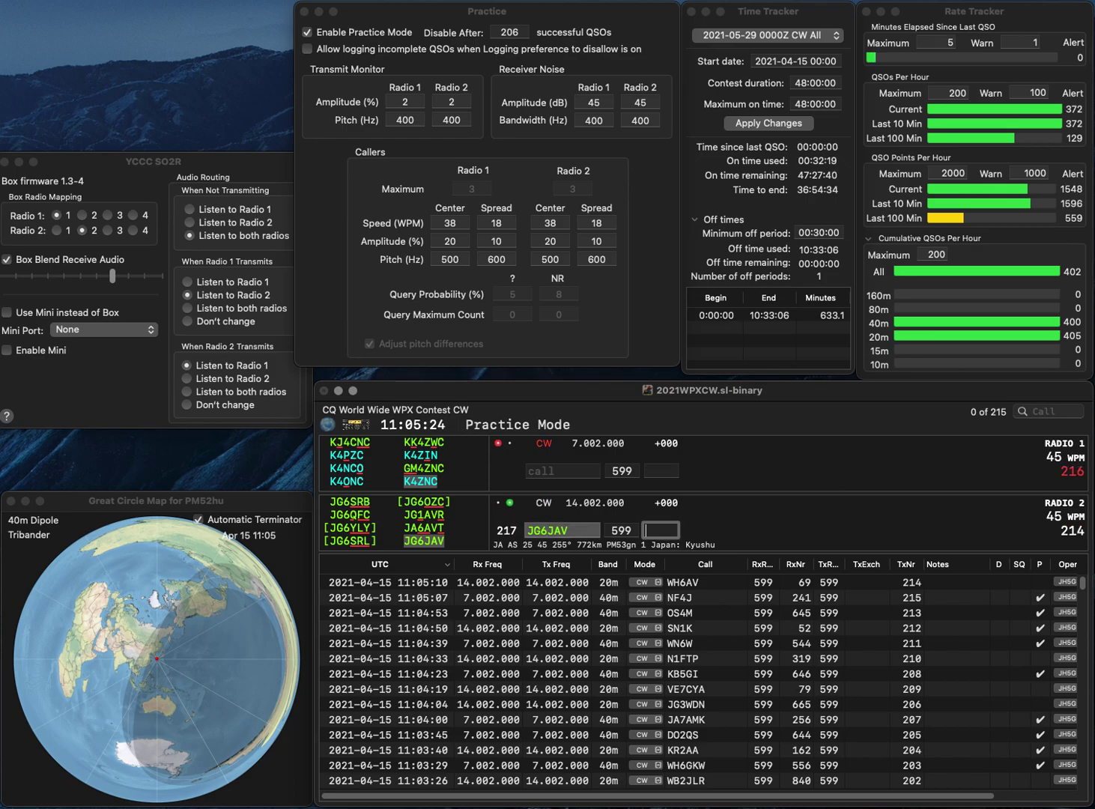
pyautogui.write('542')
pyautogui.press('Return')
pyautogui.write('K4EGA')
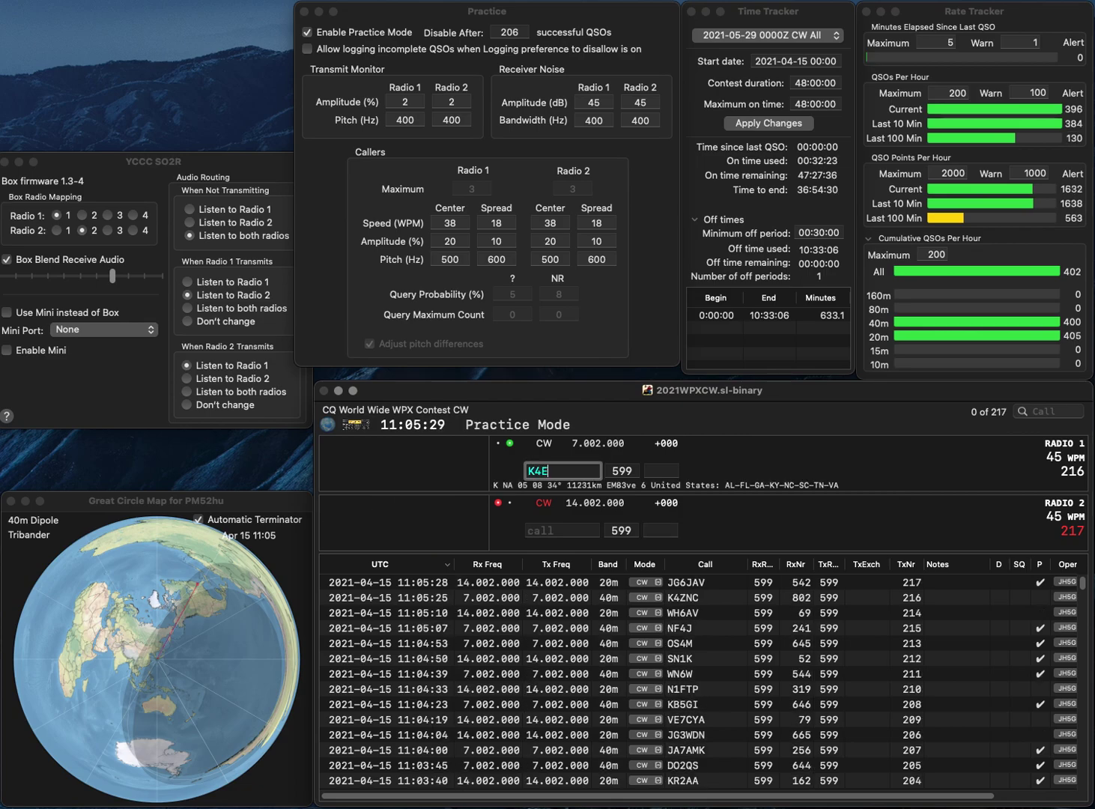
pyautogui.press('Return')
pyautogui.write('F6KUQ')
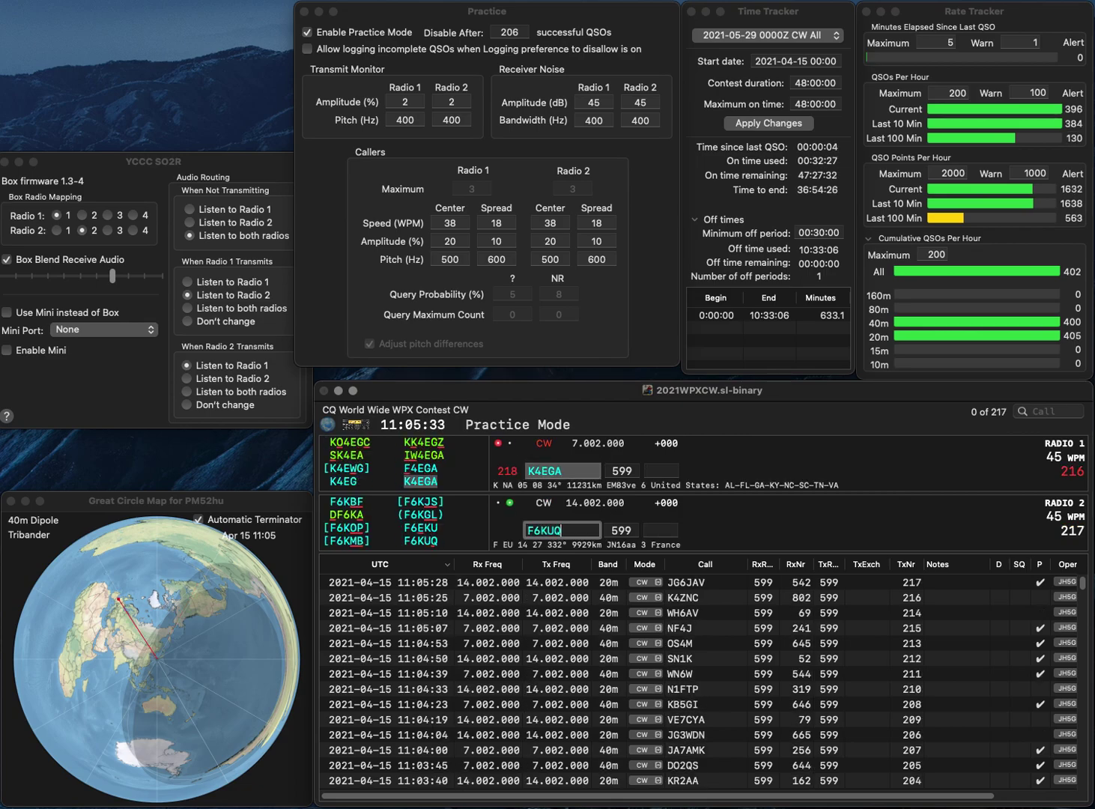
pyautogui.press('Return')
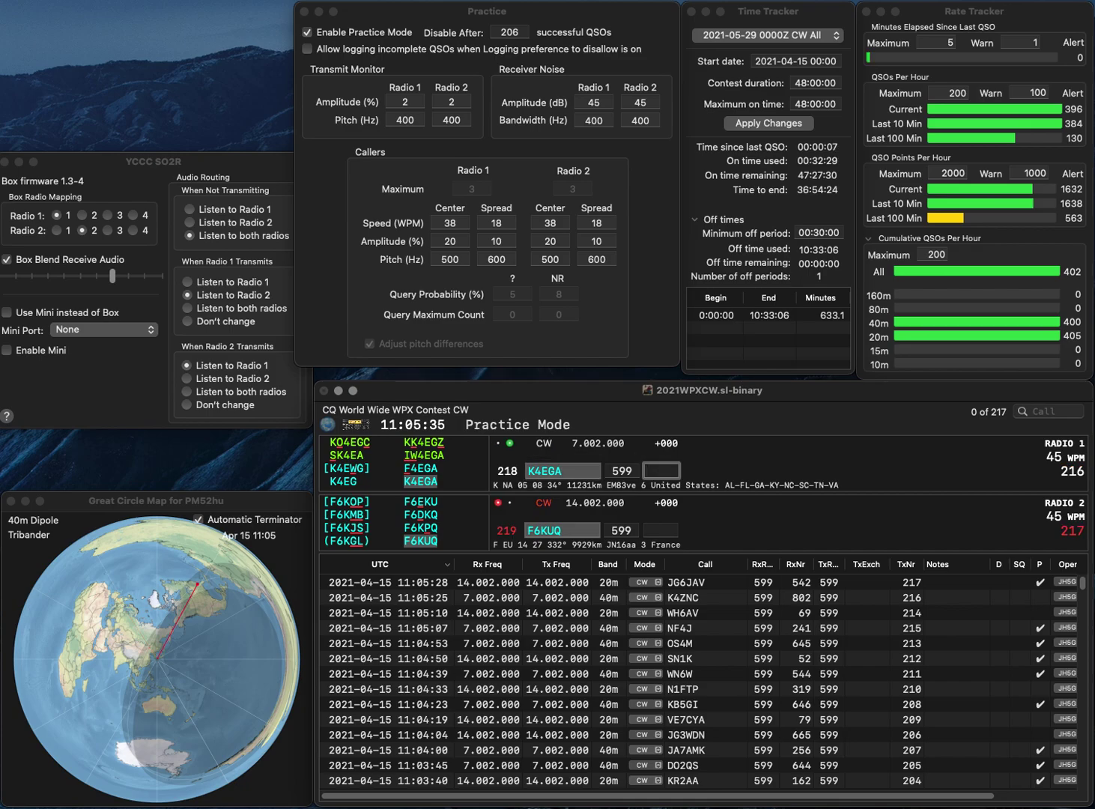
# - Log serial number 453 for K4EGA on Radio 1 and serial number 482 for F6KUQ on Radio 2
pyautogui.write('4523')
pyautogui.press('Return')
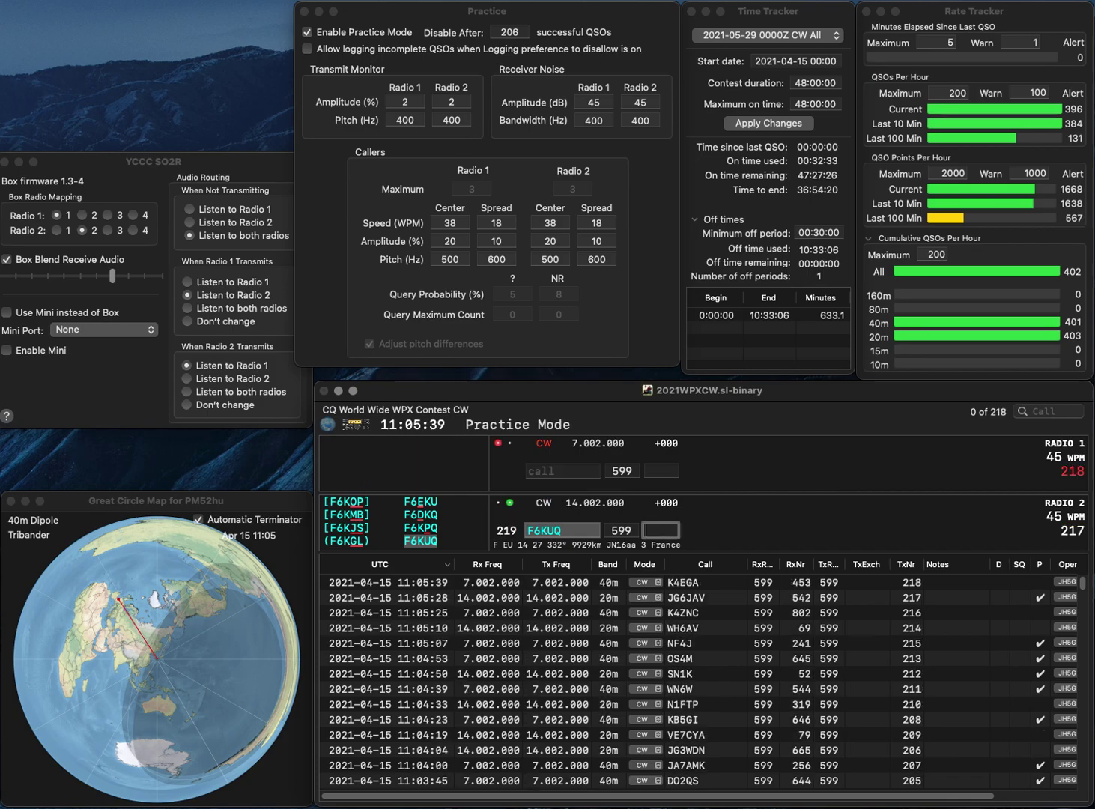
pyautogui.write('482')
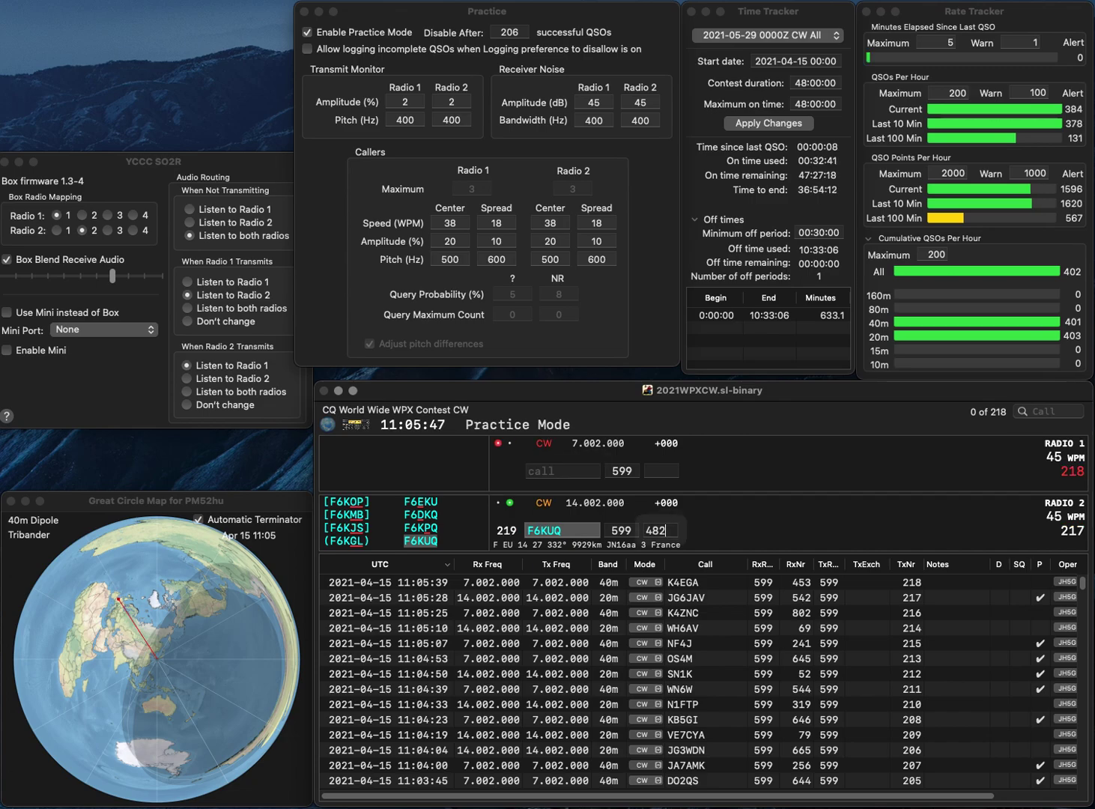
pyautogui.write('K0ESH')
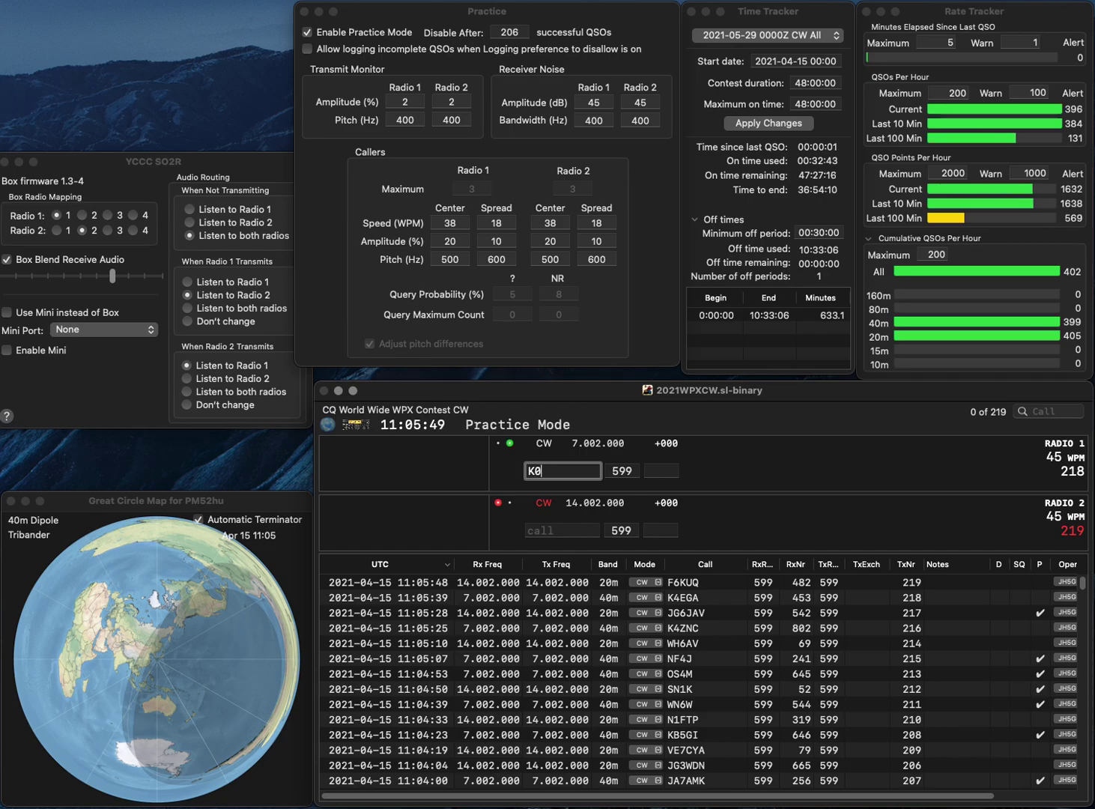
pyautogui.press('space')
pyautogui.press('space')
pyautogui.press('space')
pyautogui.press('space')
pyautogui.press('space')
pyautogui.press('BackSpace')
pyautogui.press('BackSpace')
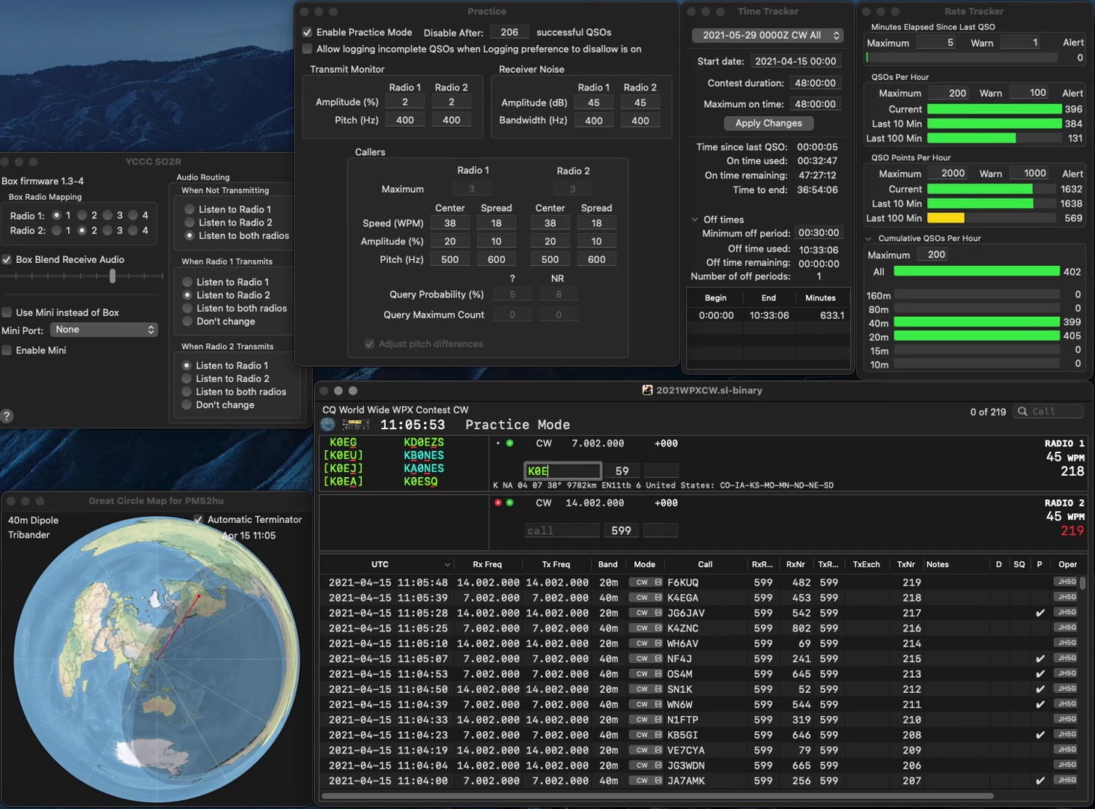
pyautogui.write('IA')
pyautogui.press('Return')
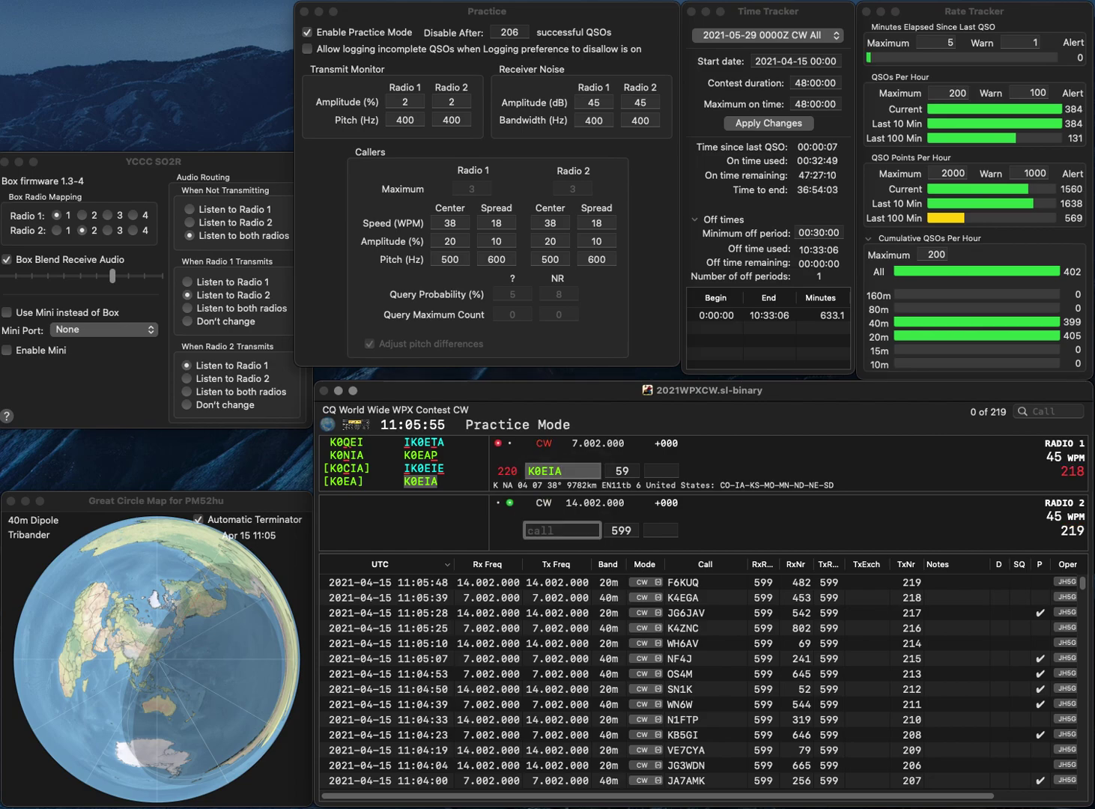
pyautogui.write('IK2WSA')
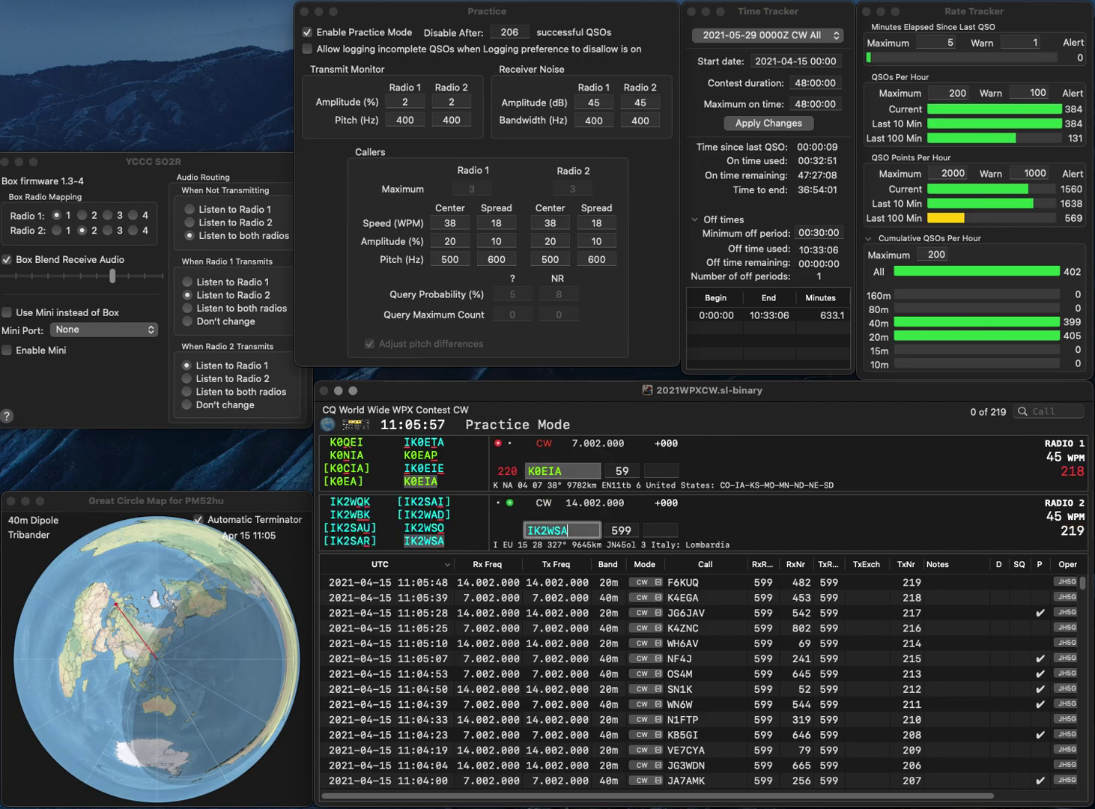
pyautogui.press('Return')
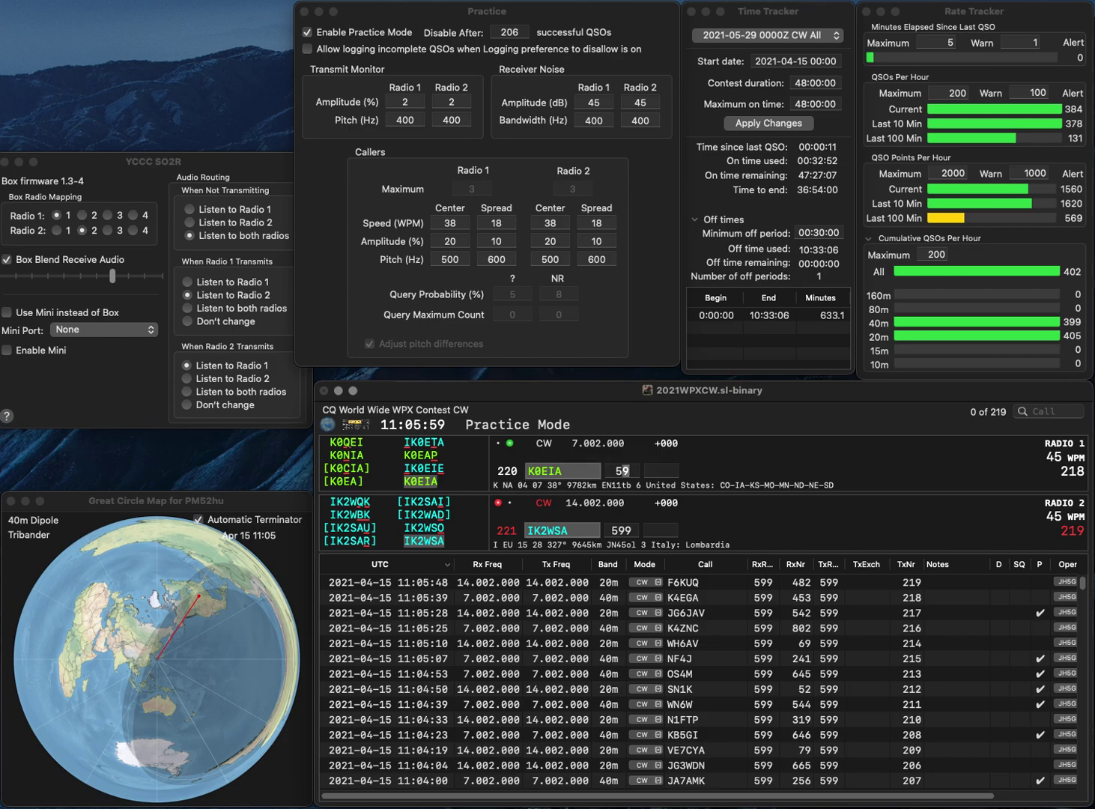
pyautogui.write('9')
pyautogui.press('space')
pyautogui.write('234')
pyautogui.press('Return')
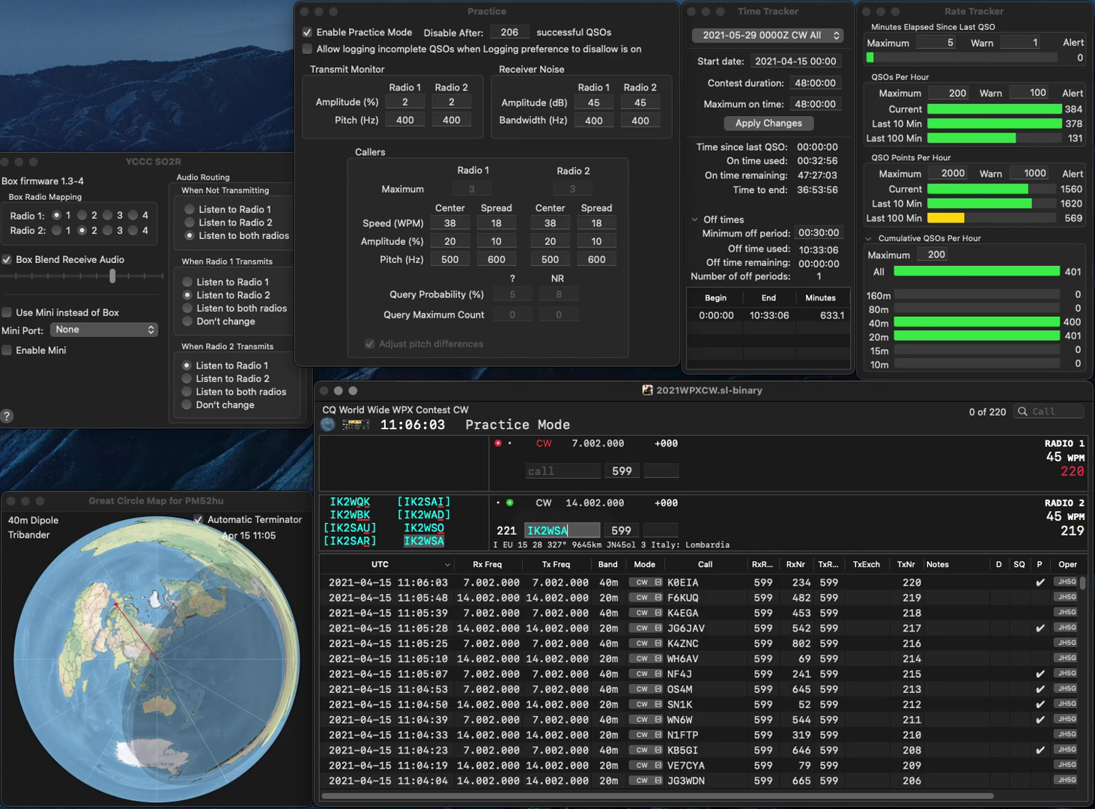
pyautogui.write('88')
pyautogui.press('Return')
pyautogui.write('IK2')
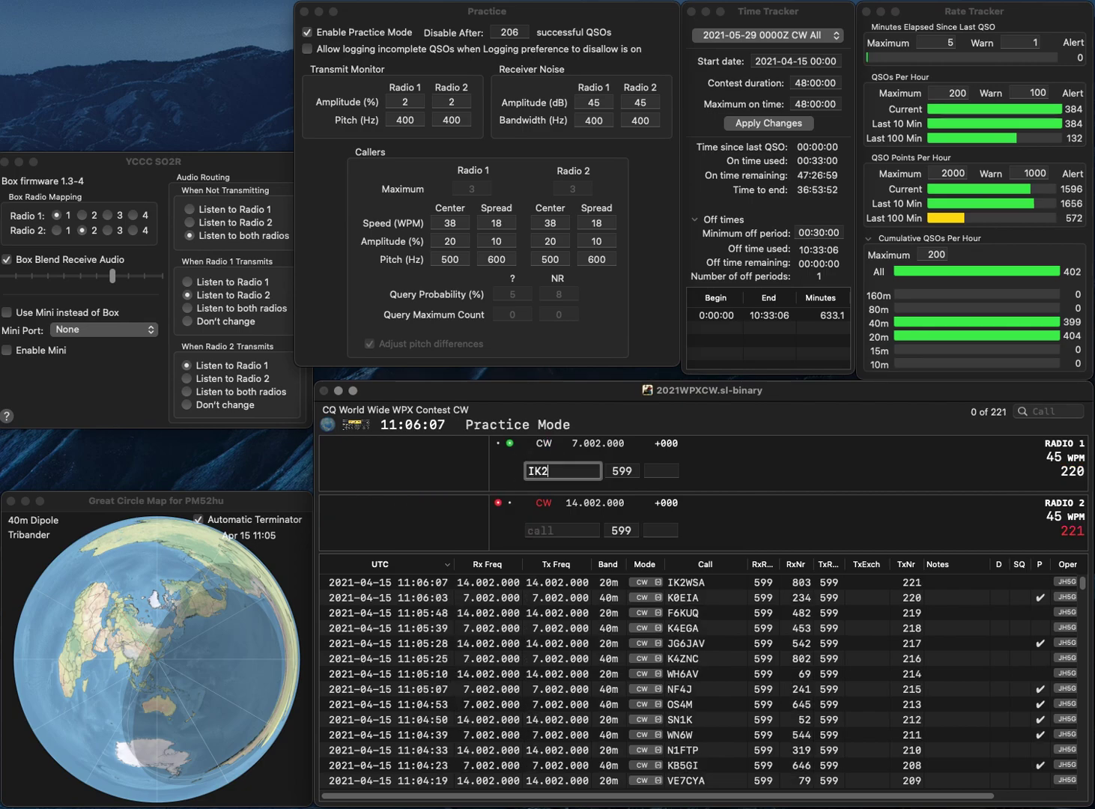
pyautogui.write('DIA')
pyautogui.press('Return')
# - Enter the Radio 2 caller's call, correct it to EA2SS and send it
pyautogui.write('AEA')
pyautogui.write('SS')
pyautogui.press('Left')
pyautogui.press('Left')
pyautogui.press('Left')
pyautogui.press('Left')
pyautogui.press('BackSpace')
pyautogui.press('Right')
pyautogui.press('Right')
pyautogui.write('2')
pyautogui.press('Return')
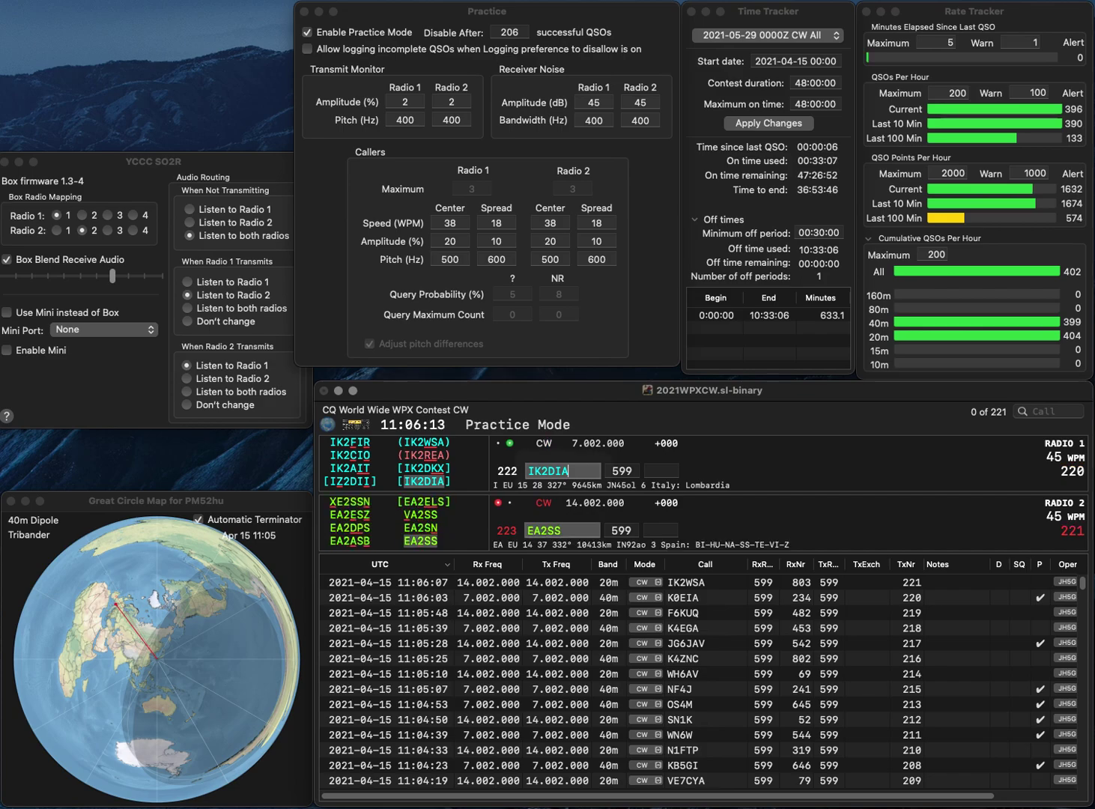
pyautogui.press('space')
pyautogui.write('764')
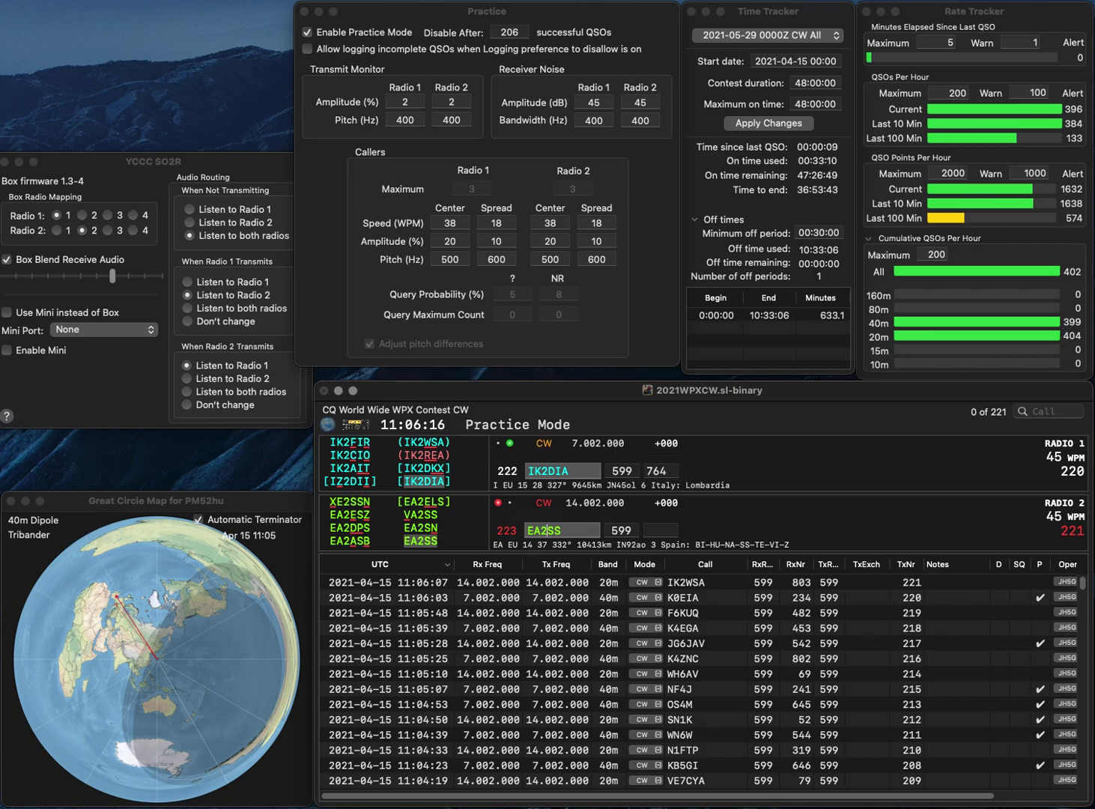
pyautogui.press('Return')
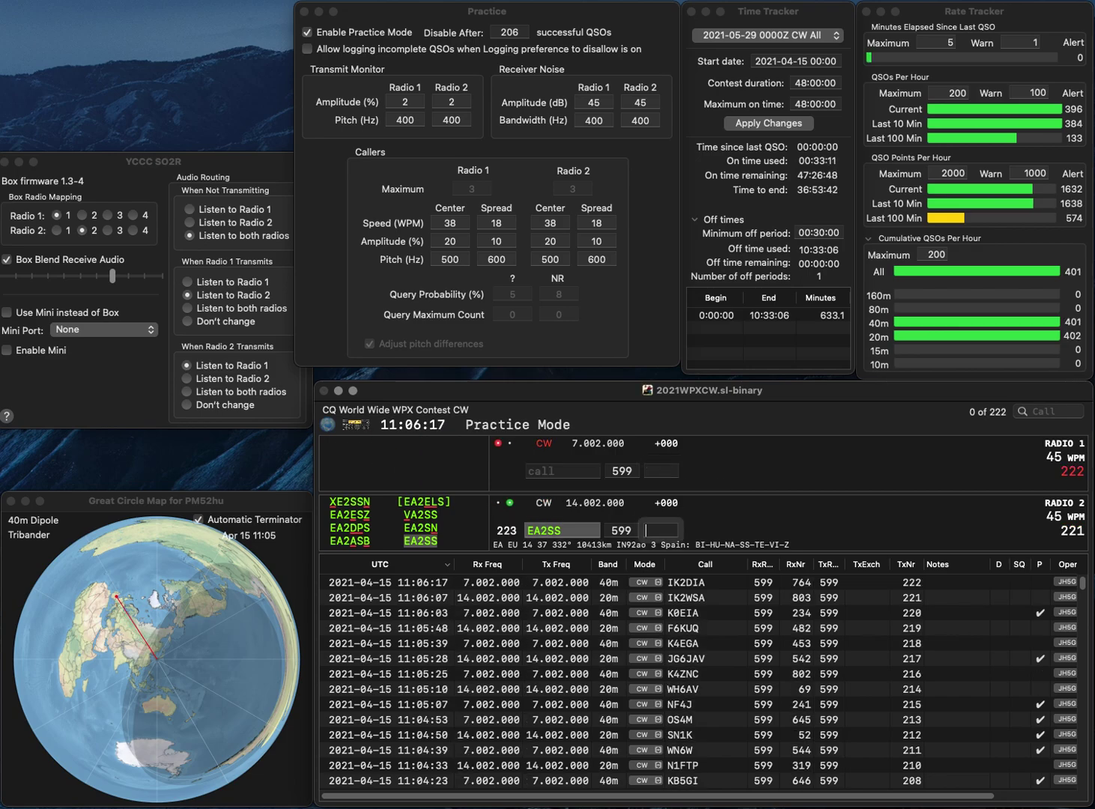
pyautogui.press('space')
pyautogui.press('BackSpace')
pyautogui.write('1')
pyautogui.press('Right')
pyautogui.press('Right')
pyautogui.press('BackSpace')
pyautogui.write('I')
pyautogui.press('Return')
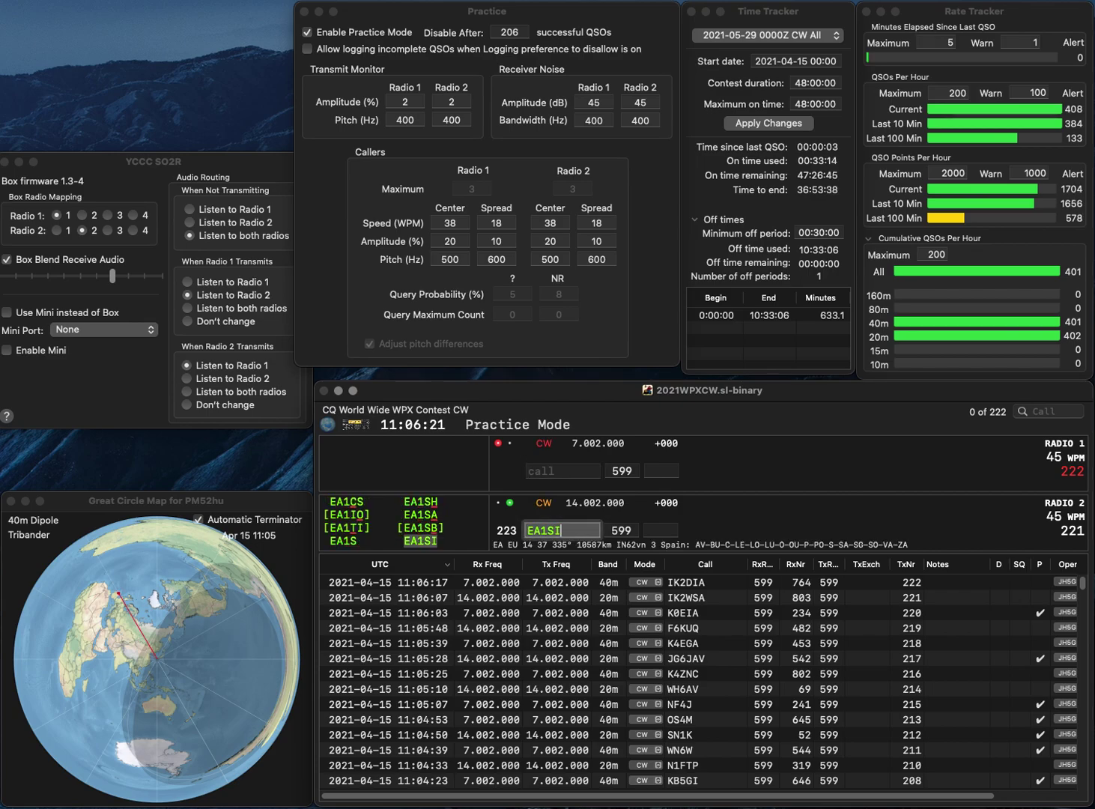
pyautogui.write('KD')
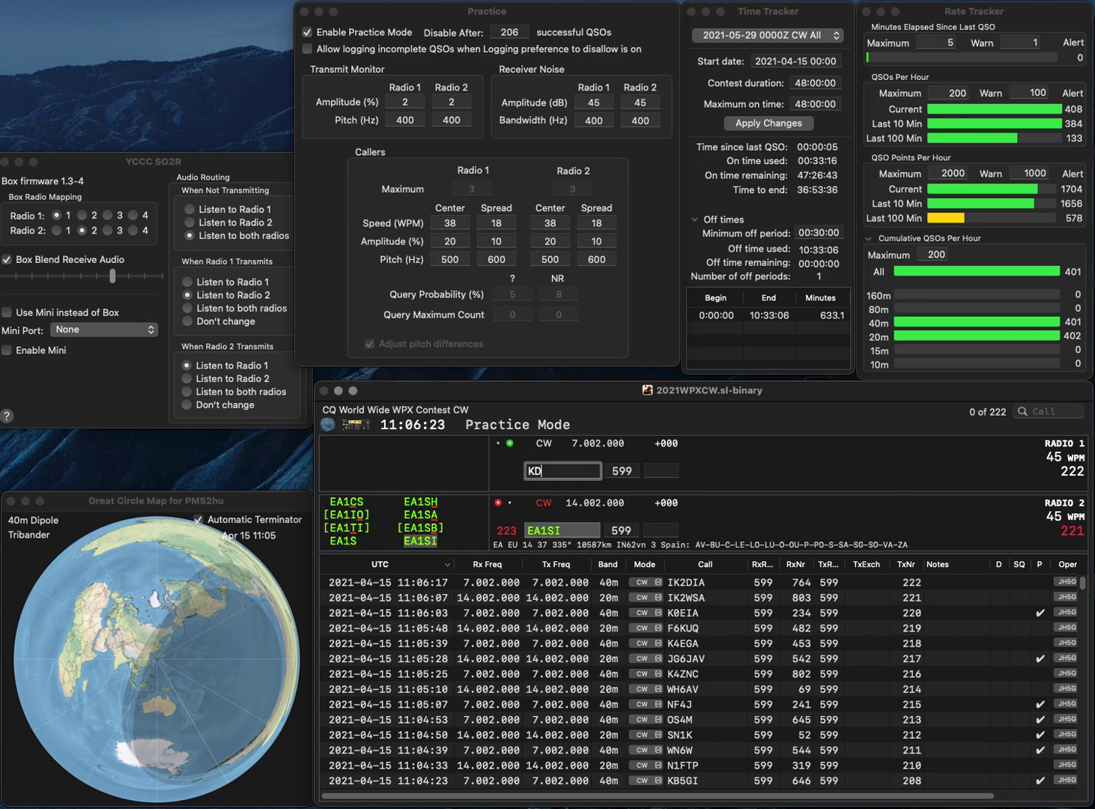
pyautogui.write('8VRL')
pyautogui.press('Return')
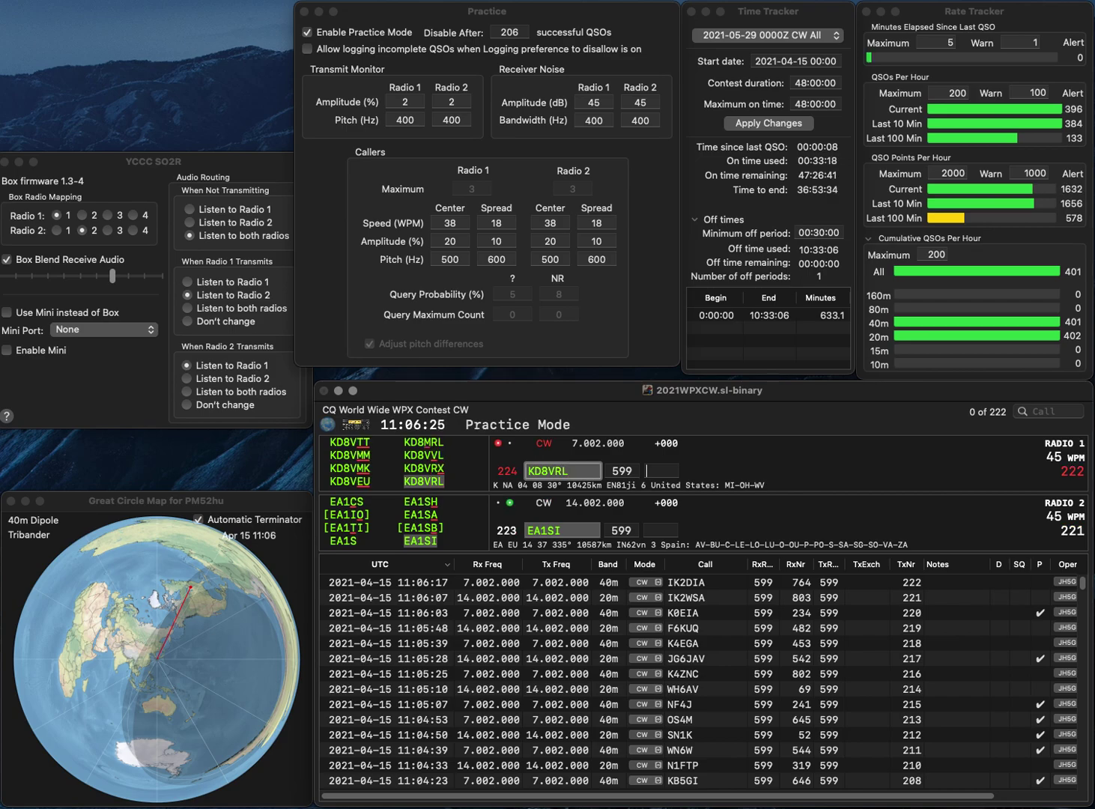
pyautogui.write('6')
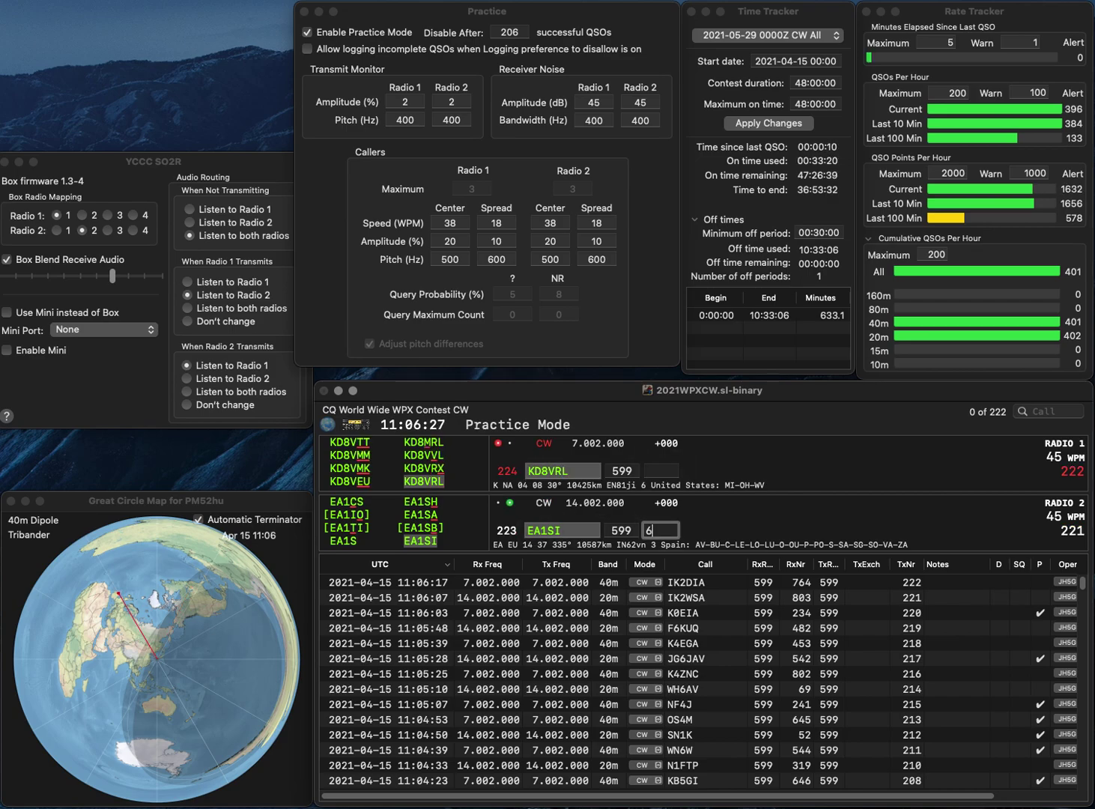
pyautogui.press('Return')
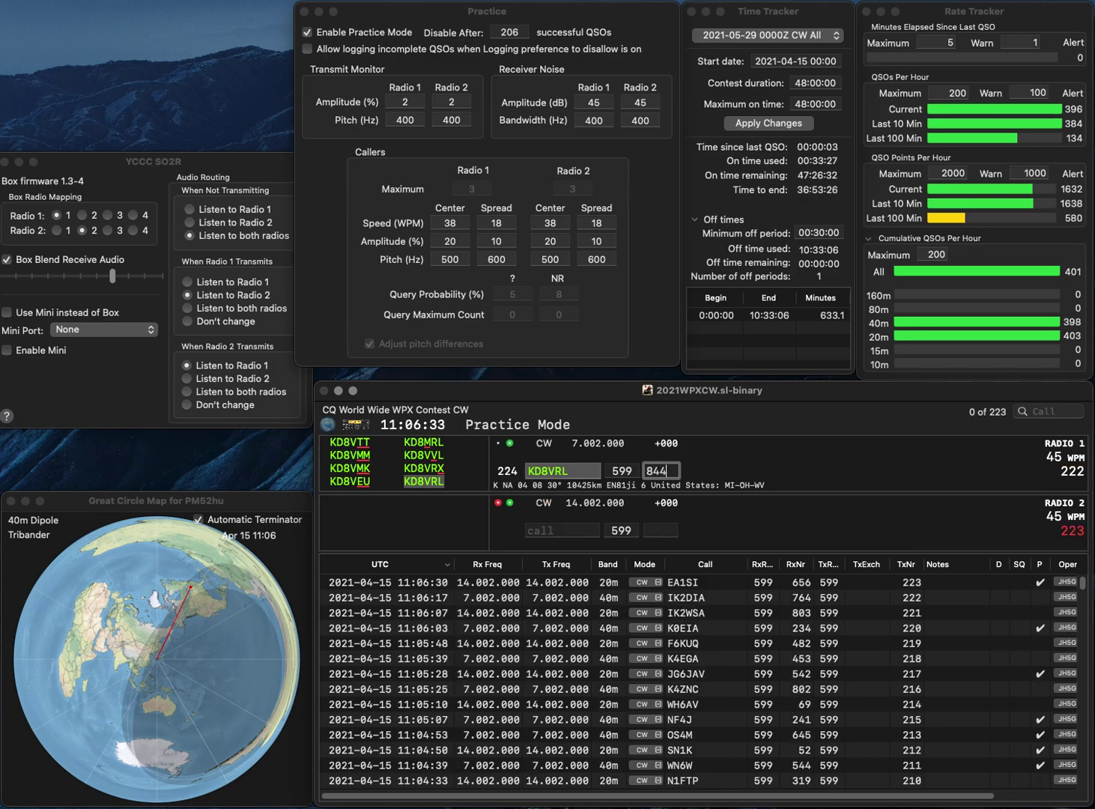
pyautogui.press('Return')
# - Answer the Radio 2 caller as W4LC
pyautogui.write('WR')
pyautogui.press('BackSpace')
pyautogui.write('4LC')
pyautogui.press('Return')
pyautogui.write('GS2EC')
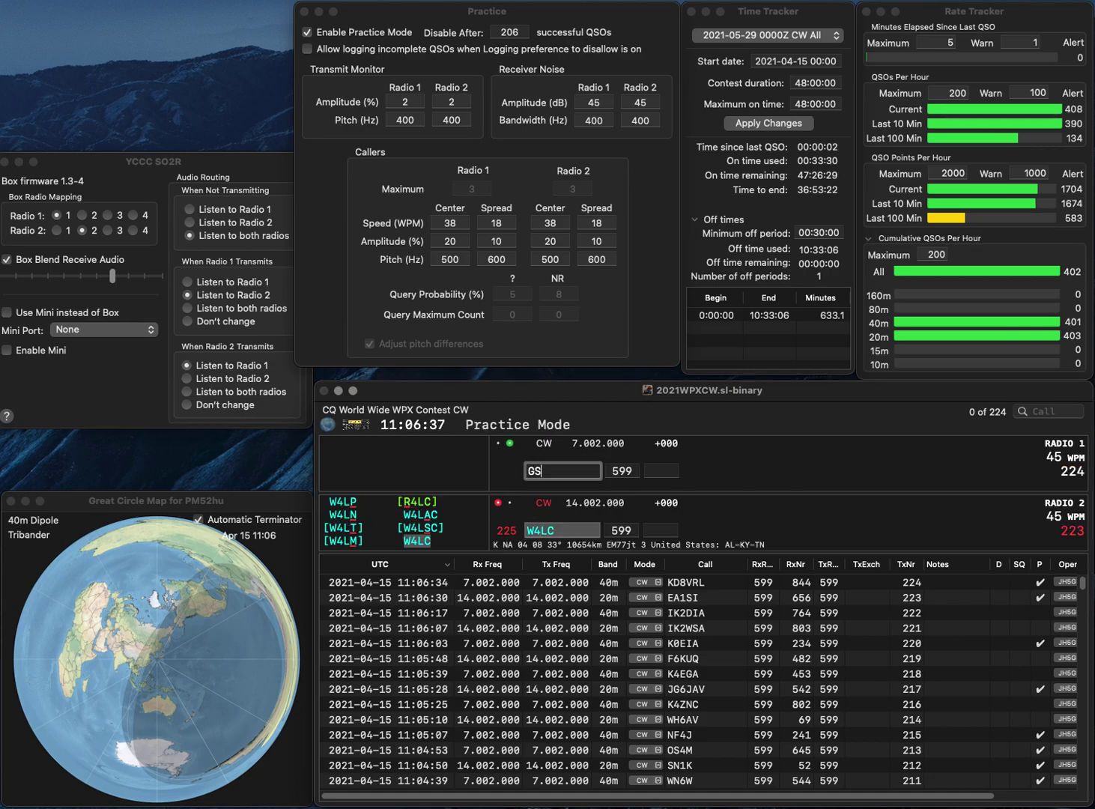
pyautogui.press('Left')
pyautogui.press('Left')
pyautogui.press('Left')
pyautogui.press('Left')
pyautogui.press('BackSpace')
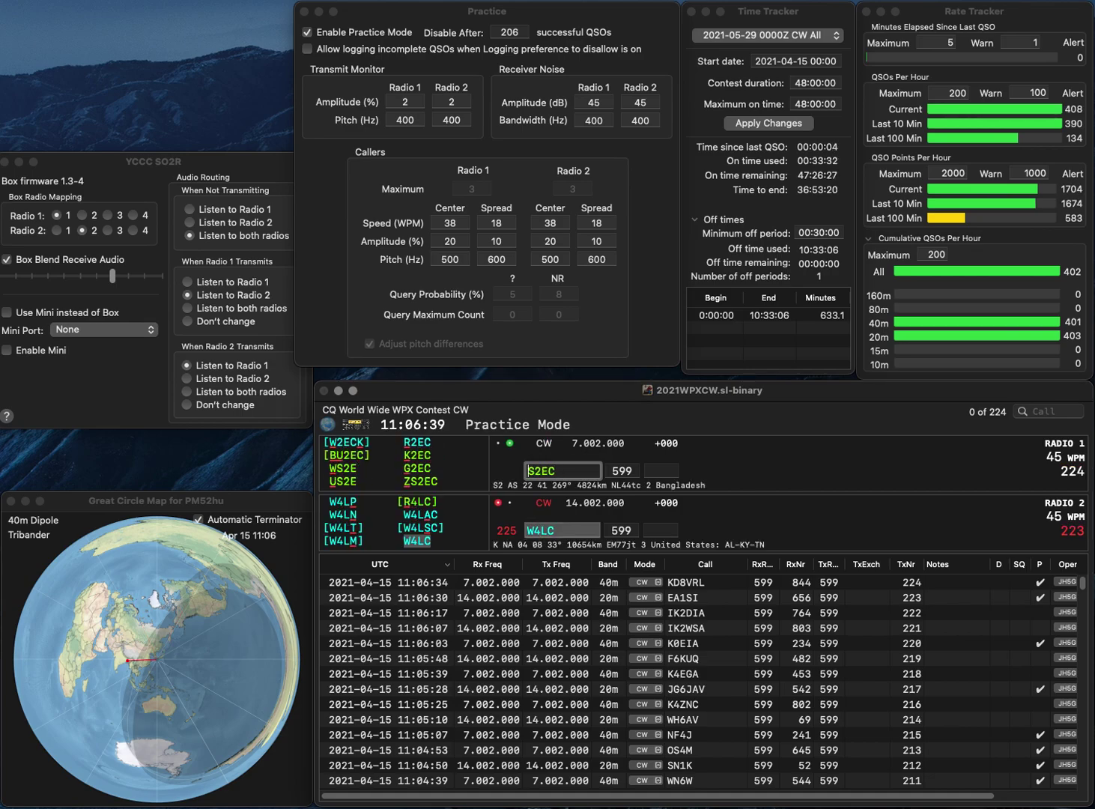
pyautogui.write('Z')
pyautogui.press('Return')
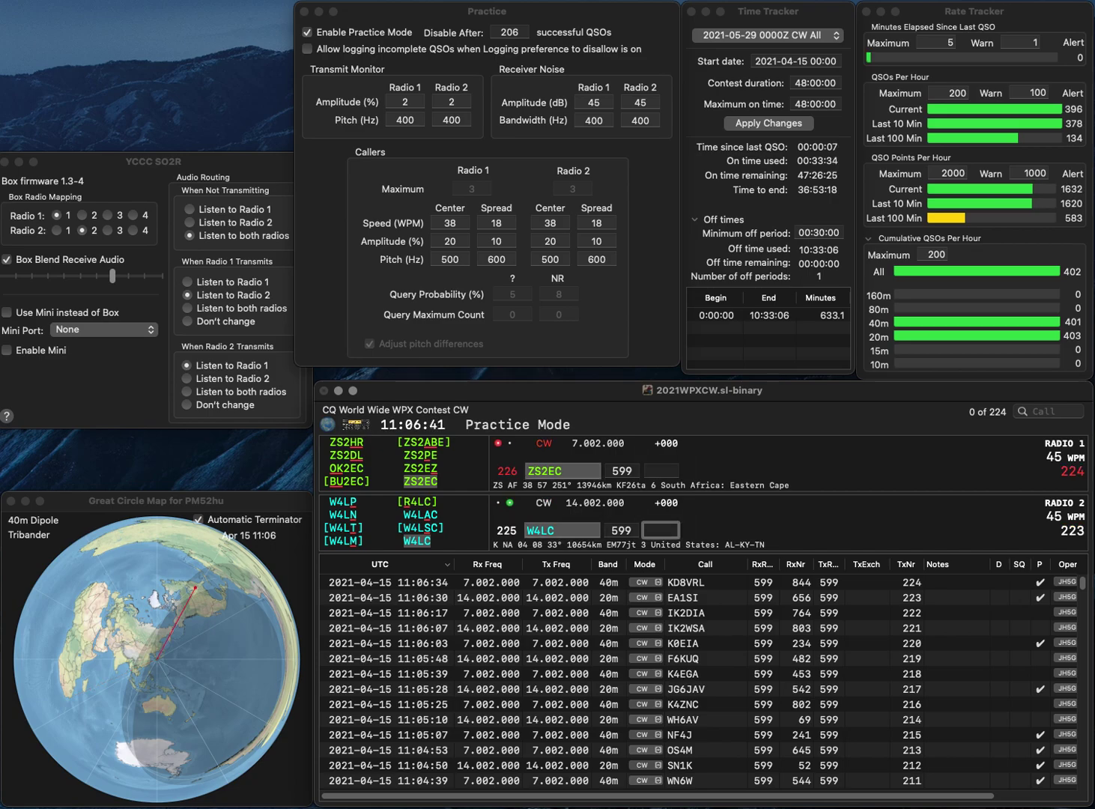
# - Correct the Radio 2 call to W2LC and send it again
pyautogui.press('space')
pyautogui.press('Left')
pyautogui.press('Left')
pyautogui.press('BackSpace')
pyautogui.write('2')
pyautogui.press('space')
pyautogui.press('Return')
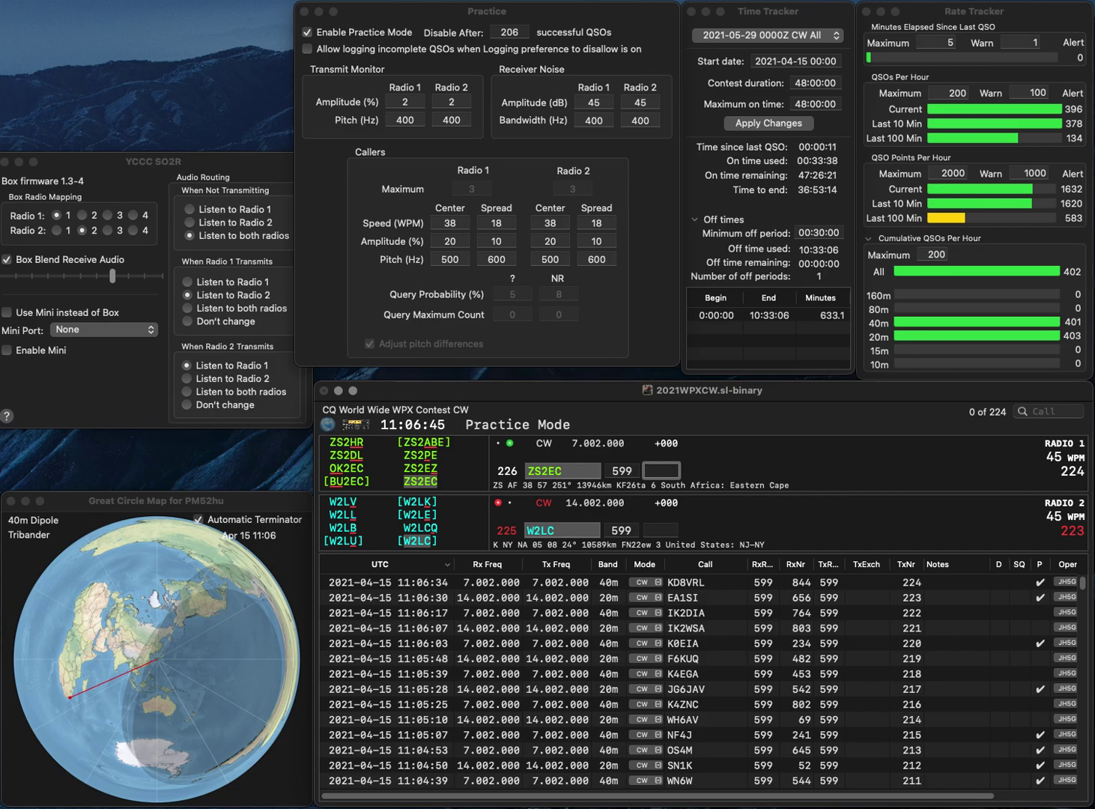
pyautogui.write('81')
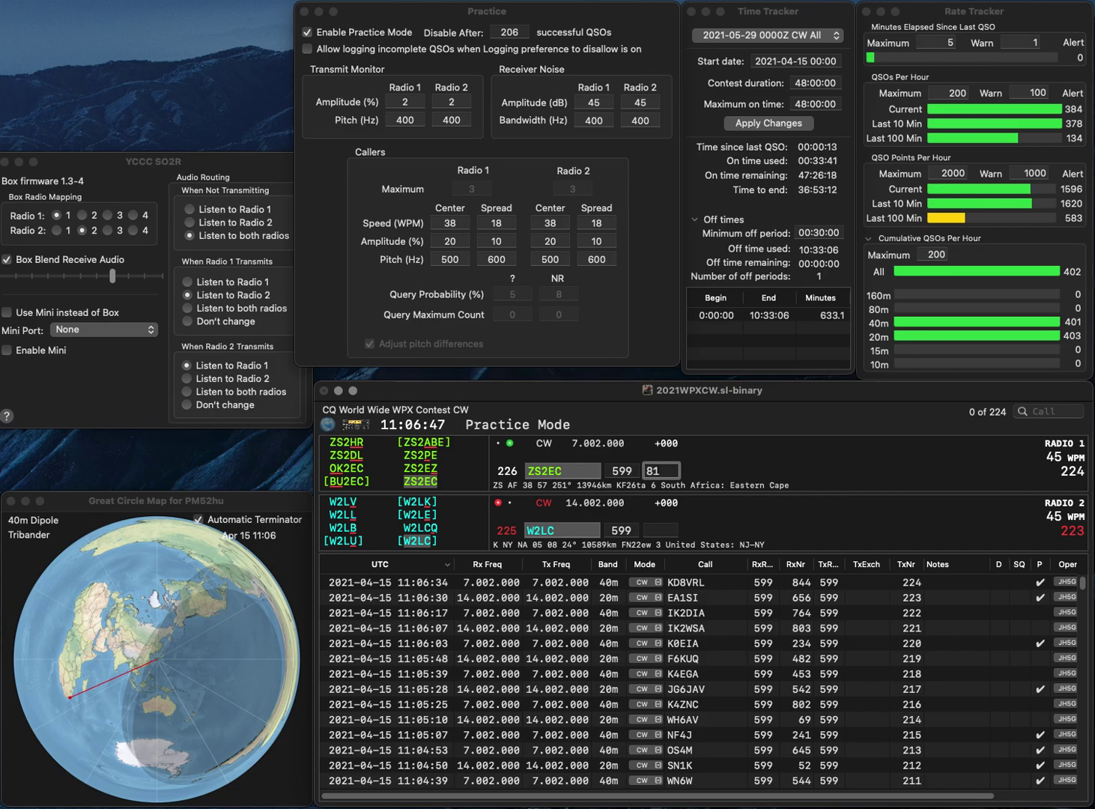
pyautogui.write('0')
pyautogui.press('Return')
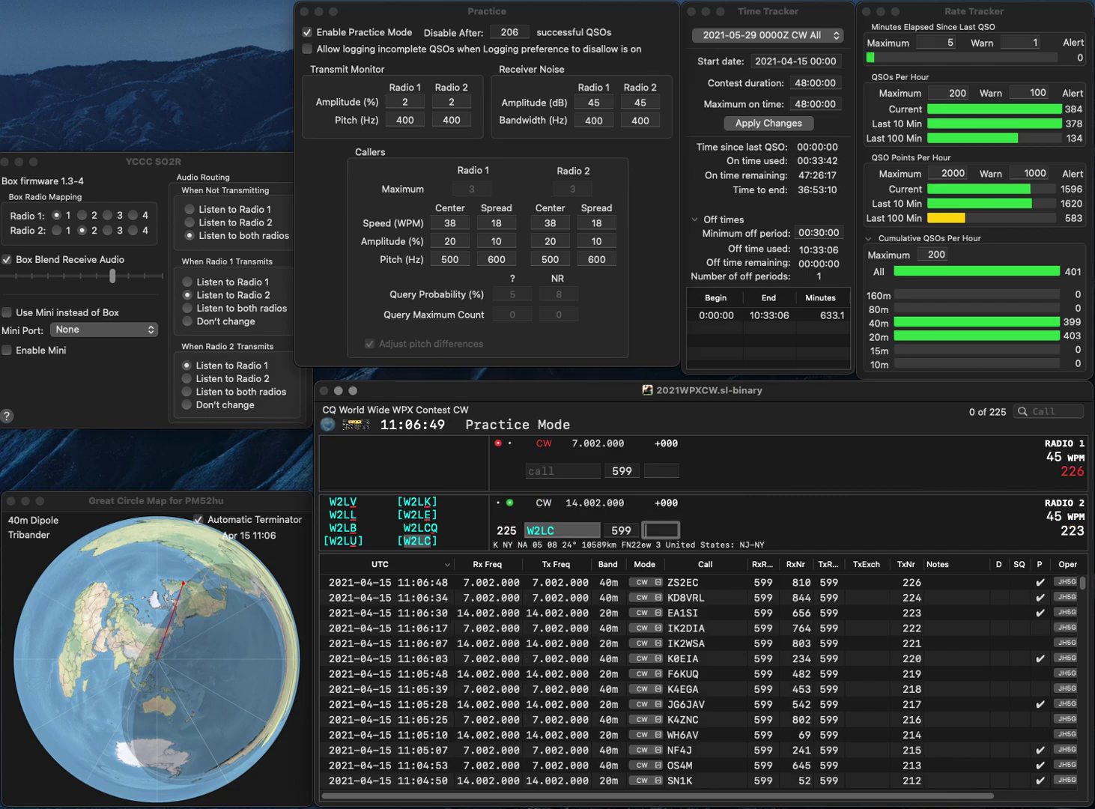
pyautogui.write('74')
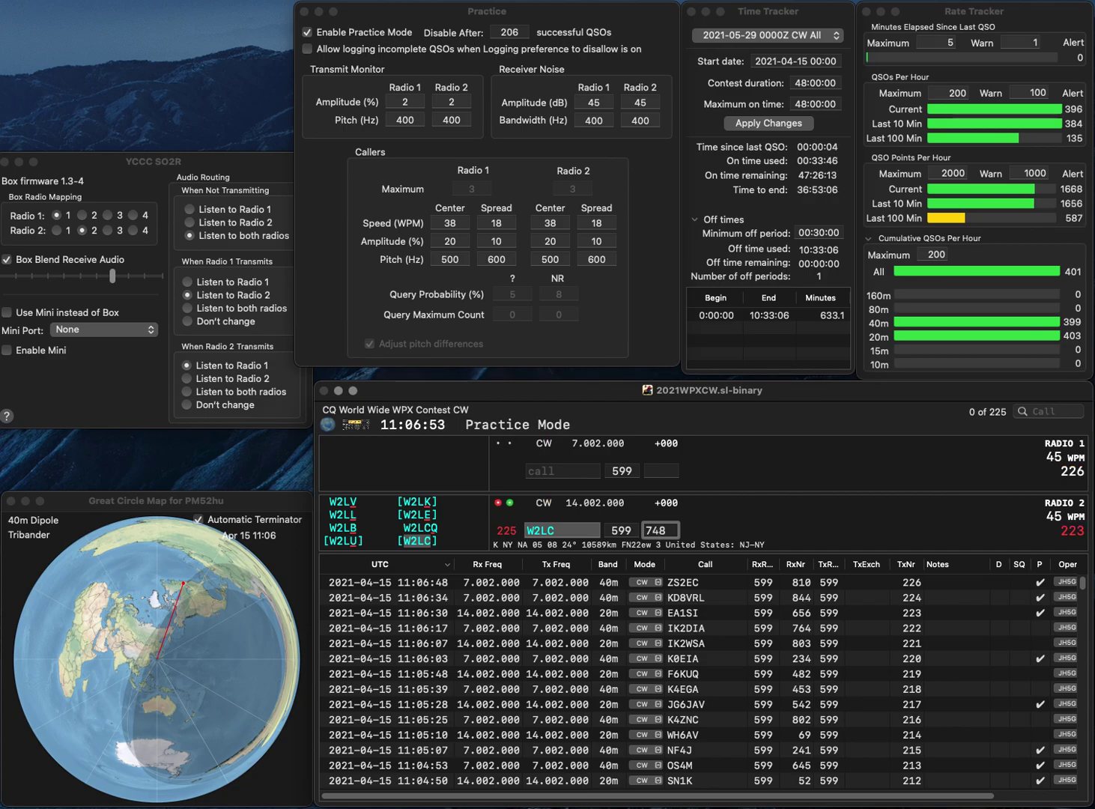
pyautogui.write('8')
pyautogui.press('BackSpace')
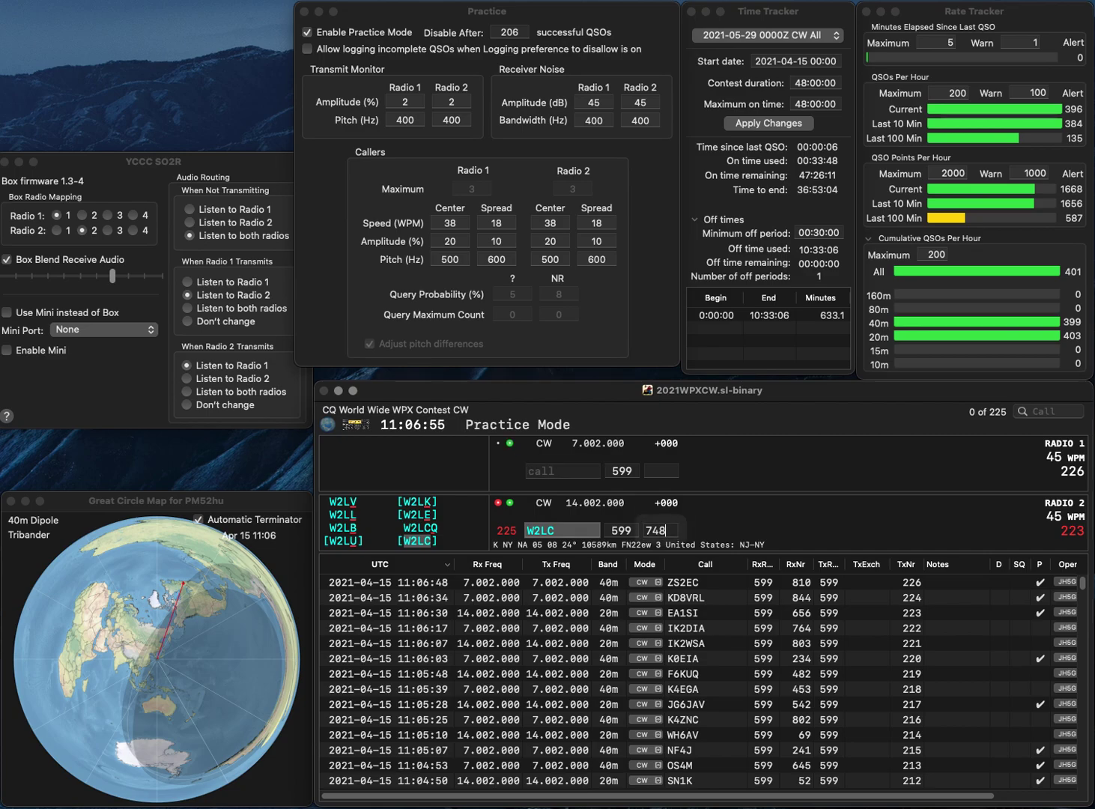
pyautogui.write('7')
pyautogui.press('Return')
# - Answer WF1OC on Radio 1 and the Radio 2 caller as LZ7DX
pyautogui.write('WF10C')
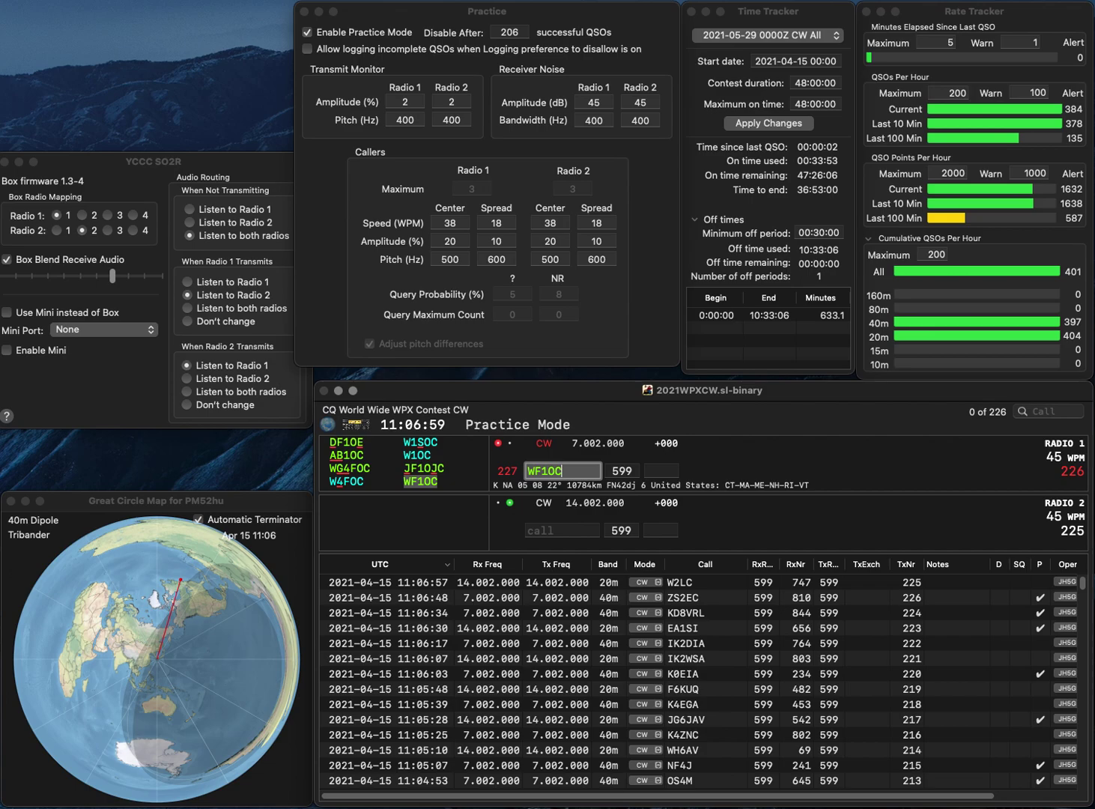
pyautogui.press('Return')
pyautogui.write('7DX')
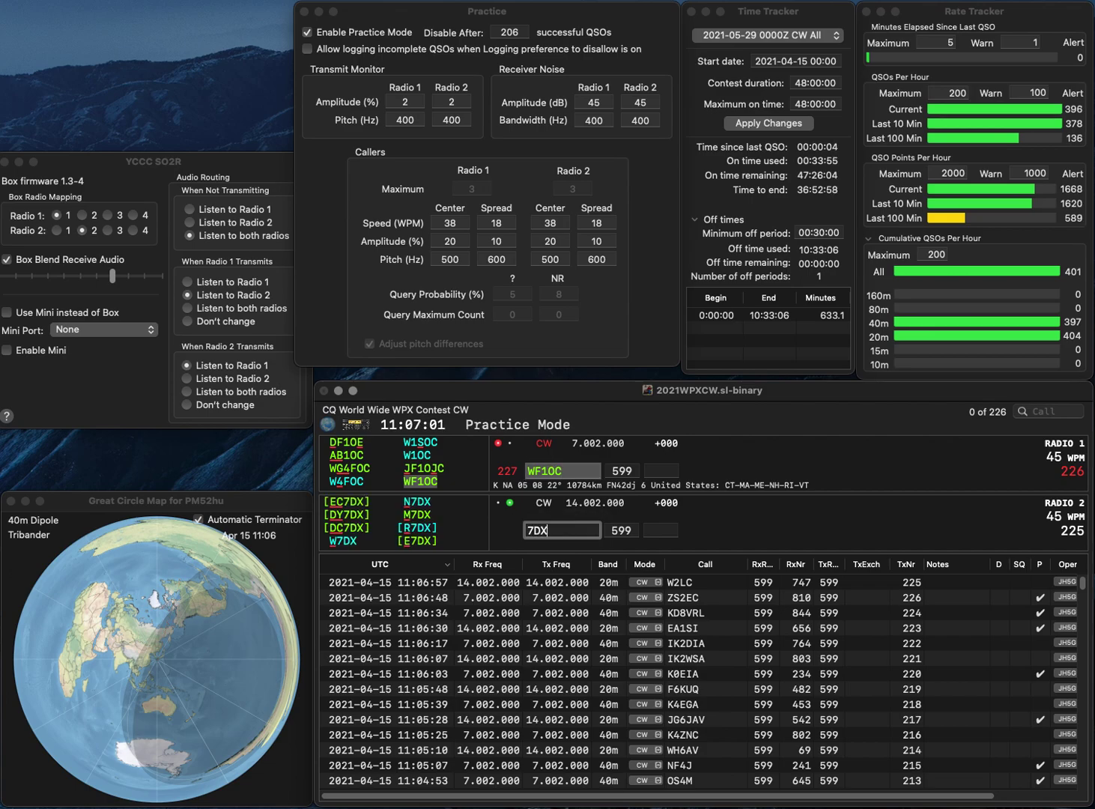
pyautogui.press('Home')
pyautogui.write('L')
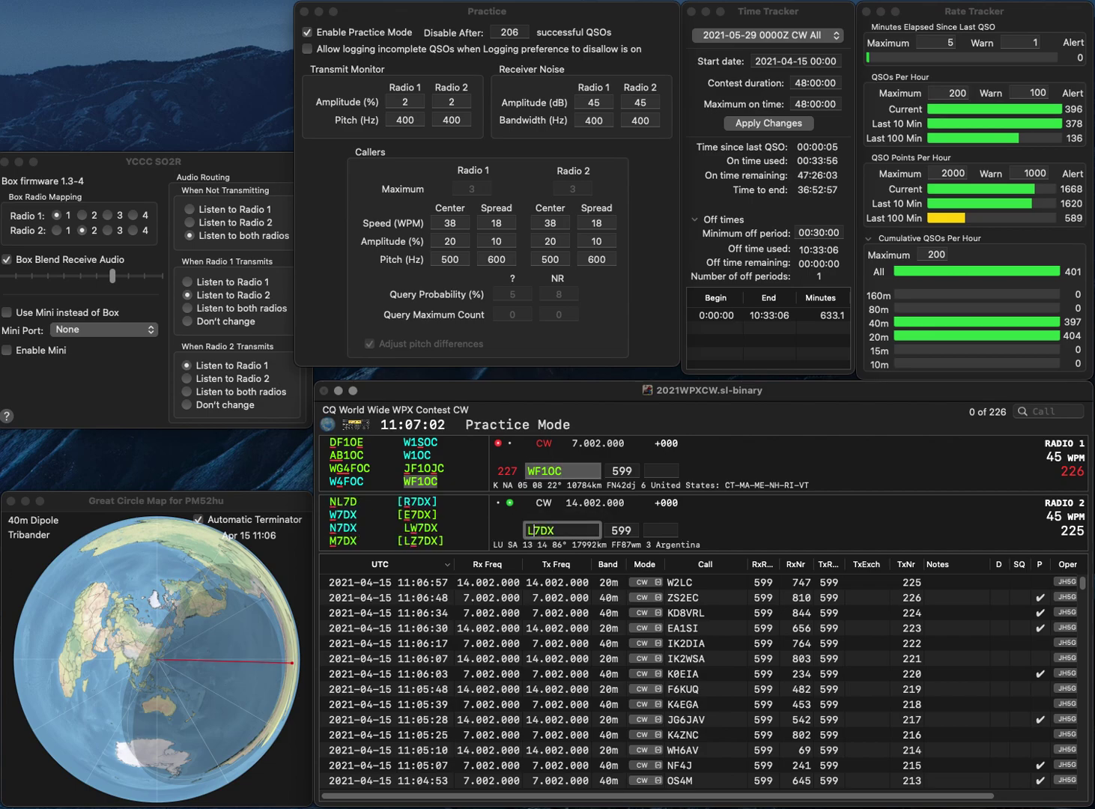
pyautogui.write('Z')
pyautogui.press('Return')
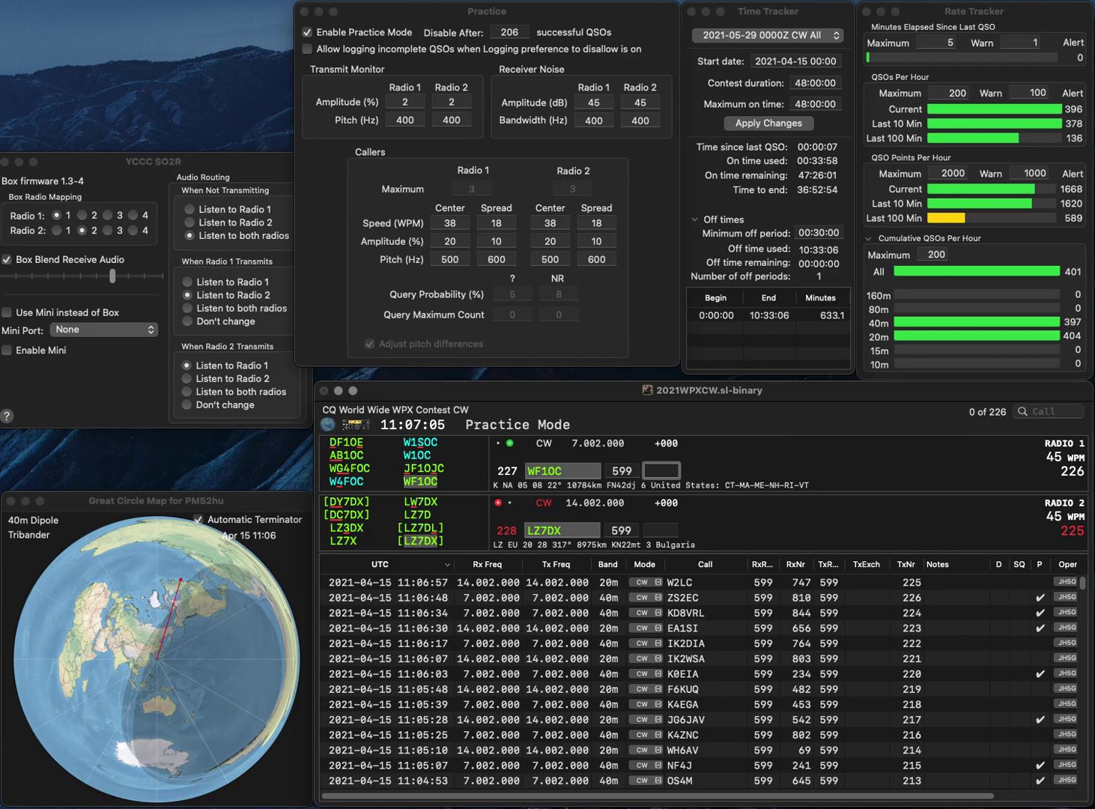
pyautogui.write('64')
pyautogui.press('Return')
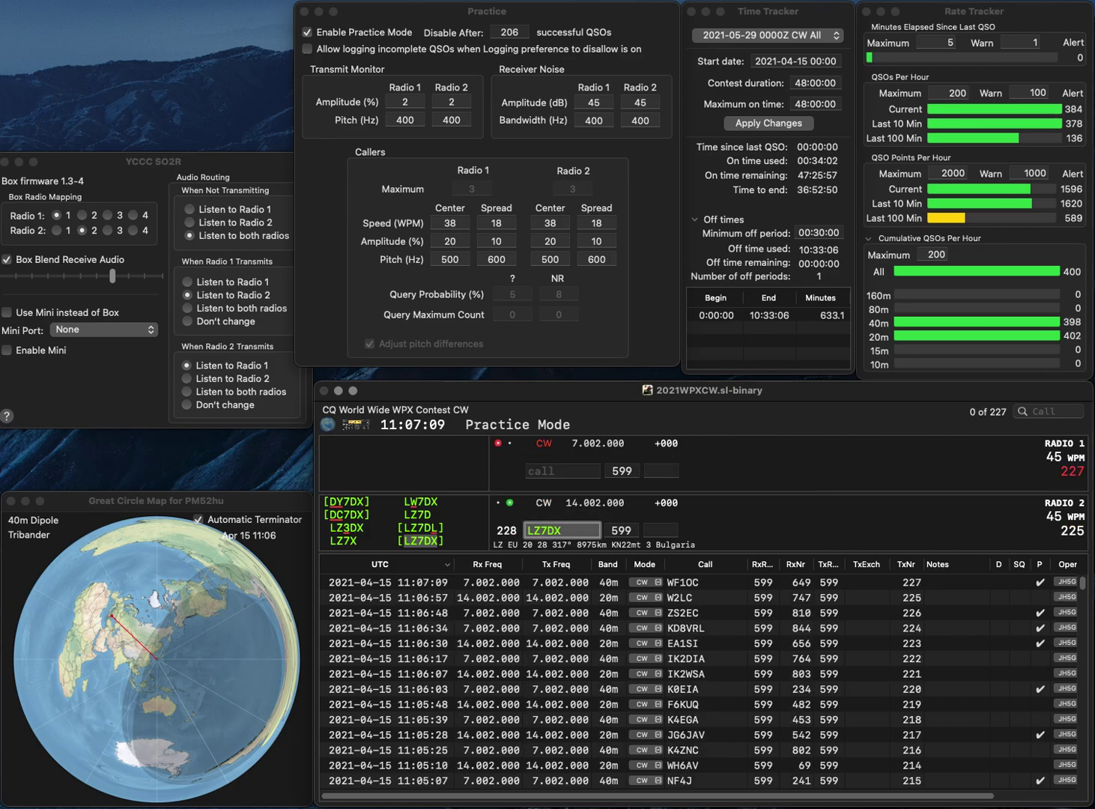
pyautogui.press('BackSpace')
pyautogui.write('W')
pyautogui.press('Return')
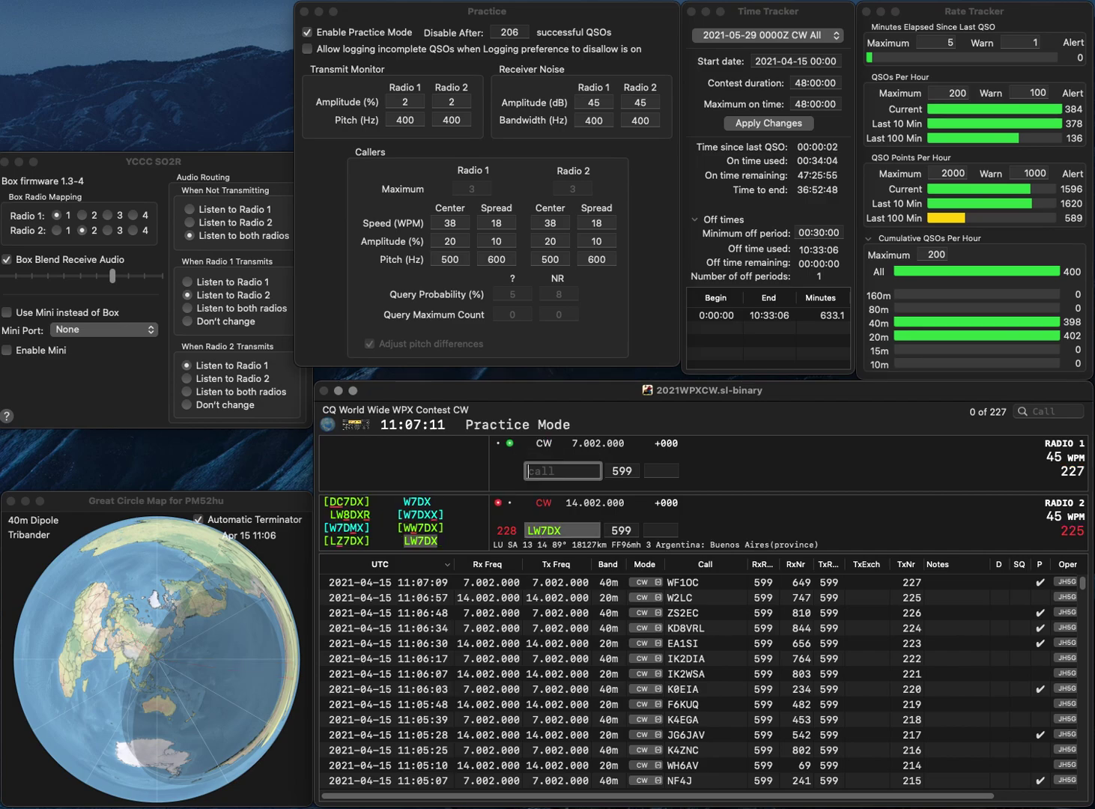
# - Answer LA3LJA on Radio 1 and log serial number 187 for LW7DX on Radio 2
pyautogui.write('LA3LJA')
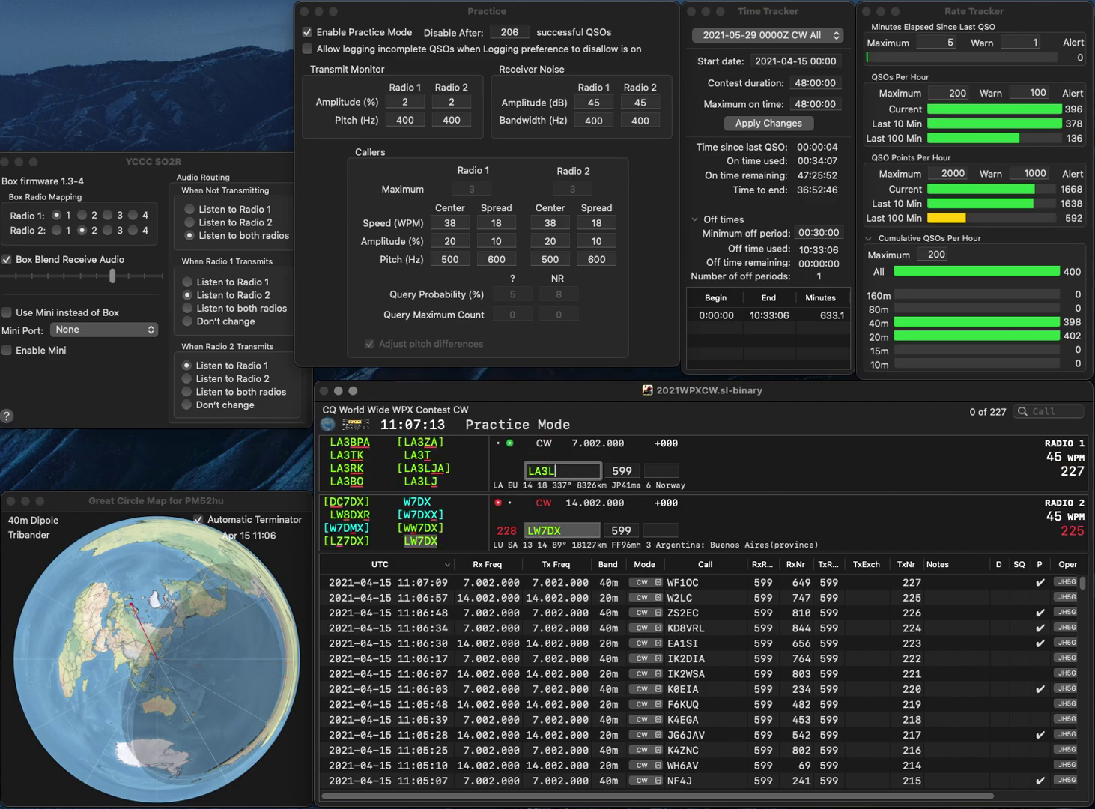
pyautogui.press('Return')
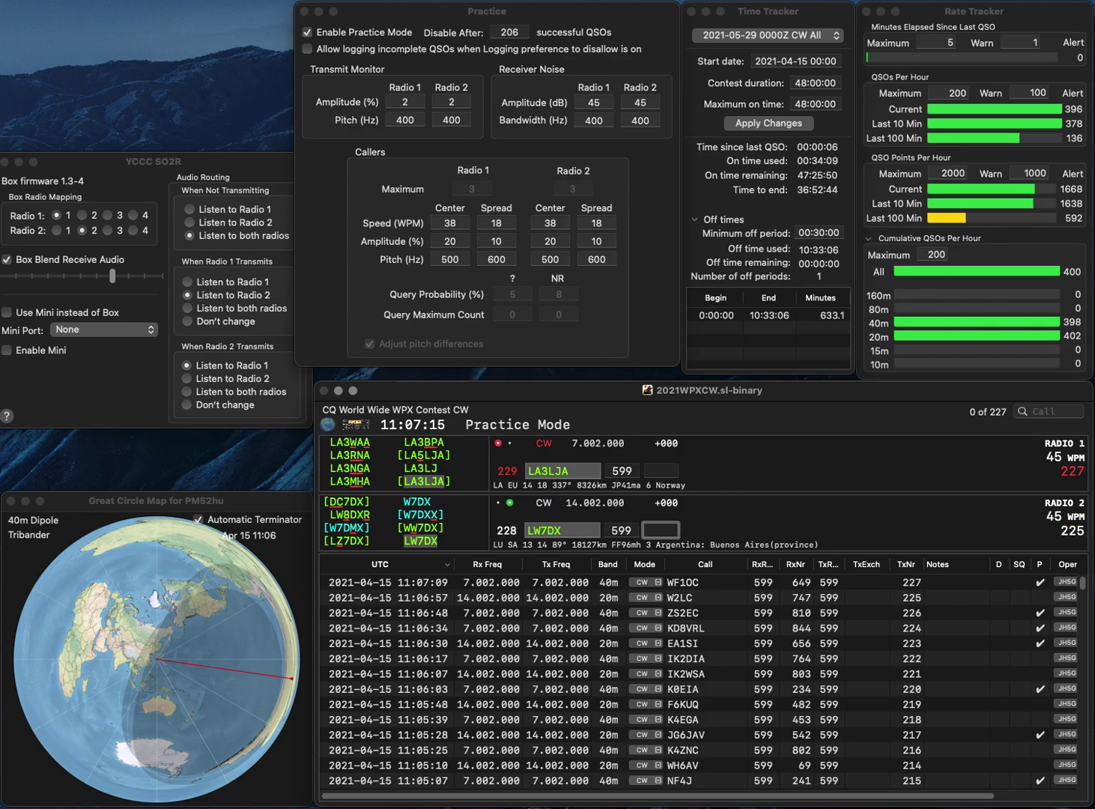
pyautogui.write('1')
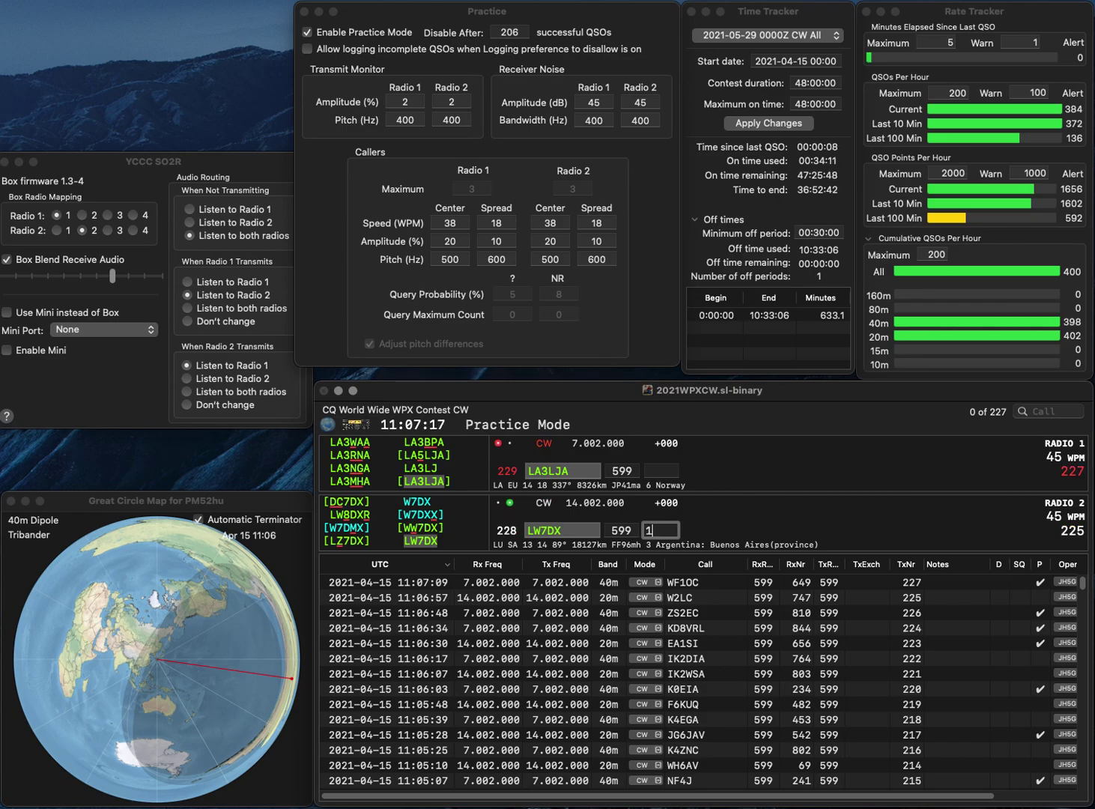
pyautogui.write('87')
pyautogui.press('Return')
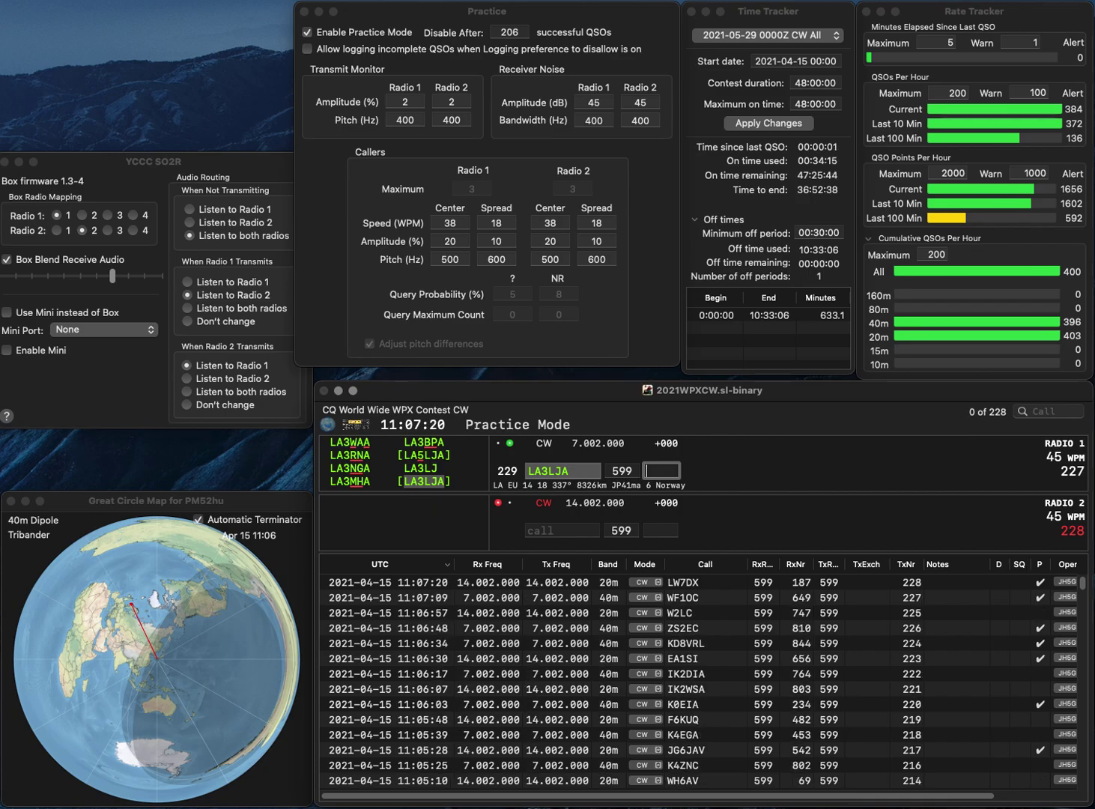
# - Log serial number 364 for LA3LJA on Radio 1 and answer the Radio 2 caller with the partial call 6FO
pyautogui.write('364')
pyautogui.press('Return')
pyautogui.write('FO')
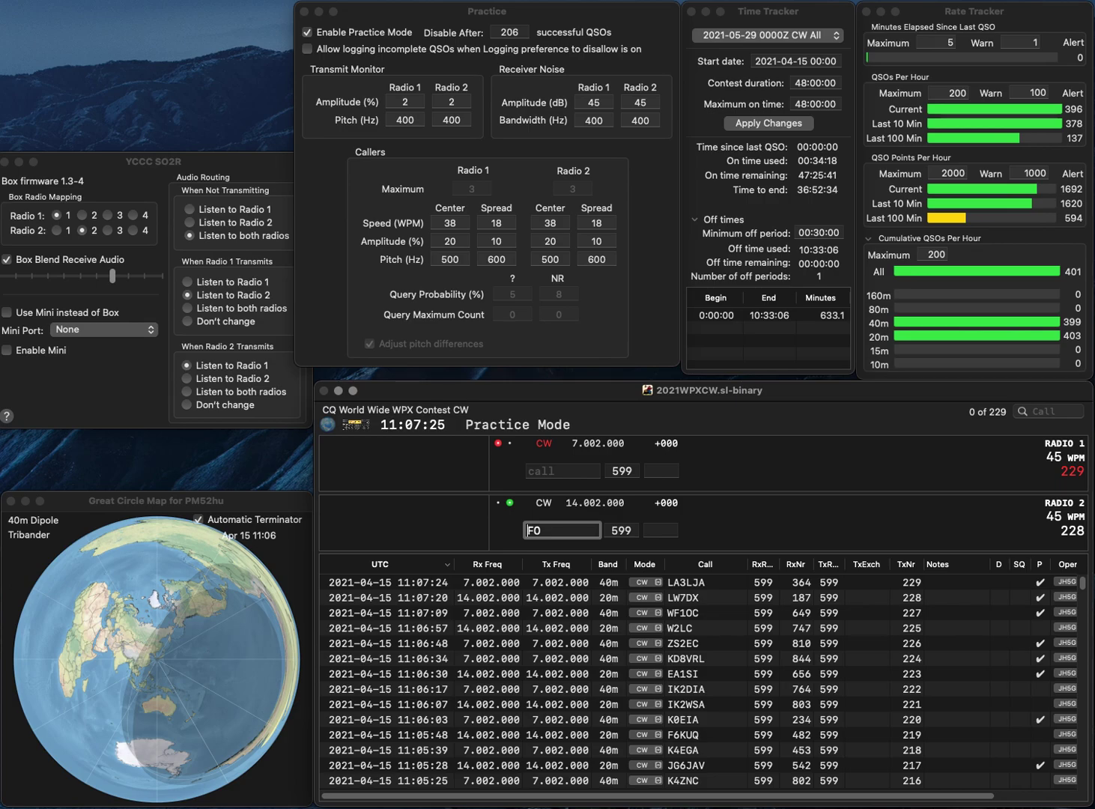
pyautogui.write('6')
pyautogui.press('Return')
pyautogui.write('RM')
pyautogui.press('Return')
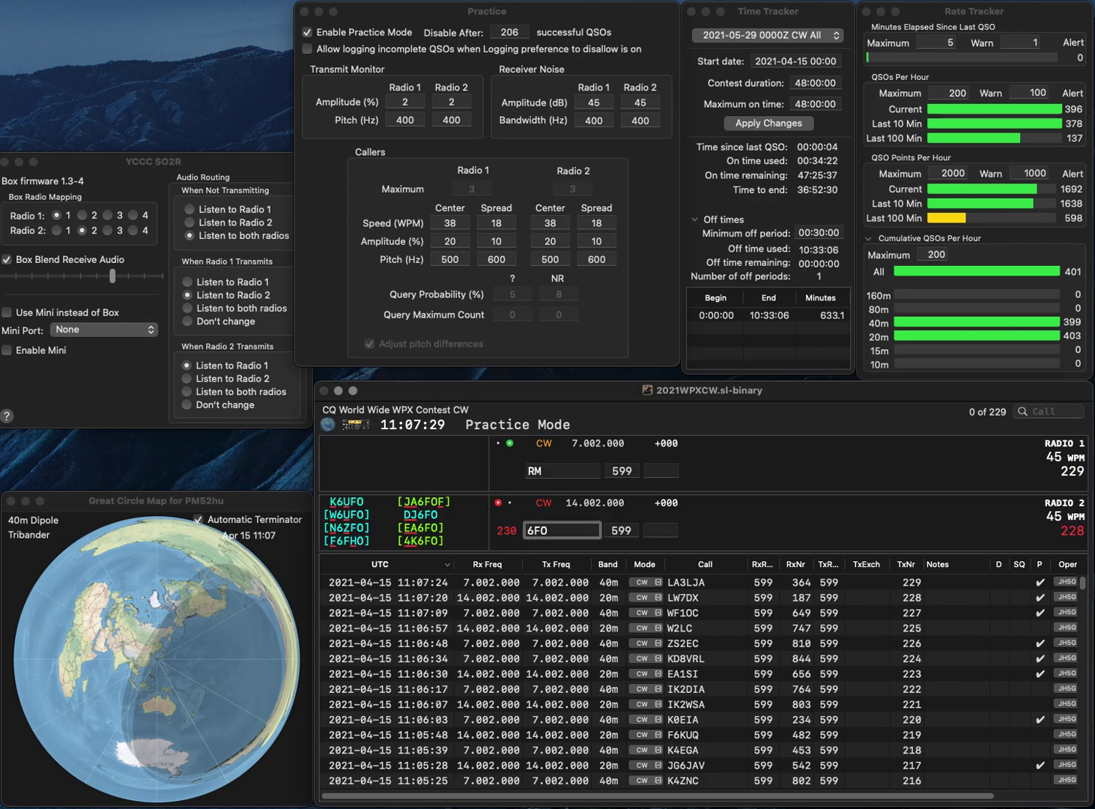
pyautogui.write('DJ')
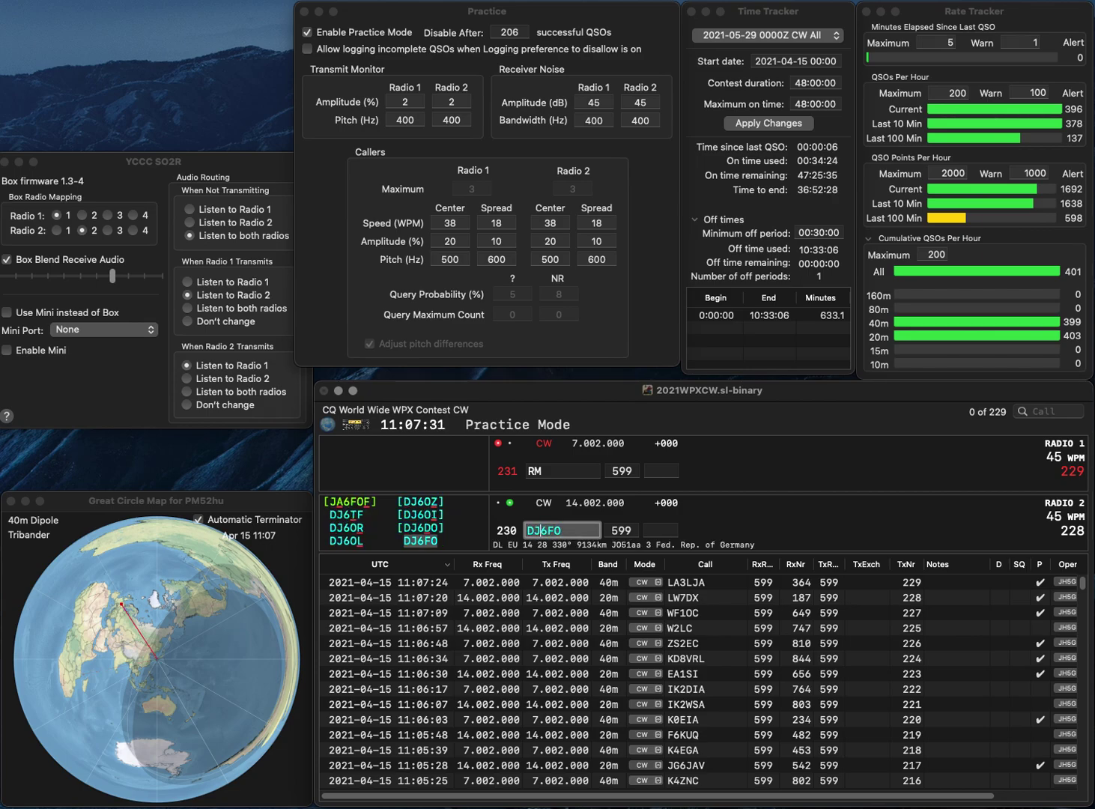
pyautogui.press('Return')
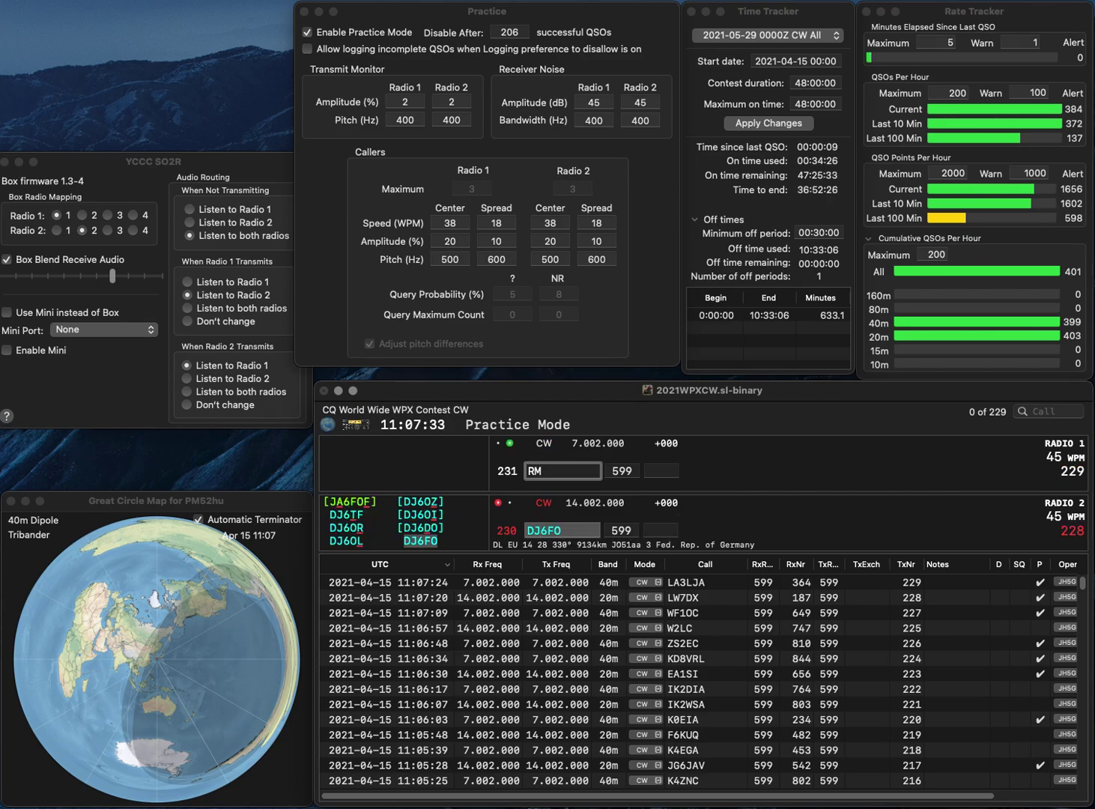
# - Complete the Radio 1 call as RM2P and send it
pyautogui.write('2P')
pyautogui.press('Return')
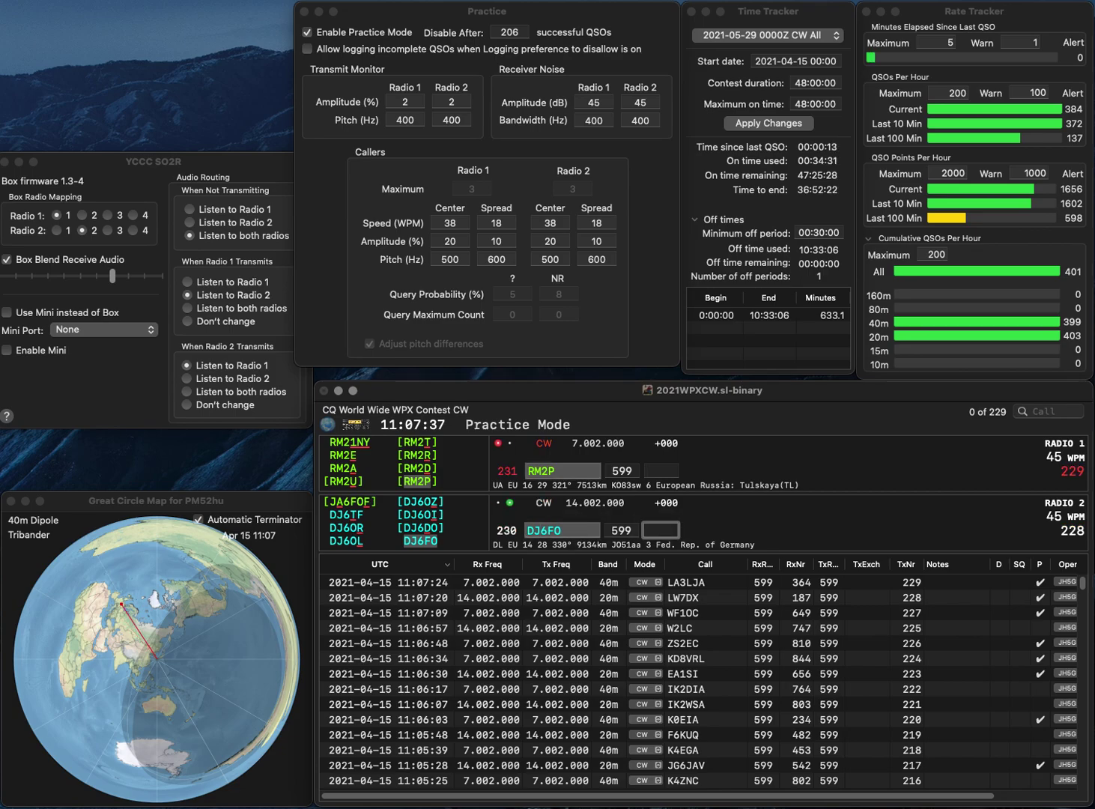
pyautogui.write('84')
pyautogui.press('Return')
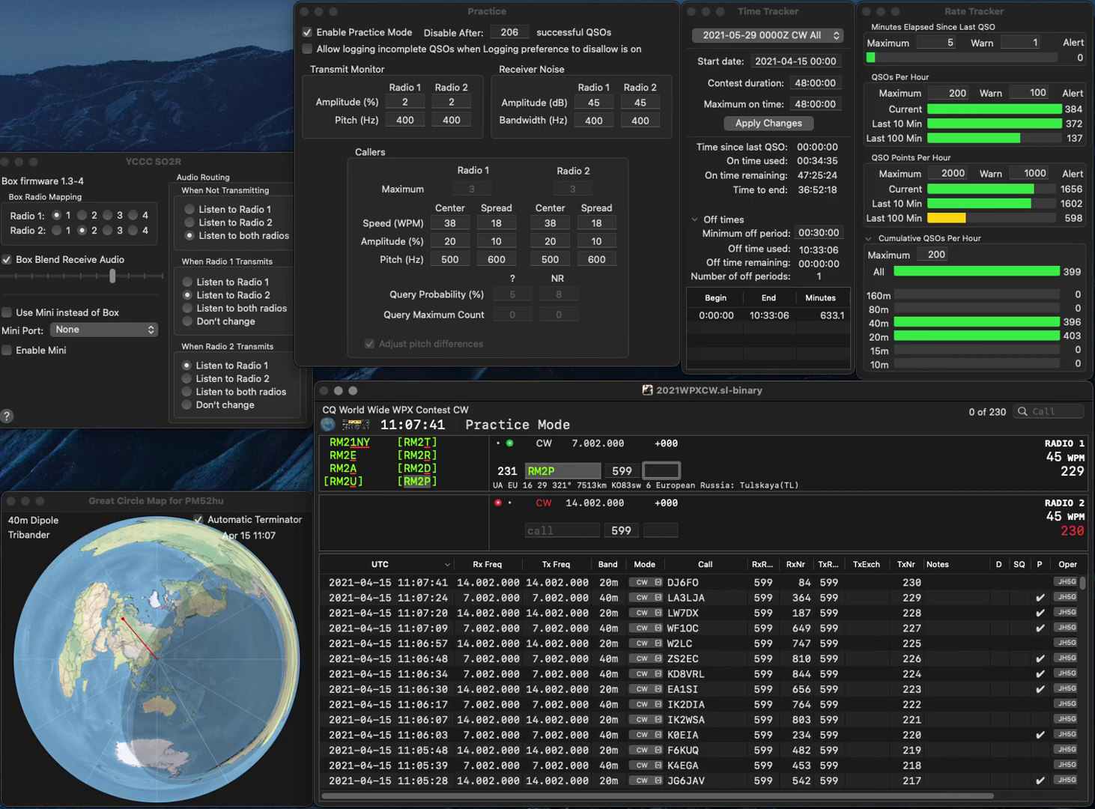
pyautogui.write('839')
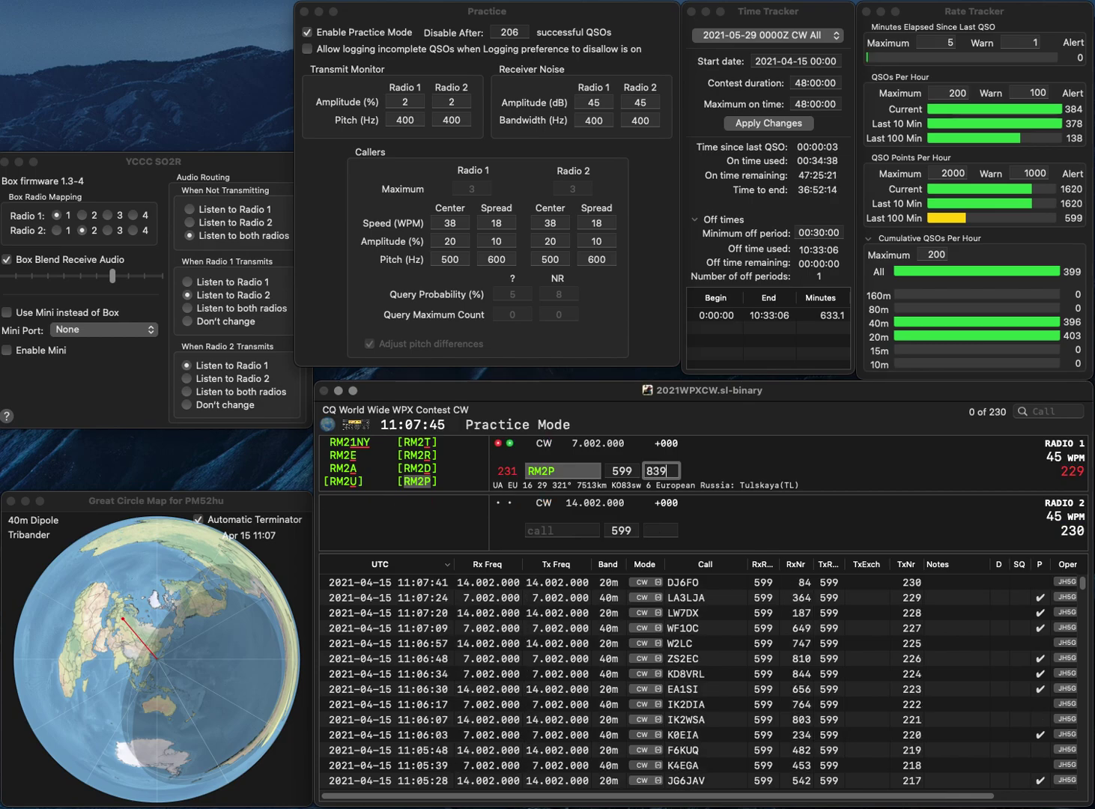
pyautogui.press('BackSpace')
pyautogui.press('Return')
# - Enter the Radio 2 caller's call, correct its last letter to make it DL8KX and send it
pyautogui.write('DL')
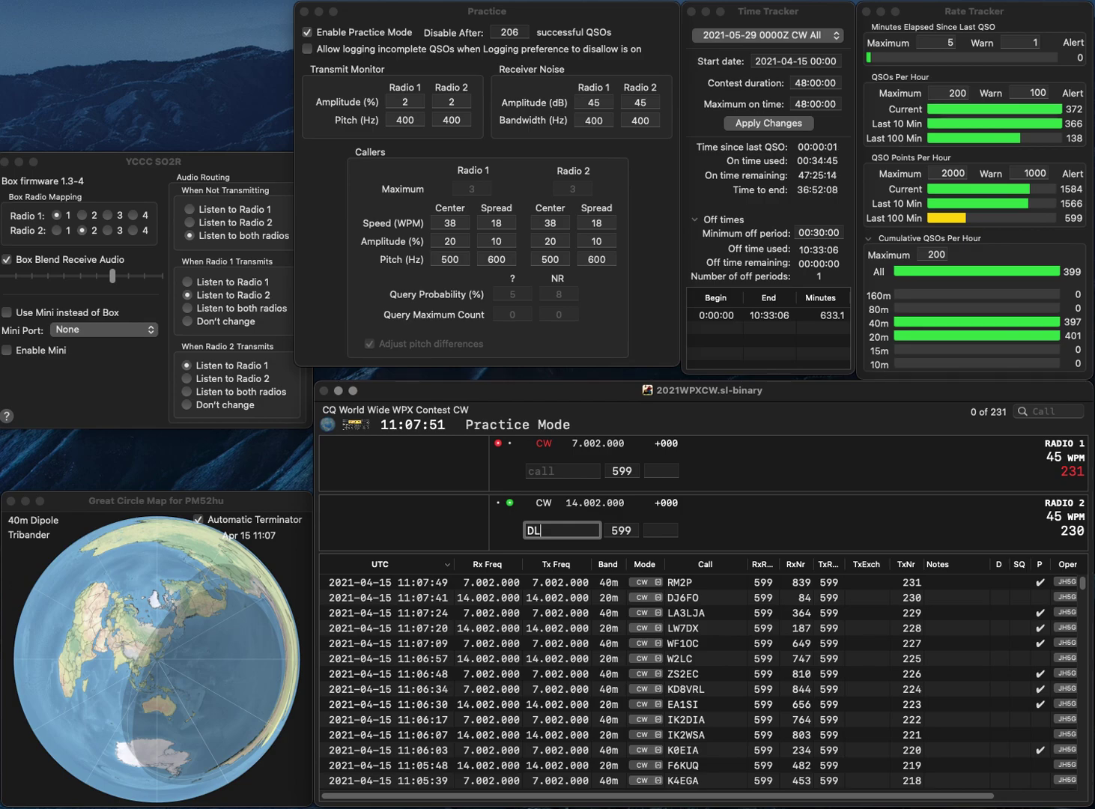
pyautogui.write('8KY')
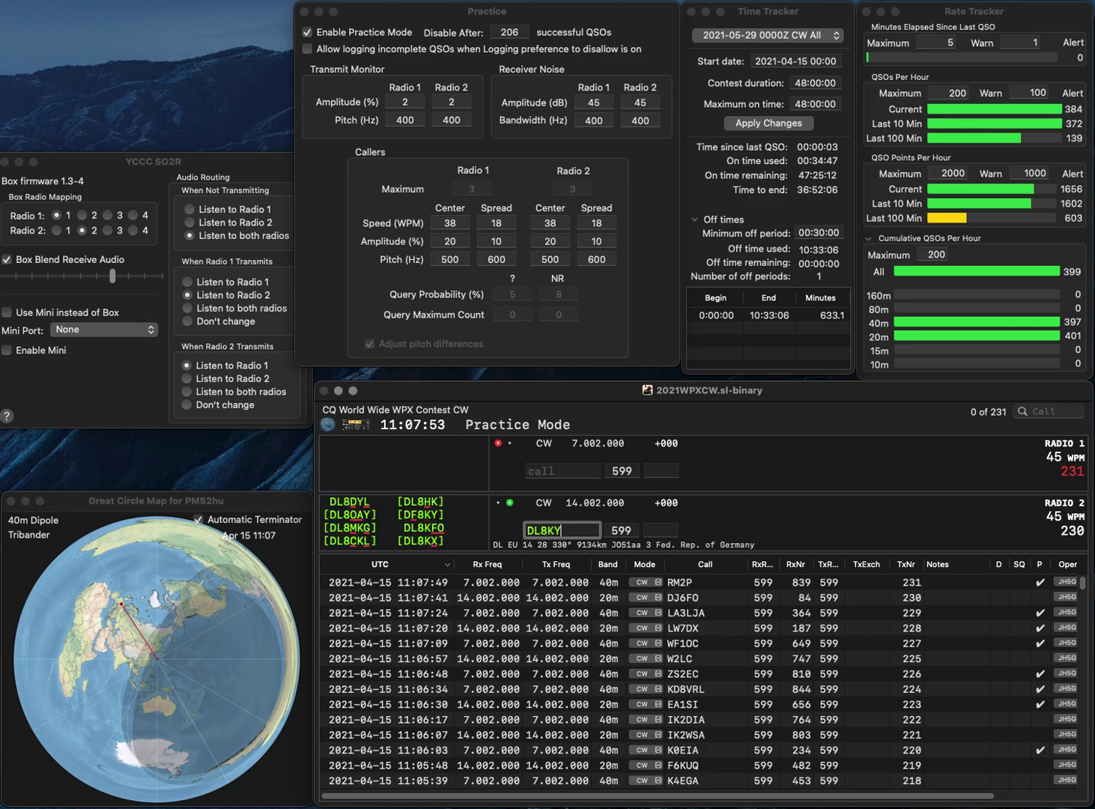
pyautogui.press('BackSpace')
pyautogui.write('X')
pyautogui.press('Return')
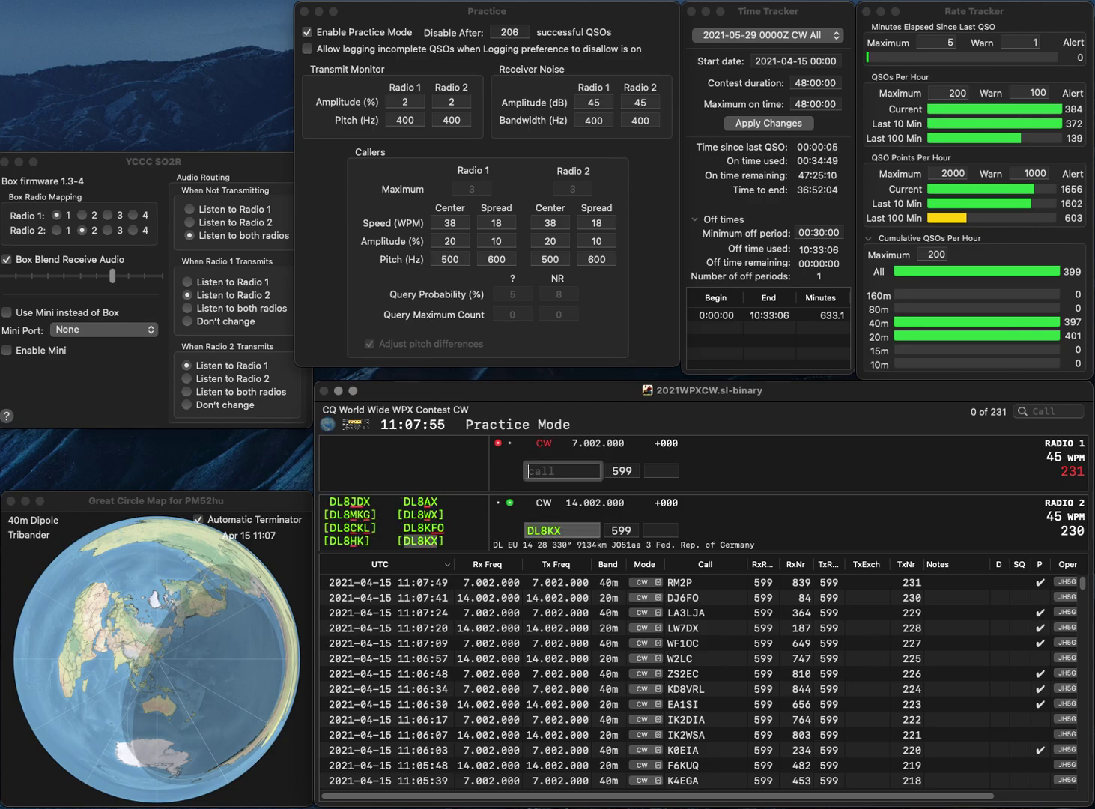
# - Answer UT1WW on Radio 1
pyautogui.write('UT1')
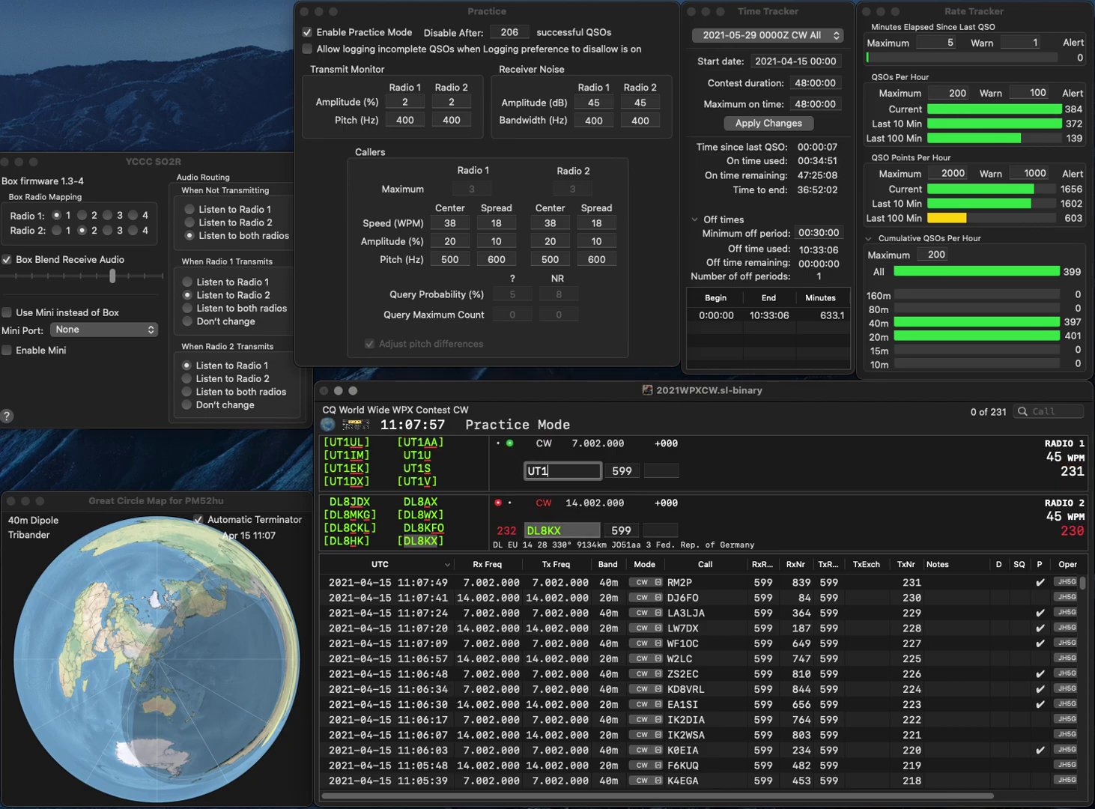
pyautogui.write('WW')
pyautogui.press('Return')
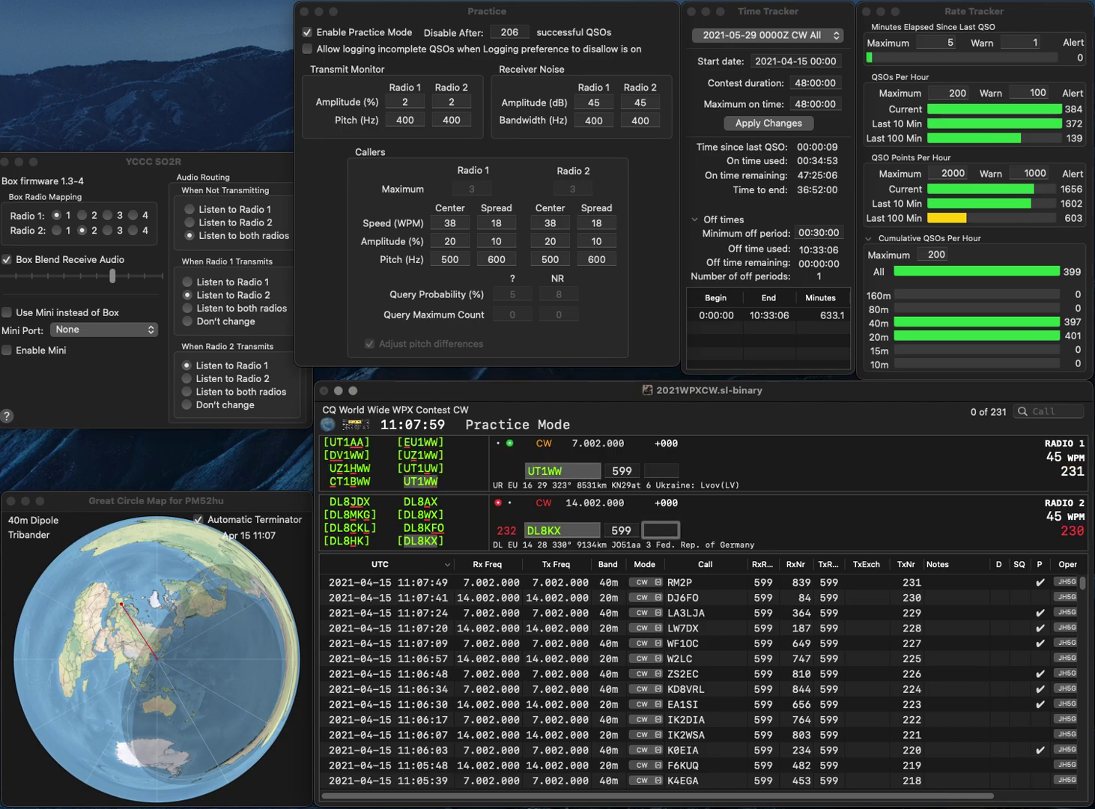
pyautogui.write('484')
pyautogui.press('Return')
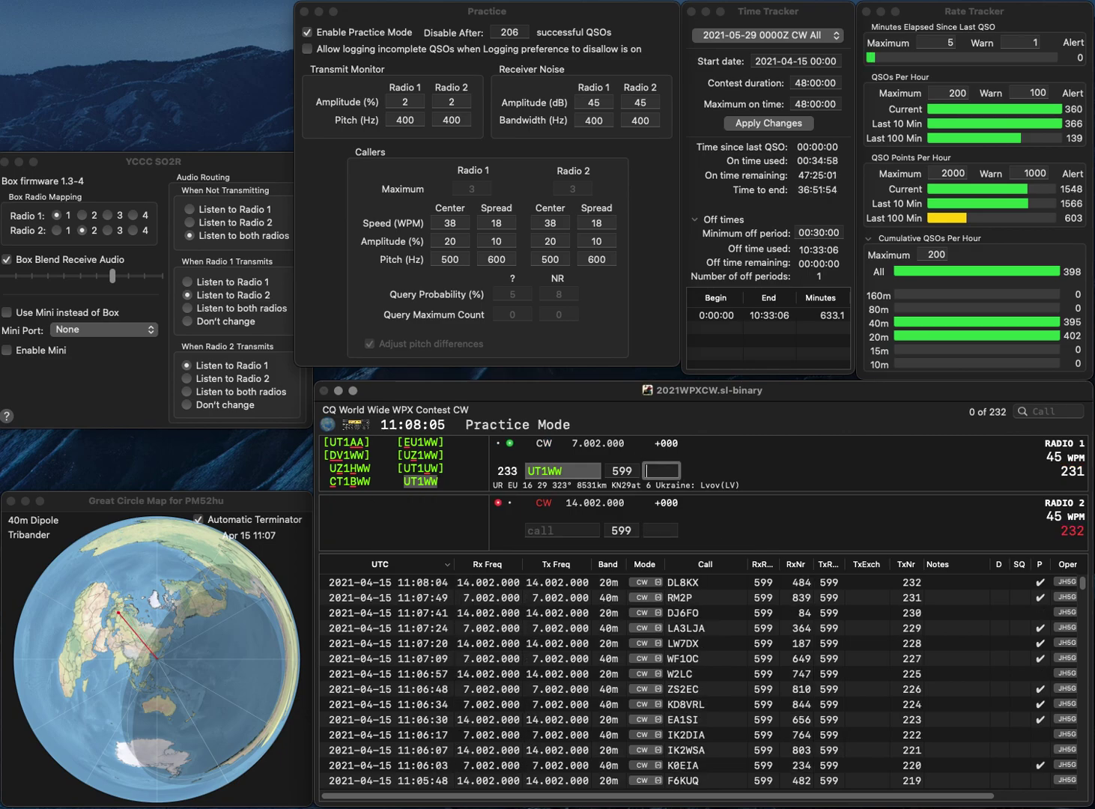
pyautogui.write('452')
pyautogui.press('Return')
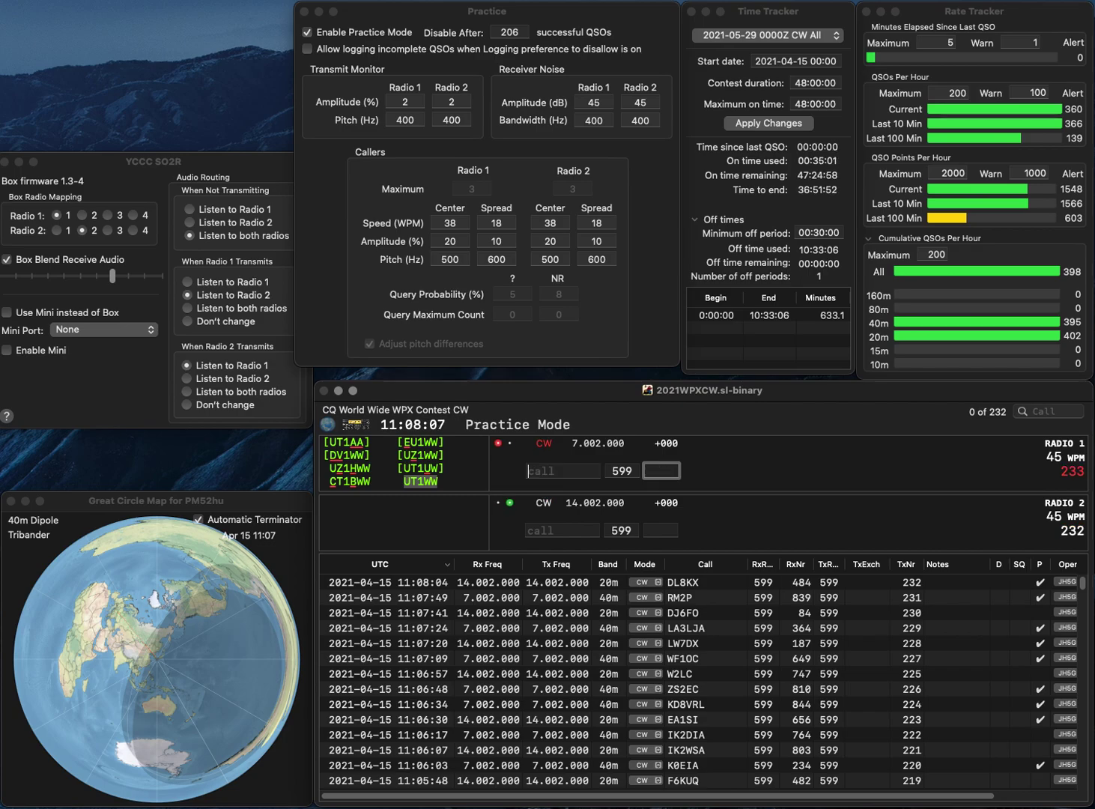
# - Enter the Radio 2 caller's call, correct its prefix and suffix to make it ZF9CW and send it
pyautogui.write('GF9YW')
pyautogui.press('Left')
pyautogui.press('Left')
pyautogui.press('Left')
pyautogui.press('Left')
pyautogui.press('BackSpace')
pyautogui.write('Z')
pyautogui.press('Right')
pyautogui.press('Right')
pyautogui.press('Right')
pyautogui.press('BackSpace')
pyautogui.write('C')
pyautogui.press('Return')
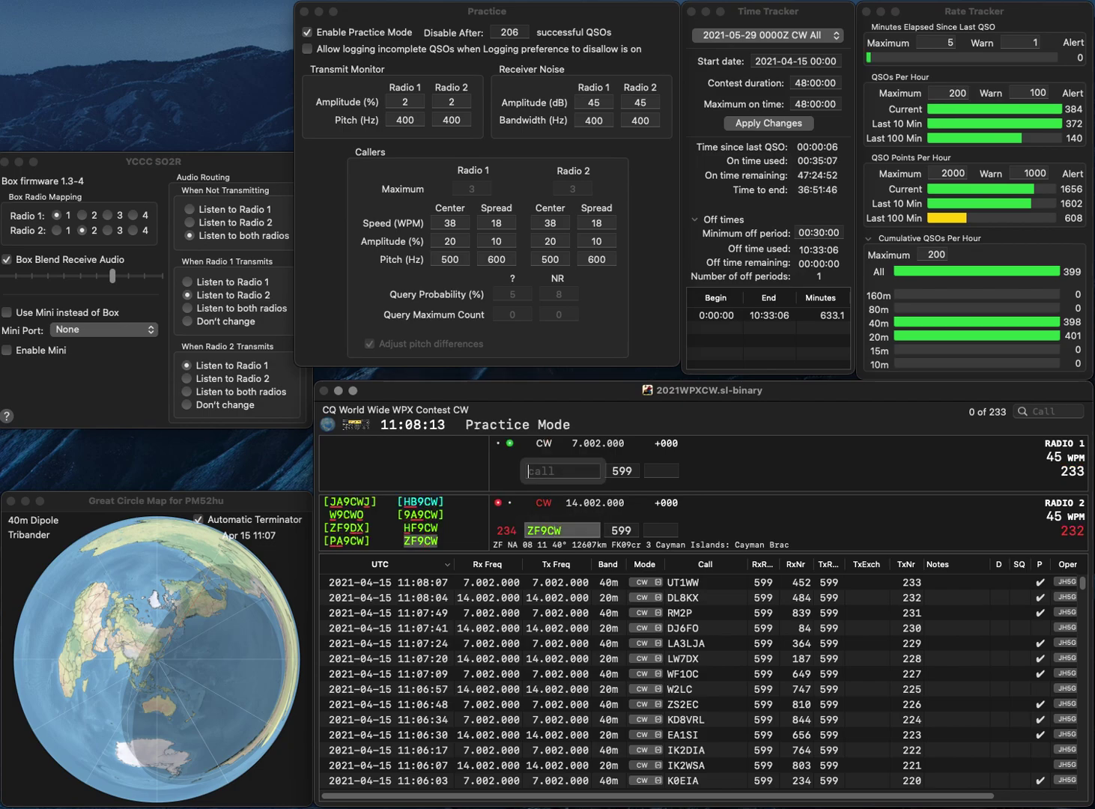
pyautogui.write('WA4')
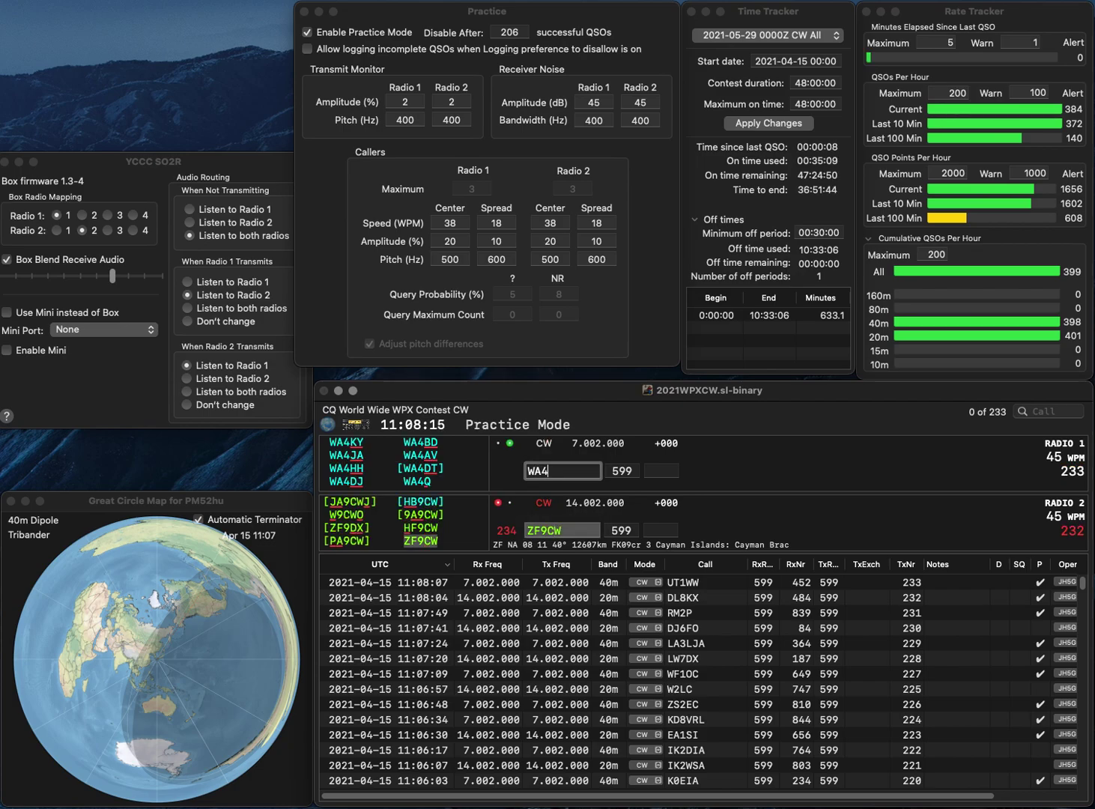
pyautogui.write('RXK')
pyautogui.press('Return')
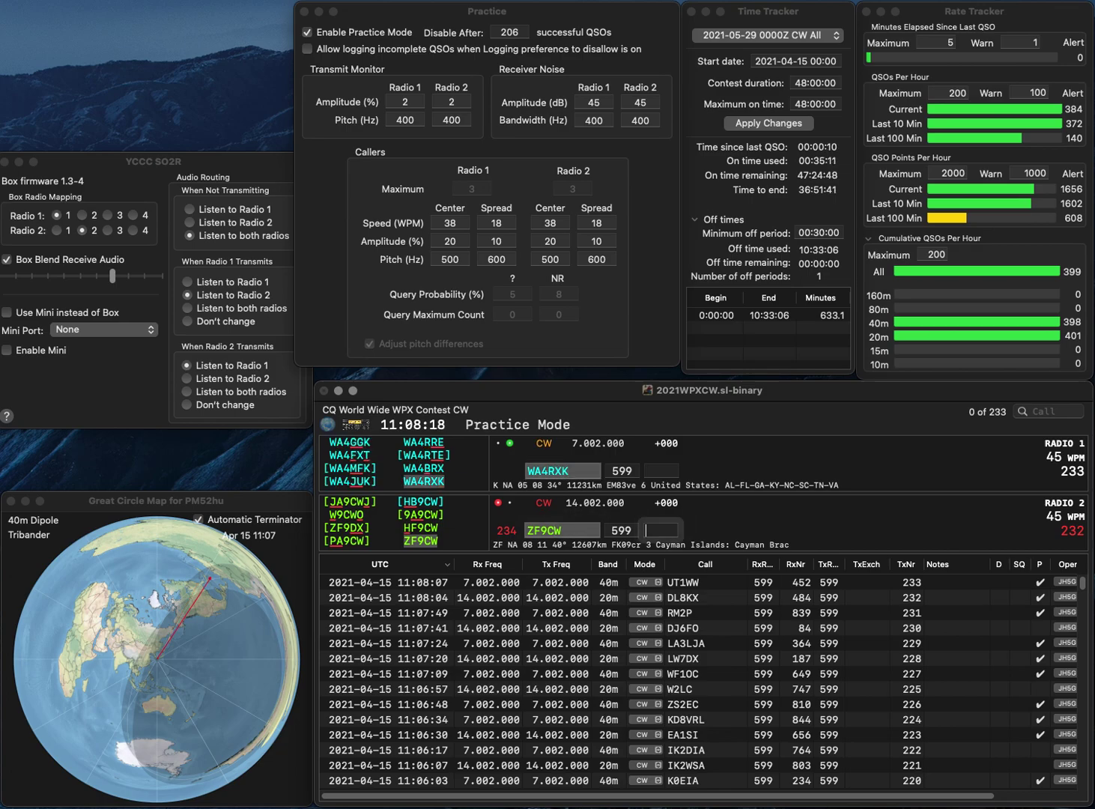
# - Log serial number 680 for ZF9CW on Radio 2 and serial number 454 for WA4RXK on Radio 1
pyautogui.write('680')
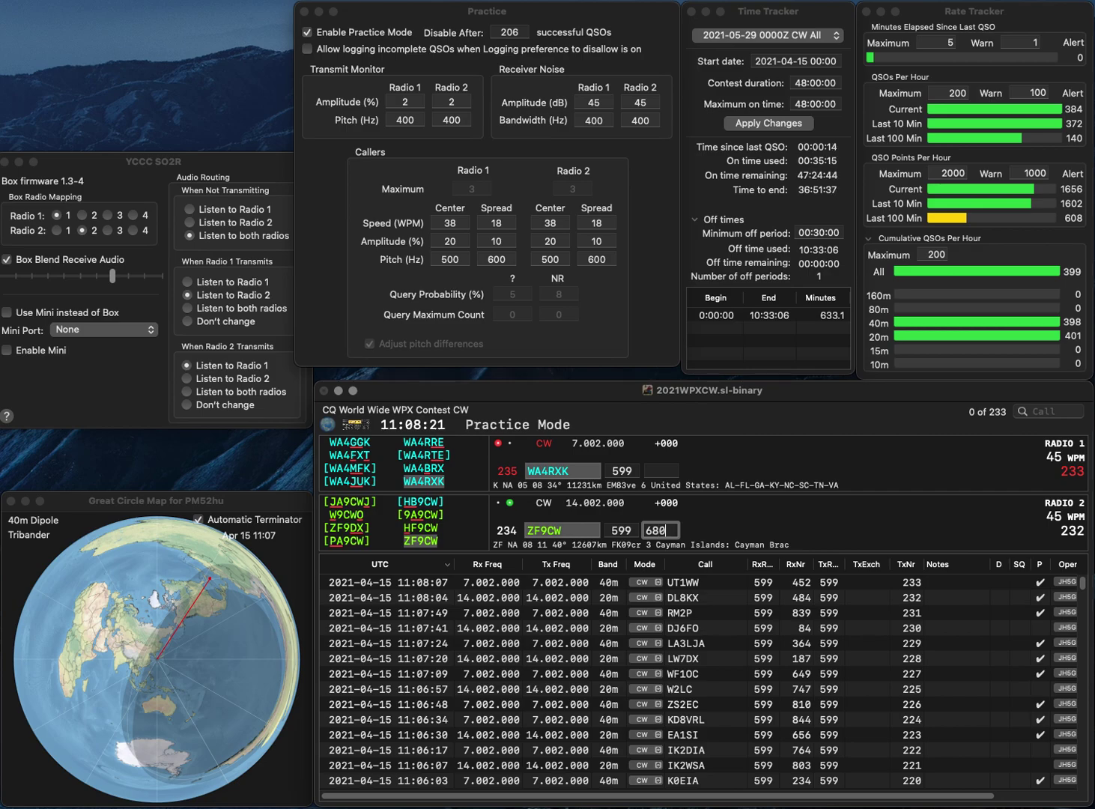
pyautogui.press('Return')
pyautogui.write('454')
pyautogui.press('Return')
pyautogui.write('MM2R')
pyautogui.press('Return')
pyautogui.write('US6E')
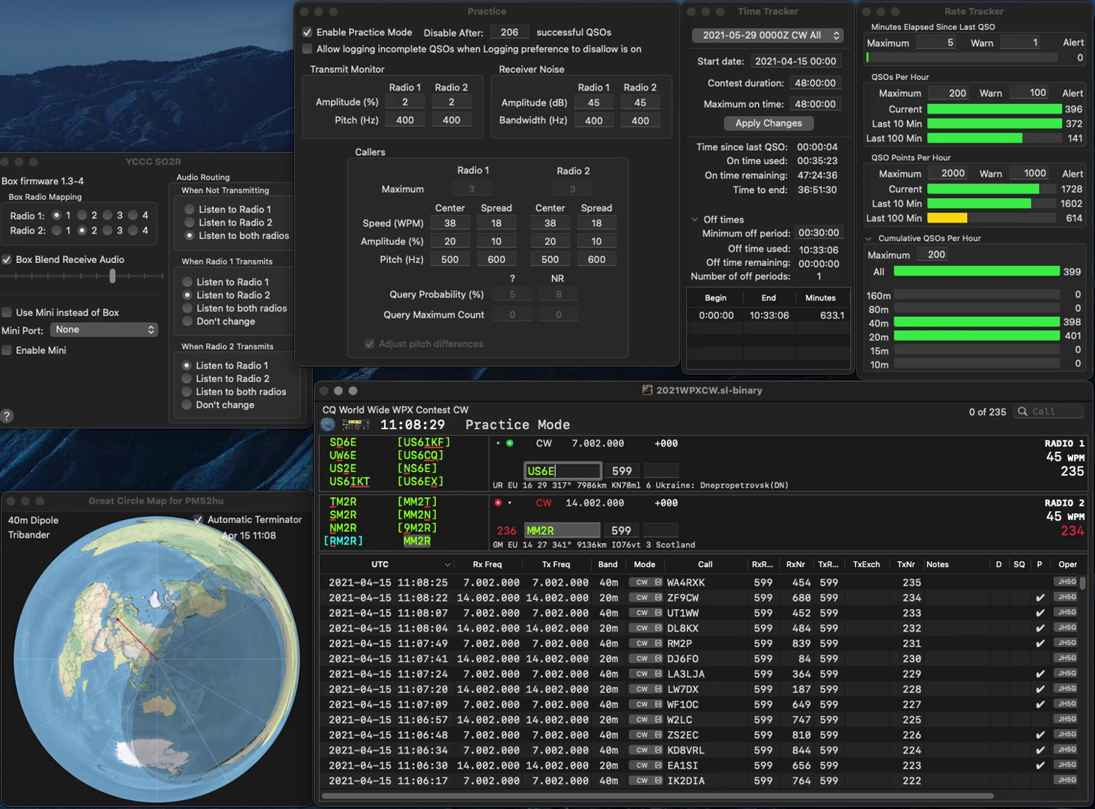
pyautogui.write('X')
pyautogui.press('Return')
pyautogui.press('\\')
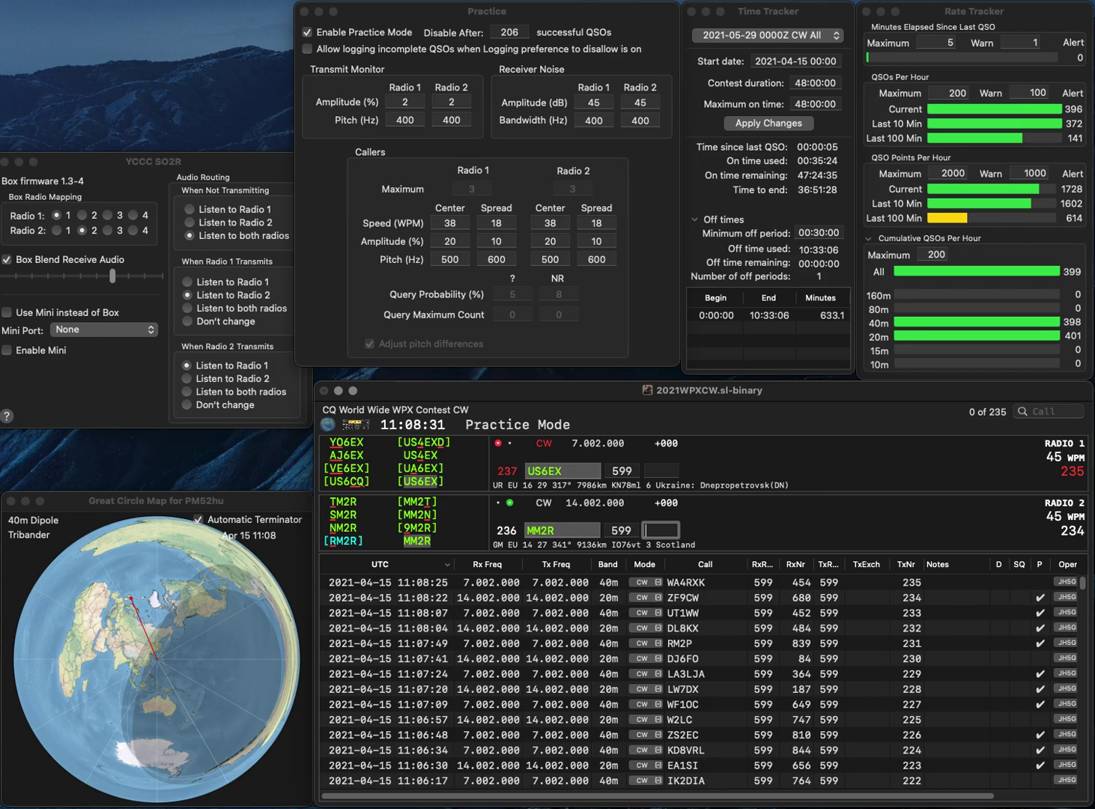
# - Log serial number 631 for MM2R on Radio 2 and serial number 88 for US6EX on Radio 1
pyautogui.write('631')
pyautogui.press('Return')
pyautogui.press('\\')
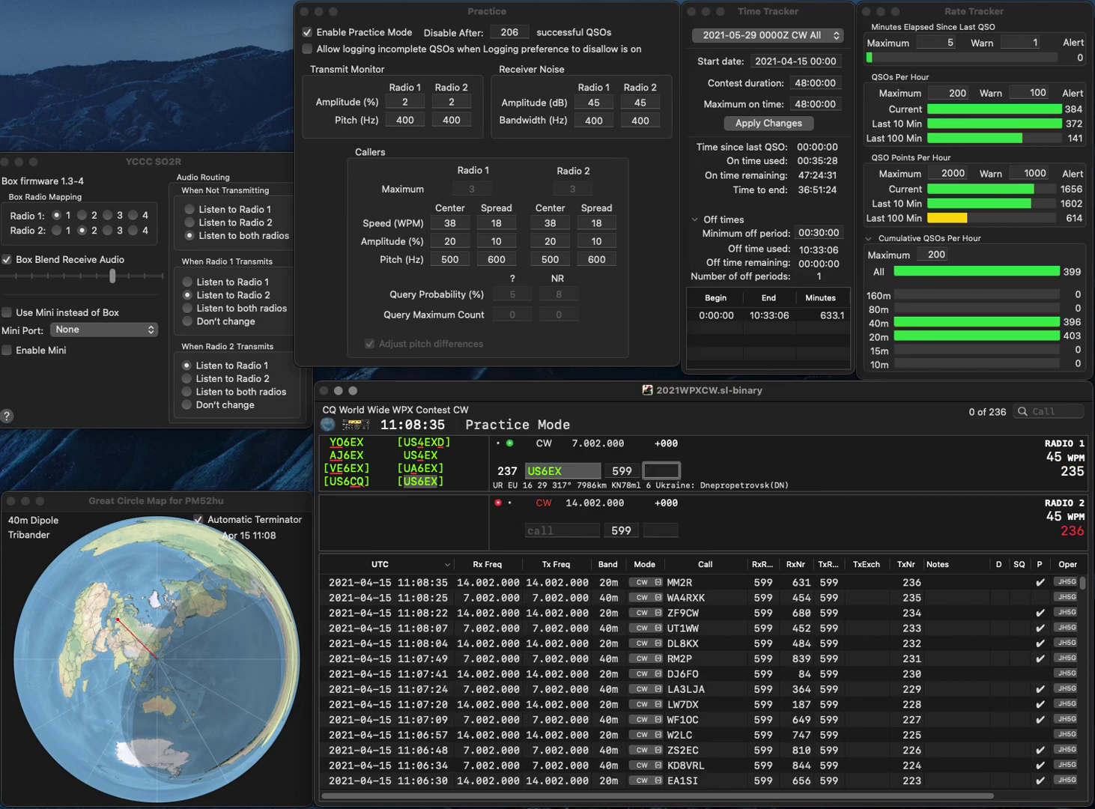
pyautogui.write('88')
pyautogui.press('Return')
pyautogui.press('\\')
pyautogui.write('RM')
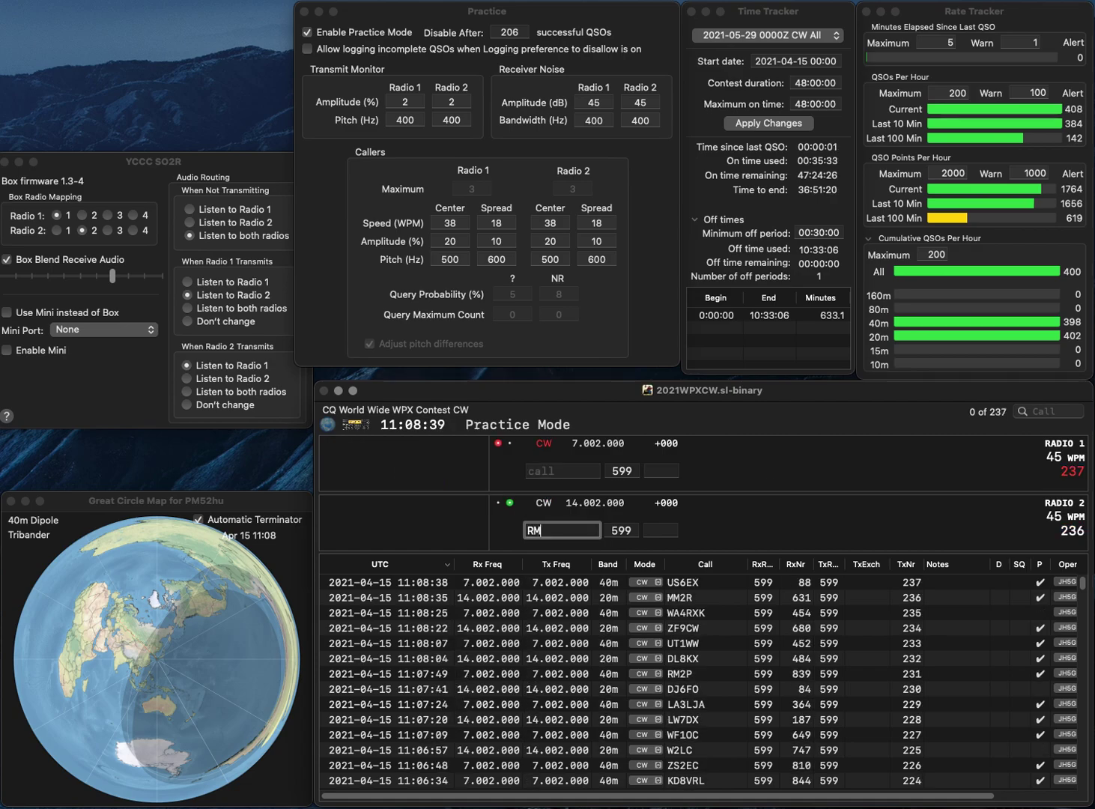
pyautogui.press('Return')
pyautogui.write('KD9SQT')
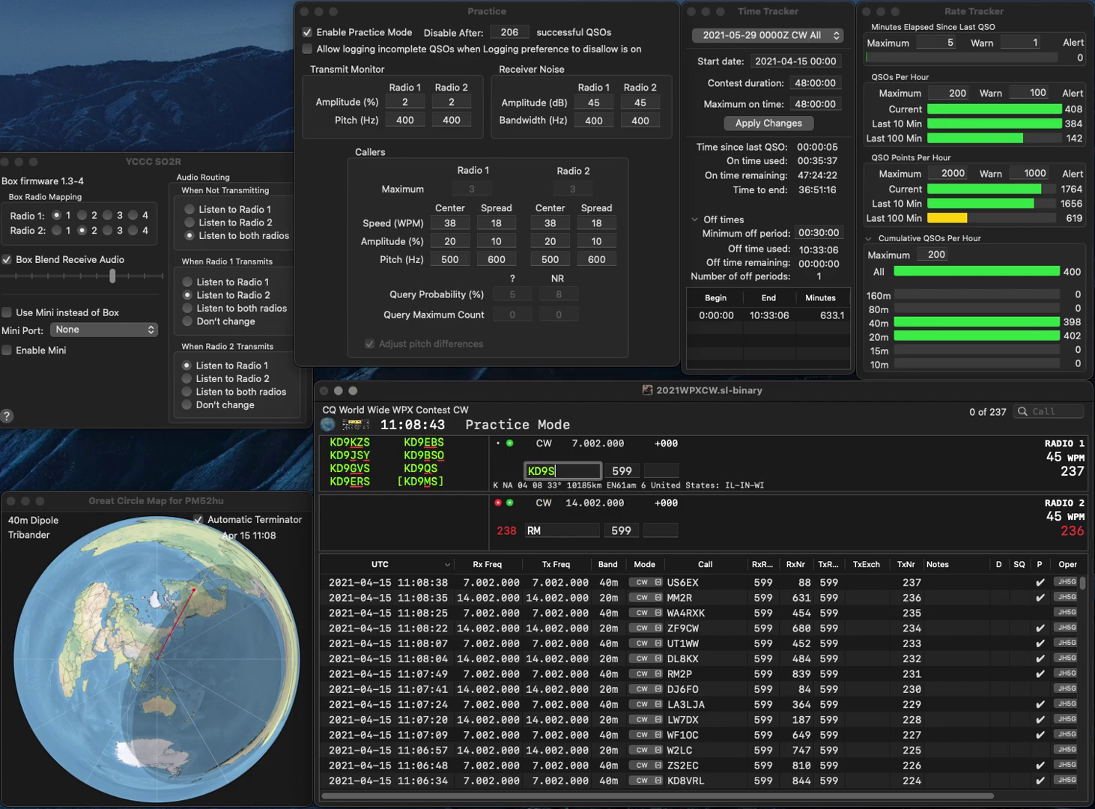
pyautogui.press('Left')
pyautogui.press('BackSpace')
pyautogui.write('H')
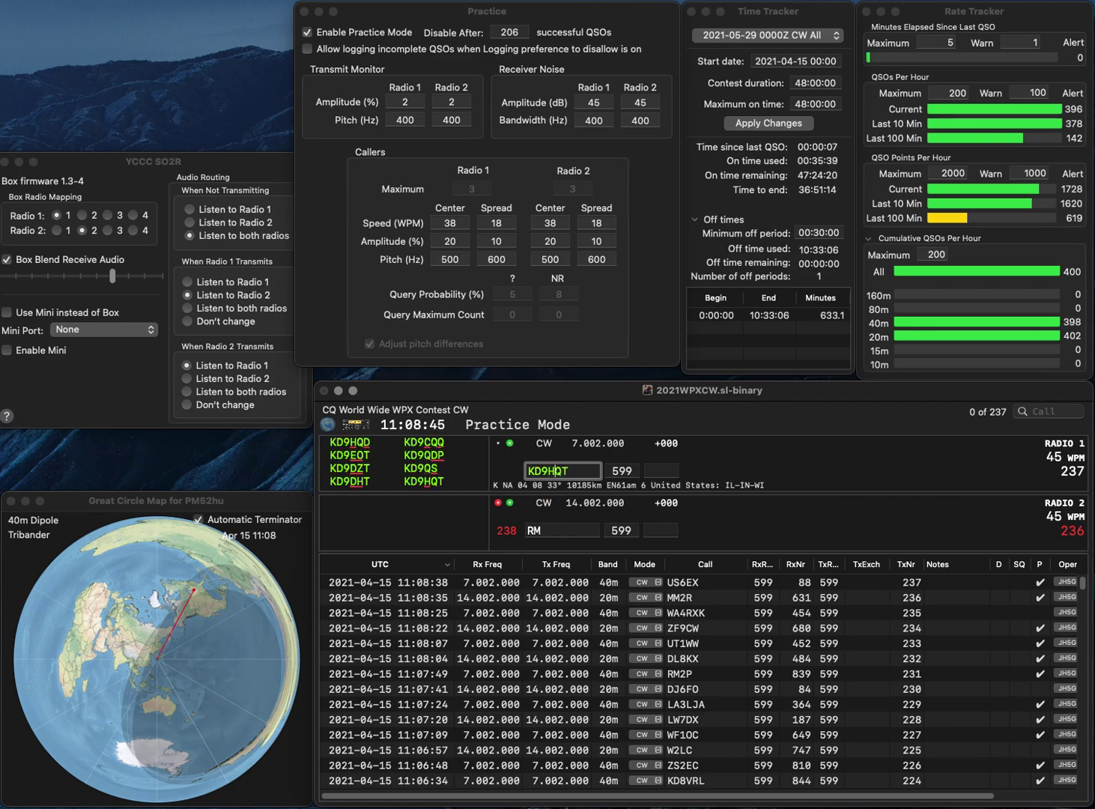
pyautogui.press('Return')
pyautogui.write('R')
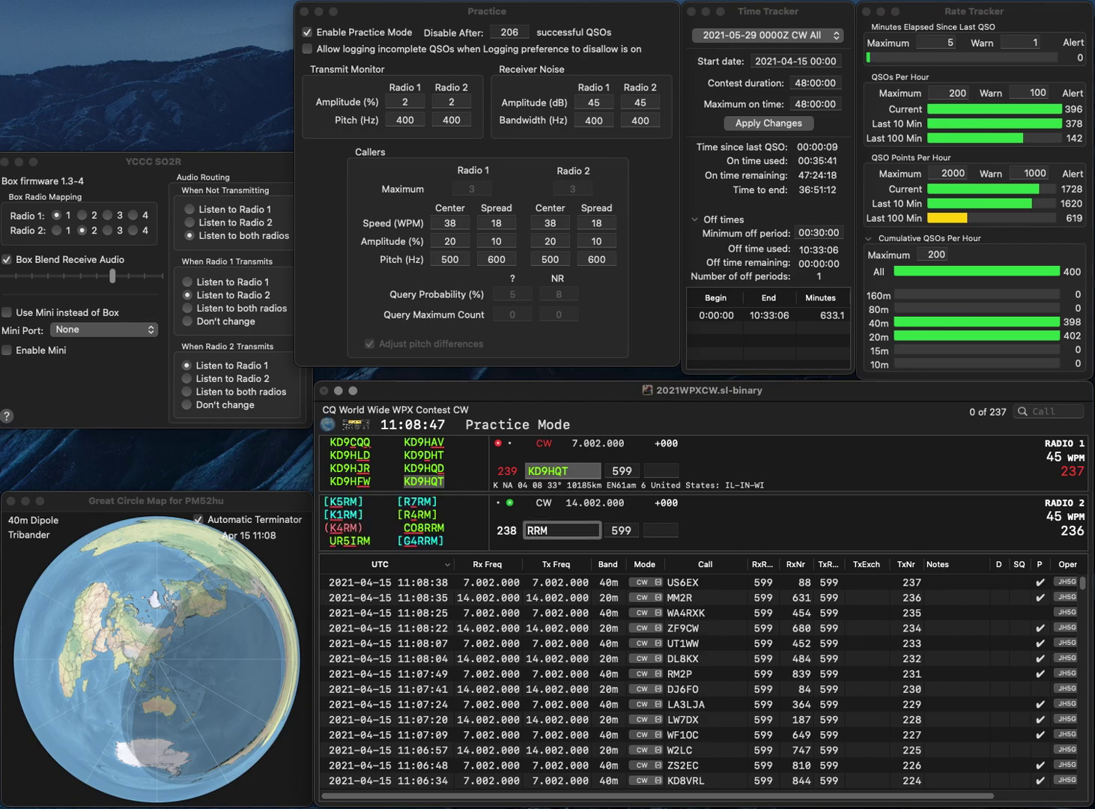
pyautogui.press('BackSpace')
pyautogui.write('L')
pyautogui.press('Delete')
pyautogui.press('Left')
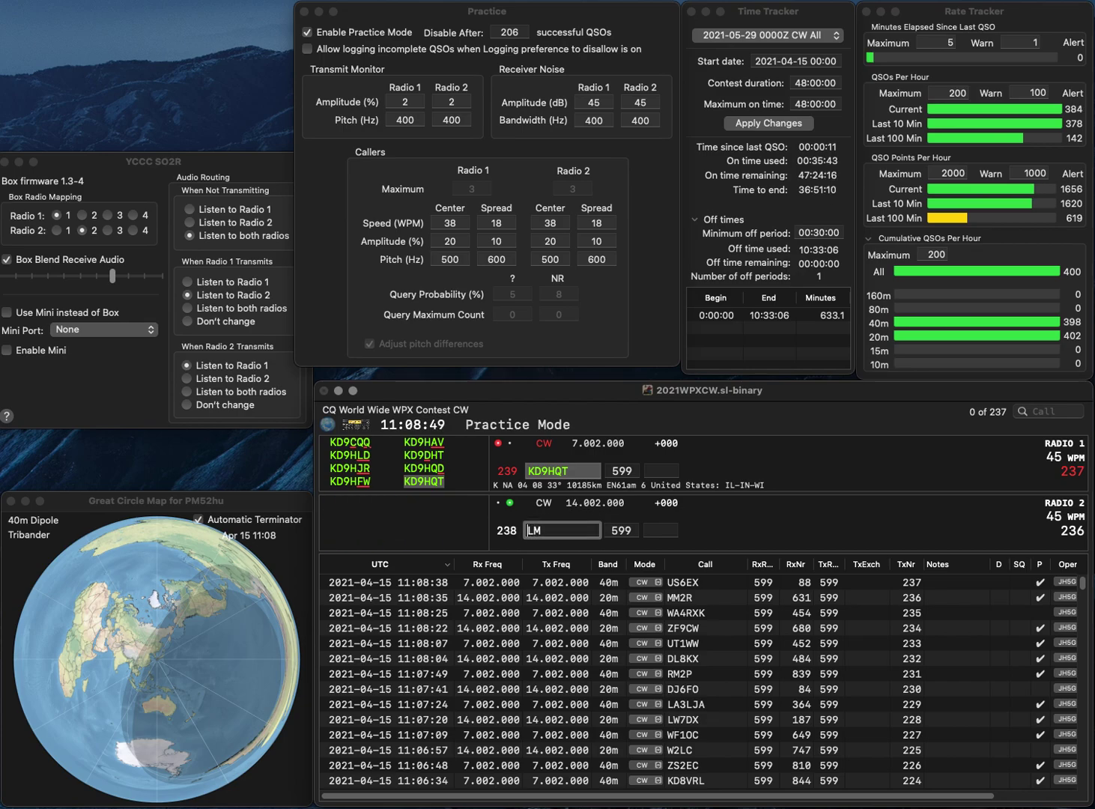
pyautogui.write('W0')
pyautogui.press('Return')
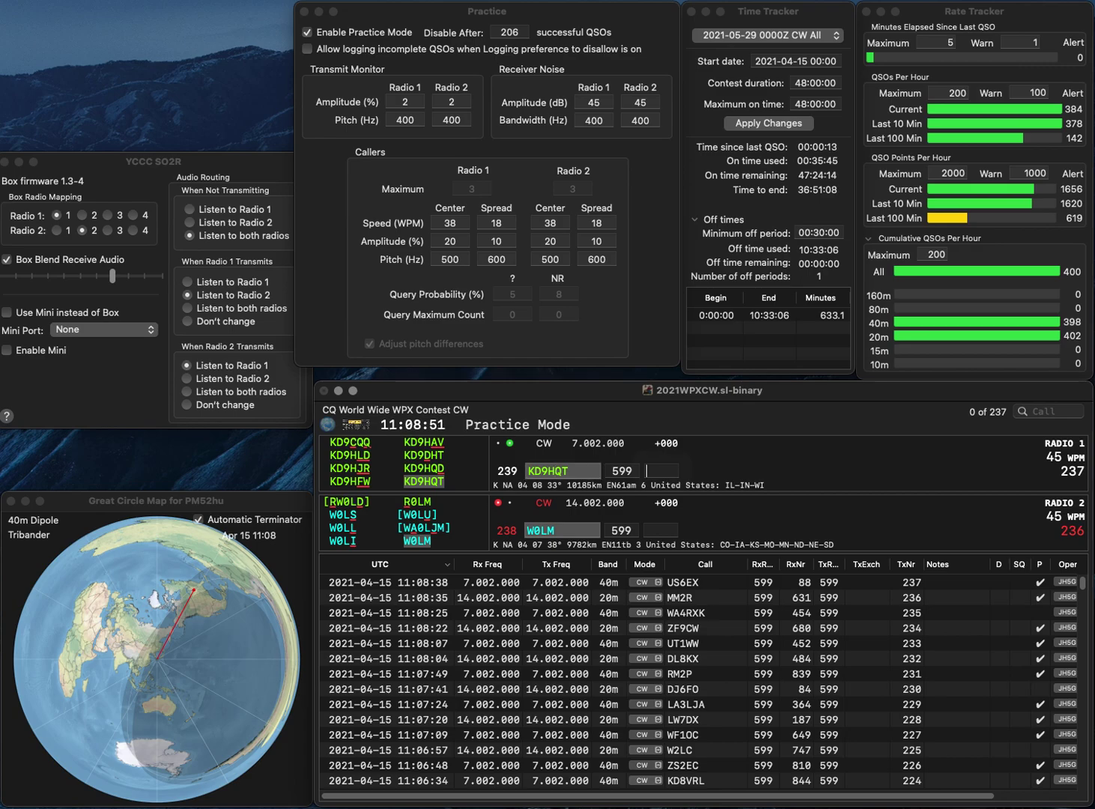
# - Log serial number 899 for KD9HQT on Radio 1
pyautogui.write('899')
pyautogui.press('Return')
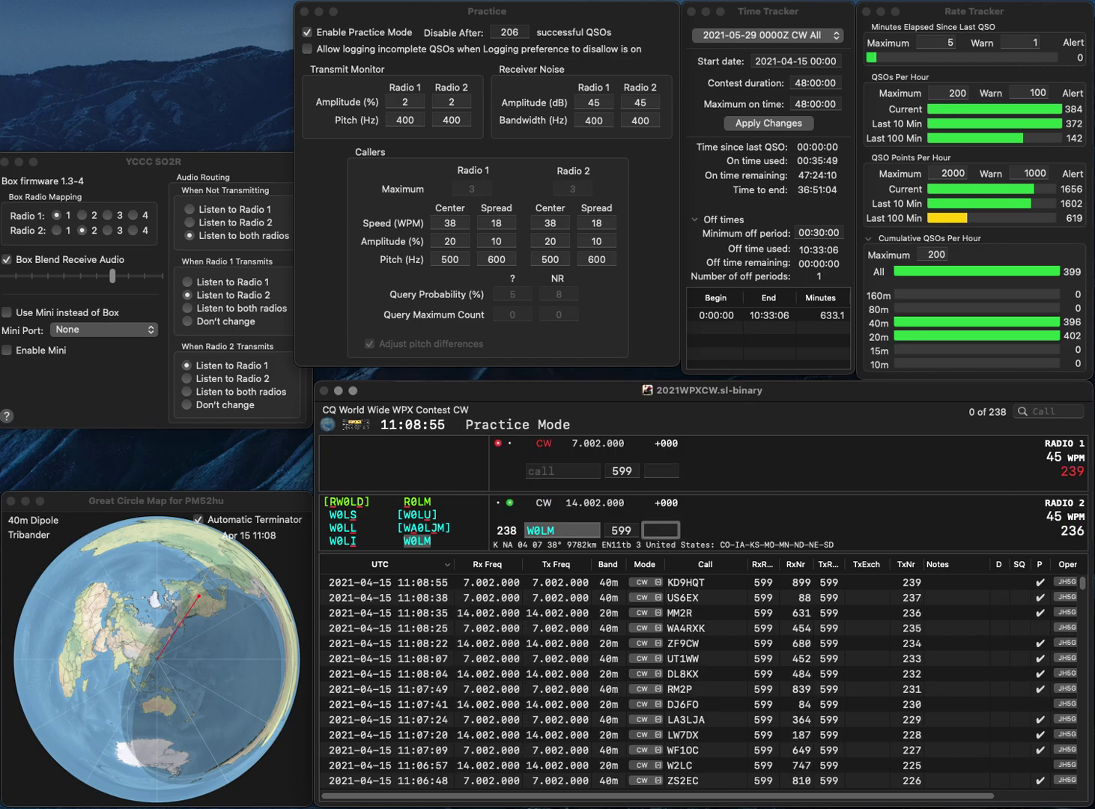
pyautogui.write('2')
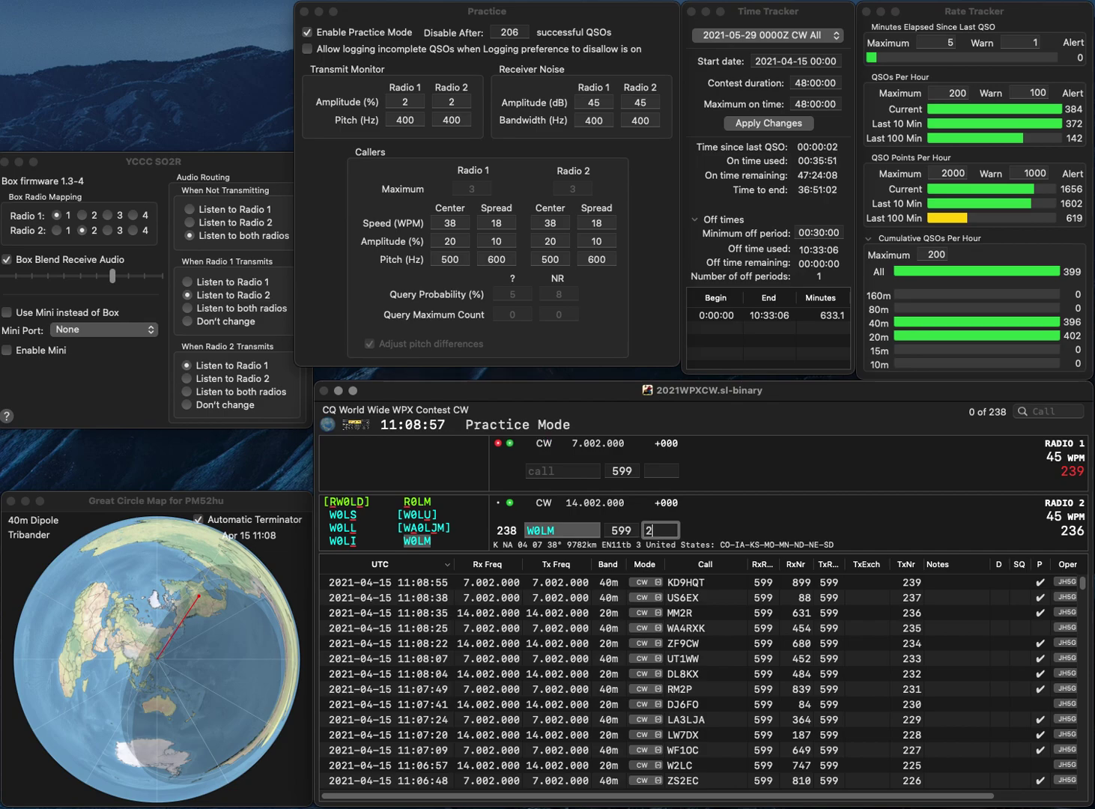
pyautogui.write('5245')
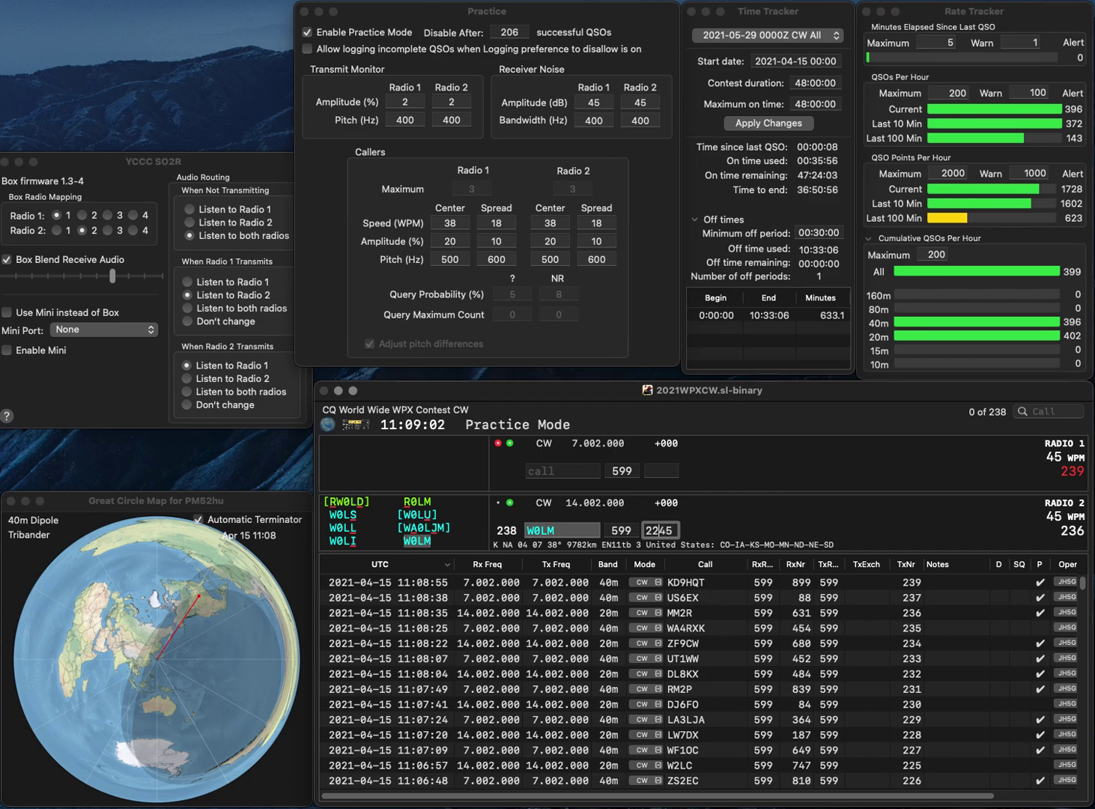
pyautogui.press('Left')
pyautogui.press('BackSpace')
pyautogui.press('Return')
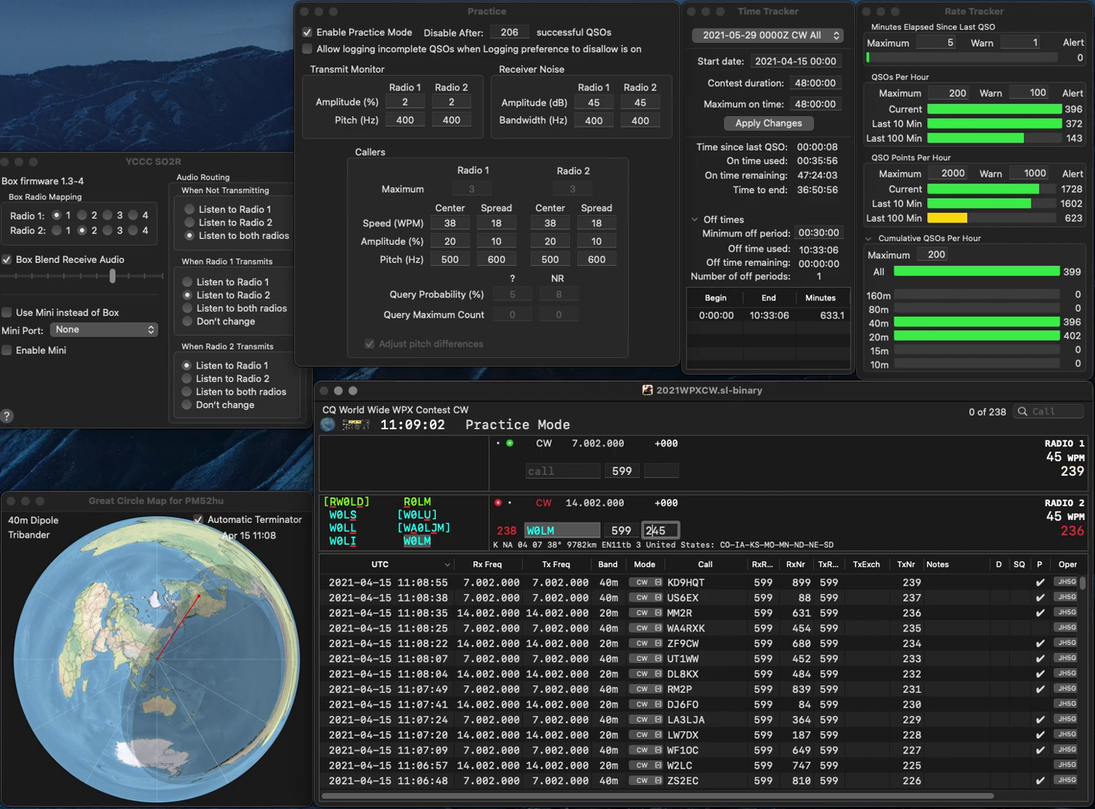
pyautogui.press('Return')
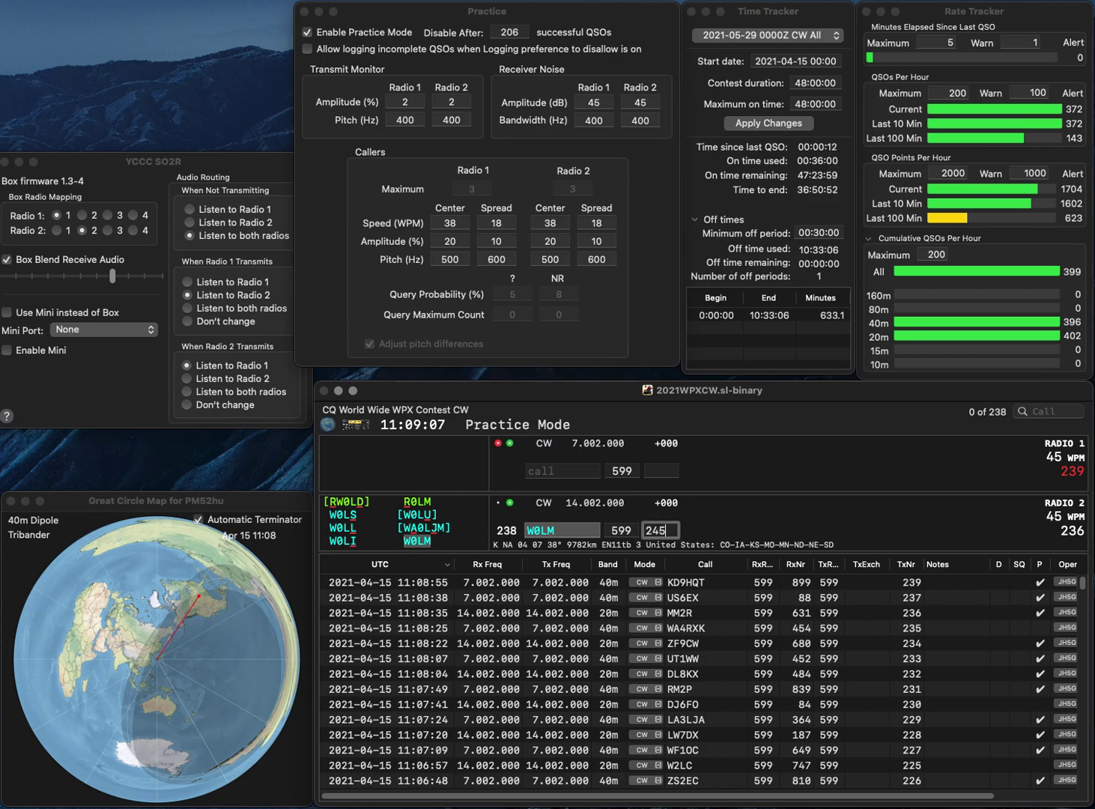
pyautogui.press('Return')
pyautogui.write('2AD')
pyautogui.press('Home')
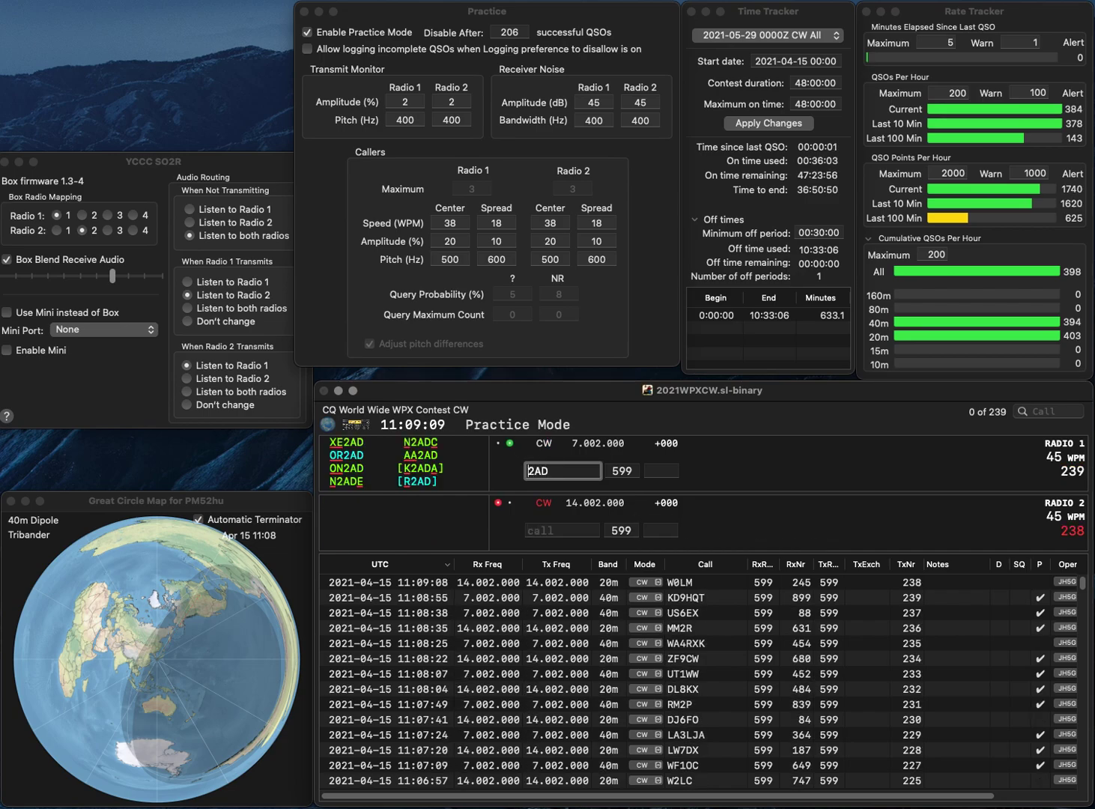
pyautogui.write('XE')
pyautogui.press('Return')
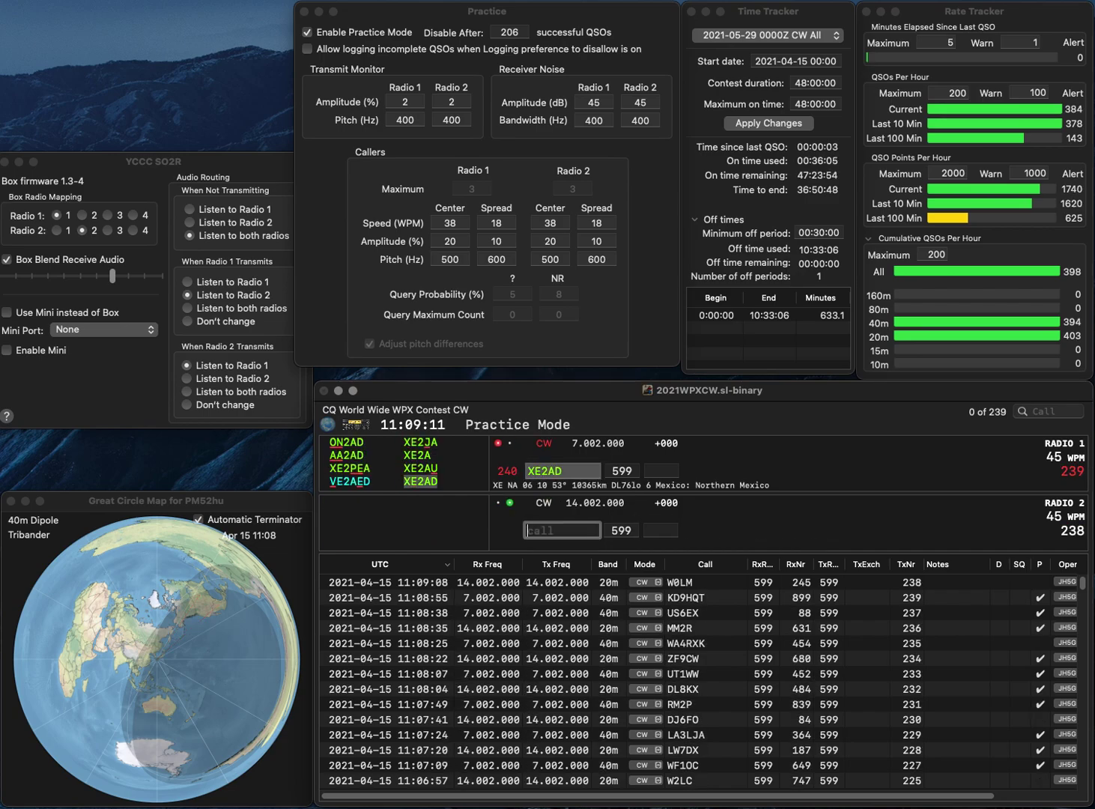
pyautogui.write('JA1KE')
pyautogui.write('V')
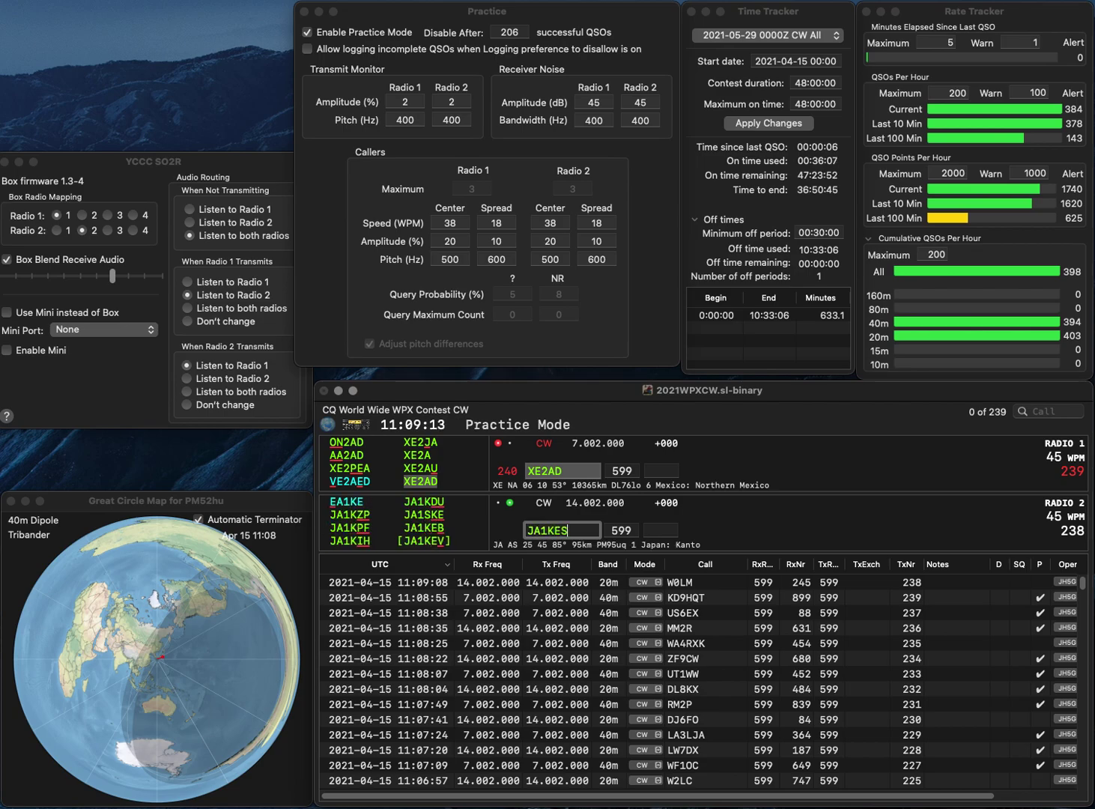
pyautogui.press('Return')
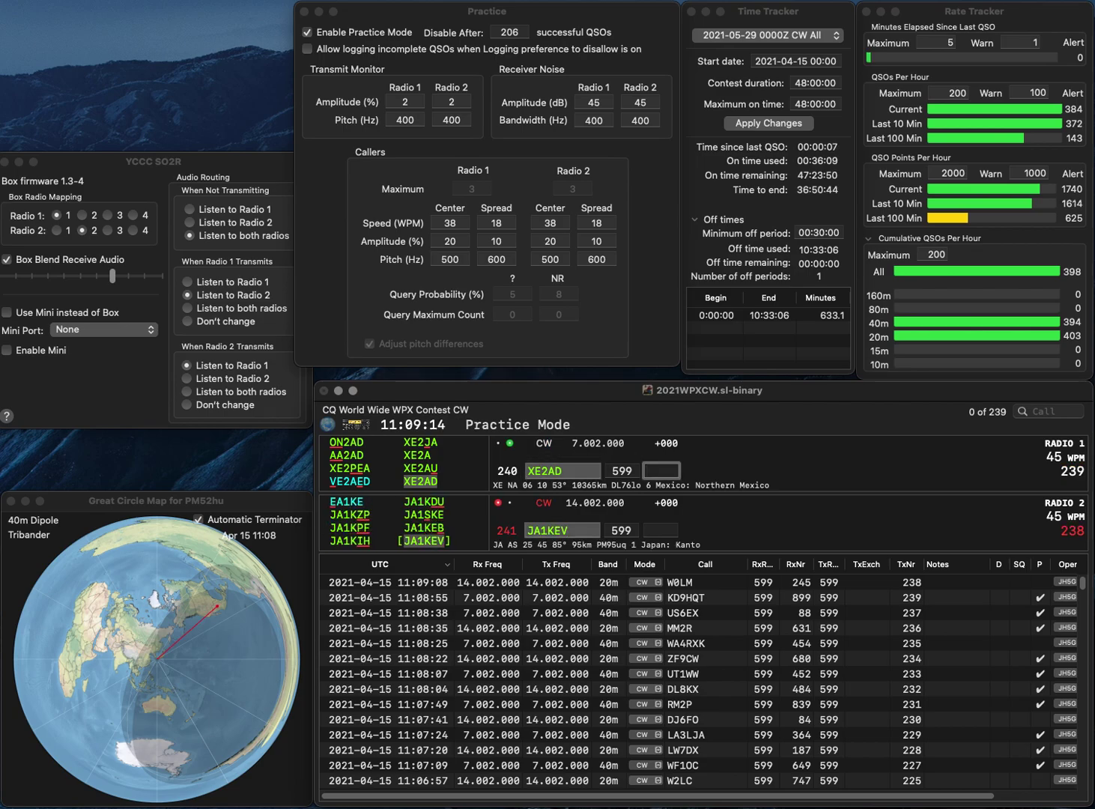
# - Log serial number 996 for XE2AD on Radio 1 and serial number 833 for JA1KEV on Radio 2
pyautogui.write('996')
pyautogui.press('Return')
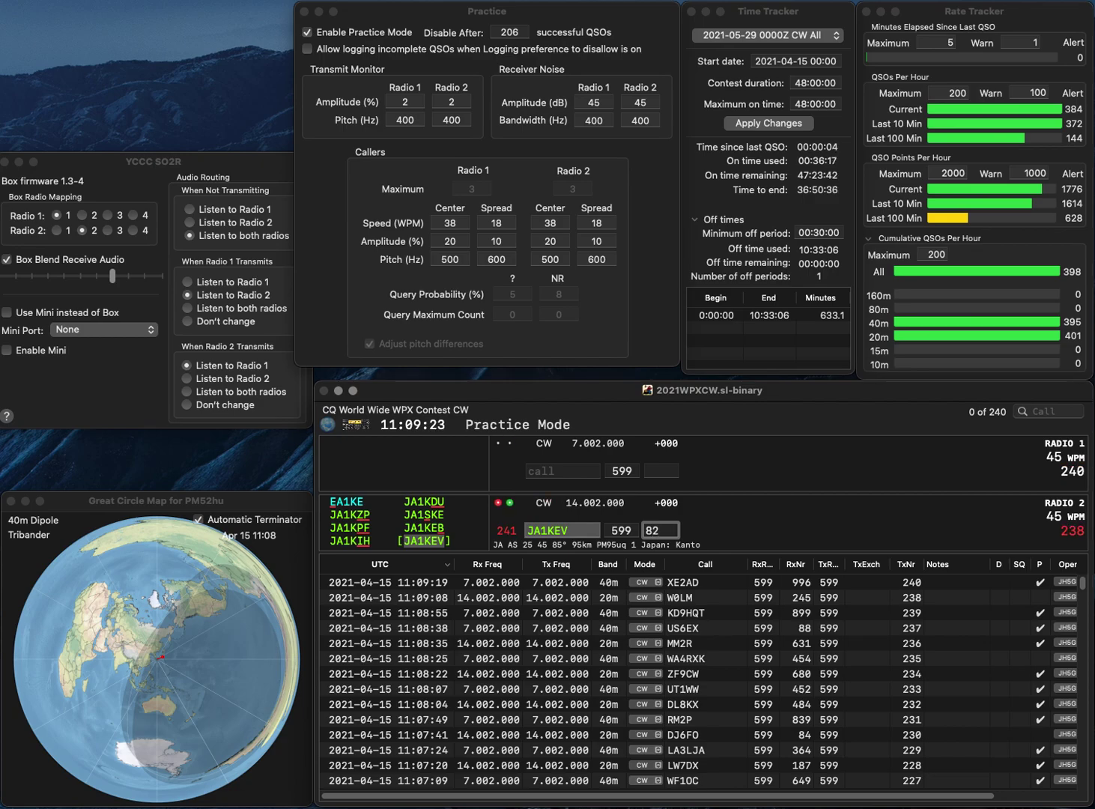
pyautogui.press('BackSpace')
pyautogui.write('33')
pyautogui.press('Return')
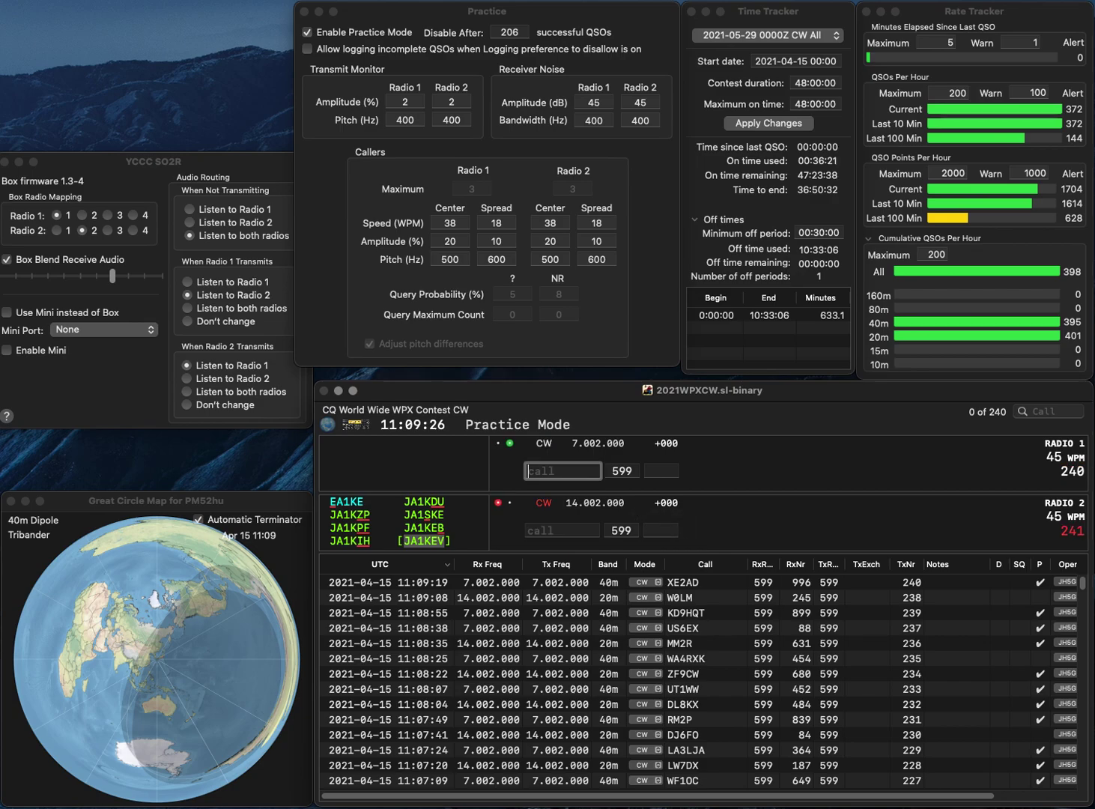
pyautogui.write('AA7IS')
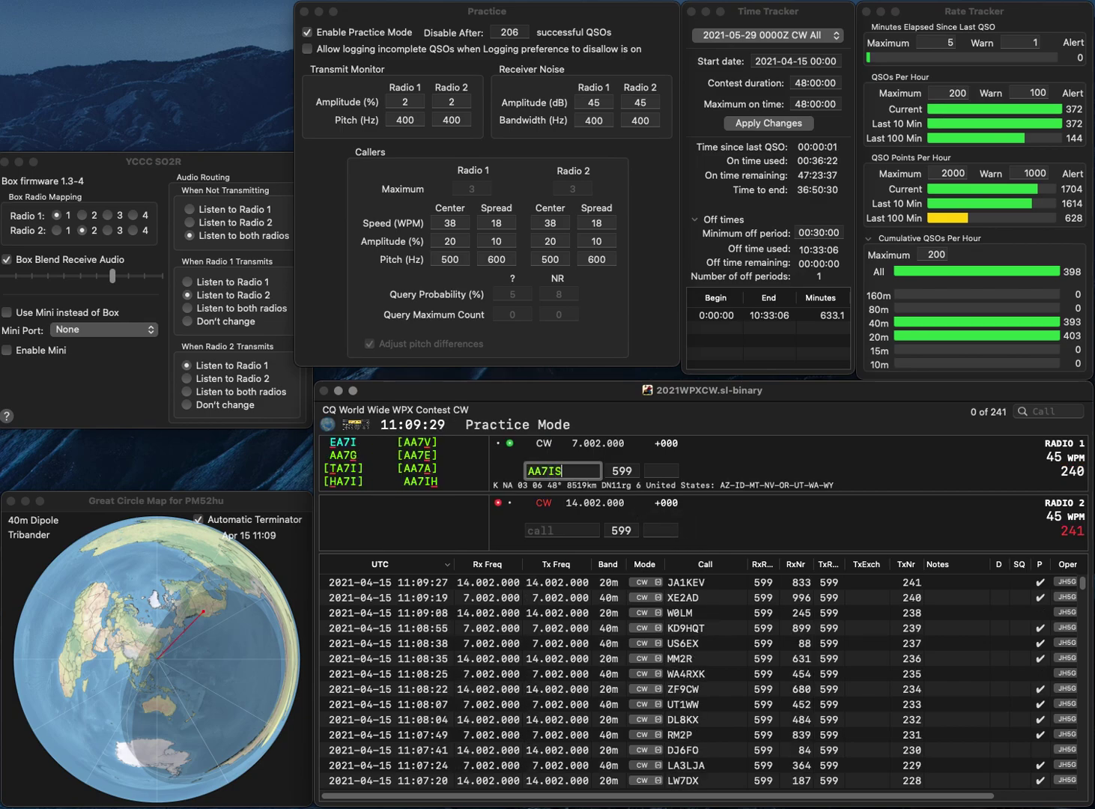
pyautogui.press('Return')
pyautogui.write('K3')
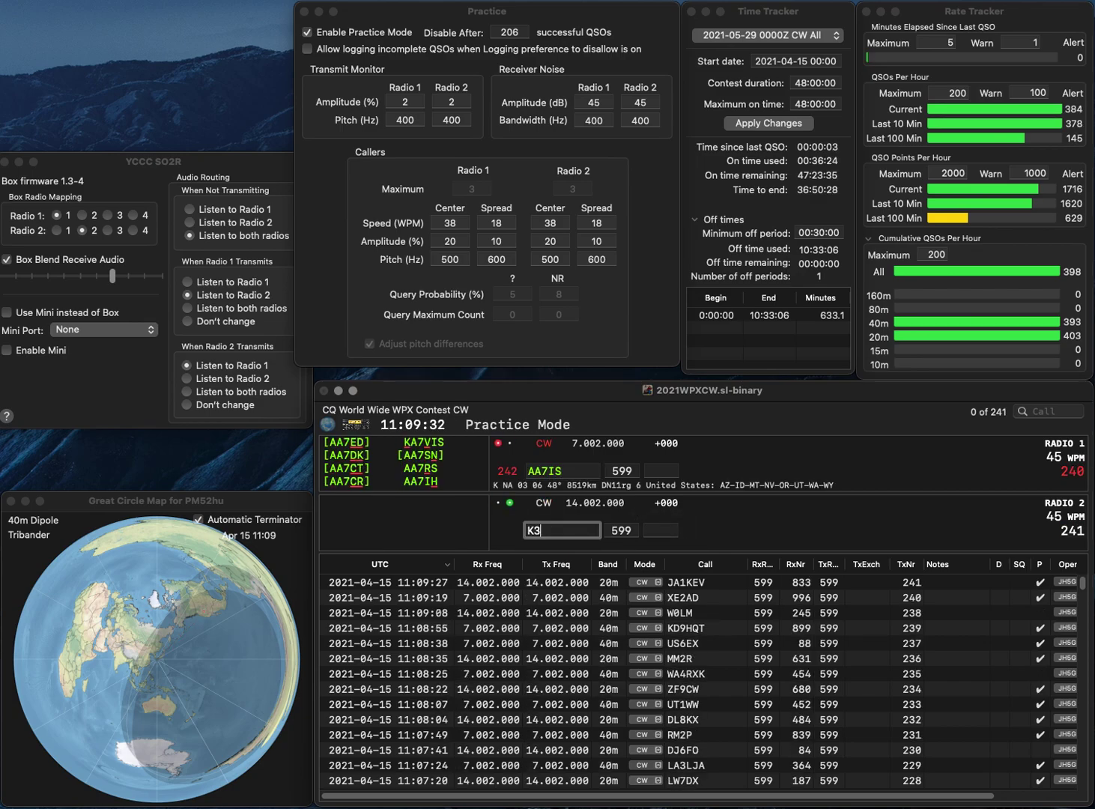
pyautogui.write('NDM')
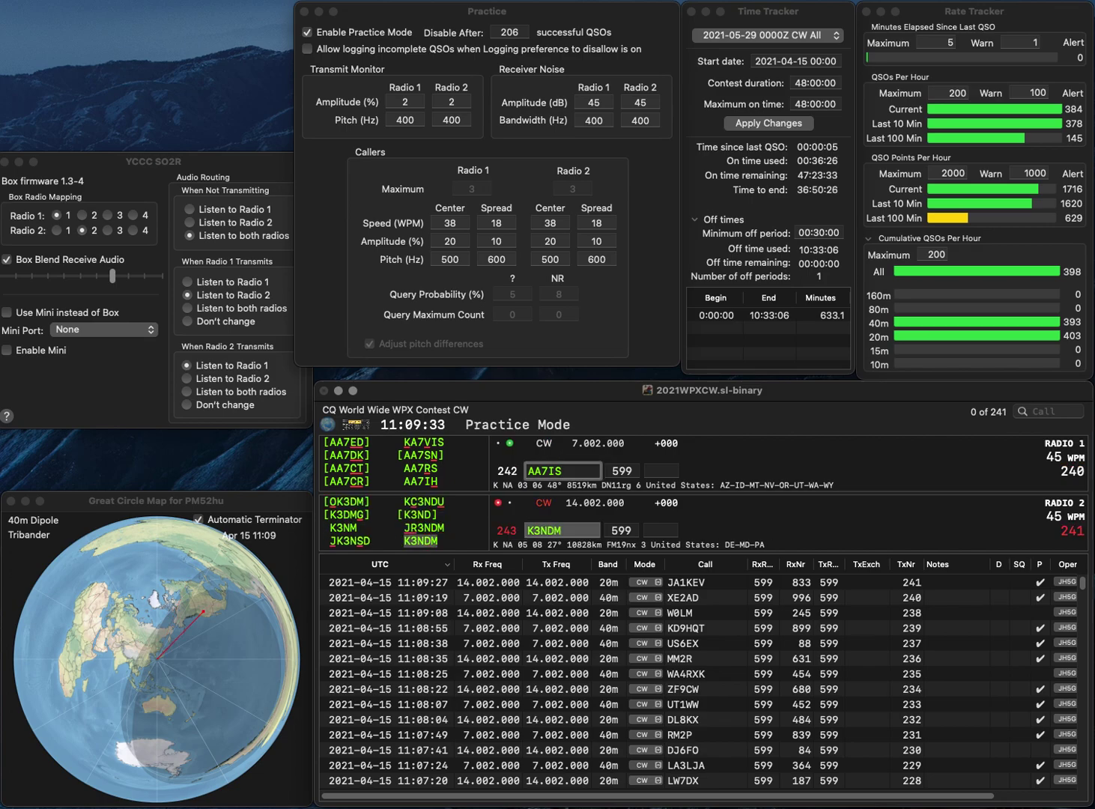
pyautogui.press('BackSpace')
pyautogui.write('H')
pyautogui.press('Return')
pyautogui.press('space')
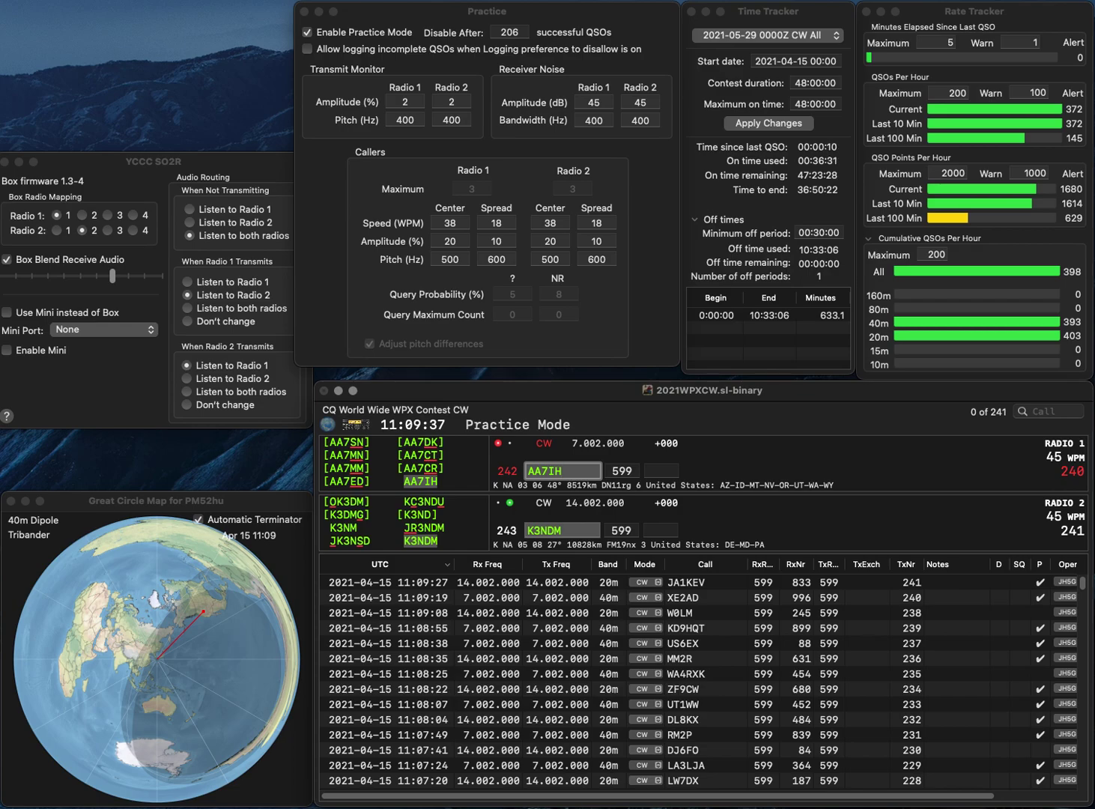
pyautogui.write('307')
pyautogui.press('Return')
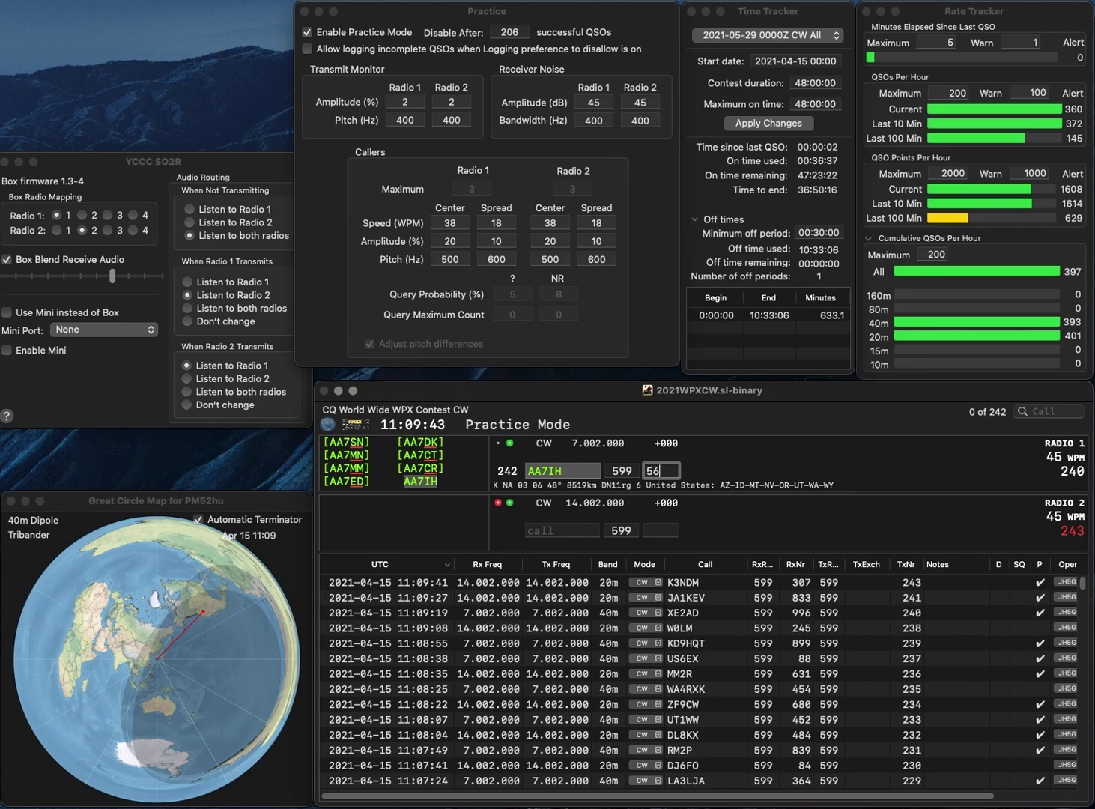
pyautogui.press('Return')
# - Answer the Radio 2 caller with the call changed to KE2GT and answer VB7R on Radio 1
pyautogui.write('KE2ZT')
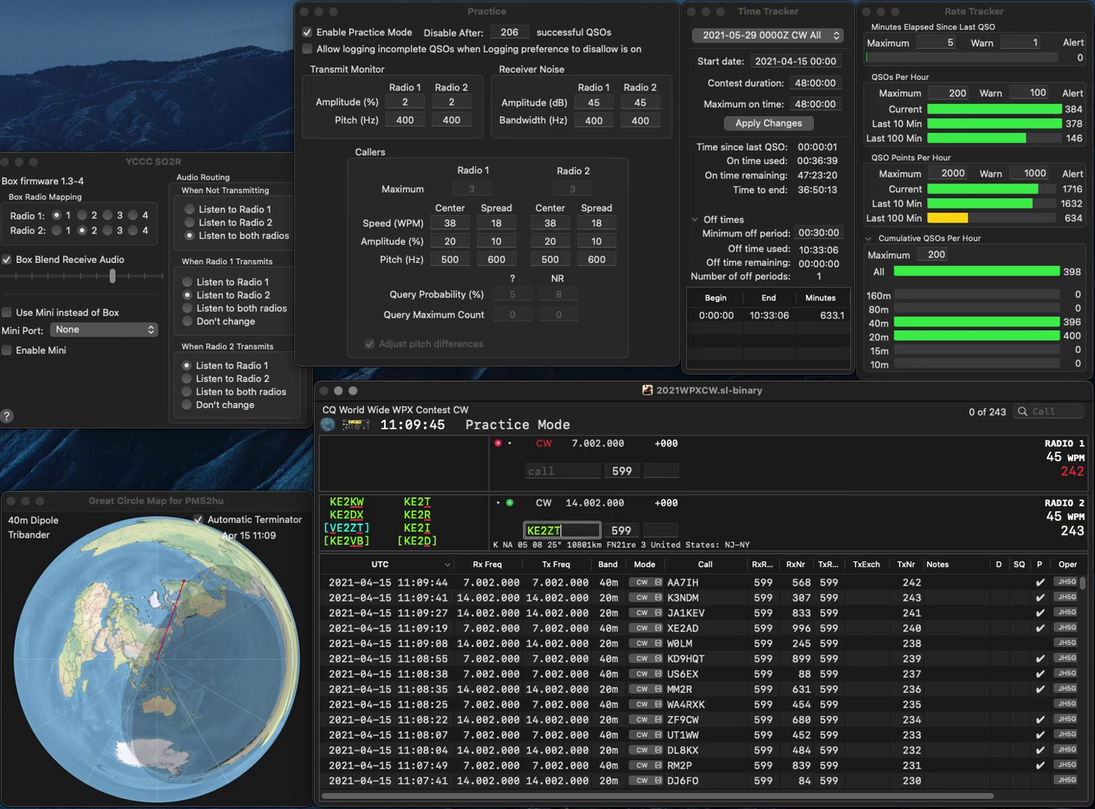
pyautogui.press('Left')
pyautogui.press('BackSpace')
pyautogui.write('G')
pyautogui.press('Return')
pyautogui.write('V')
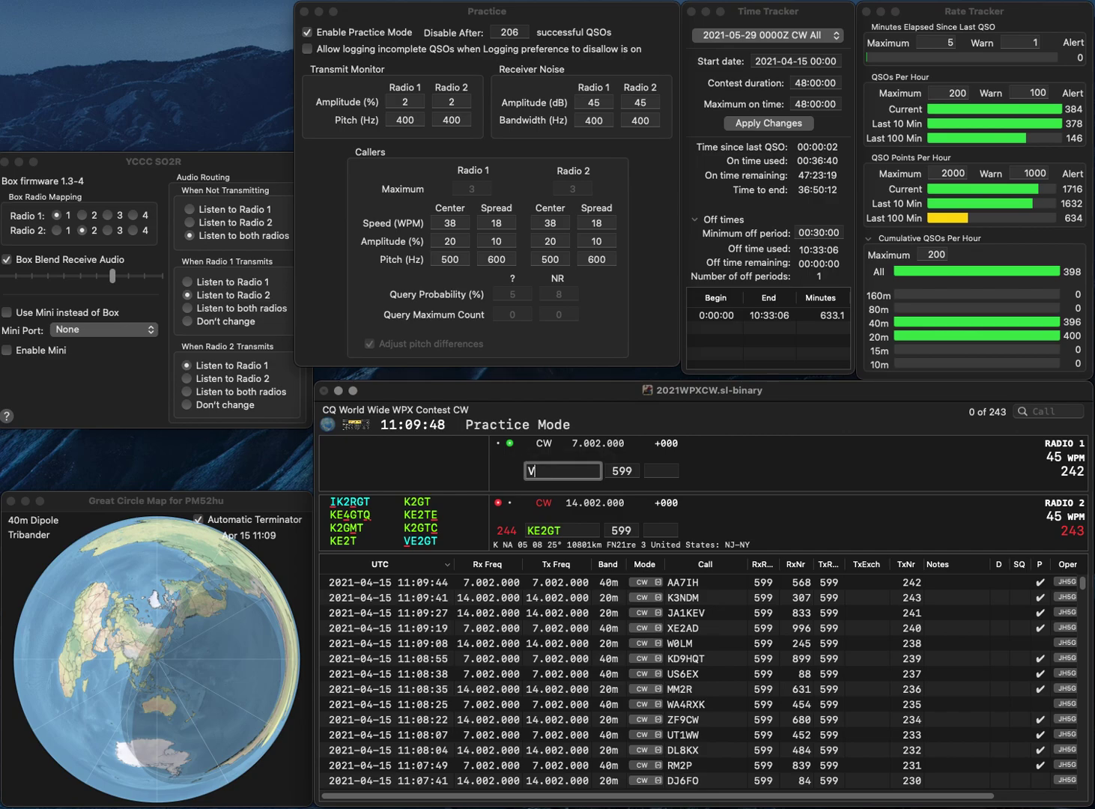
pyautogui.write('B7R')
pyautogui.press('Return')
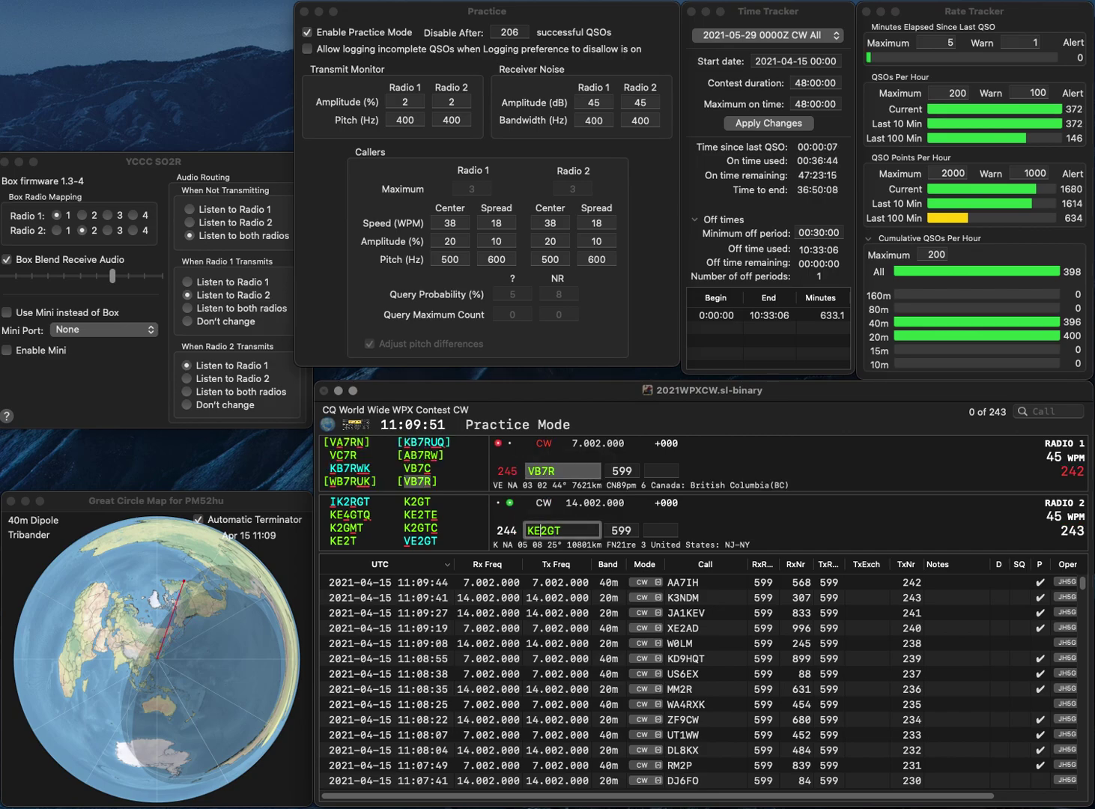
pyautogui.write('V')
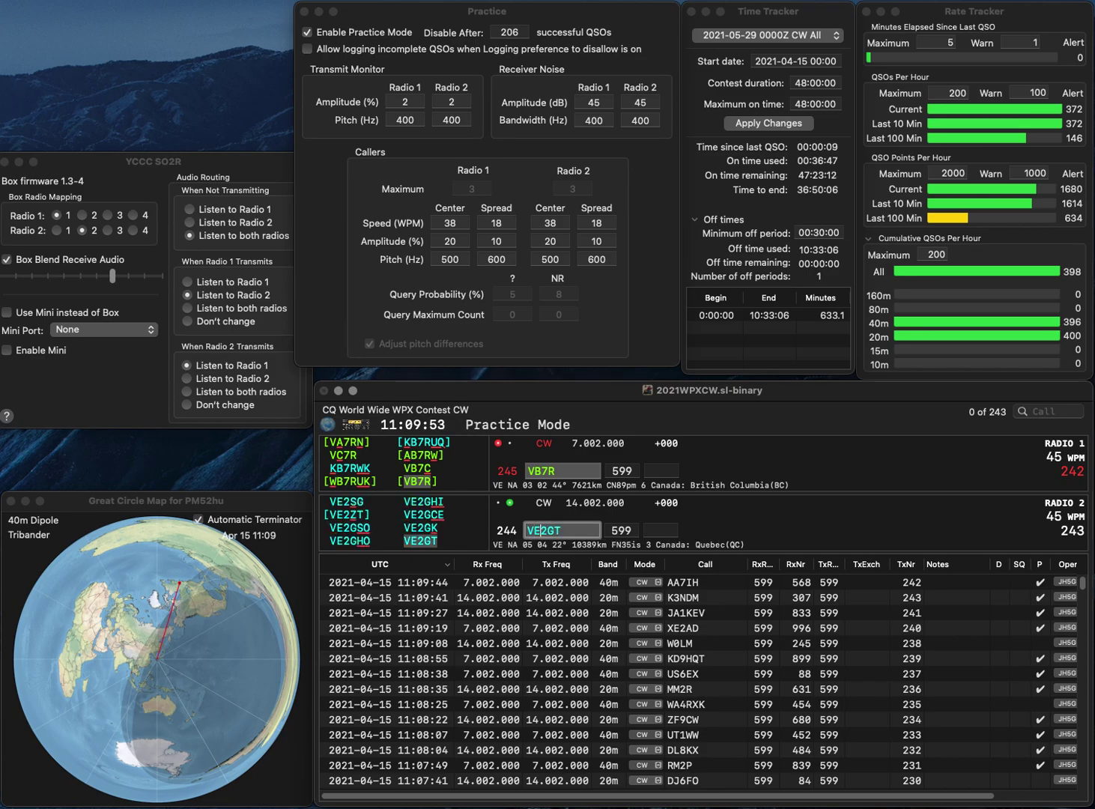
pyautogui.press('Delete')
pyautogui.press('Delete')
pyautogui.write('2')
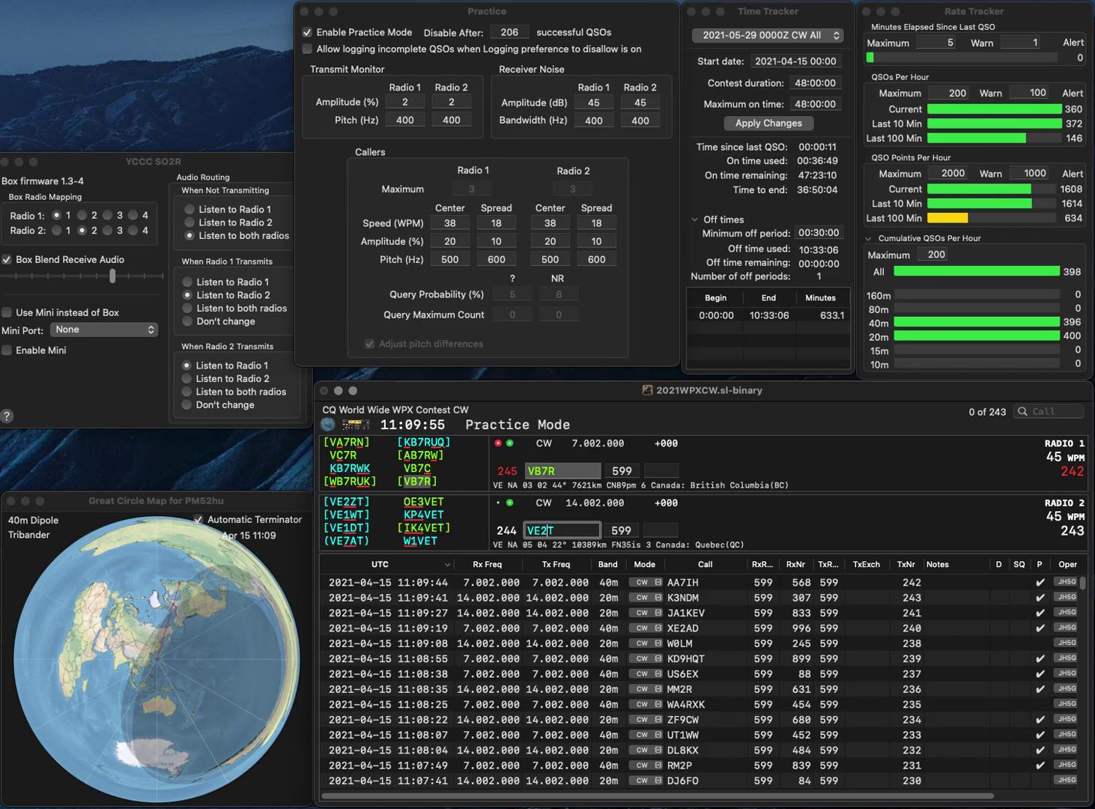
pyautogui.write('Z')
pyautogui.press('Return')
pyautogui.write('55')
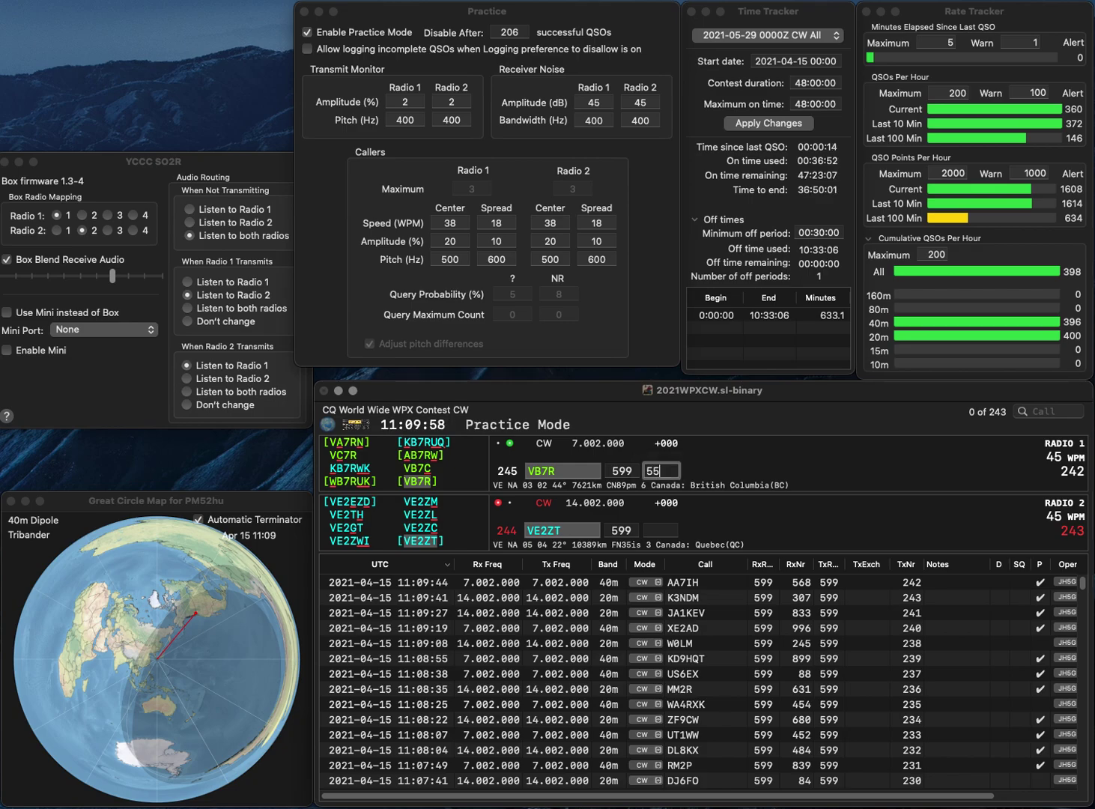
pyautogui.press('Return')
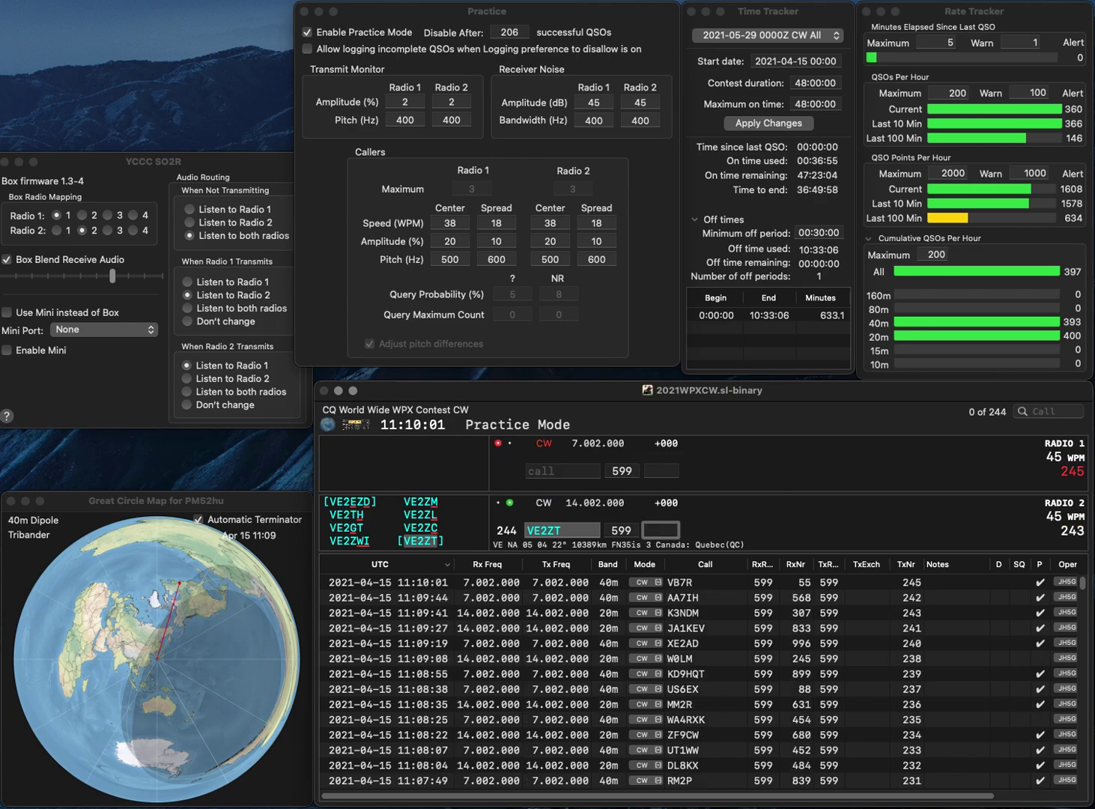
pyautogui.write('913')
pyautogui.press('Return')
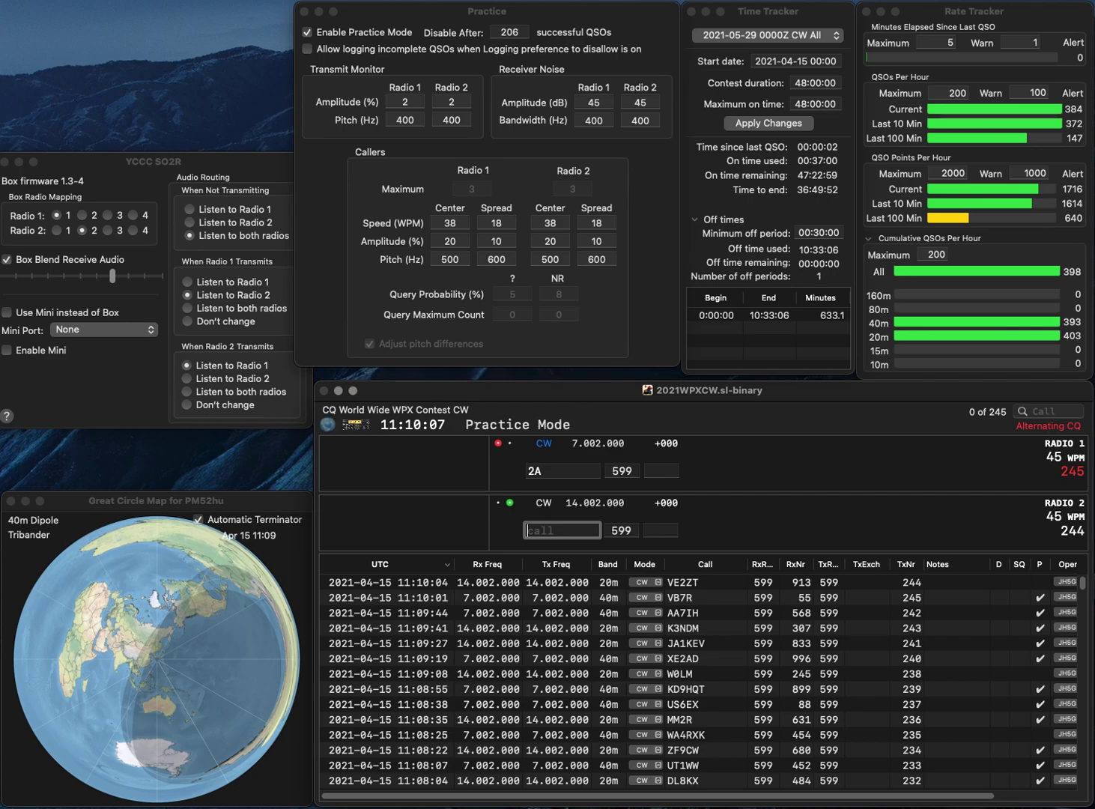
# - Send the partial call BX on Radio 2, complete the partial call 2A on Radio 1 as ZY2A and send it
pyautogui.write('BX')
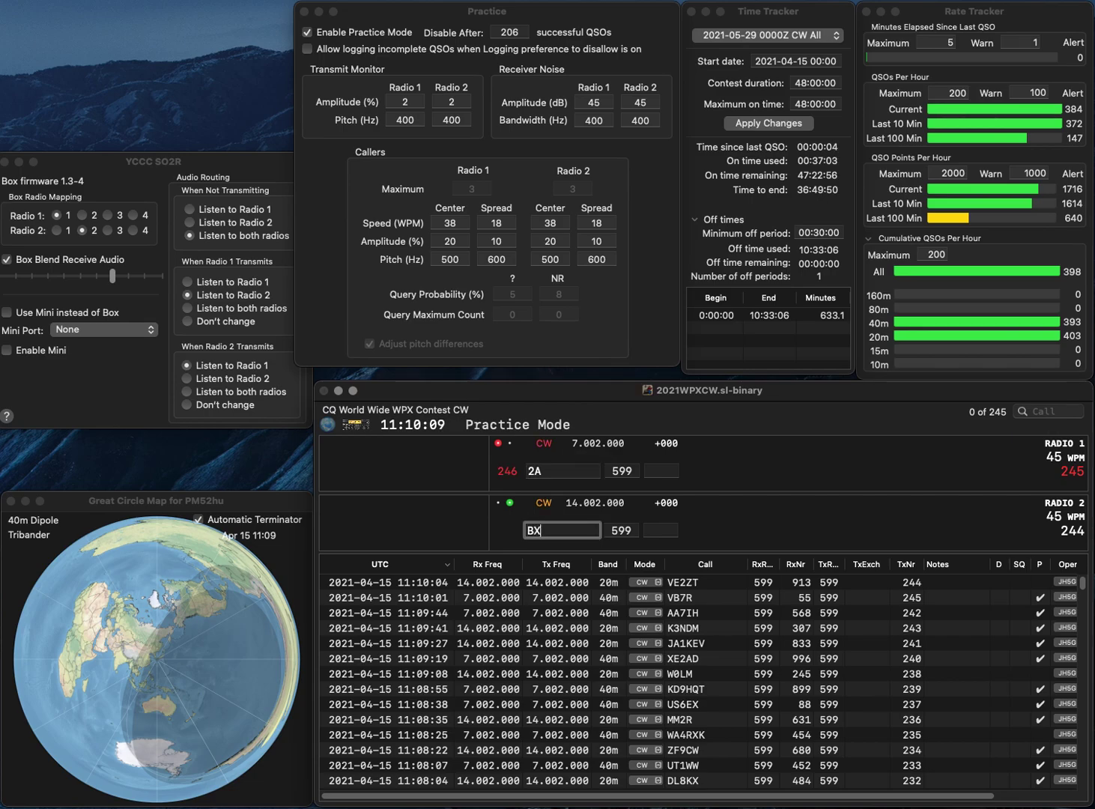
pyautogui.press('Return')
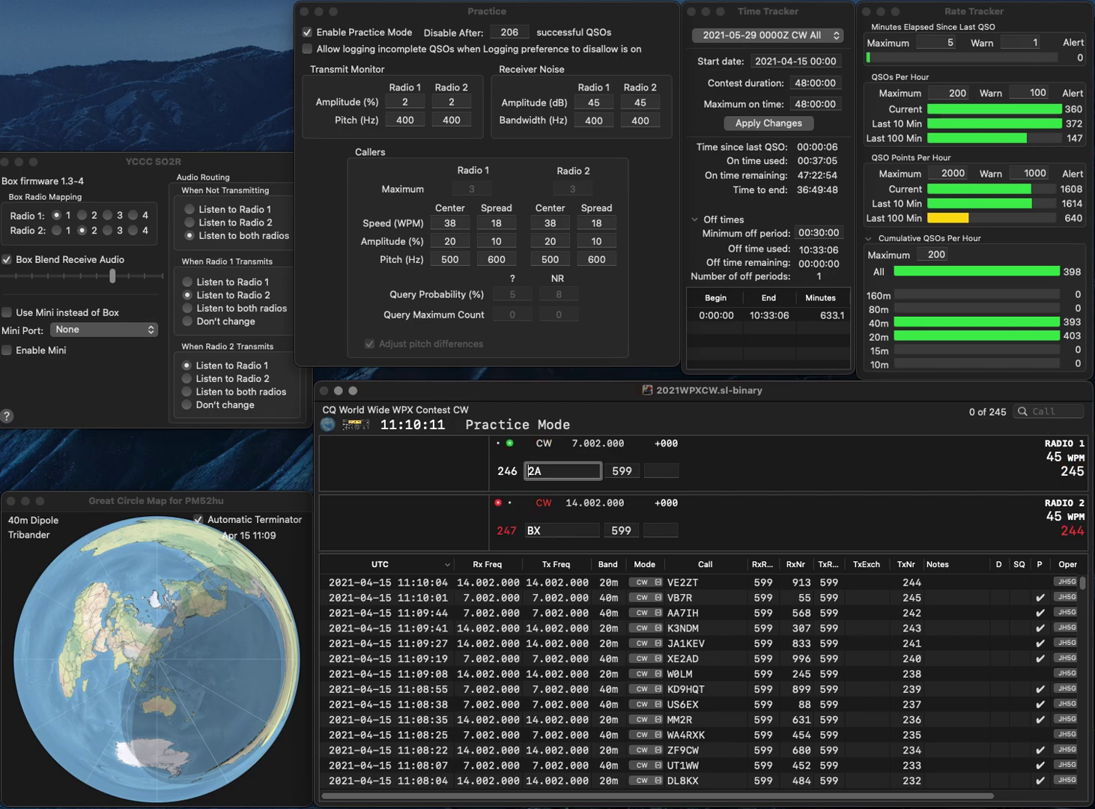
pyautogui.write('ZY')
pyautogui.press('Return')
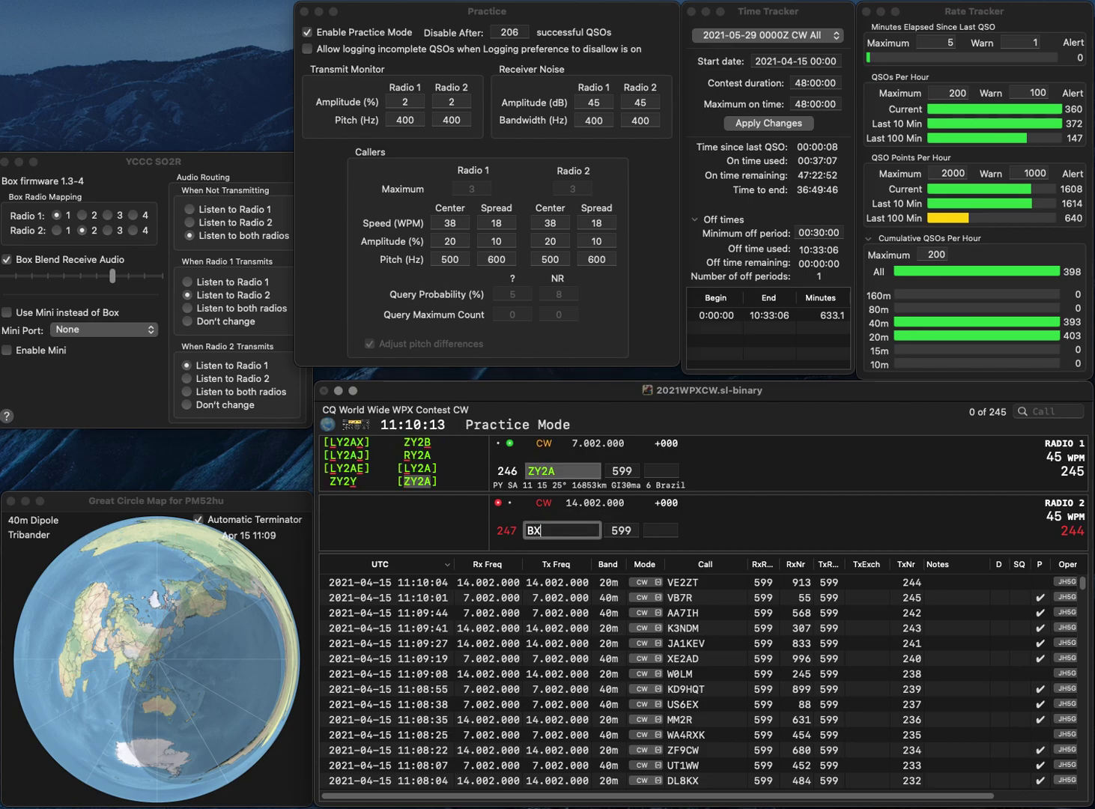
# - Replace the partial call on Radio 2 with KS4YX and send it
pyautogui.press('BackSpace')
pyautogui.press('BackSpace')
pyautogui.write('KS4YX')
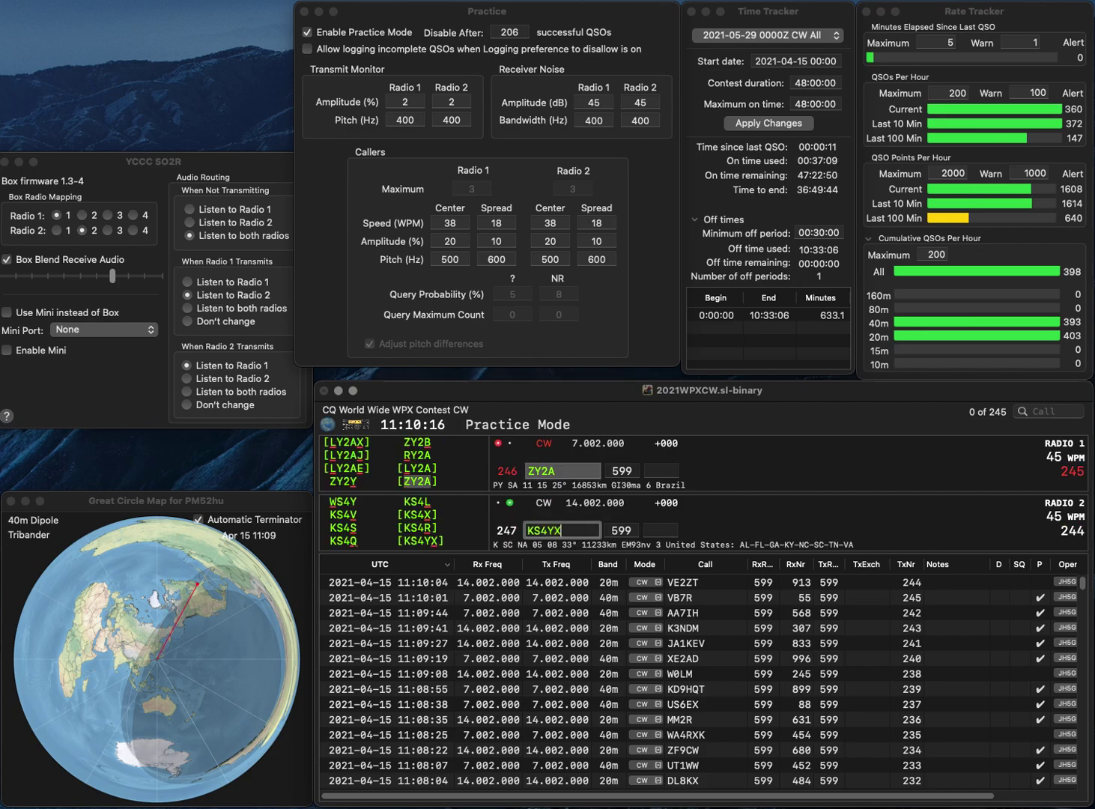
pyautogui.press('Return')
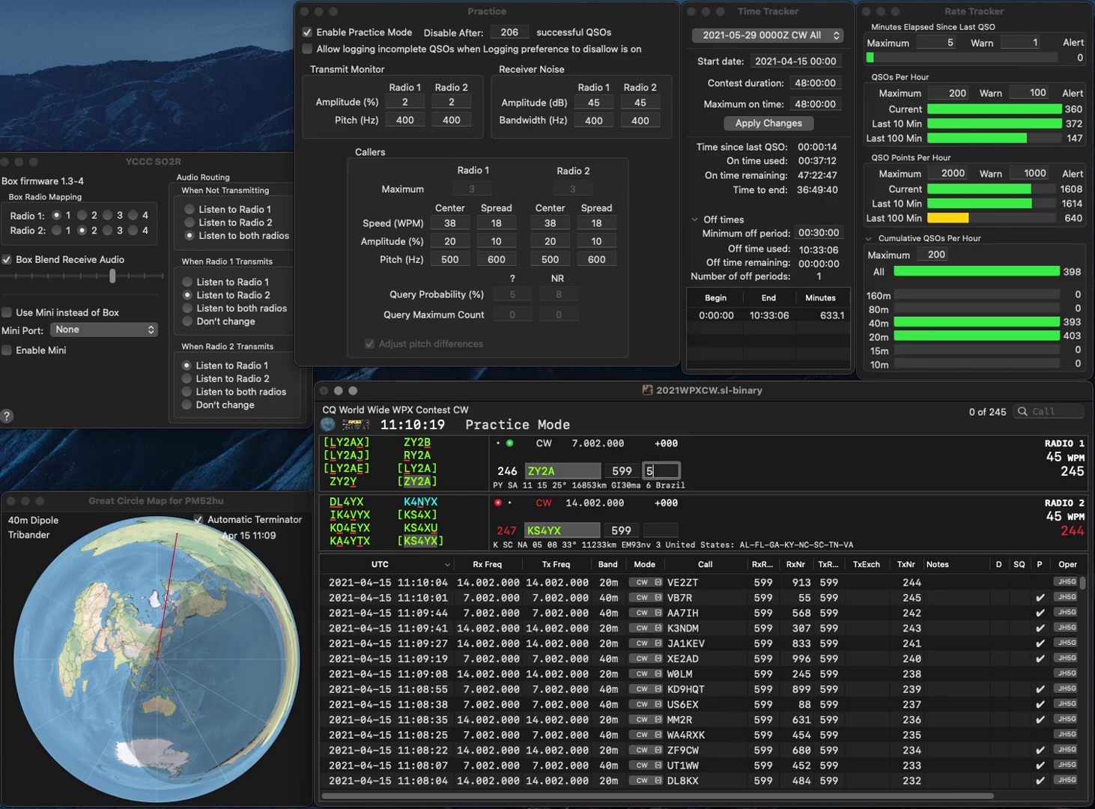
pyautogui.press('Down')
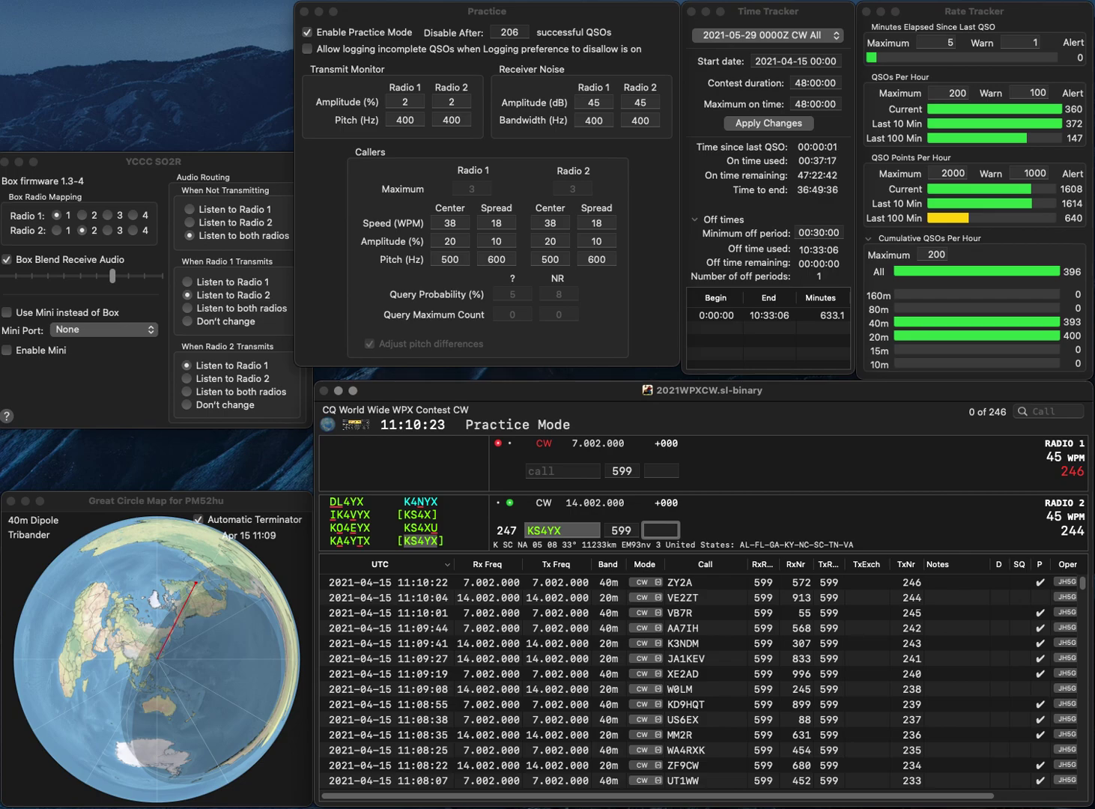
pyautogui.write('453')
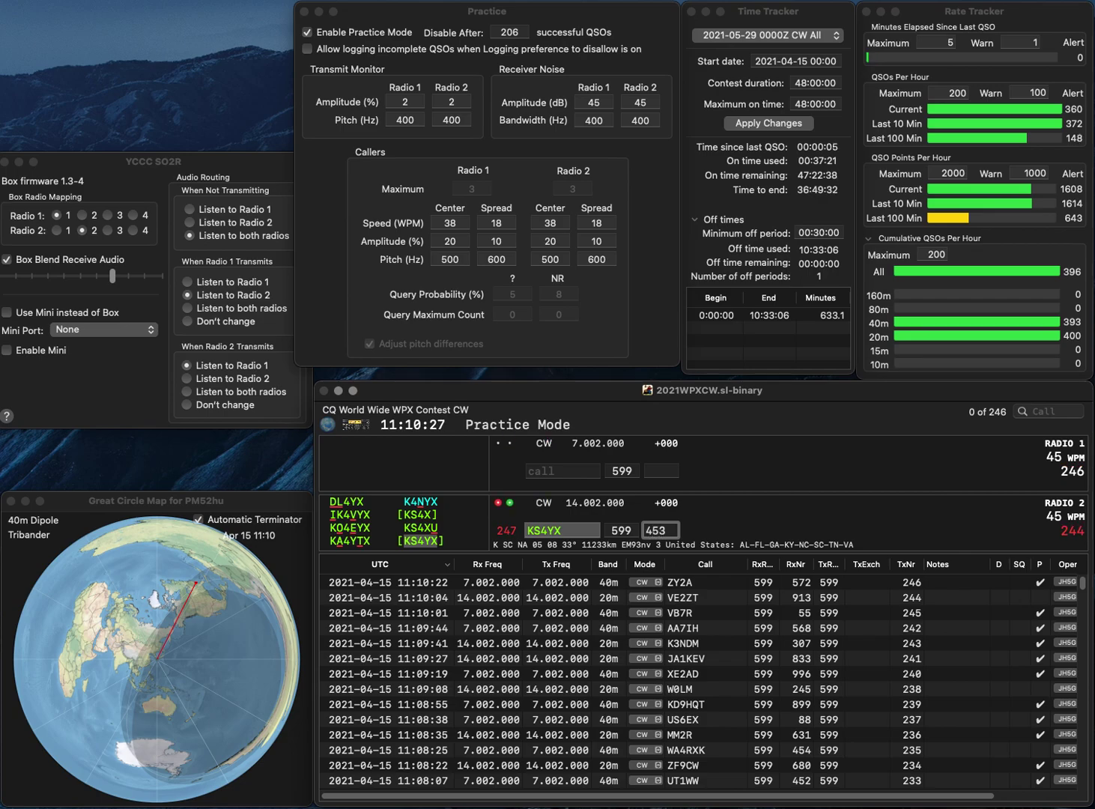
pyautogui.press('Return')
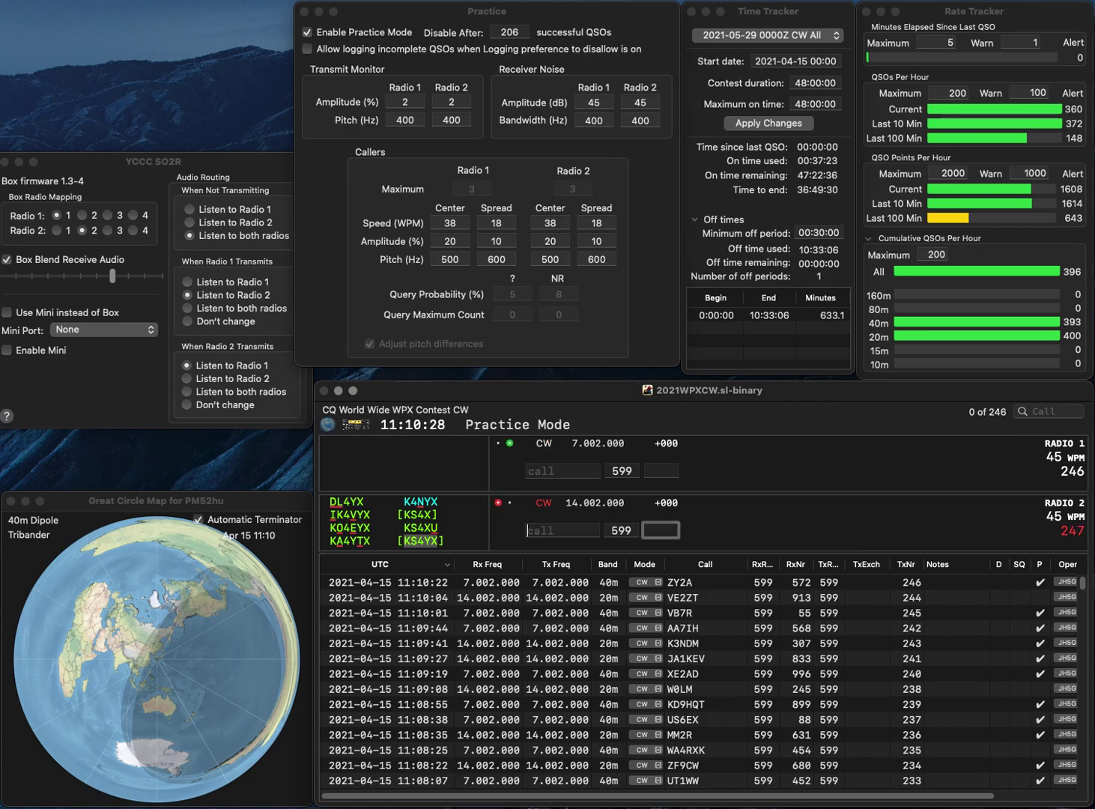
# - Answer N1ZN on Radio 1 and N5VR on Radio 2
pyautogui.write('N1ZN')
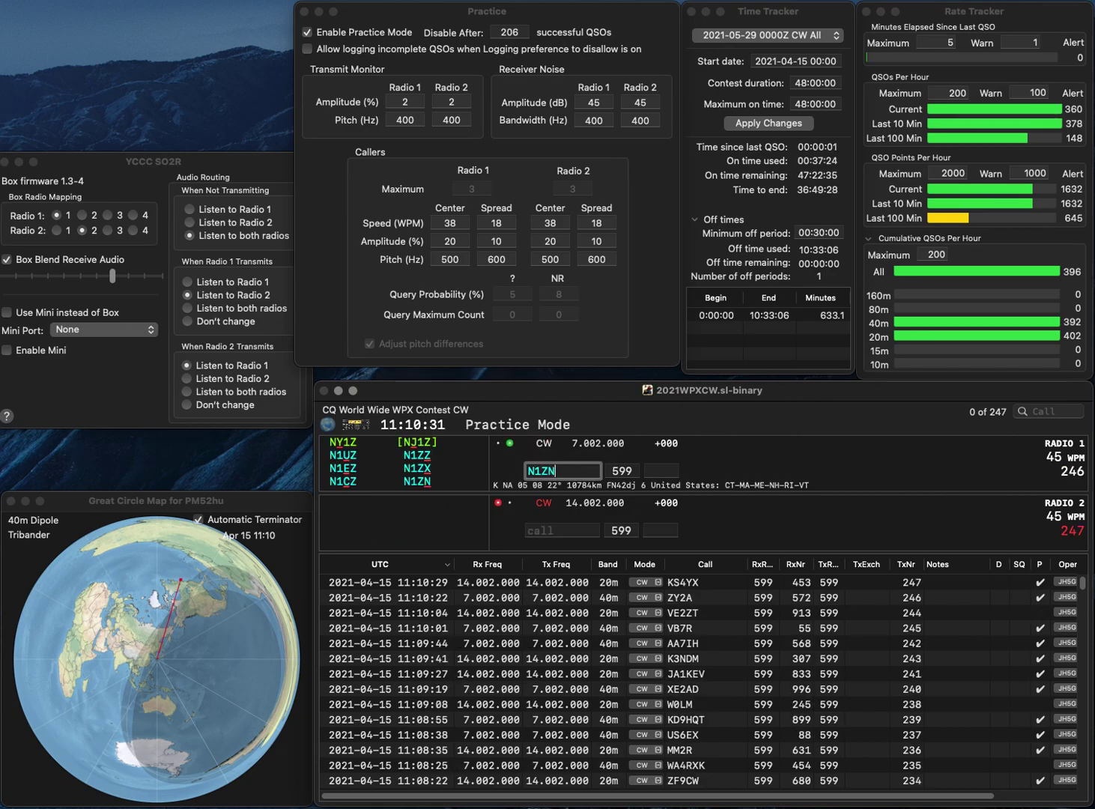
pyautogui.press('Return')
pyautogui.write('N')
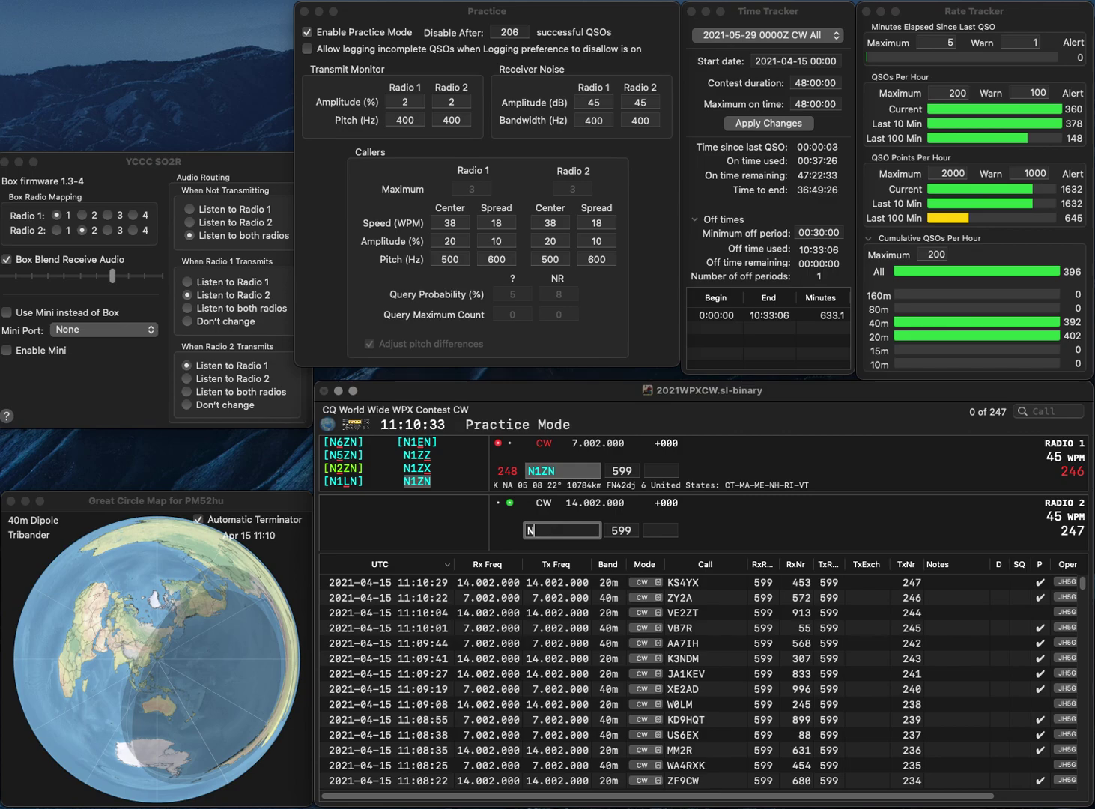
pyautogui.write('5VR')
pyautogui.press('Return')
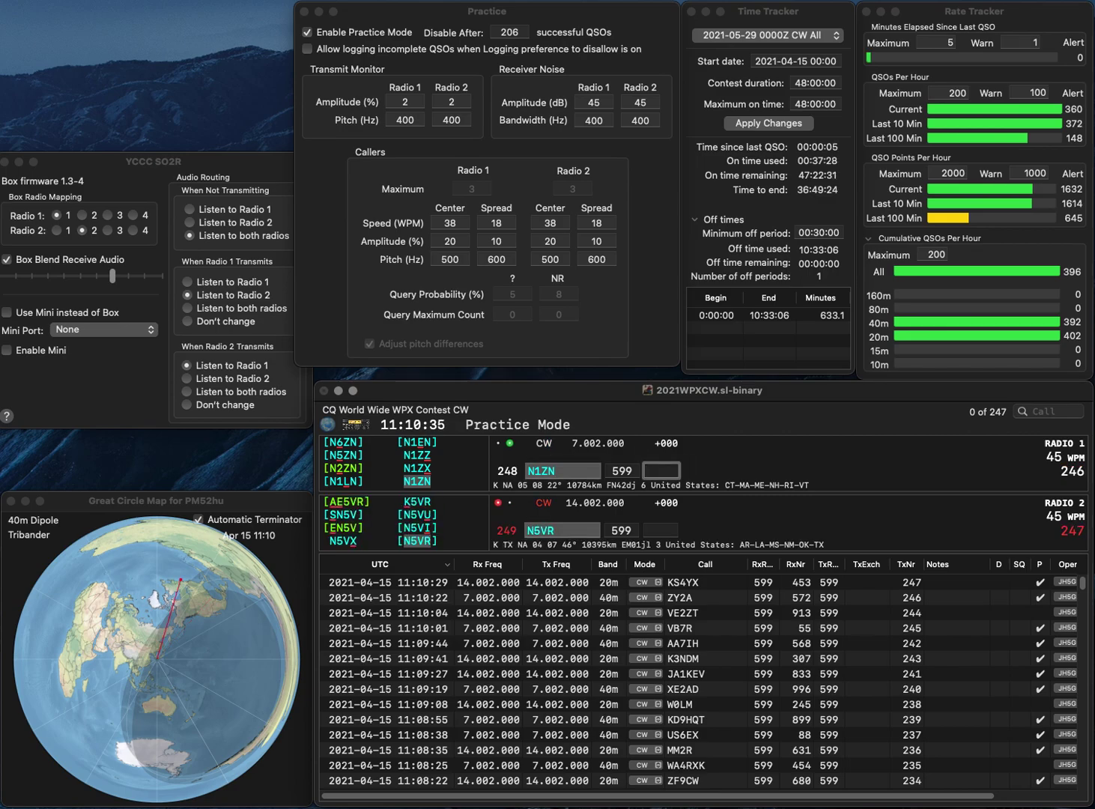
pyautogui.write('948')
pyautogui.press('Return')
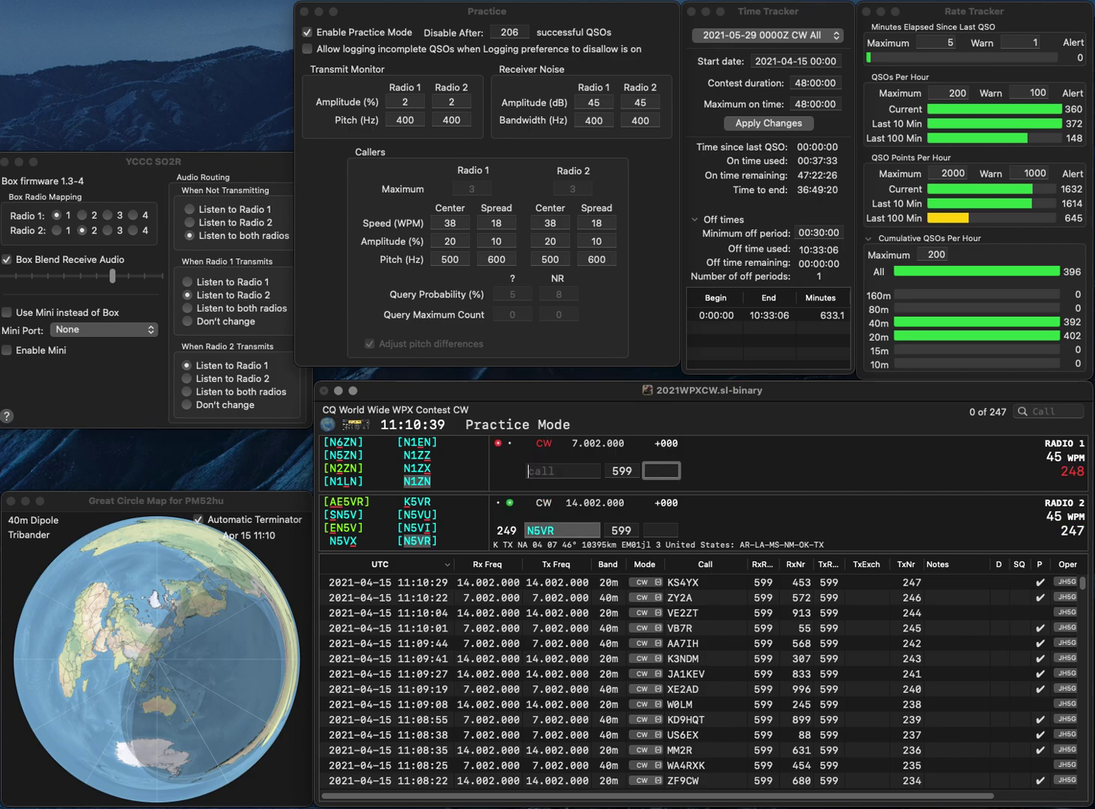
pyautogui.write('752')
pyautogui.press('Return')
pyautogui.write('W7')
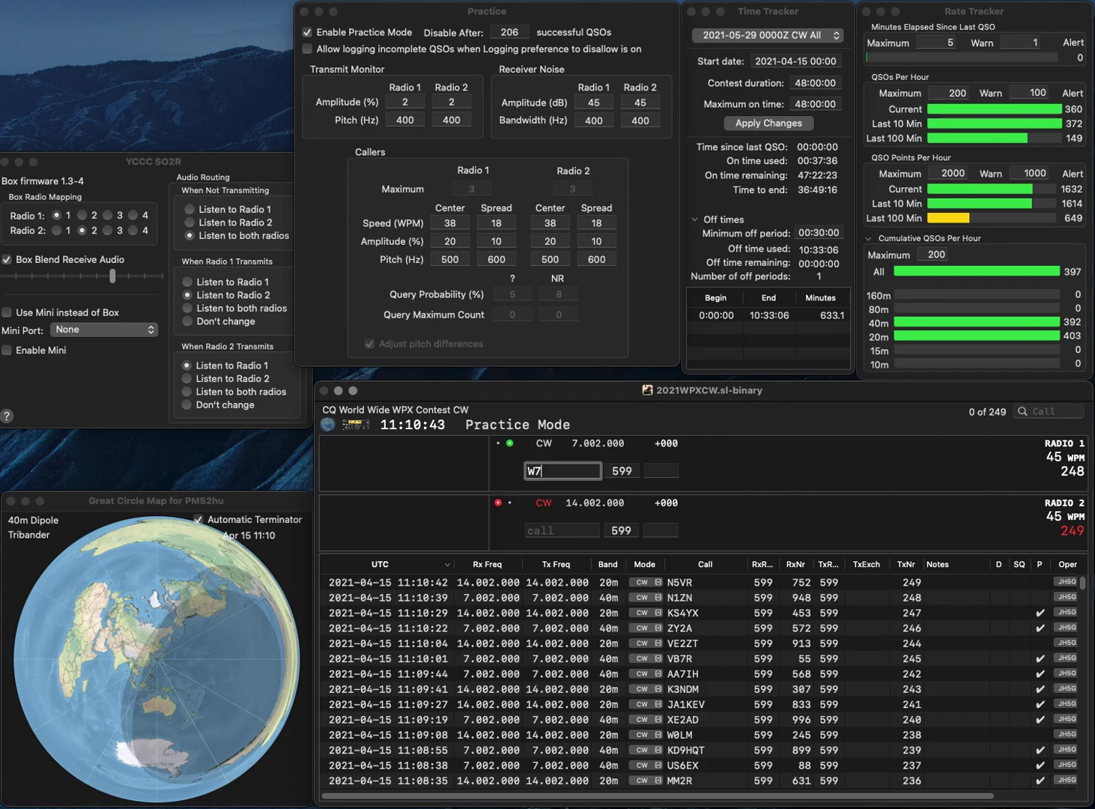
pyautogui.write('JOI')
pyautogui.press('Return')
pyautogui.write('WA5CAM')
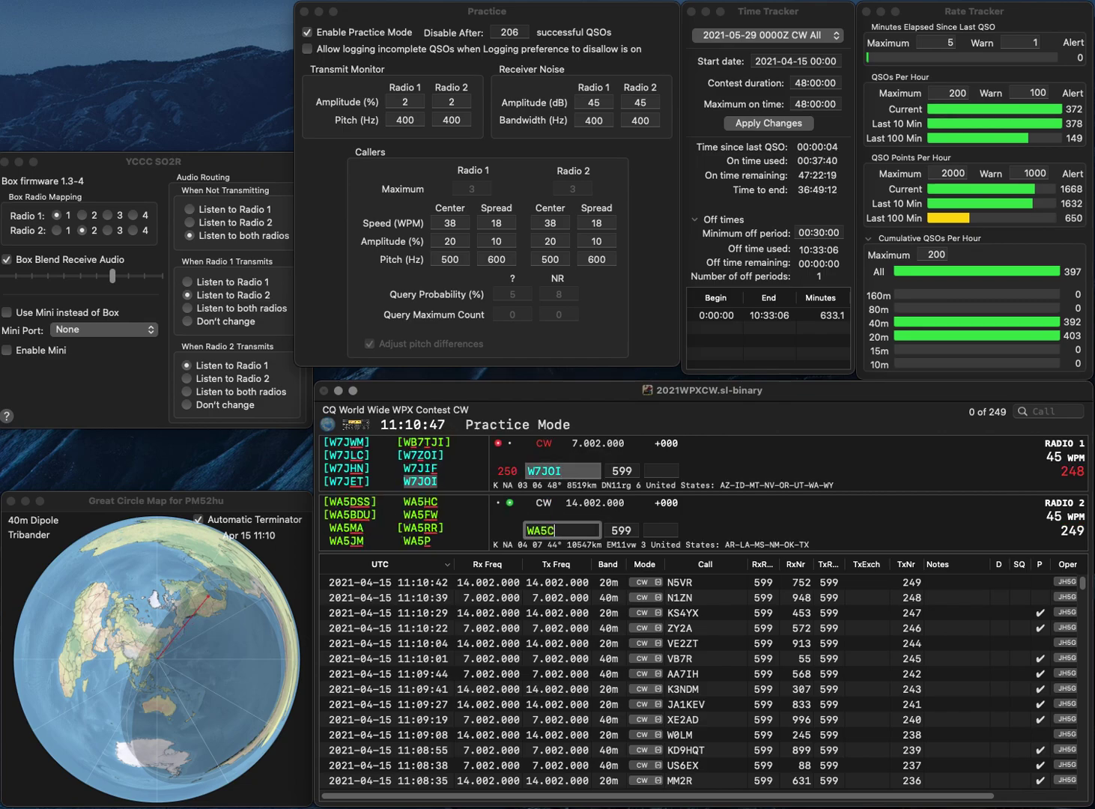
pyautogui.press('Return')
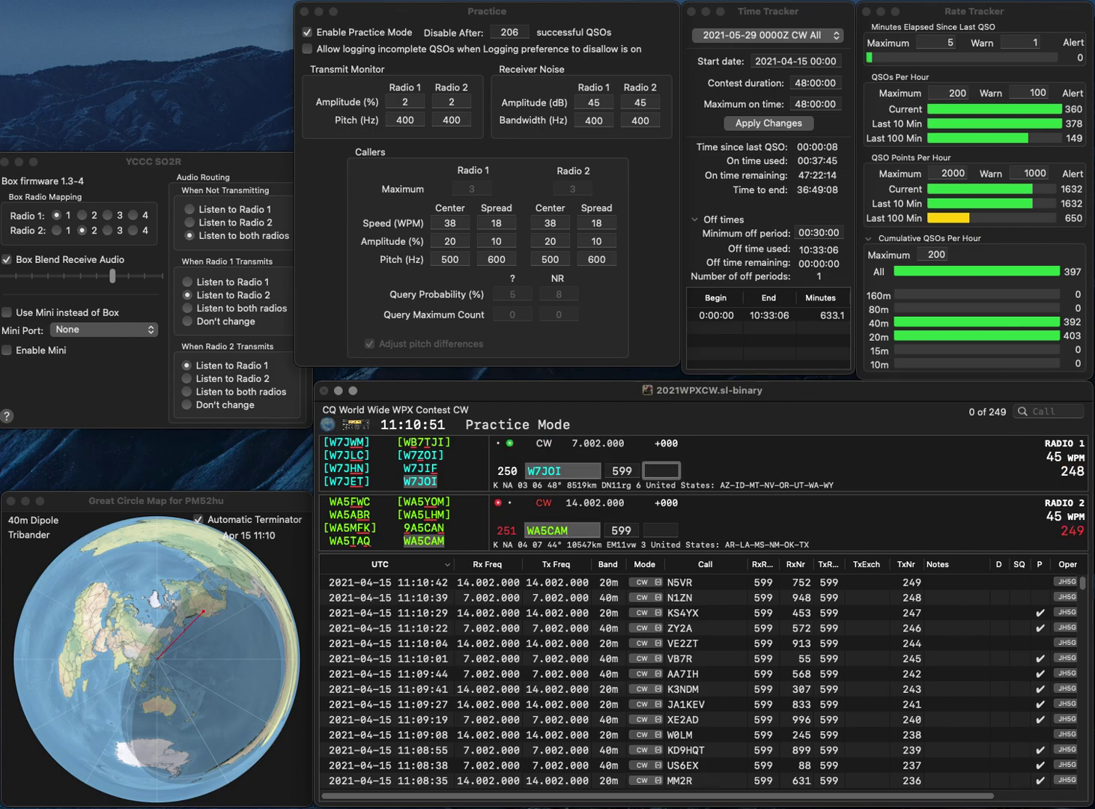
pyautogui.write('3')
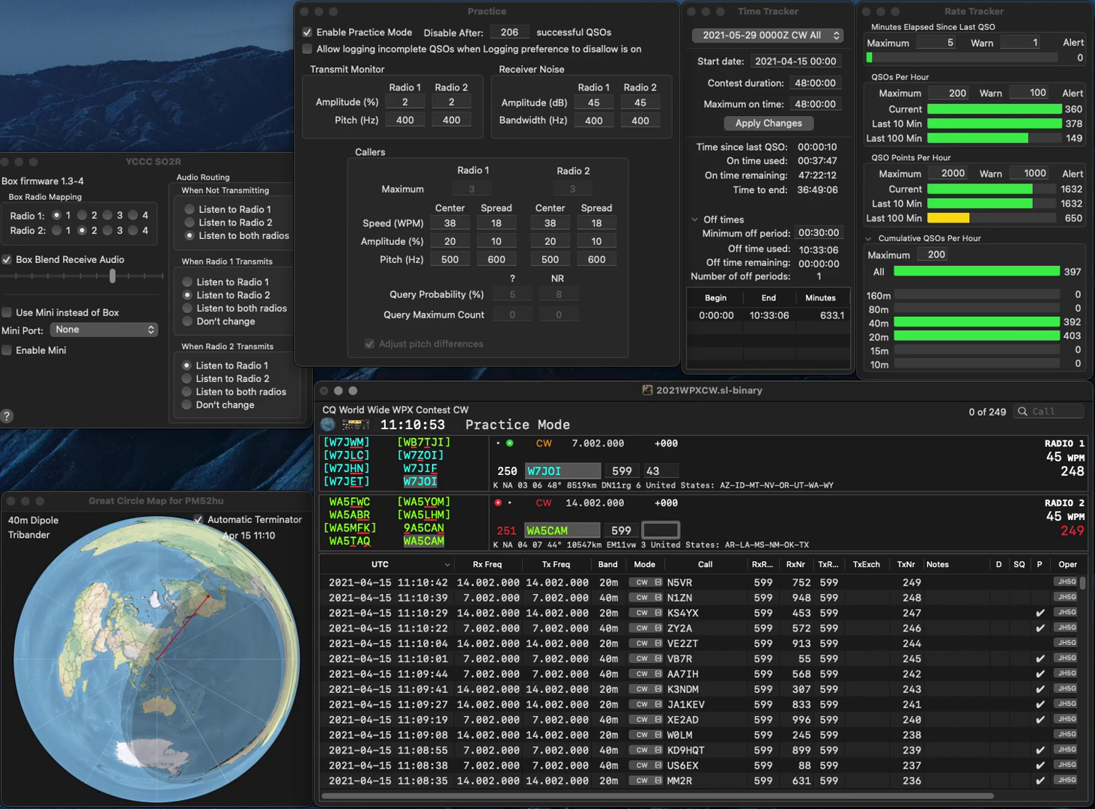
pyautogui.press('Return')
pyautogui.write('507')
pyautogui.press('Return')
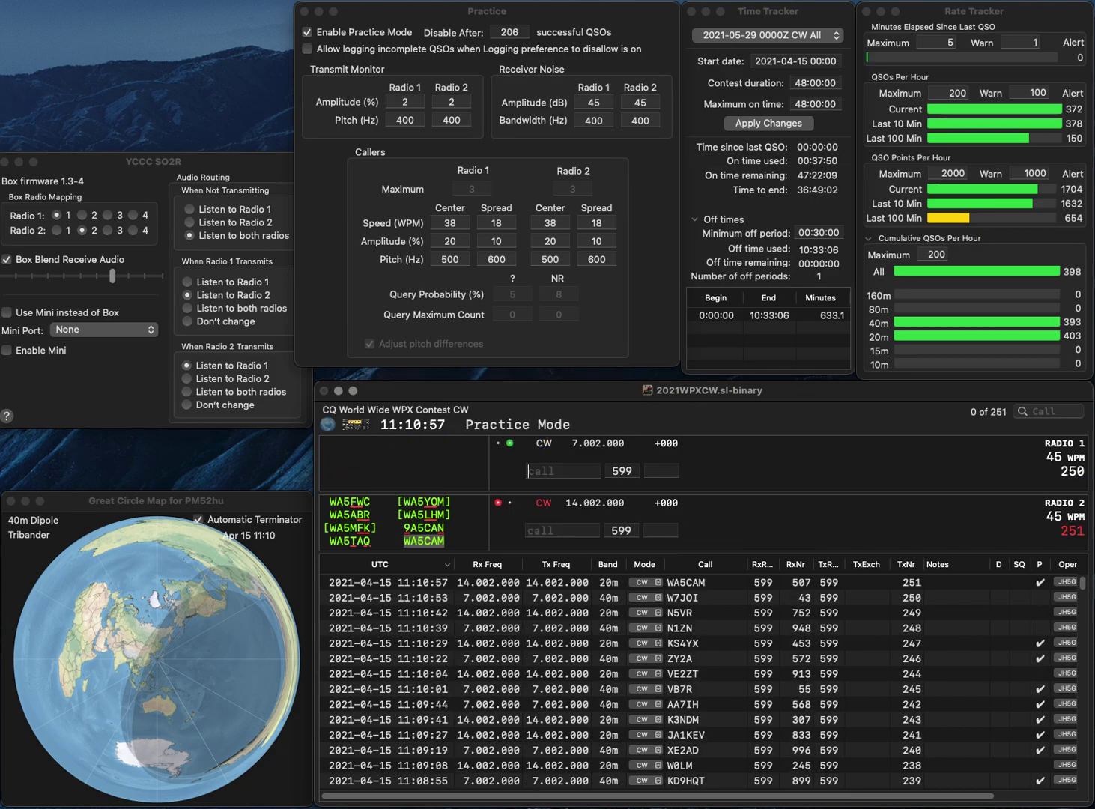
pyautogui.write('VP2EE')
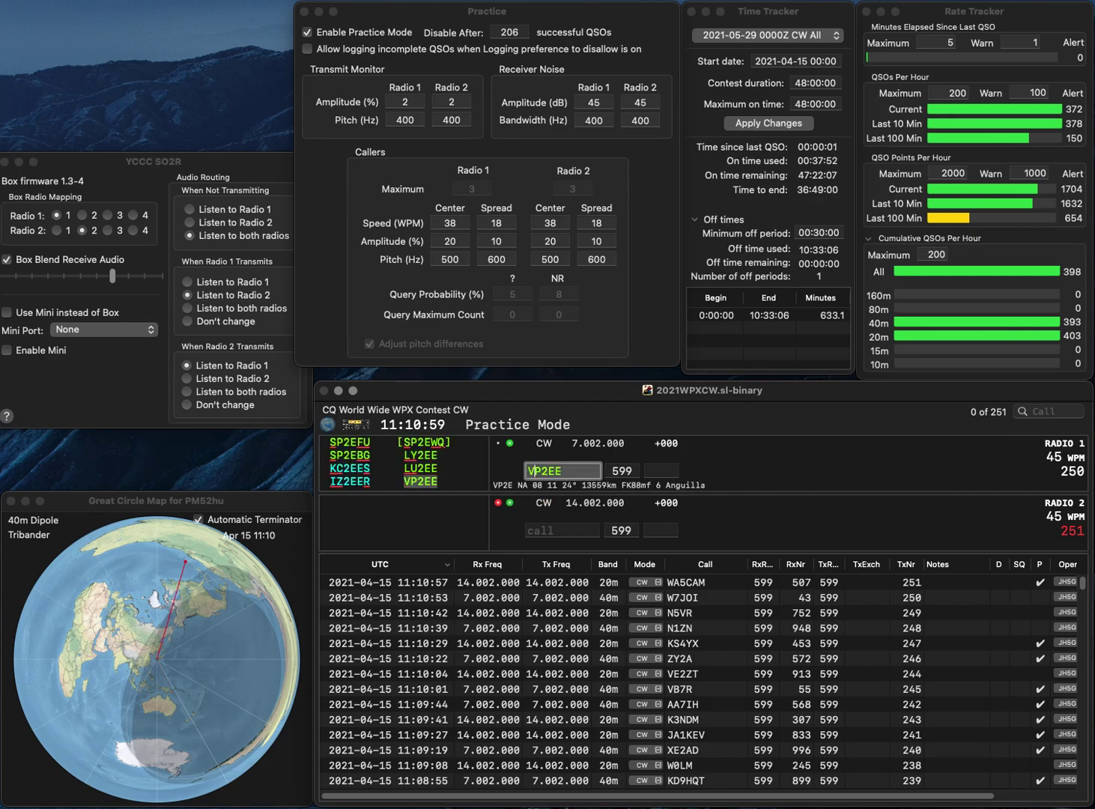
pyautogui.press('Return')
pyautogui.write('NI4TG')
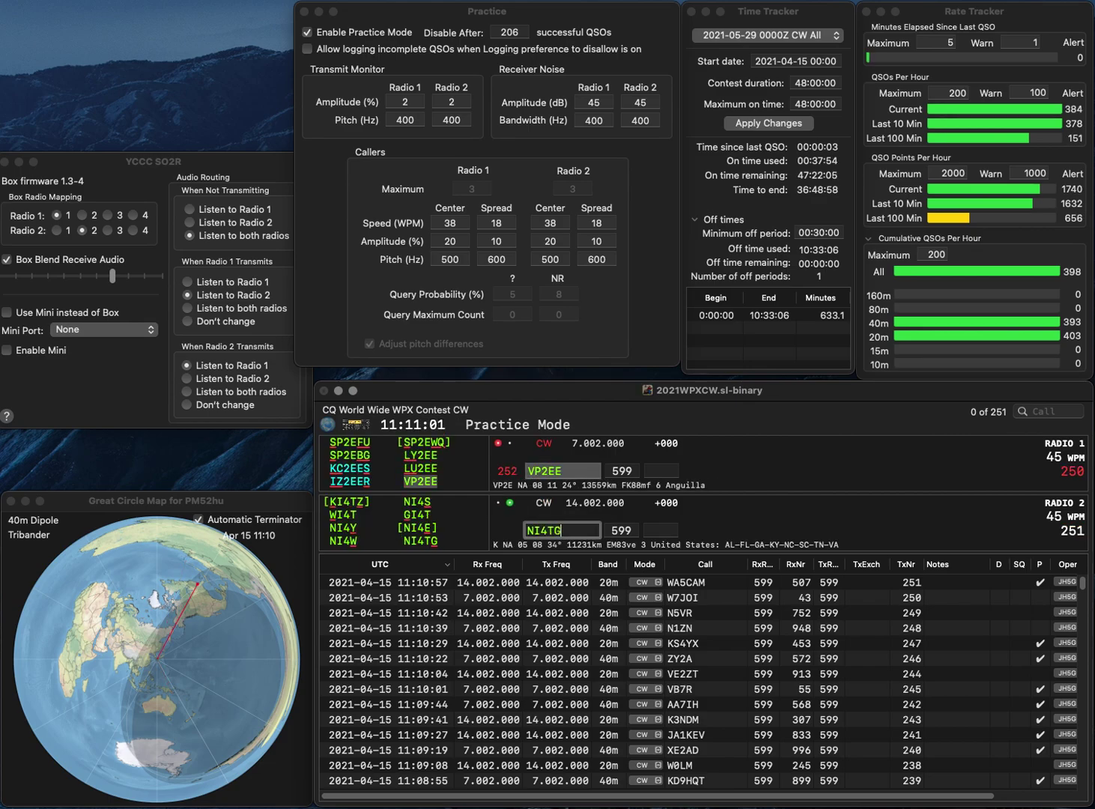
pyautogui.press('Return')
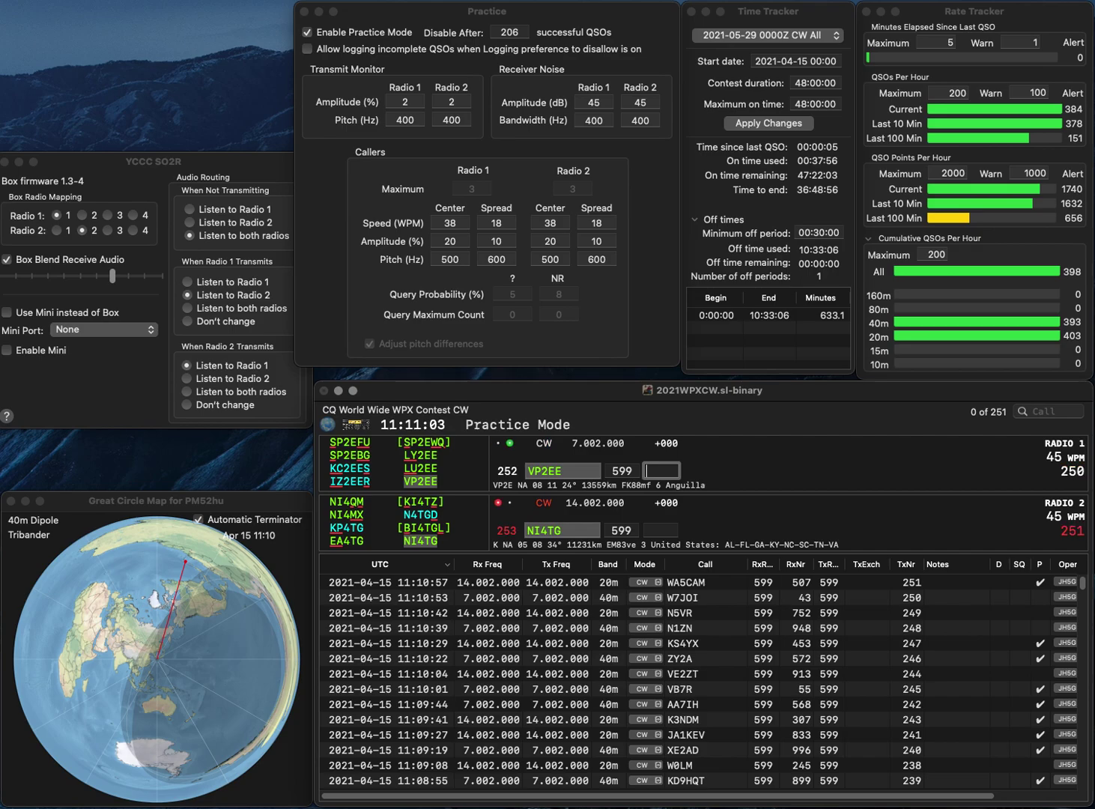
# - Log serial number 337 for VP2EE on Radio 1 and serial number 540 for NI4TG on Radio 2
pyautogui.write('337')
pyautogui.press('Return')
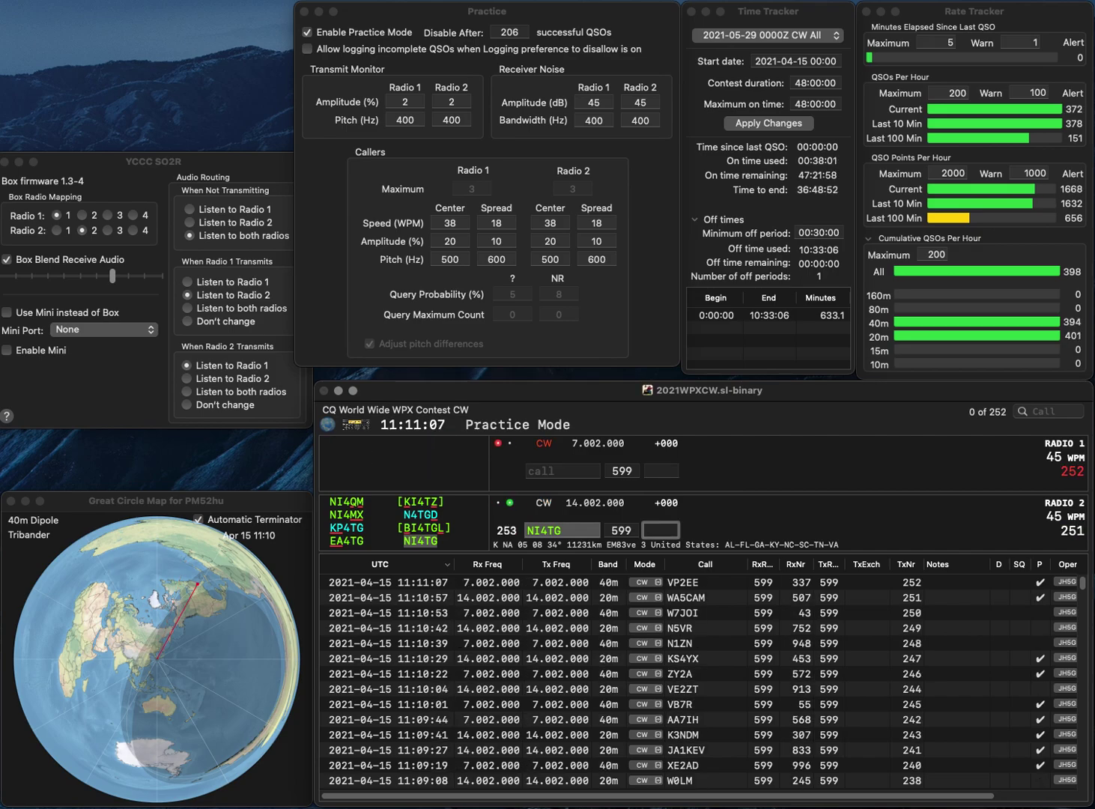
pyautogui.write('540')
pyautogui.press('Return')
pyautogui.write('0')
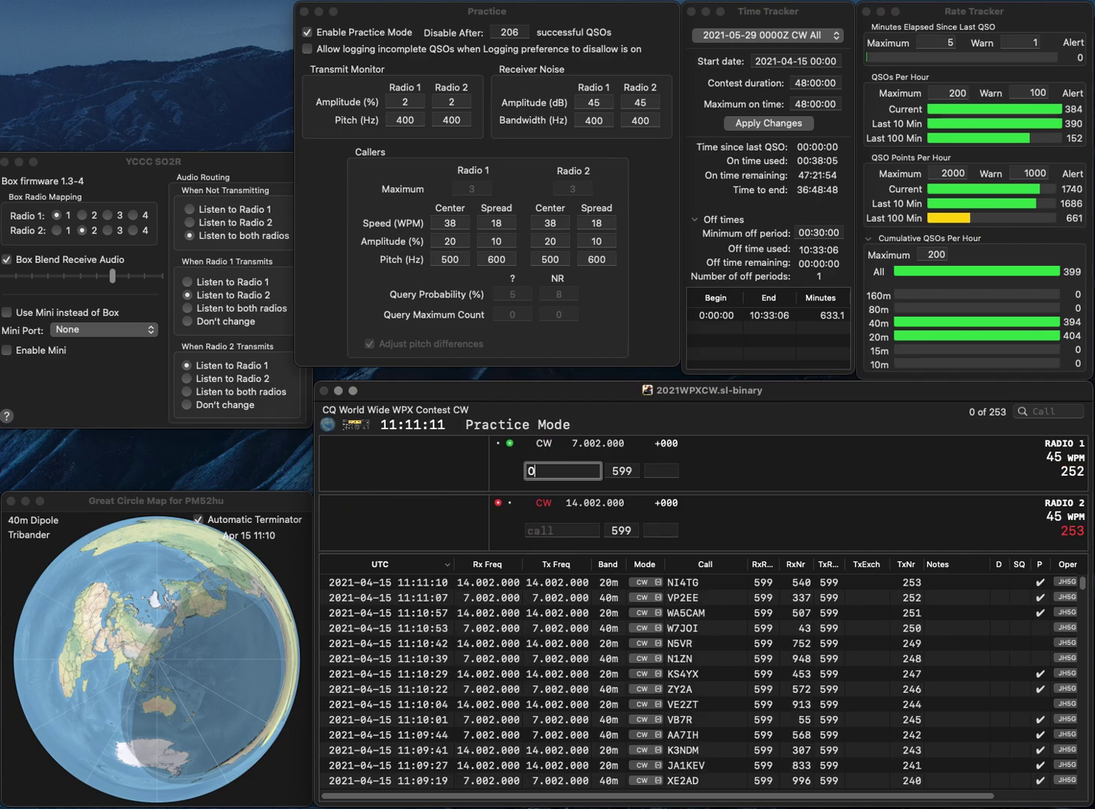
pyautogui.write('40')
pyautogui.press('Return')
pyautogui.write('AA9YP')
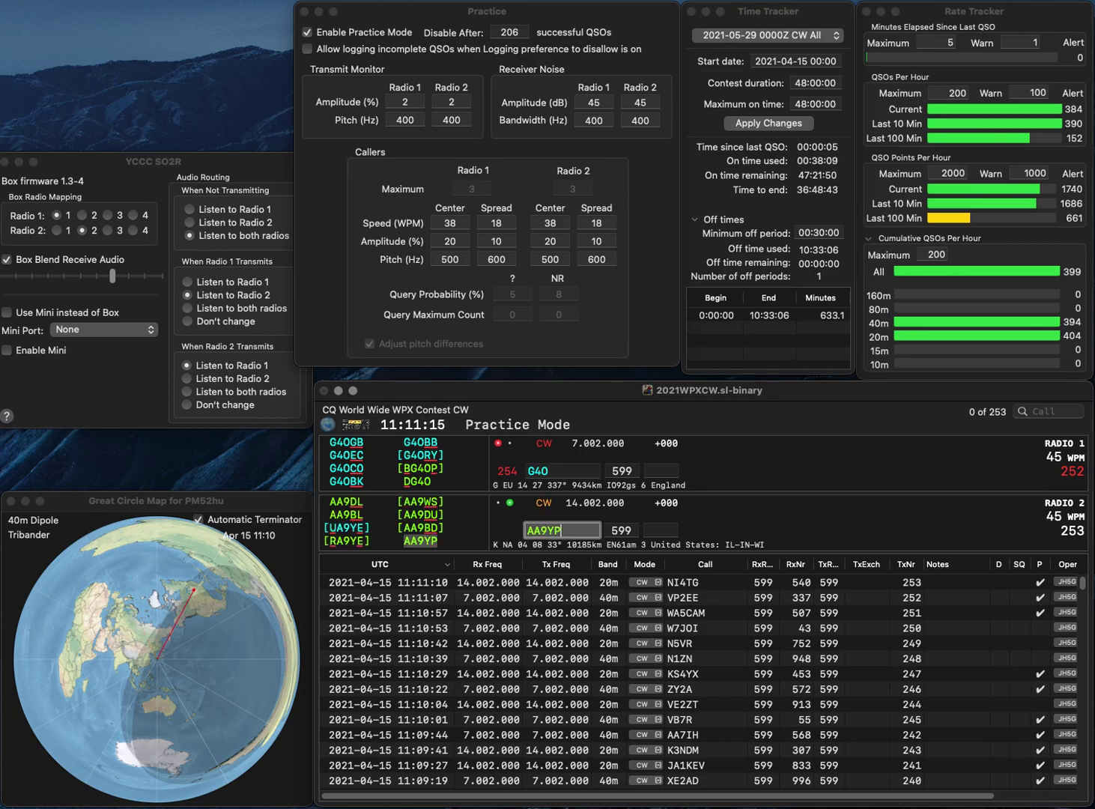
pyautogui.press('Return')
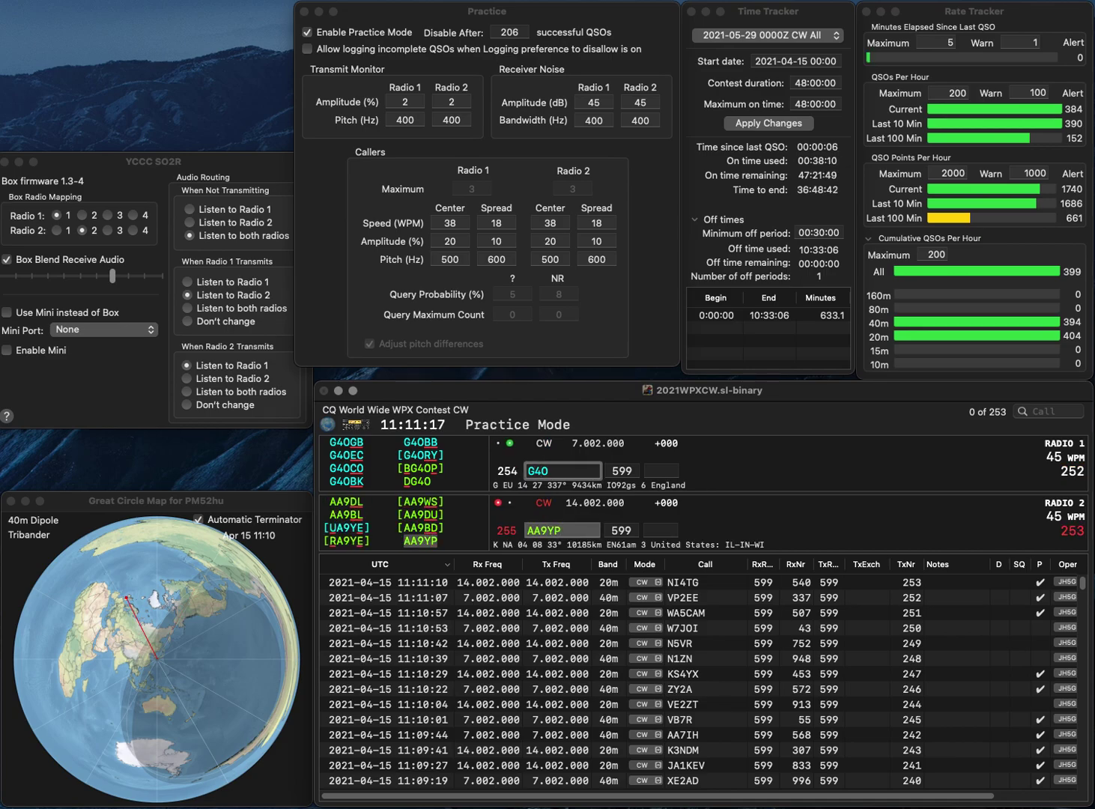
# - Correct the Radio 1 call to G5O and send it
pyautogui.press('BackSpace')
pyautogui.press('BackSpace')
pyautogui.write('50')
pyautogui.press('Return')
# - Log serial number 462 for AA9YP on Radio 2 and serial number 71 for G5O on Radio 1
pyautogui.press('Return')
pyautogui.write('462')
pyautogui.press('Return')
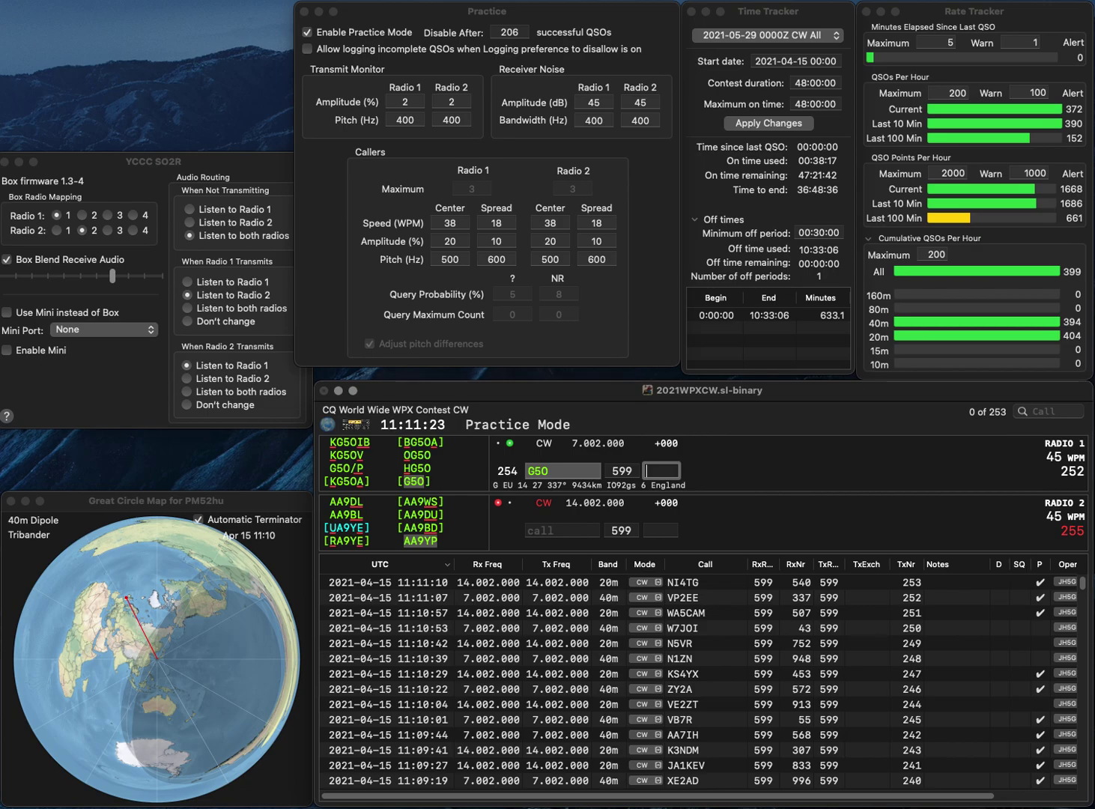
pyautogui.write('73')
# - Answer the Radio 2 caller with U5A completed to RU5A and answer N3XLS on Radio 1
pyautogui.press('Return')
pyautogui.write('U5A')
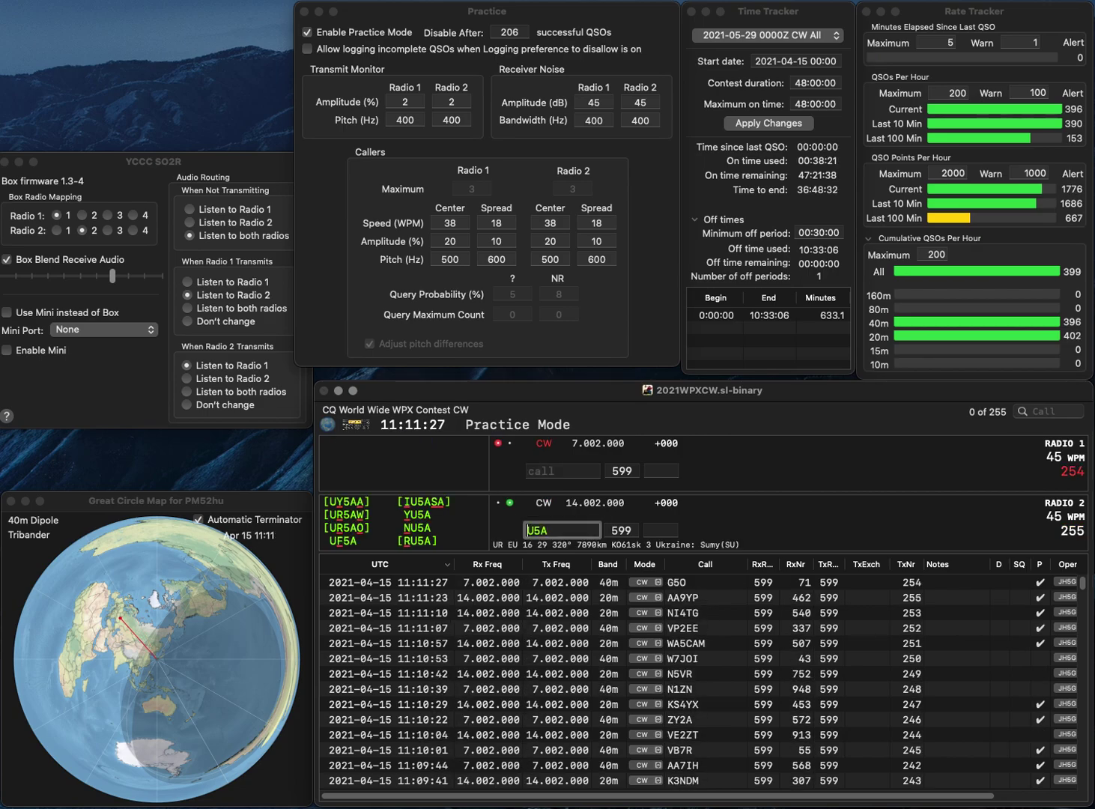
pyautogui.press('Home')
pyautogui.write('R')
pyautogui.press('Return')
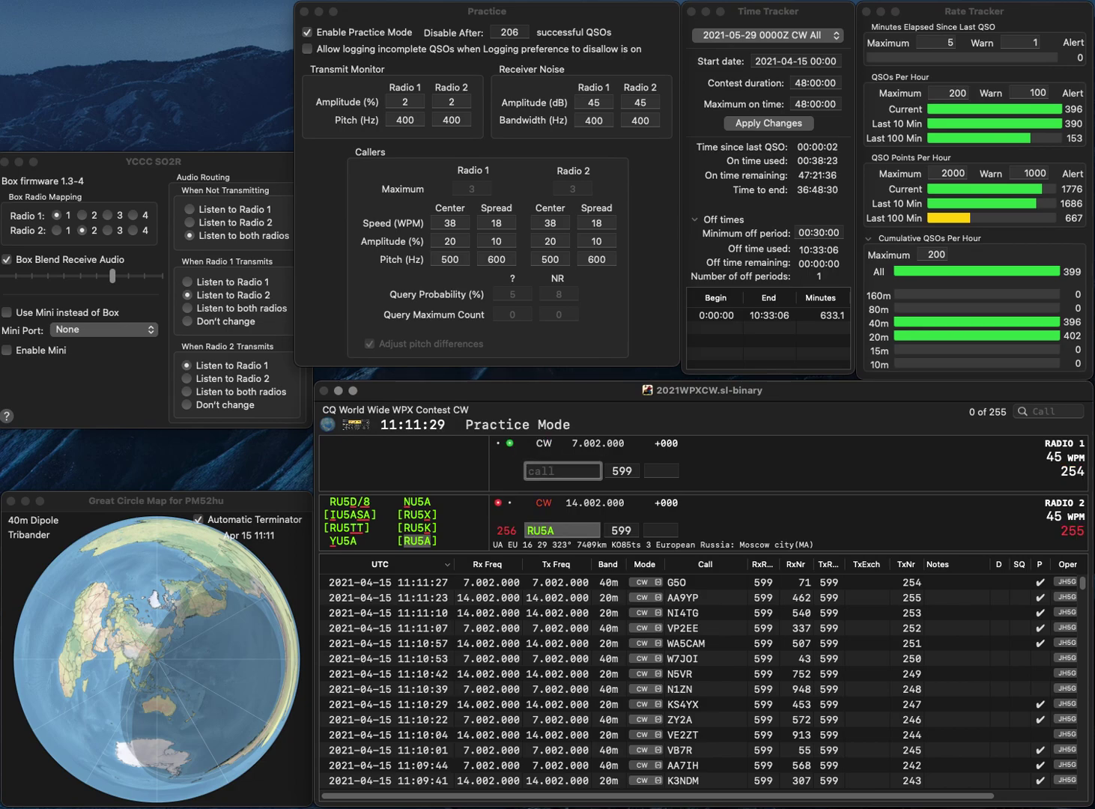
pyautogui.write('N3XLS')
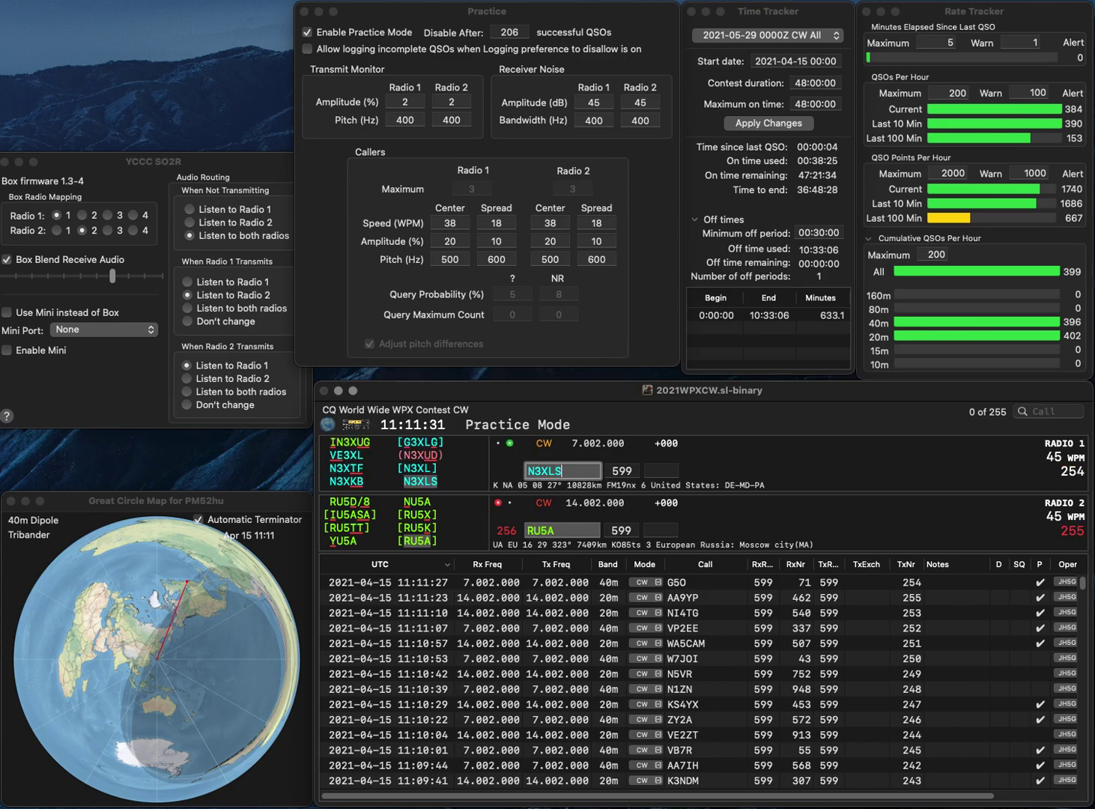
pyautogui.press('Return')
# - Log serial number 38 for RU5A on Radio 2 and serial number 884 for N3XLS on Radio 1
pyautogui.press('space')
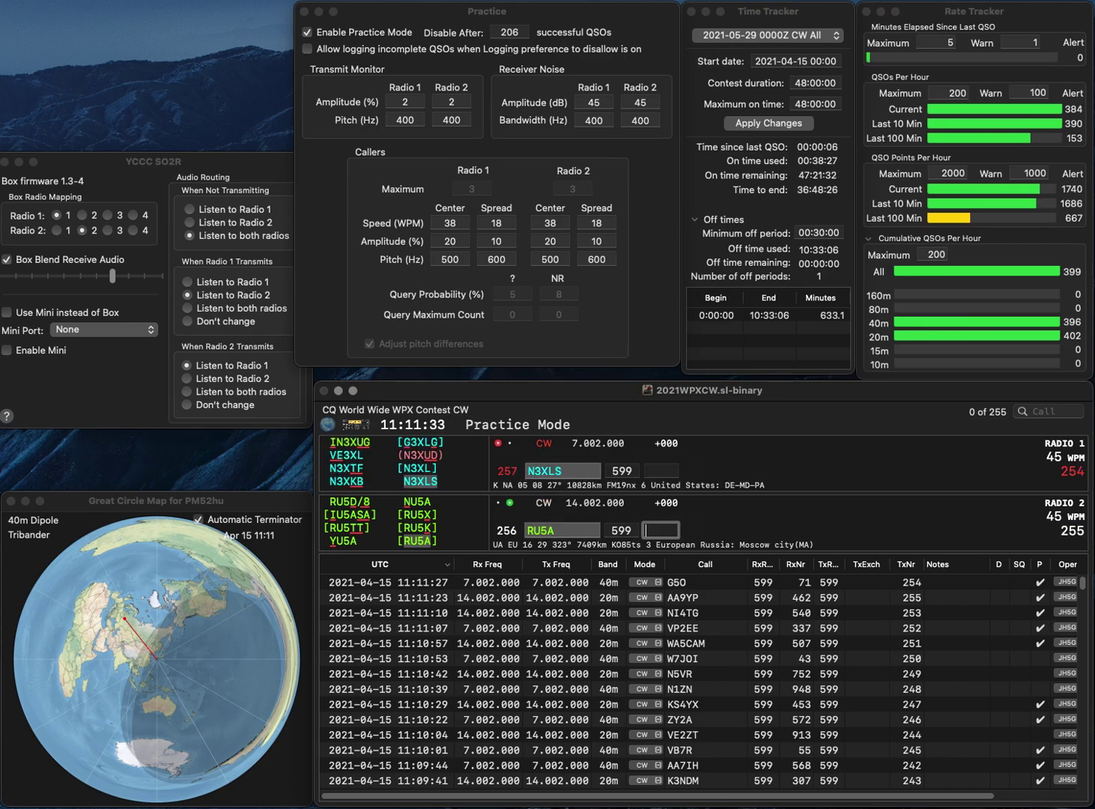
pyautogui.write('38')
pyautogui.press('Return')
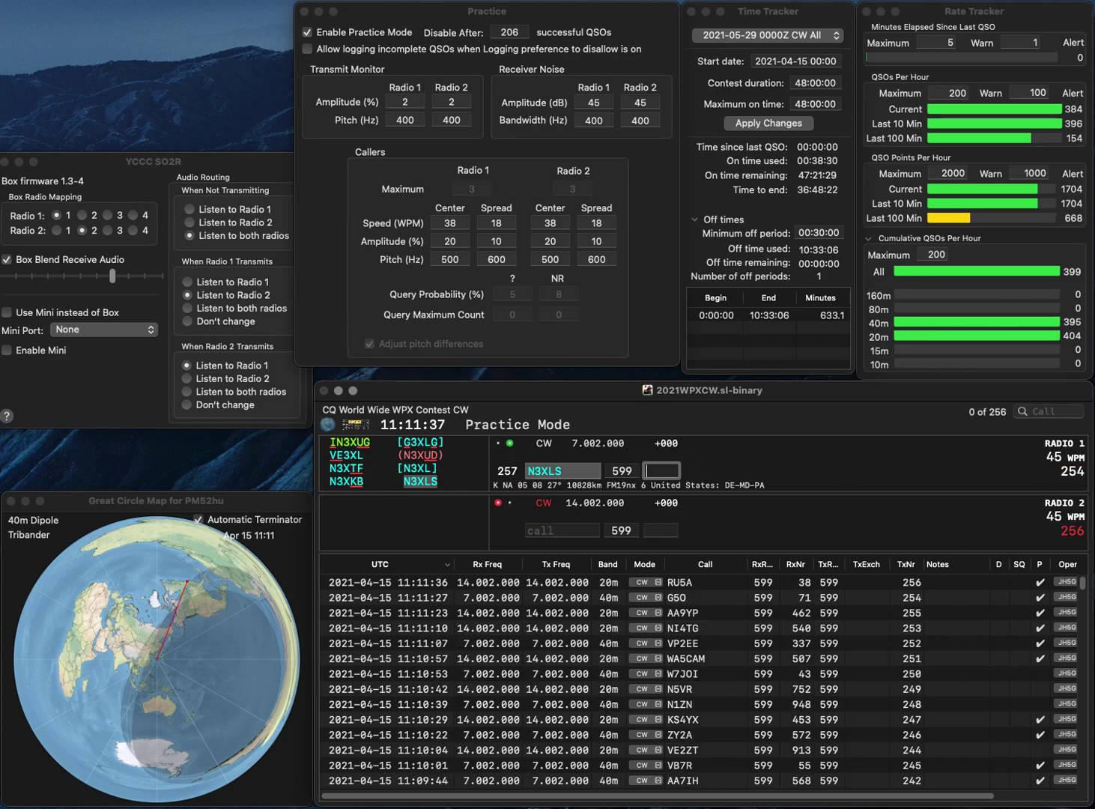
pyautogui.write('88')
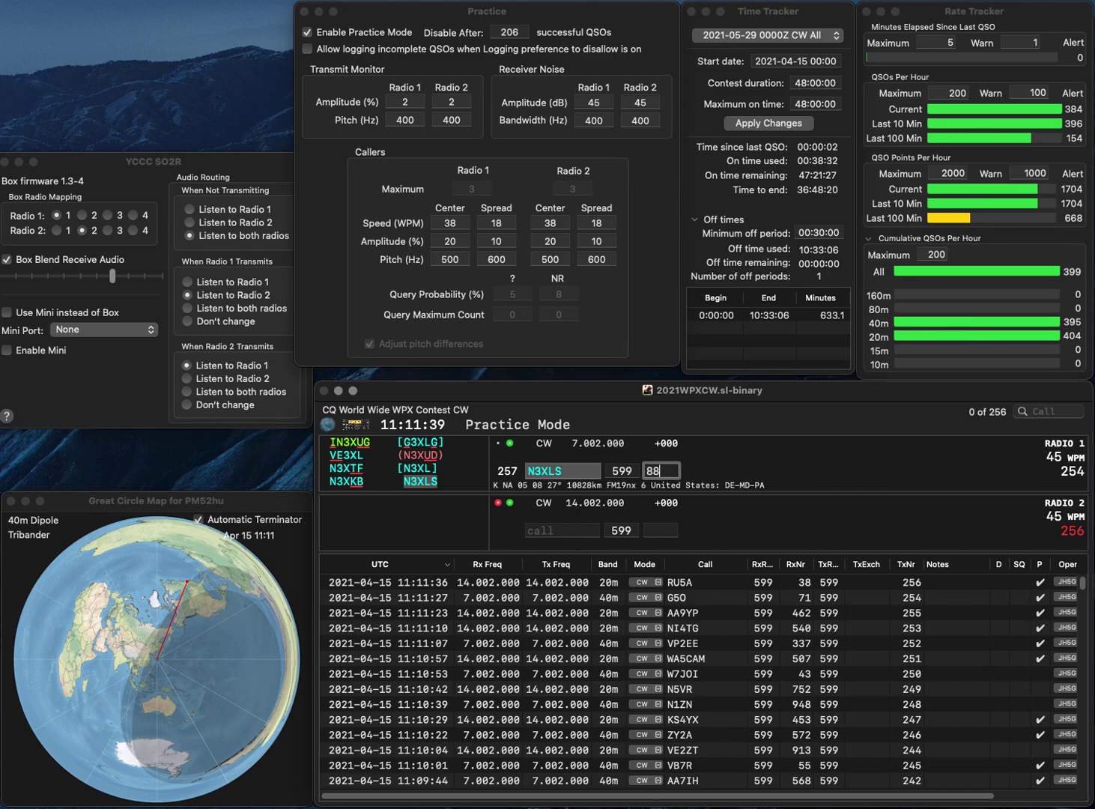
pyautogui.write('4')
pyautogui.press('Return')
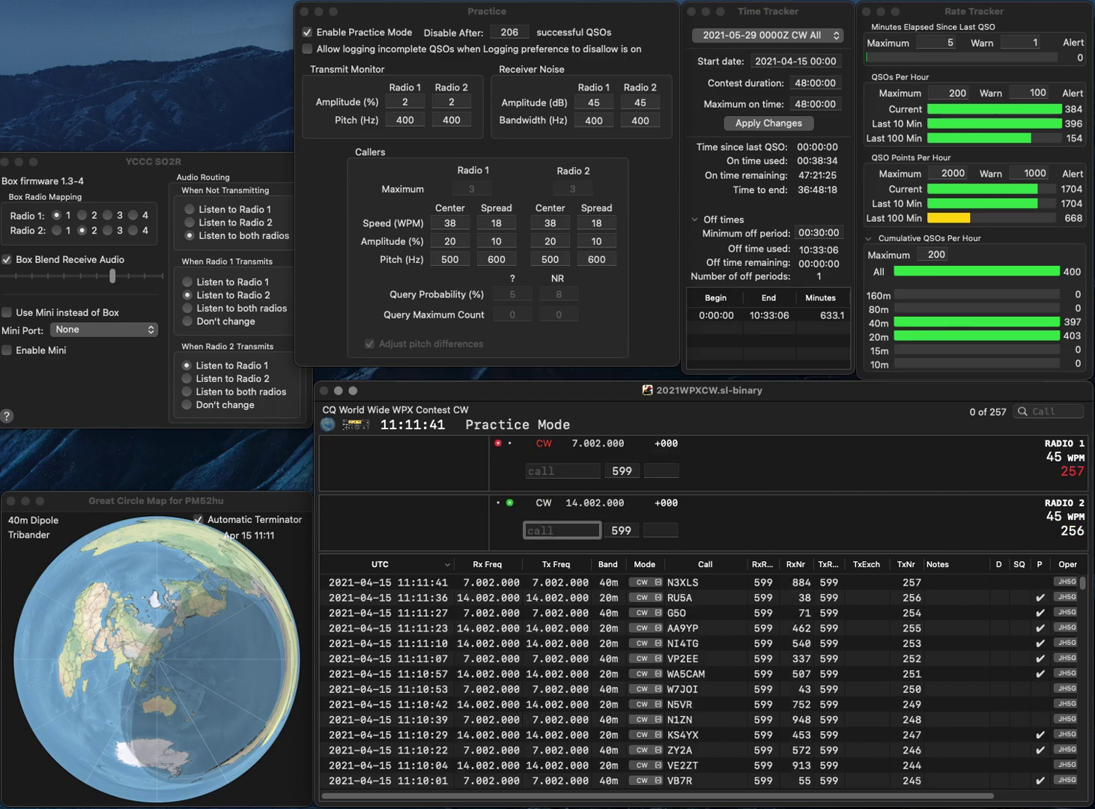
pyautogui.write('P60PVL')
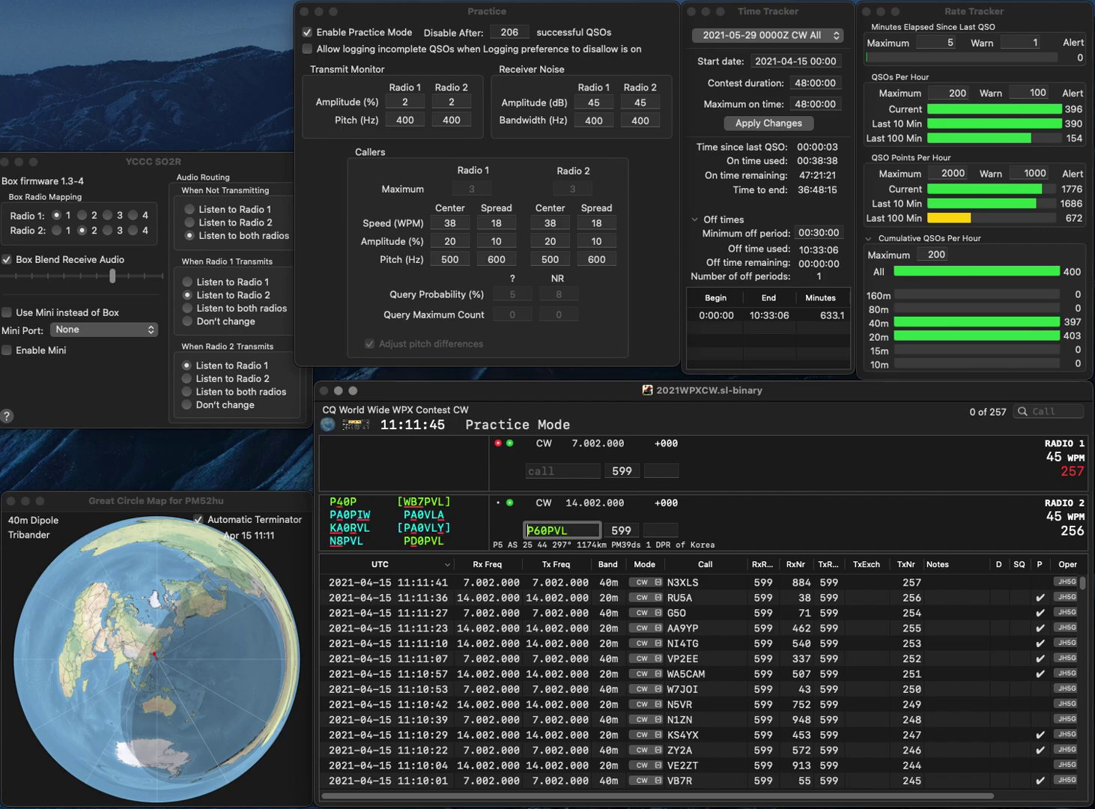
pyautogui.press('Delete')
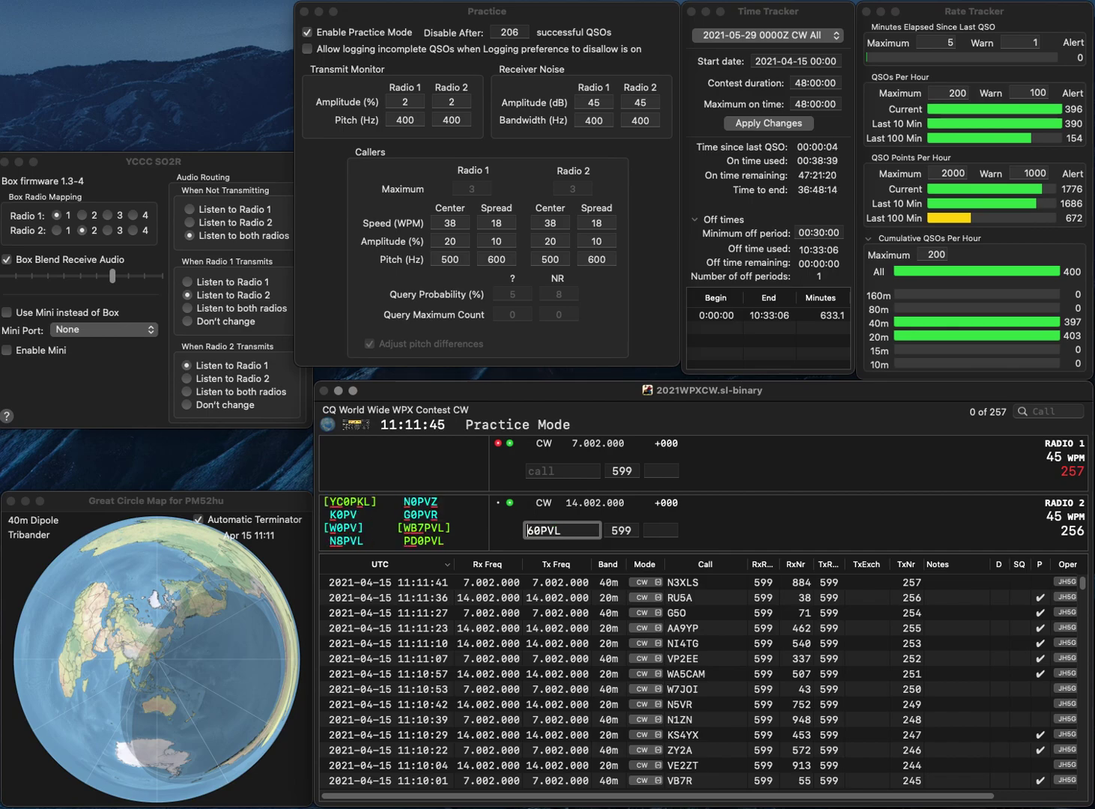
pyautogui.press('Delete')
pyautogui.write('PD')
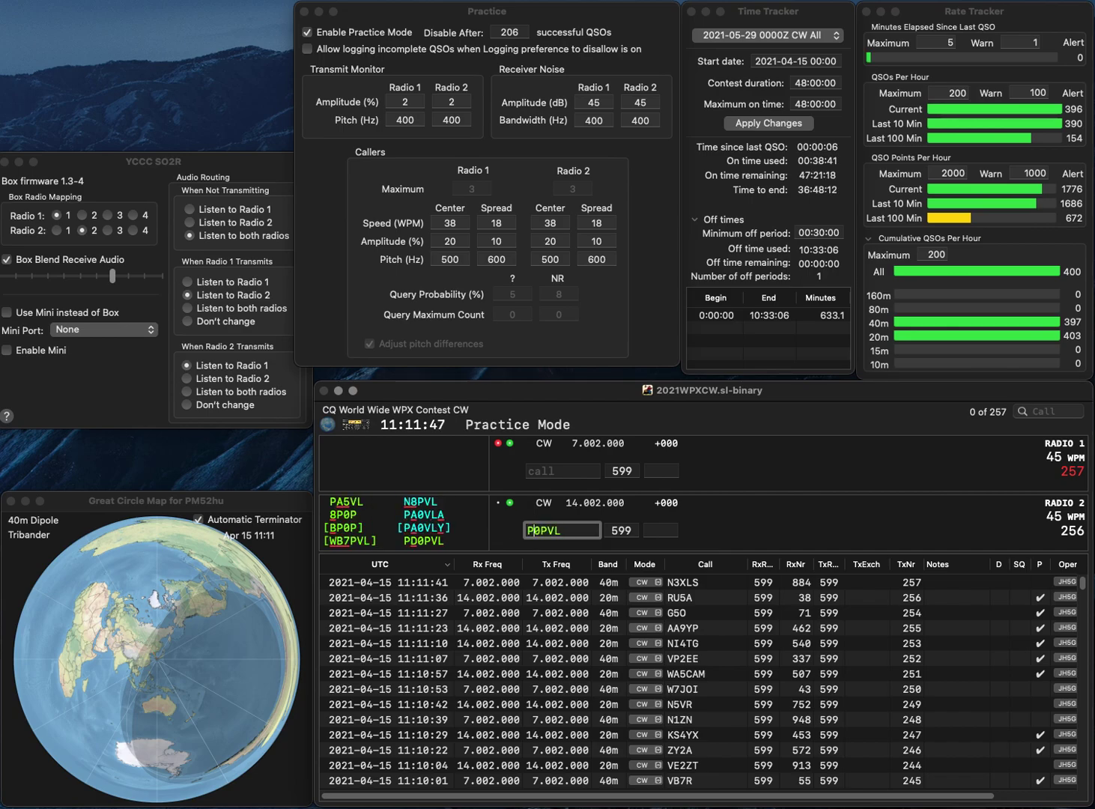
pyautogui.press('Return')
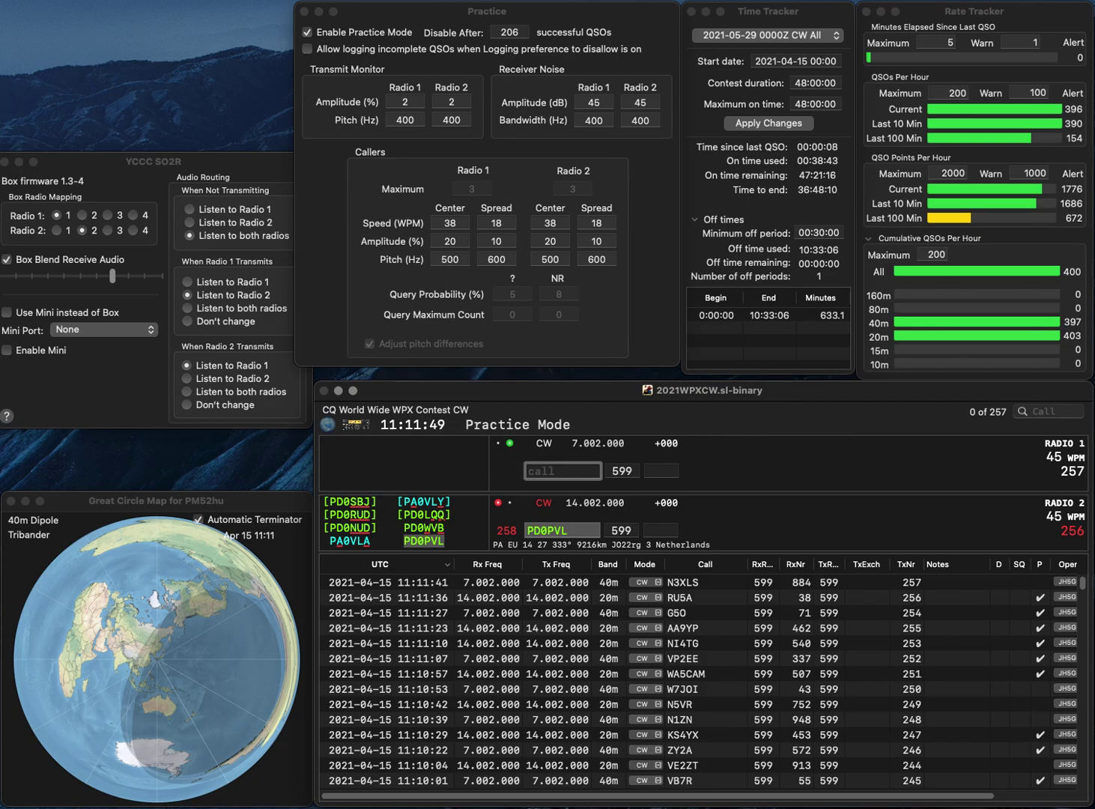
pyautogui.write('YB7TUU')
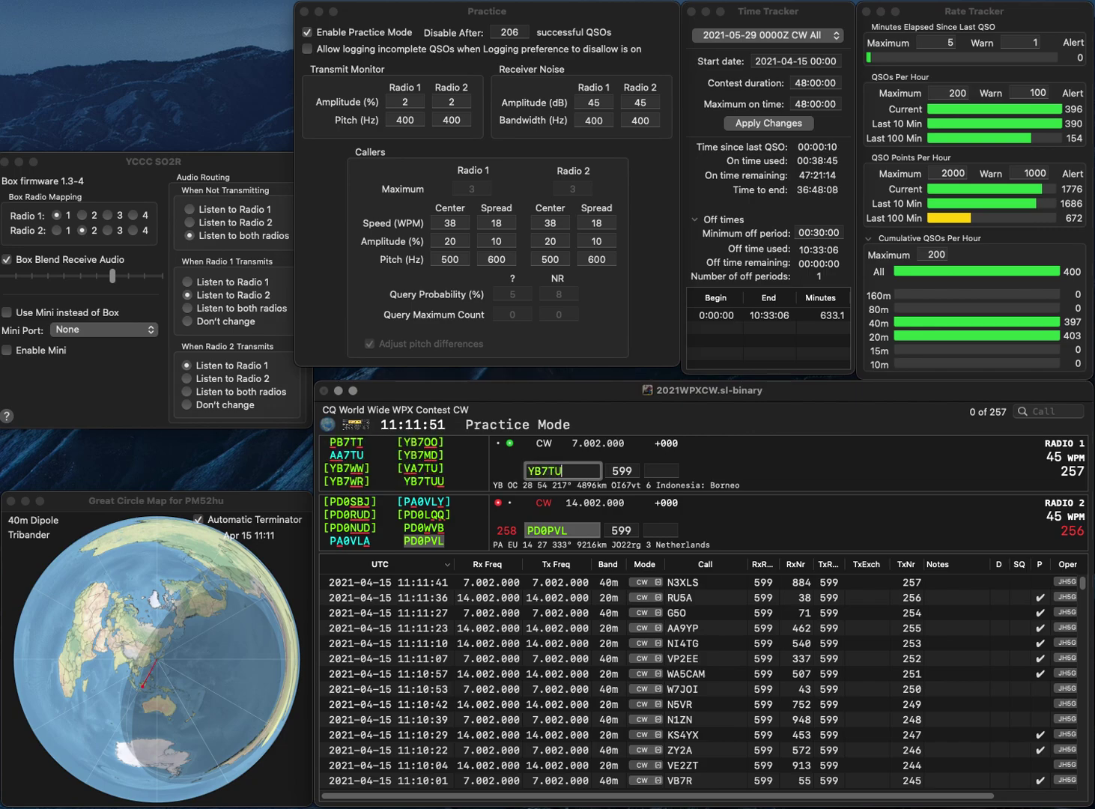
pyautogui.press('Return')
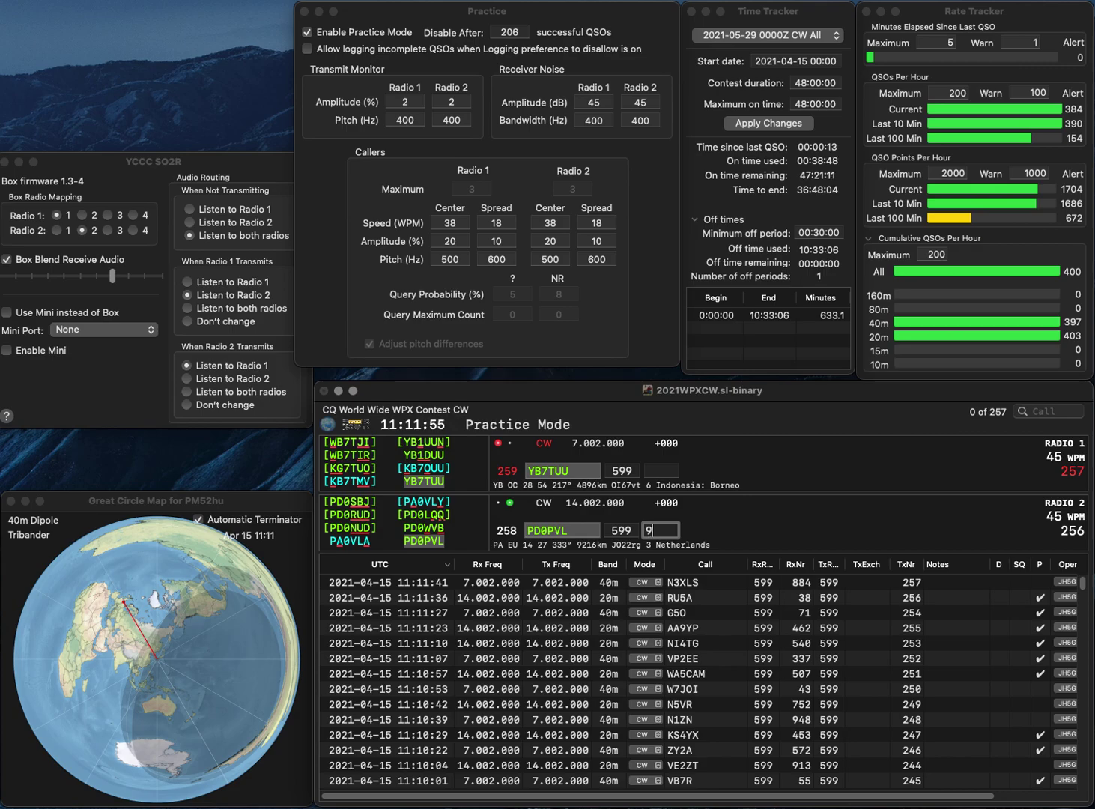
# - Log serial number 958 for PD0PVL on Radio 2 and serial number 976 for YB7TUU on Radio 1
pyautogui.write('958')
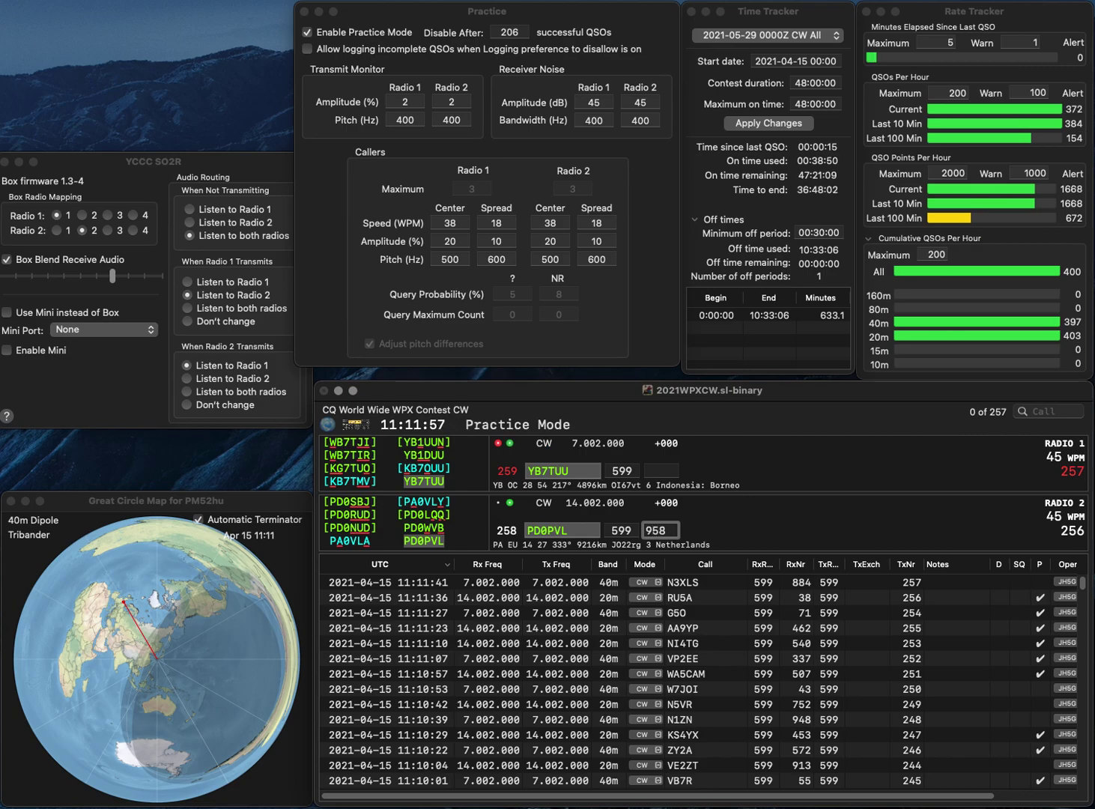
pyautogui.press('Return')
pyautogui.write('976')
pyautogui.press('Return')
# - Answer AI4IC on Radio 2 and send the partial call SH on Radio 1
pyautogui.write('A')
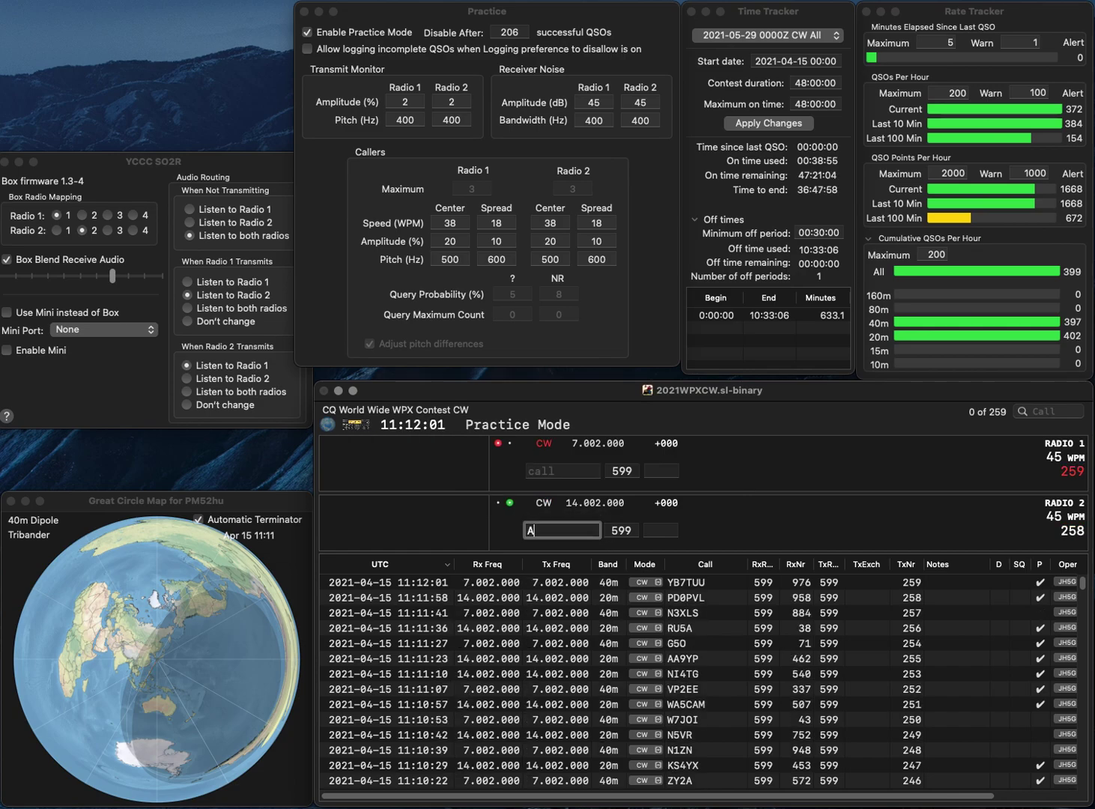
pyautogui.write('I4IC')
pyautogui.press('Return')
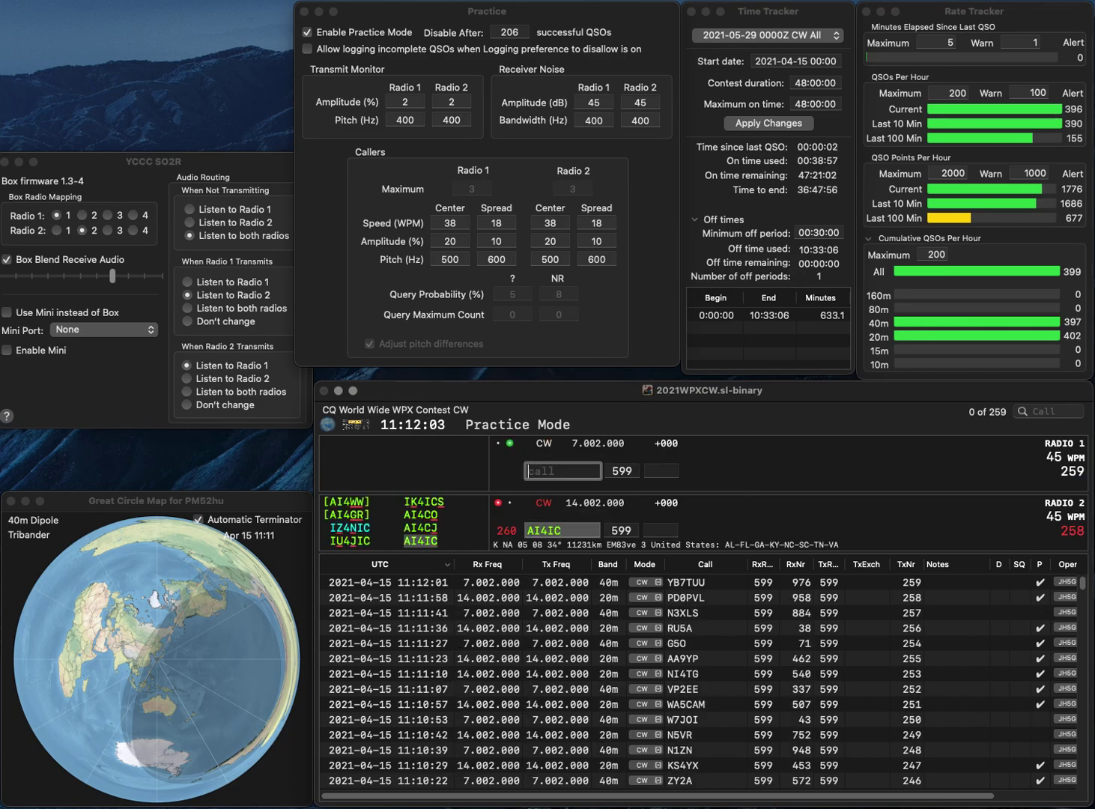
pyautogui.write('S')
pyautogui.write('BVH')
pyautogui.press('BackSpace')
pyautogui.press('BackSpace')
pyautogui.press('BackSpace')
pyautogui.press('Return')
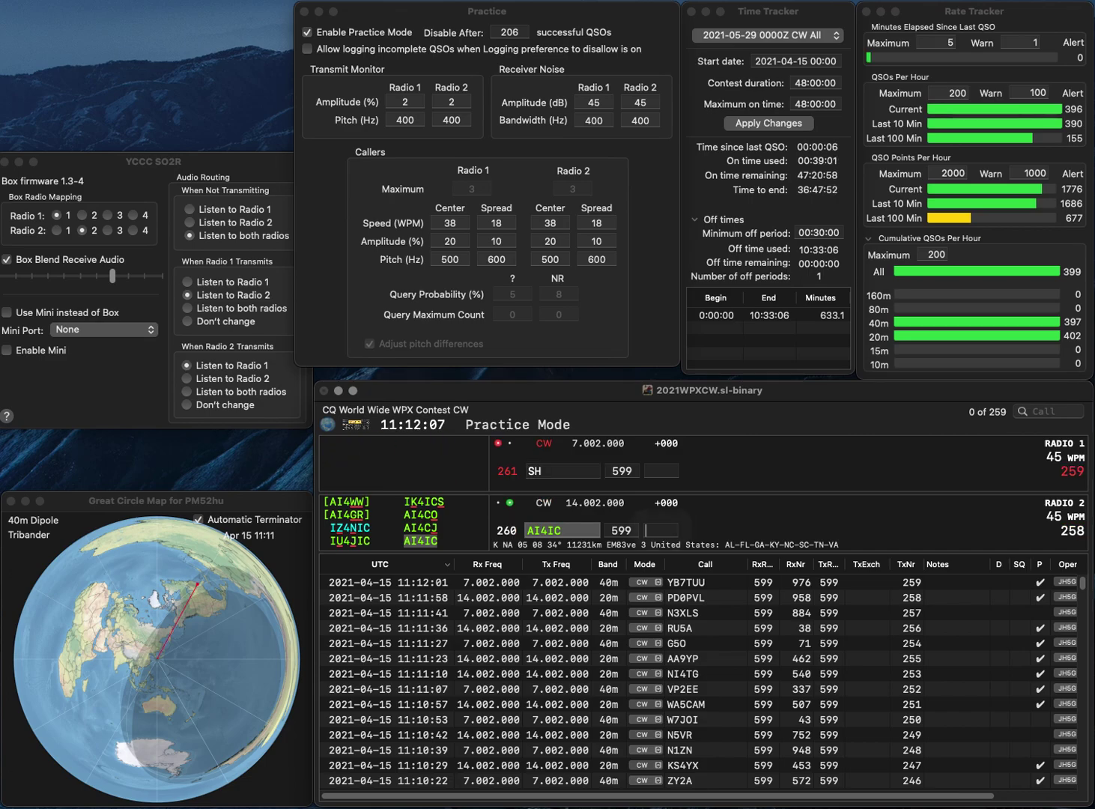
pyautogui.write('31')
pyautogui.press('Return')
pyautogui.press('BackSpace')
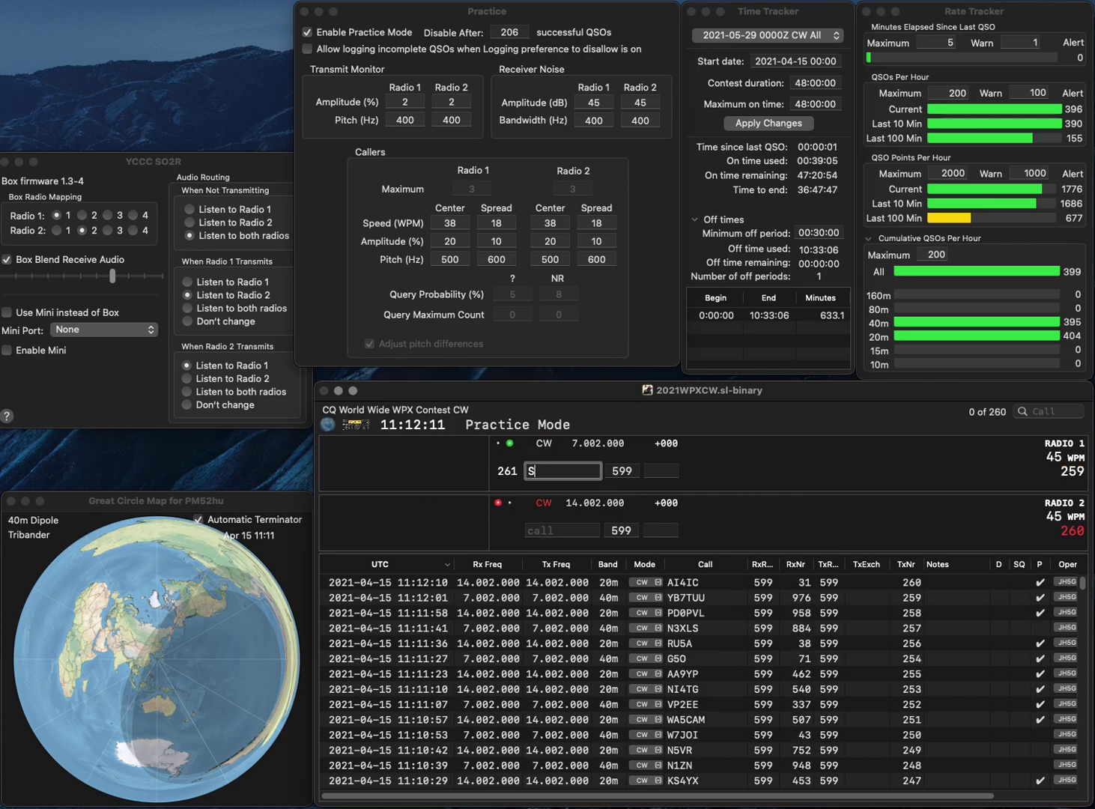
pyautogui.write('50BH')
pyautogui.press('Return')
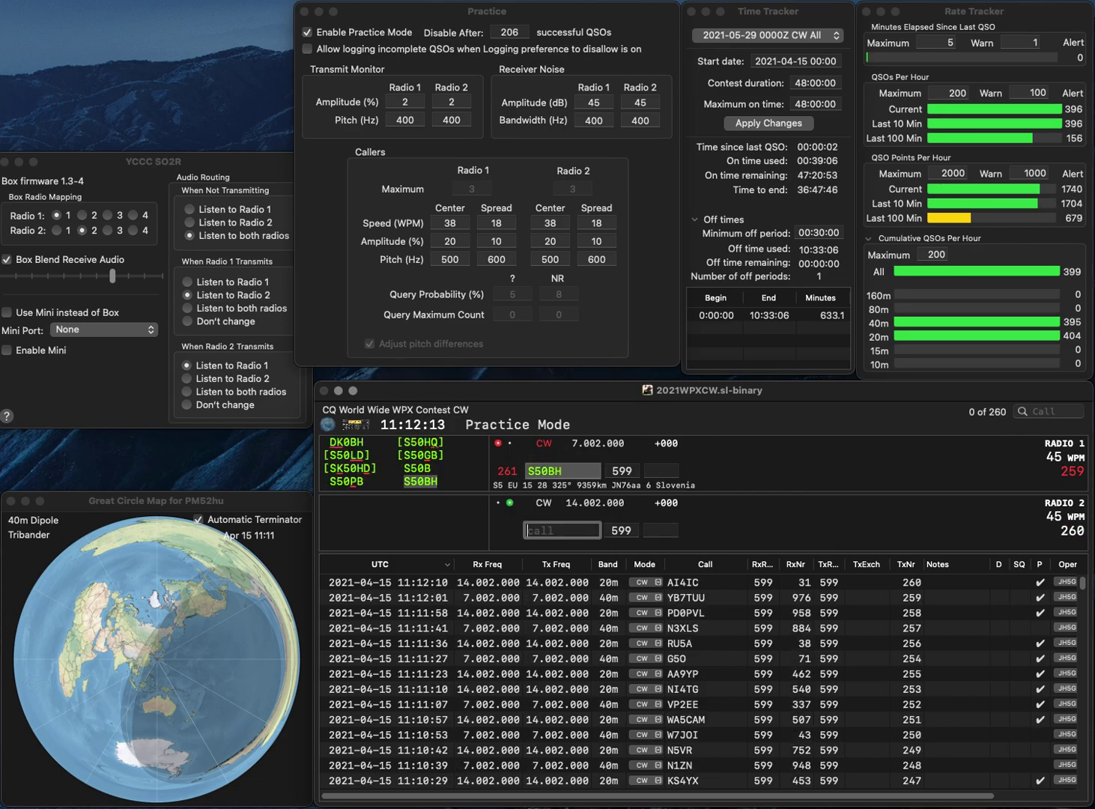
# - Answer the Radio 2 caller with 8UTC completed to W8UTC
pyautogui.write('8UTC')
pyautogui.press('Home')
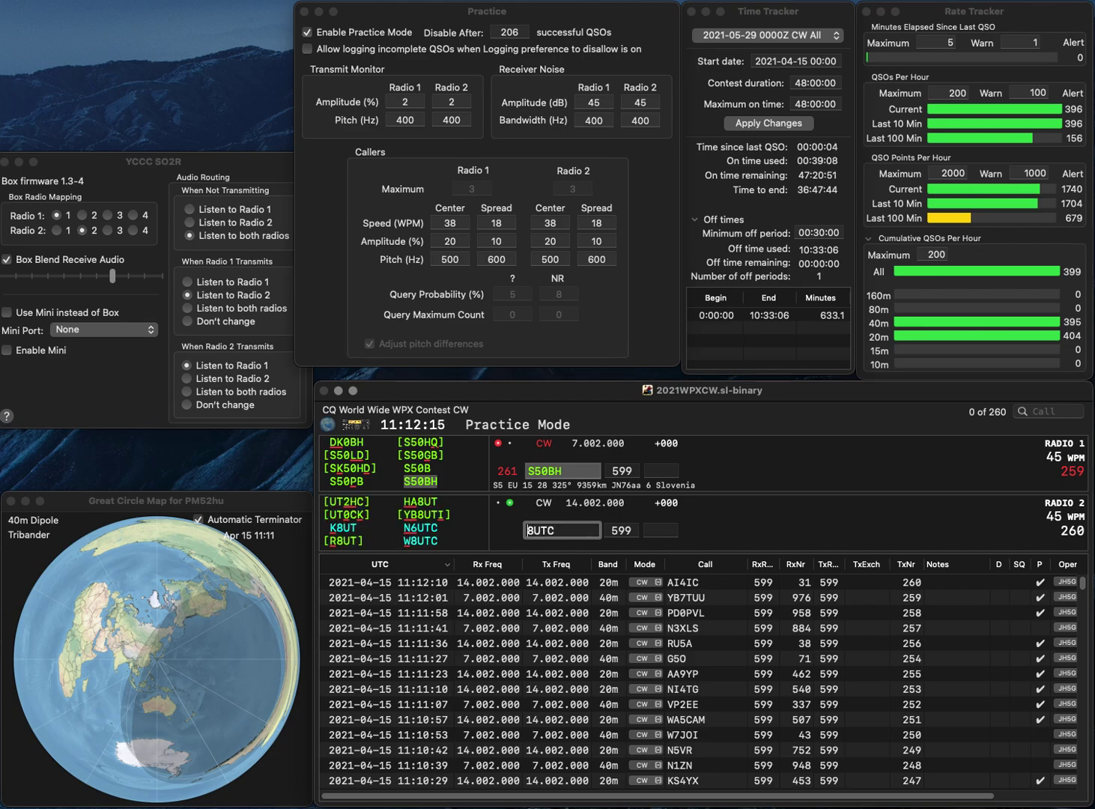
pyautogui.write('W')
pyautogui.press('Return')
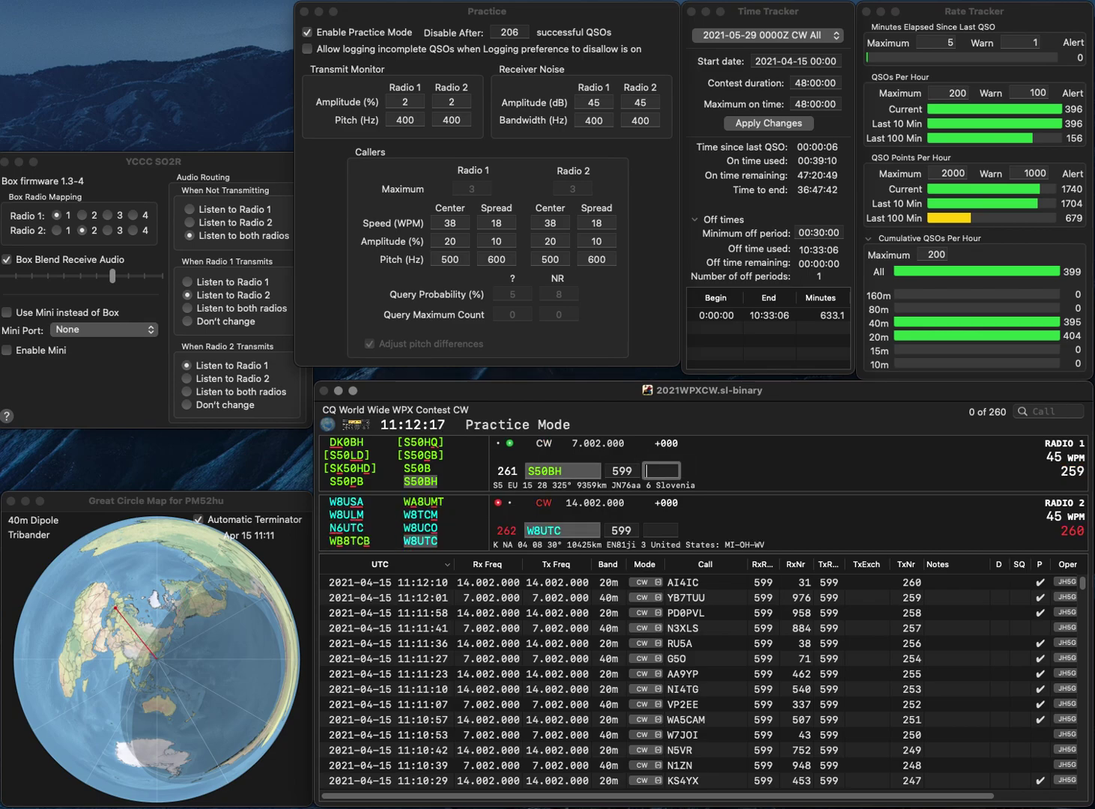
# - Log serial number 839 for S50BH on Radio 1 and serial number 794 for W8UTC on Radio 2
pyautogui.write('839')
pyautogui.press('Return')
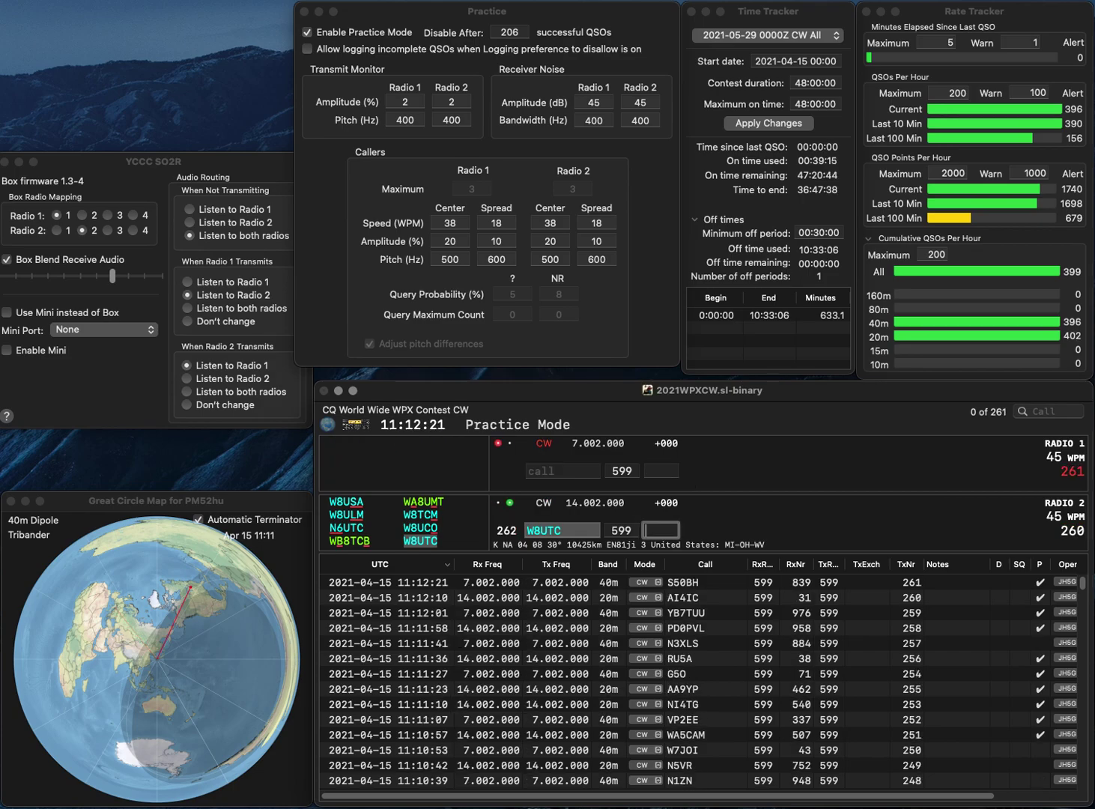
pyautogui.write('7')
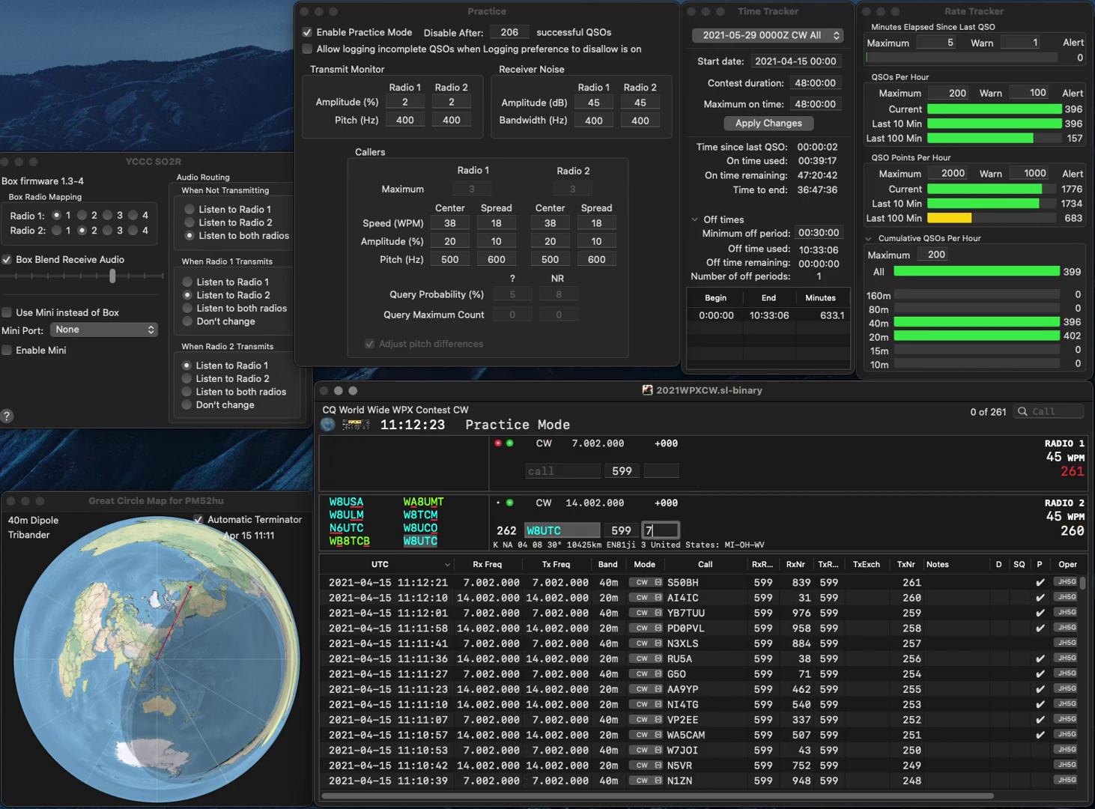
pyautogui.write('9')
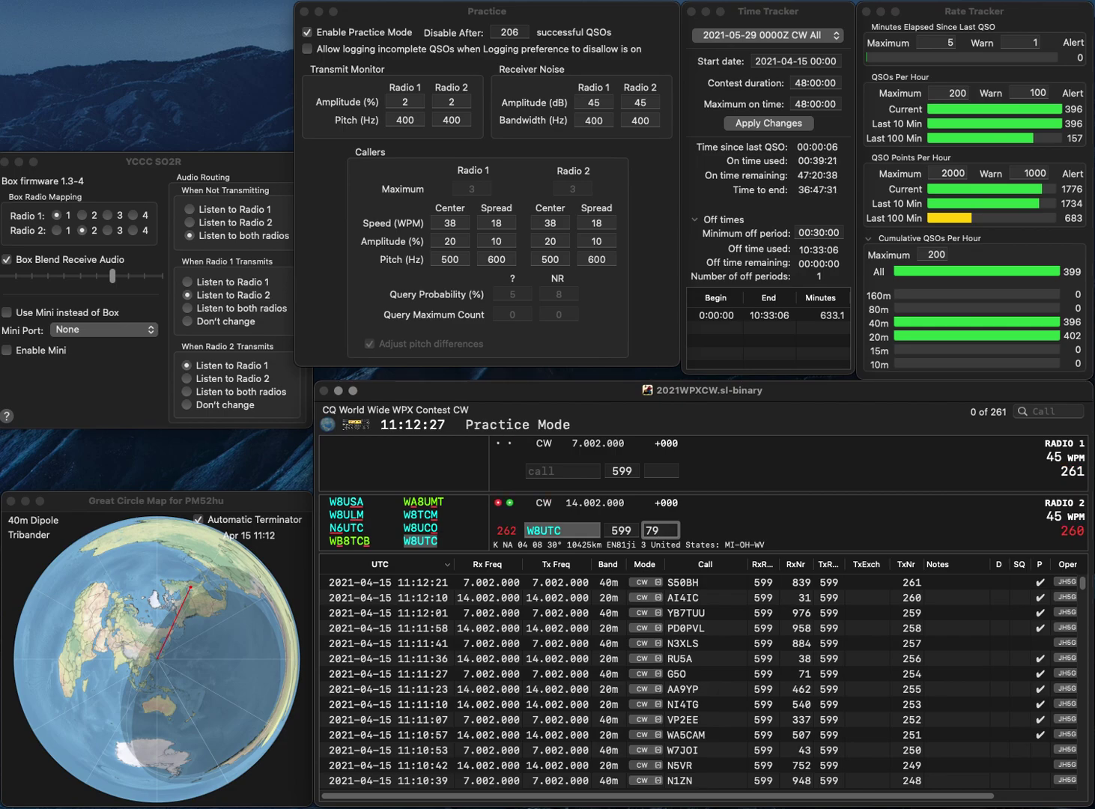
pyautogui.write('4')
pyautogui.press('Return')
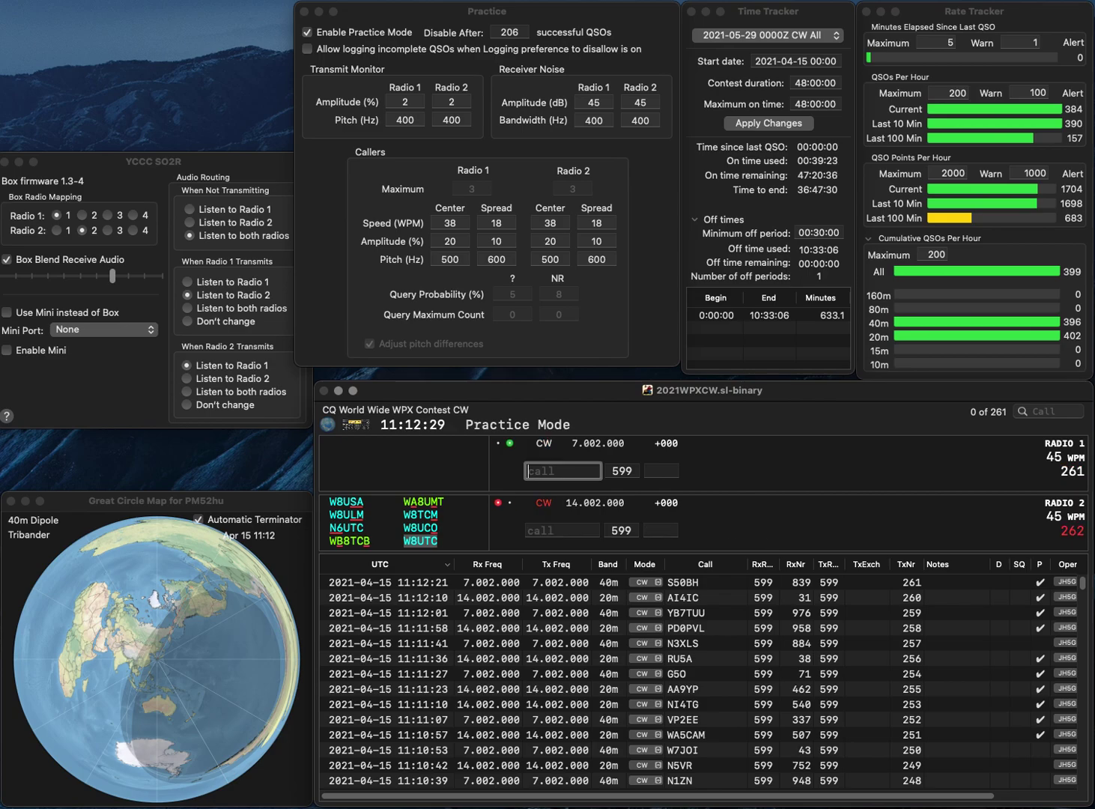
# - Answer KV3T on Radio 1 and send NF1TCV to the Radio 2 caller
pyautogui.write('KV3T')
pyautogui.press('Return')
pyautogui.write('NF')
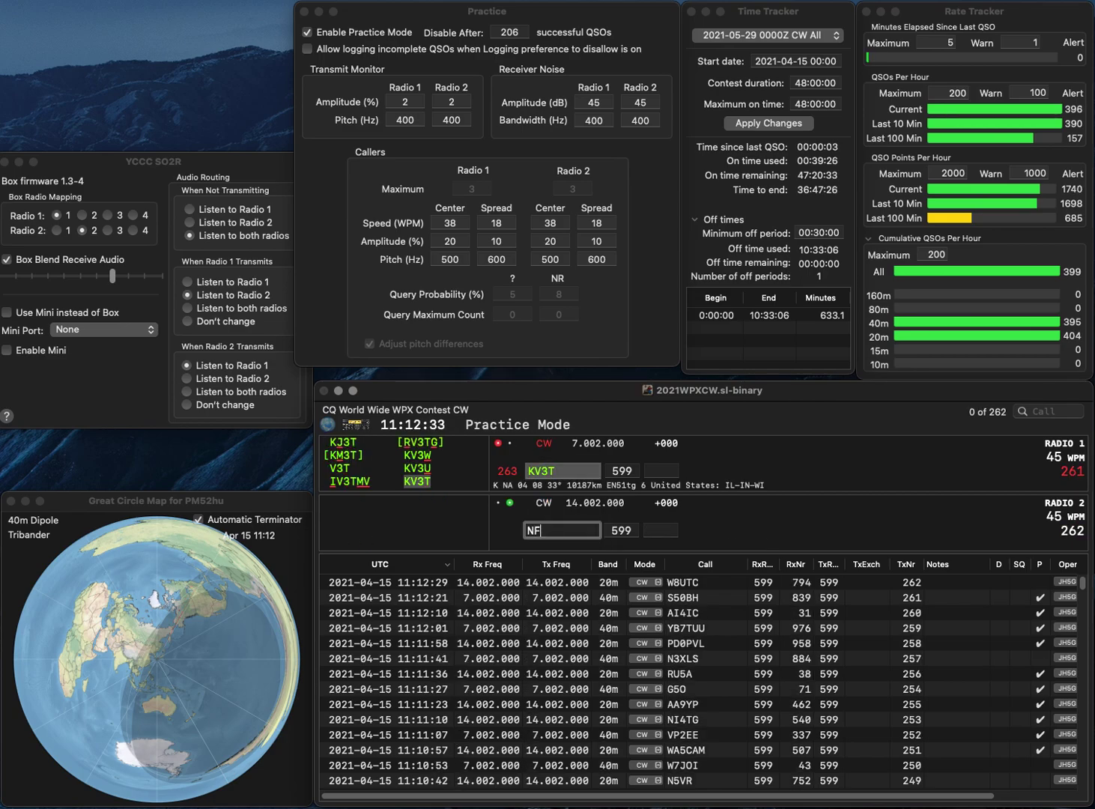
pyautogui.write('1TCV')
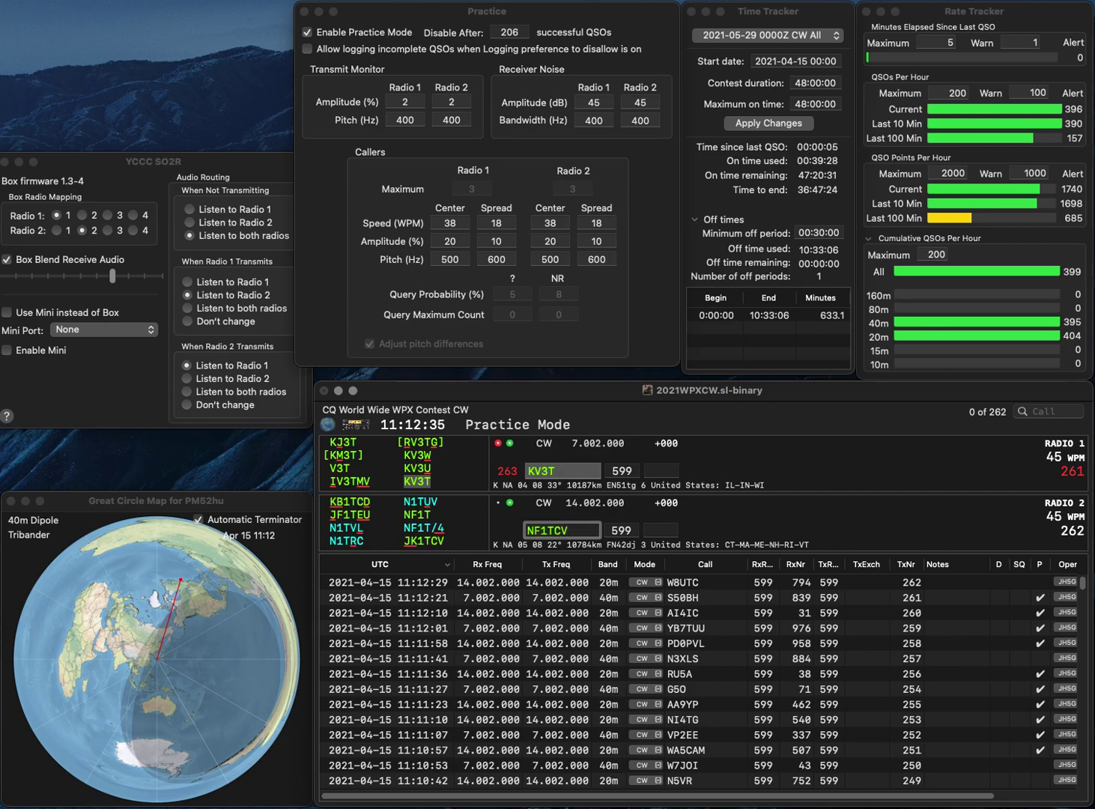
pyautogui.press('Return')
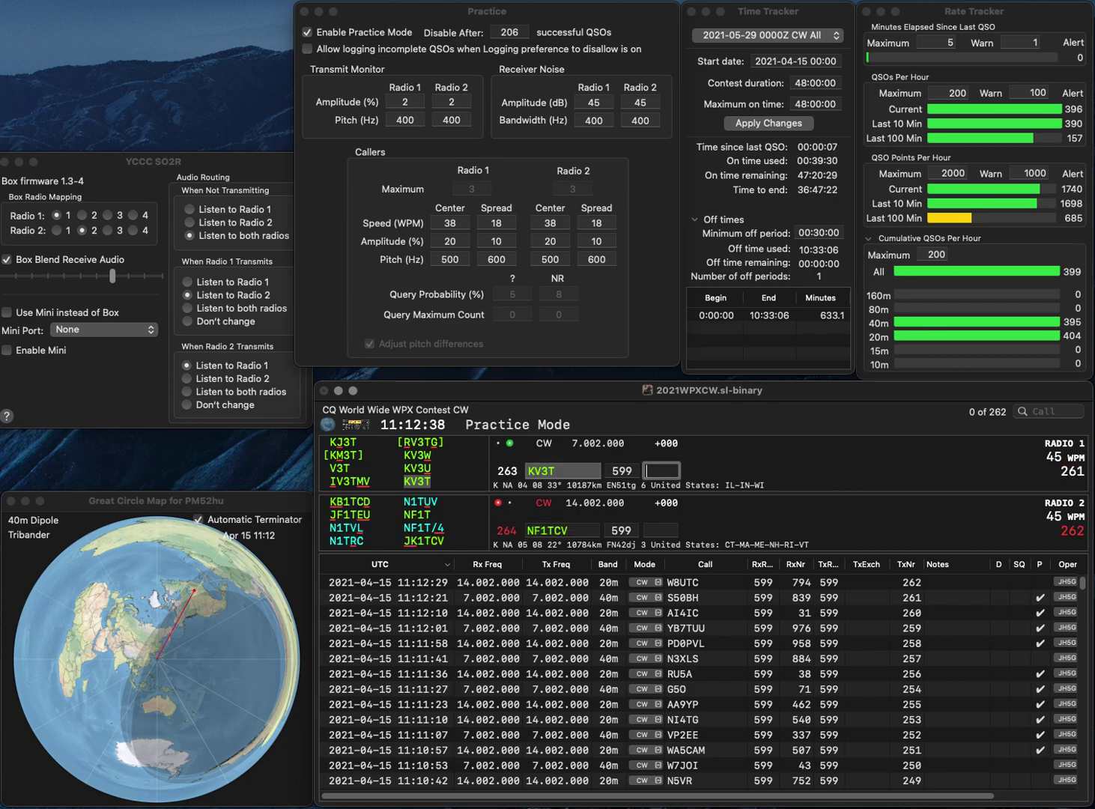
pyautogui.write('72')
pyautogui.press('Return')
pyautogui.press('Left')
pyautogui.press('BackSpace')
pyautogui.write('4')
pyautogui.press('Left')
pyautogui.write('/')
pyautogui.press('Right')
pyautogui.press('Right')
pyautogui.press('BackSpace')
pyautogui.press('Return')
# - Answer KX7DX on Radio 1
pyautogui.click(562, 471)
pyautogui.write('KX7DX')
pyautogui.press('Return')
pyautogui.press('space')
pyautogui.press('Return')
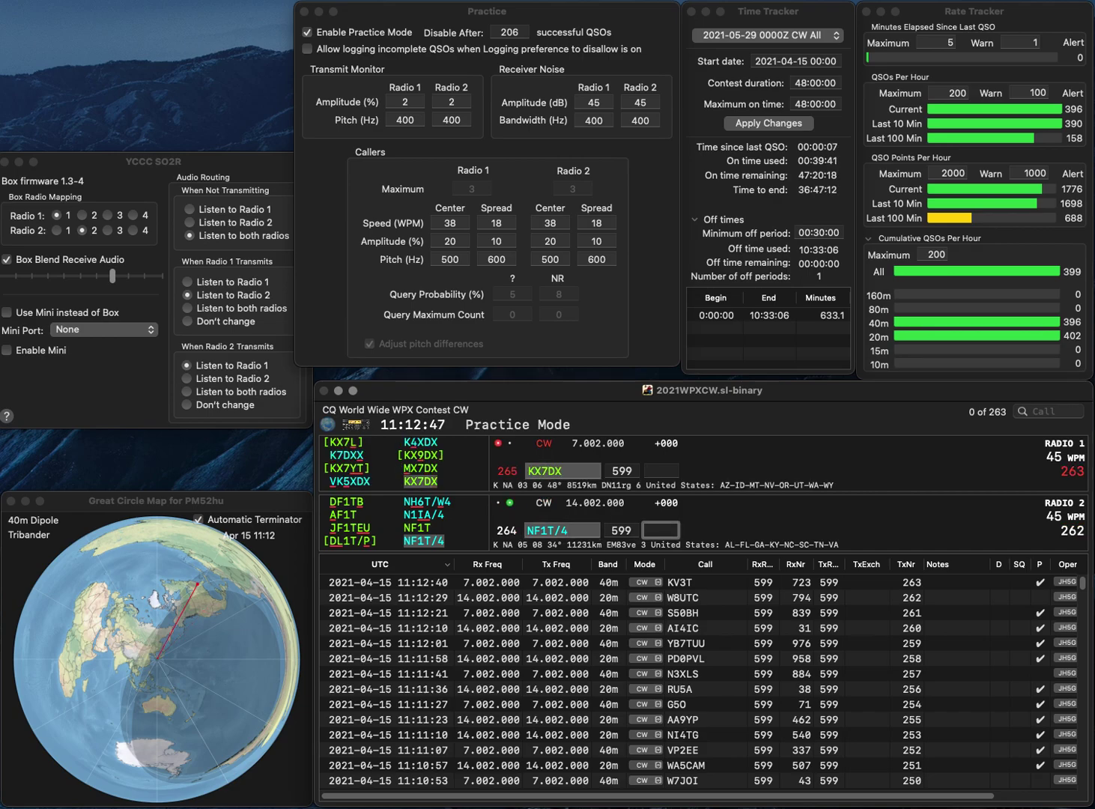
# - Log serial number 547 for NF1T/4 on Radio 2 and serial number 478 for KX7DX on Radio 1
pyautogui.write('547')
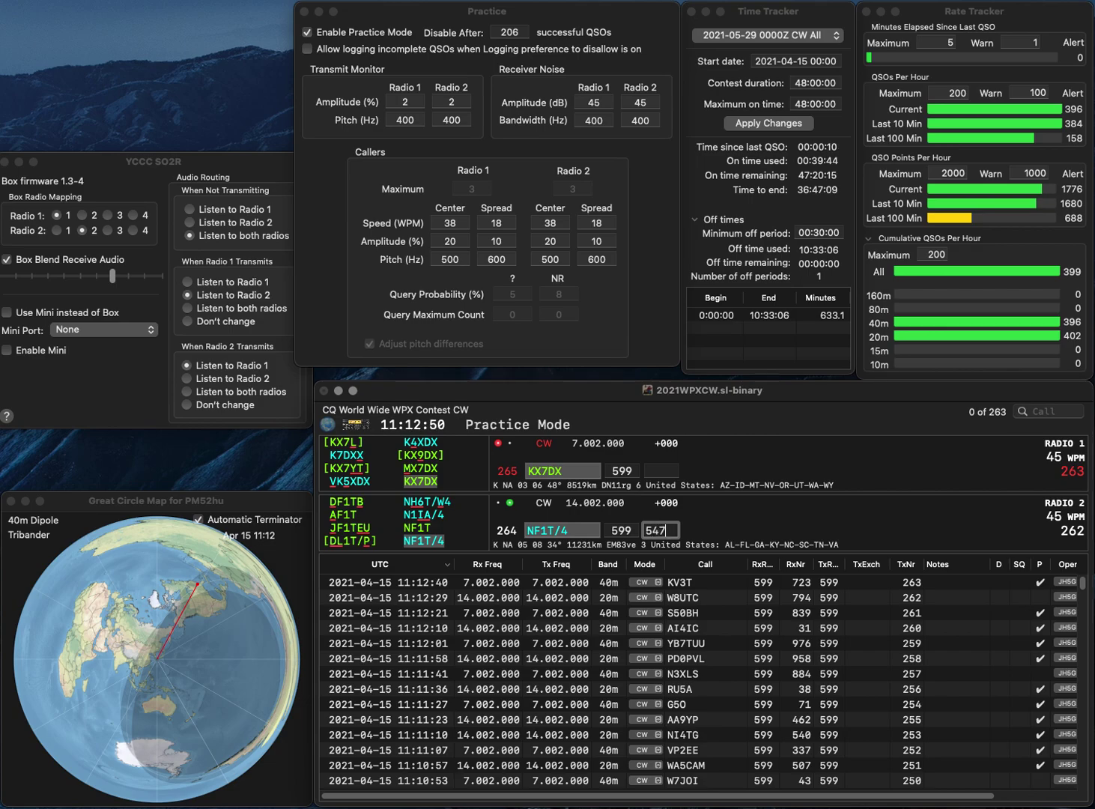
pyautogui.press('Return')
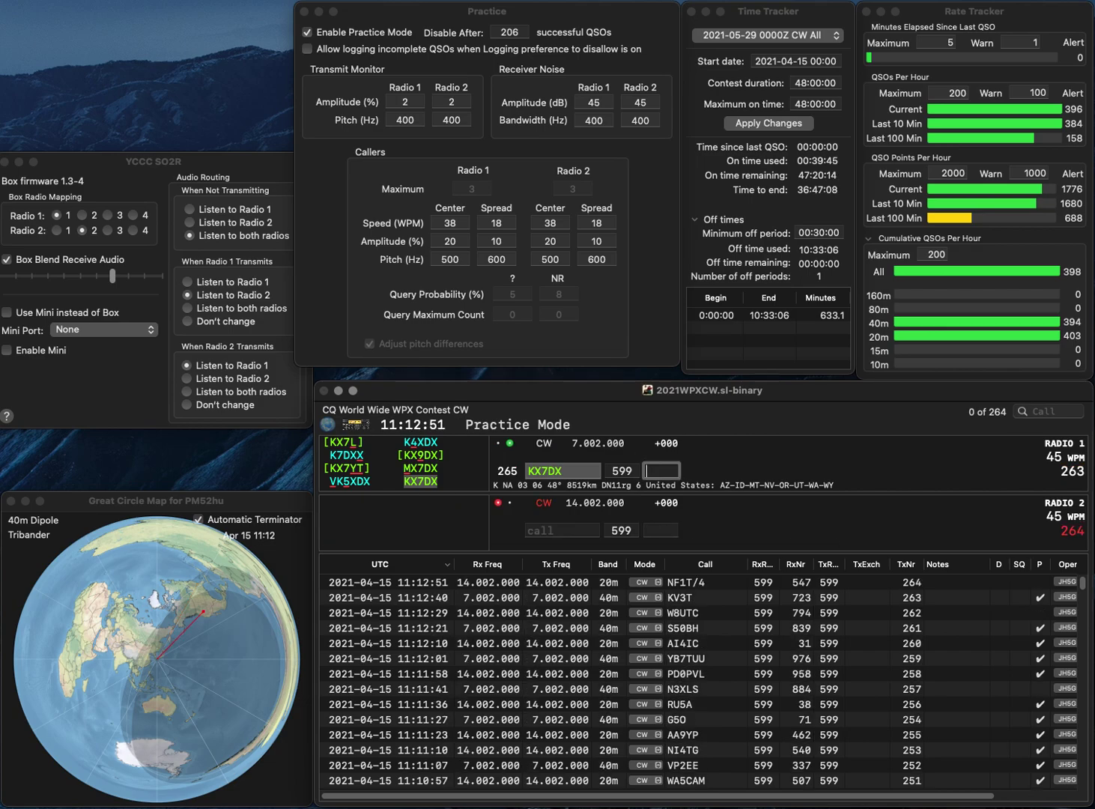
pyautogui.write('478')
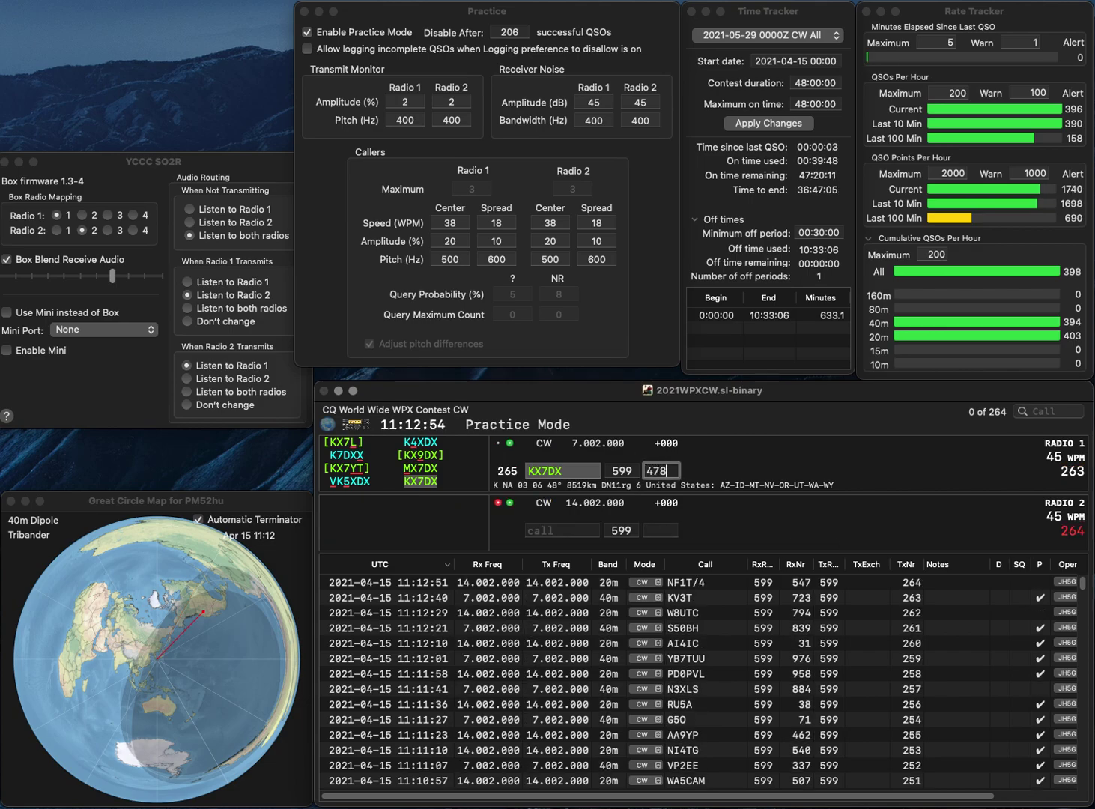
pyautogui.press('Return')
pyautogui.write('G4EUW')
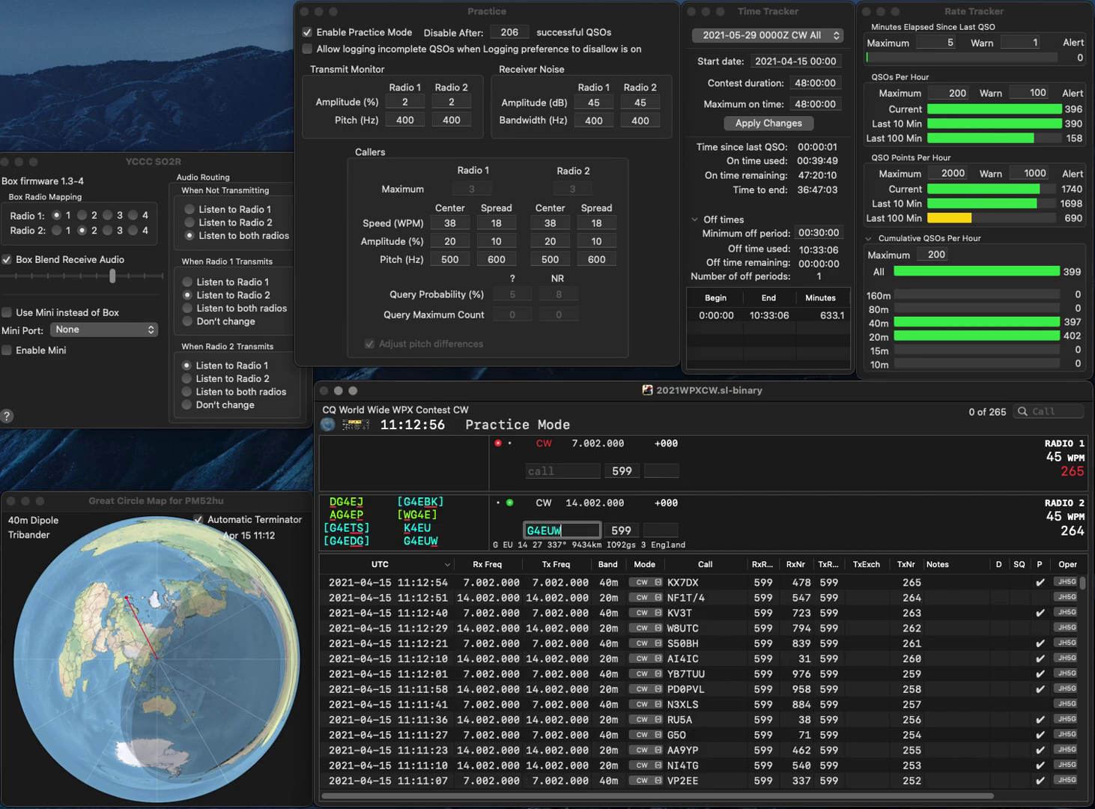
pyautogui.press('Return')
pyautogui.write('KM4RT')
pyautogui.press('Return')
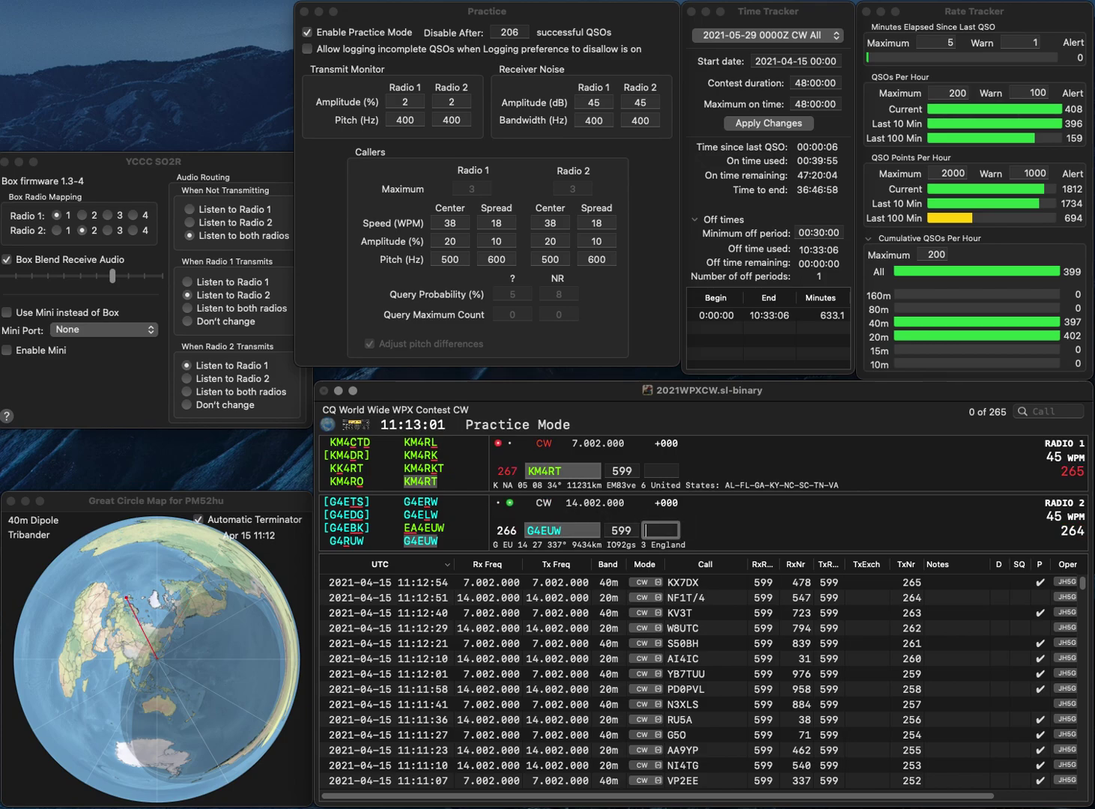
pyautogui.write('428')
pyautogui.press('Return')
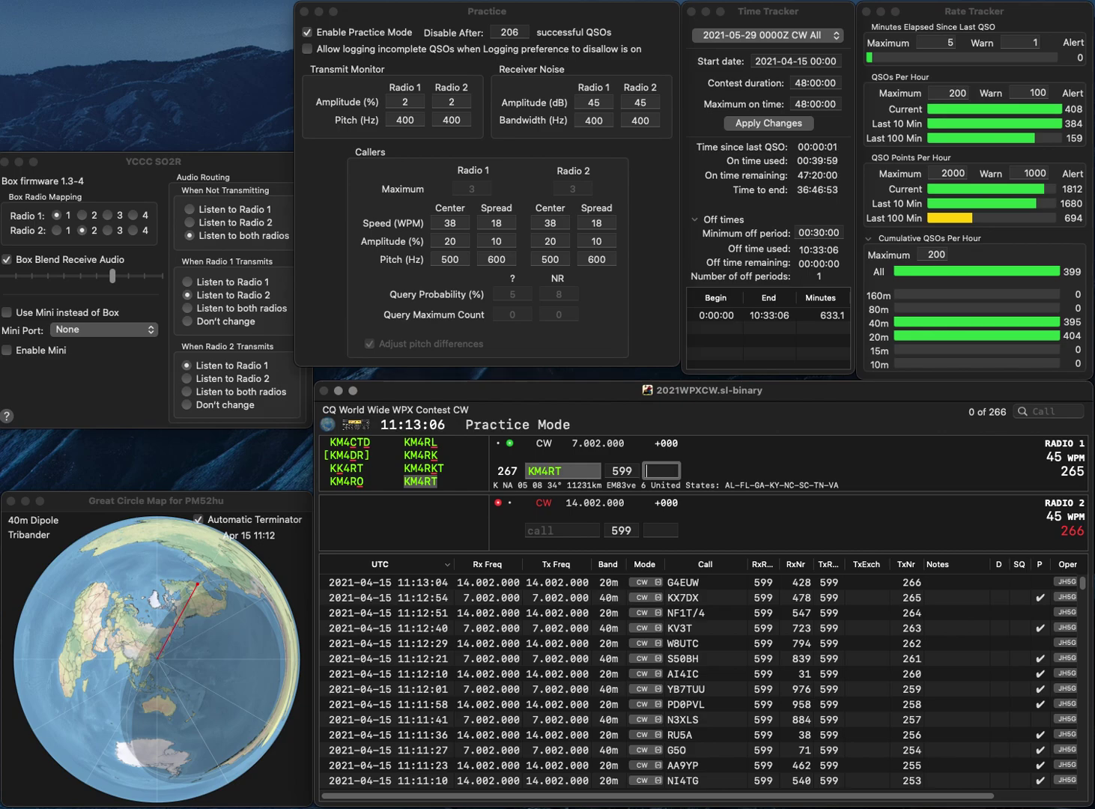
pyautogui.write('187')
pyautogui.press('Return')
pyautogui.write('BE')
pyautogui.press('Return')
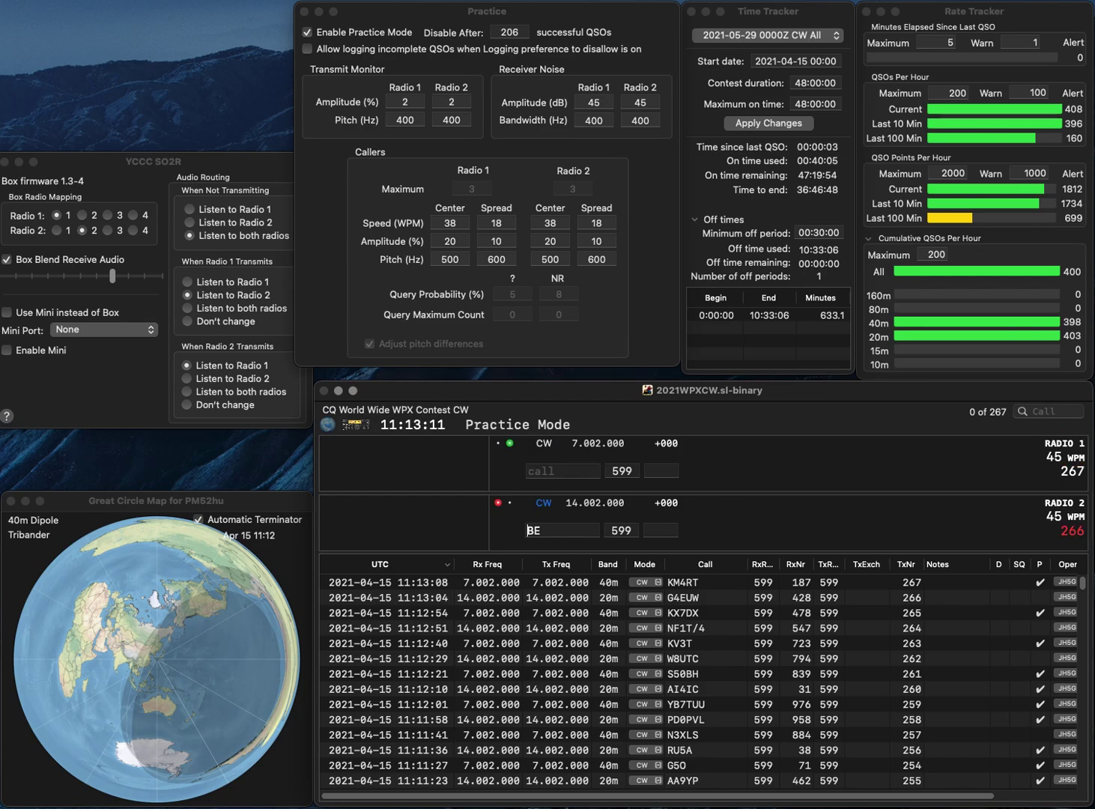
pyautogui.write('8KJV')
pyautogui.press('BackSpace')
pyautogui.press('BackSpace')
pyautogui.write('VD')
pyautogui.click(527, 470)
pyautogui.write('KE')
pyautogui.press('Return')
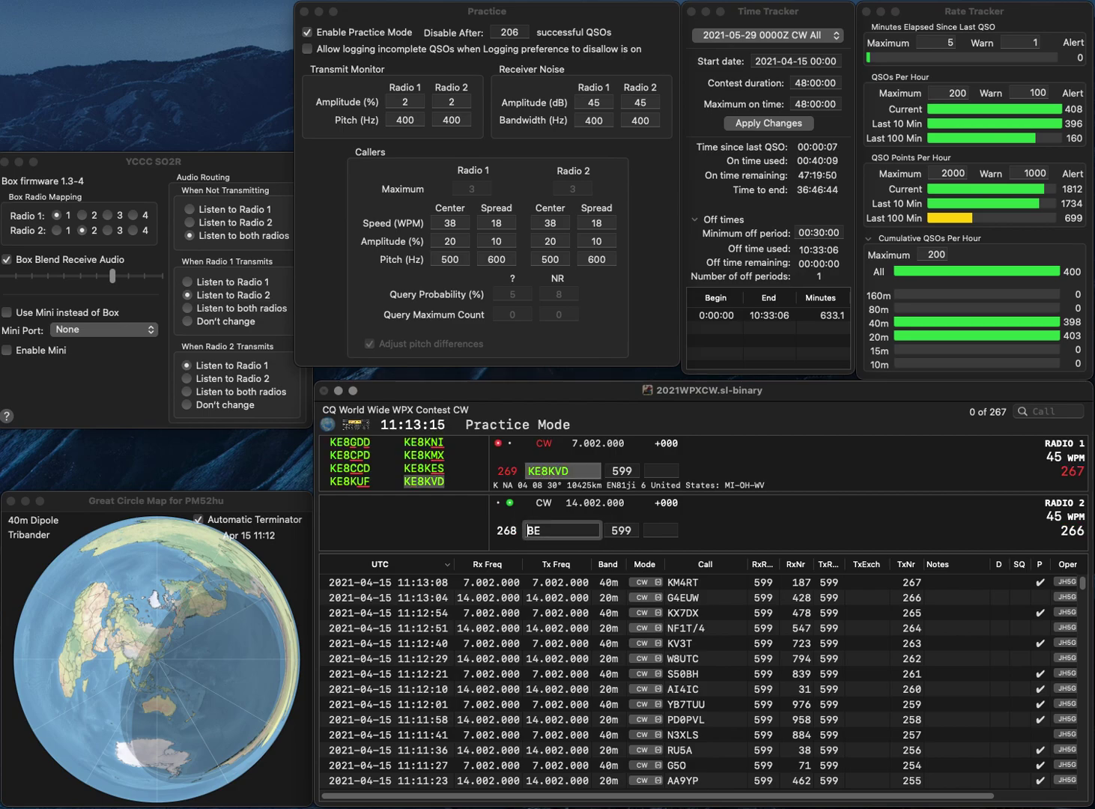
pyautogui.write('N8')
pyautogui.press('Return')
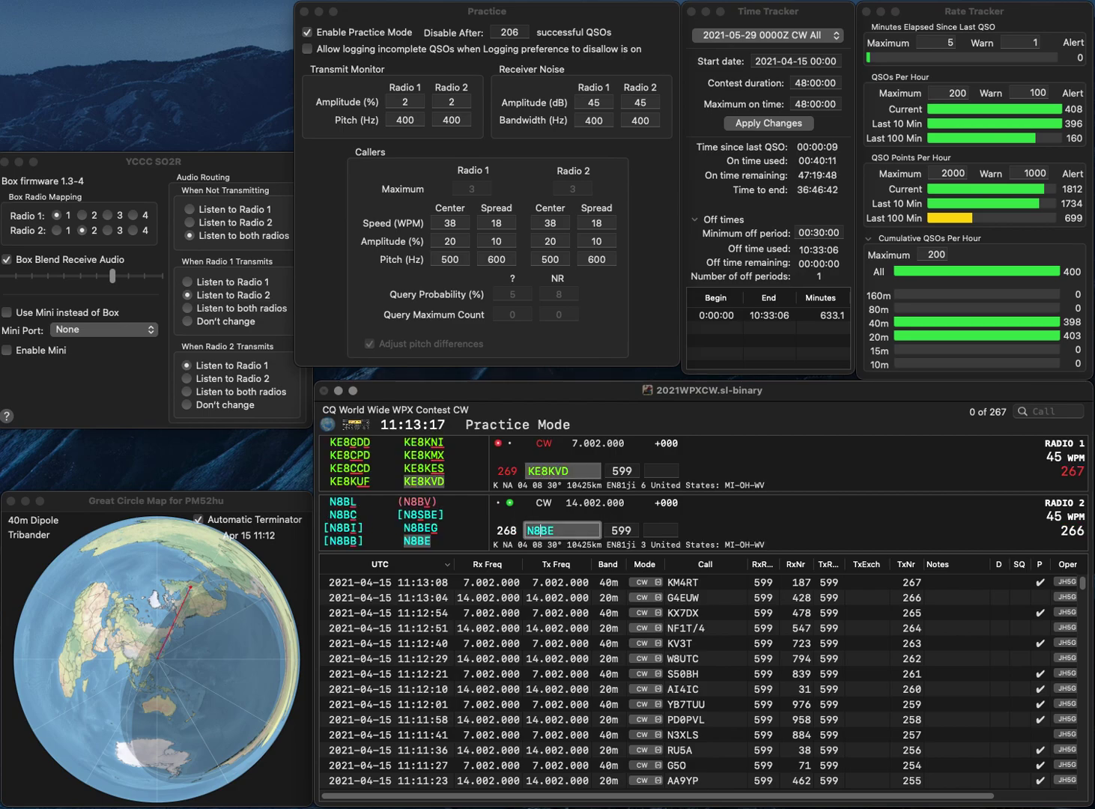
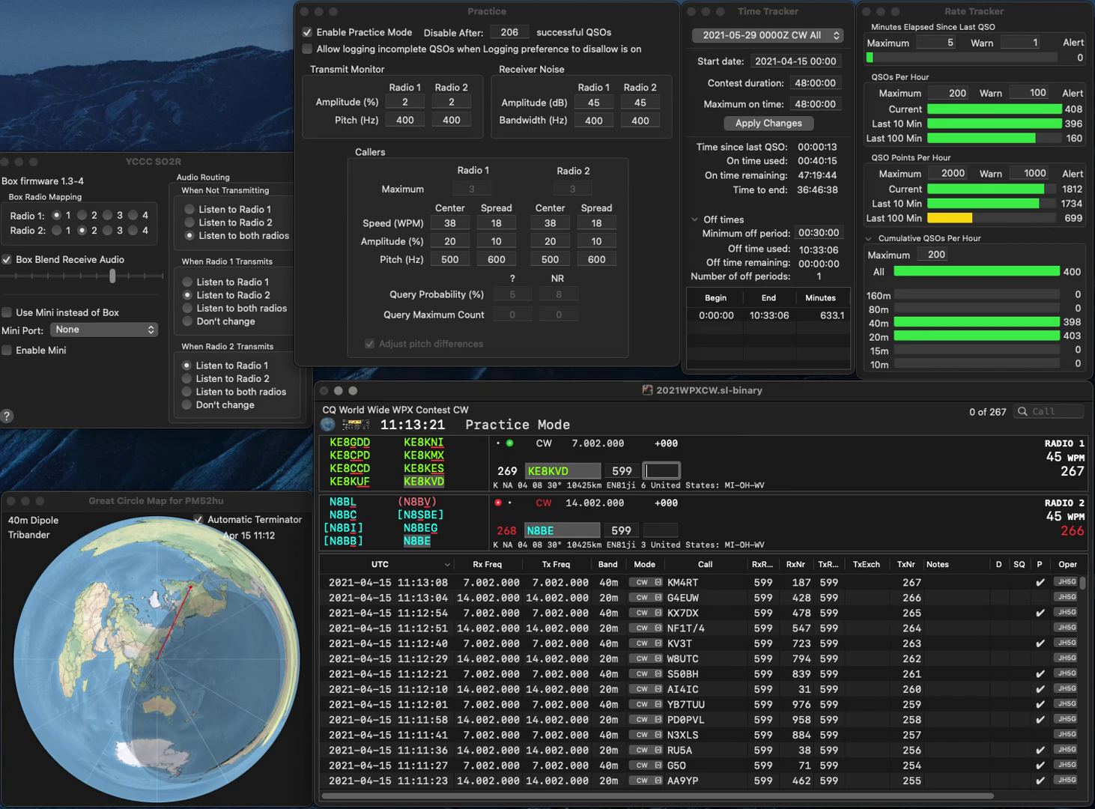
pyautogui.write('82')
pyautogui.press('Return')
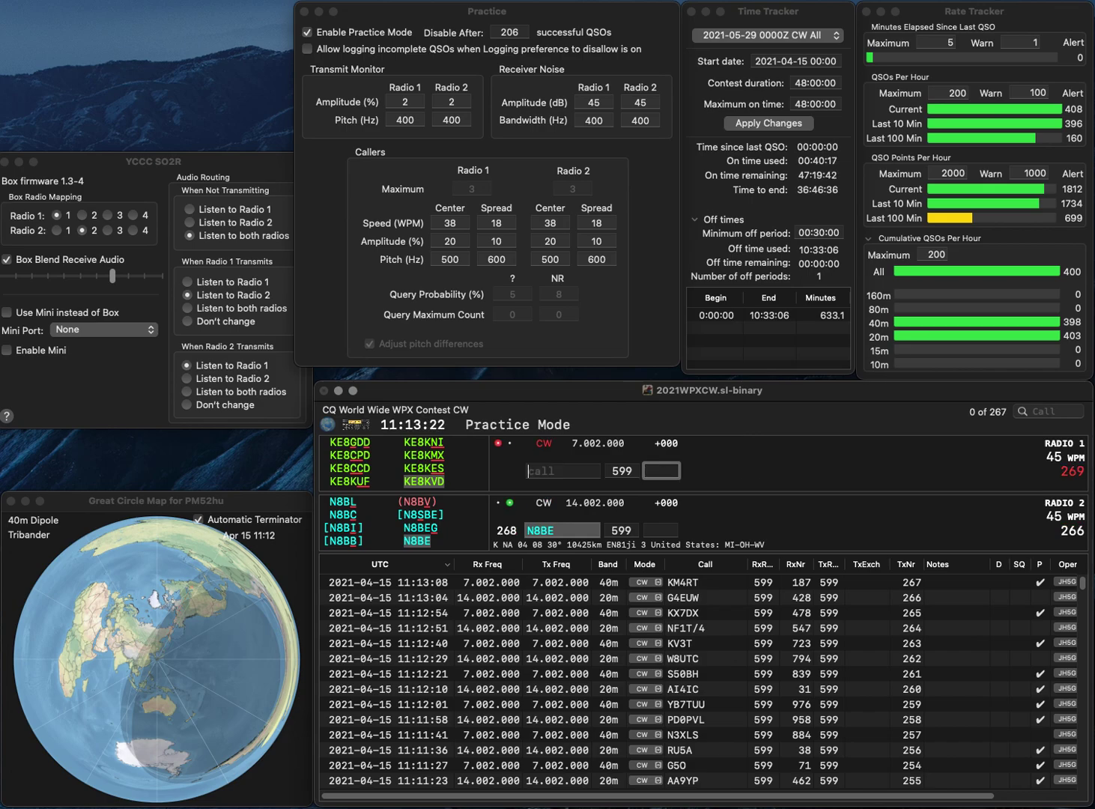
pyautogui.write('11')
pyautogui.press('Return')
pyautogui.write('KG5')
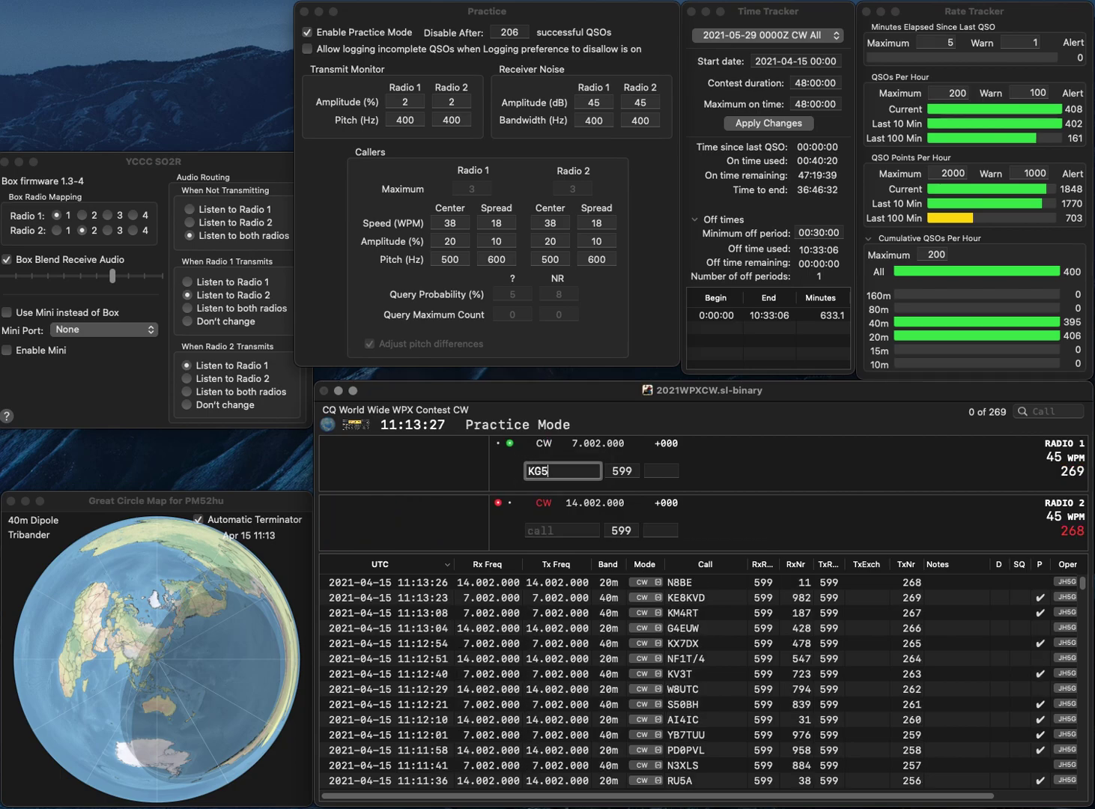
pyautogui.write('STP')
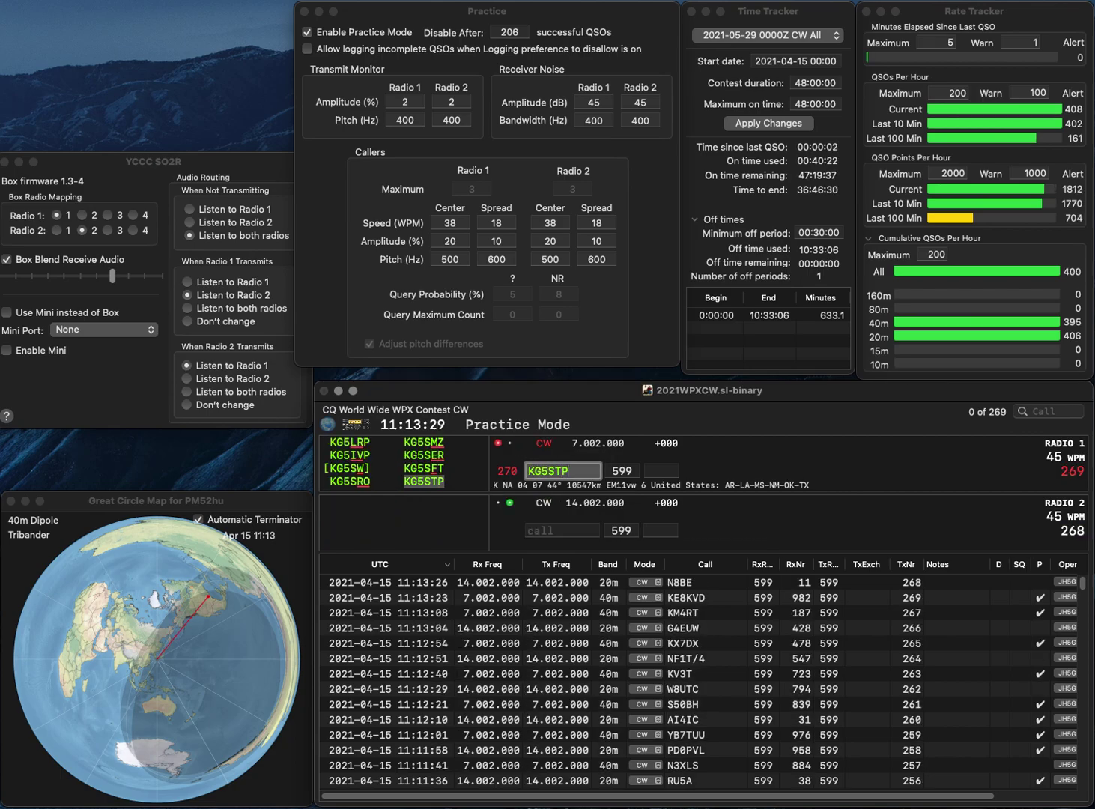
pyautogui.click(562, 530)
pyautogui.write('JH7GEU')
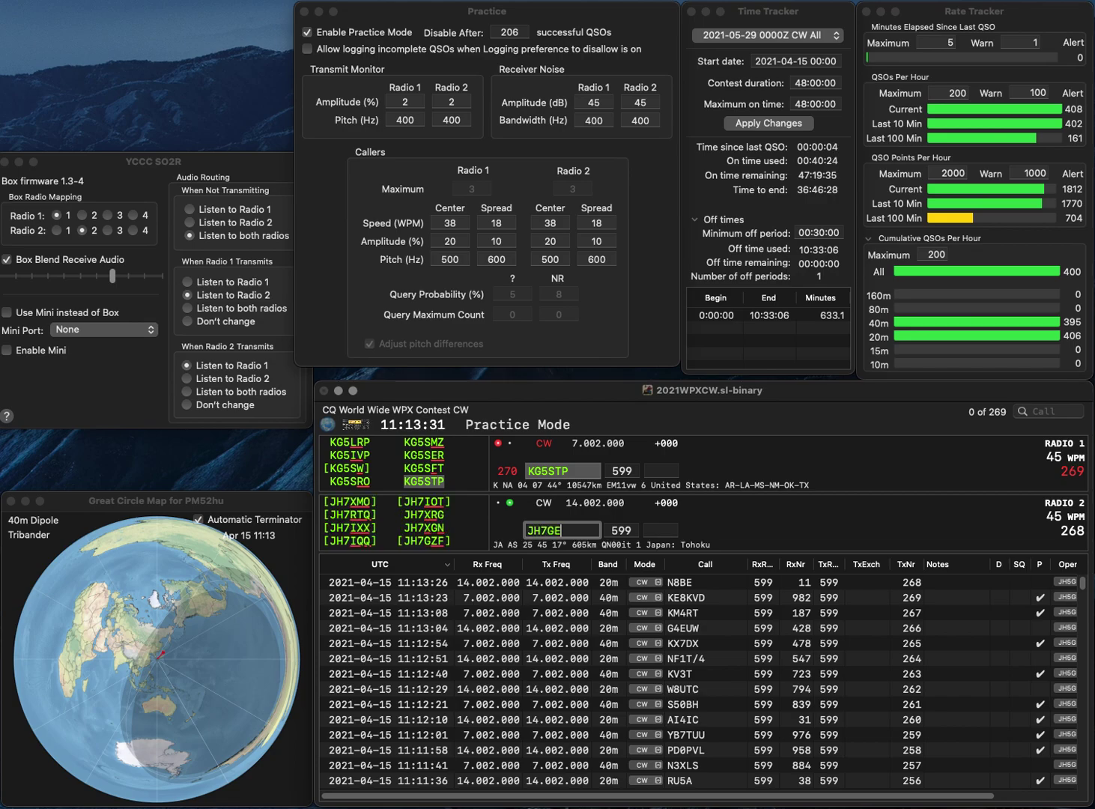
pyautogui.press('BackSpace')
pyautogui.write('8GEU')
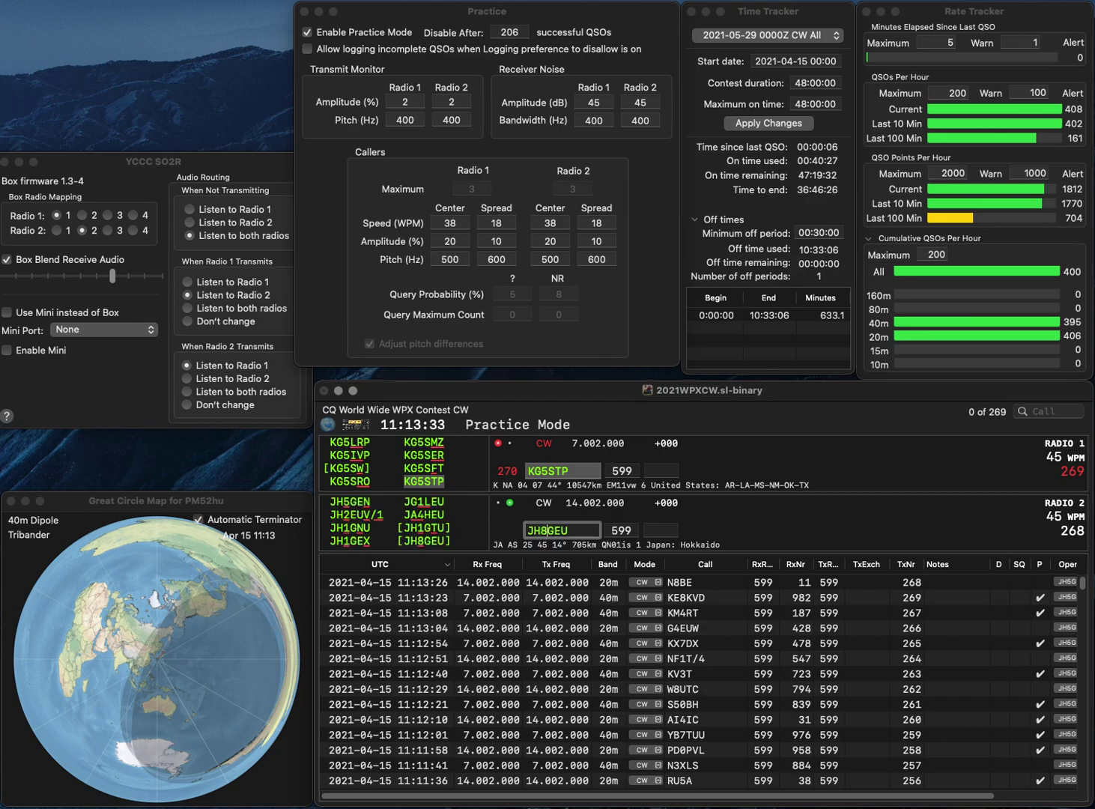
pyautogui.press('Return')
pyautogui.write('189')
pyautogui.press('Return')
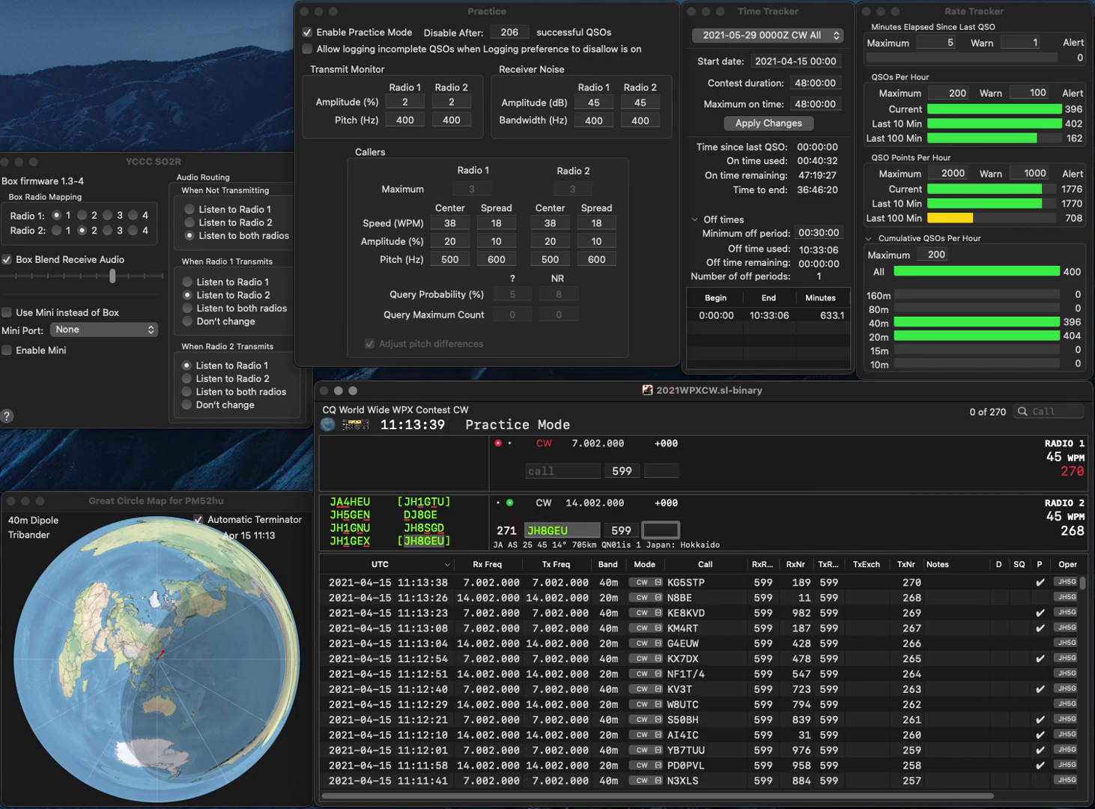
pyautogui.write('9')
pyautogui.press('Return')
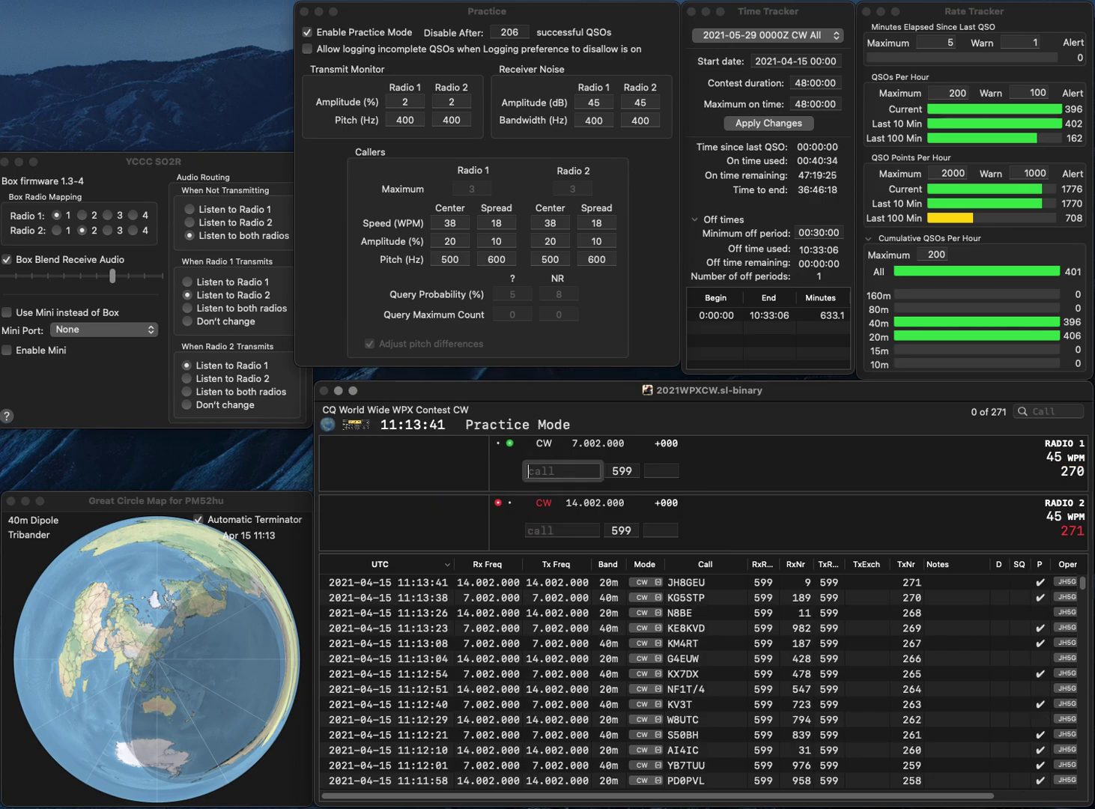
pyautogui.write('N1CEO')
pyautogui.press('Return')
pyautogui.write('OZ')
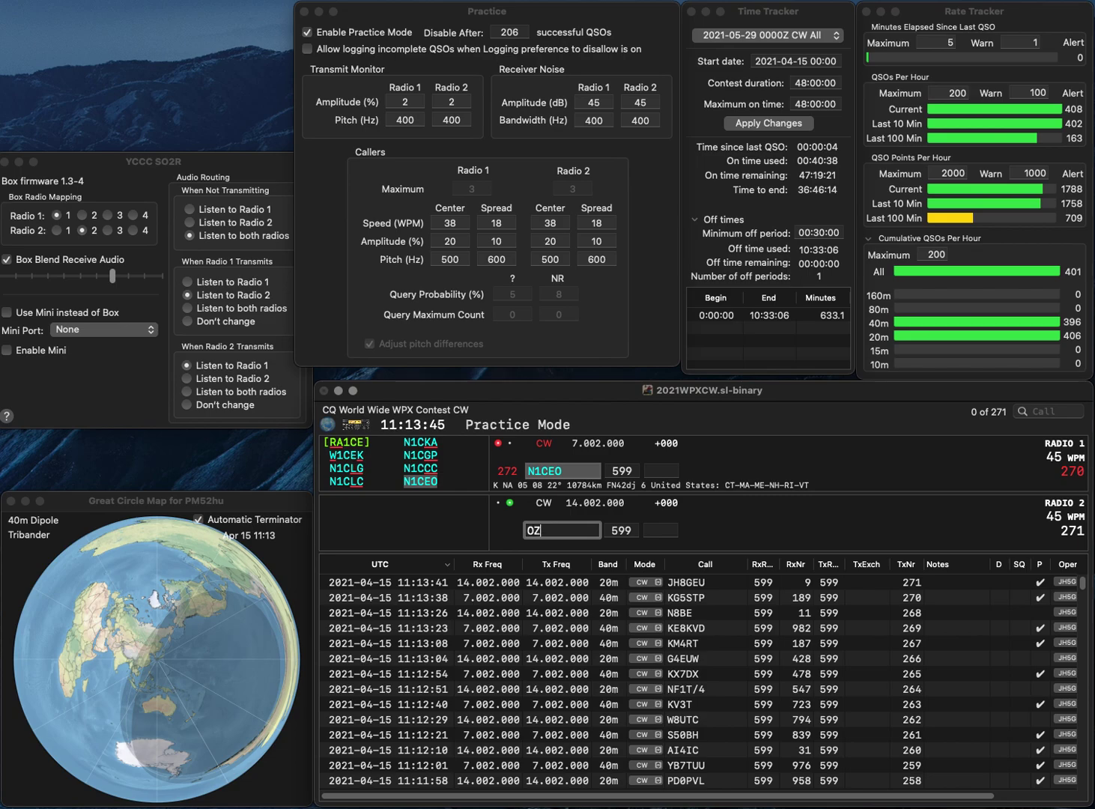
pyautogui.write('1KKH')
pyautogui.press('Return')
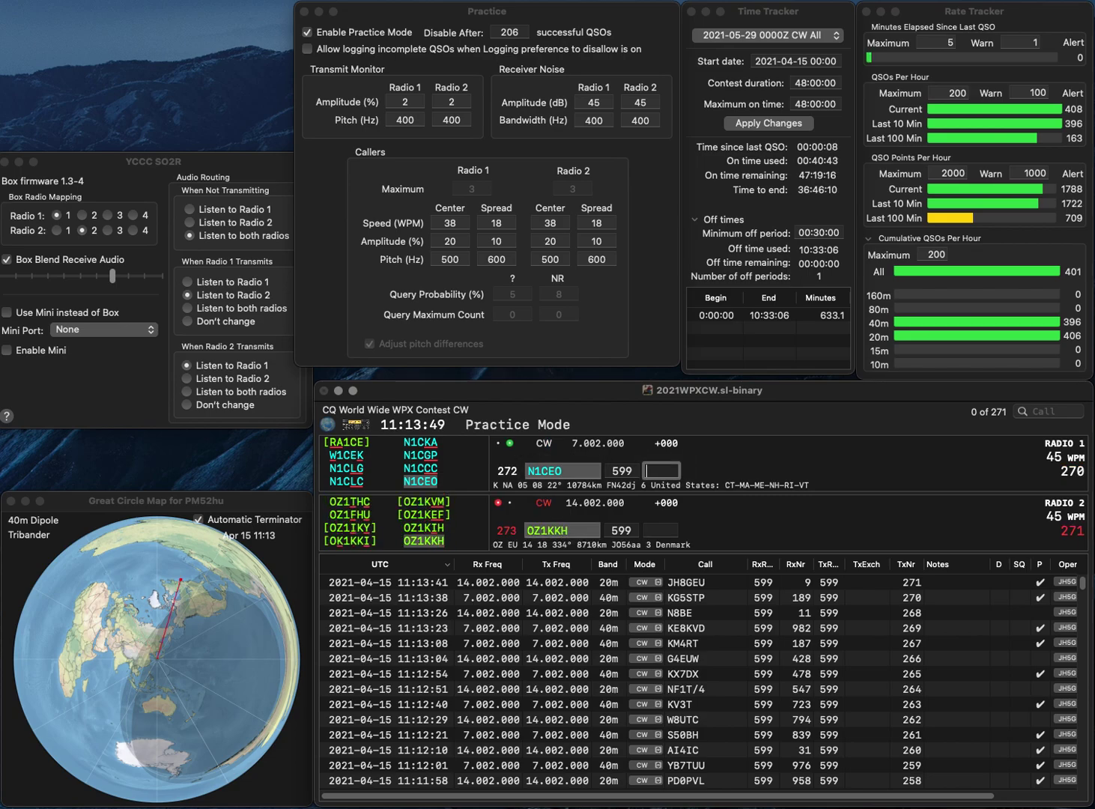
pyautogui.write('684')
pyautogui.press('Return')
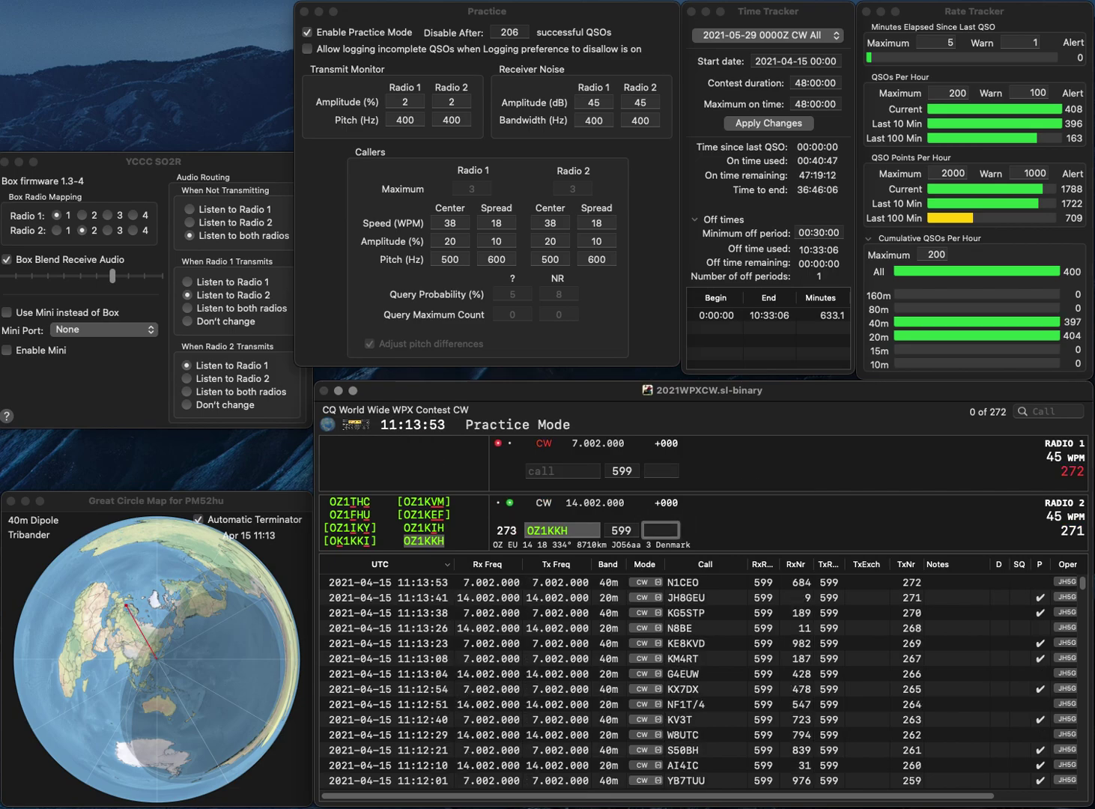
pyautogui.write('1')
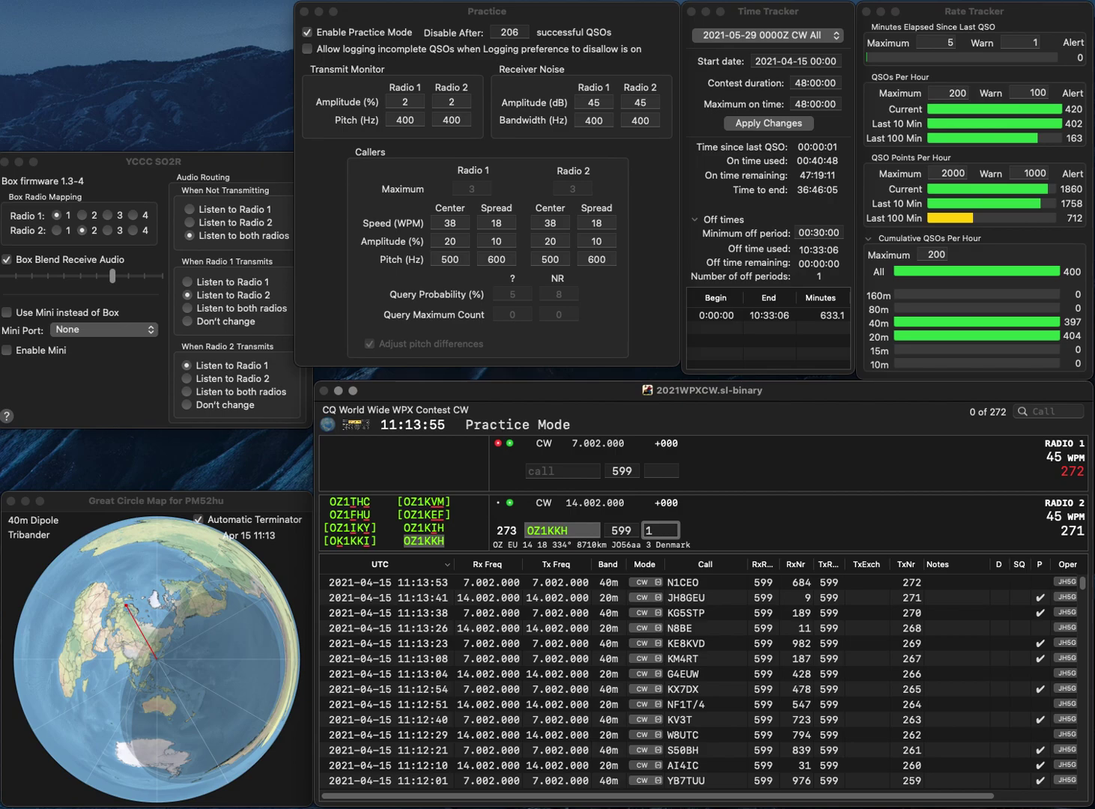
pyautogui.write('02')
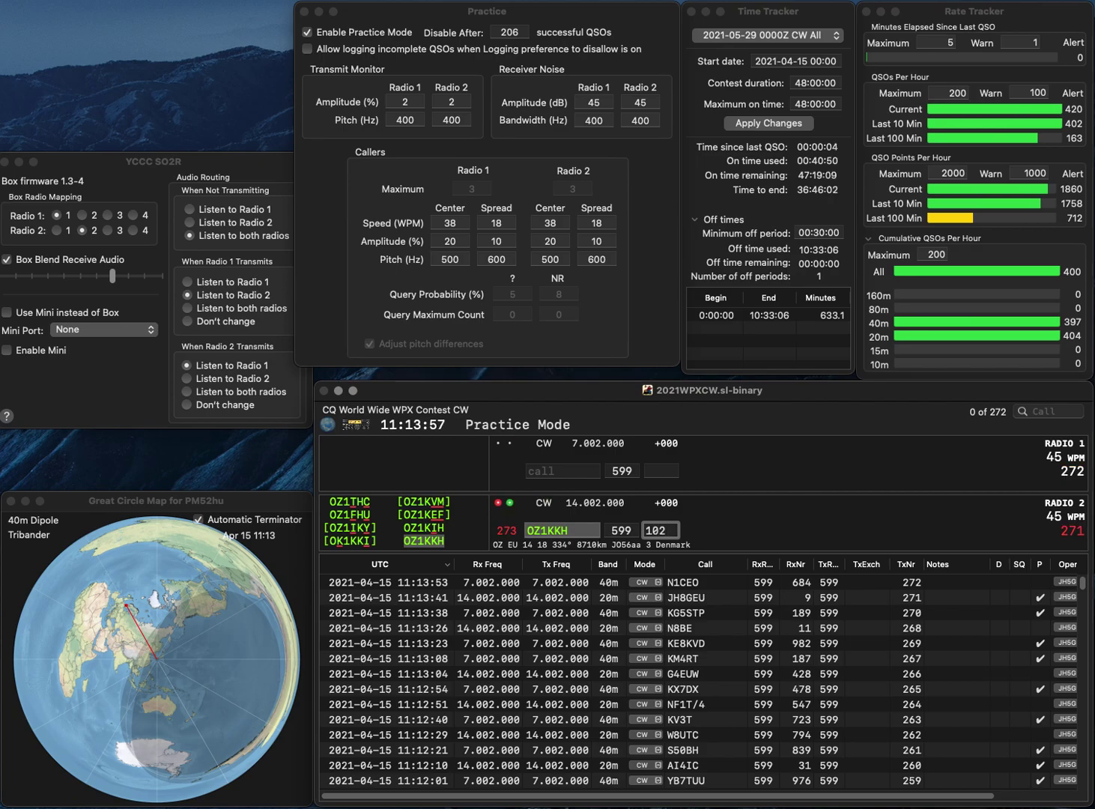
pyautogui.press('Return')
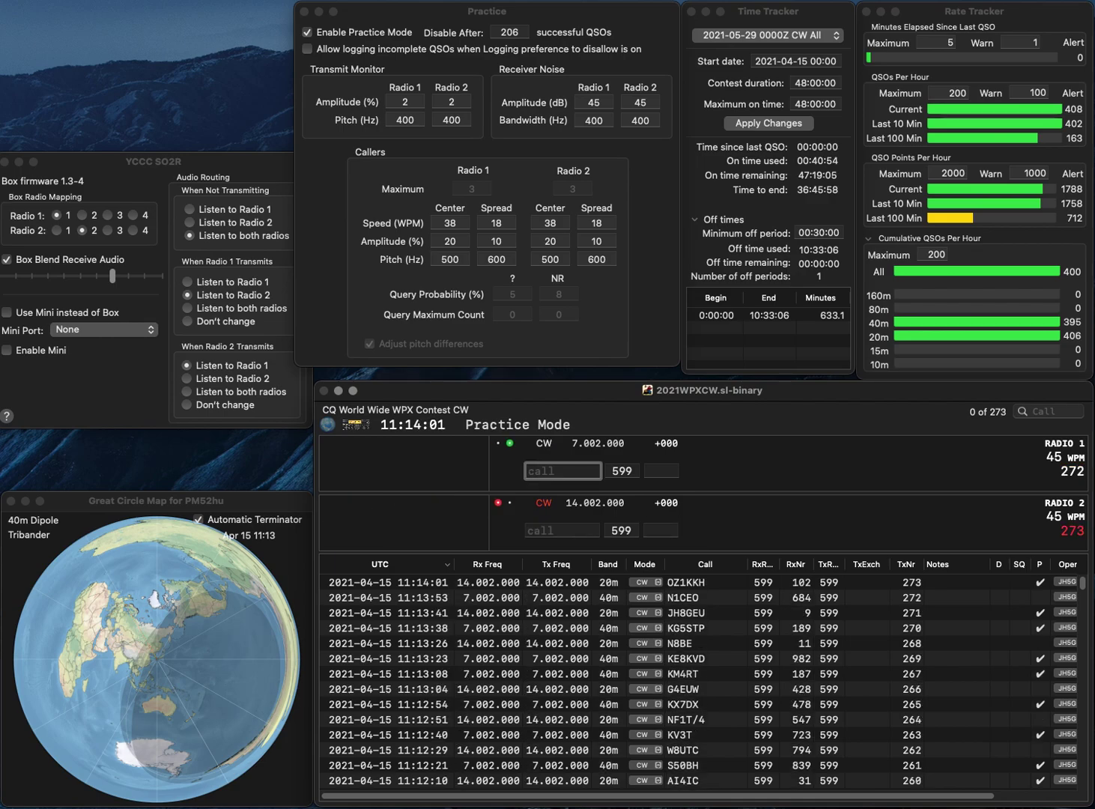
# - Answer 9A4WY on Radio 1 and K0TQ on Radio 2
pyautogui.write('9A4WY')
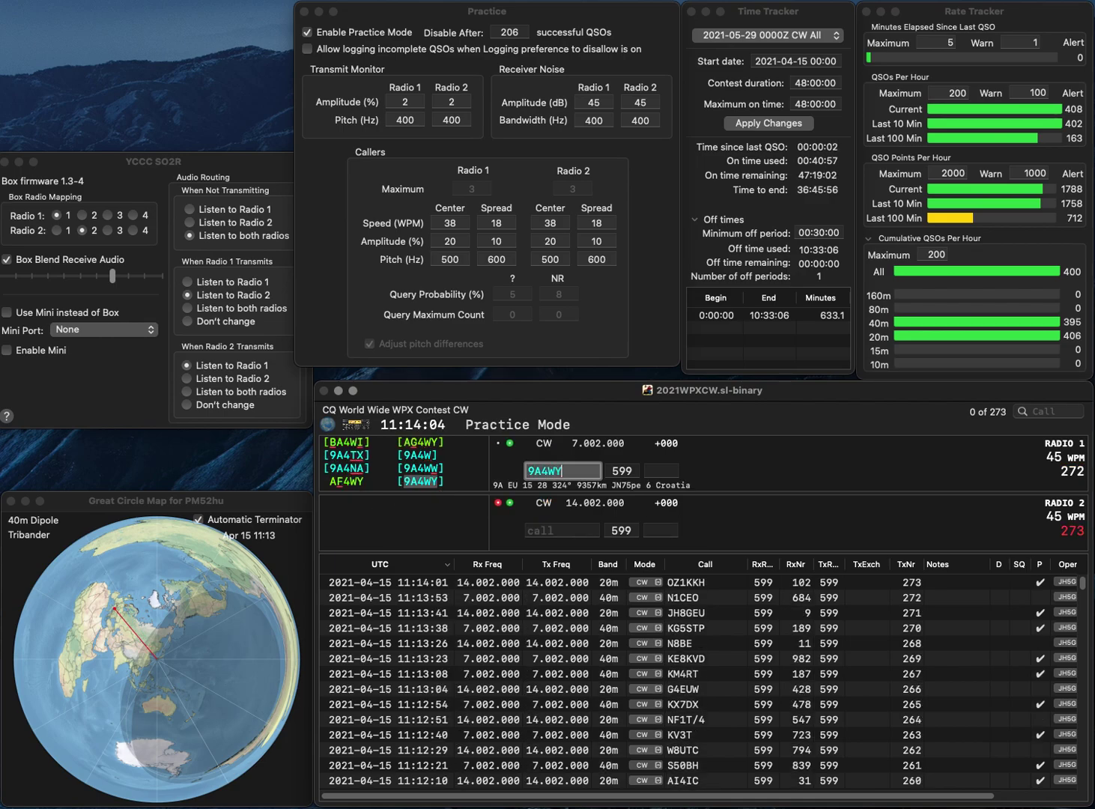
pyautogui.press('Return')
pyautogui.write('K')
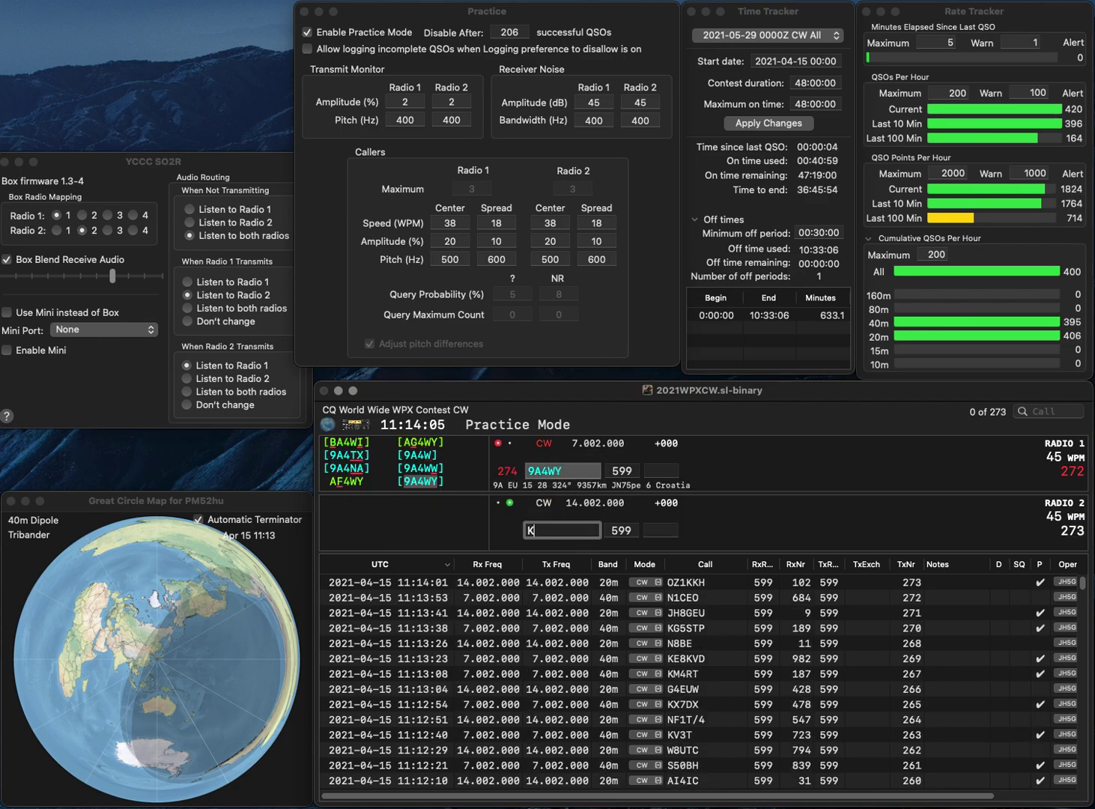
pyautogui.write('0TQ')
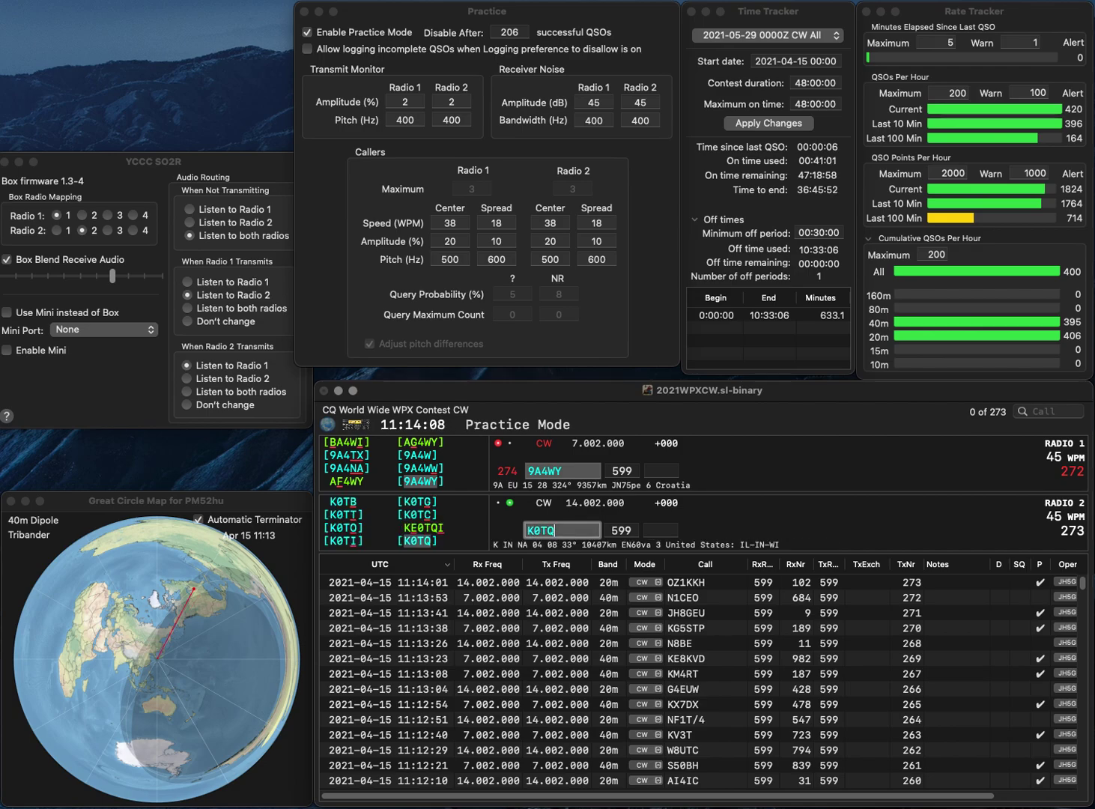
pyautogui.press('Return')
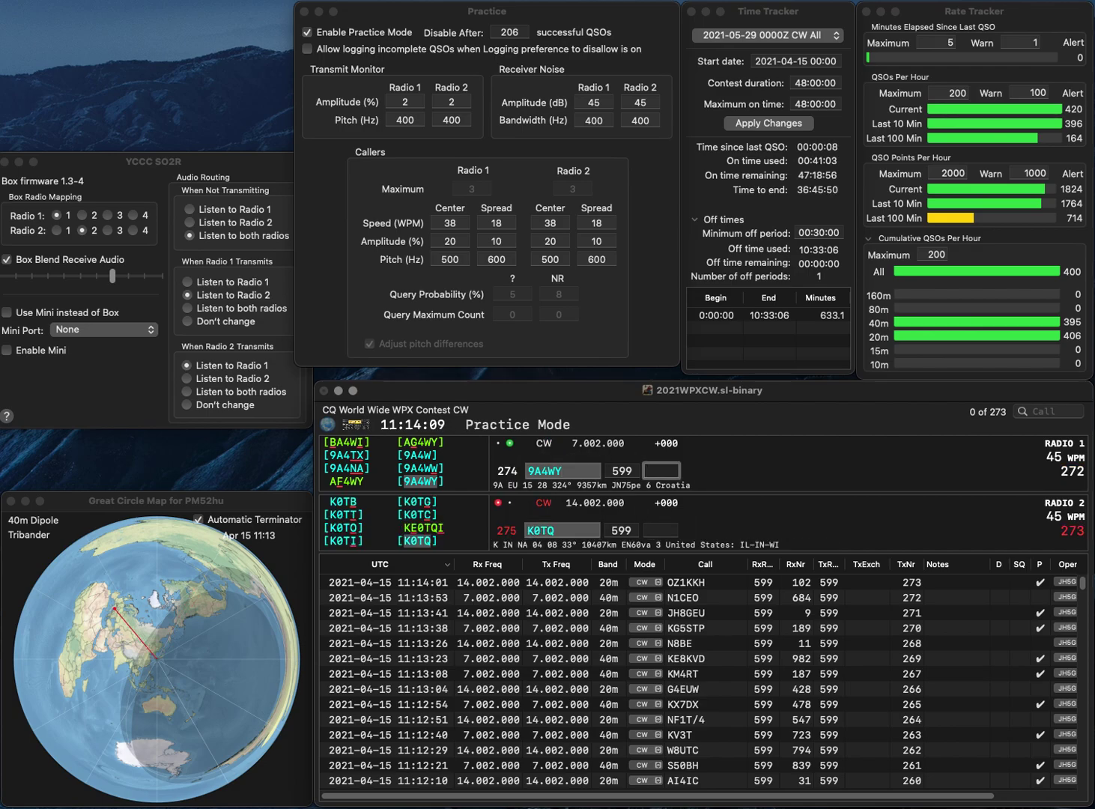
pyautogui.write('594')
pyautogui.press('Return')
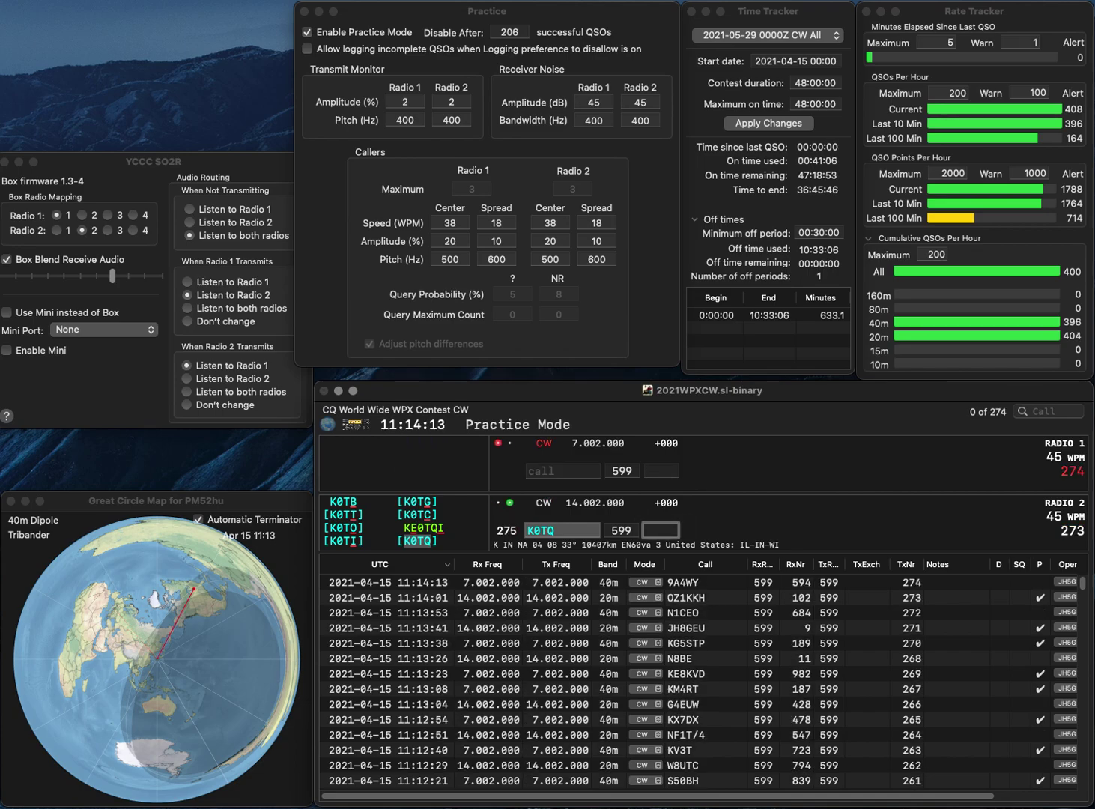
pyautogui.write('275')
pyautogui.press('Return')
pyautogui.write('Z9')
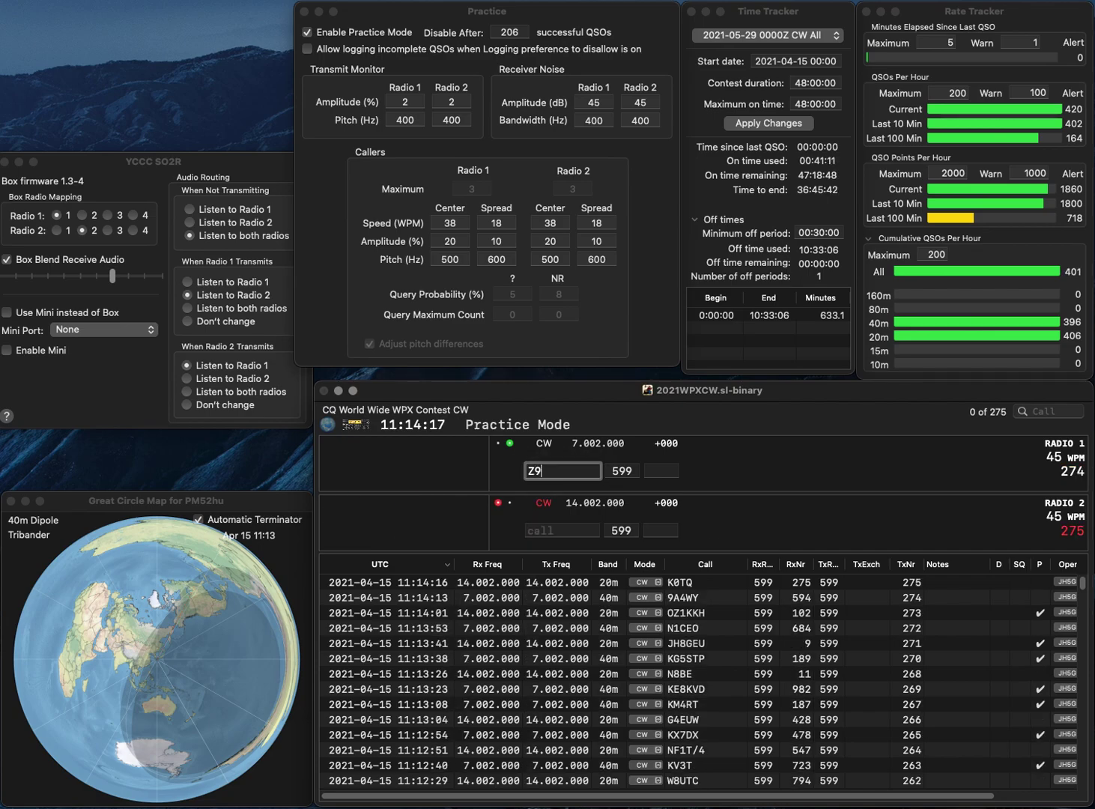
pyautogui.write('M')
pyautogui.press('Left')
pyautogui.press('Left')
pyautogui.press('Left')
pyautogui.write('3')
pyautogui.press('Return')
pyautogui.write('EA4EER')
pyautogui.press('Return')
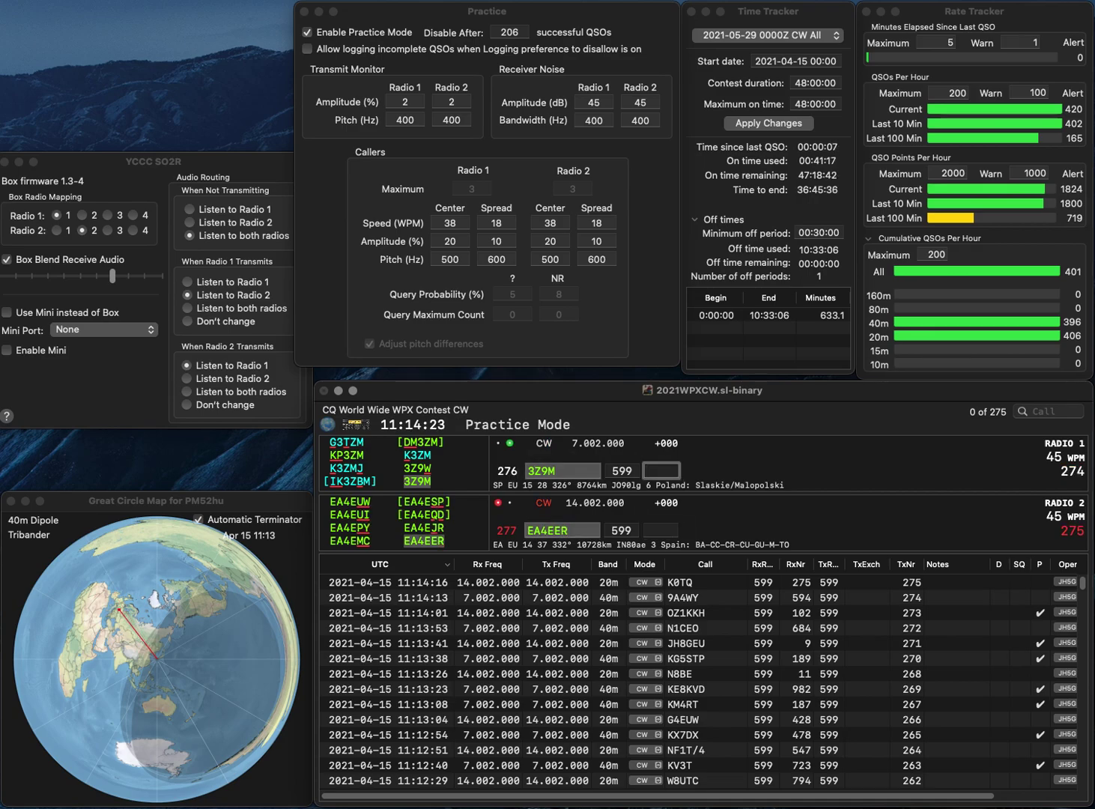
# - Log serial number 985 for 3Z9M on Radio 1 and serial number 234 for EA4EER on Radio 2
pyautogui.write('9')
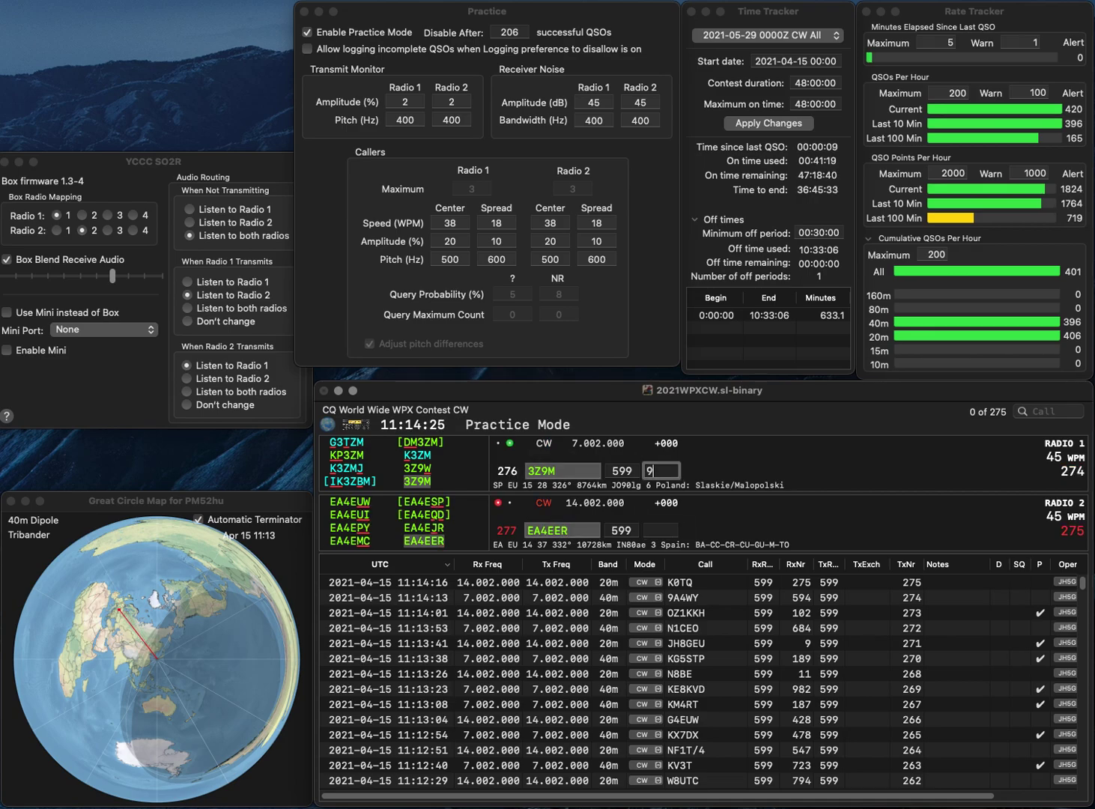
pyautogui.write('85')
pyautogui.press('Return')
pyautogui.write('234')
pyautogui.press('Return')
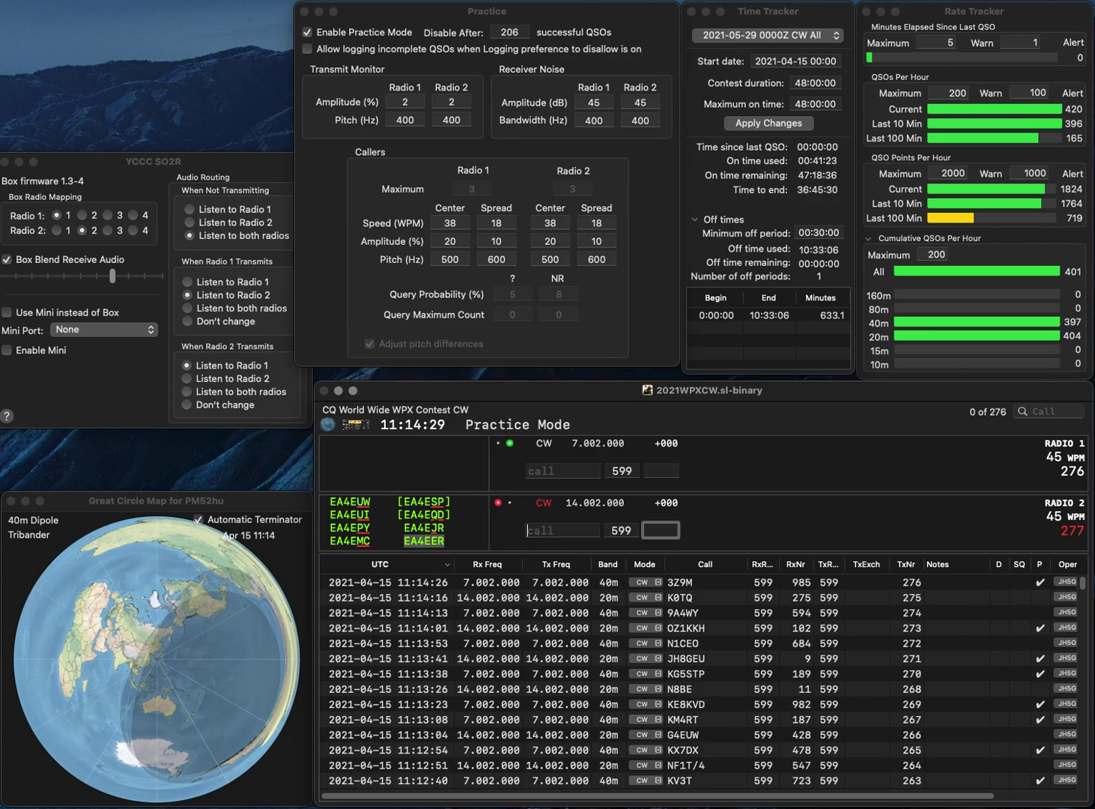
# - Answer the Radio 1 caller with 2BW completed to DK2BW, and answer KJ4YM on Radio 2
pyautogui.write('2B')
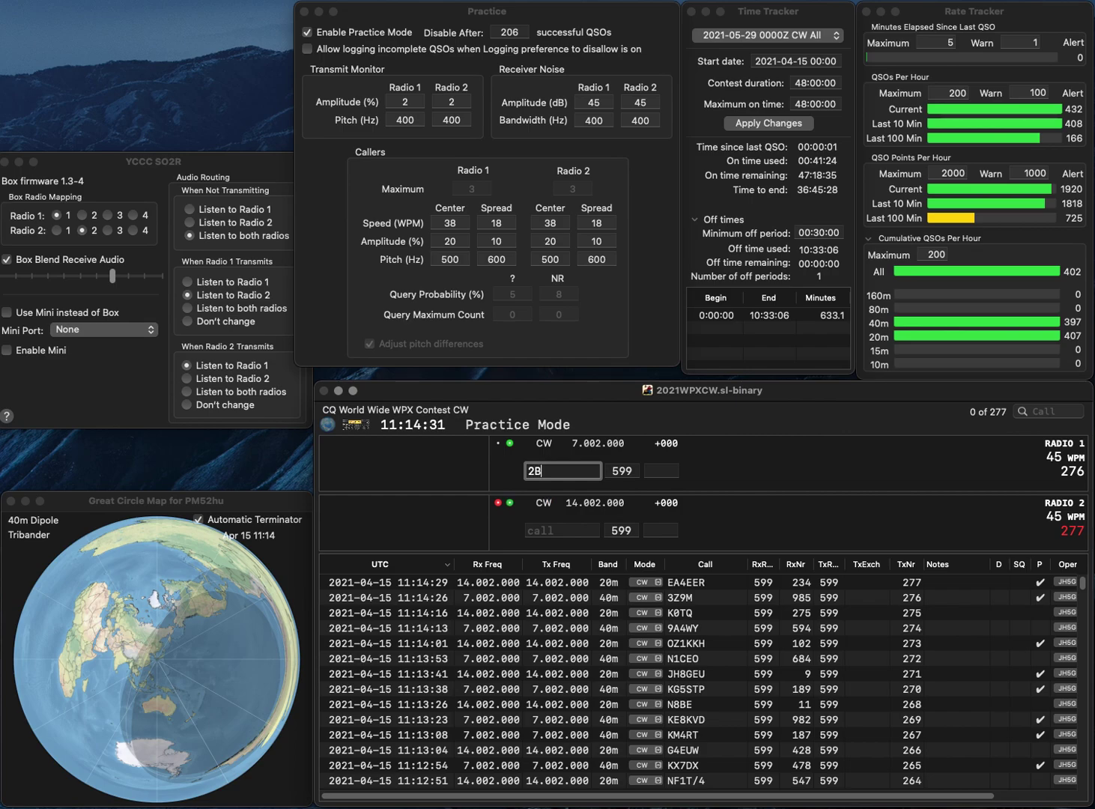
pyautogui.write('W')
pyautogui.press('Home')
pyautogui.write('DK')
pyautogui.press('Return')
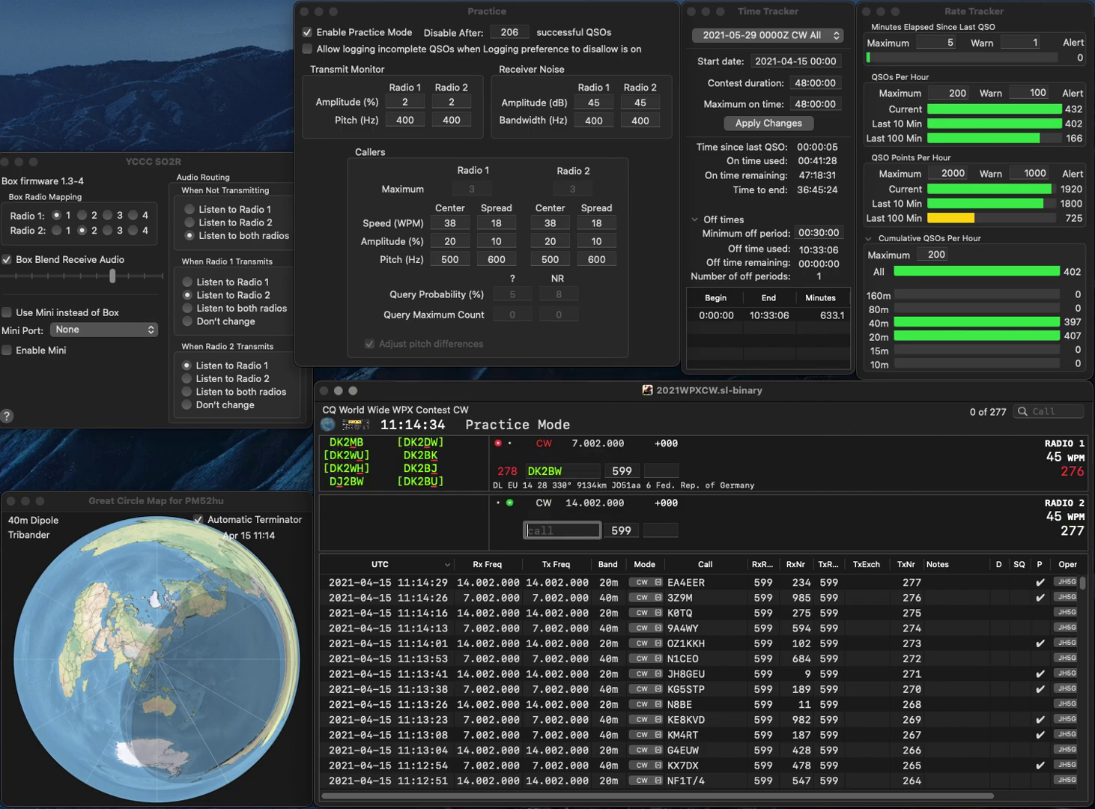
pyautogui.write('KJ4')
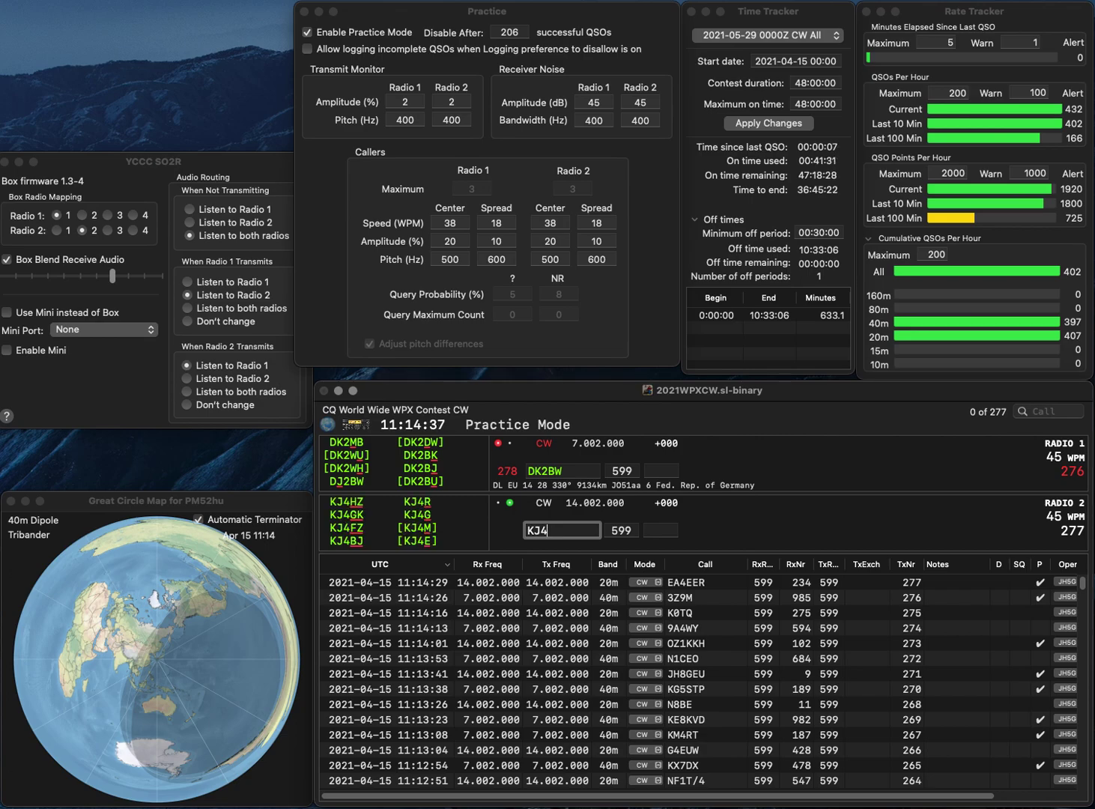
pyautogui.write('YM')
pyautogui.press('Return')
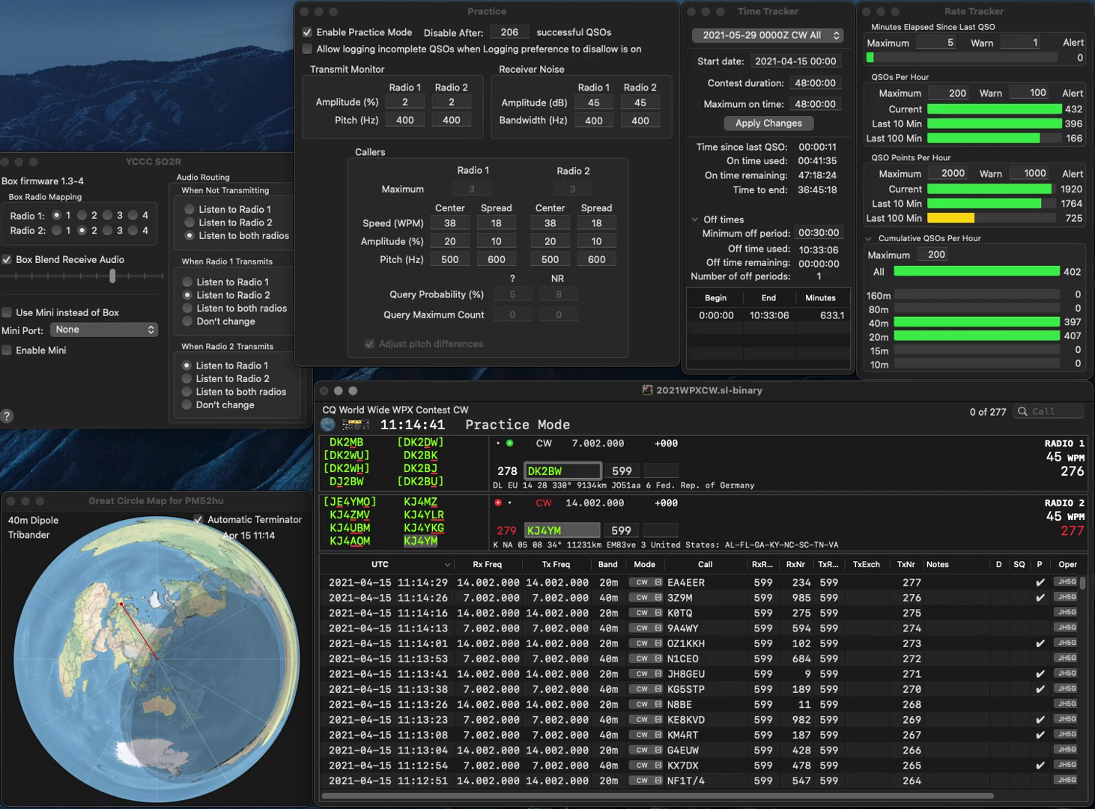
pyautogui.press('BackSpace')
pyautogui.write('J')
pyautogui.press('Return')
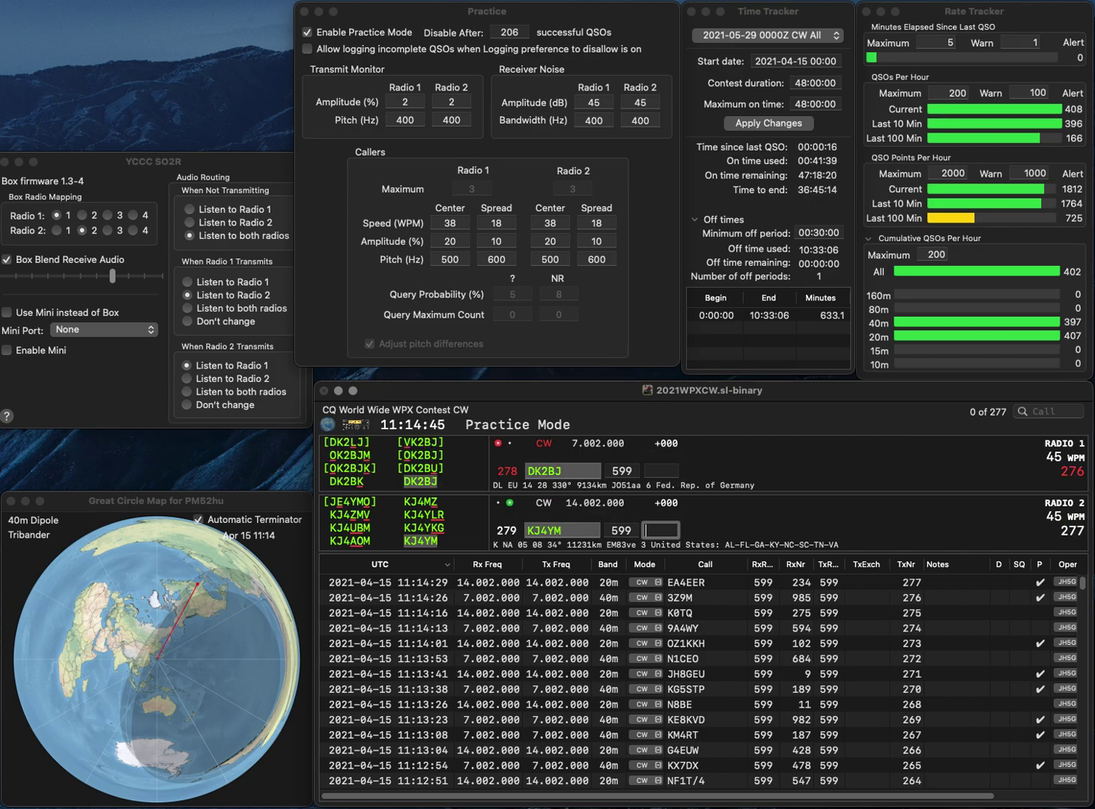
pyautogui.write('89')
pyautogui.press('Return')
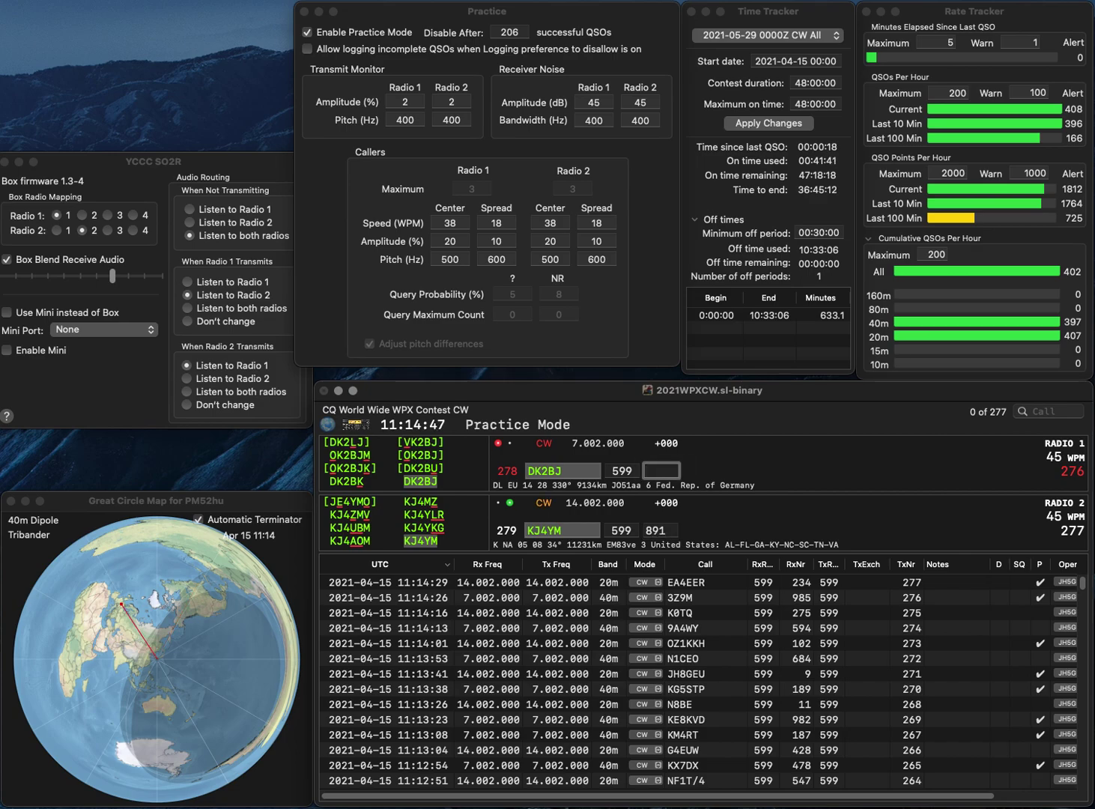
pyautogui.write('418')
pyautogui.press('Return')
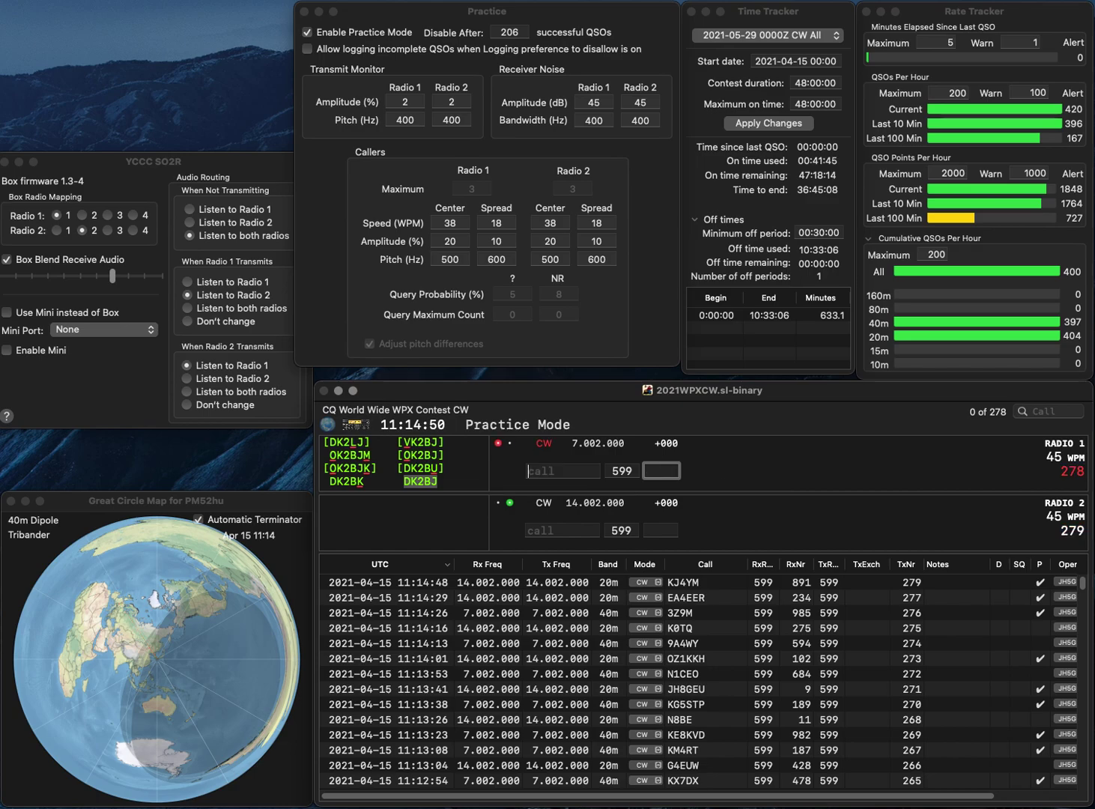
# - Answer DL2DRU on Radio 2 and the Radio 1 caller with Y4HD completed to PY4HD
pyautogui.write('BH')
pyautogui.press('BackSpace')
pyautogui.press('BackSpace')
pyautogui.write('DL2DRU')
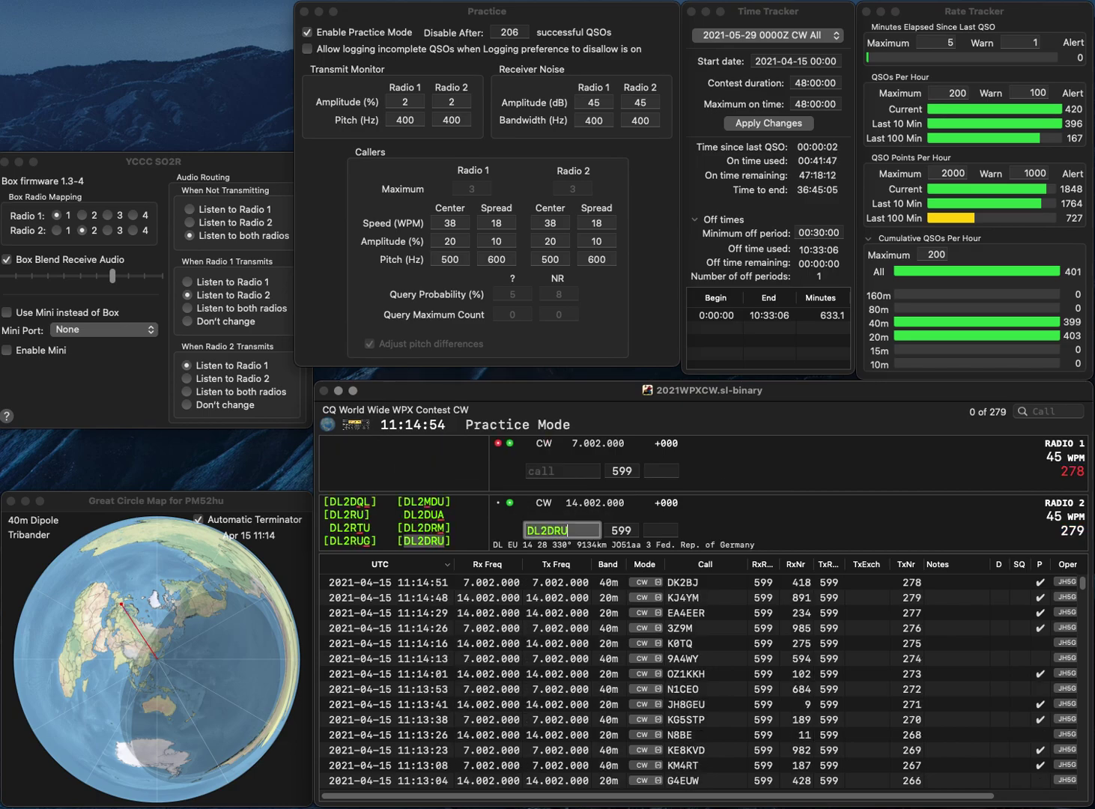
pyautogui.press('Return')
pyautogui.write('Y4HD')
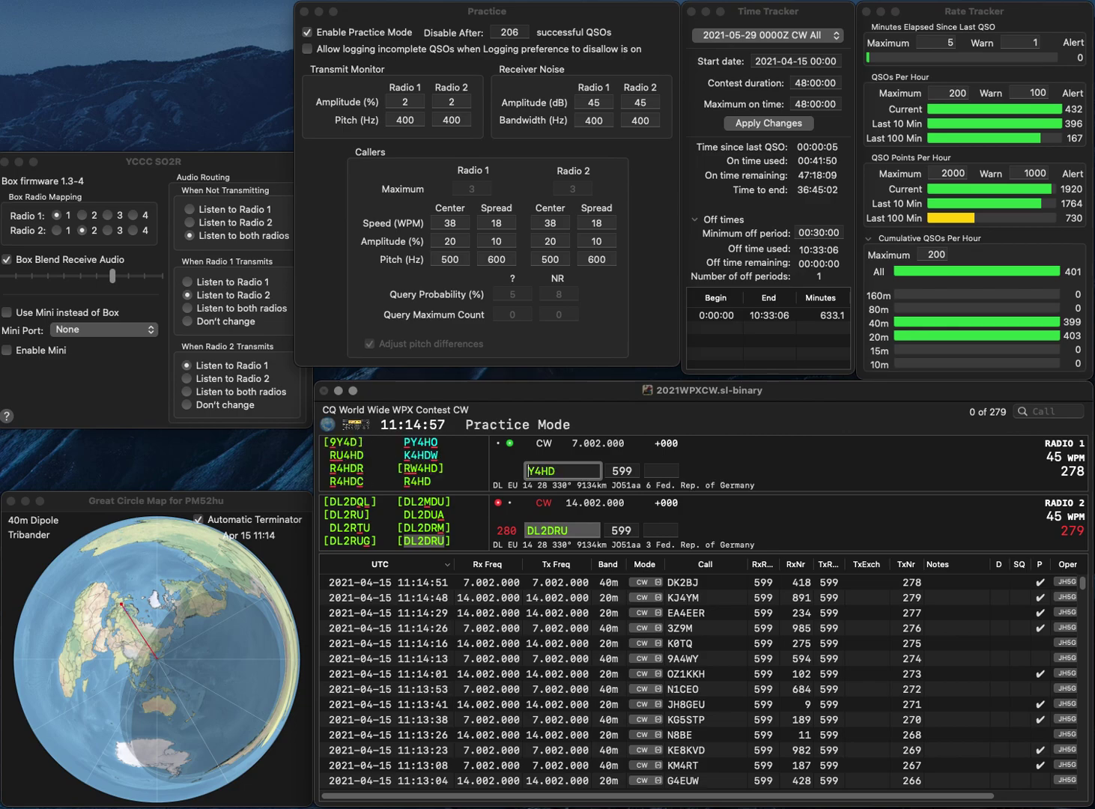
pyautogui.write('P')
pyautogui.press('Return')
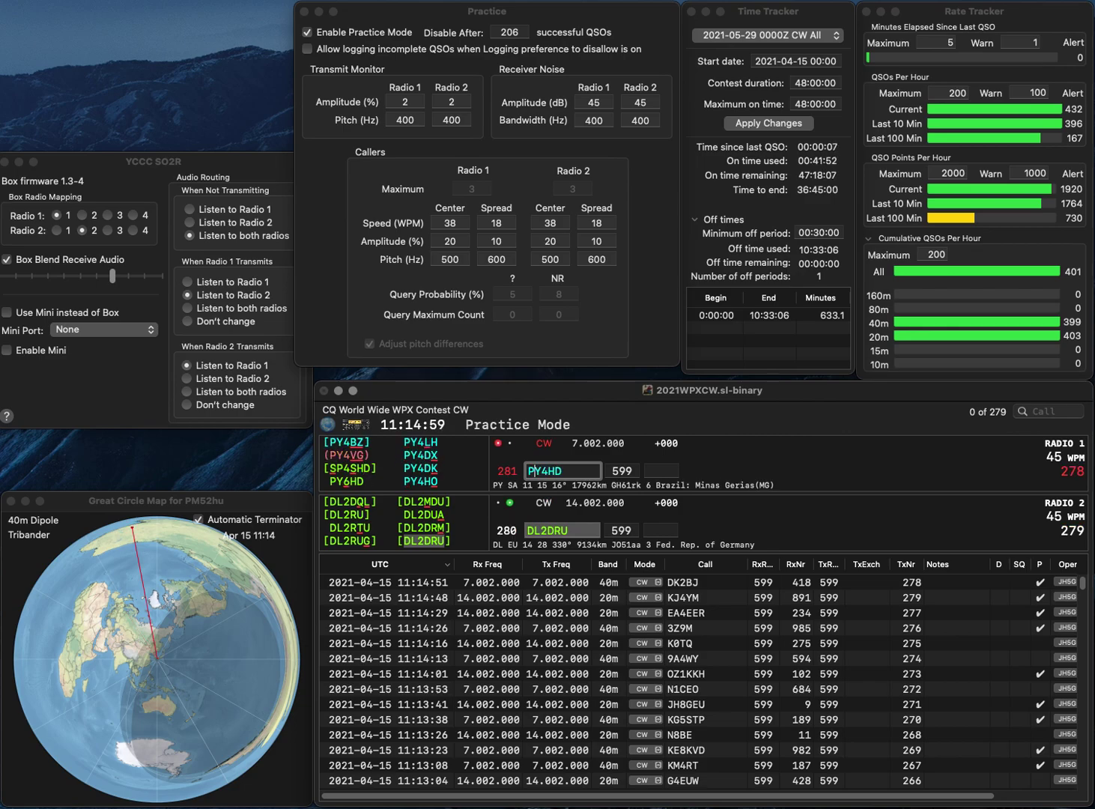
# - Log serial number 34 for DL2DRU on Radio 2, and correct the Radio 1 call to LY3HD and send it
pyautogui.write('34')
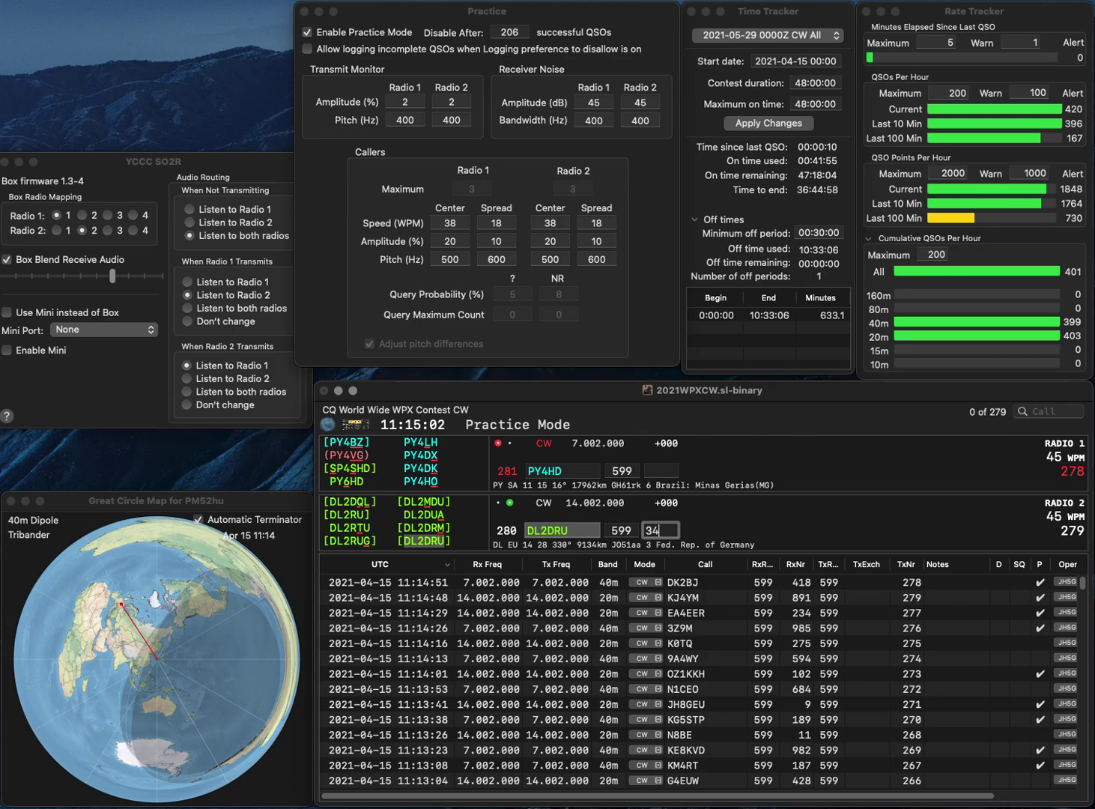
pyautogui.press('Return')
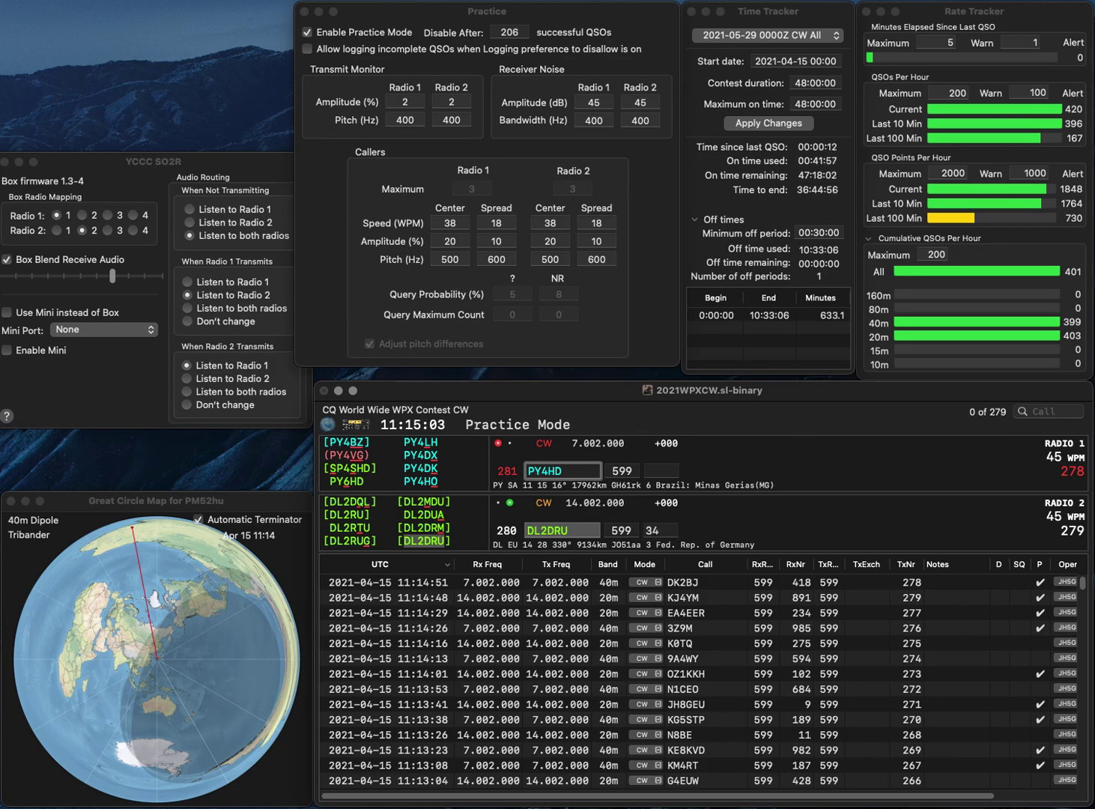
pyautogui.press('BackSpace')
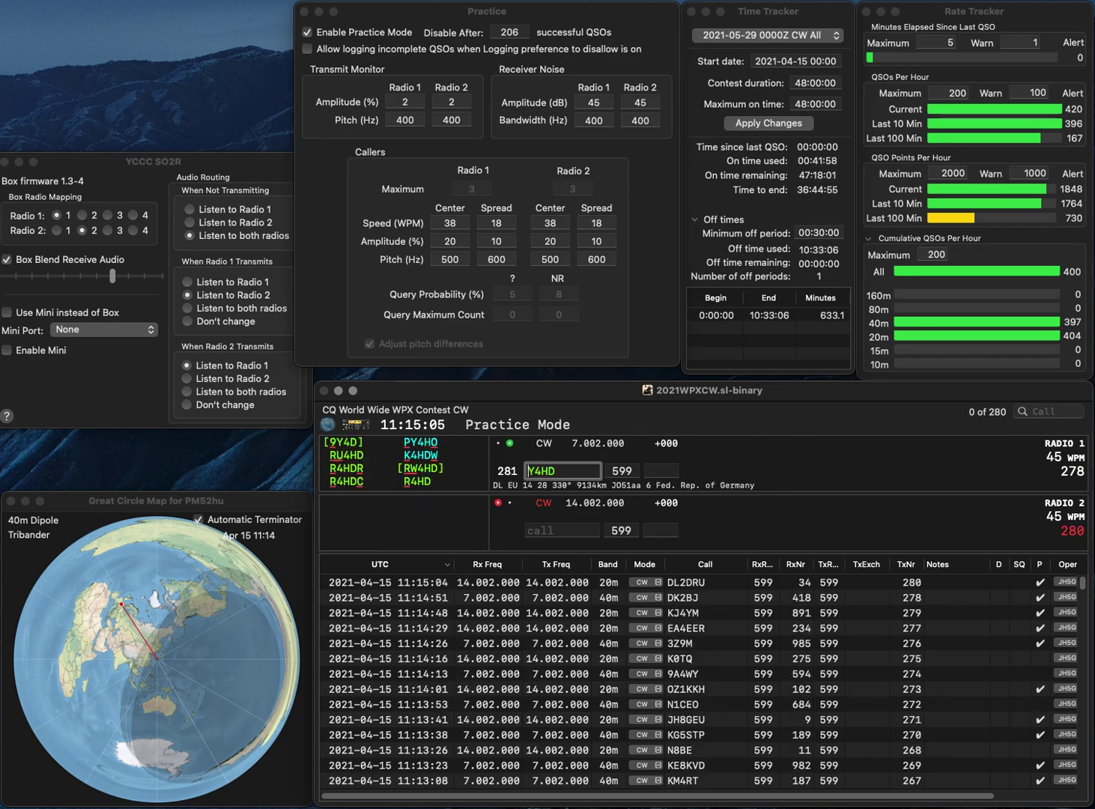
pyautogui.write('L')
pyautogui.press('Right')
pyautogui.press('Right')
pyautogui.press('BackSpace')
pyautogui.write('3')
pyautogui.press('Return')
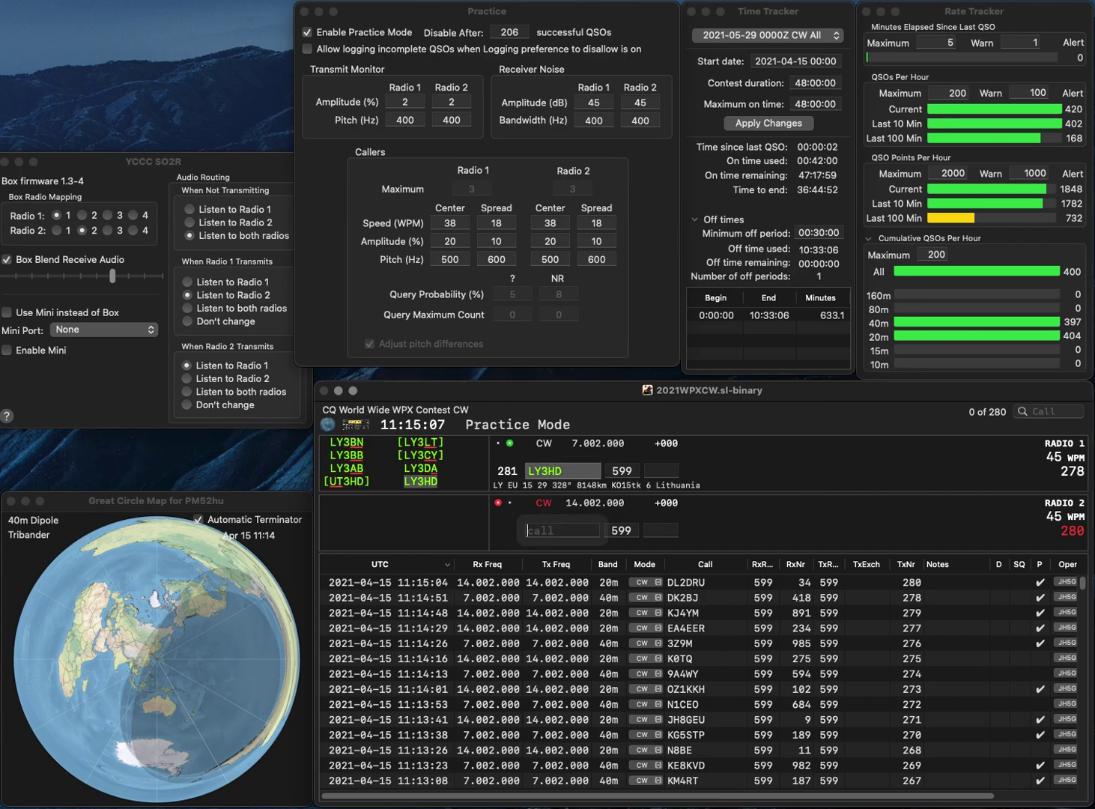
pyautogui.write('H4BJP')
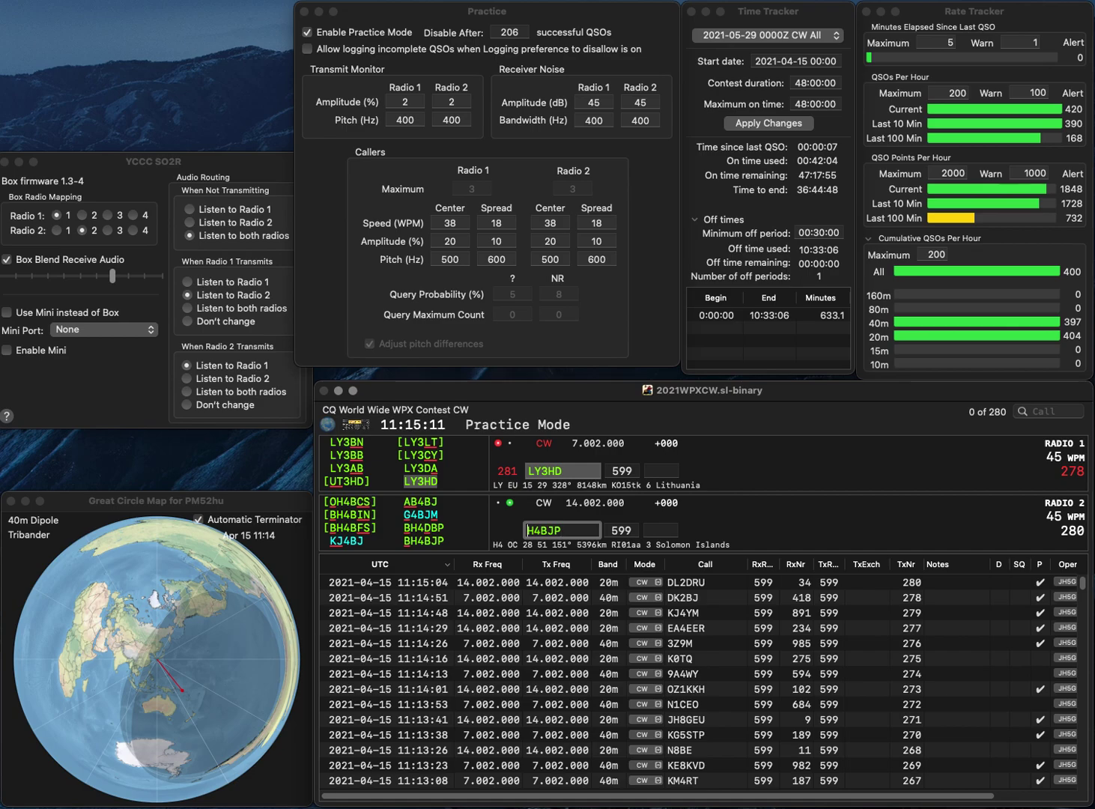
pyautogui.press('Home')
pyautogui.write('B')
pyautogui.press('Return')
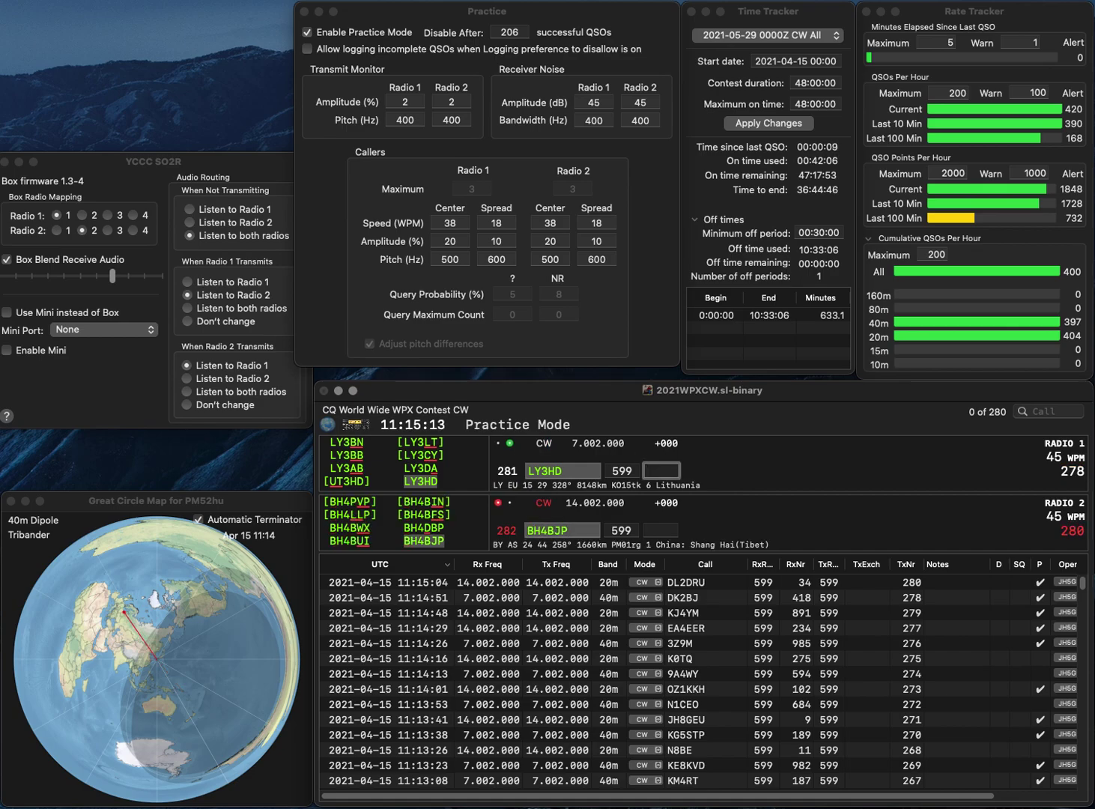
# - Log serial number 259 for LY3HD on Radio 1 and serial number 964 for BH4BJP on Radio 2
pyautogui.write('259')
pyautogui.press('Return')
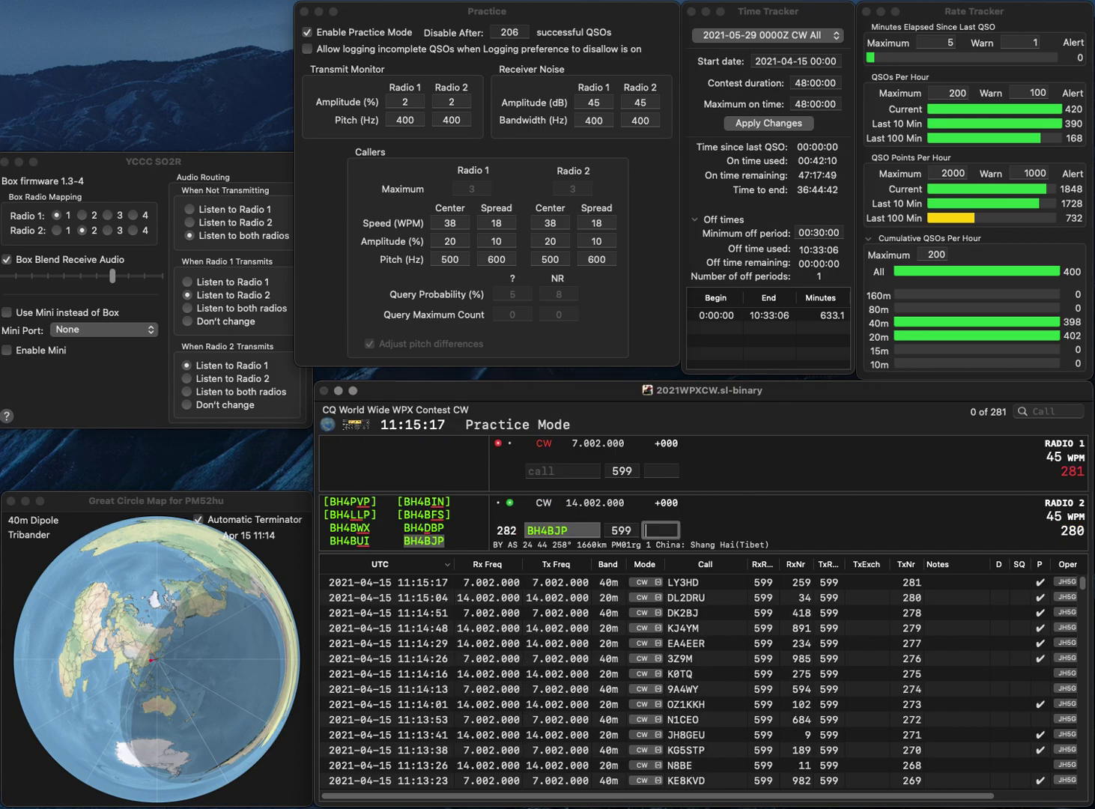
pyautogui.write('964')
pyautogui.press('Return')
# - Answer JA8DJY on Radio 1 and the Radio 2 caller with TEQ completed to G6TEQ
pyautogui.write('JA')
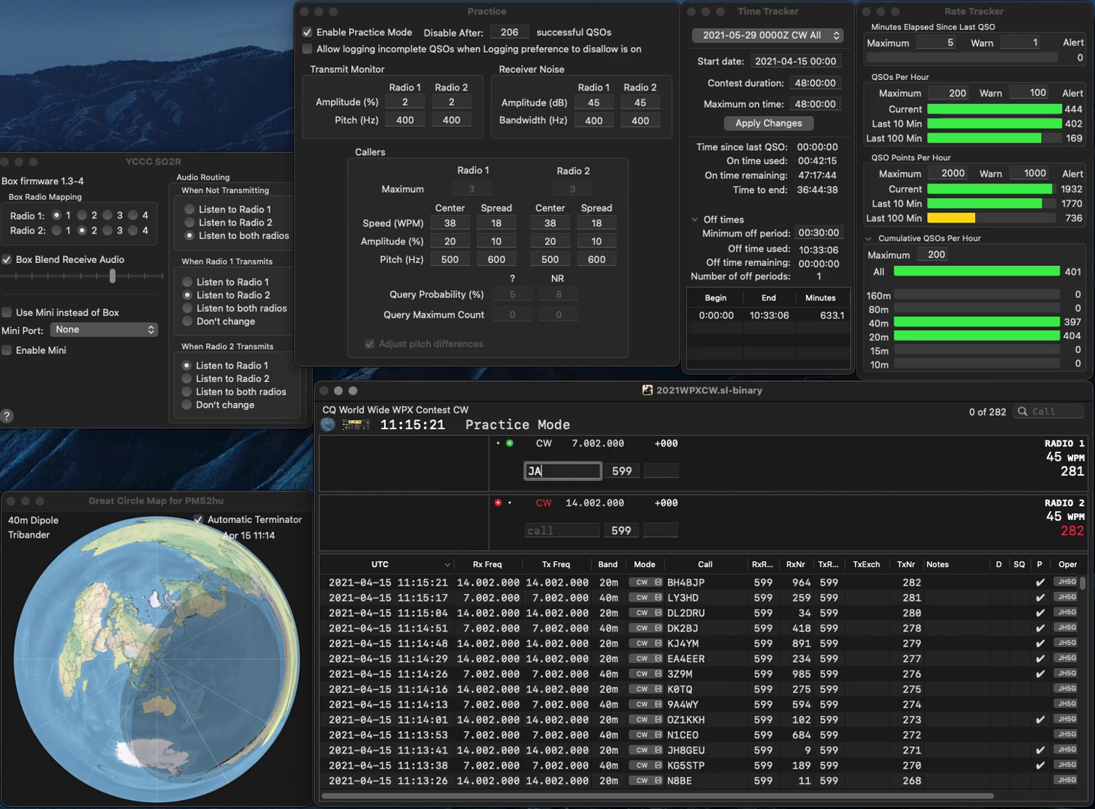
pyautogui.write('8DJY')
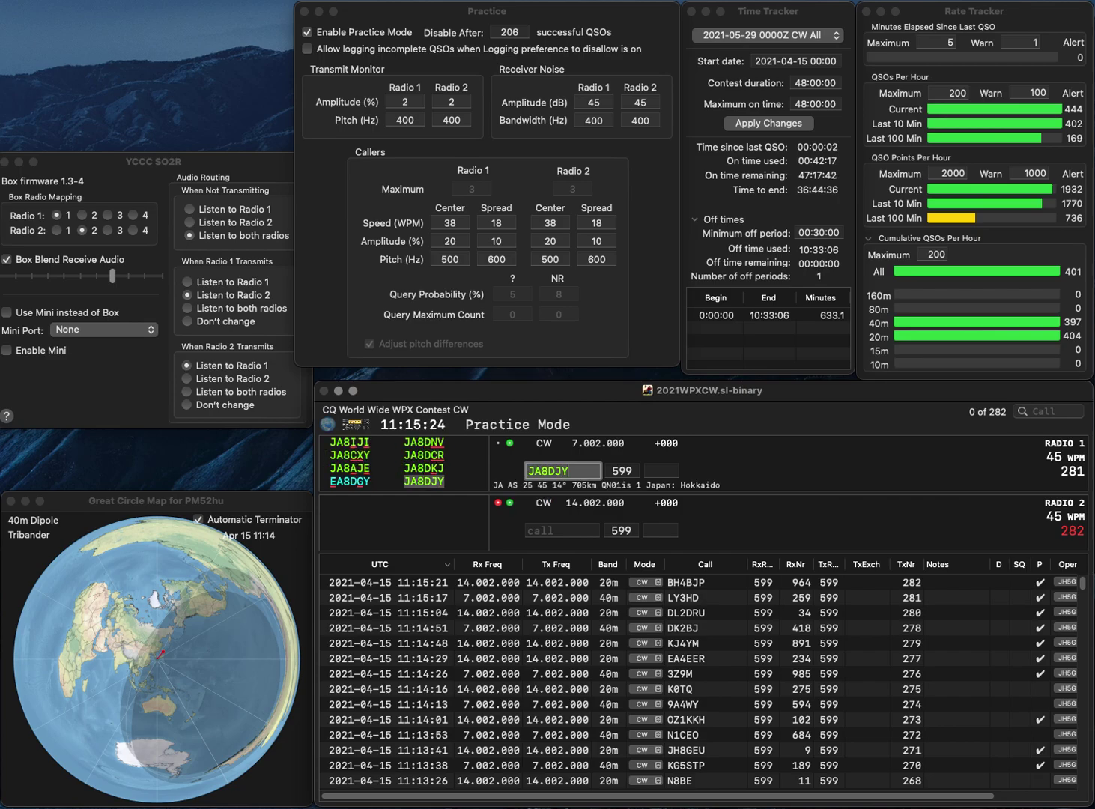
pyautogui.press('Return')
pyautogui.write('TE')
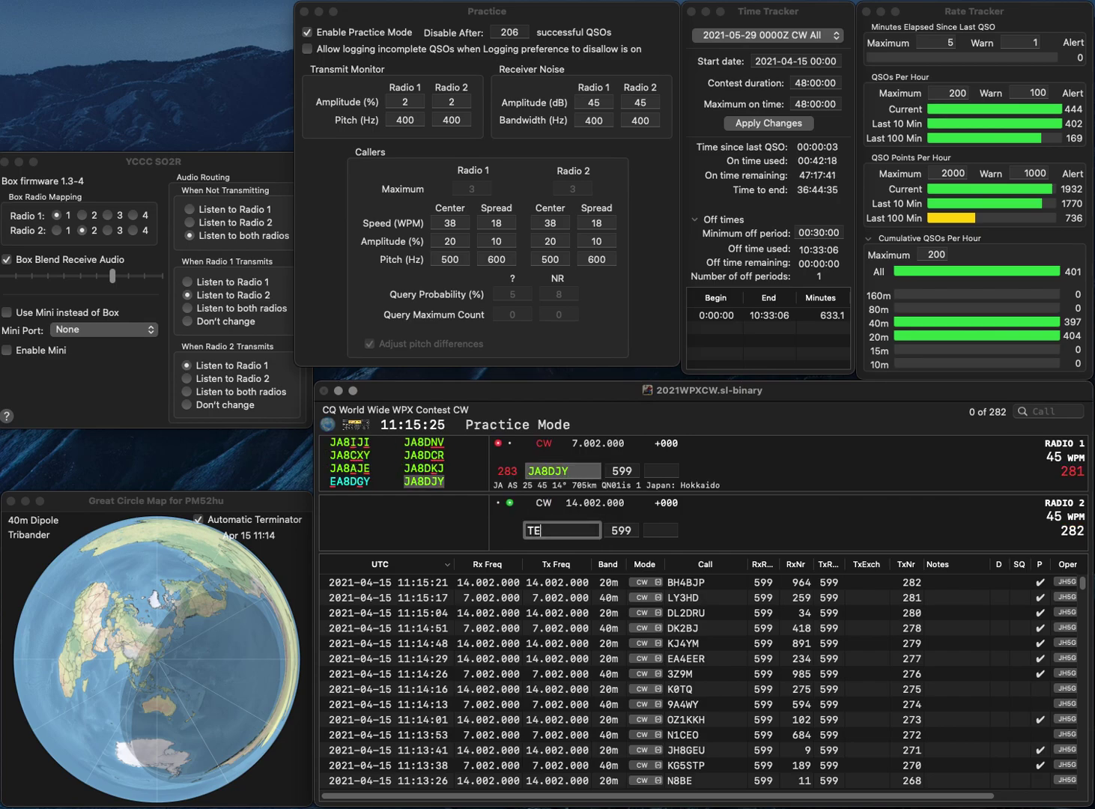
pyautogui.write('Q')
pyautogui.press('Up')
pyautogui.write('G6')
pyautogui.press('Return')
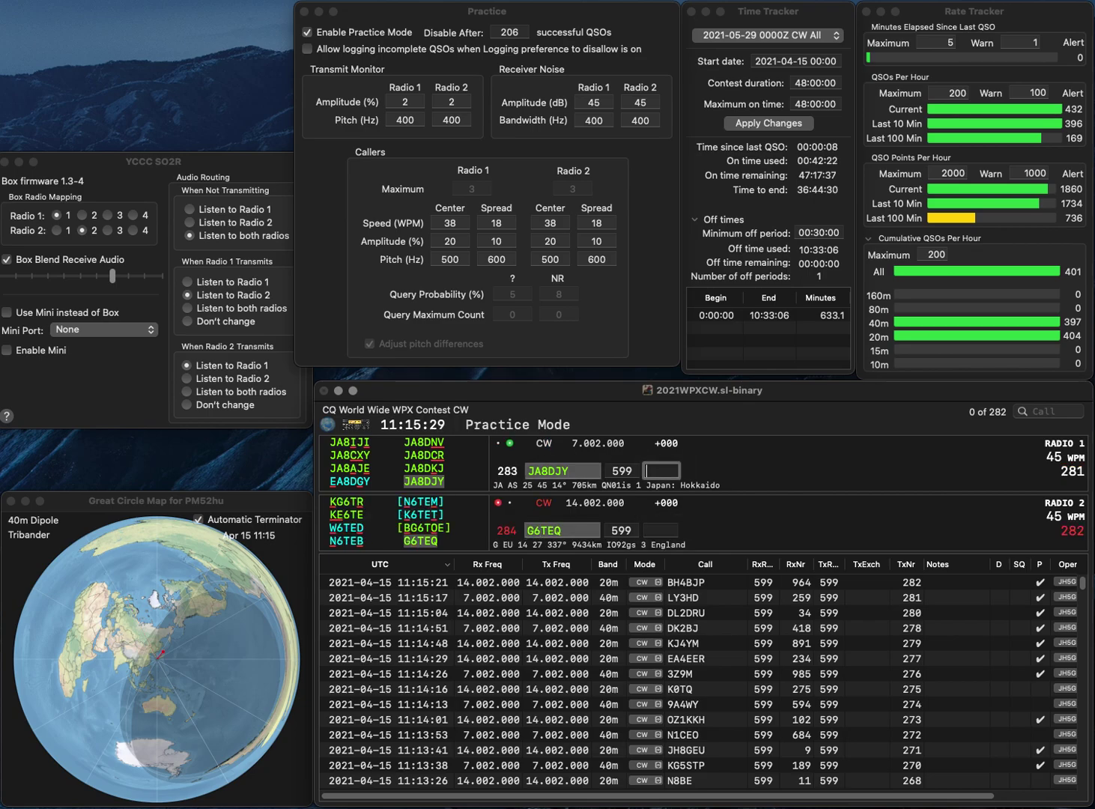
# - Log serial number 688 for JA8DJY on Radio 1 and serial number 540 for G6TEQ on Radio 2
pyautogui.write('688')
pyautogui.press('Return')
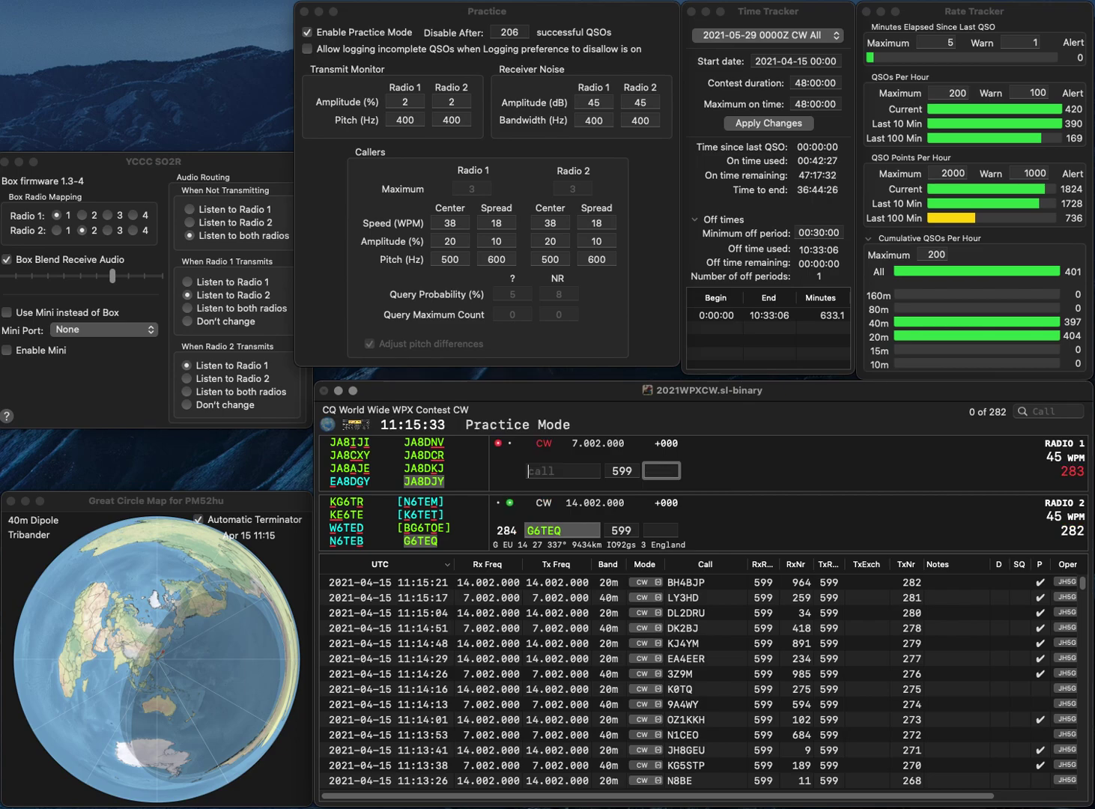
pyautogui.write('540')
pyautogui.press('Return')
# - Answer DF1MM on Radio 1 and NW6P on Radio 2
pyautogui.write('D')
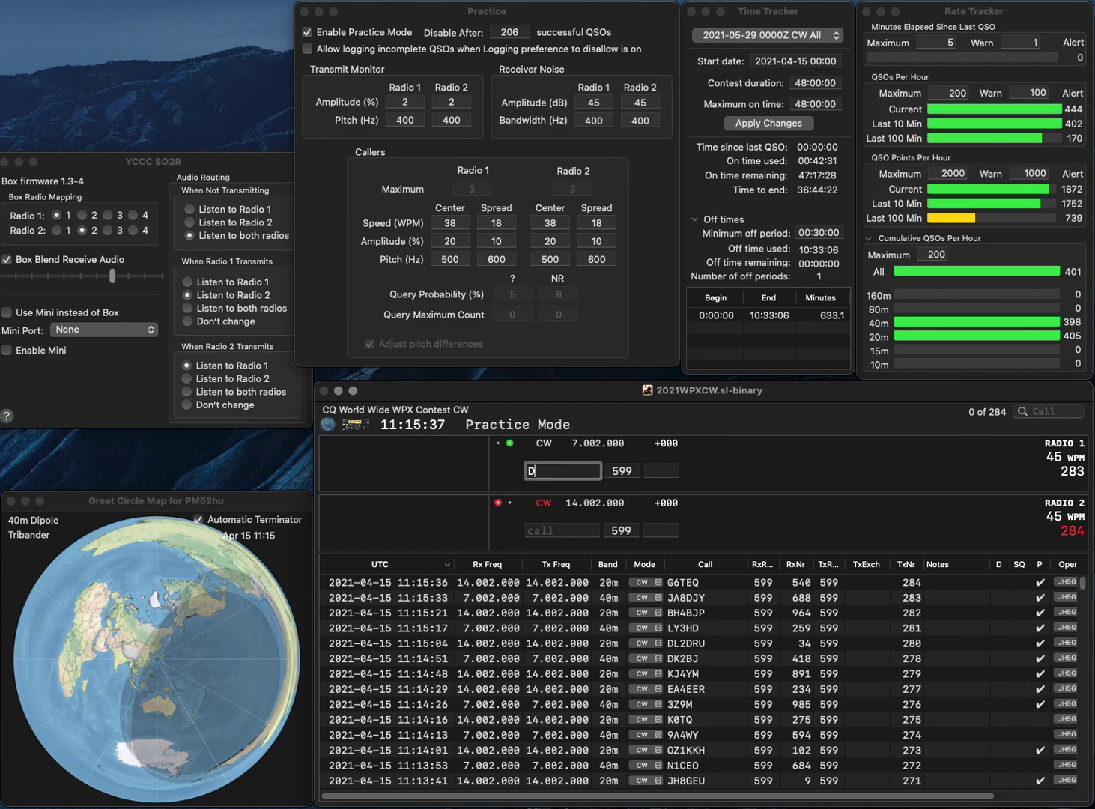
pyautogui.write('F1MM')
pyautogui.press('Return')
pyautogui.write('NW6P')
pyautogui.press('Return')
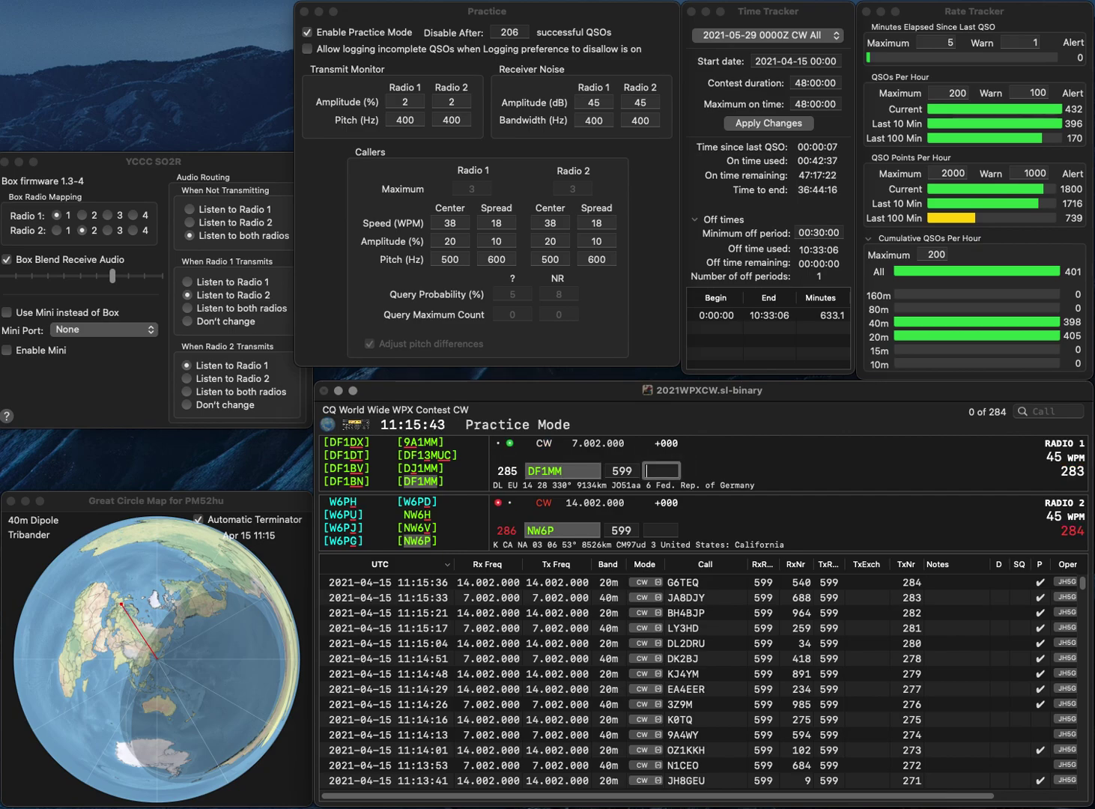
# - Log serial number 437 for DF1MM on Radio 1 and serial number 594 for NW6P on Radio 2
pyautogui.write('437')
pyautogui.press('Return')
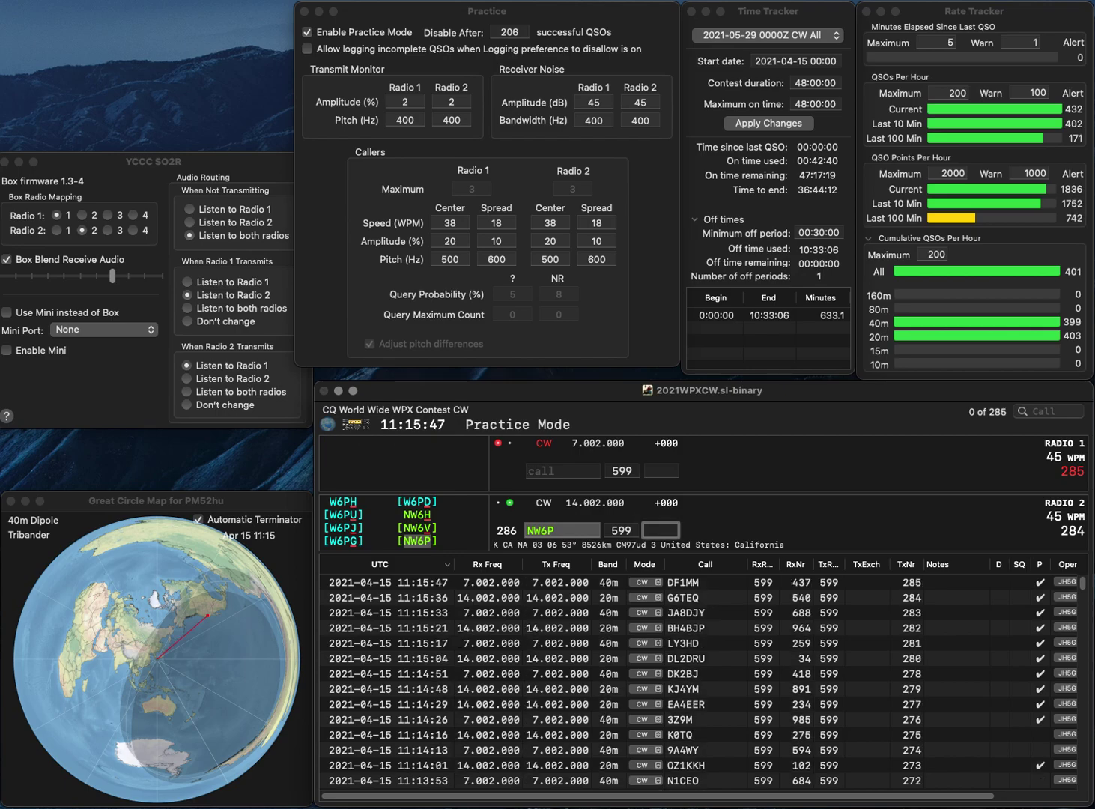
pyautogui.write('594')
pyautogui.press('Return')
pyautogui.write('UR')
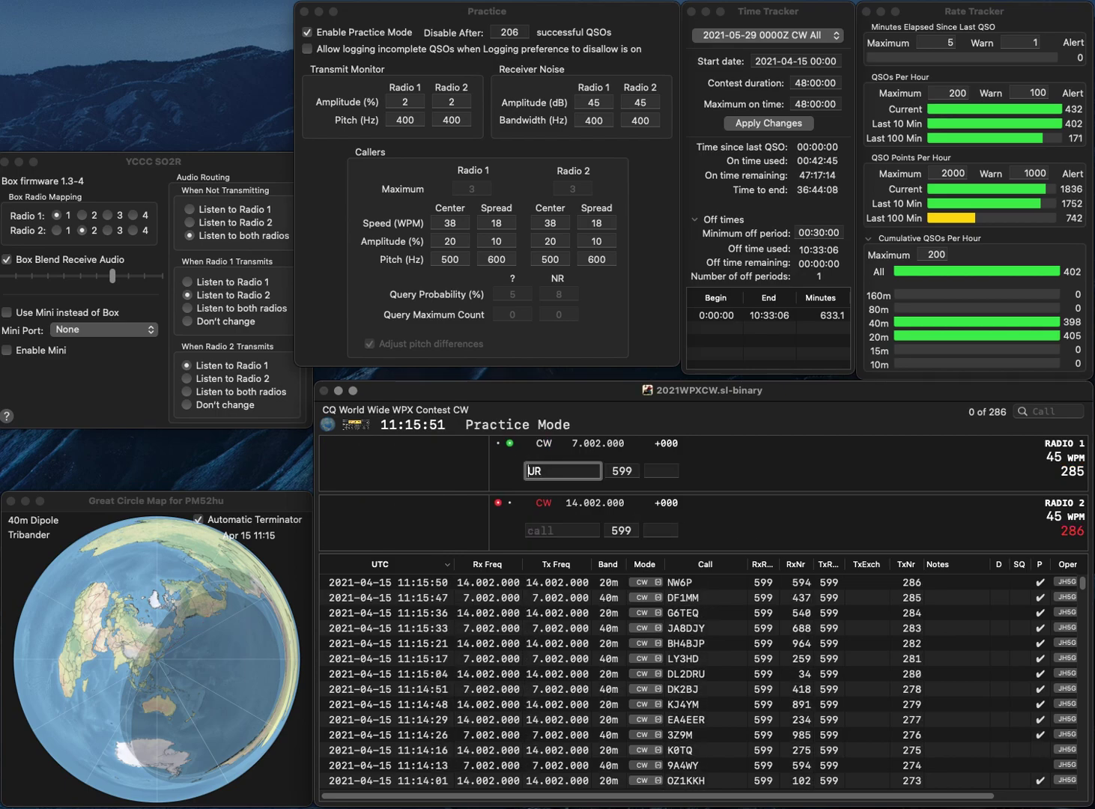
pyautogui.press('Return')
pyautogui.write('E')
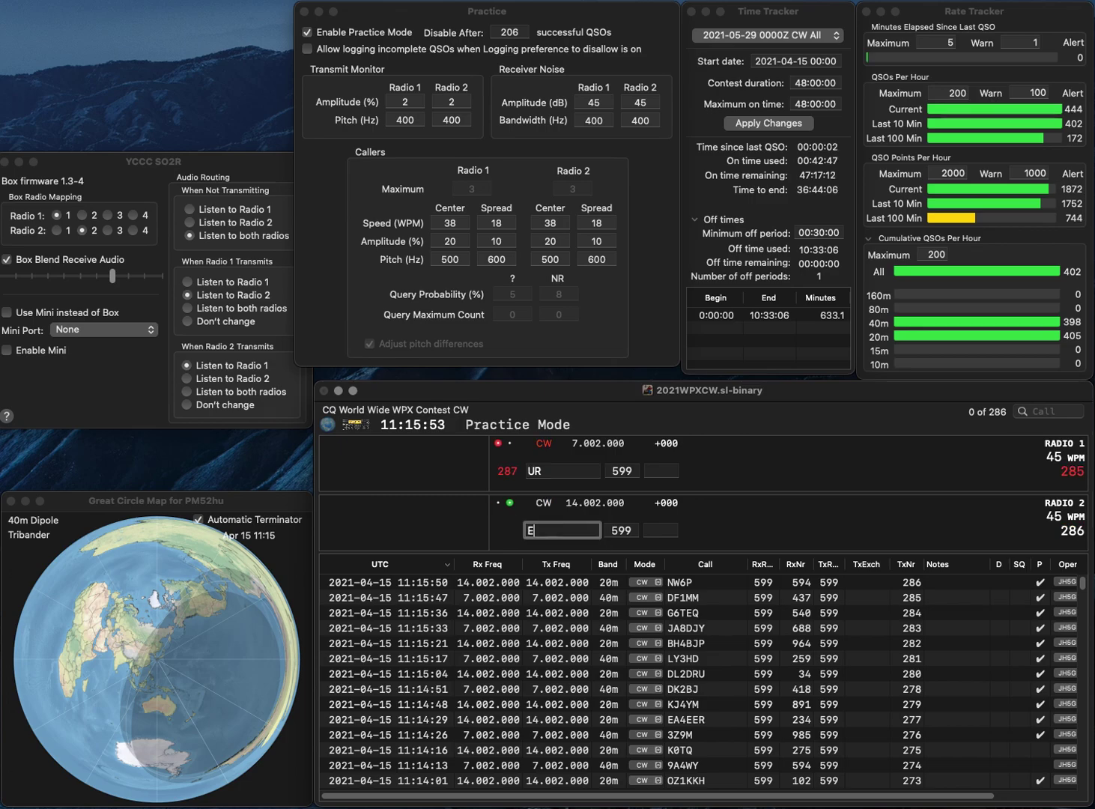
pyautogui.write('IK4AUY')
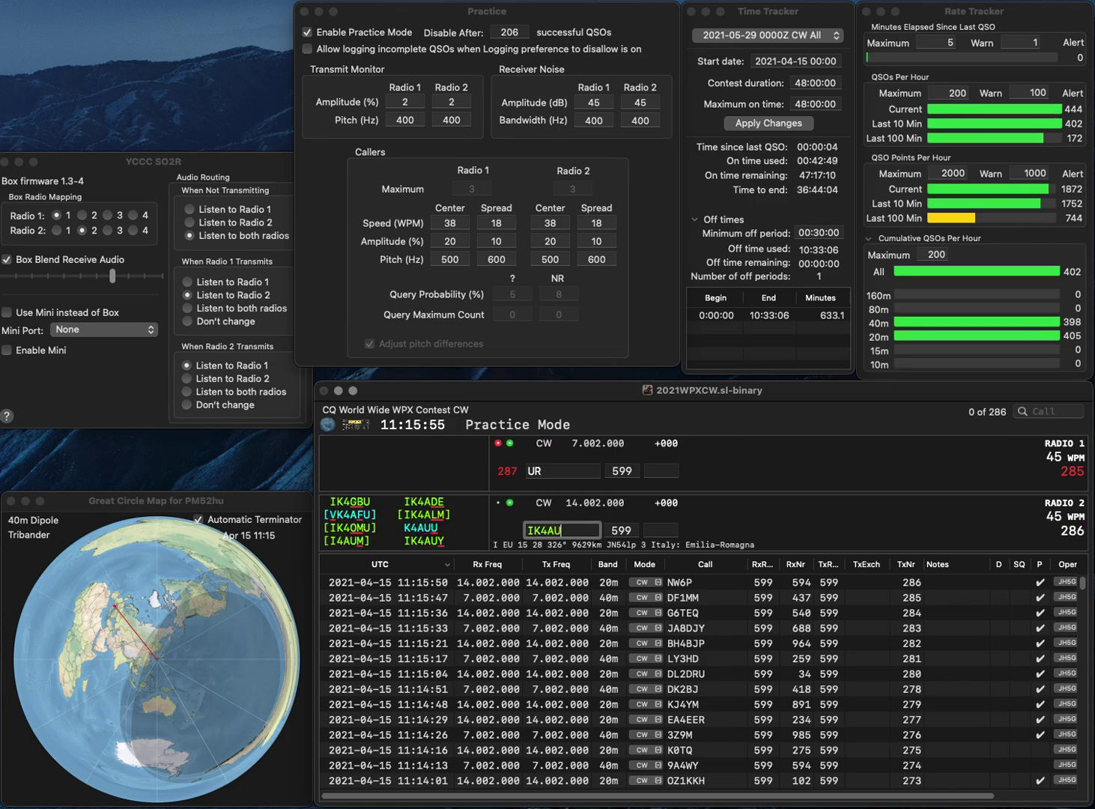
pyautogui.press('Return')
pyautogui.write('N1')
pyautogui.press('Return')
pyautogui.press('Tab')
pyautogui.press('Tab')
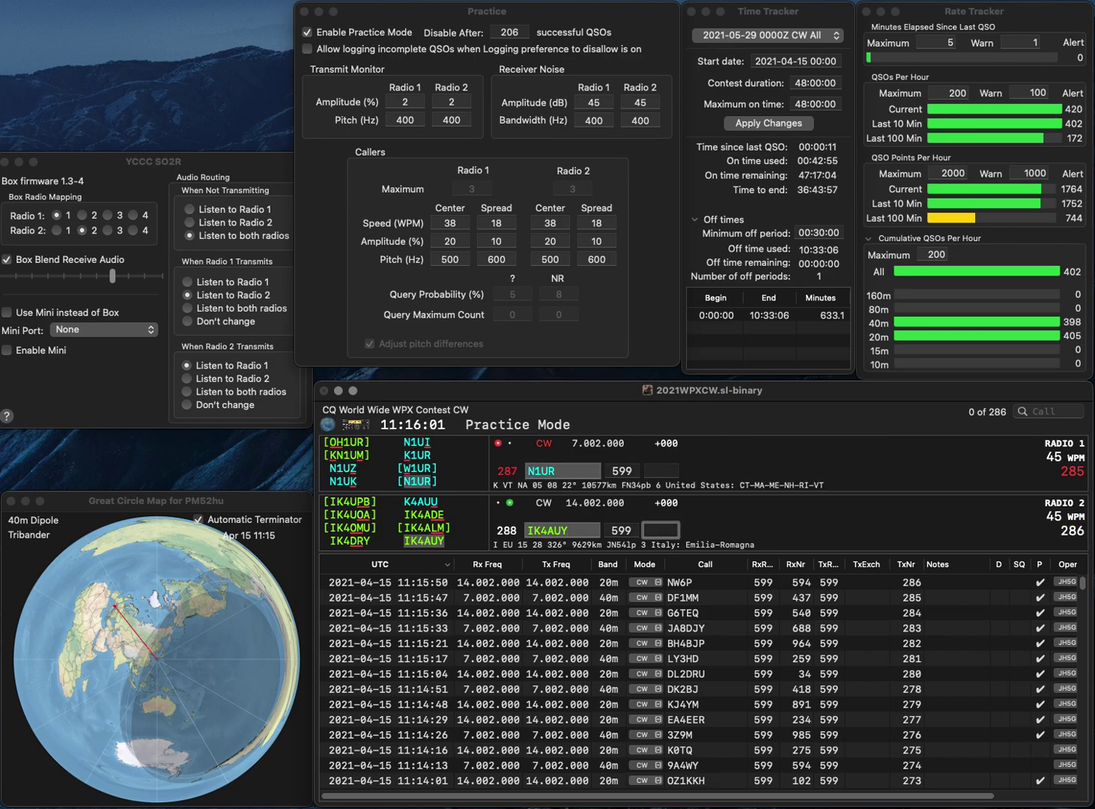
pyautogui.write('911')
pyautogui.press('Return')
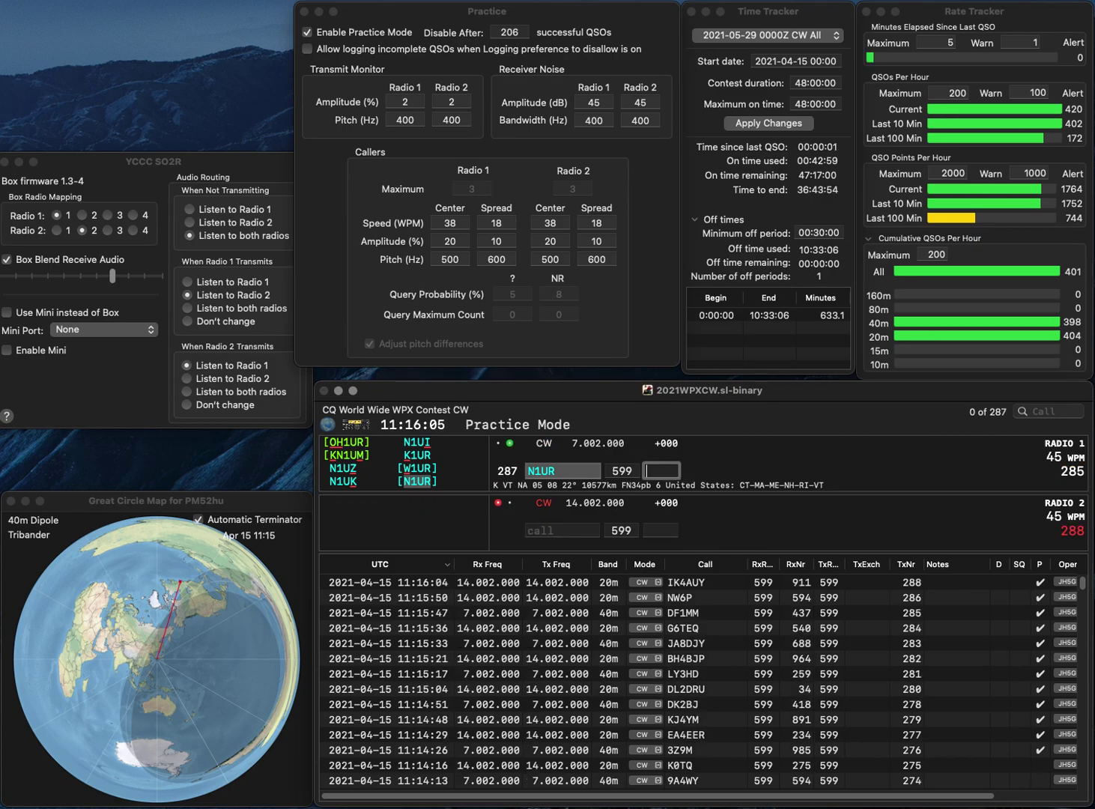
pyautogui.write('22')
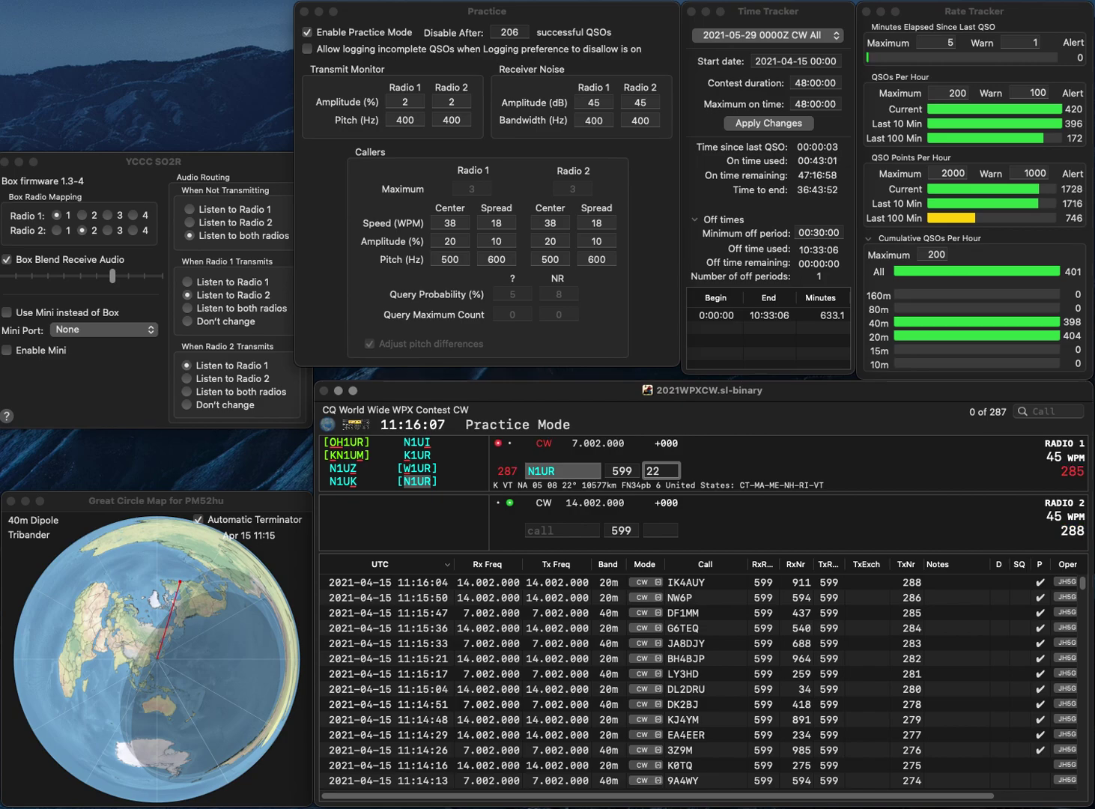
pyautogui.write('2')
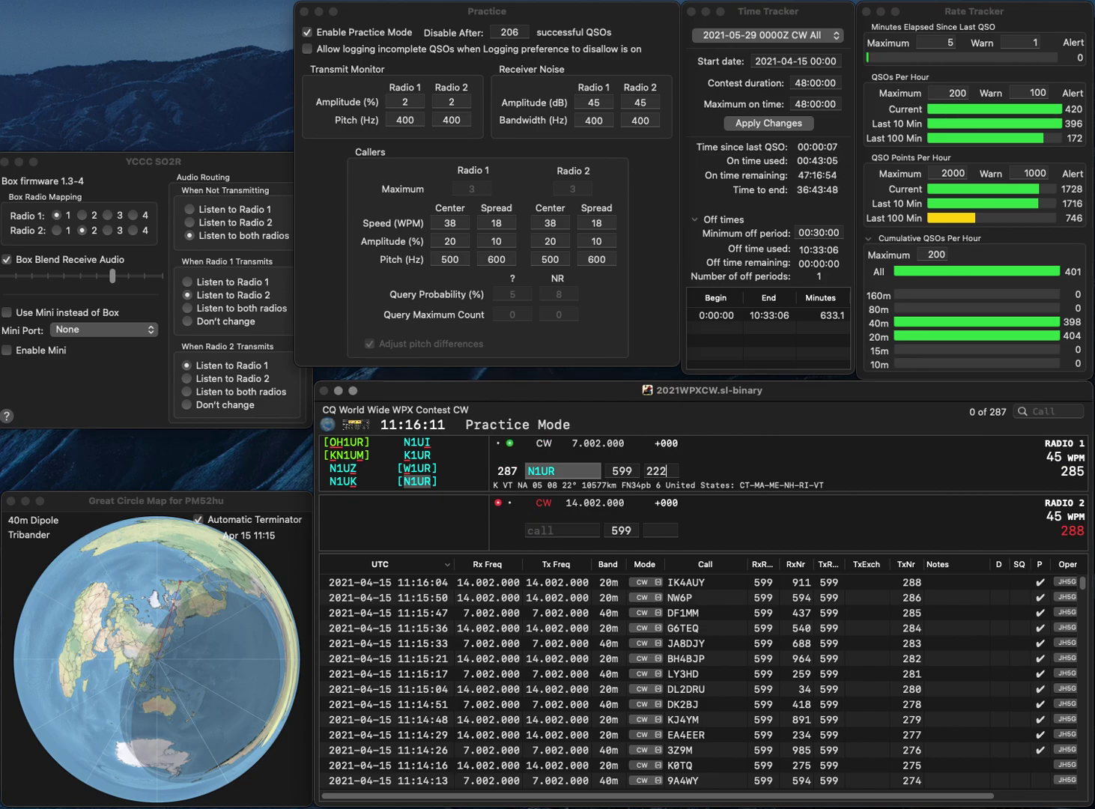
pyautogui.press('Return')
# - Answer E73M on Radio 2 and KG8V on Radio 1
pyautogui.write('E')
pyautogui.write('73M')
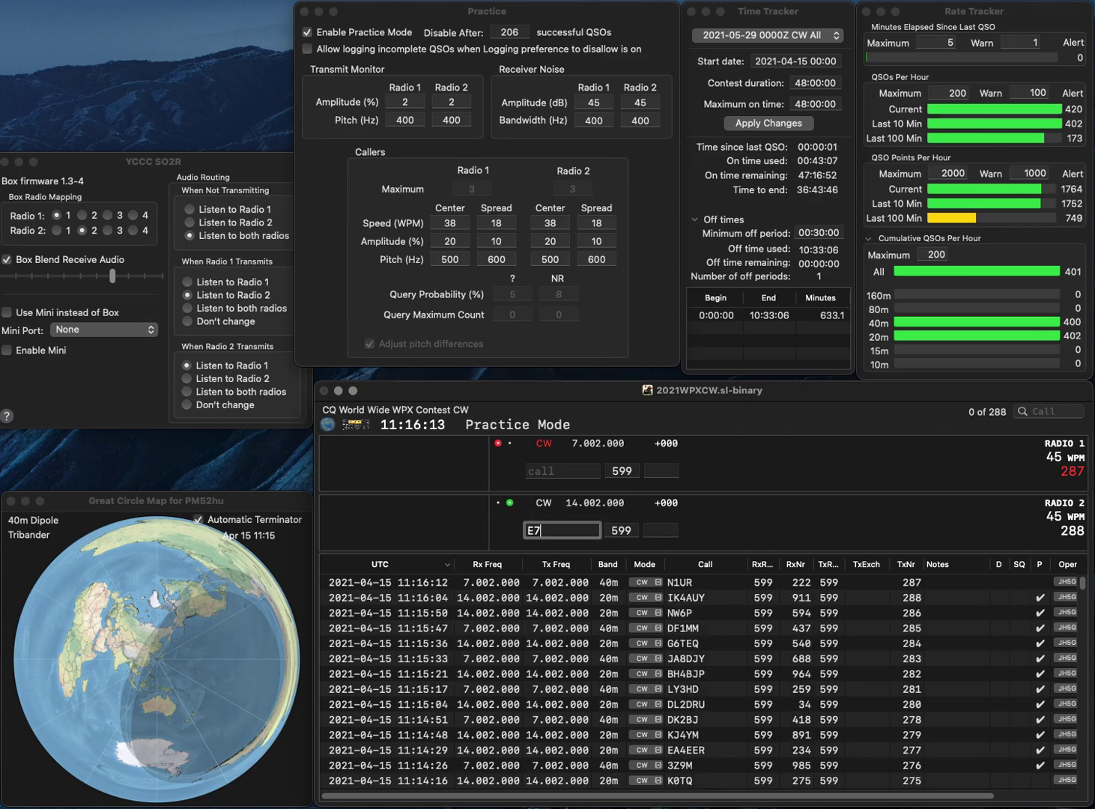
pyautogui.press('Return')
pyautogui.write('KG8V')
pyautogui.press('Return')
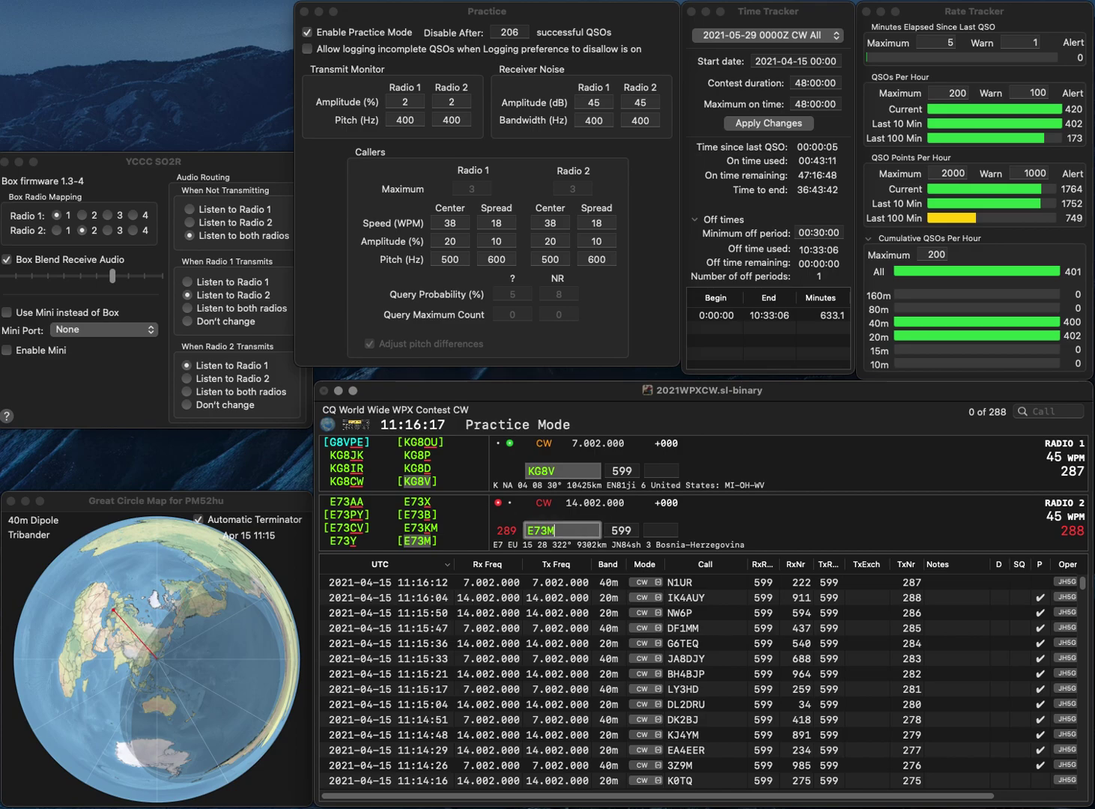
pyautogui.write('613')
pyautogui.press('Return')
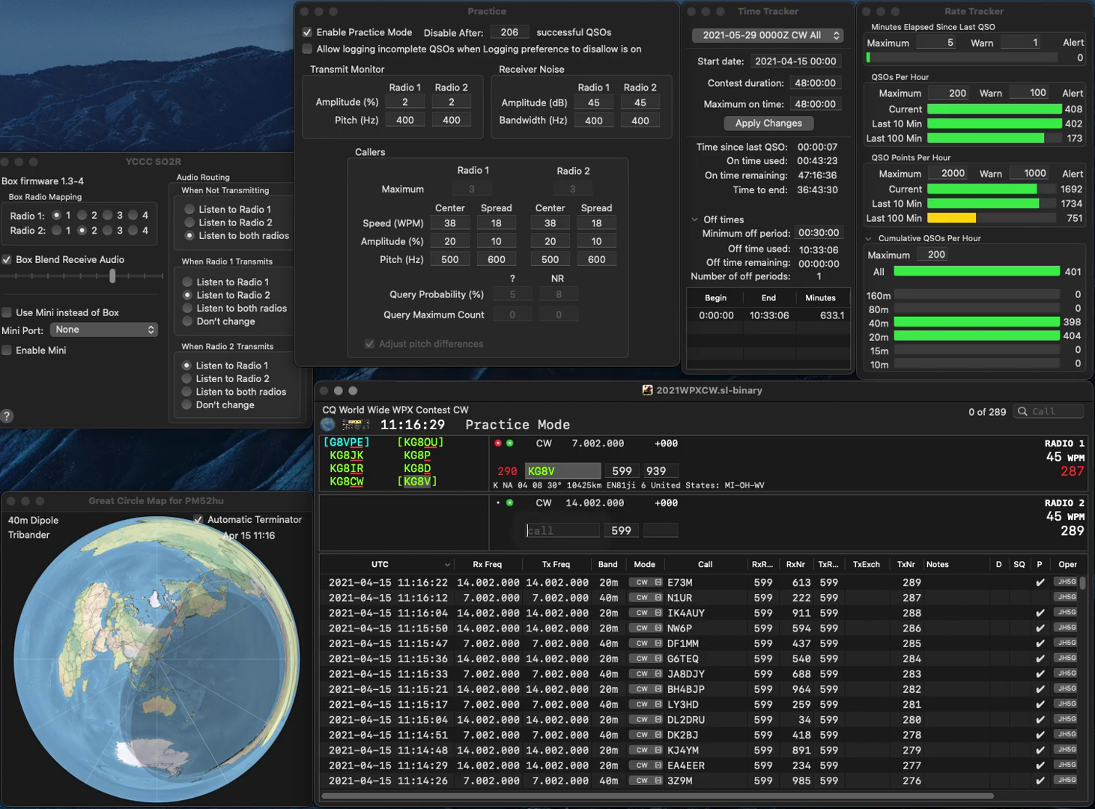
pyautogui.write('9')
pyautogui.press('Return')
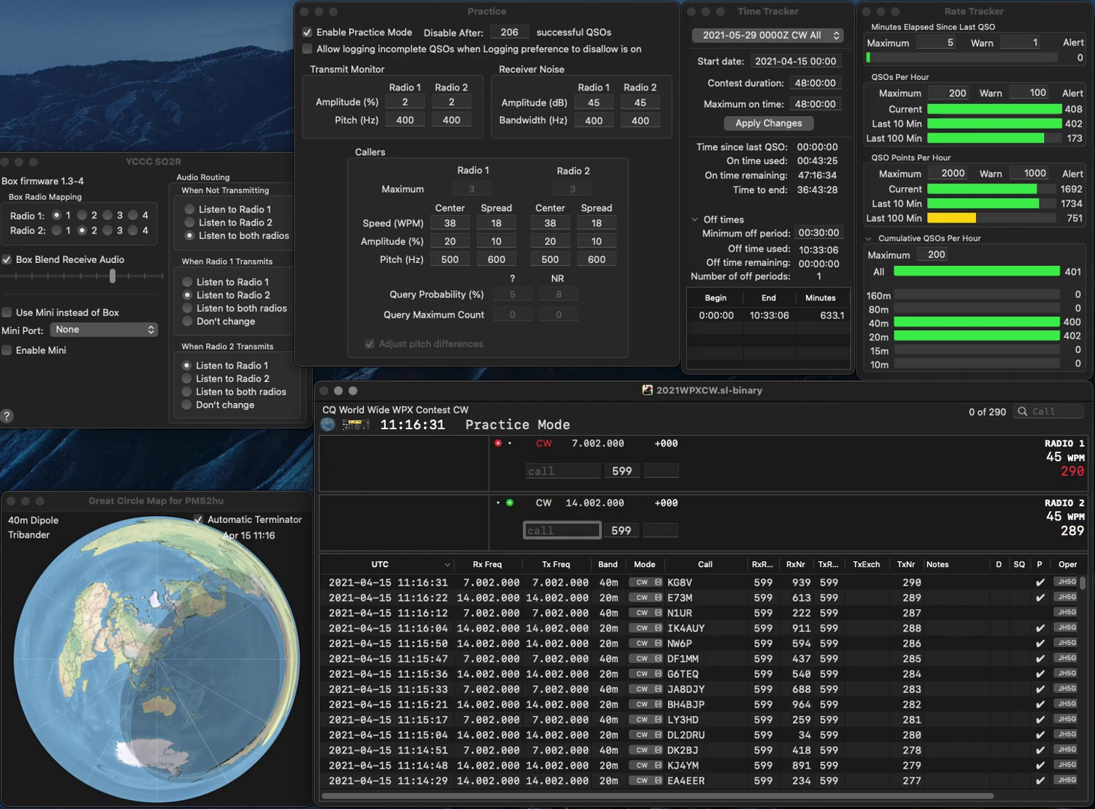
# - Answer the Radio 2 caller with QRX completed to SQ3RX
pyautogui.write('QRX')
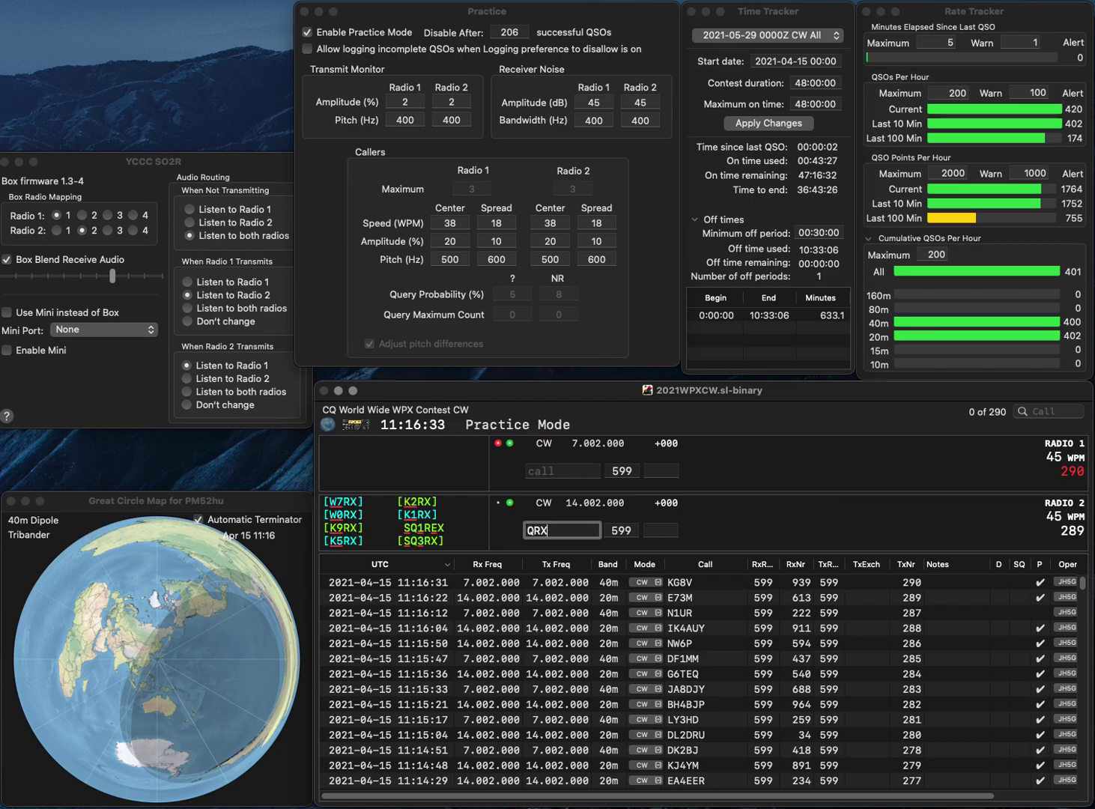
pyautogui.write('S')
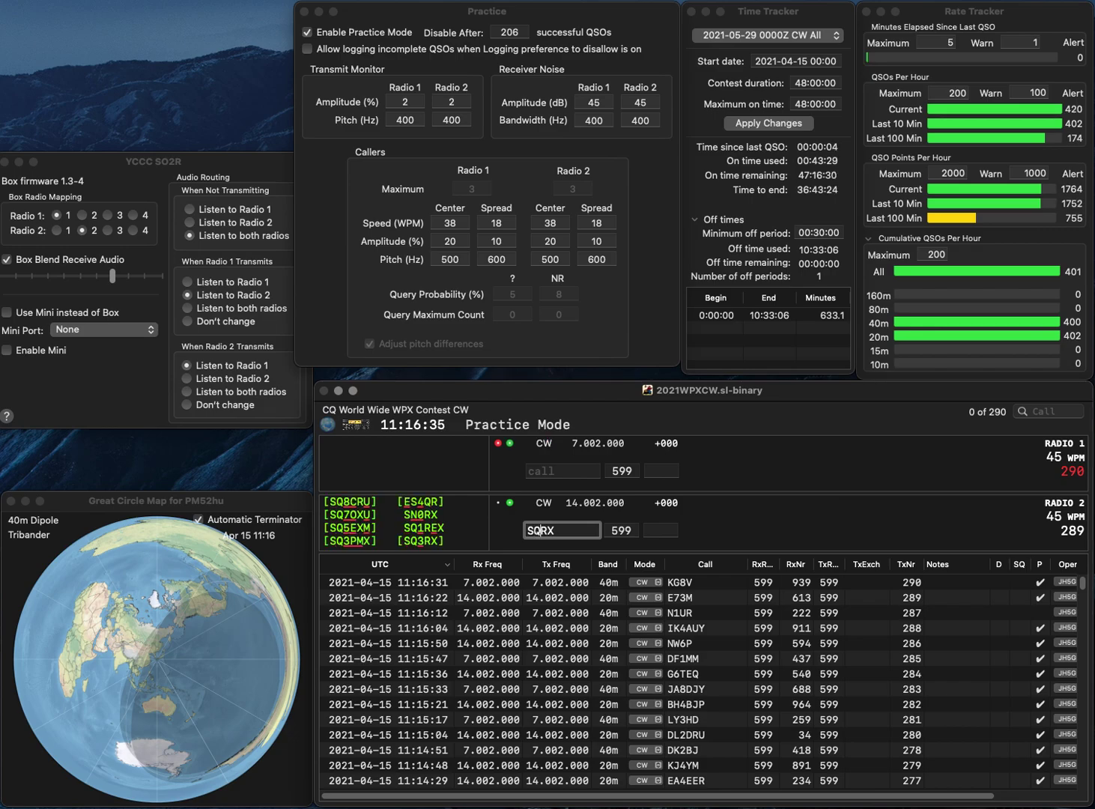
pyautogui.press('Up')
pyautogui.press('Down')
pyautogui.write('3')
pyautogui.press('Return')
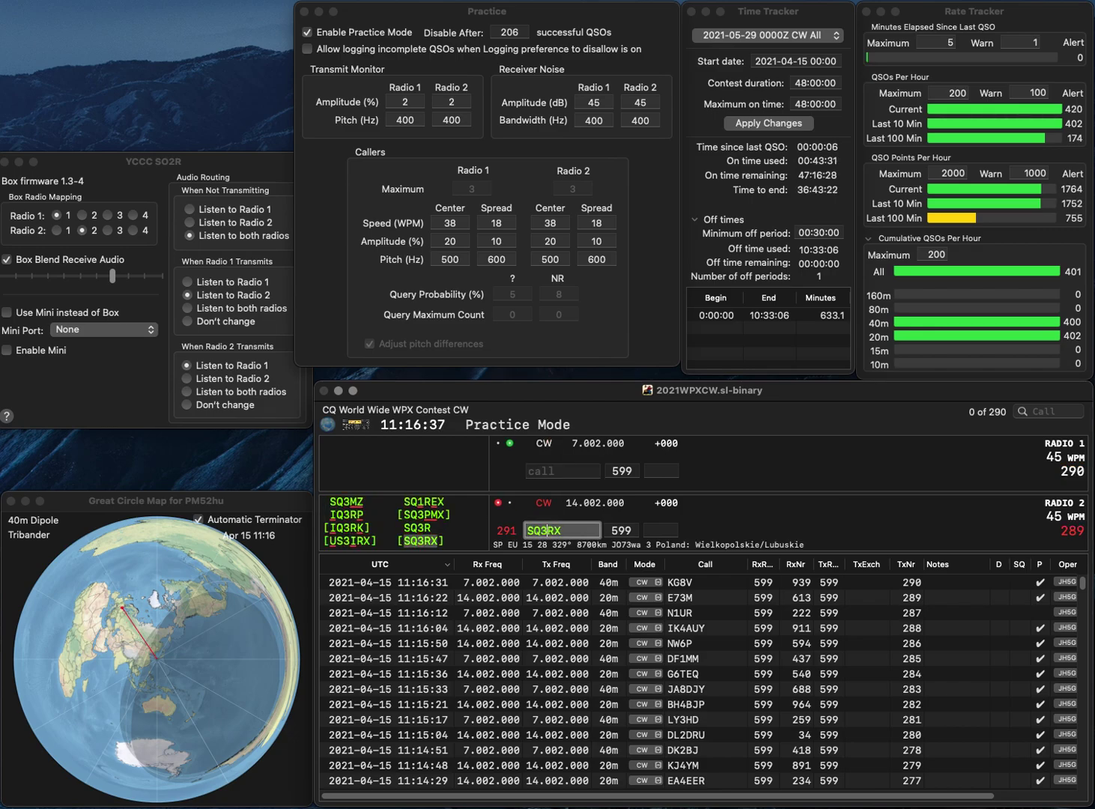
pyautogui.press('Up')
pyautogui.write('EA1VW')
pyautogui.press('Return')
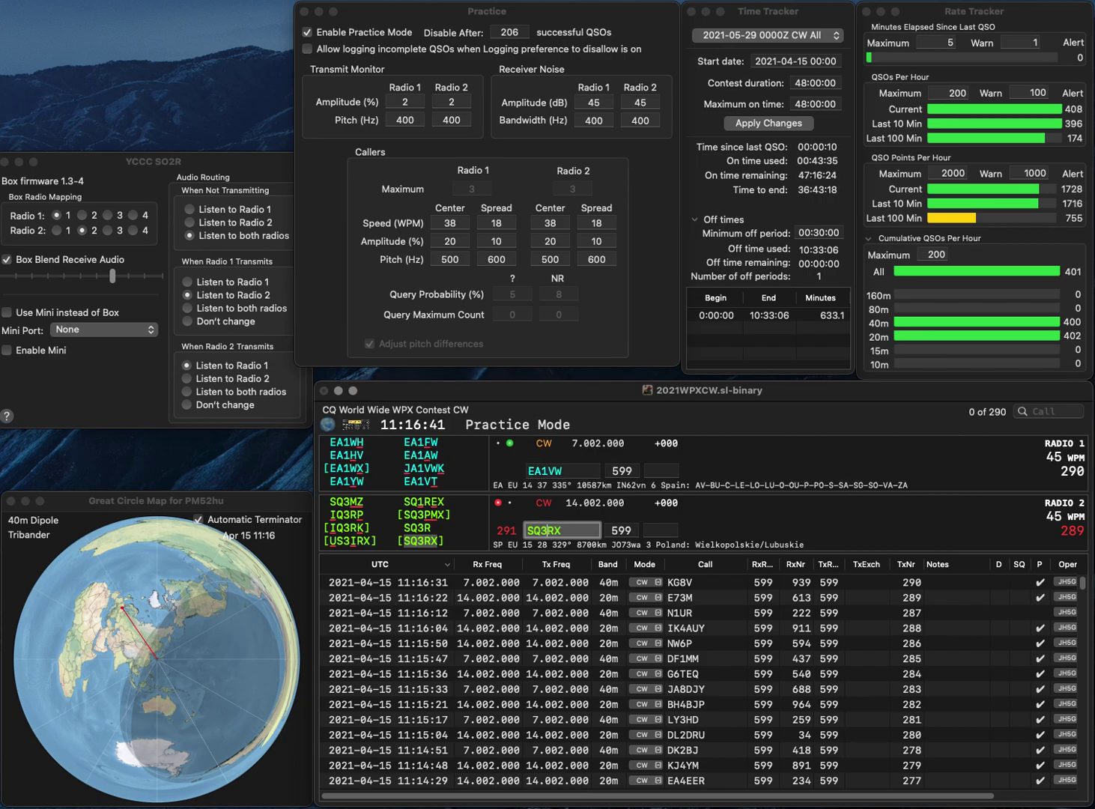
pyautogui.press('space')
pyautogui.write('561')
pyautogui.press('Return')
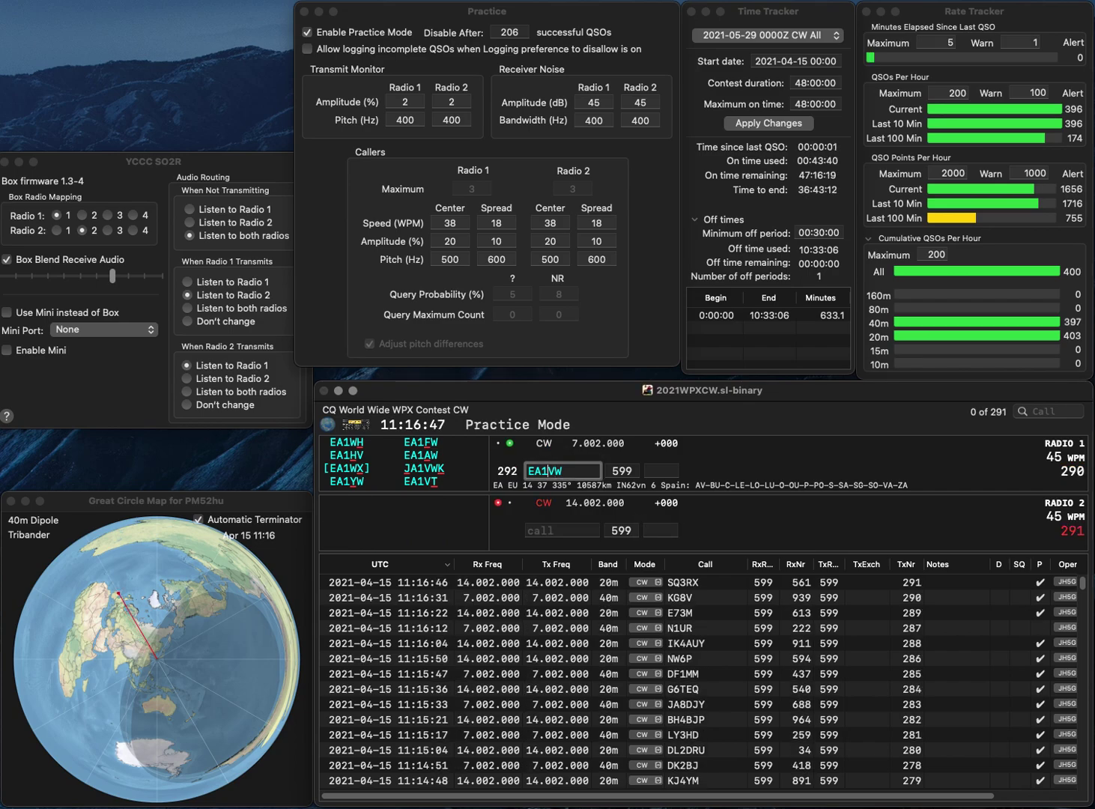
pyautogui.press('Delete')
pyautogui.write('F')
pyautogui.press('Return')
pyautogui.write('C1T')
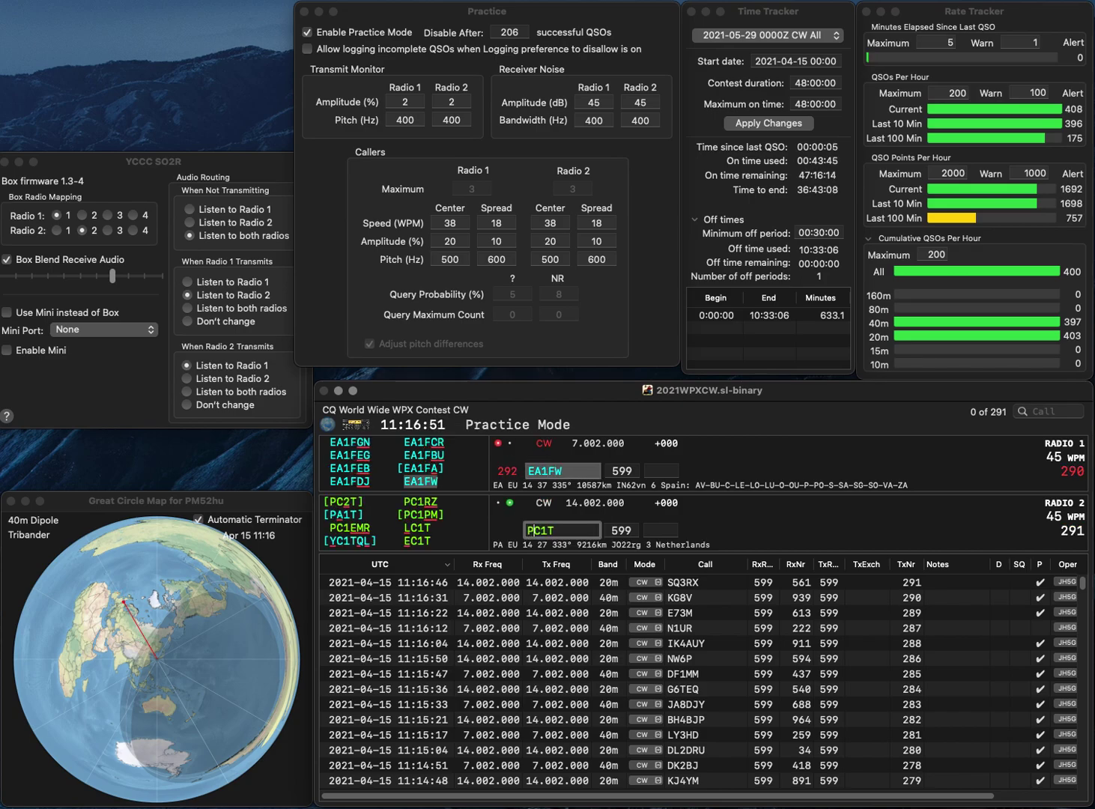
pyautogui.write('R')
pyautogui.press('Return')
pyautogui.press('Tab')
pyautogui.write('304')
pyautogui.press('Return')
pyautogui.press('BackSpace')
pyautogui.write('L')
pyautogui.press('Return')
# - Answer DL7FE on Radio 1 and log serial number 368 for LC1T on Radio 2
pyautogui.write('DL')
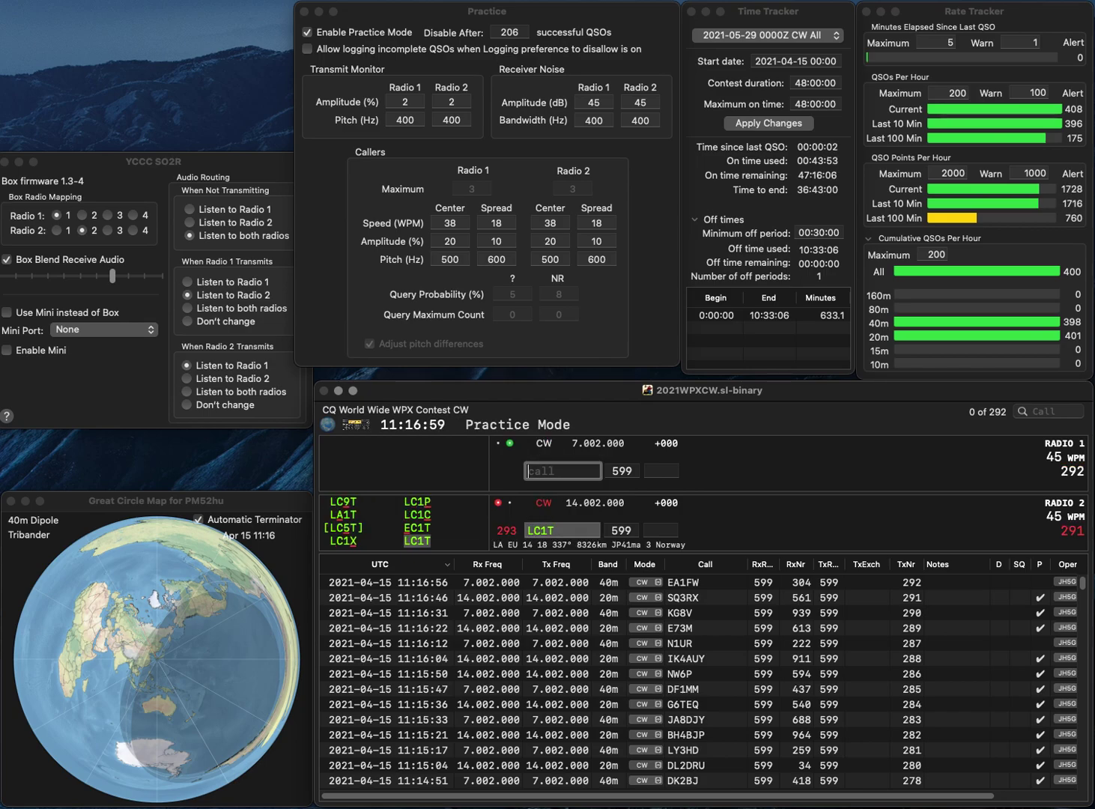
pyautogui.write('7FE')
pyautogui.press('Return')
pyautogui.press('space')
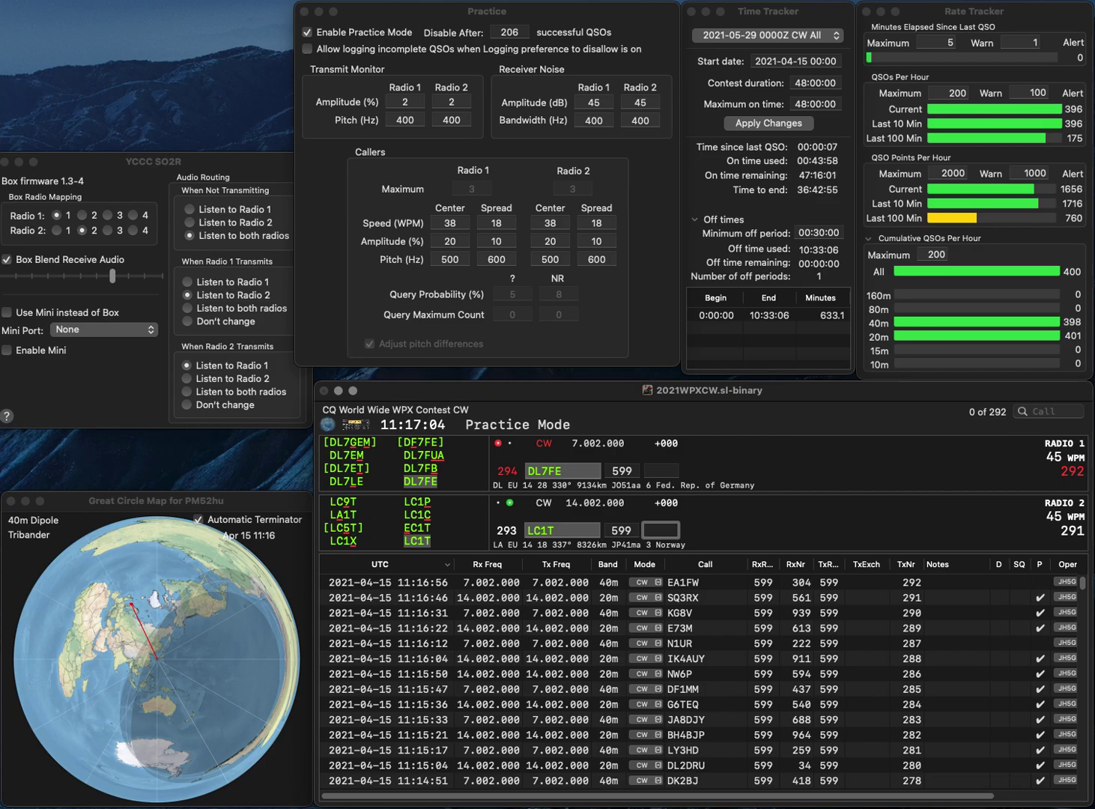
pyautogui.write('368')
pyautogui.press('Return')
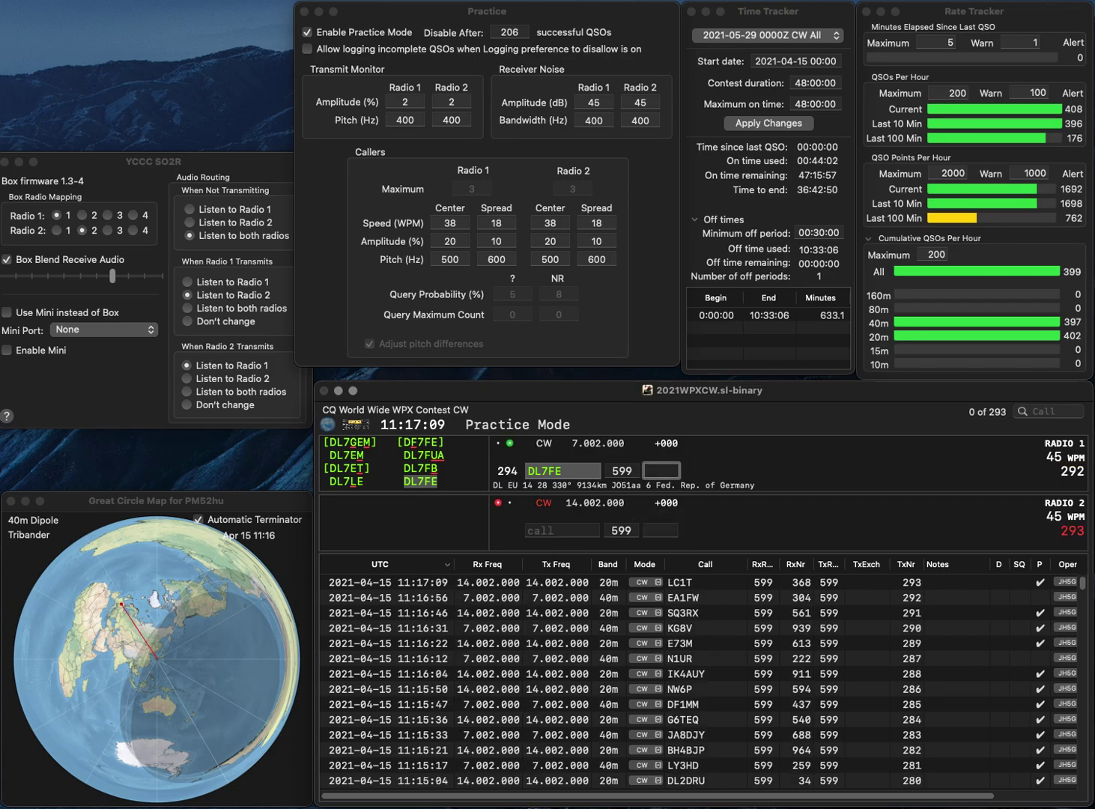
# - Log serial number 588 for DL7FE on Radio 1 and answer UY2IG on Radio 2
pyautogui.write('588')
pyautogui.press('Return')
pyautogui.write('UY2IG')
pyautogui.write('N4CNY')
pyautogui.press('Return')
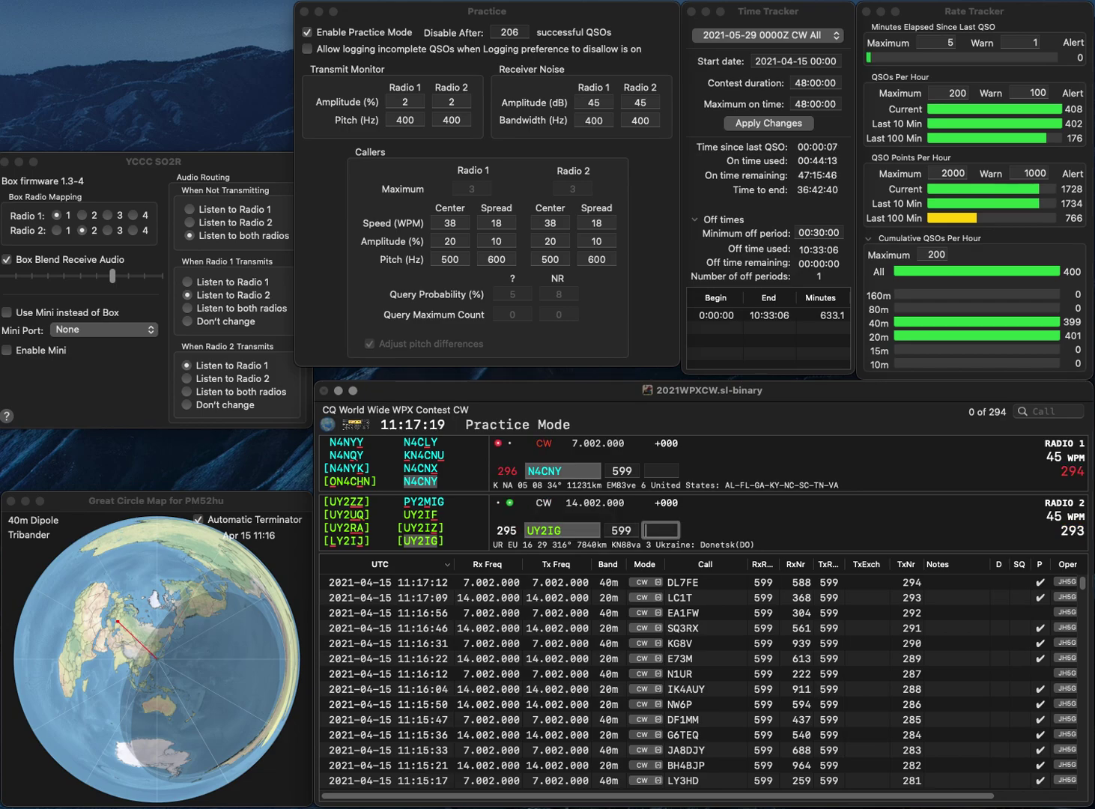
pyautogui.write('587')
pyautogui.press('Return')
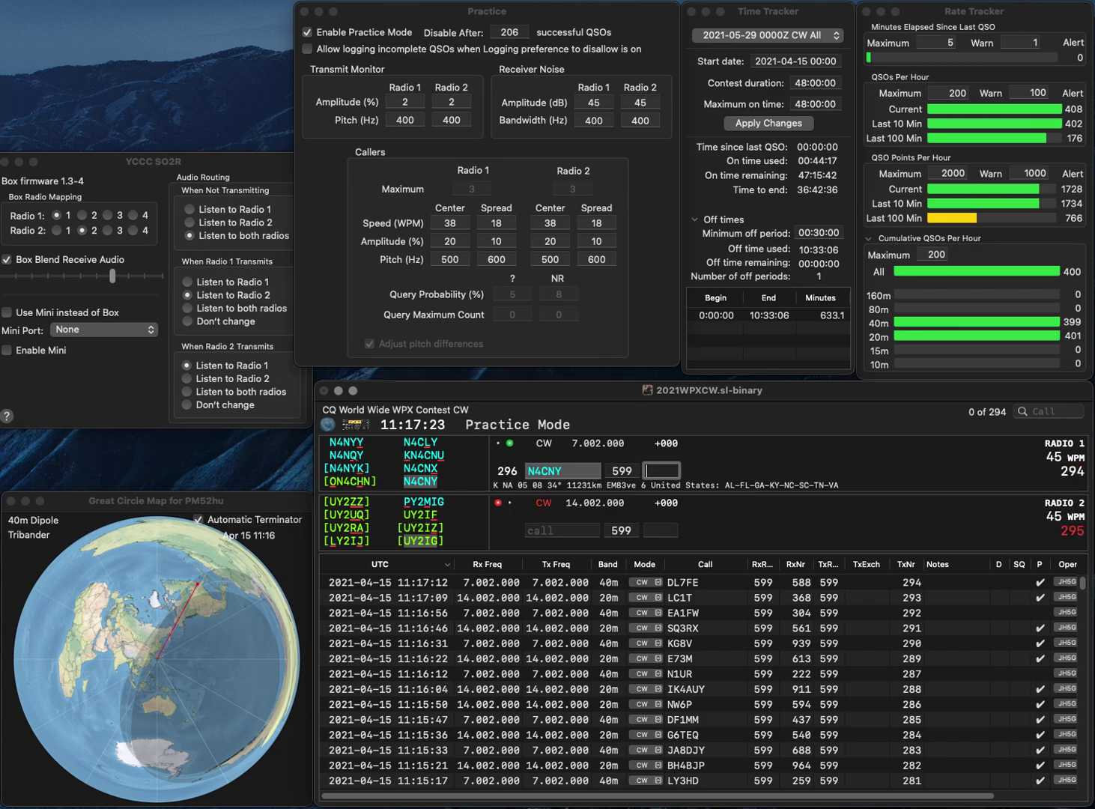
# - Log serial number 255 for N4CNY on Radio 1 and answer KA9OUT on Radio 2
pyautogui.write('258')
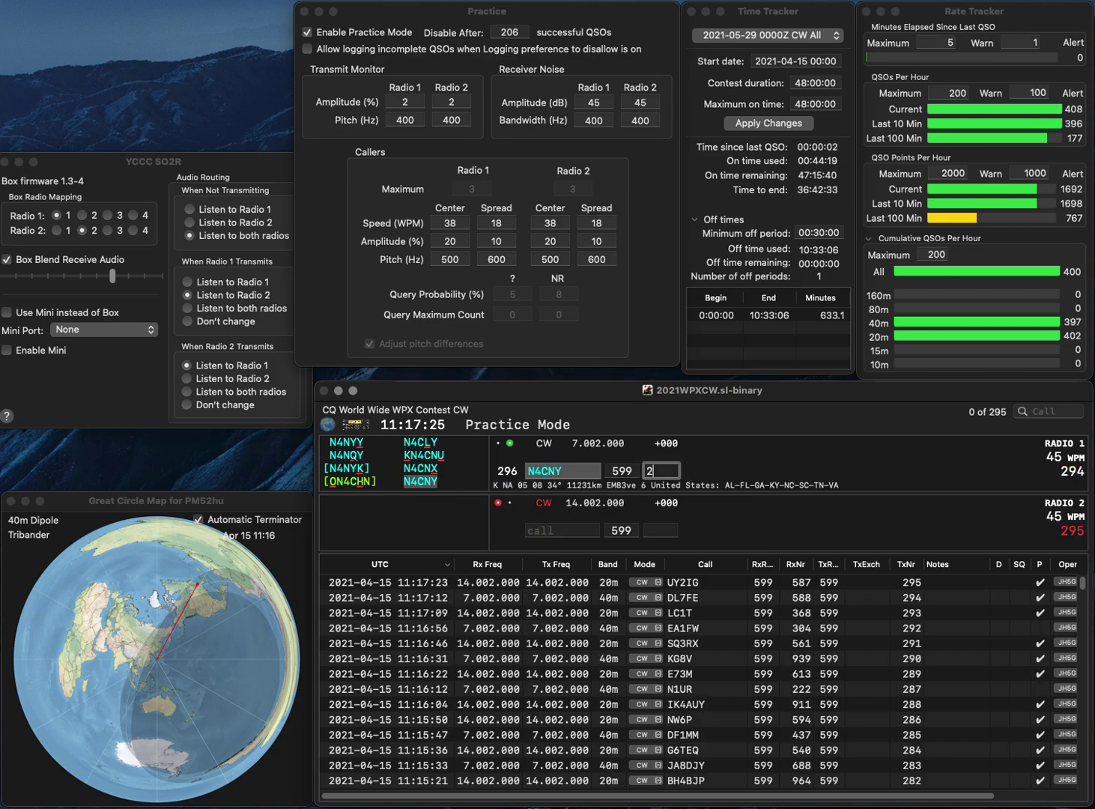
pyautogui.press('Return')
pyautogui.write('KA9OUT')
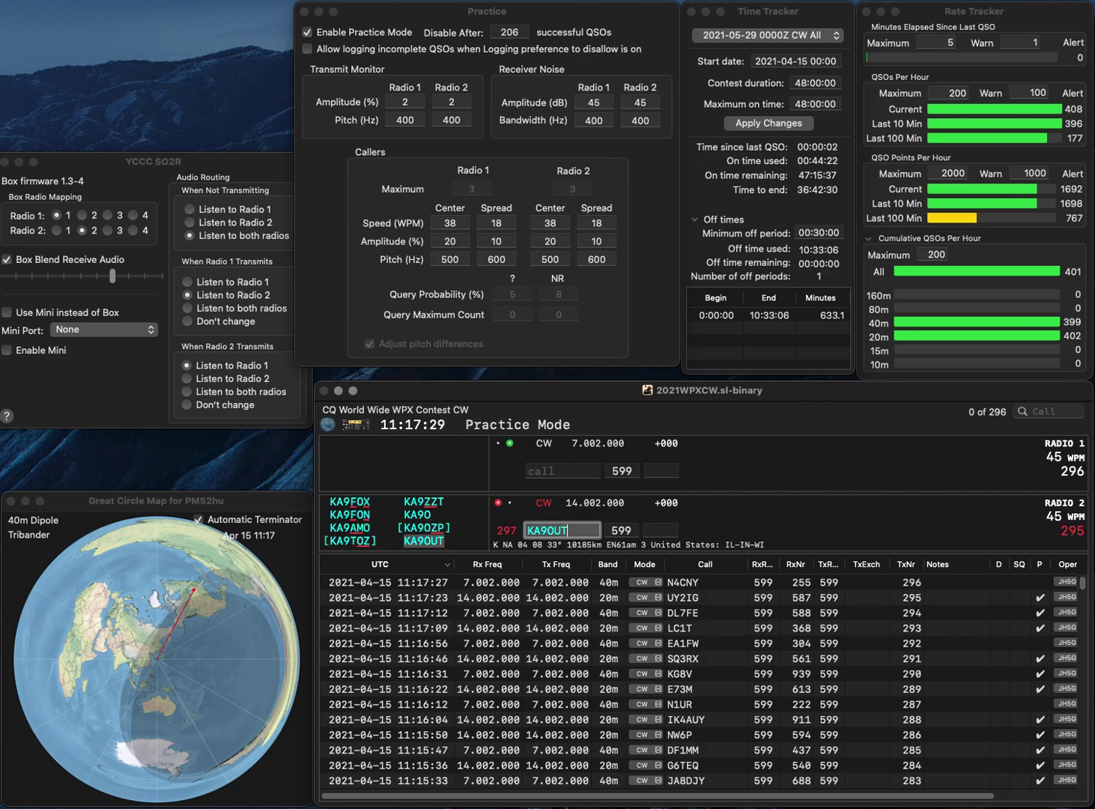
pyautogui.press('Return')
# - Enter URLTX for the Radio 1 caller, complete the call to UR4LTX and send it
pyautogui.write('URLTX')
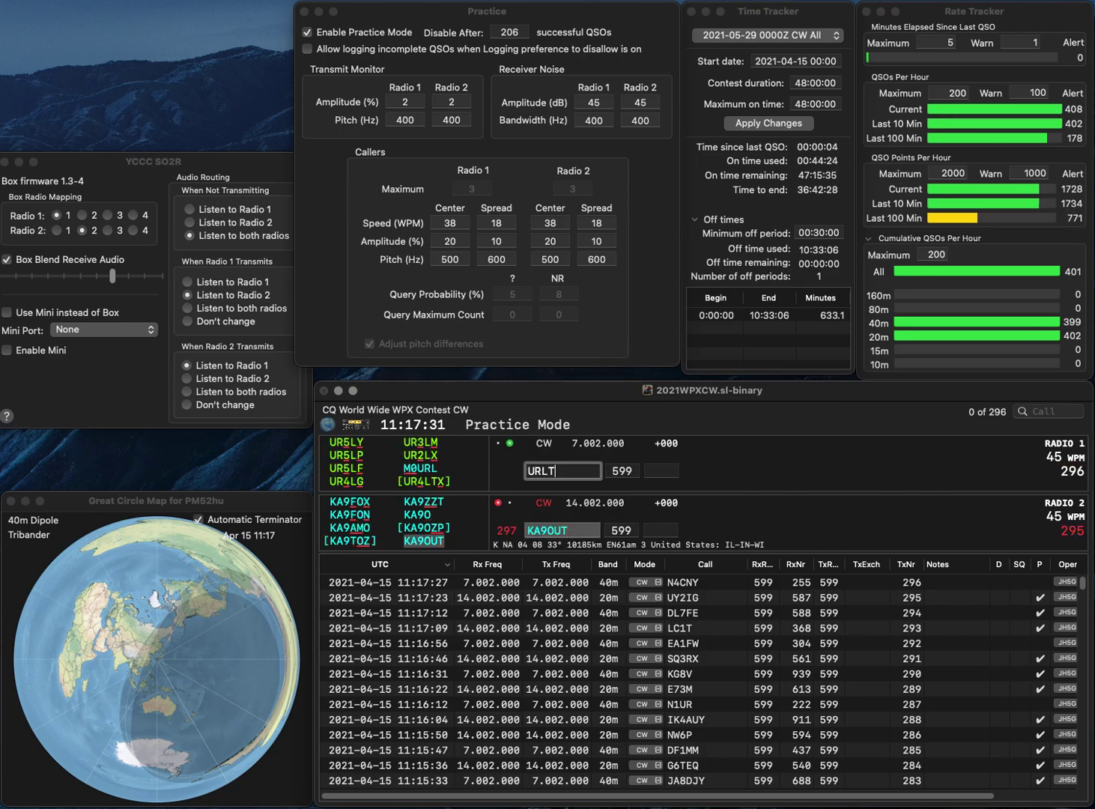
pyautogui.press('Left')
pyautogui.press('Left')
pyautogui.press('Left')
pyautogui.write('4')
pyautogui.press('Return')
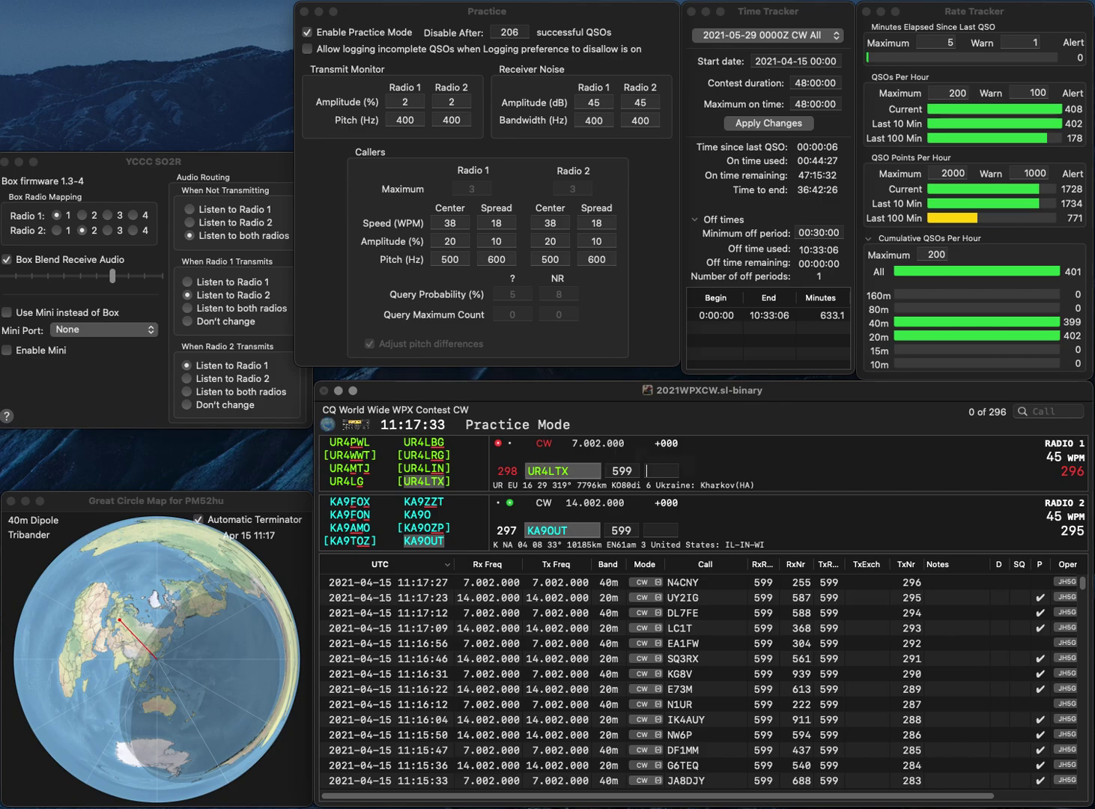
pyautogui.press('space')
pyautogui.write('236')
pyautogui.press('Return')
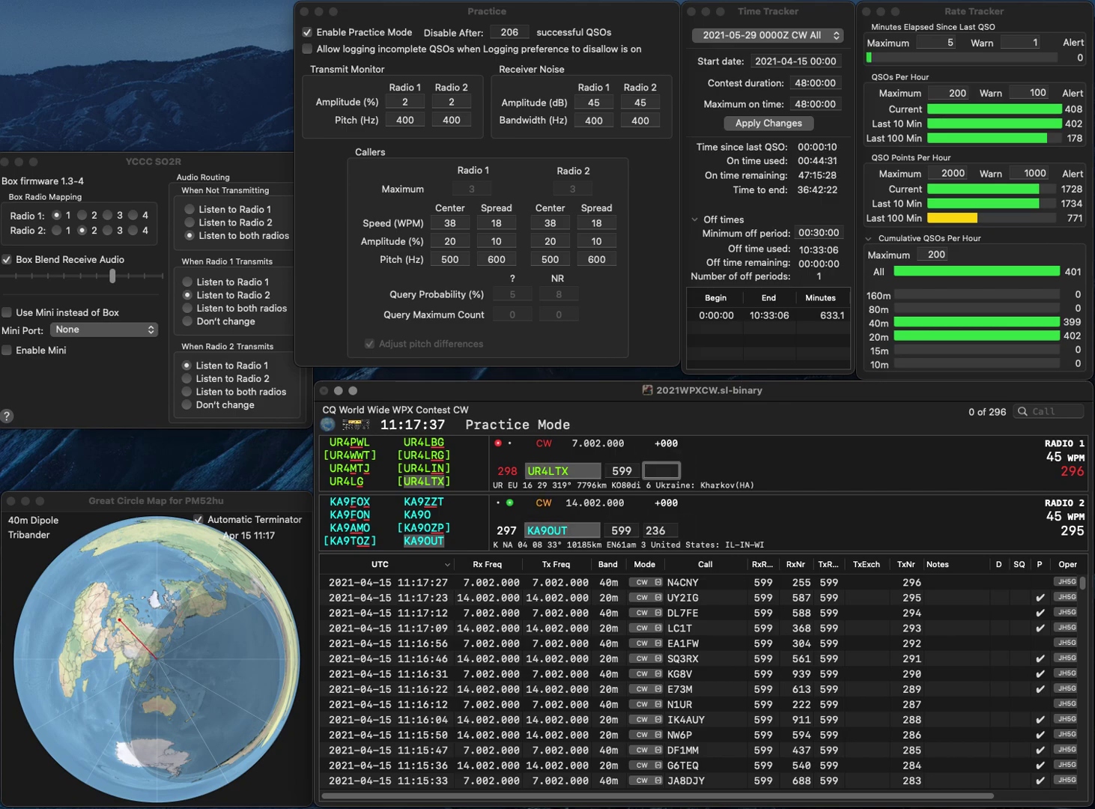
pyautogui.write('615')
pyautogui.press('Return')
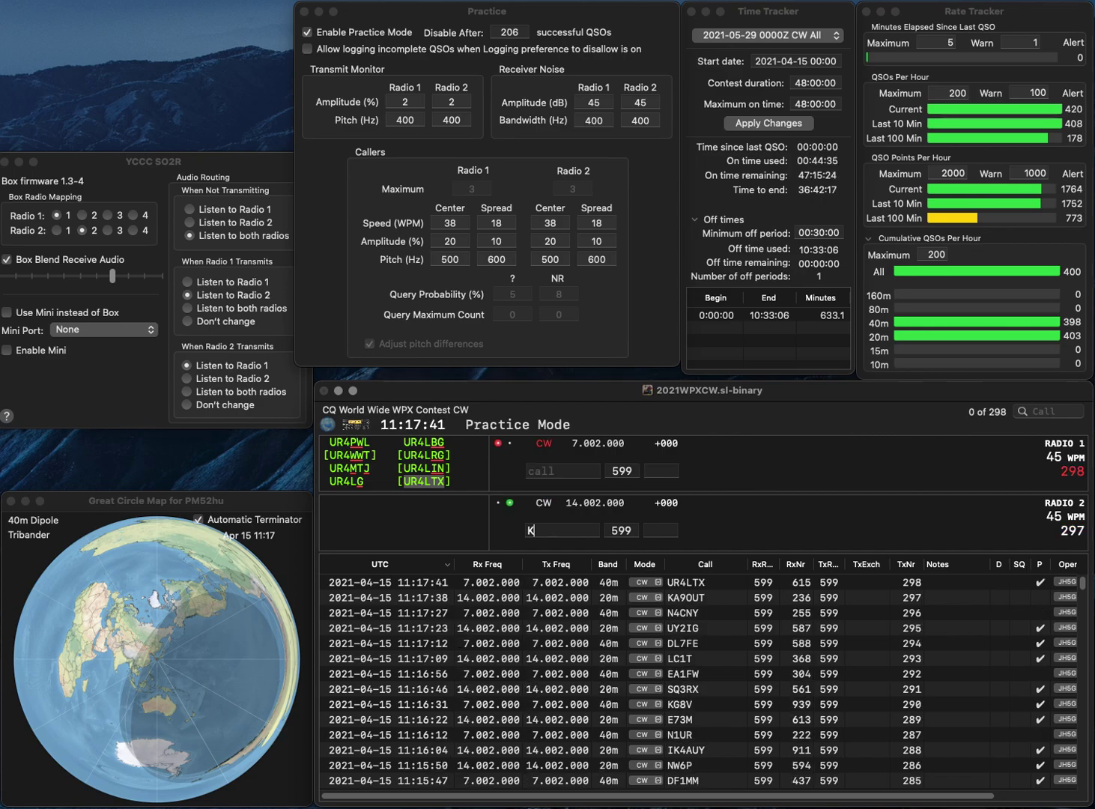
# - Enter KNQKU for the Radio 2 caller, correct the call to KD2QKU and send it
pyautogui.write('KNQKU')
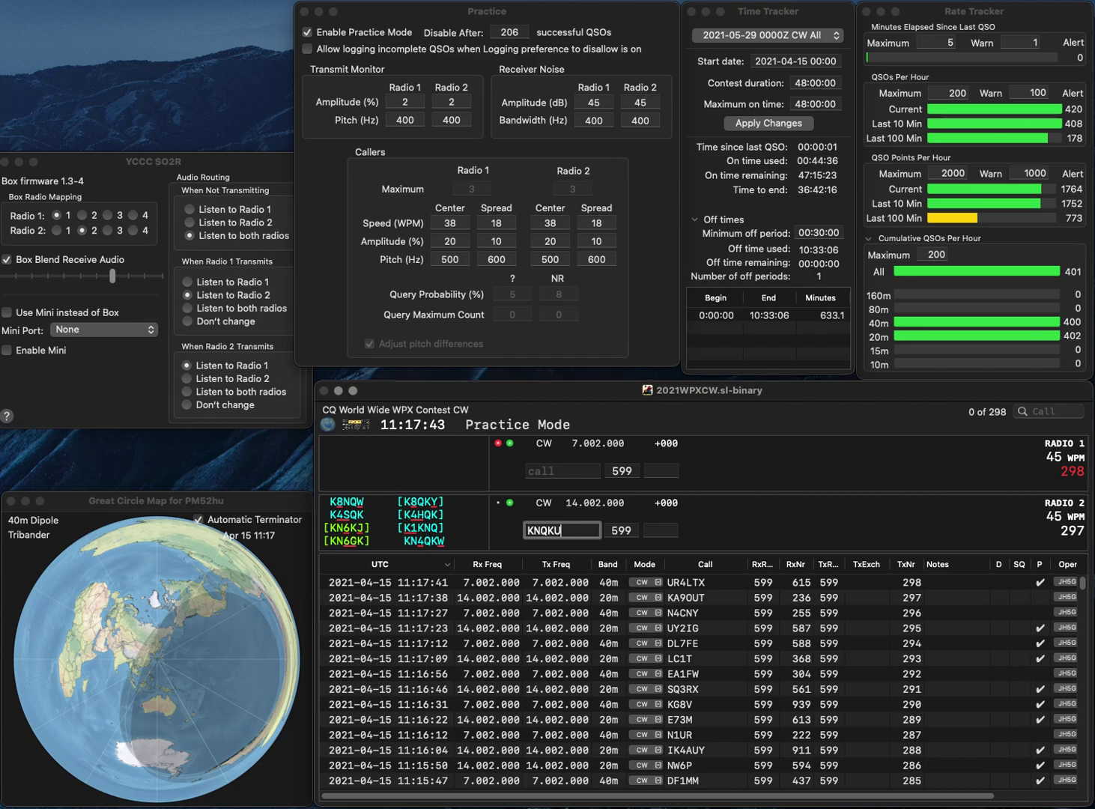
pyautogui.press('BackSpace')
pyautogui.write('D2')
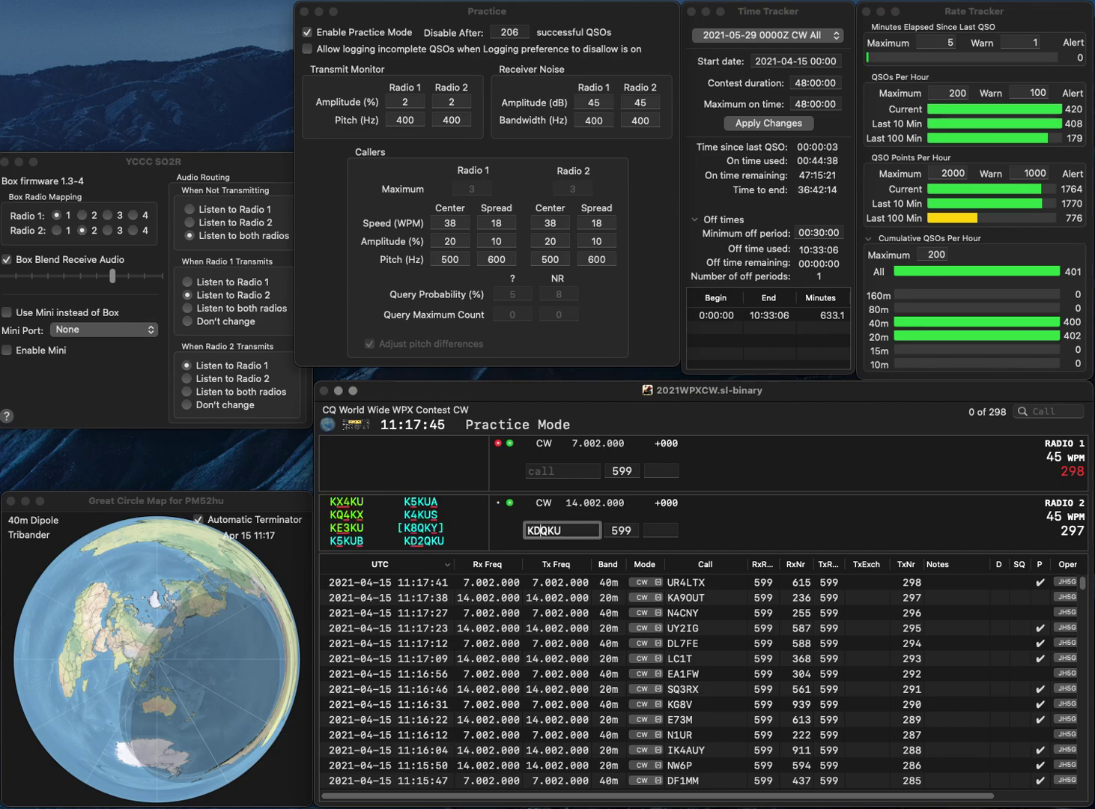
pyautogui.press('Return')
pyautogui.write('K')
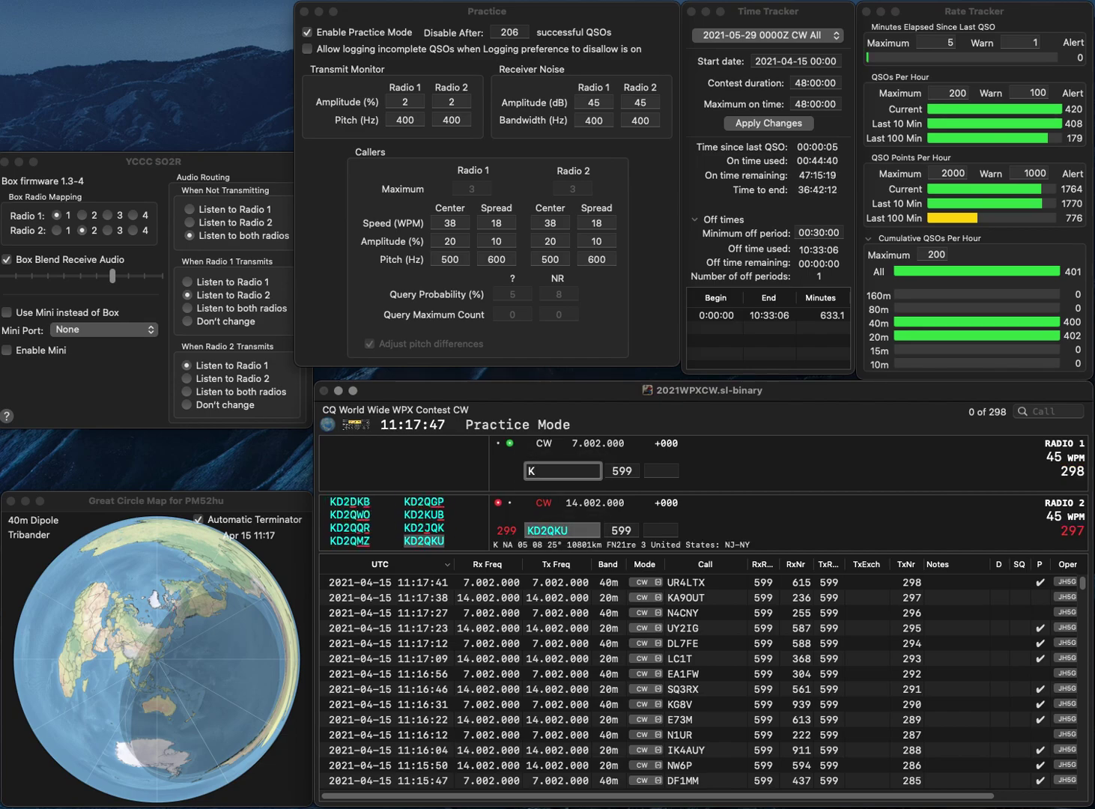
pyautogui.write('Z5FN')
pyautogui.press('Return')
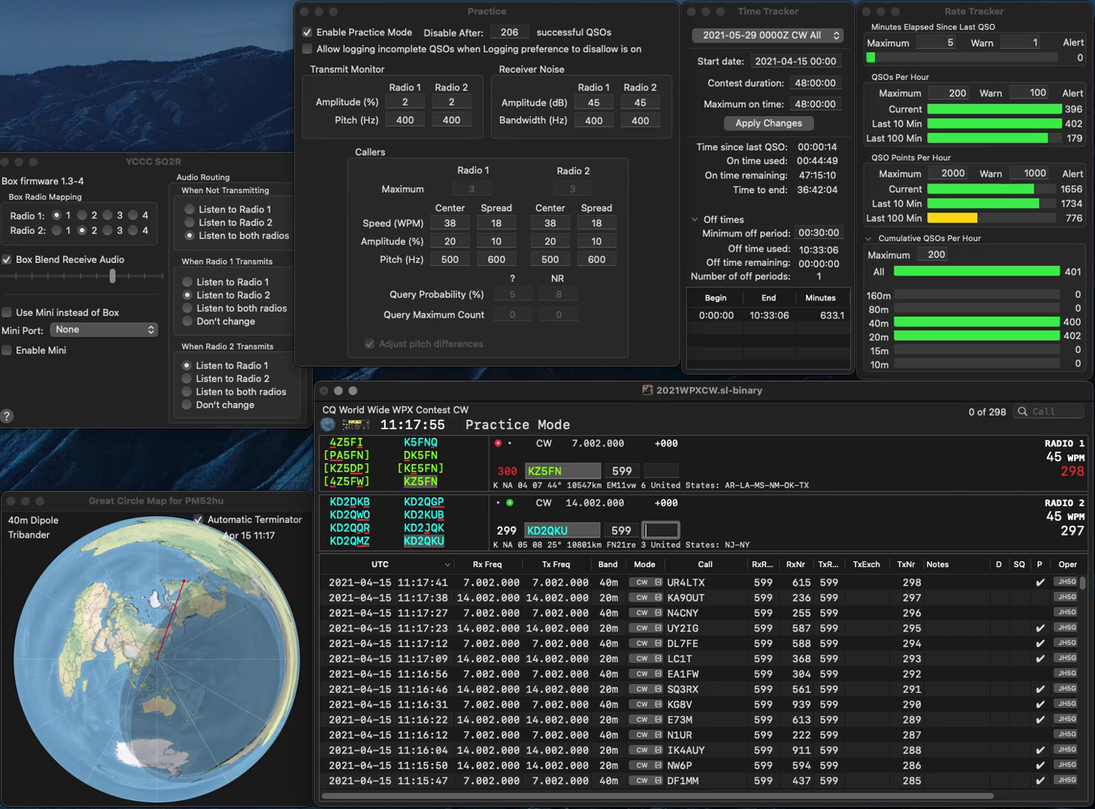
pyautogui.write('495')
pyautogui.press('Return')
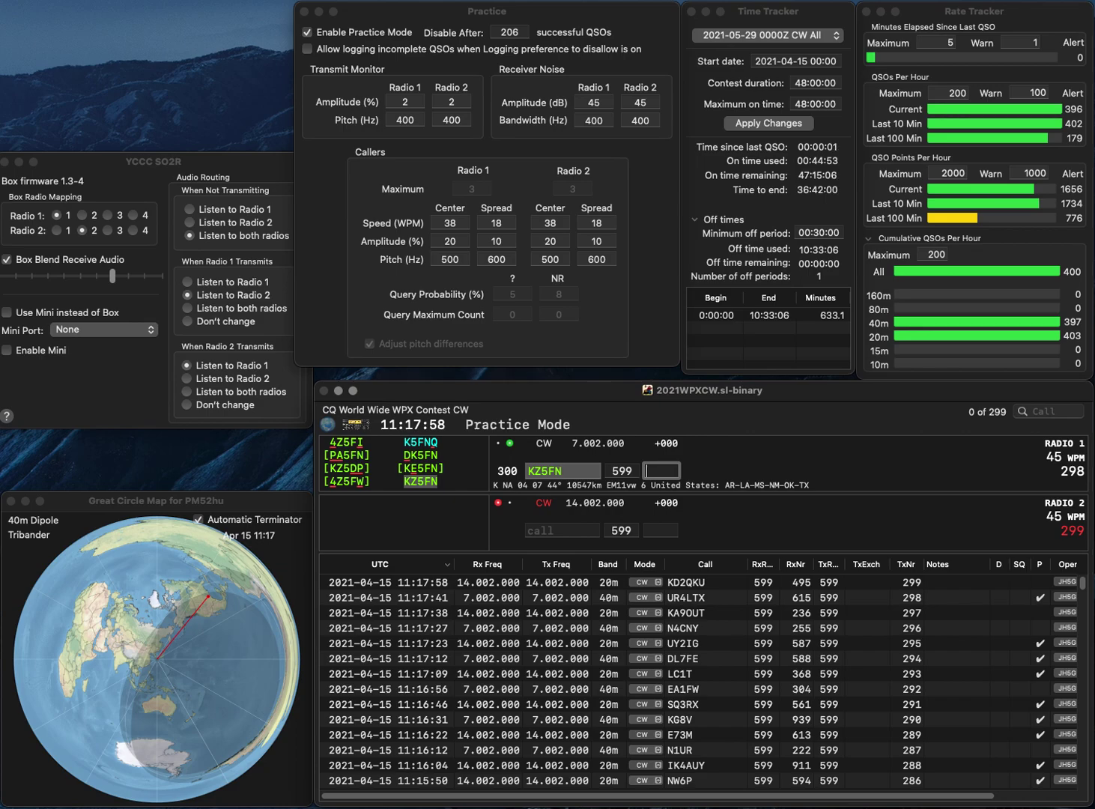
pyautogui.write('267')
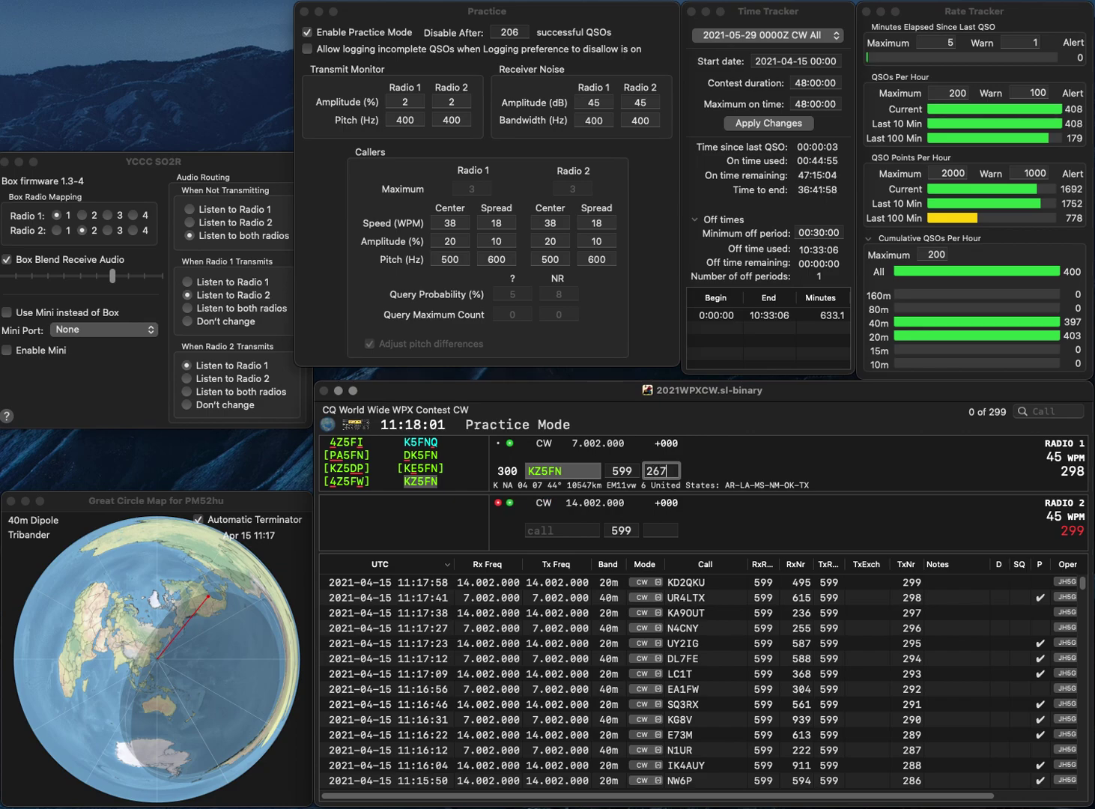
pyautogui.press('Return')
pyautogui.write('7MT')
pyautogui.press('Home')
pyautogui.write('IR')
pyautogui.press('Return')
pyautogui.write('AA5JS')
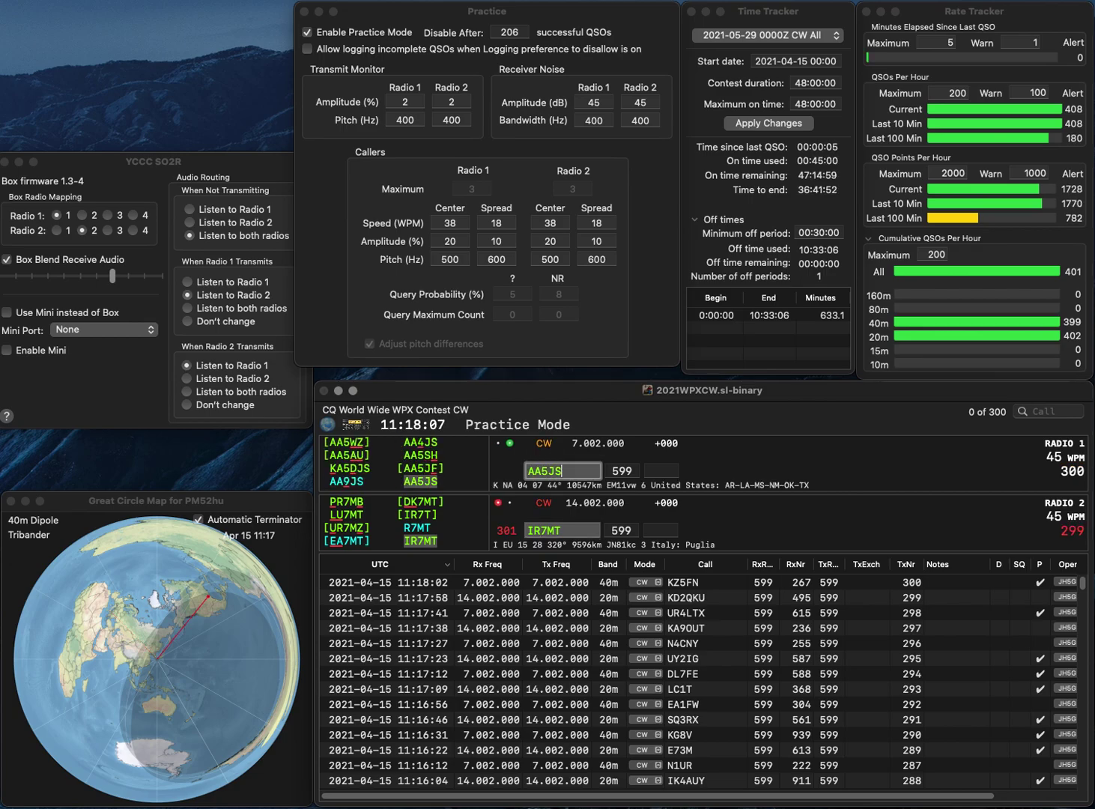
pyautogui.press('Return')
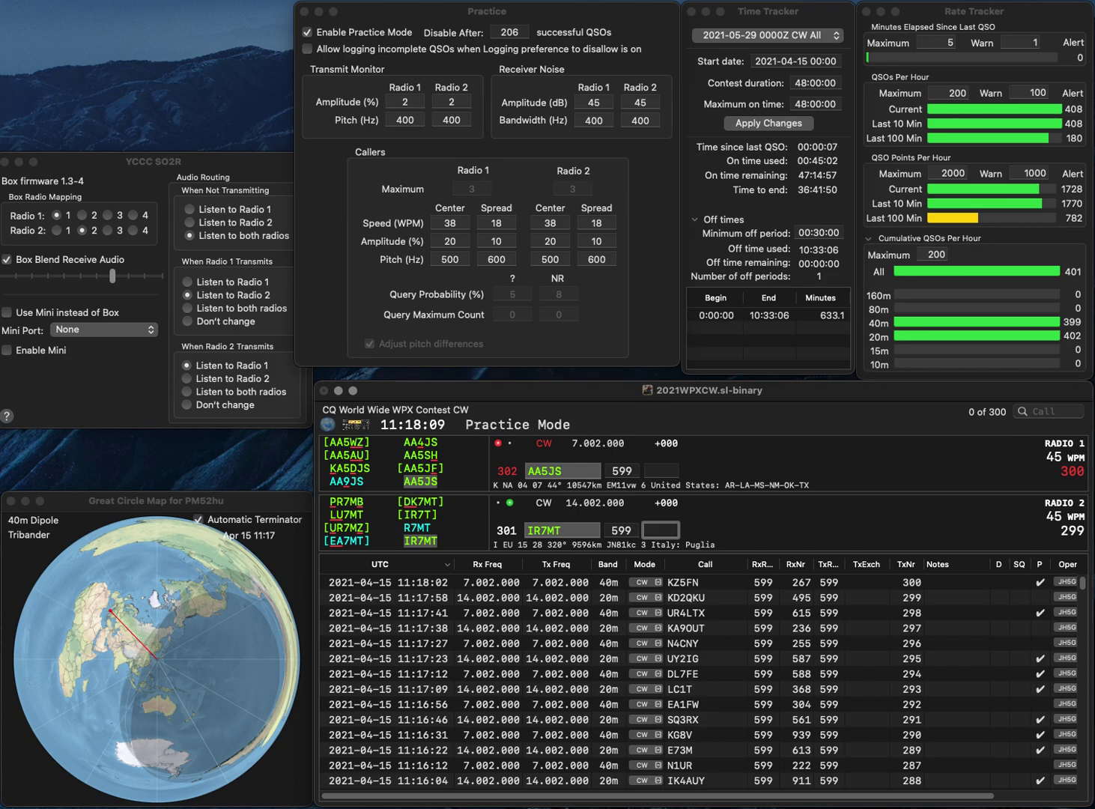
pyautogui.write('69')
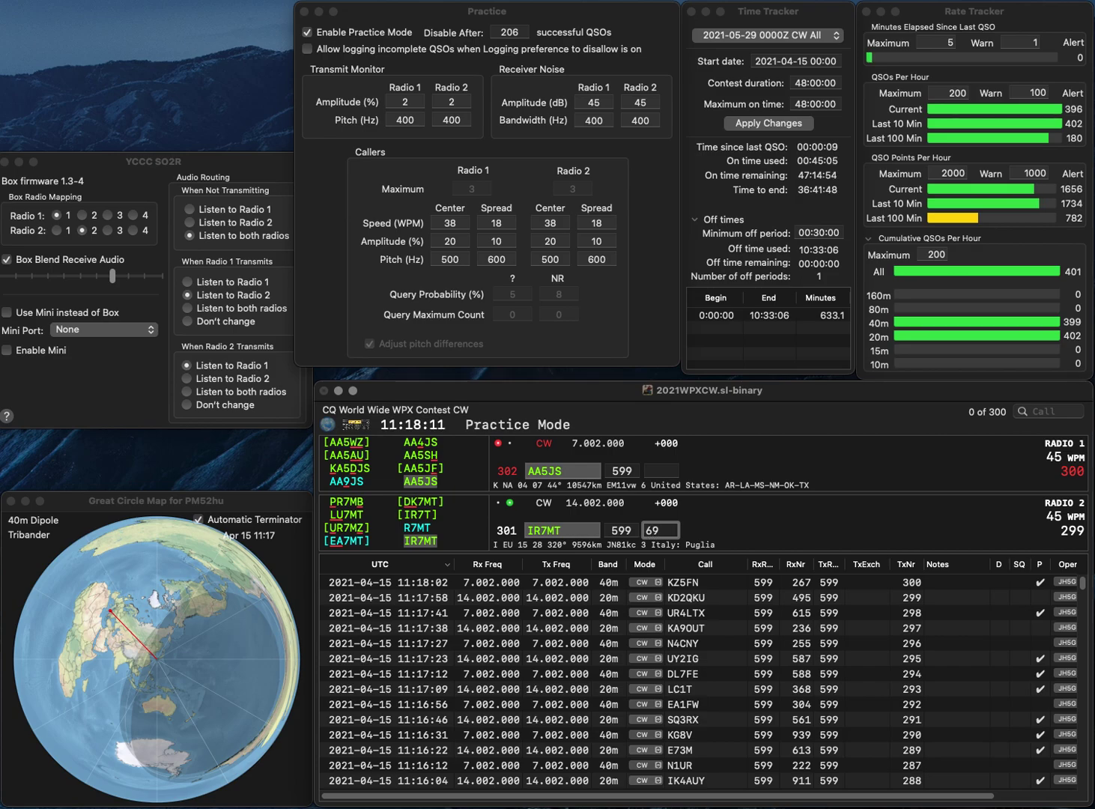
pyautogui.press('Return')
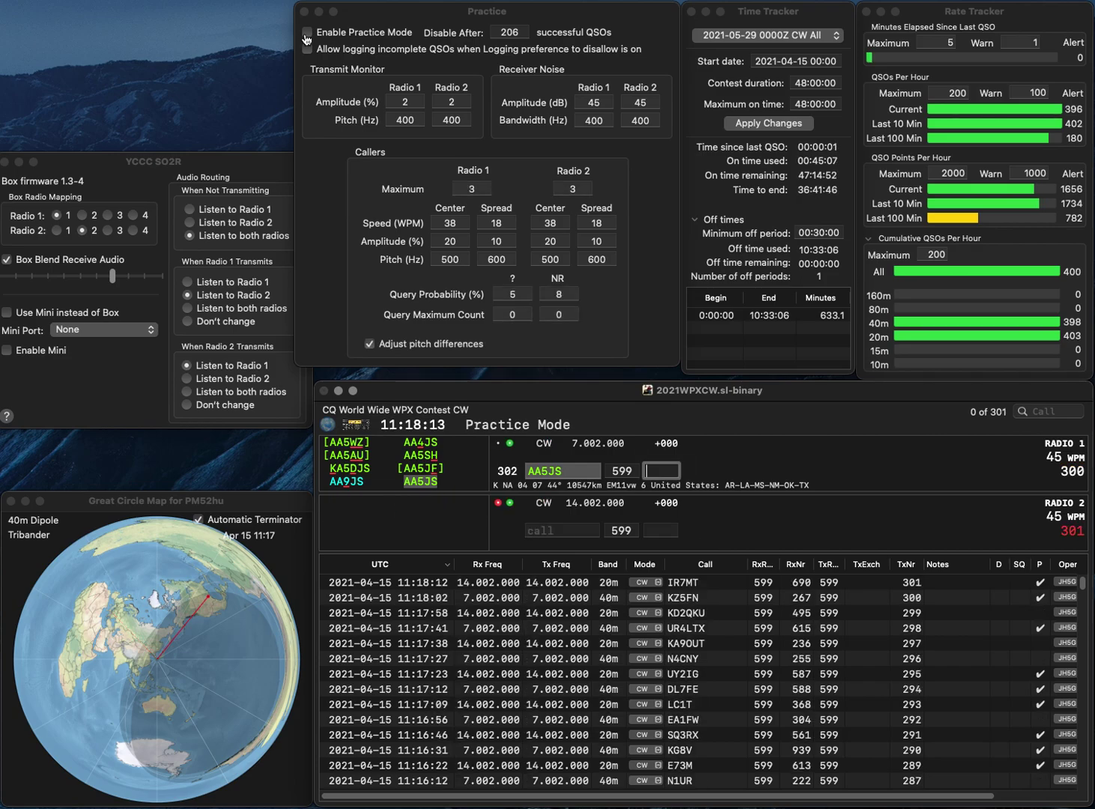